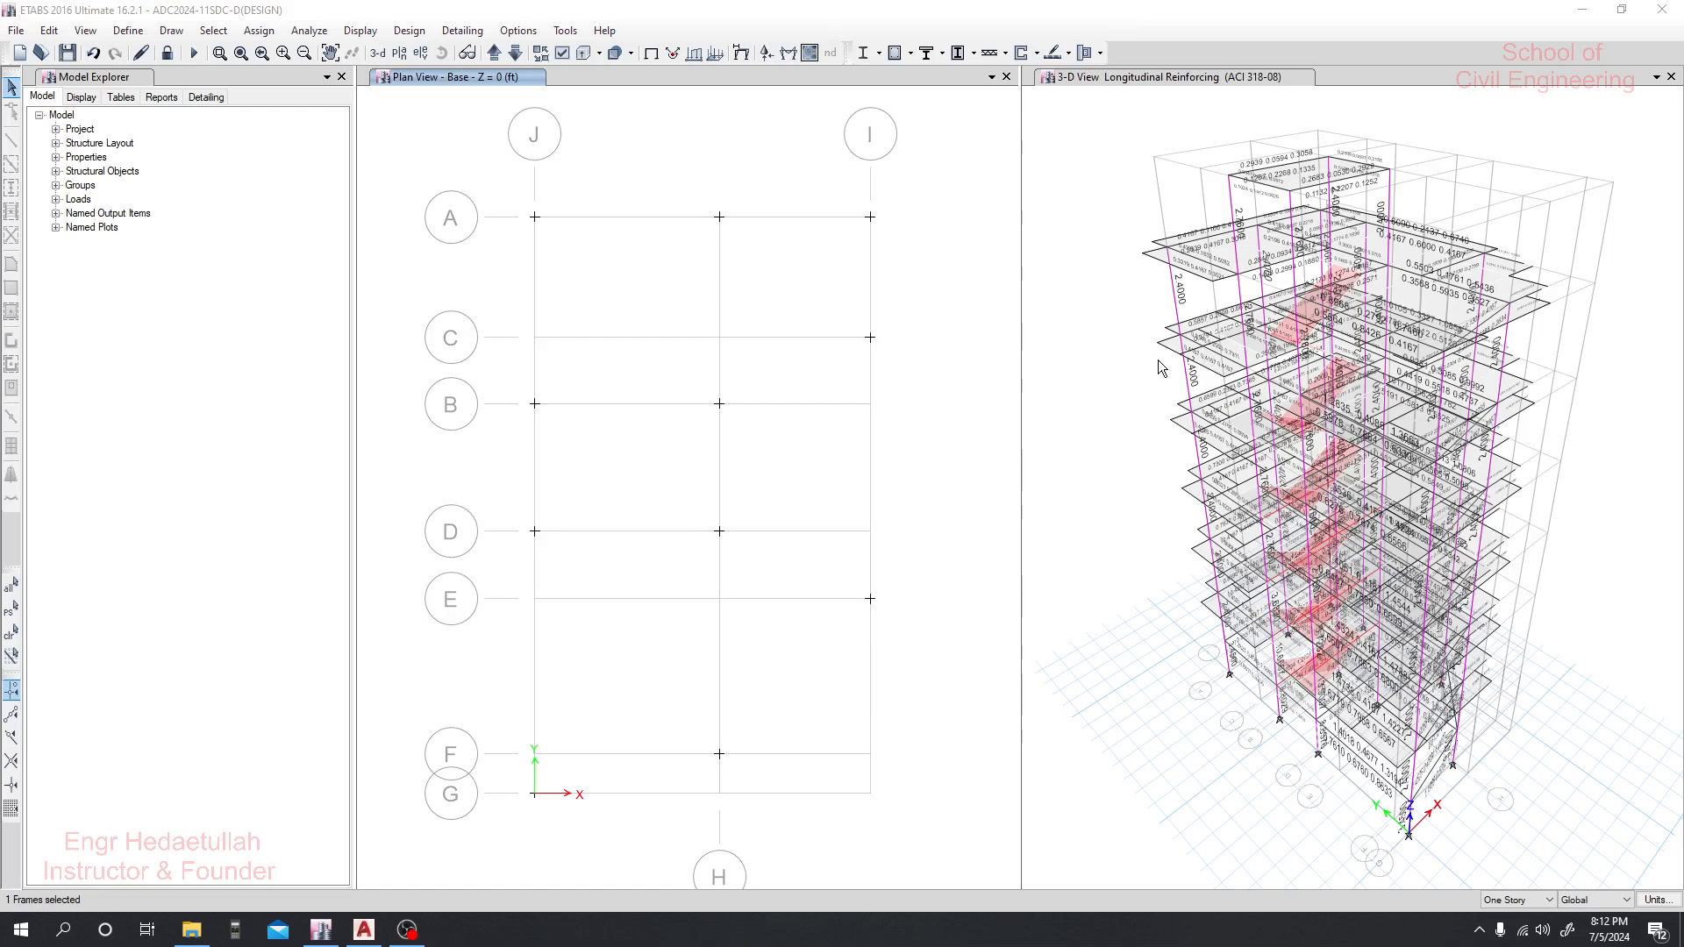
Start a DXF/DWG export of the model, choose Column Layout Plan as the drawing type and review the layer names
left_click(1102, 626)
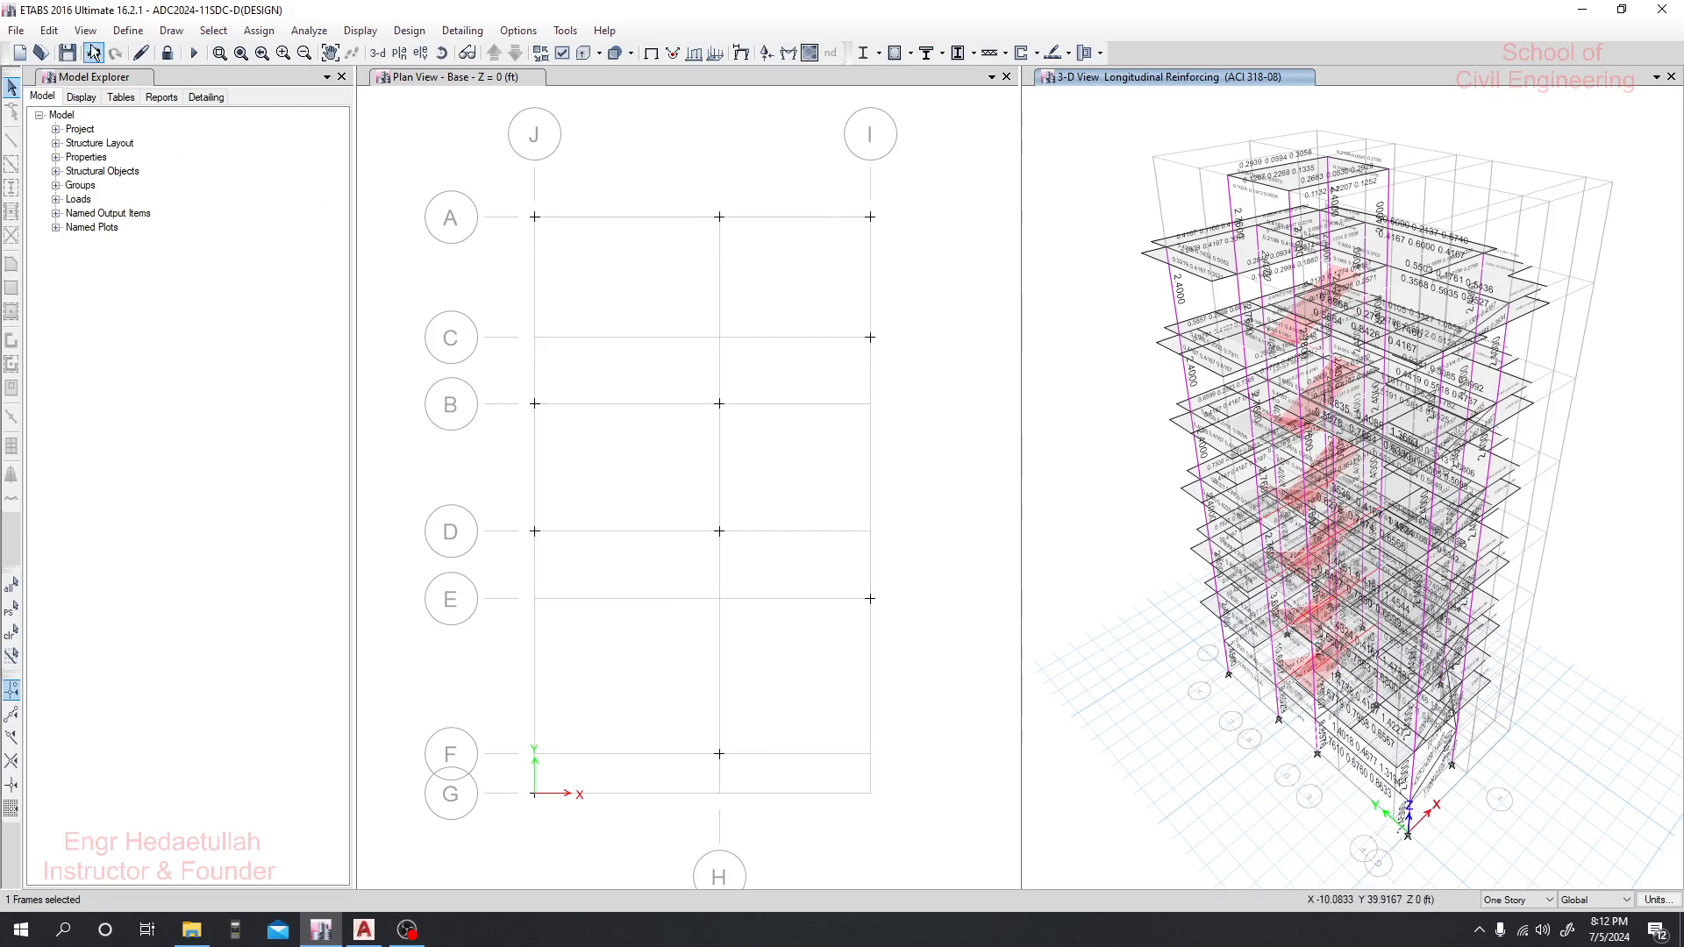
left_click(22, 28)
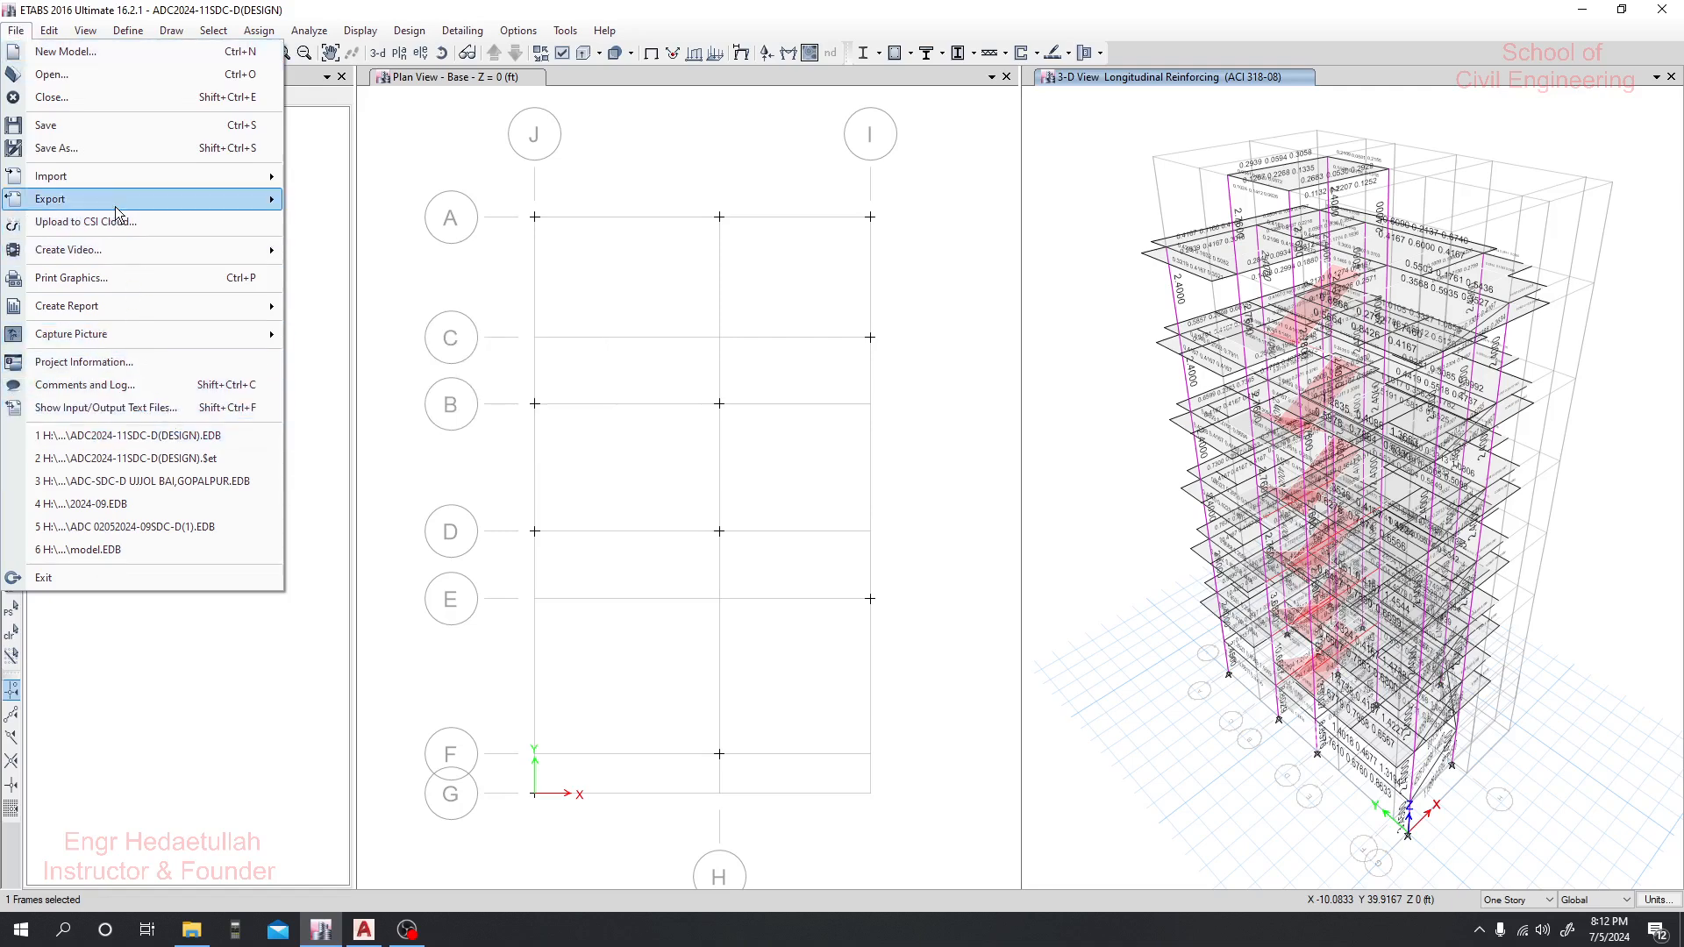
mouse_move(113, 204)
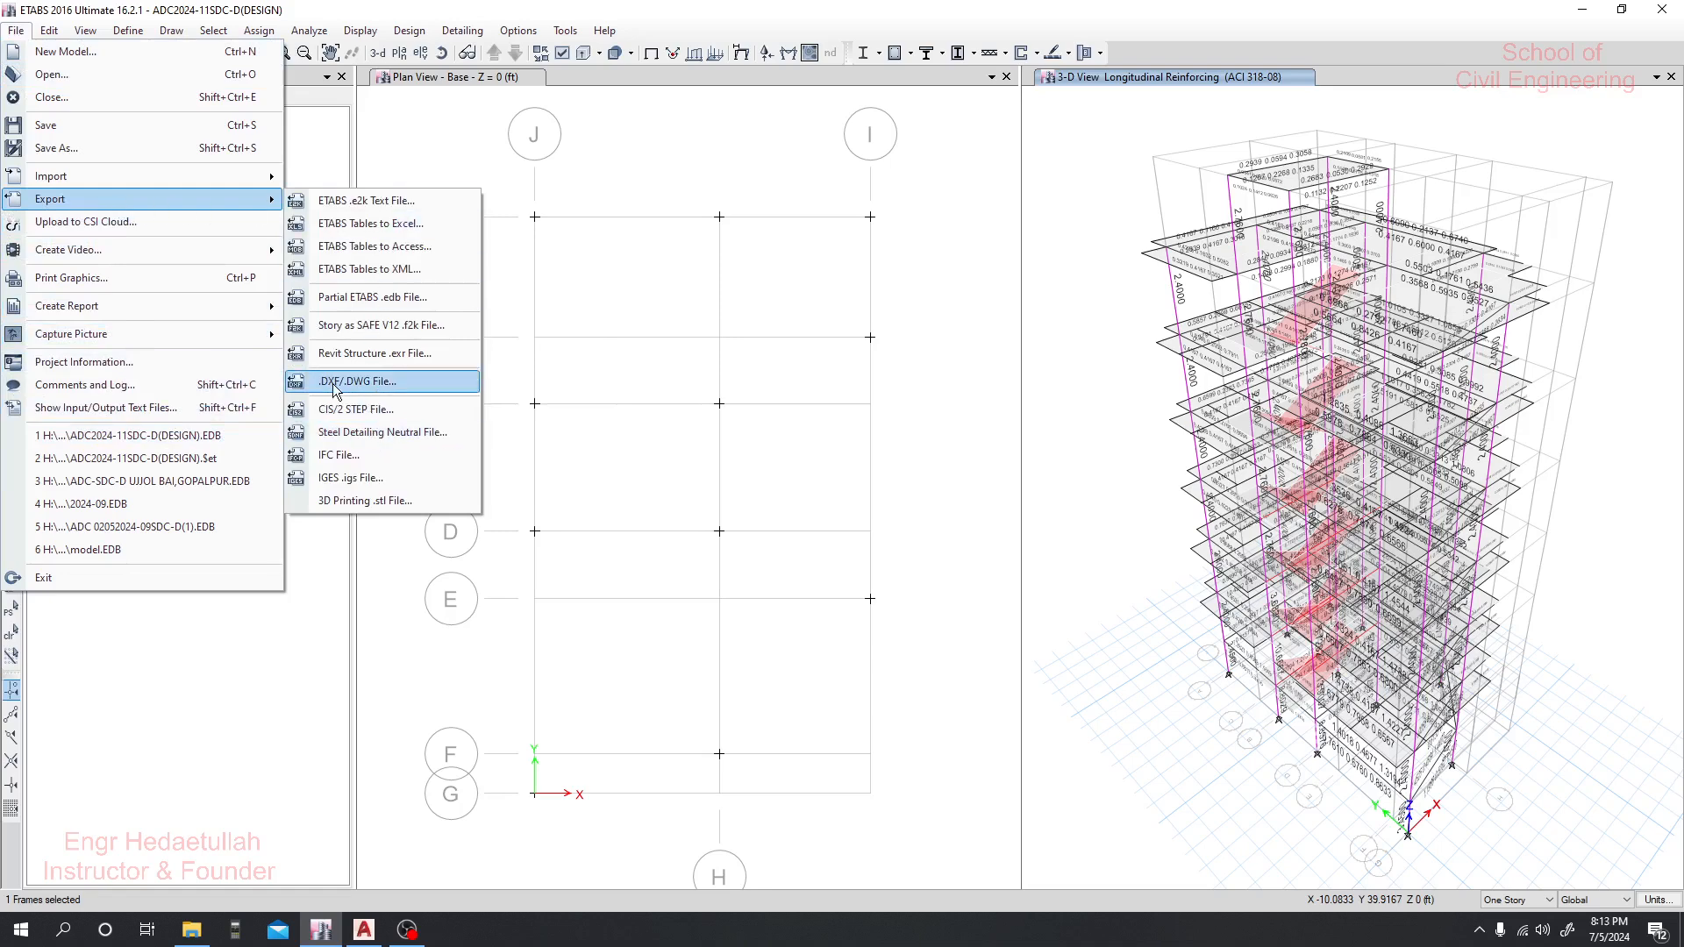
left_click(371, 382)
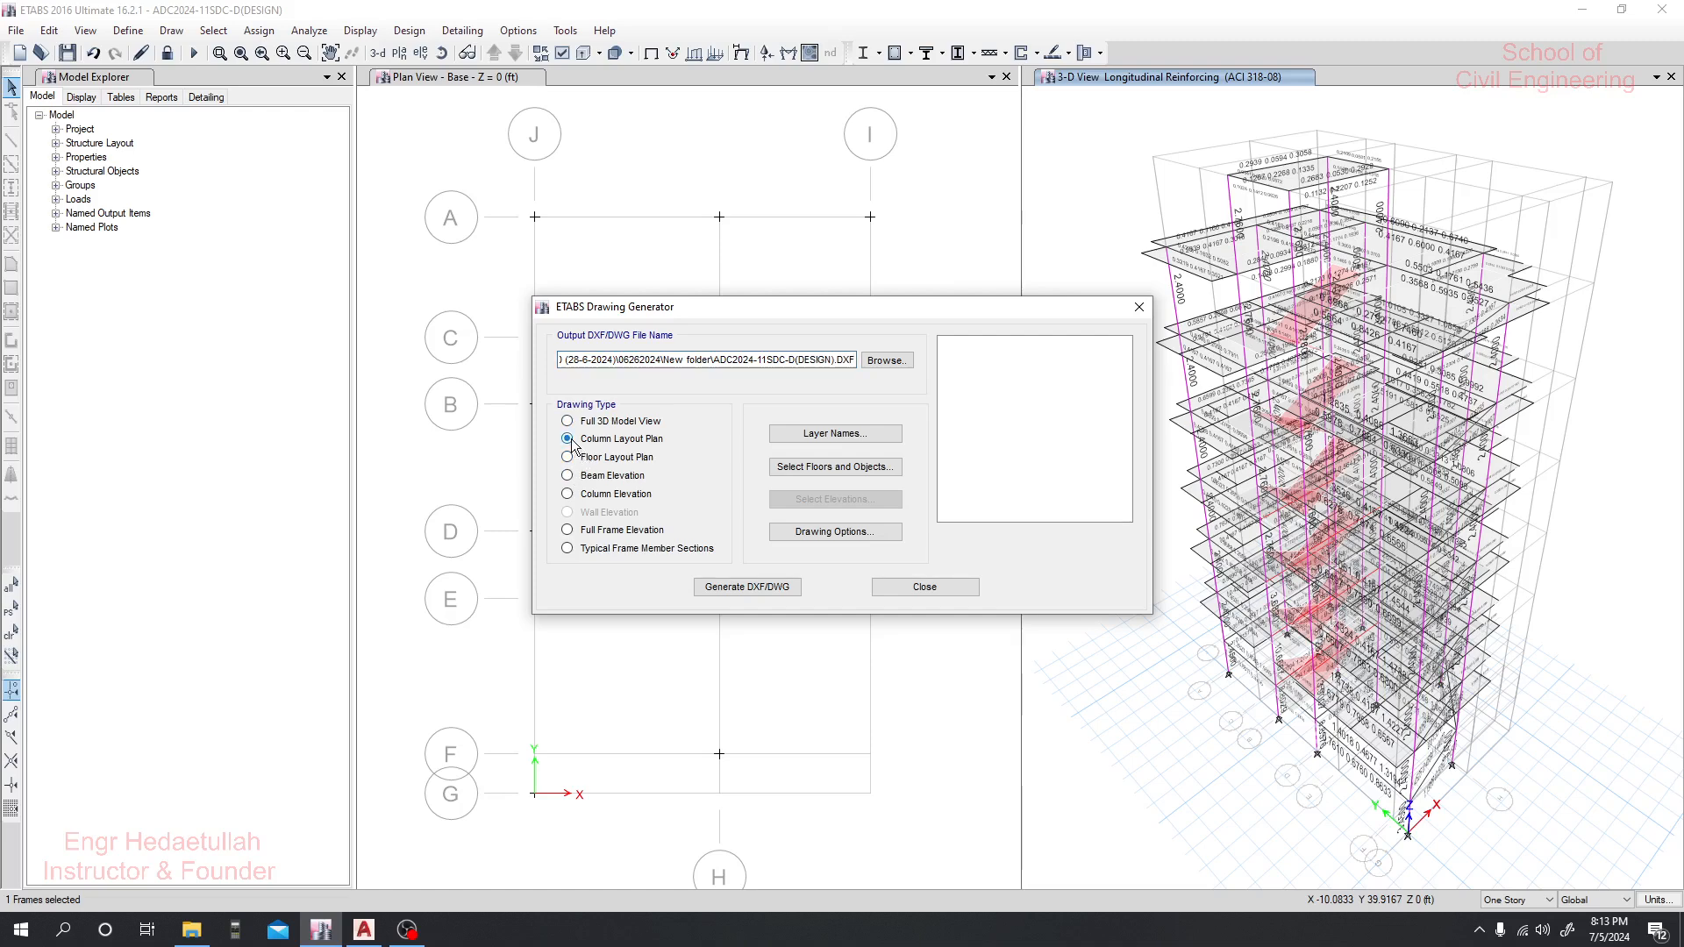
left_click(836, 433)
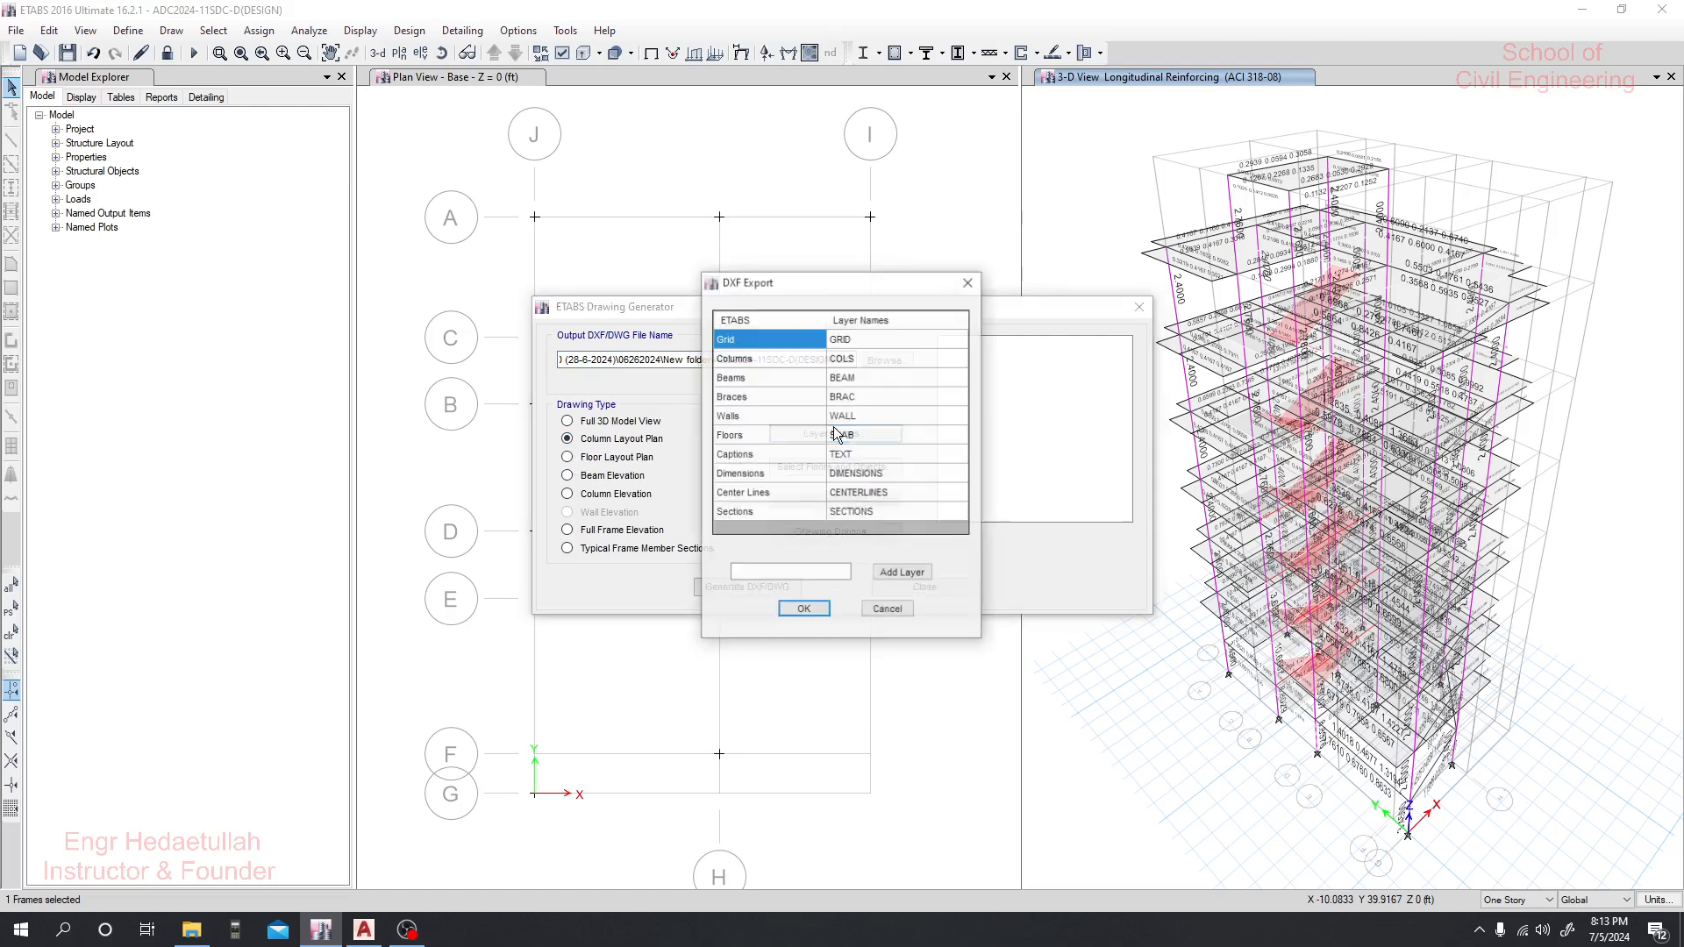
left_click(887, 612)
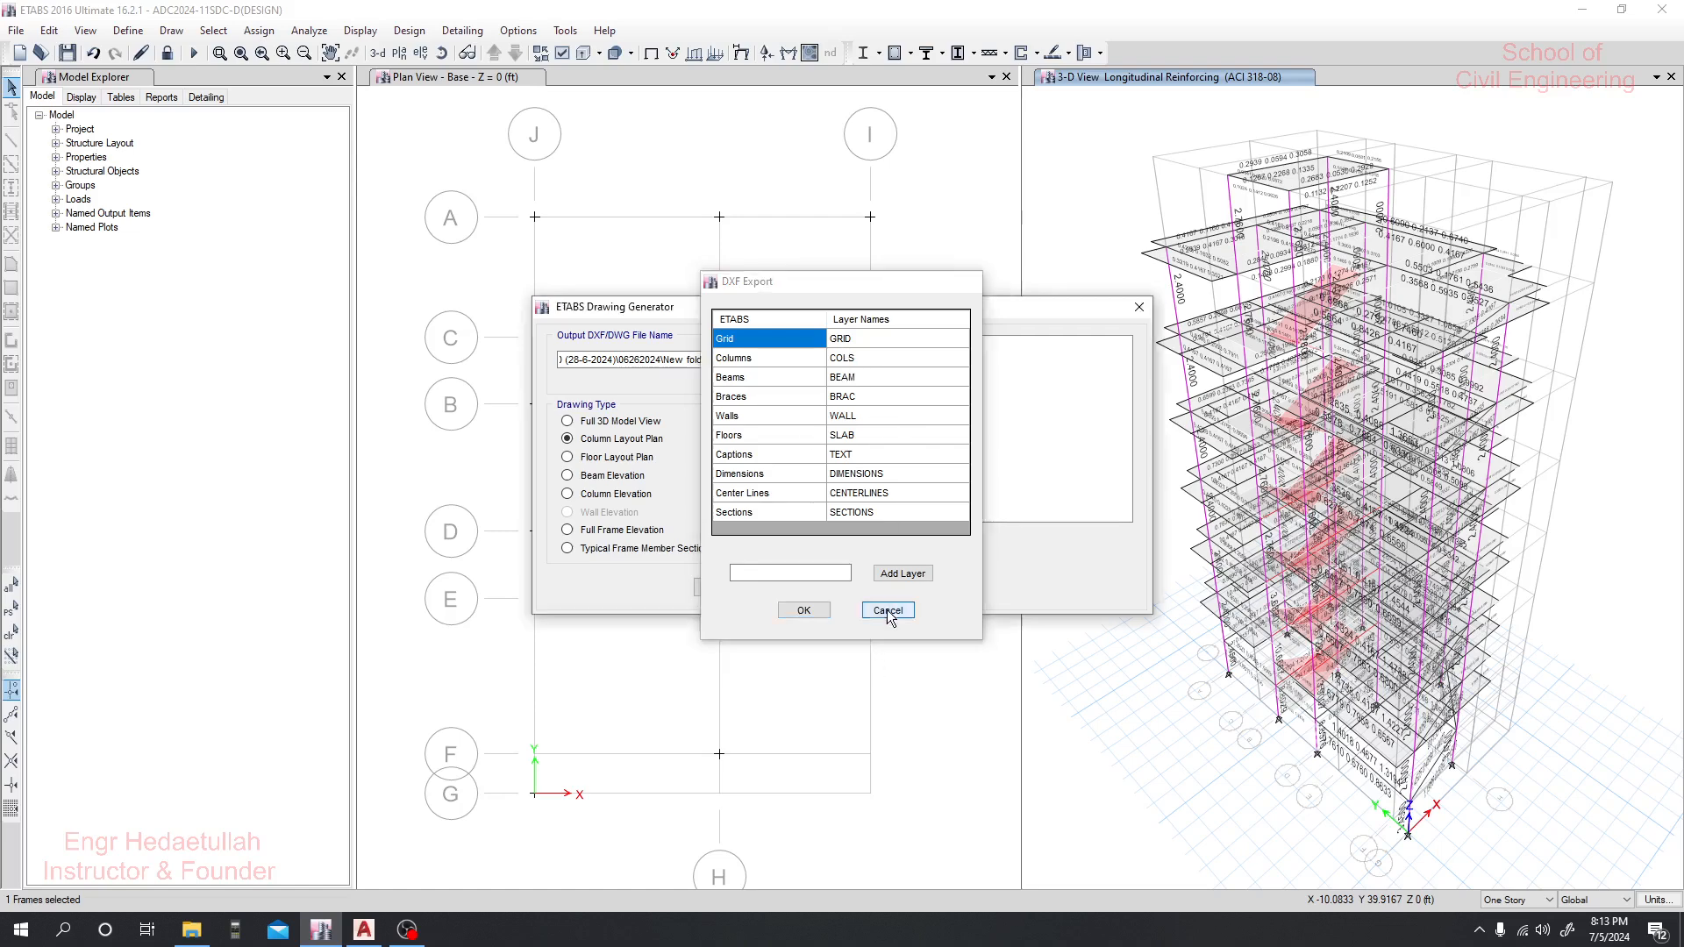
Limit the exported floors to Story1 only, keeping all object types included
left_click(829, 471)
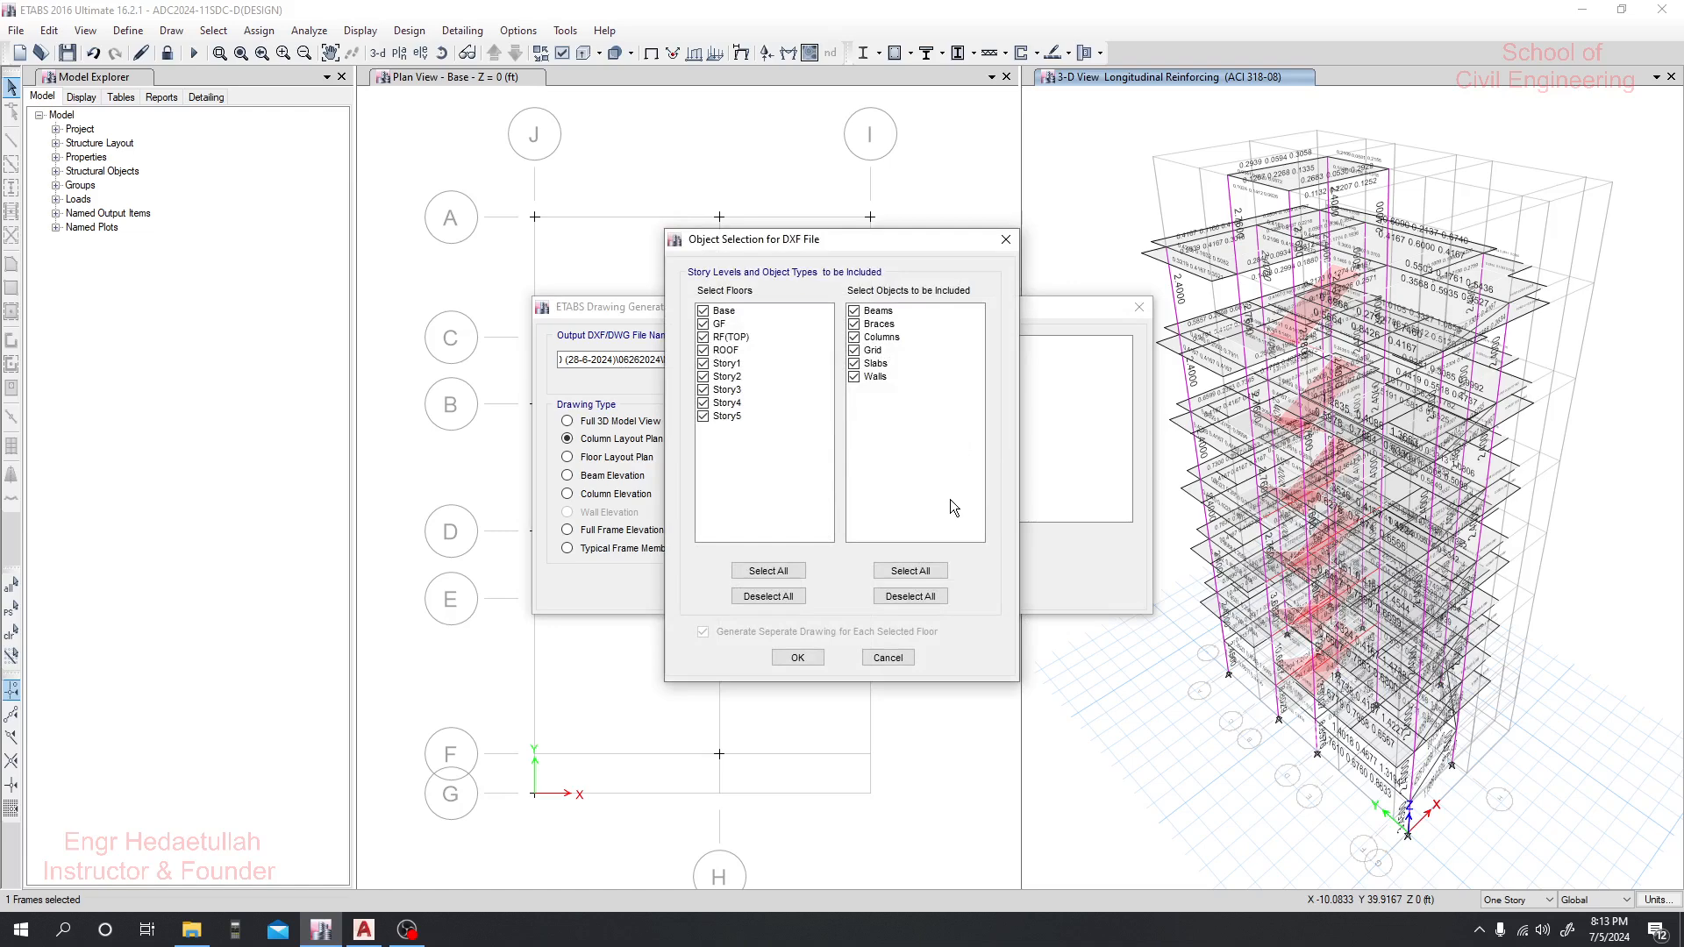
left_click(703, 364)
left_click(703, 337)
left_click(703, 323)
left_click(707, 312)
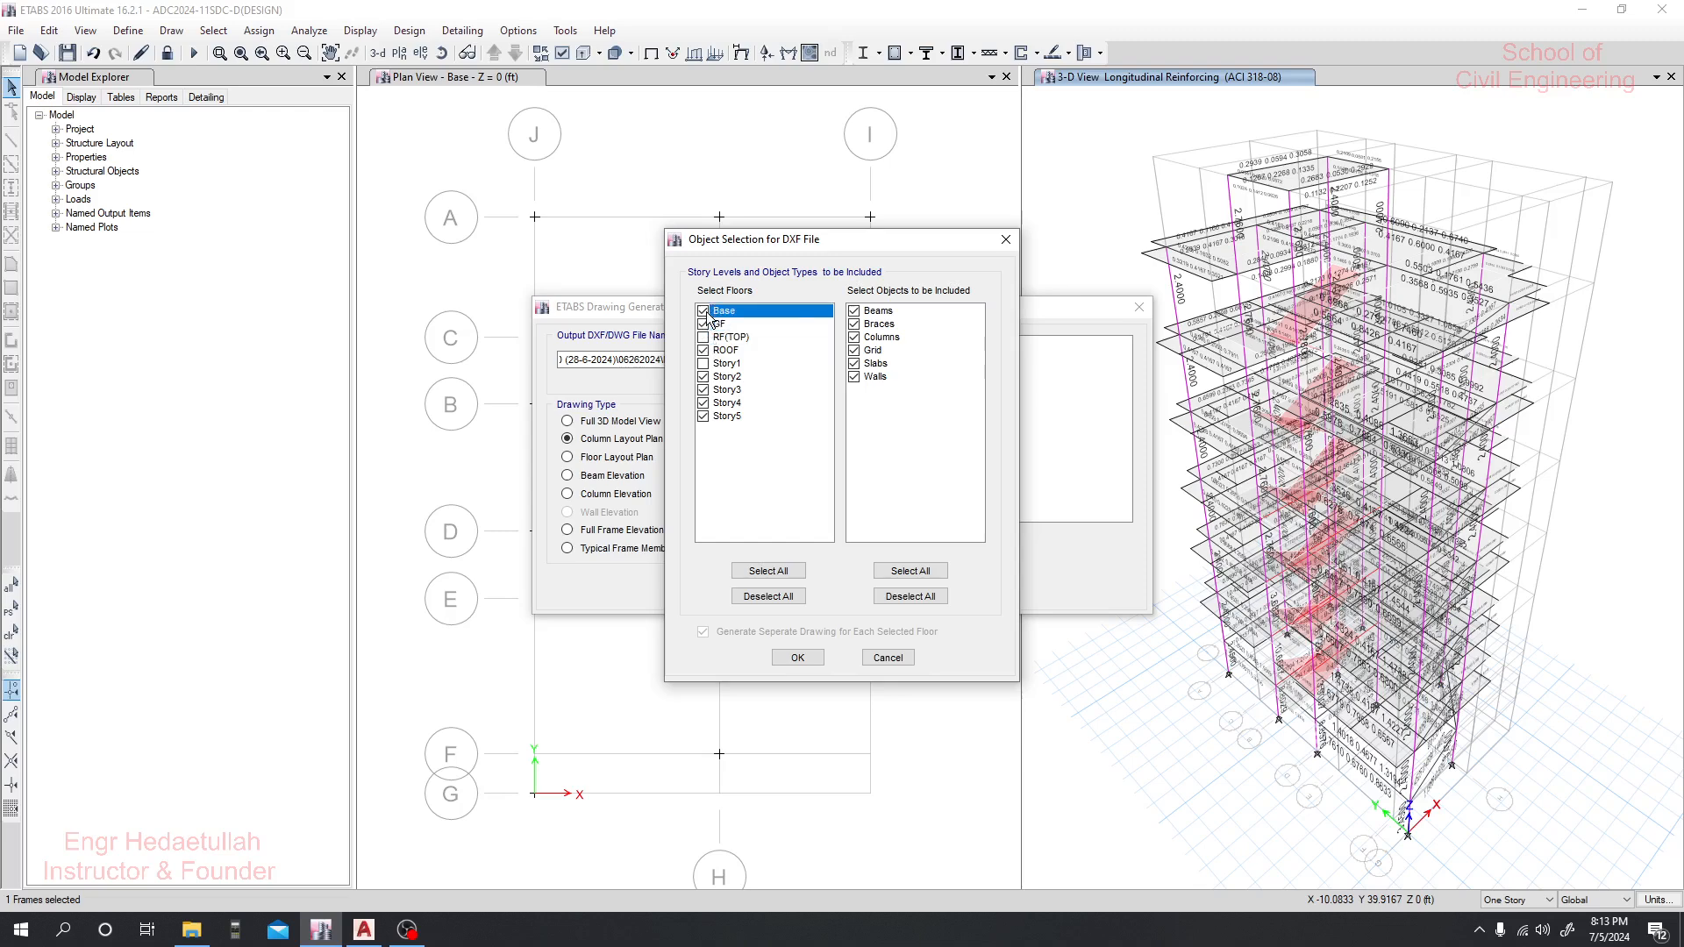
left_click(705, 312)
left_click(703, 363)
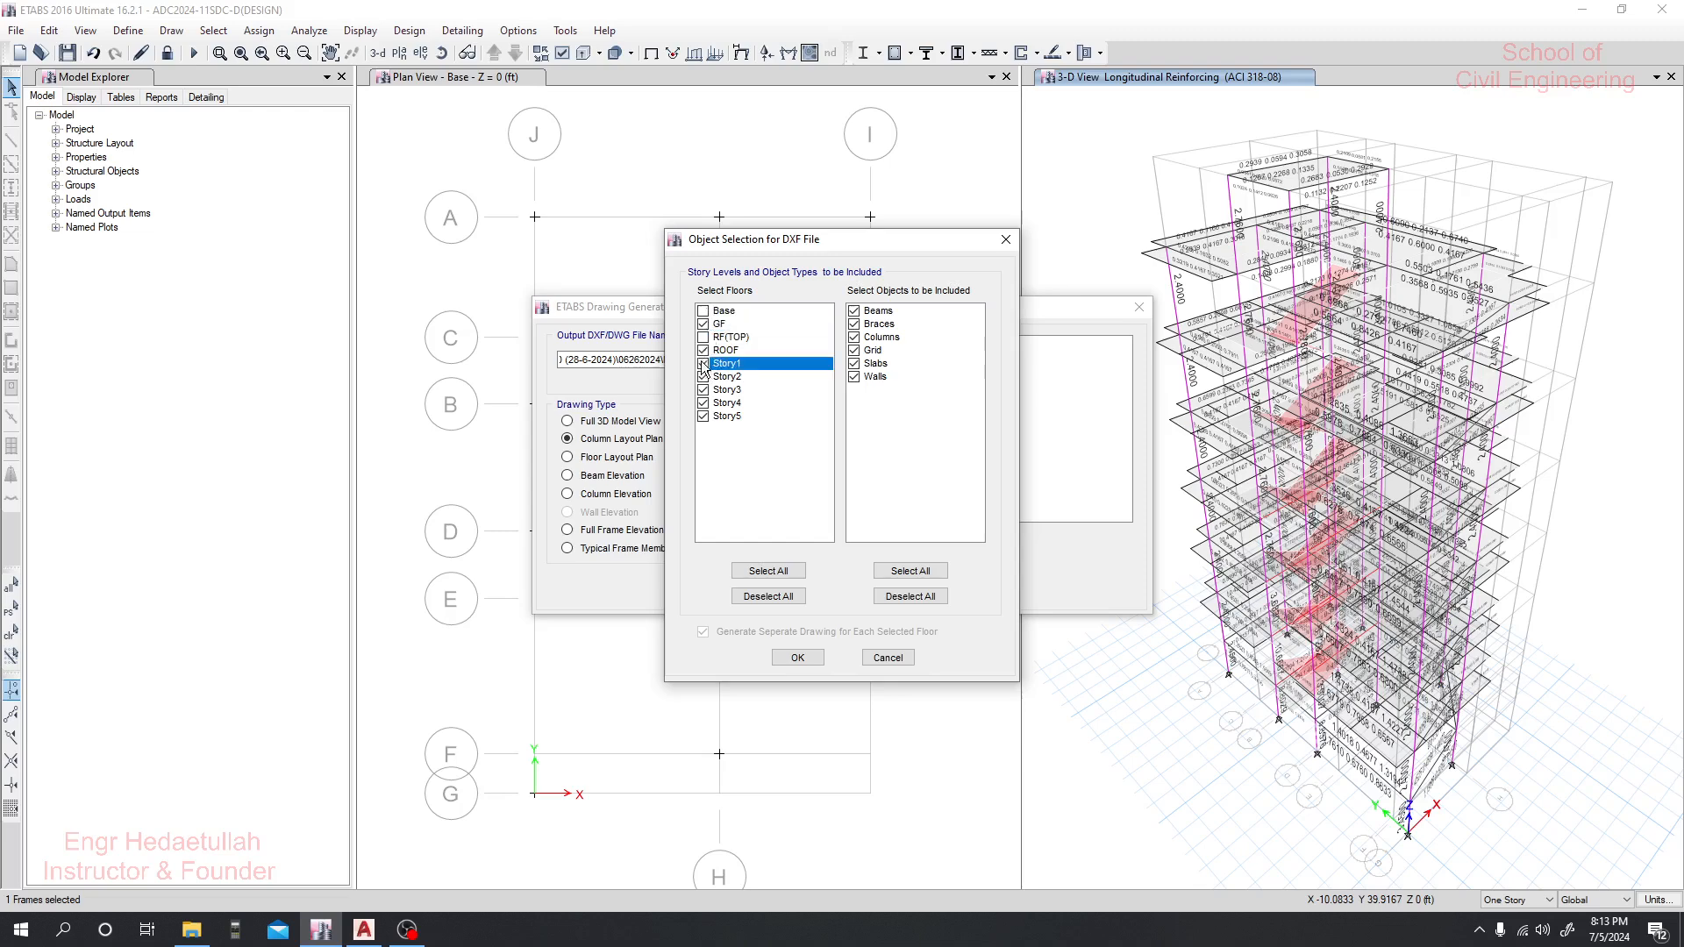
left_click(702, 350)
left_click(704, 324)
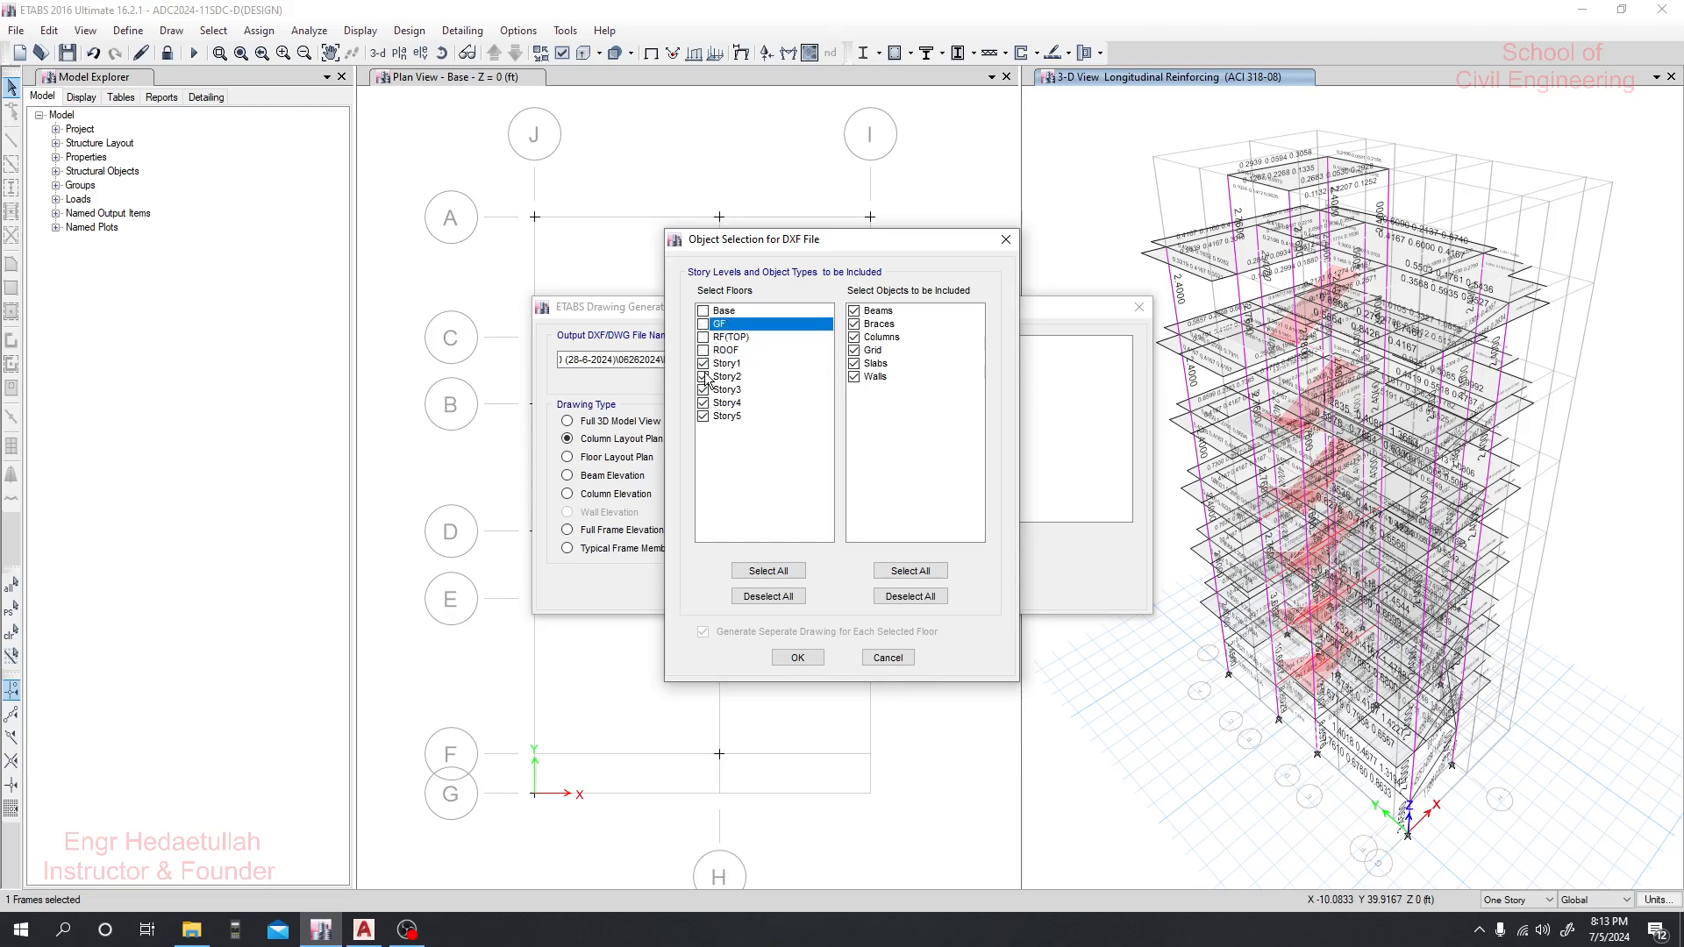
left_click(704, 376)
left_click(705, 389)
left_click(705, 402)
left_click(705, 416)
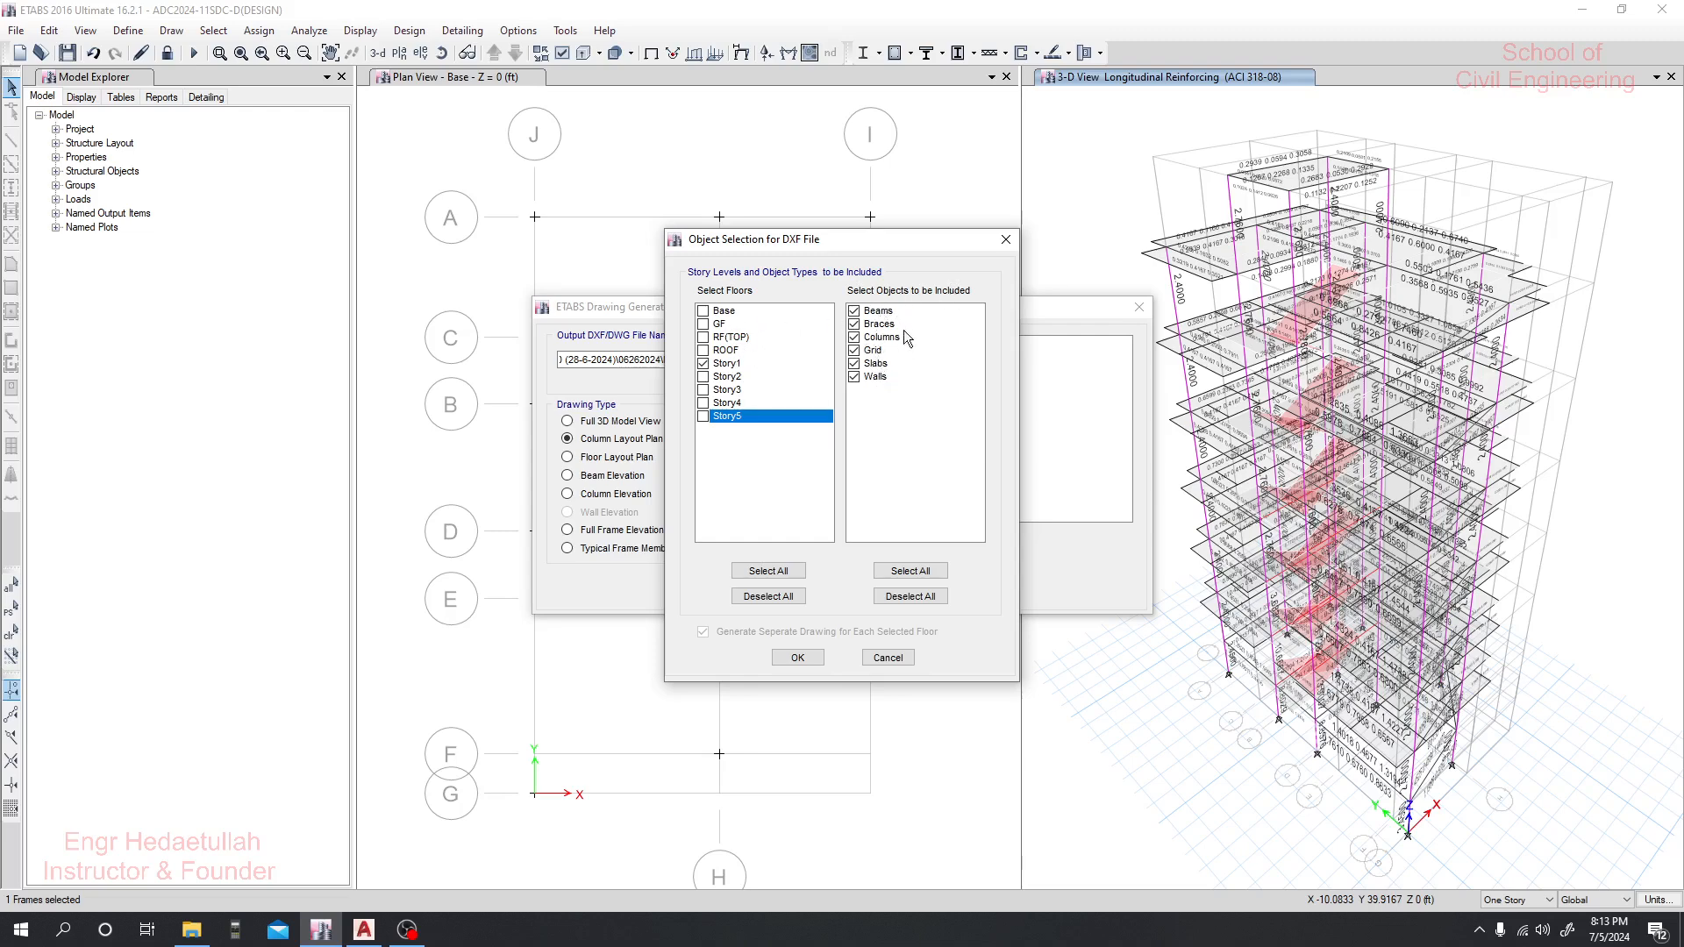
left_click(800, 658)
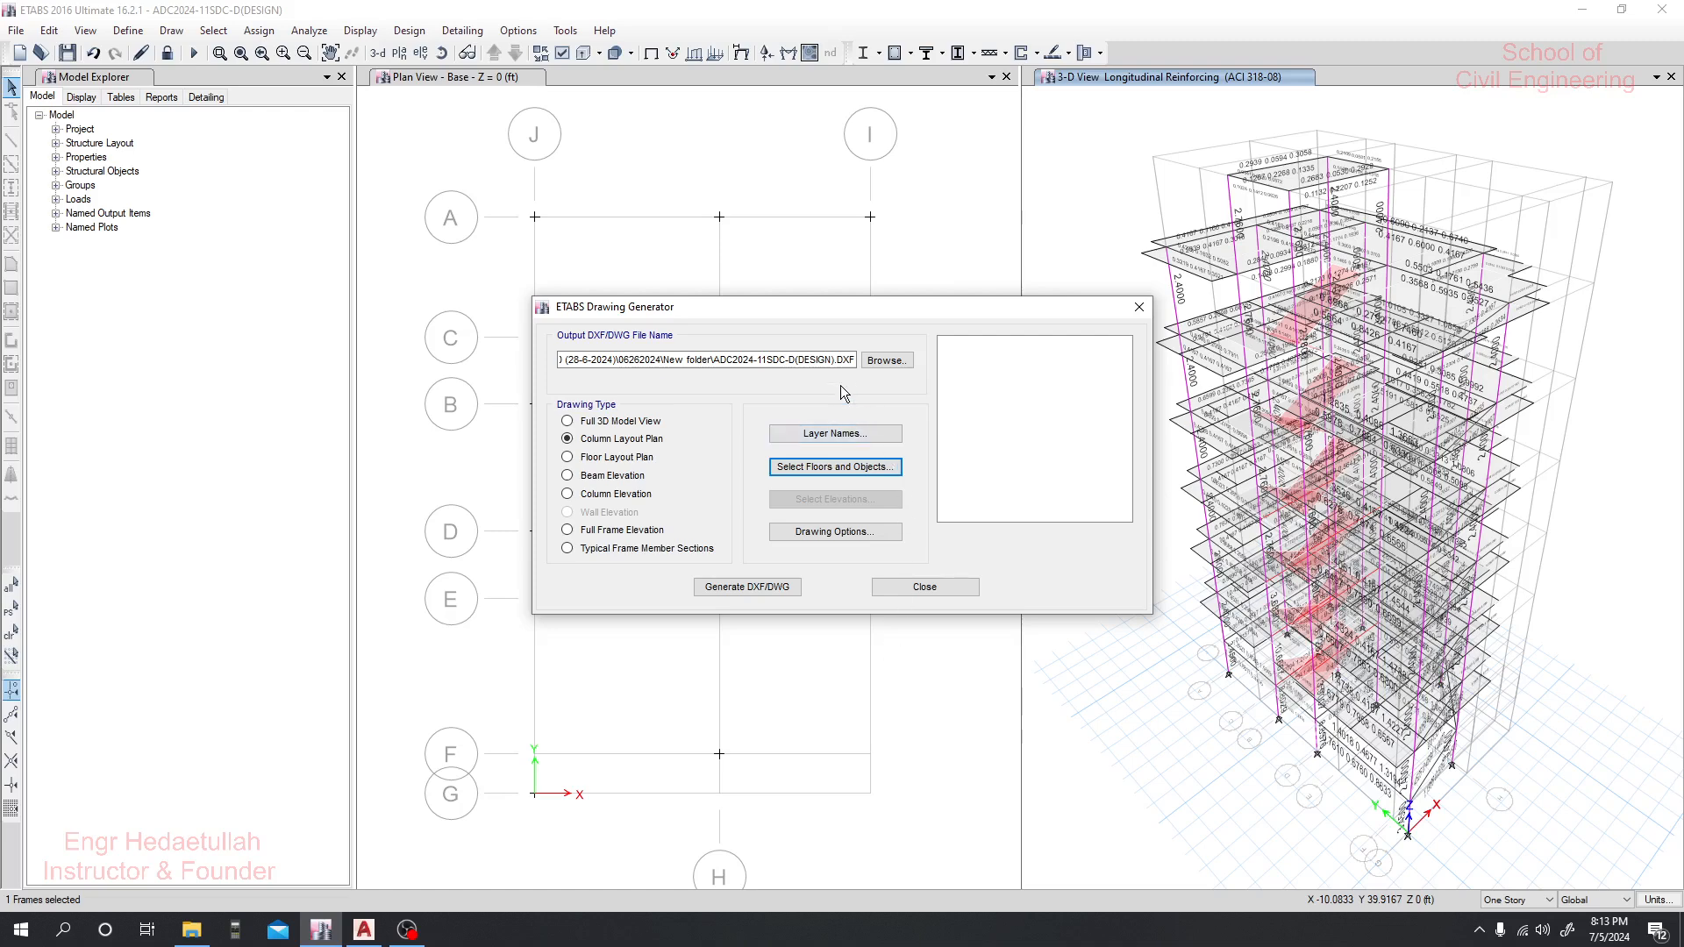
Prefix the output file name with "cl" to make clADC2024-11SDC-D(DESIGN).DXF, generate the drawing and close the generator
left_click(713, 359)
left_click(751, 361)
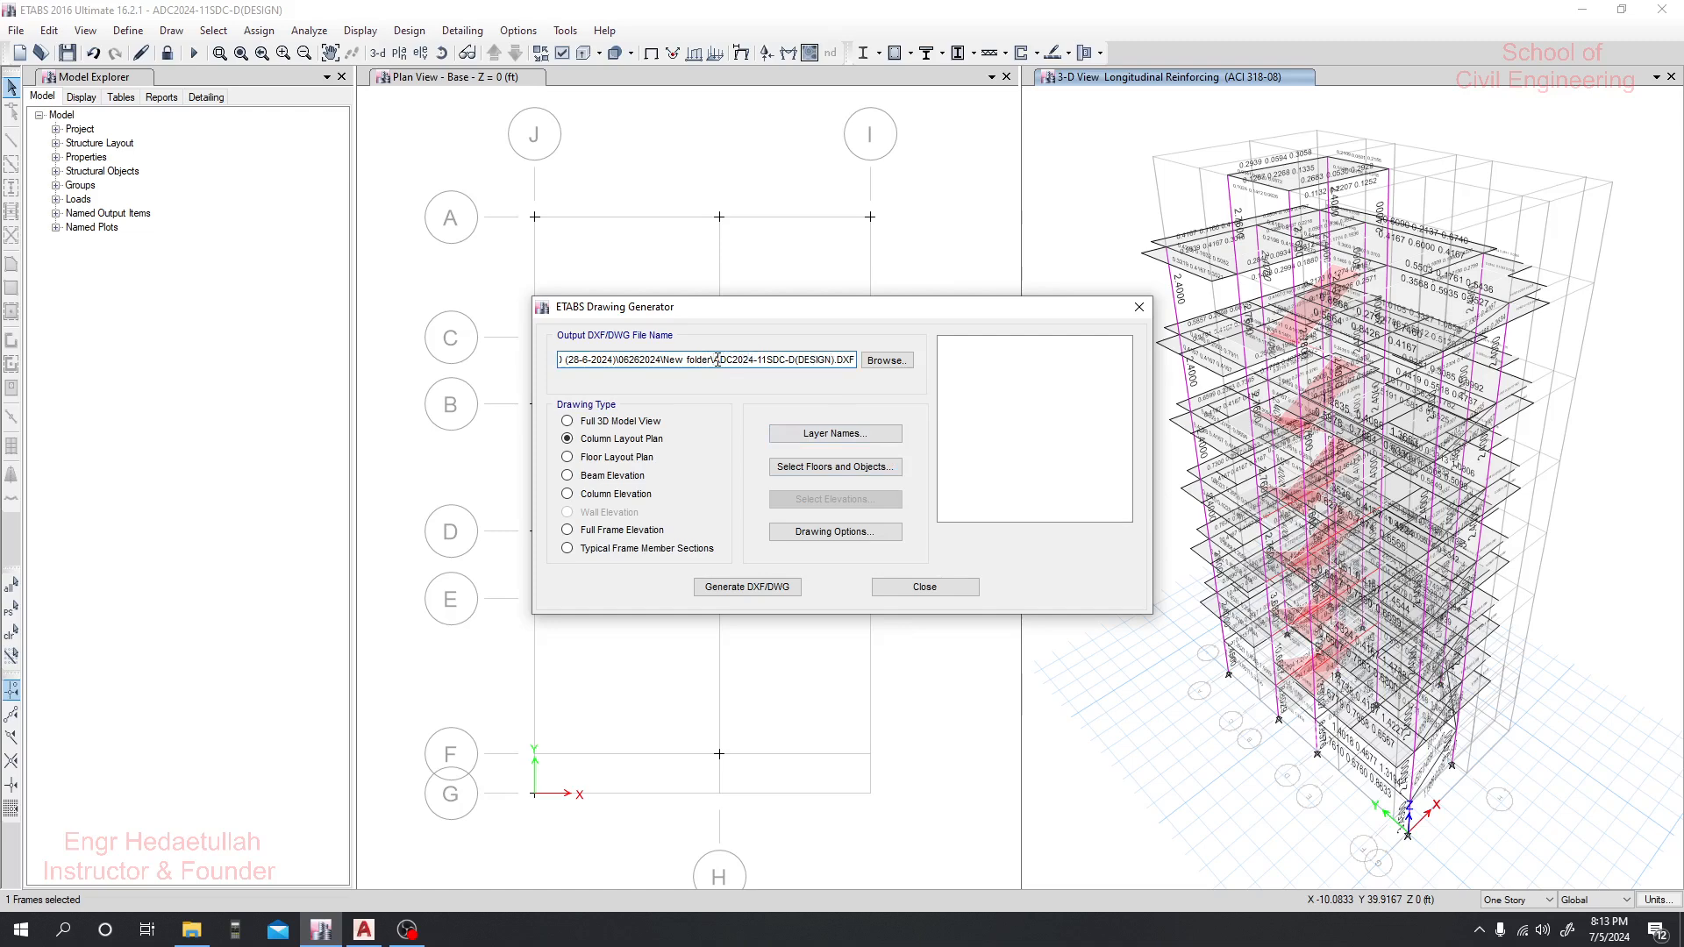
type("c")
left_click(752, 587)
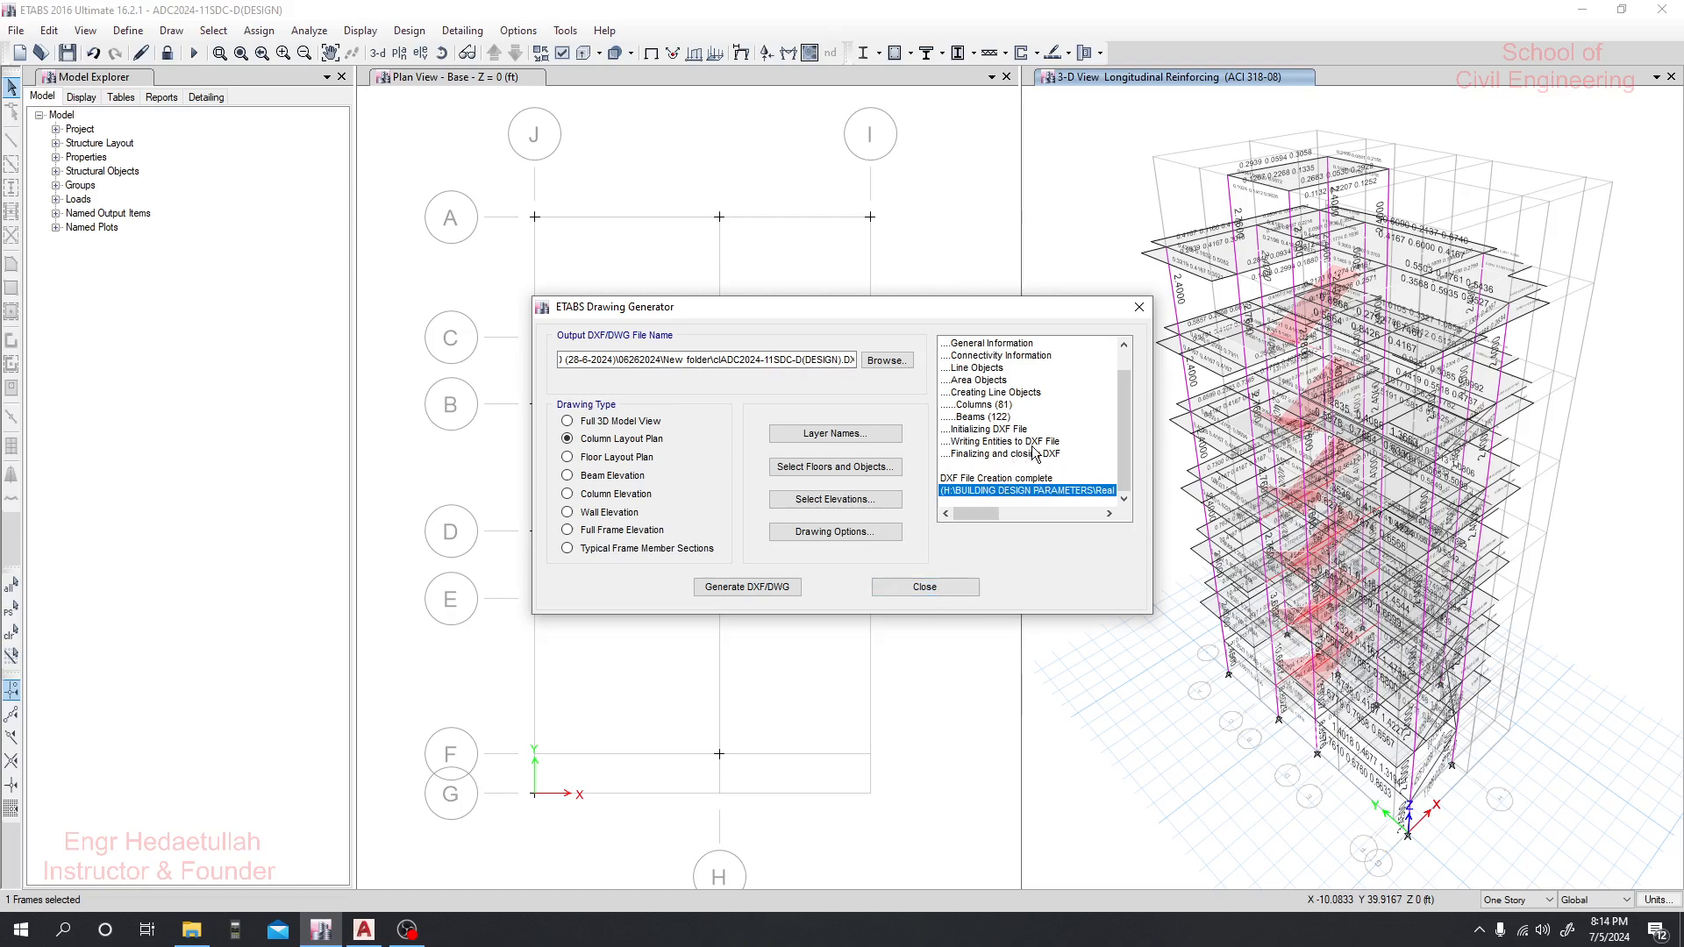
left_click(925, 587)
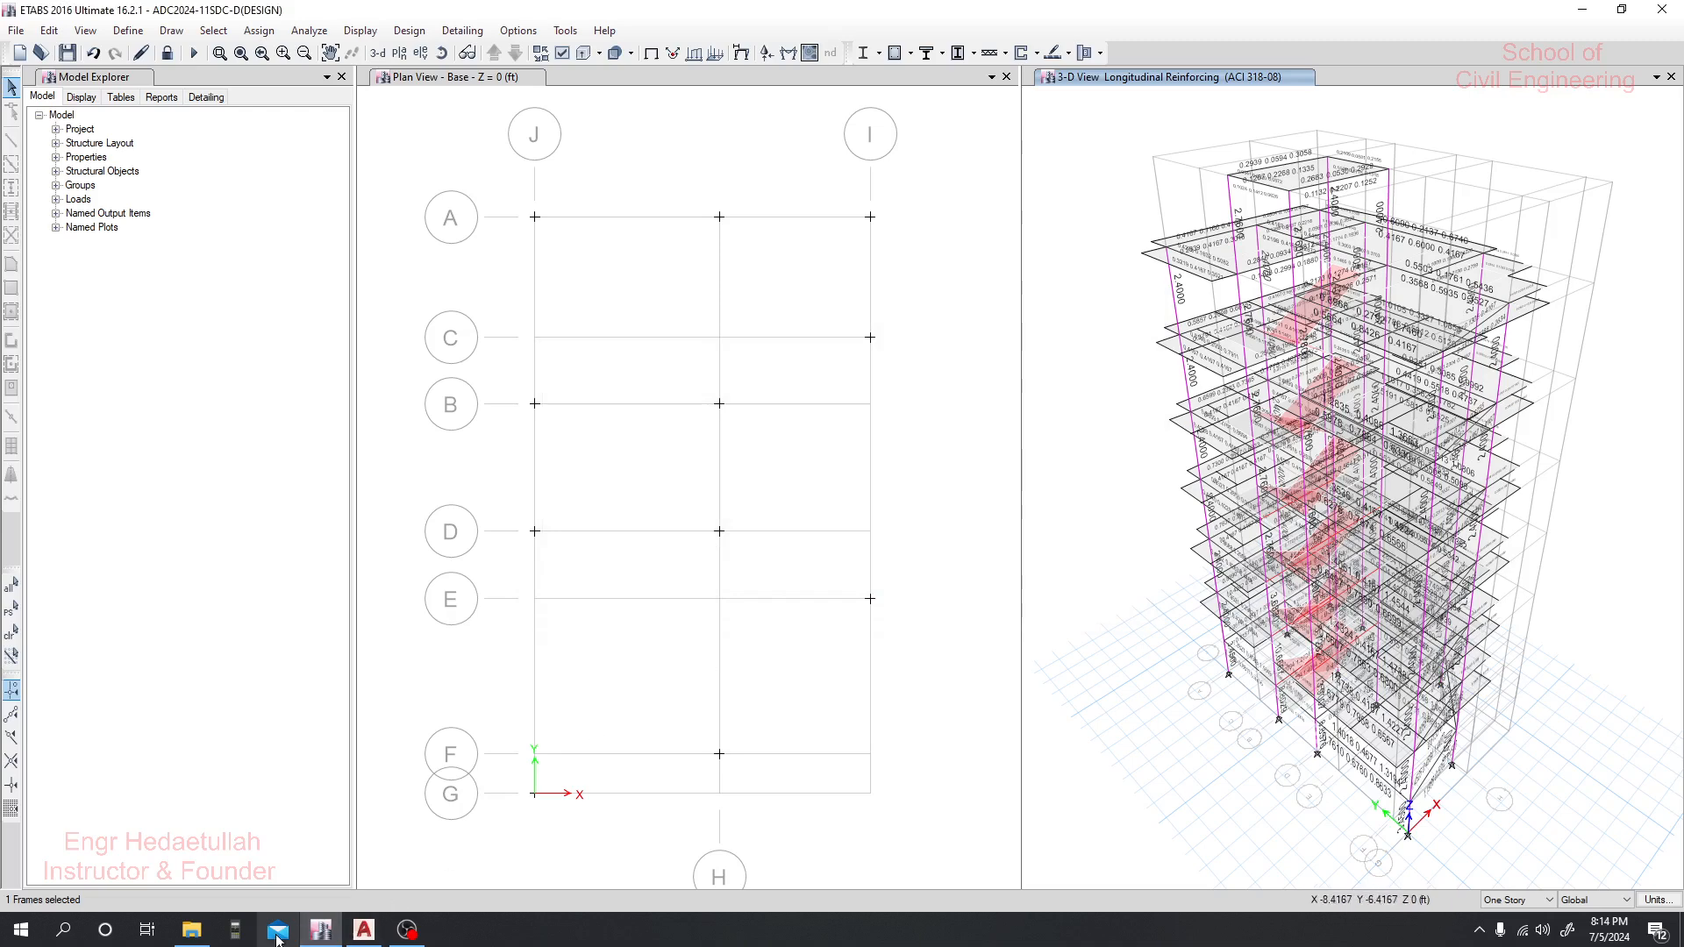
Switch to File Explorer and open the clADC2024-11SDC-D(DESIGN) drawing from Project 60's 06262024\New folder in AutoCAD
left_click(191, 930)
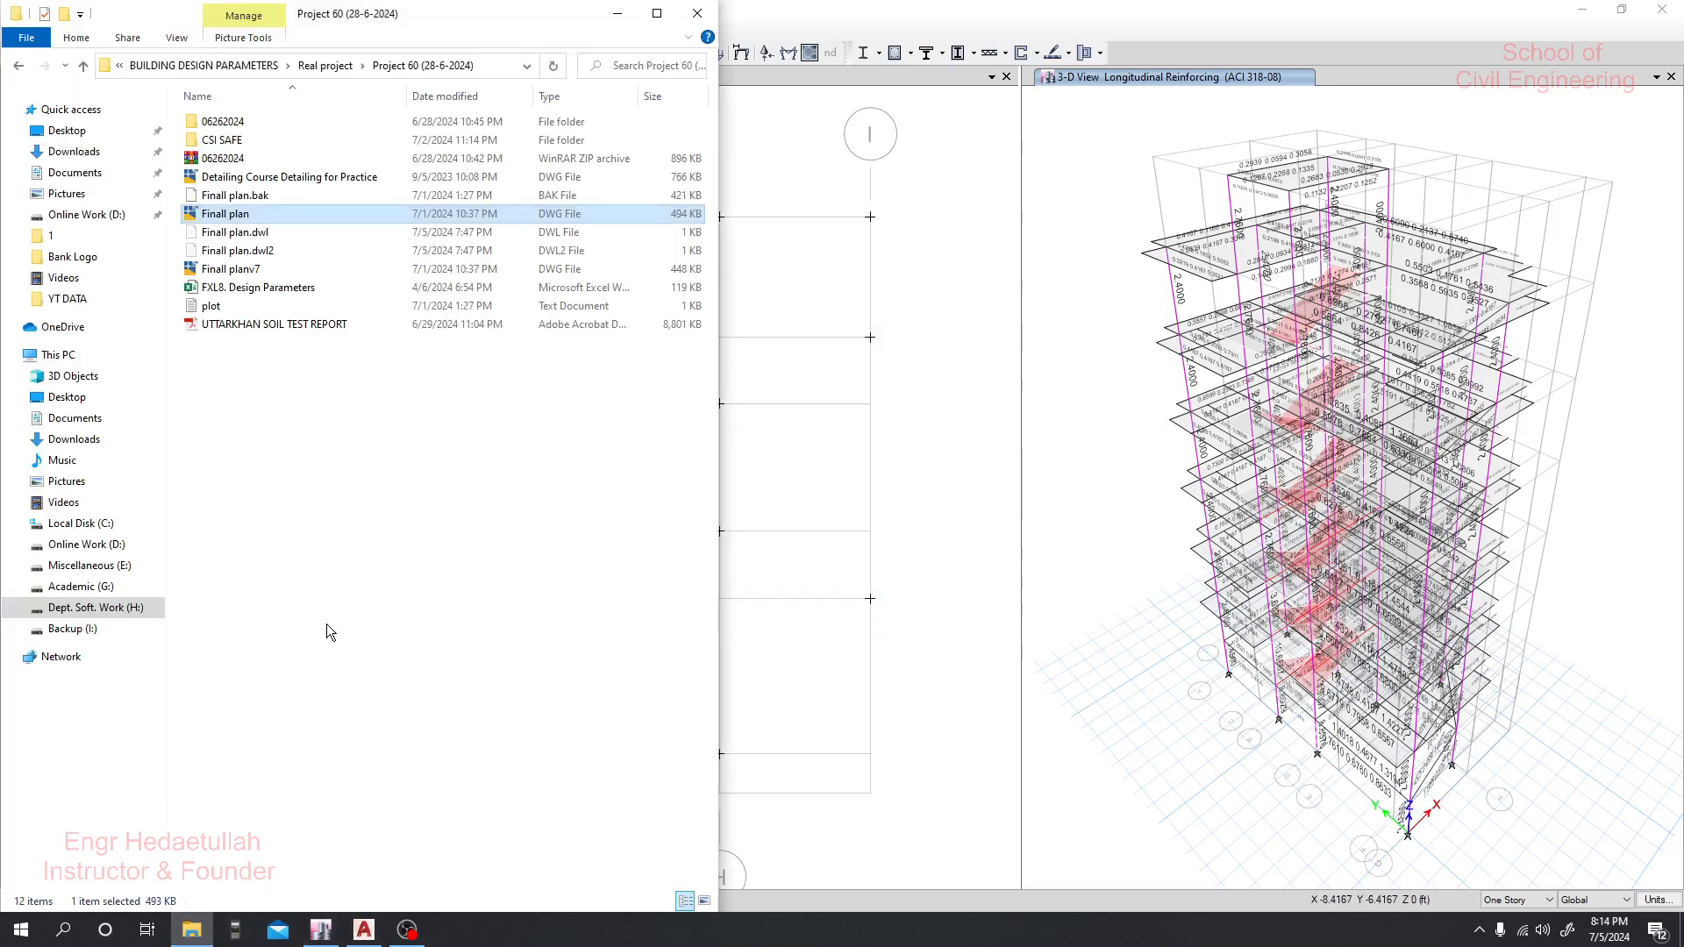
left_click(658, 13)
right_click(293, 440)
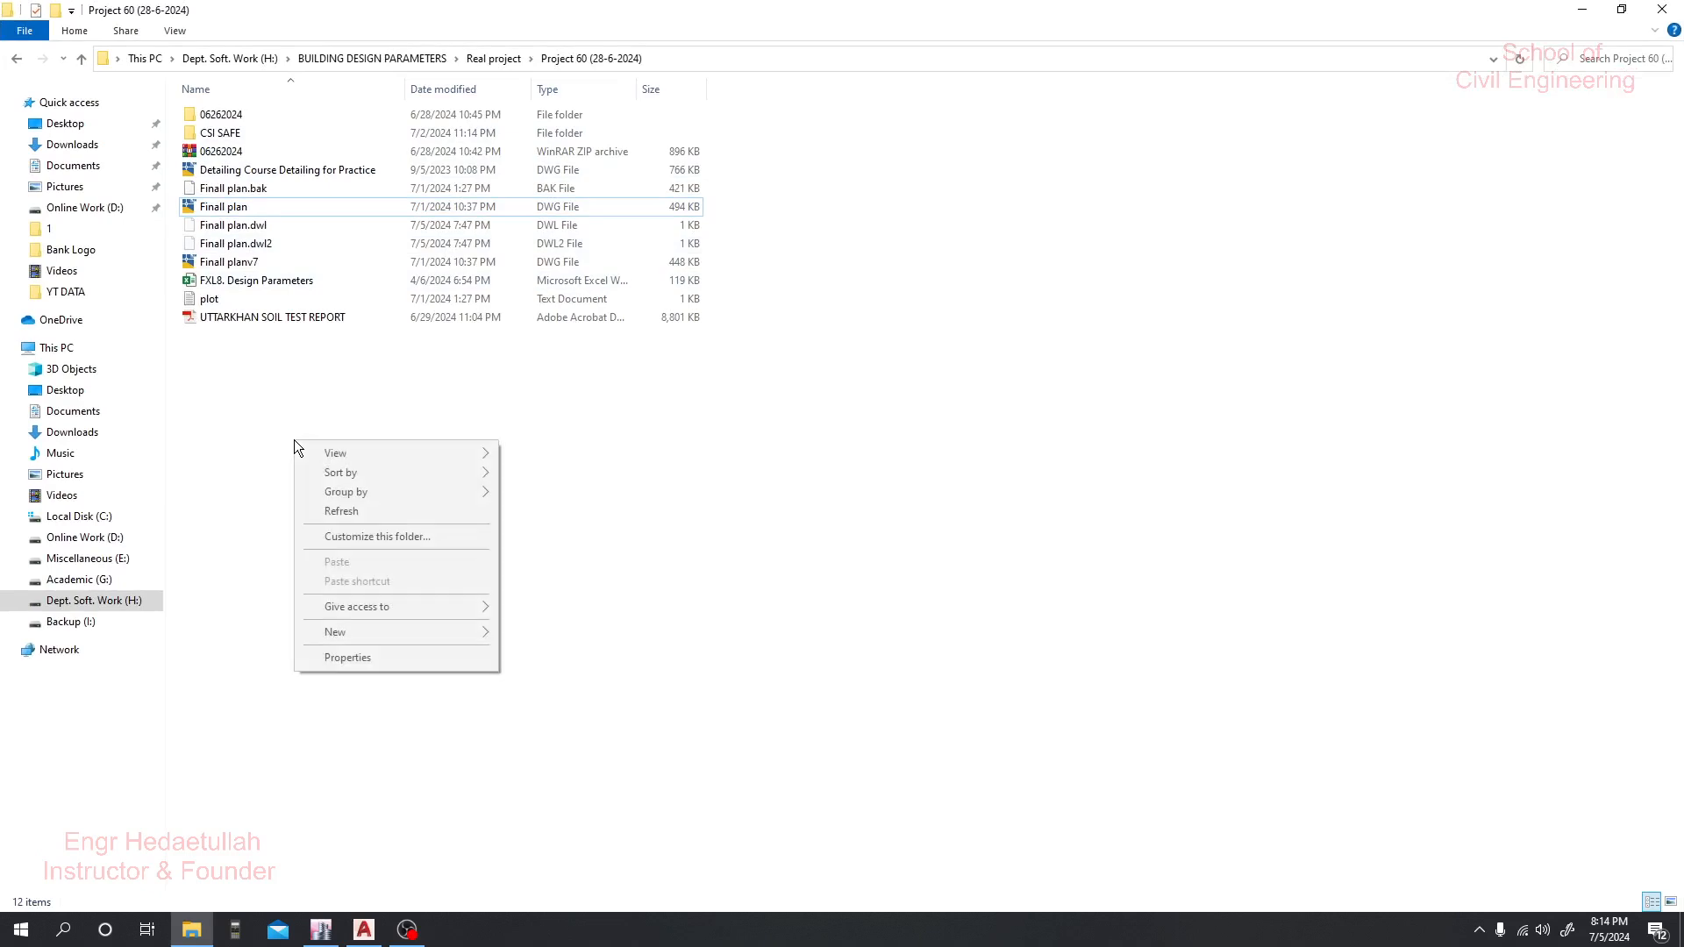
left_click(346, 511)
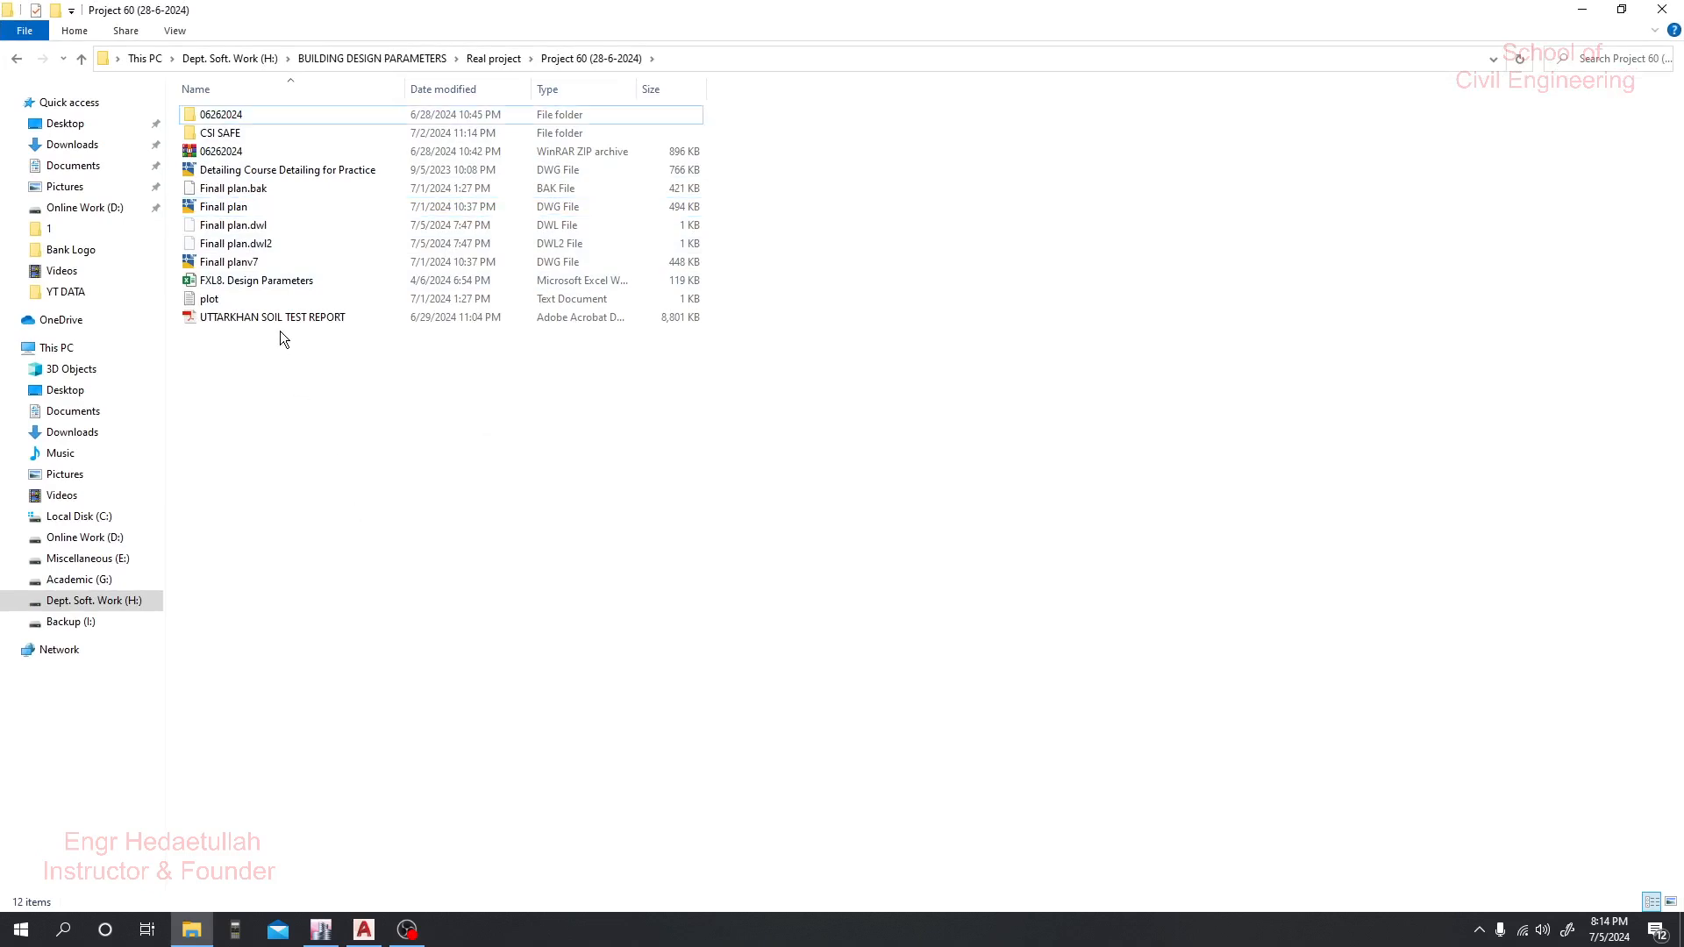
double_click(275, 140)
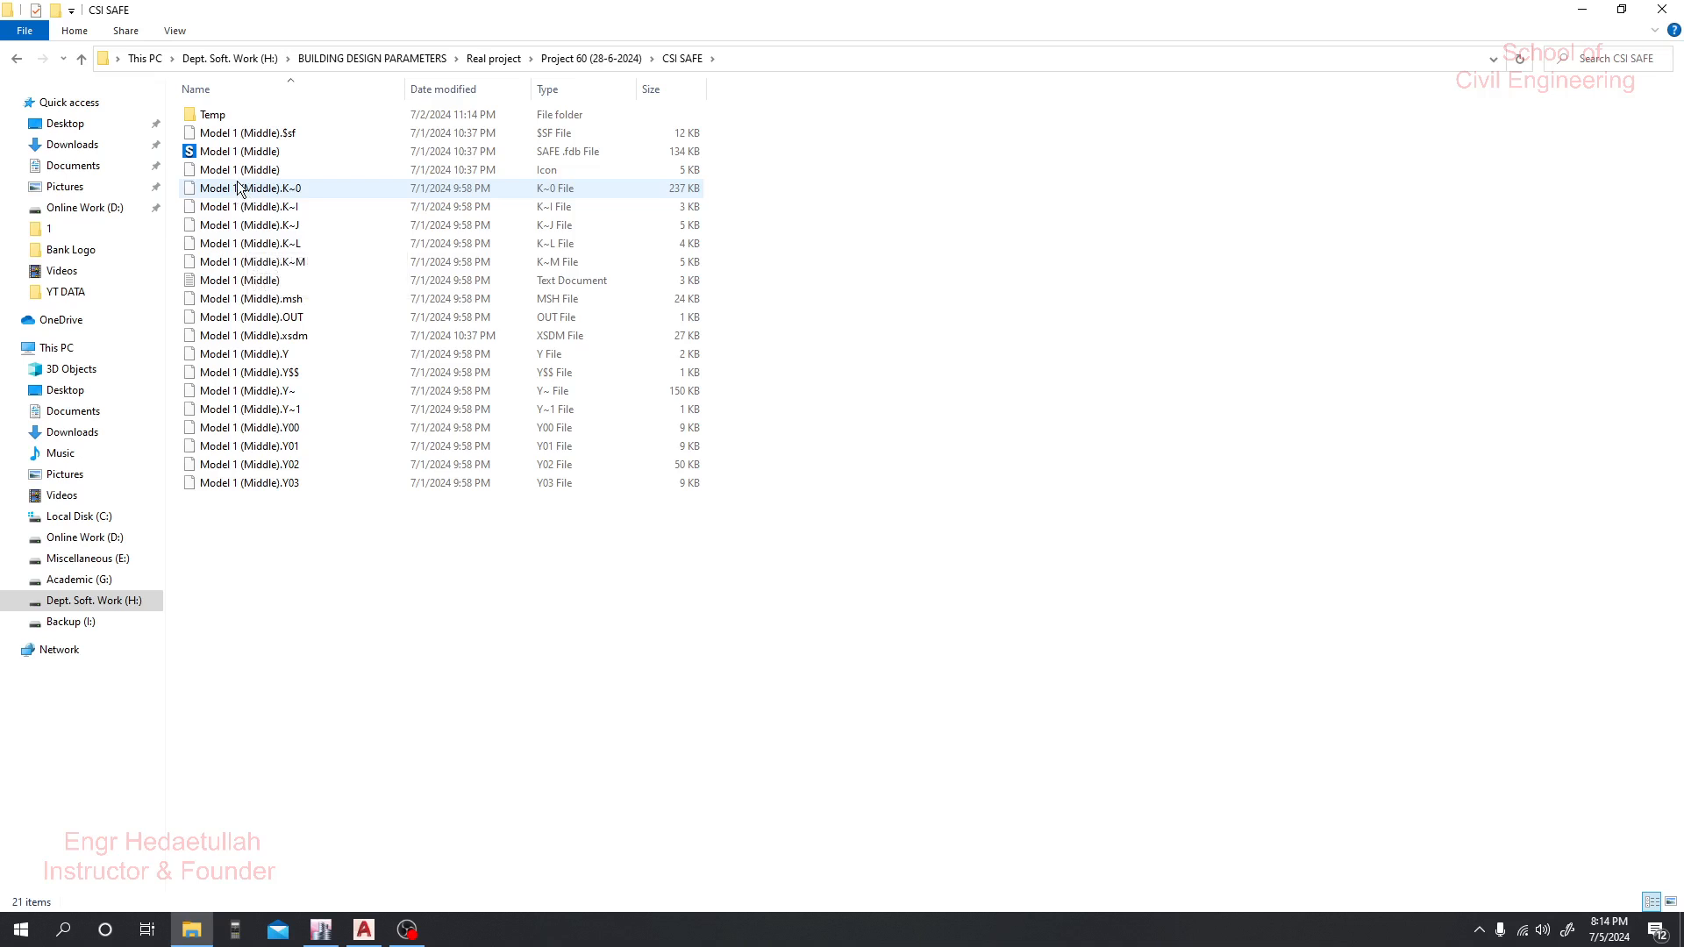
left_click(586, 59)
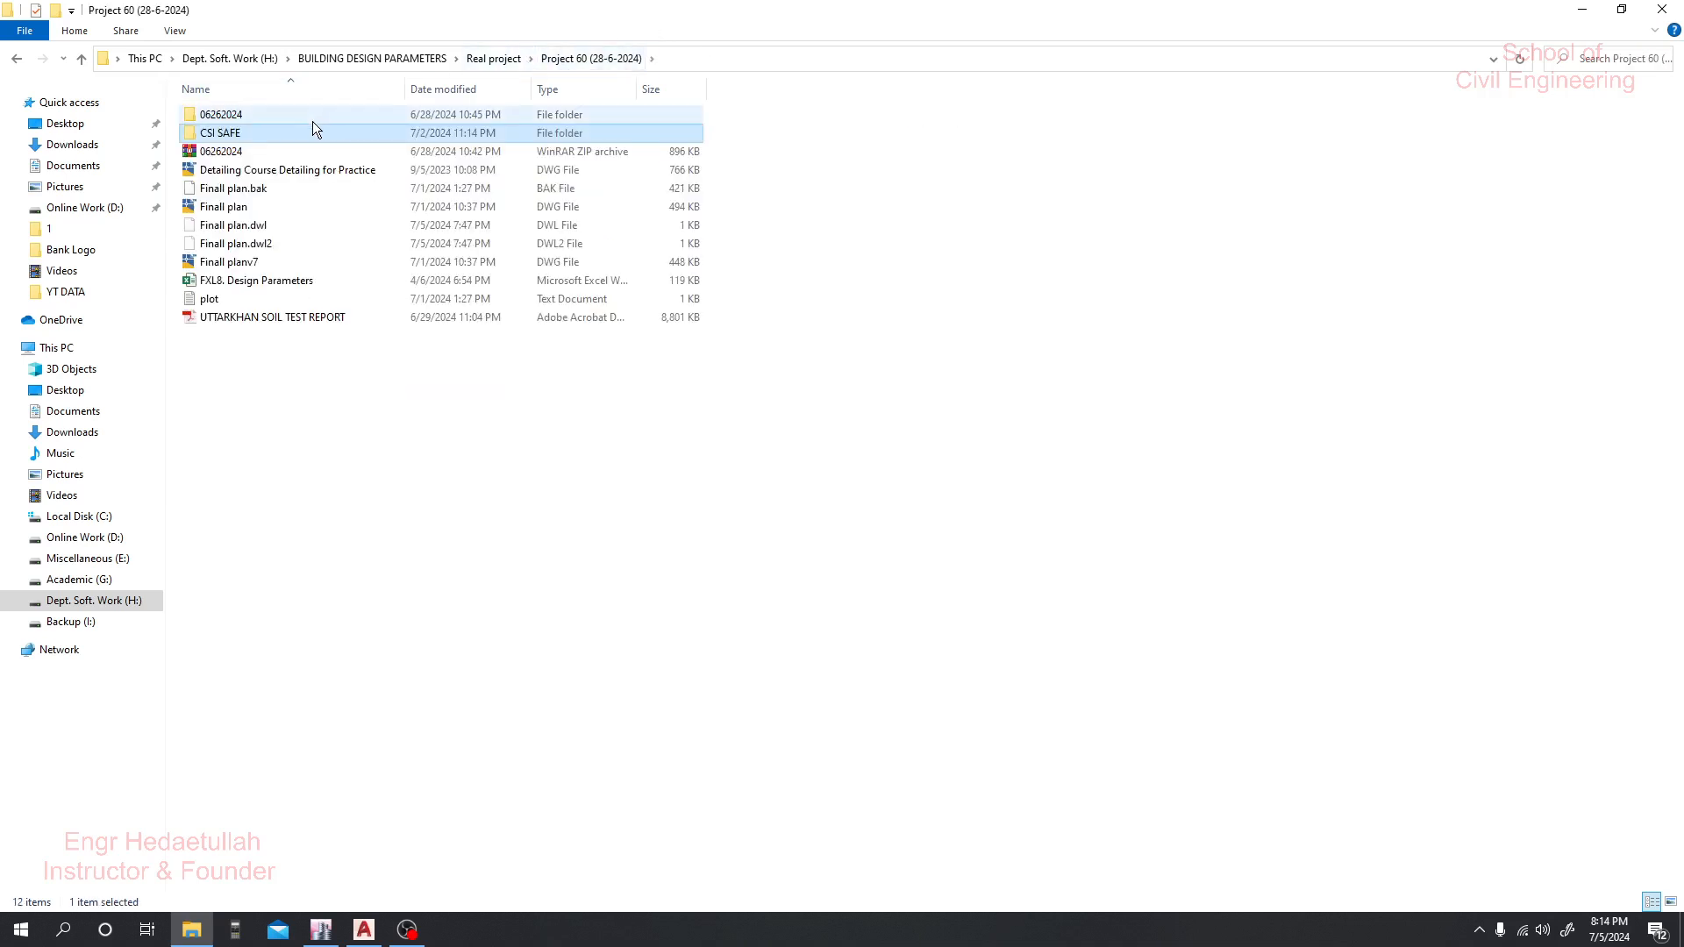
double_click(267, 114)
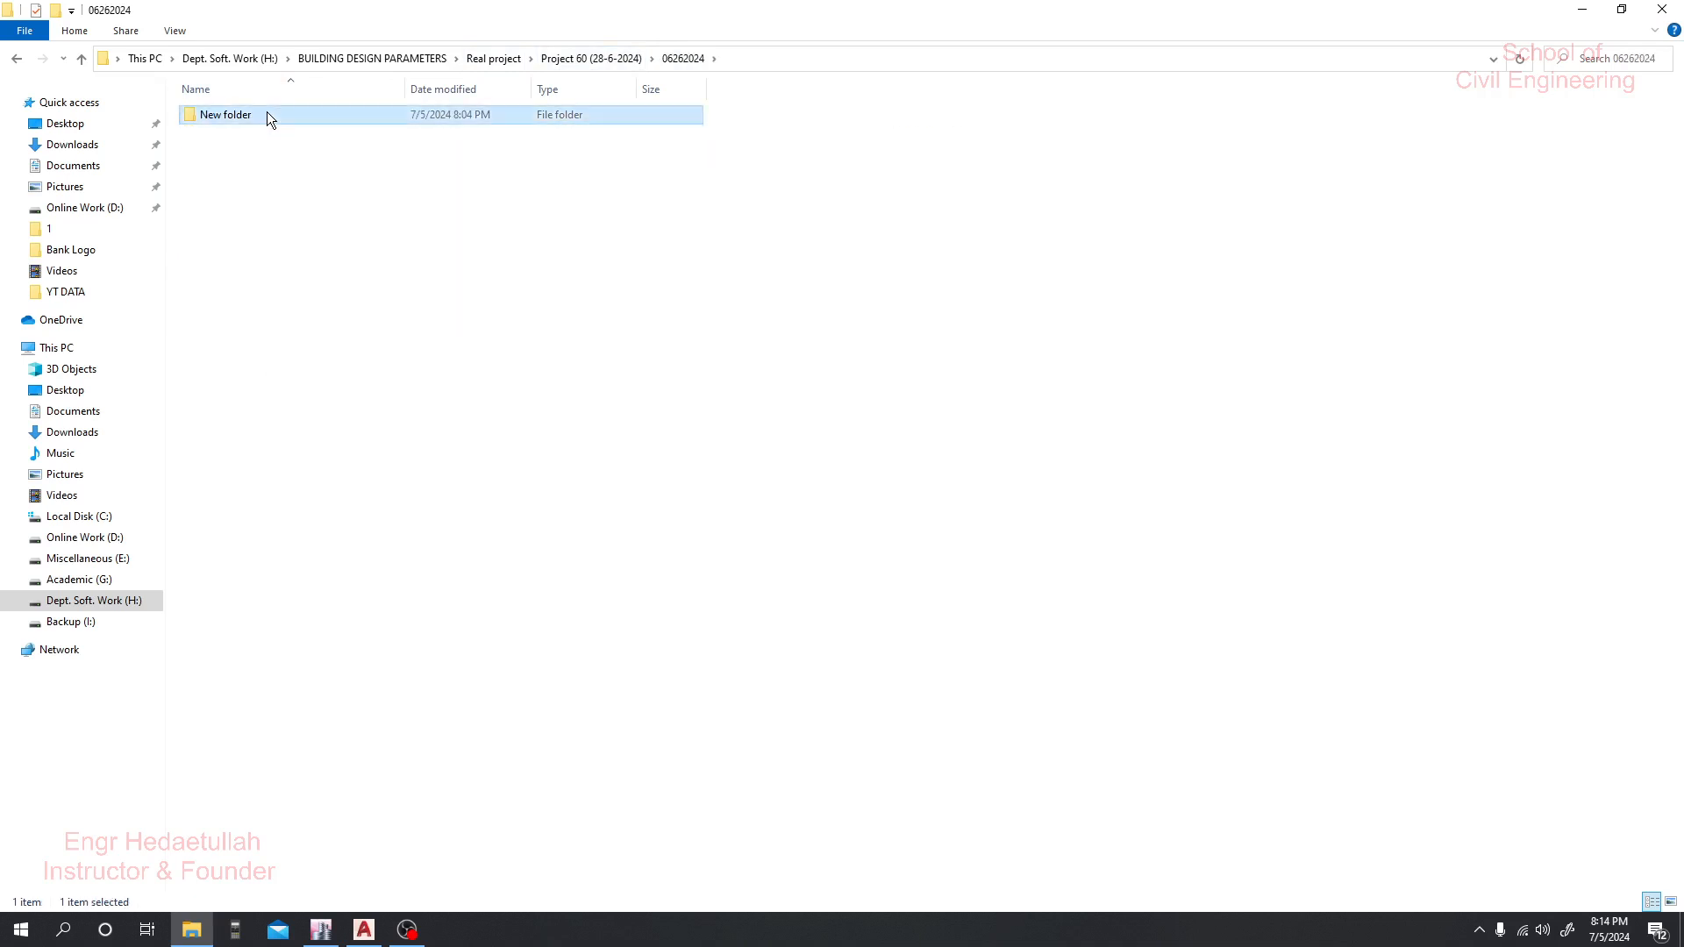
double_click(267, 114)
left_click(213, 537)
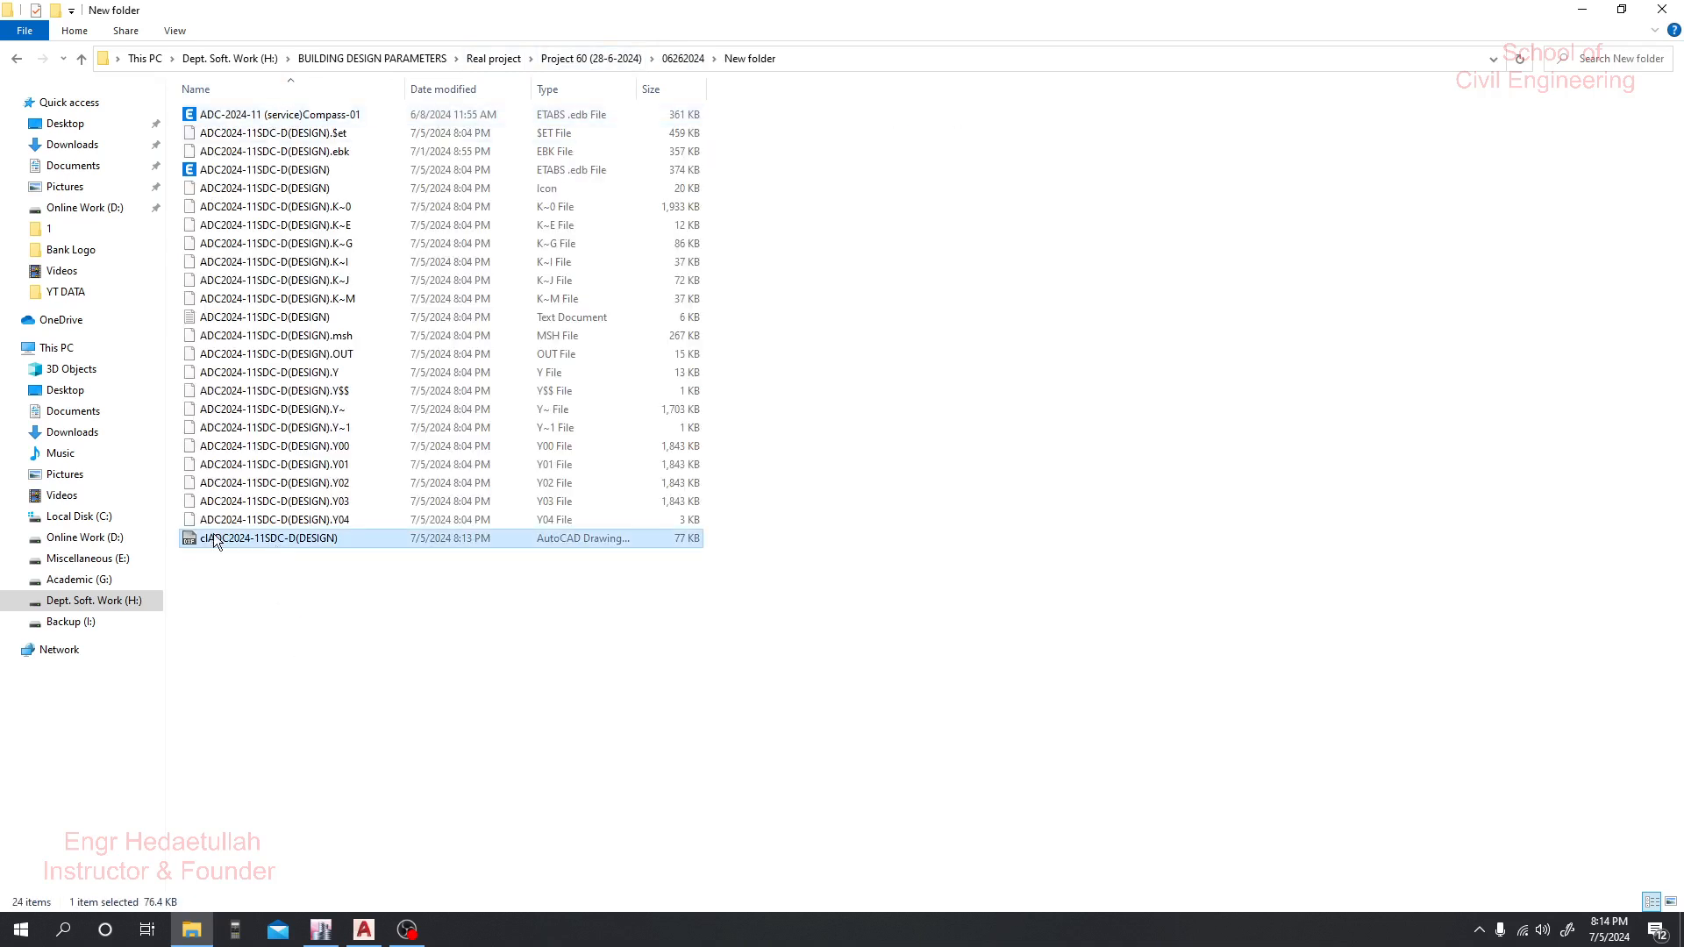
double_click(290, 544)
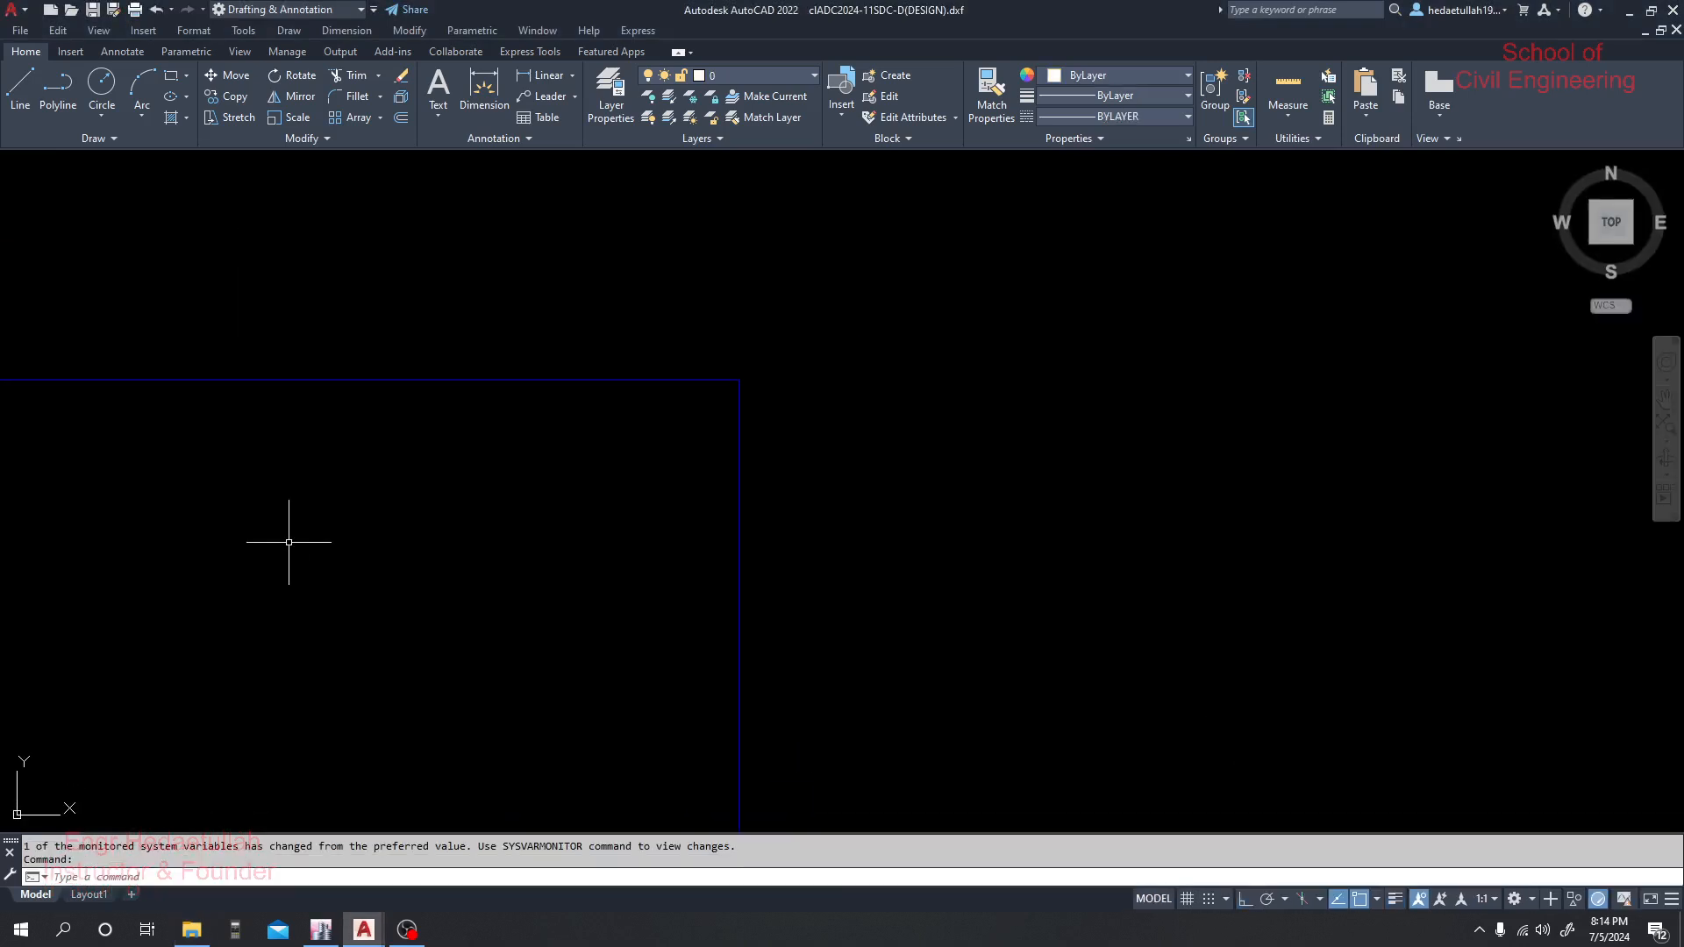
Examine the exported column layout plan, checking the column positions, orientations and section labels across the whole drawing
left_click_drag(314, 542, 791, 331)
scroll(795, 346, "down", 6)
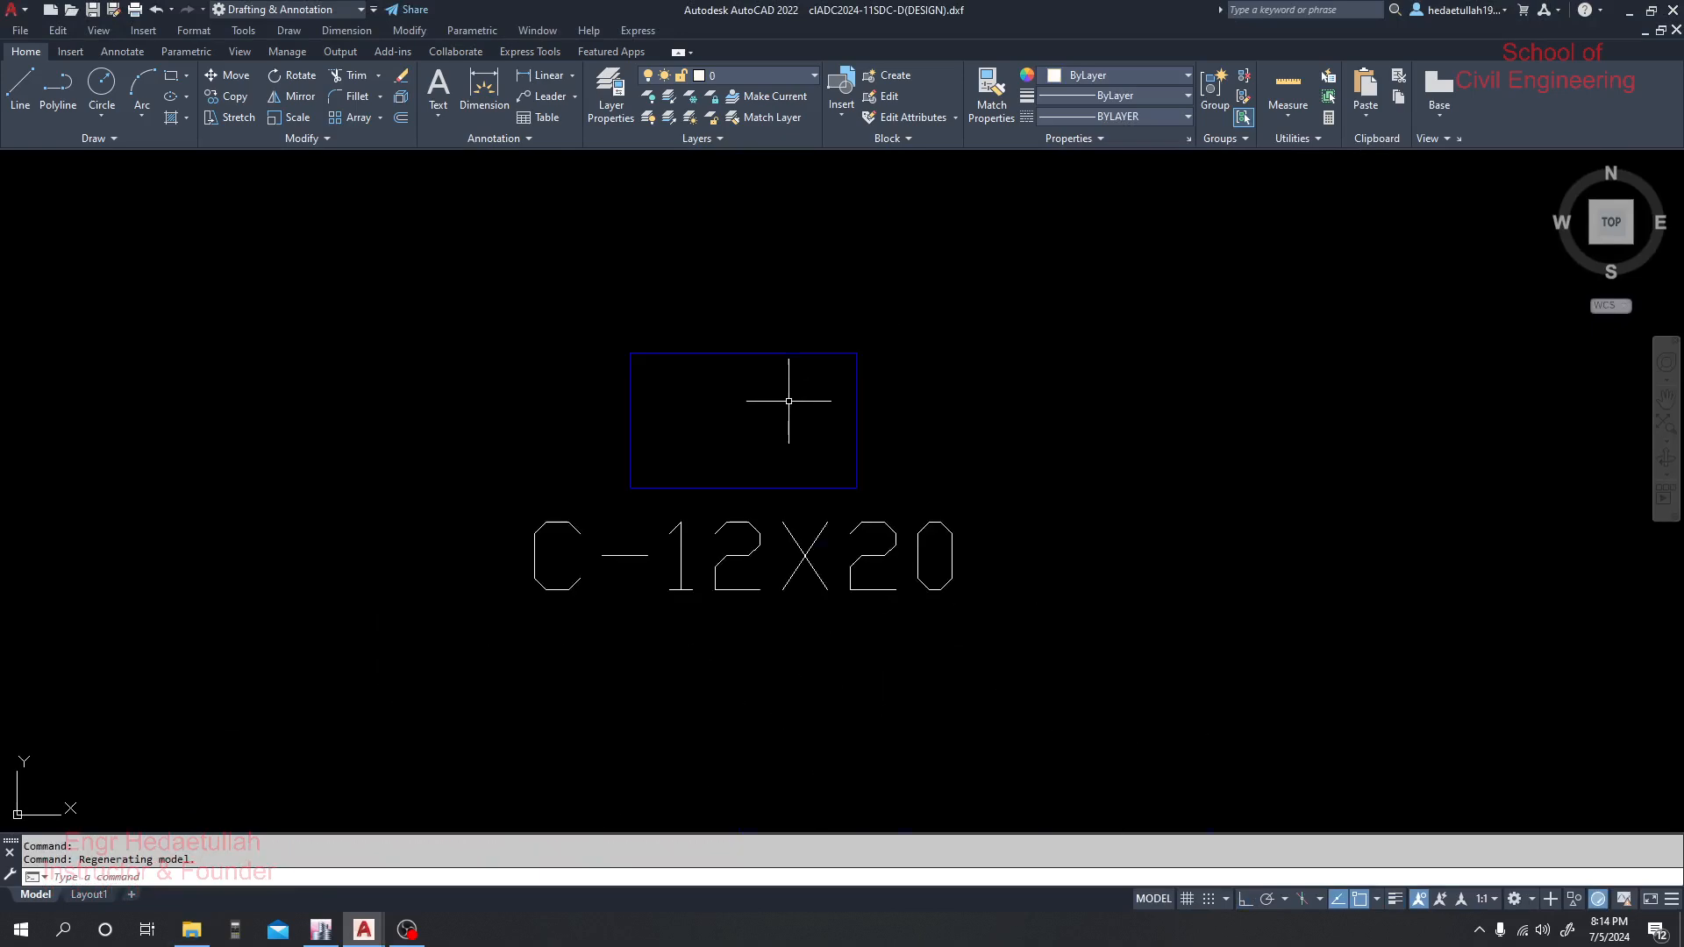
scroll(787, 401, "down", 8)
mouse_move(786, 402)
left_mouse_down()
mouse_move(802, 389)
mouse_move(702, 582)
mouse_move(620, 477)
left_mouse_up()
scroll(586, 283, "up", 4)
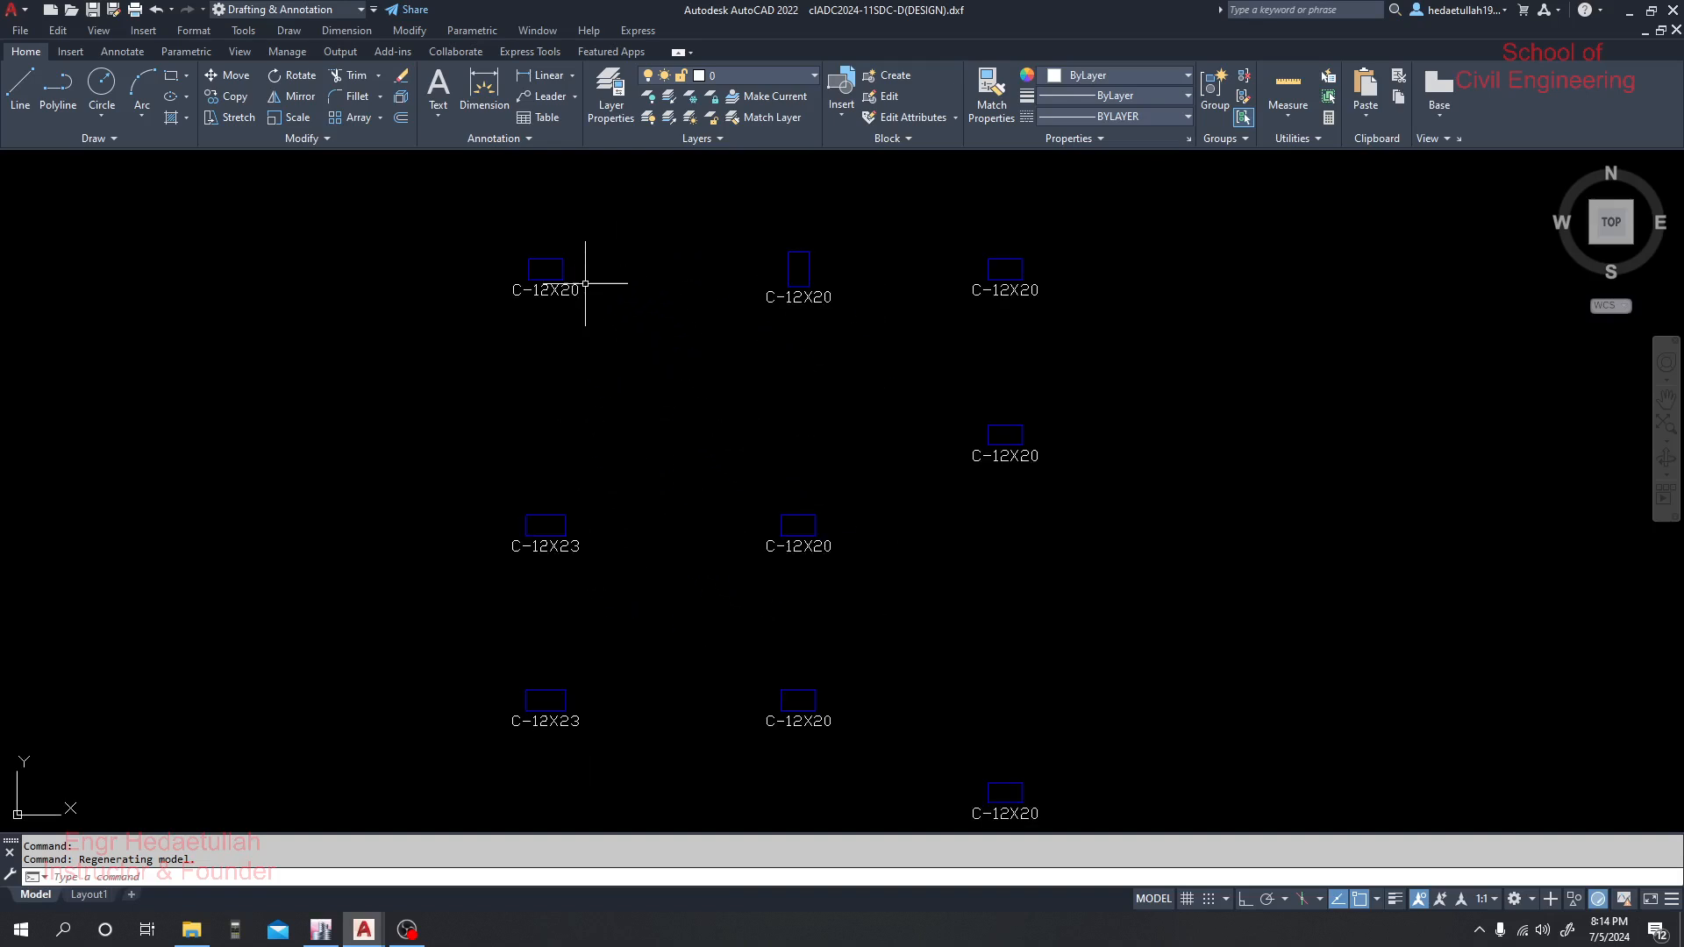
scroll(585, 283, "up", 5)
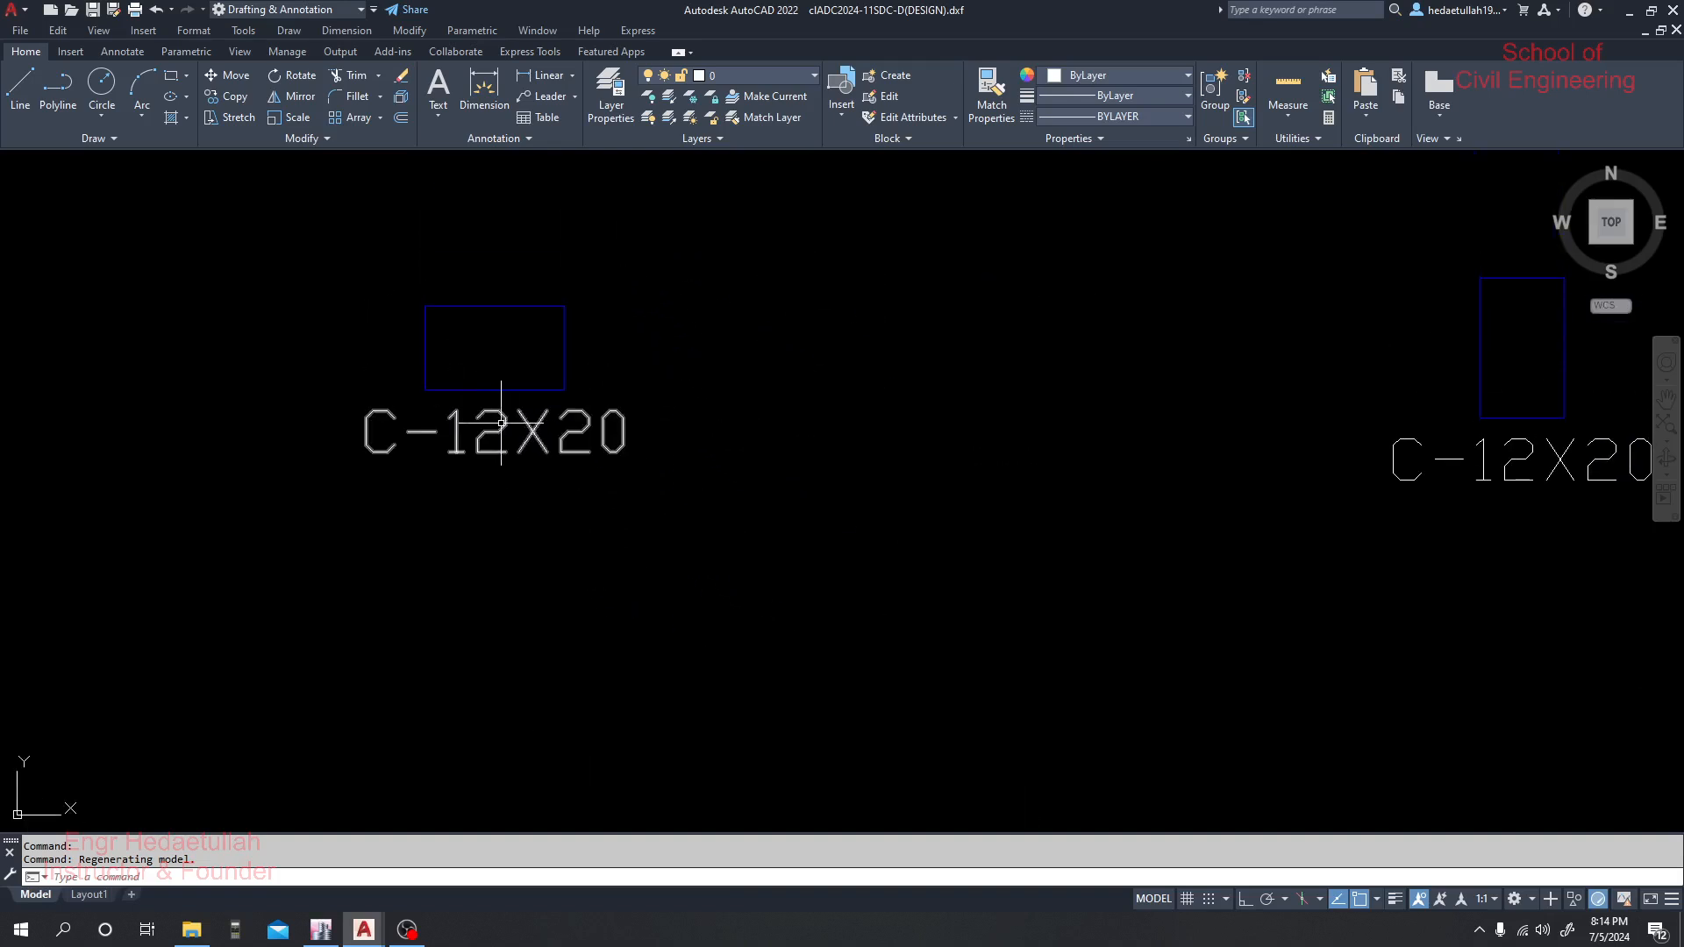
scroll(616, 437, "down", 4)
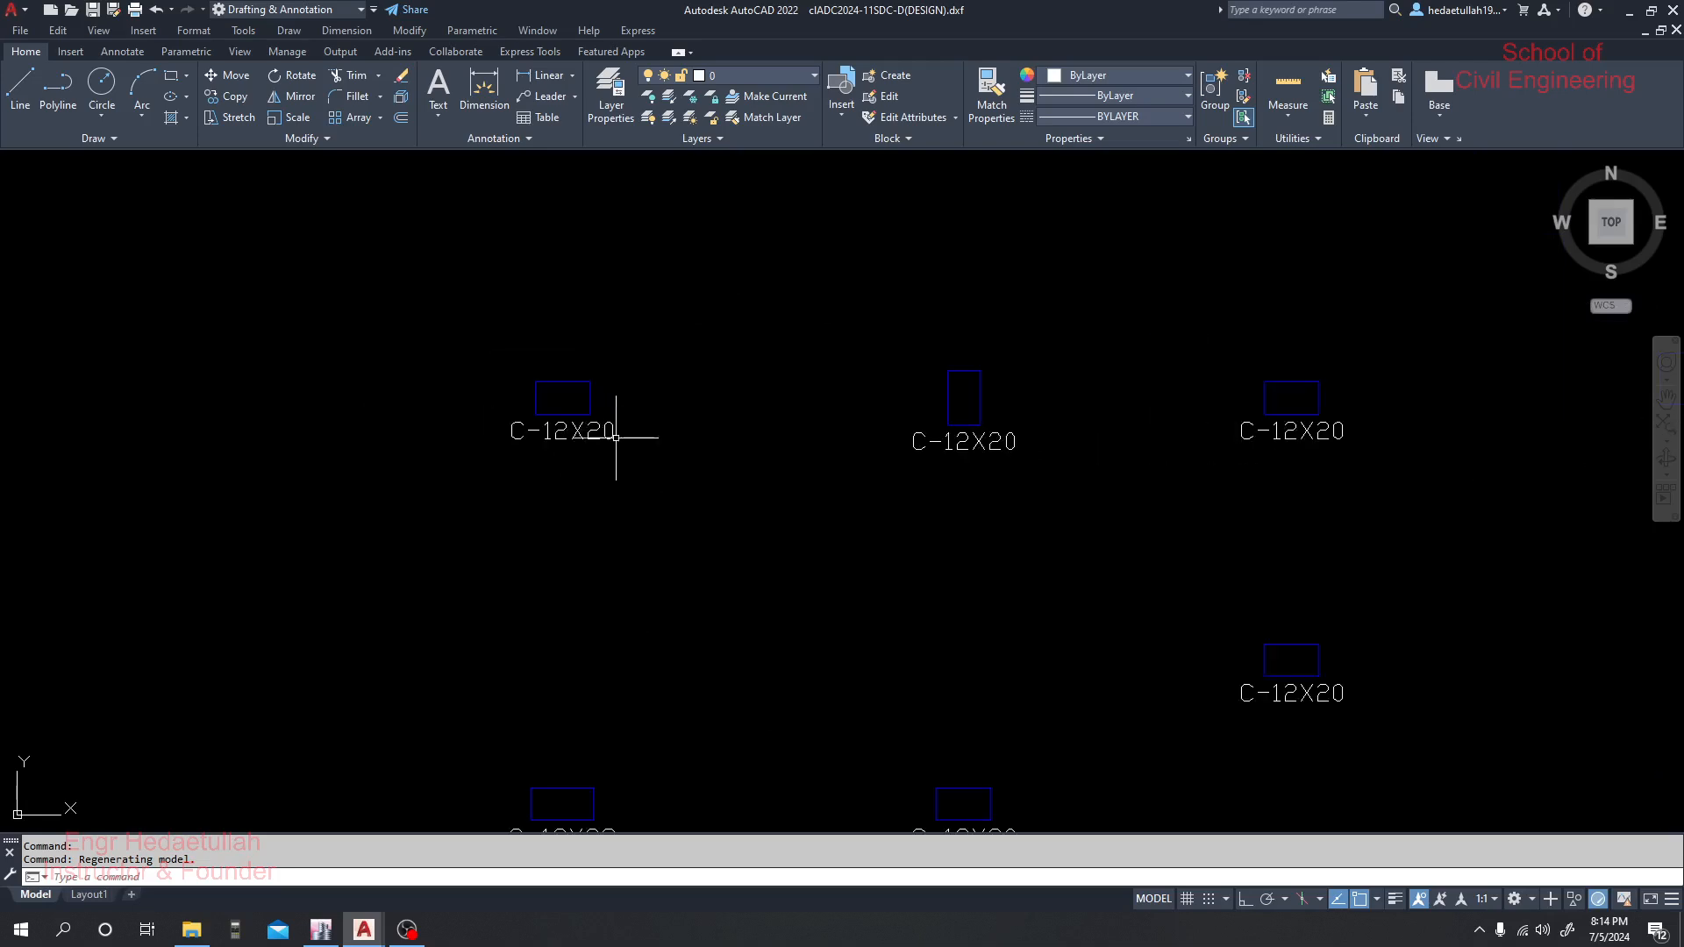
left_click_drag(873, 505, 628, 446)
scroll(777, 344, "up", 4)
scroll(695, 467, "down", 2)
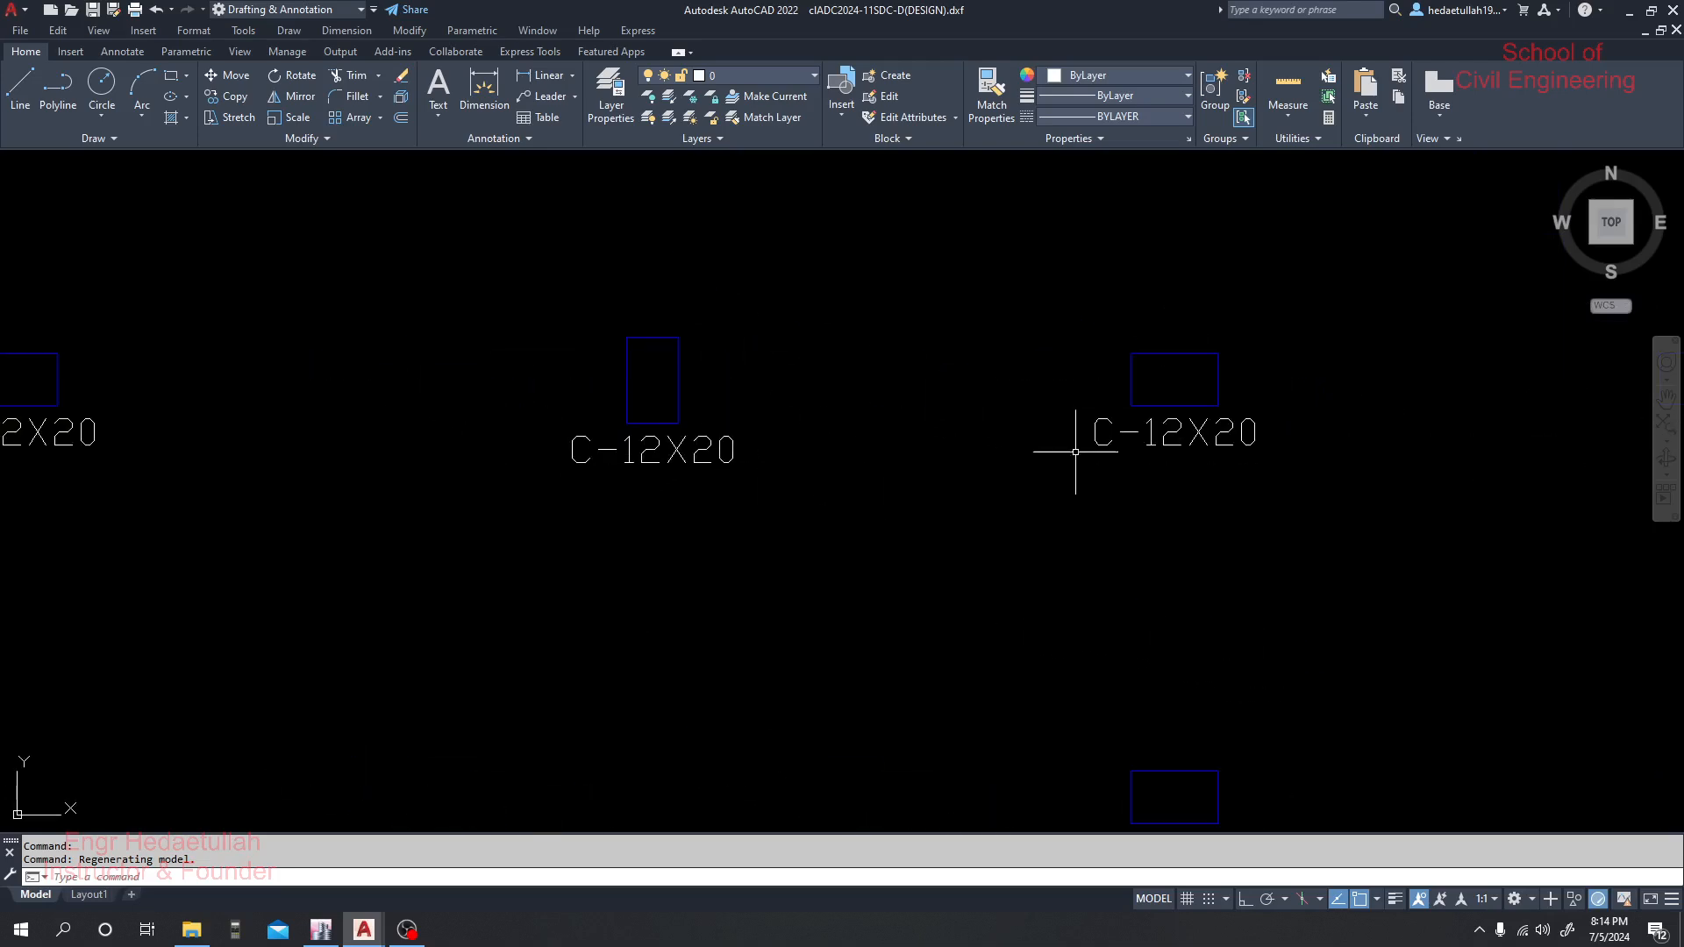
scroll(1209, 450, "down", 2)
left_click_drag(1148, 521, 1150, 395)
left_click_drag(893, 520, 897, 447)
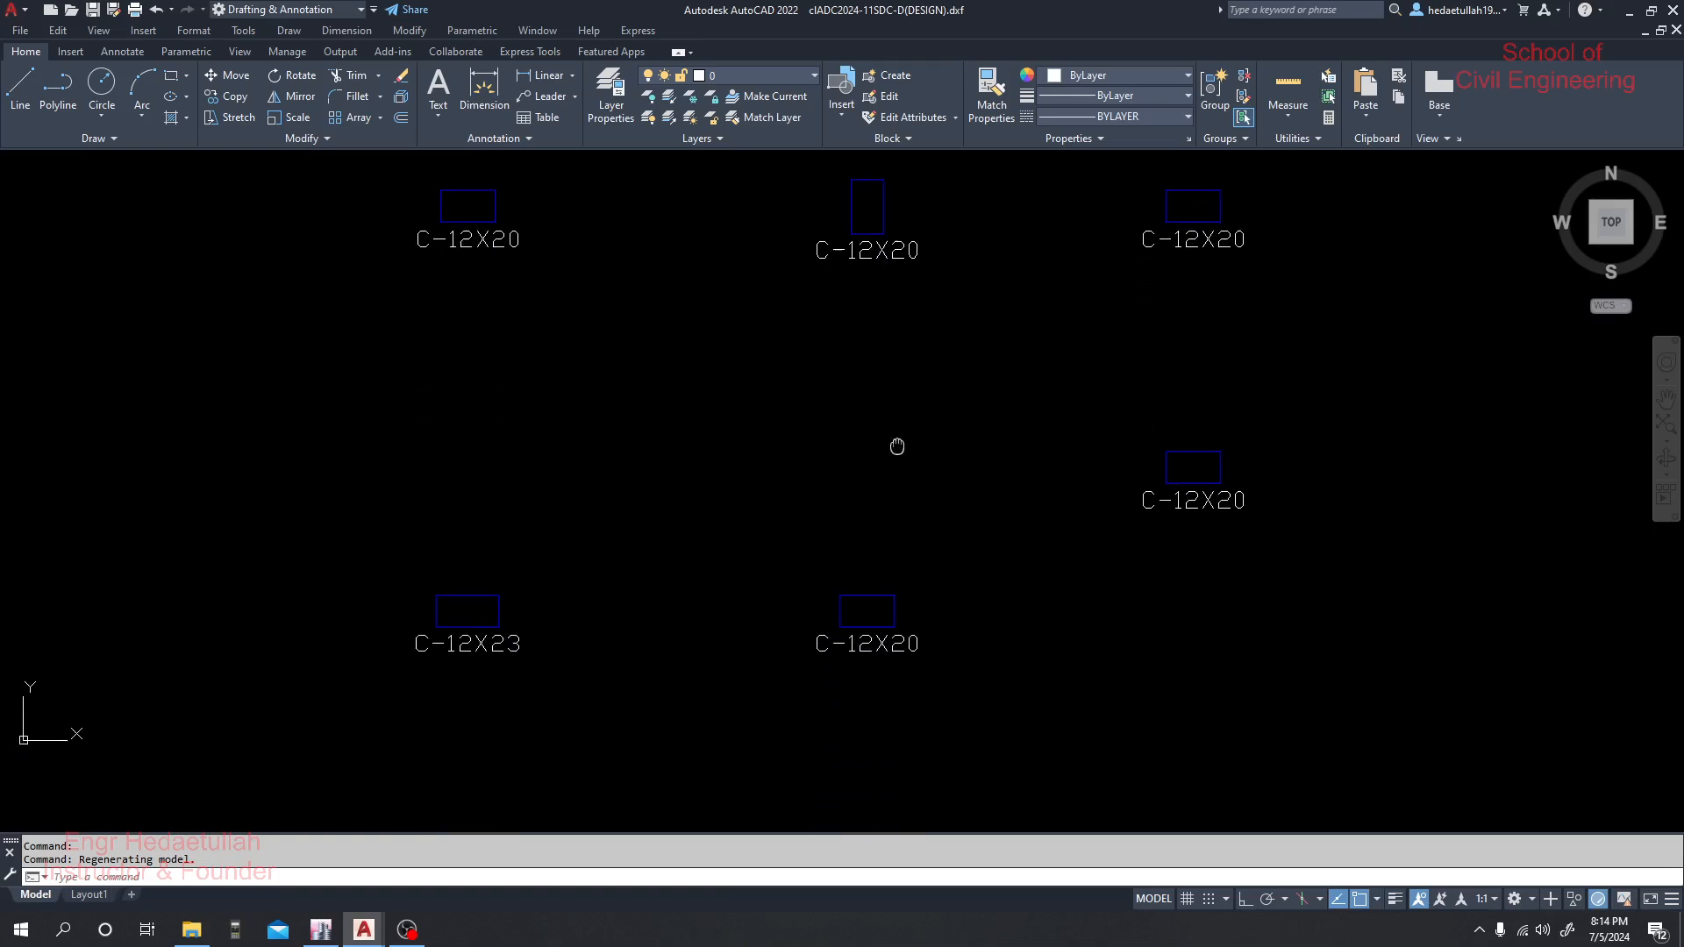
scroll(851, 415, "down", 2)
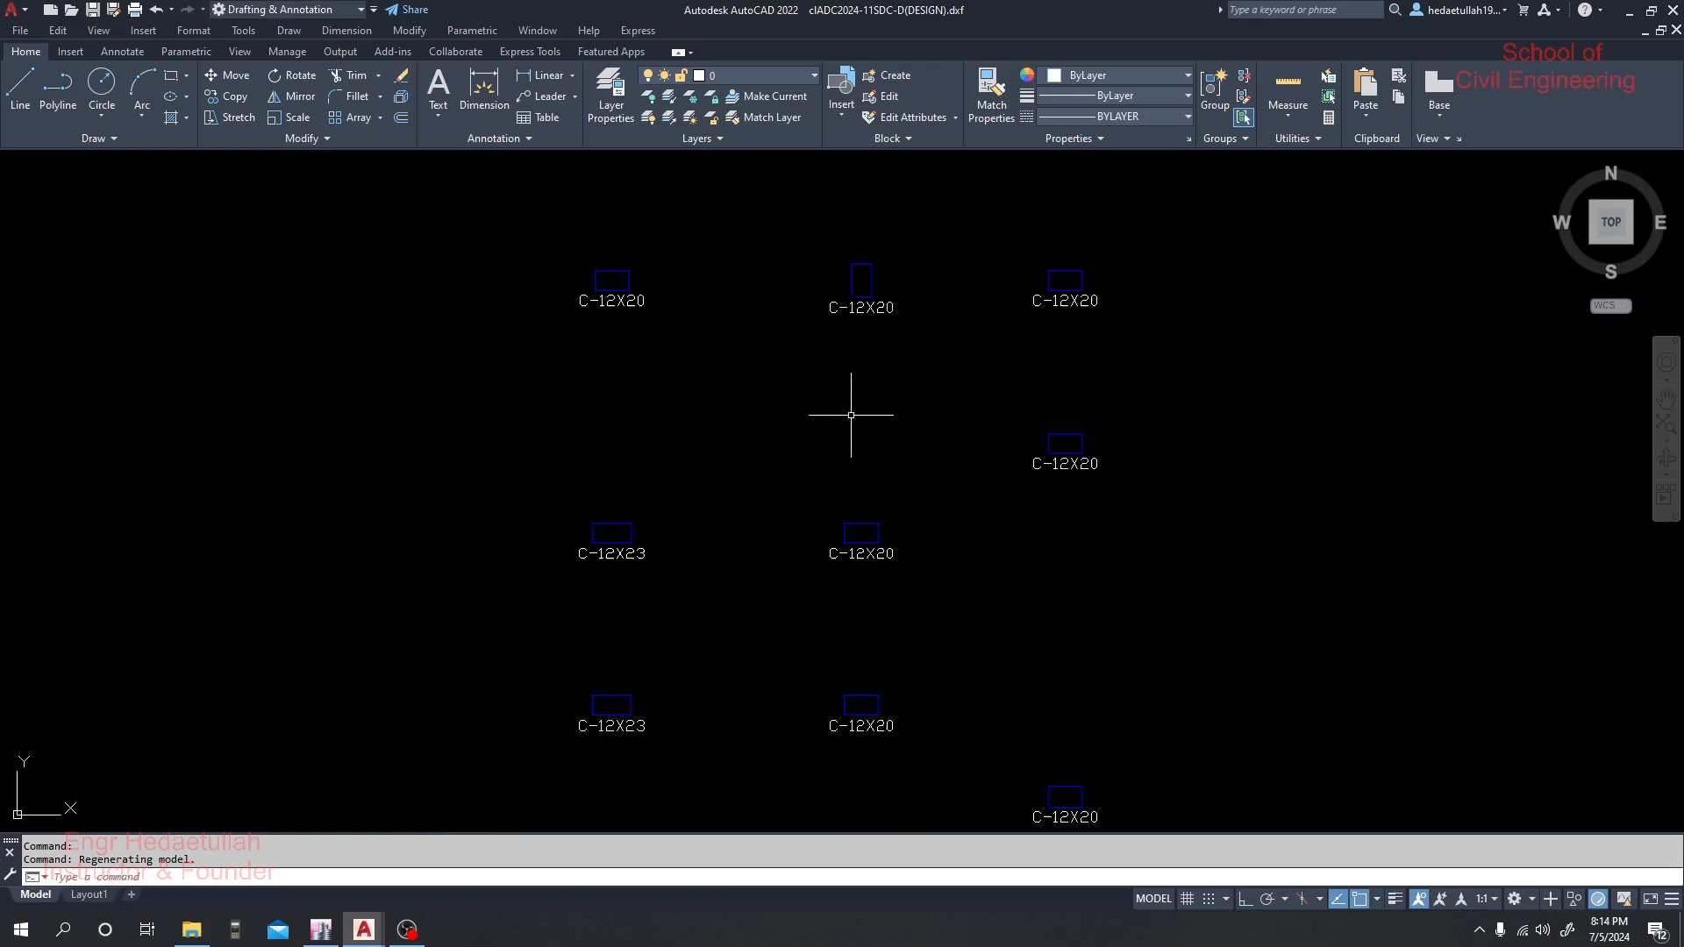
mouse_move(786, 579)
left_mouse_down()
mouse_move(767, 492)
mouse_move(756, 566)
left_mouse_up()
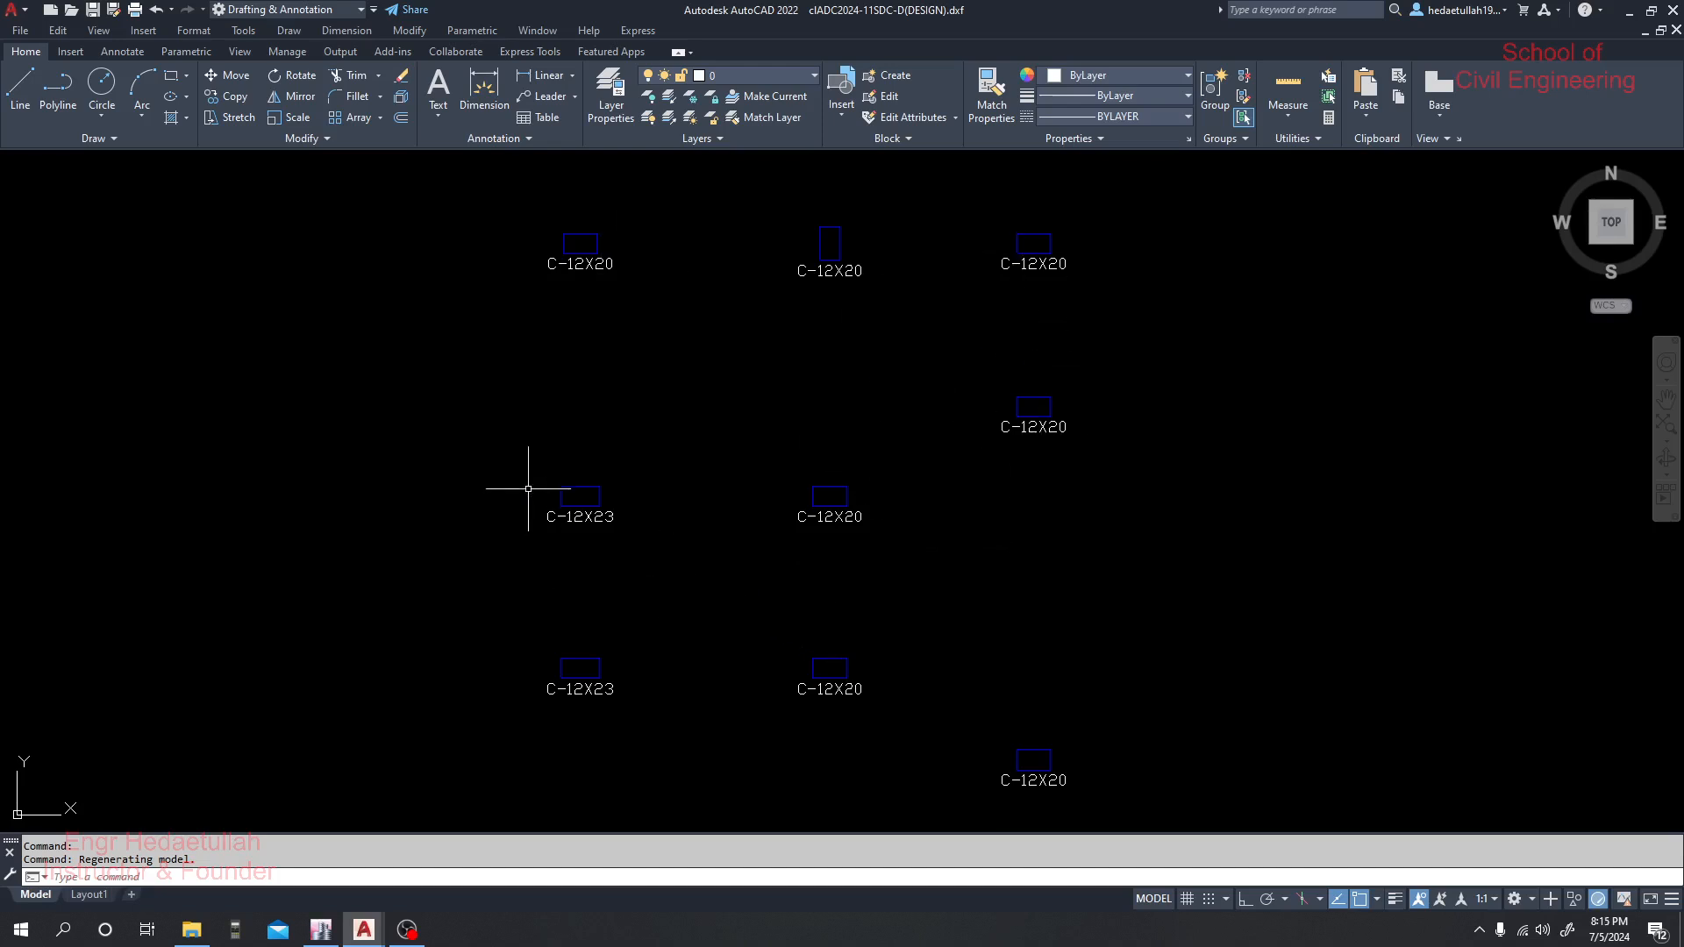
left_click_drag(653, 345, 650, 470)
scroll(647, 491, "down", 3)
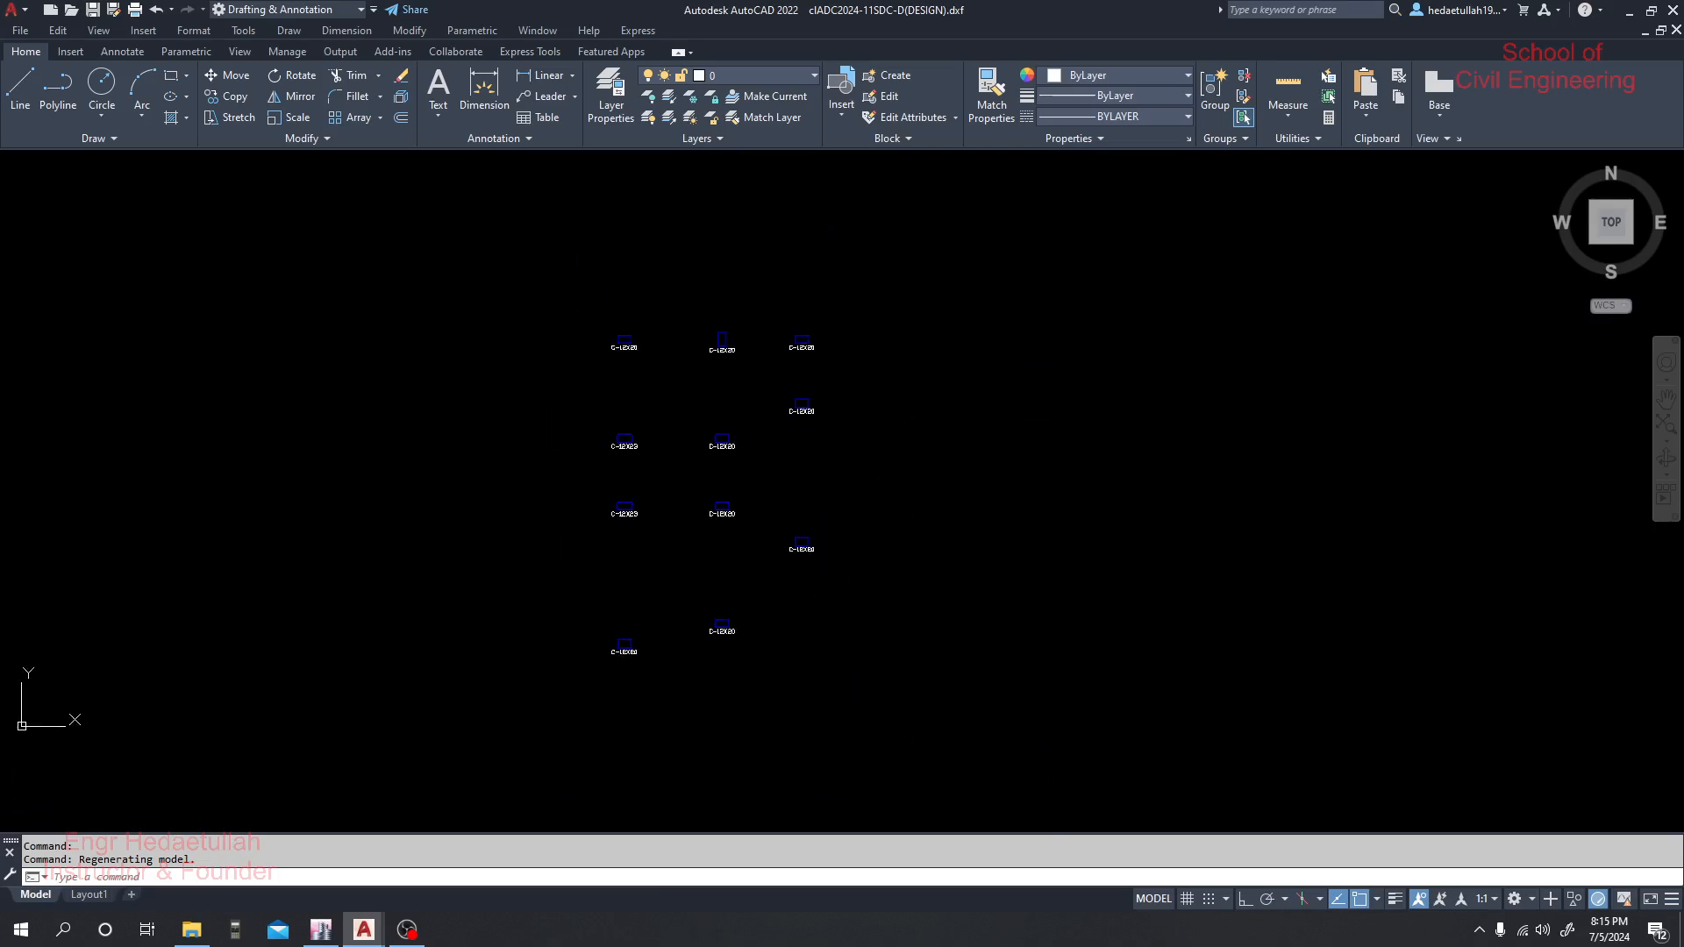
scroll(643, 507, "up", 3)
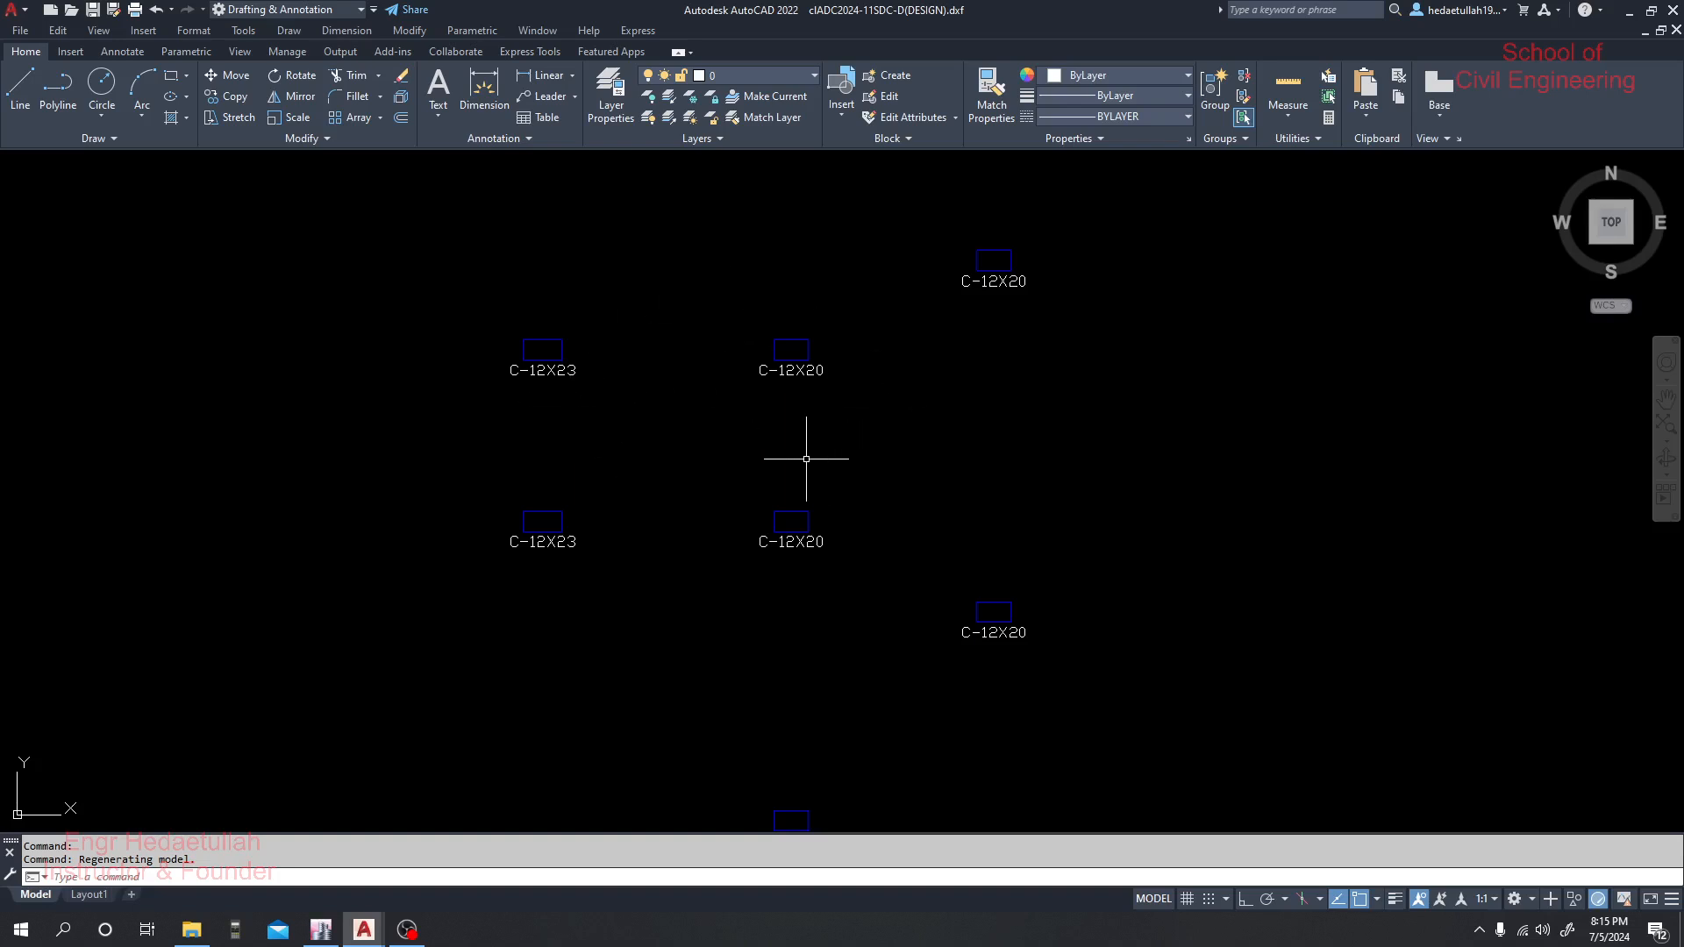
scroll(803, 461, "down", 4)
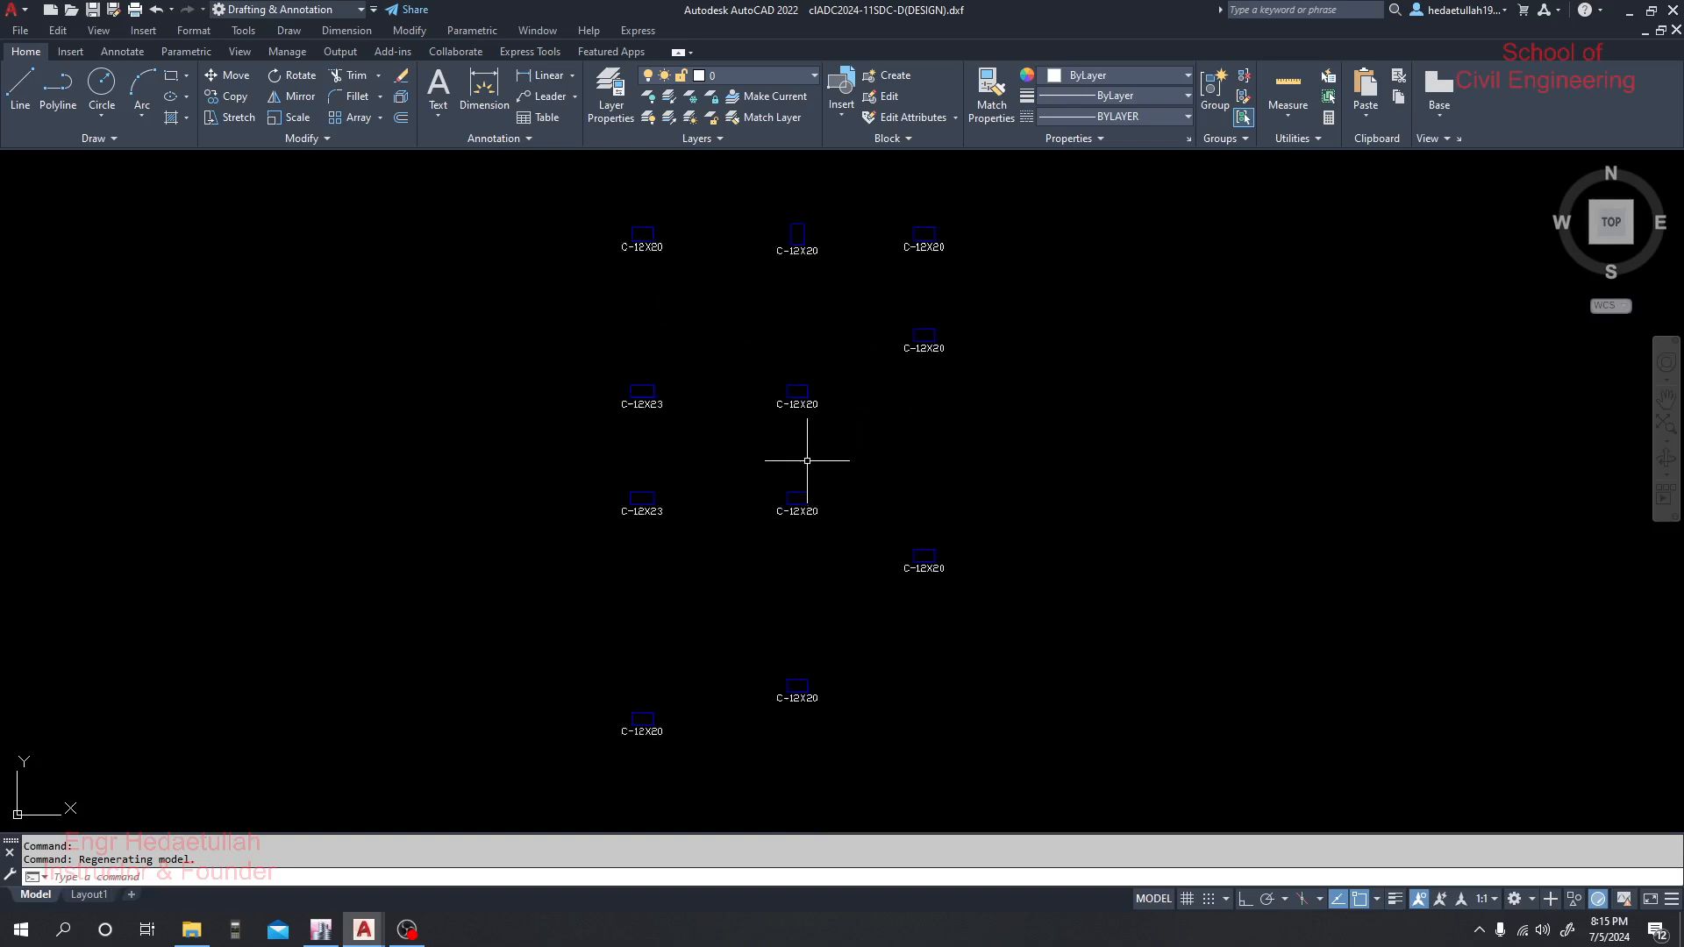
scroll(745, 432, "up", 2)
left_click_drag(746, 433, 666, 421)
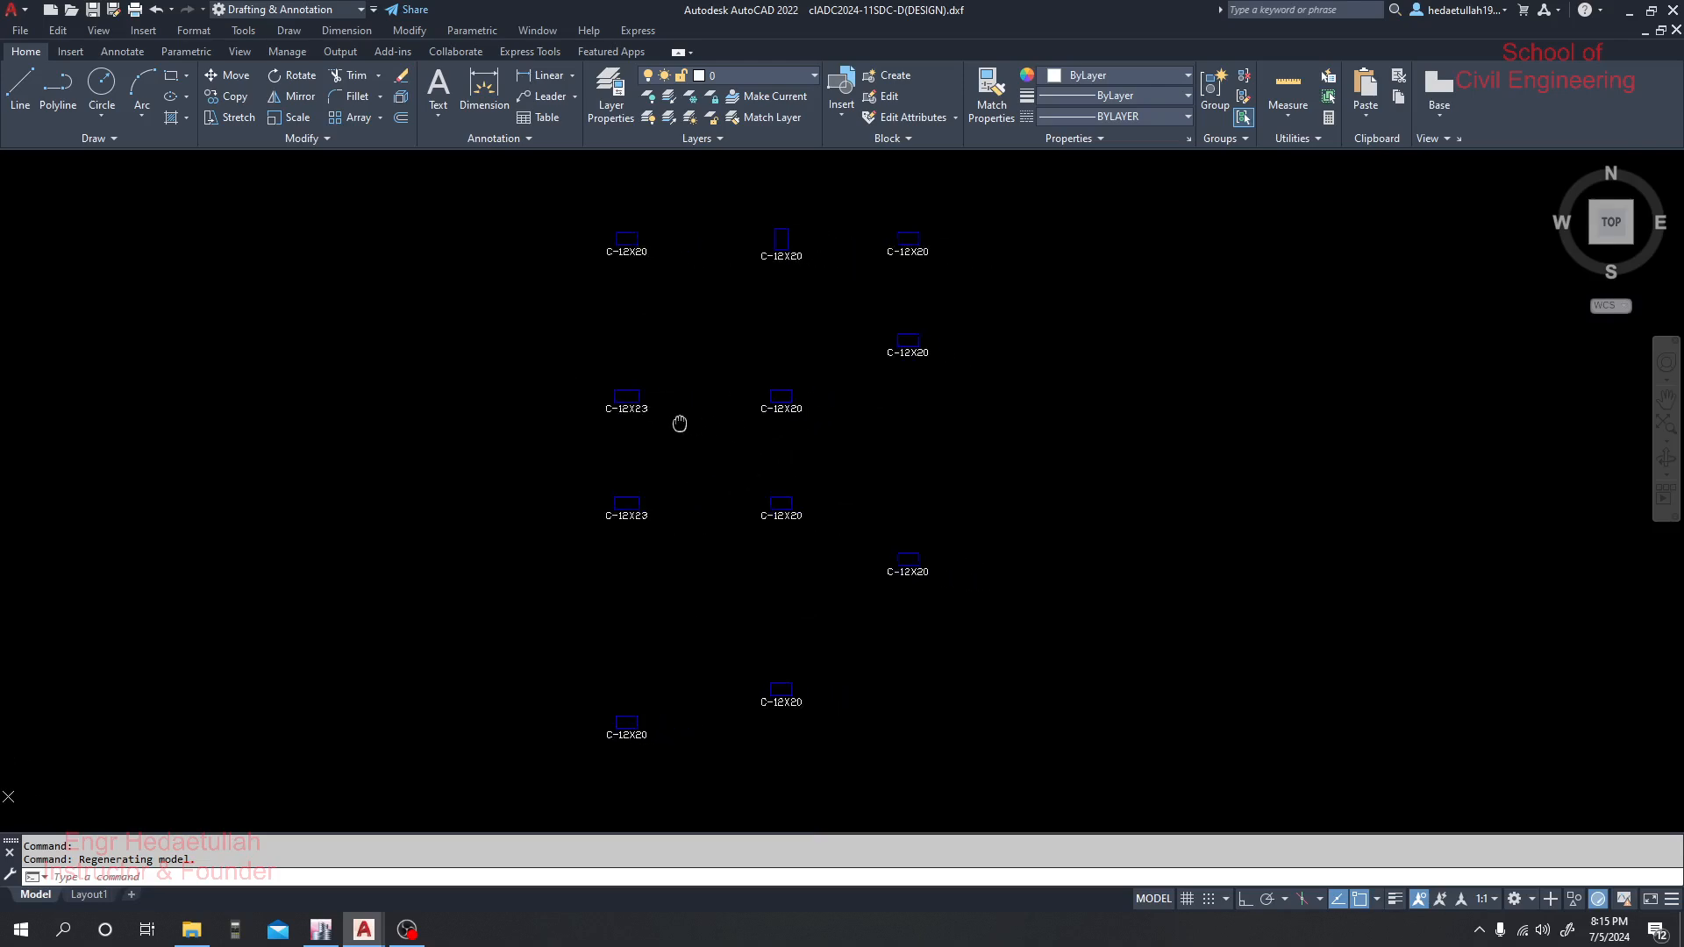
scroll(606, 252, "up", 2)
double_click(594, 250)
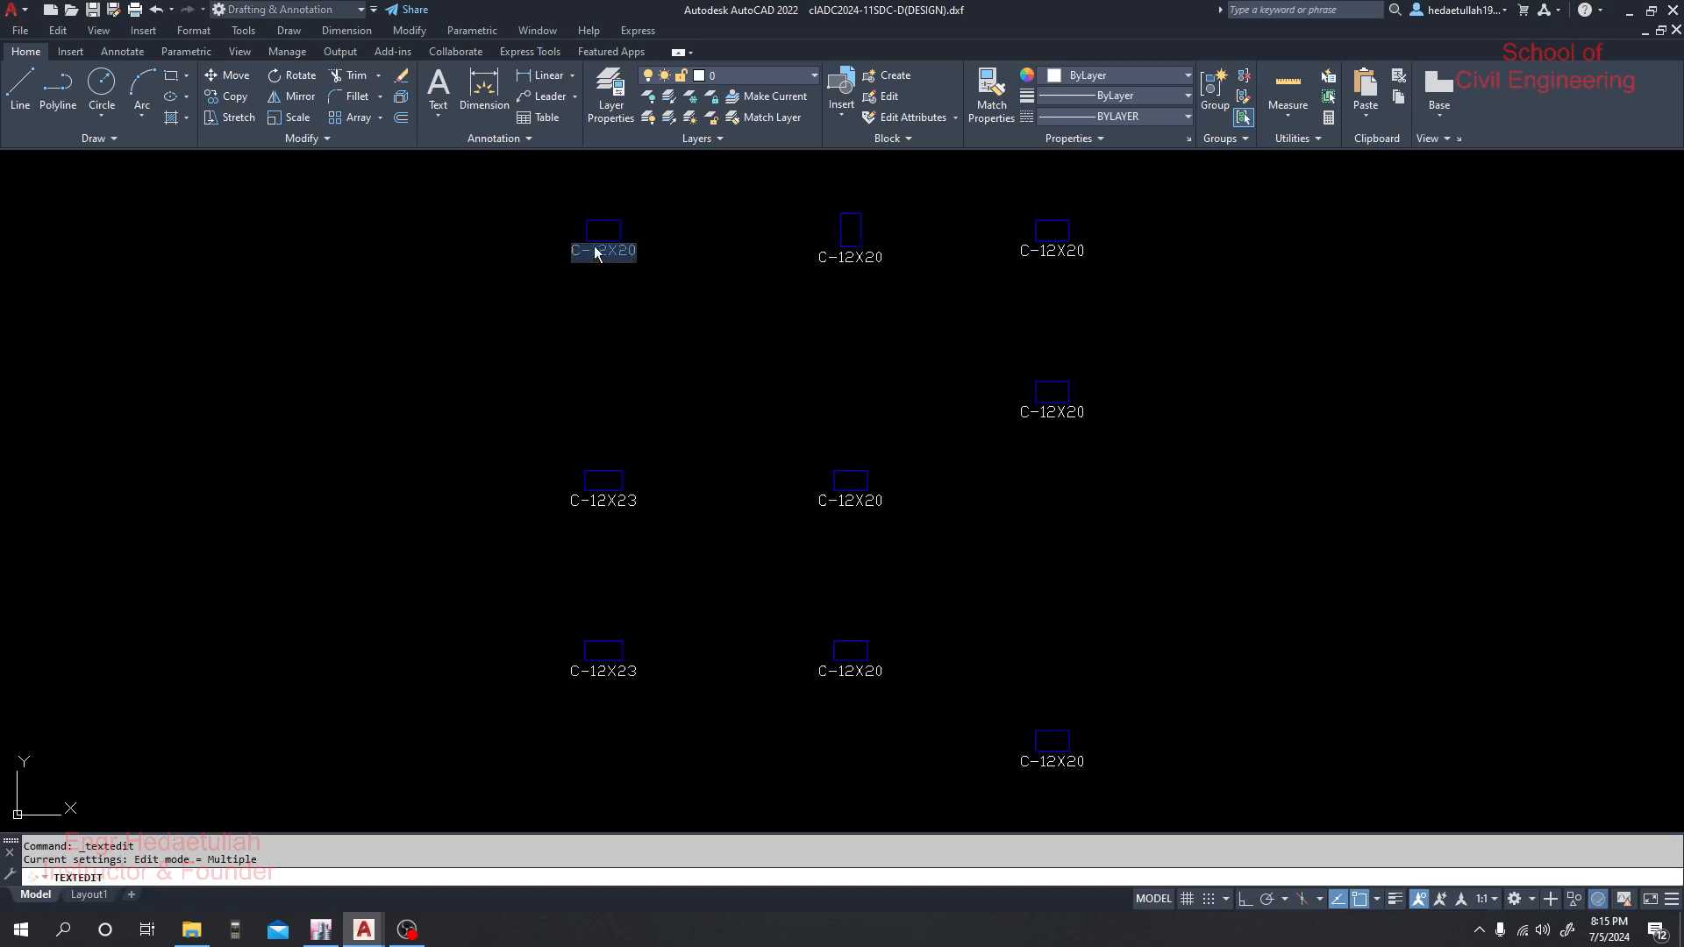
left_click(729, 344)
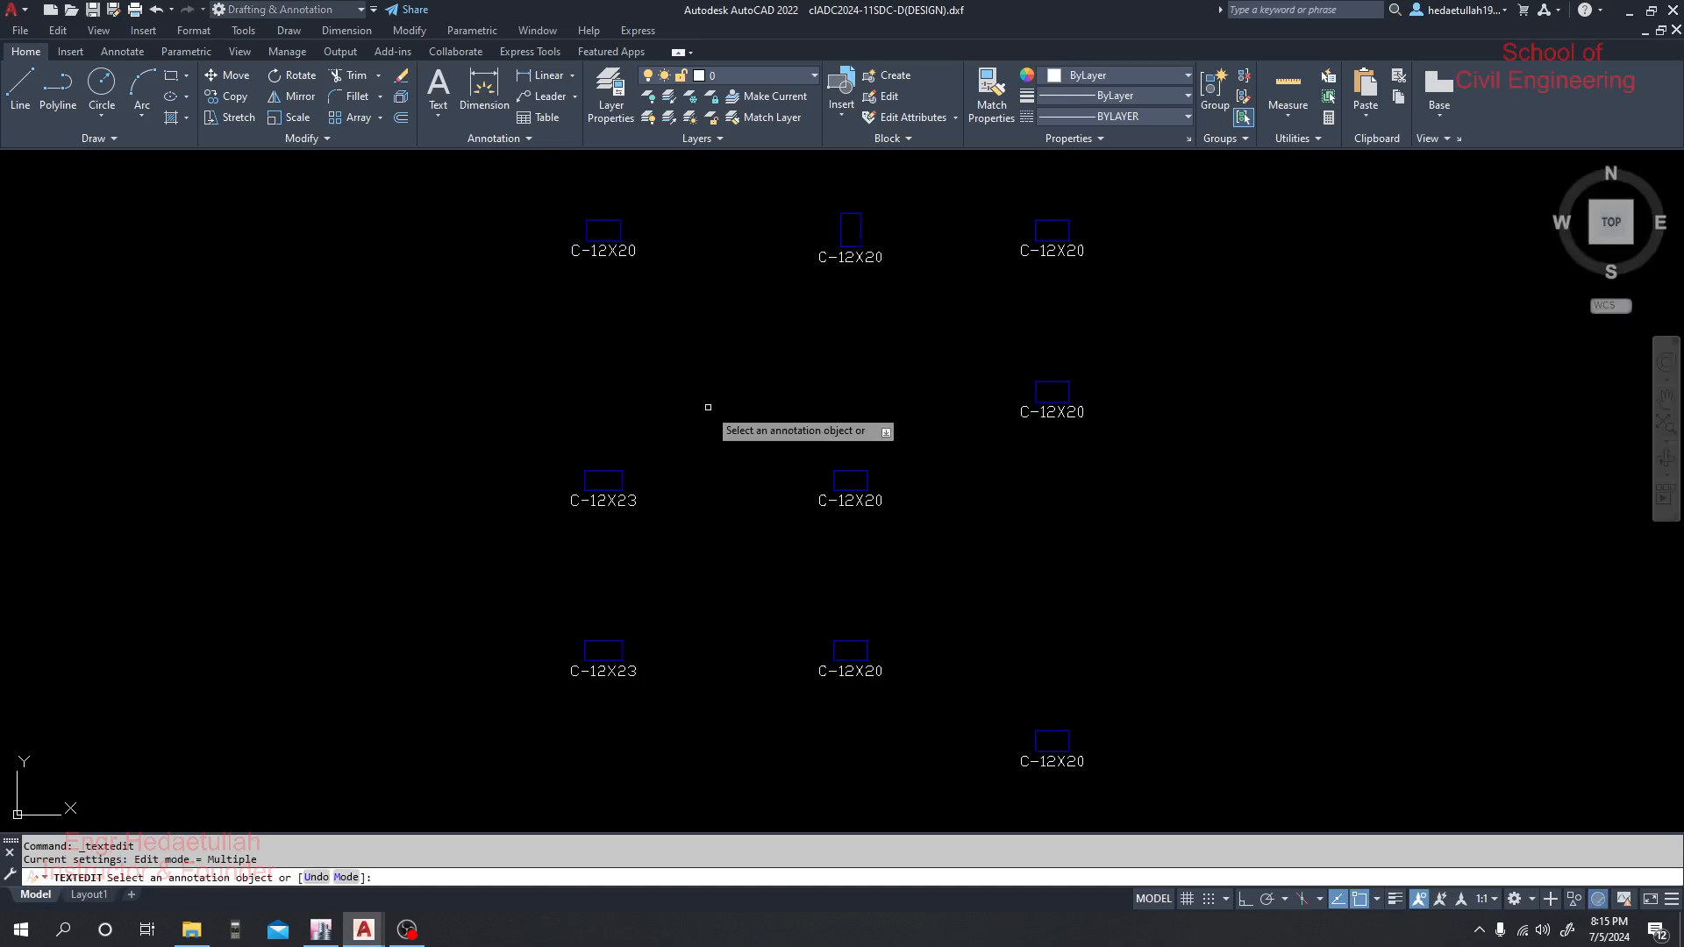
key("Escape")
key("Escape")
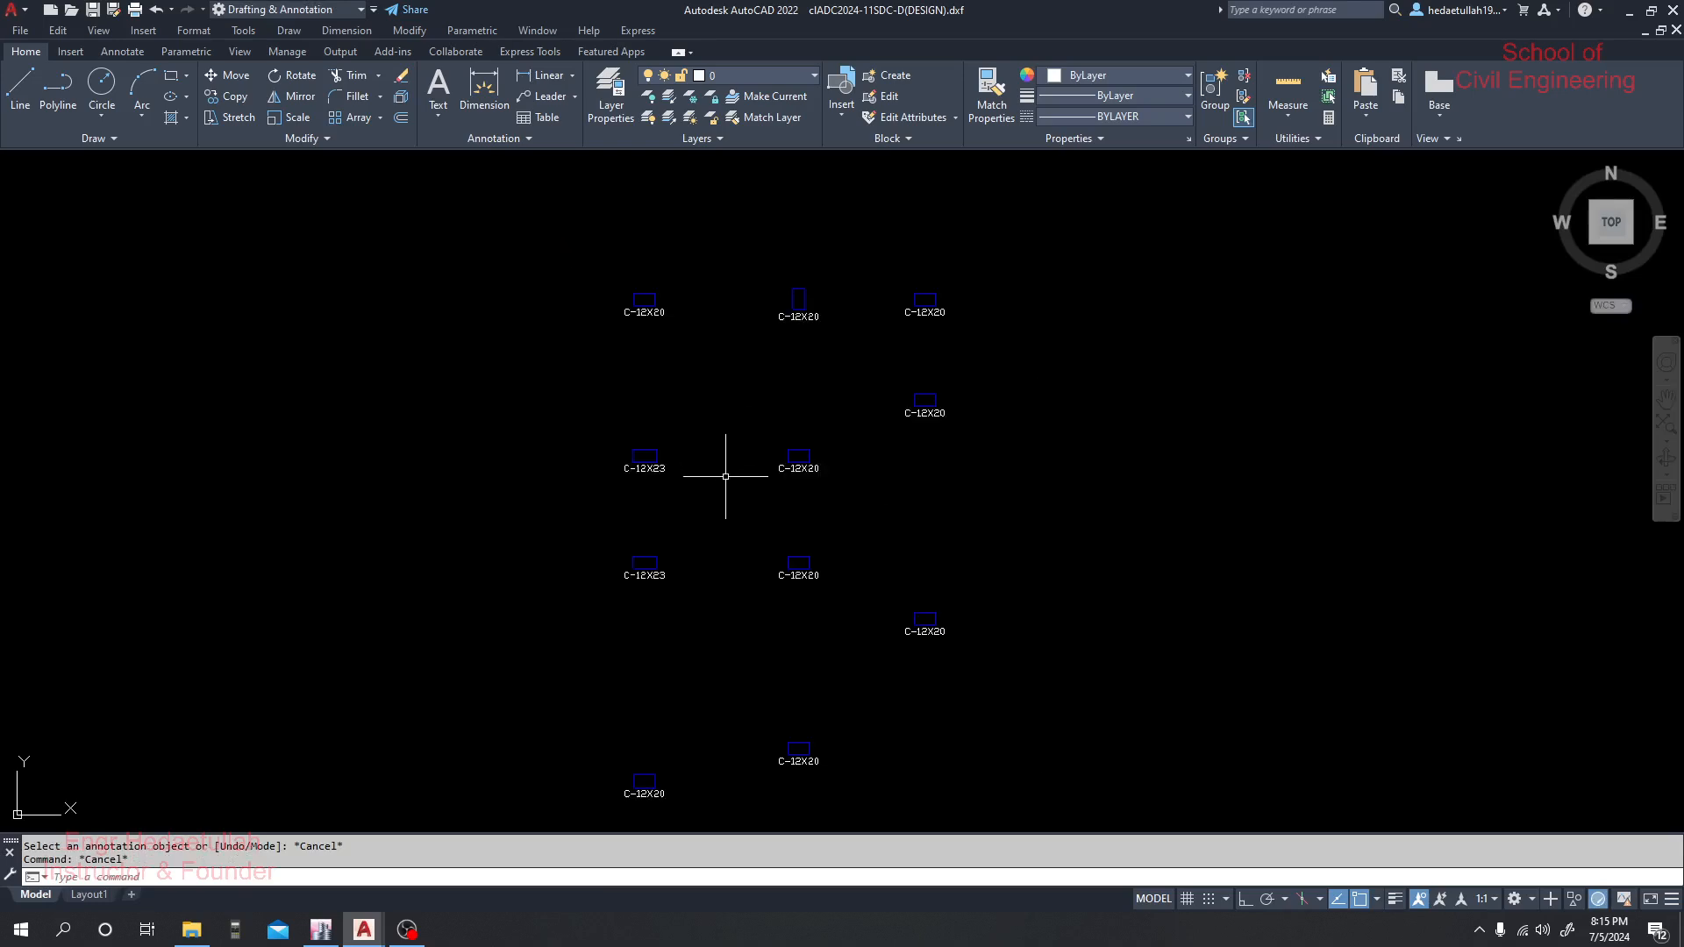
scroll(707, 456, "down", 2)
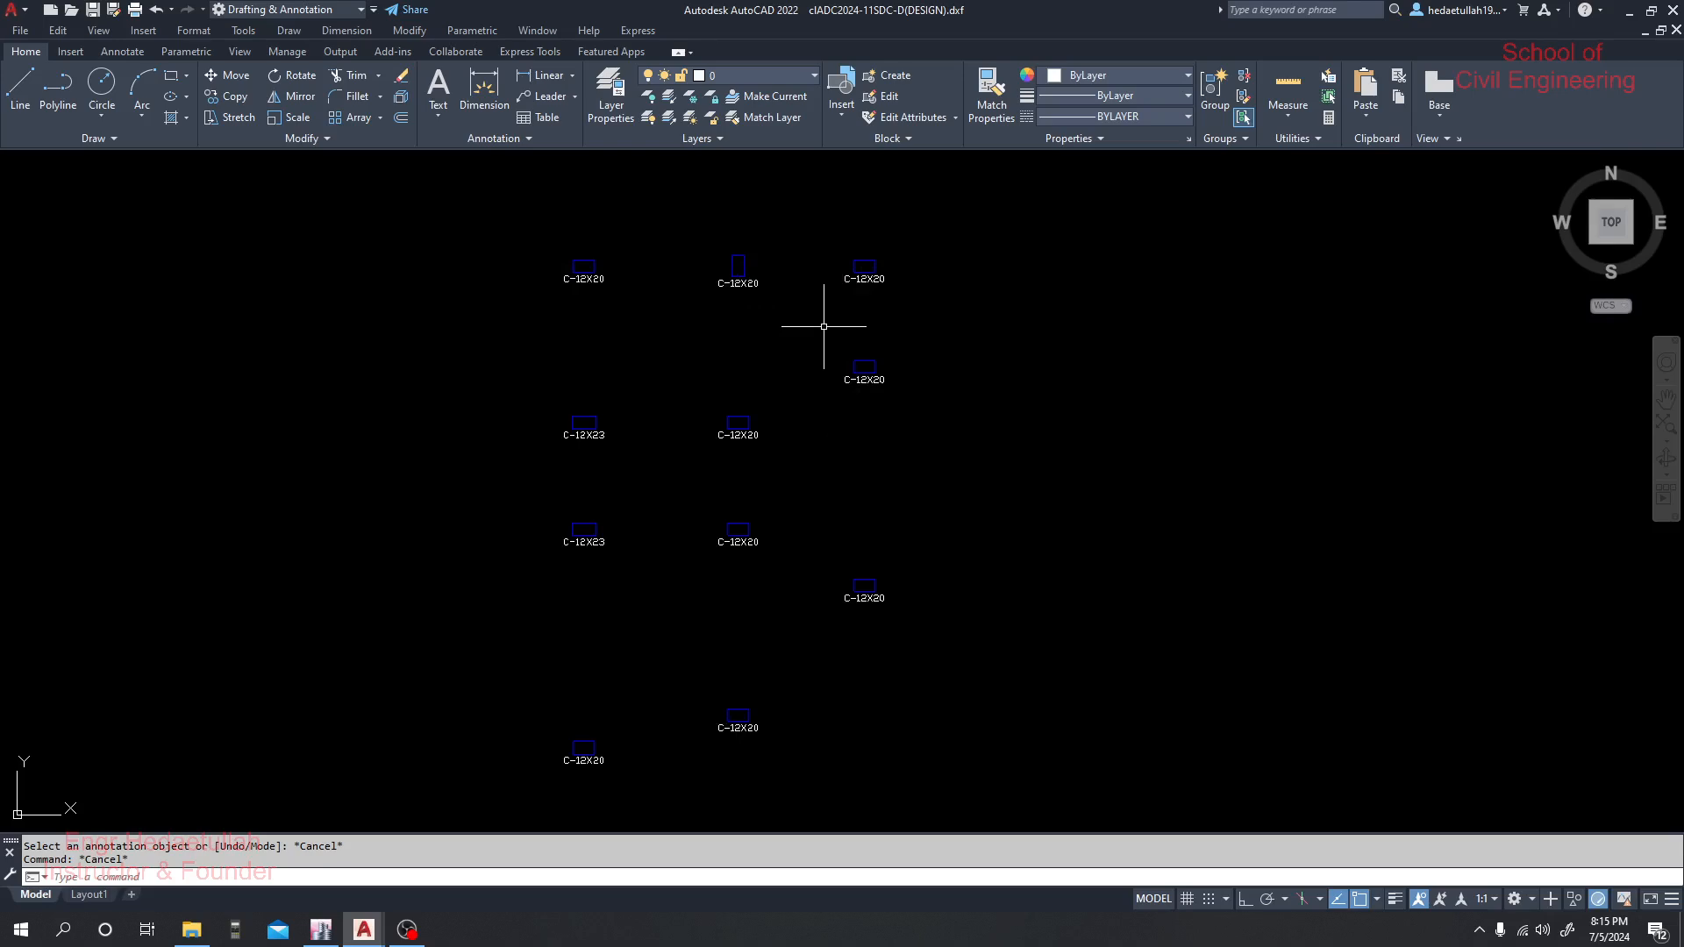
Switch to the ETABS model and move the plan view up one level from Base to GF
left_click(365, 929)
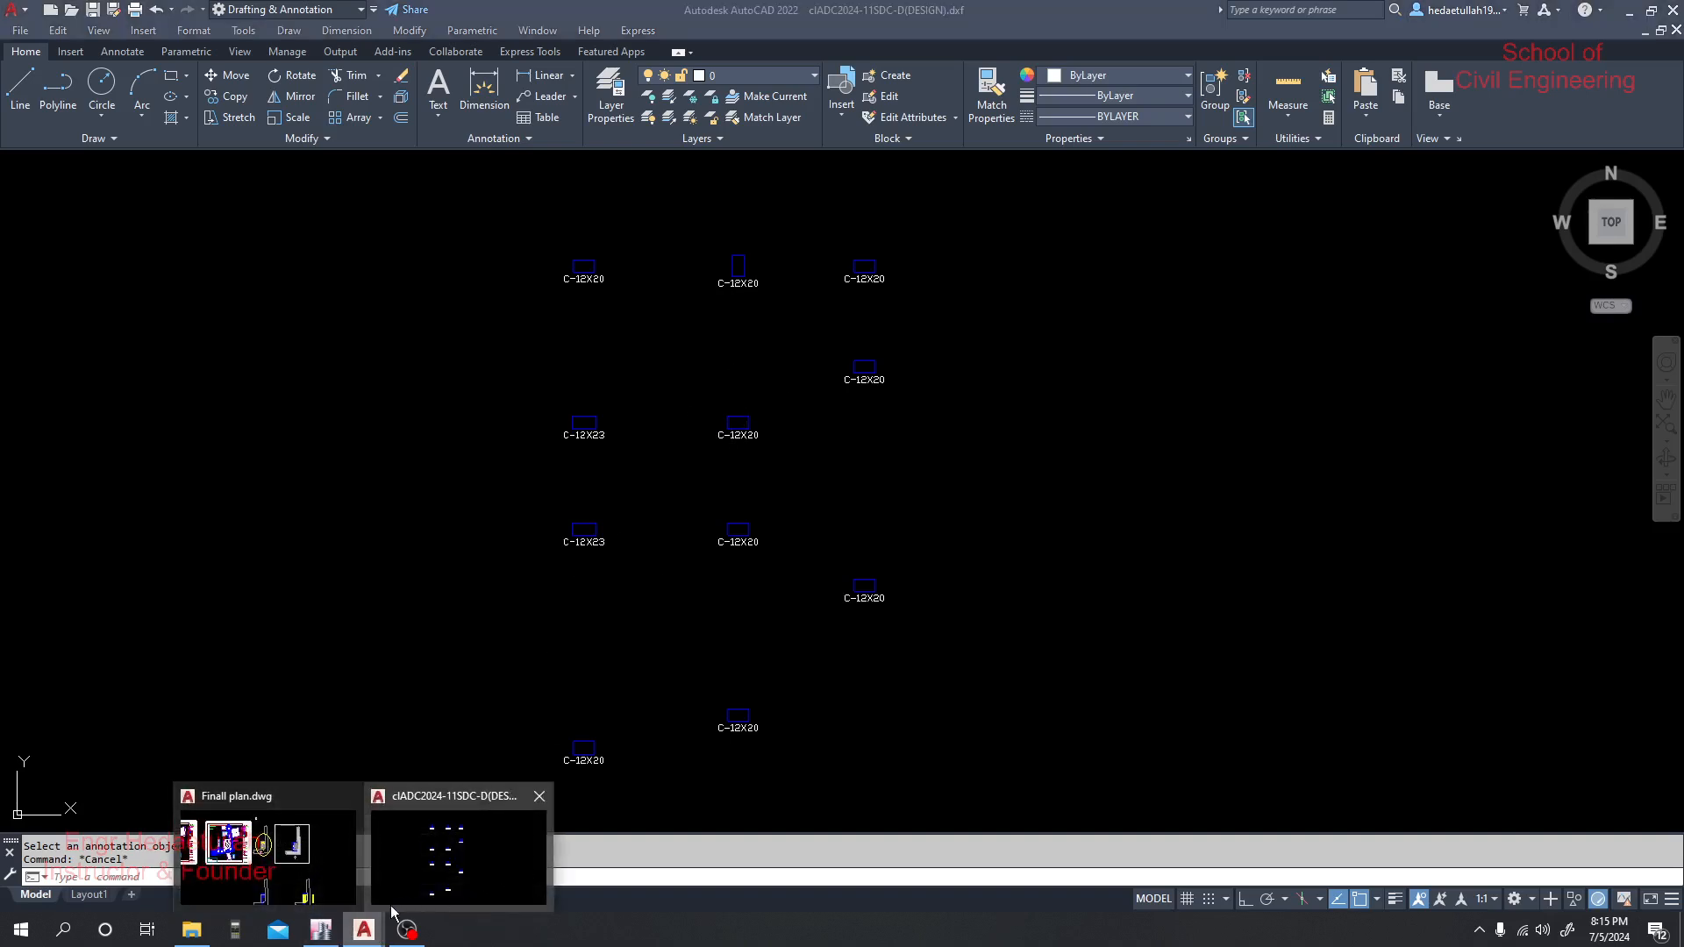
left_click(324, 934)
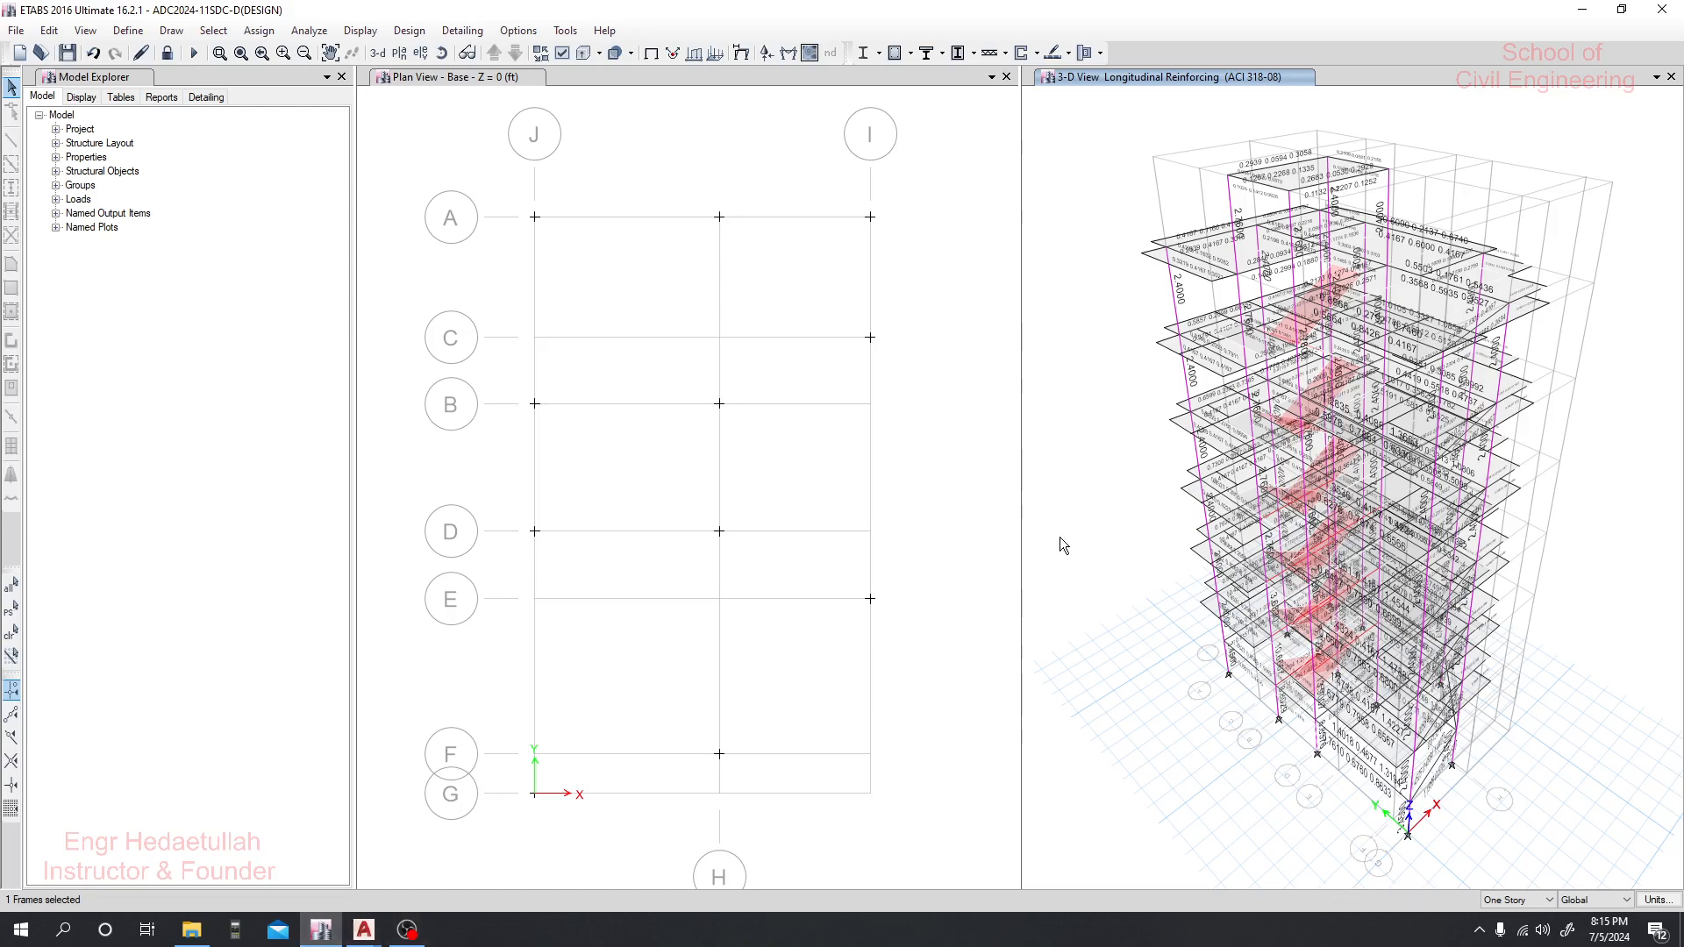
left_click(753, 266)
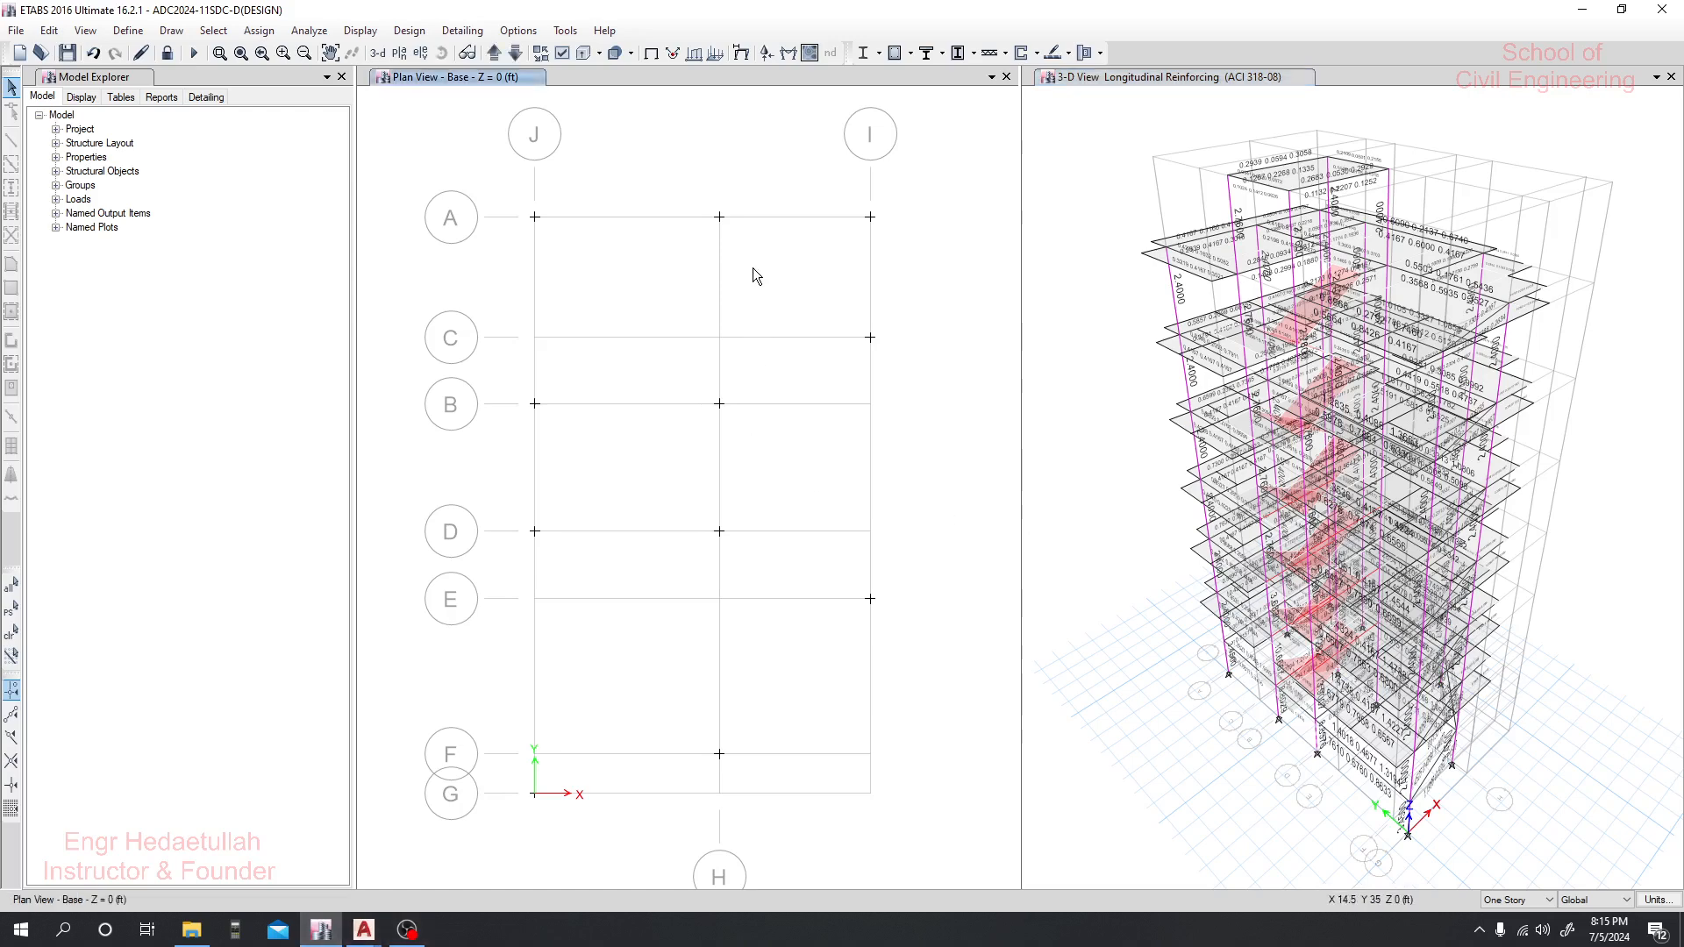
left_click(494, 54)
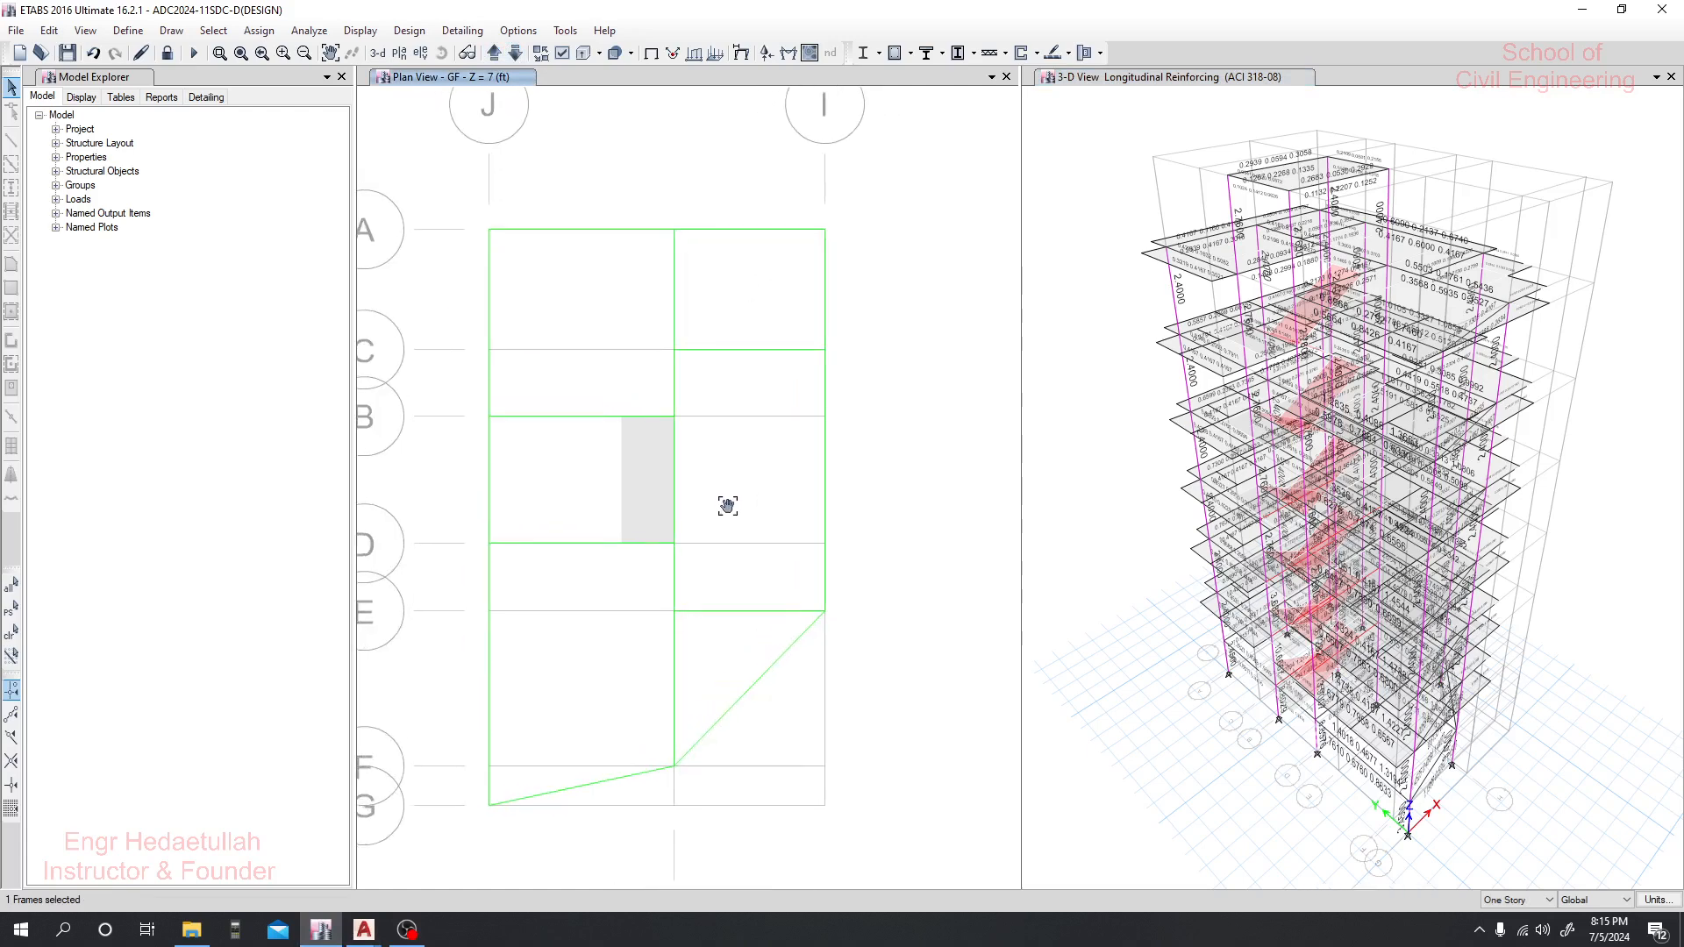
left_click(1133, 539)
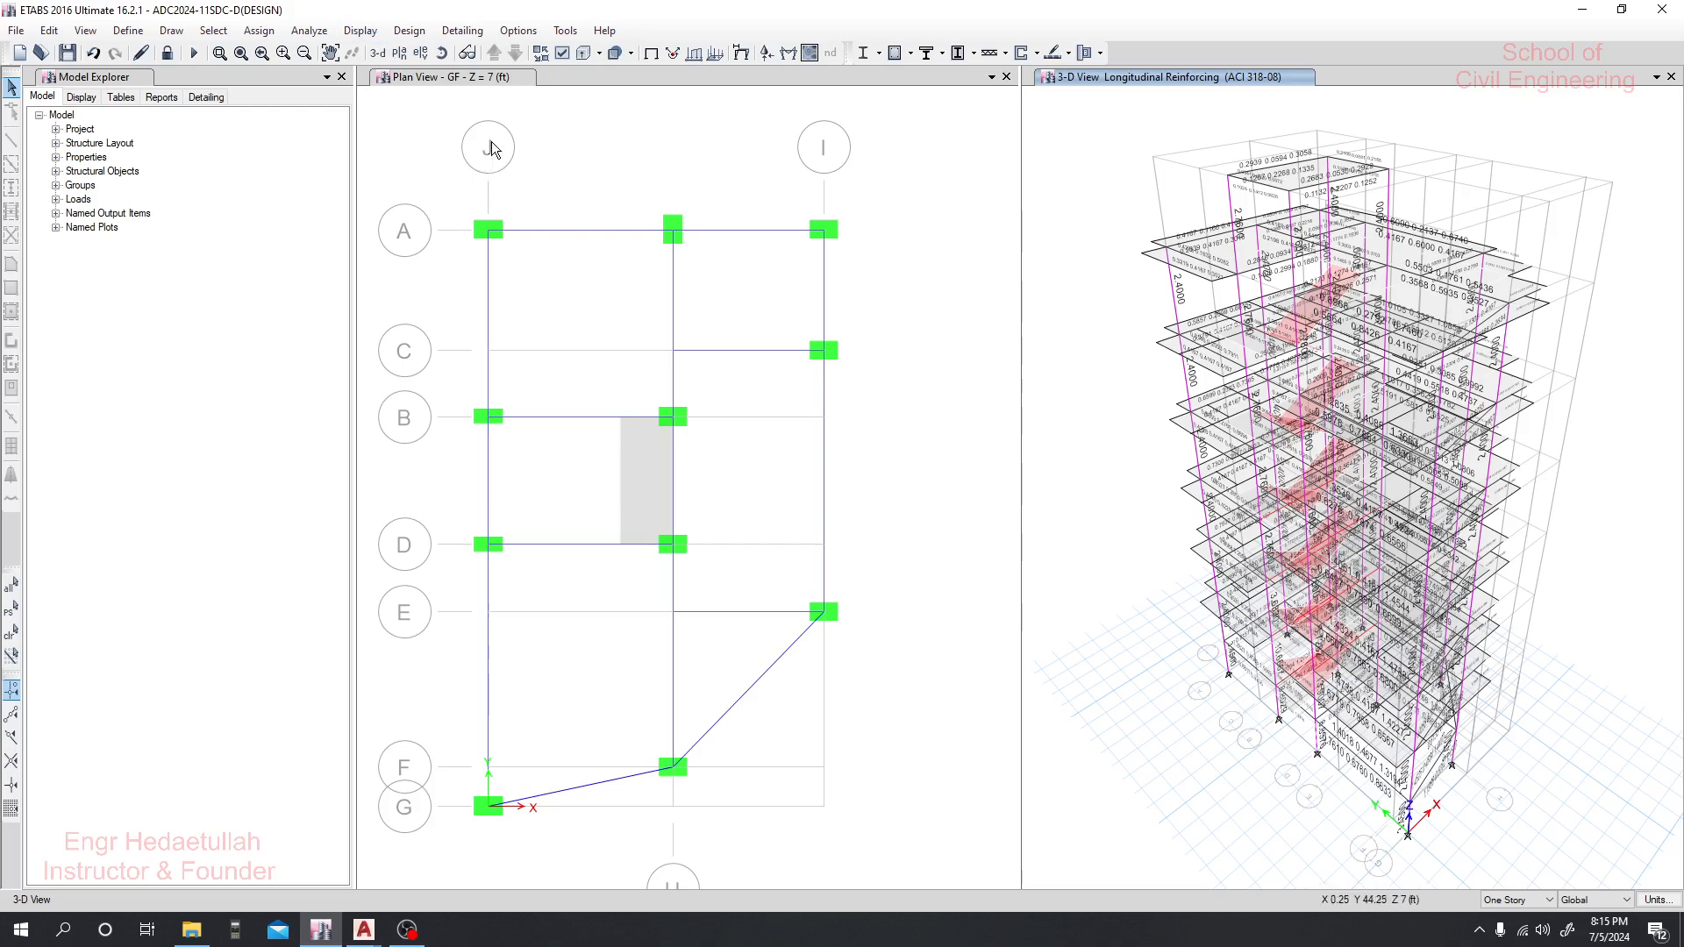
Select the column at grids B and J in plan, and apply grid line J's elevation to the plan window
left_click(489, 416)
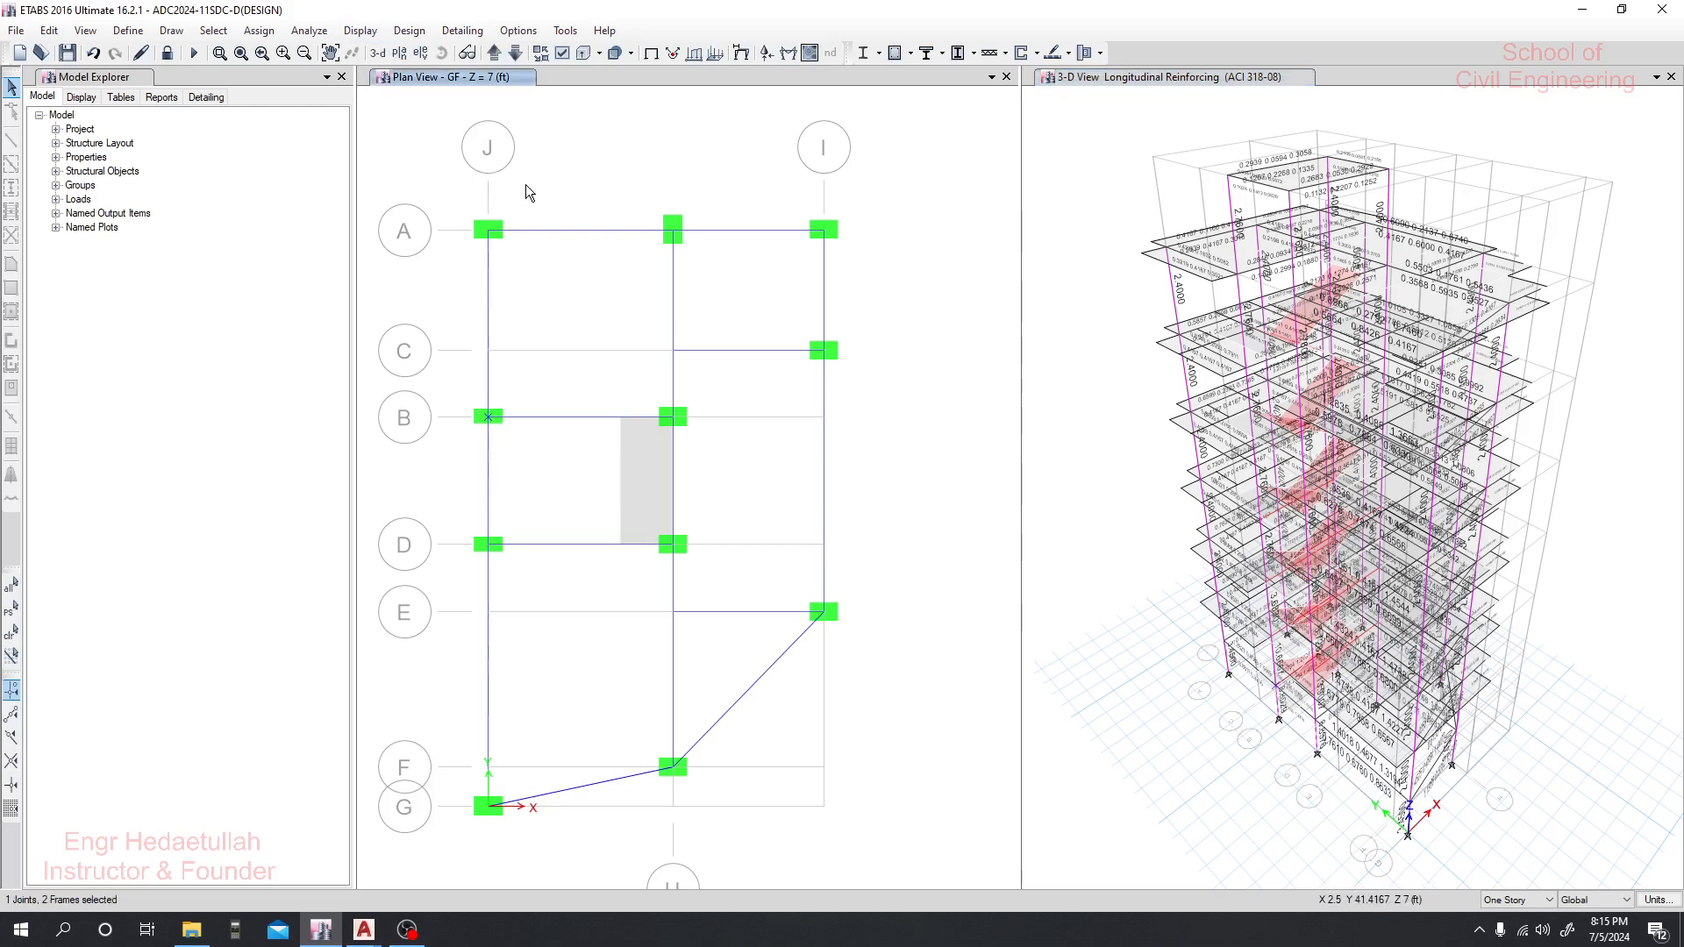
left_click(1082, 171)
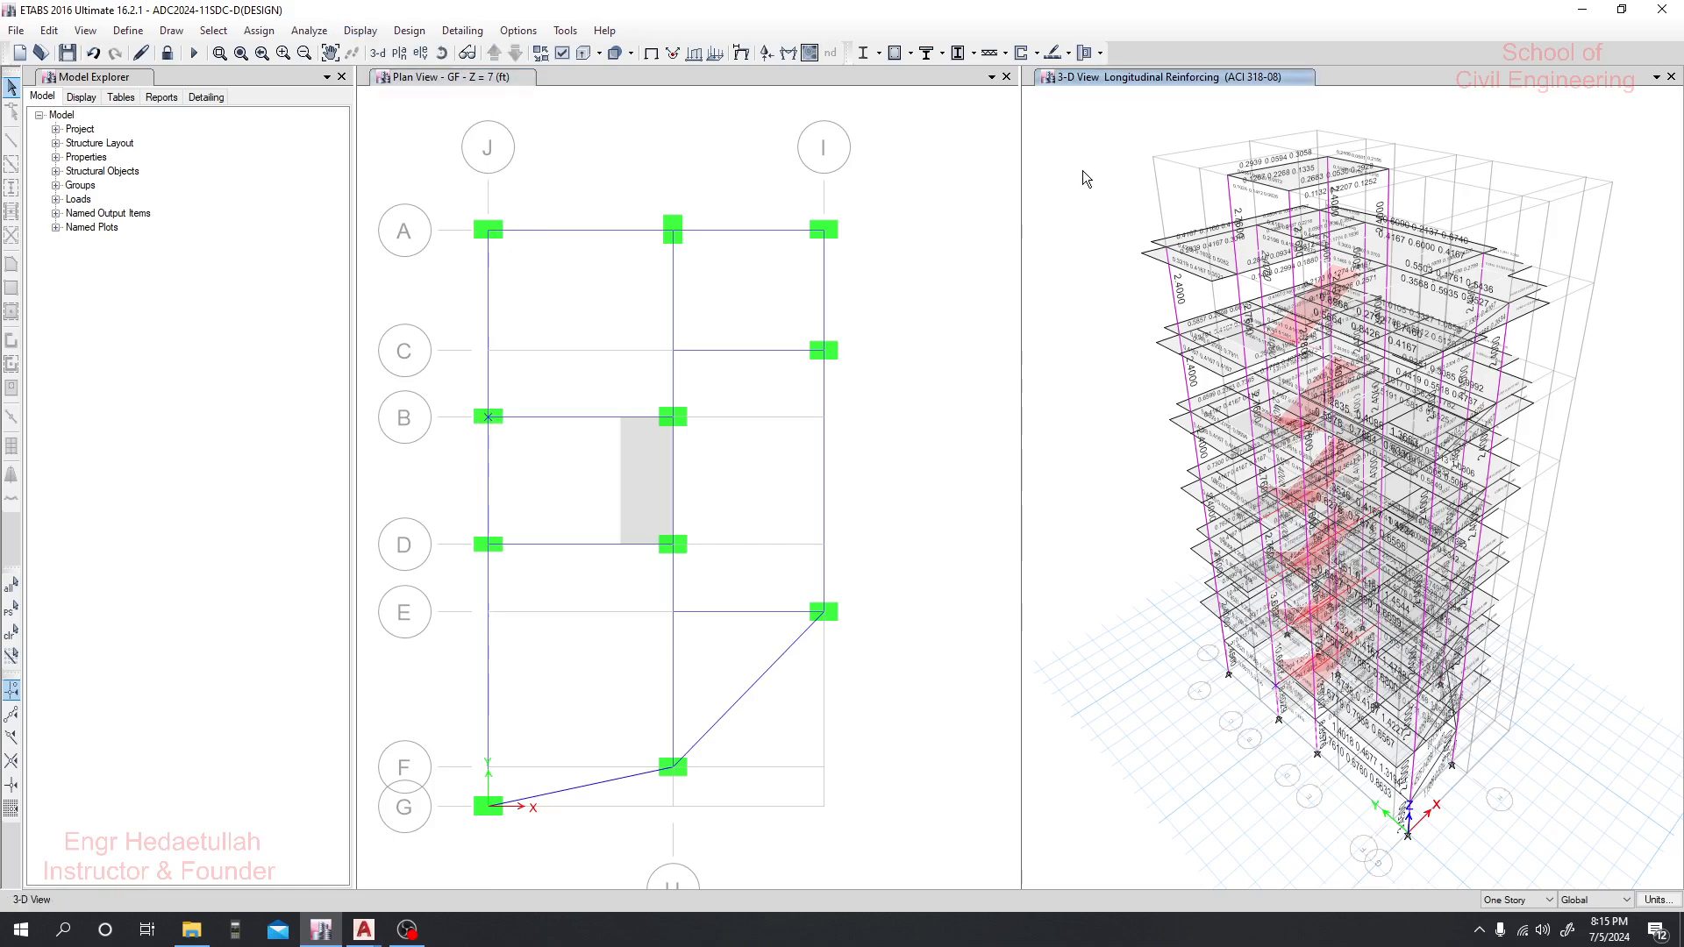
left_click(421, 53)
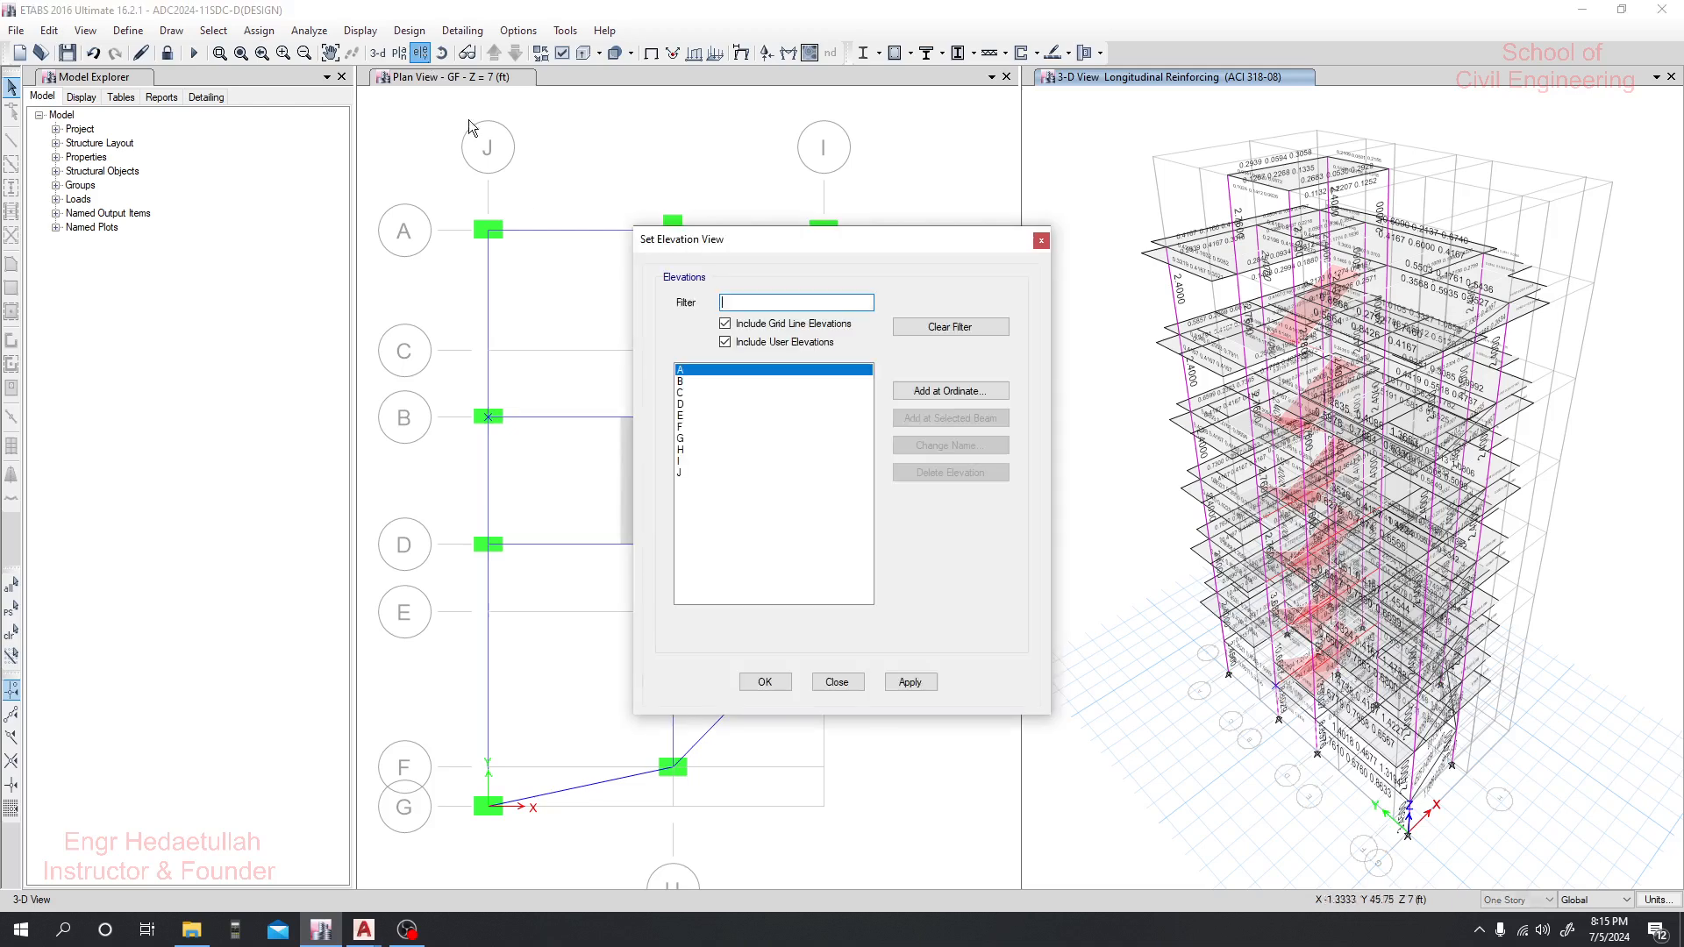
left_click(697, 462)
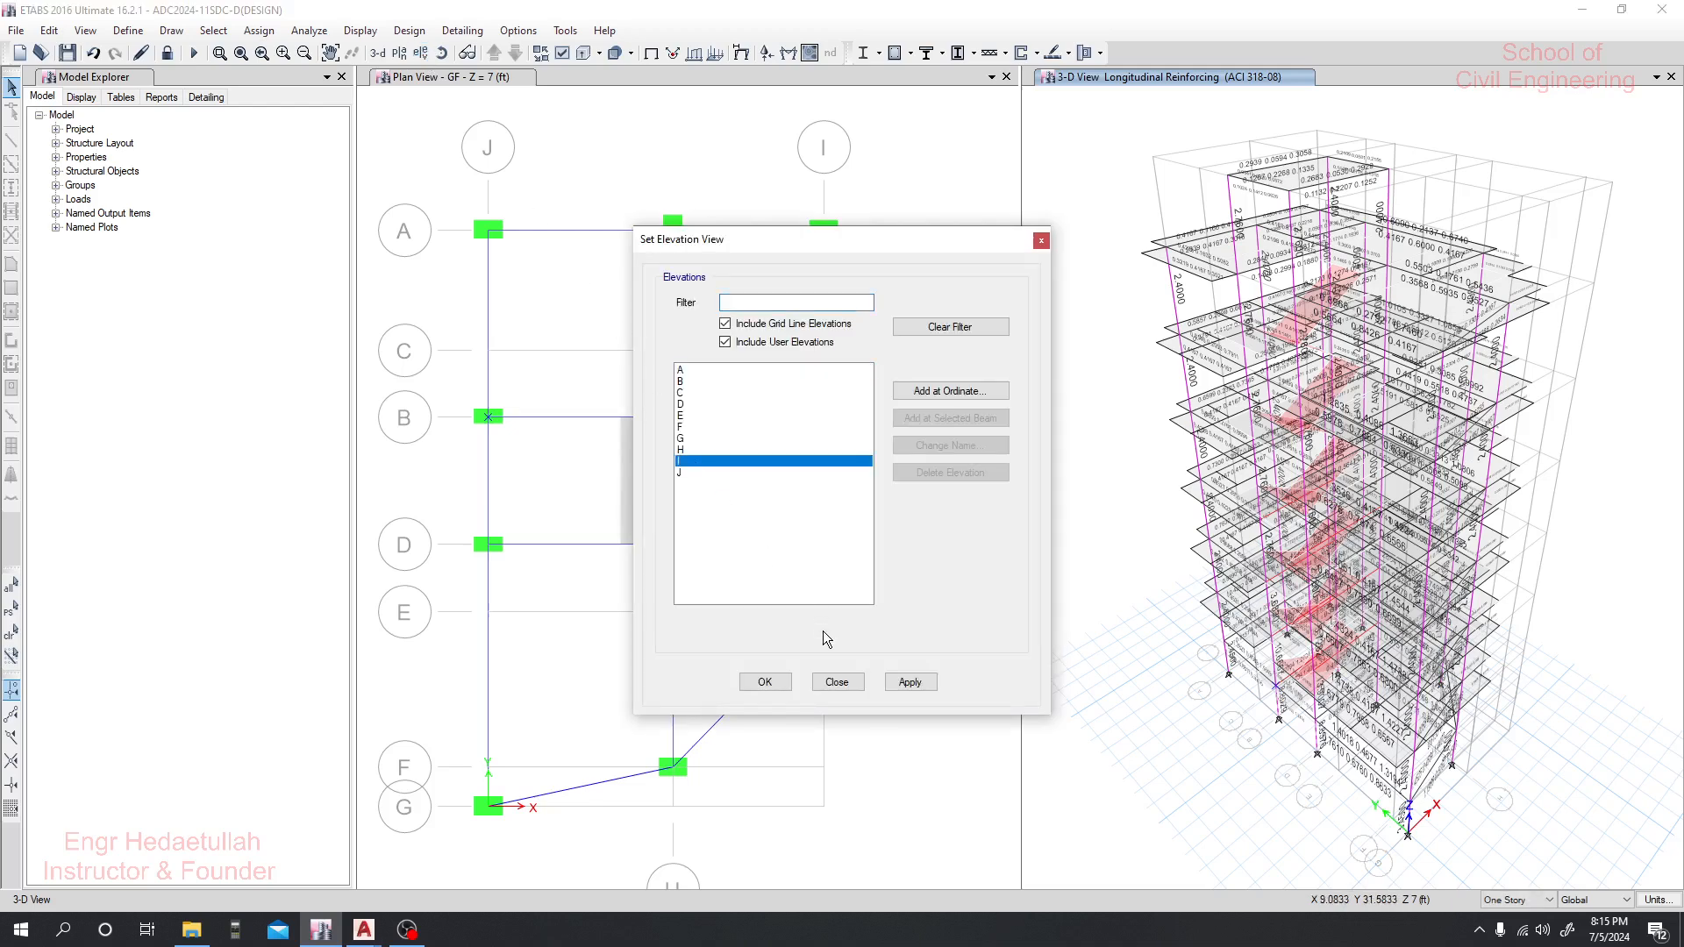
left_click_drag(767, 242, 1013, 244)
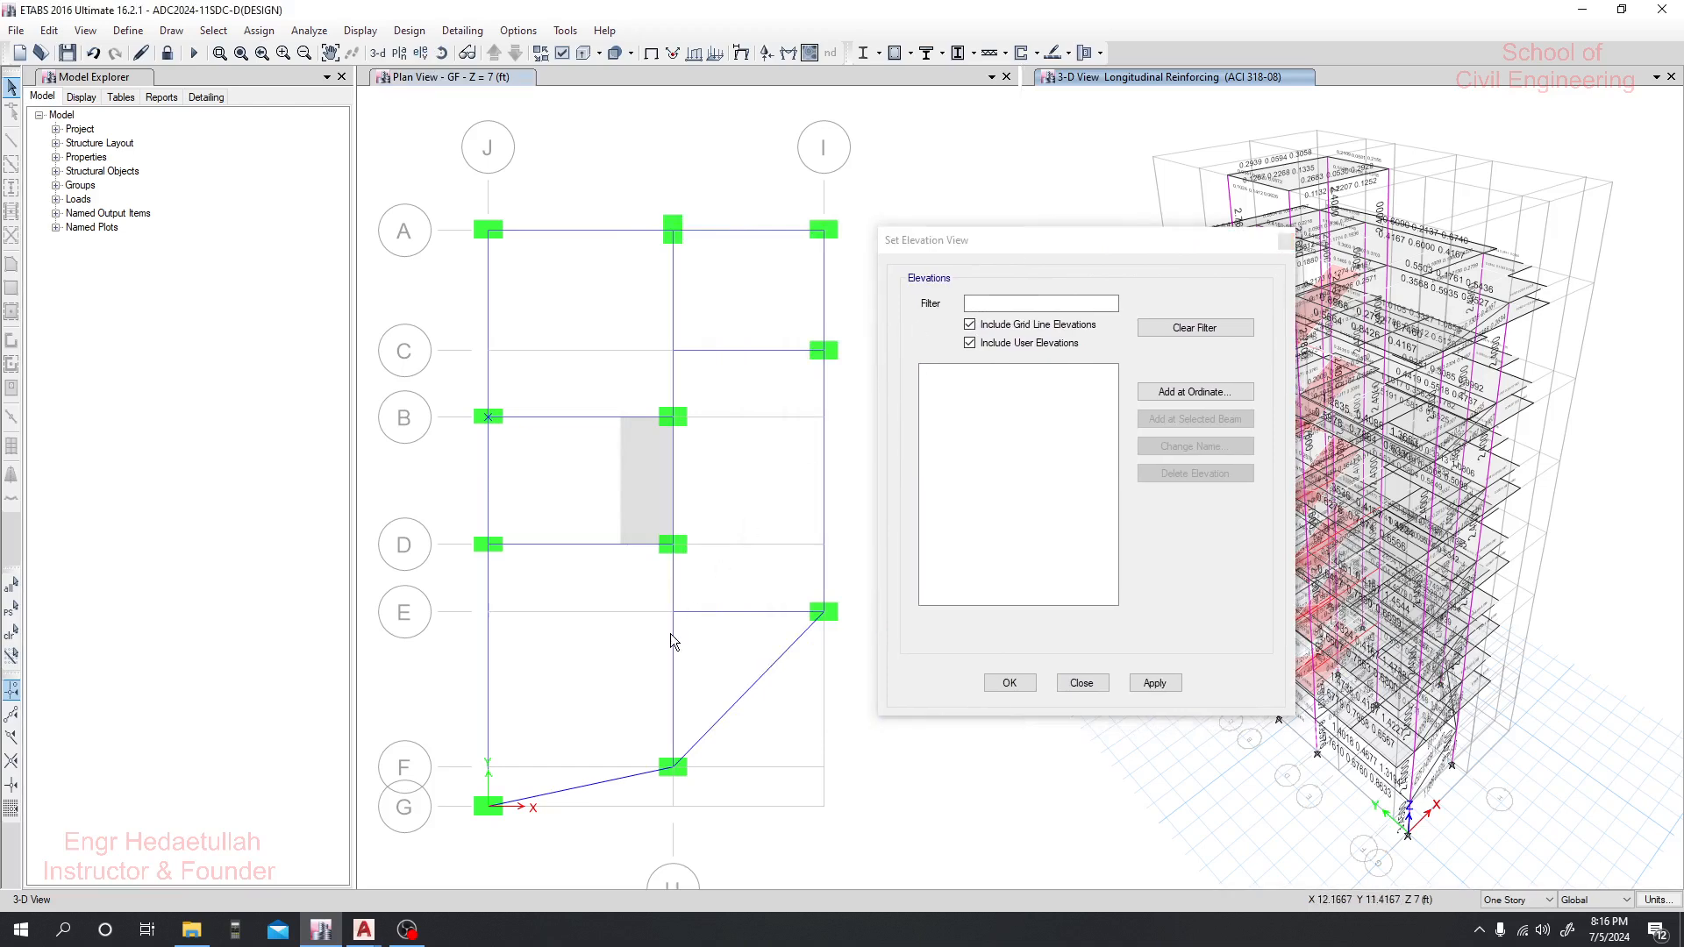
left_click_drag(670, 634, 664, 583)
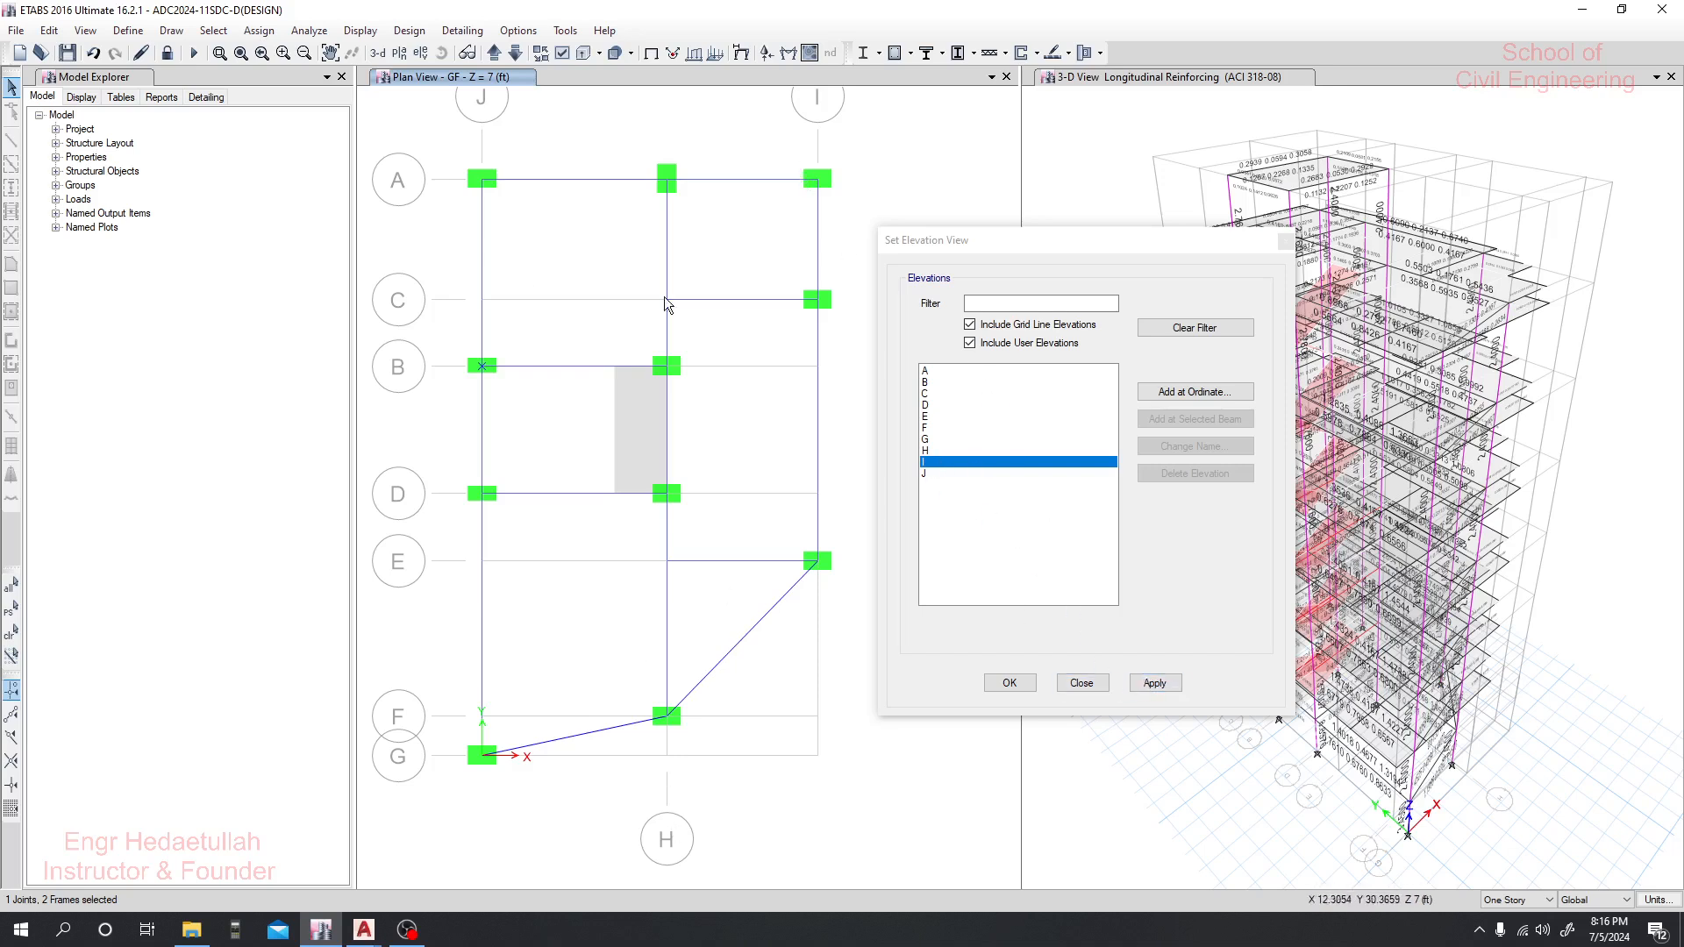
left_click(926, 474)
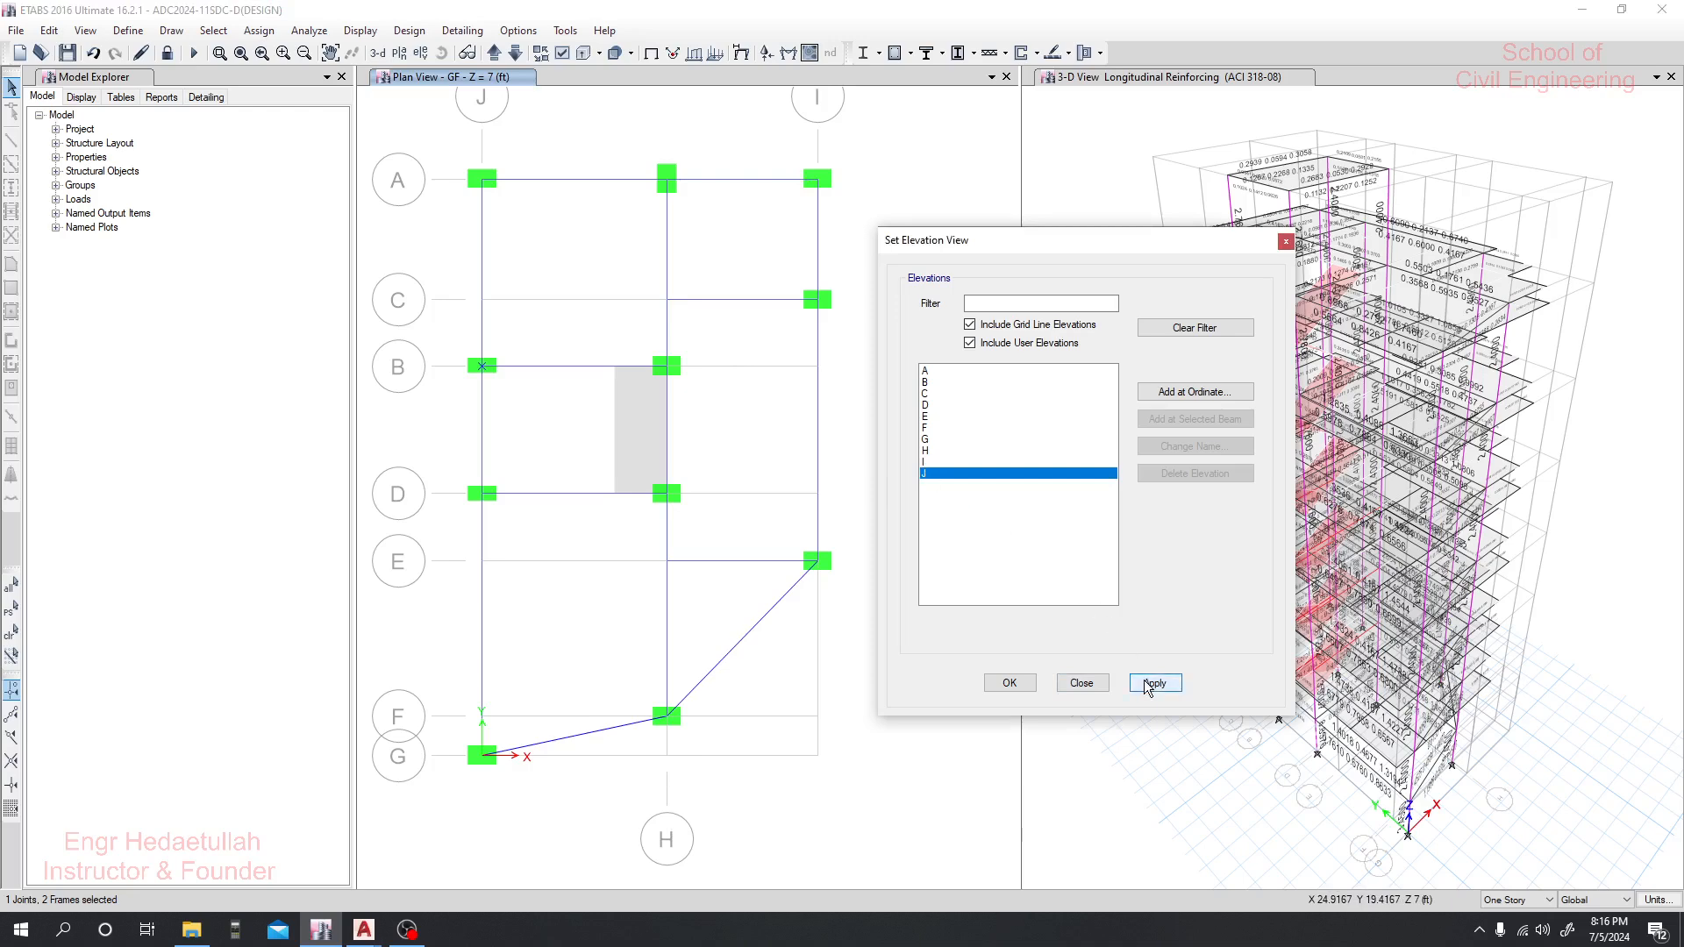
left_click(1151, 684)
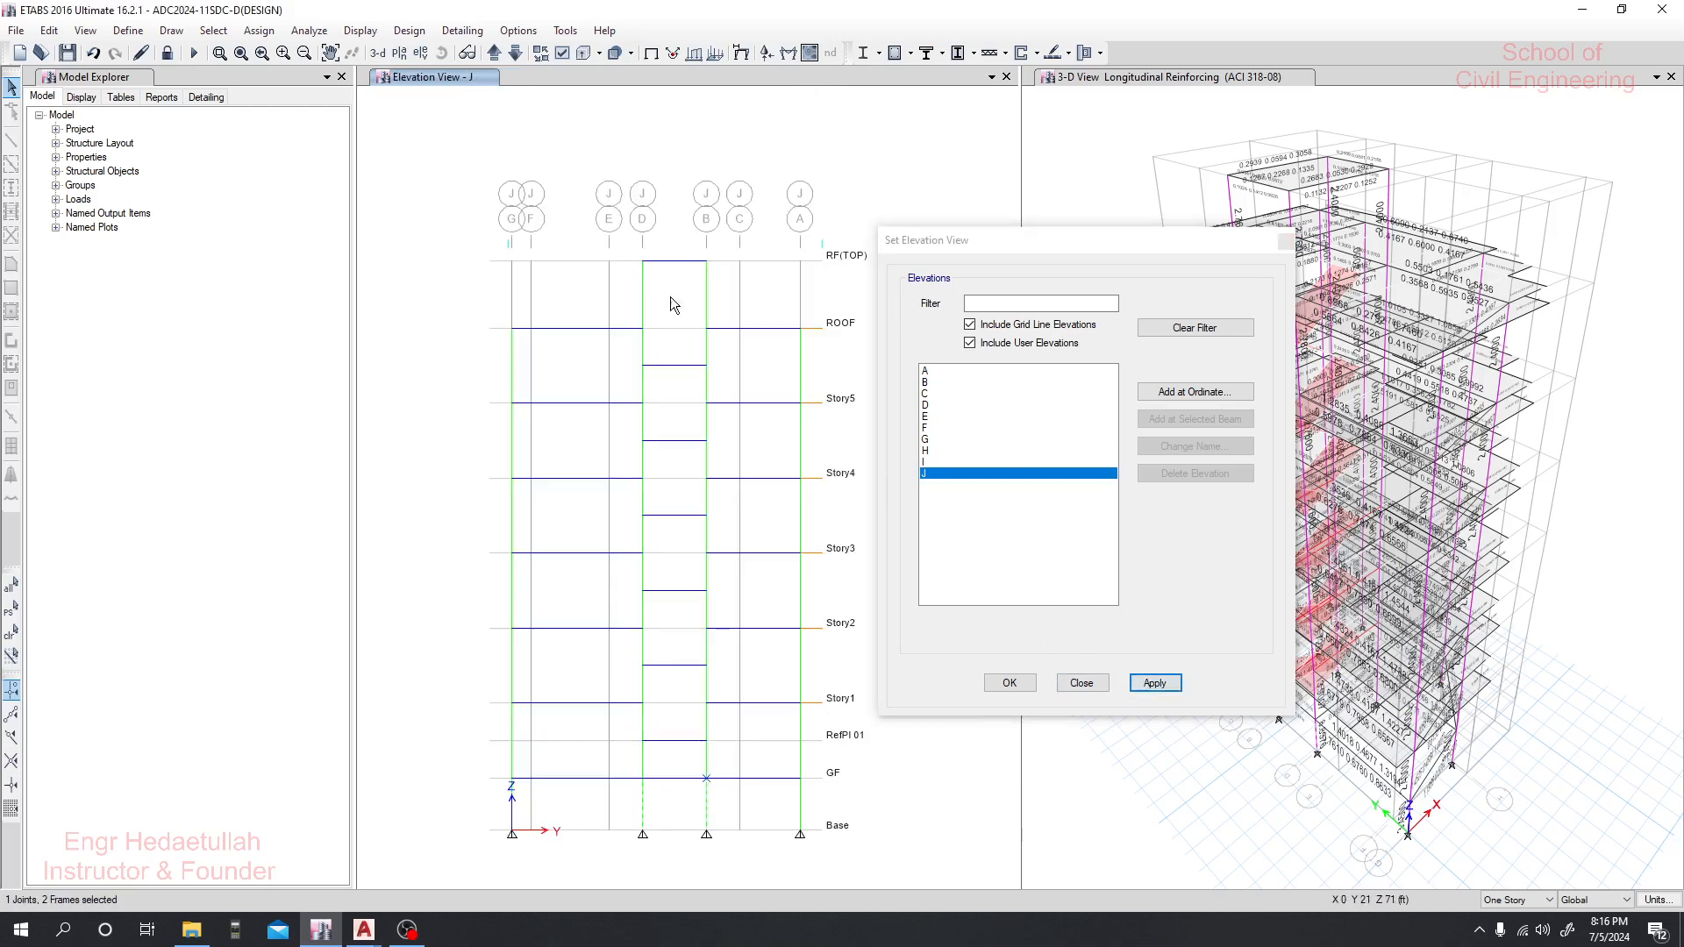
Set the plan window back to a plan view at the Story1 level
left_click(400, 54)
left_click(759, 476)
left_click(909, 675)
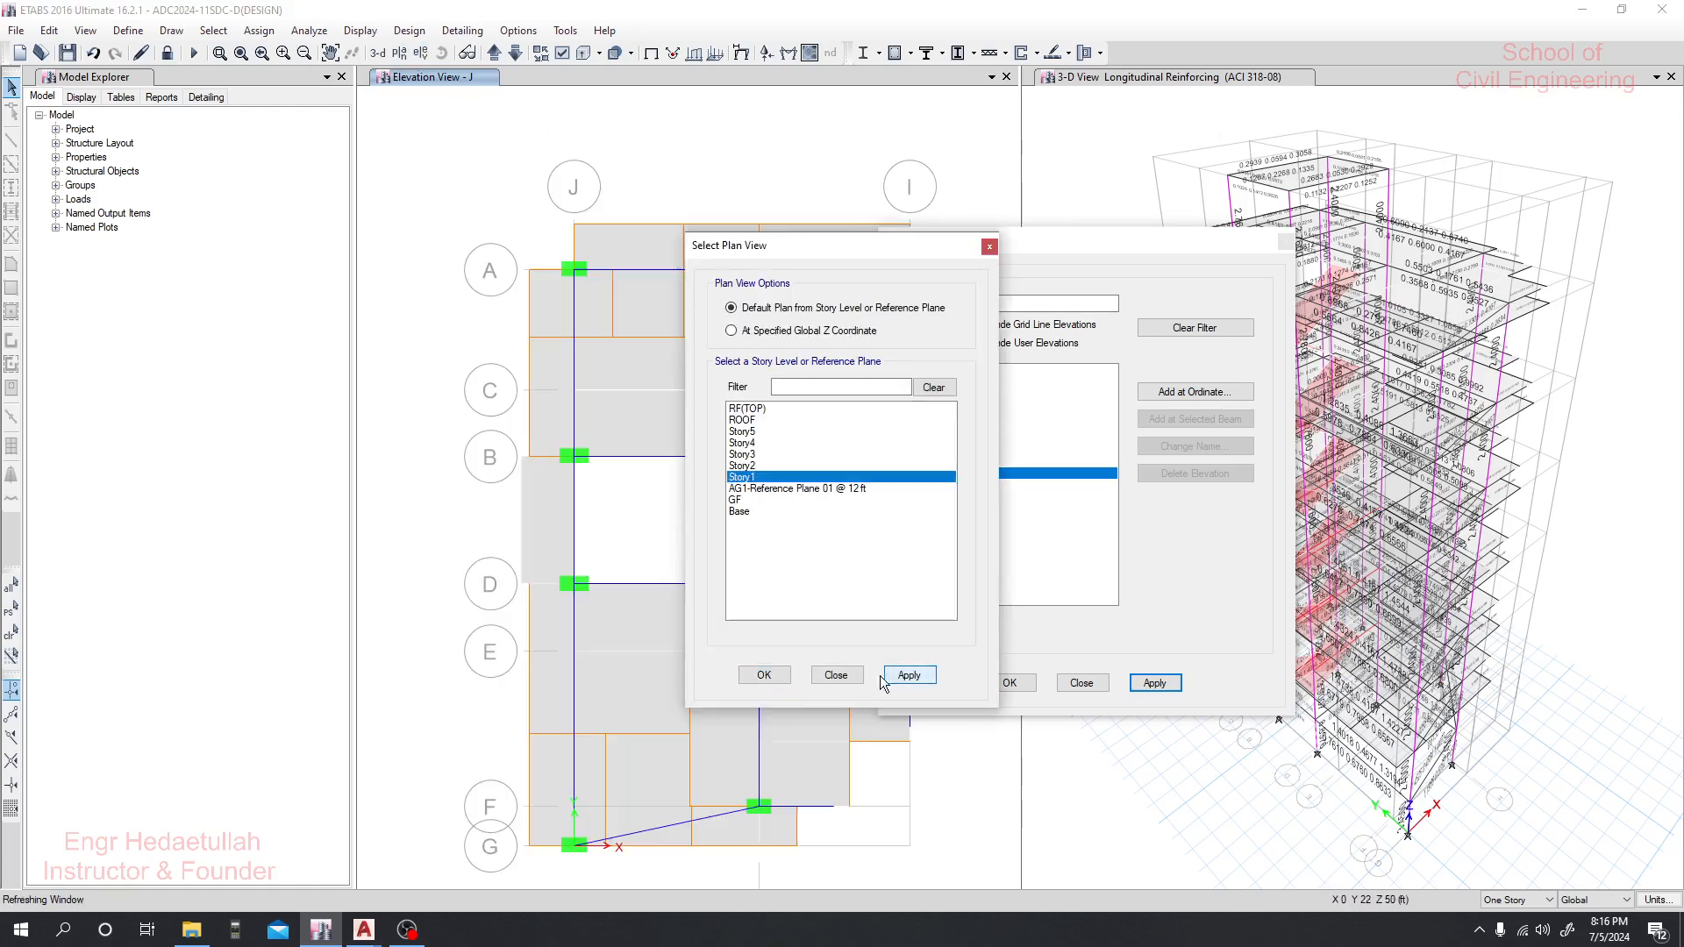
left_click(764, 676)
Apply the grid line J elevation to the 3-D reinforcing window and close the elevation settings
left_click(1155, 683)
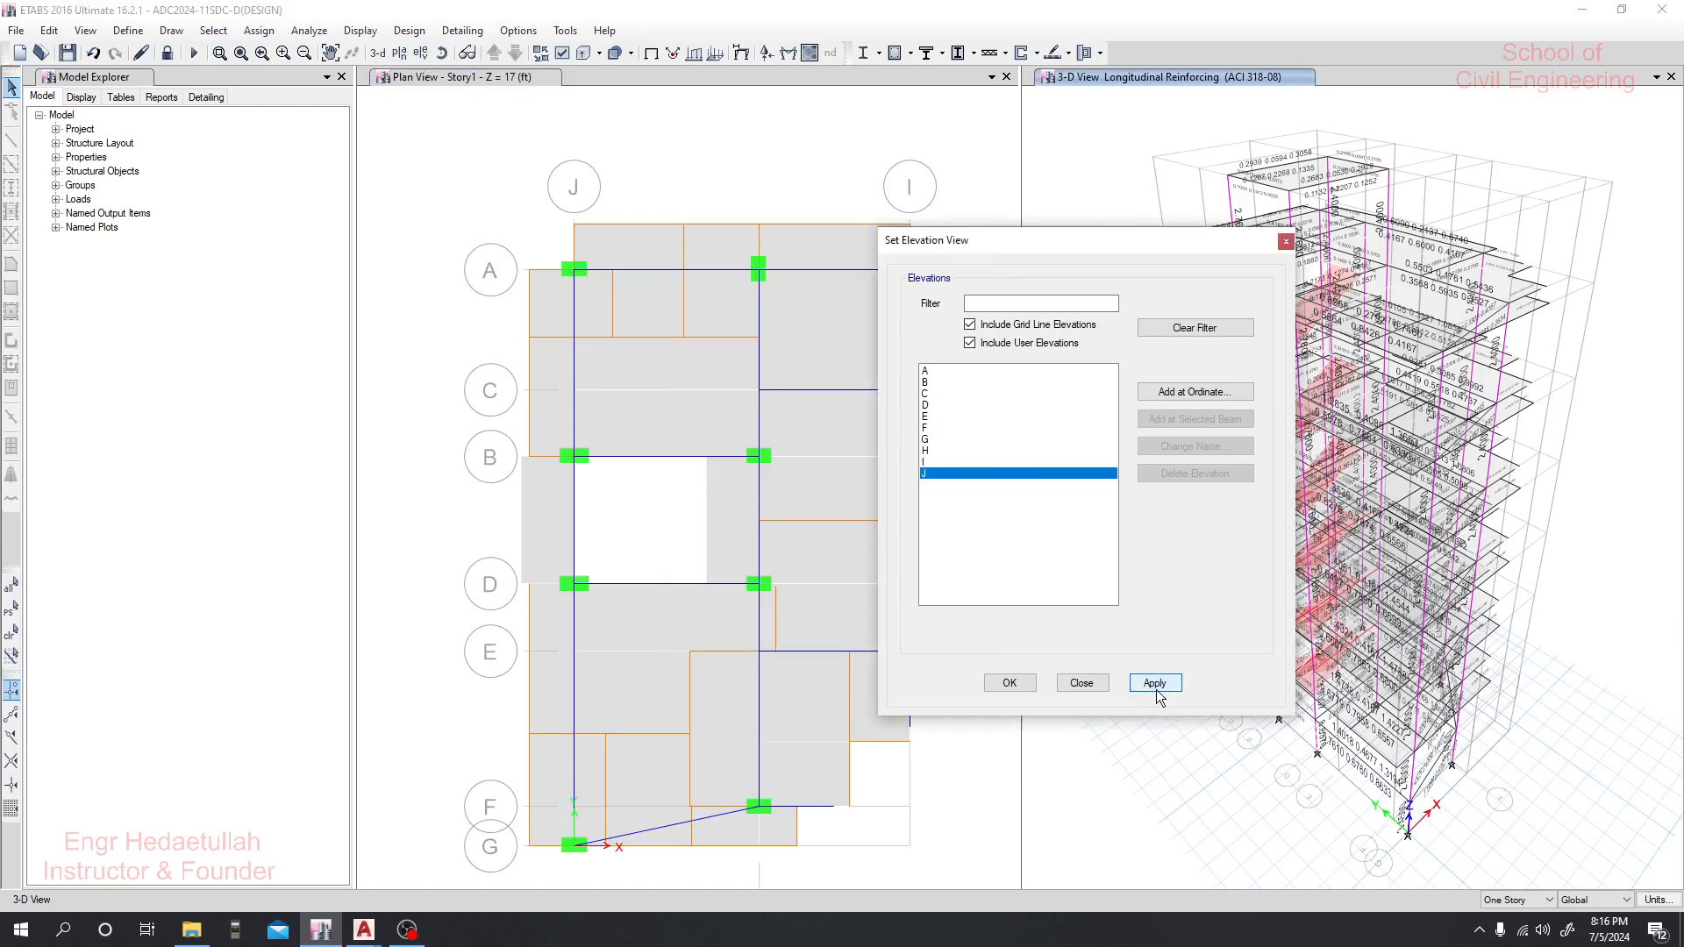
left_click_drag(1158, 235, 1218, 561)
left_click(1040, 558)
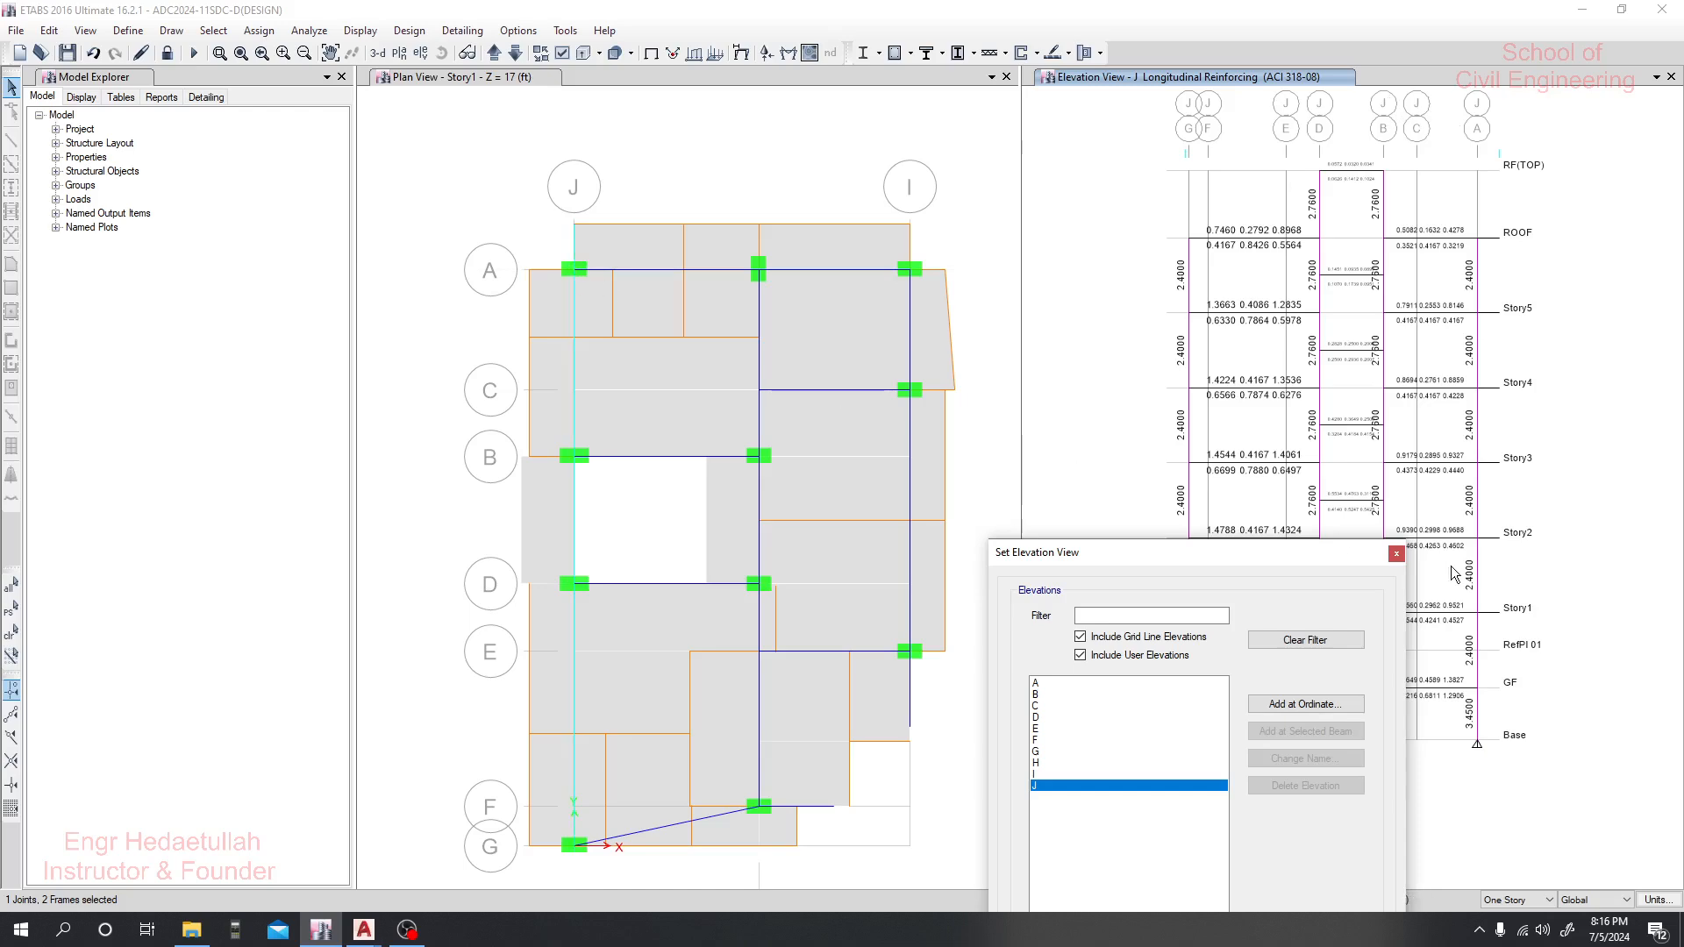
left_click(1395, 553)
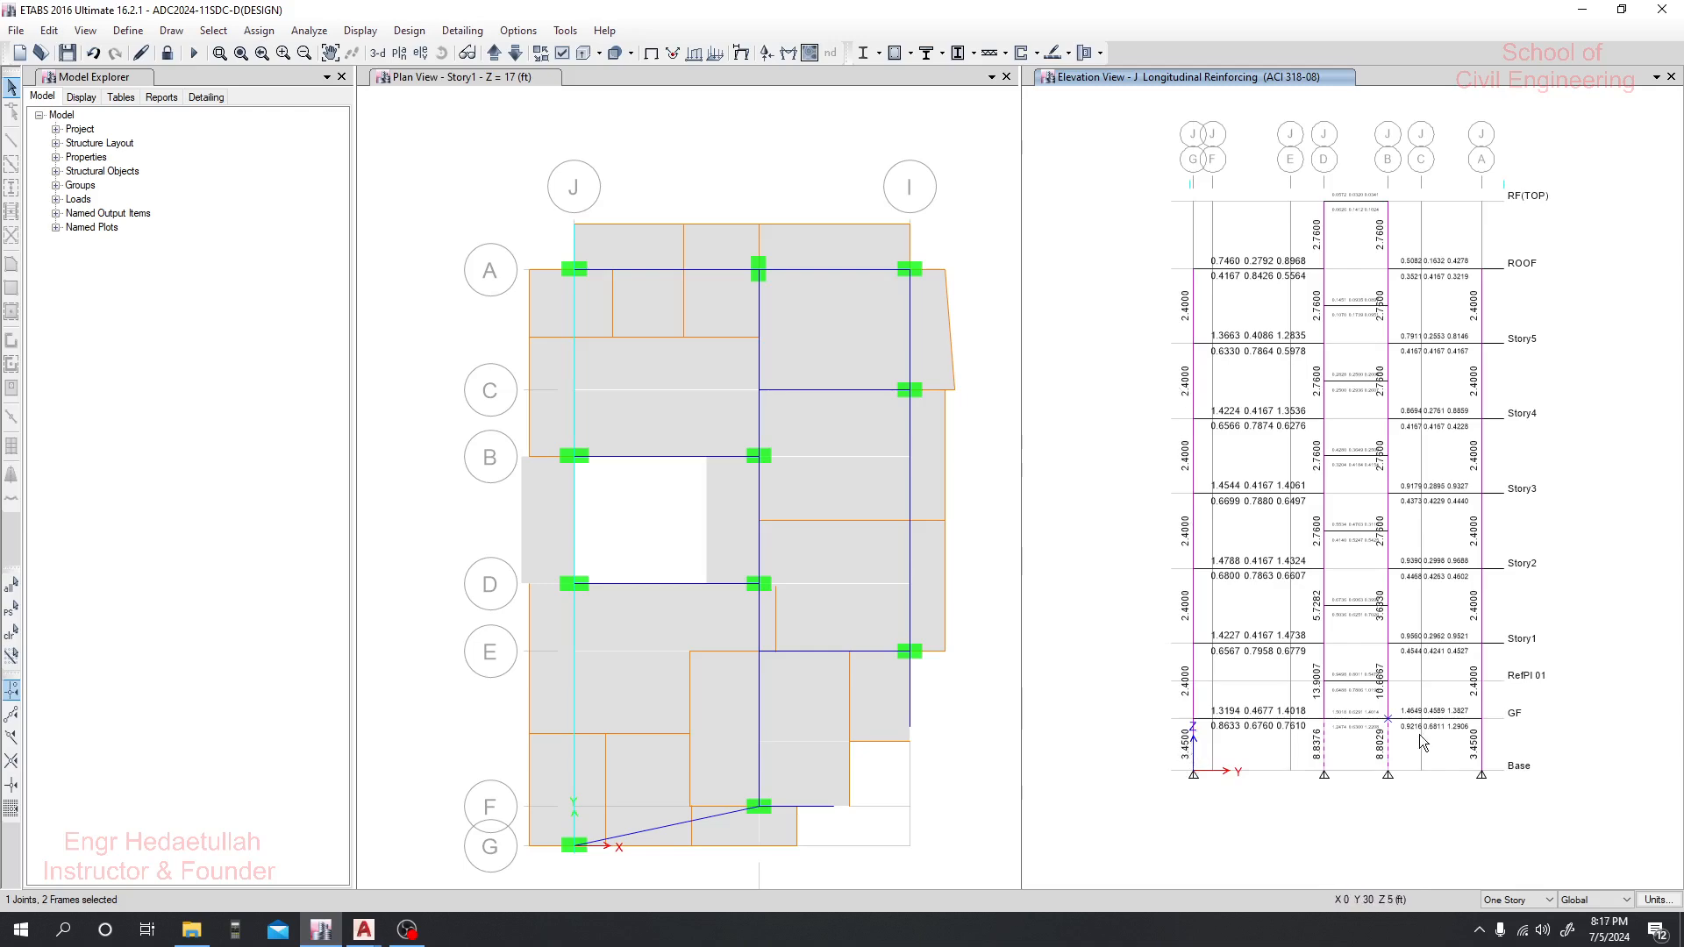
Review the design summary of the GF column at grids J and G, including its section size and rebar area, and close it
right_click(1196, 747)
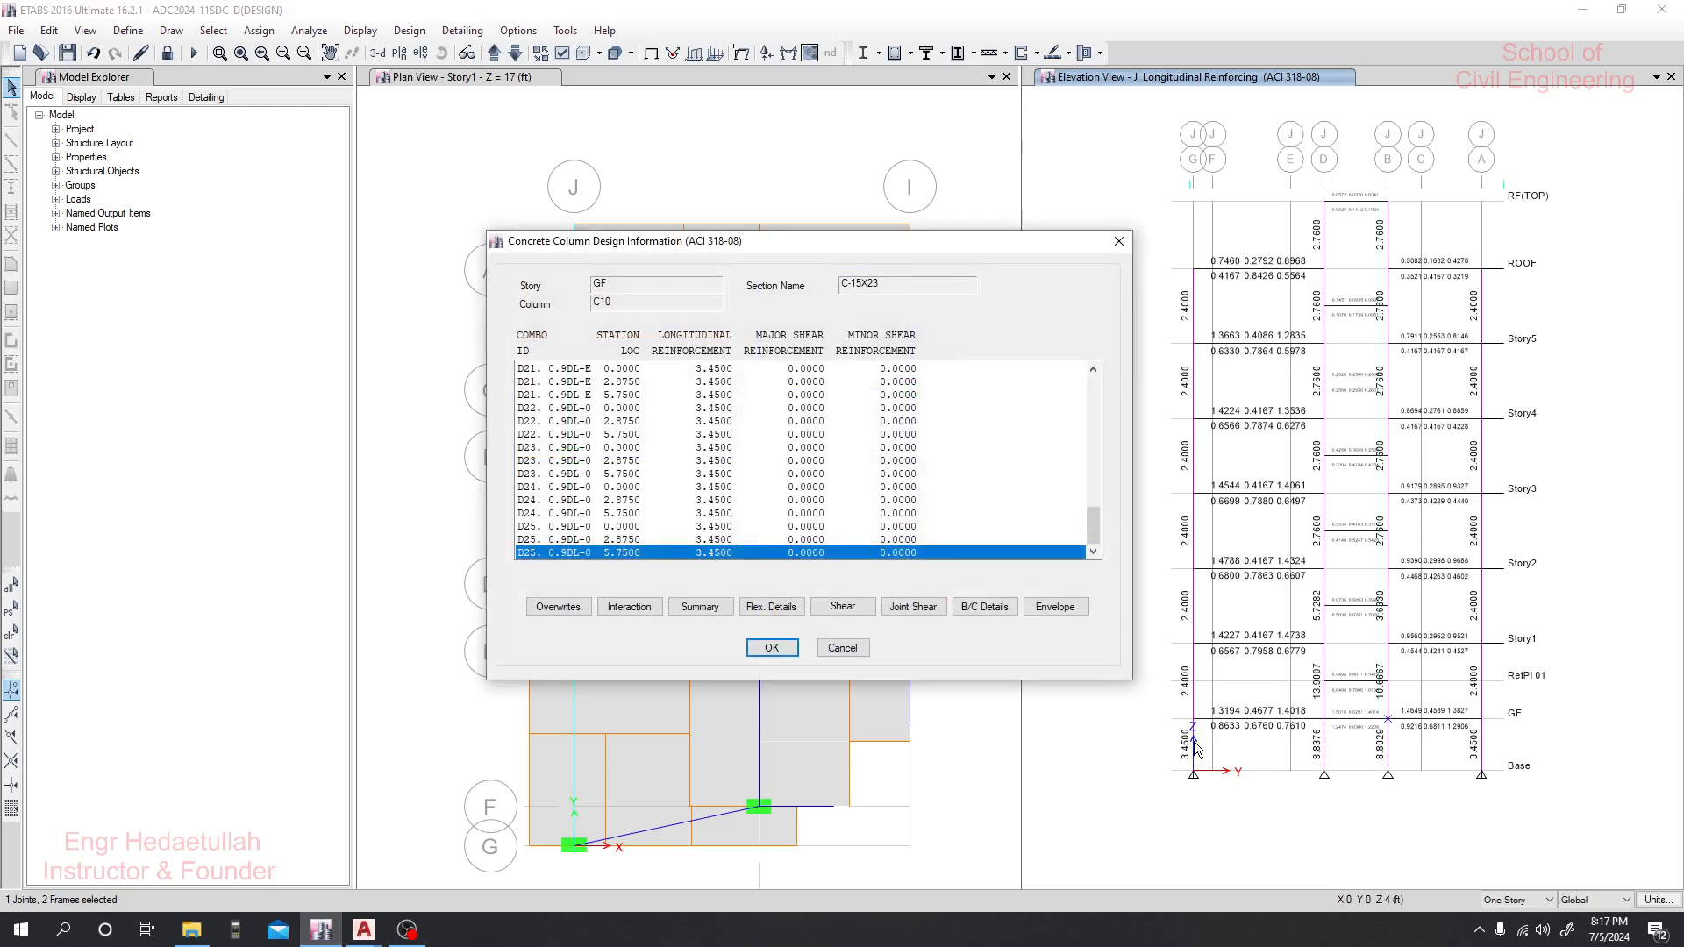
left_click(716, 607)
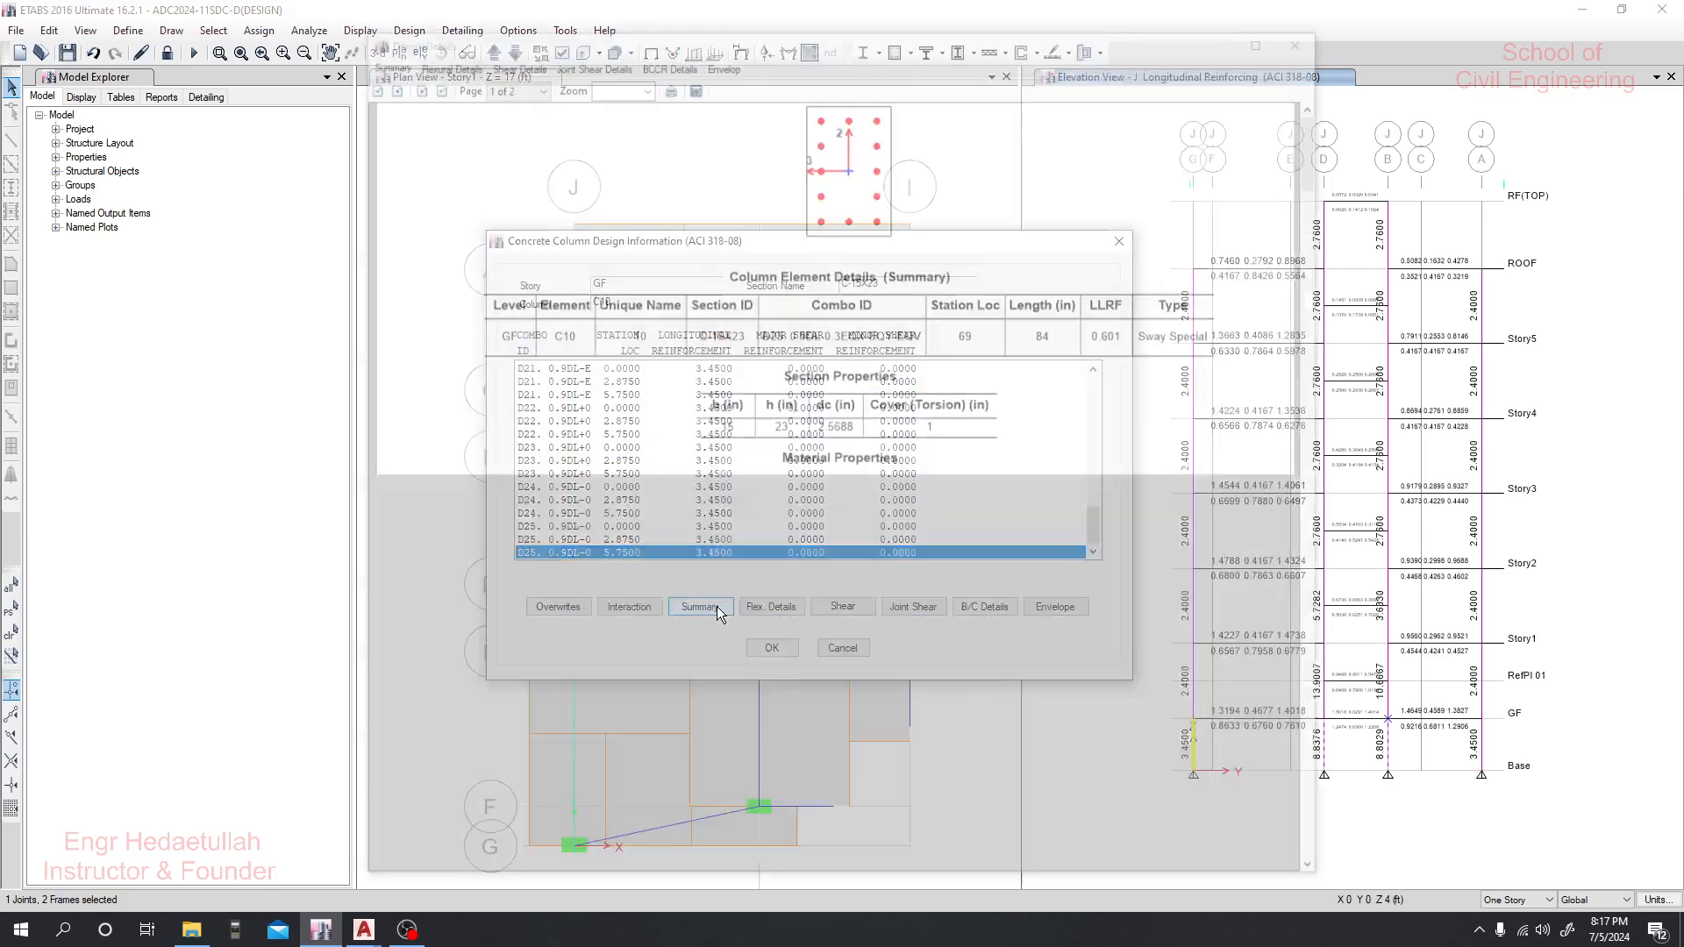
scroll(951, 580, "down", 5)
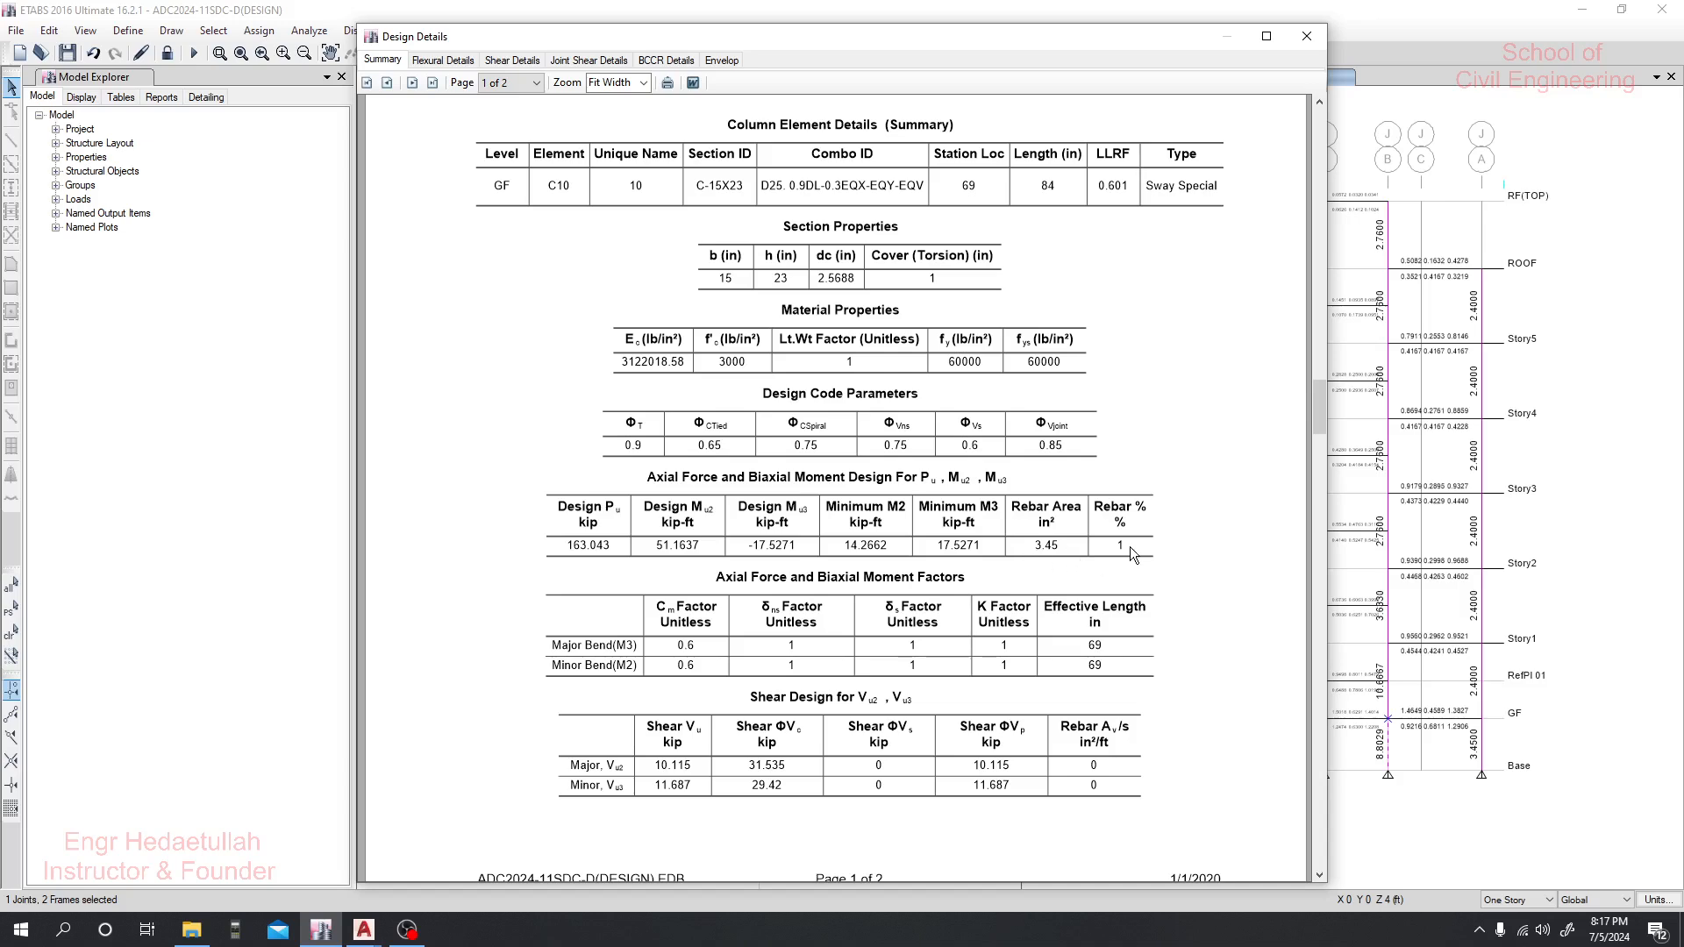
scroll(1044, 523, "up", 3)
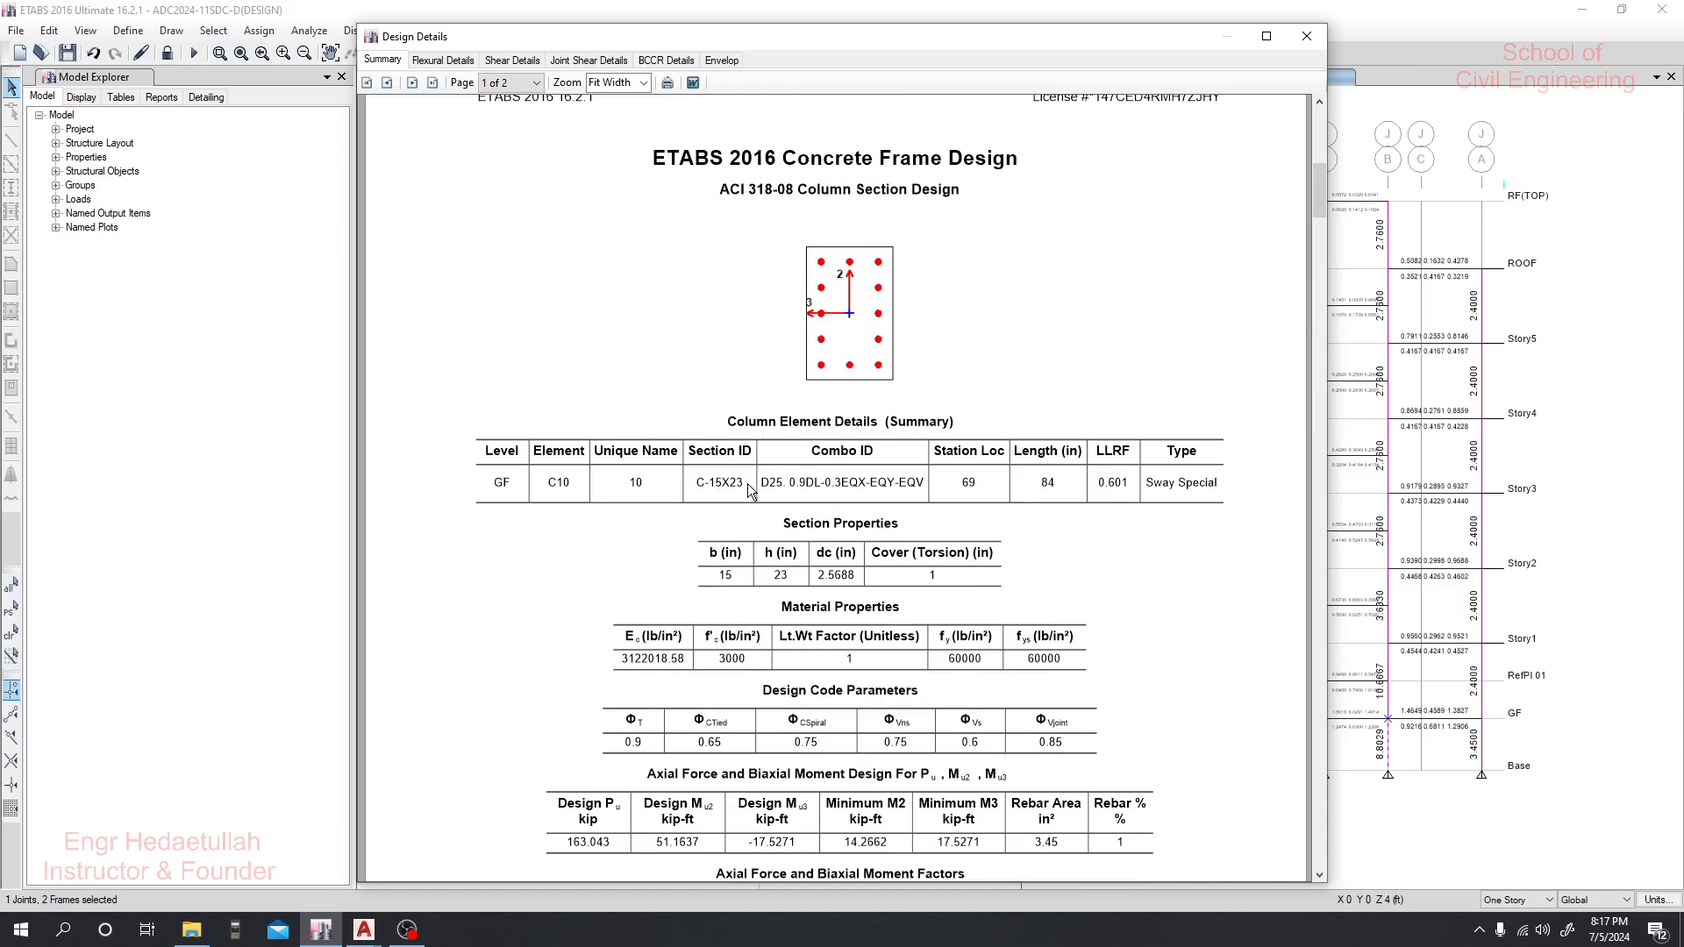
left_click(1307, 37)
left_click(1117, 246)
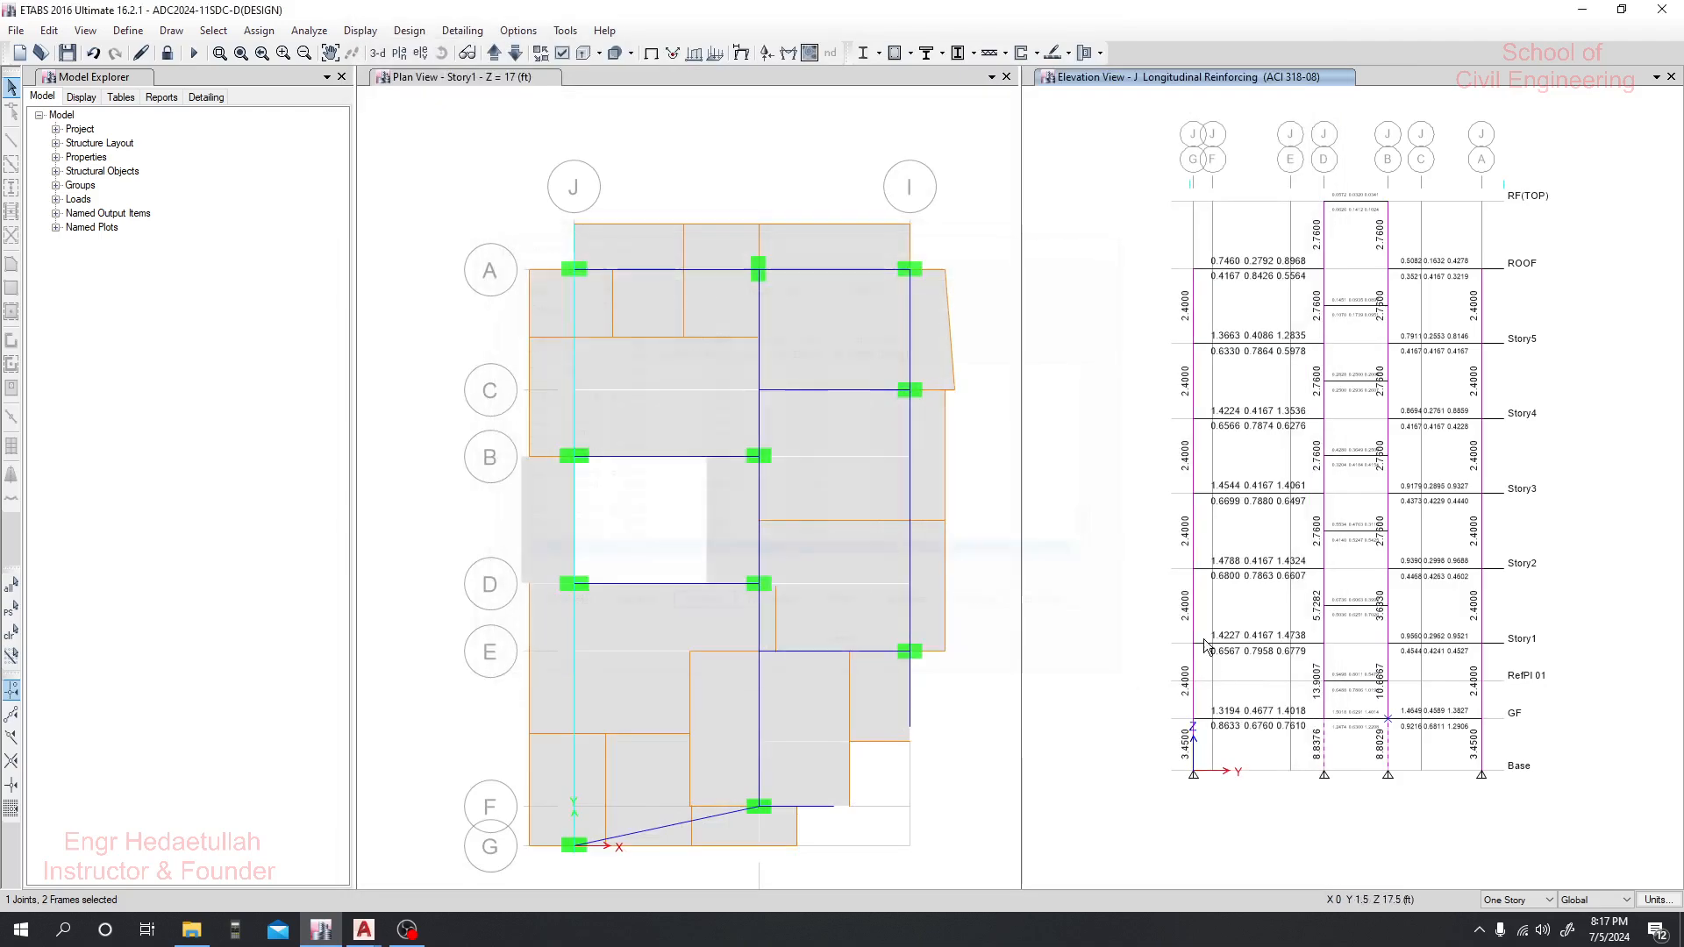
Check the section names and reinforcement of the Story1 column at grids J and G and the Story2 column at grids J and A
right_click(1195, 679)
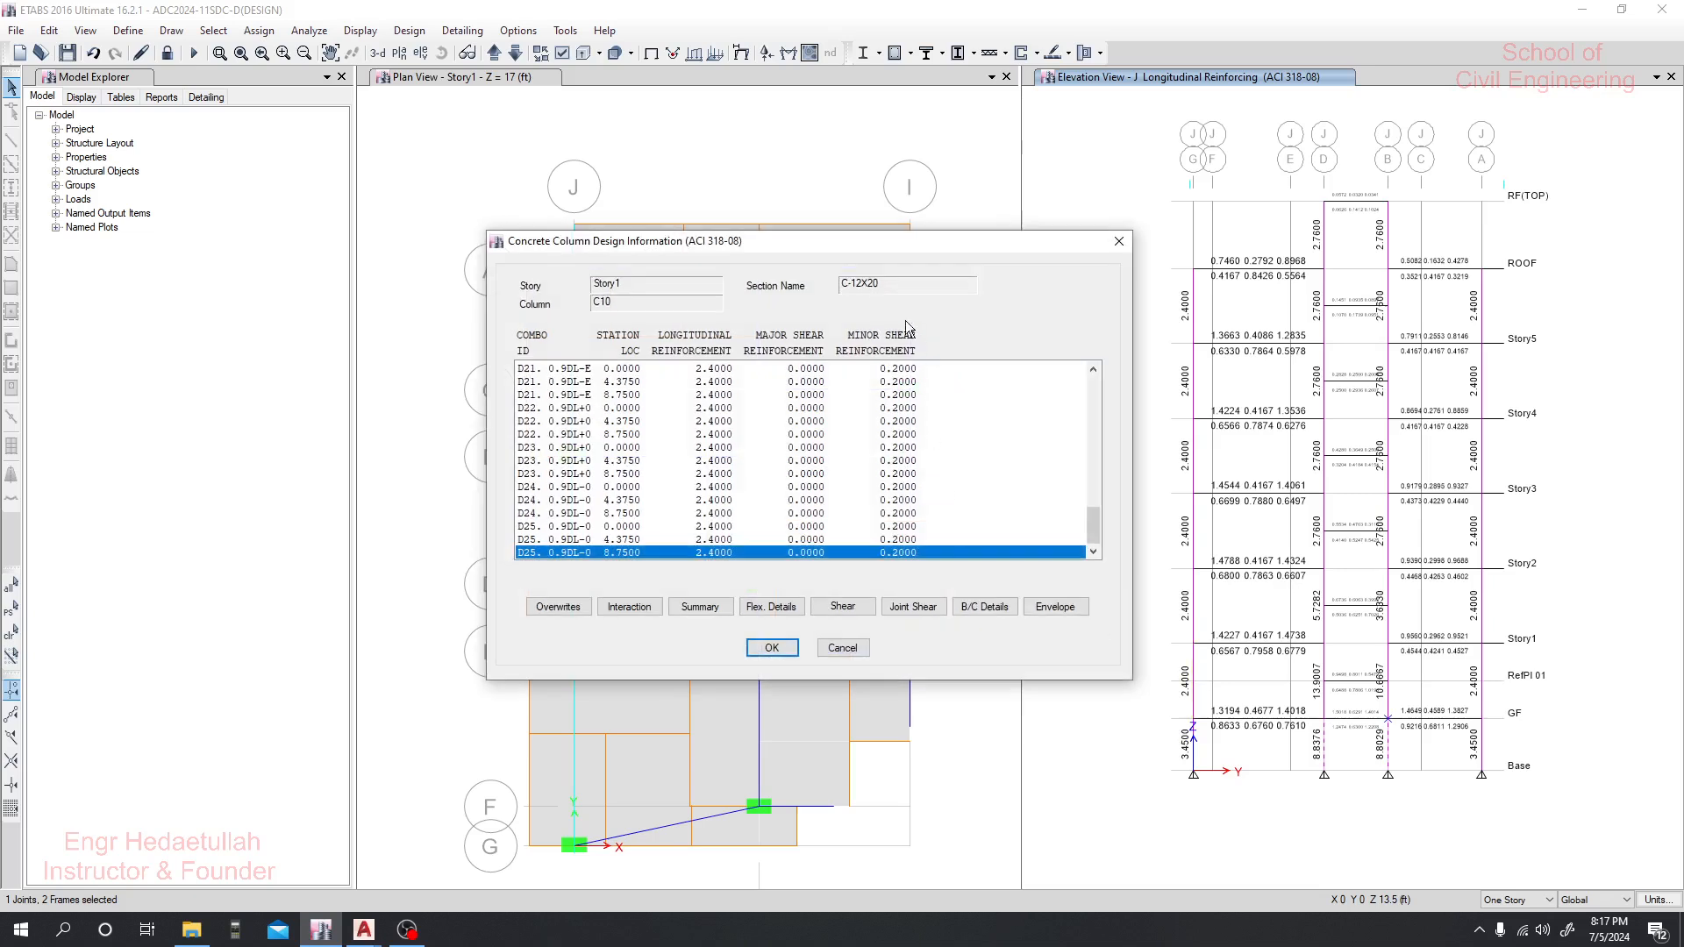
left_click(1118, 246)
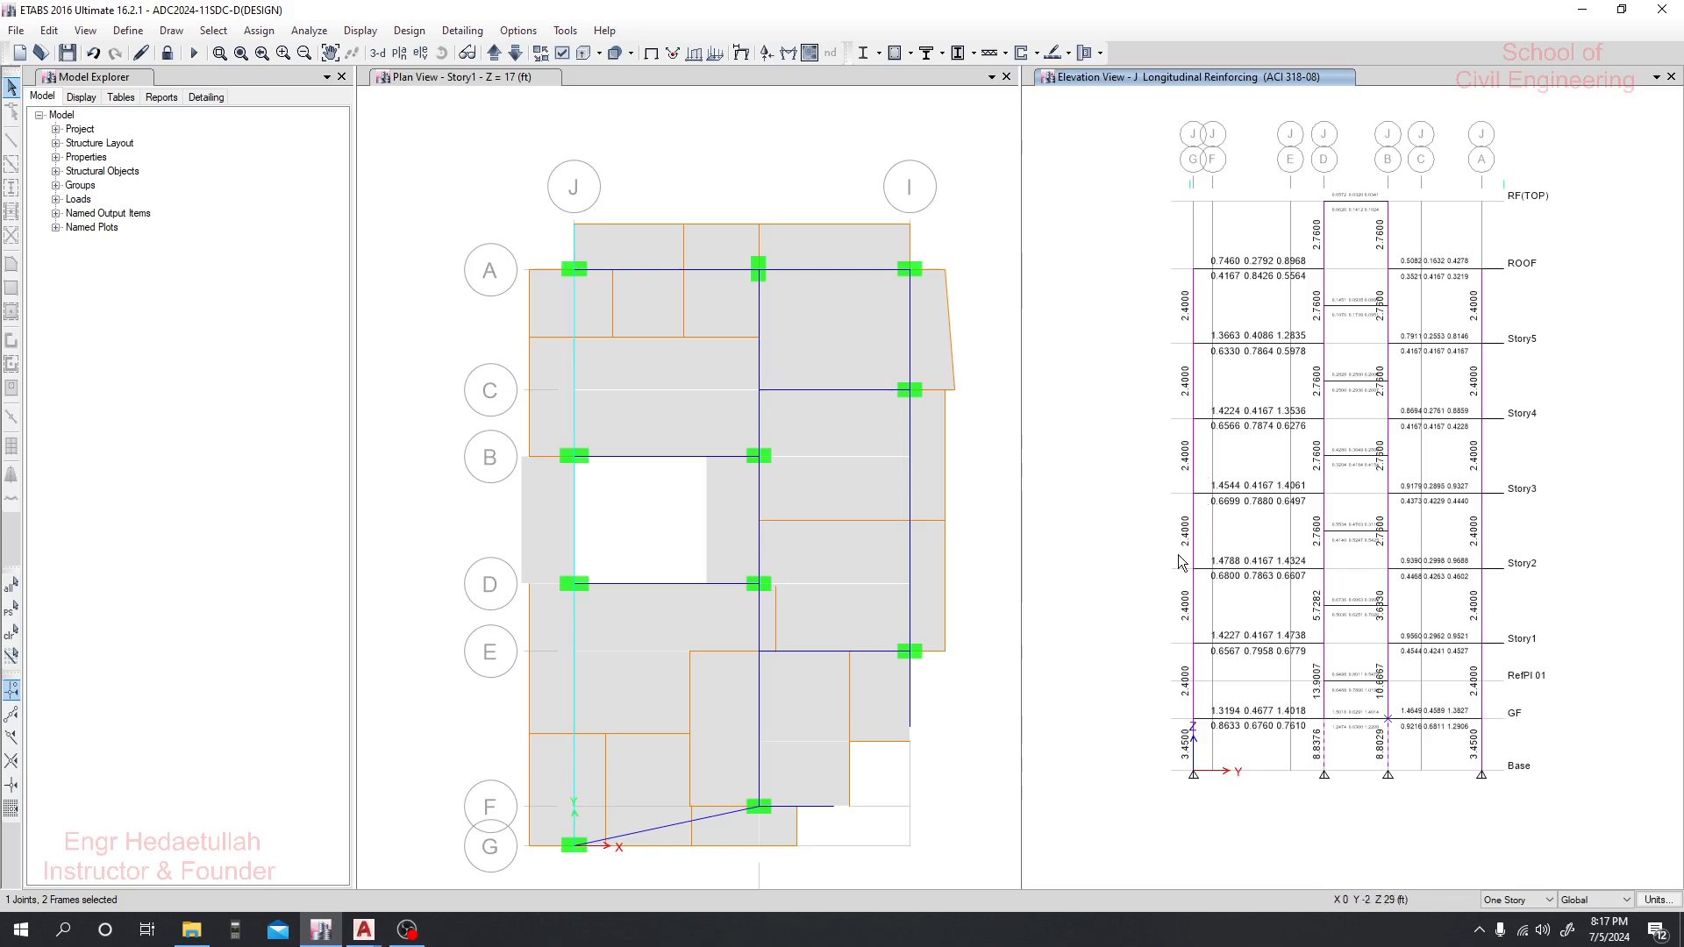
right_click(1494, 756)
left_click(1481, 614)
right_click(1481, 614)
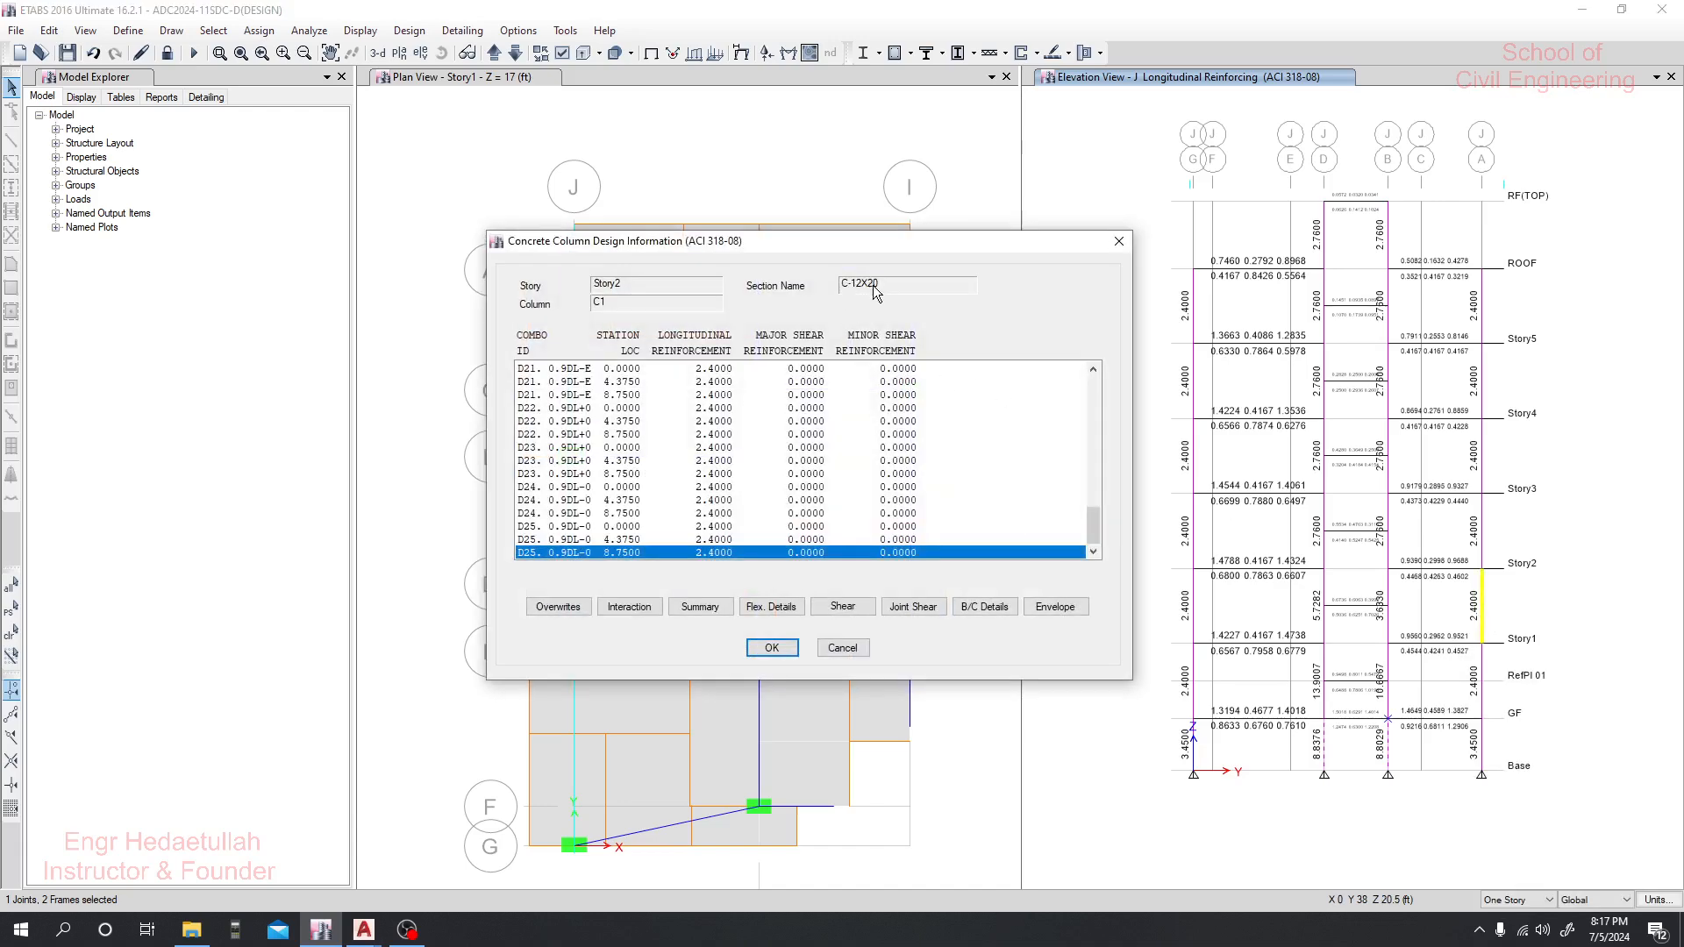
left_click(1128, 242)
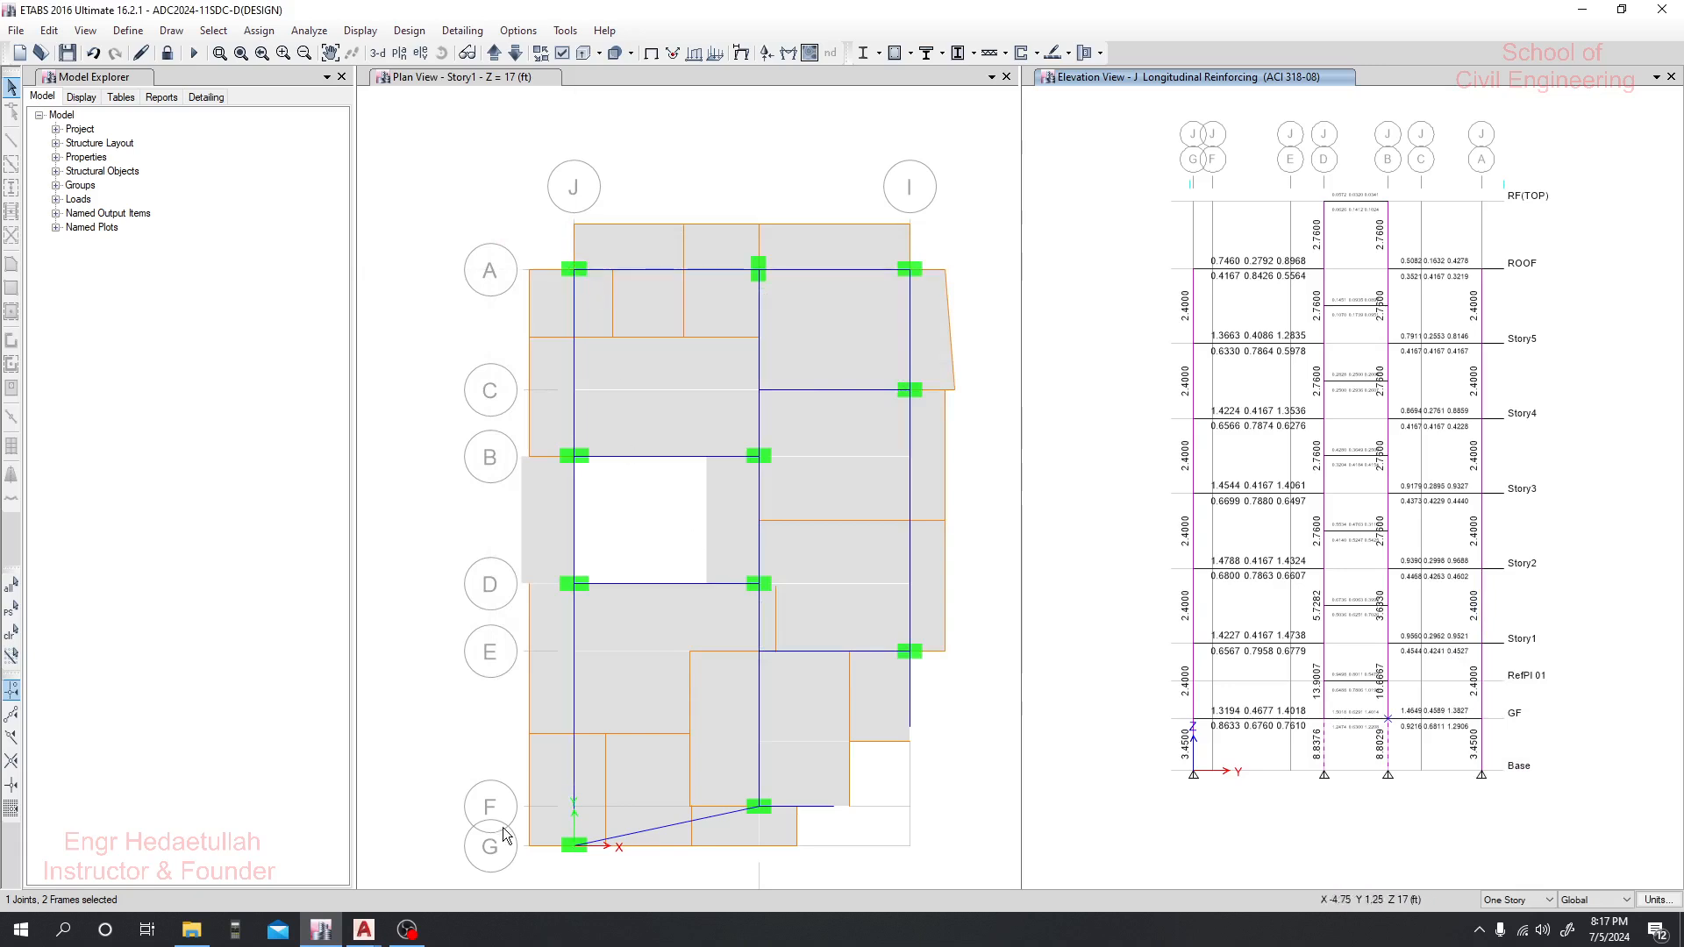
Switch to the exported column layout in AutoCAD and rename the upper-left column's label to C1-12X20
left_click(364, 930)
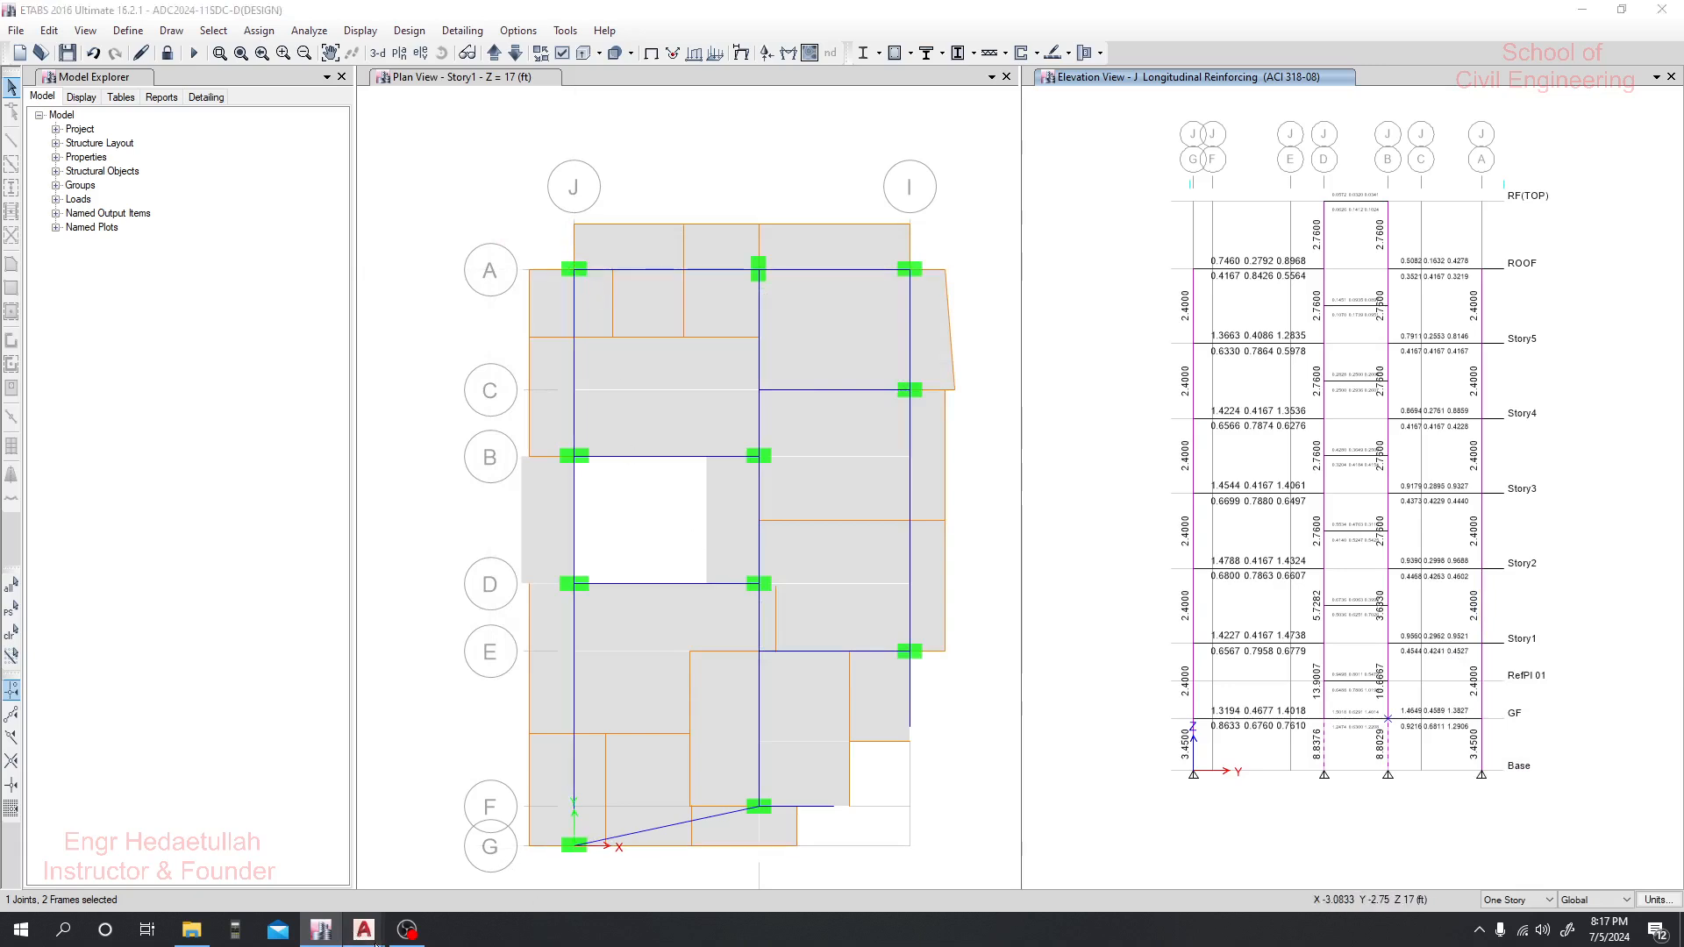
left_click(452, 860)
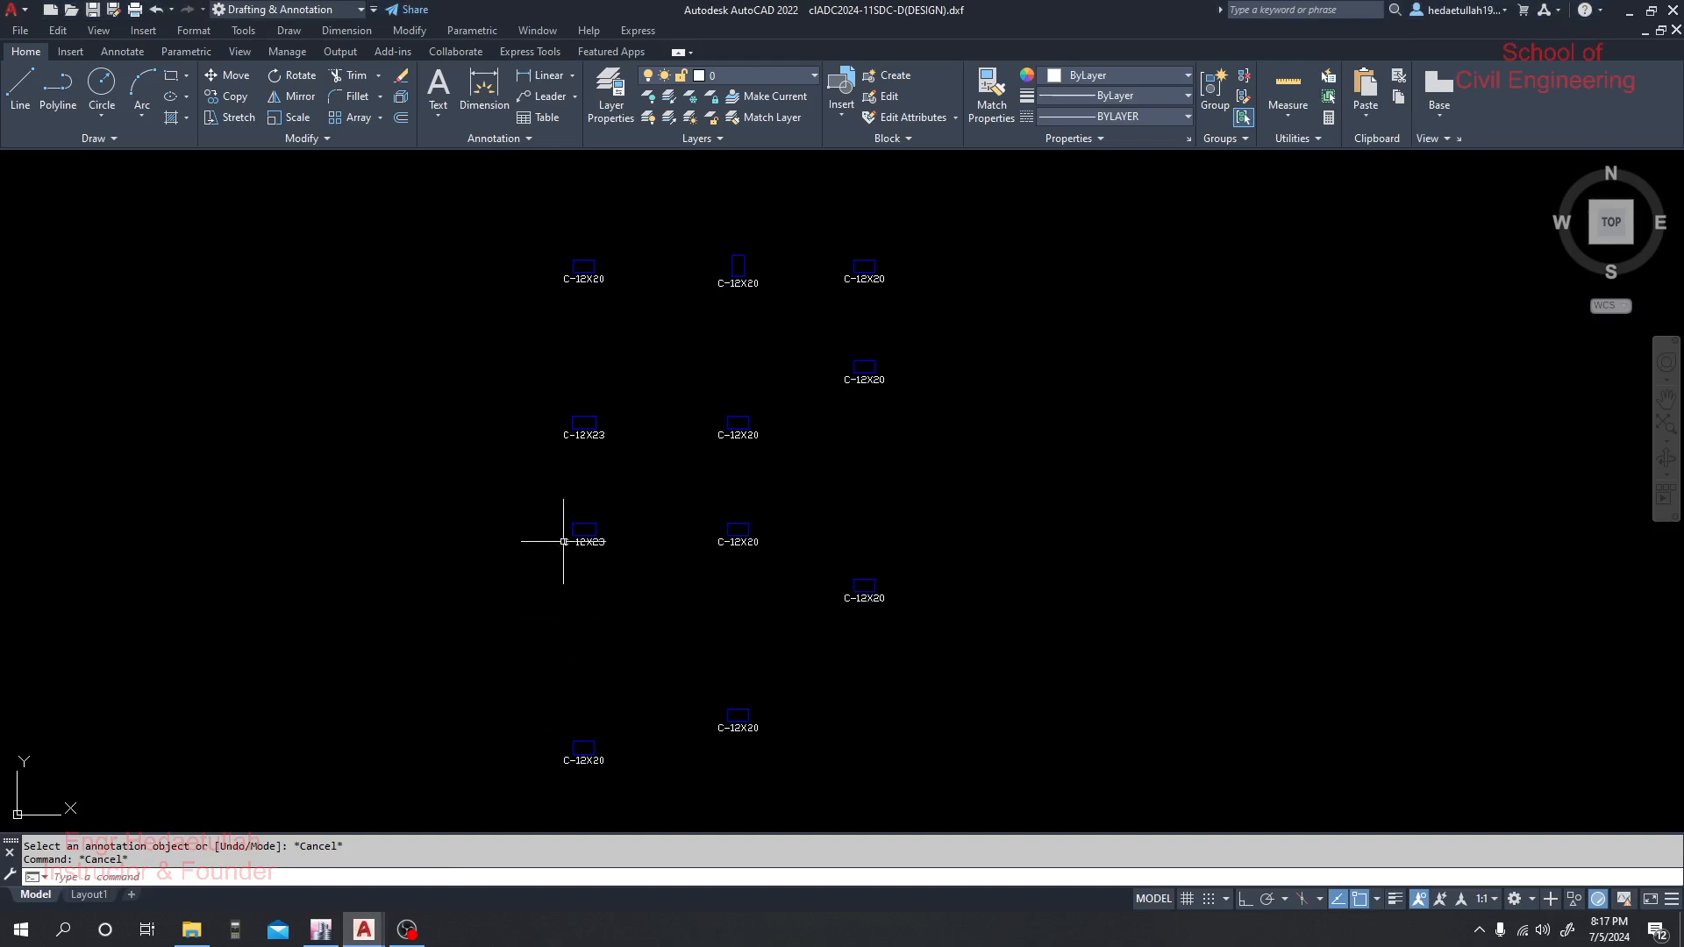
left_click(561, 289)
left_click(556, 286)
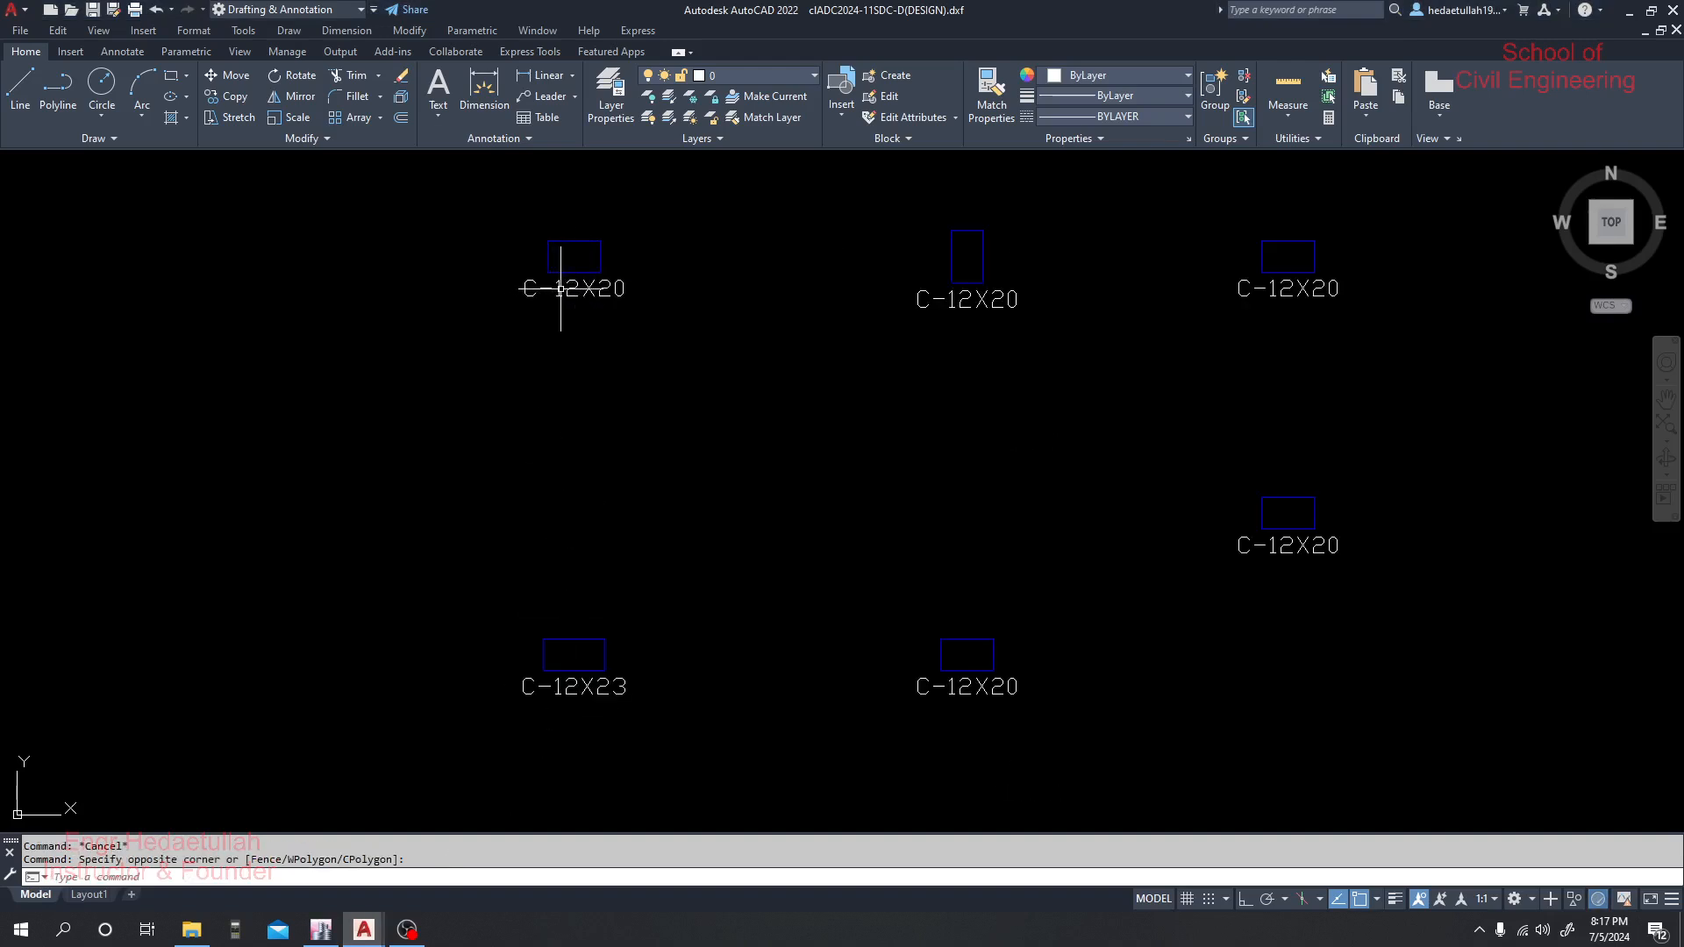
double_click(541, 287)
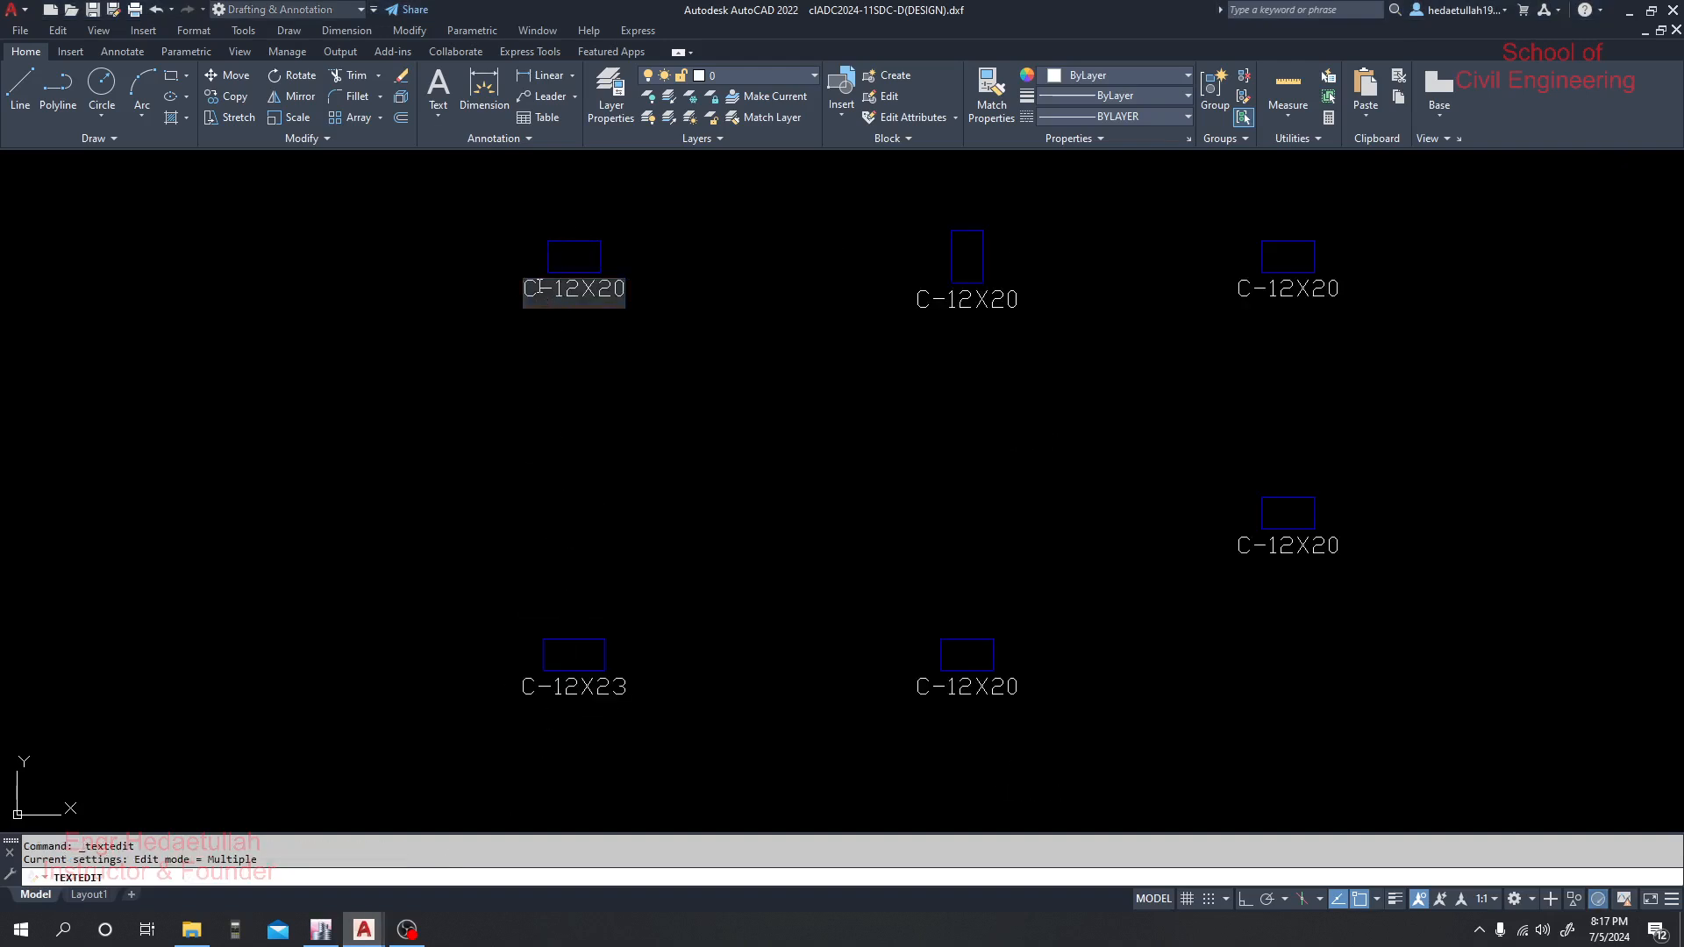
left_click(540, 290)
type("1")
left_click(651, 388)
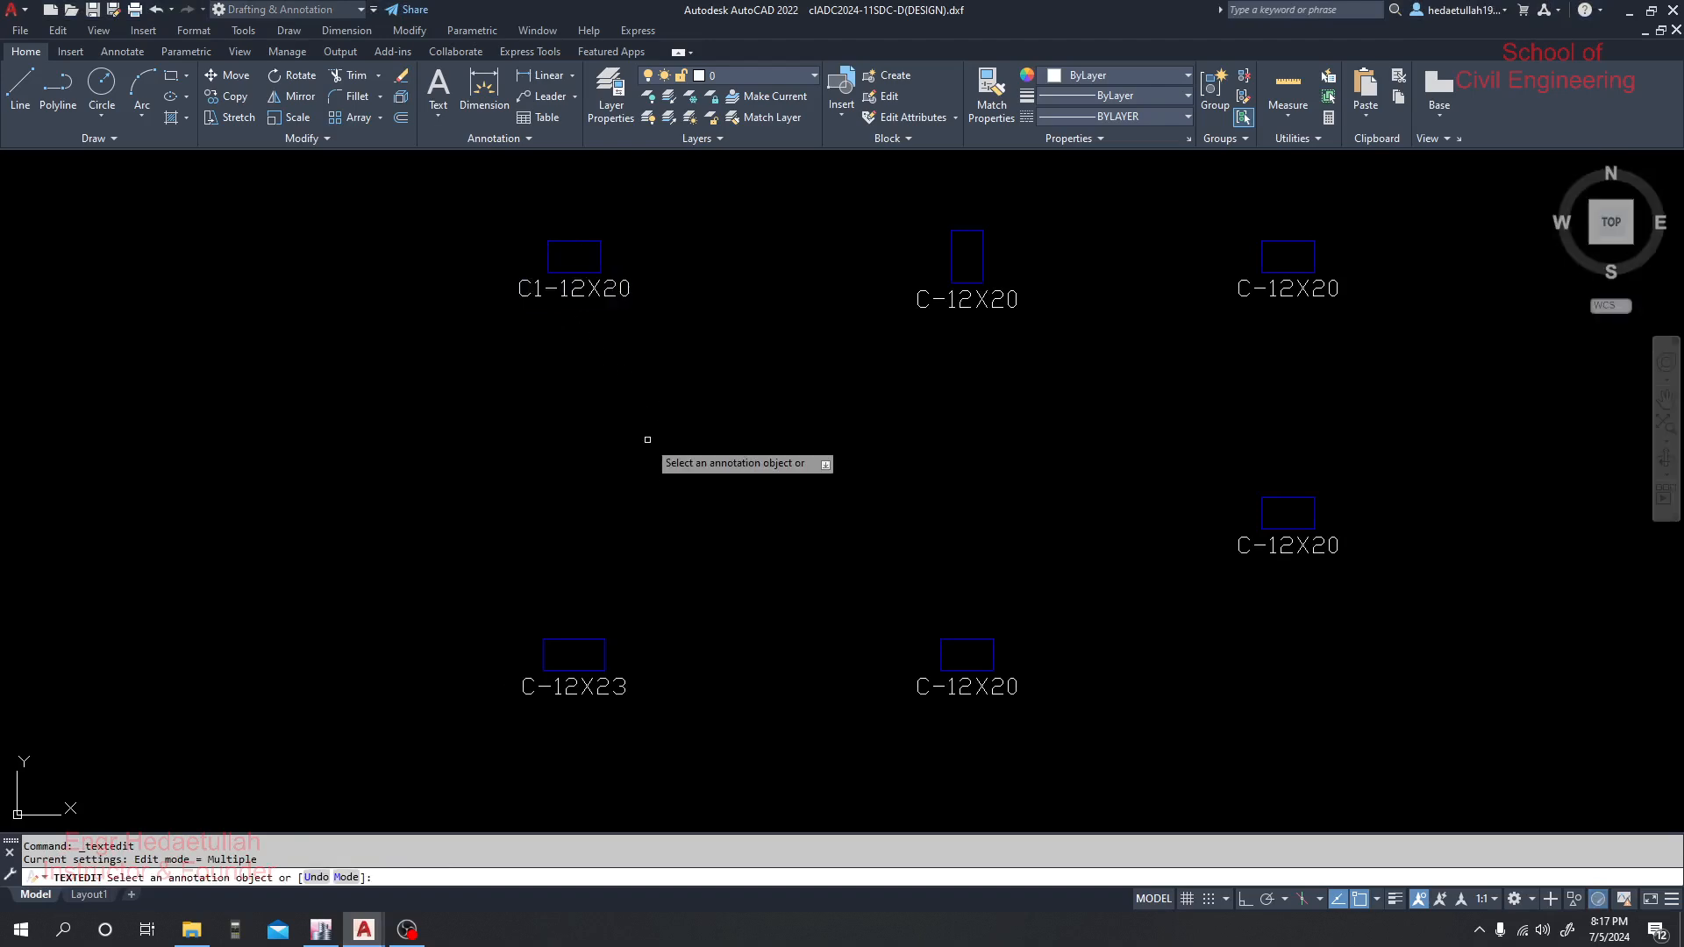
Rename the label of the column at the lower-left end of the layout to C1-12X20
scroll(649, 439, "down", 2)
mouse_move(661, 778)
left_mouse_down()
mouse_move(672, 477)
mouse_move(637, 525)
left_mouse_up()
scroll(622, 590, "up", 2)
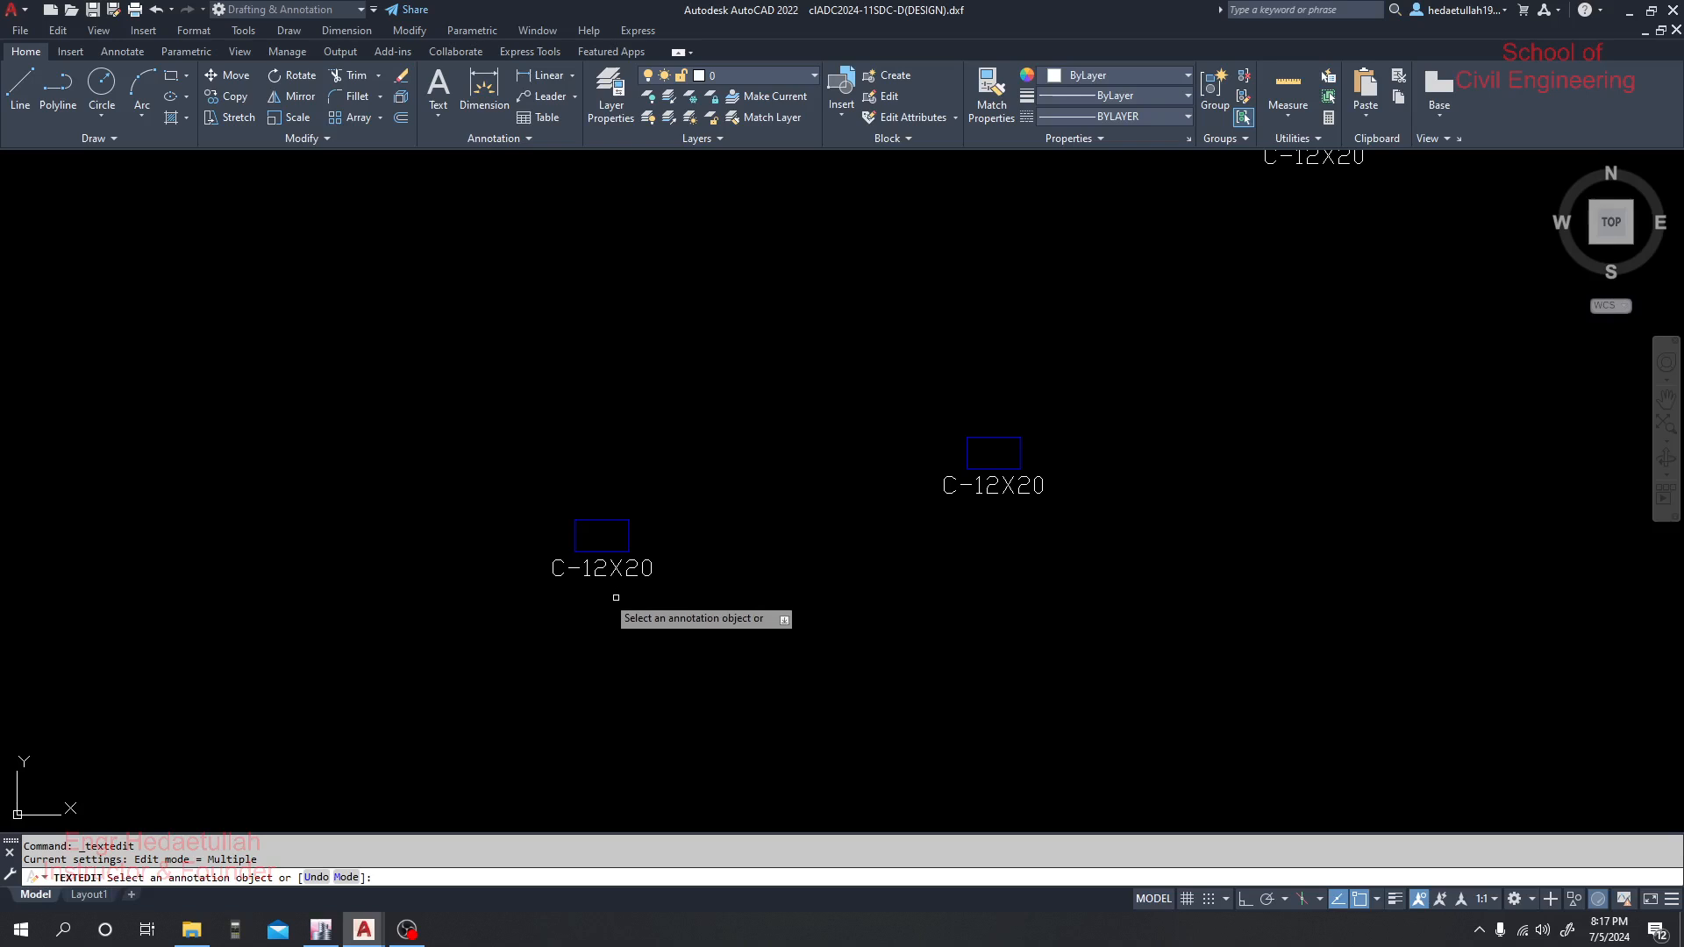
left_click(603, 570)
left_click(563, 569)
type("1")
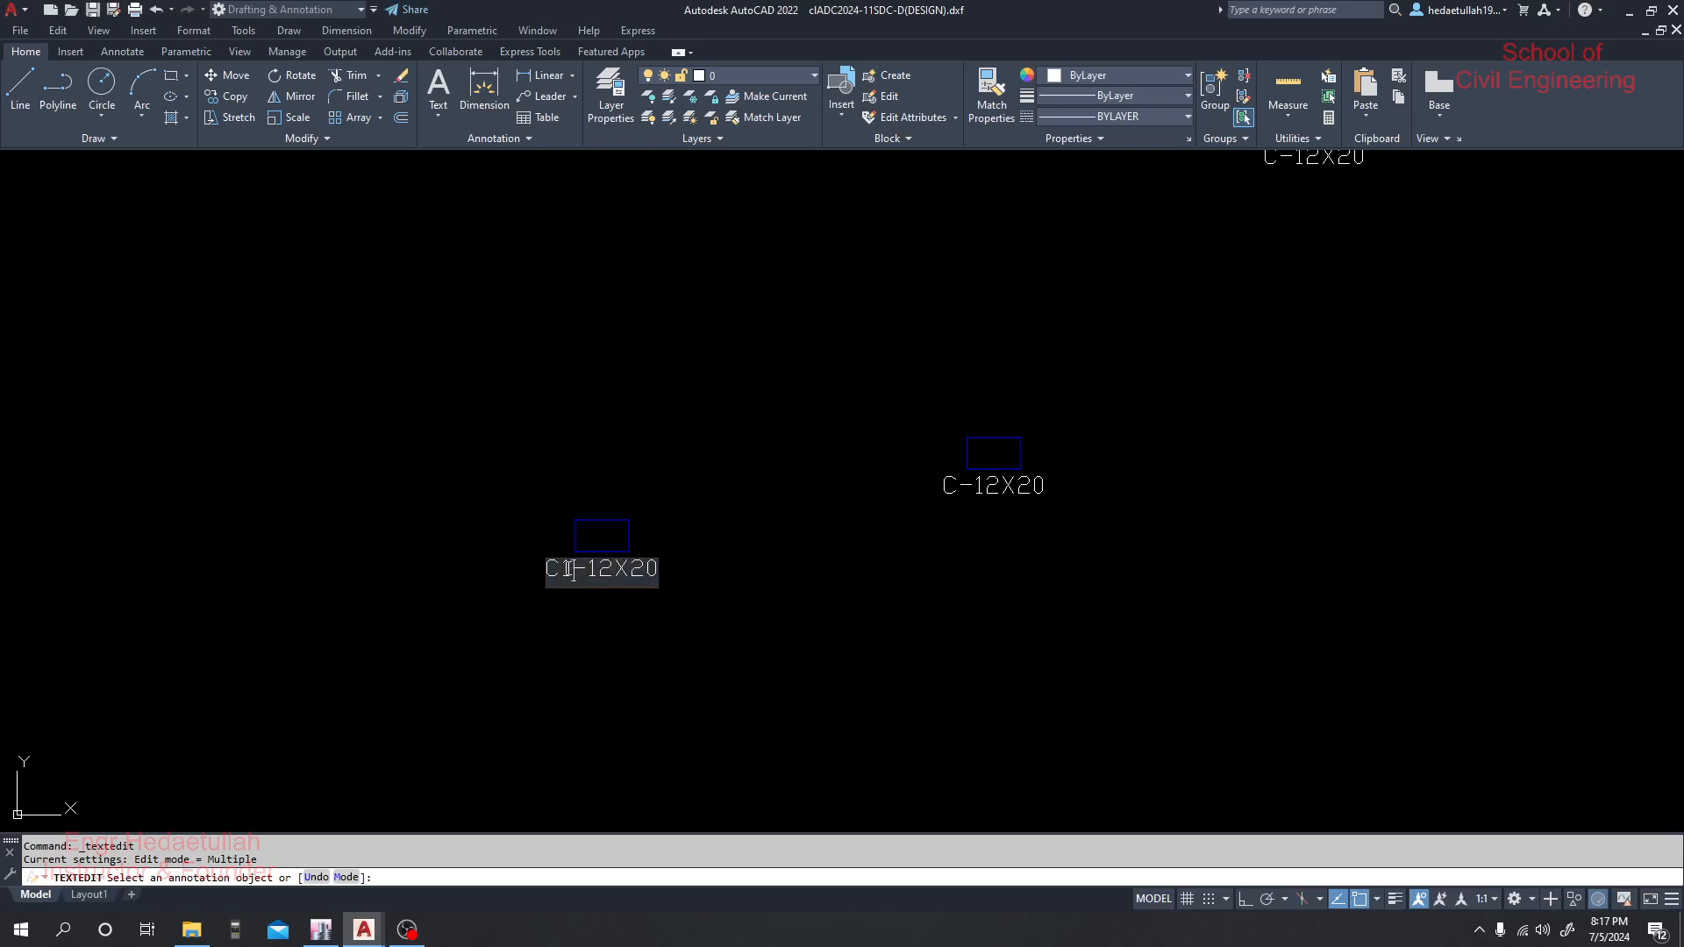
left_click(611, 436)
Edit the upper-left column's label to read C1-12X2-3.45, adding the first reinforcement value
scroll(693, 439, "down", 4)
left_click_drag(688, 534, 688, 613)
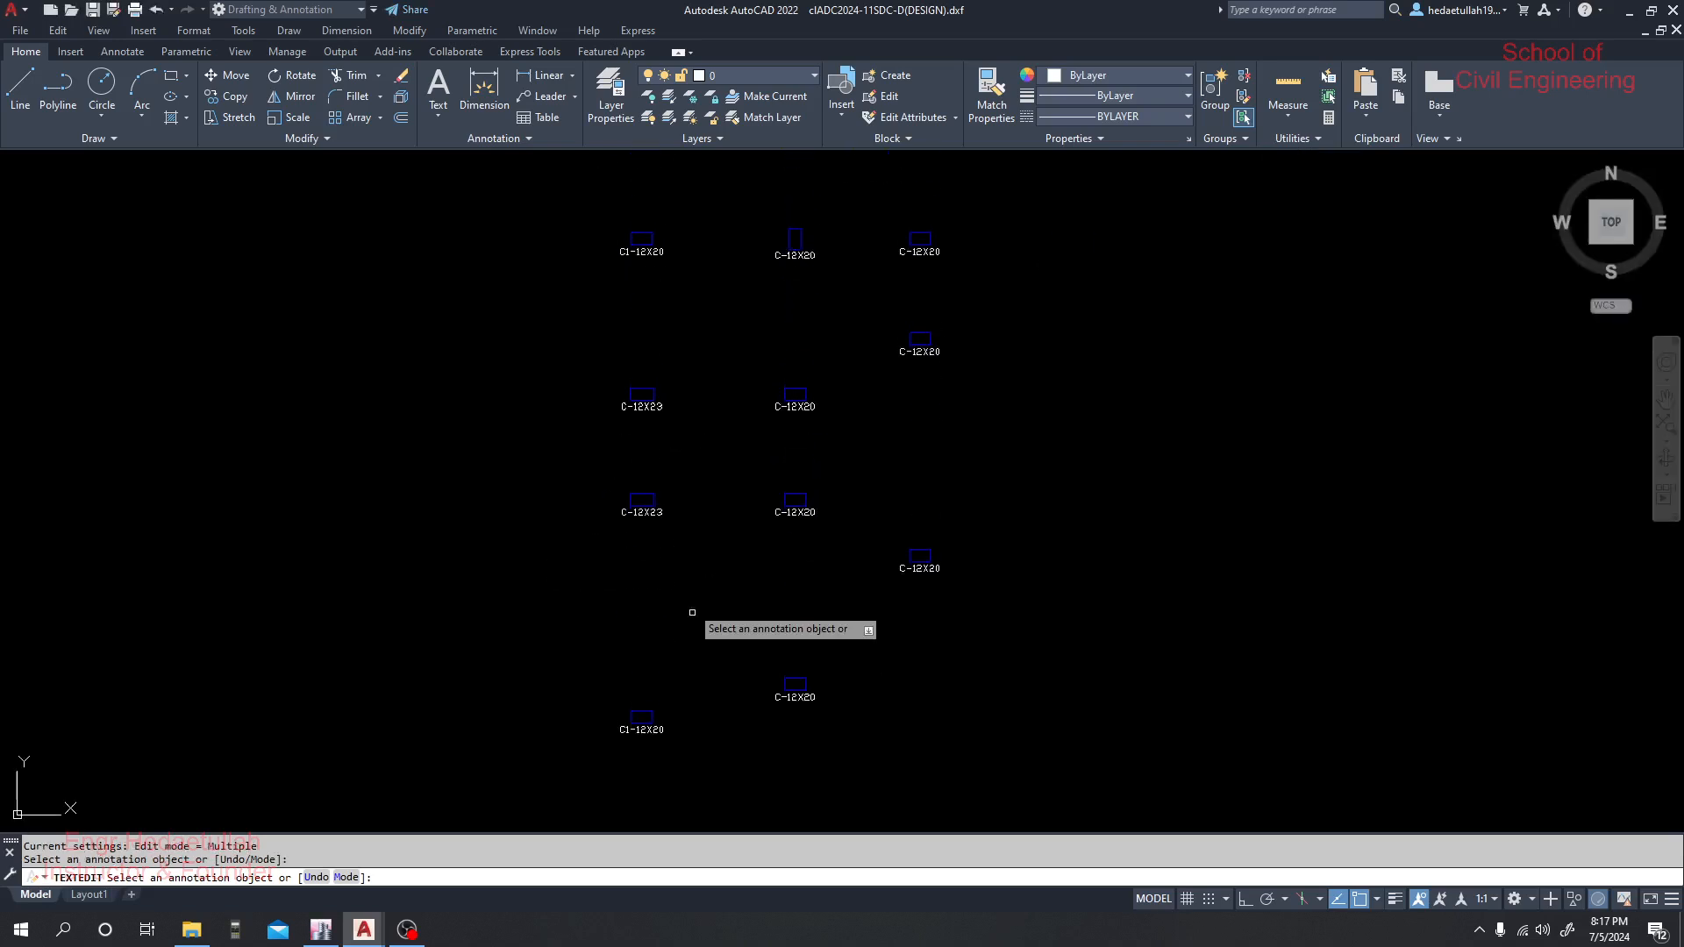
left_click_drag(628, 301, 603, 348)
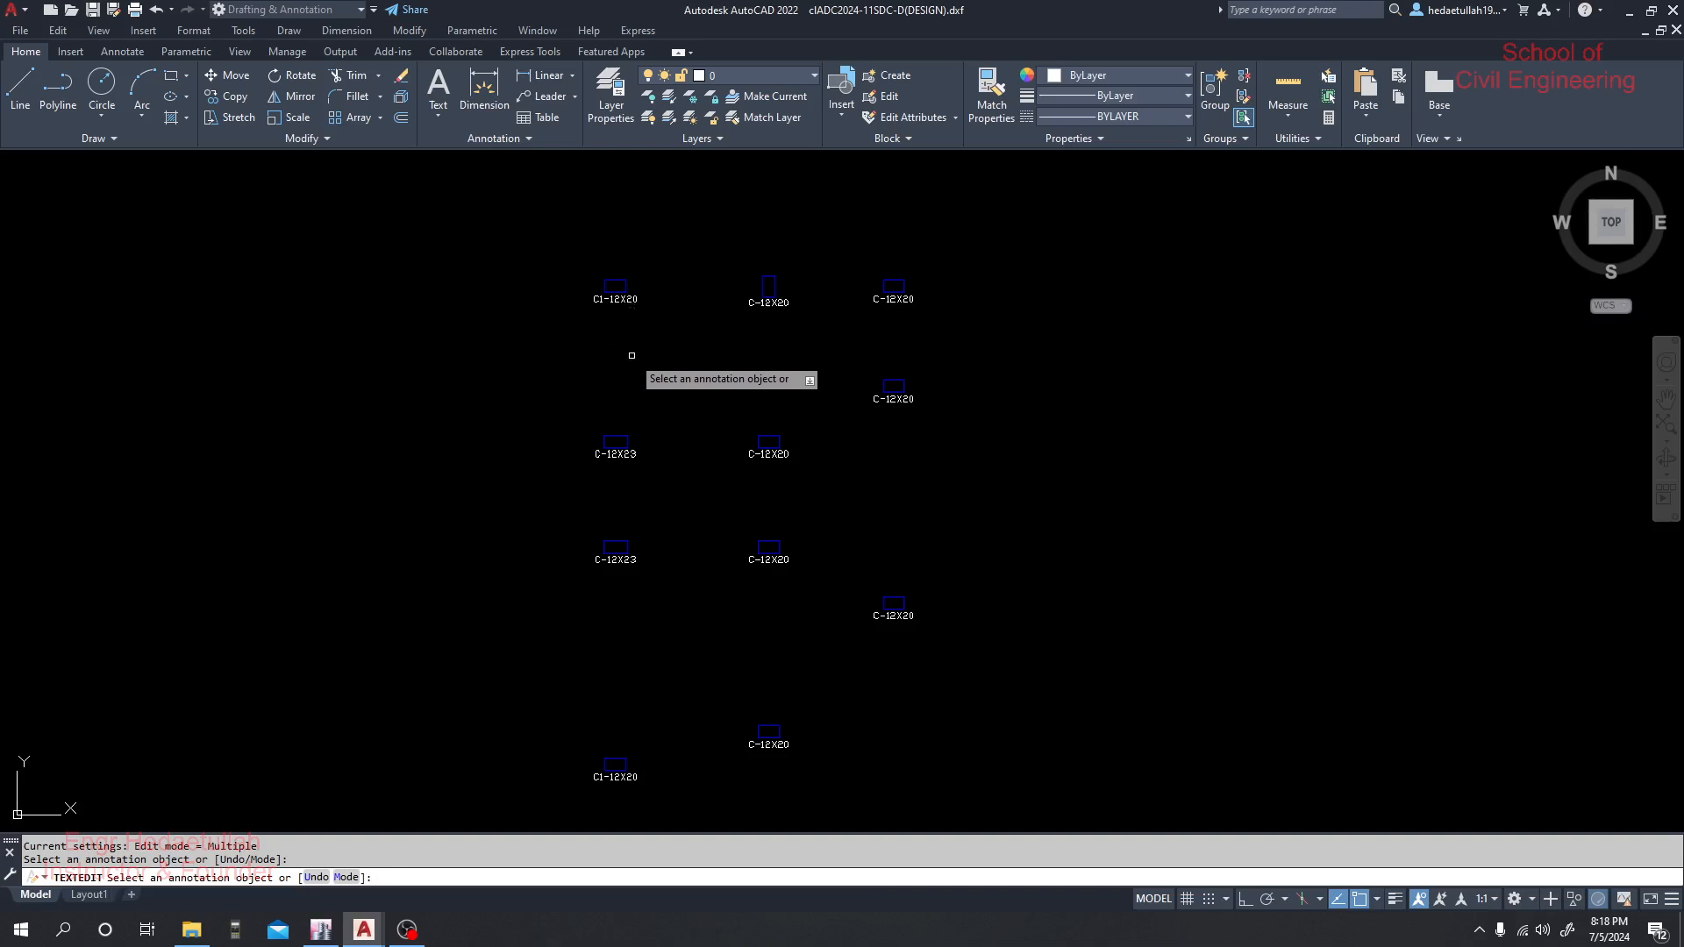
left_click(616, 298)
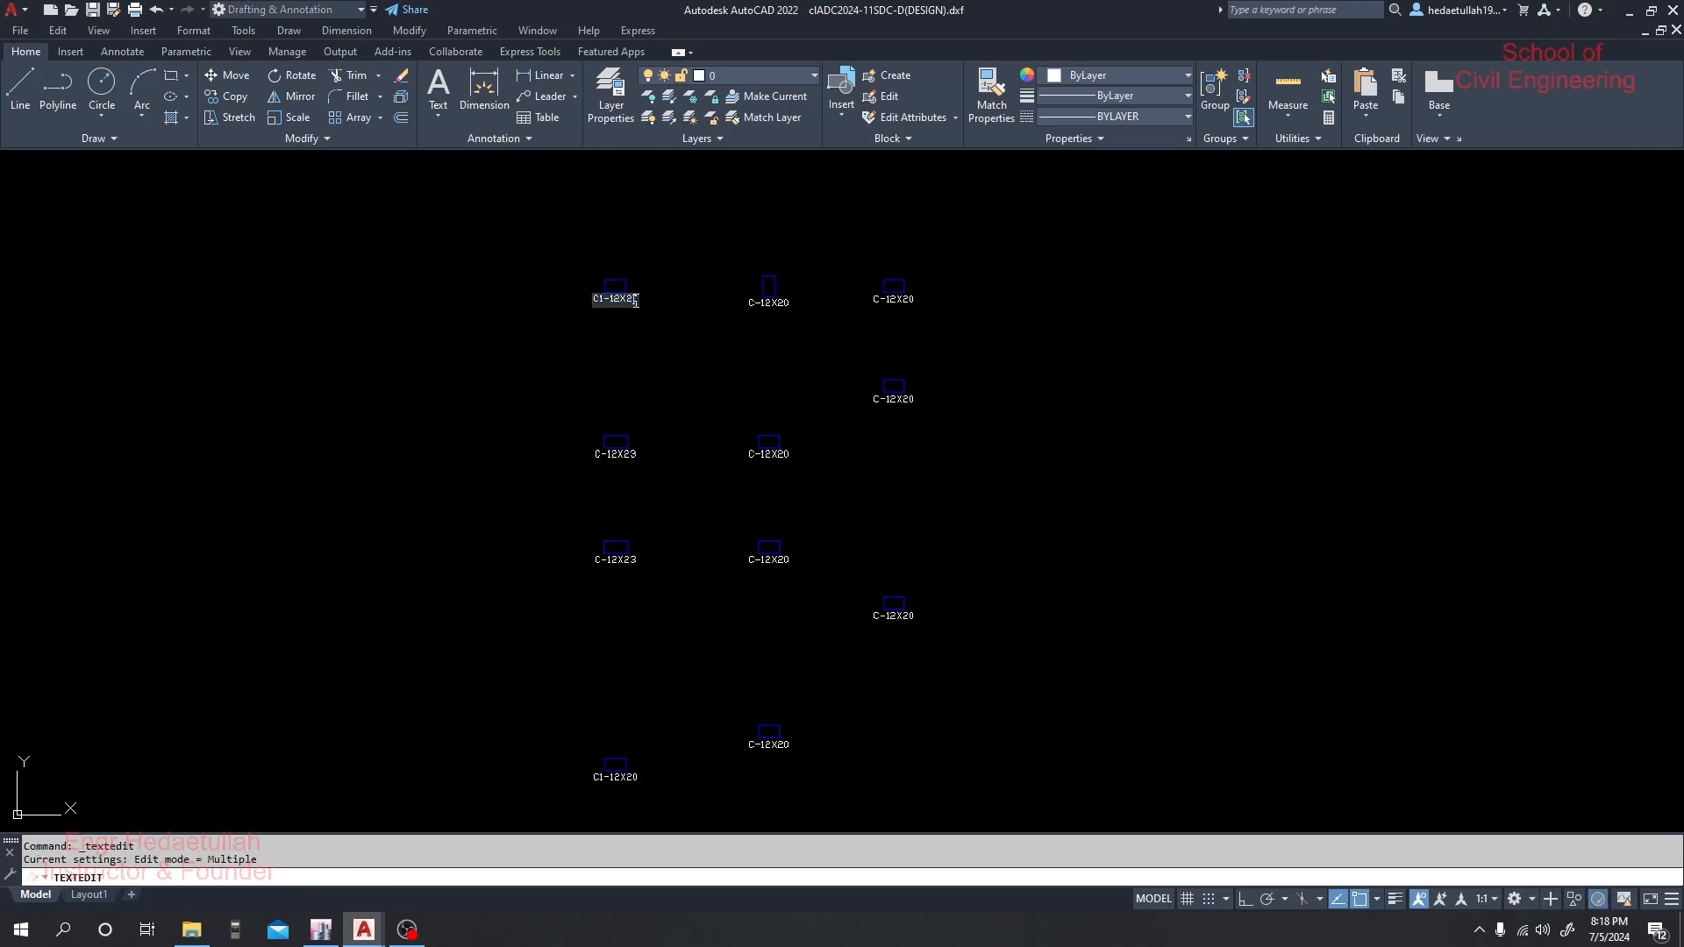
type("-")
key("BackSpace")
key("BackSpace")
type("3.45")
Check the column reinforcement in ETABS, return to the AutoCAD layout, append /2.4 to the upper-left column's label and end text editing
left_click(321, 930)
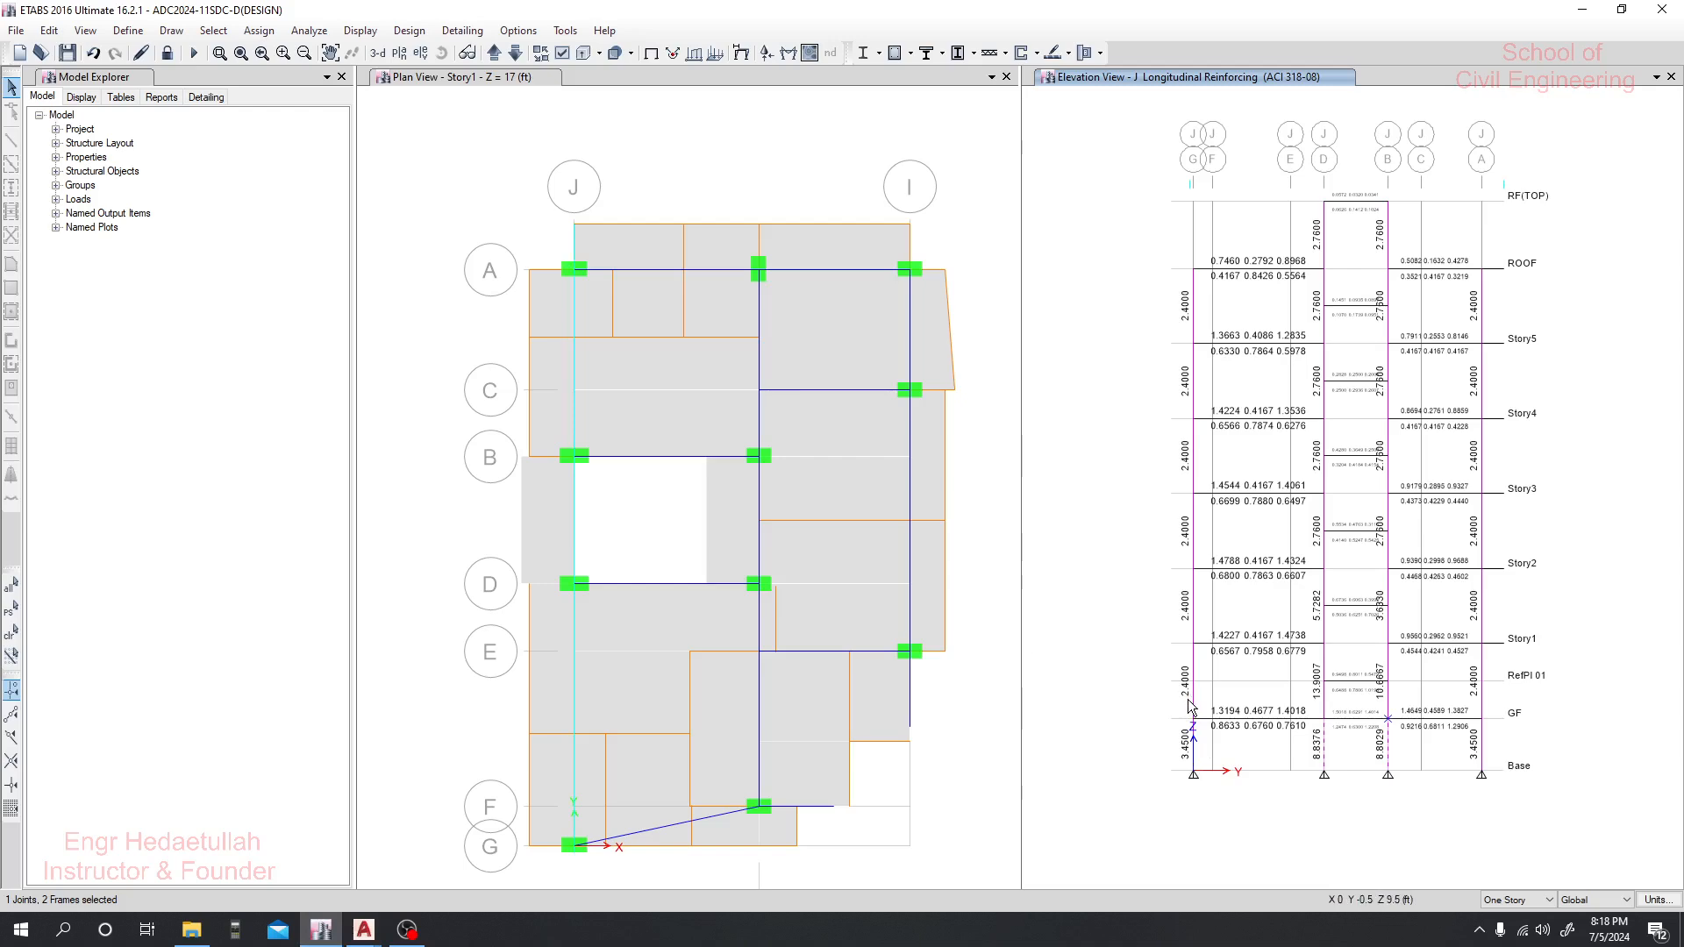
left_click(355, 932)
left_click(457, 847)
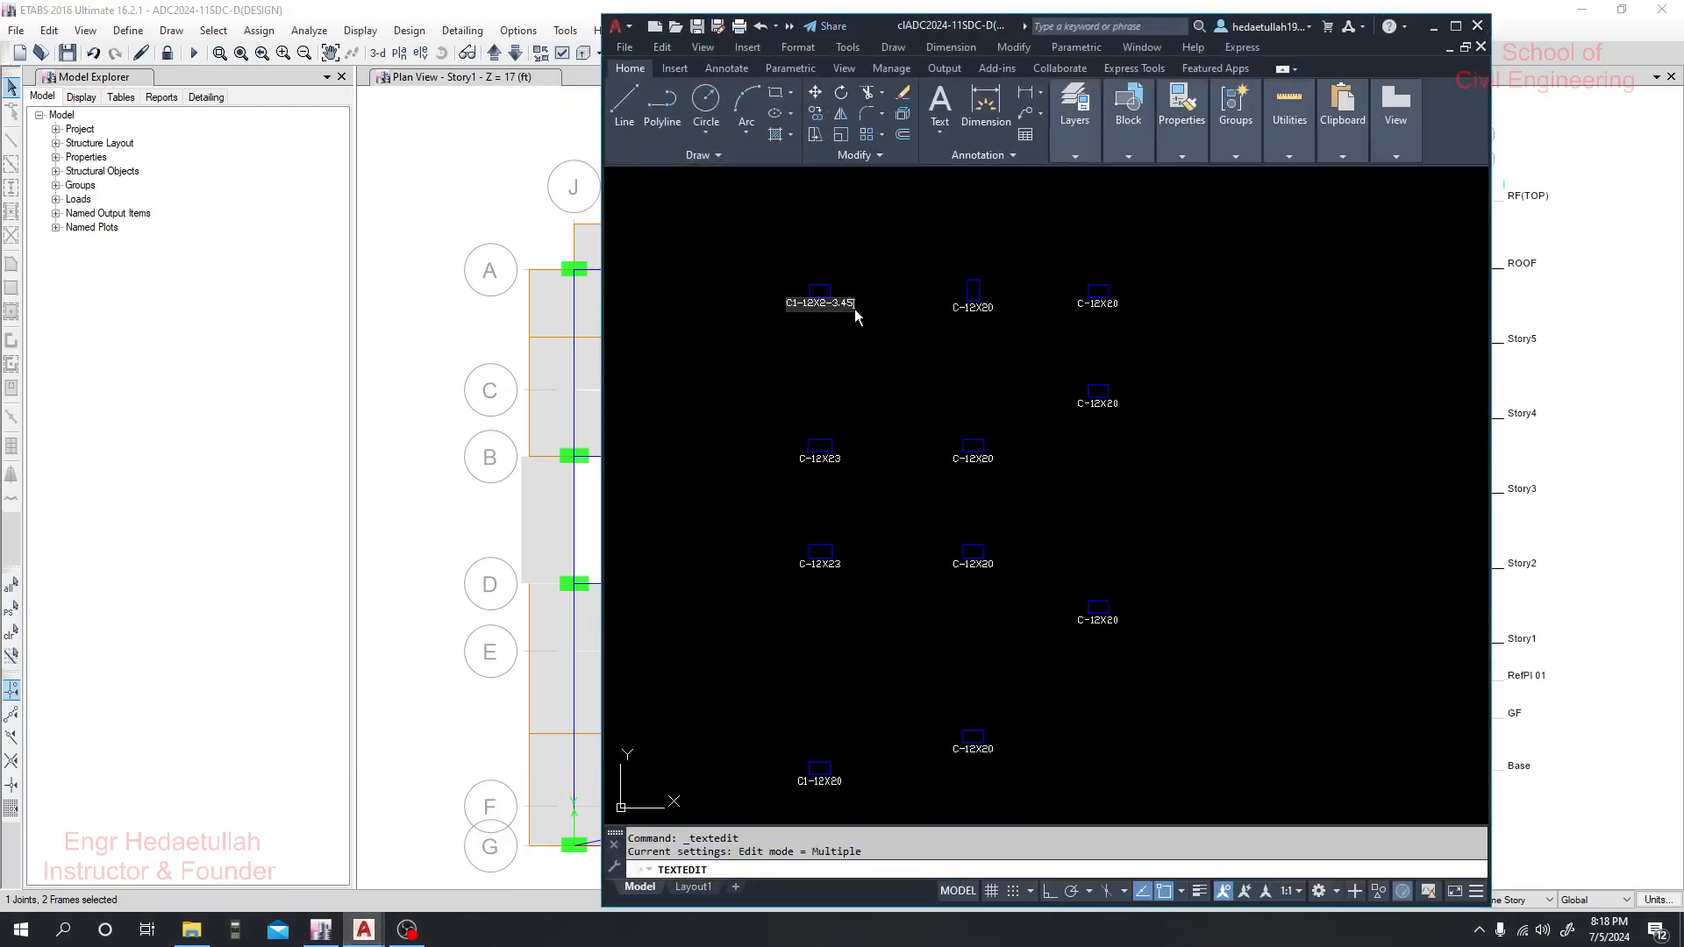
type("/2.4")
left_click(833, 780)
left_click(819, 786)
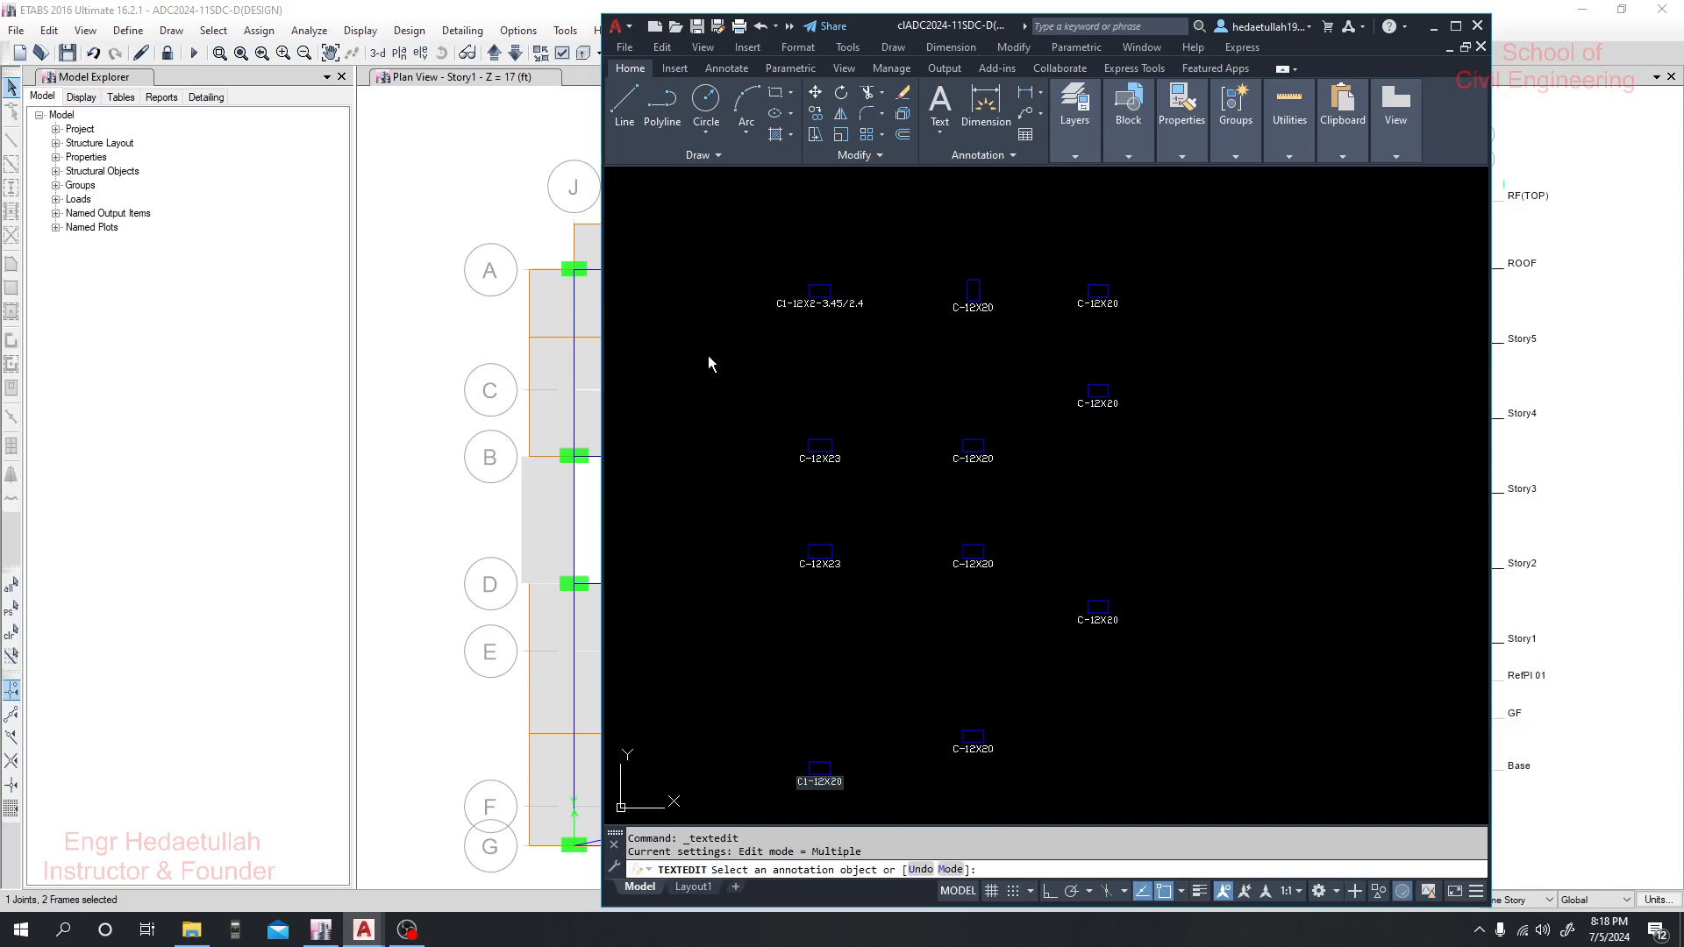
key("Escape")
key("Escape")
key("Escape")
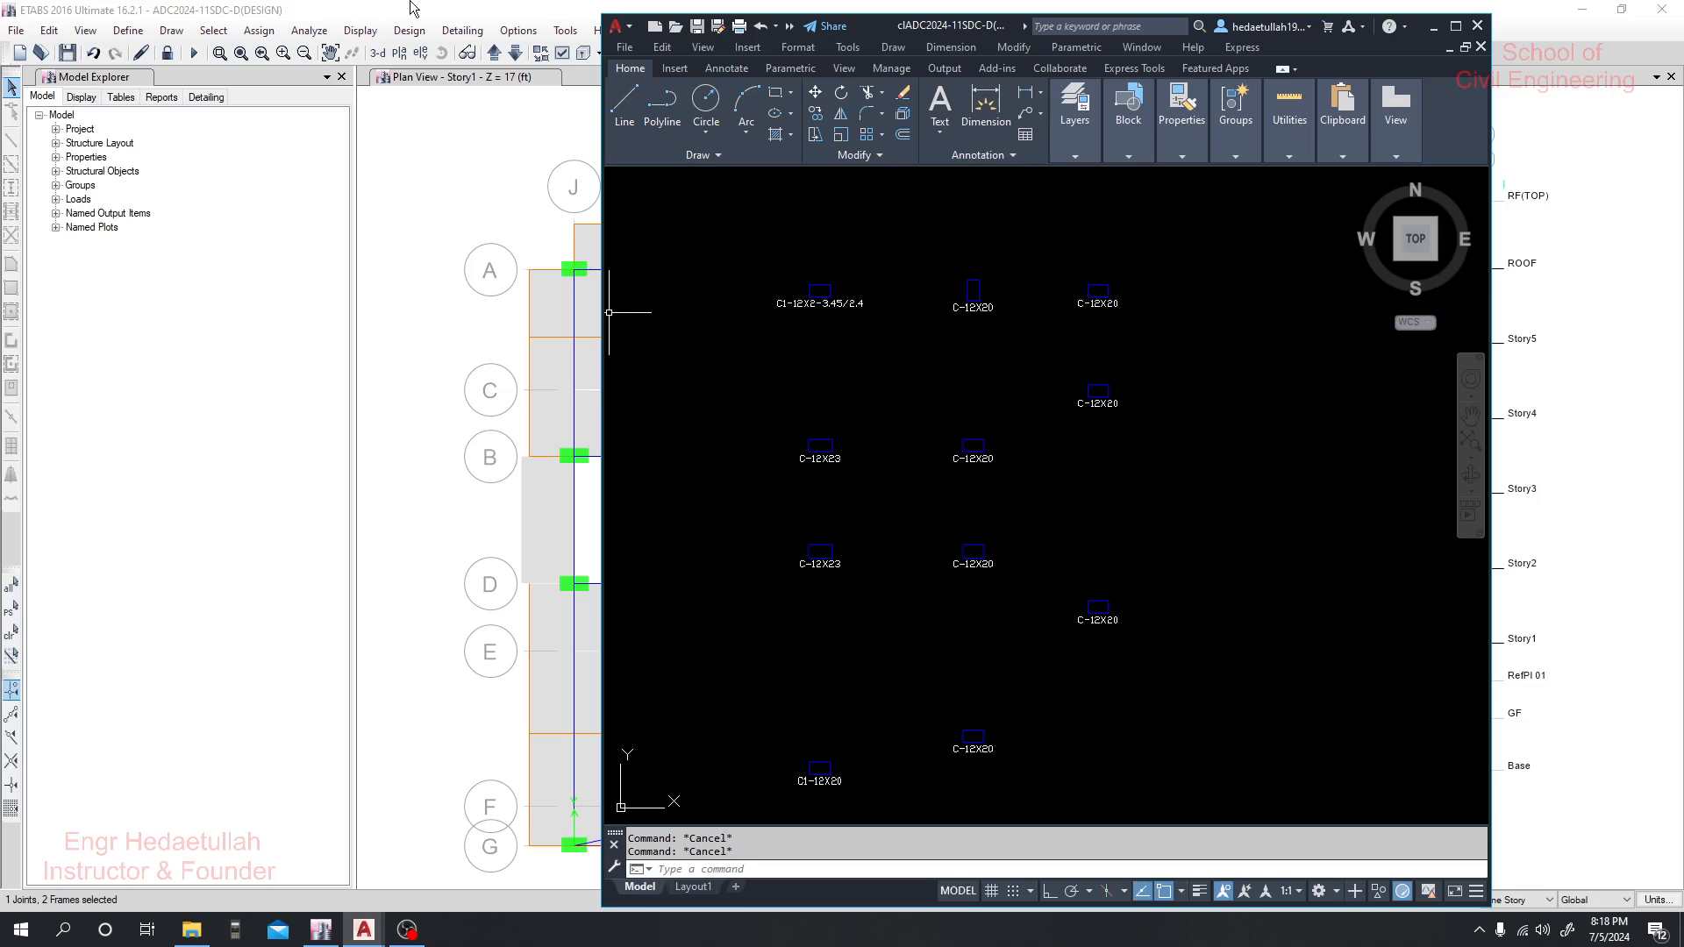
Switch to ETABS and apply the grid line H elevation to both the plan window and the longitudinal reinforcing window
left_click(451, 11)
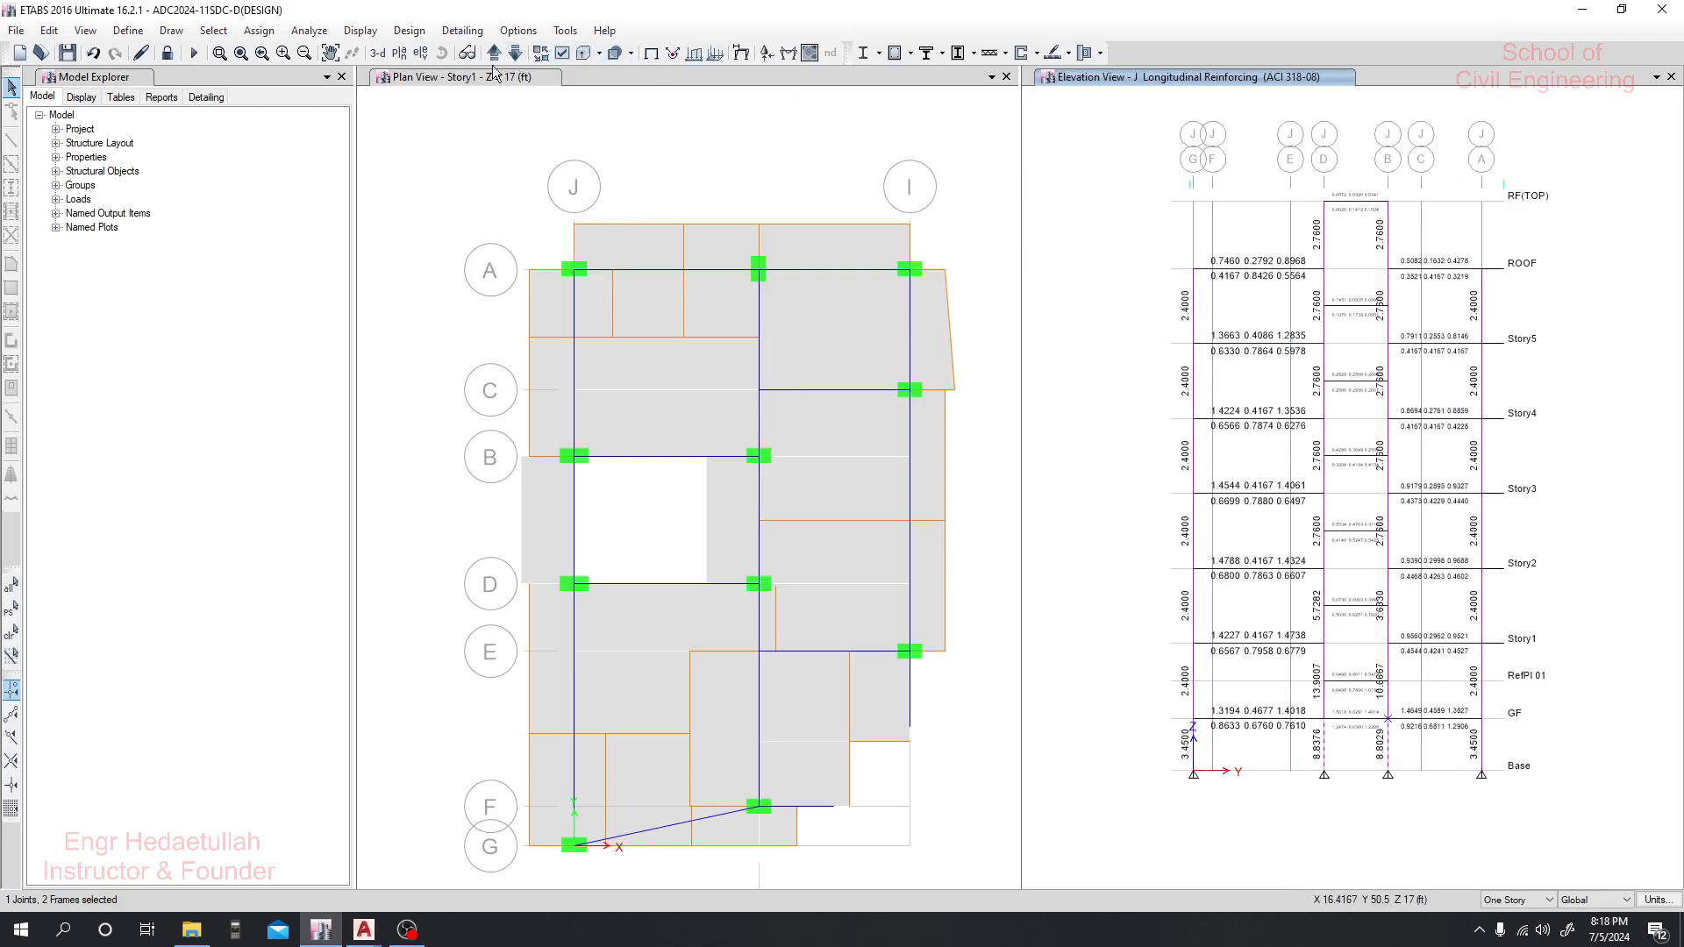
left_click(399, 52)
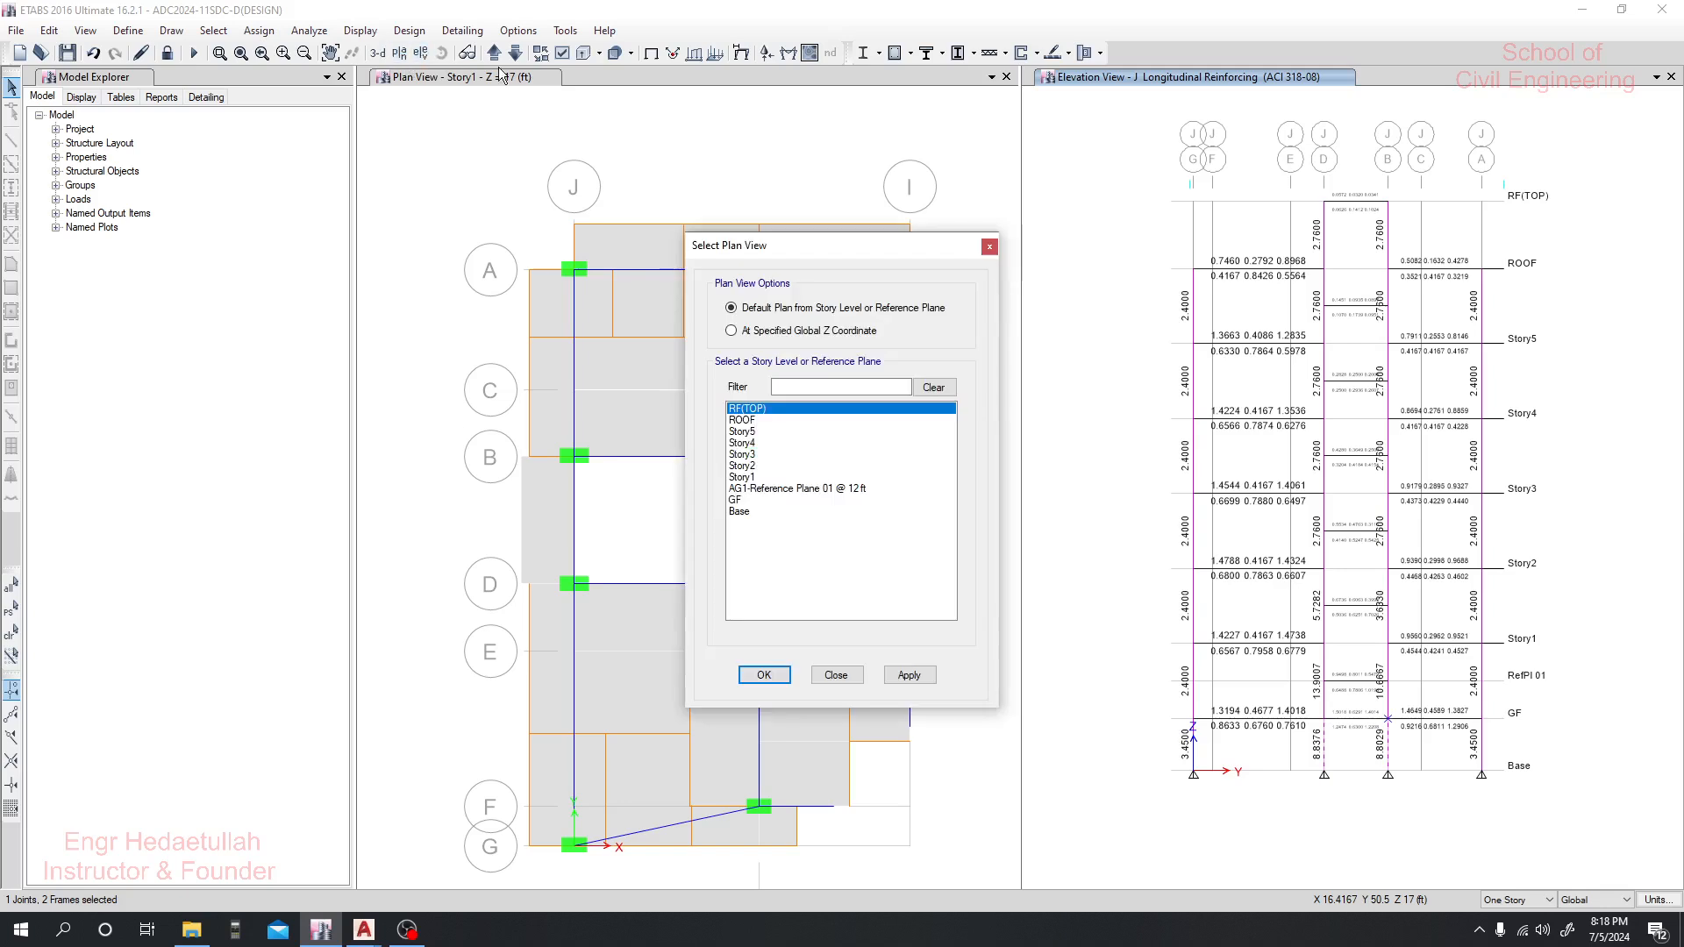
left_click(986, 246)
left_click(422, 55)
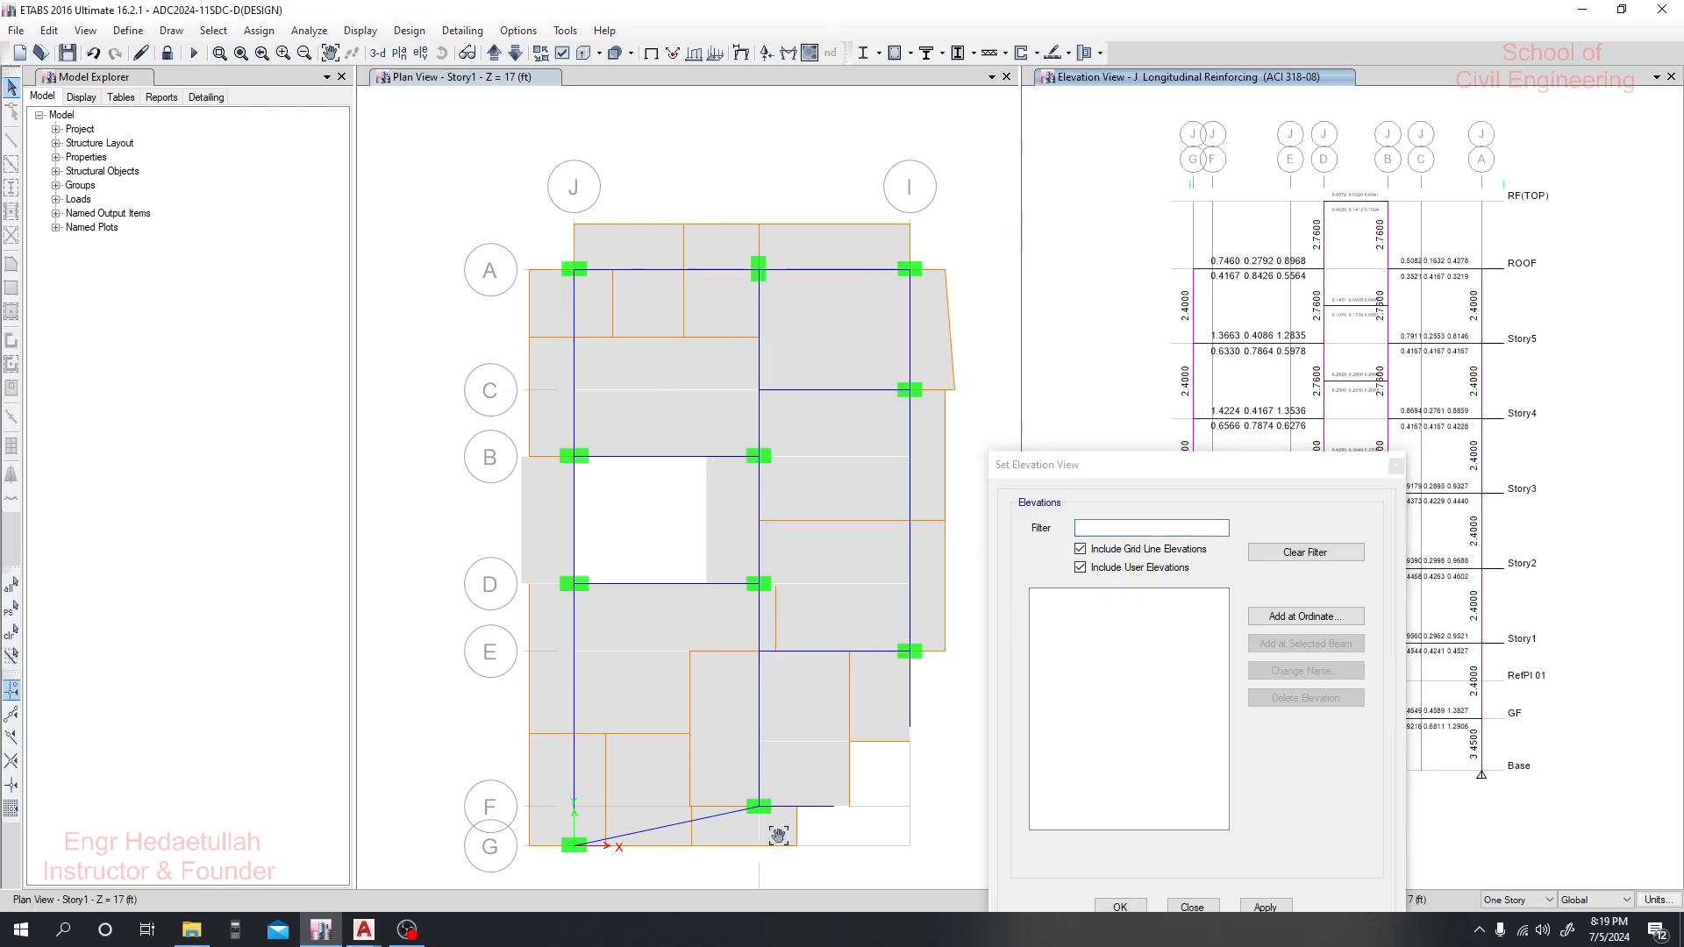
scroll(764, 852, "down", 2)
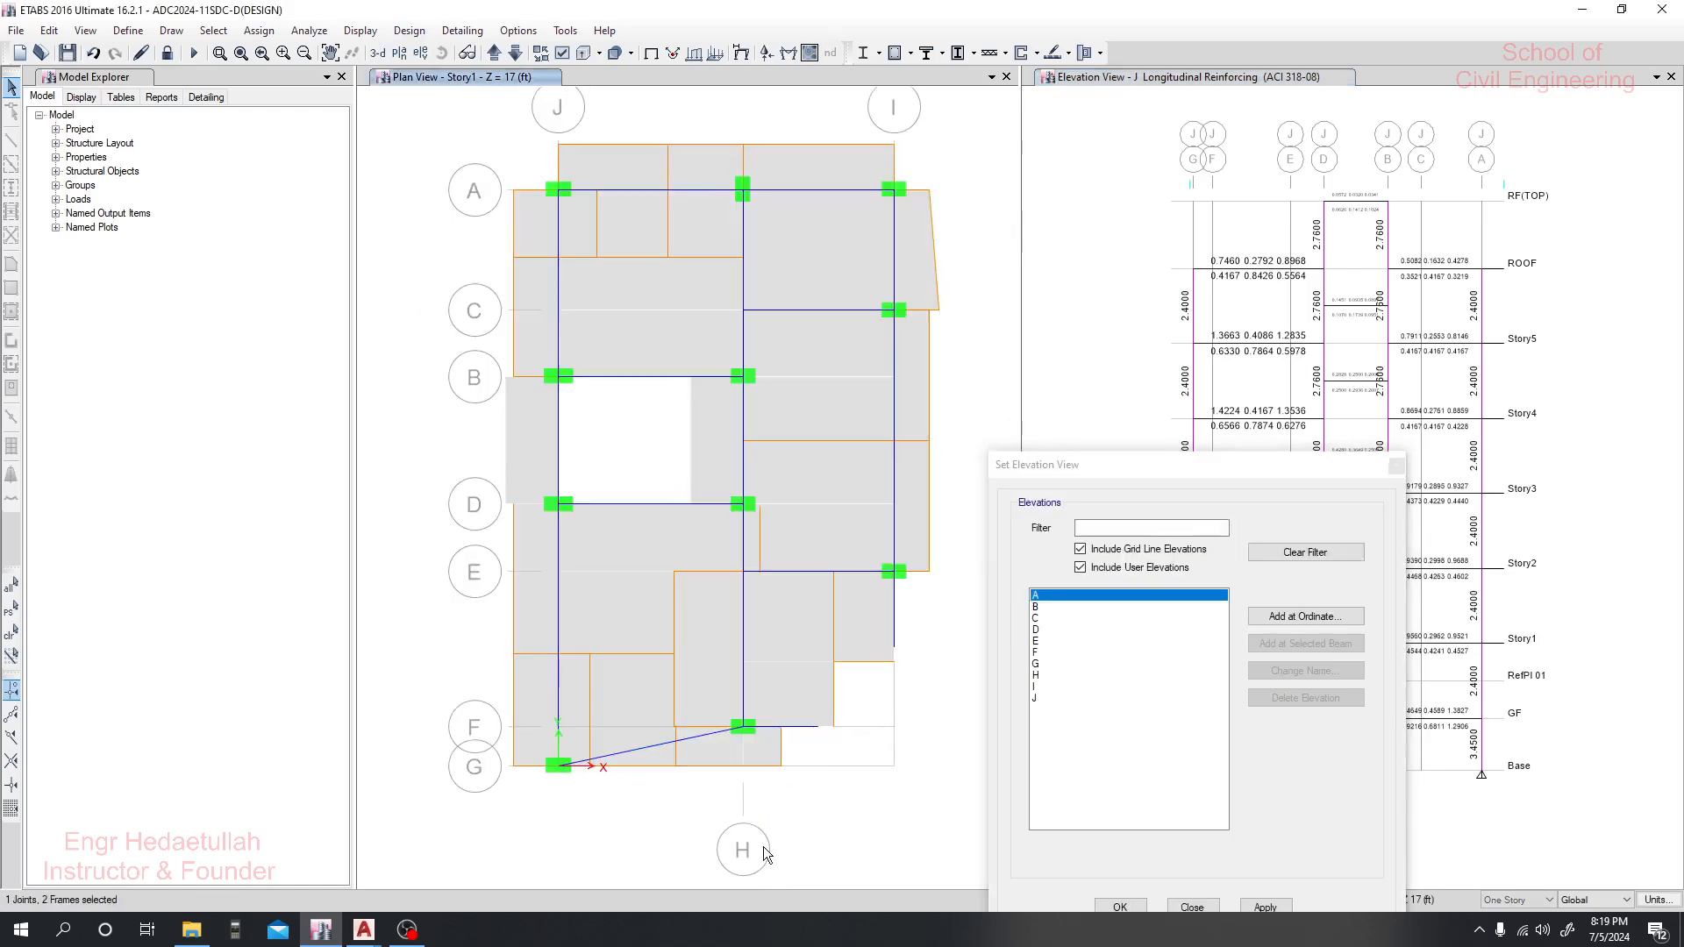
left_click(1038, 674)
left_click(1275, 909)
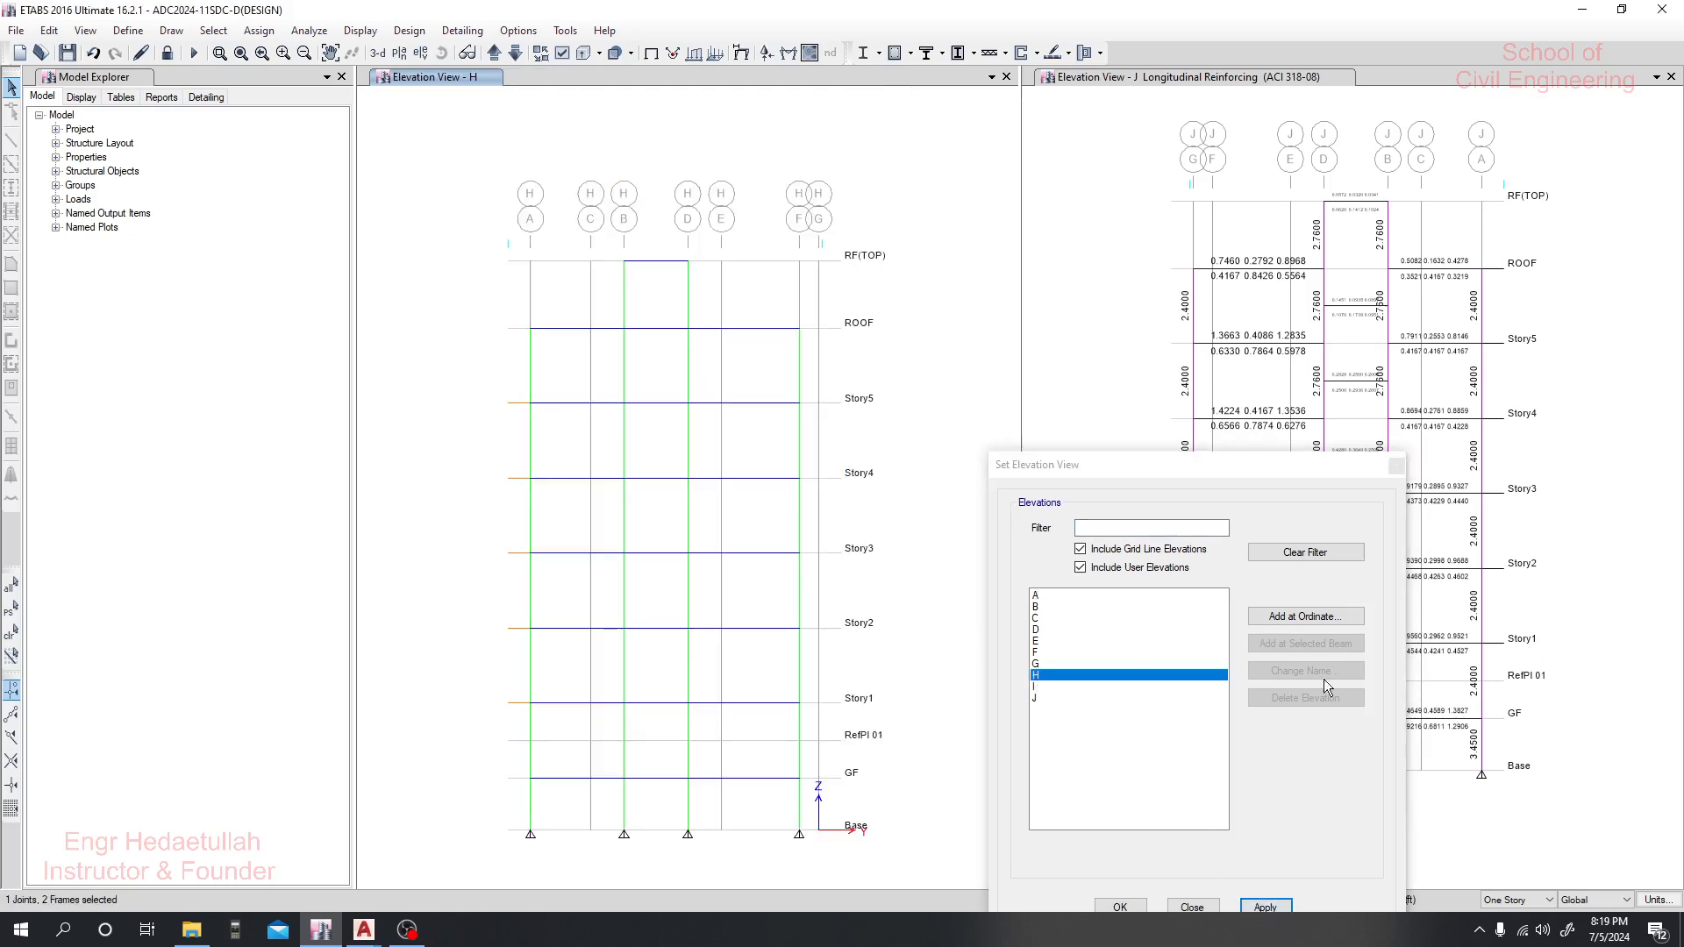
left_click(1270, 907)
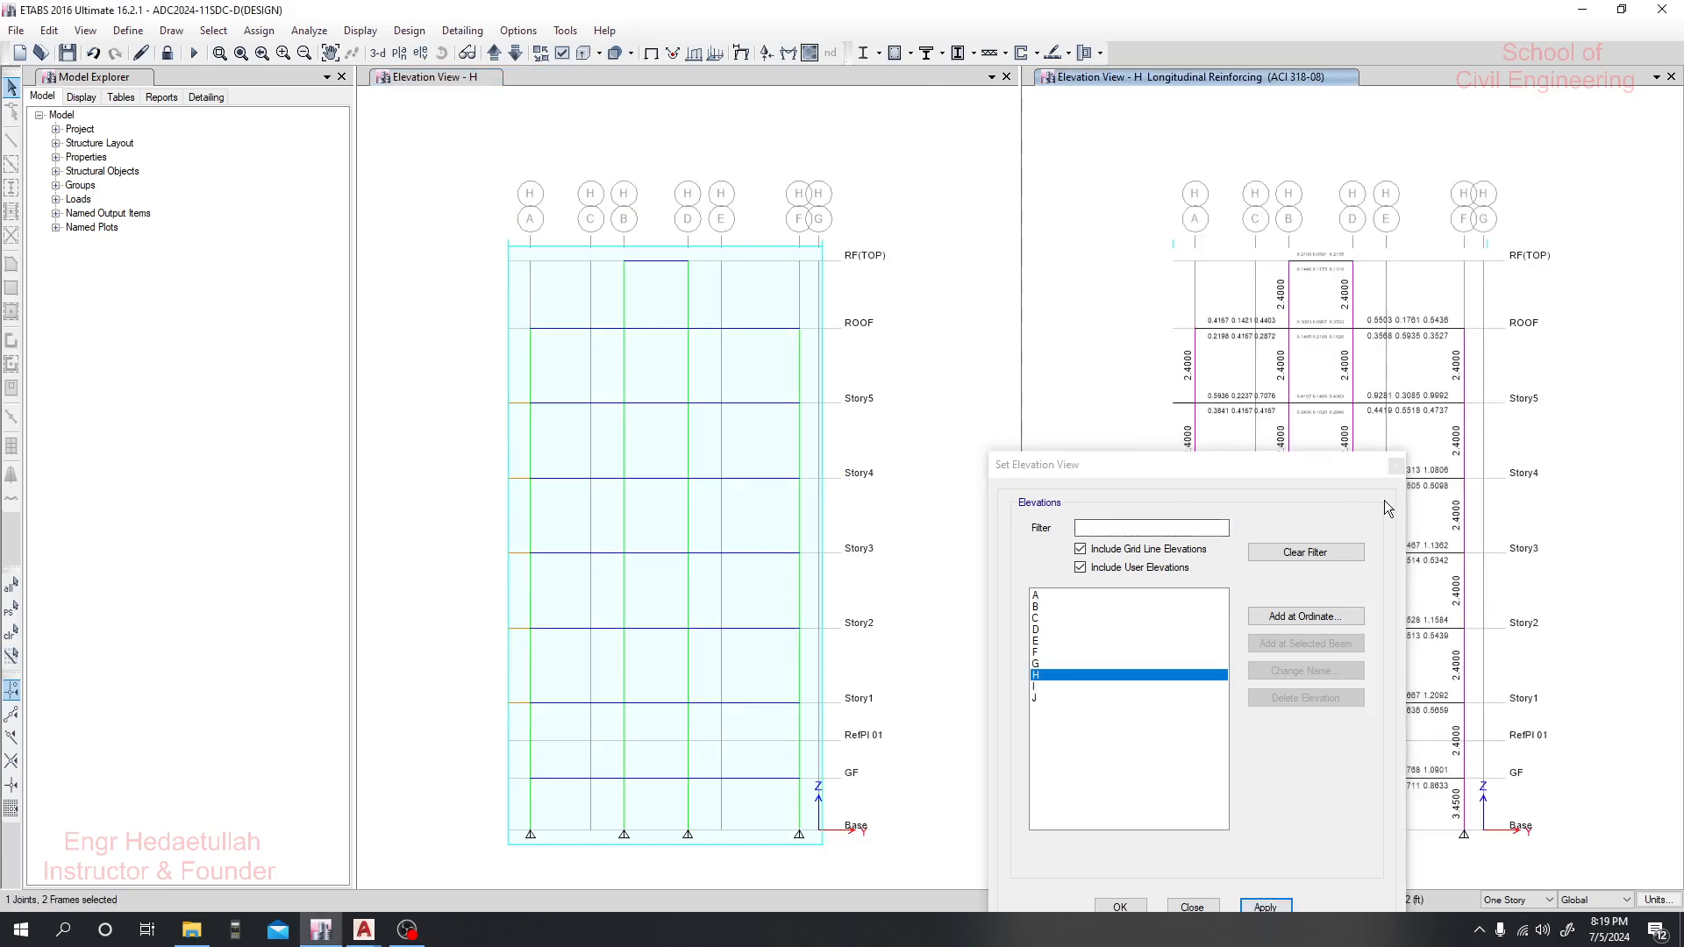
Set the first view window back to the Story1 plan and close the elevation settings
left_click(529, 146)
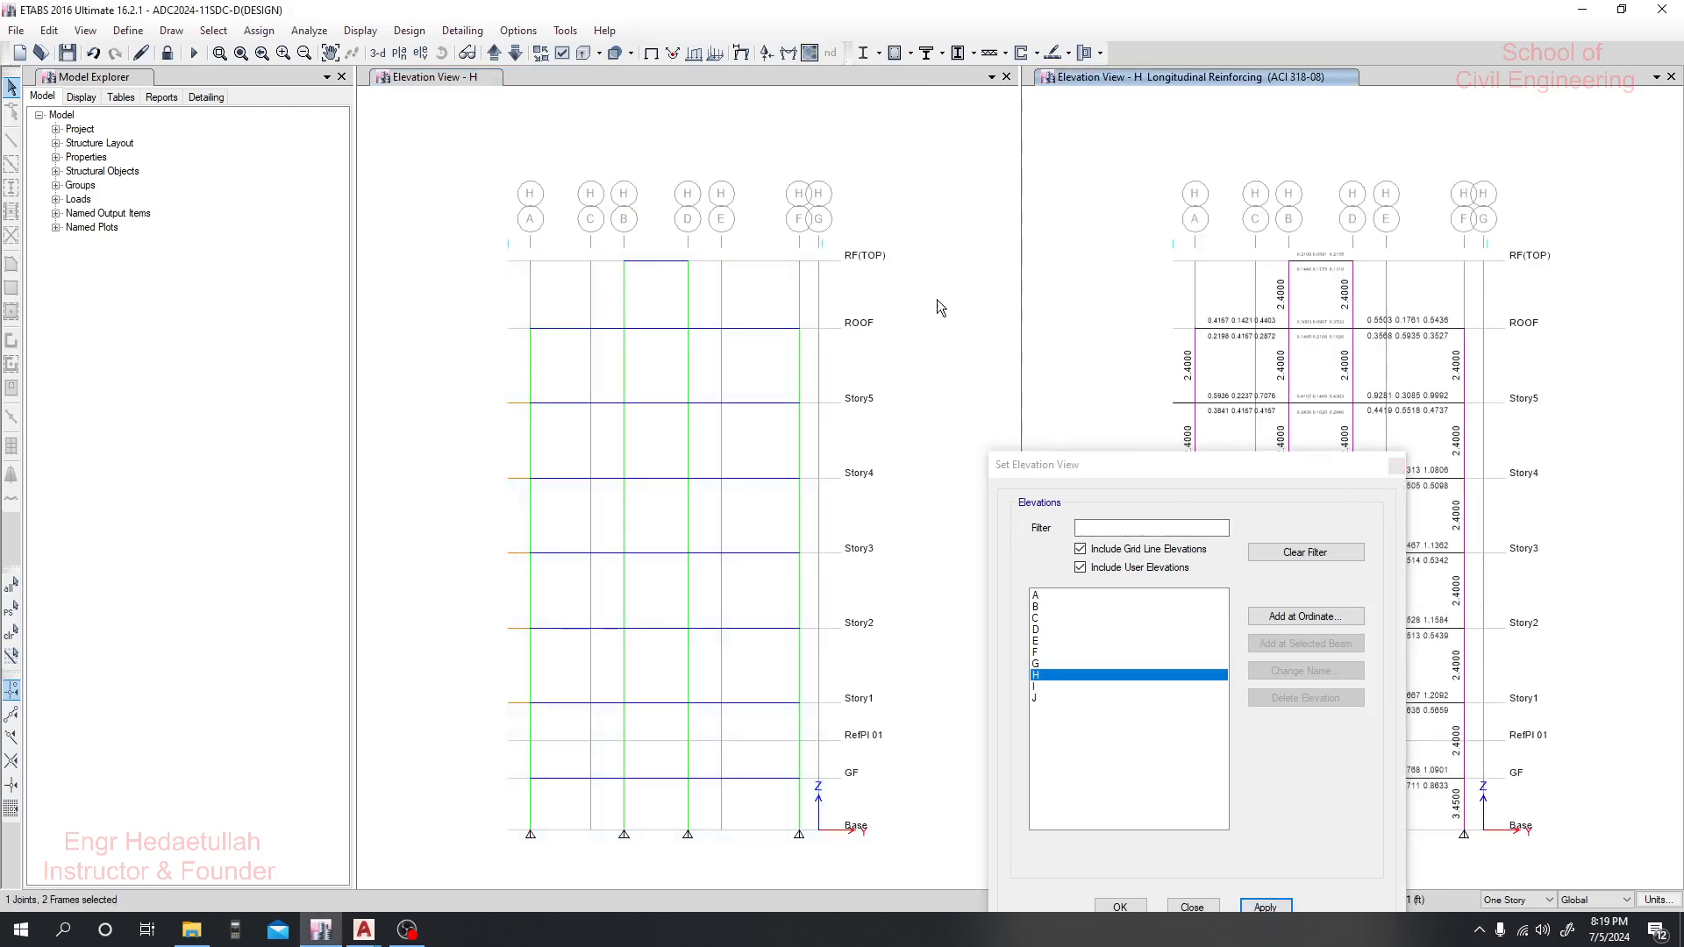
left_click(399, 53)
left_click(773, 477)
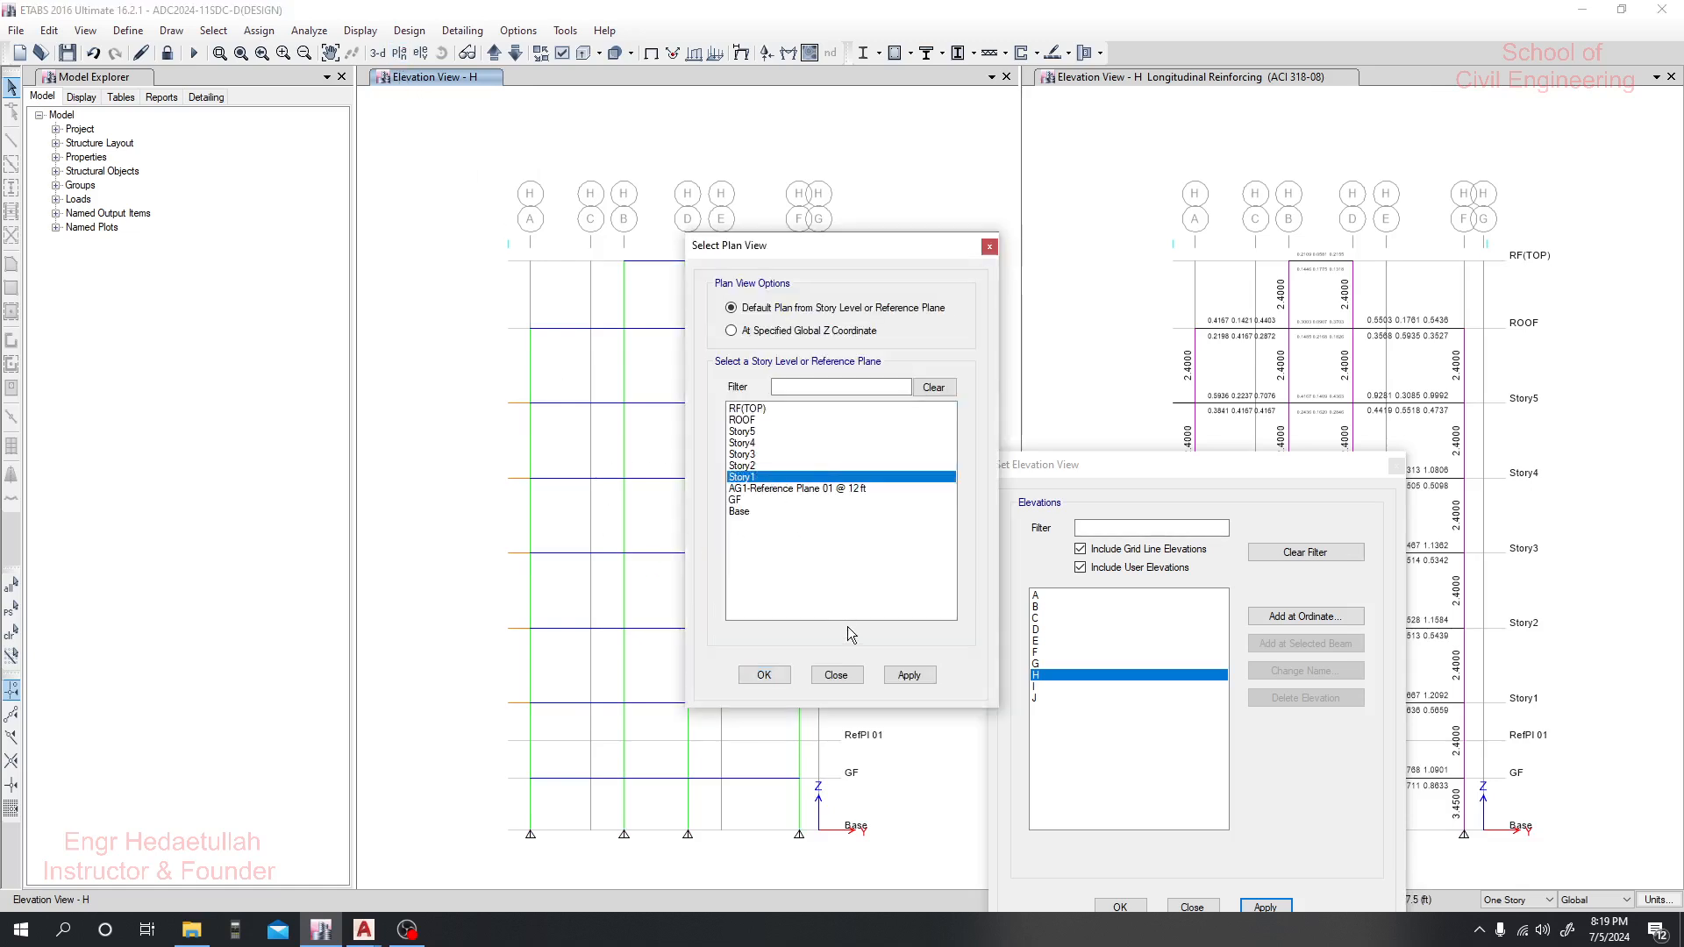
left_click(909, 675)
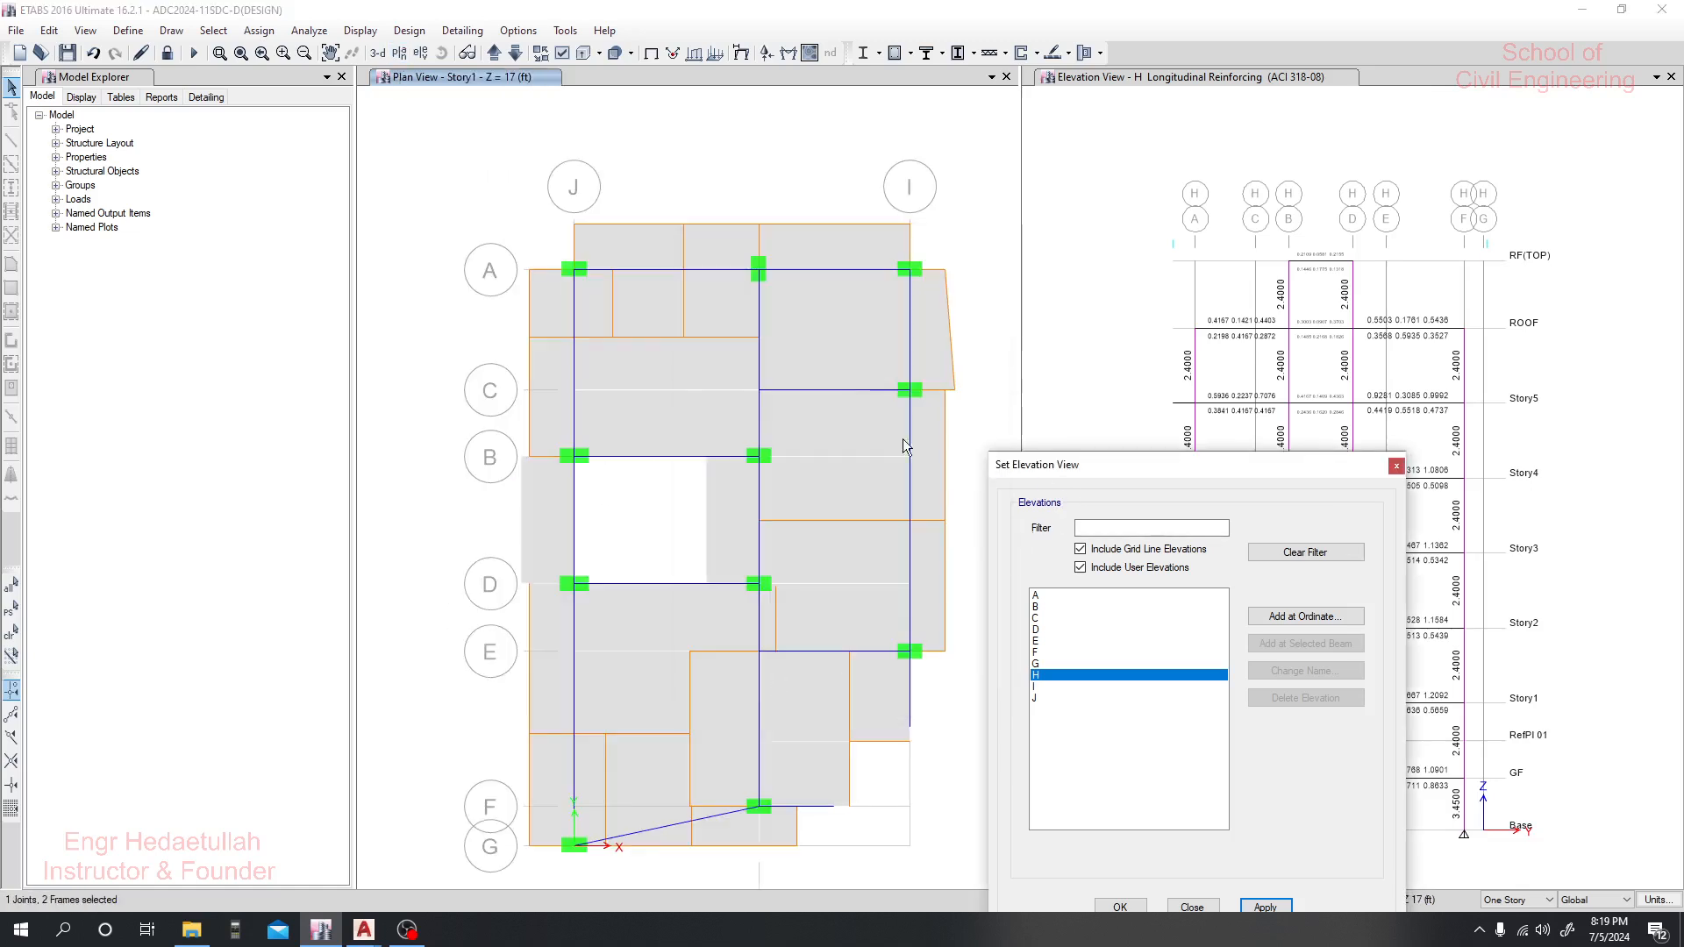
left_click_drag(1120, 475, 284, 398)
left_click(558, 389)
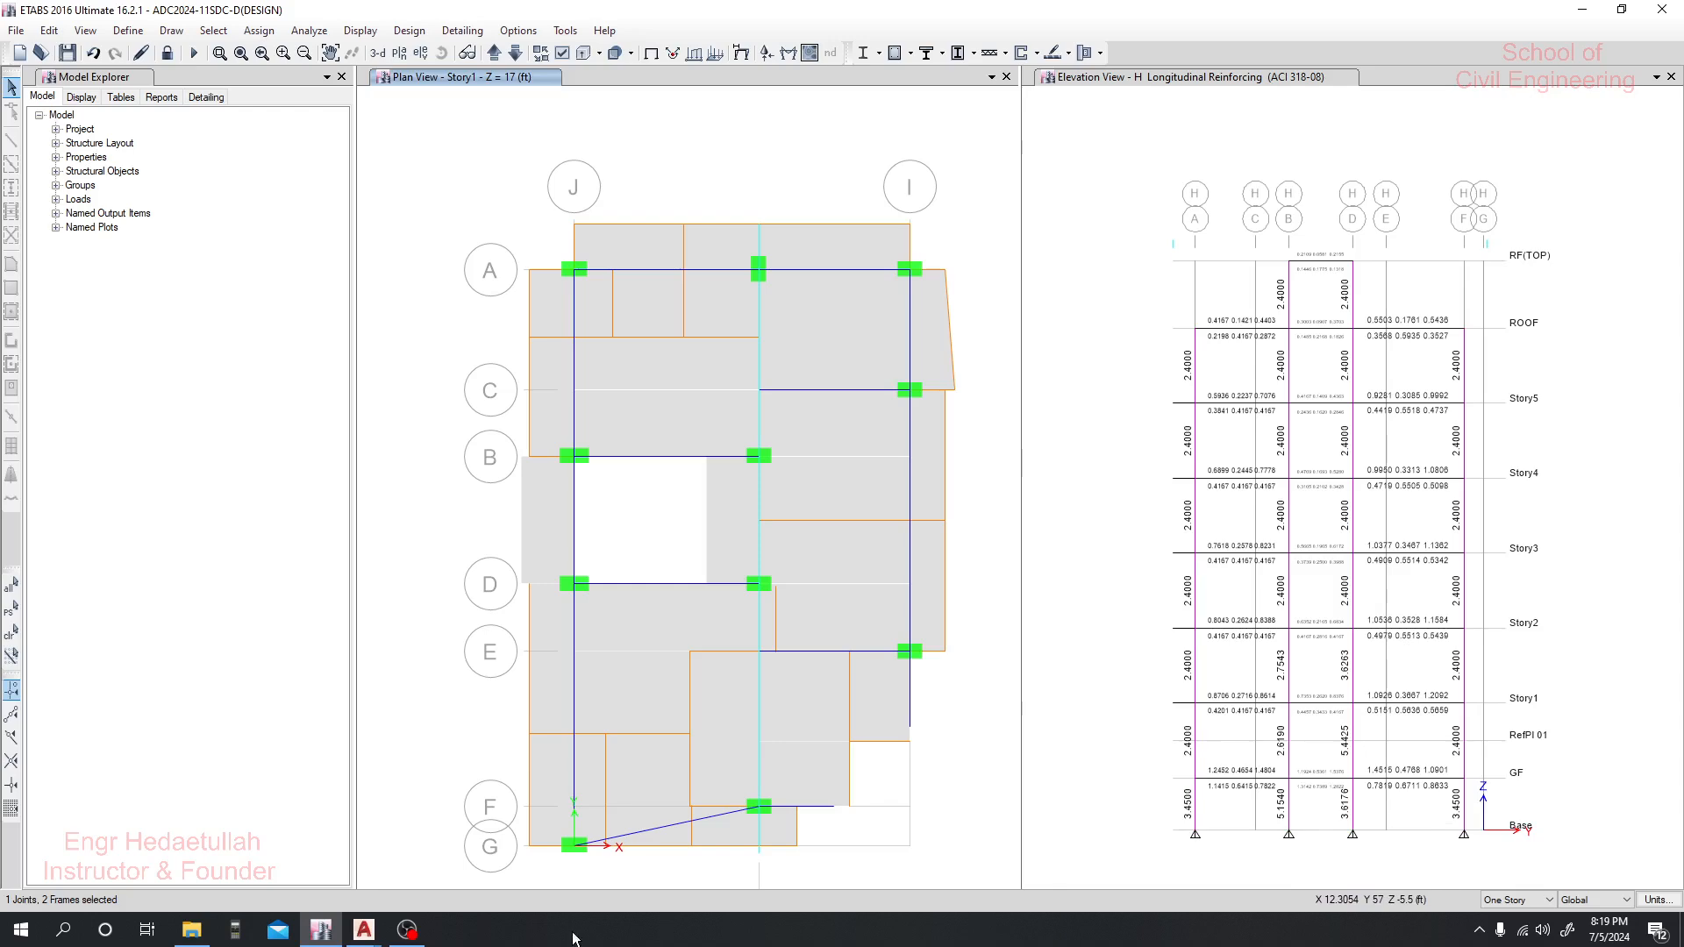
Switch to the AutoCAD column layout and rename the label of the top-row middle column to C1-12X20
mouse_move(364, 930)
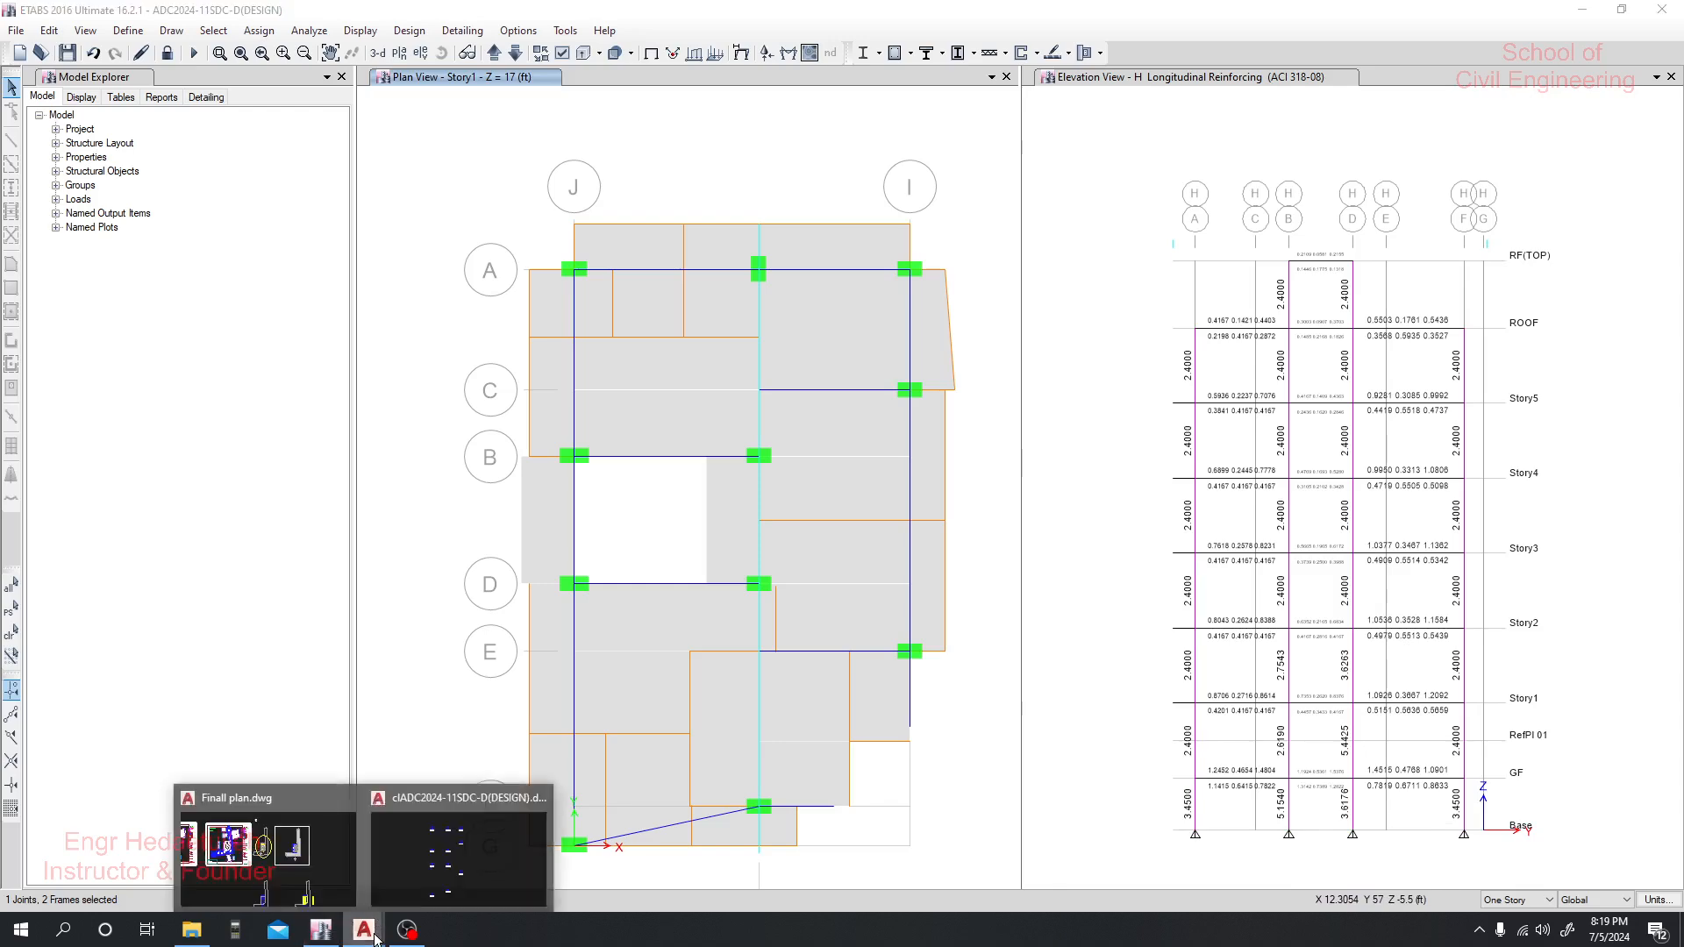
left_click(478, 855)
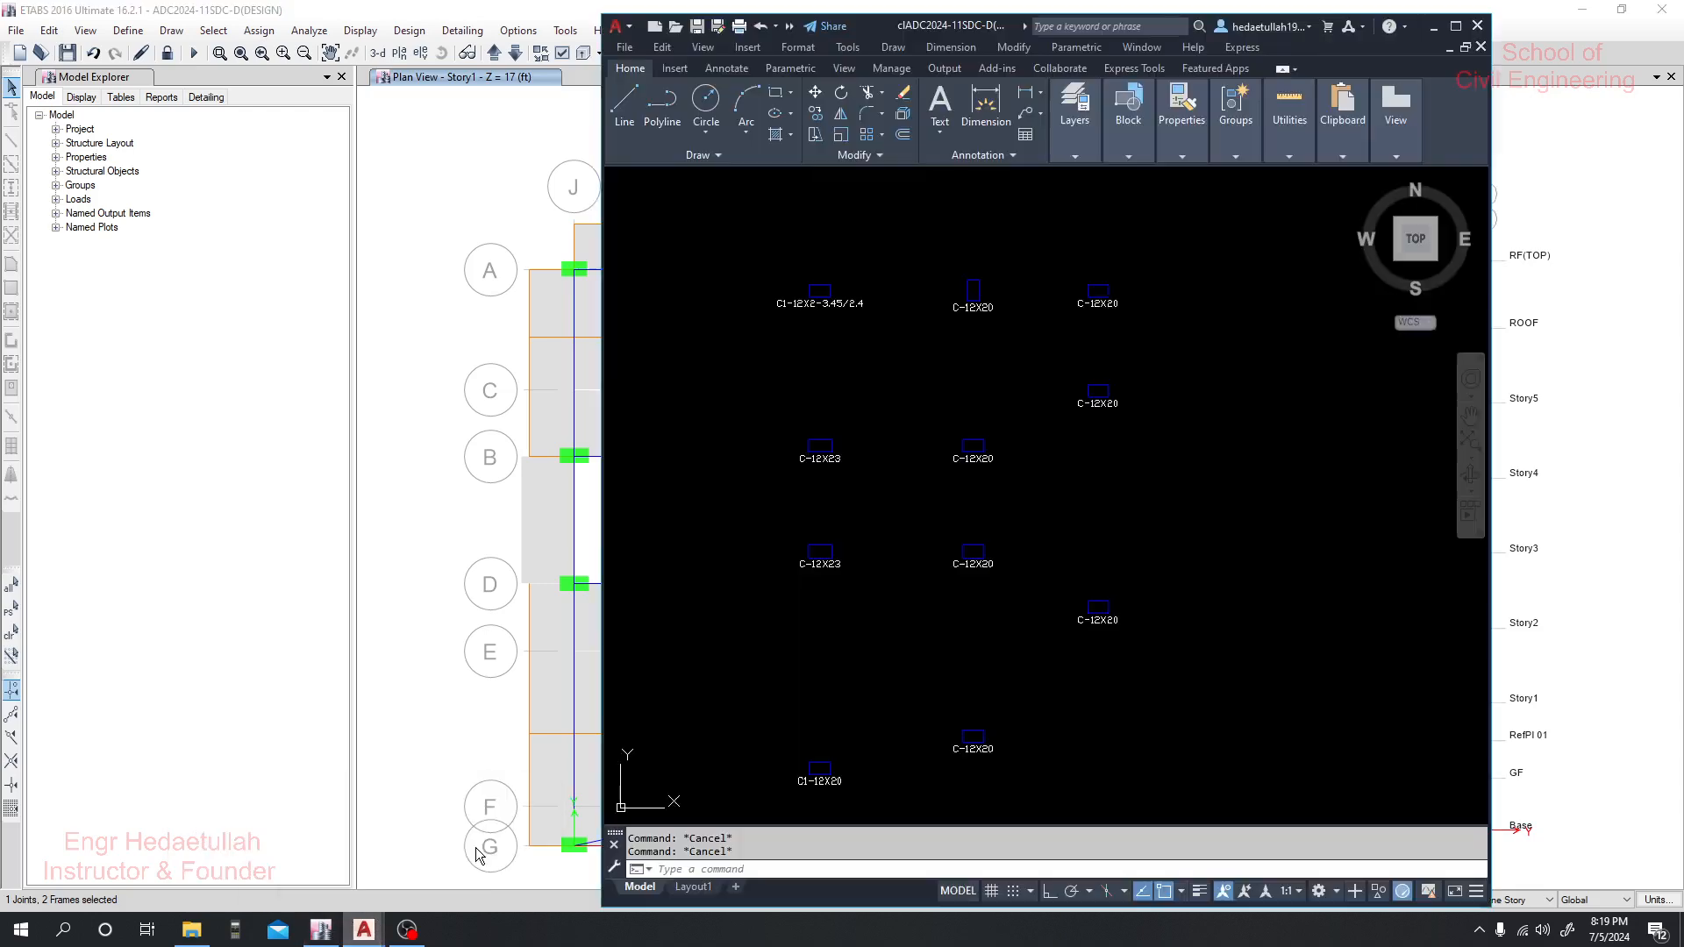
double_click(983, 298)
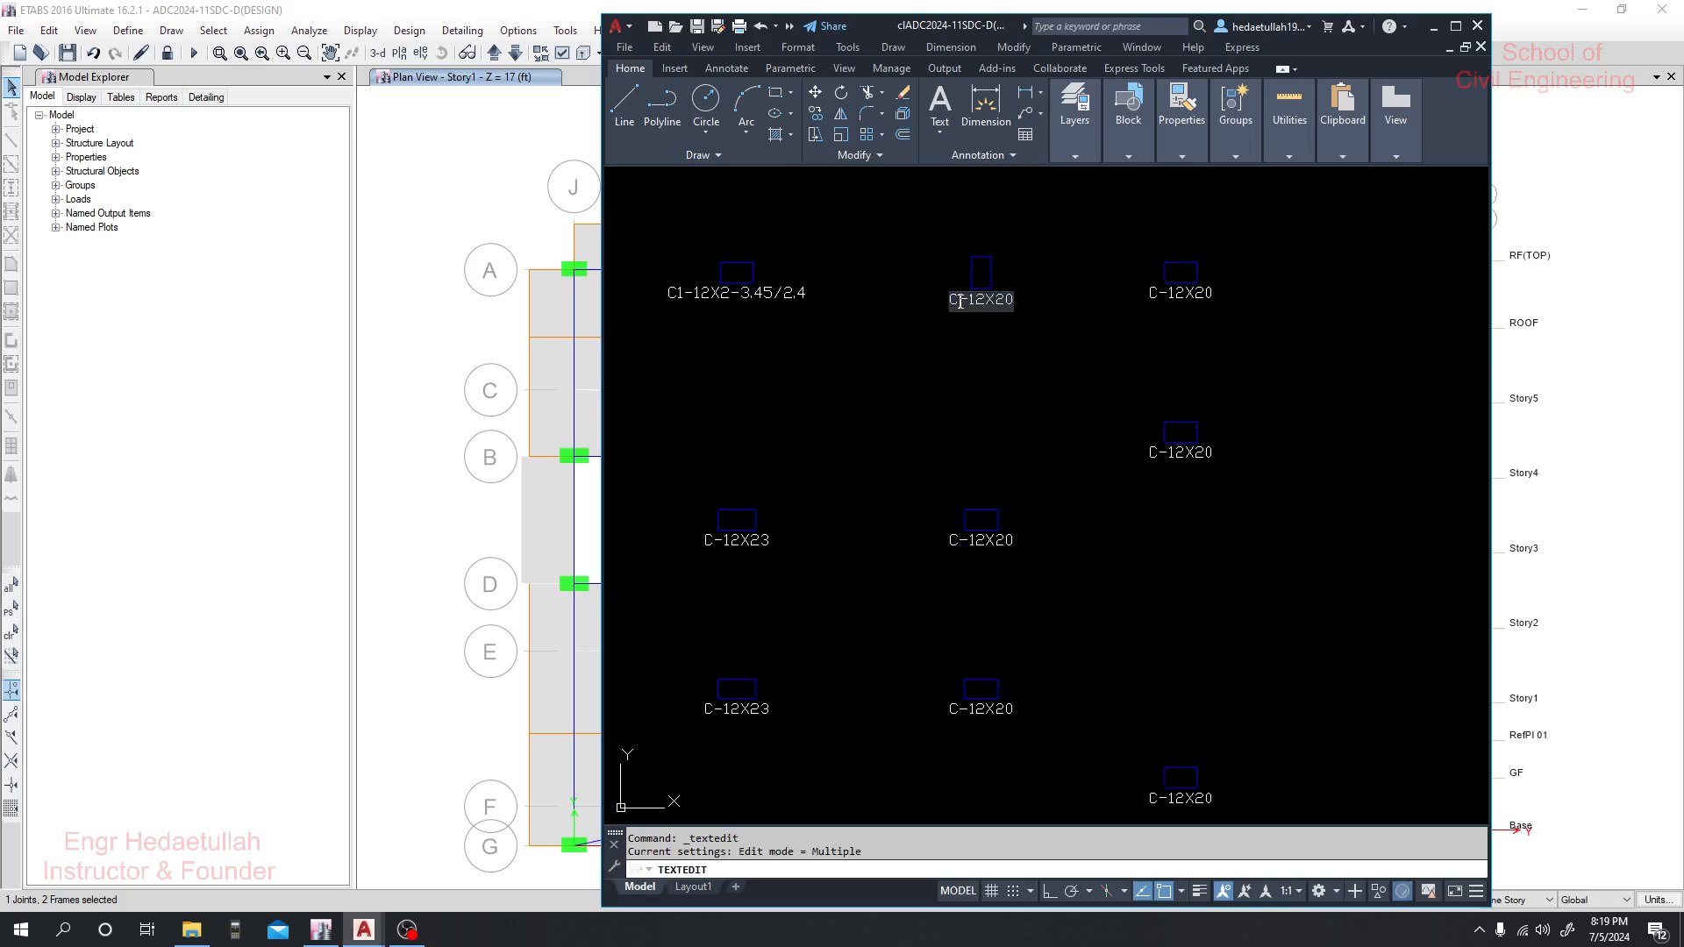
type("1")
left_click(959, 365)
Rename the label of the lowest column in the middle line to C1-12X20
scroll(959, 368, "down", 3)
left_click_drag(982, 626, 978, 542)
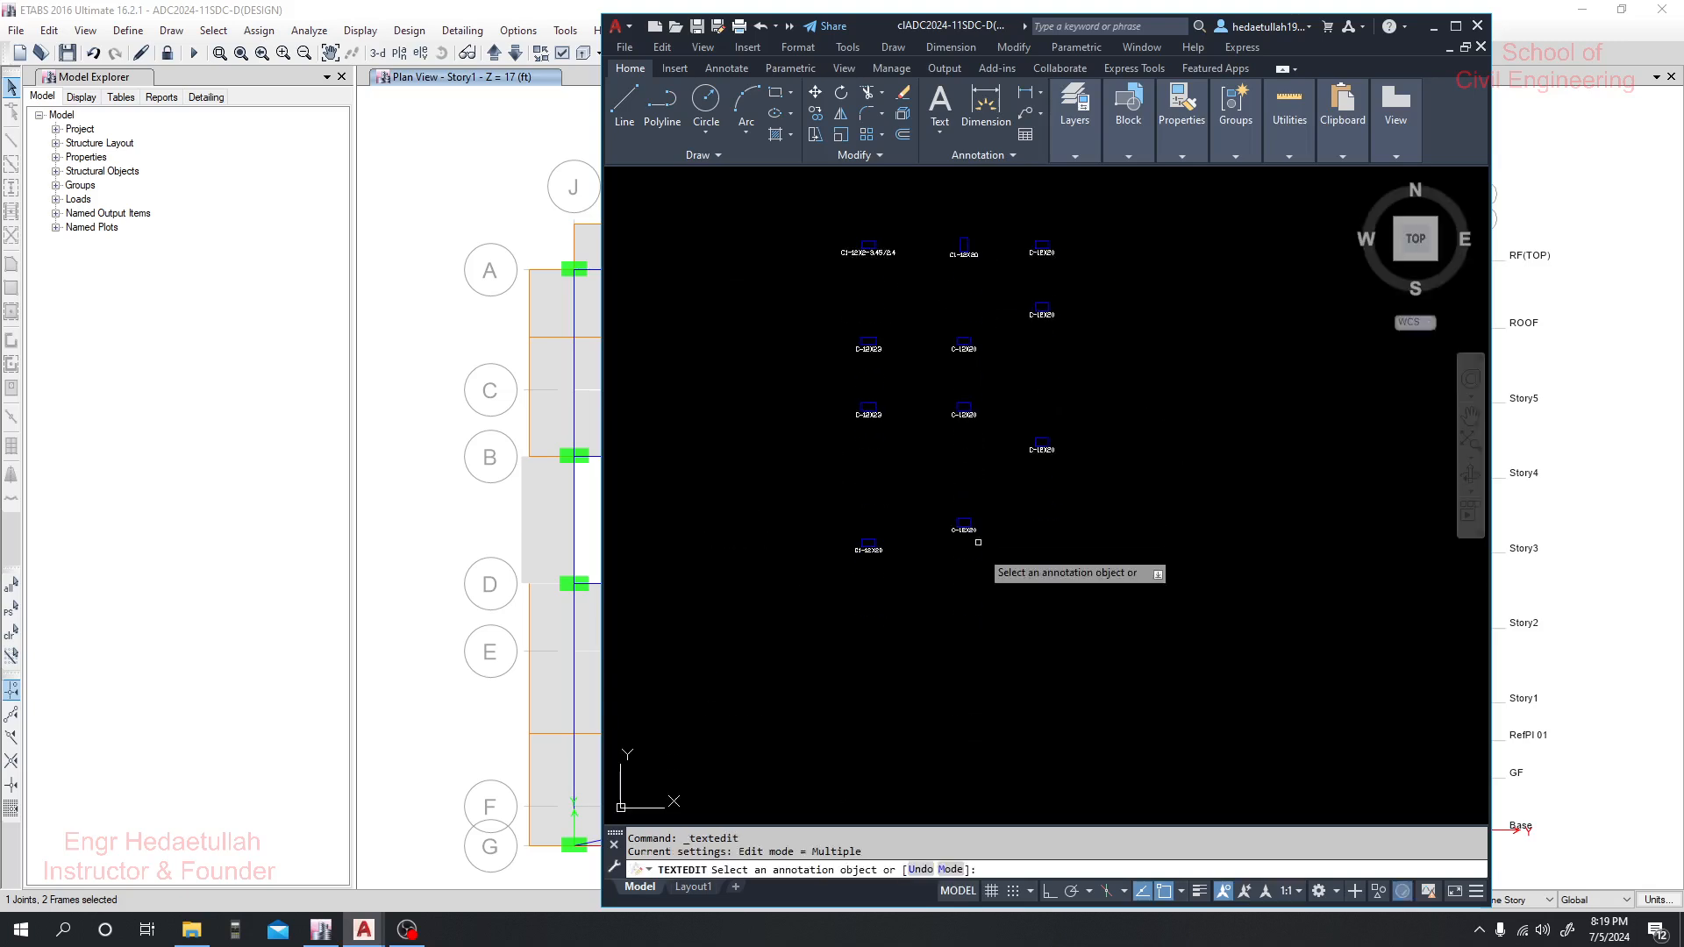
scroll(964, 526, "up", 10)
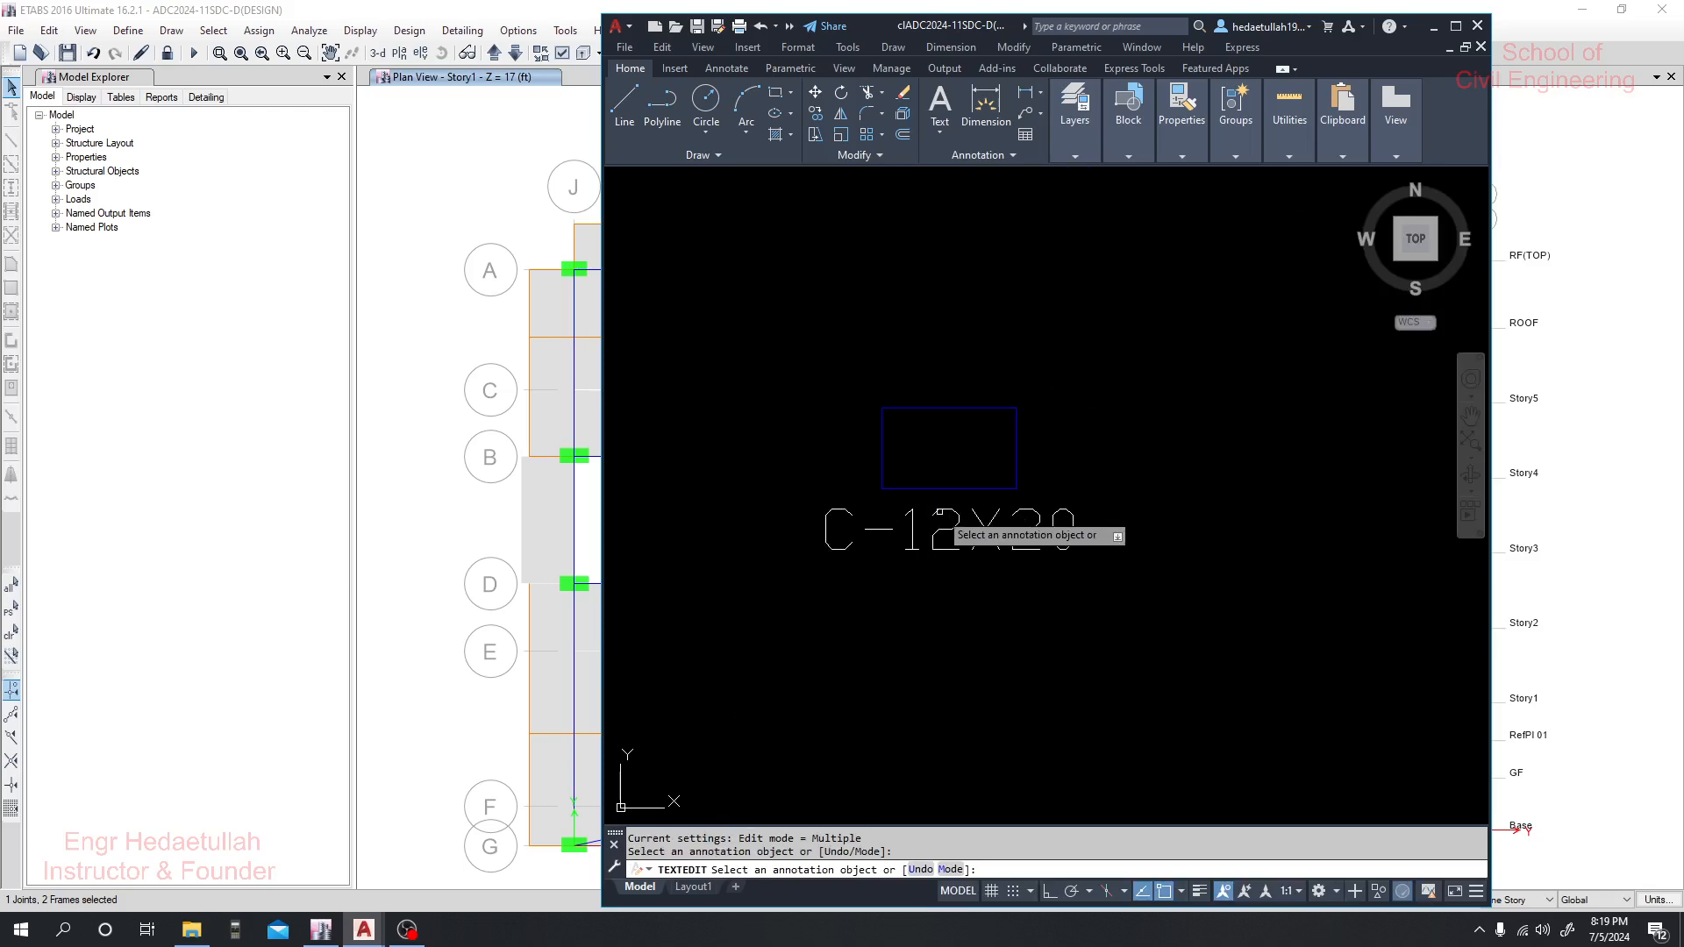
left_click(941, 514)
left_click(869, 531)
type("1")
left_click(898, 612)
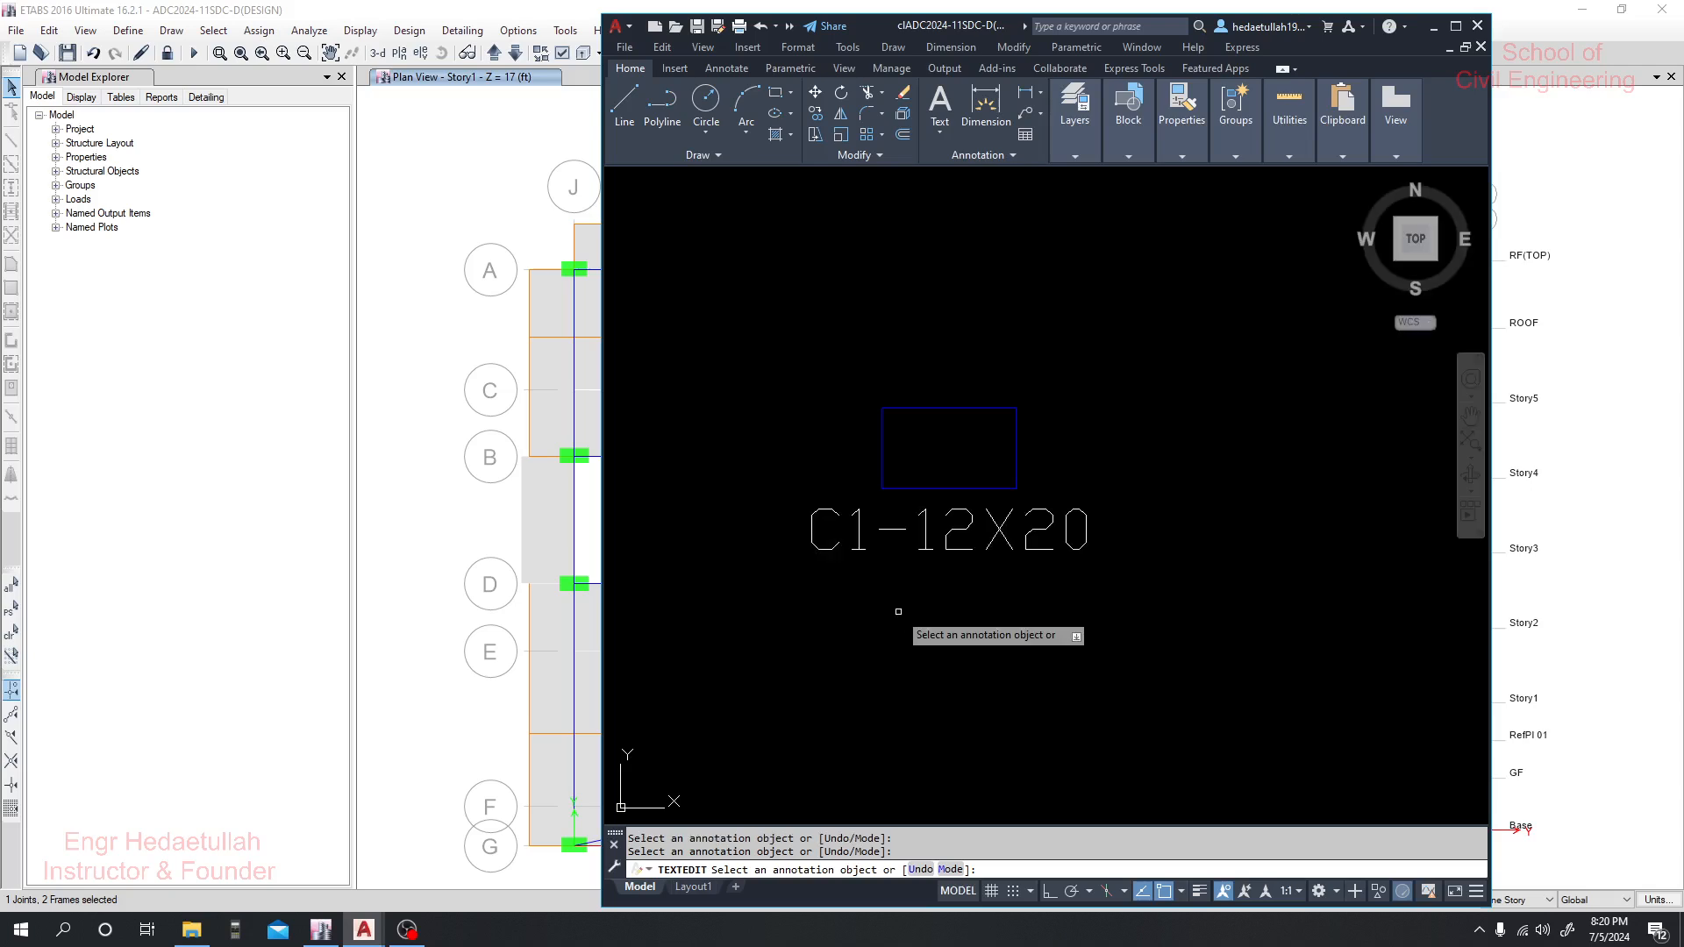
Rename the labels of the two inner columns in the middle line, at grids B and D, to C2-12X20
scroll(901, 610, "down", 5)
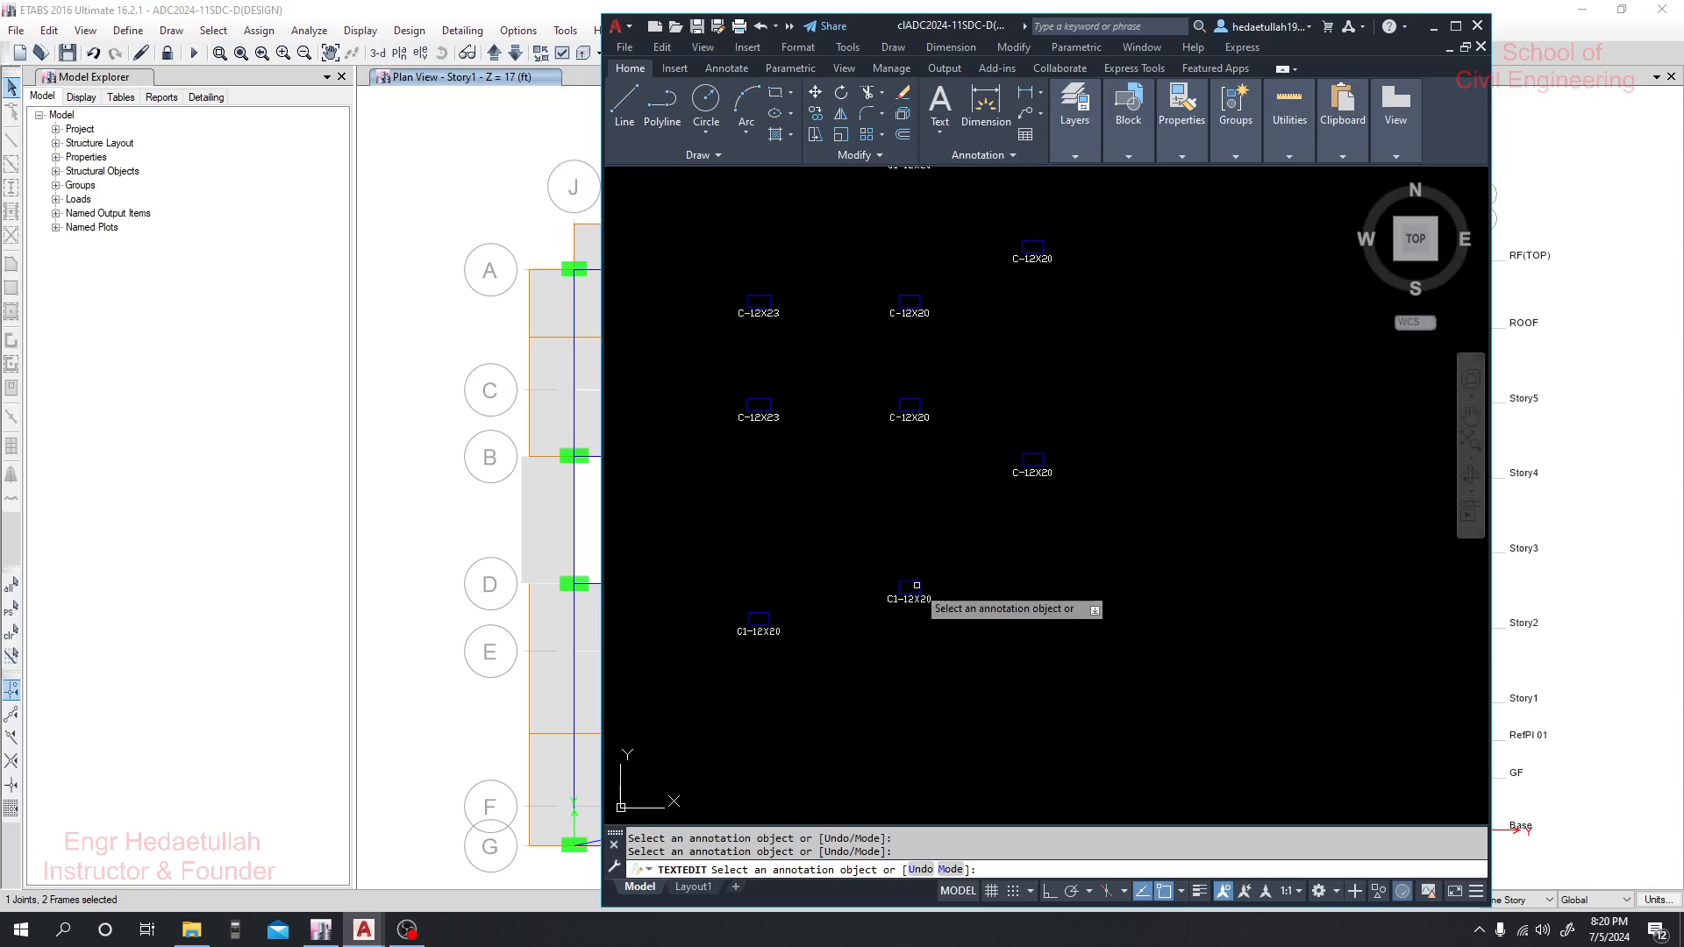
left_click_drag(907, 566, 955, 682)
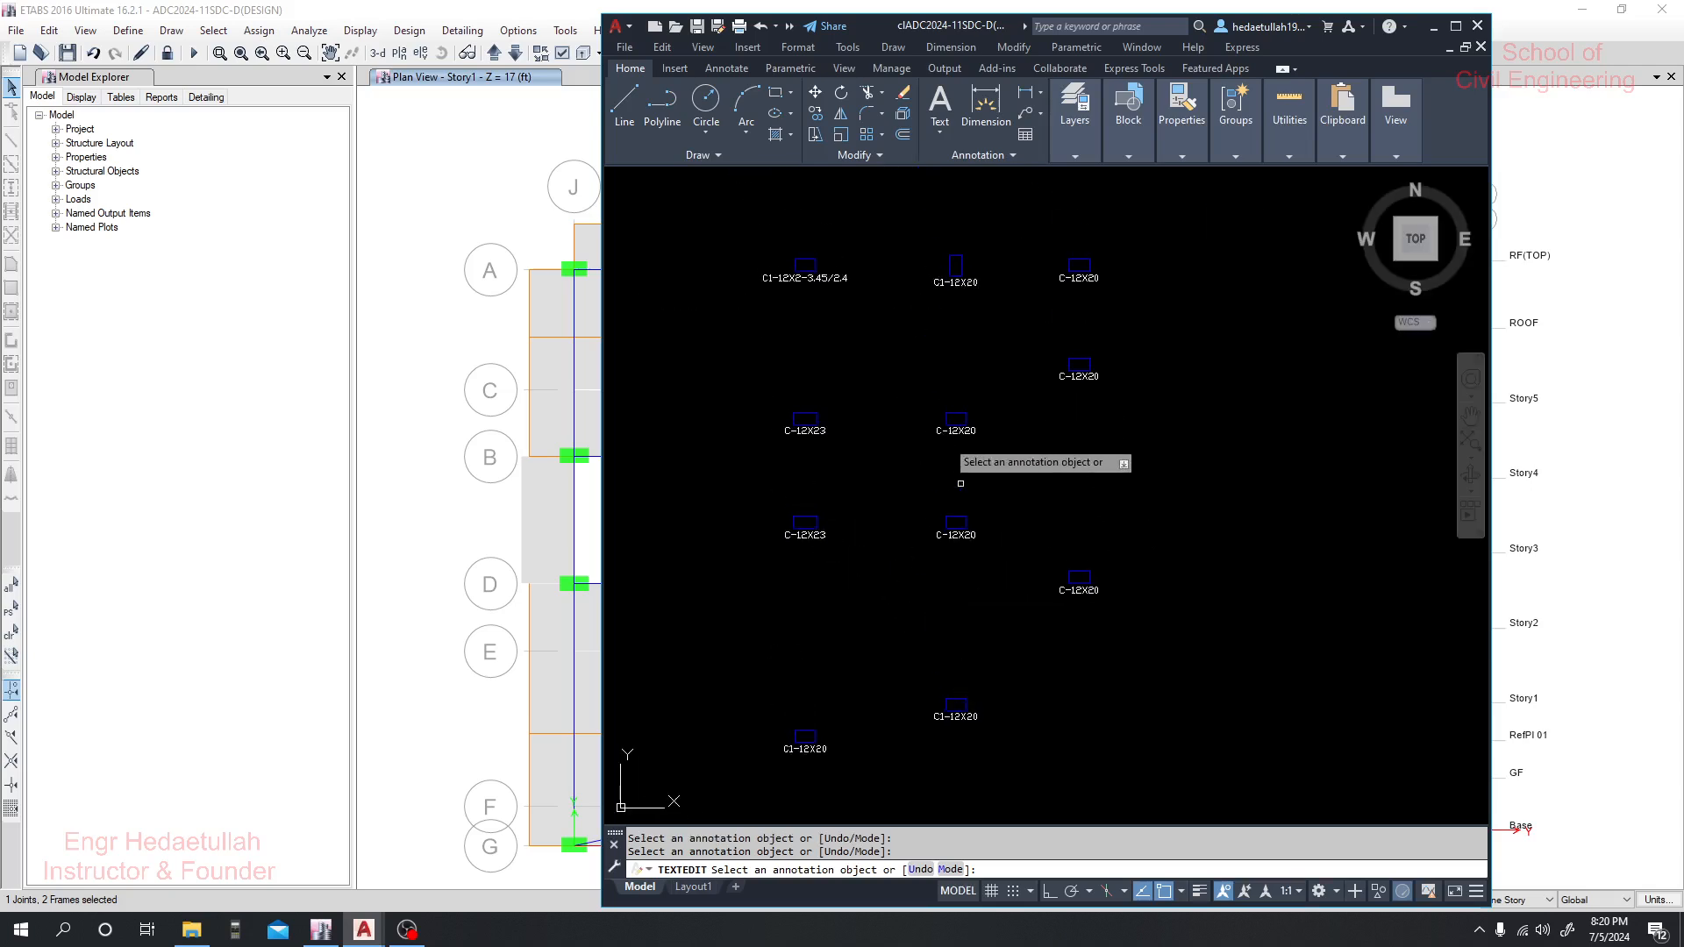
scroll(955, 441, "up", 3)
left_click(941, 419)
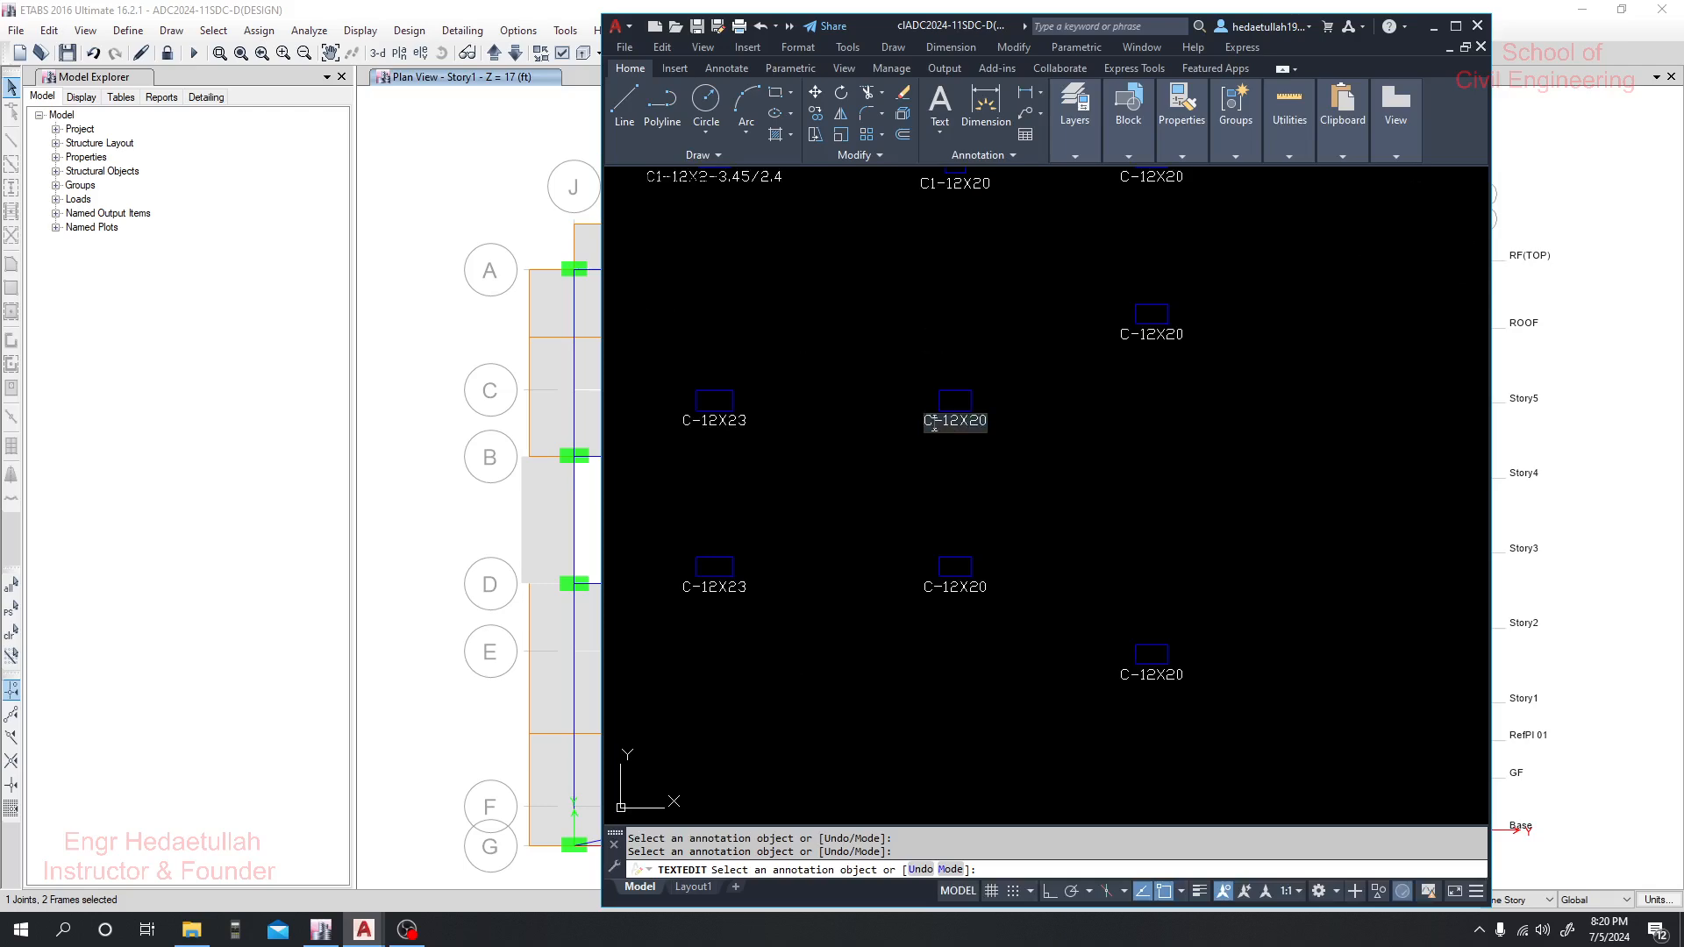
type("2")
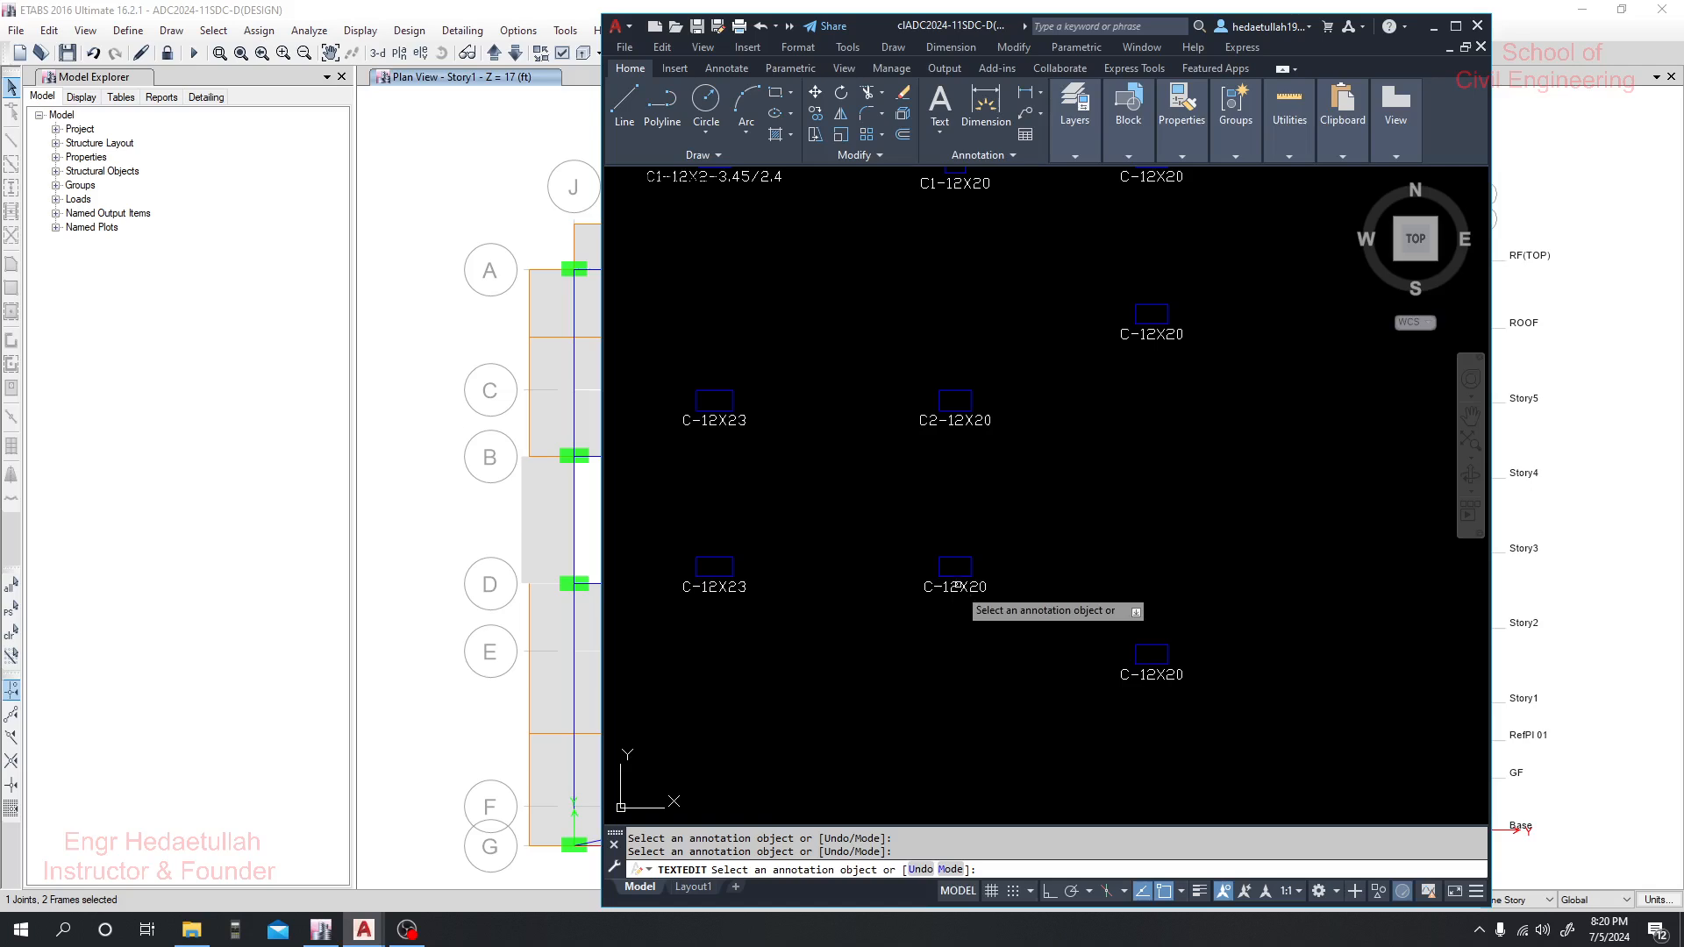
left_click(953, 588)
left_click(940, 588)
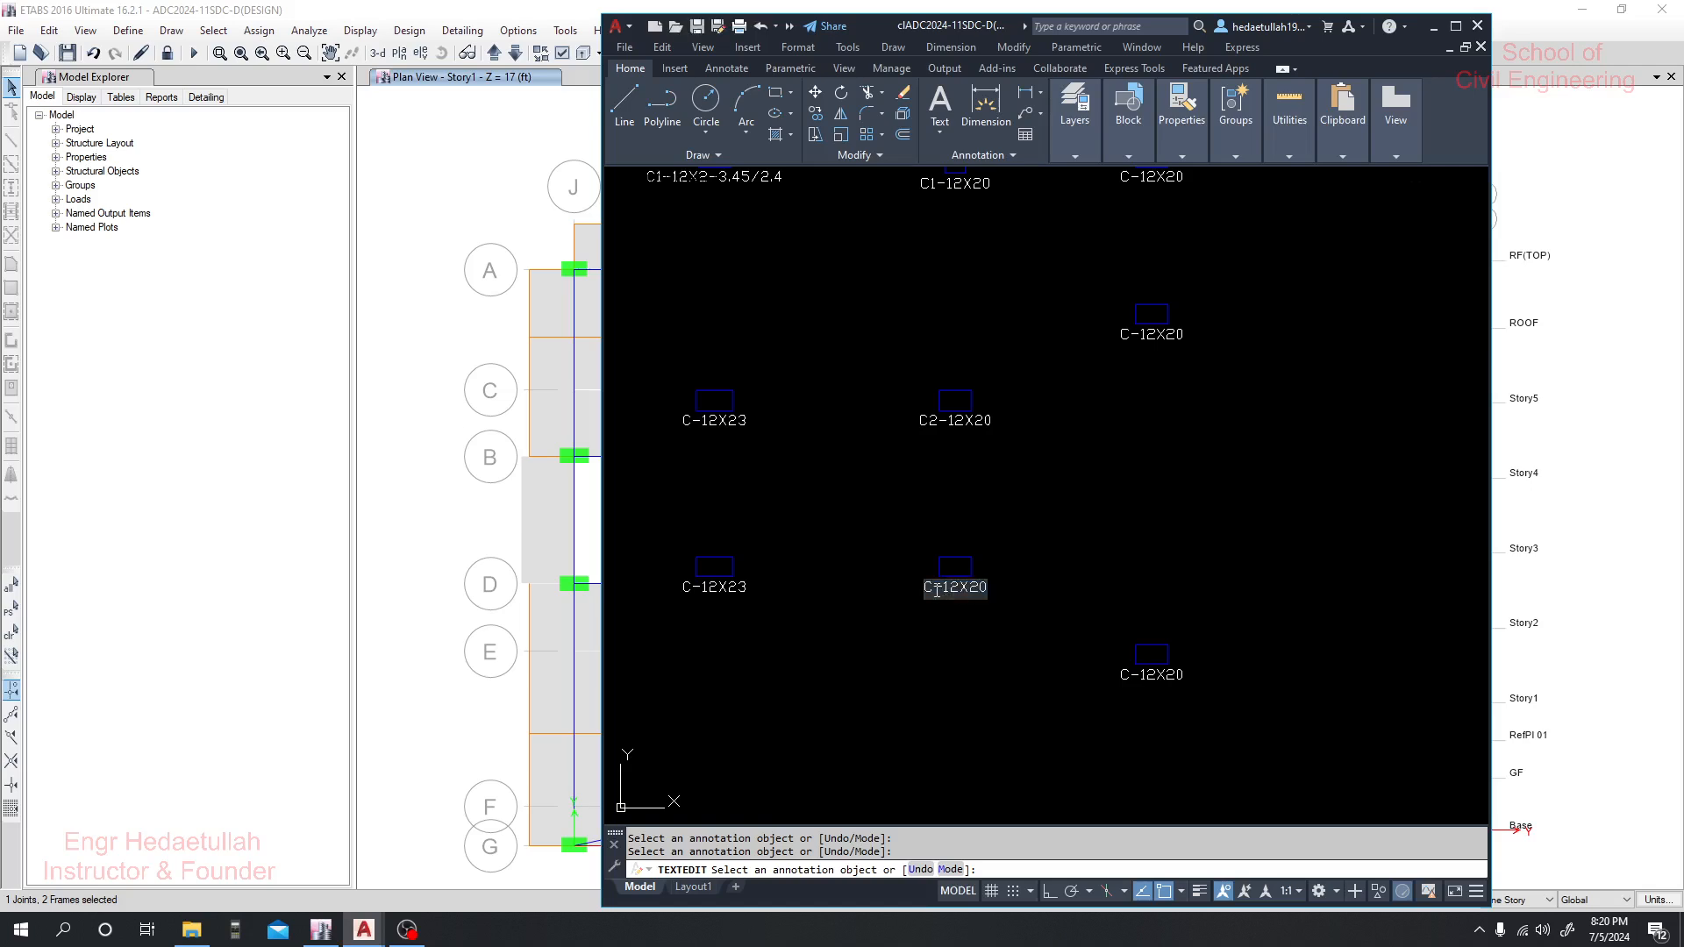
type("2")
left_click(979, 425)
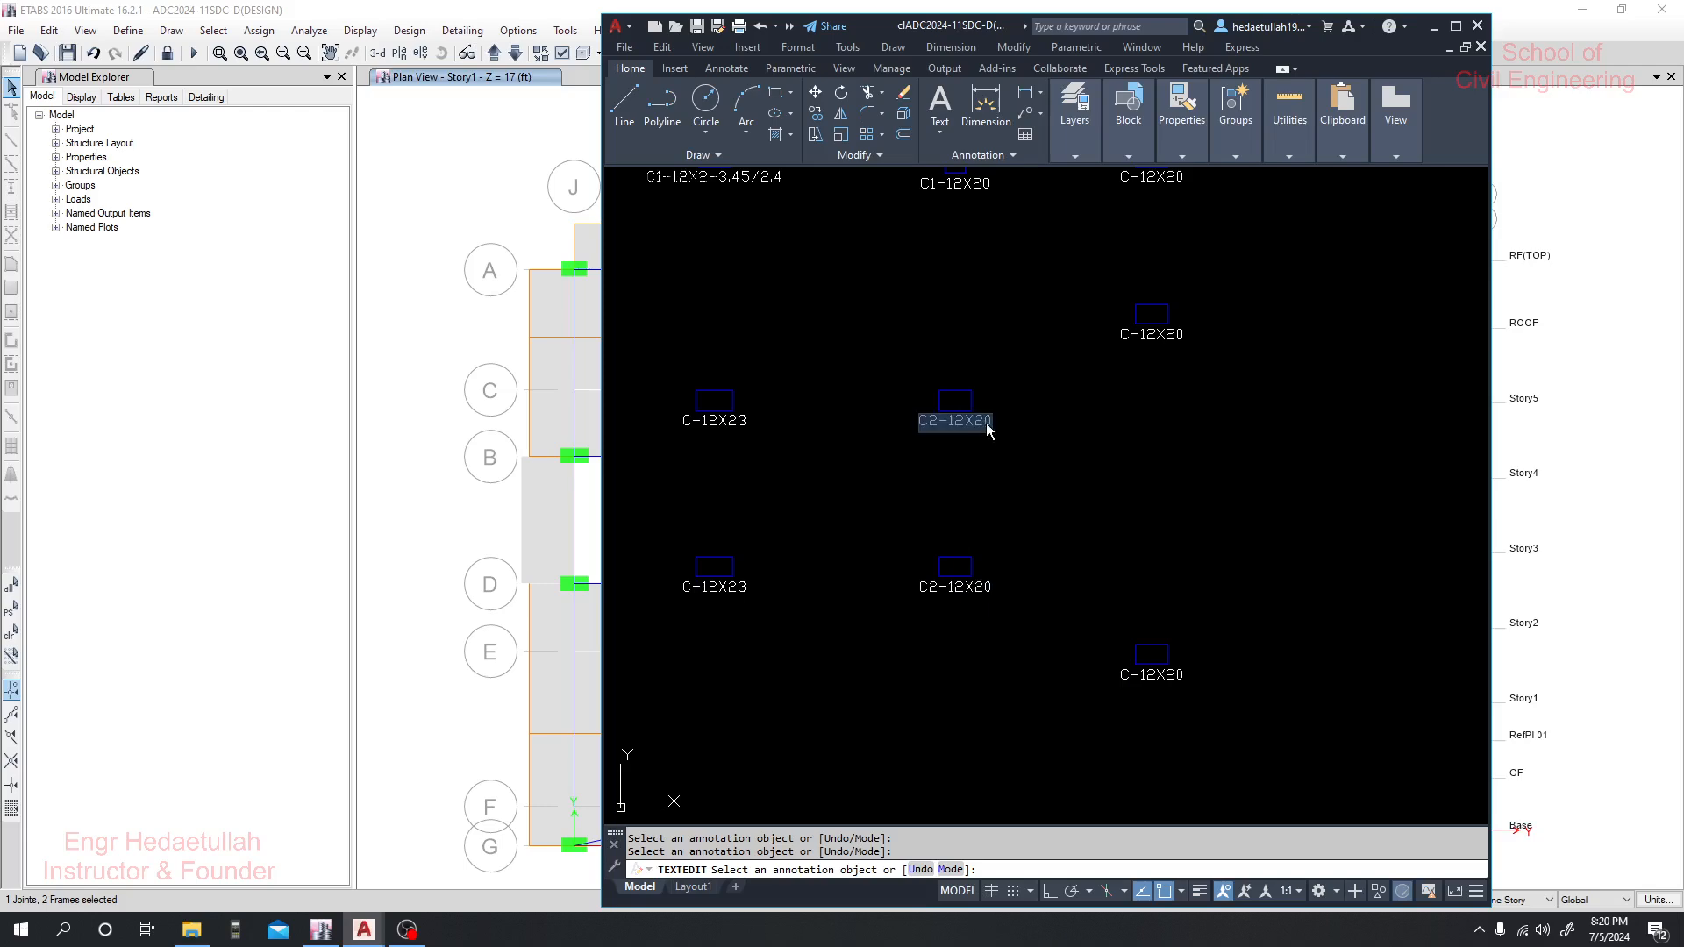
left_click(988, 422)
left_click(878, 376)
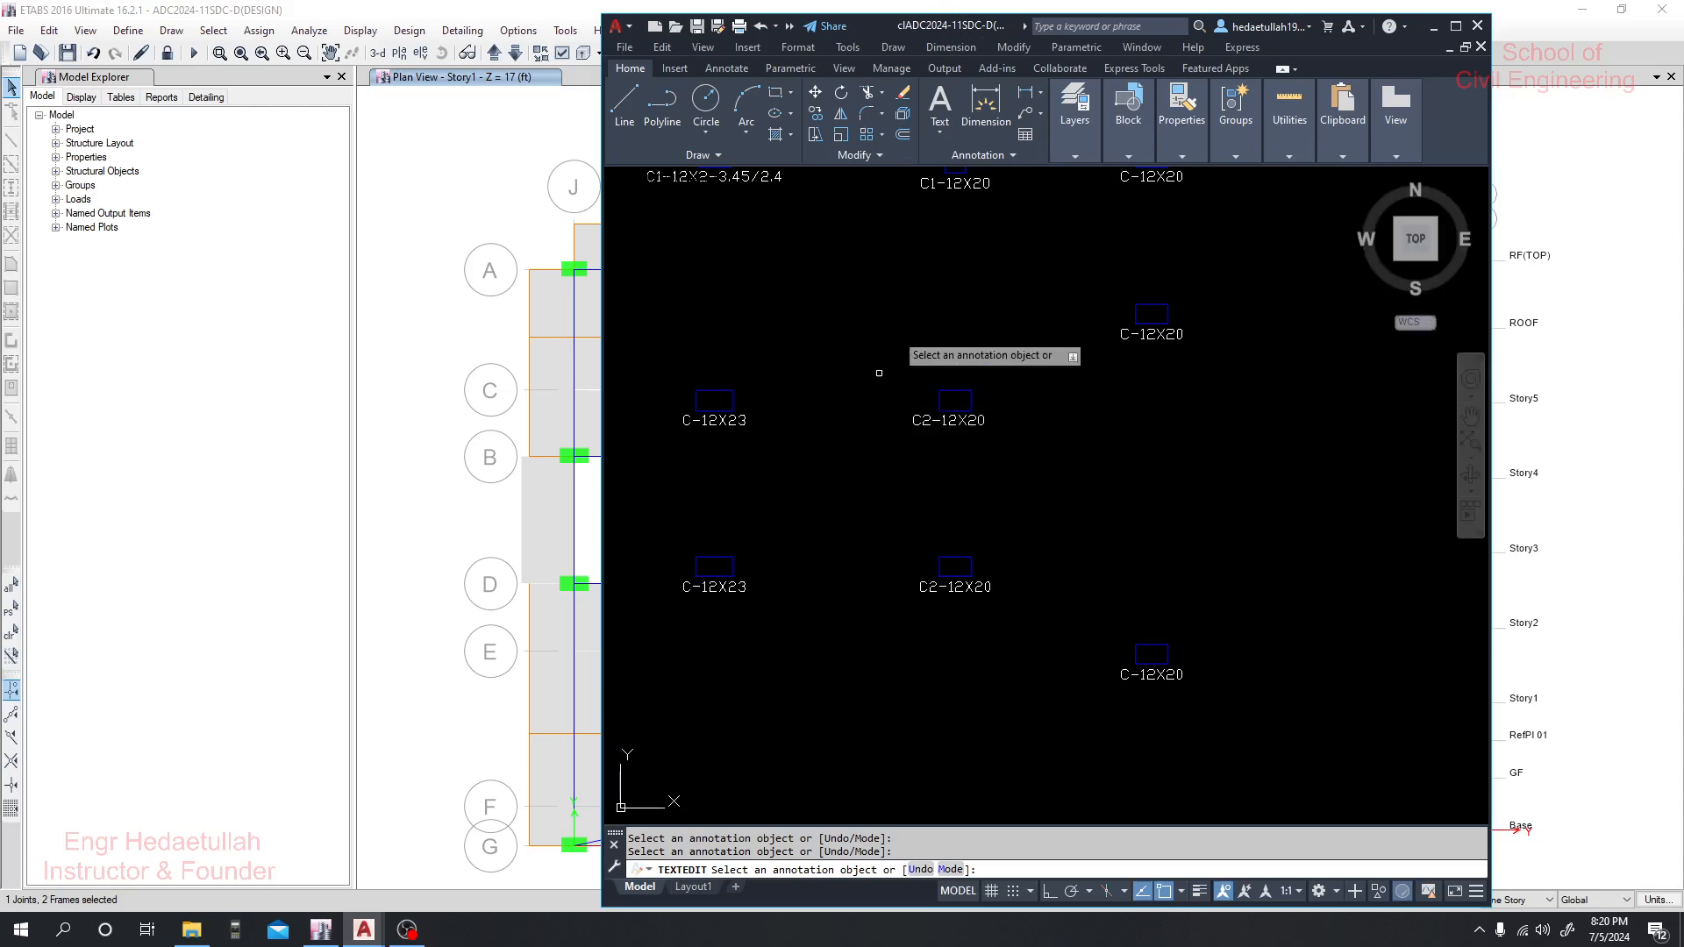
End text editing and move the AutoCAD window beside the ETABS grid line H reinforcing elevation so both can be seen together
left_click_drag(879, 15, 880, 17)
key("Escape")
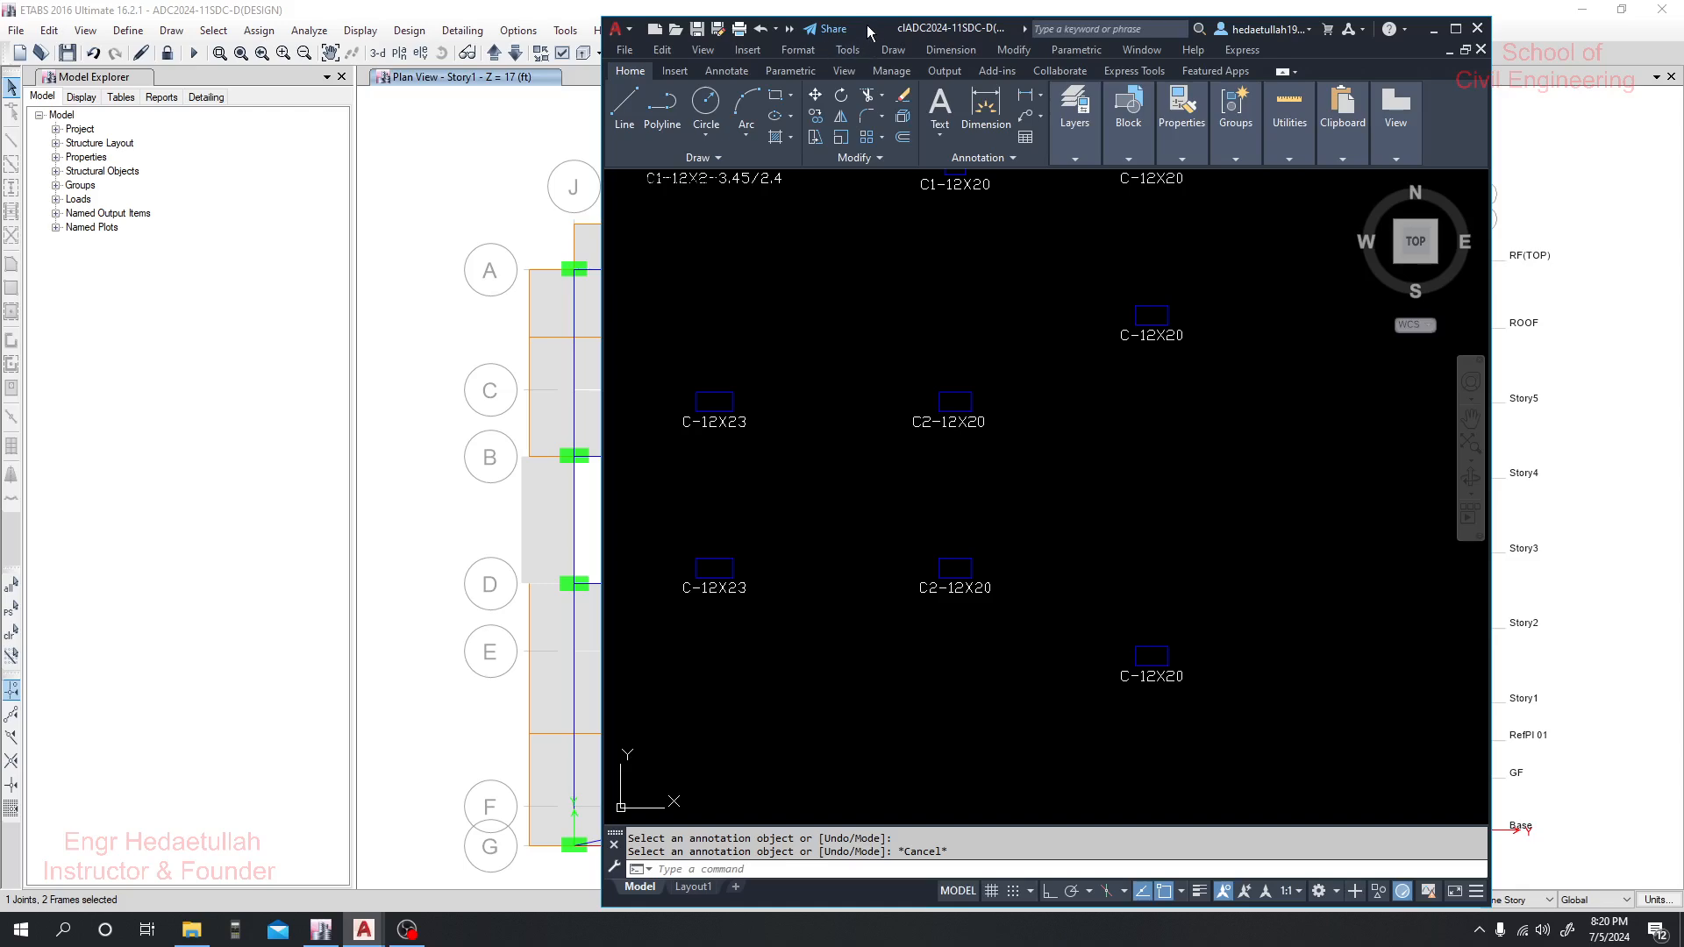
left_click(1456, 29)
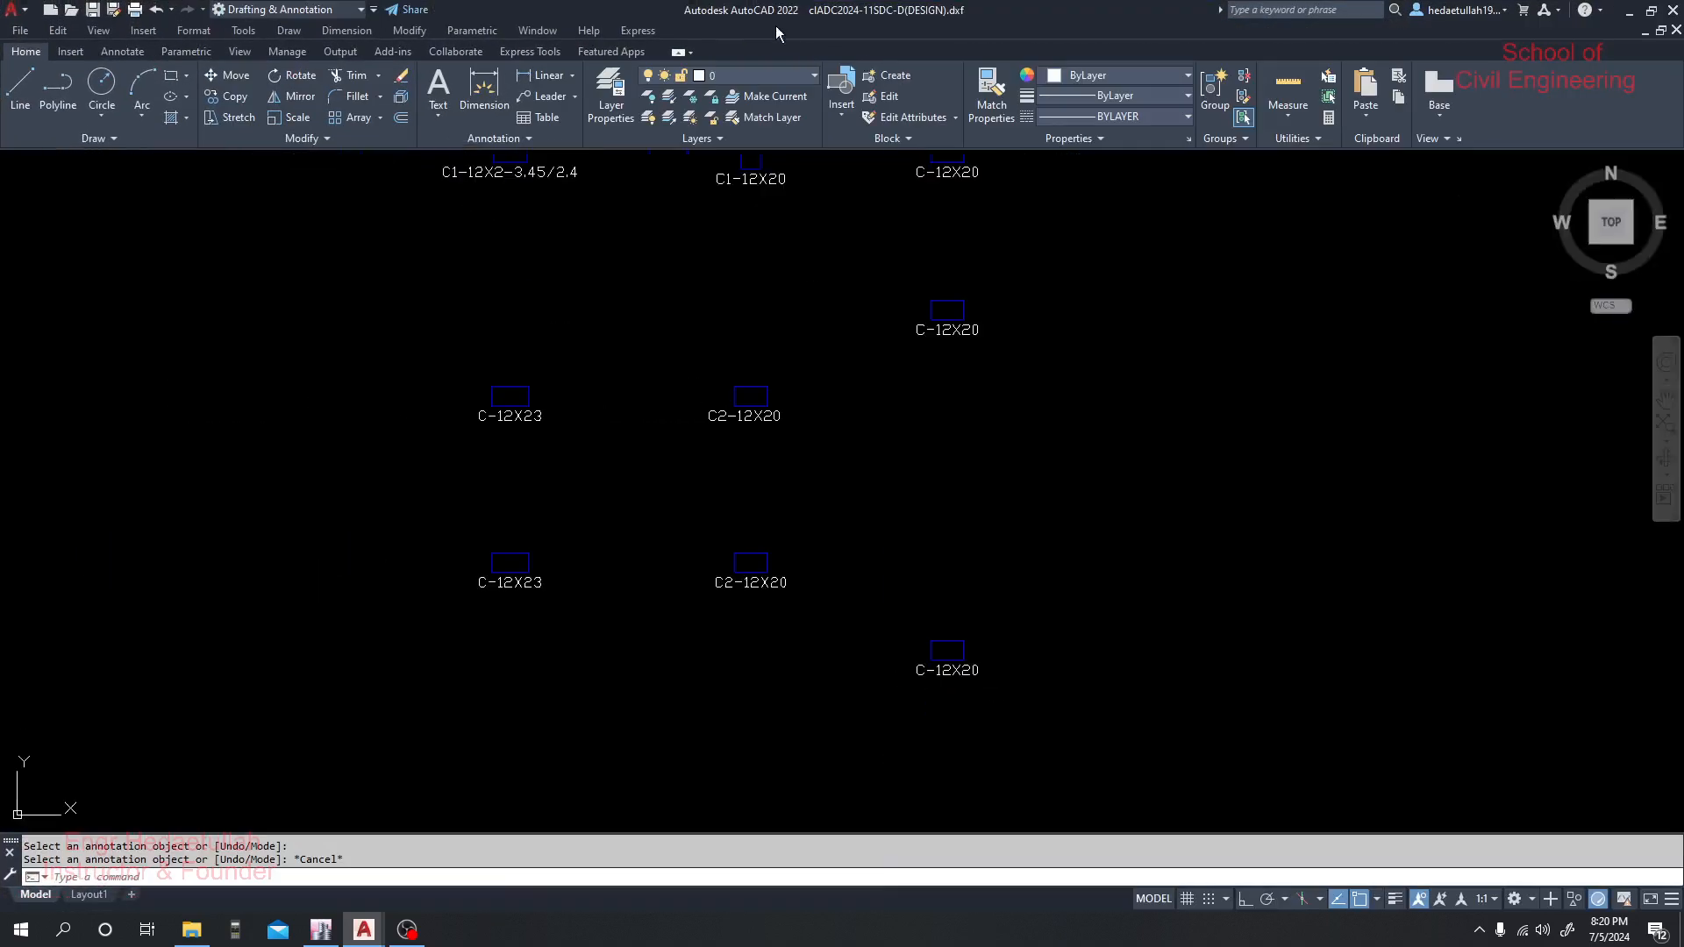
left_click_drag(605, 15, 582, 71)
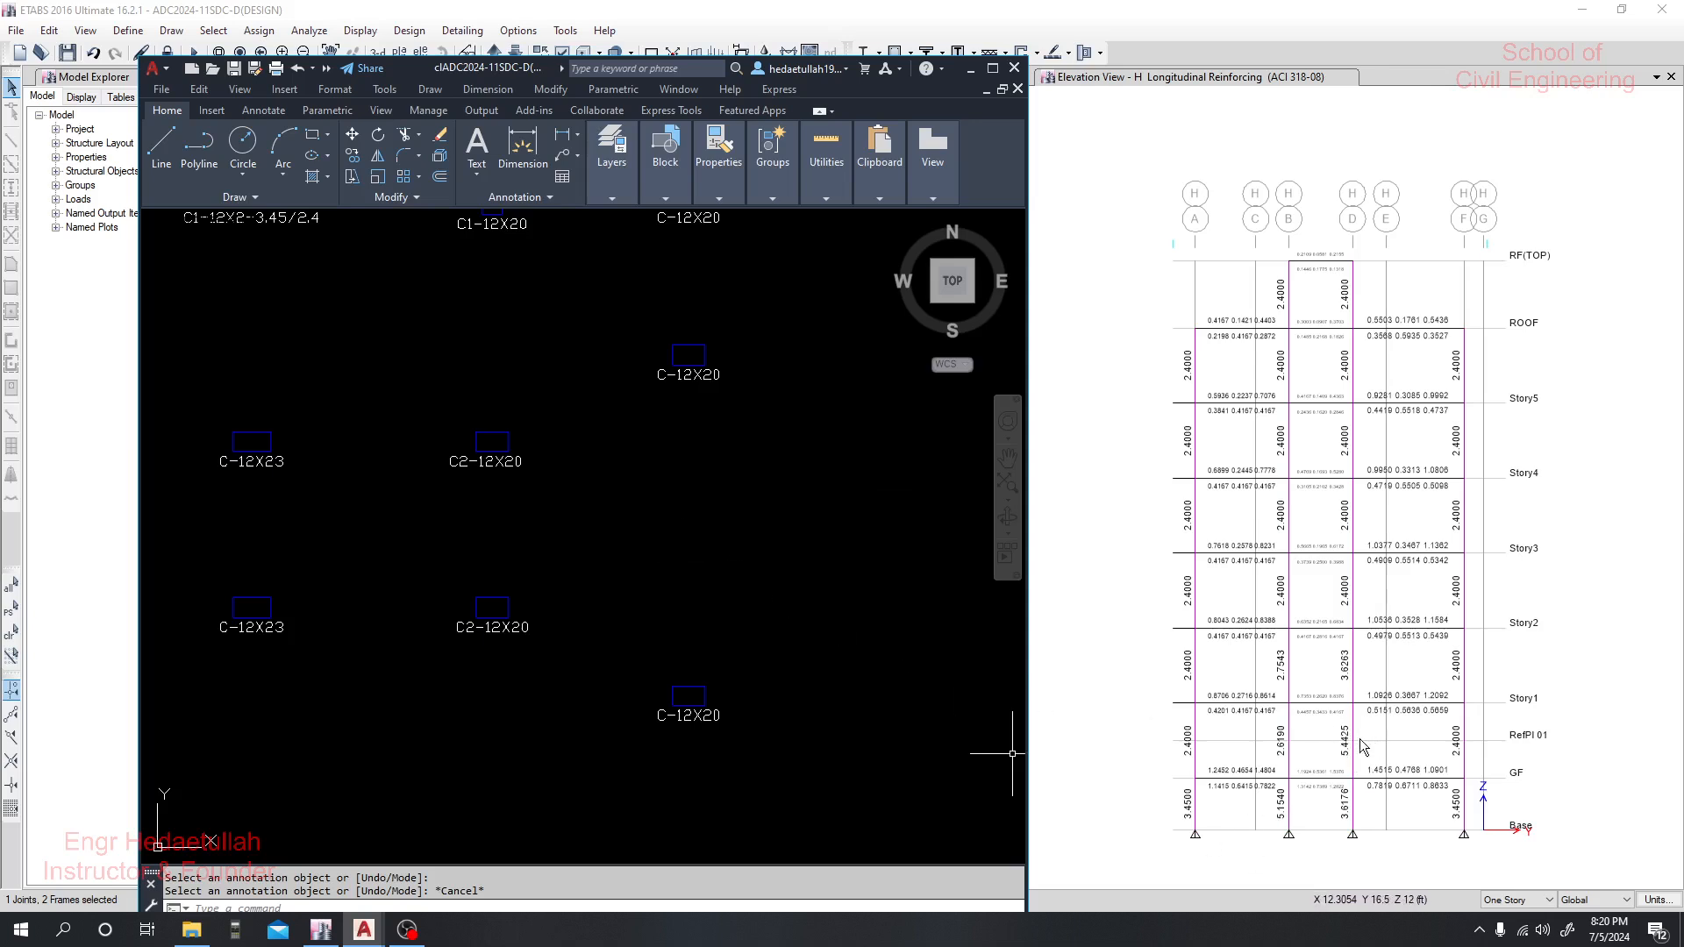
Extend the label of the middle-line column at grid B to read C2-12X20 5.44/2.4
left_click_drag(561, 372, 657, 515)
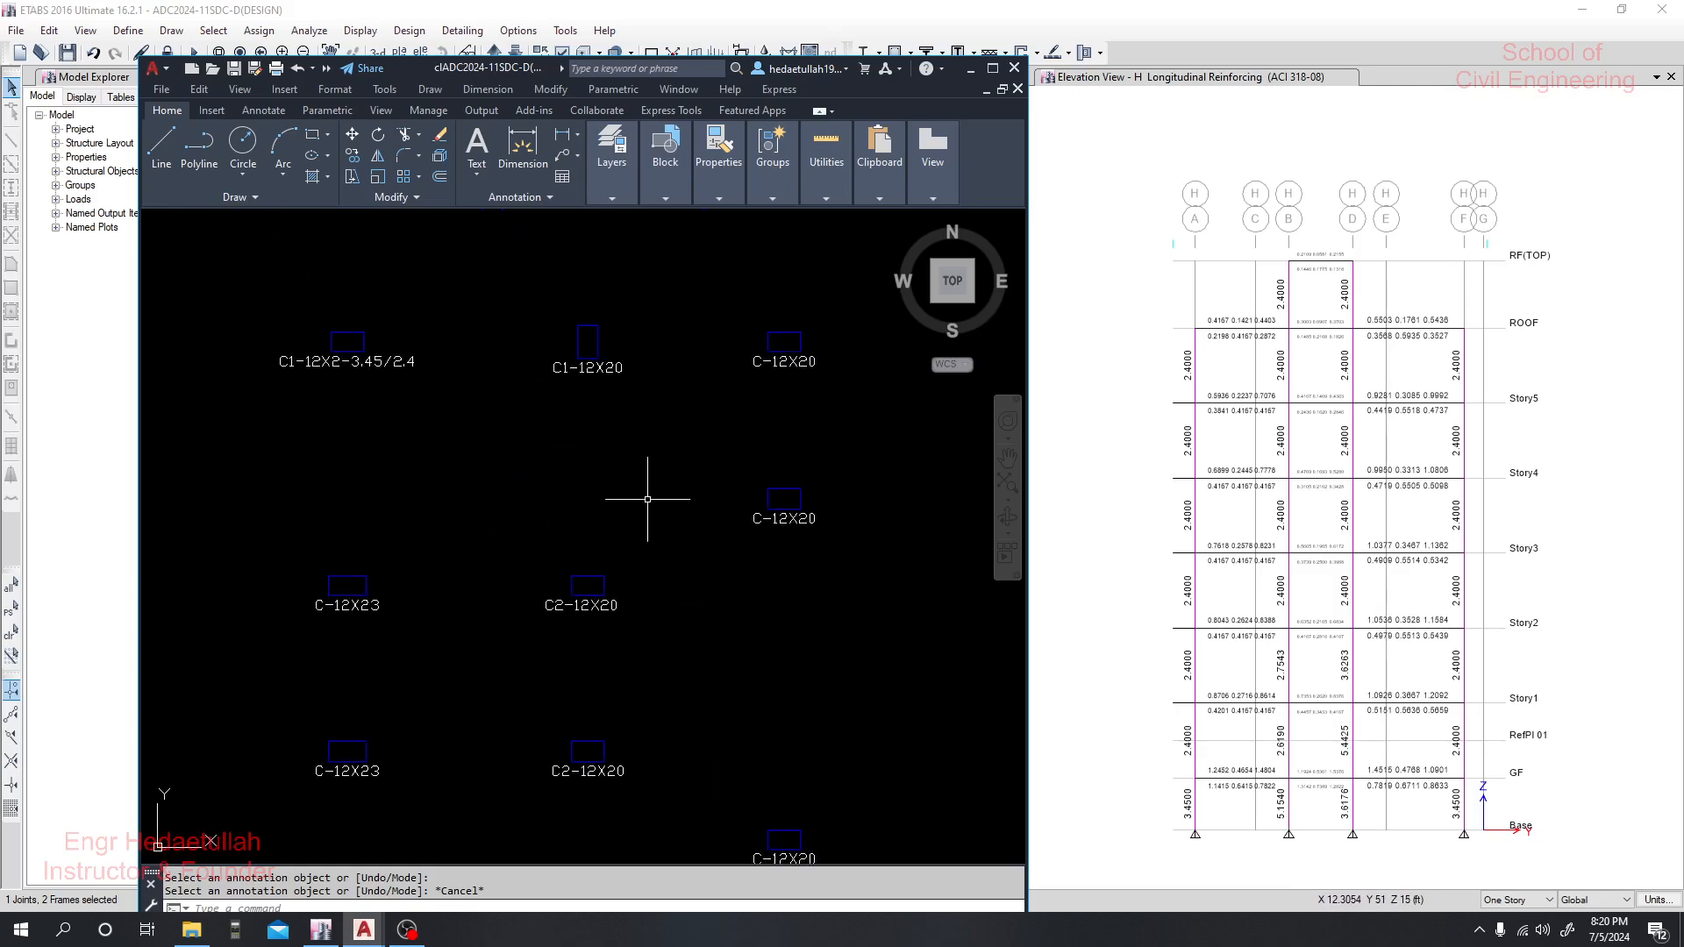
scroll(623, 447, "down", 2)
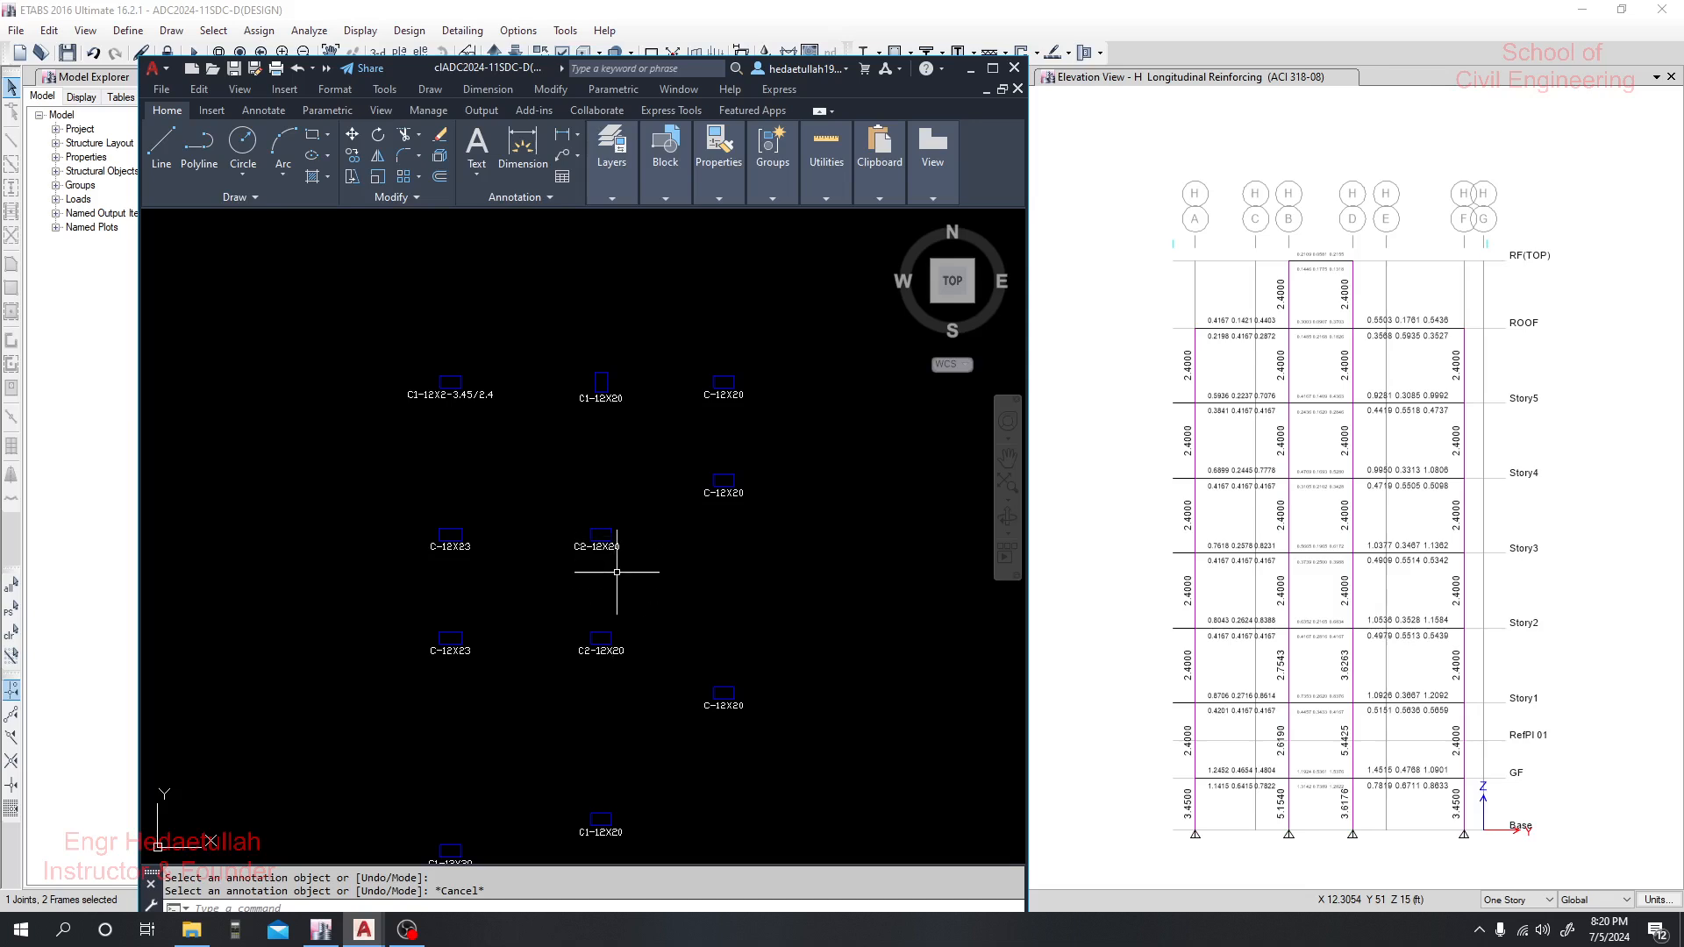
scroll(617, 571, "up", 2)
left_click_drag(617, 572, 608, 481)
double_click(601, 467)
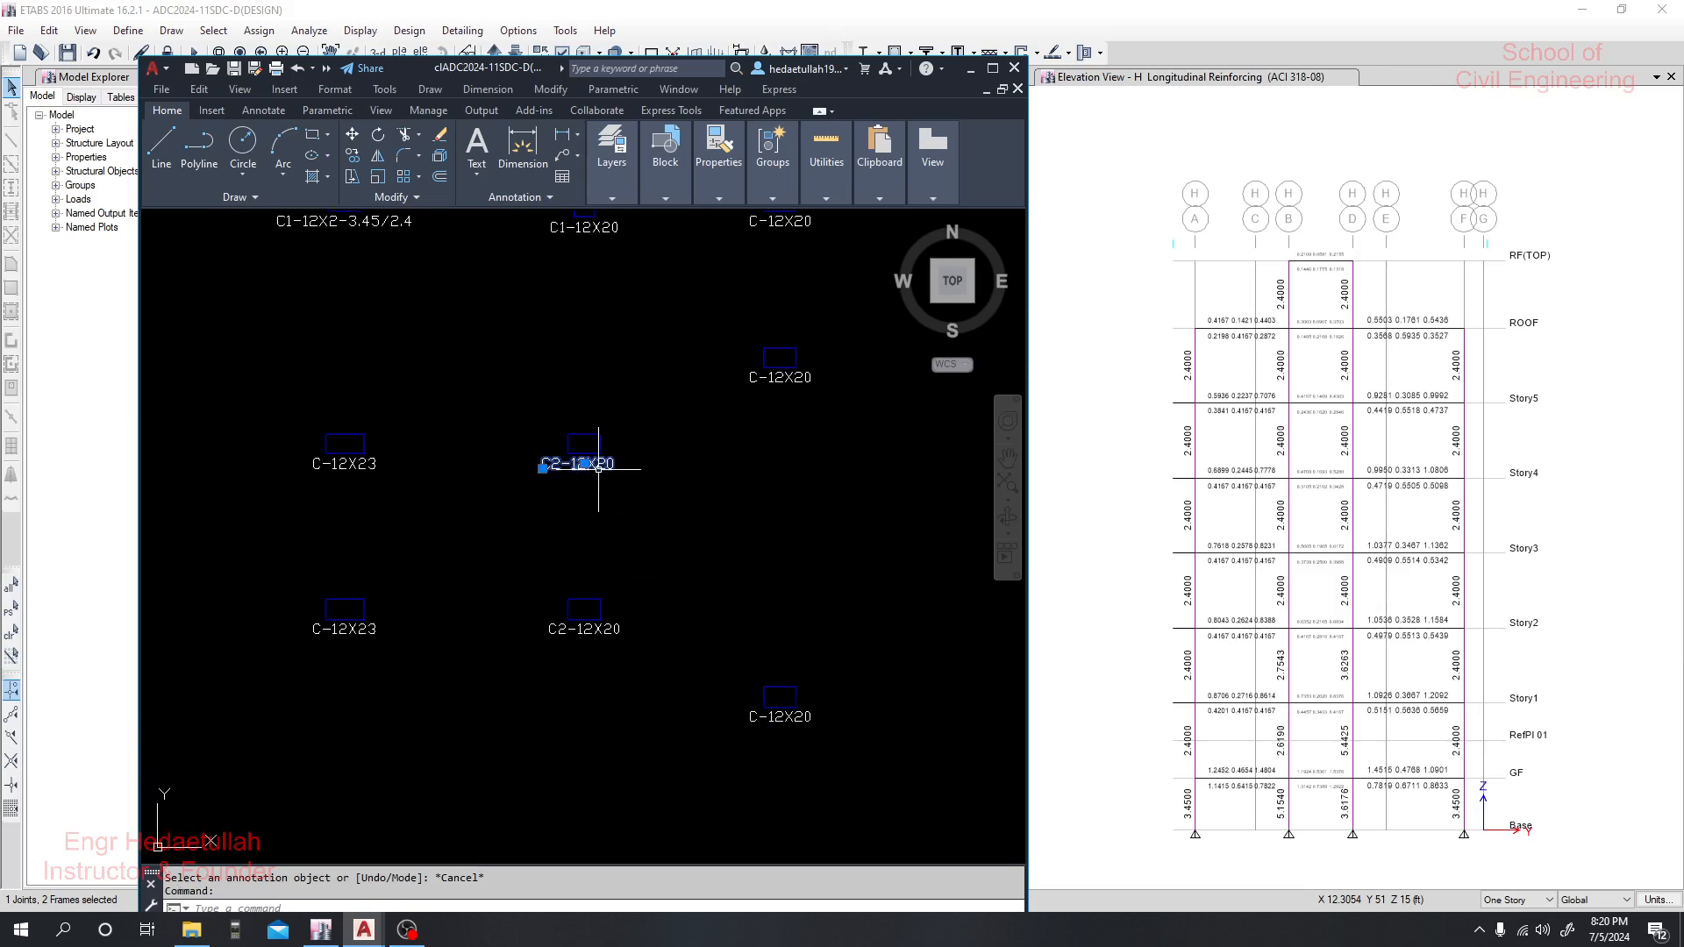
left_click(620, 465)
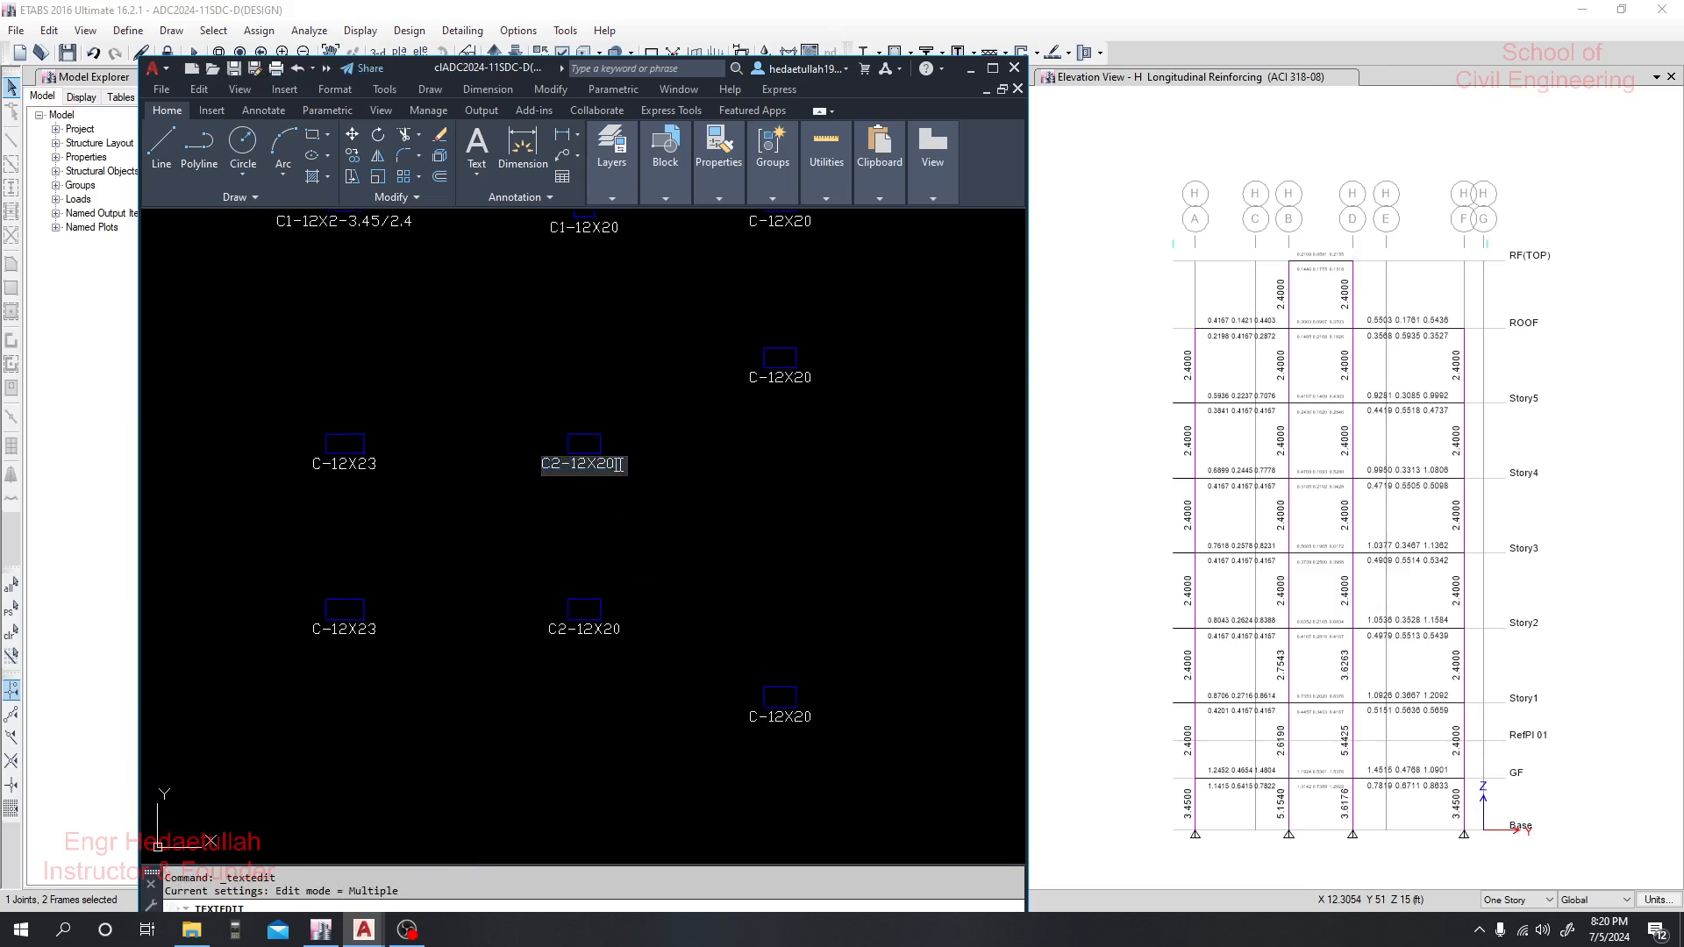
type("5.44")
key("Left")
key("Left")
key("Left")
key("Left")
type("5.44")
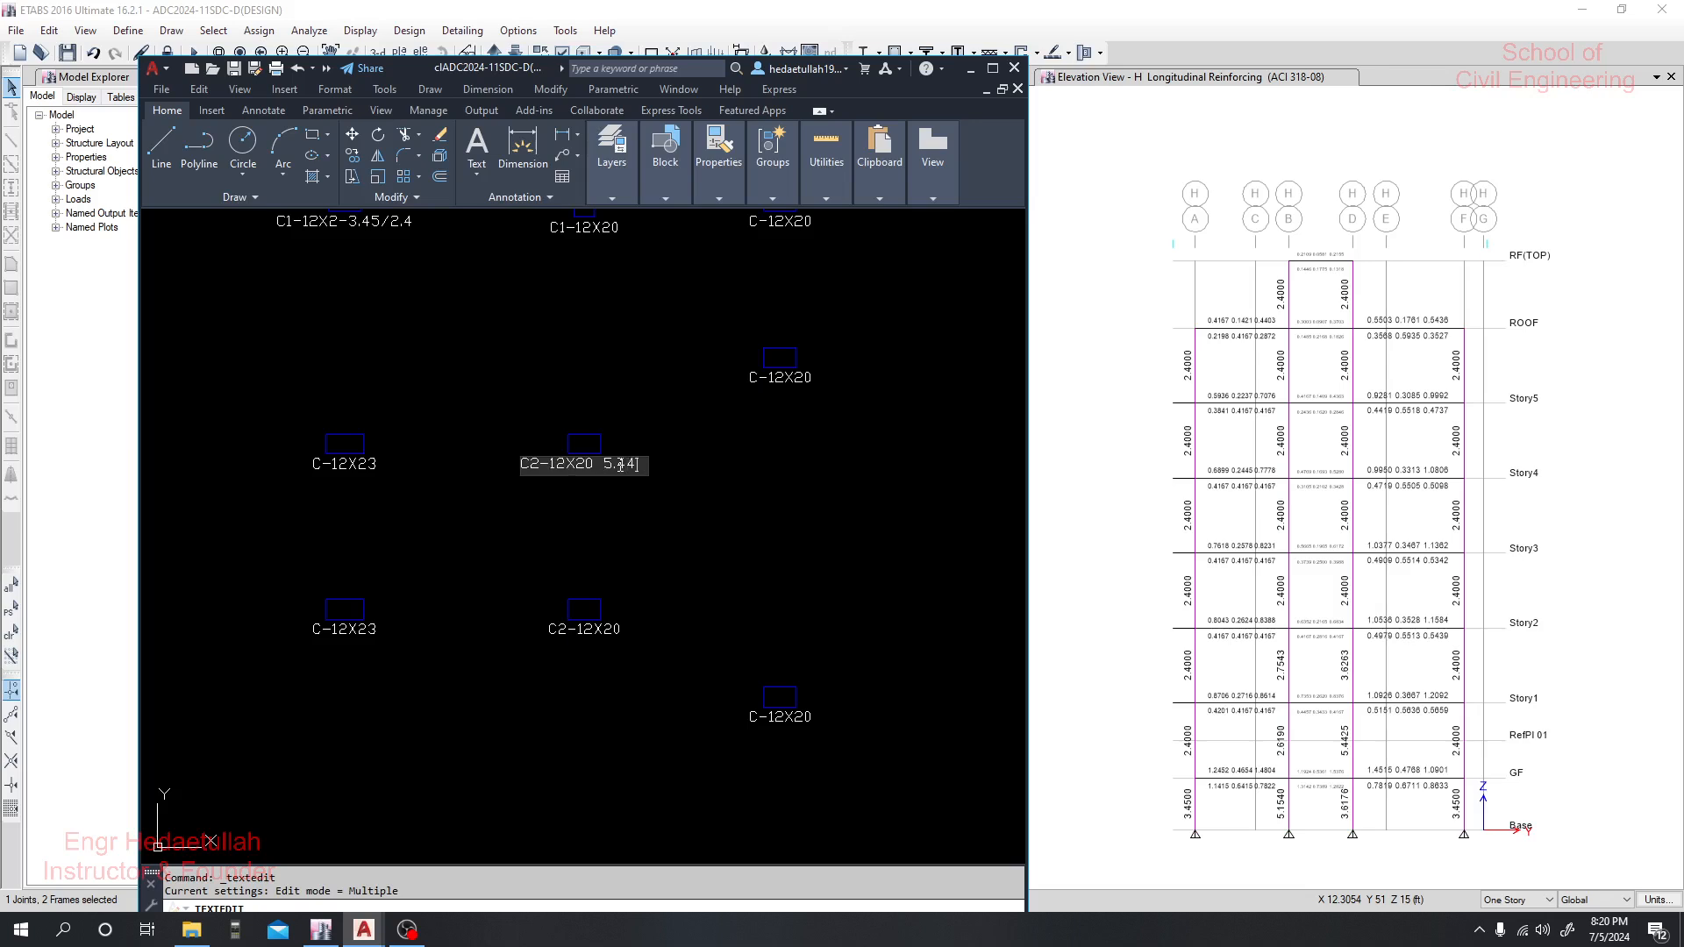
type("/2.4")
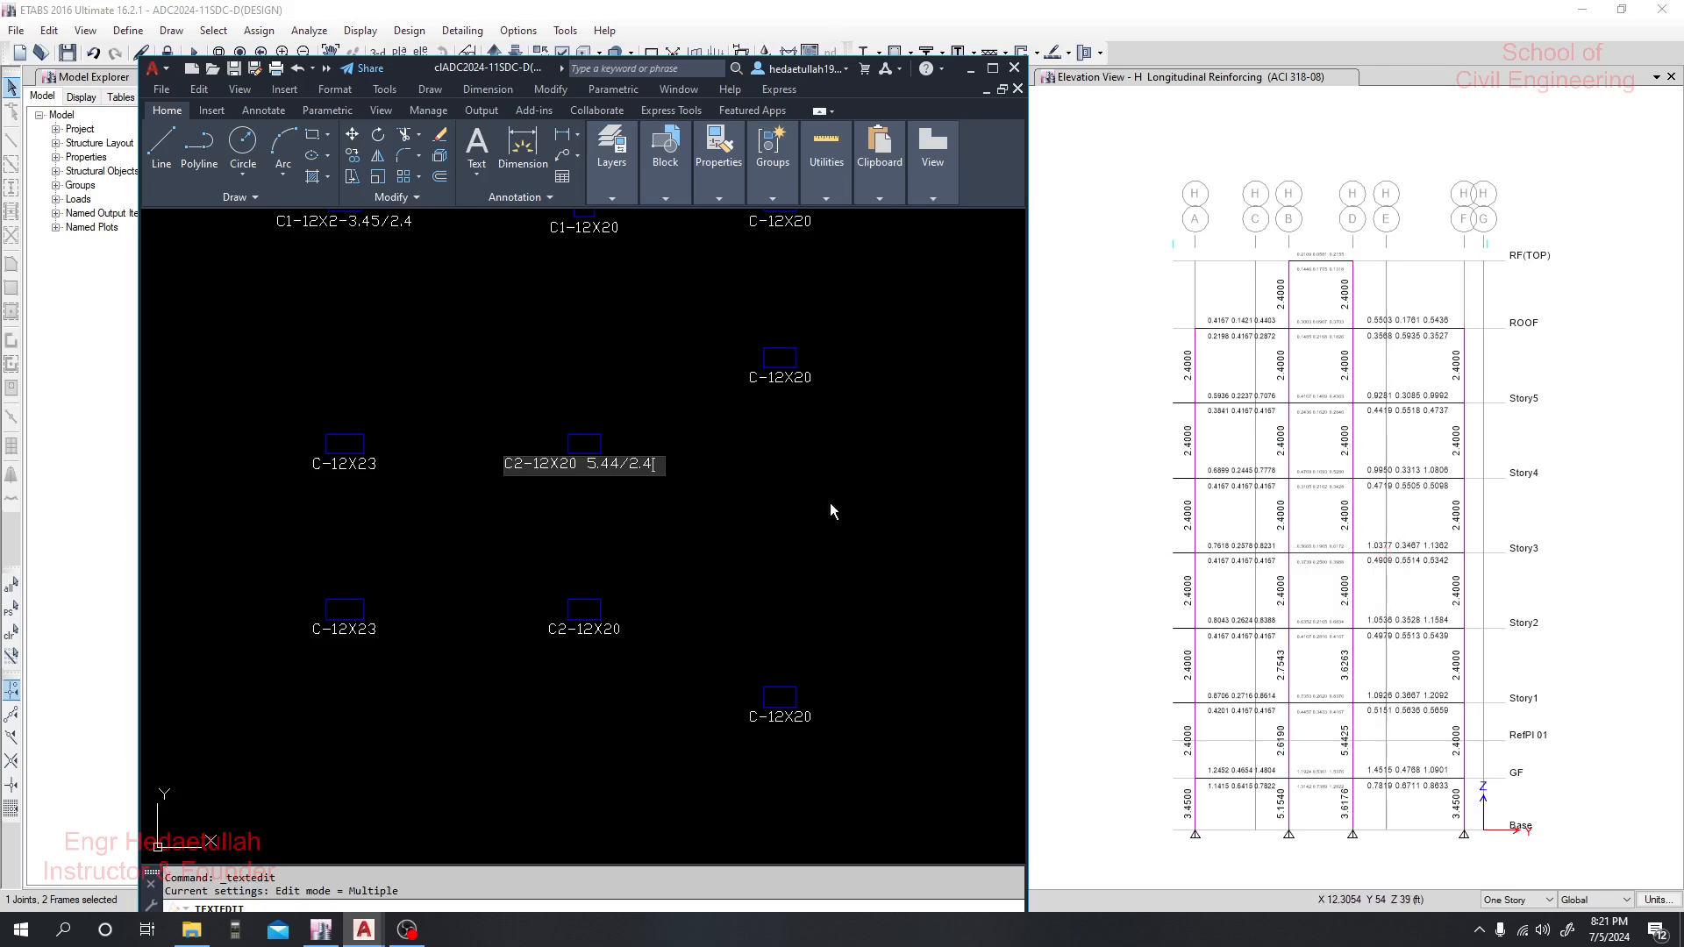
Insert (3) after 5.44 so the grid B middle-line label reads C2-12X20 5.44 (3) /2.4
type("g")
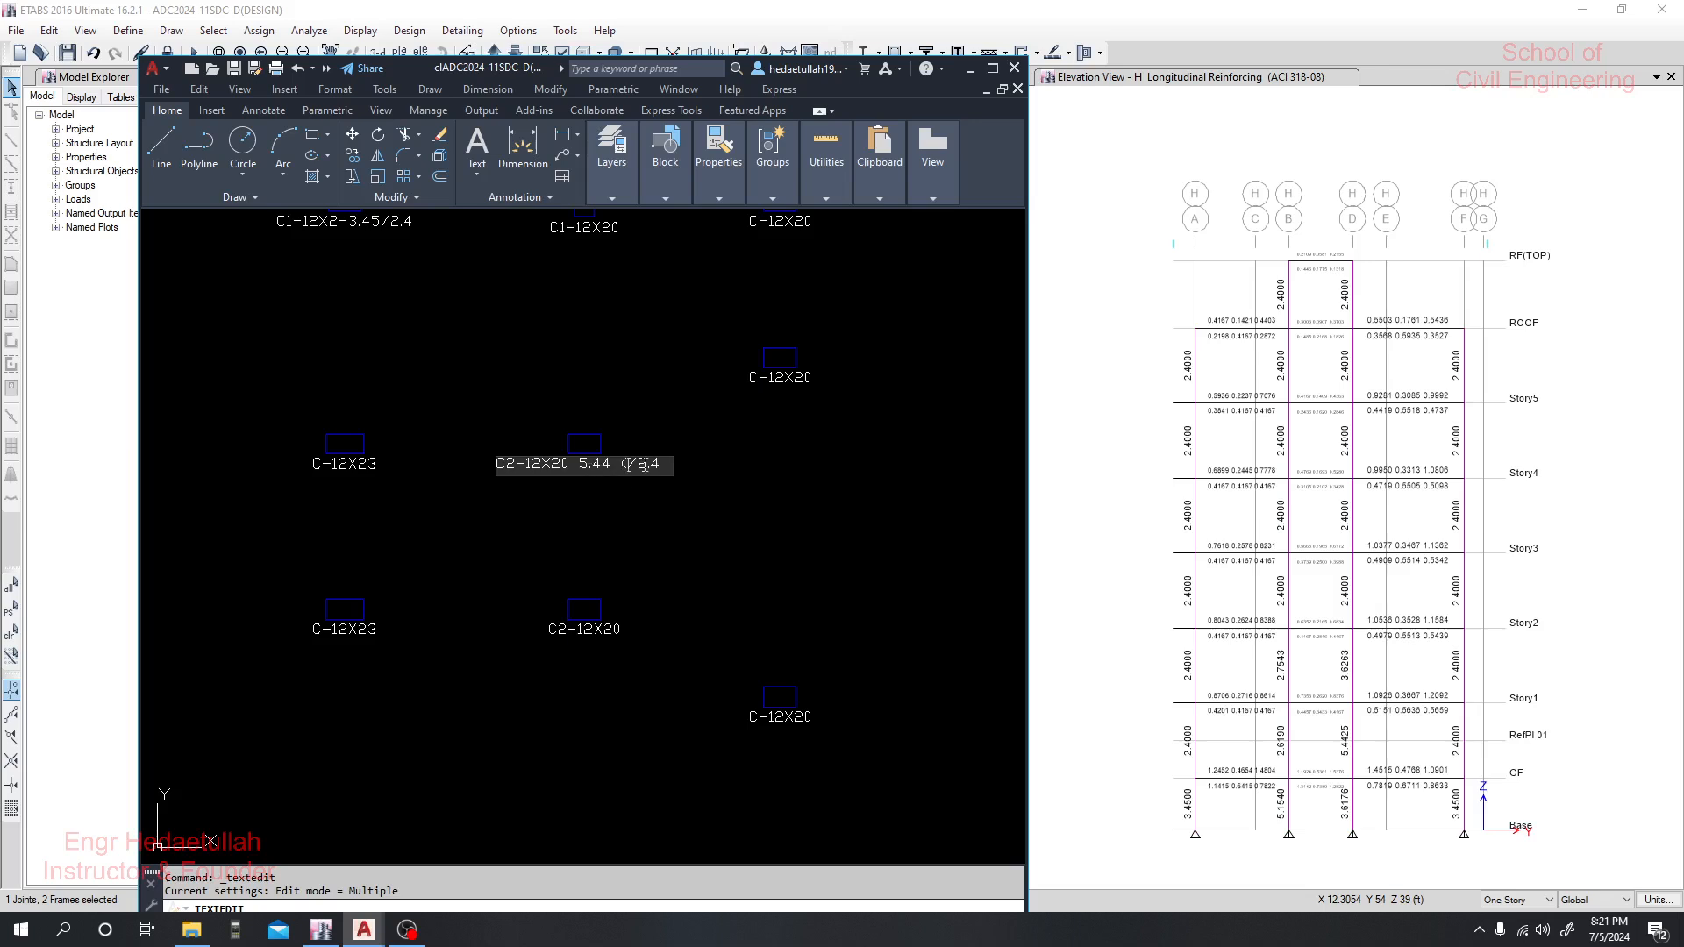
type("3)")
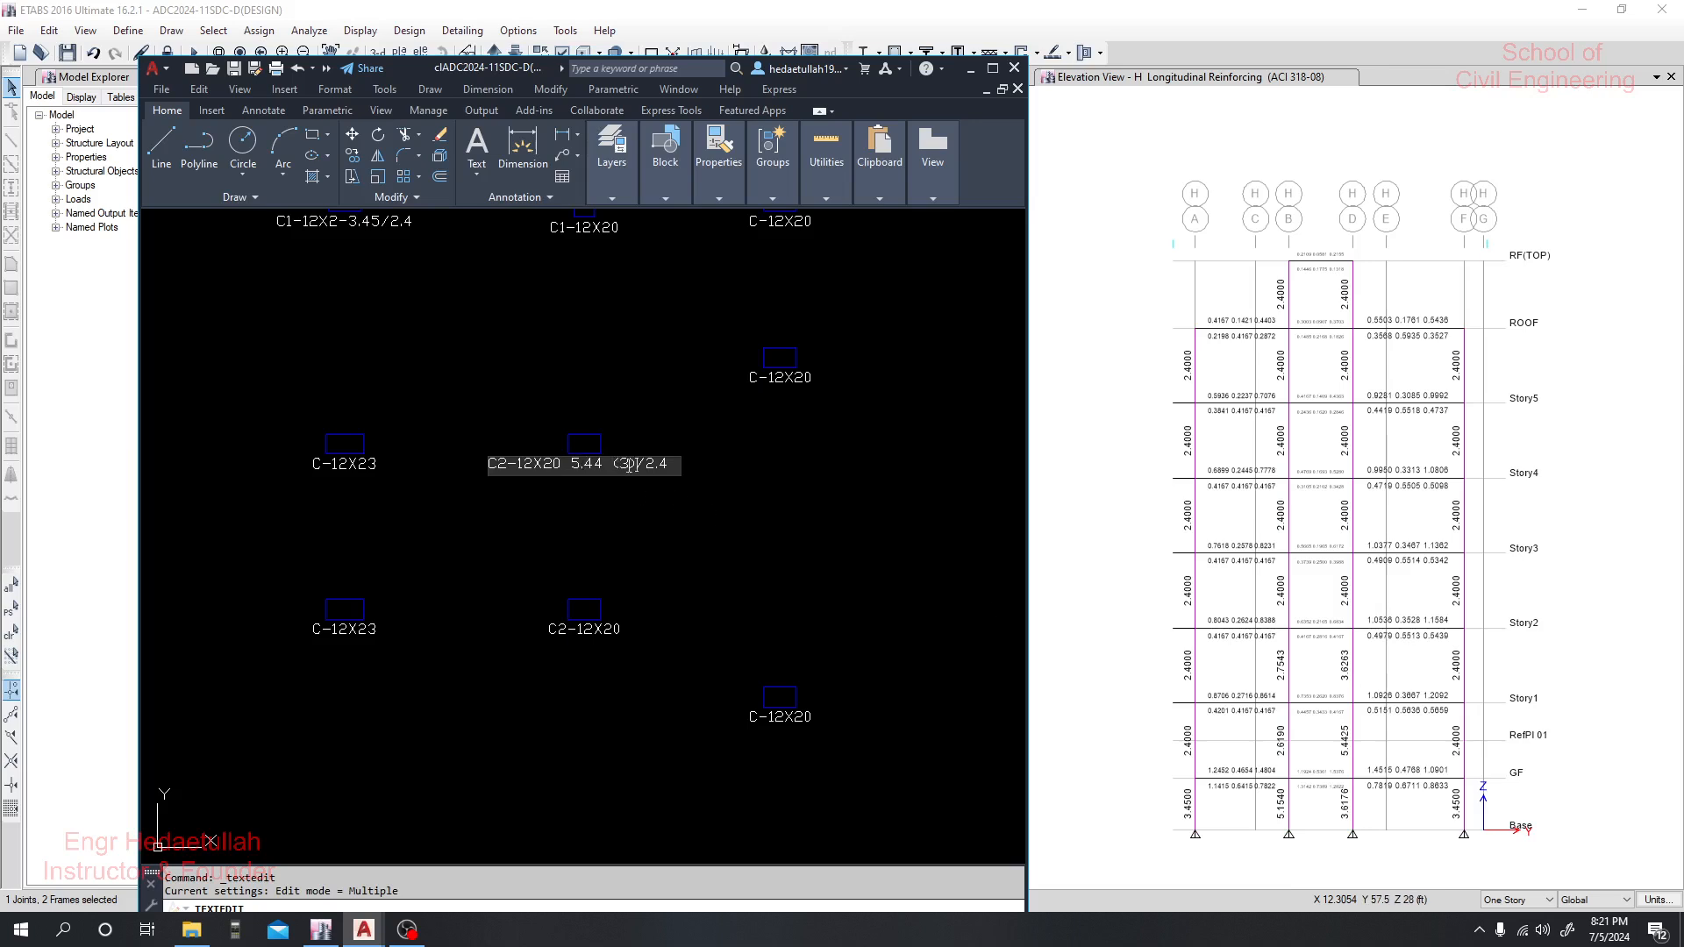
left_click(657, 519)
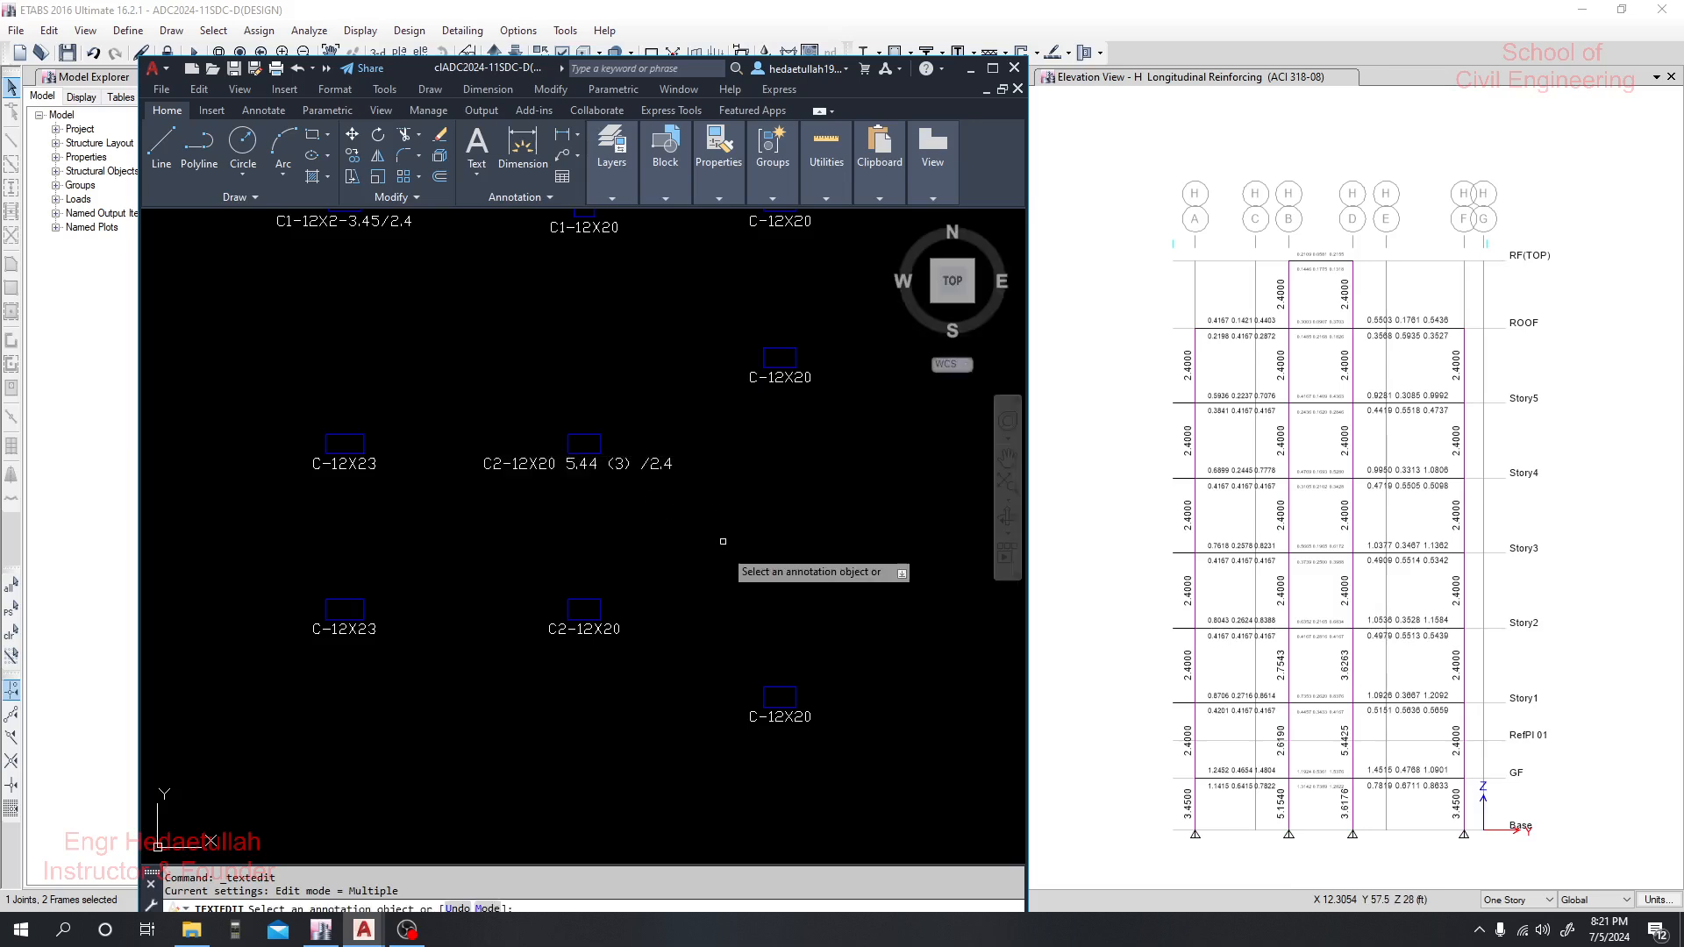
scroll(794, 491, "down", 3)
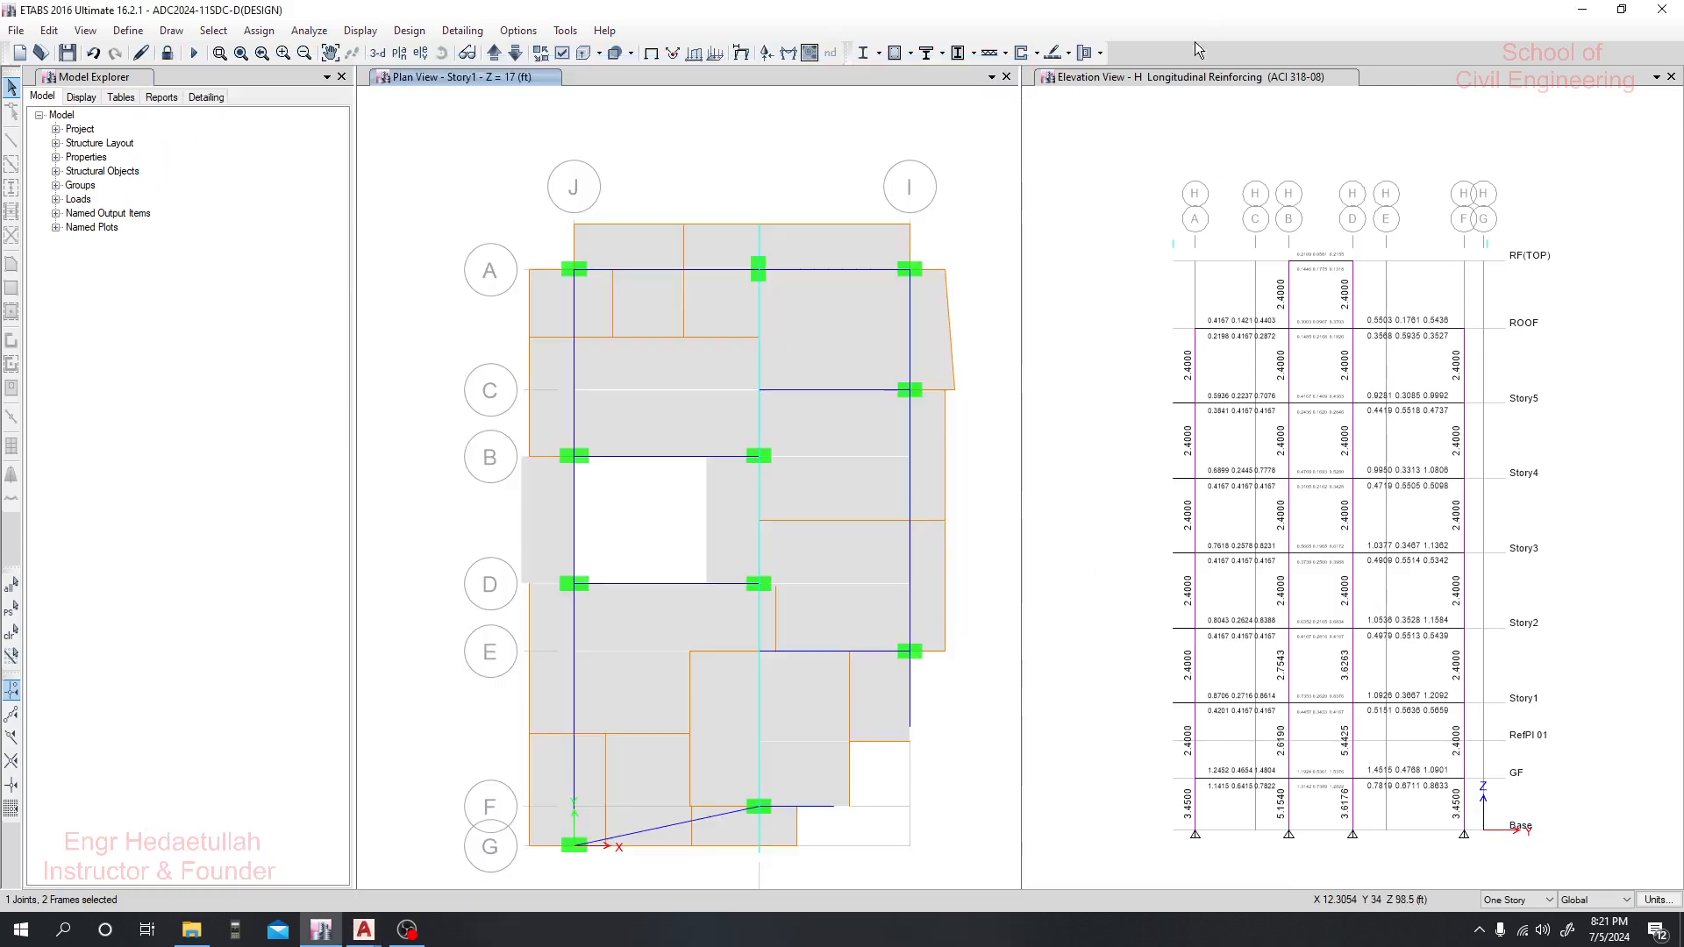
Switch to ETABS and display the grid line I longitudinal reinforcing elevation
left_click(1215, 26)
left_click(420, 53)
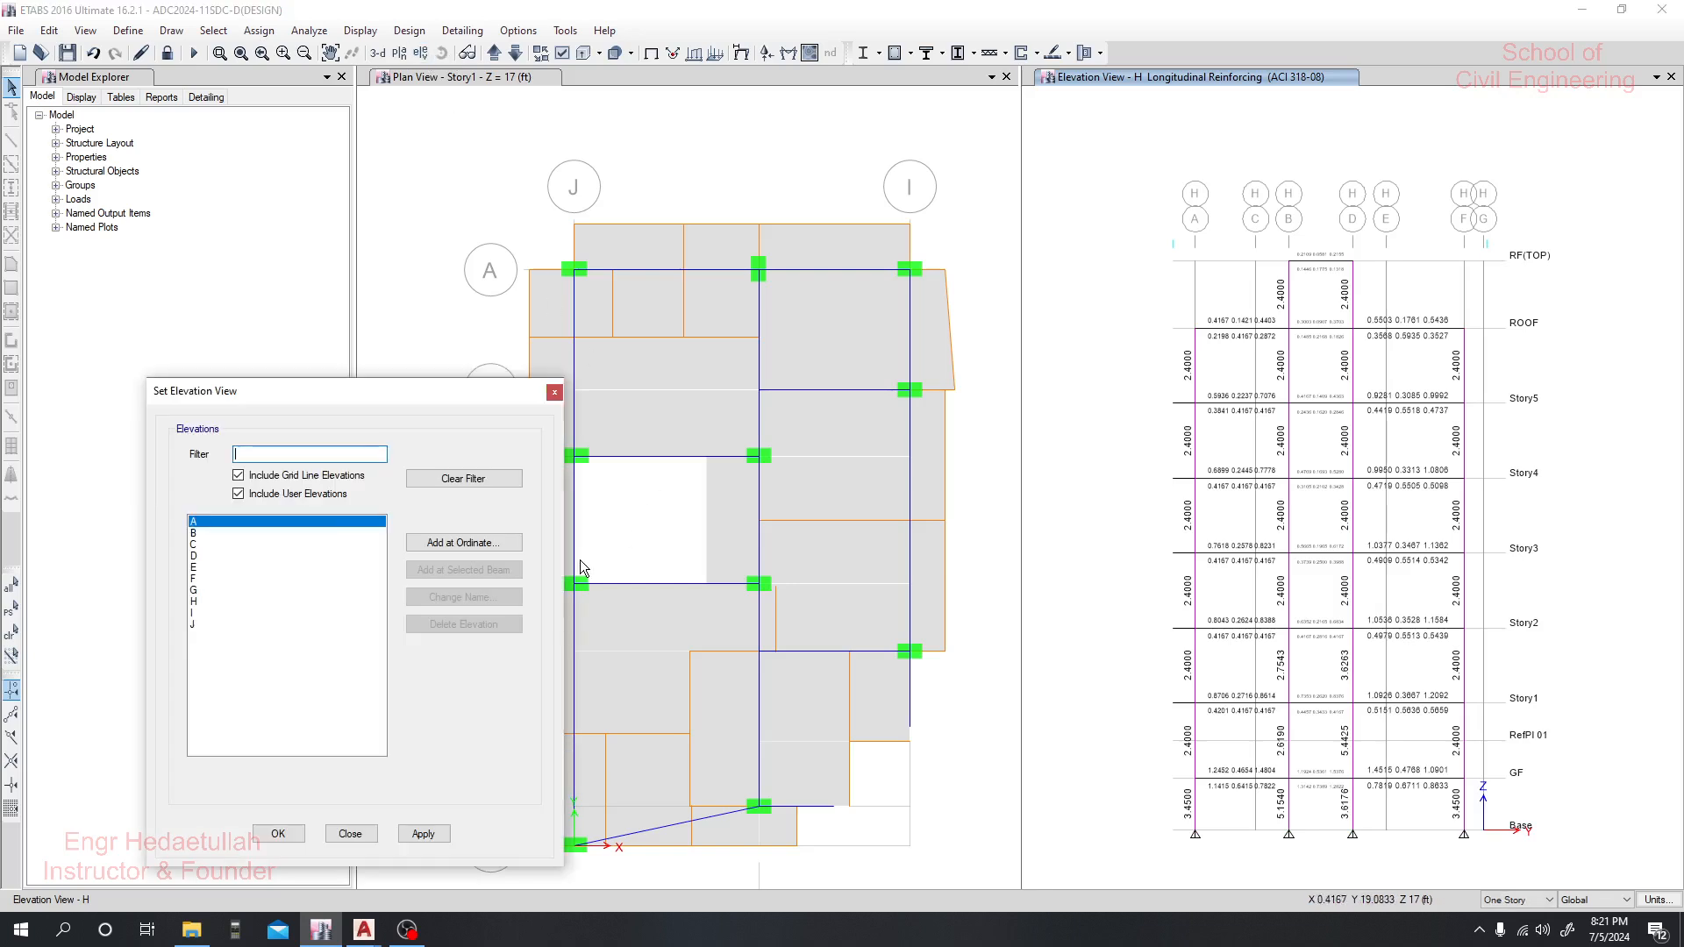
left_click(221, 604)
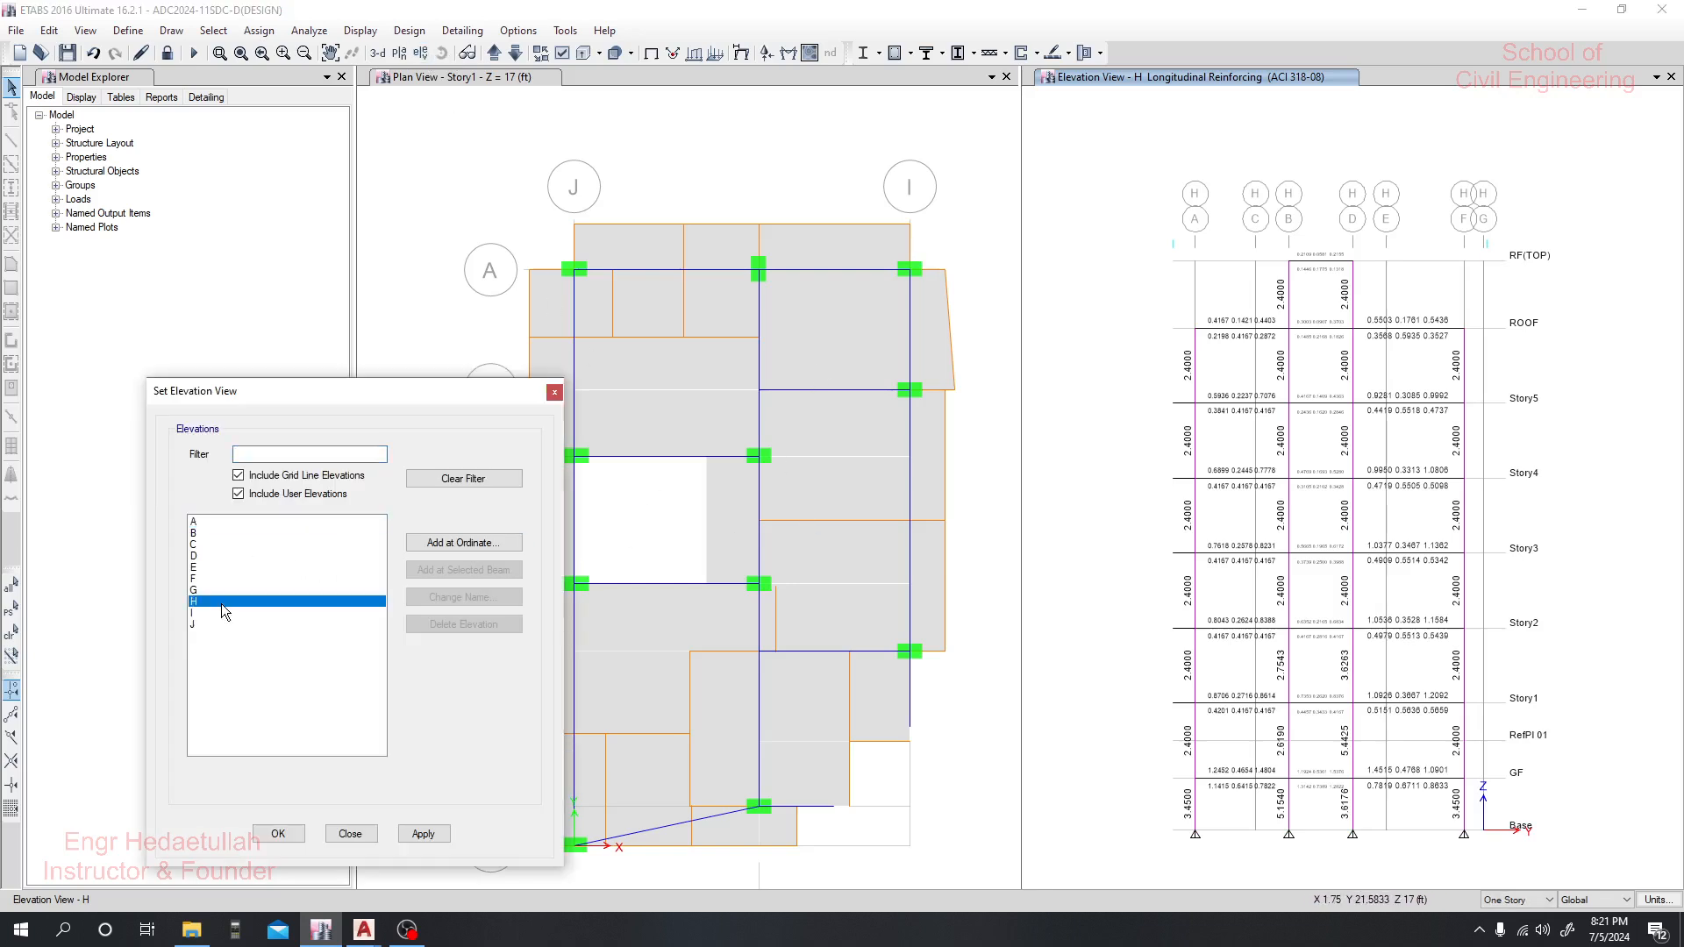
left_click(221, 614)
left_click(413, 835)
left_click(293, 836)
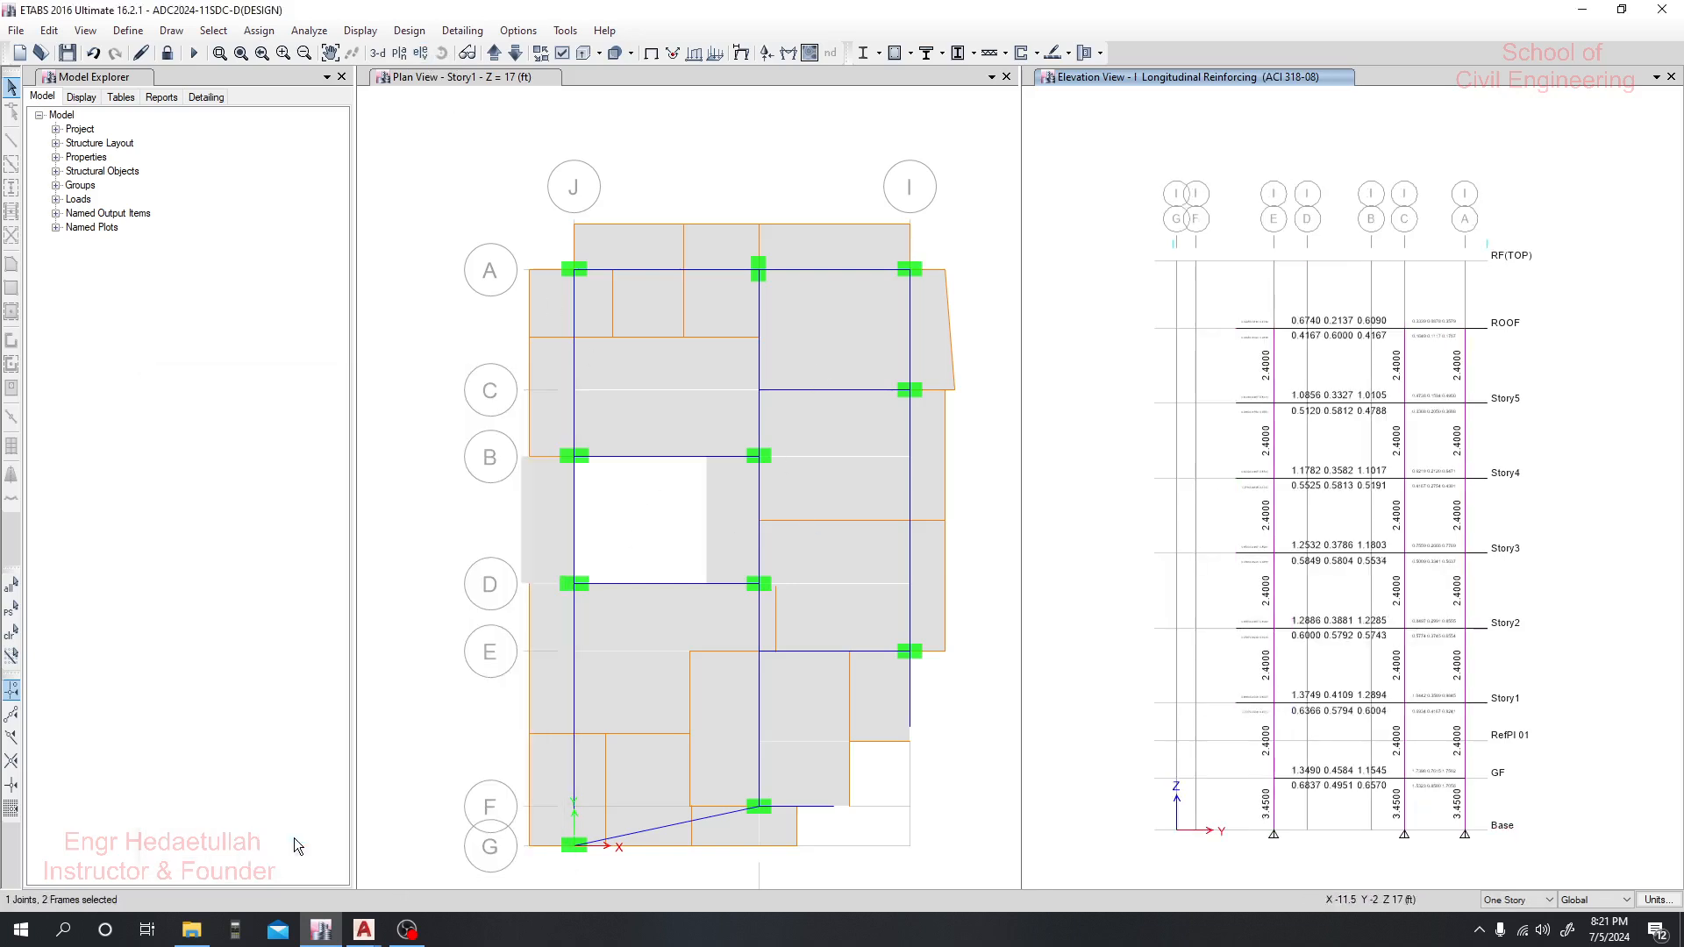
left_click_drag(1066, 702, 1069, 656)
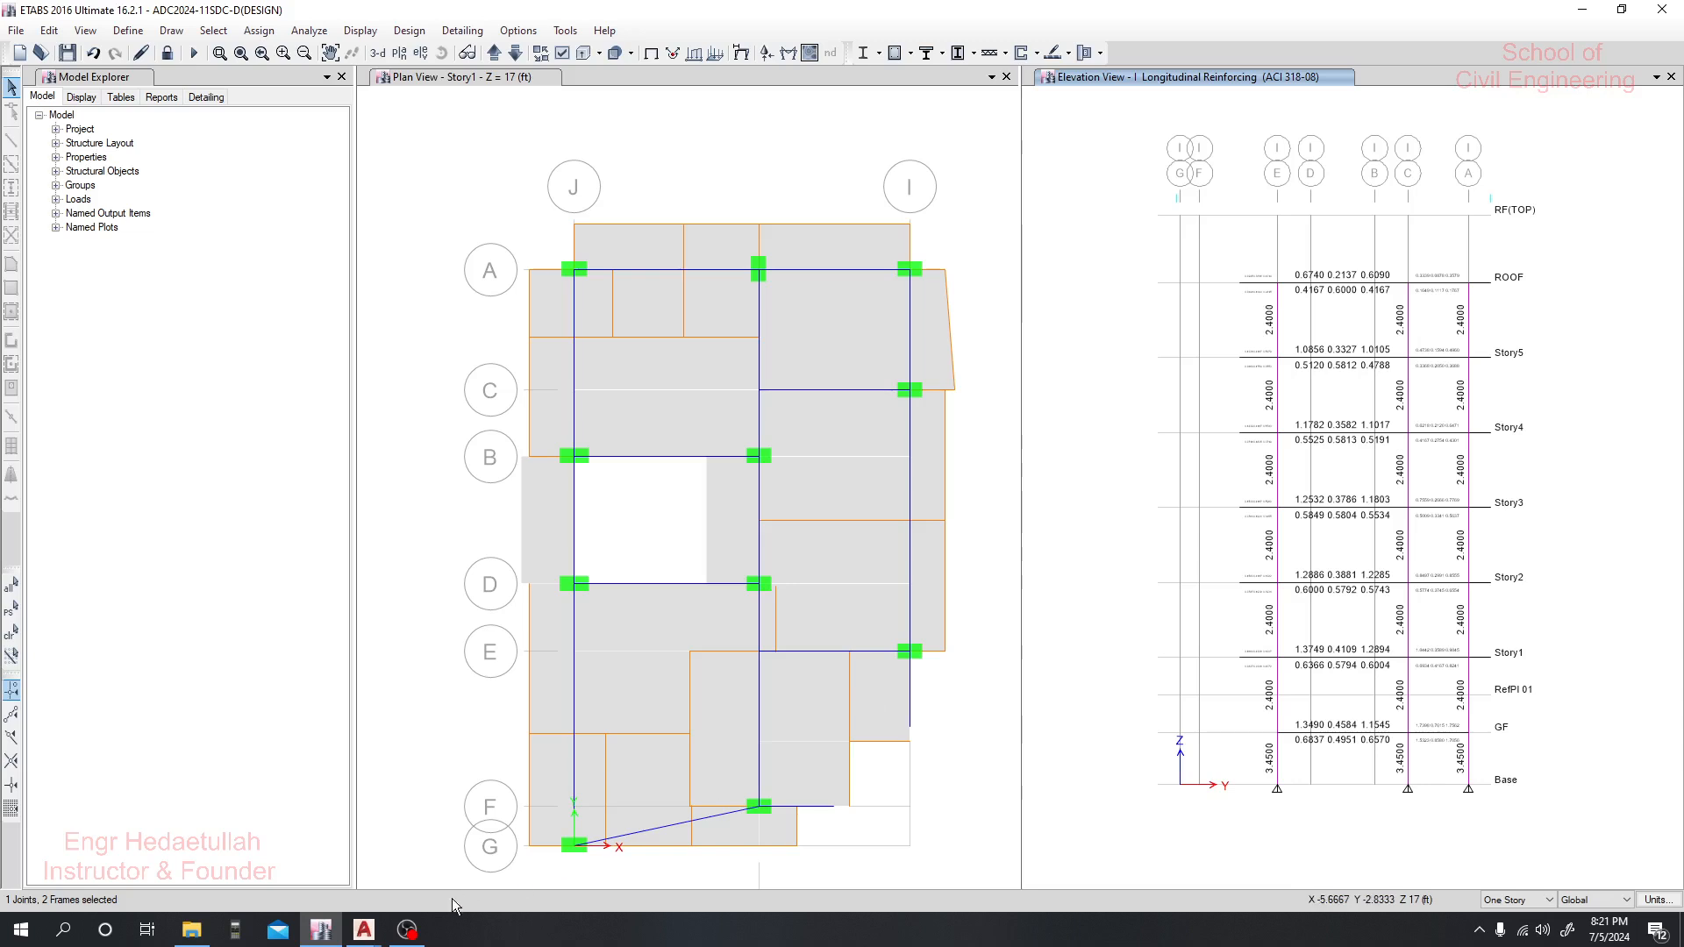
Switch to AutoCAD and rename the labels of the grid line I columns at grids A and C to C1-12X20
left_click(365, 928)
left_click(380, 867)
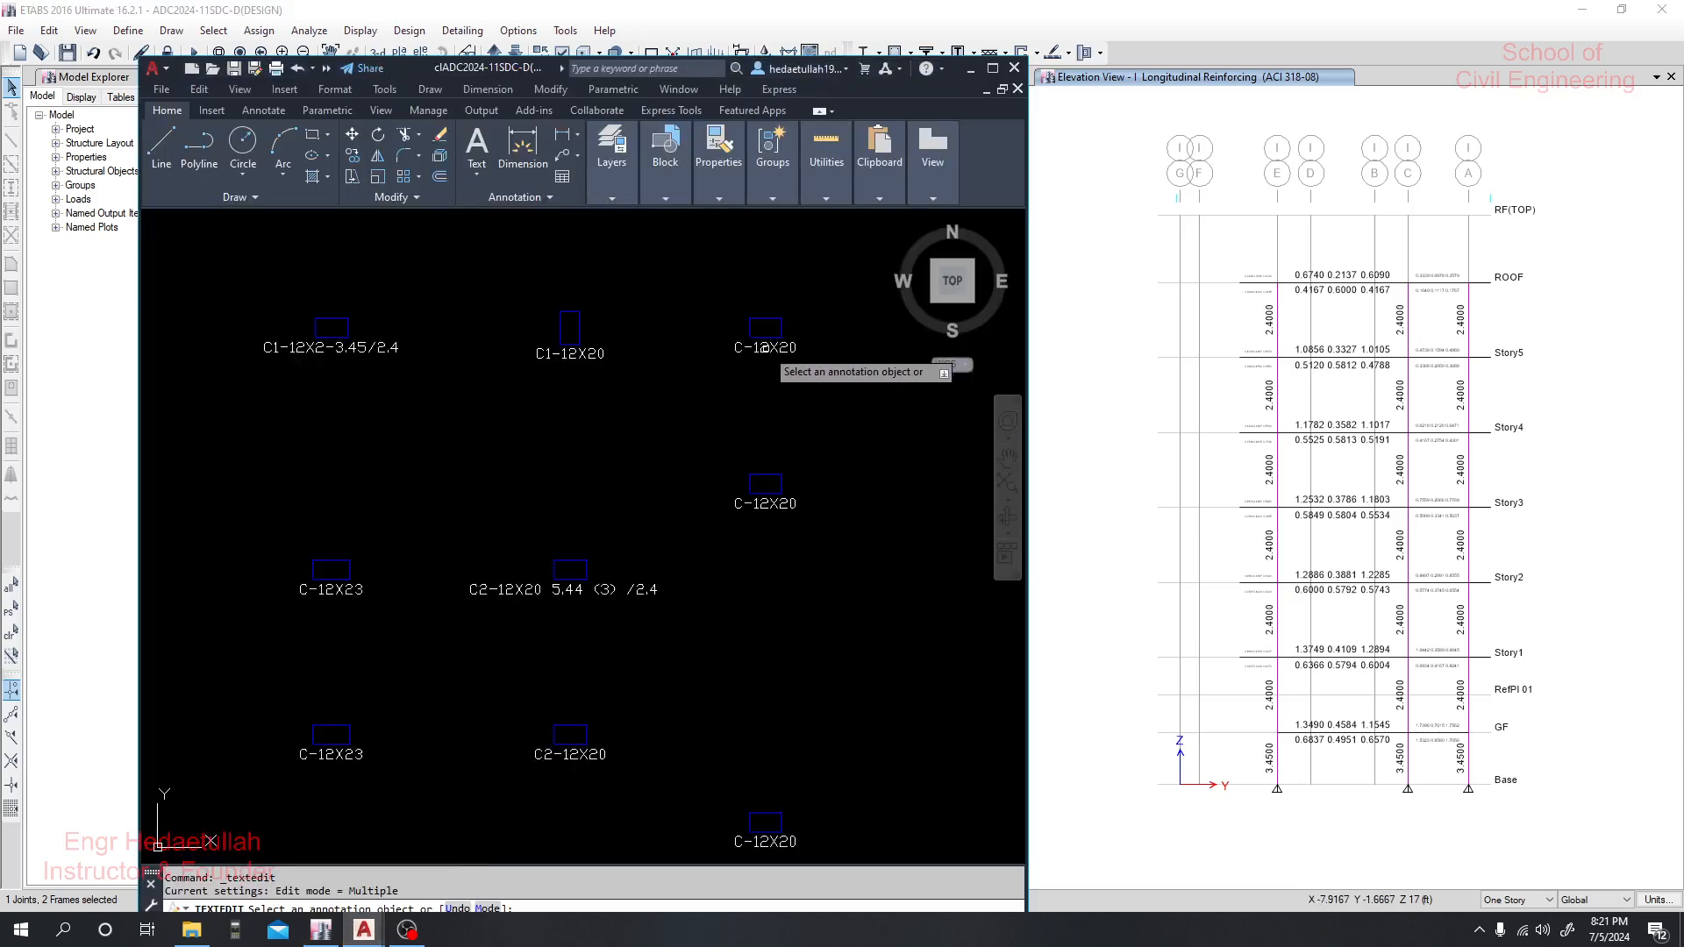
left_click(764, 348)
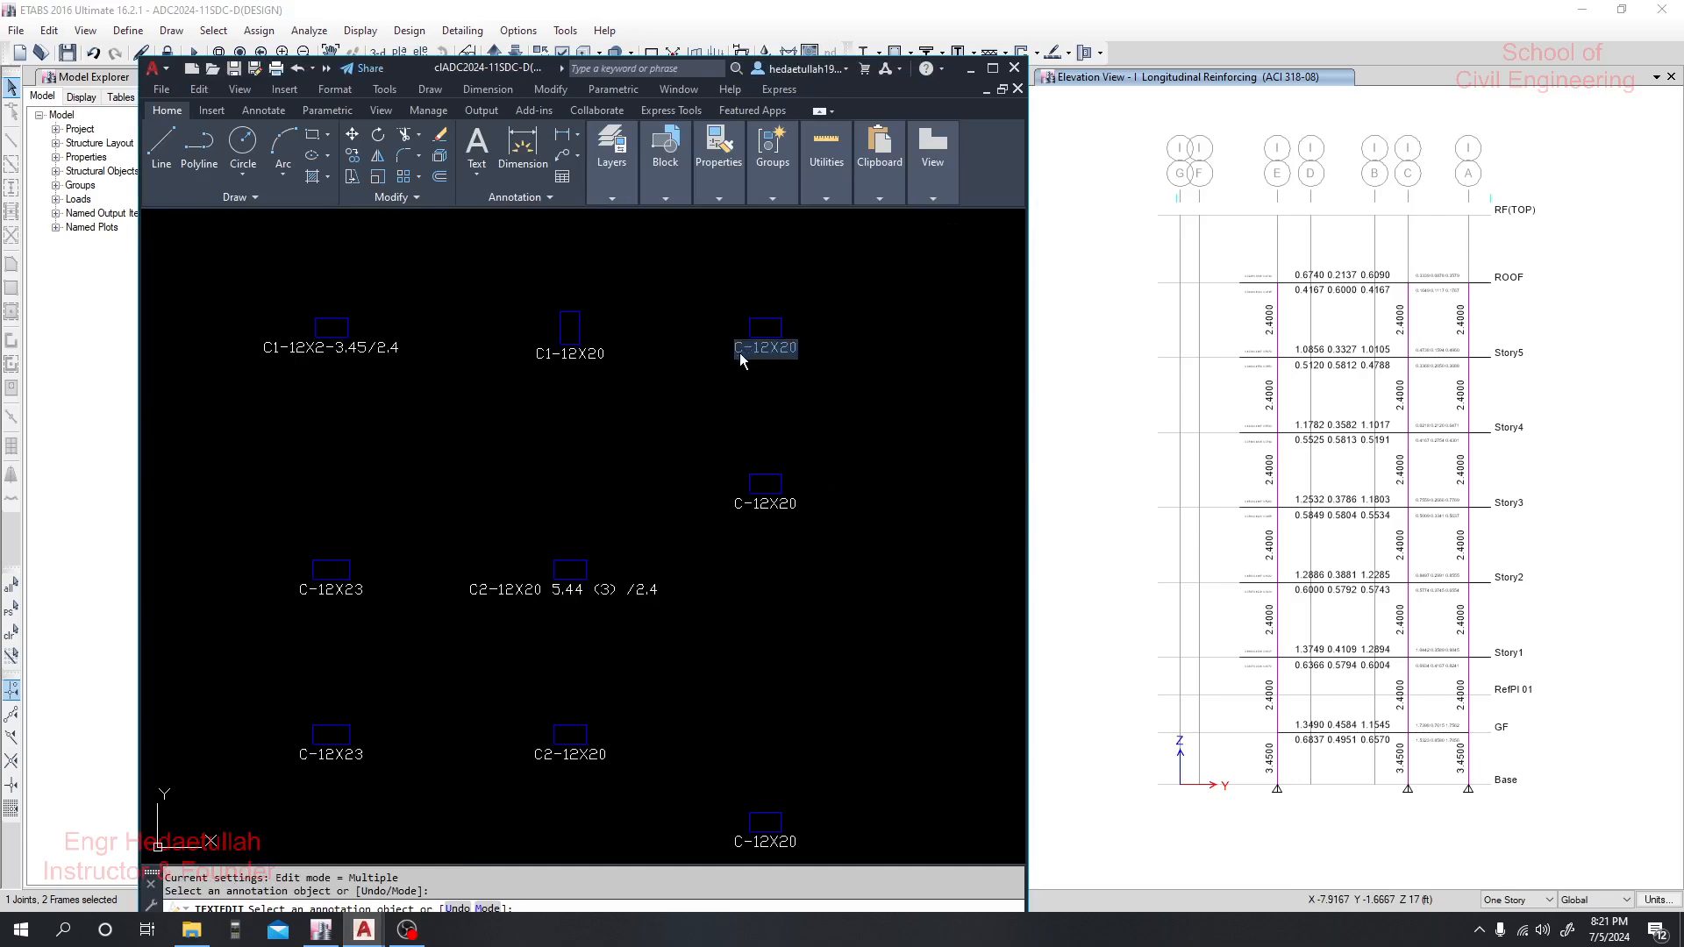
left_click(739, 349)
type("1")
left_click(753, 499)
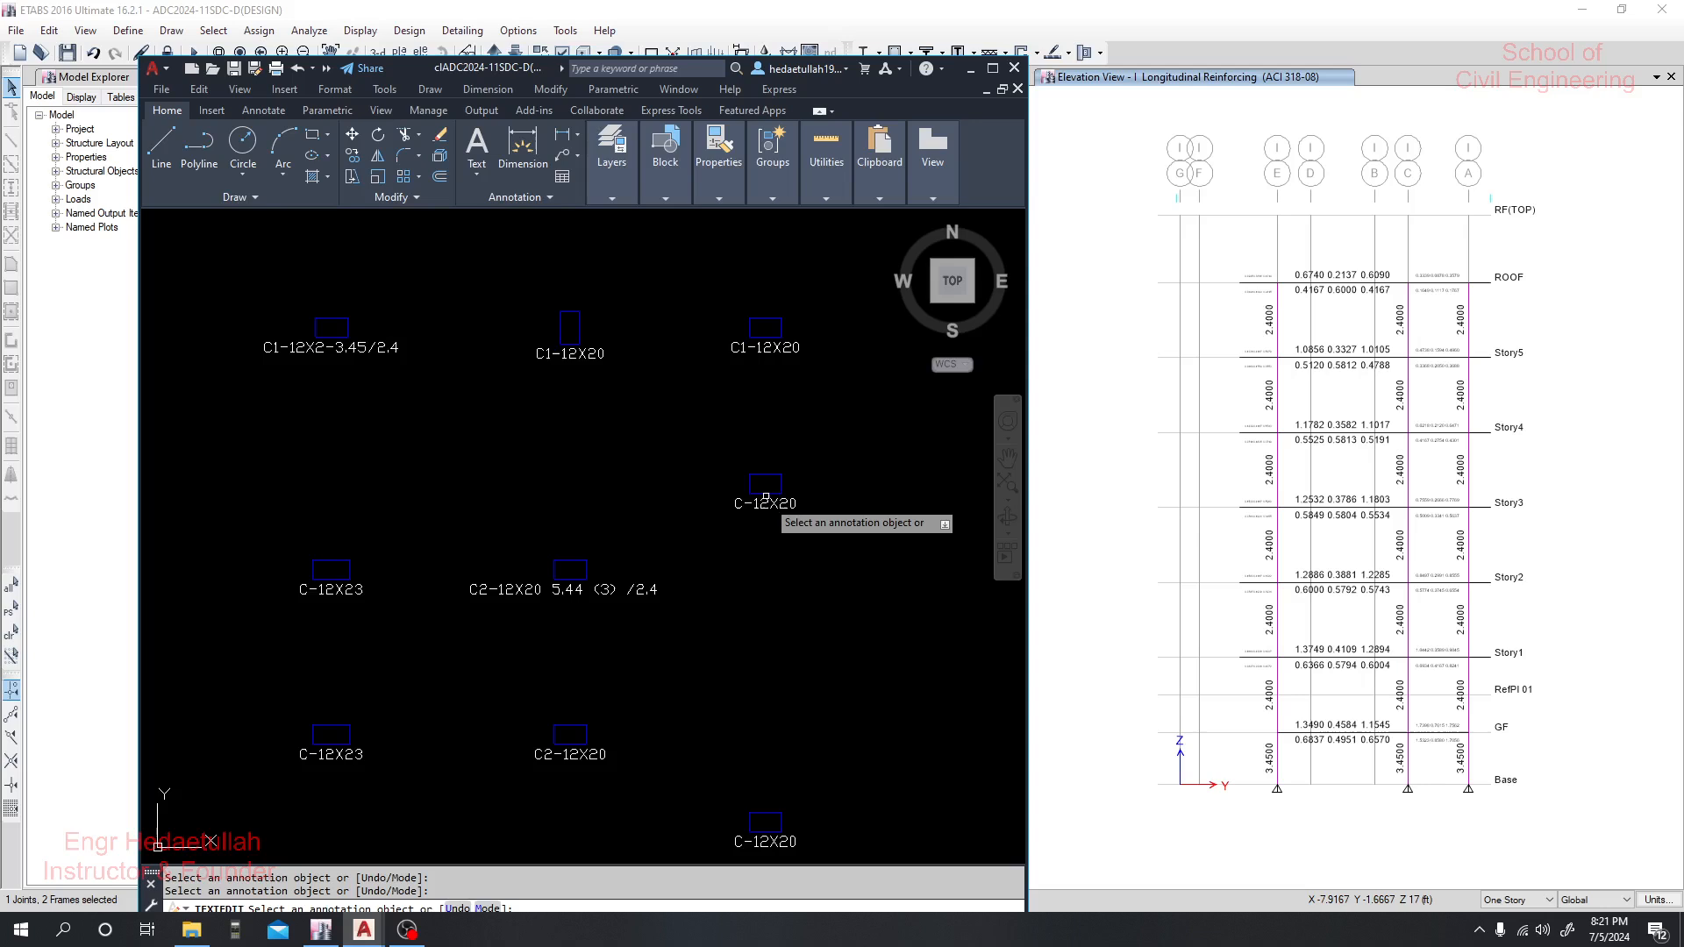
left_click(745, 503)
type("1")
left_click(783, 602)
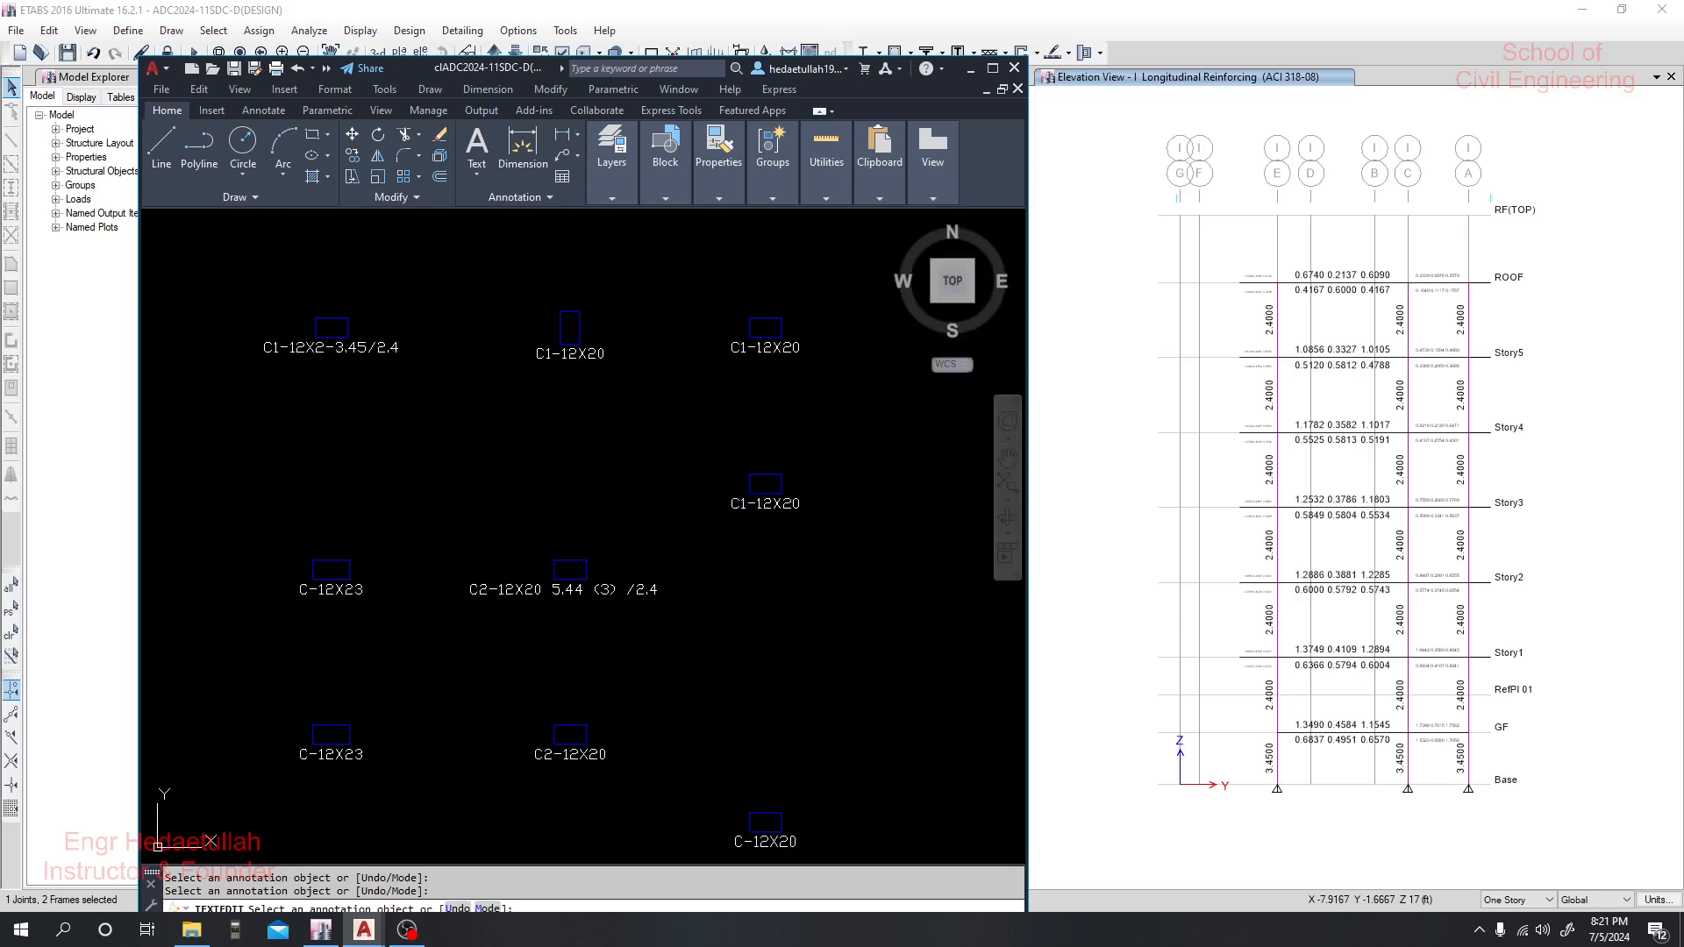
Rename the label of the grid line I column at grid E to C1-12X20
left_click_drag(785, 606, 776, 386)
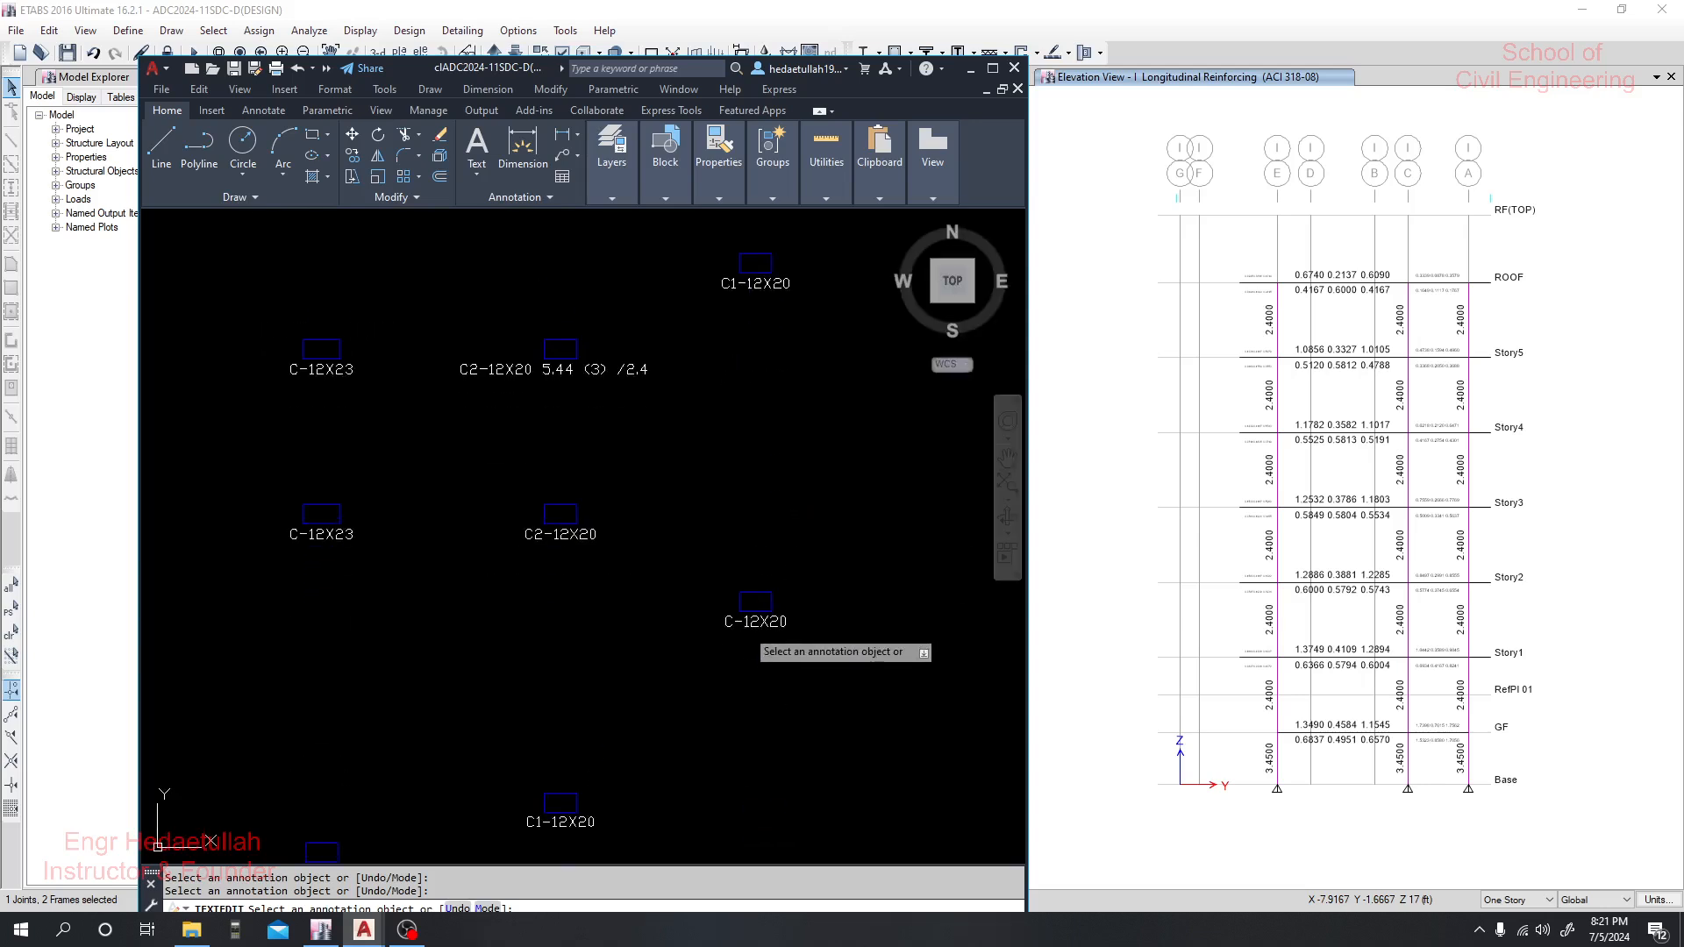
left_click(745, 628)
type("1")
left_click(743, 658)
scroll(745, 660, "down", 3)
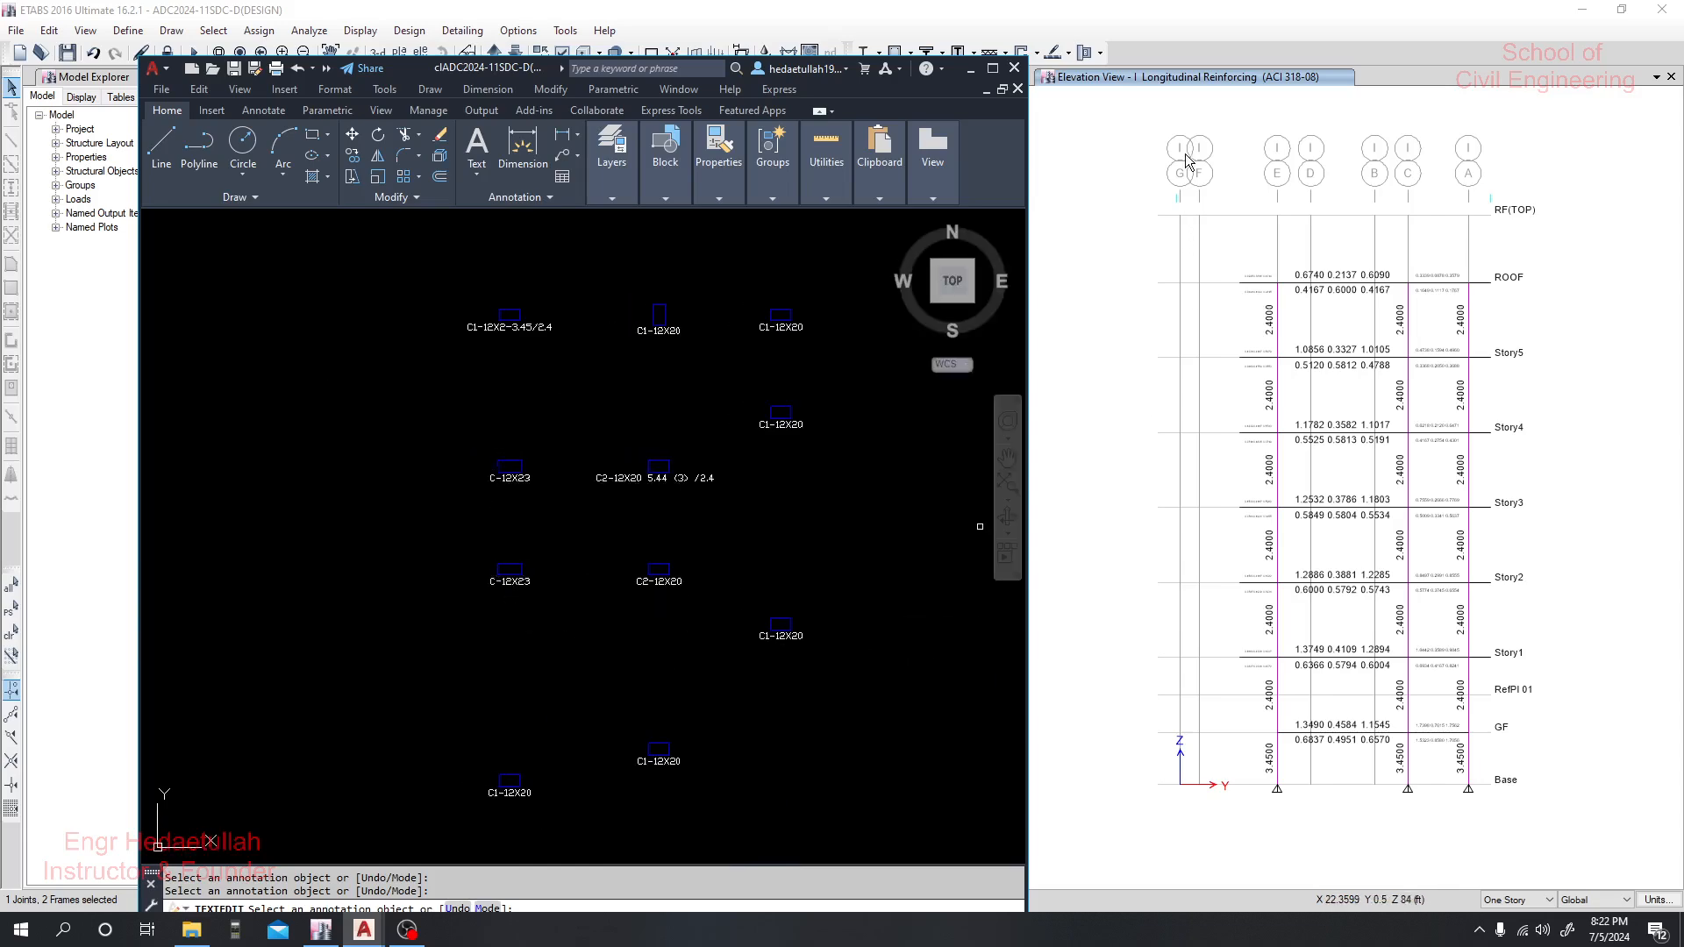
Switch to ETABS and display the grid line J longitudinal reinforcing elevation
left_click(1142, 135)
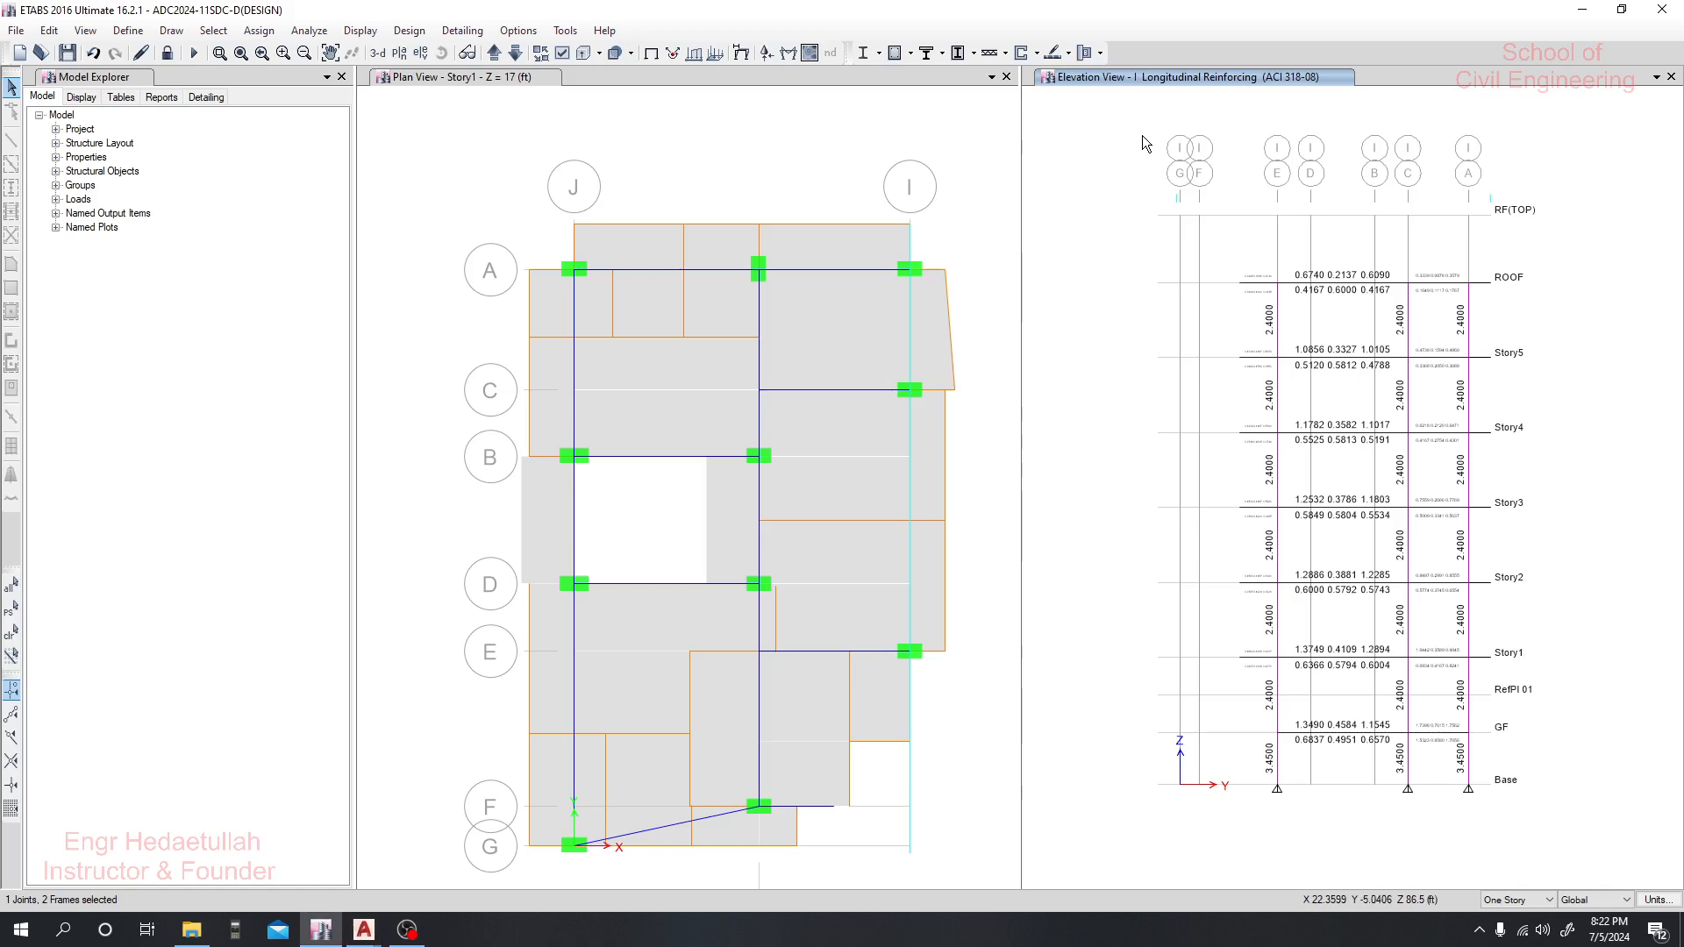
left_click(421, 54)
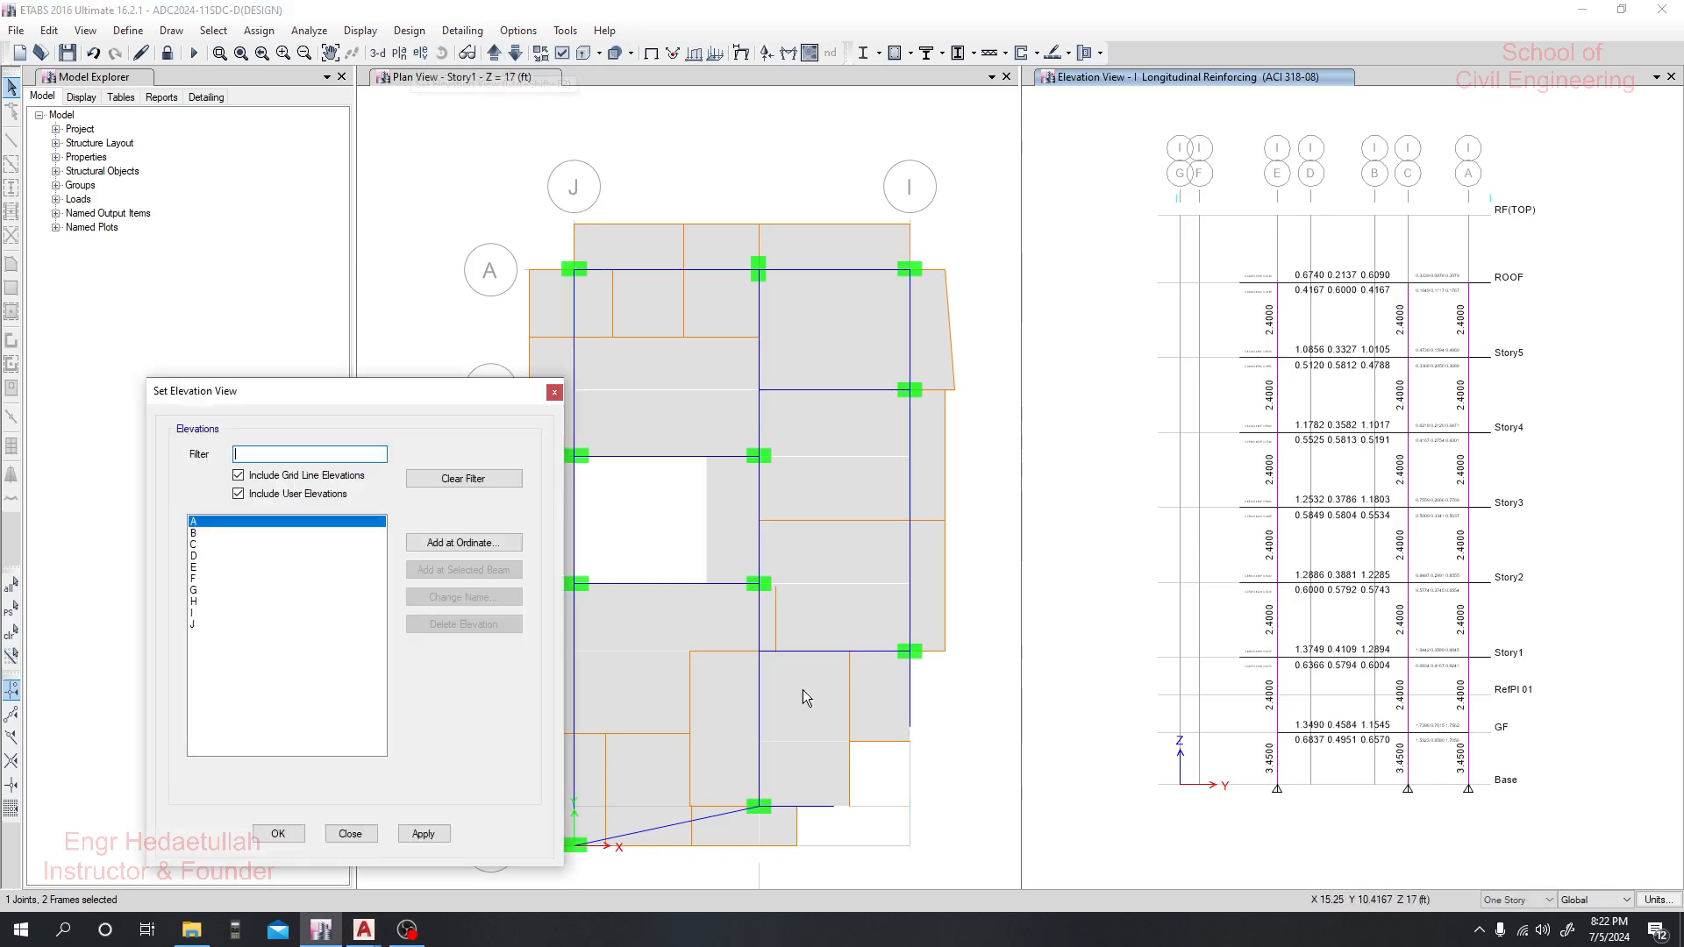
left_click(224, 623)
left_click(424, 835)
left_click(278, 834)
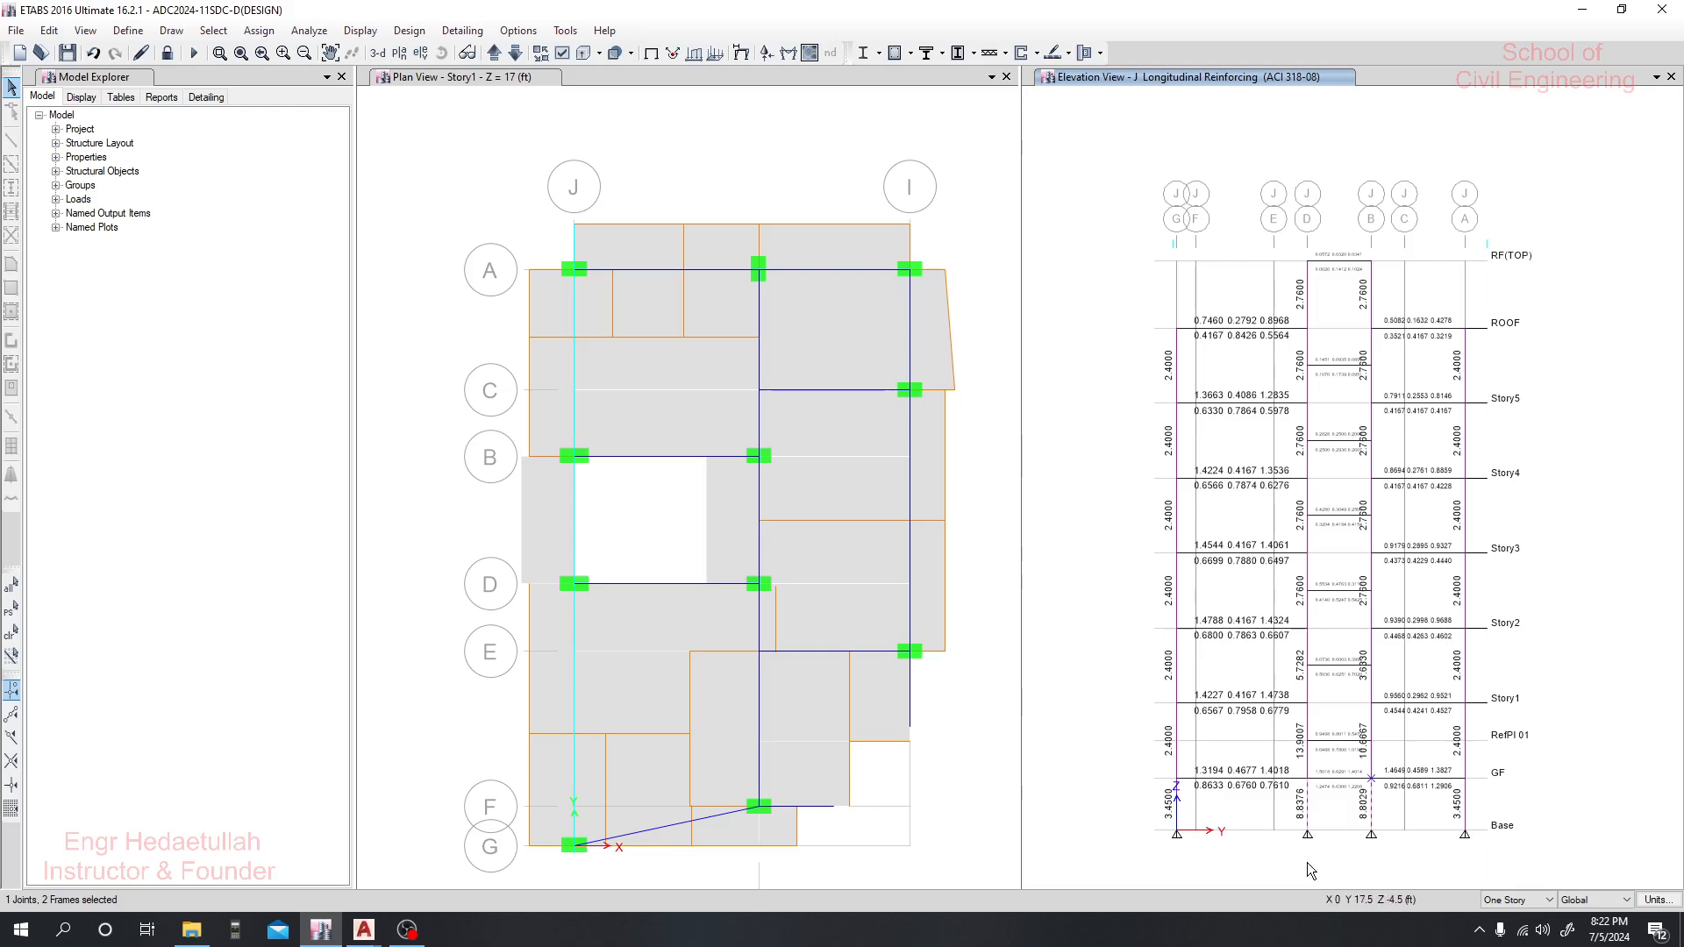
left_click_drag(1325, 844, 1324, 786)
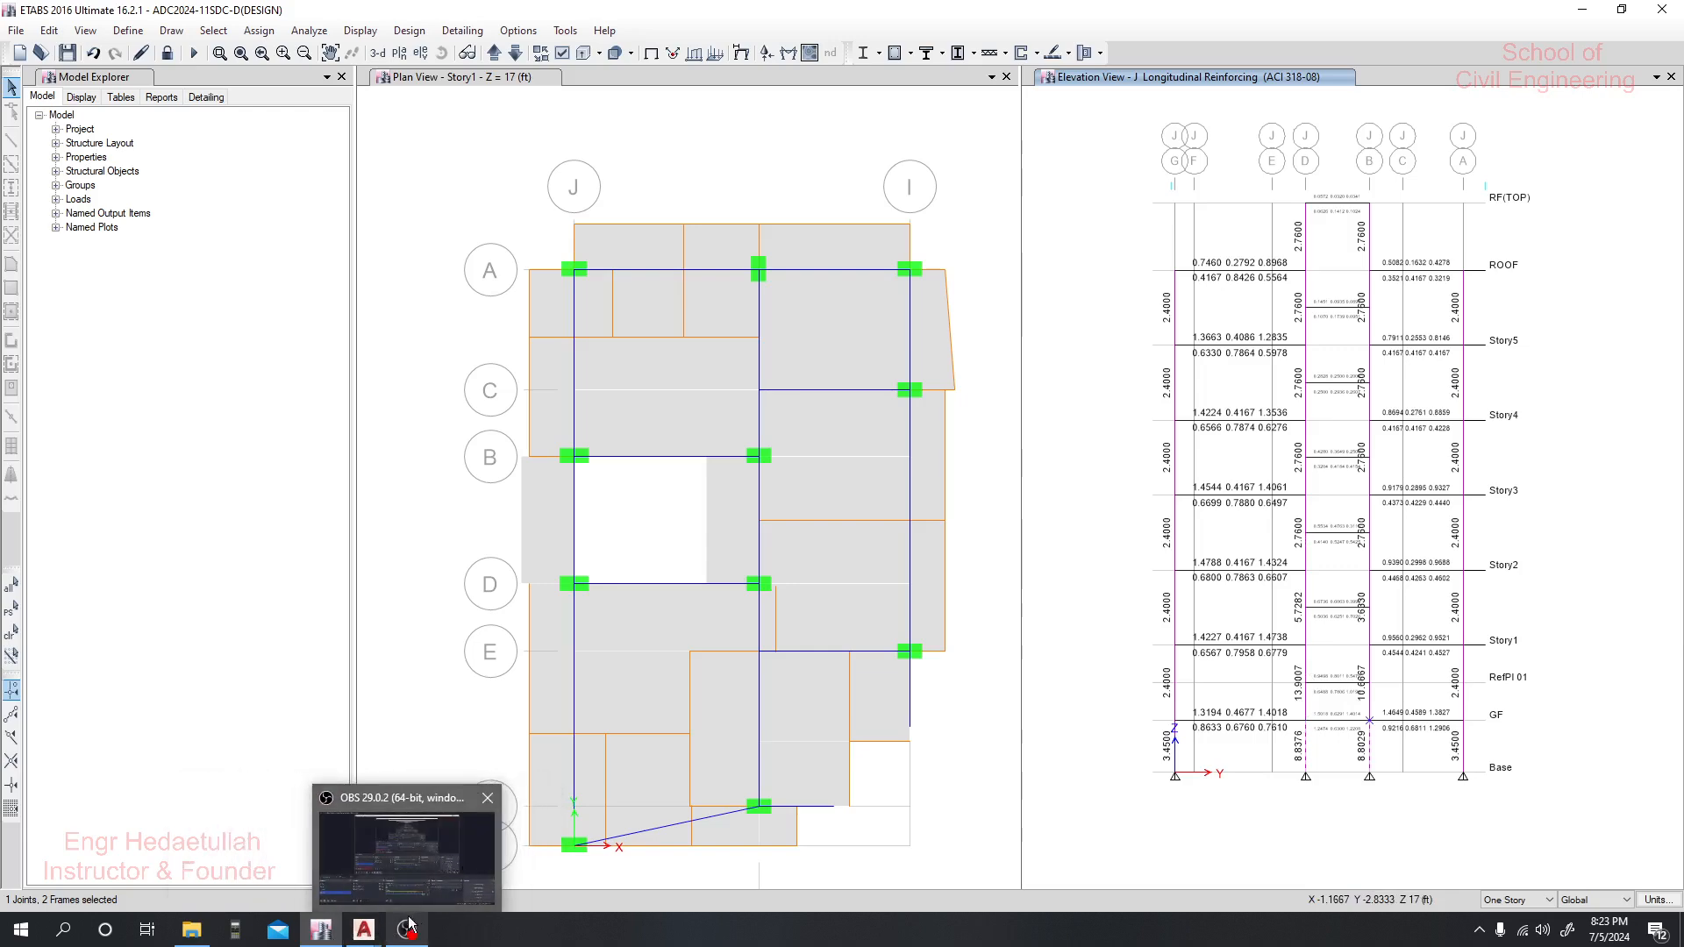
Switch to AutoCAD and rename the label of the grid line J column at grid B to C3-12X23
mouse_move(370, 931)
left_click(456, 833)
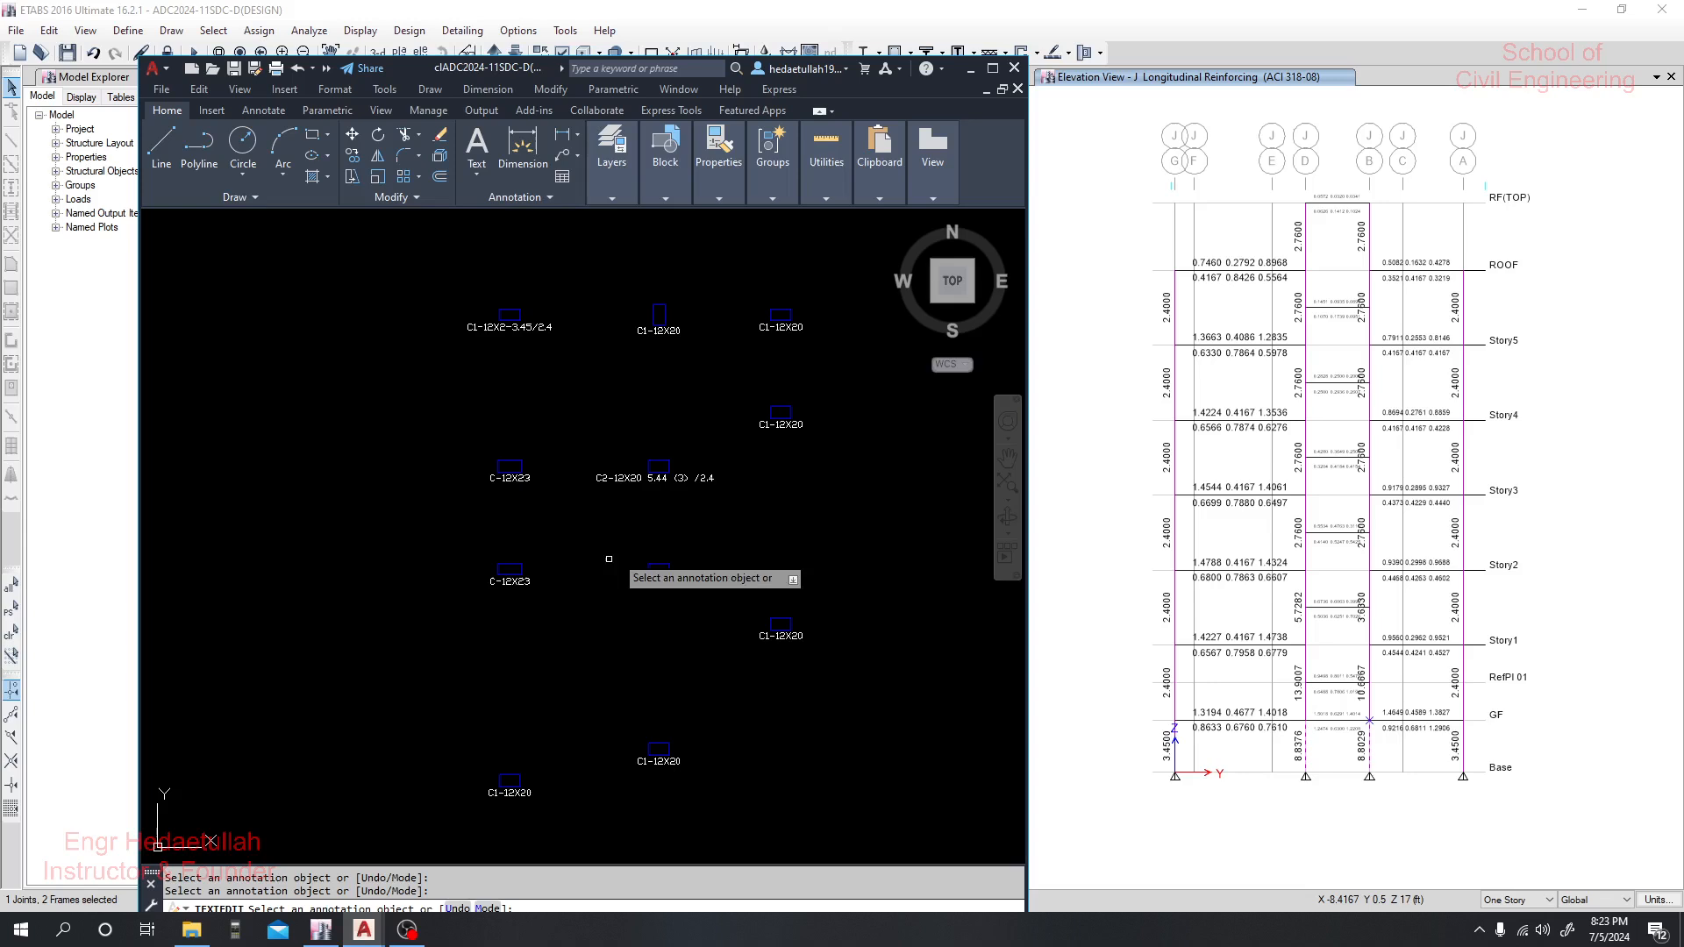
left_click(502, 481)
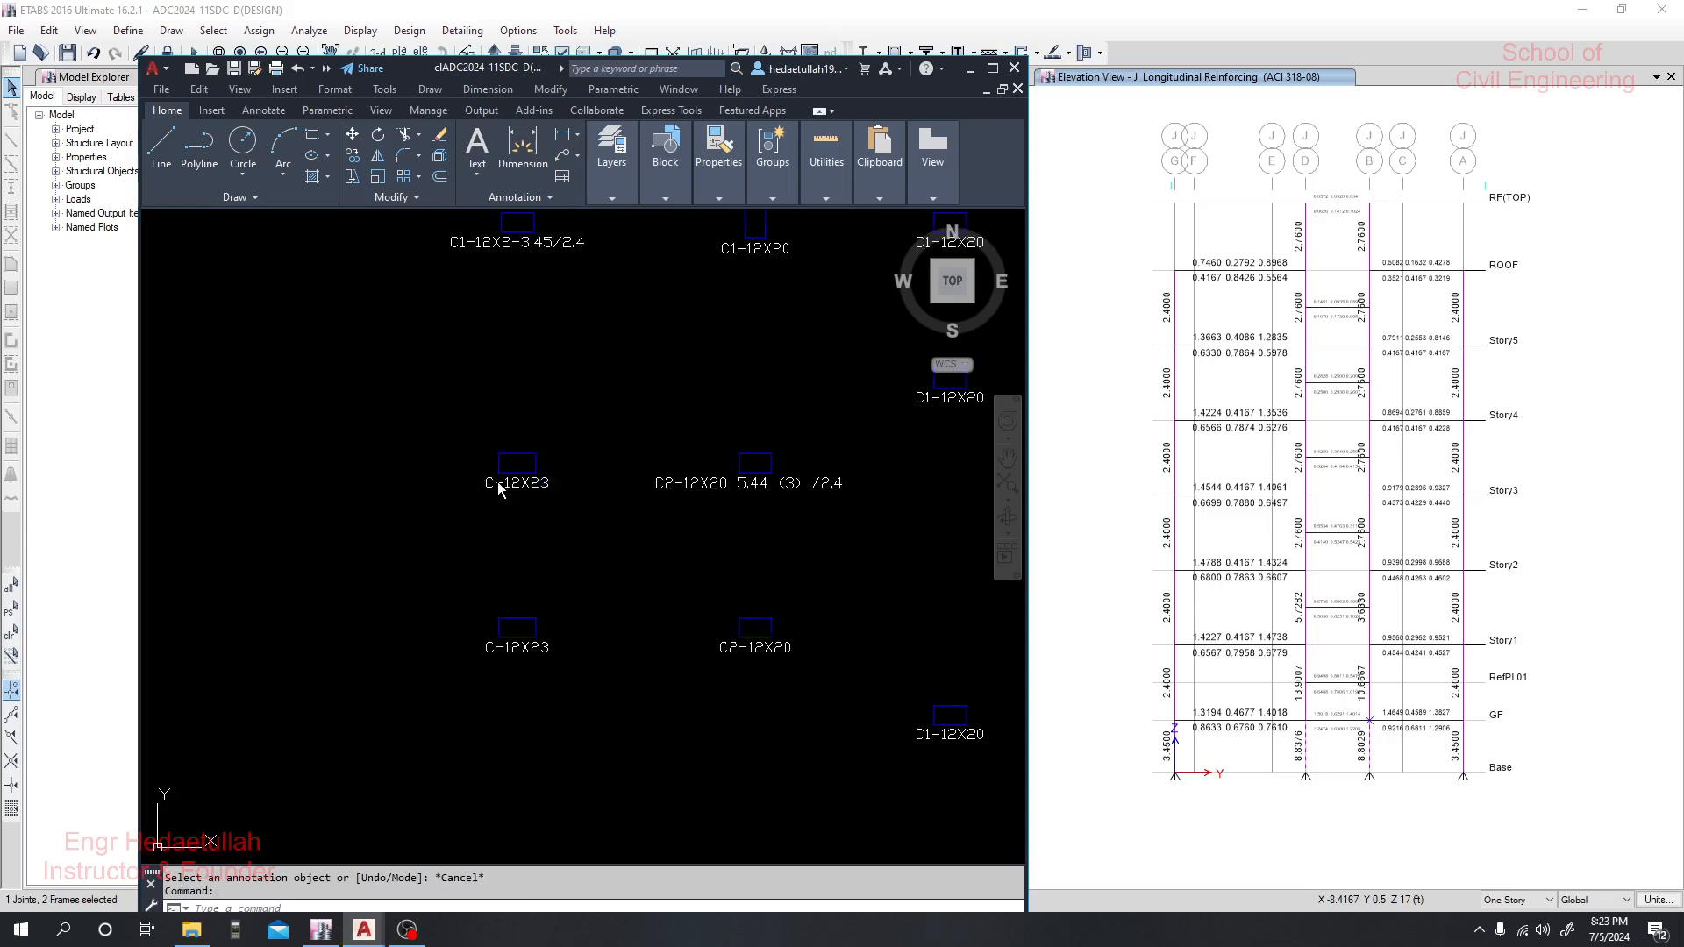
scroll(497, 485, "up", 2)
type("2")
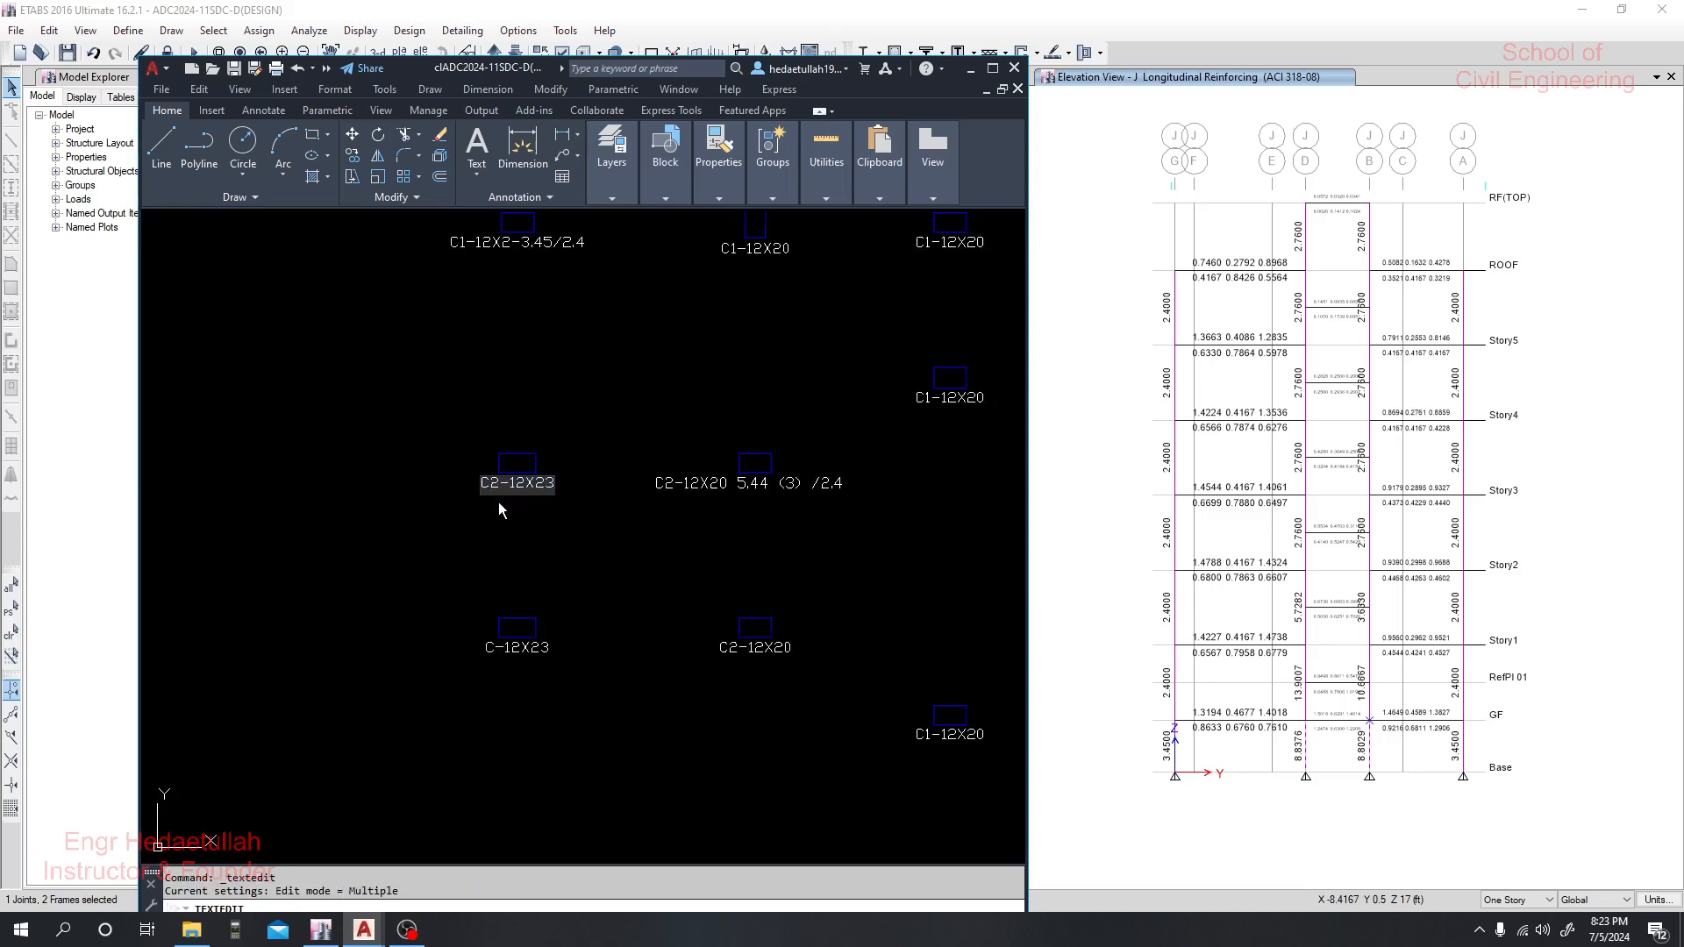
key("BackSpace")
type("3")
Rename the label of the grid line J column at grid D to C3-12X23 and end text editing
left_click(501, 647)
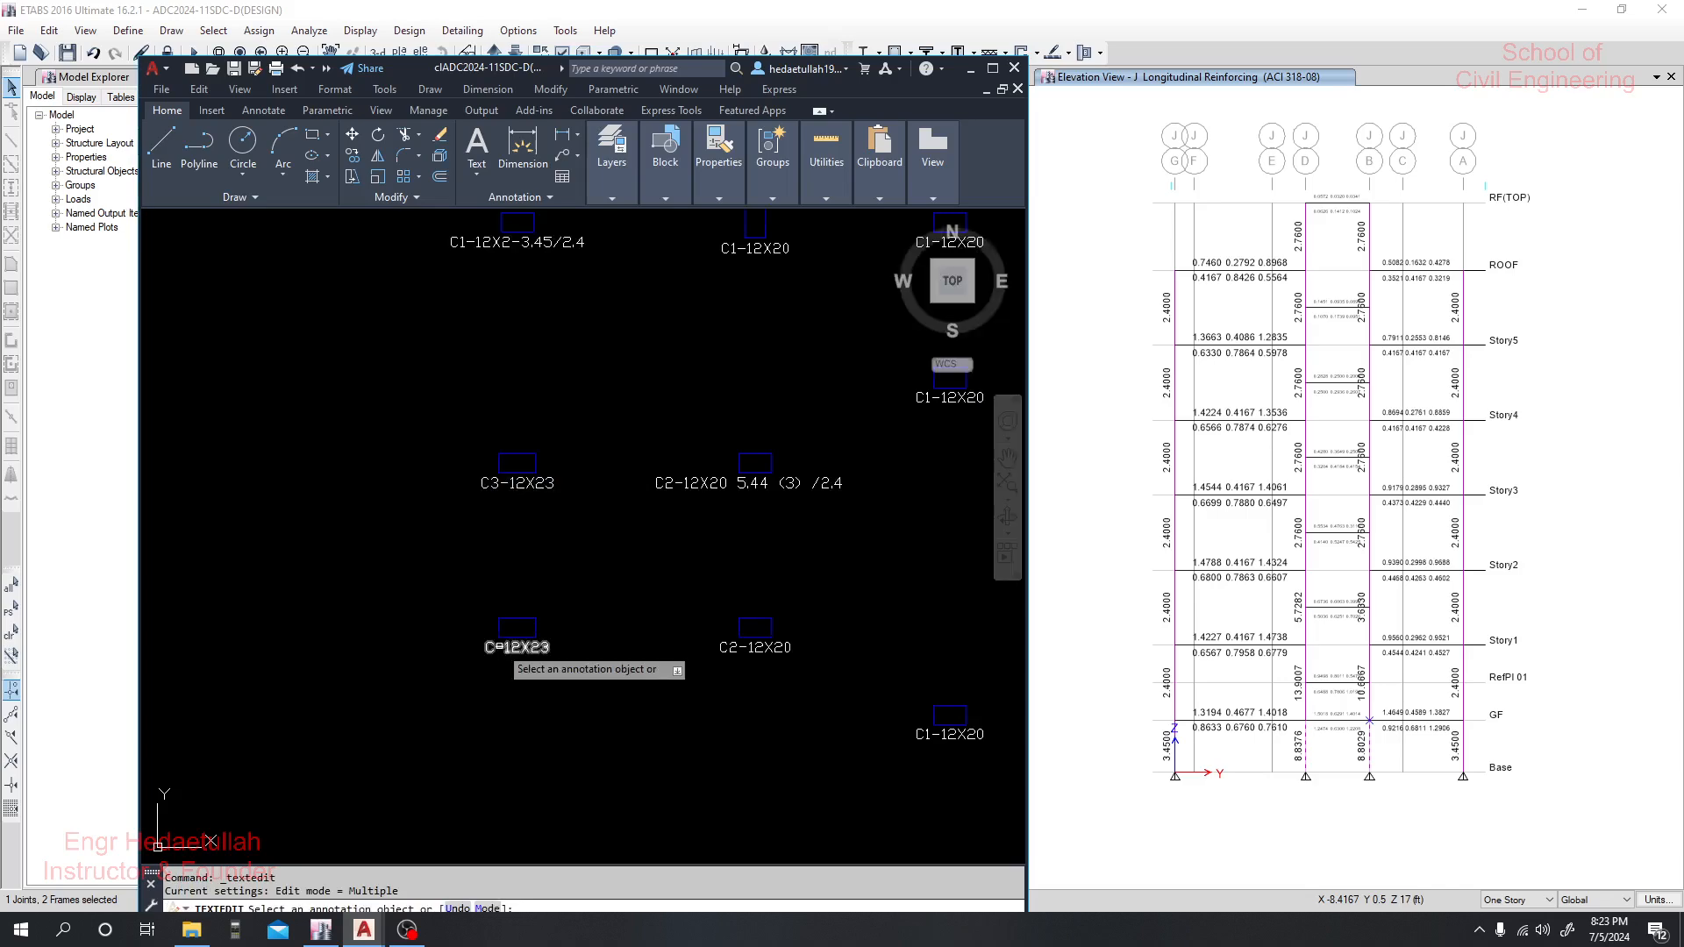
left_click(500, 646)
type("4")
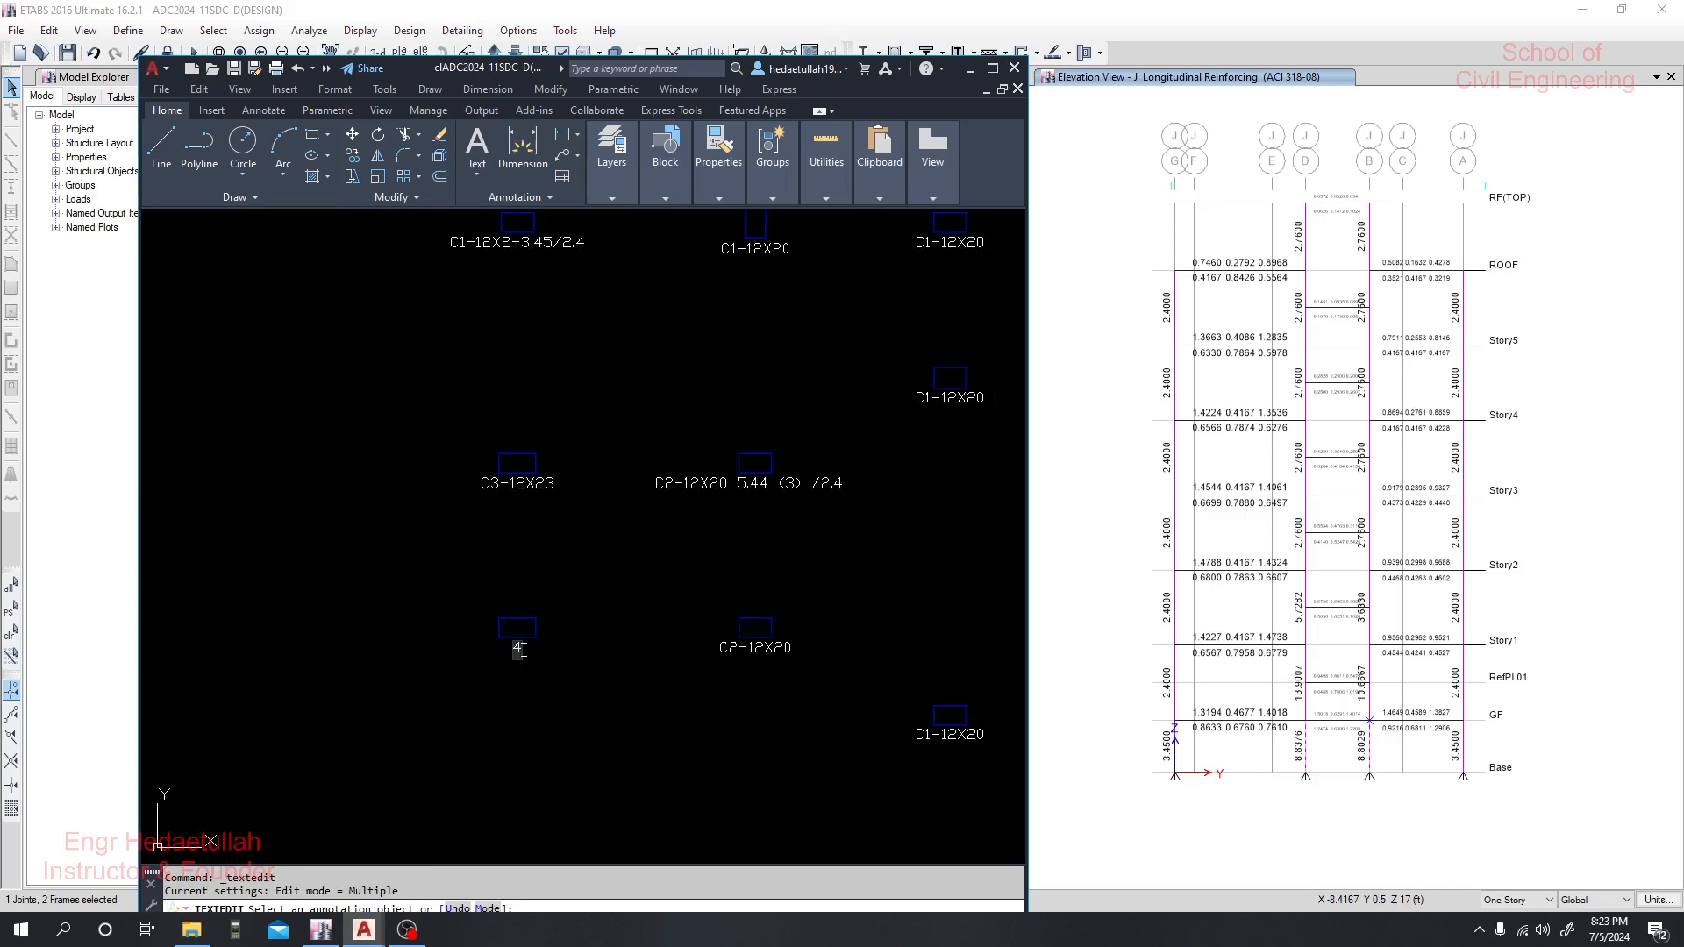
key("ctrl+z")
left_click(530, 662)
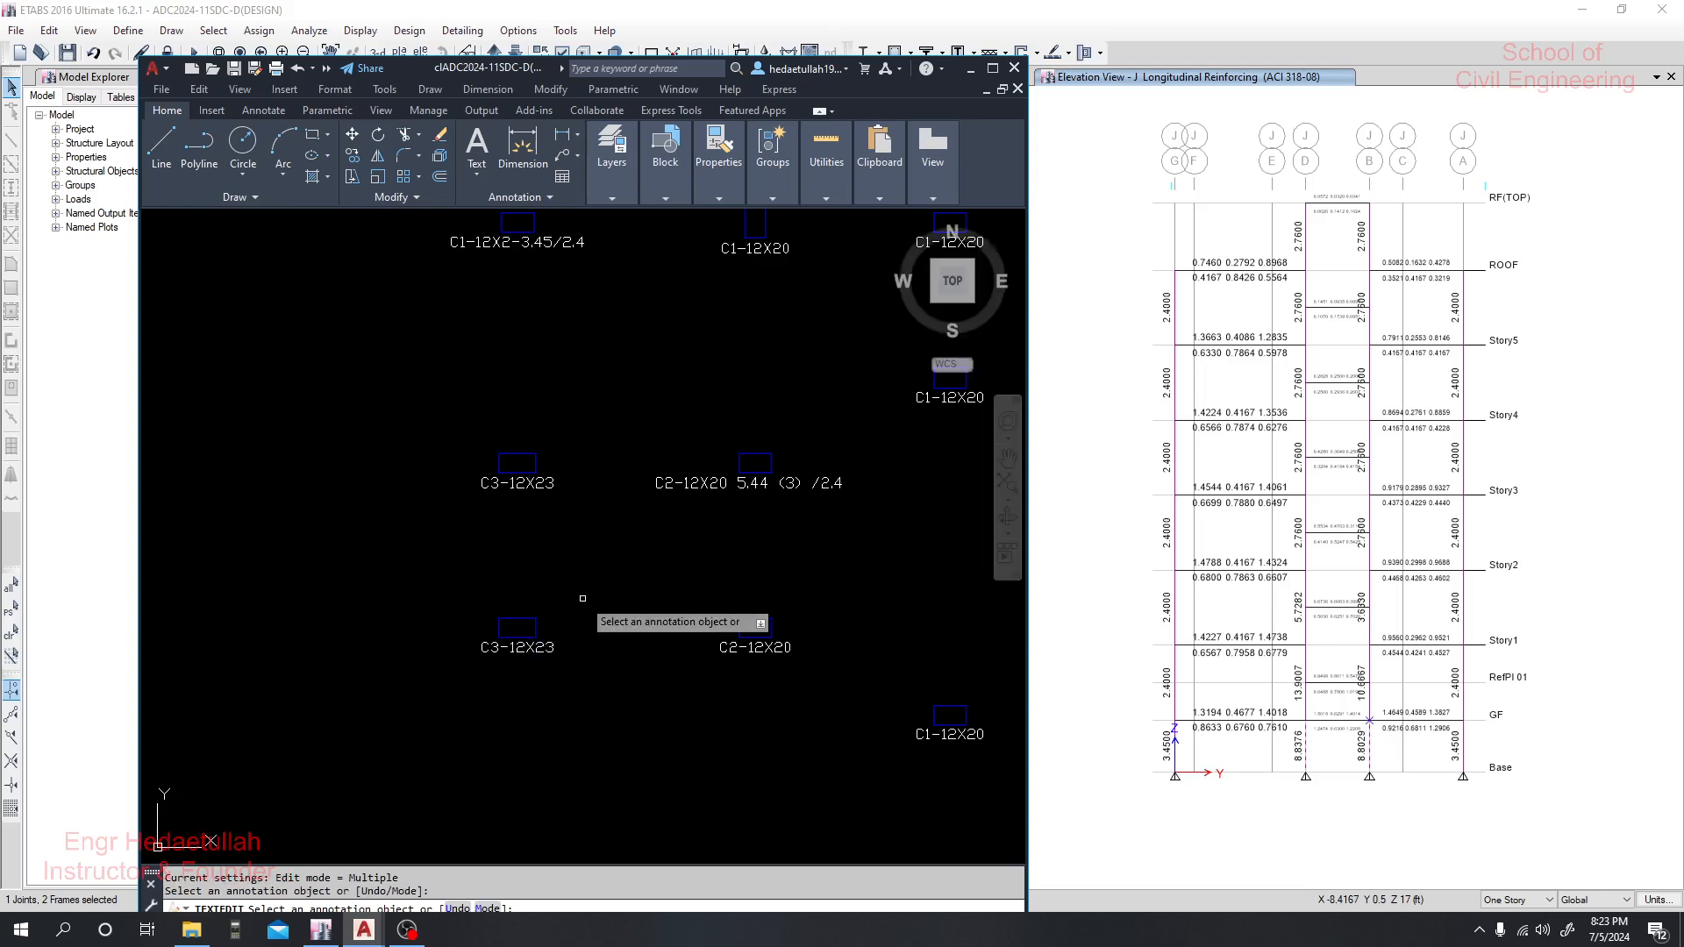
key("Escape")
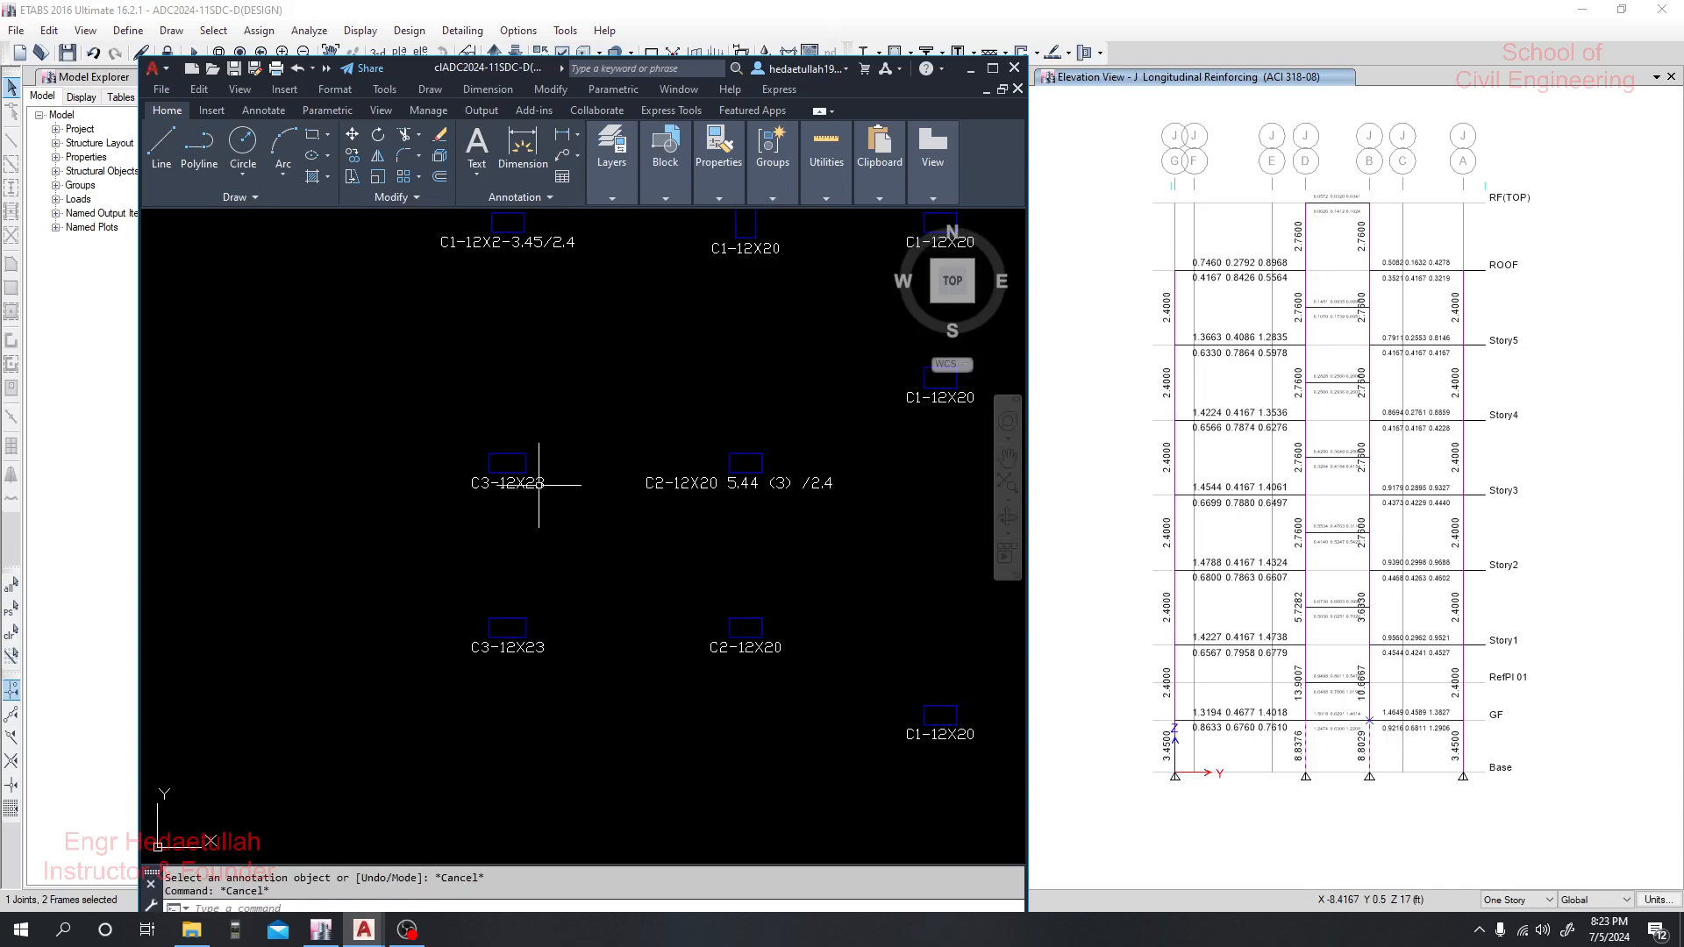
Extend the label of the grid line J column at grid B to read C3-12X23 10(3)/2.76
double_click(544, 484)
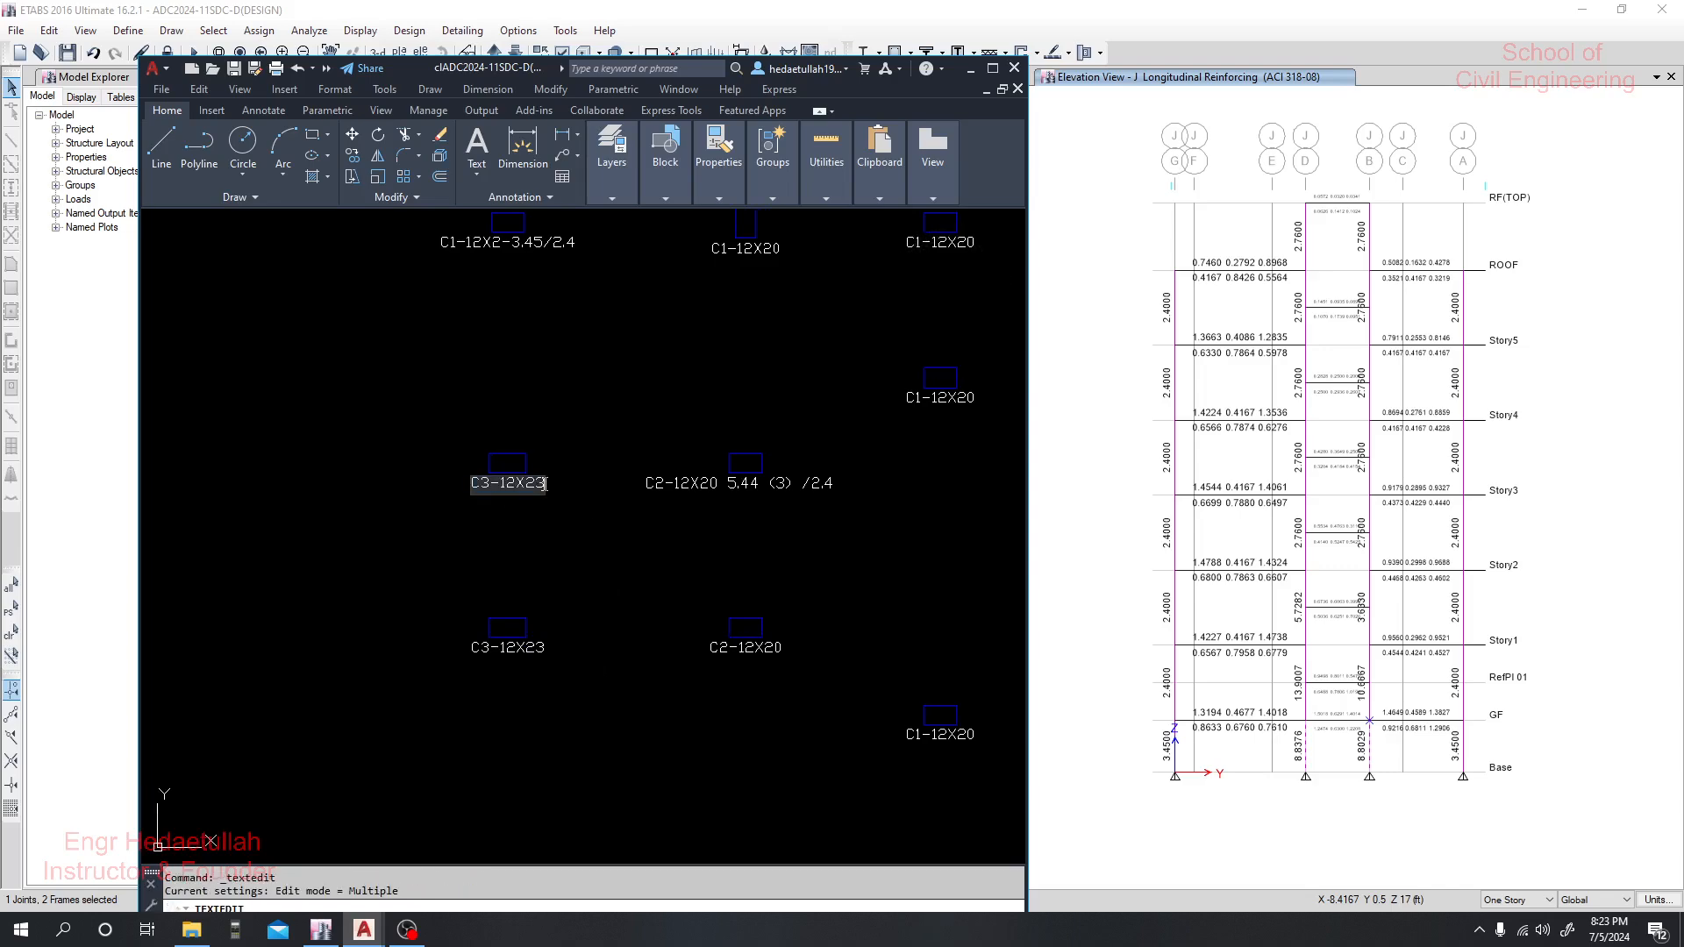
type("10(3)")
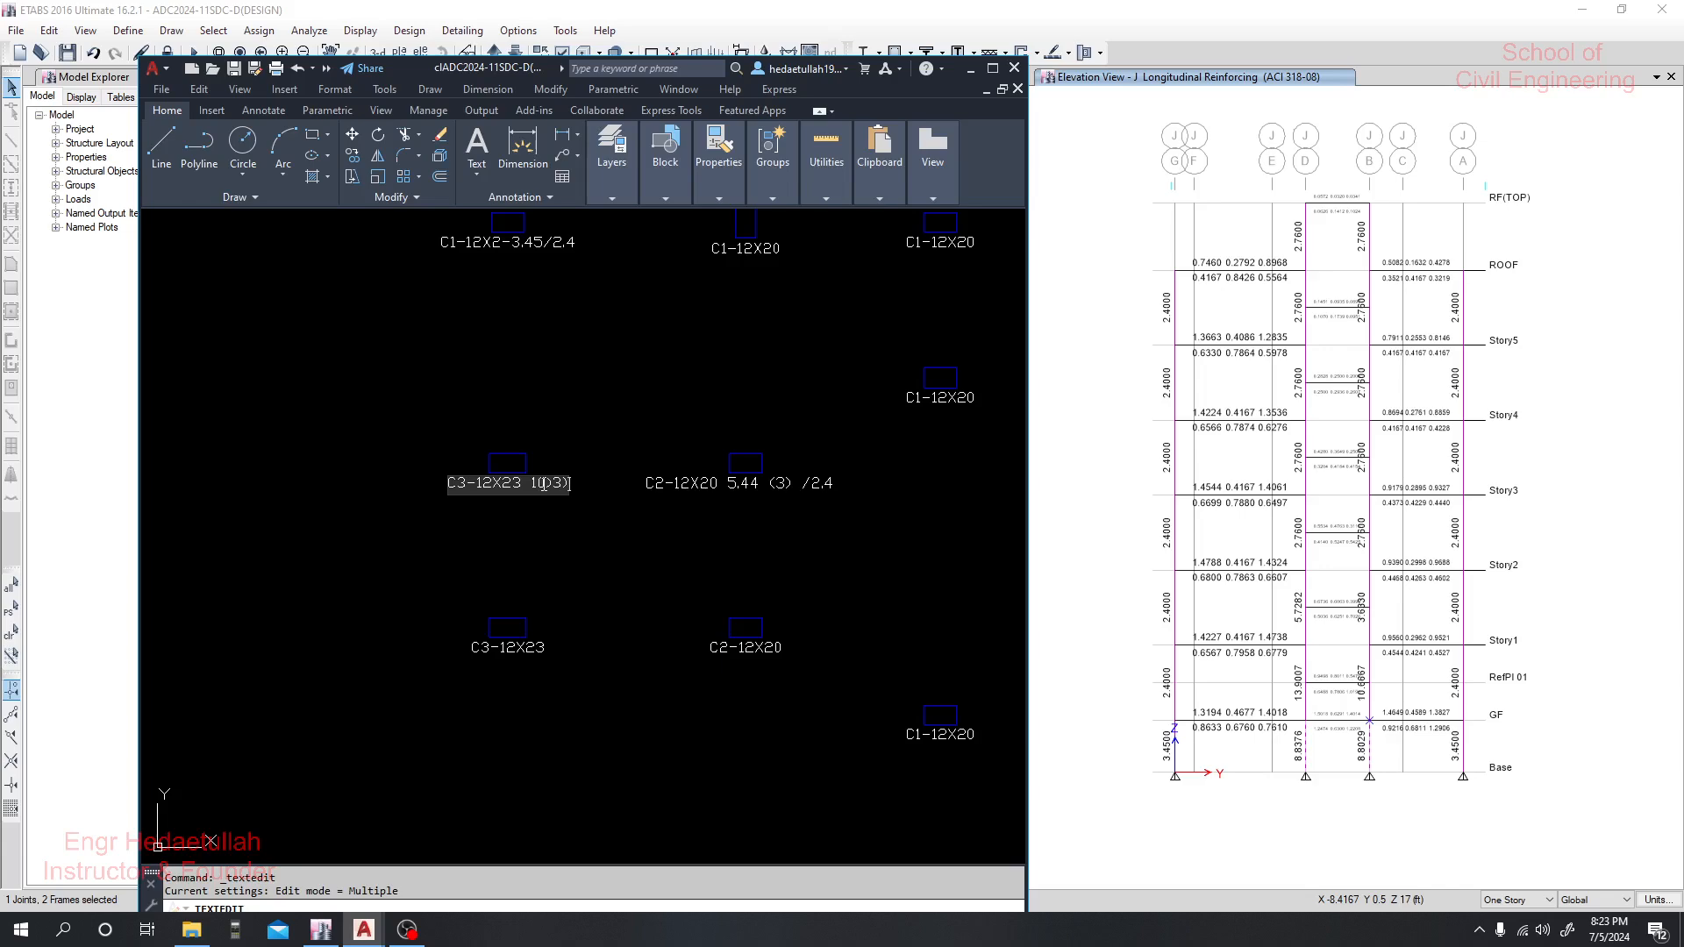
type("*")
key("BackSpace")
type("(3)/2")
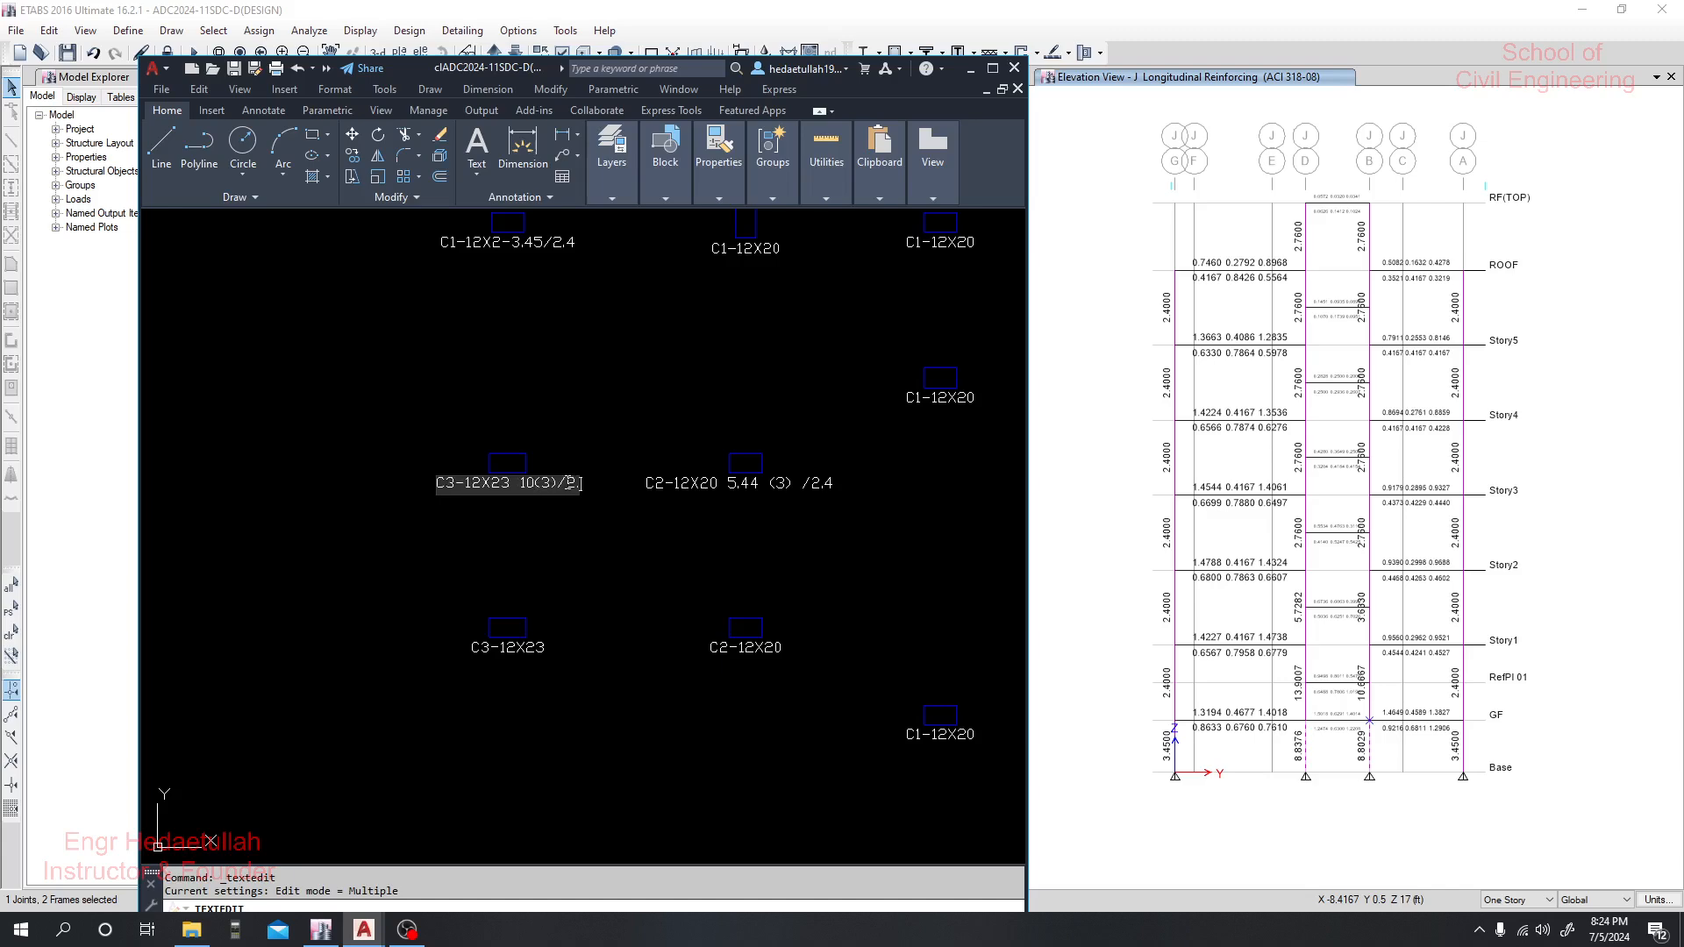
type(".76")
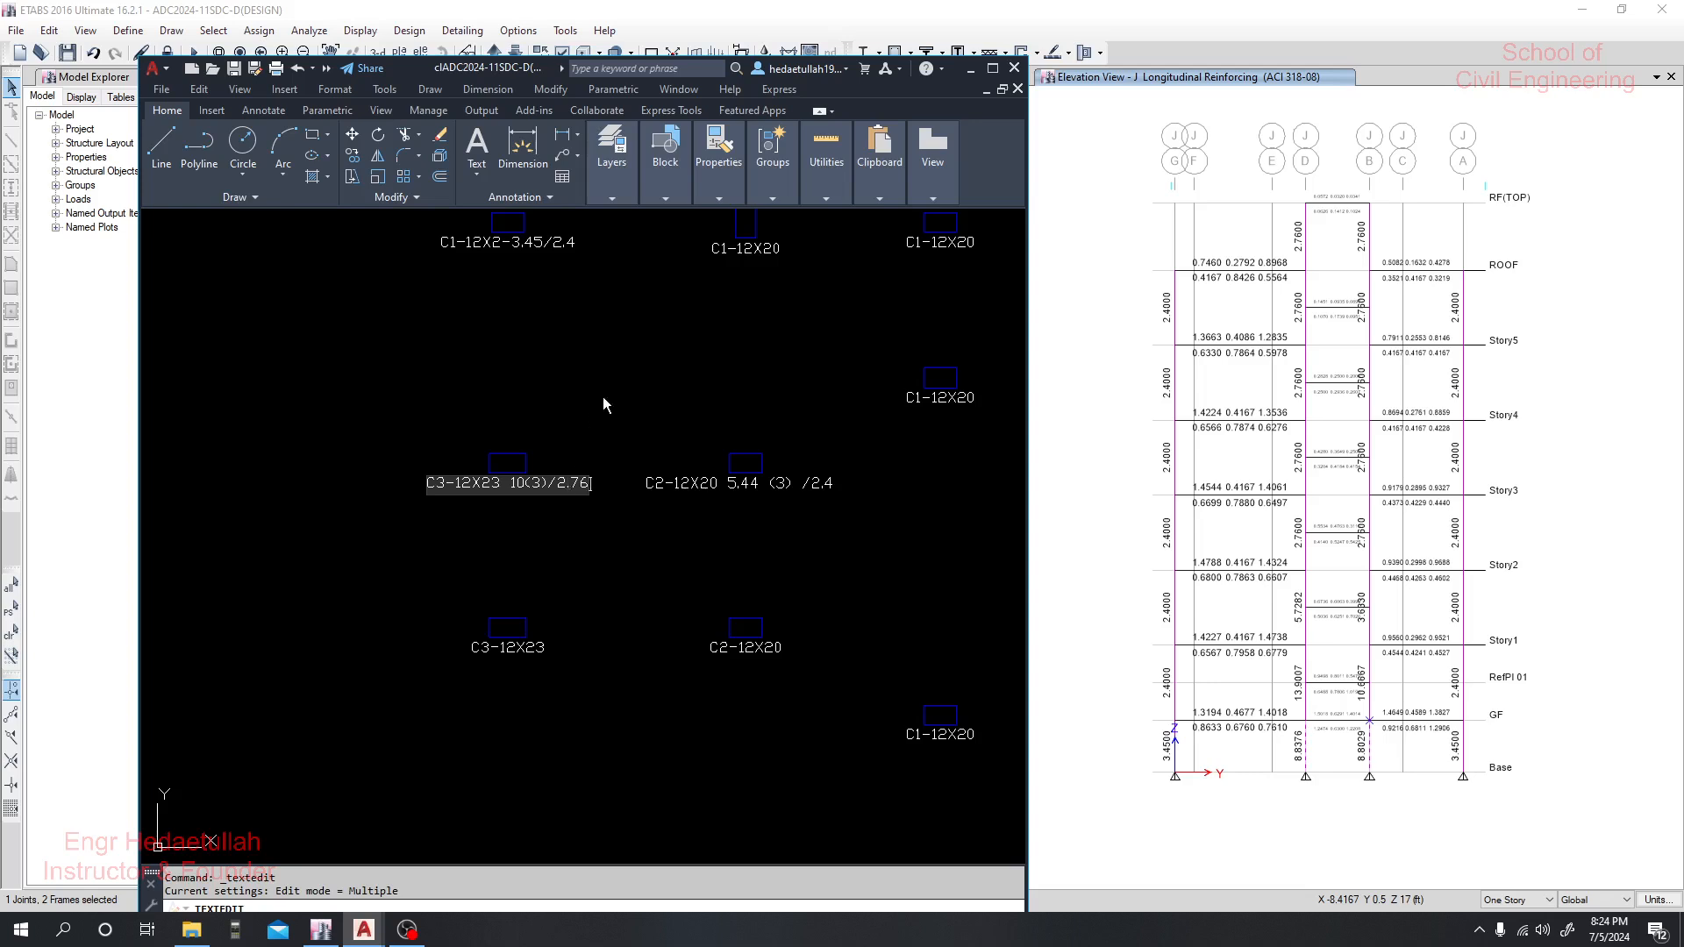
Finish editing the grid line J column label at grid B, keeping its text
left_click(586, 540)
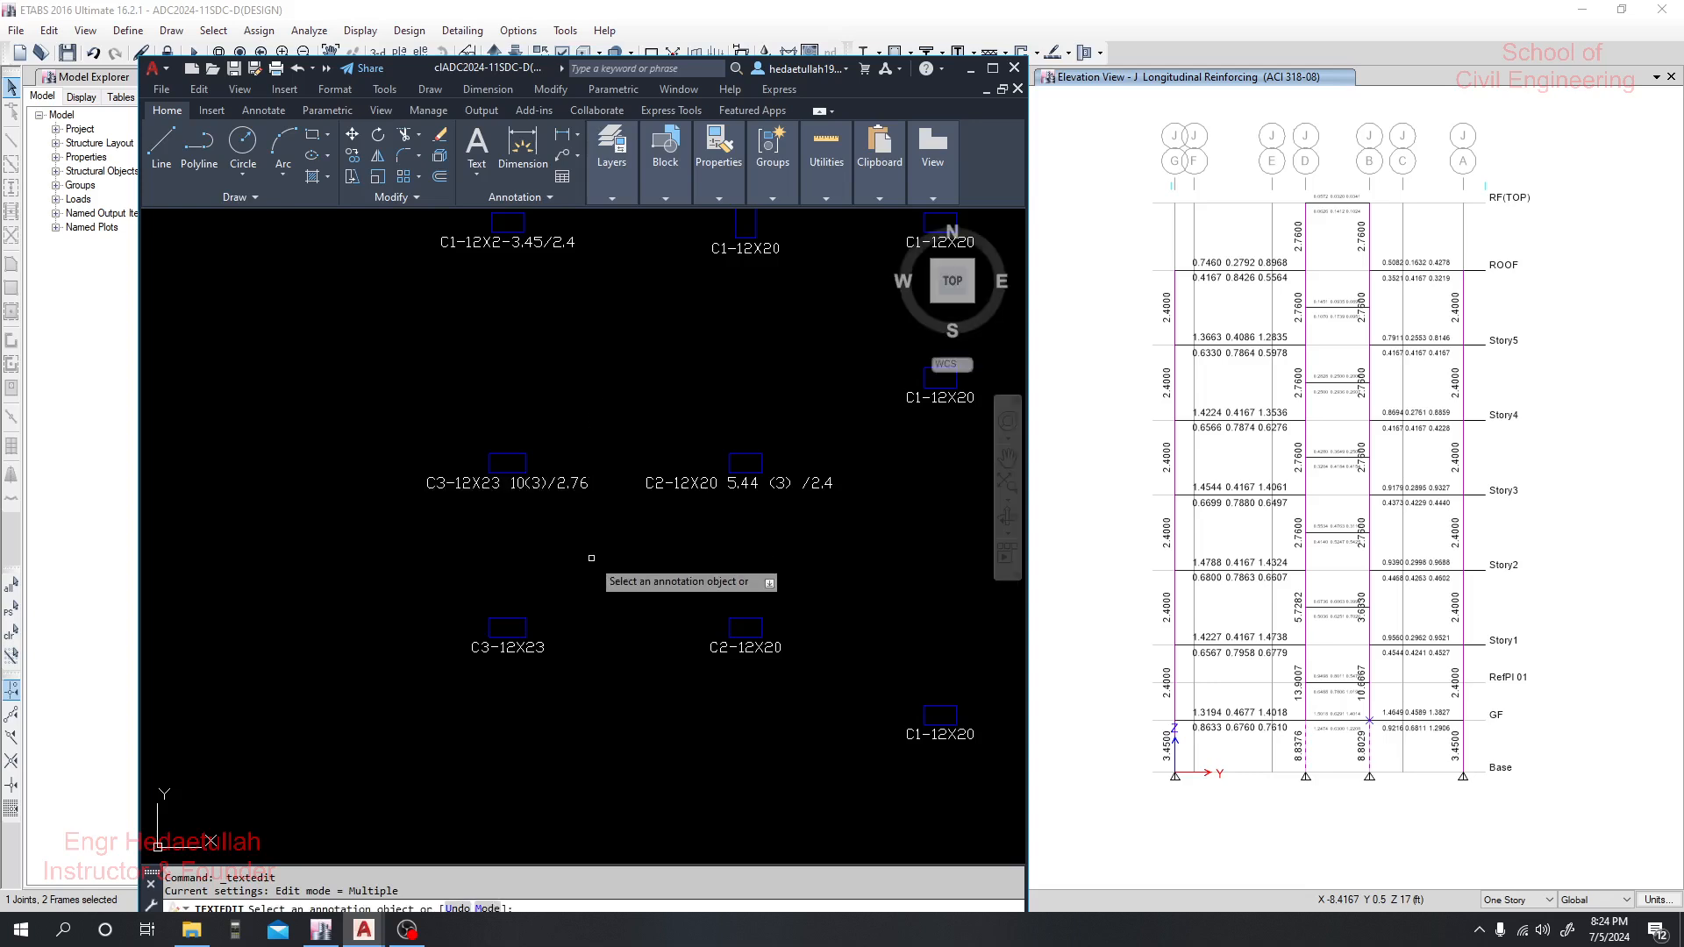
scroll(591, 560, "down", 2)
mouse_move(595, 564)
left_mouse_down()
mouse_move(489, 496)
mouse_move(525, 527)
left_mouse_up()
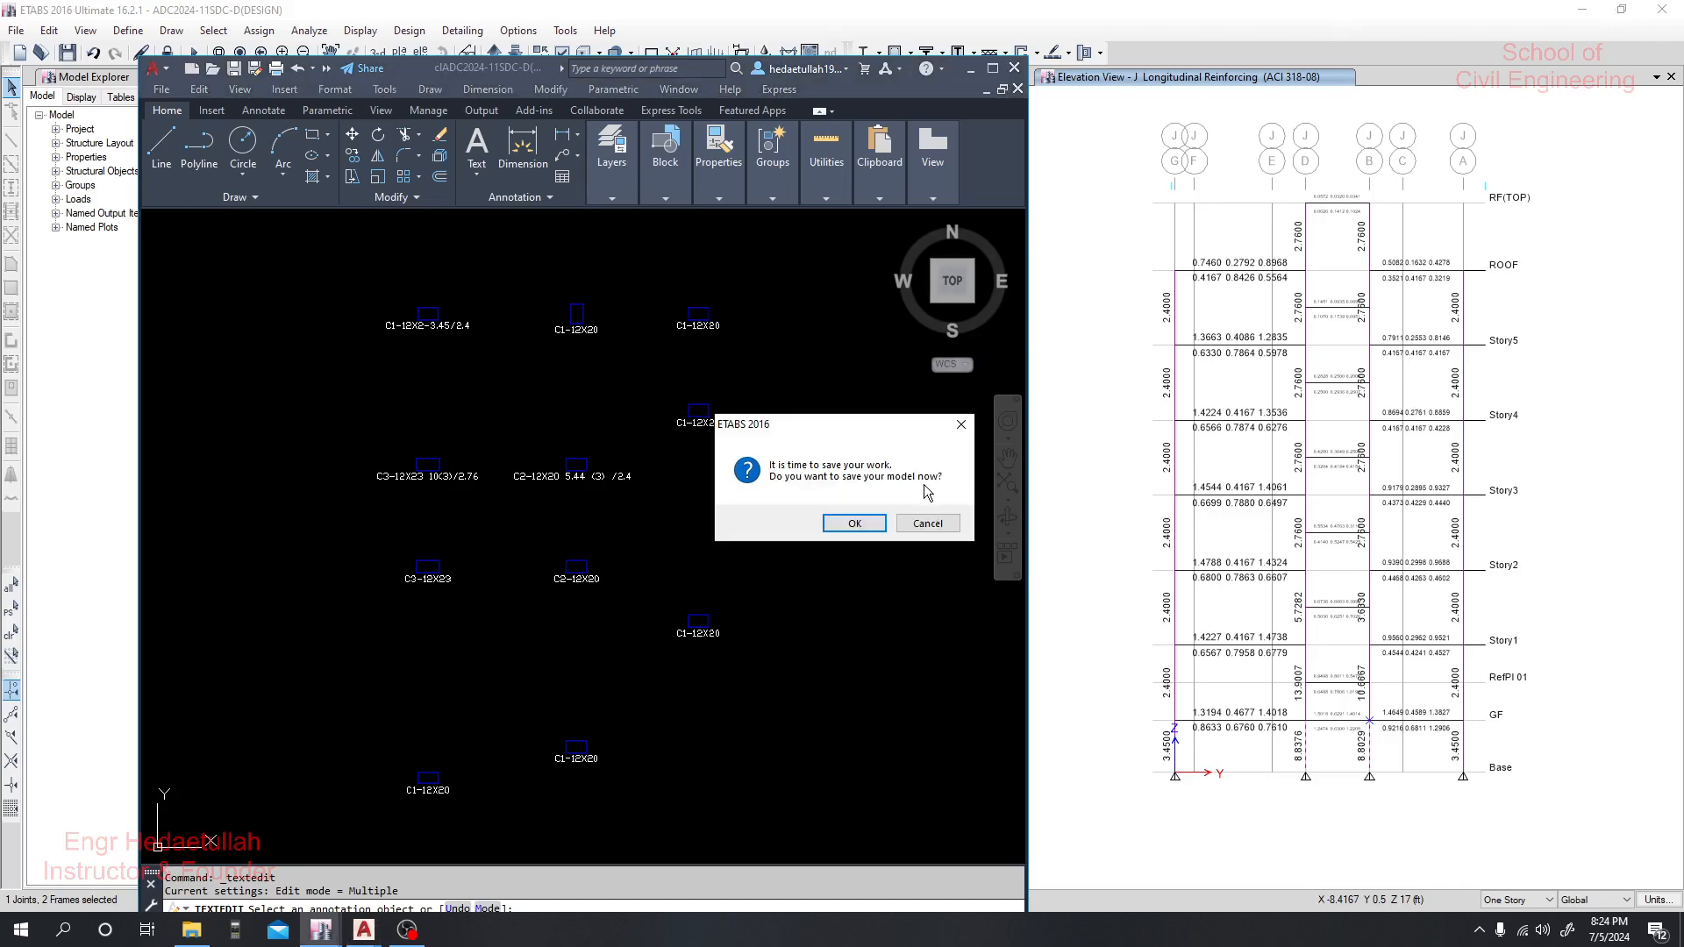
Decline the ETABS reminder to save the model, minimize ETABS, and bring the project folder window to the front
left_click(928, 521)
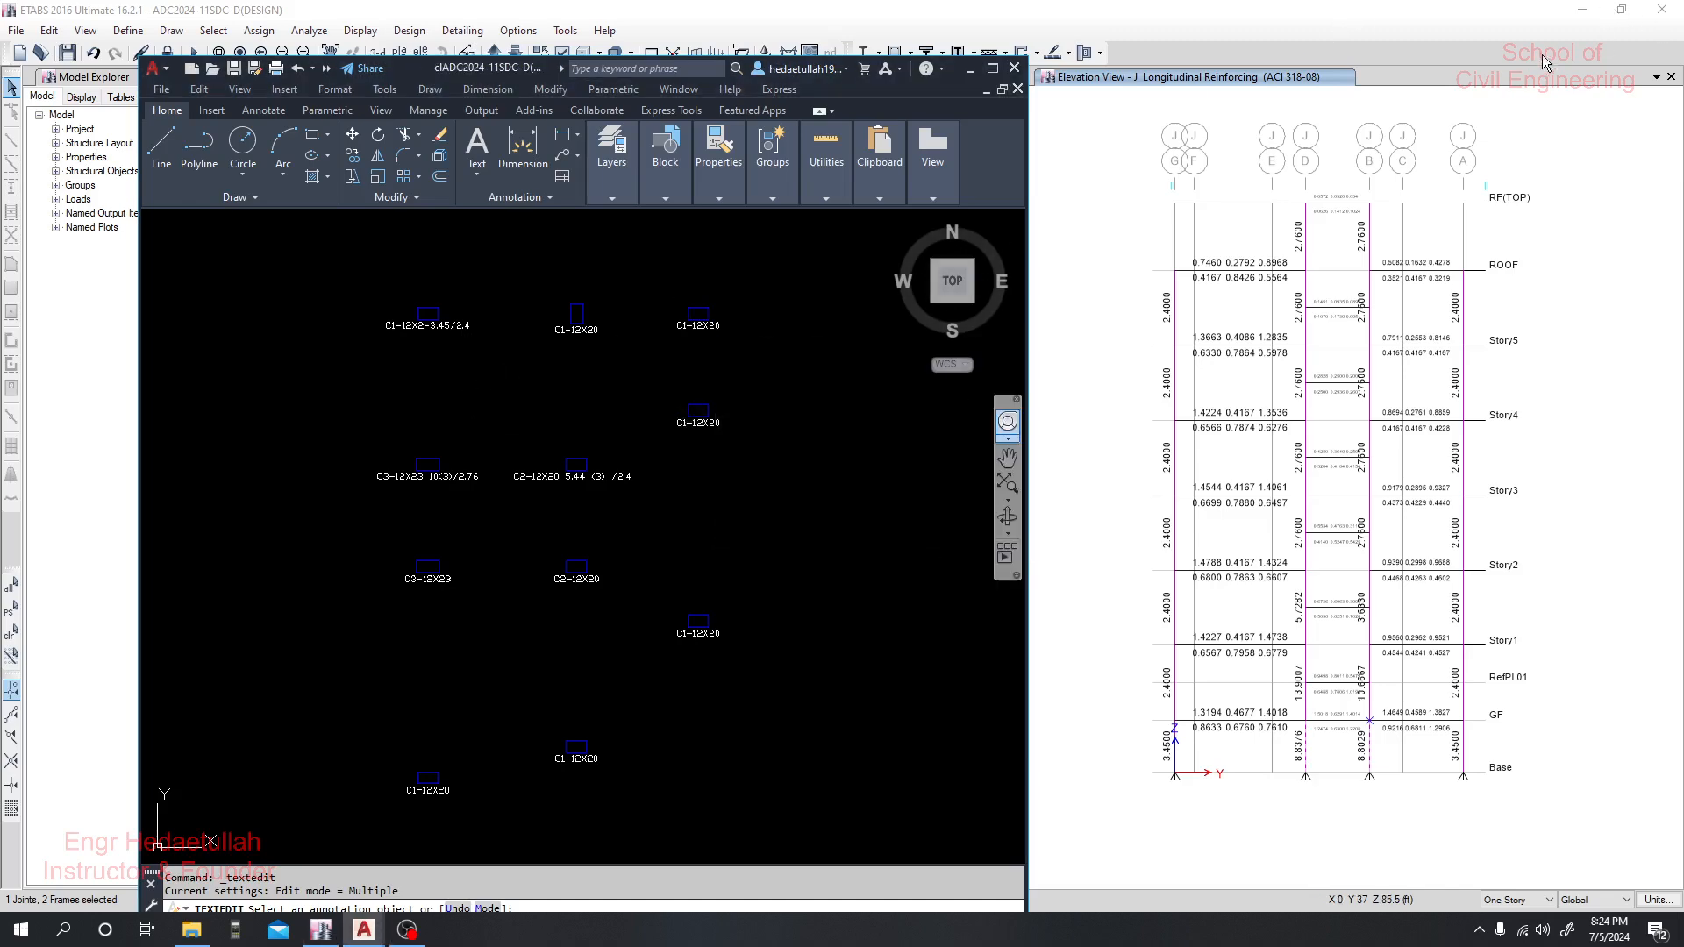
left_click(1583, 9)
key("super+Right")
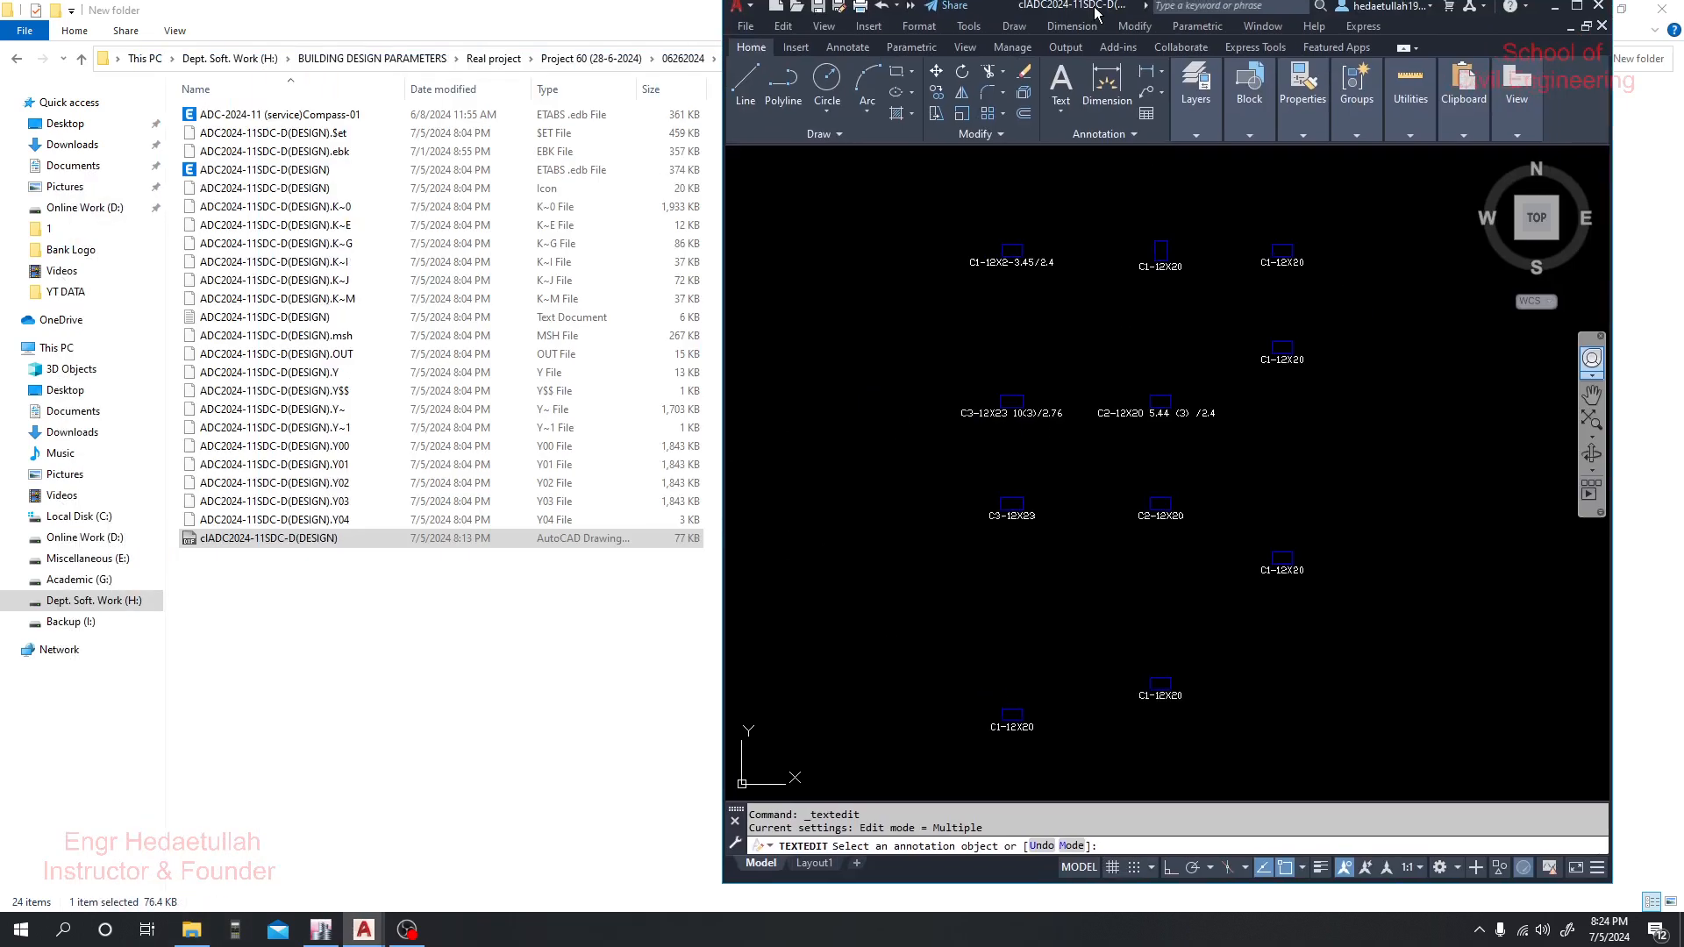
left_click(517, 17)
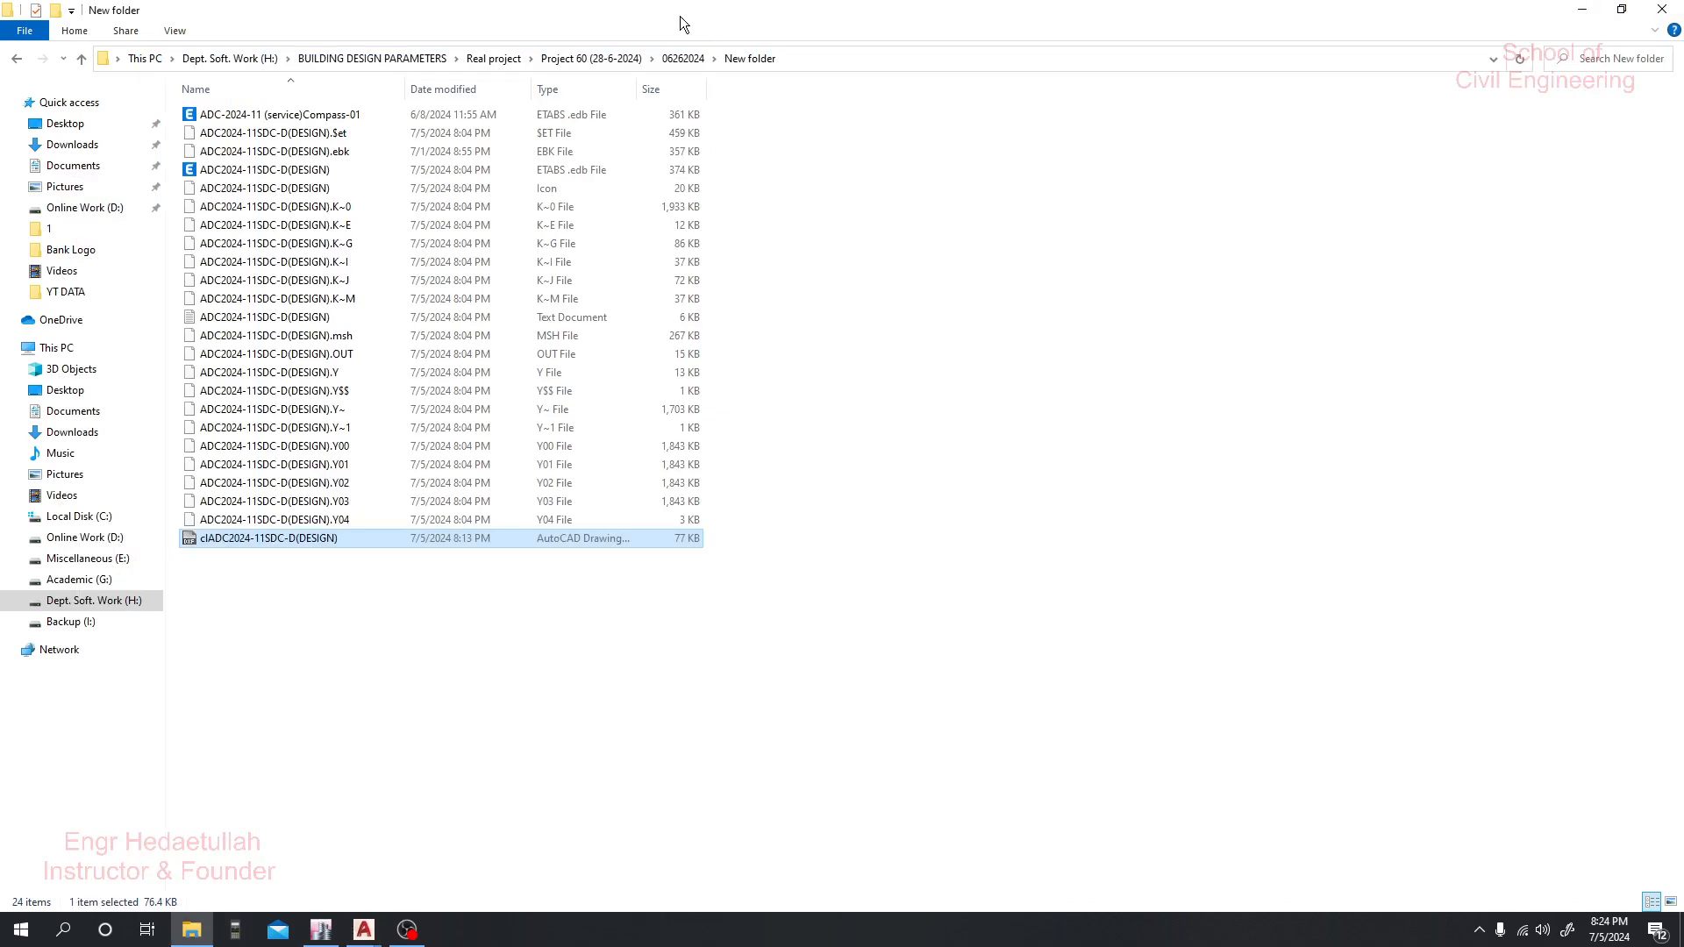
Go to the Project 60 (28-6-2024) folder and open the drawing Detailing Course Detailing for Practice in AutoCAD
left_click(693, 59)
left_click(590, 58)
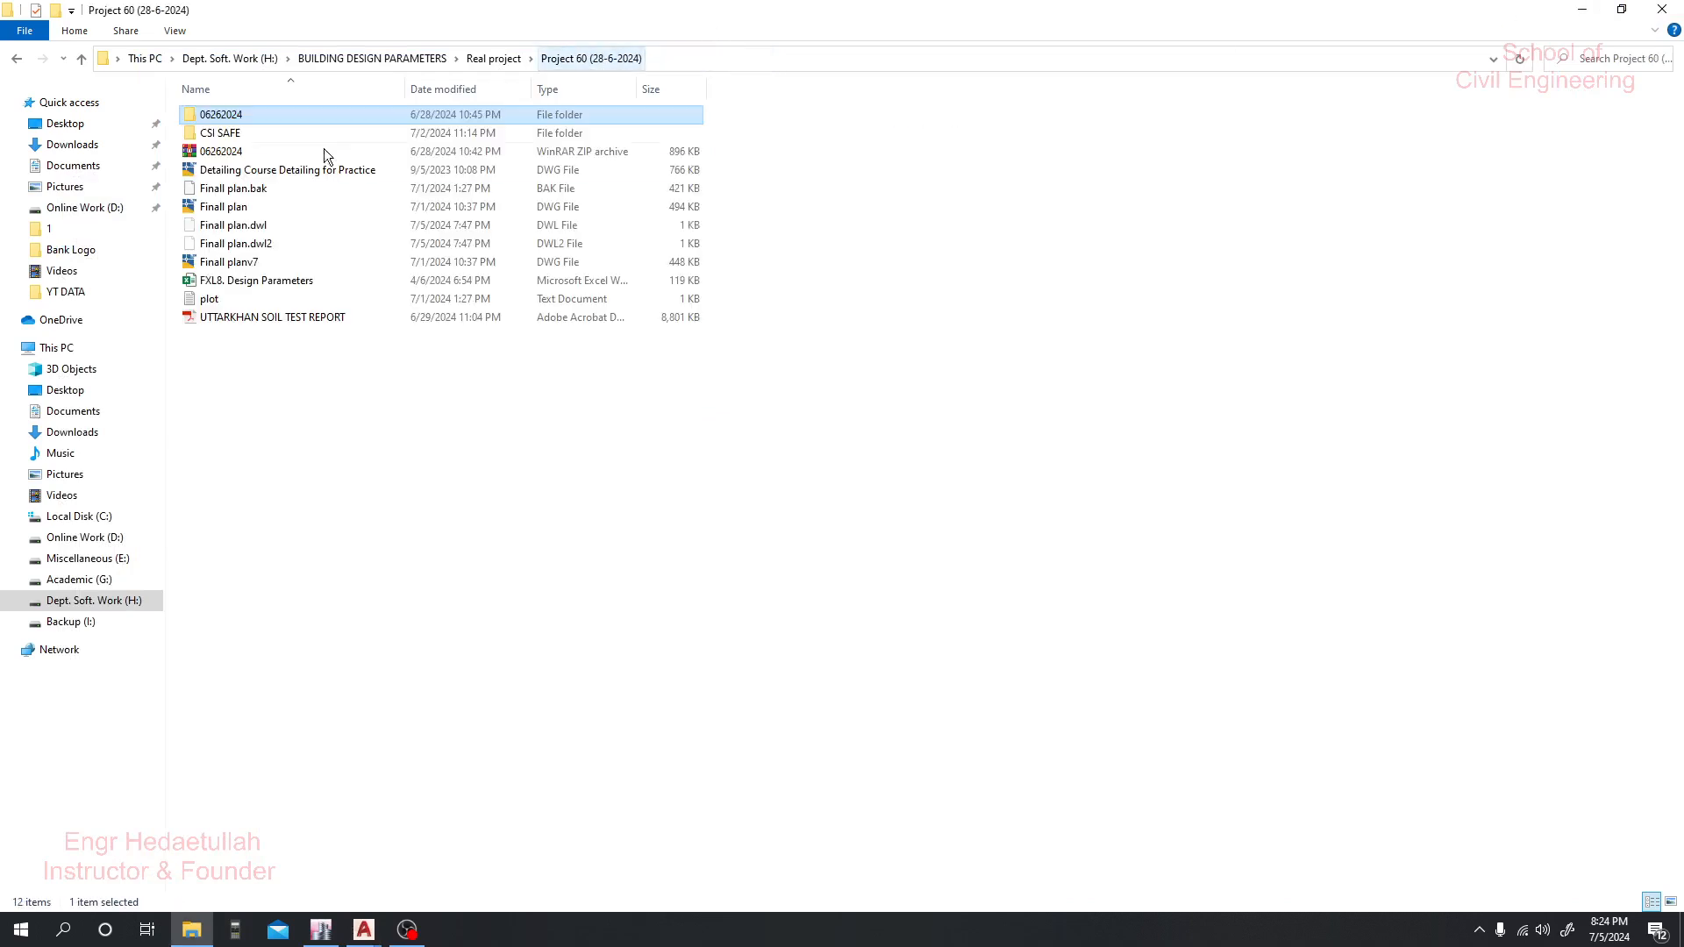
left_click(272, 172)
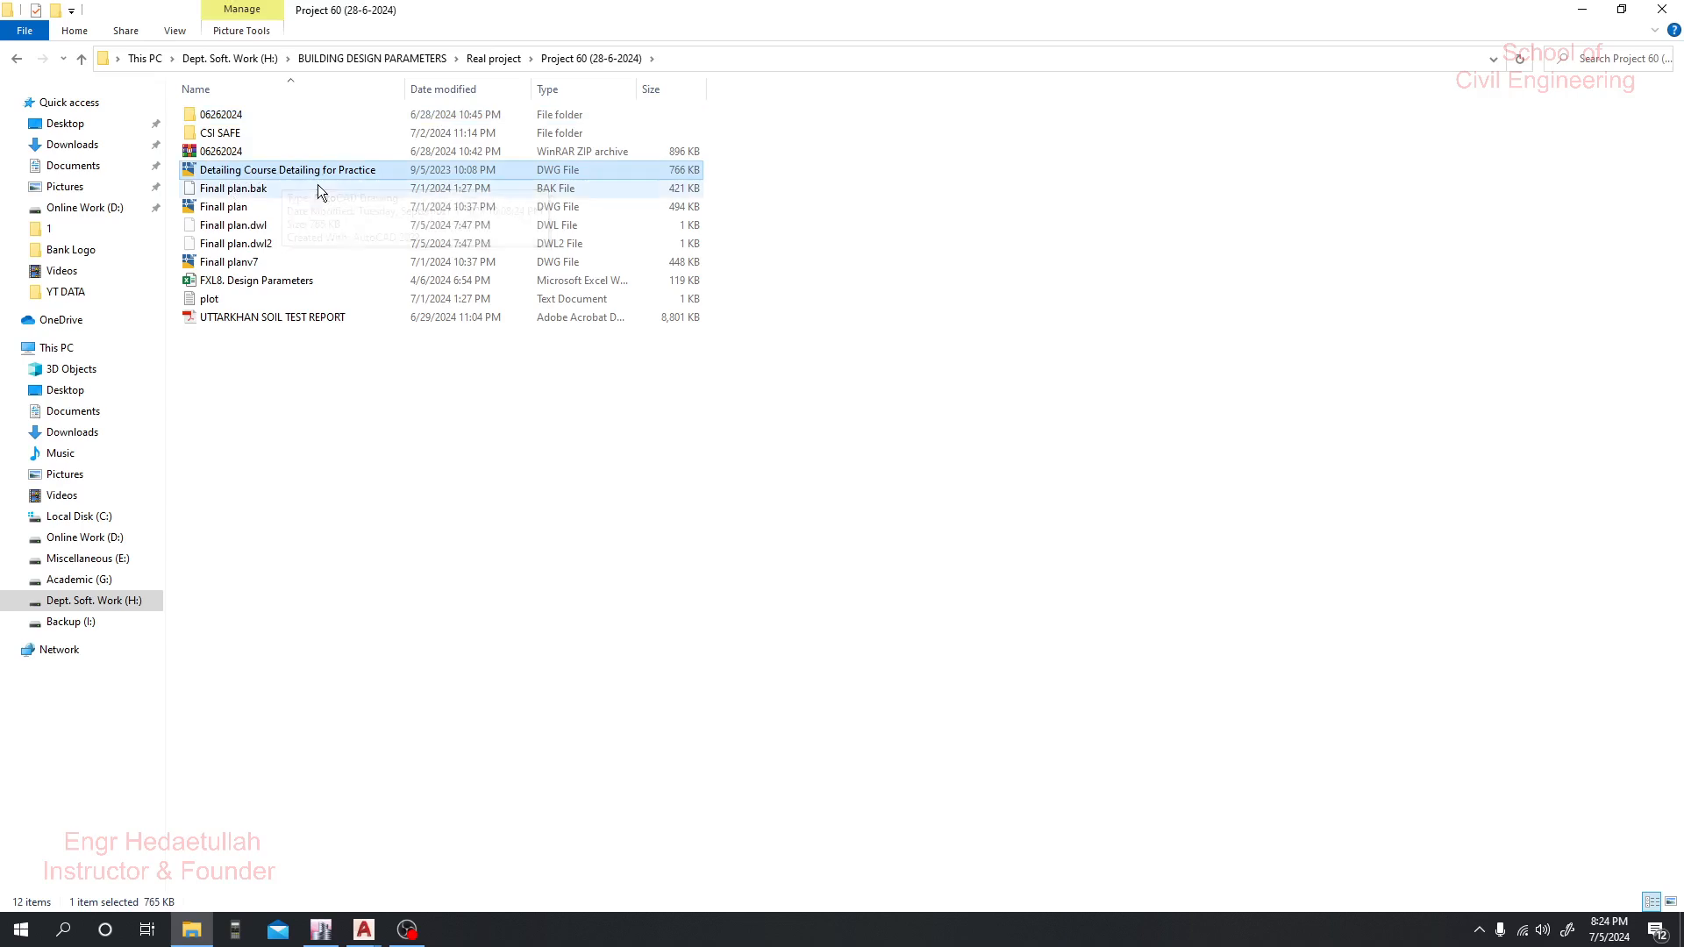
double_click(286, 170)
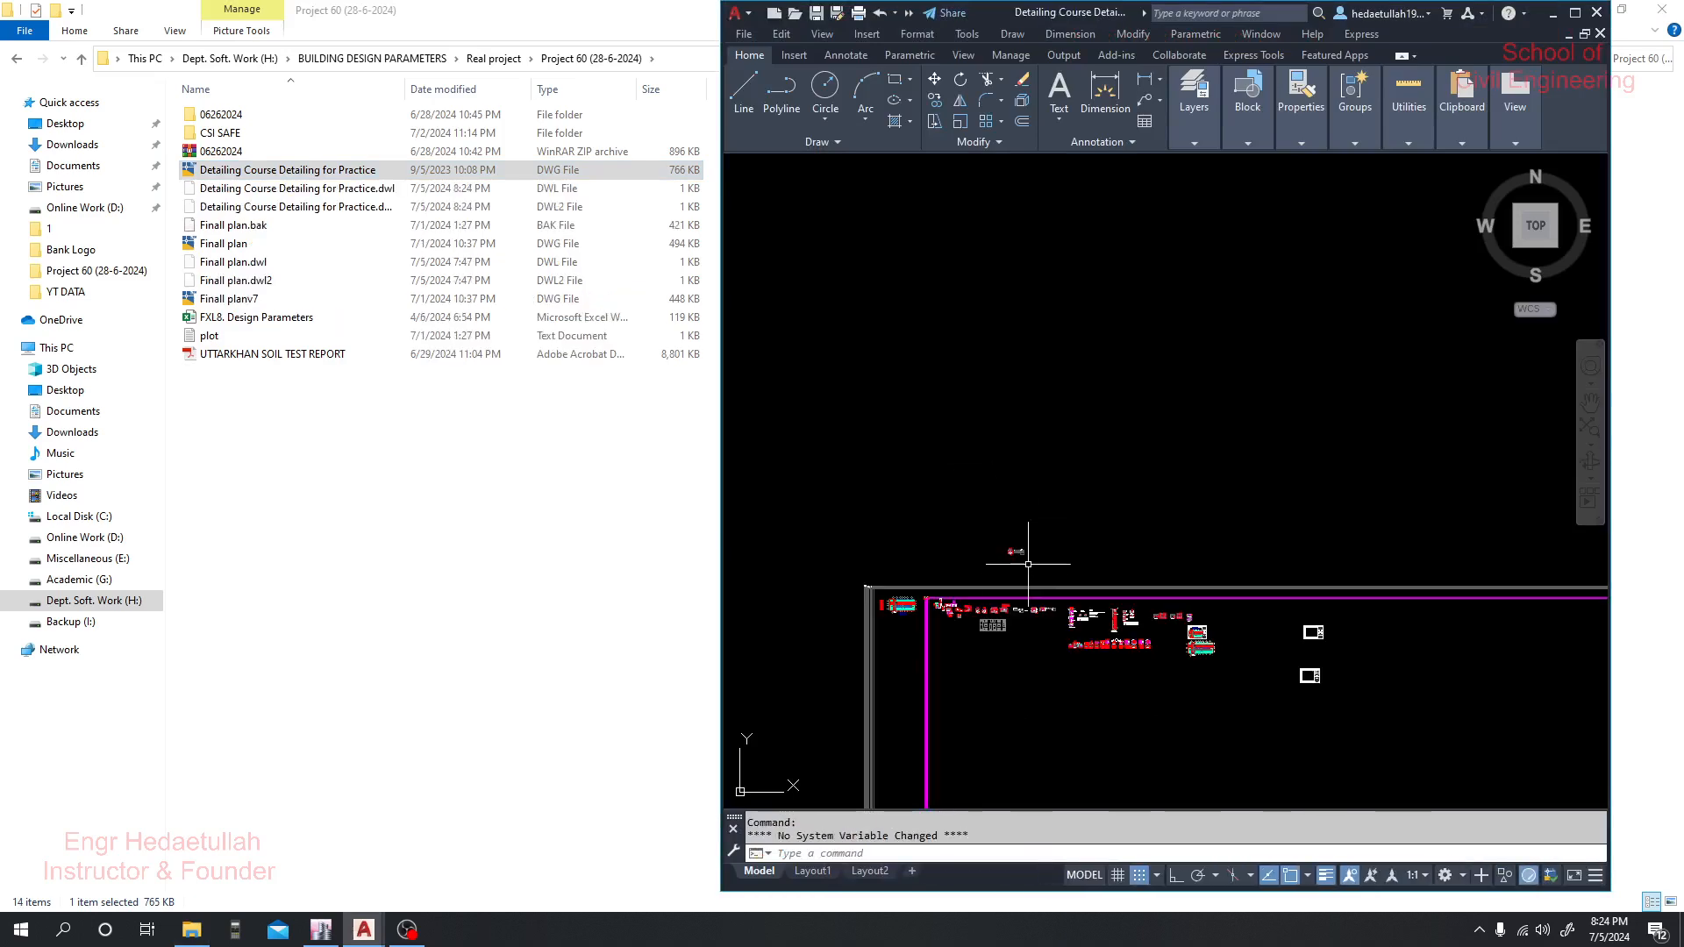
Copy the column reinforcement table and the column long-section detail beside it to the clipboard
scroll(1028, 564, "up", 6)
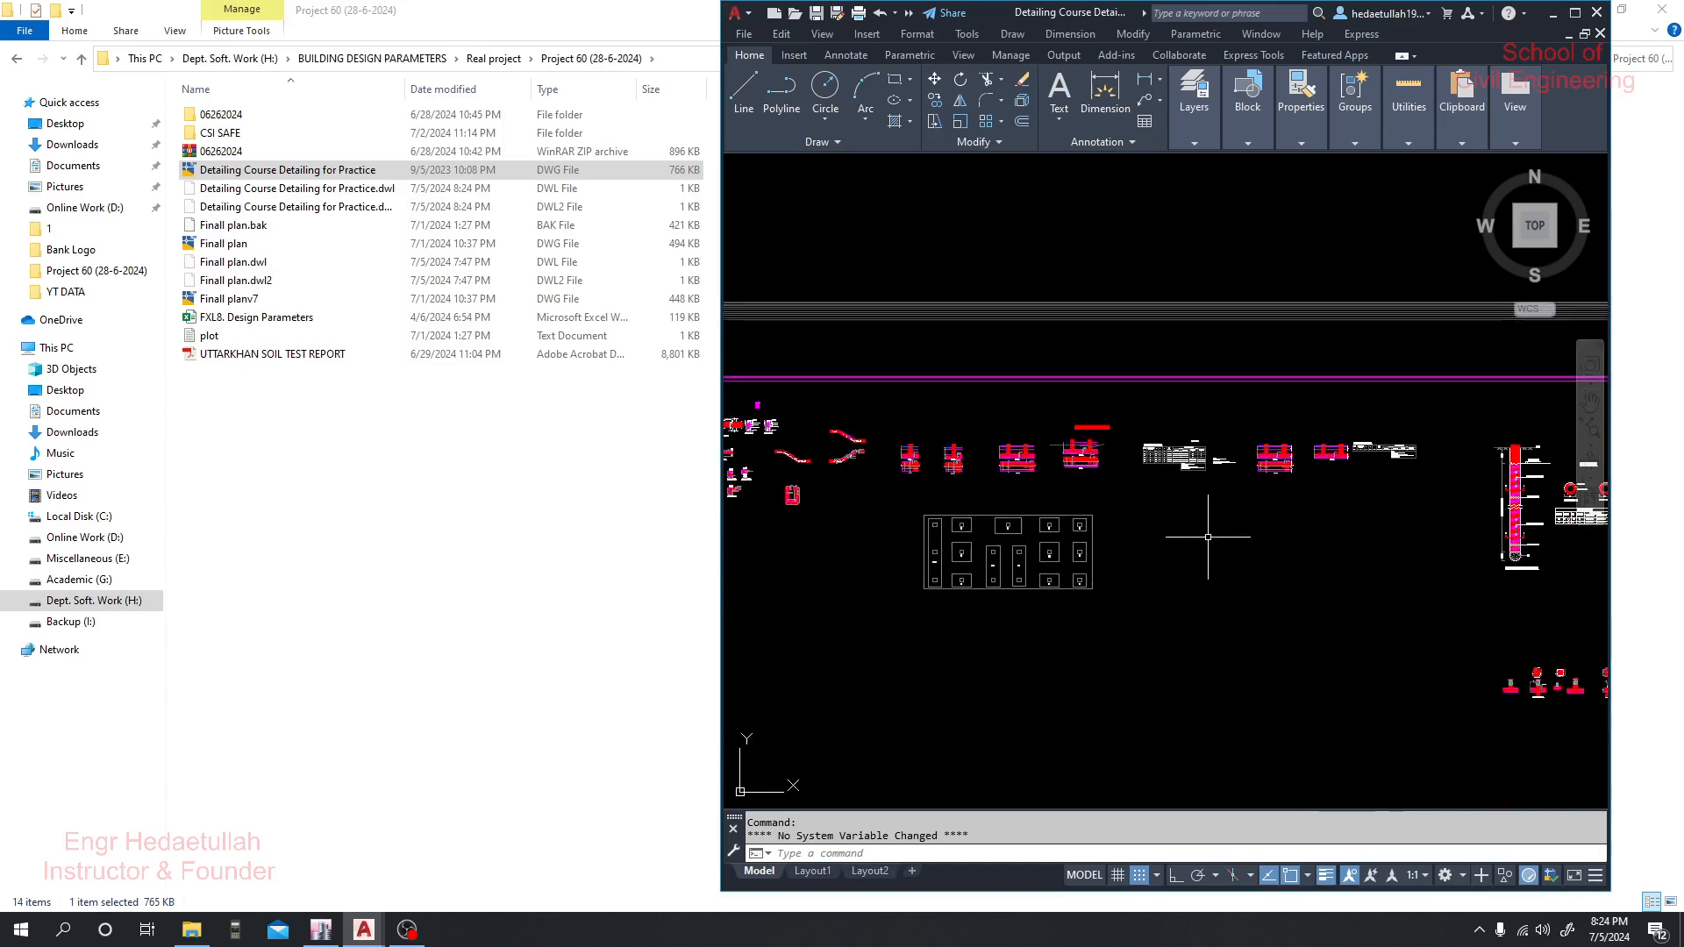
scroll(1208, 537, "up", 4)
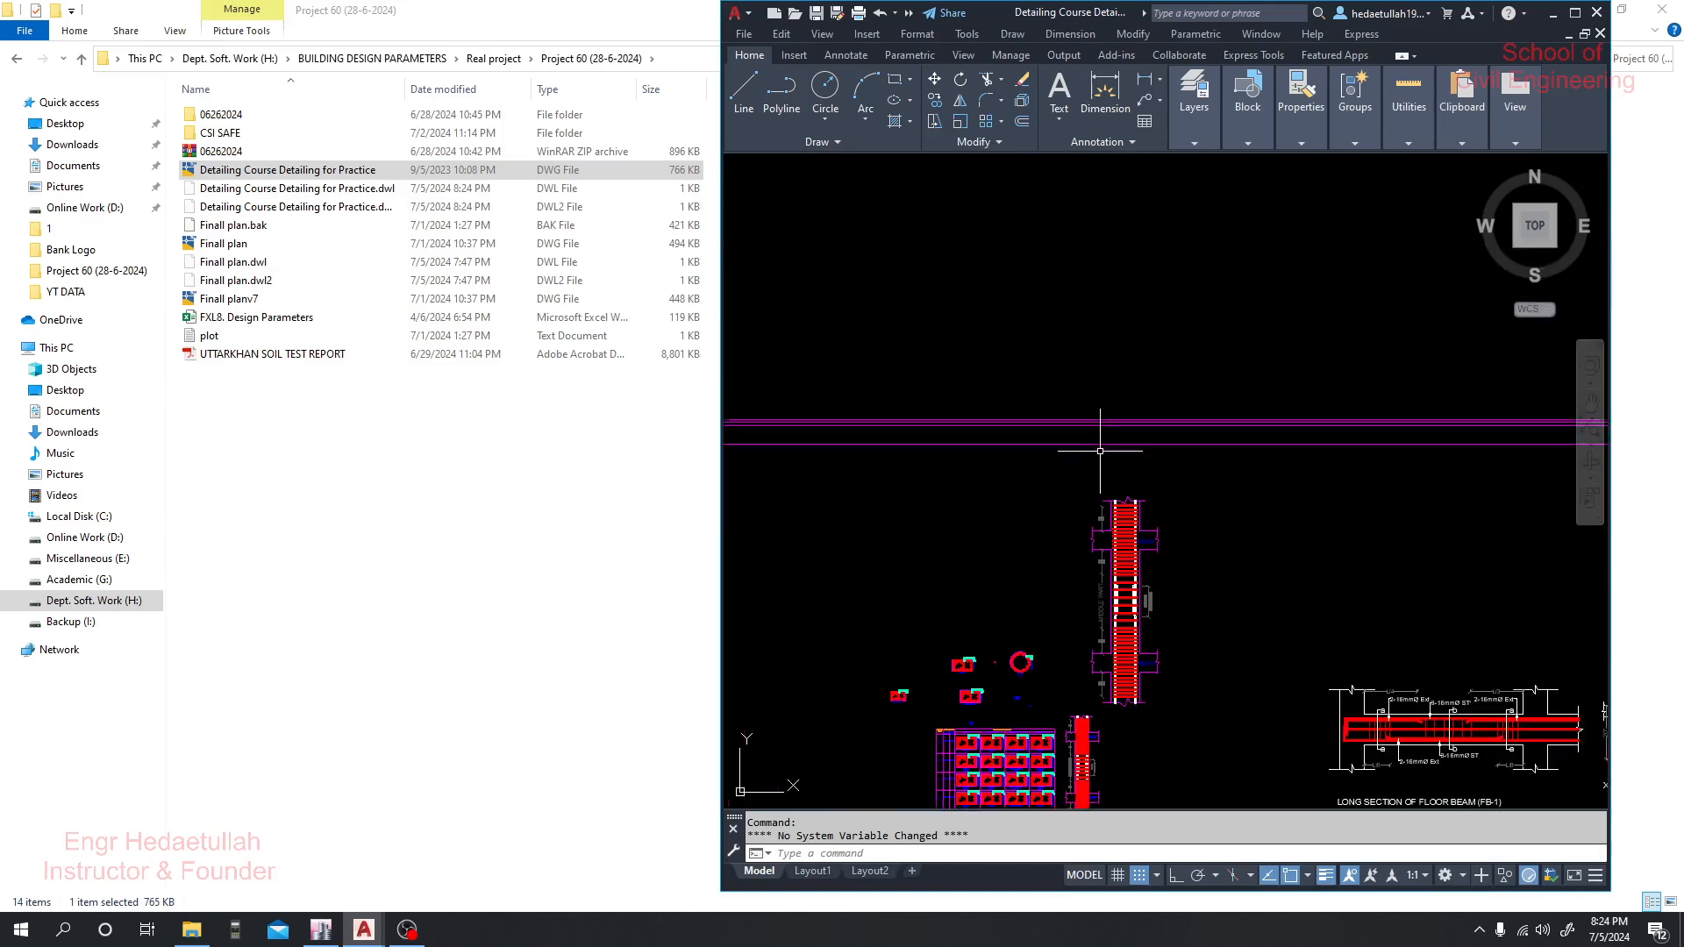
scroll(1084, 605, "down", 3)
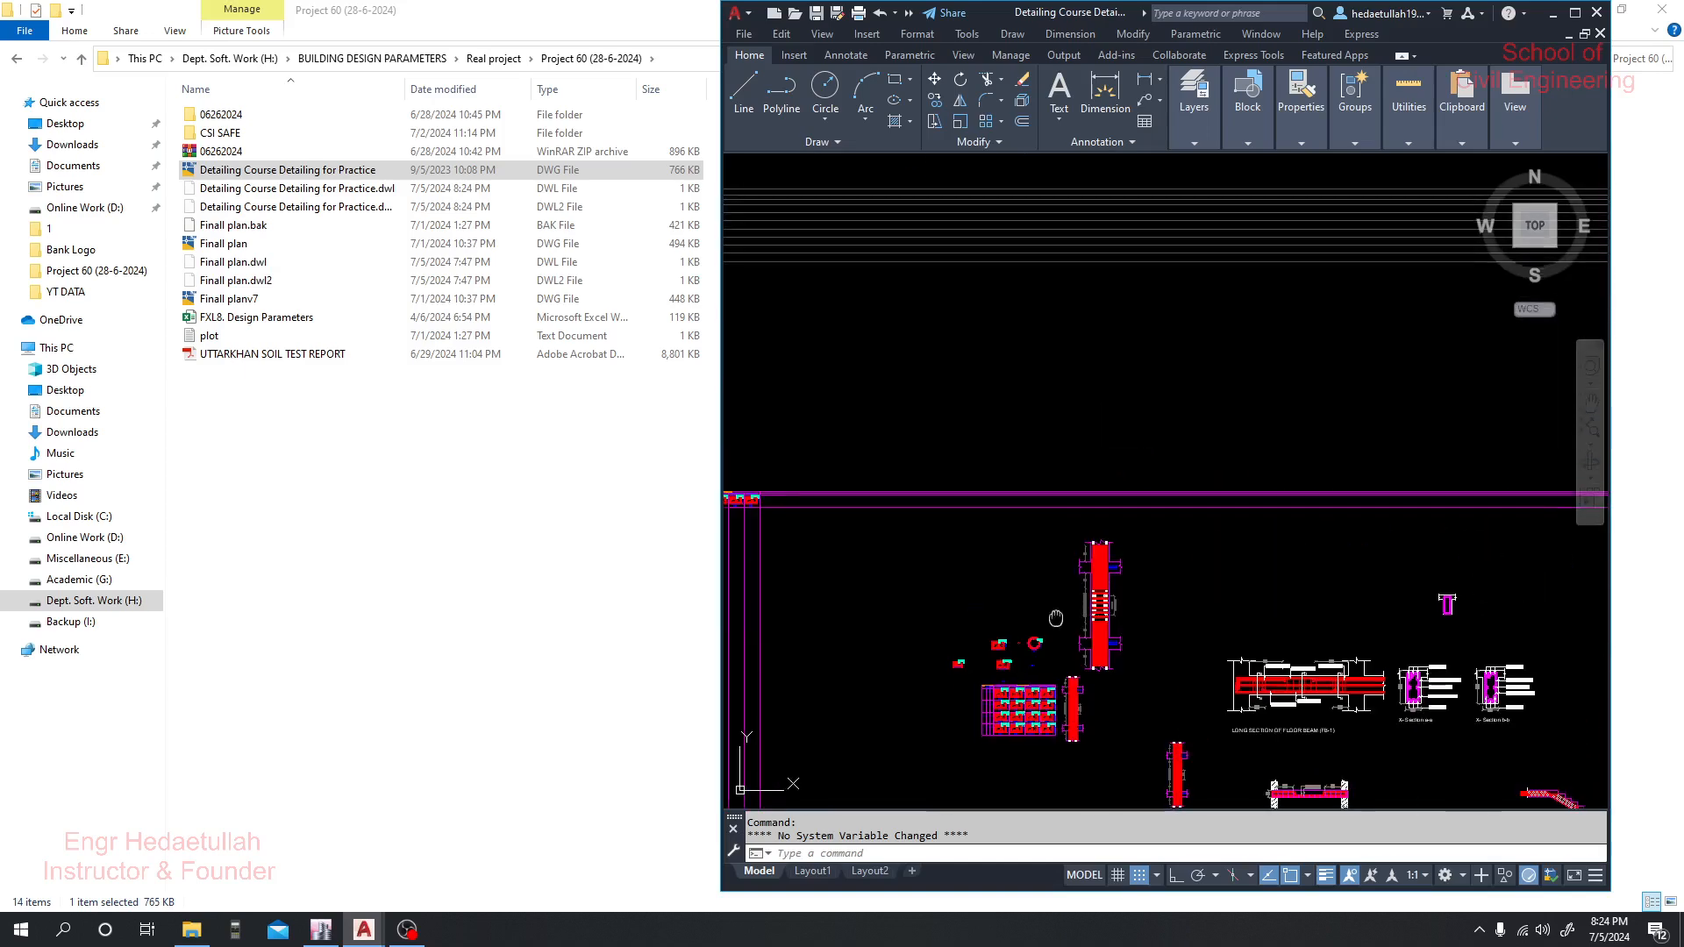
scroll(1099, 509, "up", 3)
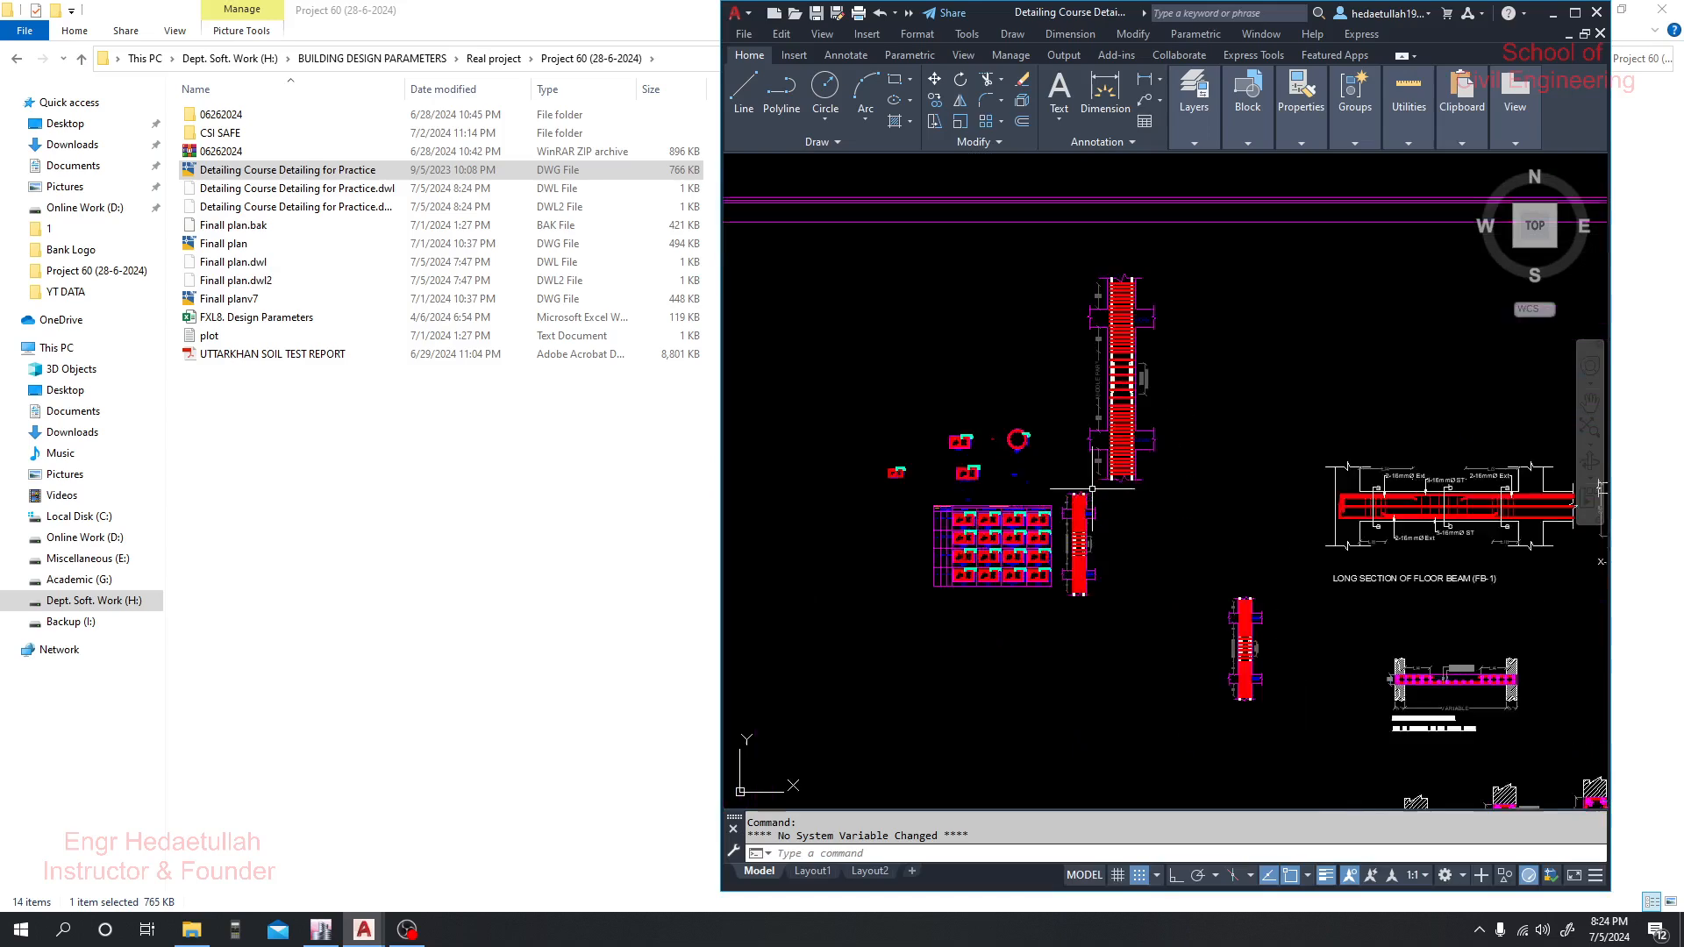
mouse_move(1158, 305)
left_mouse_down()
mouse_move(1241, 430)
mouse_move(1238, 617)
mouse_move(1009, 715)
mouse_move(741, 583)
mouse_move(720, 388)
mouse_move(732, 318)
mouse_move(750, 347)
left_mouse_up()
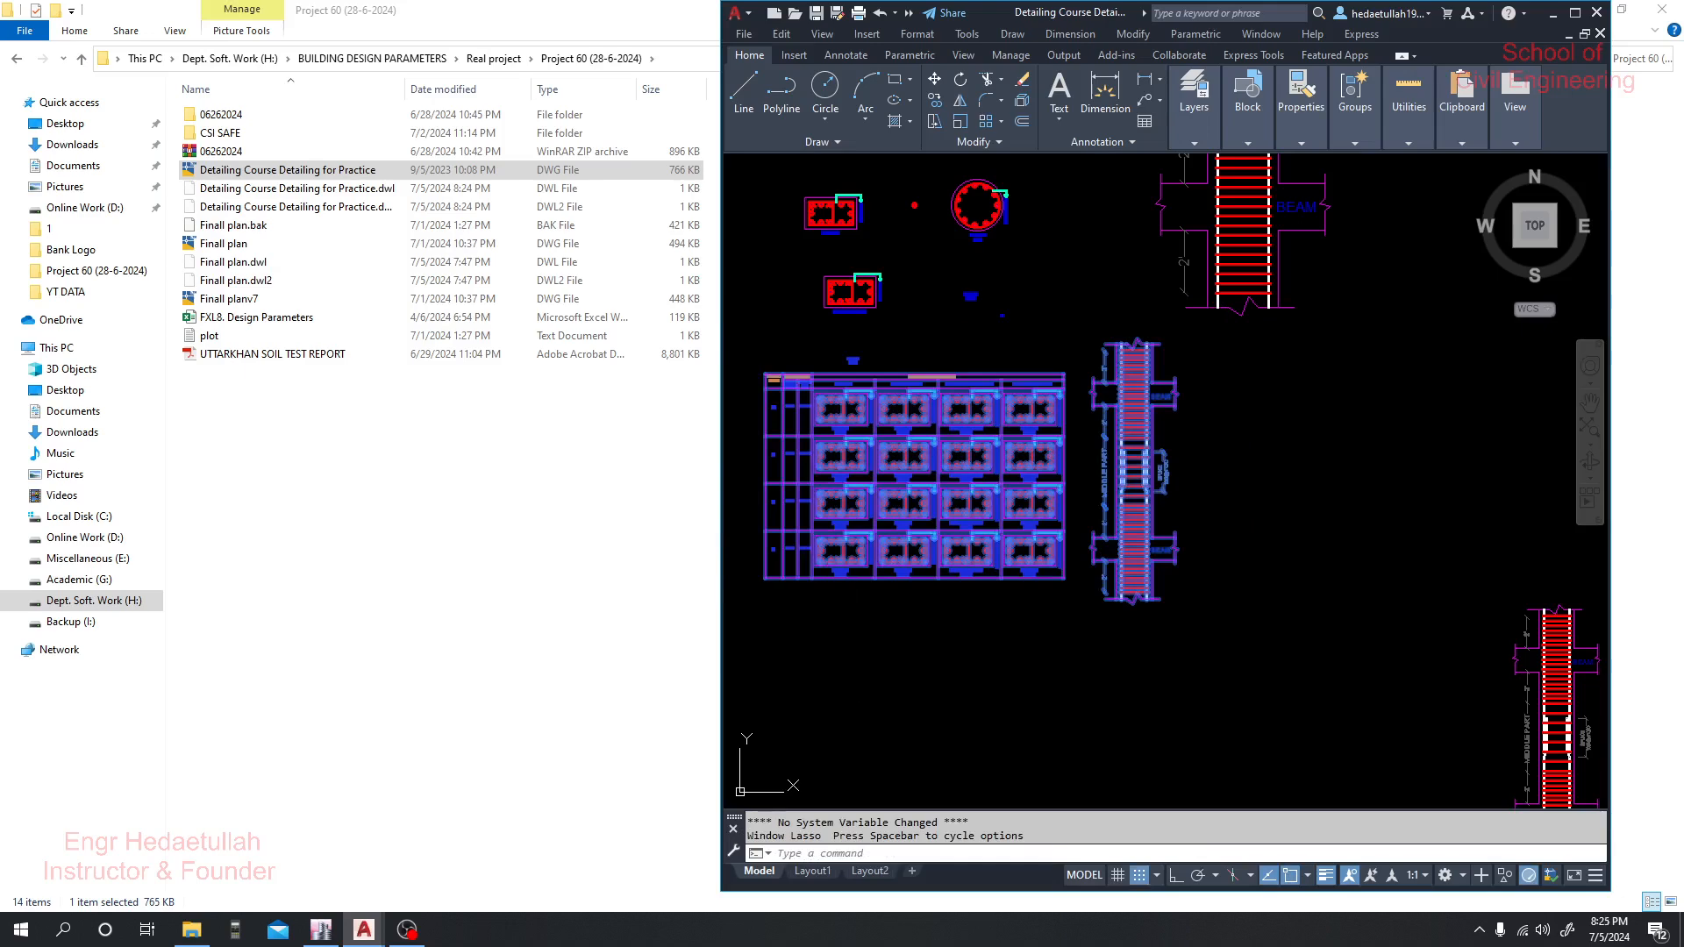
key("ctrl+c")
Switch to Finall plan.dwg and paste the copied column details in the empty area below the existing plans
mouse_move(364, 930)
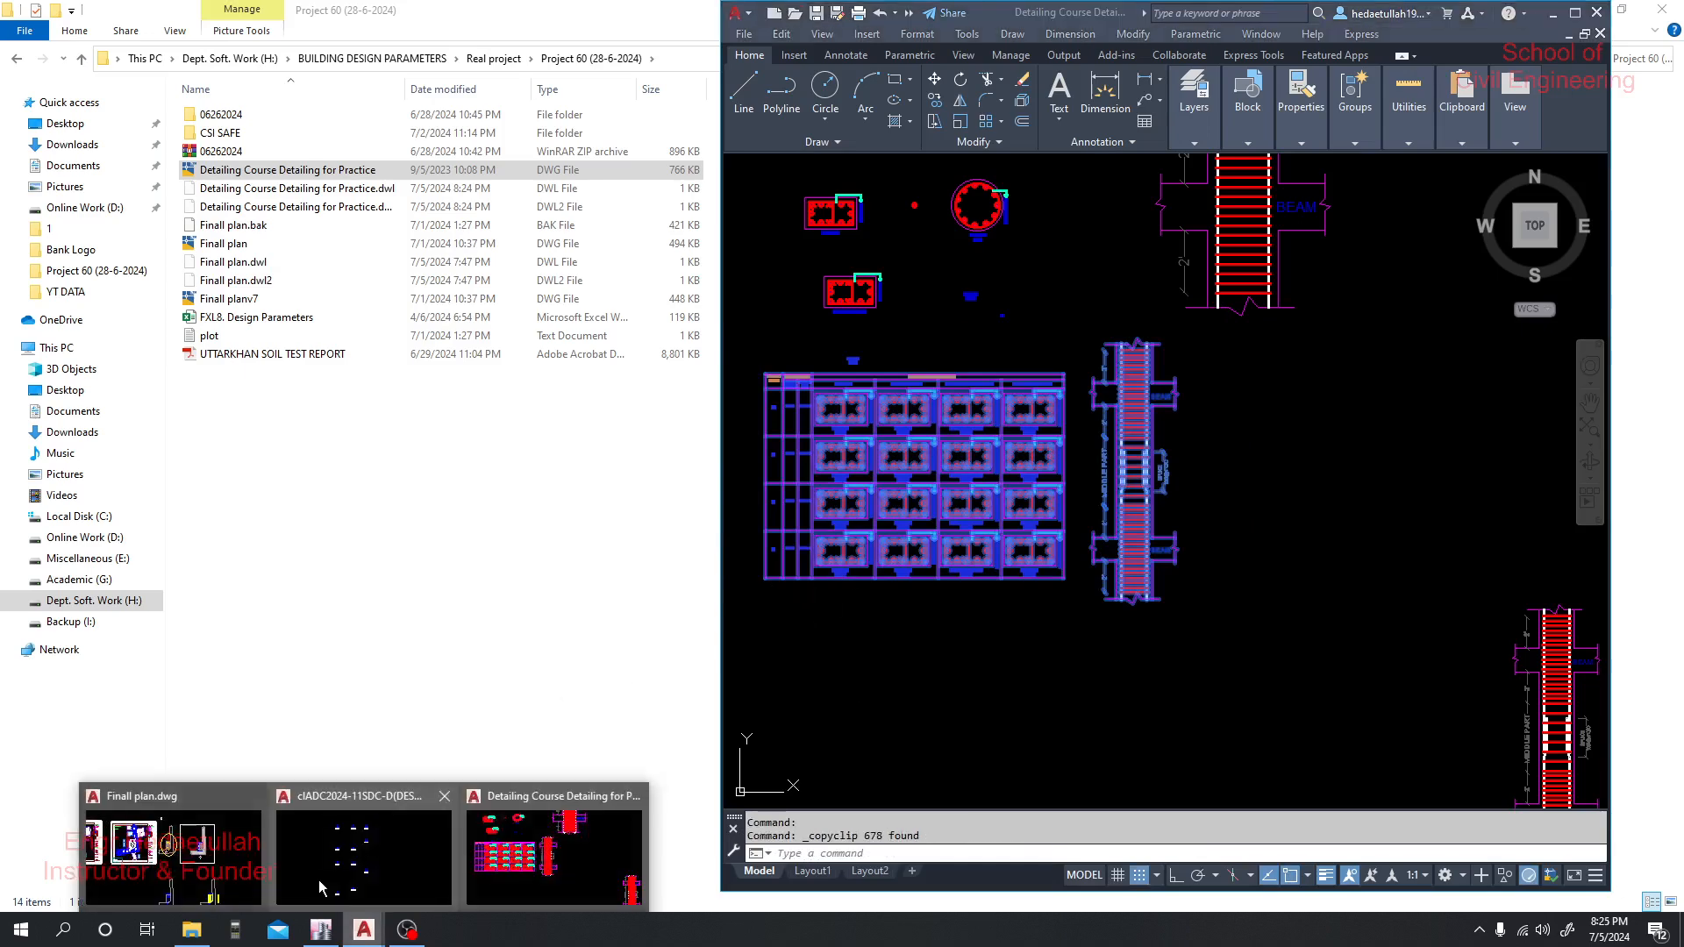
left_click(136, 868)
scroll(985, 570, "down", 3)
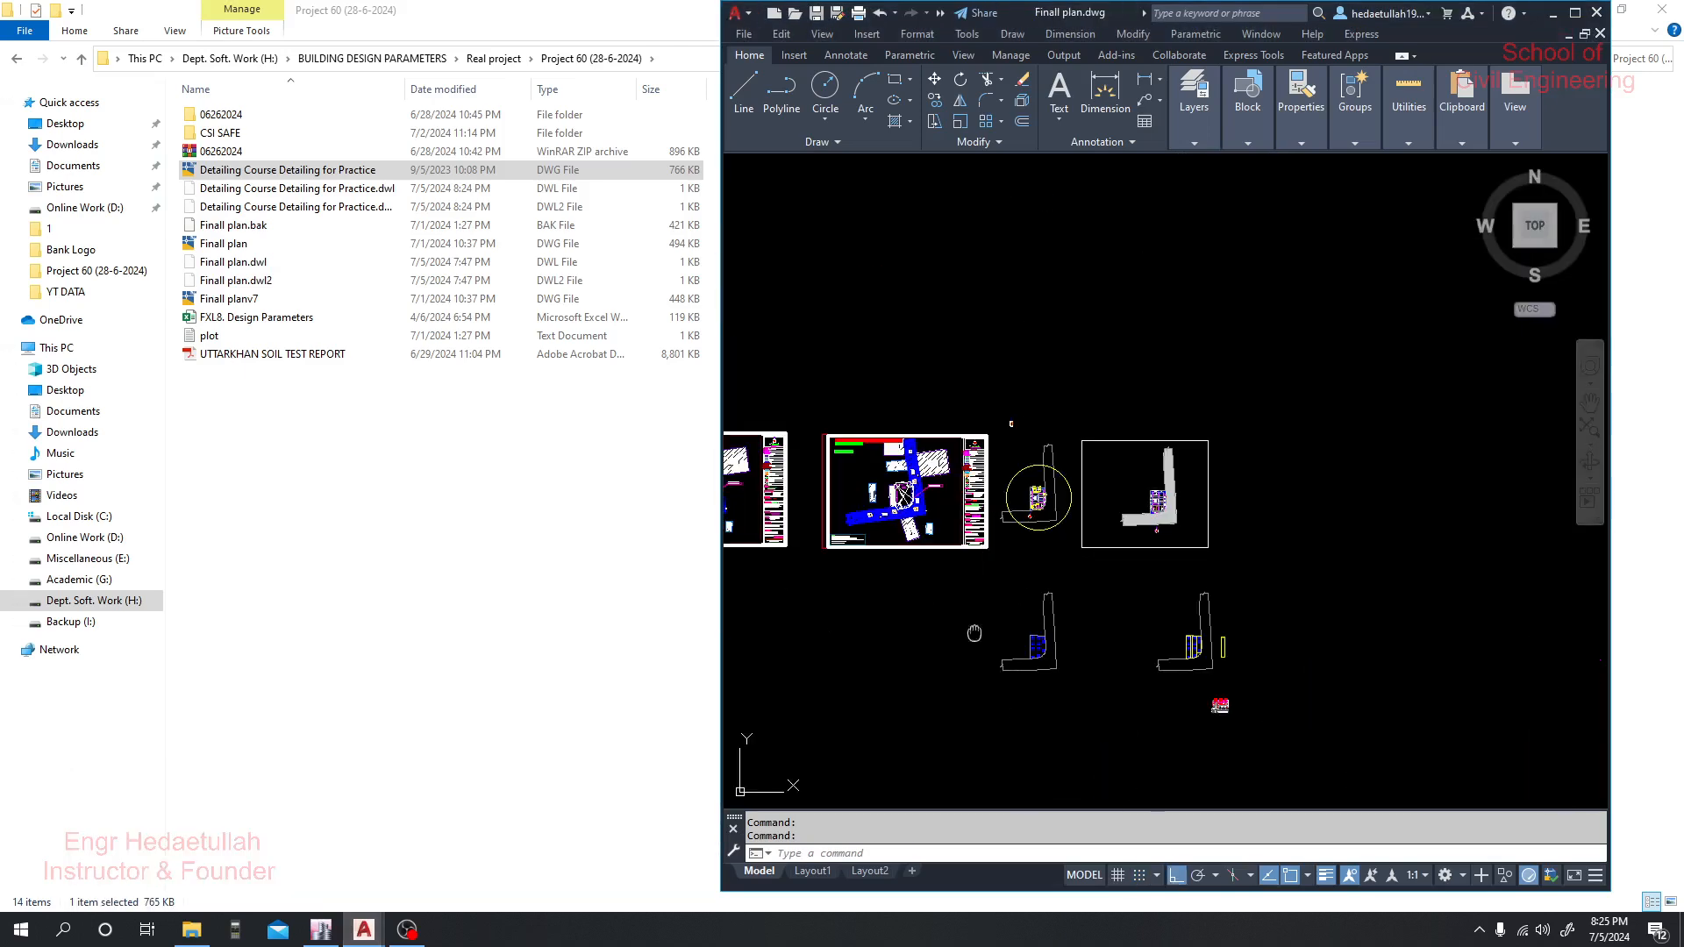
key("ctrl+v")
scroll(1089, 438, "up", 3)
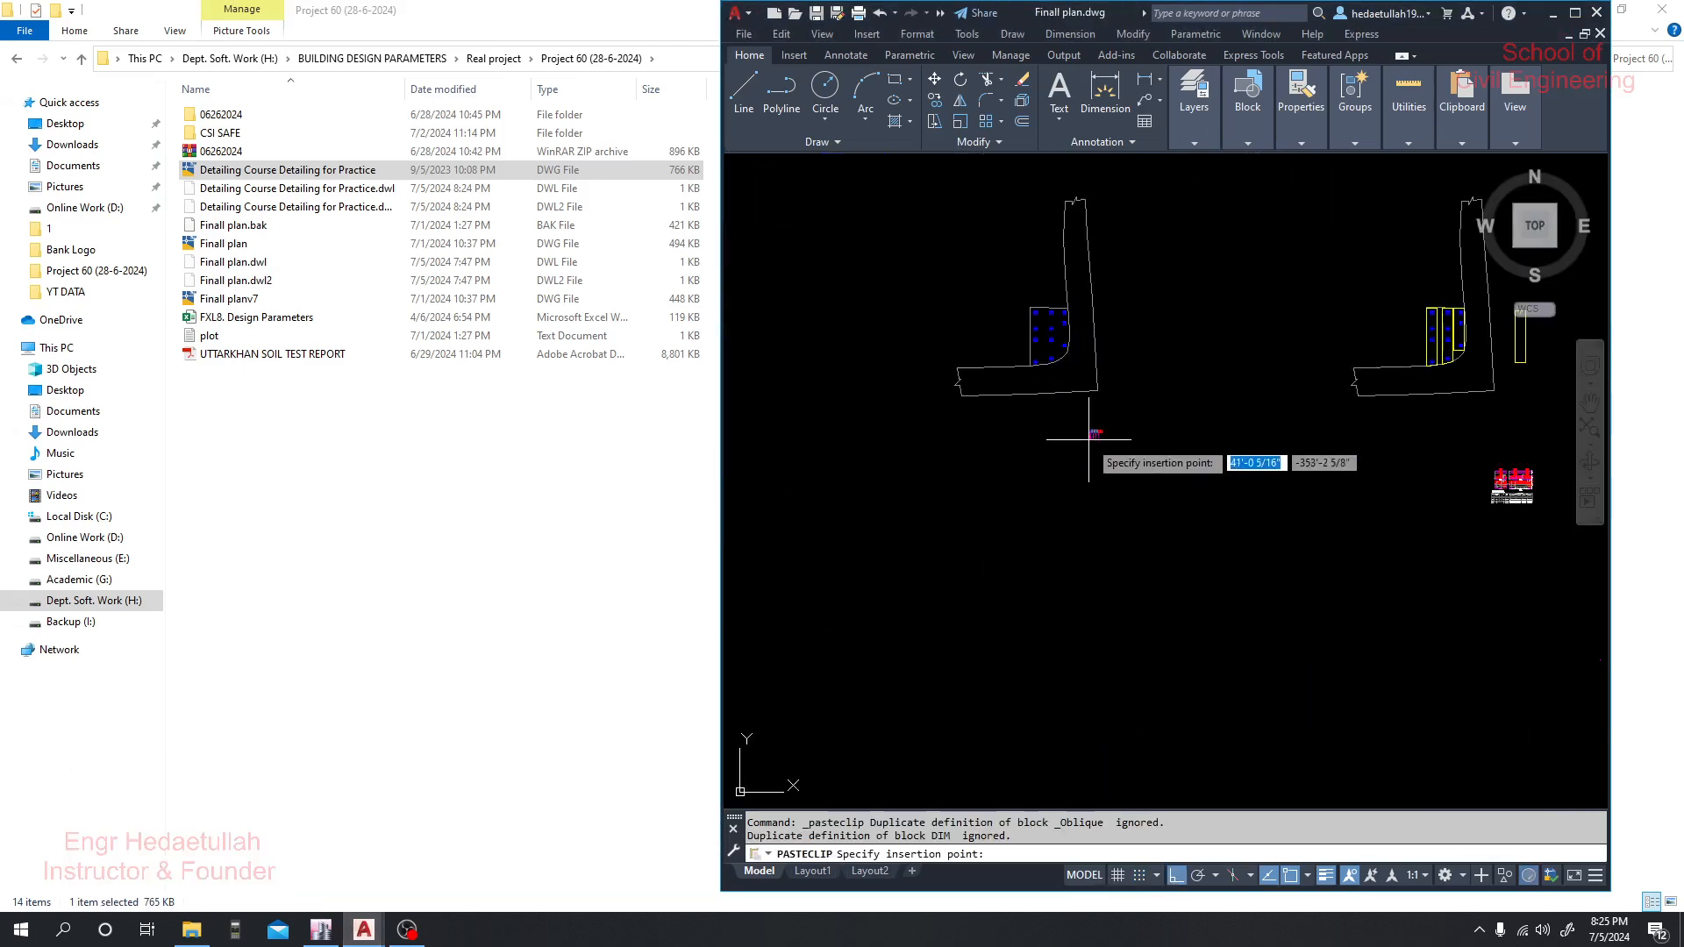
scroll(1092, 443, "up", 2)
scroll(1099, 470, "down", 5)
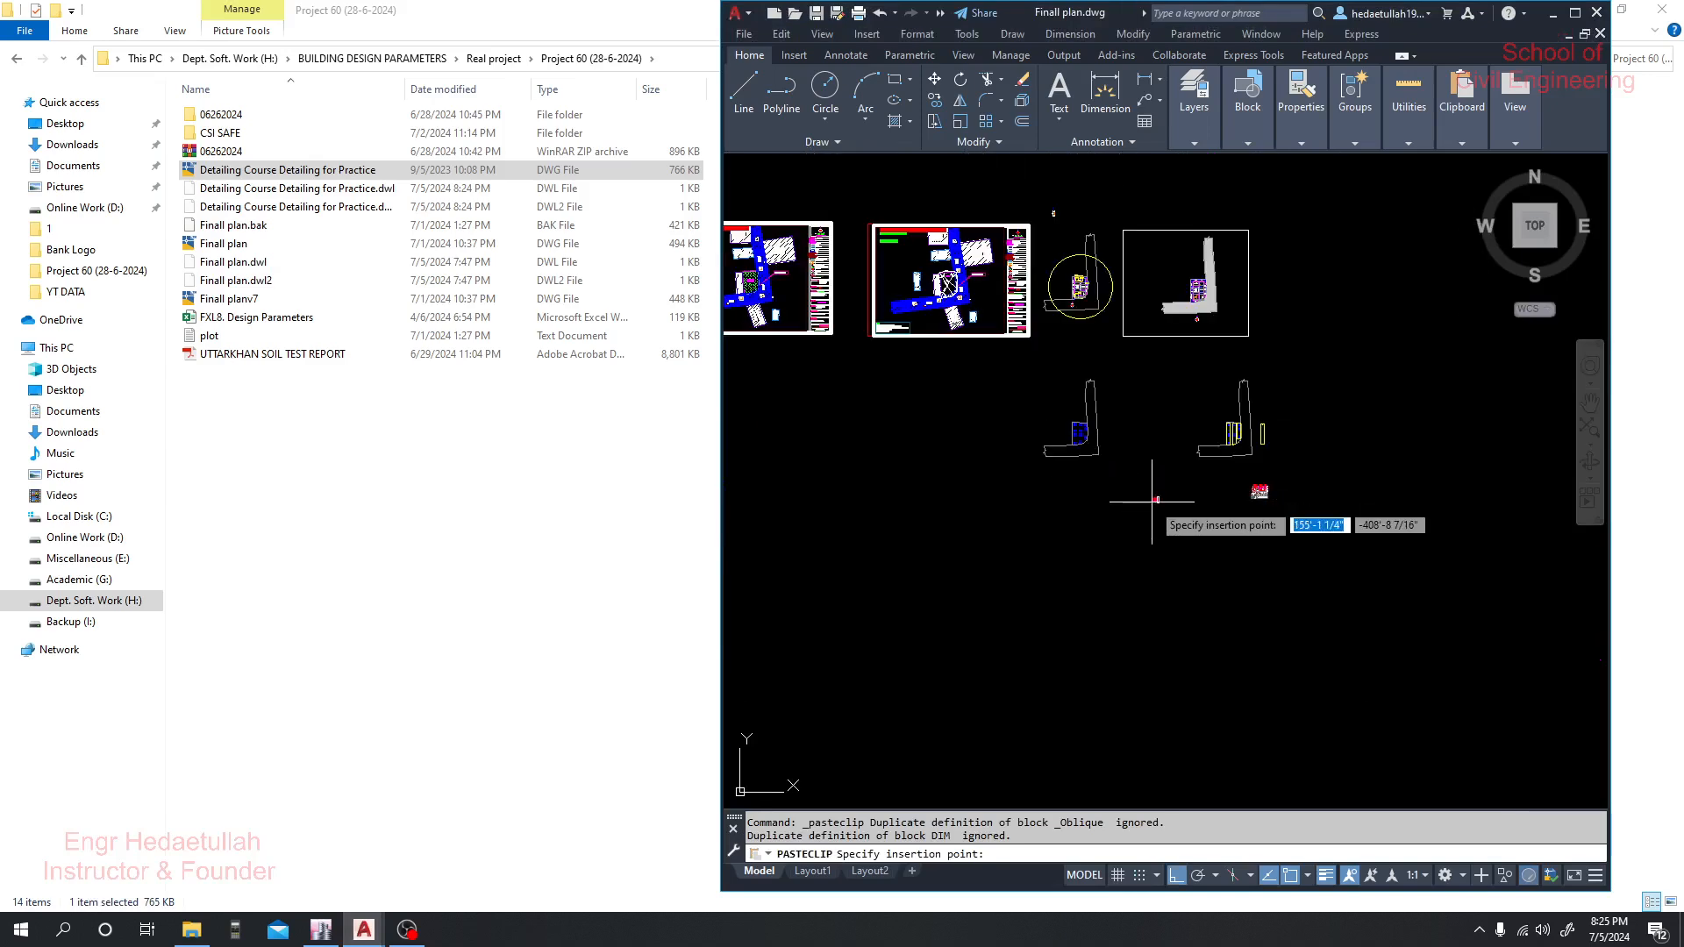
left_click(1103, 610)
Examine the pasted column reinforcement table, including its story ranges, section sizes and bar callouts
scroll(1105, 598, "up", 3)
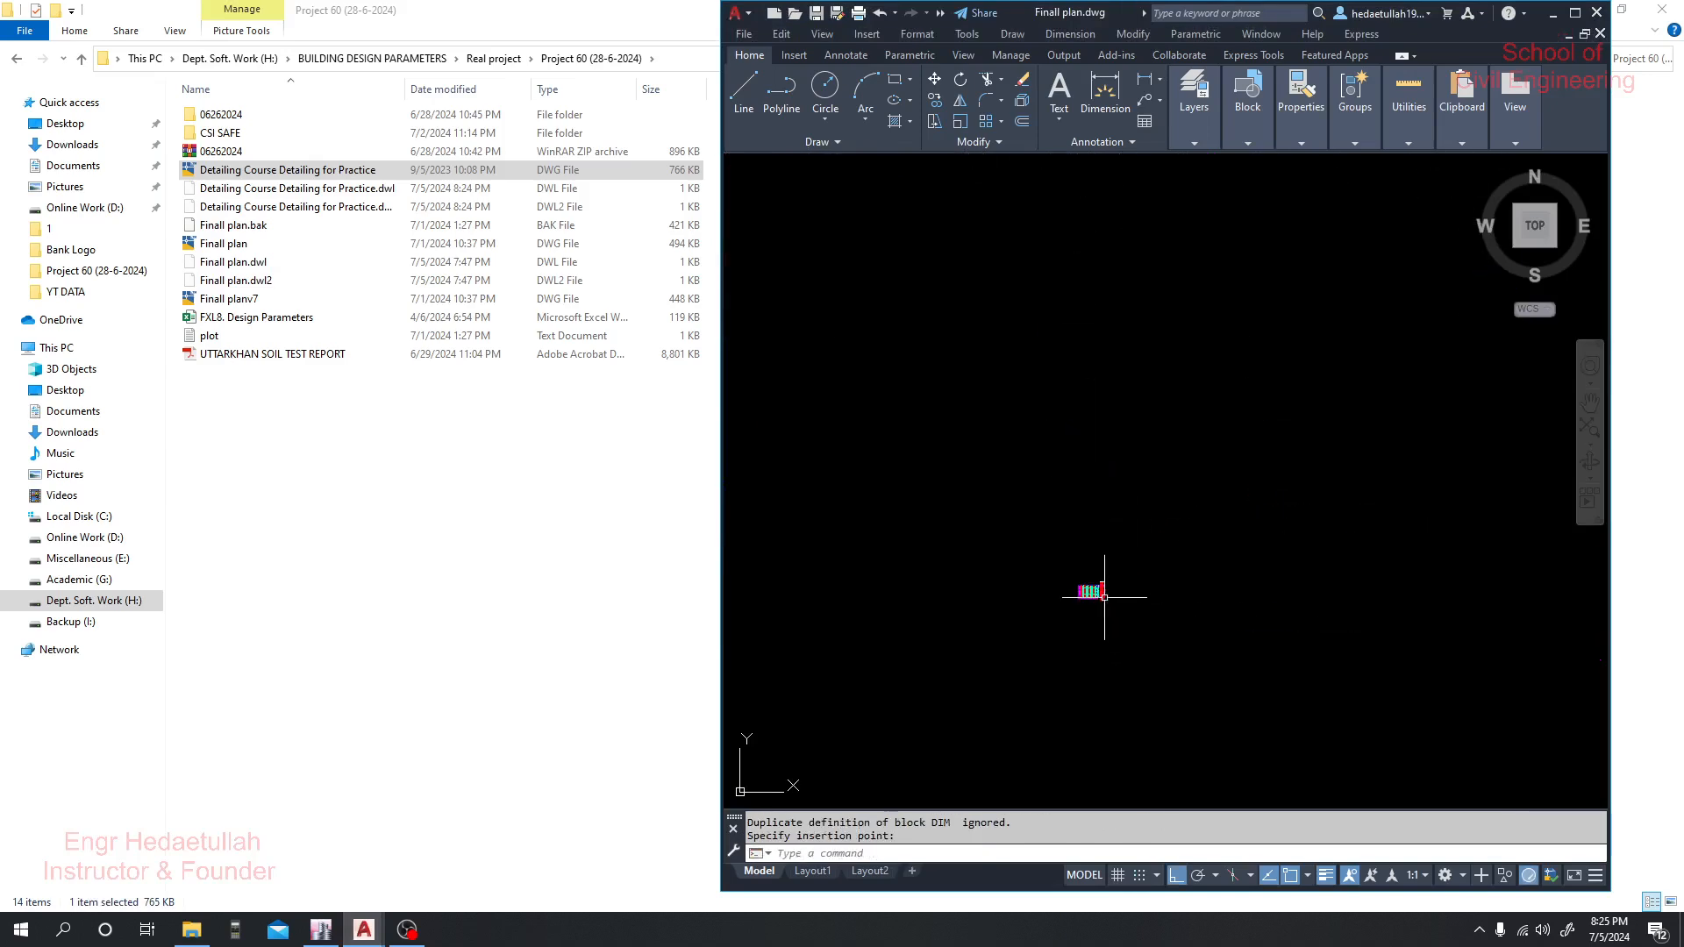
scroll(1104, 597, "up", 8)
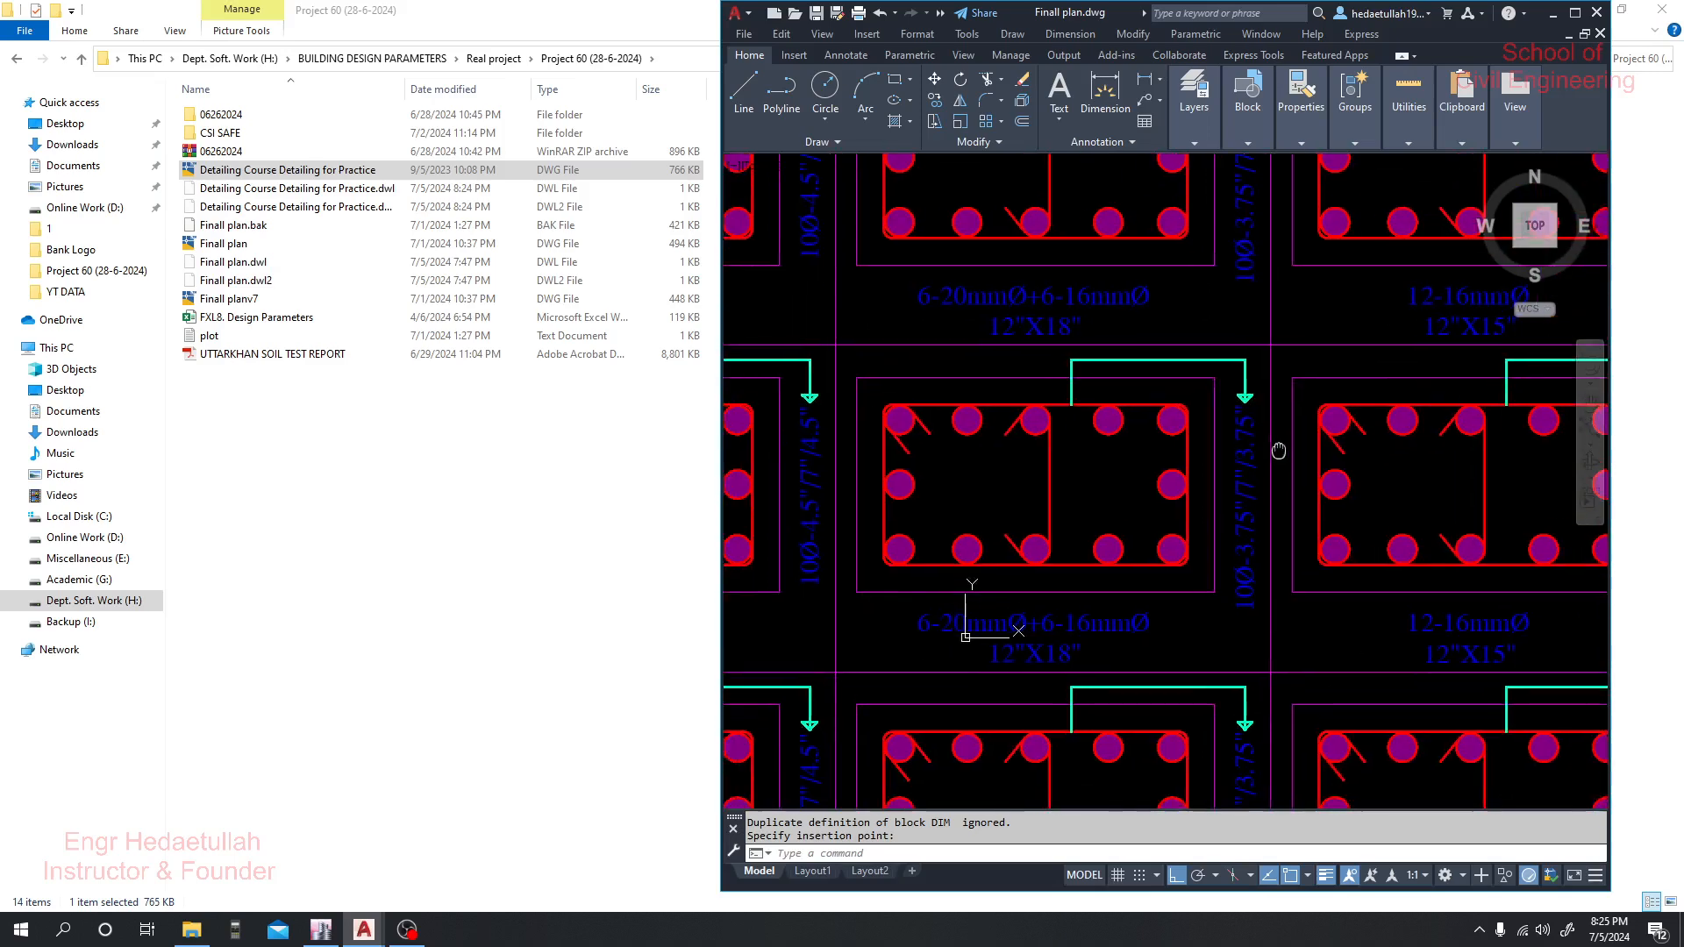
scroll(1279, 451, "down", 5)
scroll(1281, 491, "up", 3)
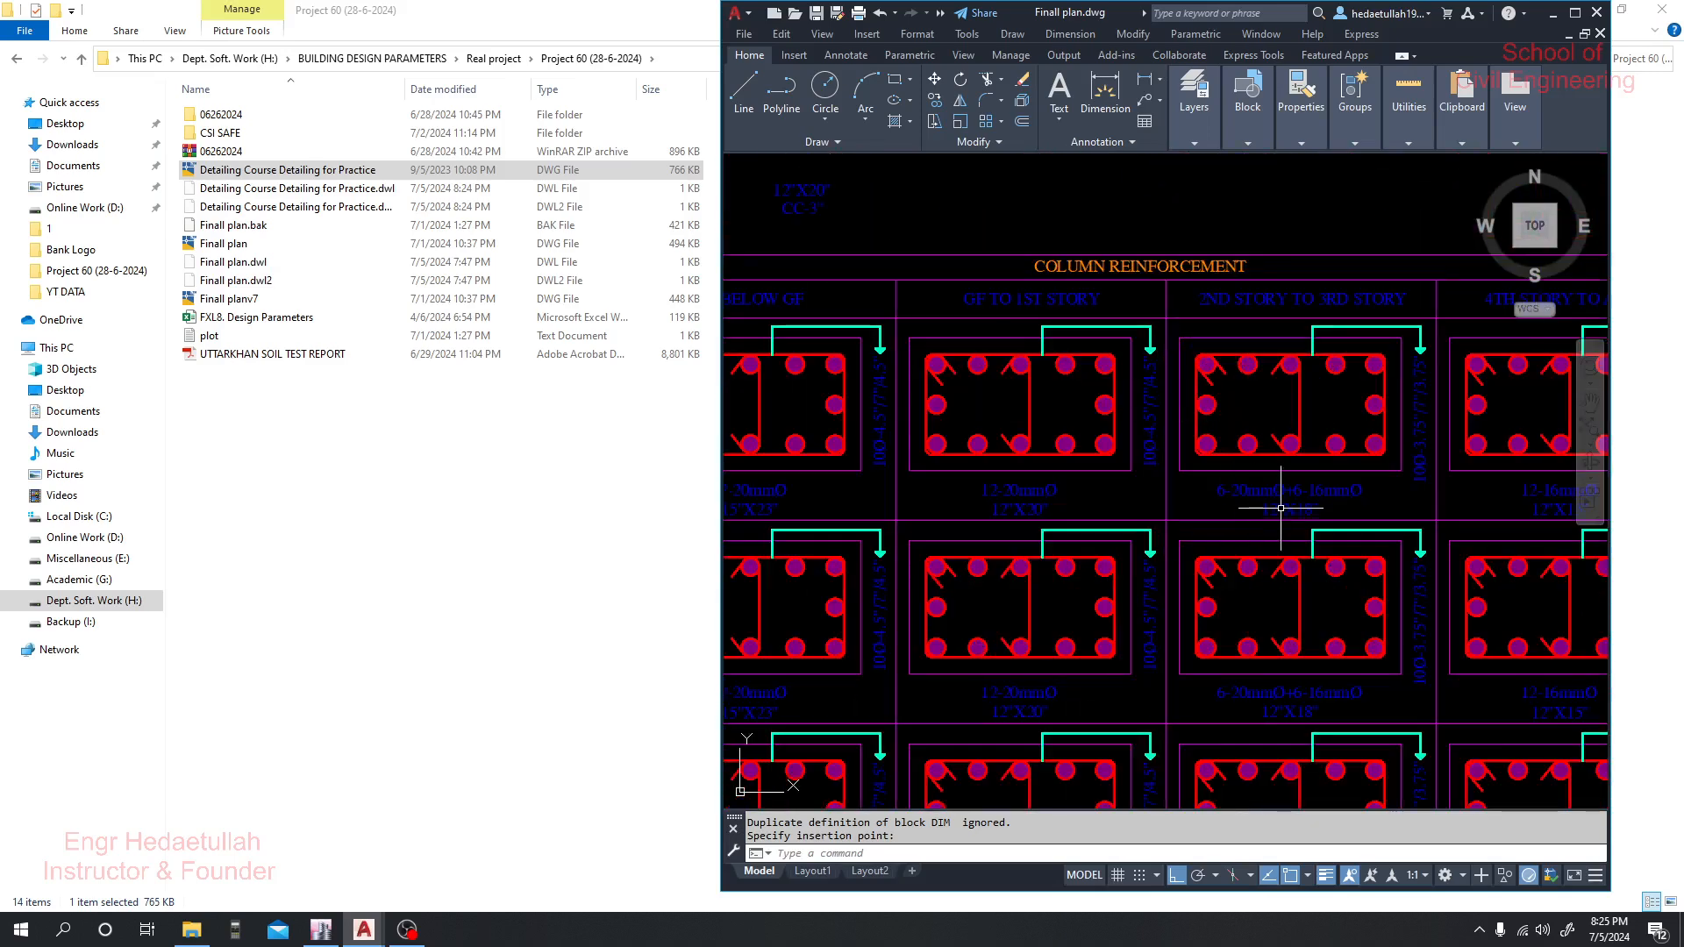
scroll(1280, 508, "down", 5)
scroll(1229, 481, "up", 4)
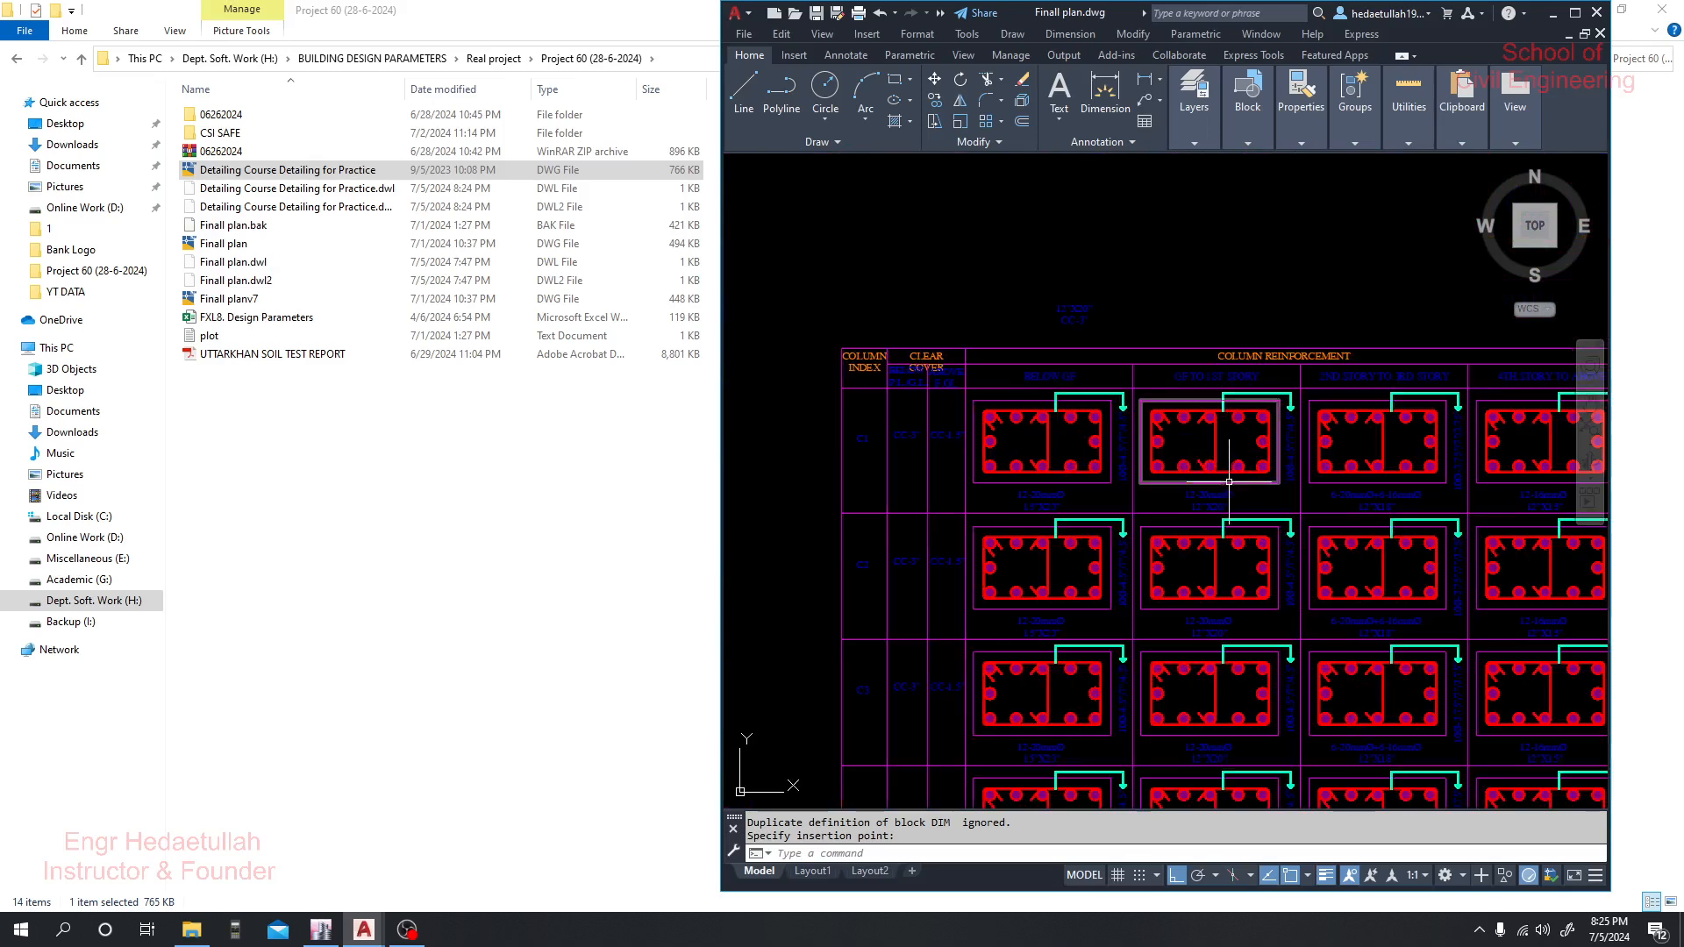
scroll(925, 377, "up", 4)
scroll(1146, 378, "down", 4)
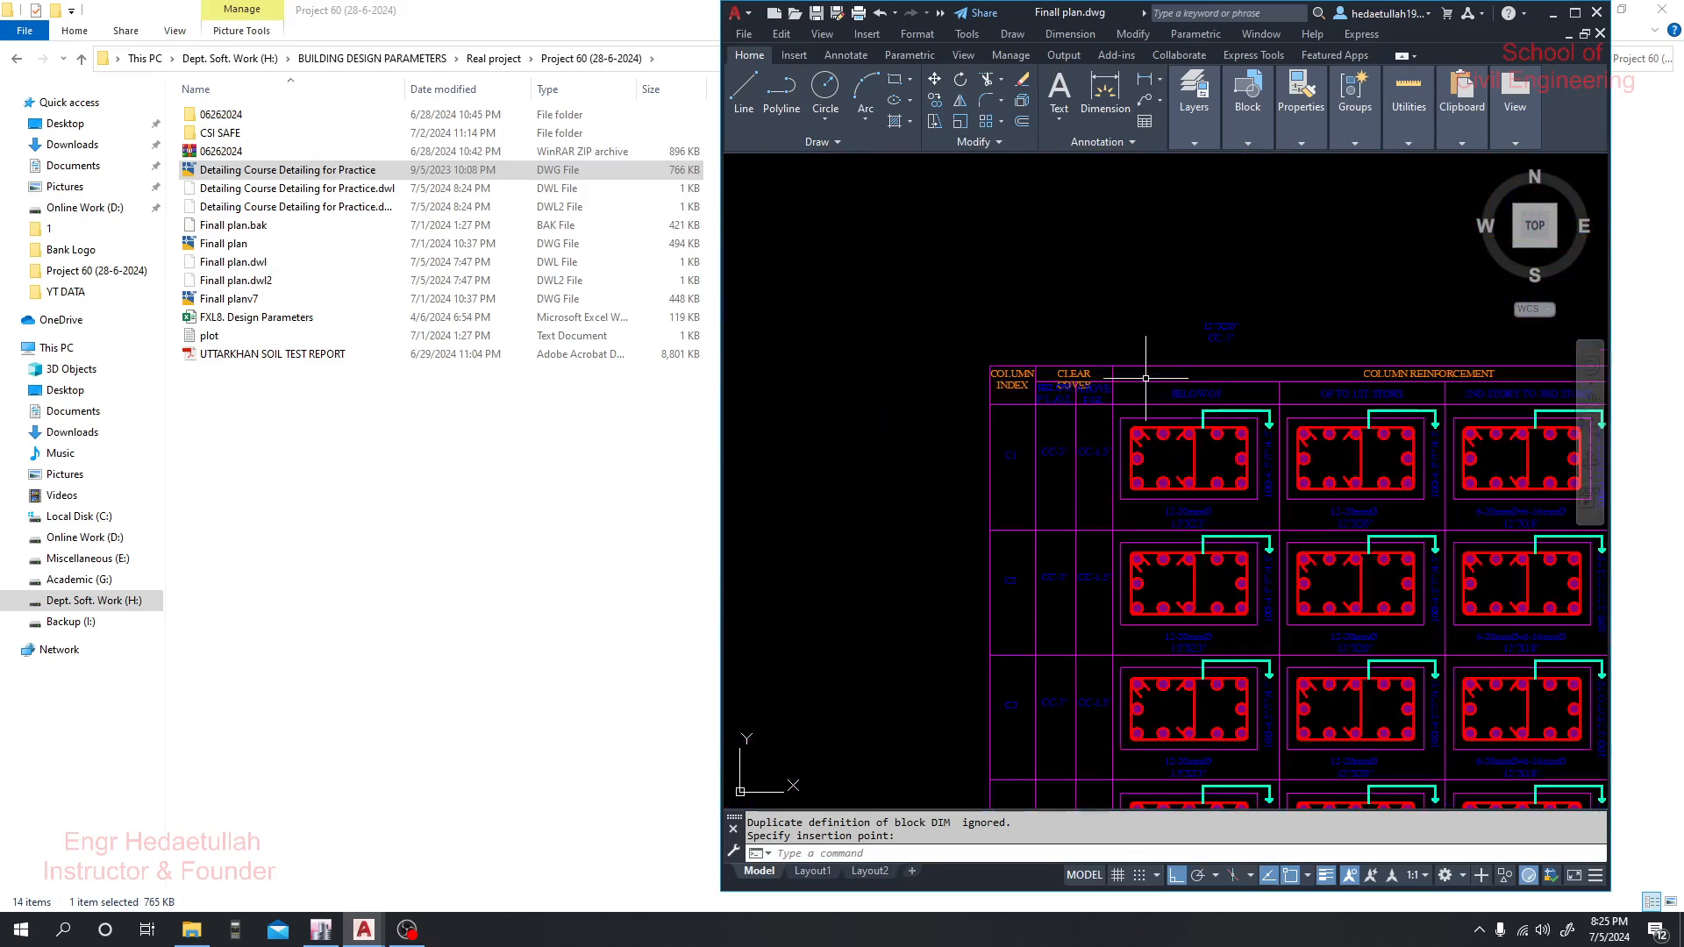
Set the uniform background colour of the 2D model space to White in the drawing window options
left_click(749, 16)
left_click(904, 524)
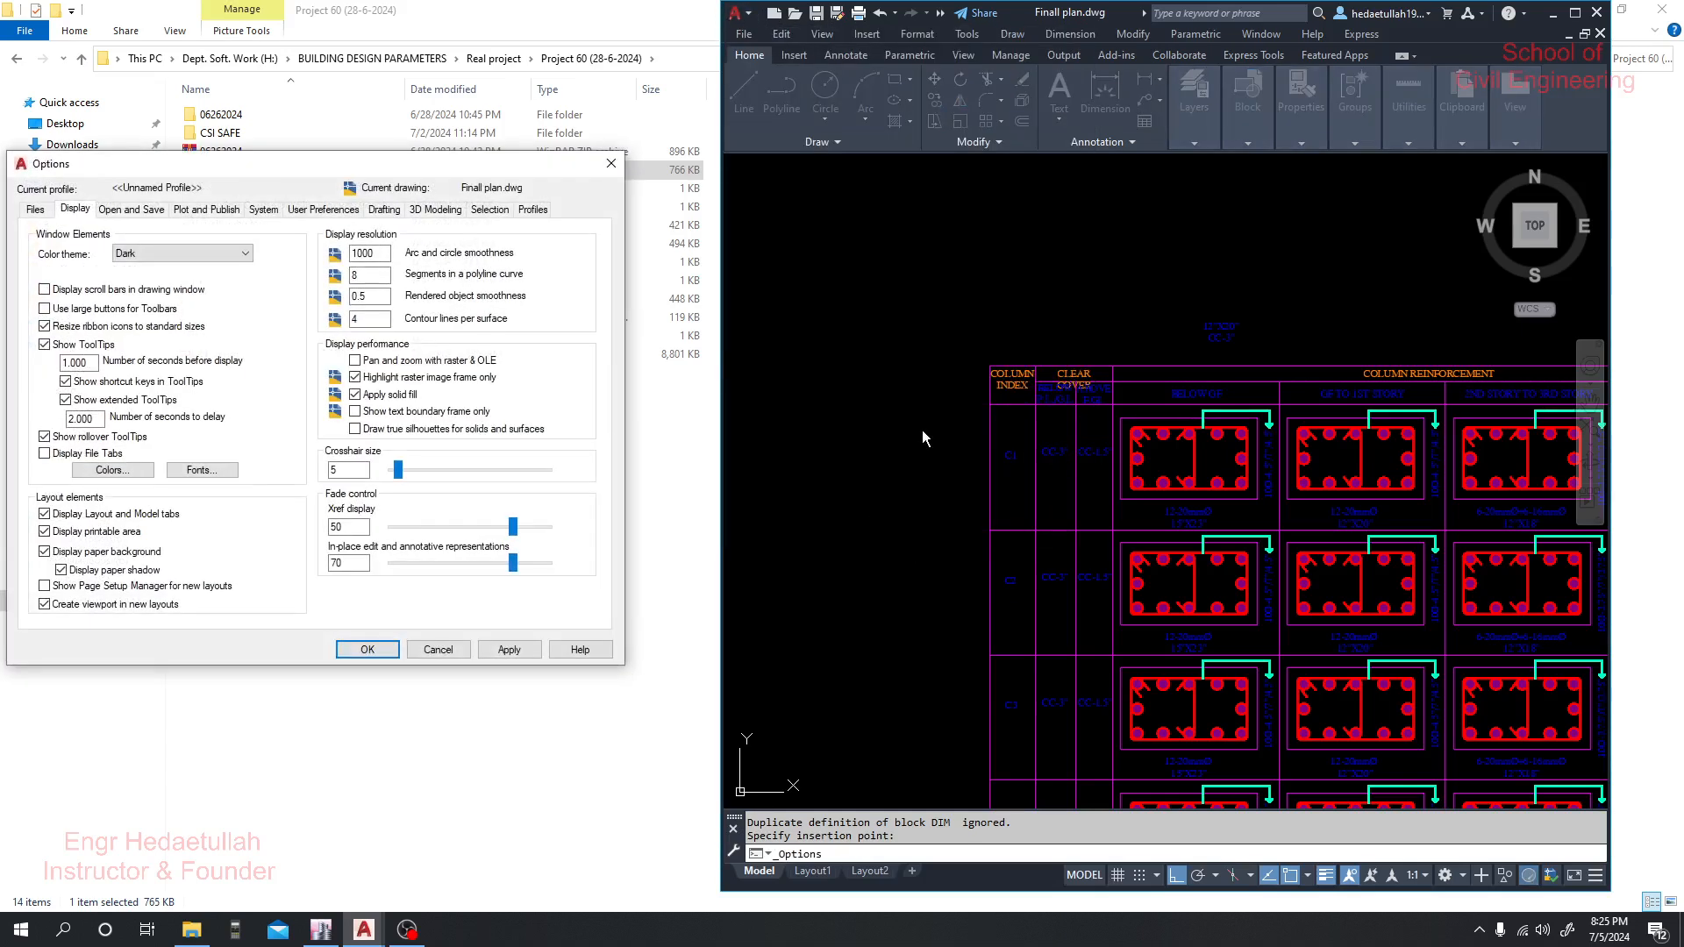
left_click_drag(394, 174, 952, 179)
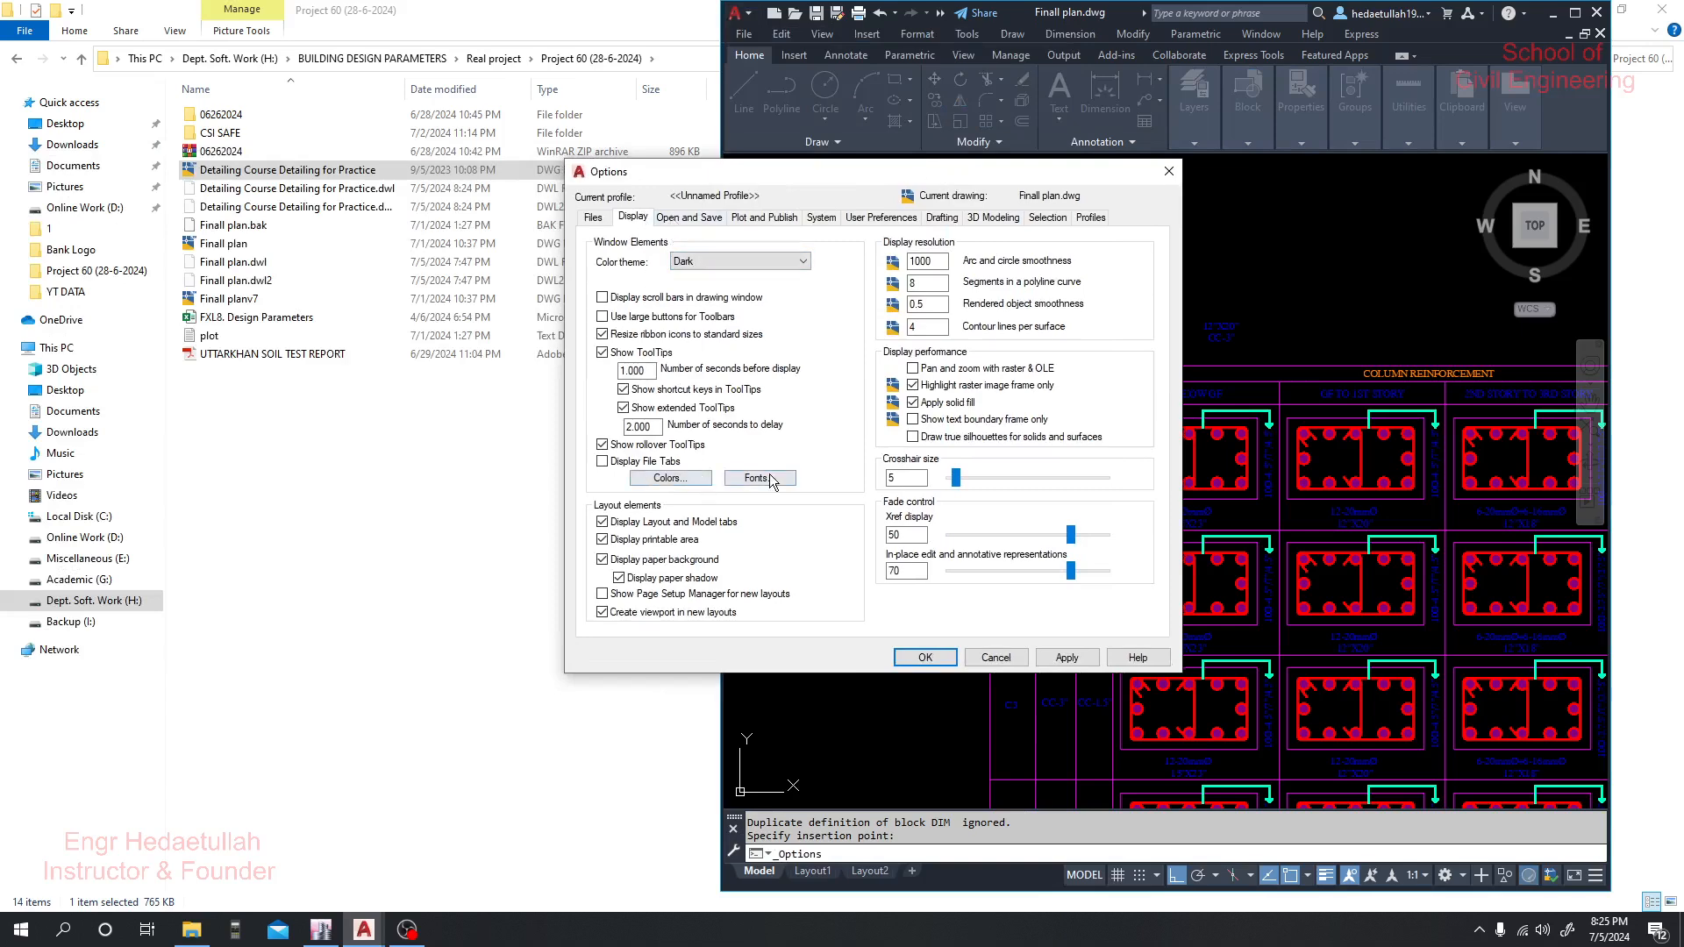
left_click(668, 478)
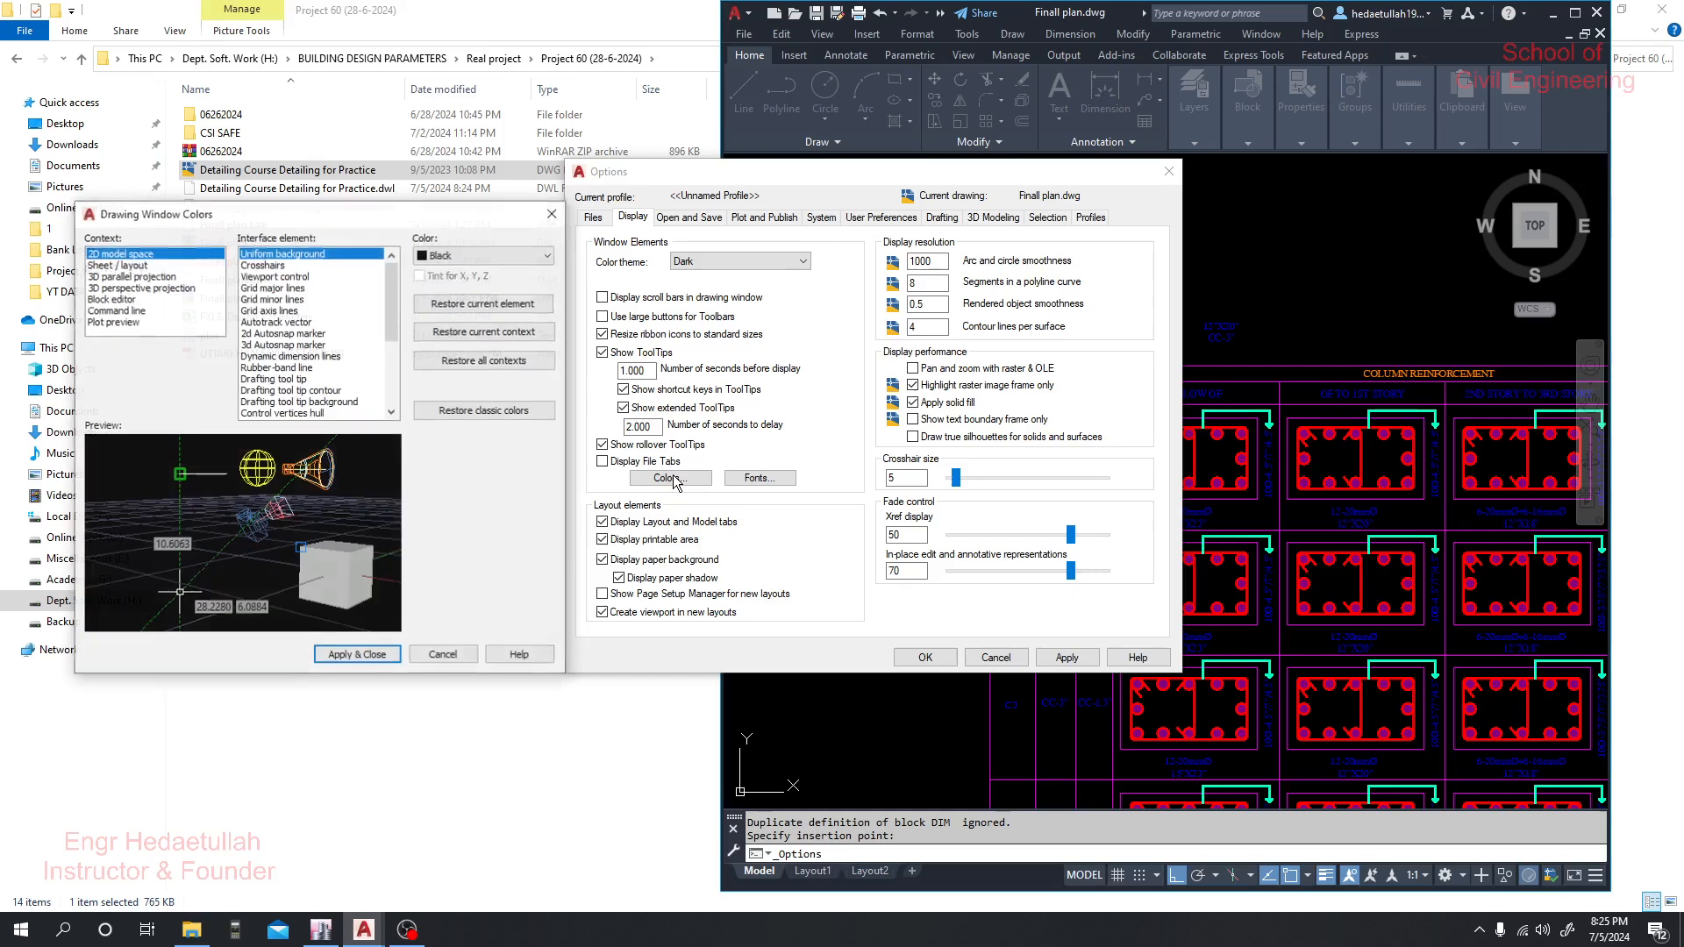
left_click(463, 263)
left_click(463, 363)
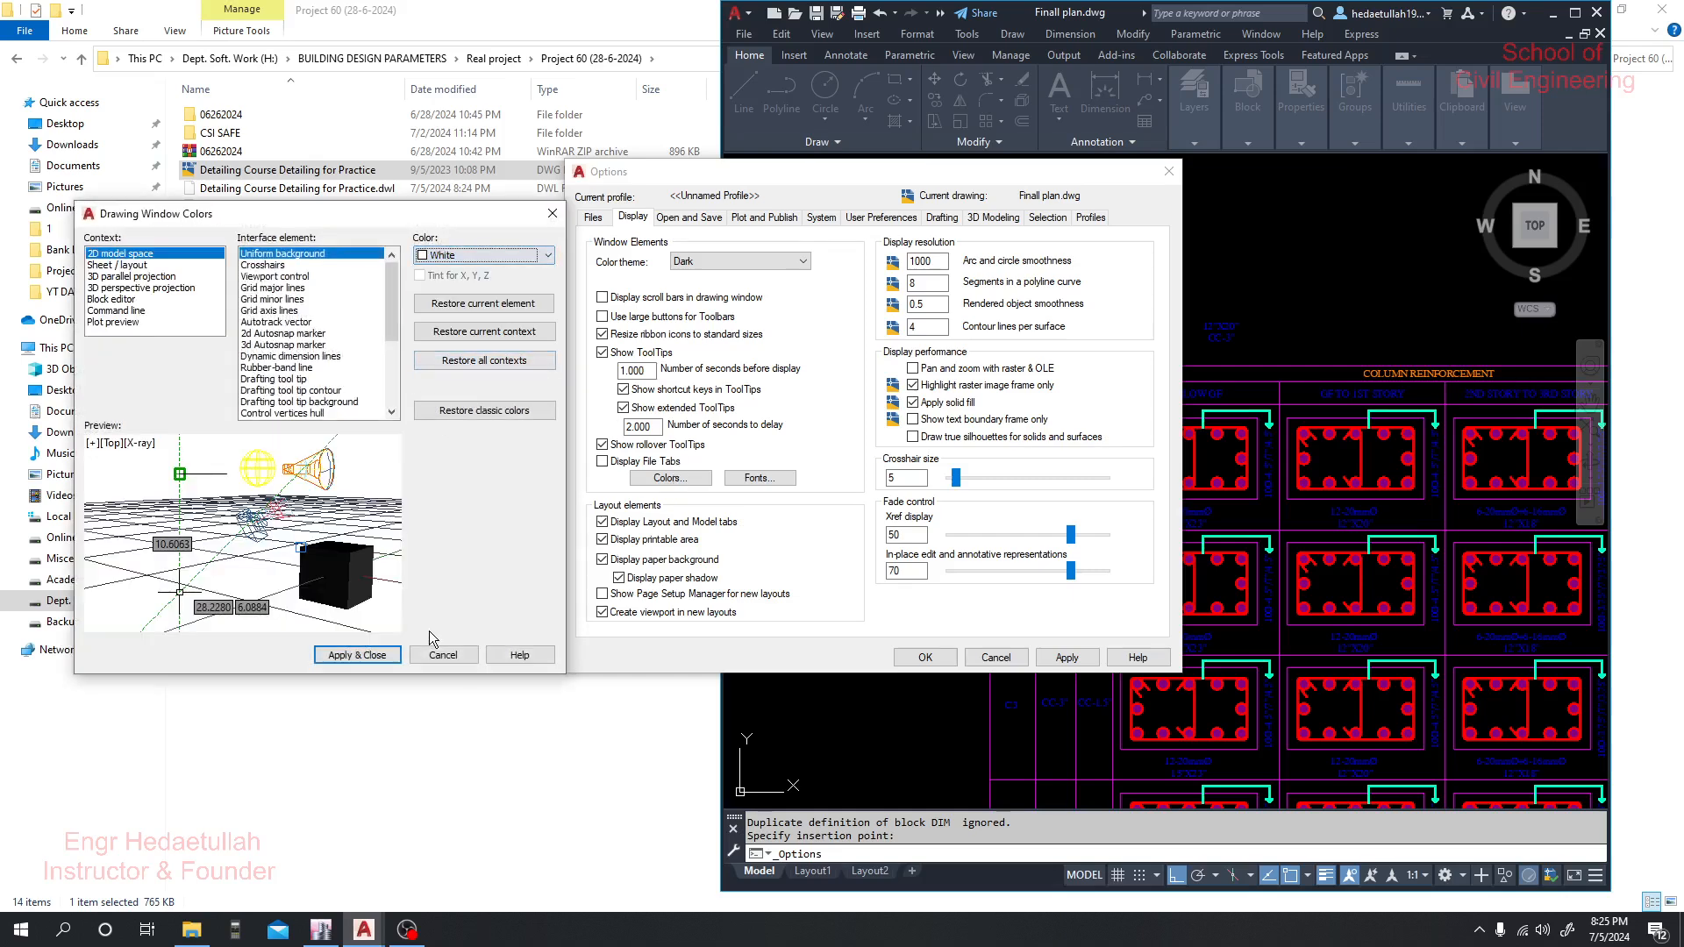
left_click(359, 655)
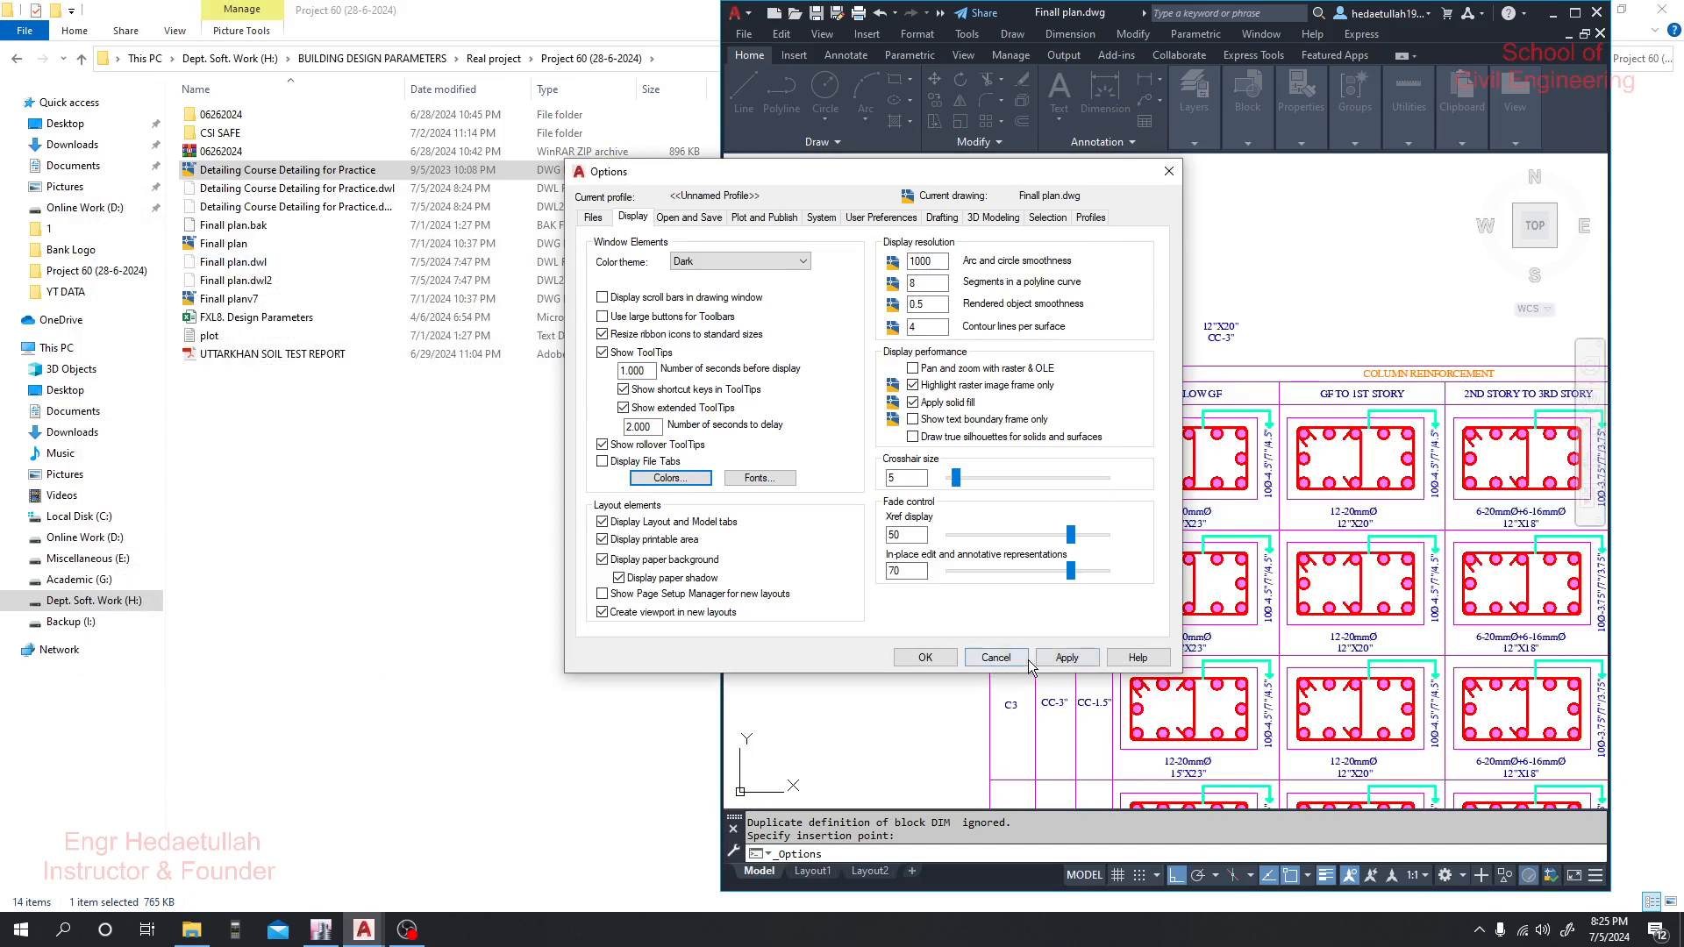
left_click(925, 658)
Delete the C4 label from the column index of the pasted reinforcement table
scroll(950, 574, "down", 2)
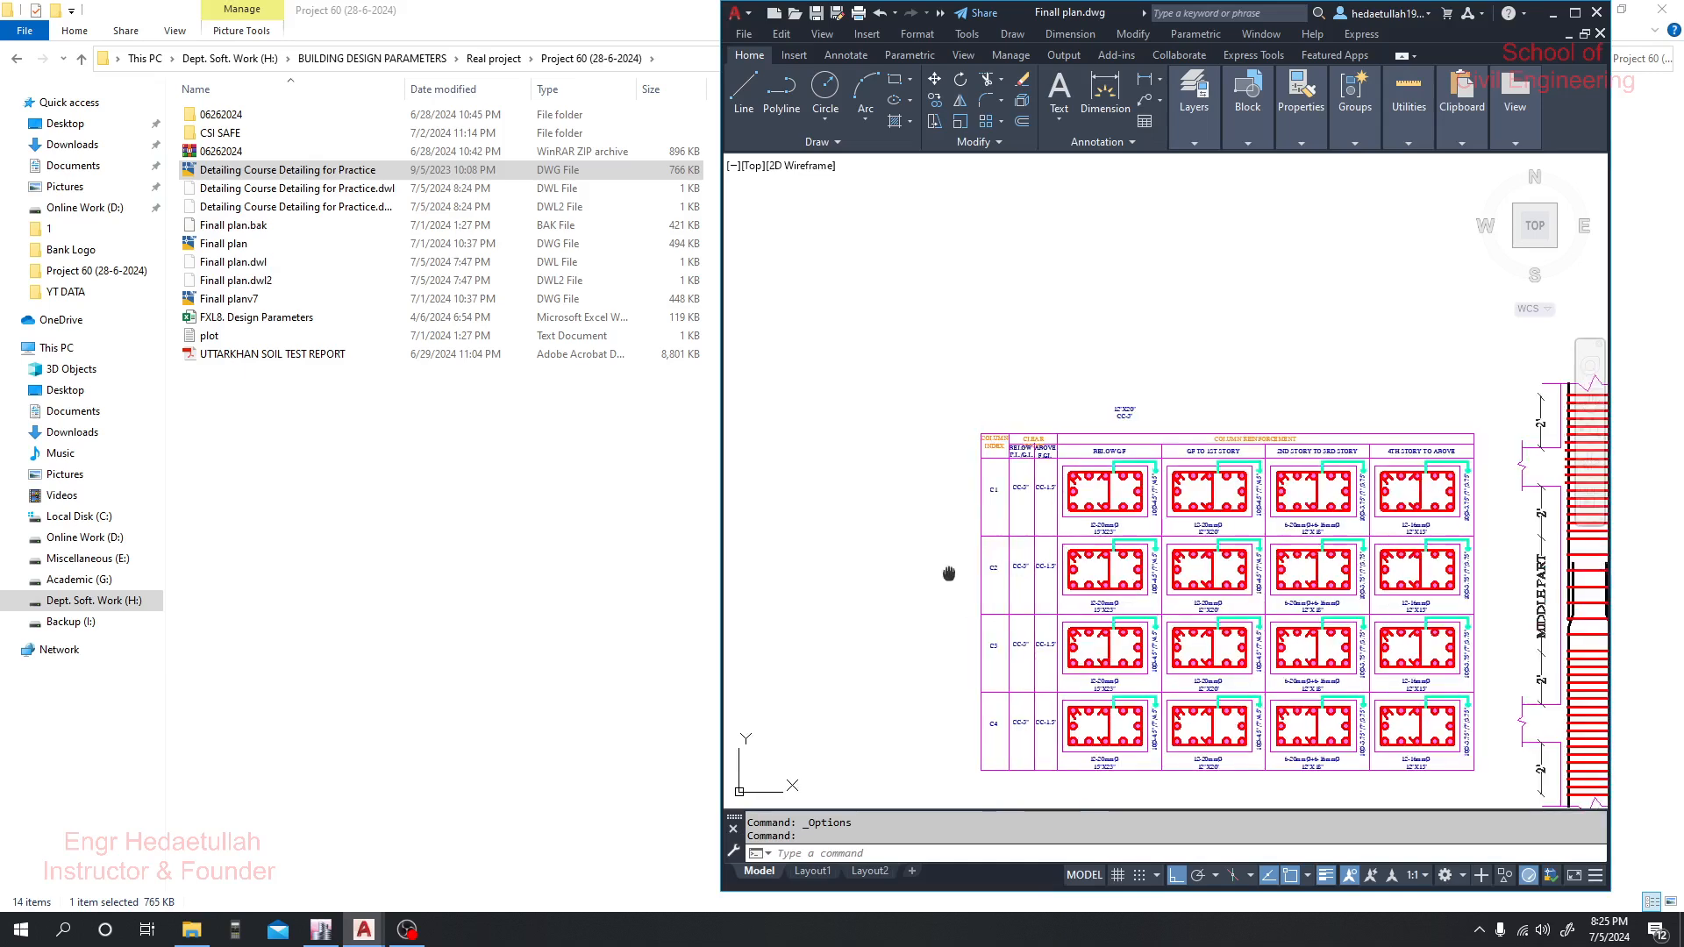
left_click_drag(949, 574, 857, 473)
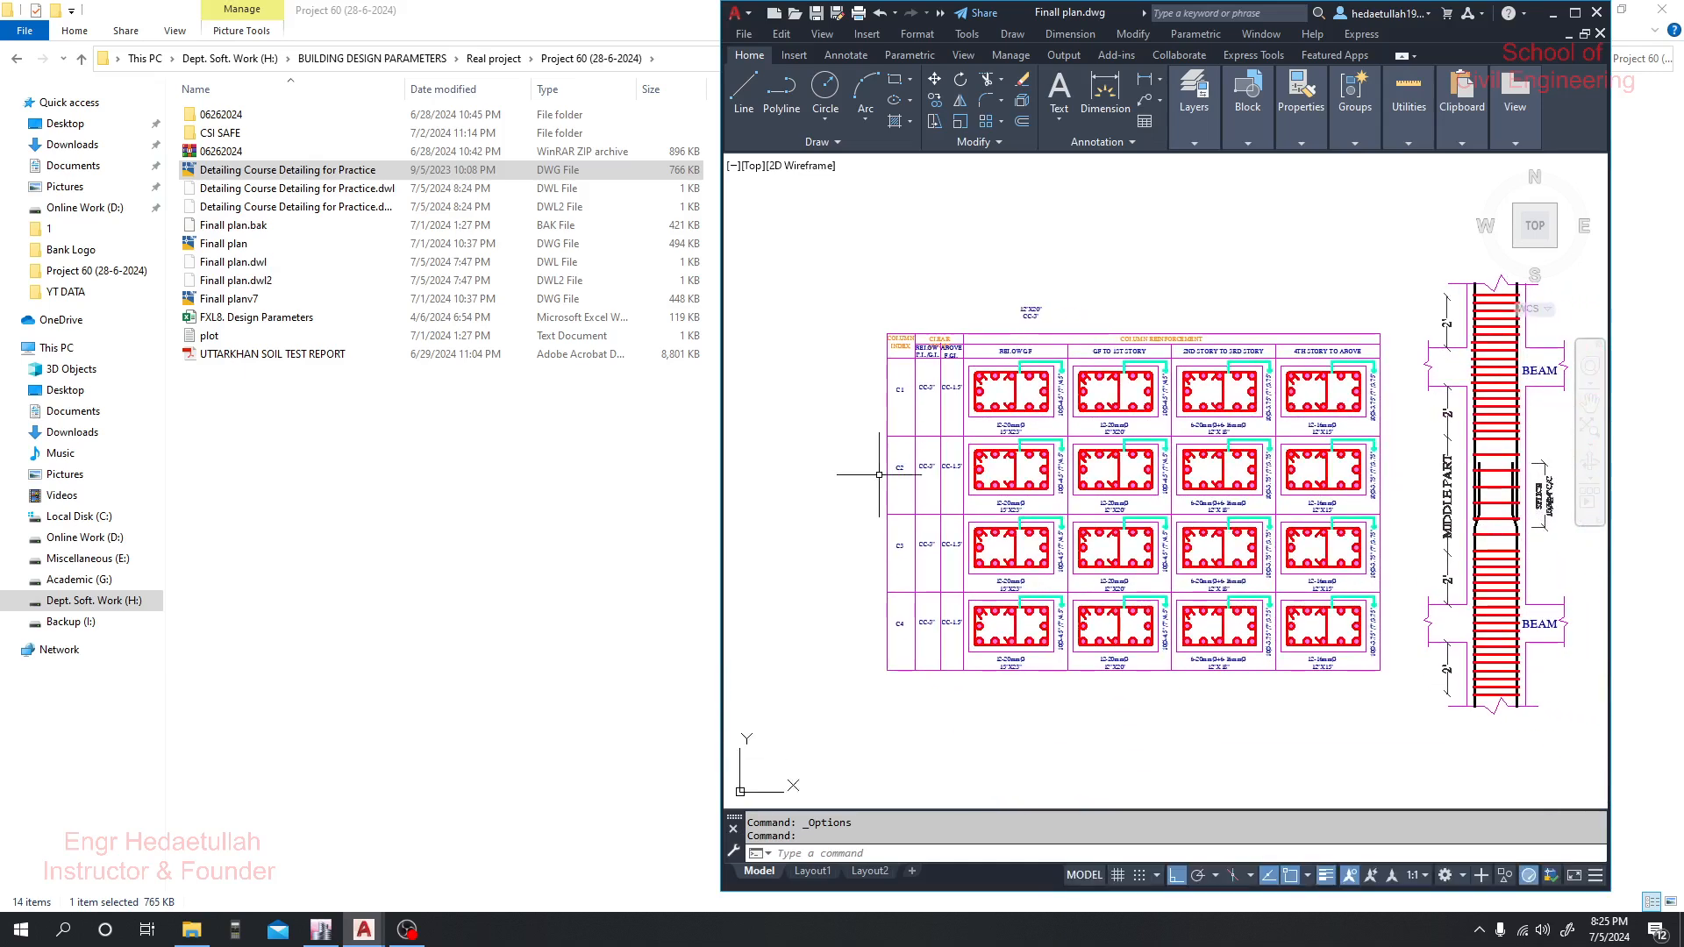
scroll(922, 563, "up", 3)
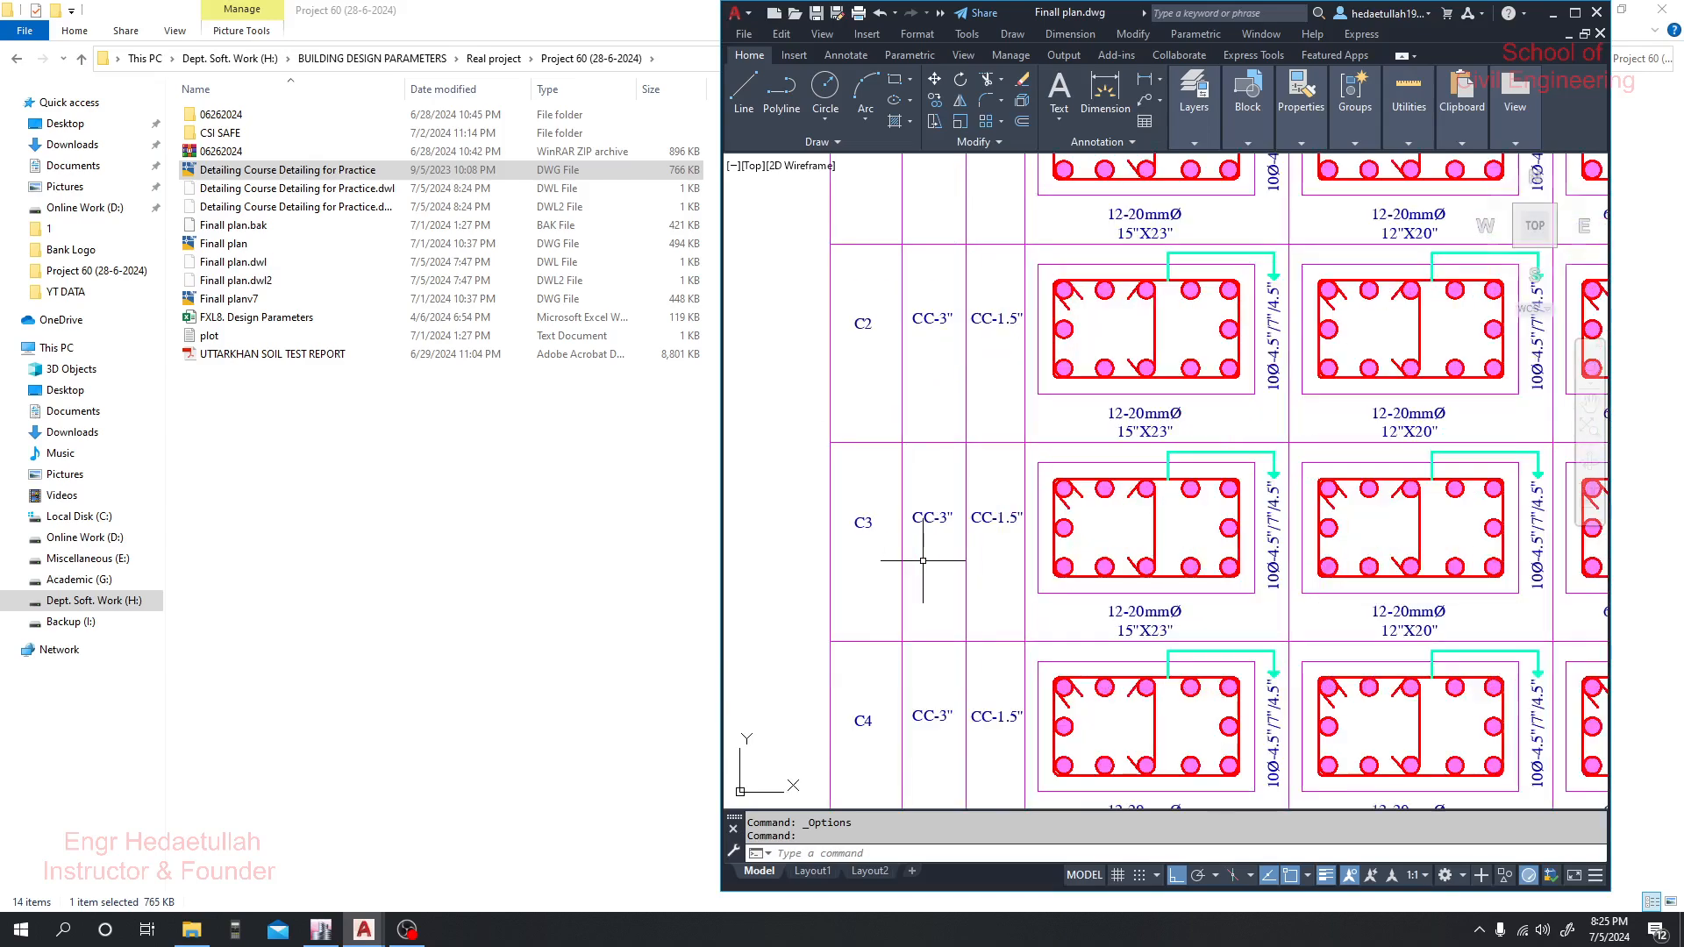
scroll(868, 491, "down", 3)
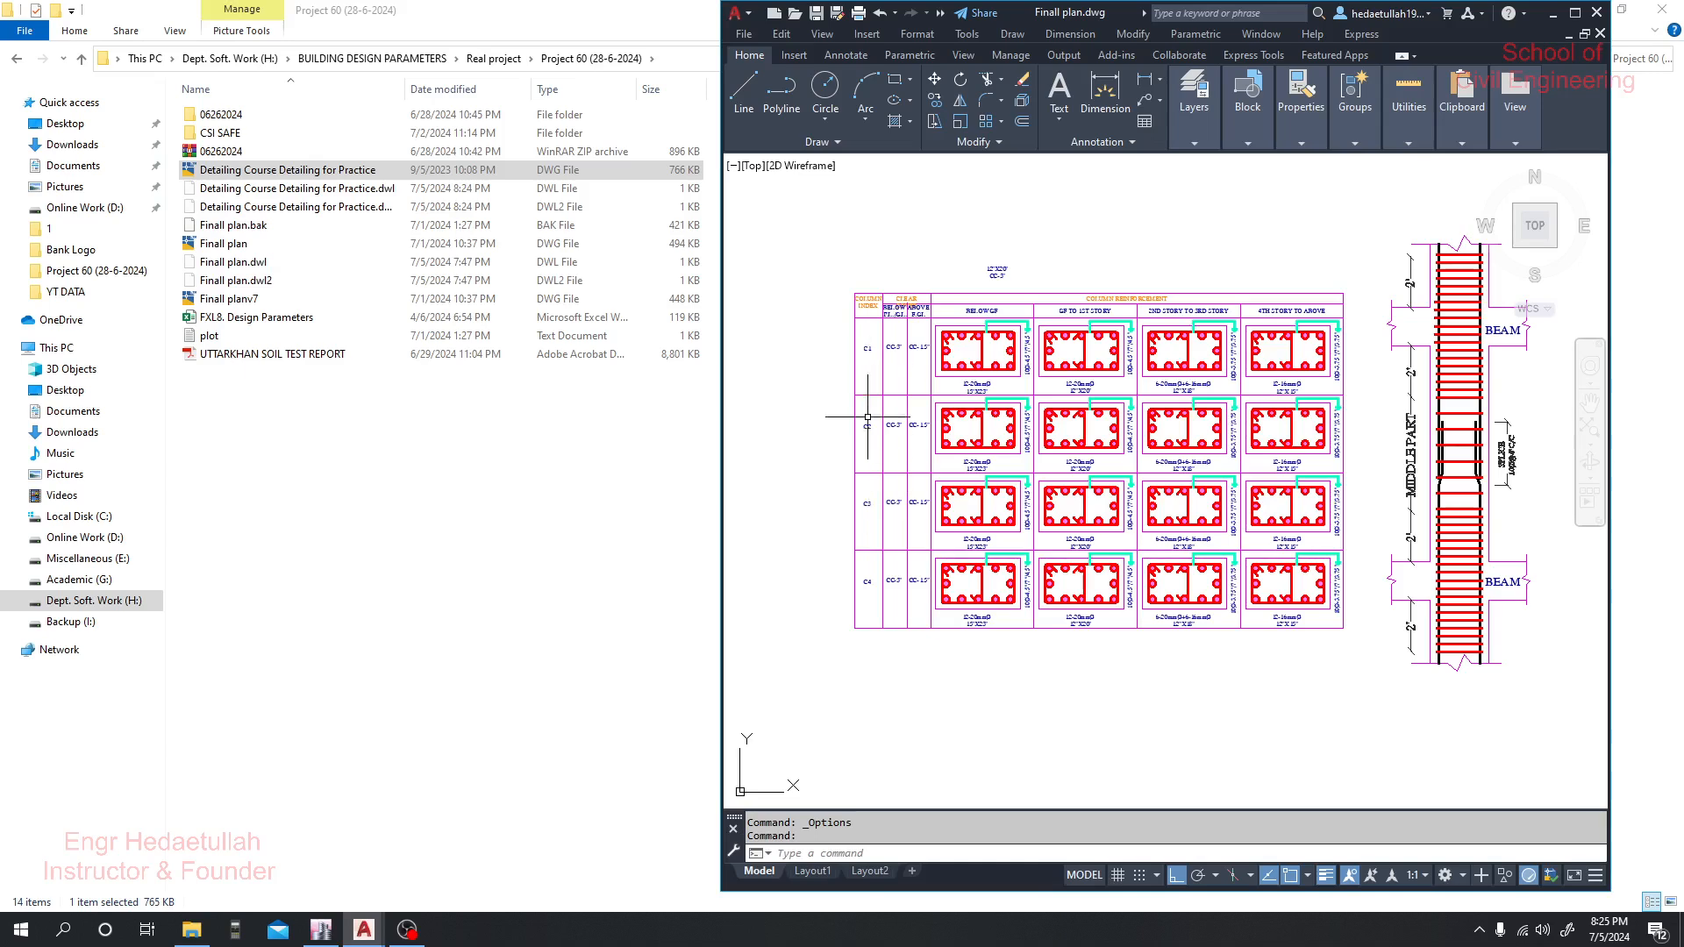
scroll(869, 595, "up", 3)
left_click(859, 580)
key("Delete")
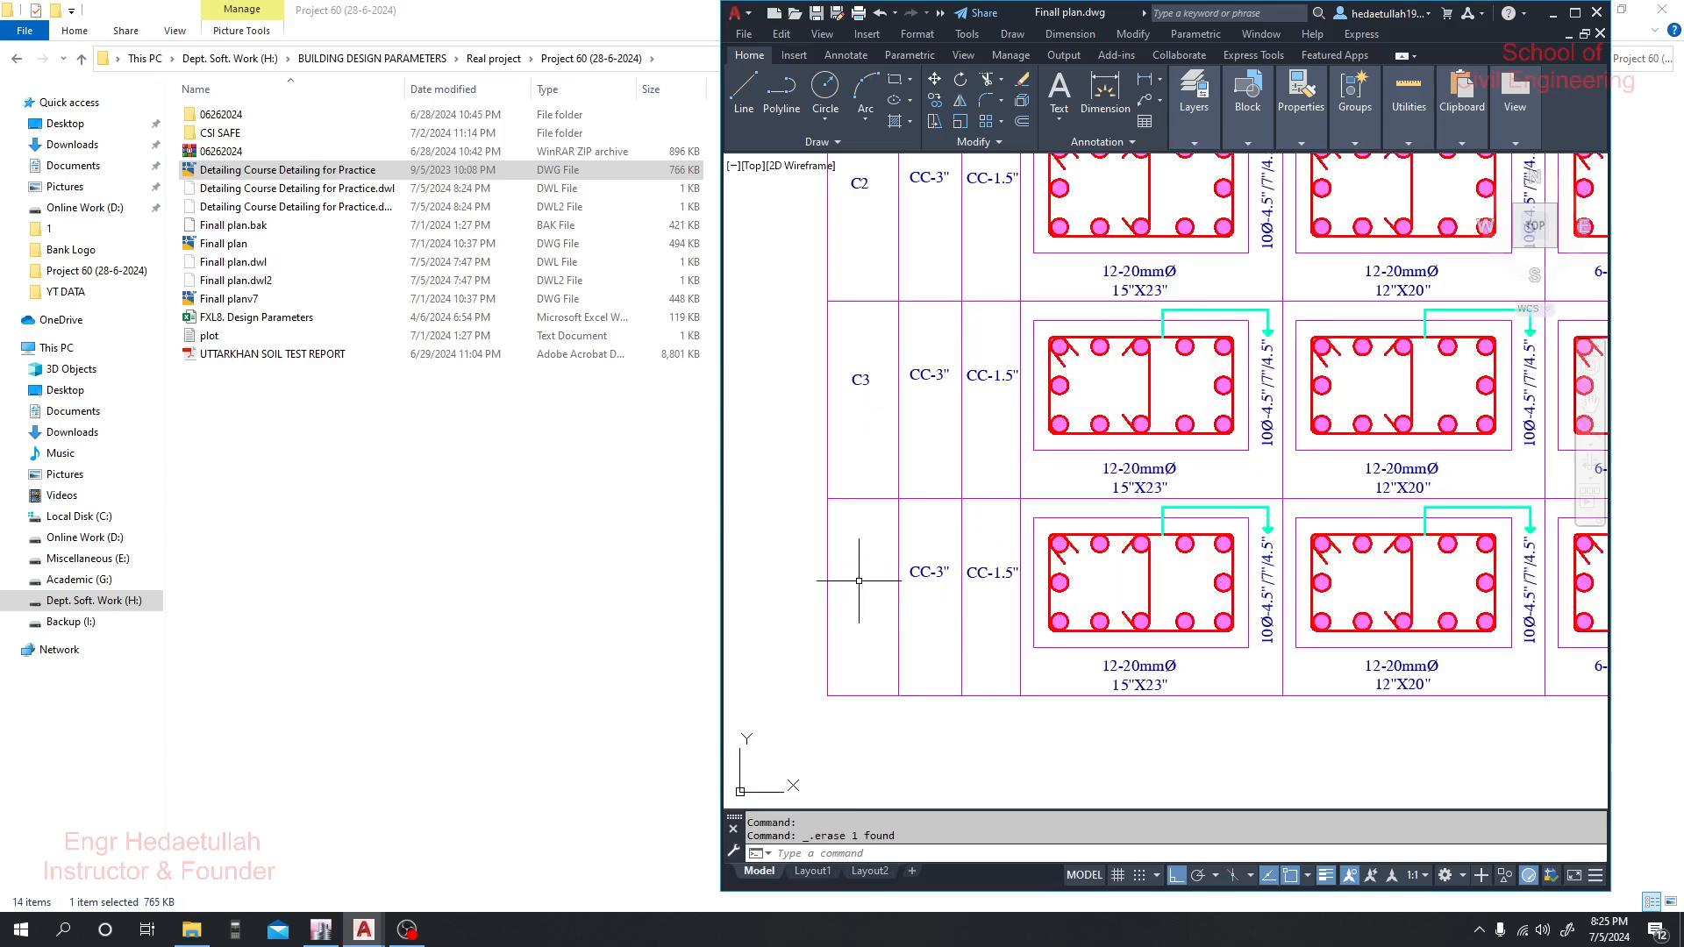
scroll(859, 580, "down", 3)
scroll(1059, 651, "up", 1)
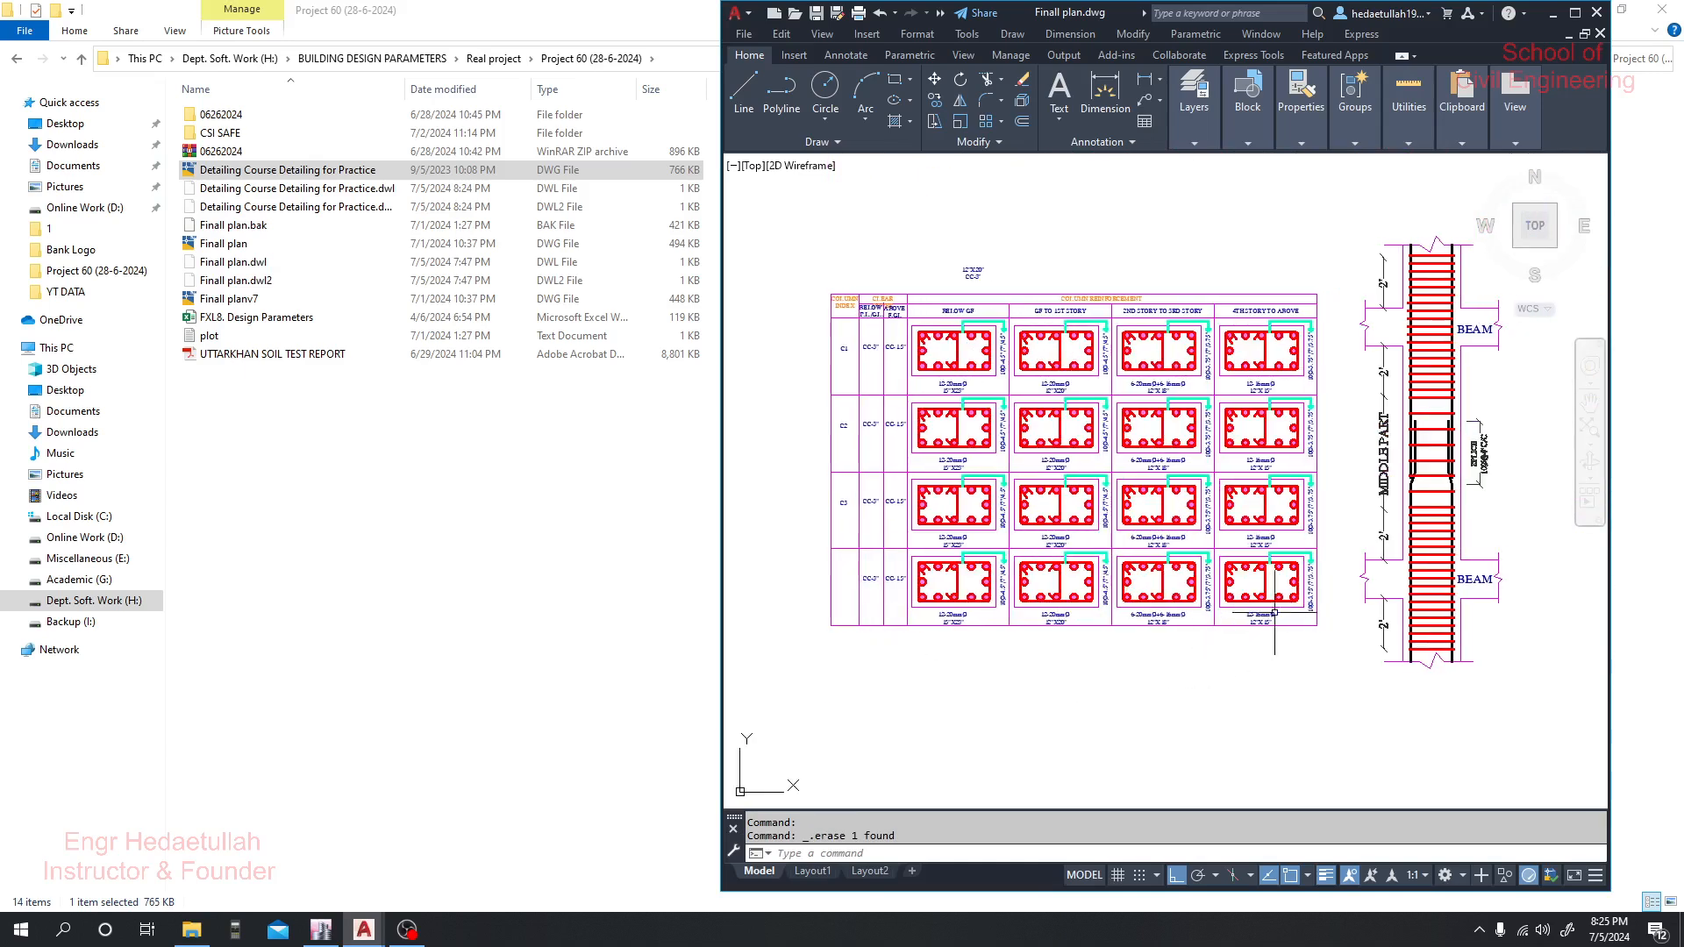
scroll(1295, 595, "down", 6)
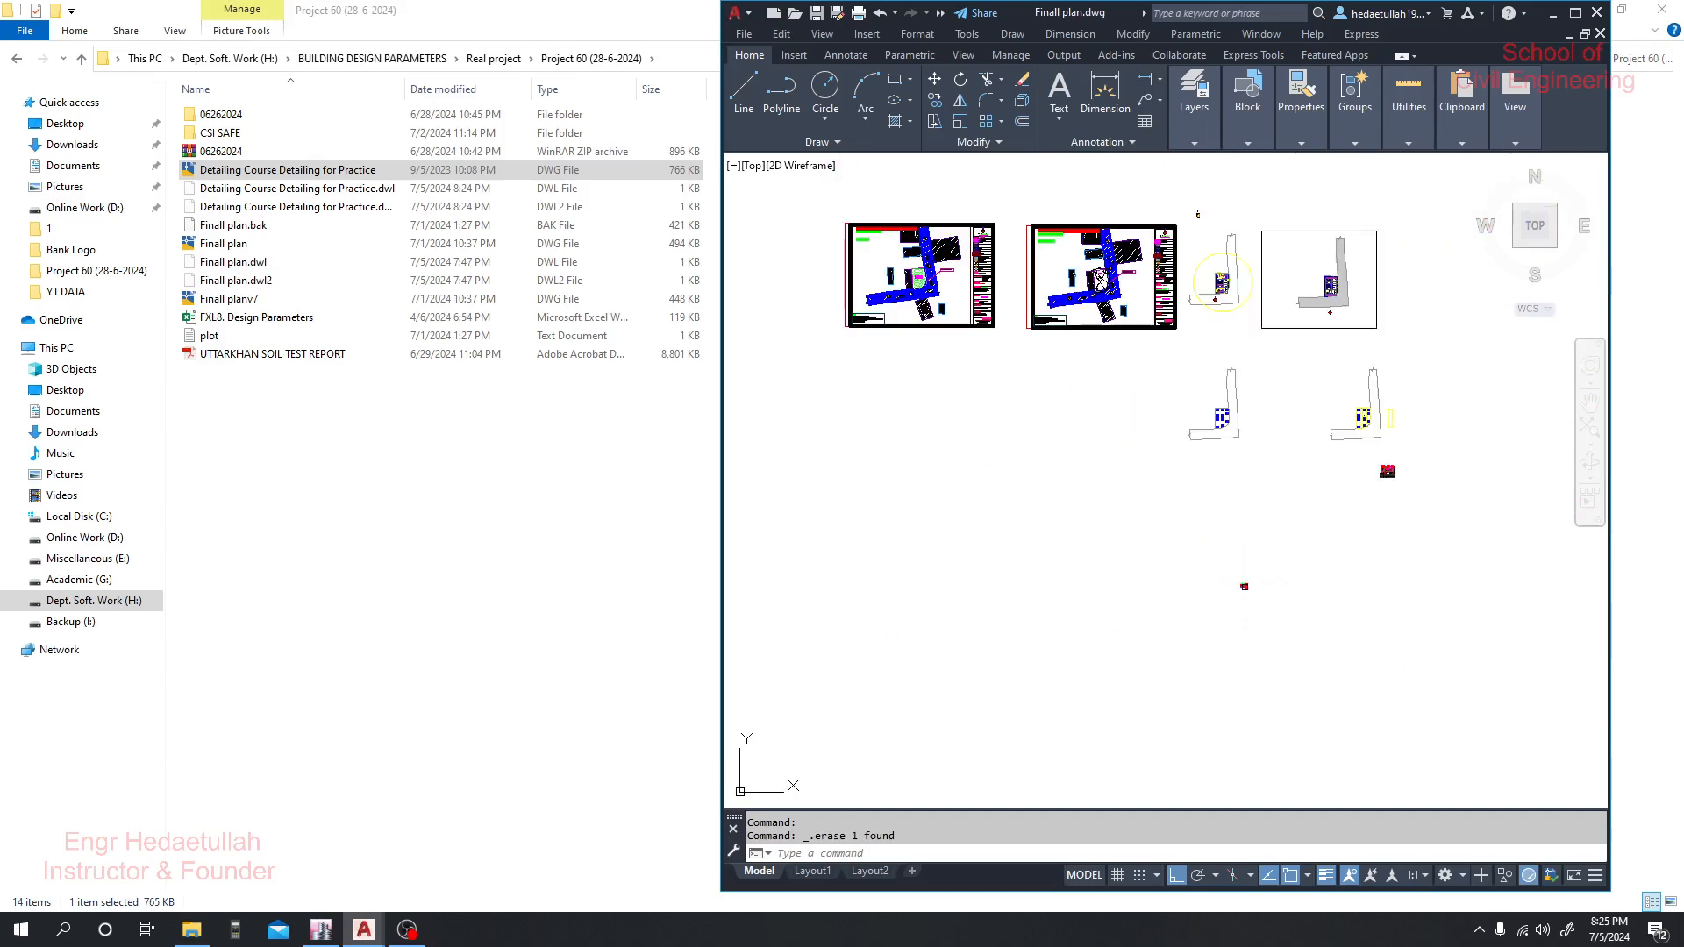
scroll(1245, 586, "up", 6)
scroll(1245, 586, "down", 3)
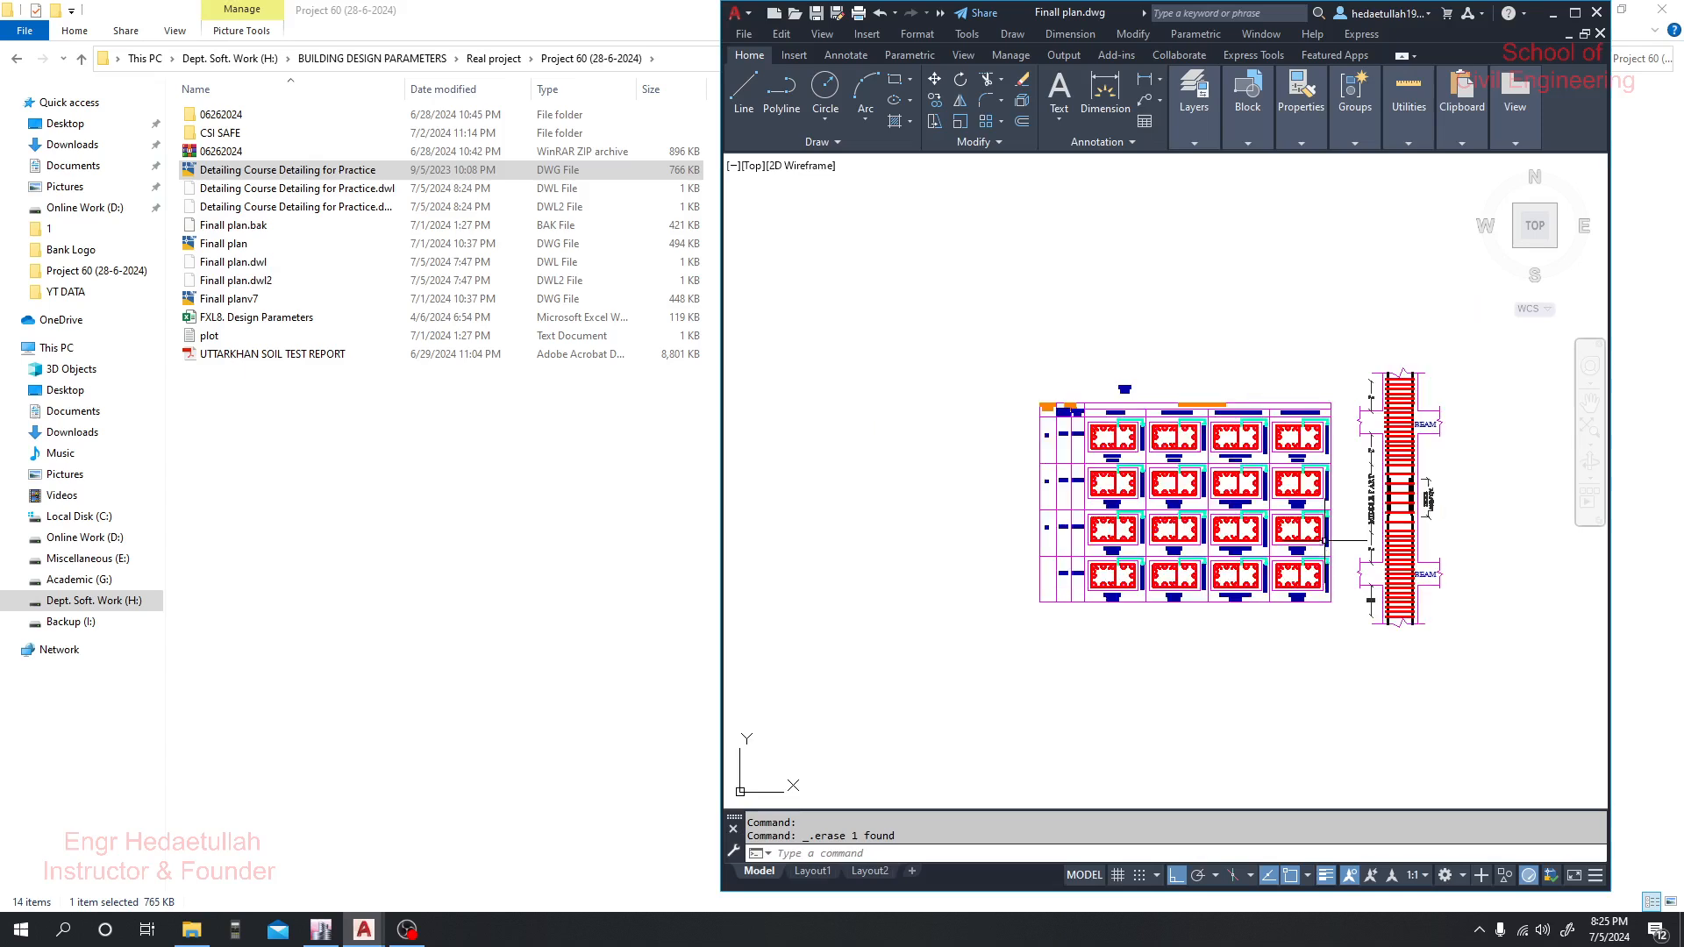
Delete the column sections, bar callouts and clear cover texts in the unlabelled fourth row of the reinforcement table
scroll(1377, 563, "up", 2)
scroll(1383, 532, "up", 3)
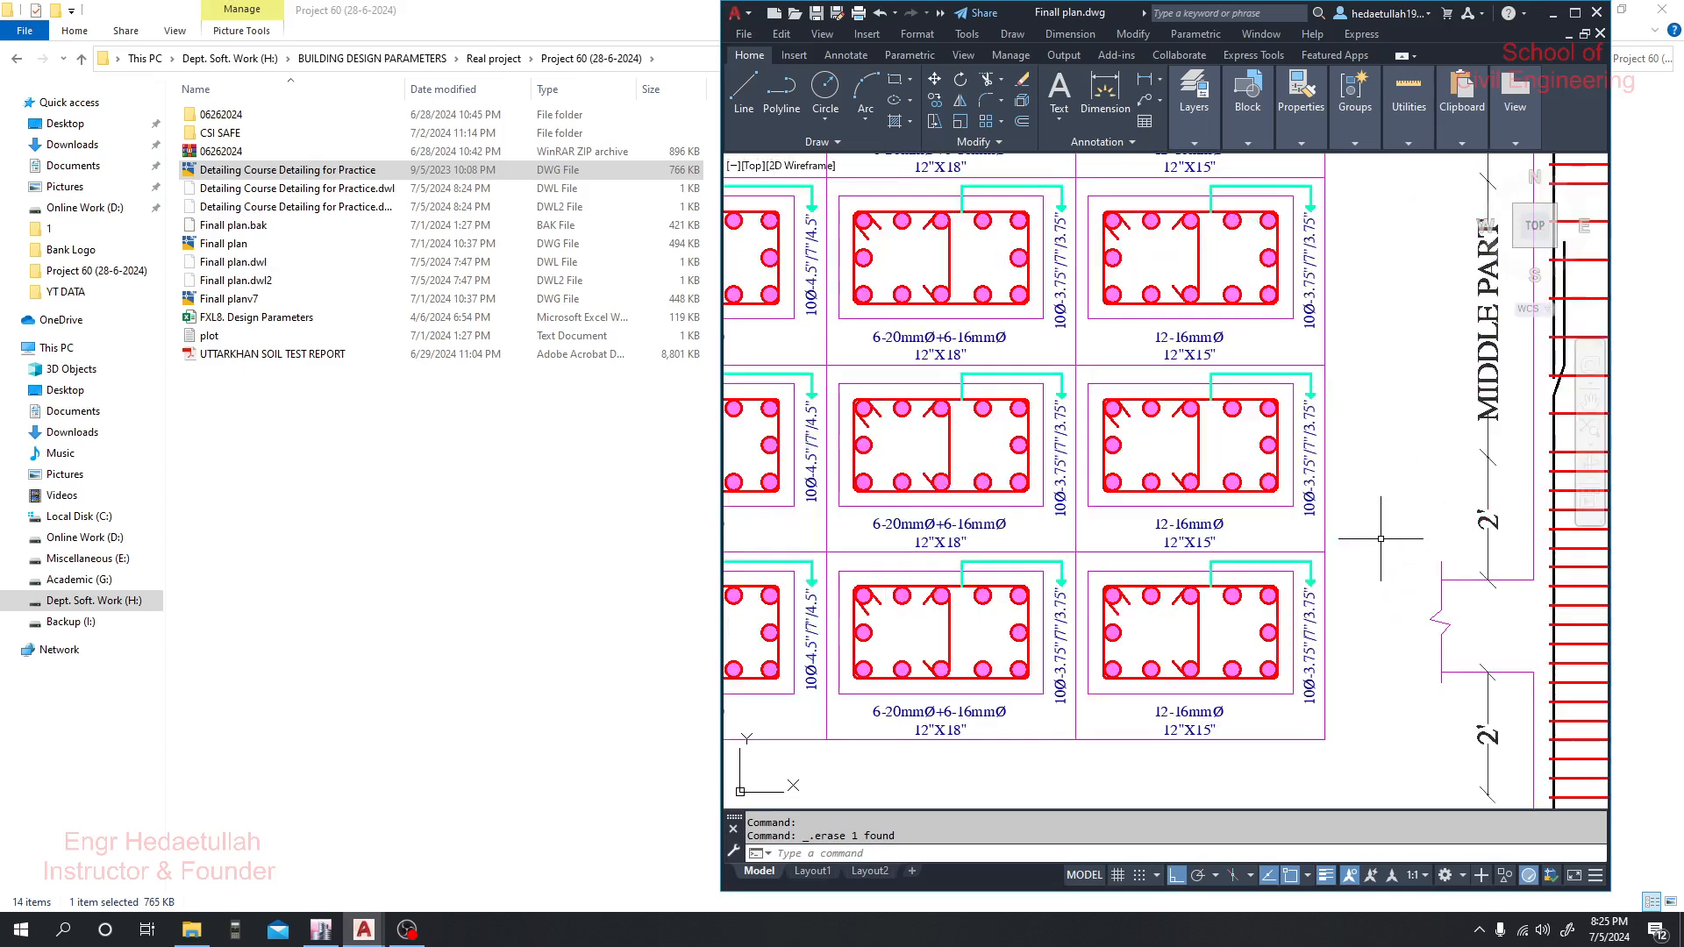
scroll(1529, 507, "down", 2)
mouse_move(1523, 513)
left_mouse_down()
mouse_move(1530, 640)
mouse_move(1483, 703)
mouse_move(1451, 708)
mouse_move(1486, 704)
left_mouse_up()
key("Escape")
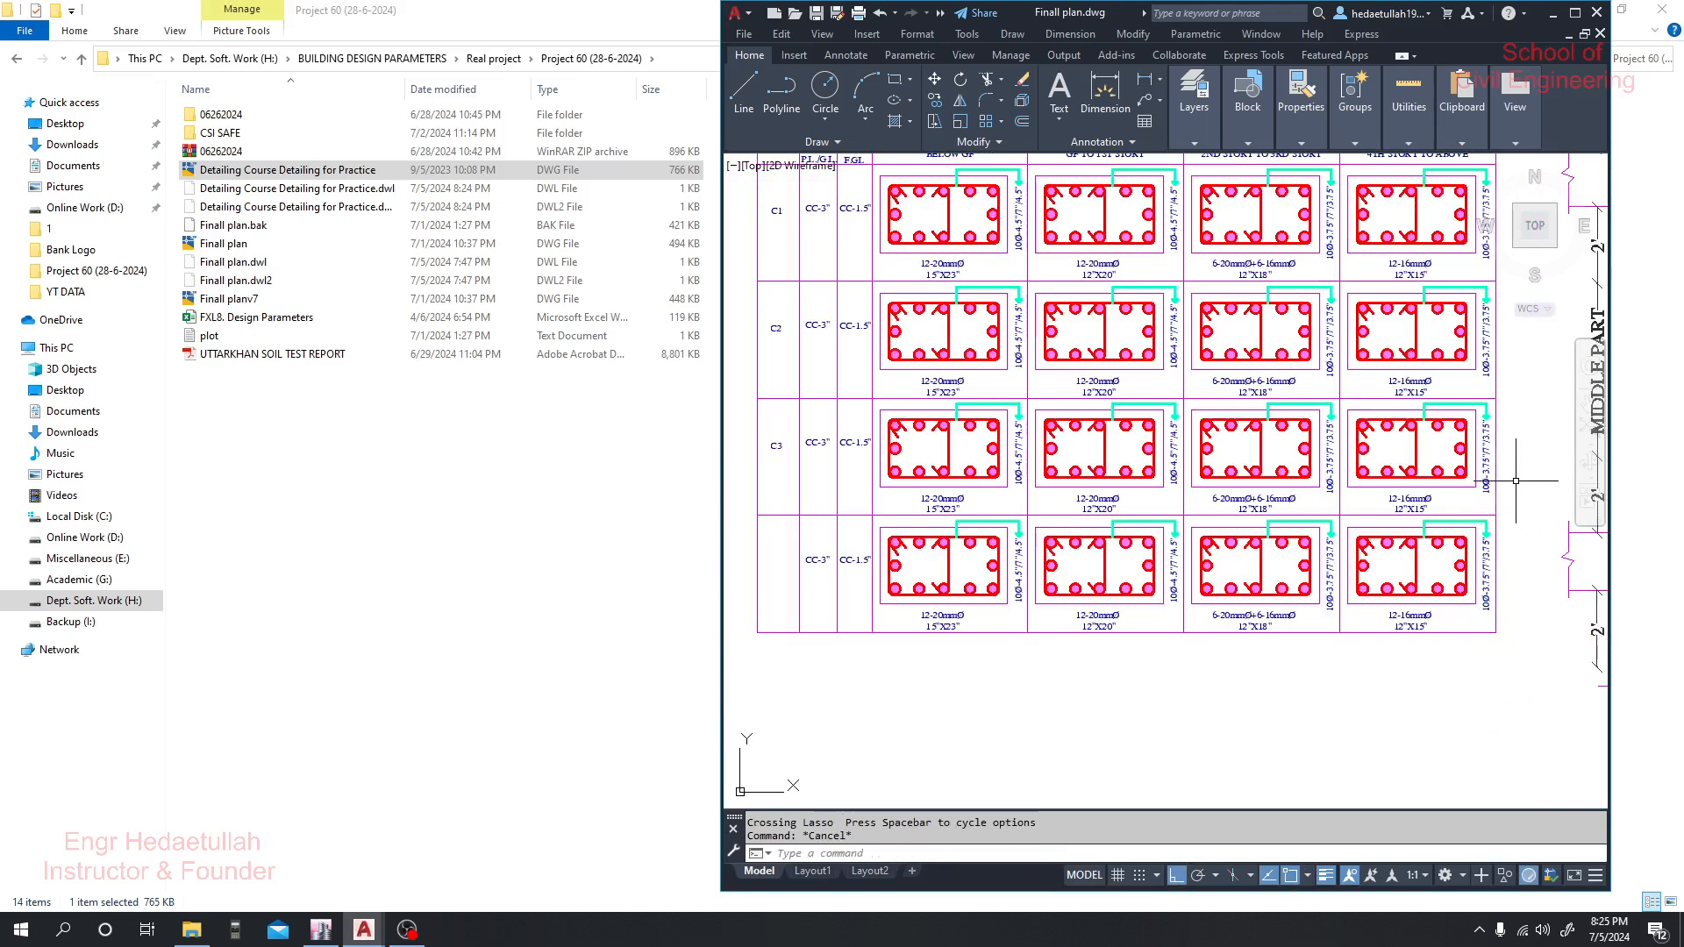
mouse_move(1511, 513)
left_mouse_down()
mouse_move(1542, 627)
mouse_move(1131, 693)
mouse_move(807, 593)
mouse_move(768, 606)
mouse_move(770, 517)
left_mouse_up()
key("Delete")
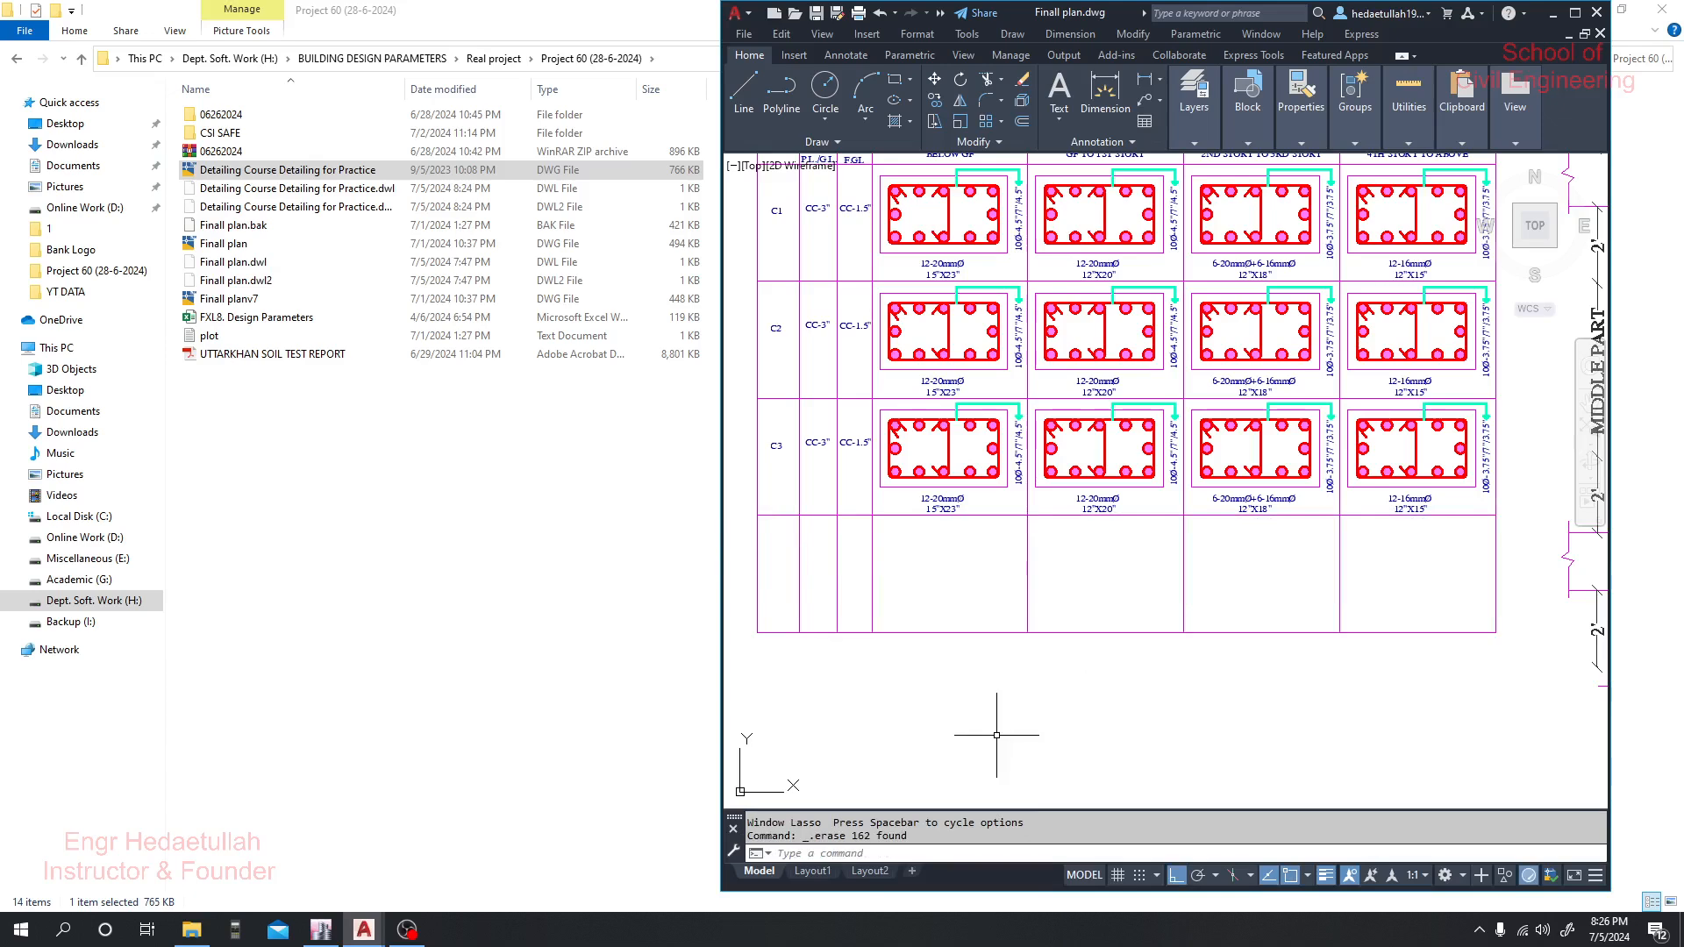
Trim the vertical grid lines below the C3 row and delete the leftover lowest border line of the table
type("tr")
key("Return")
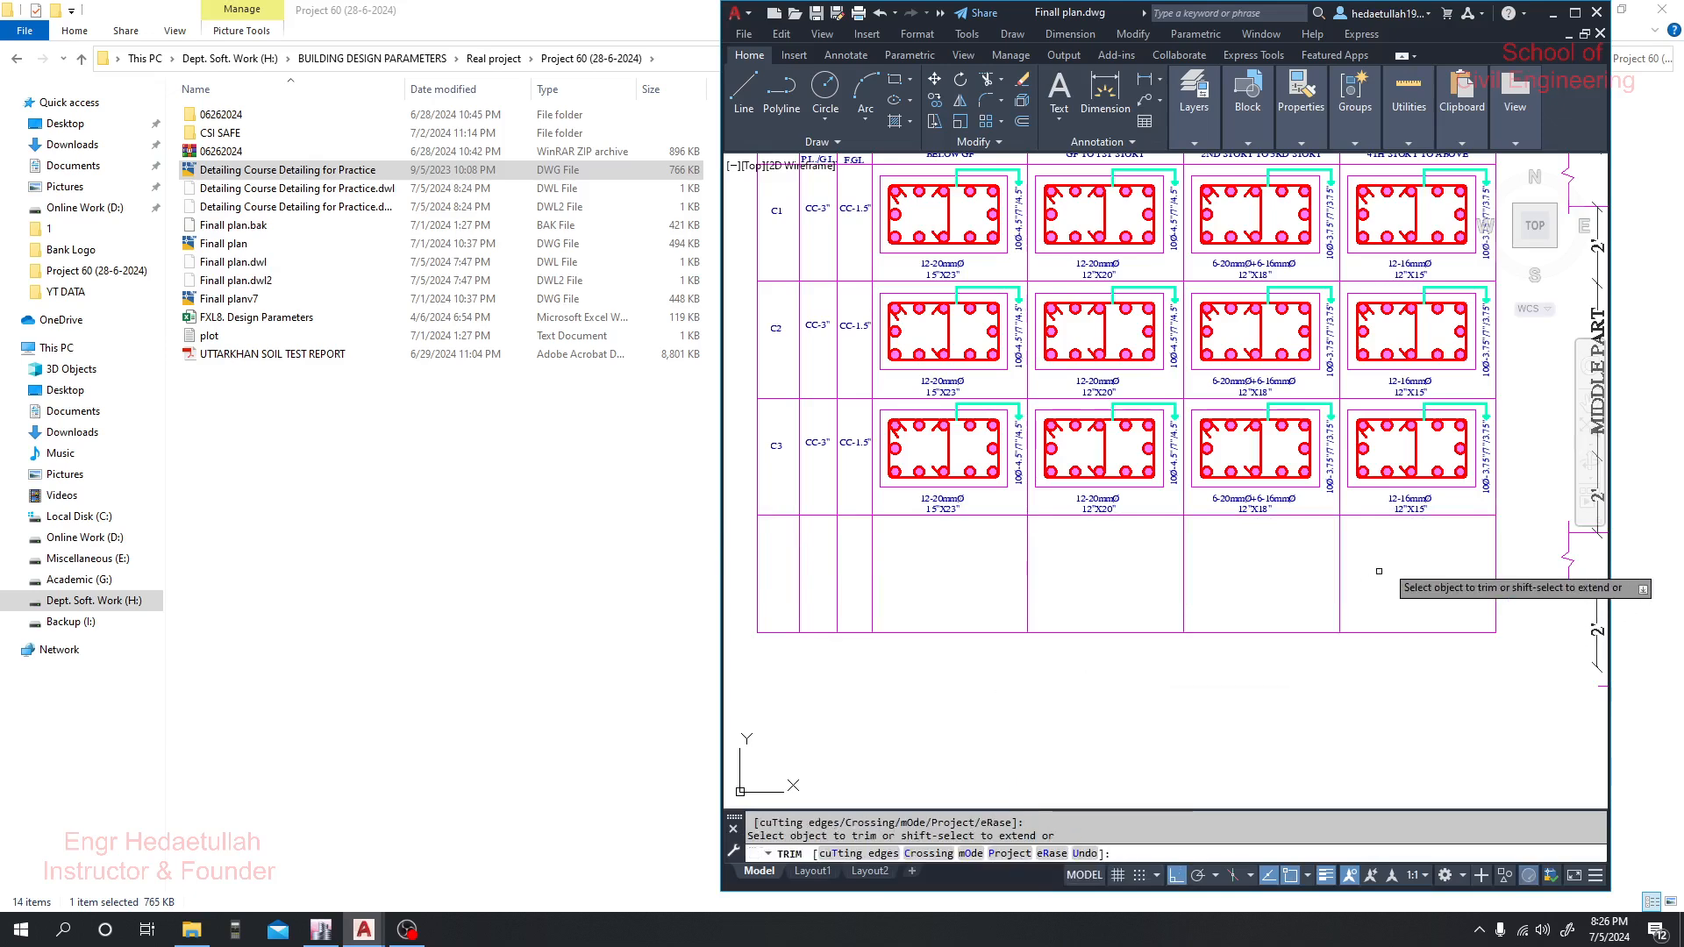
left_click(1513, 560)
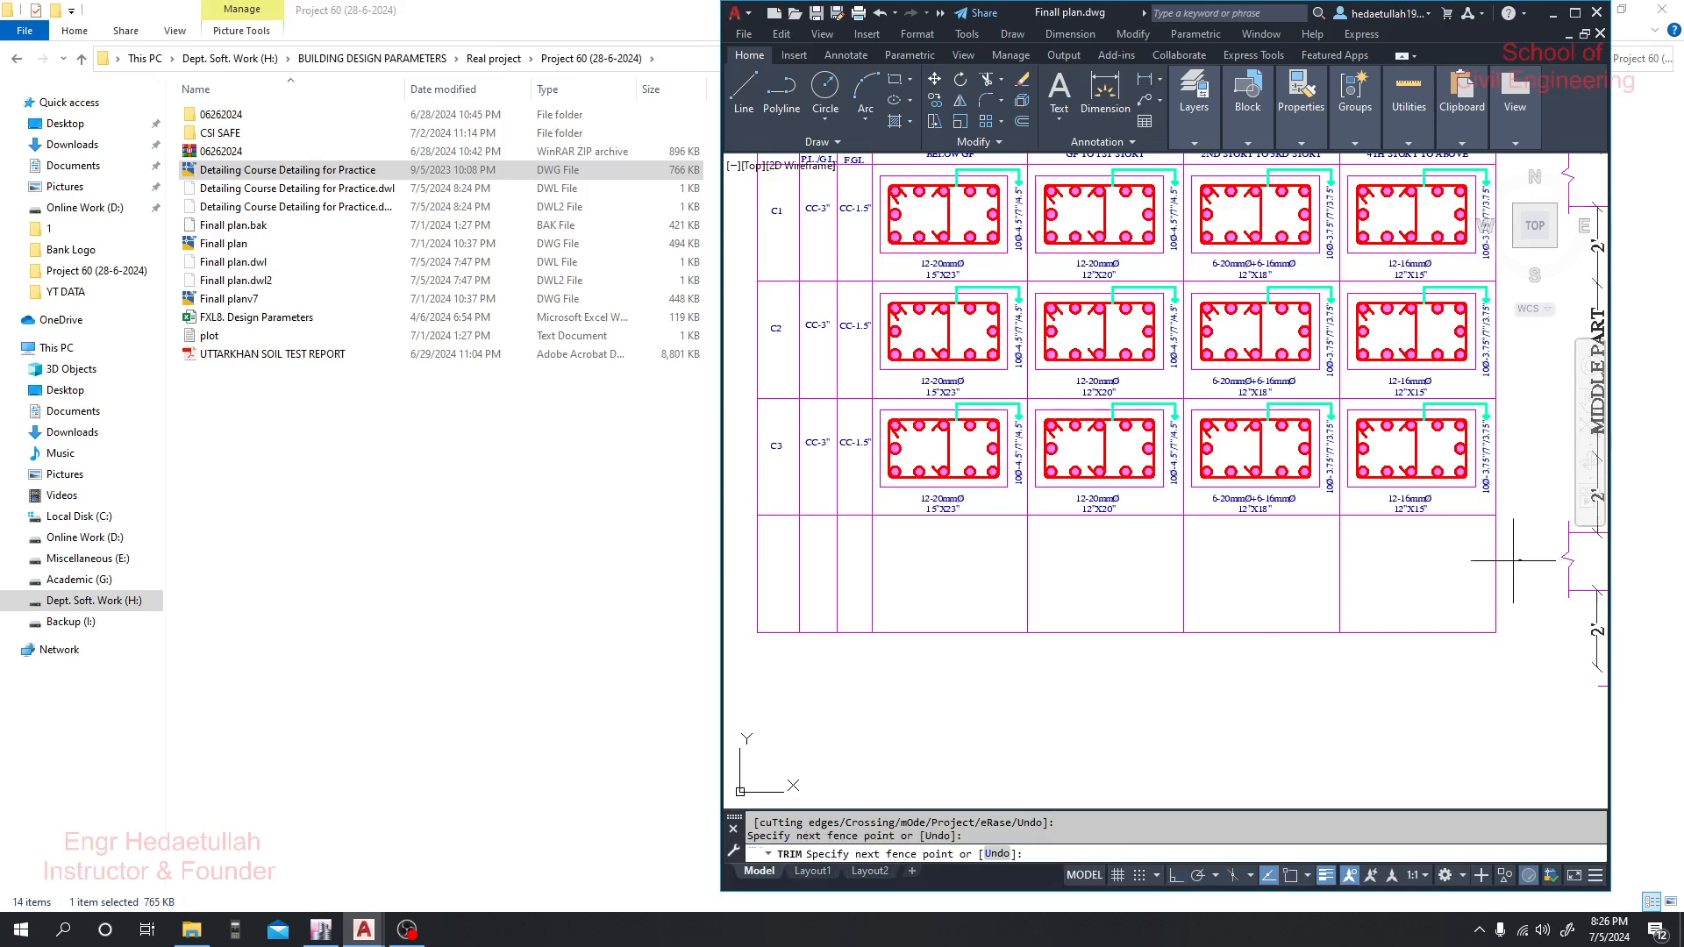
left_click(742, 559)
key("Return")
key("Escape")
left_click(853, 632)
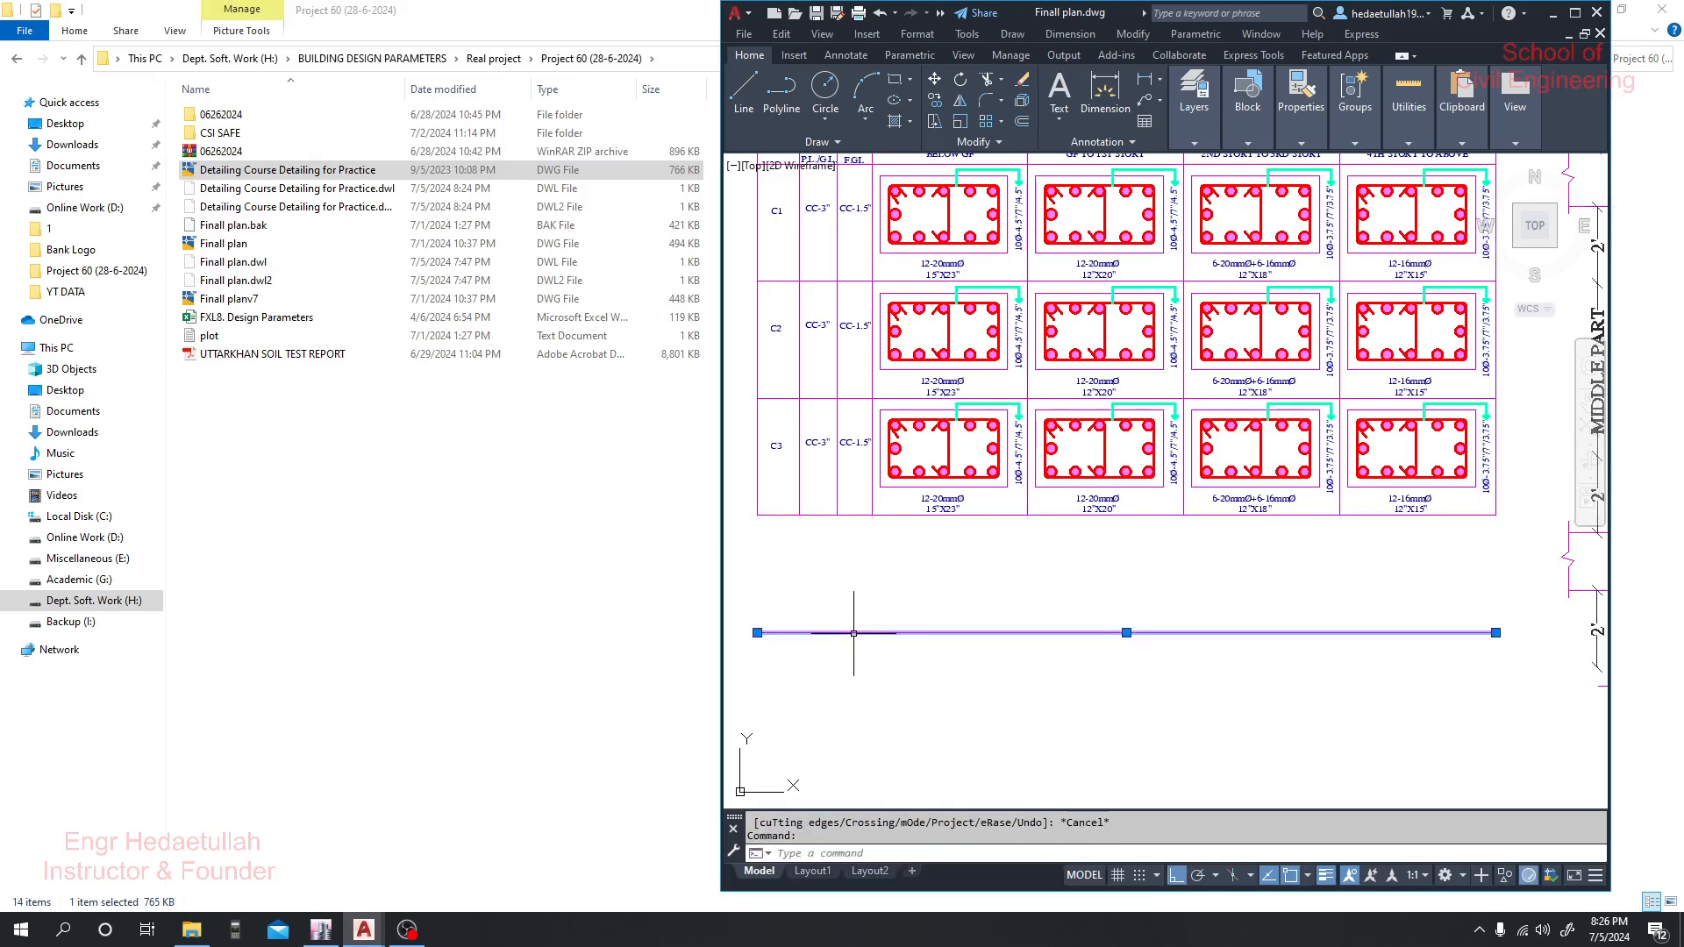
key("Delete")
scroll(965, 587, "down", 2)
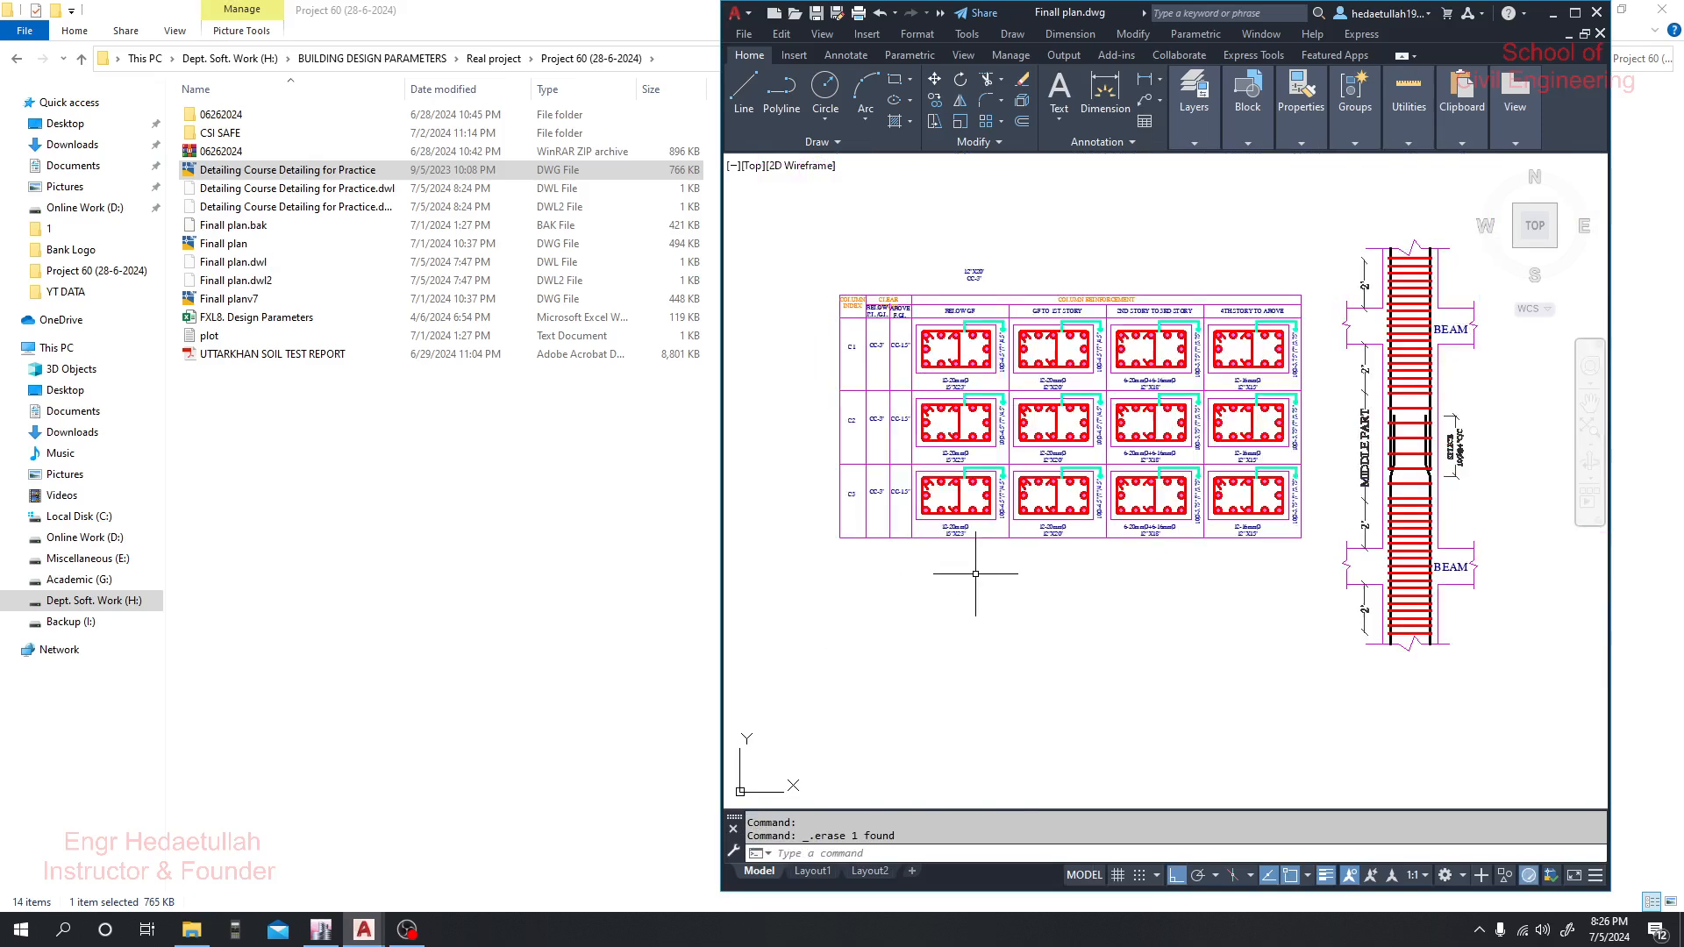
Delete the stray 12"X20" CC-3" note above the reinforcement table
left_click_drag(971, 591, 974, 591)
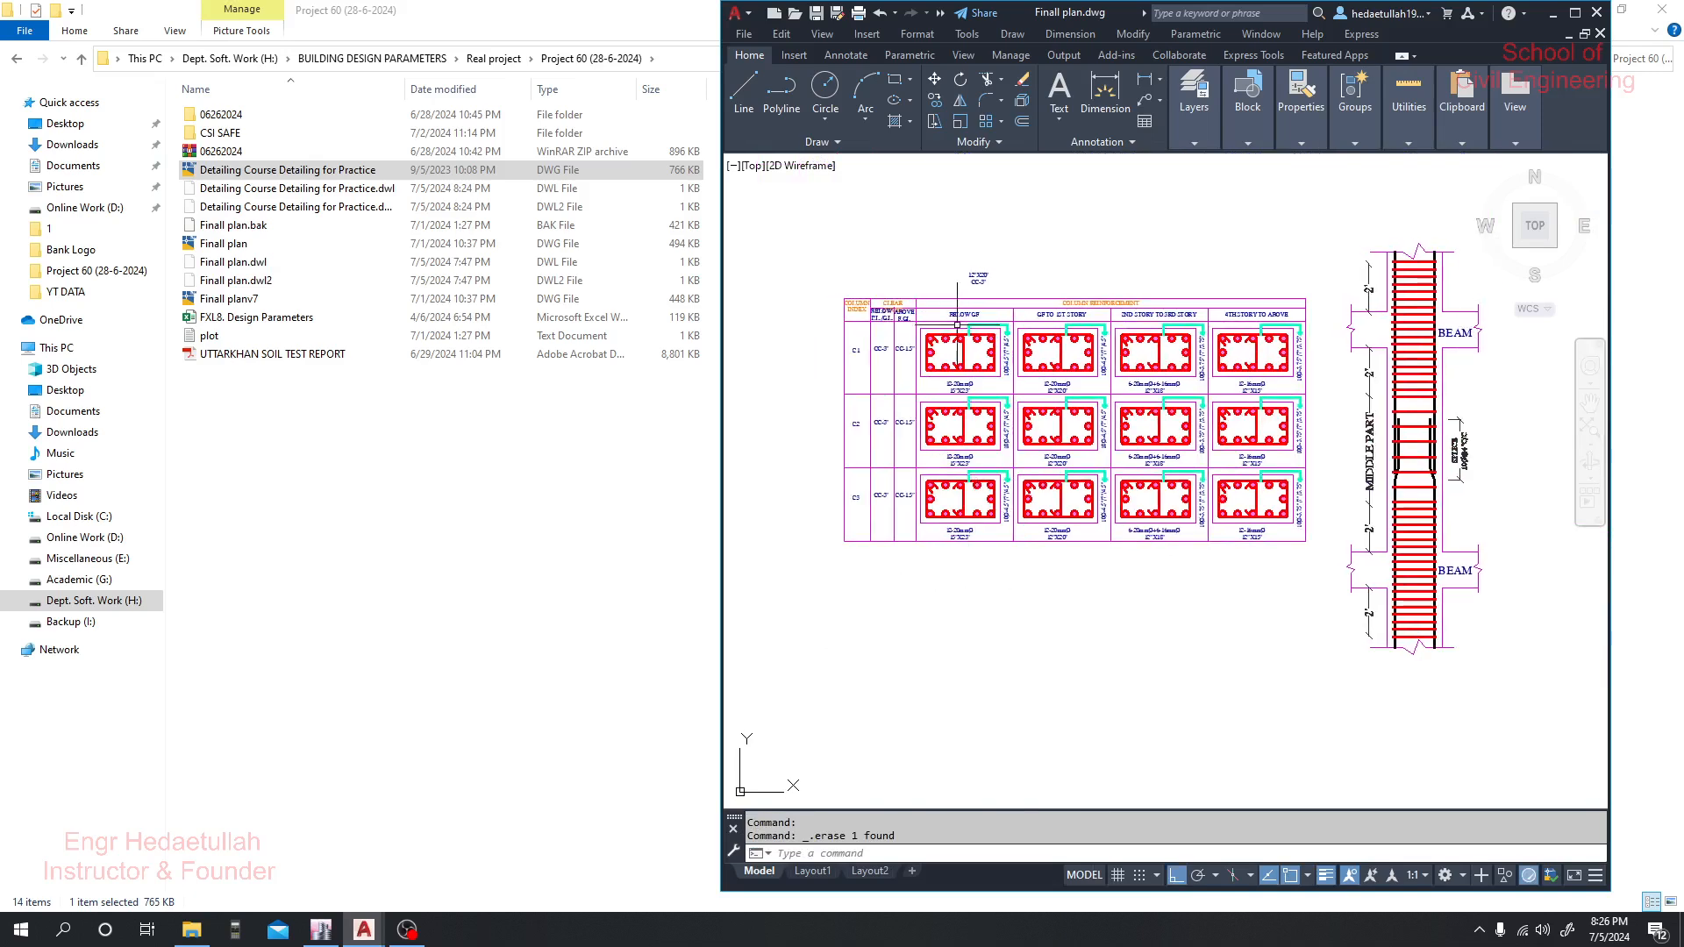
scroll(957, 324, "up", 2)
mouse_move(1041, 239)
left_mouse_down()
mouse_move(1000, 289)
mouse_move(938, 271)
left_mouse_up()
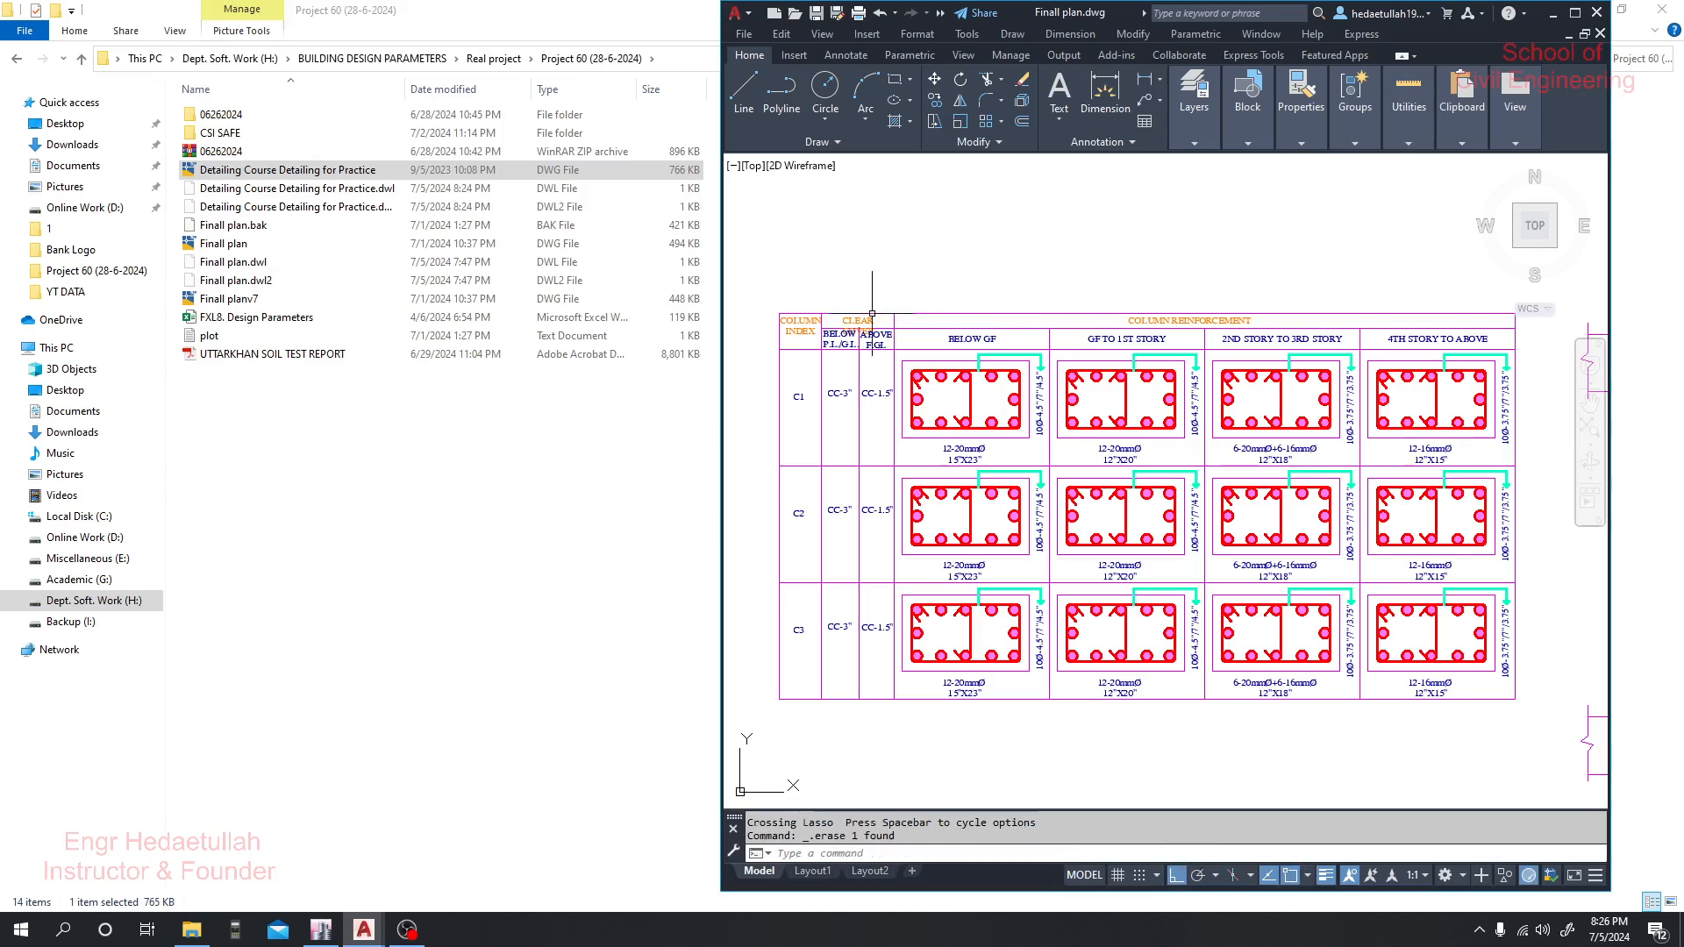
Widen the CLEAR COVER heading's text frame to about 10 9/16" so the heading fits on one line
scroll(845, 315, "up", 4)
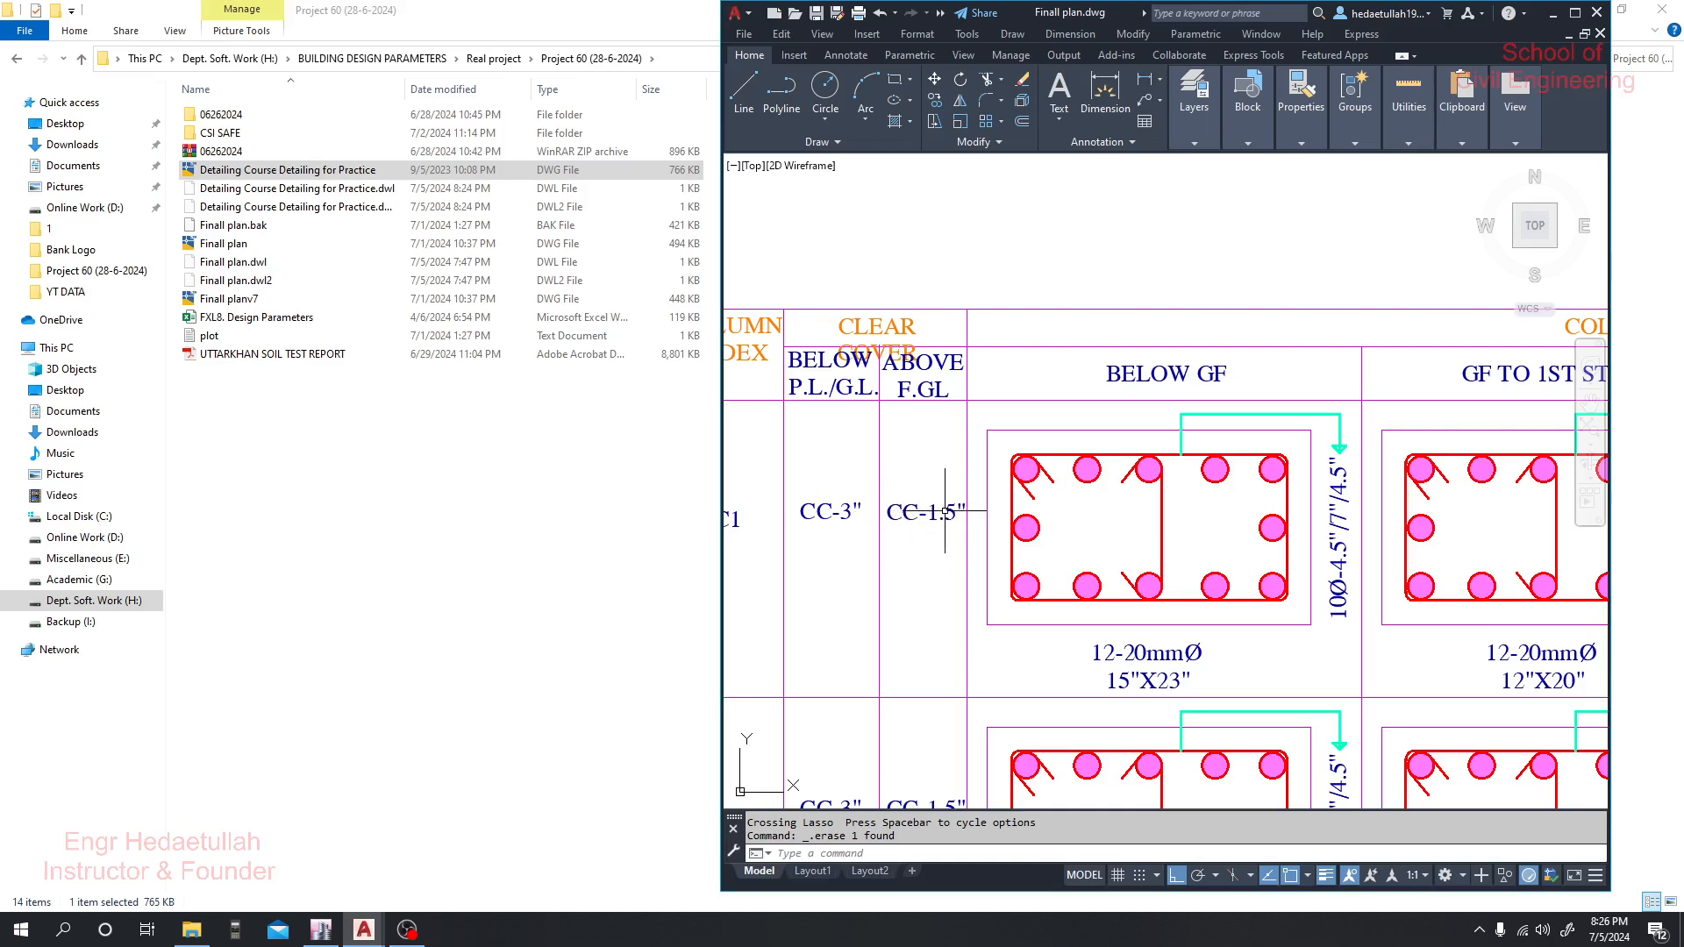
double_click(882, 329)
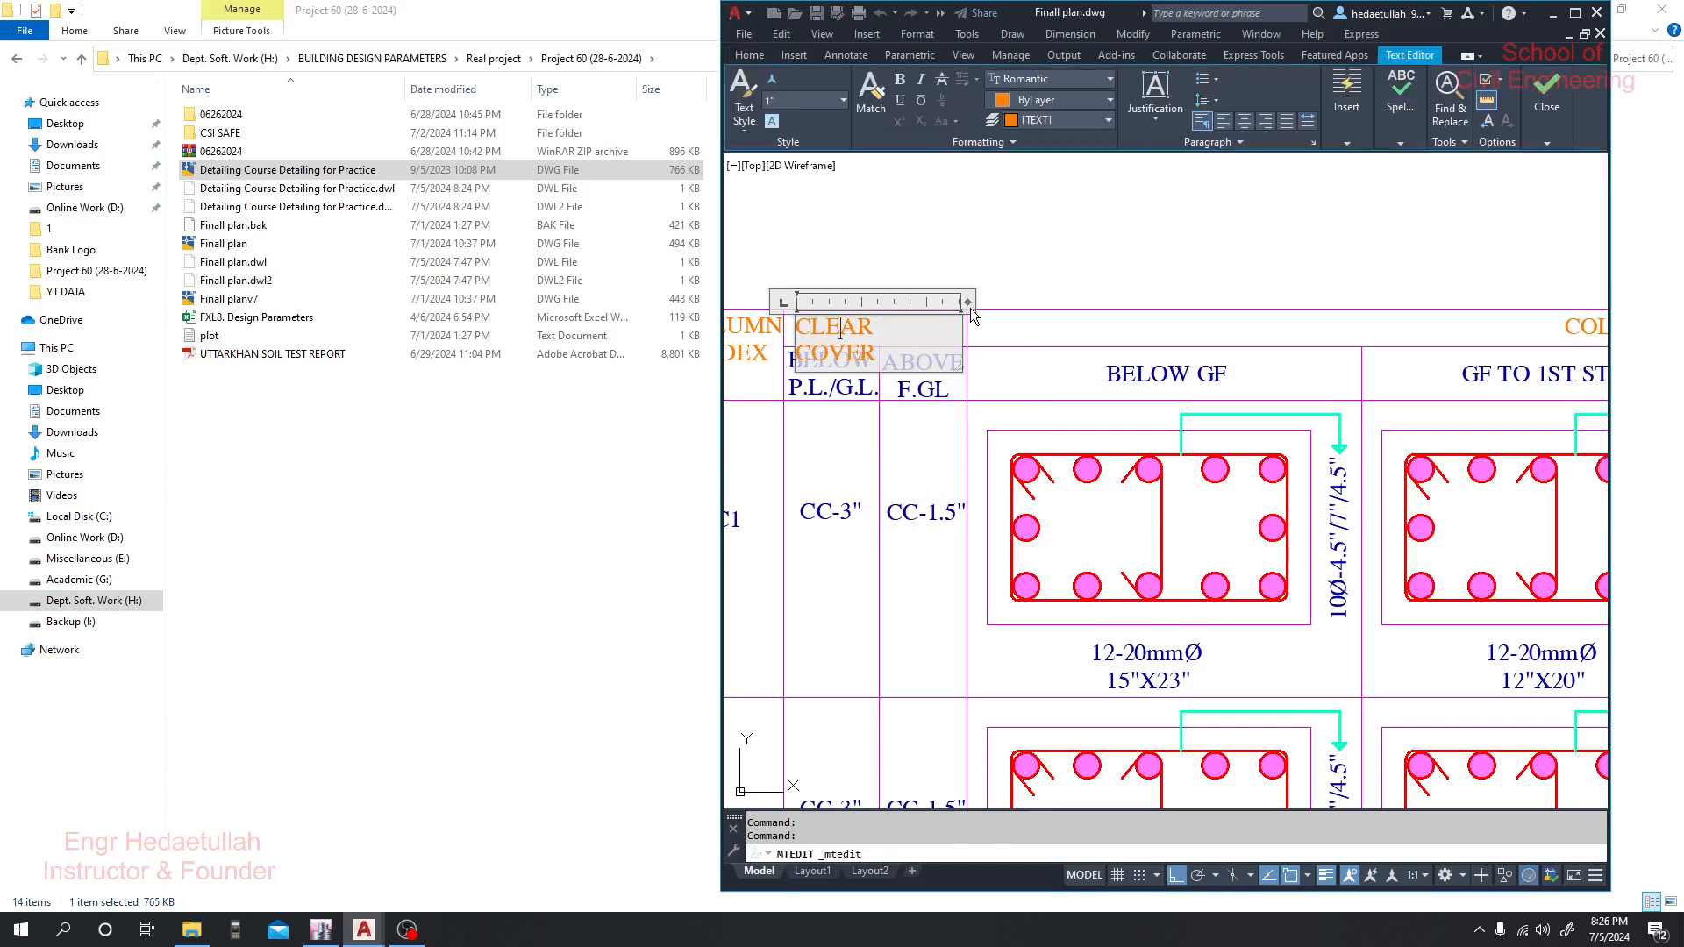
left_click_drag(969, 303, 979, 303)
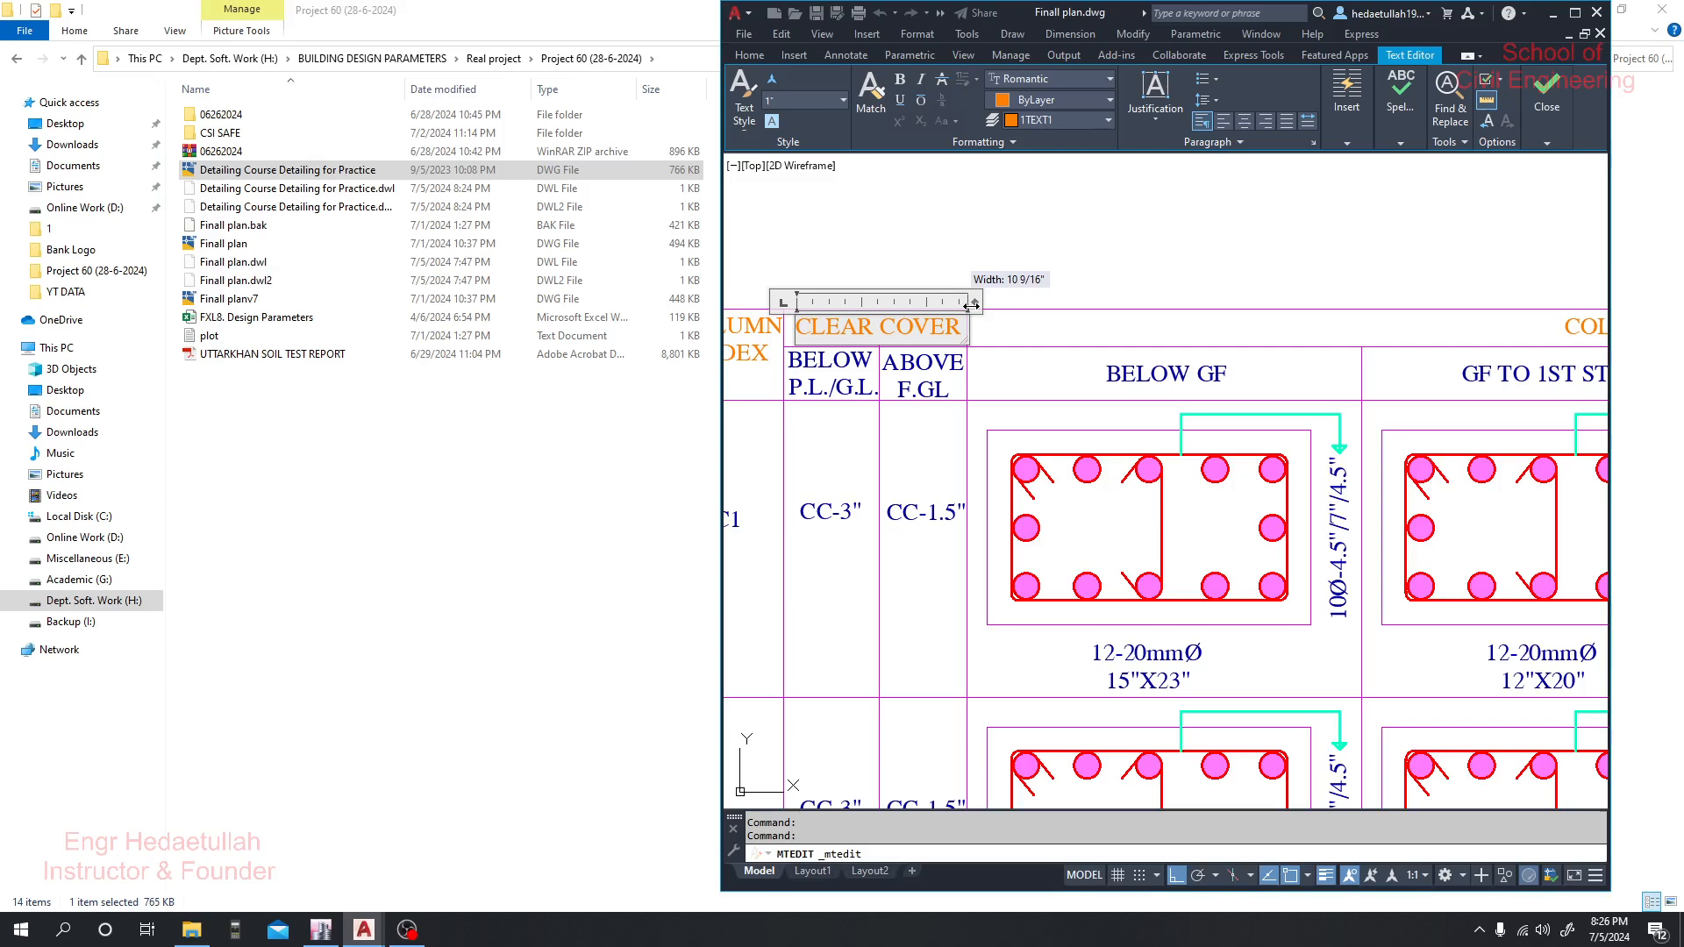
left_click(961, 267)
scroll(974, 509, "down", 3)
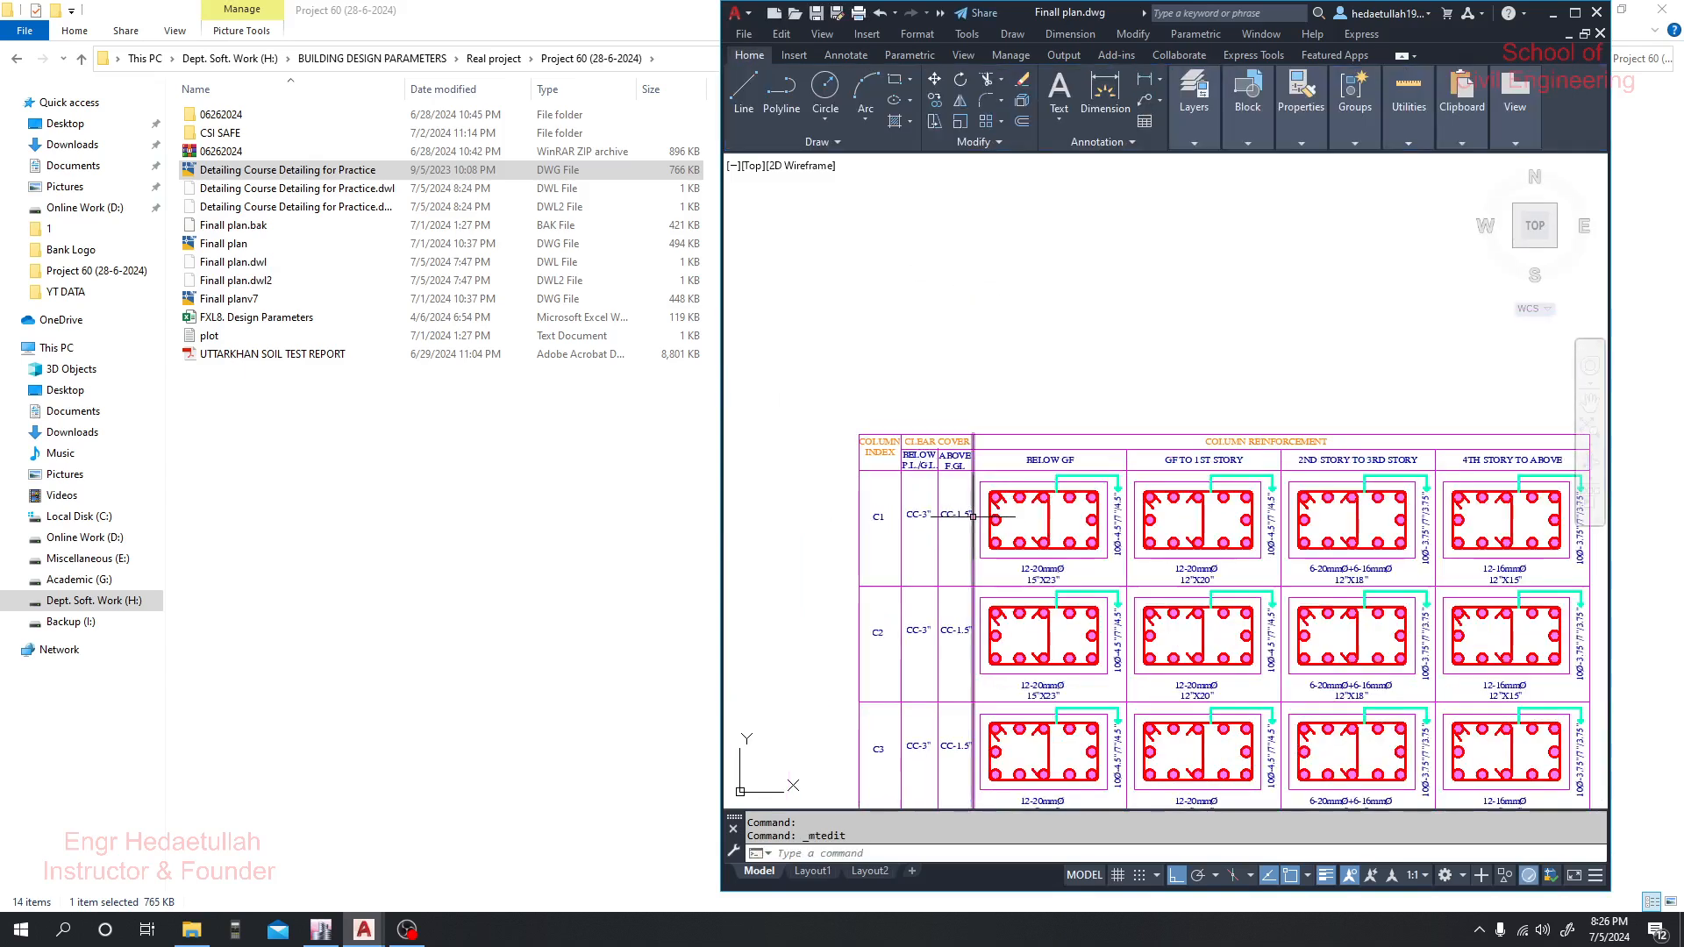
scroll(943, 478, "up", 2)
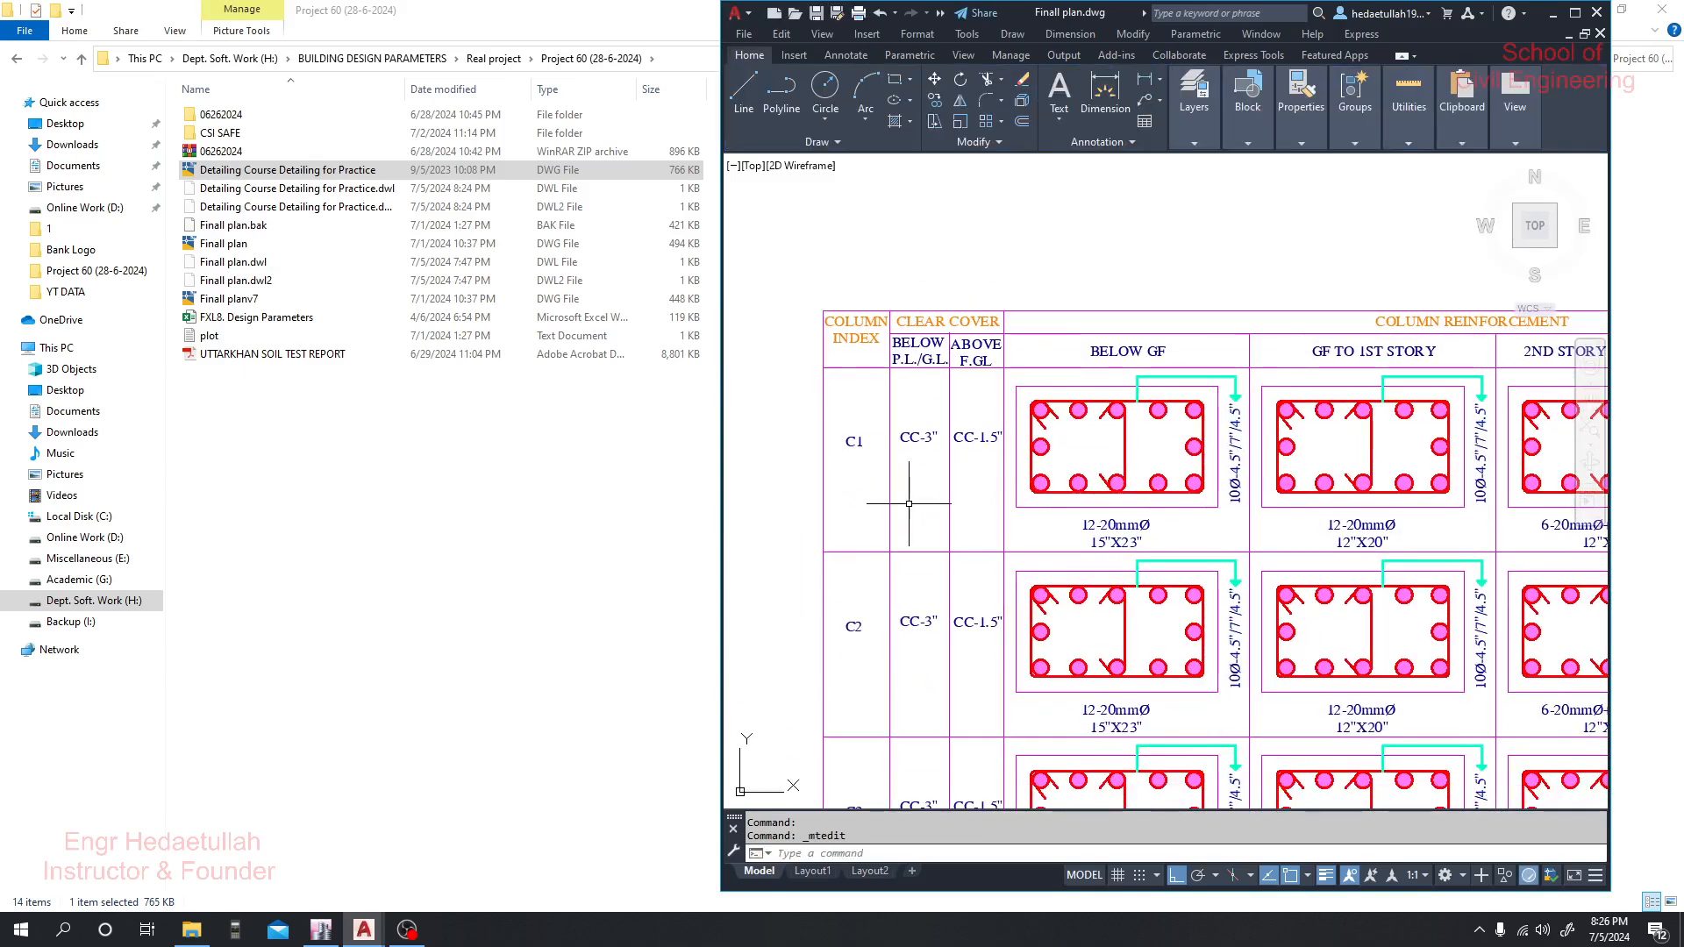
mouse_move(874, 664)
left_mouse_down()
mouse_move(856, 523)
mouse_move(830, 652)
left_mouse_up()
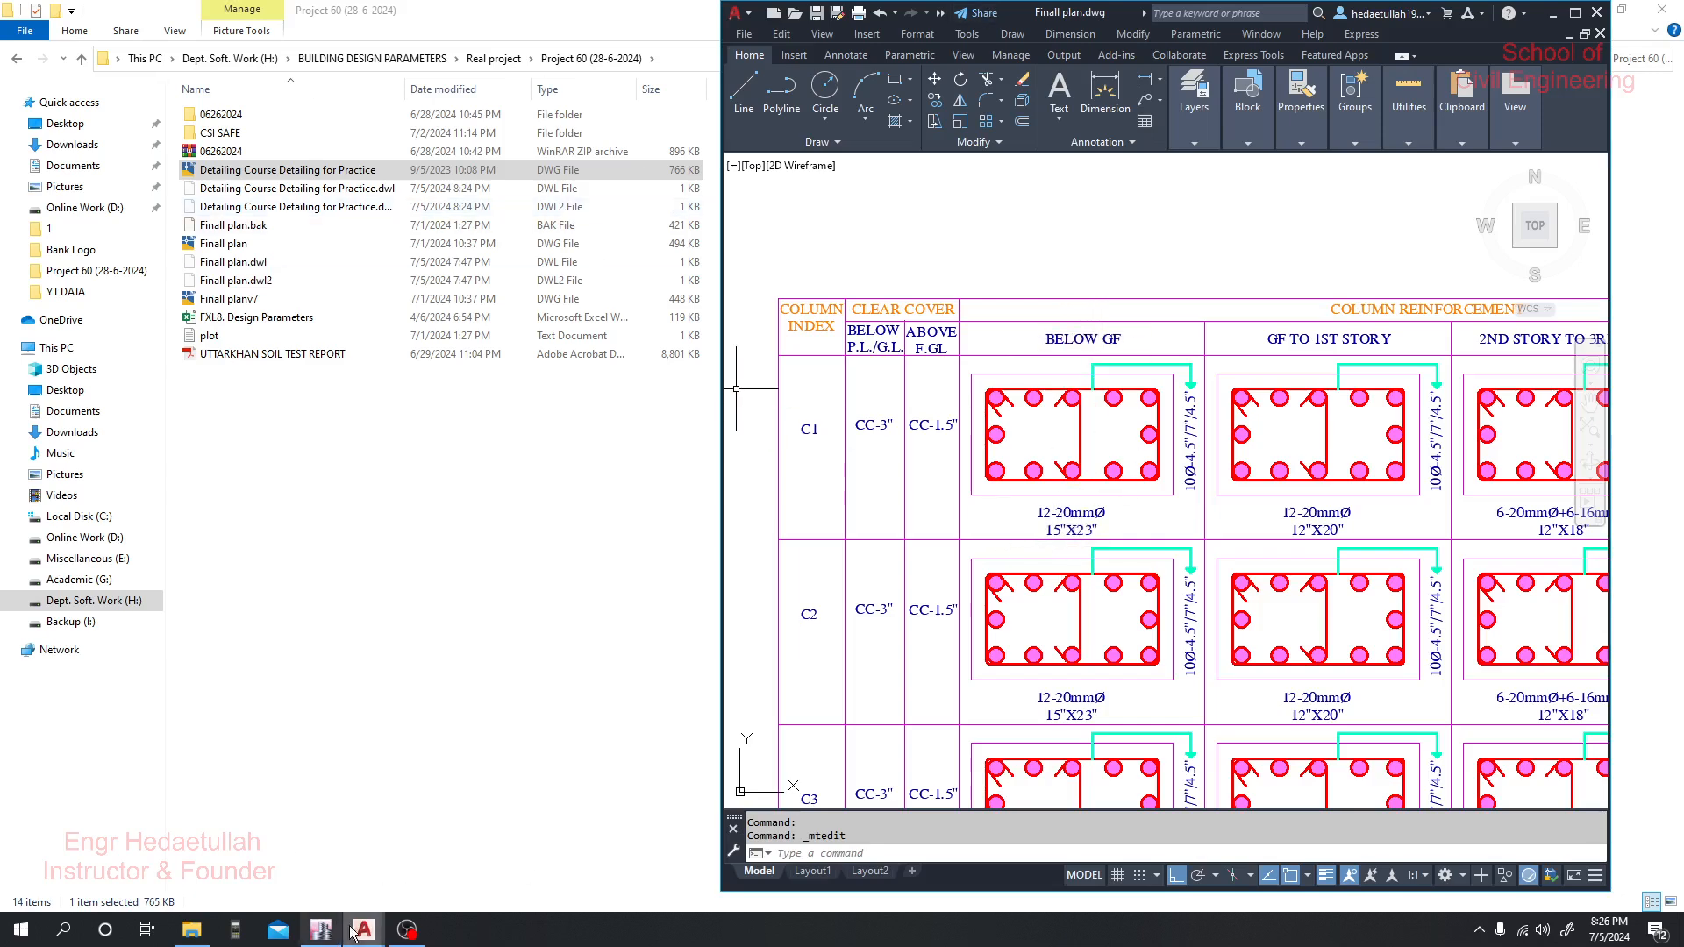
Switch to the cIADC2024-11SDC-D(DESIGN) drawing, move its window aside and close the Project 60 File Explorer window
mouse_move(364, 929)
left_click(457, 856)
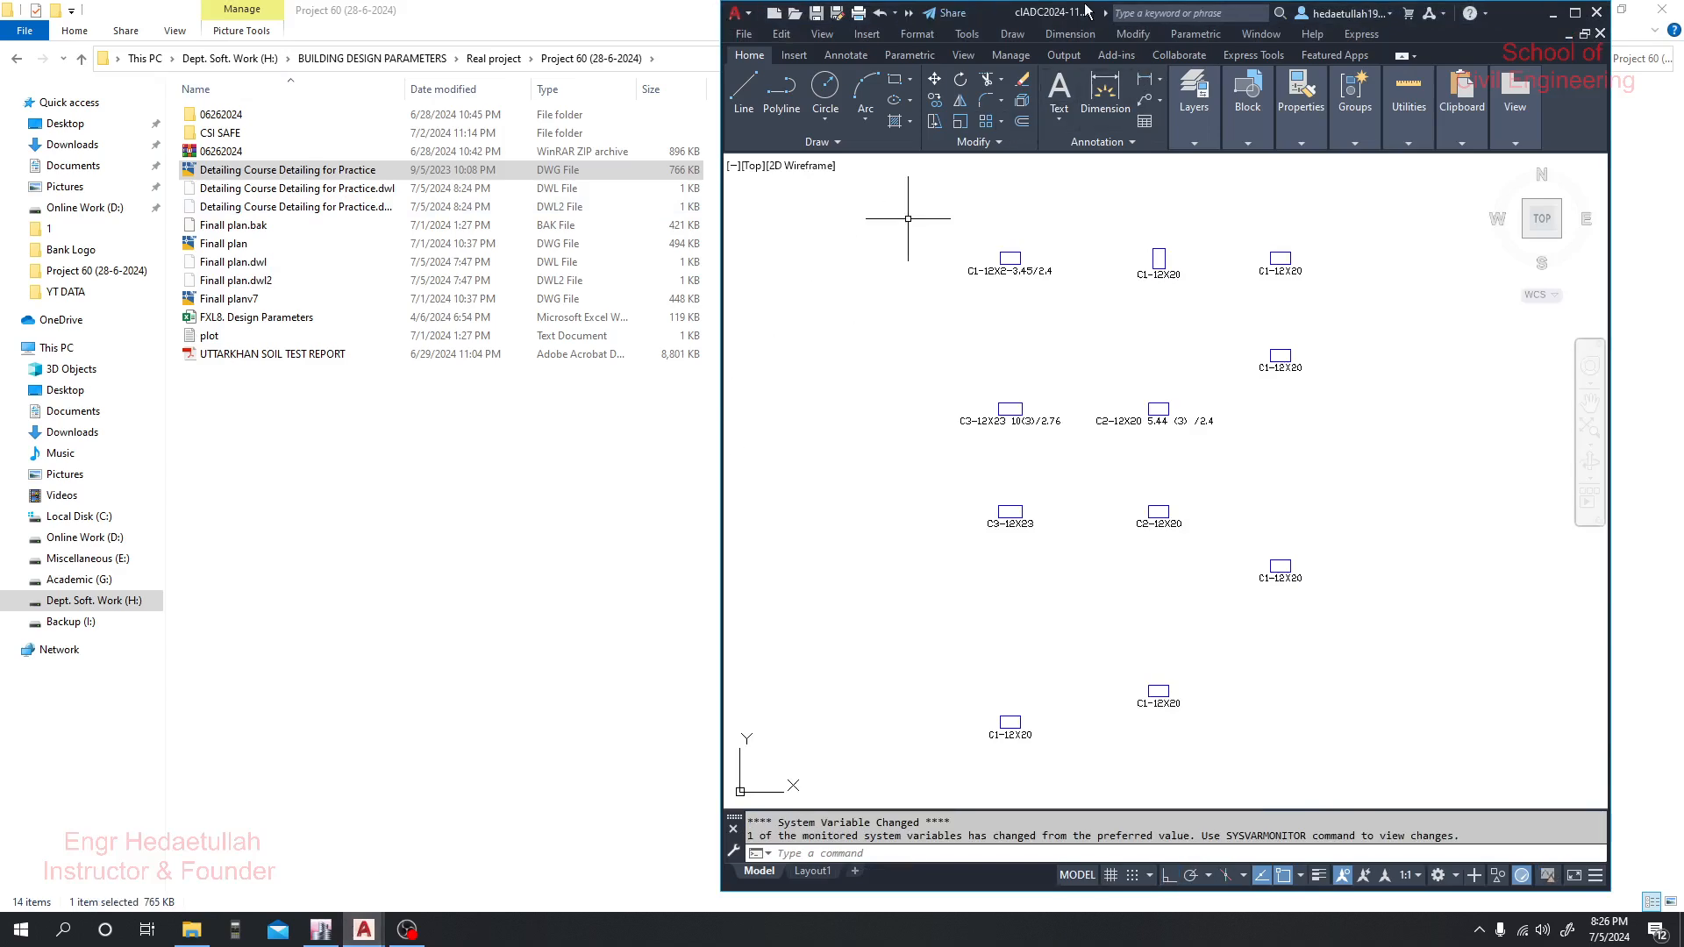
mouse_move(1021, 17)
left_mouse_down()
mouse_move(188, 28)
mouse_move(184, 1)
left_mouse_up()
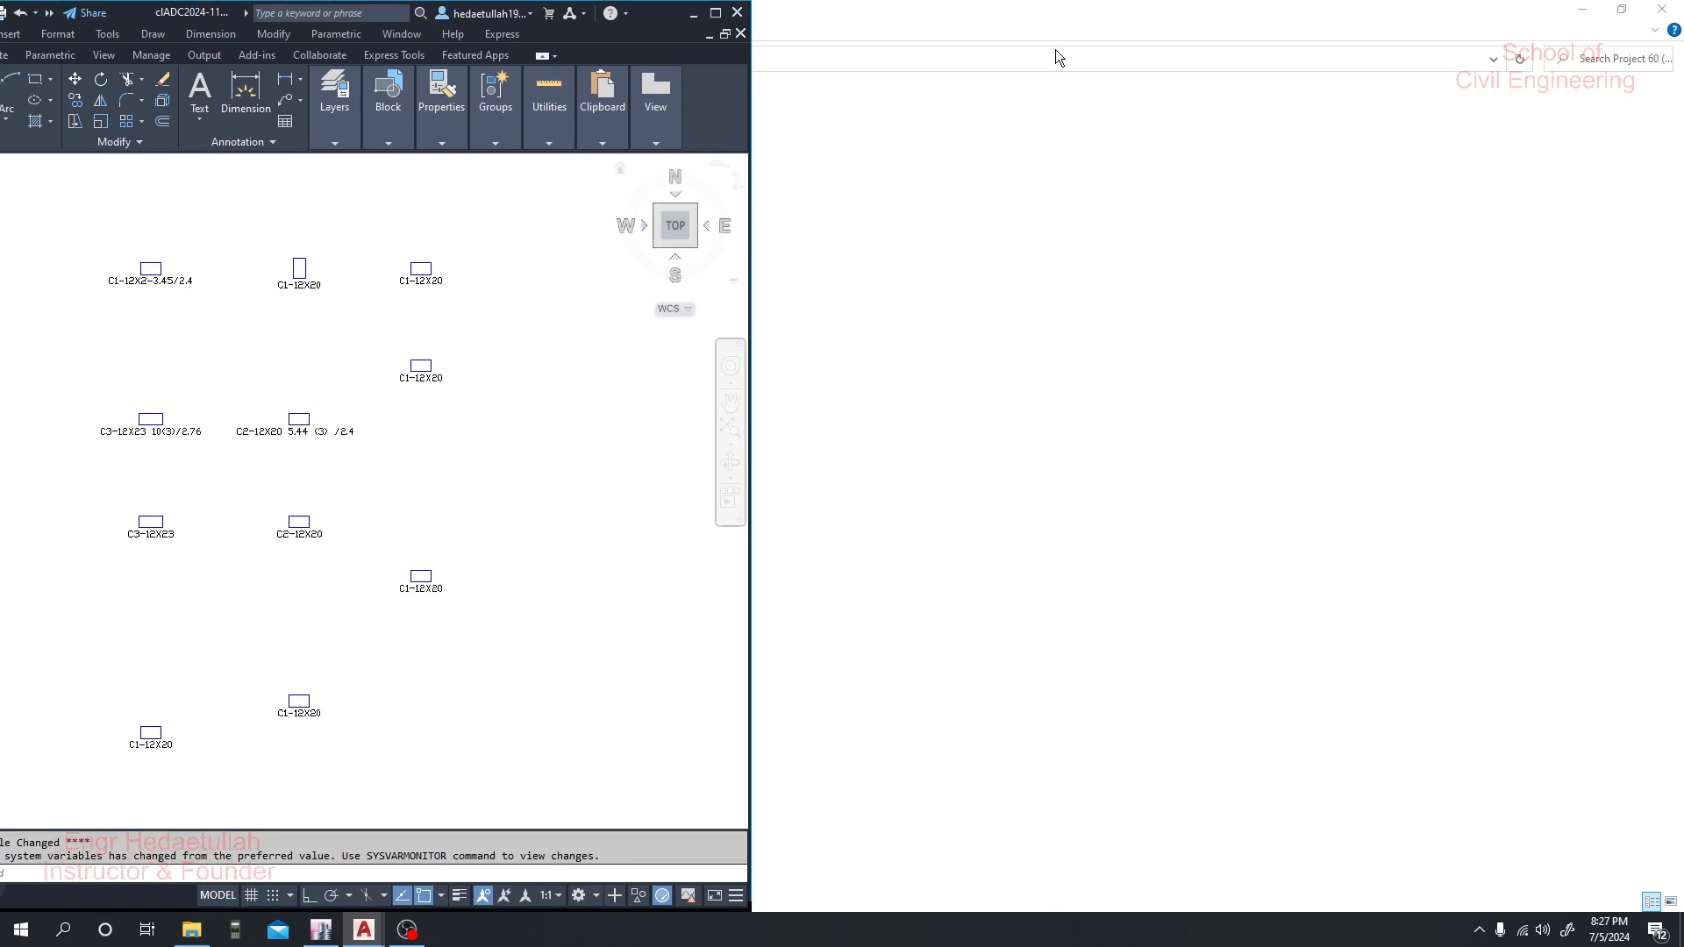
left_click(1662, 9)
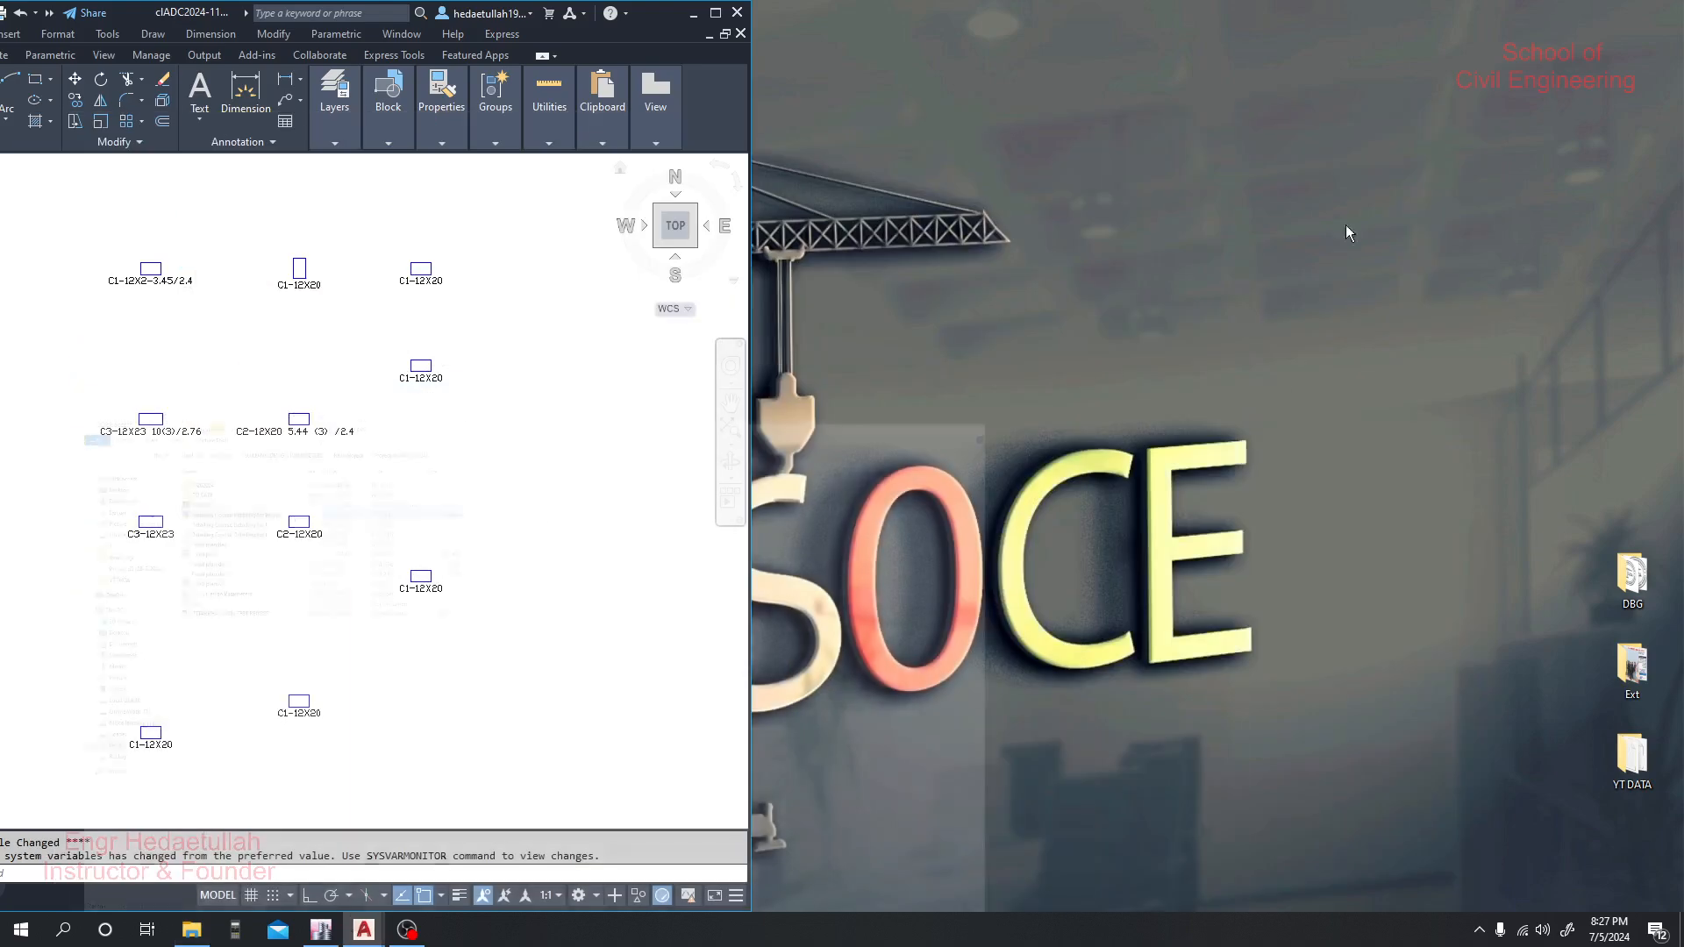
Switch to Detailing Course Detailing for Practice.dwg and close it without saving, keeping the design drawing open
mouse_move(364, 928)
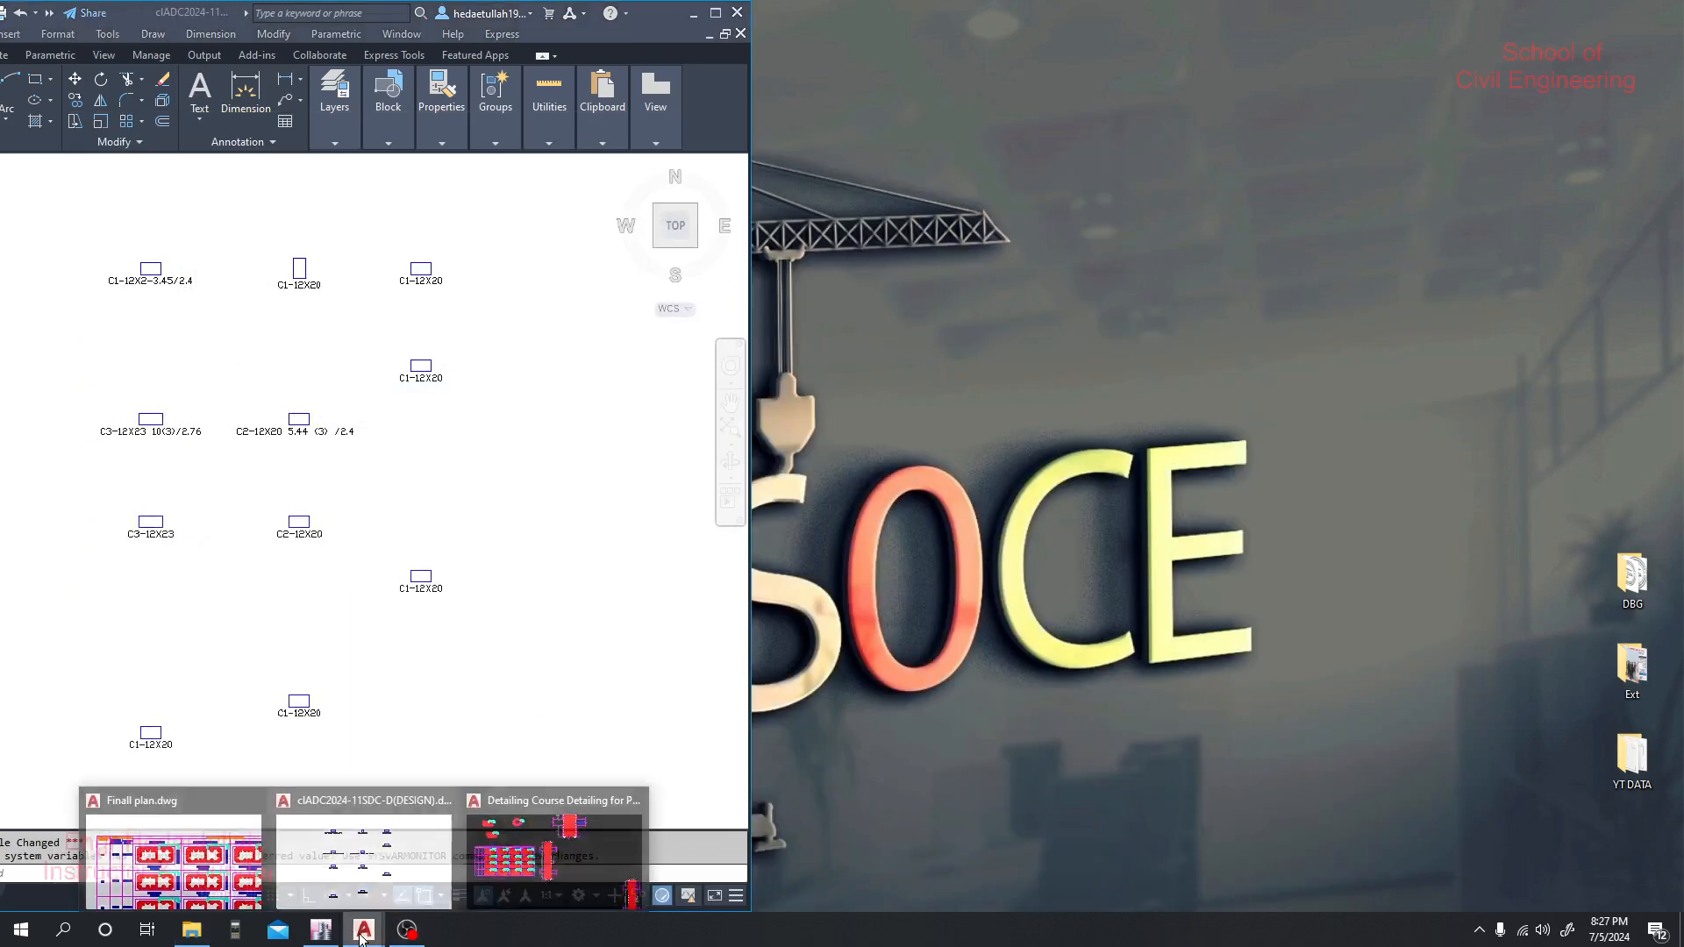
left_click(528, 830)
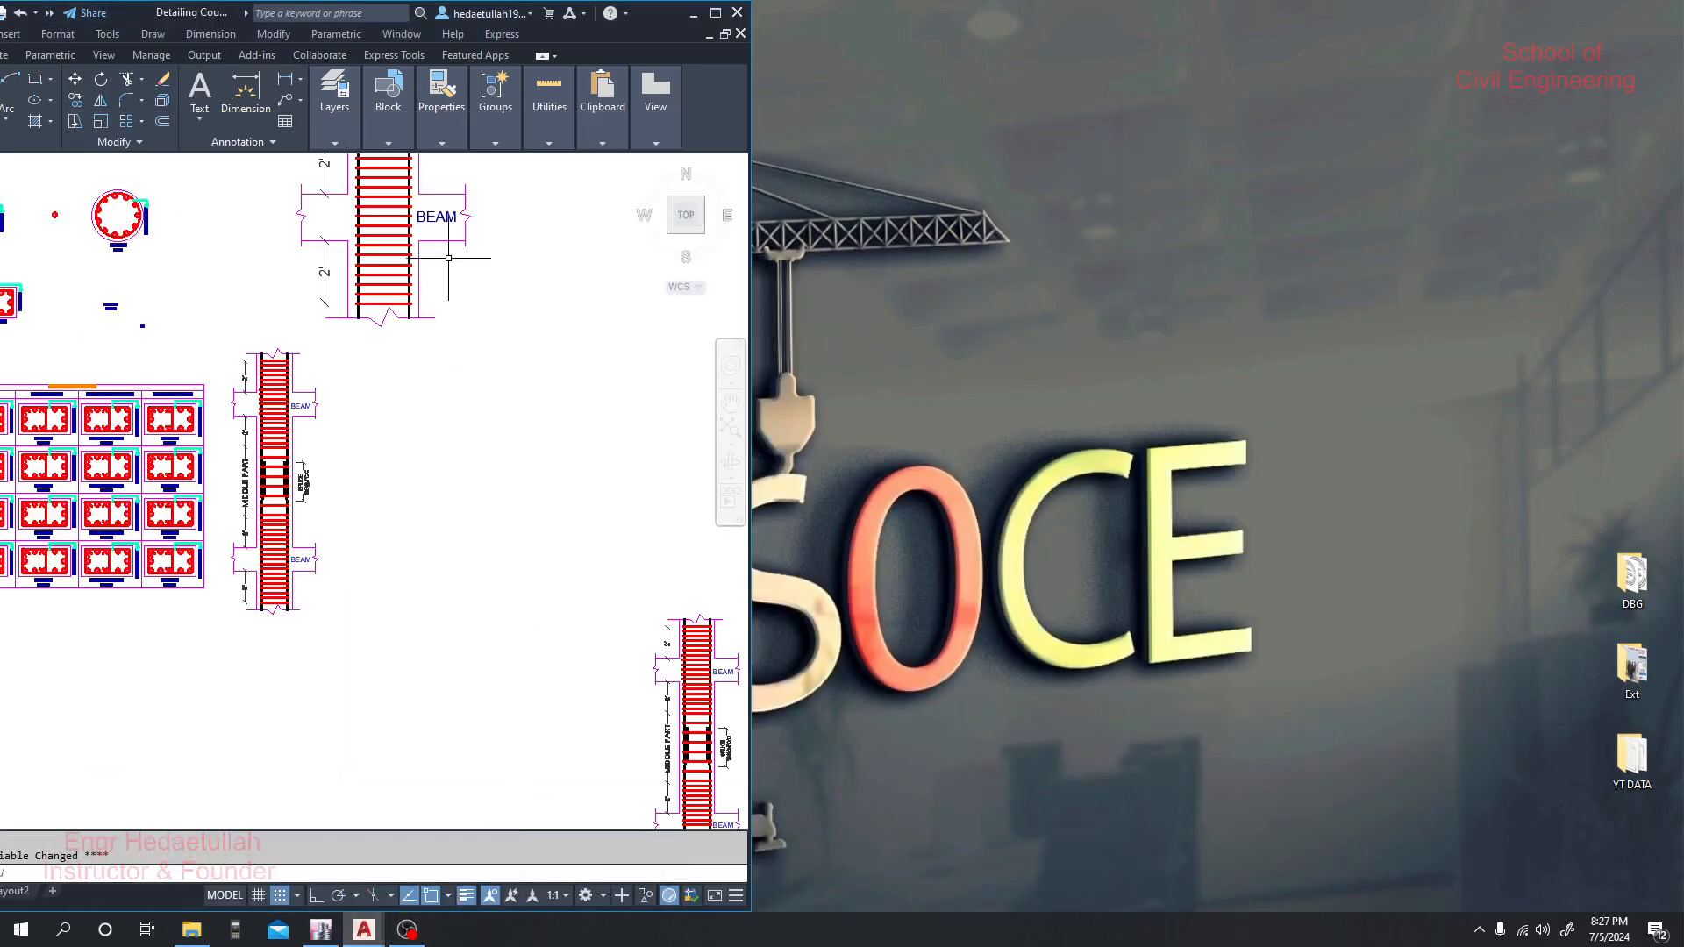
left_click_drag(218, 16, 1025, 16)
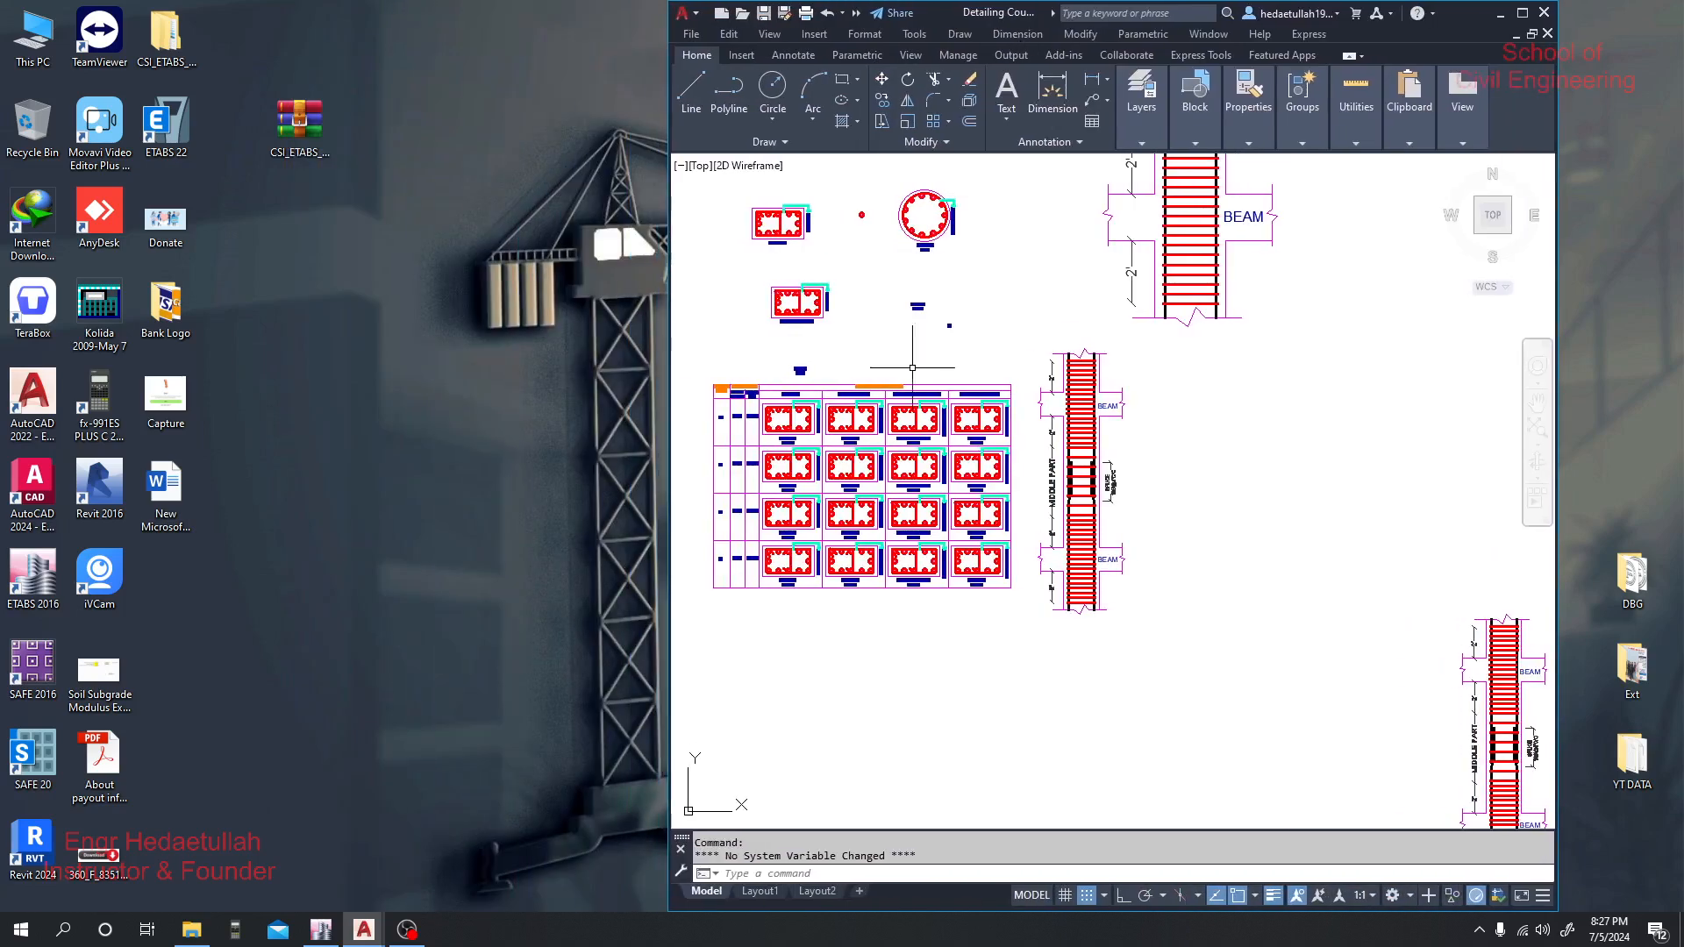
scroll(787, 465, "up", 5)
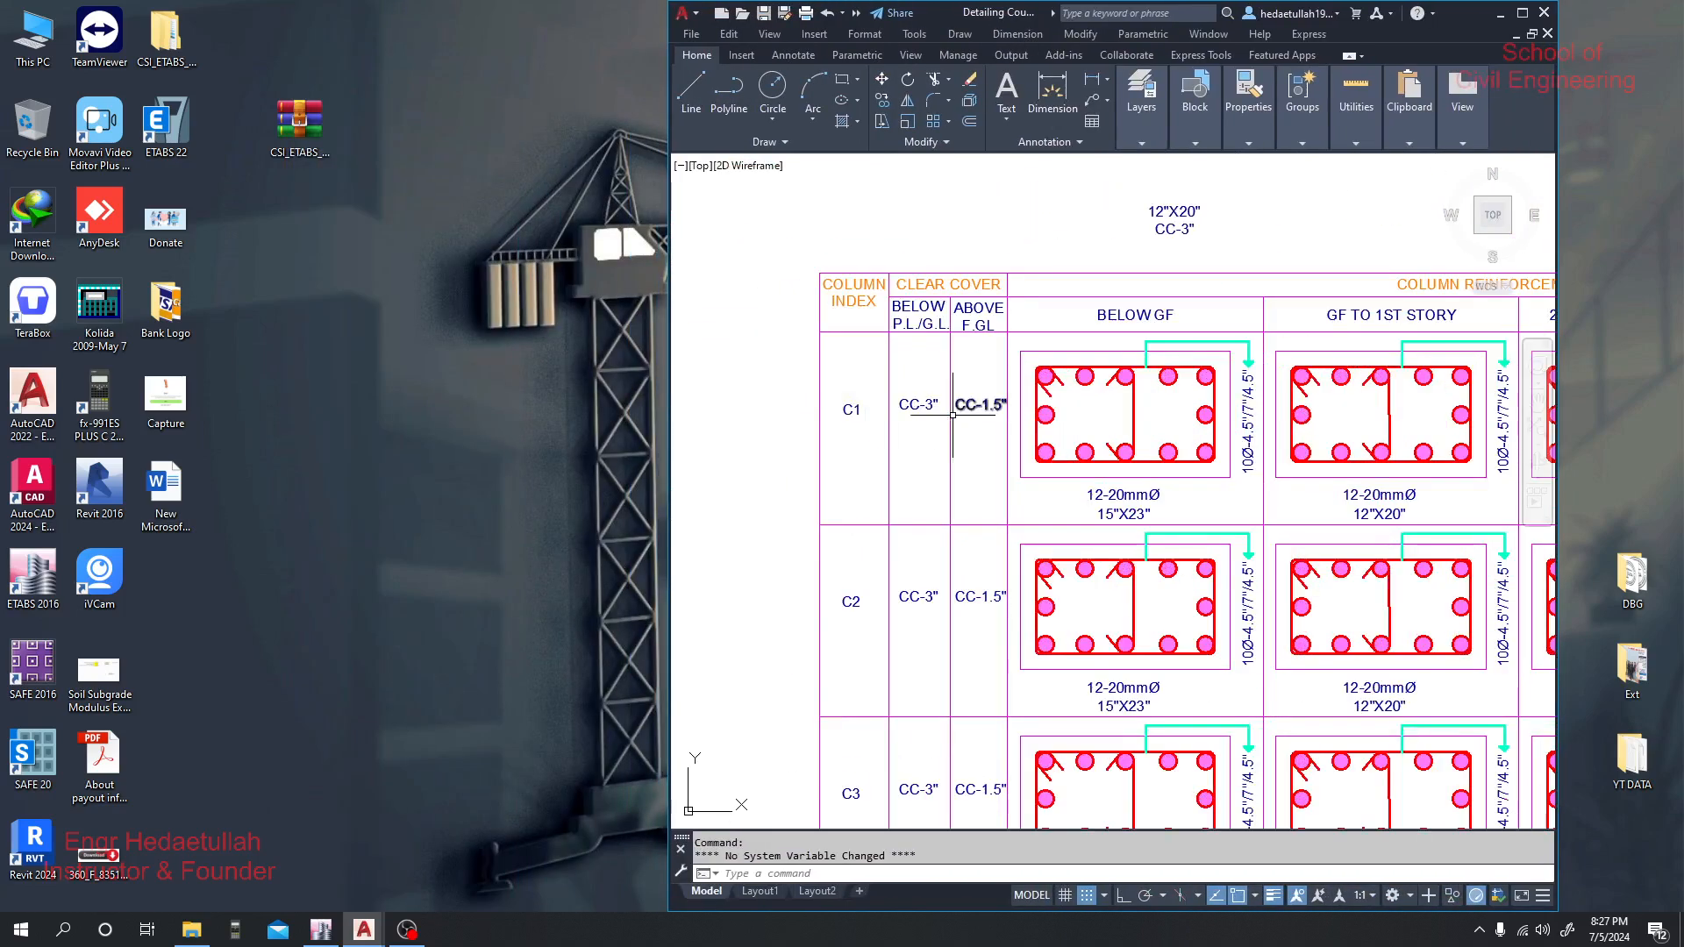
scroll(948, 421, "down", 8)
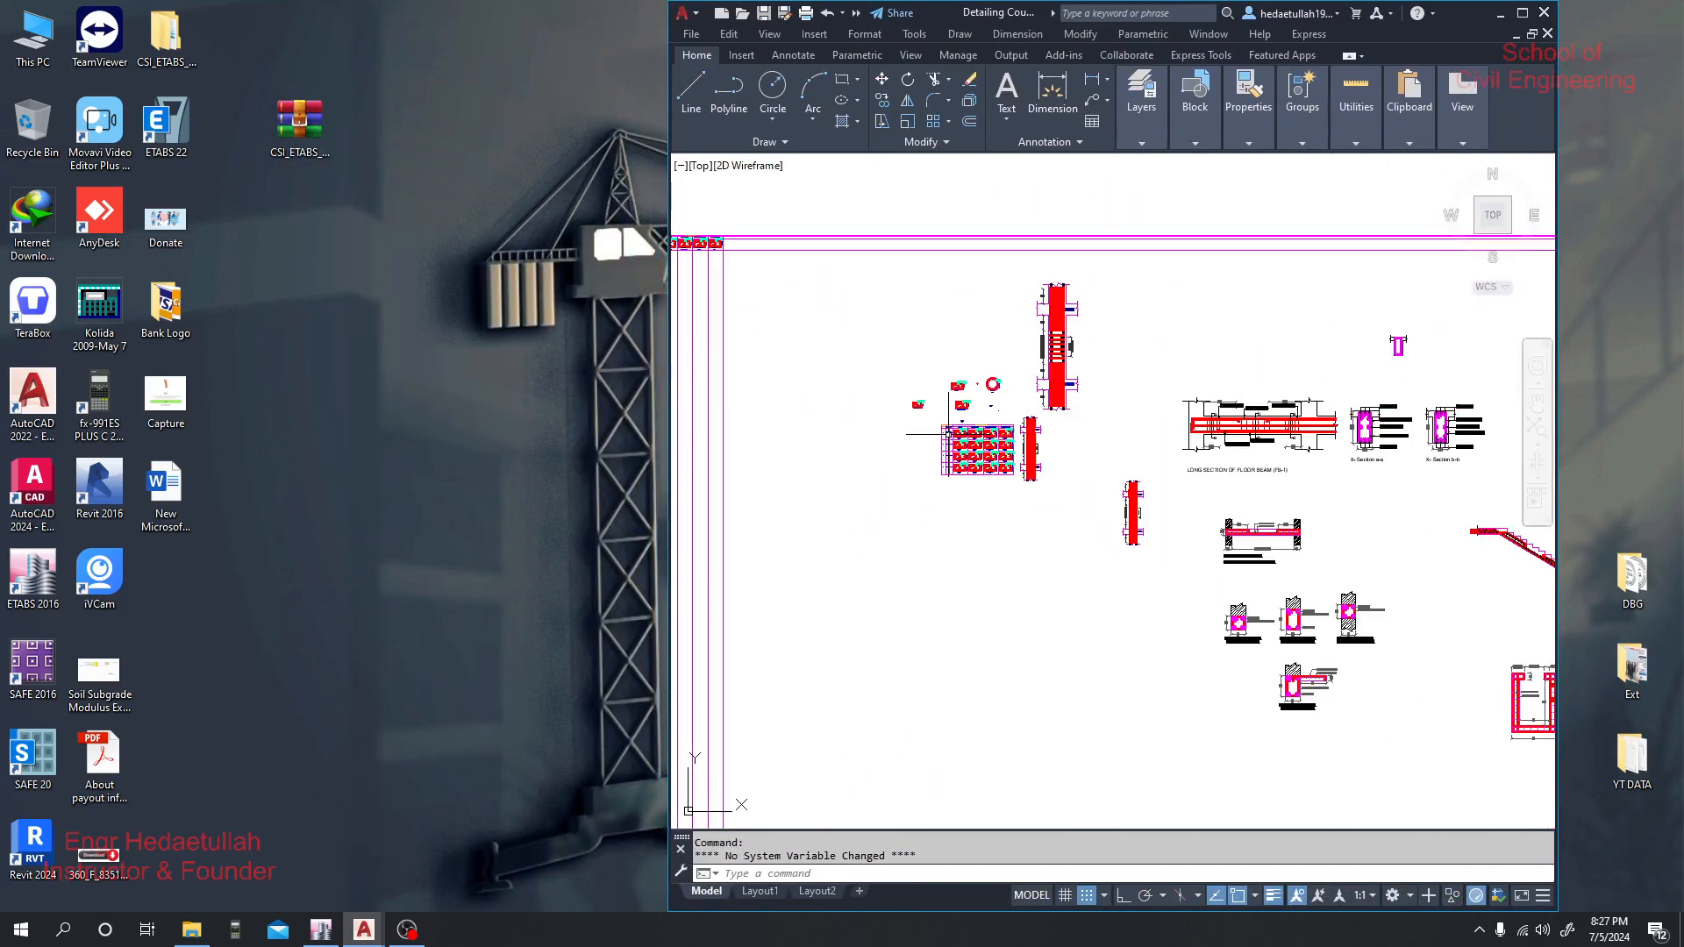
left_click(1545, 20)
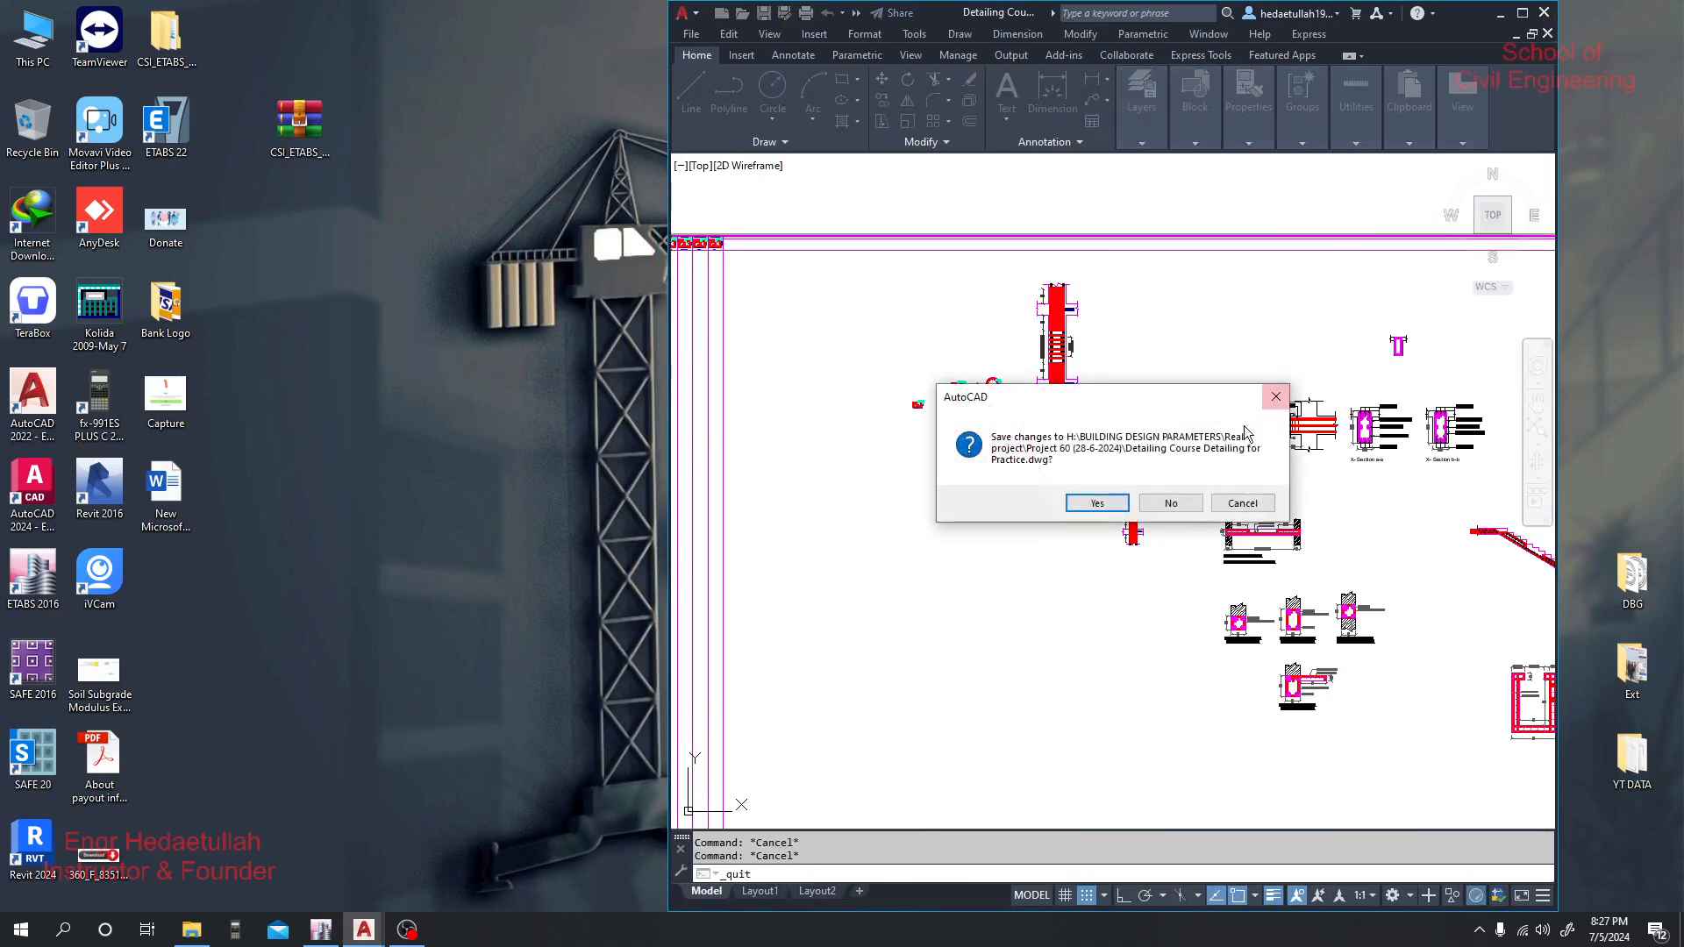
left_click(1160, 502)
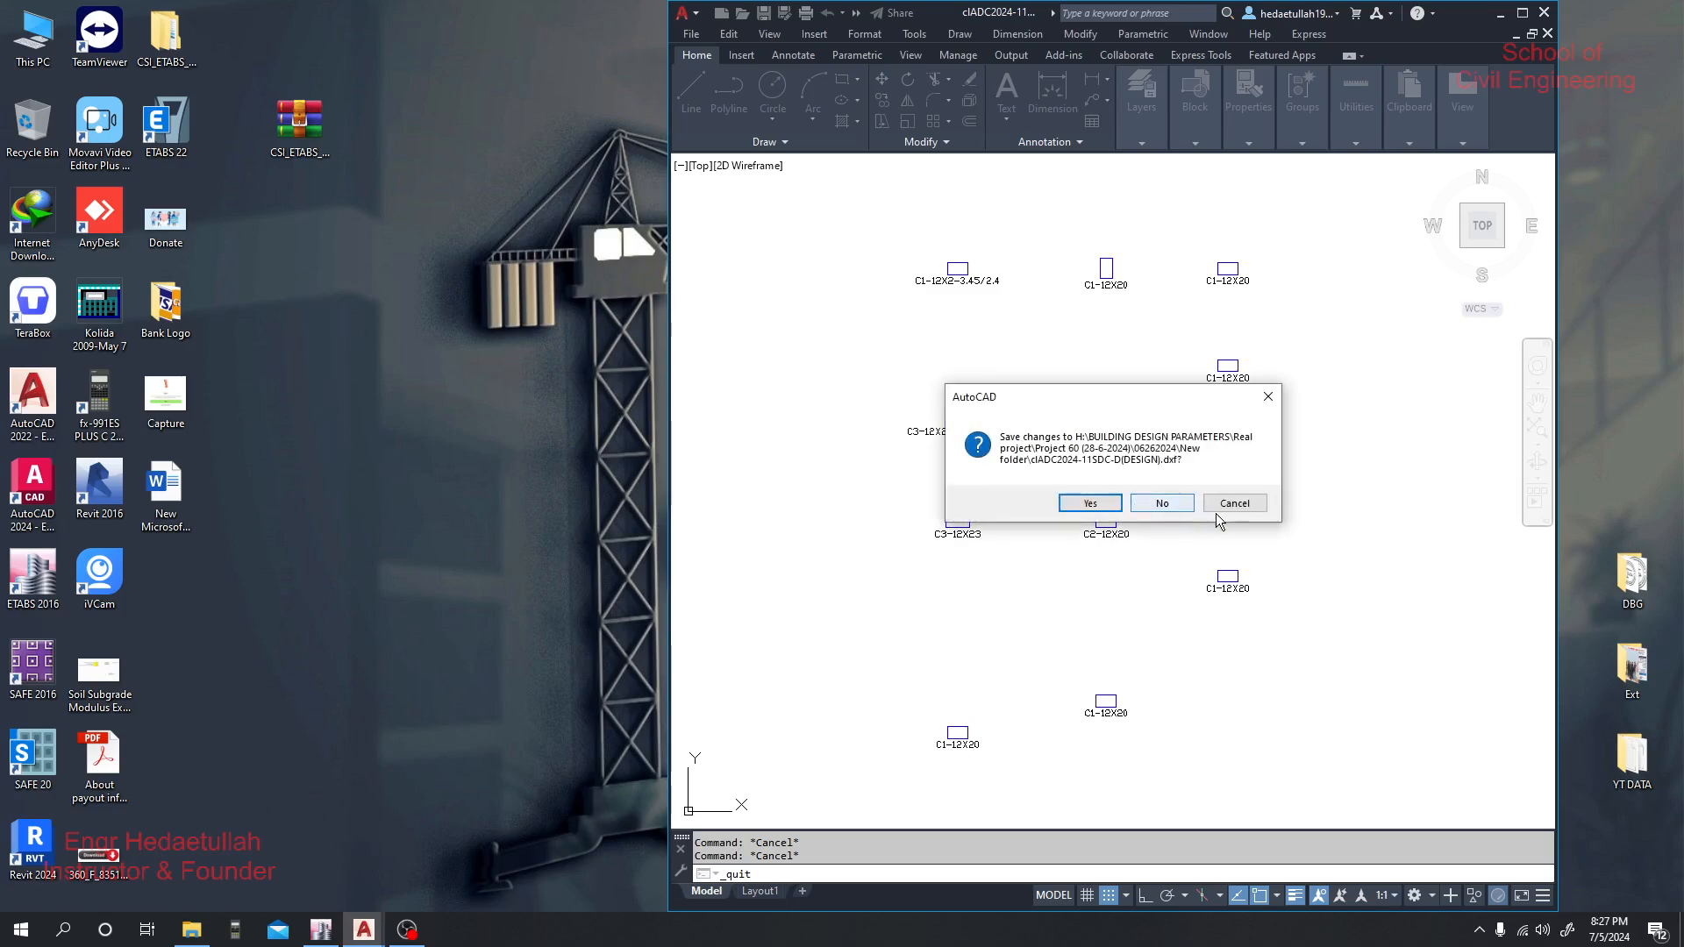
left_click(1243, 503)
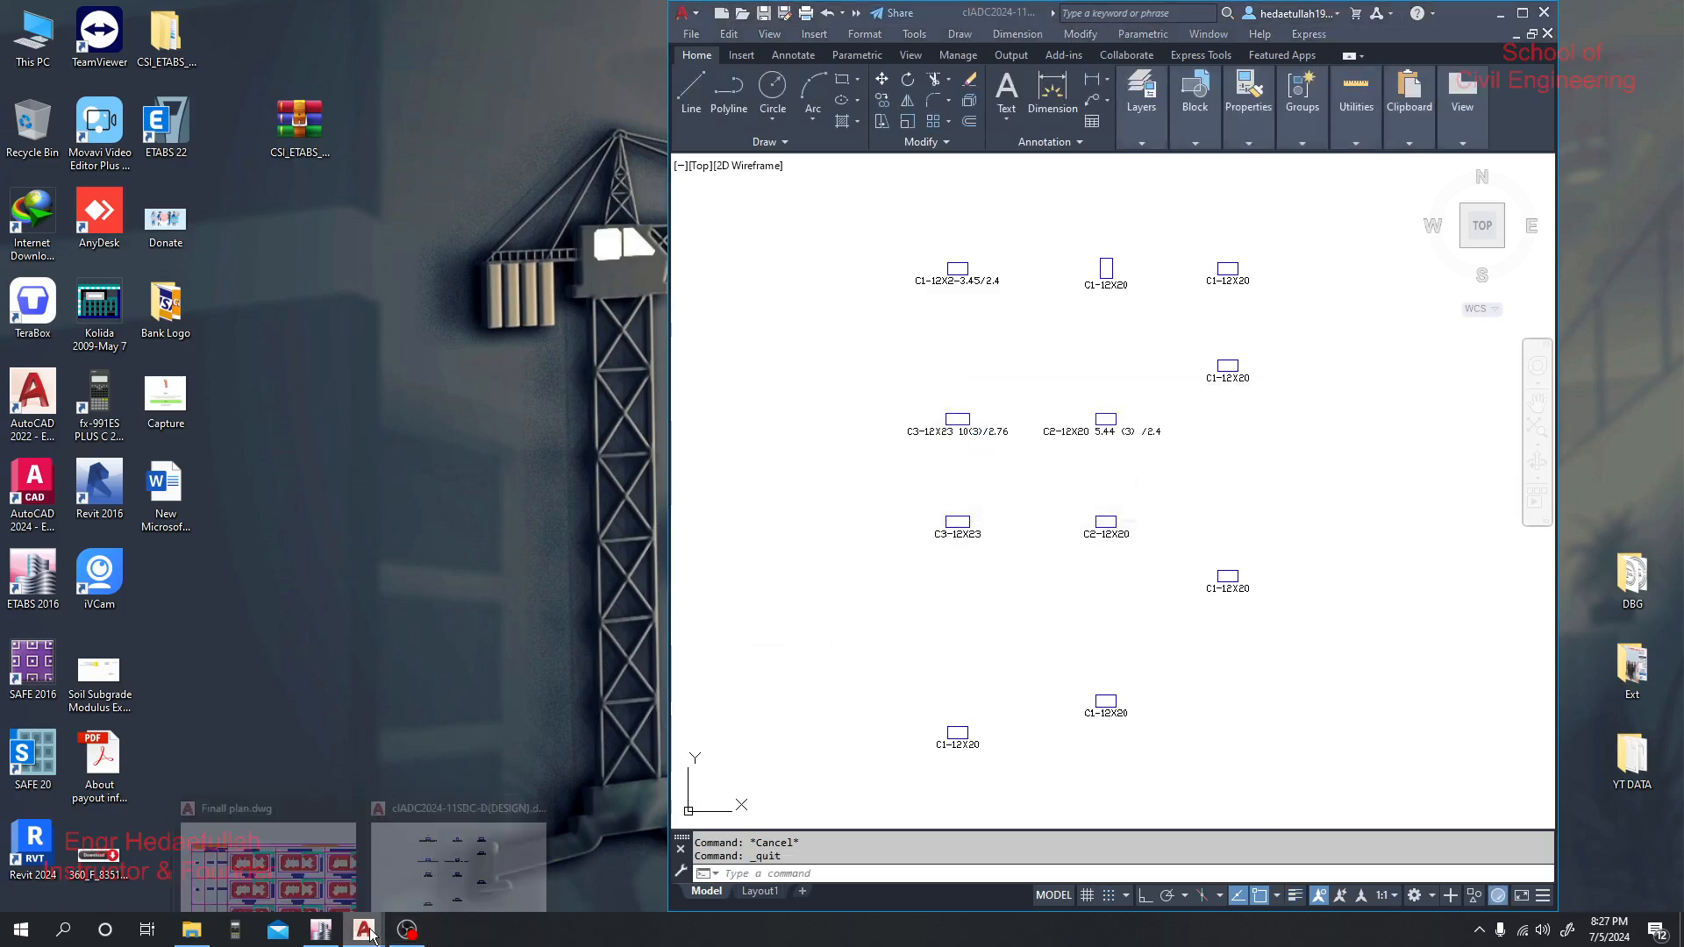
Return to Finall plan.dwg and open the C1 section size label under BELOW GF for editing, leaving its text as is
mouse_move(364, 930)
left_click(336, 860)
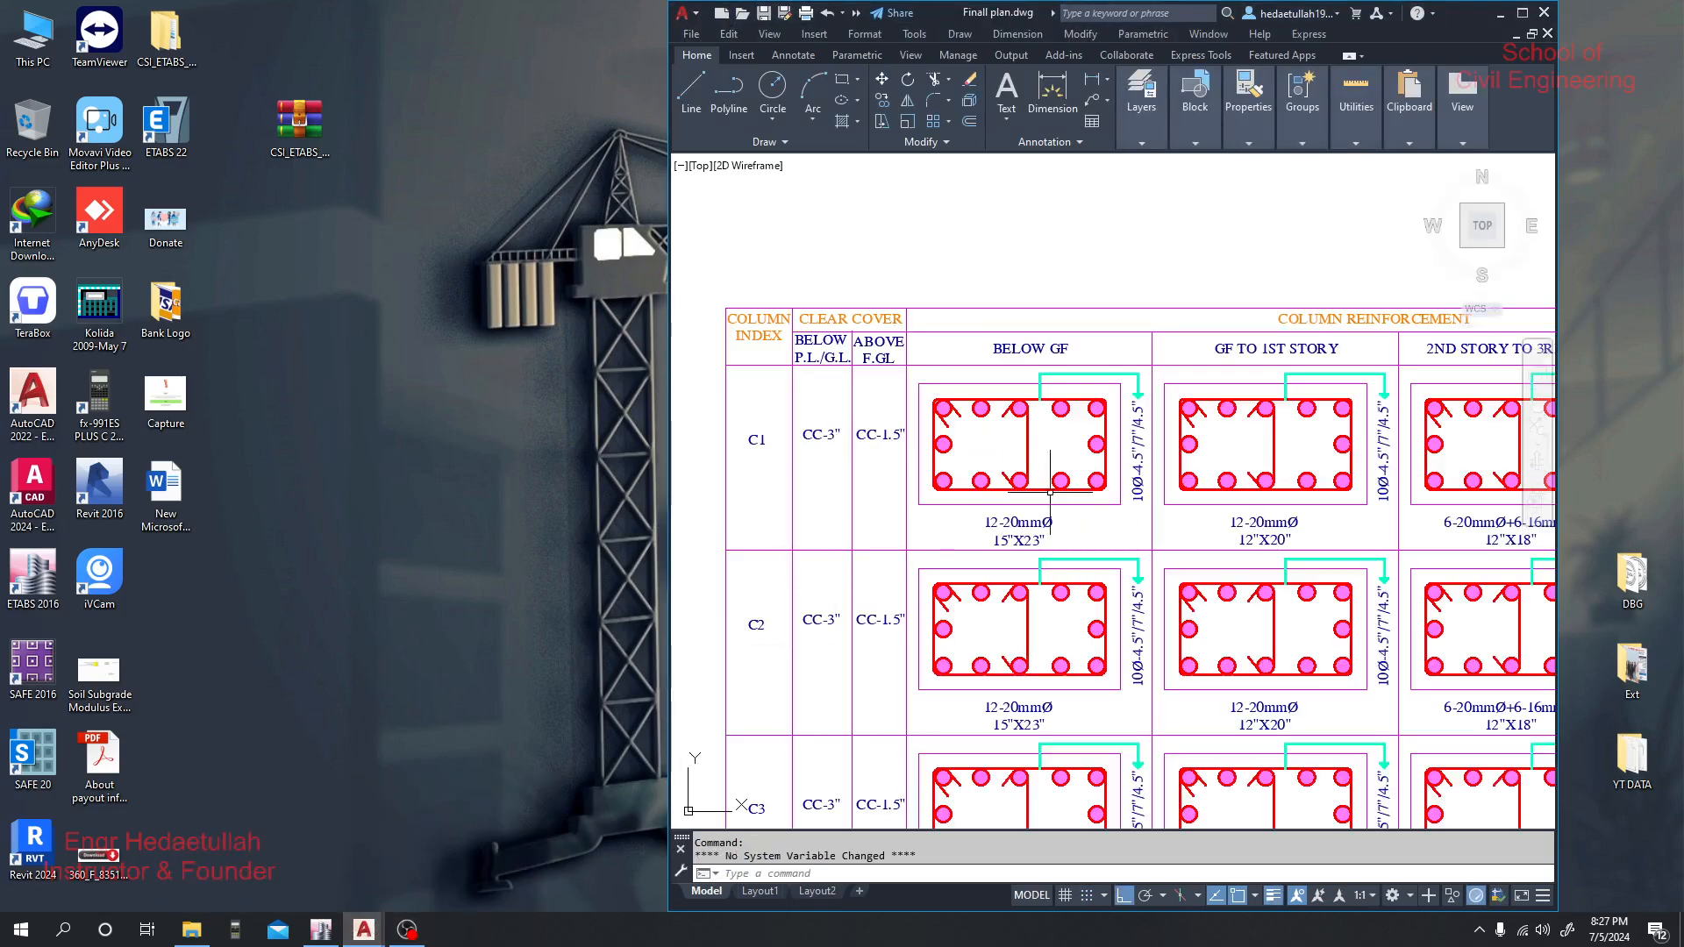
scroll(1039, 547, "up", 4)
left_click(949, 524)
double_click(949, 523)
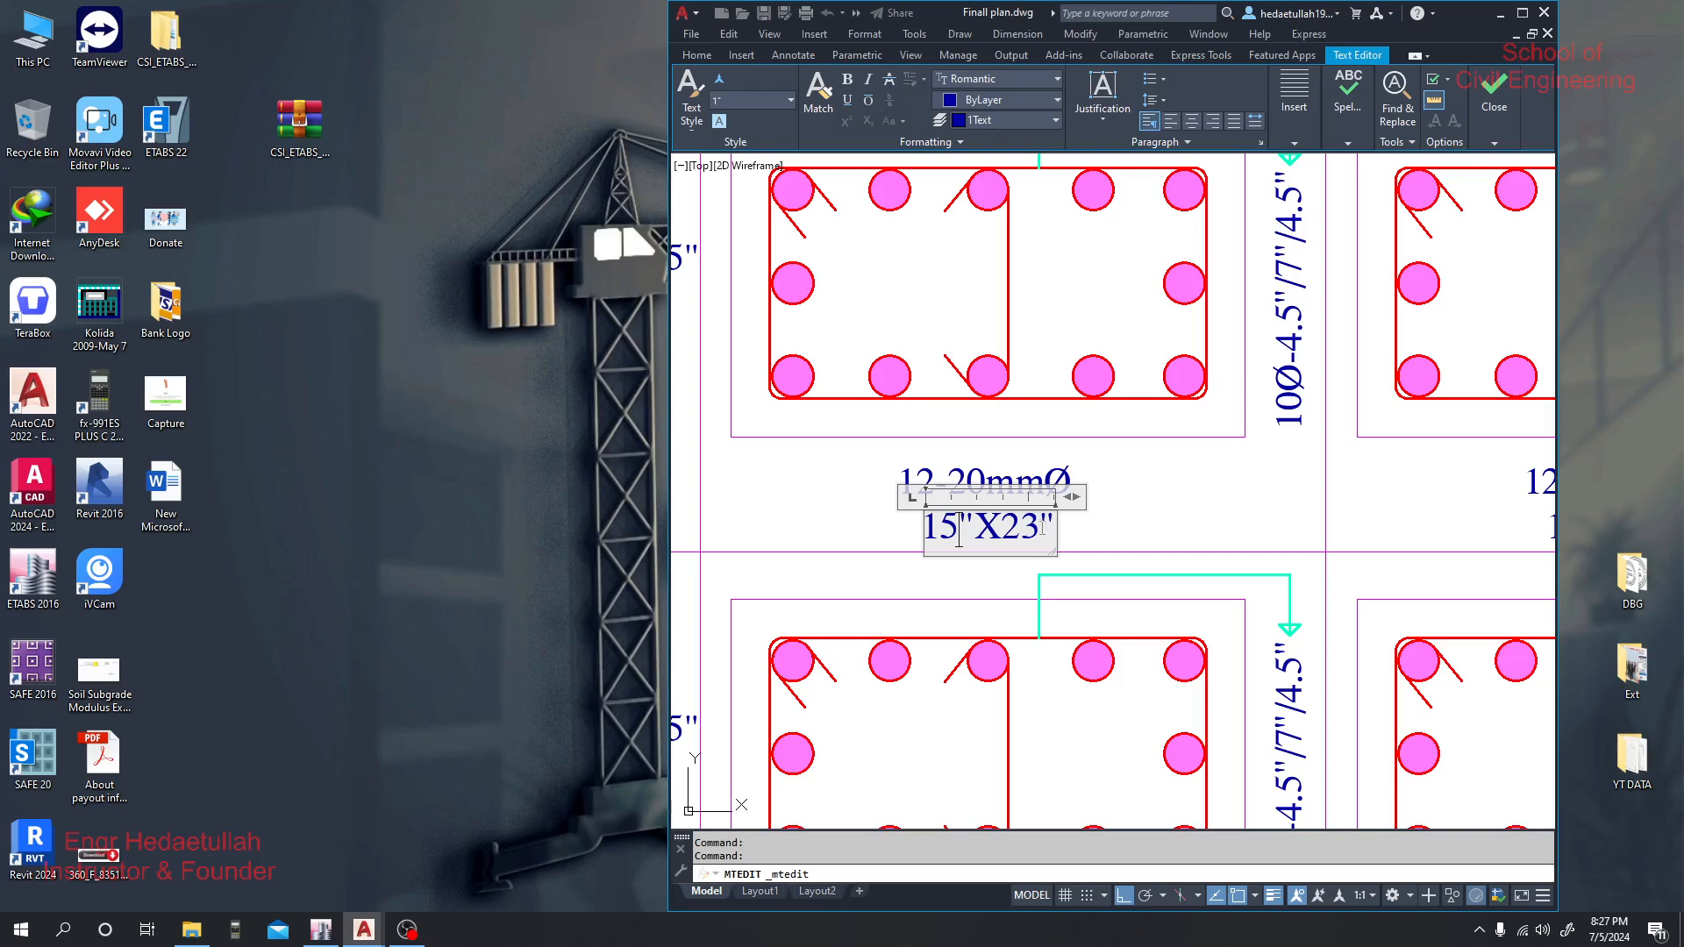
left_click(1164, 529)
Examine the story-range headings and the matching section sizes and bar callouts of columns C1 to C3
scroll(1167, 491, "down", 3)
scroll(1240, 526, "up", 2)
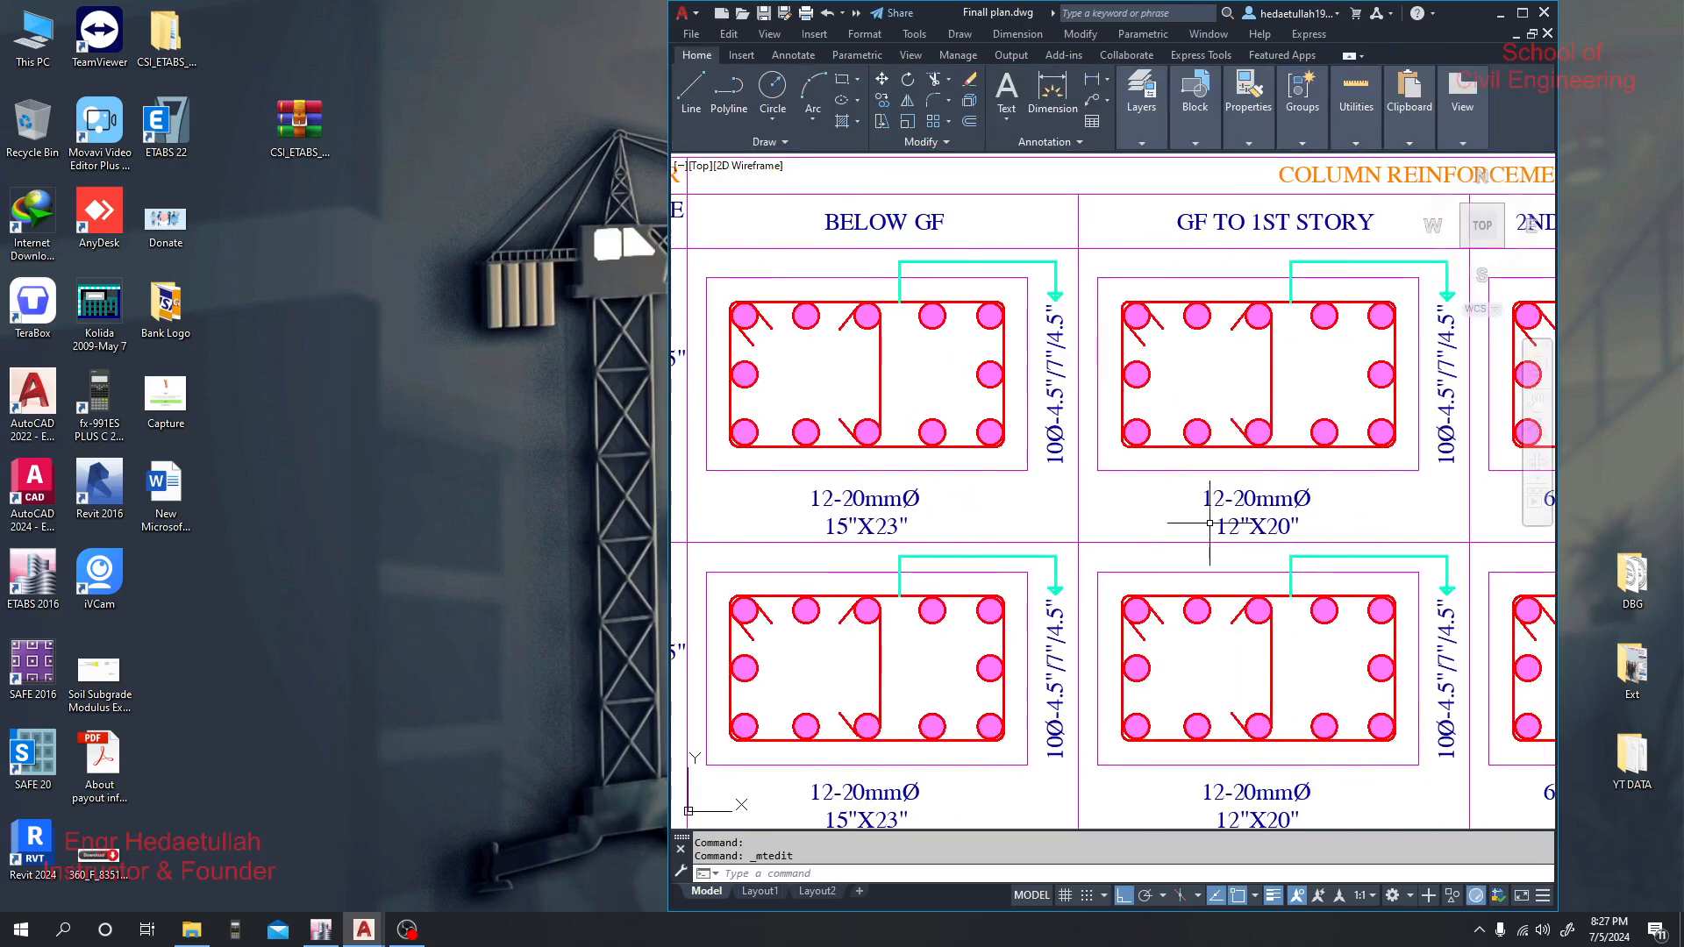
scroll(1288, 519, "down", 3)
scroll(1198, 524, "up", 3)
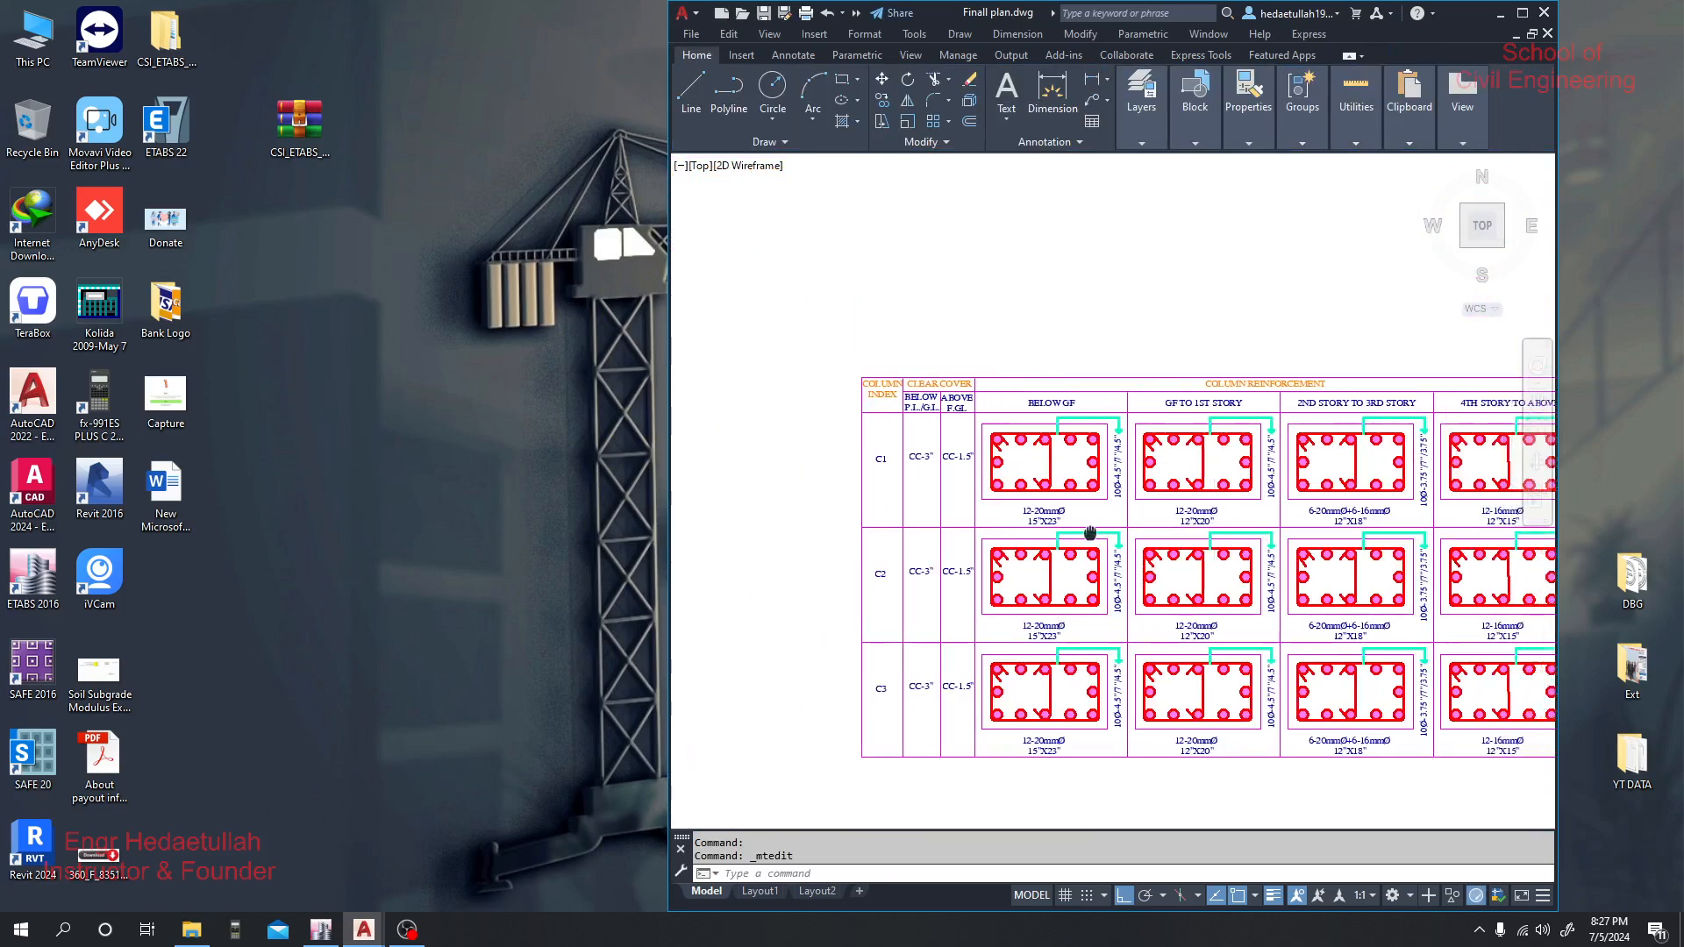
scroll(1291, 520, "down", 2)
left_click_drag(1367, 529, 1142, 529)
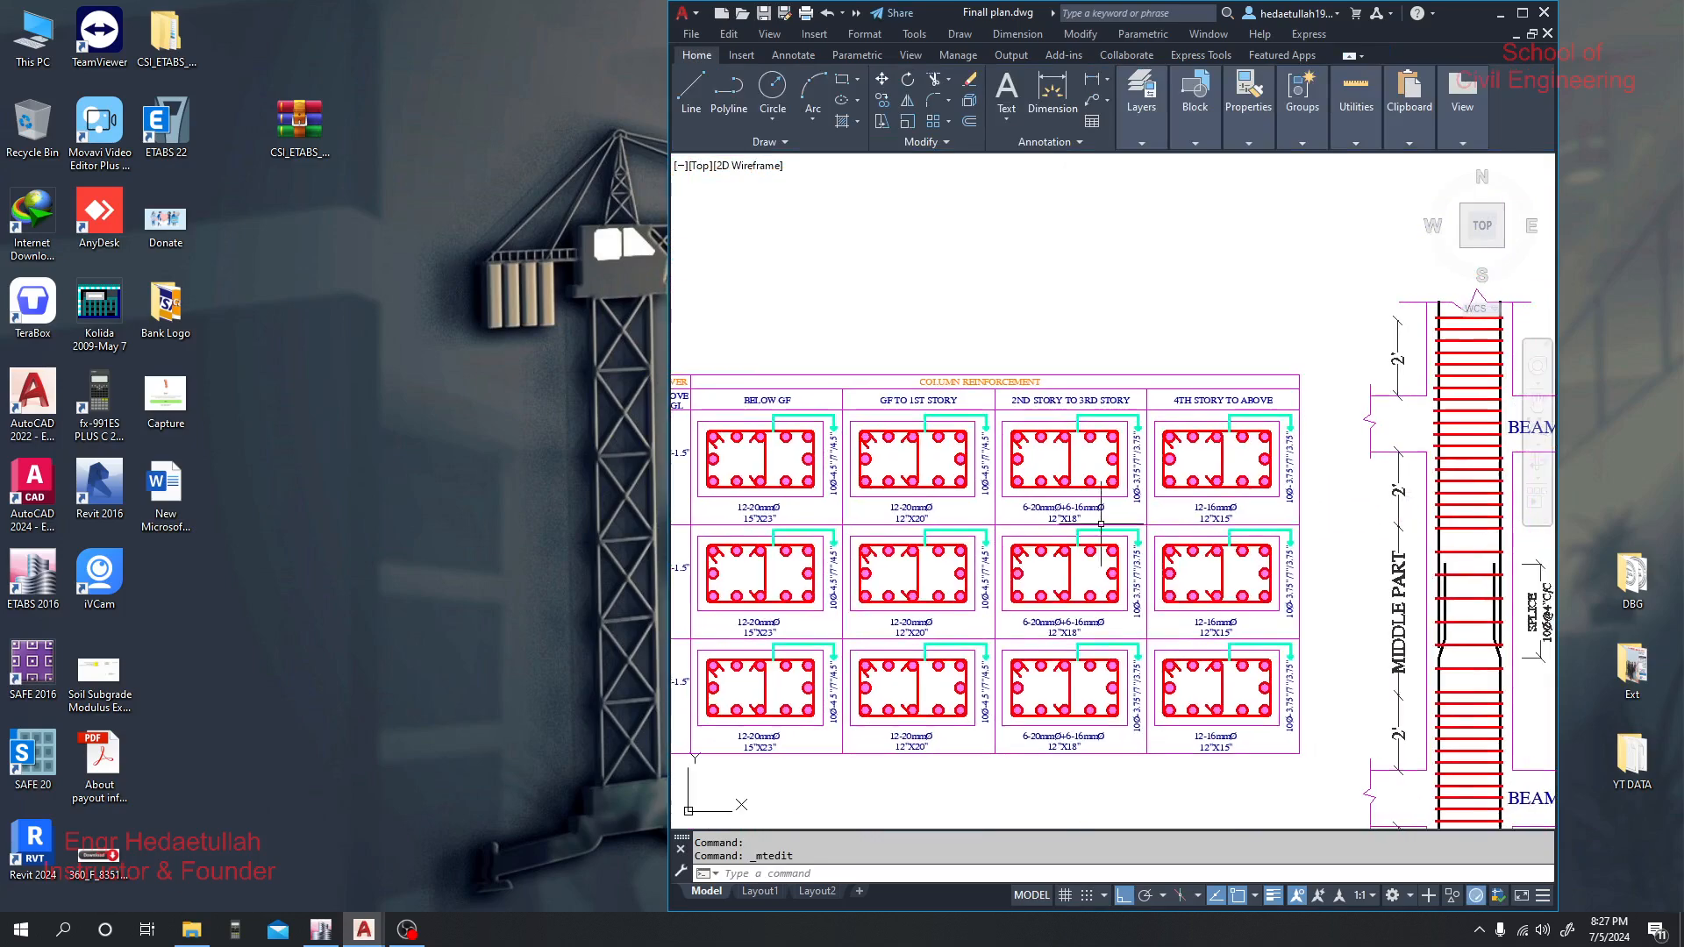
scroll(1240, 497, "up", 1)
scroll(1240, 497, "down", 1)
left_click_drag(873, 508, 1195, 506)
scroll(1221, 402, "up", 4)
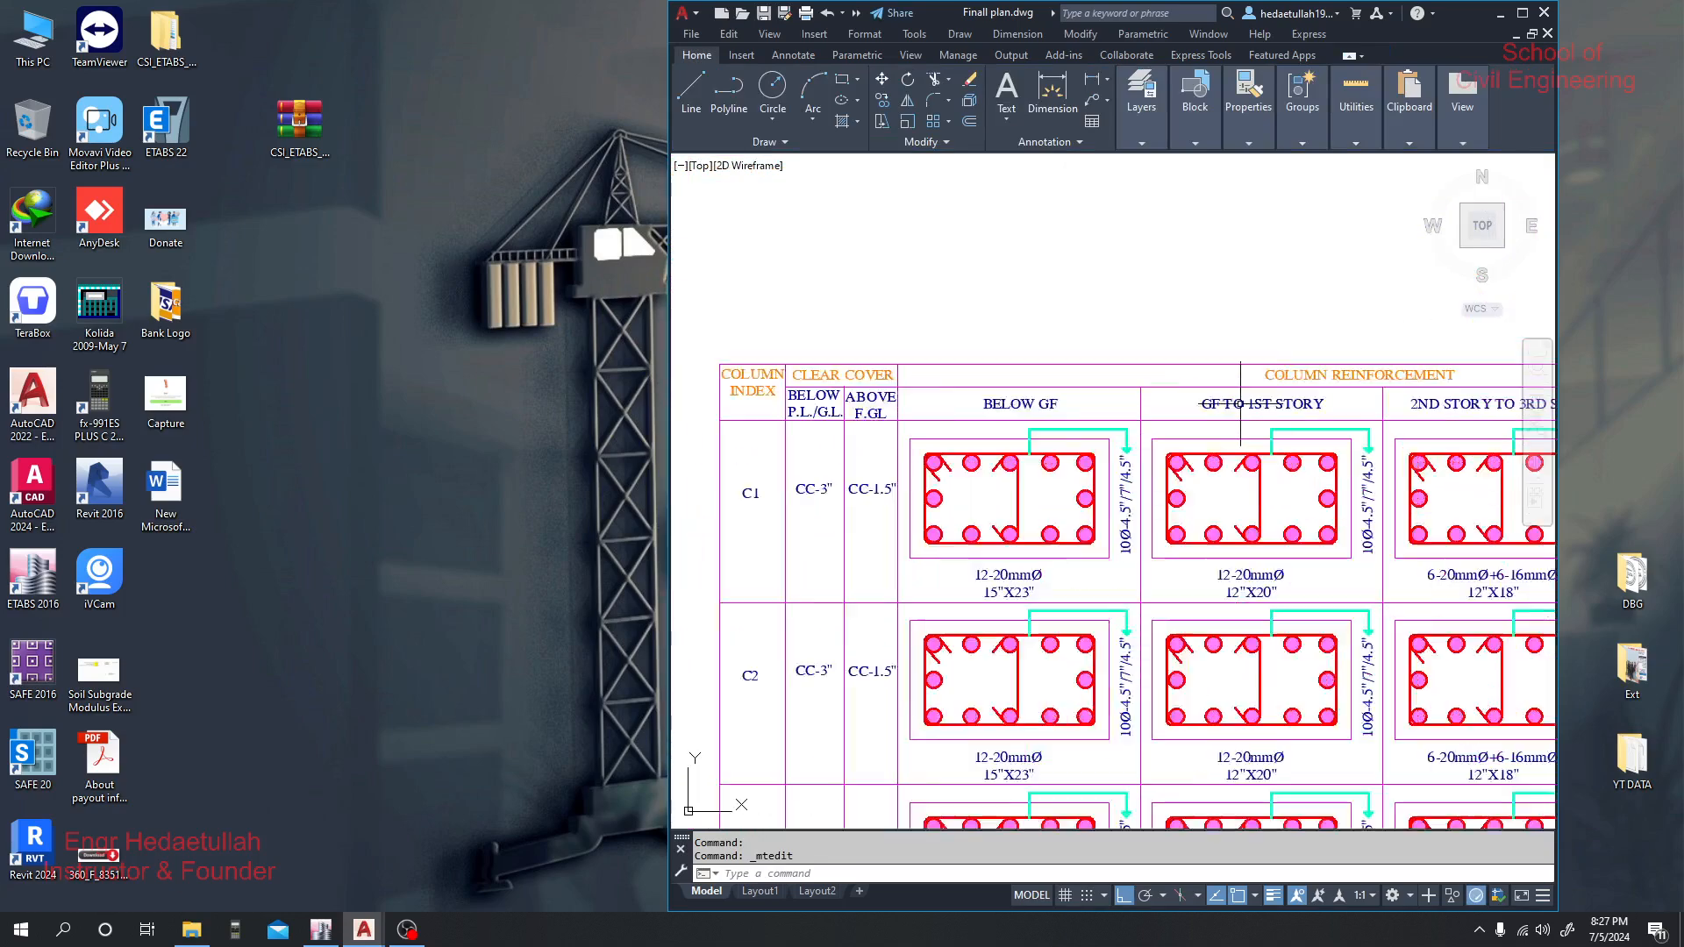
left_click_drag(1278, 406, 1123, 395)
left_click_drag(1003, 420, 1204, 406)
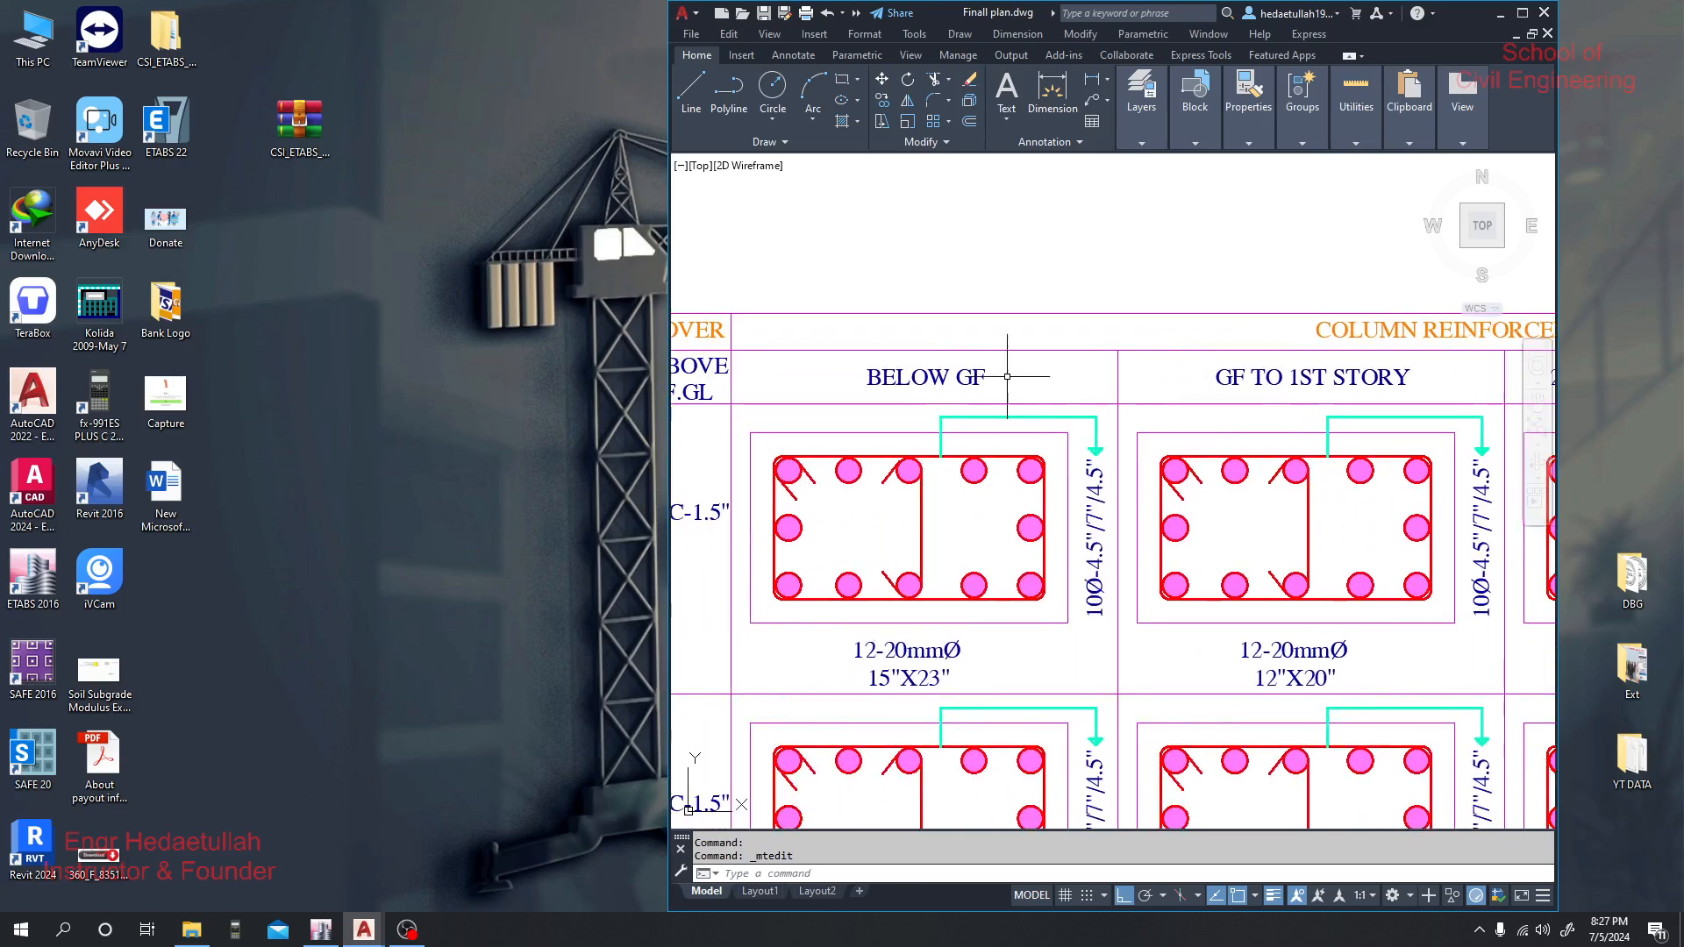
left_click_drag(1324, 404, 908, 381)
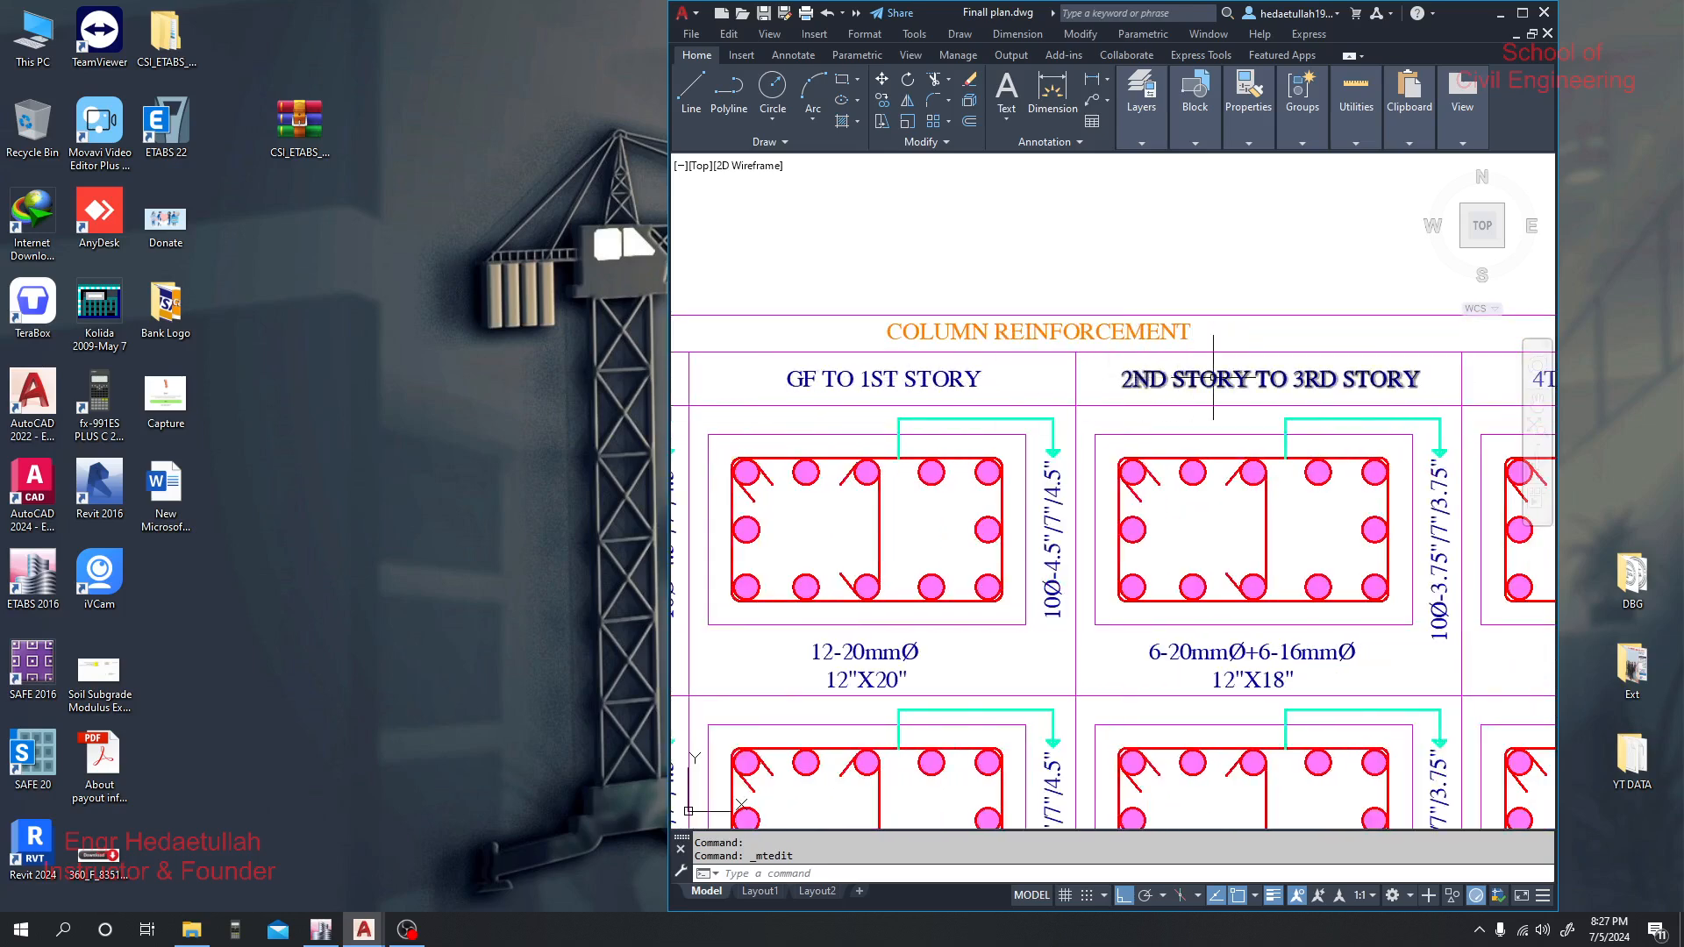
scroll(1209, 407, "down", 4)
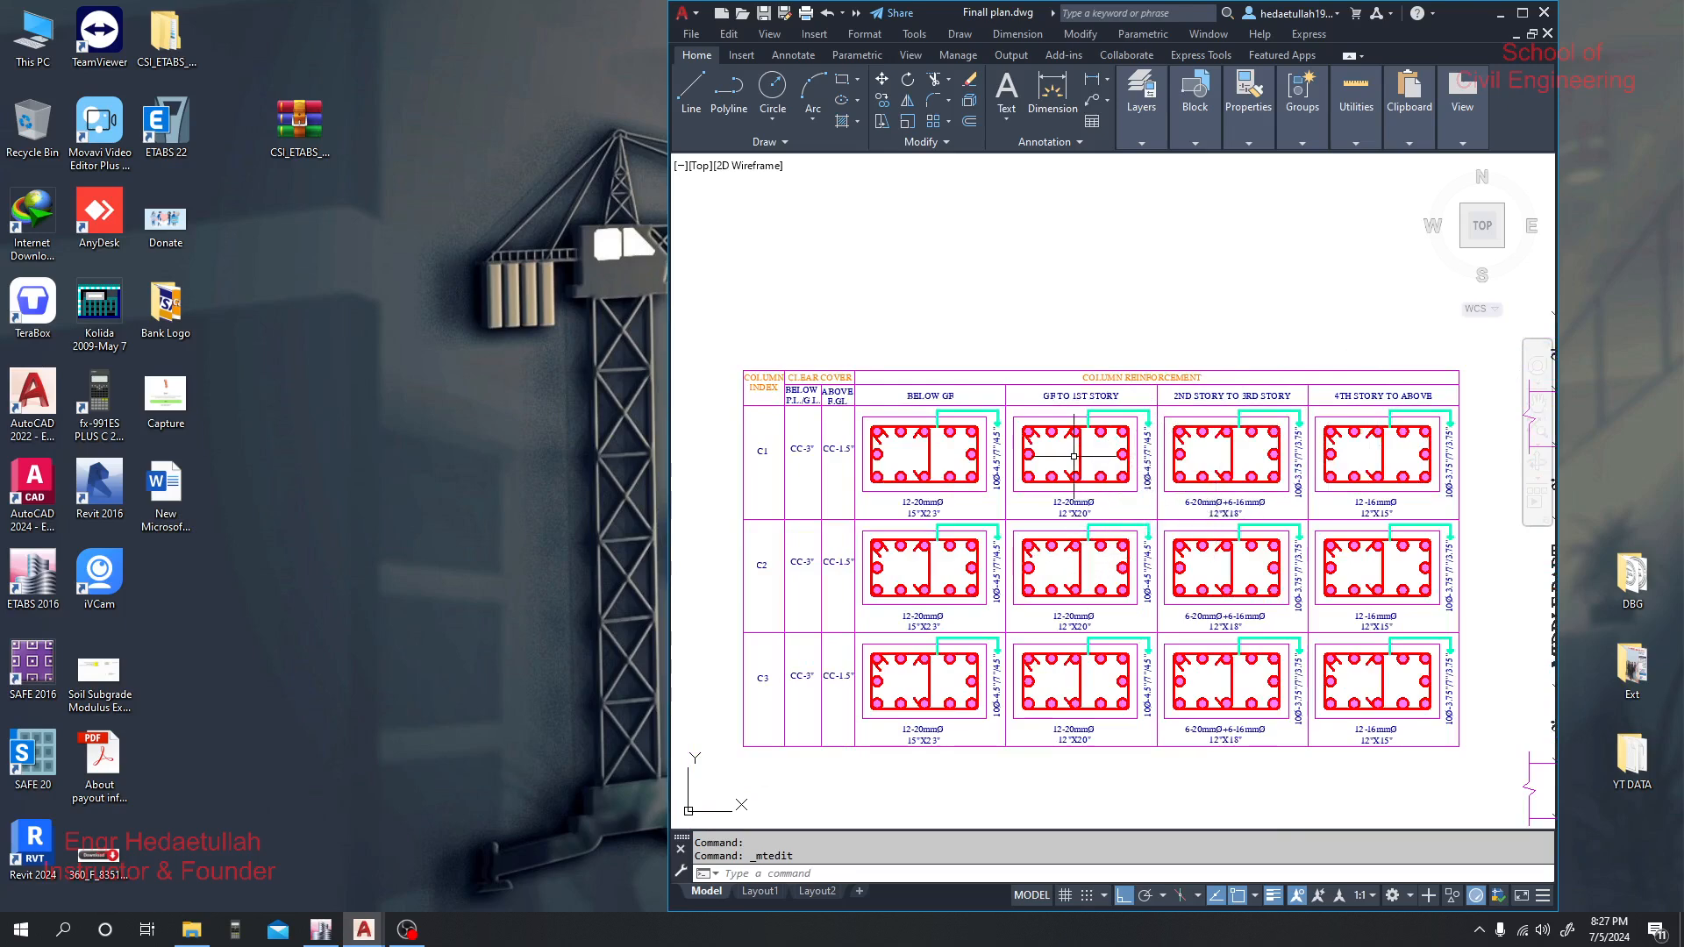
Examine the column reinforcement schedule's story-range headings, section sizes and bar callouts for C1 to C3
scroll(1077, 456, "up", 2)
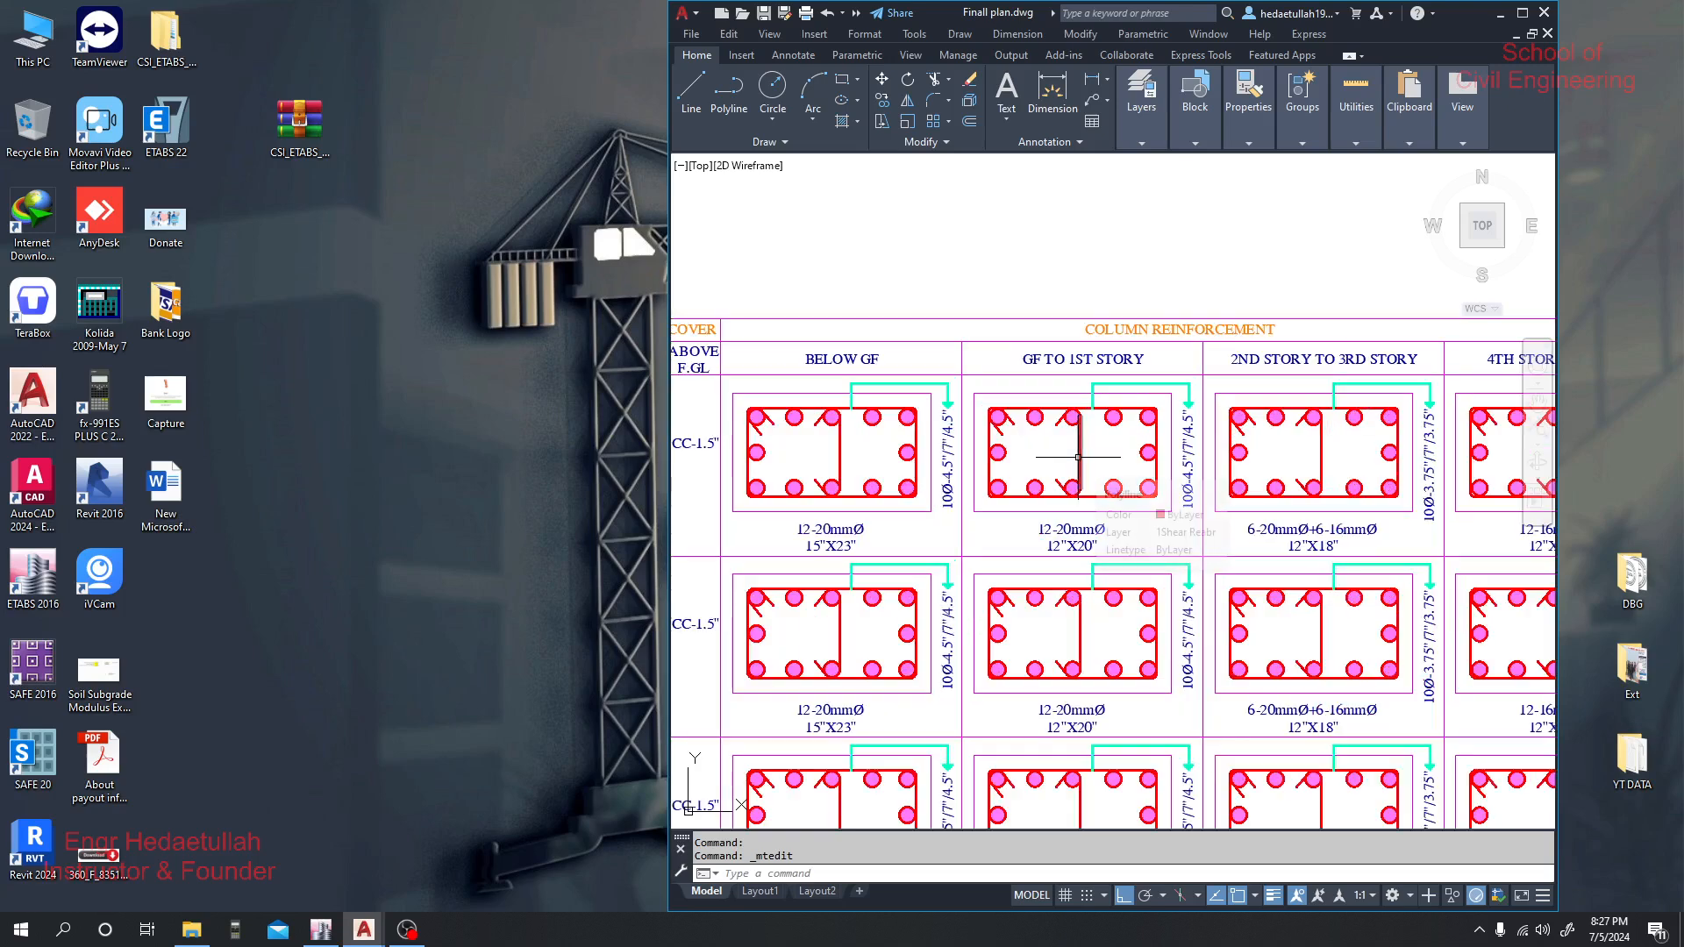
scroll(1078, 457, "down", 6)
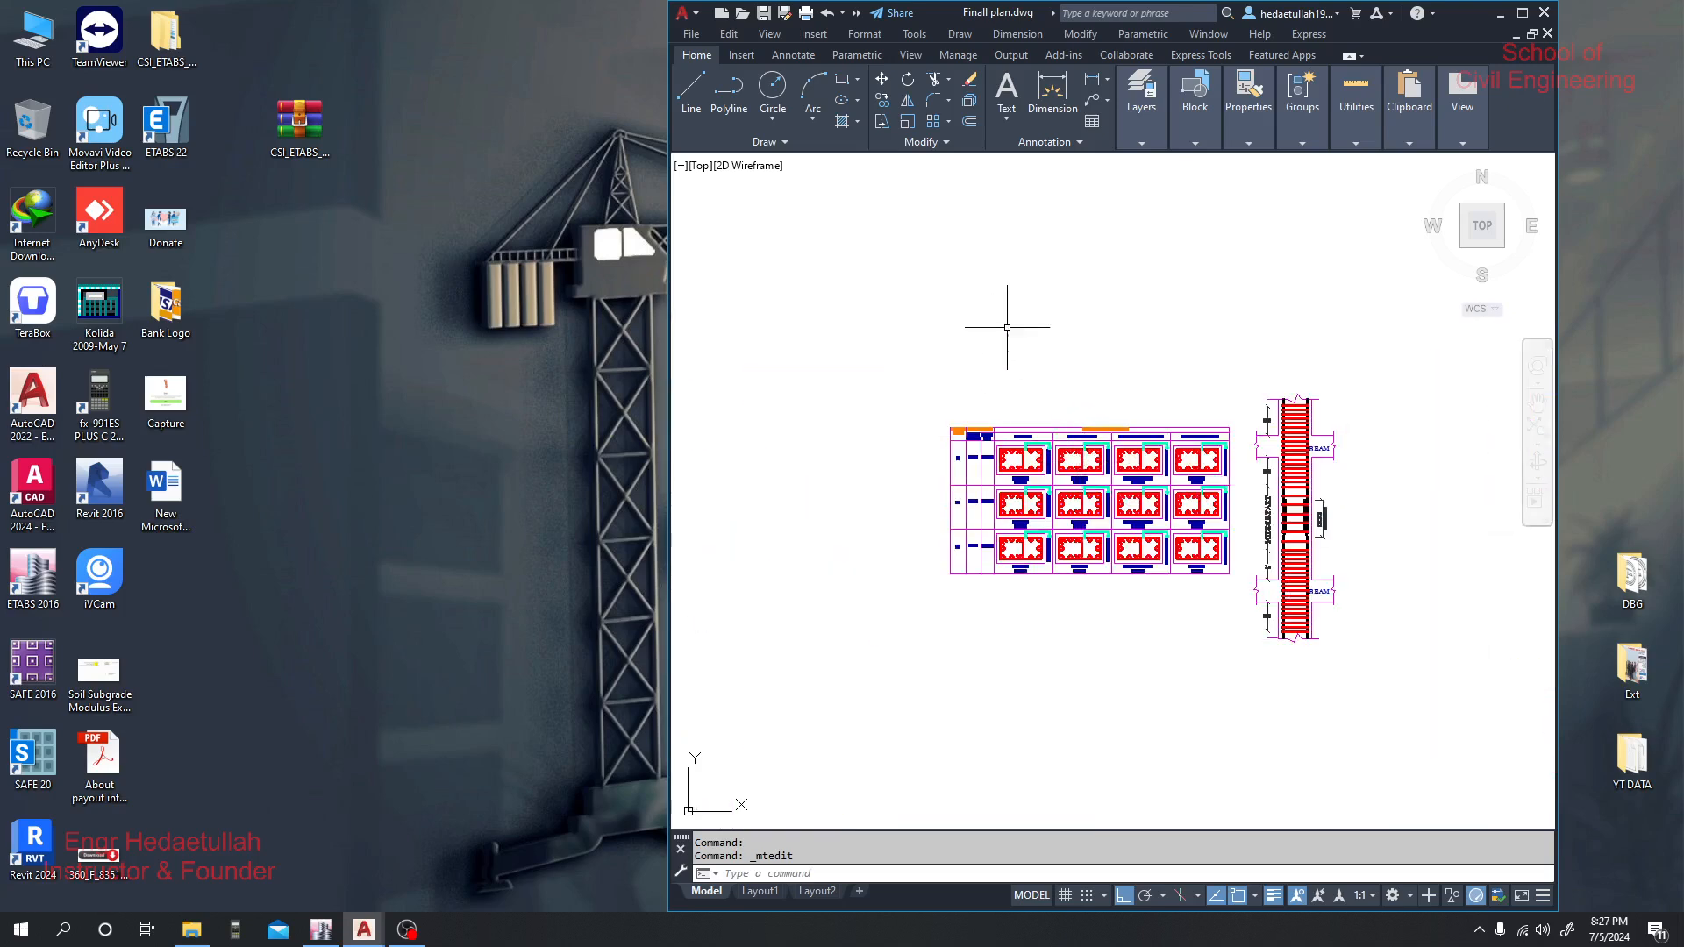
scroll(1080, 407, "up", 2)
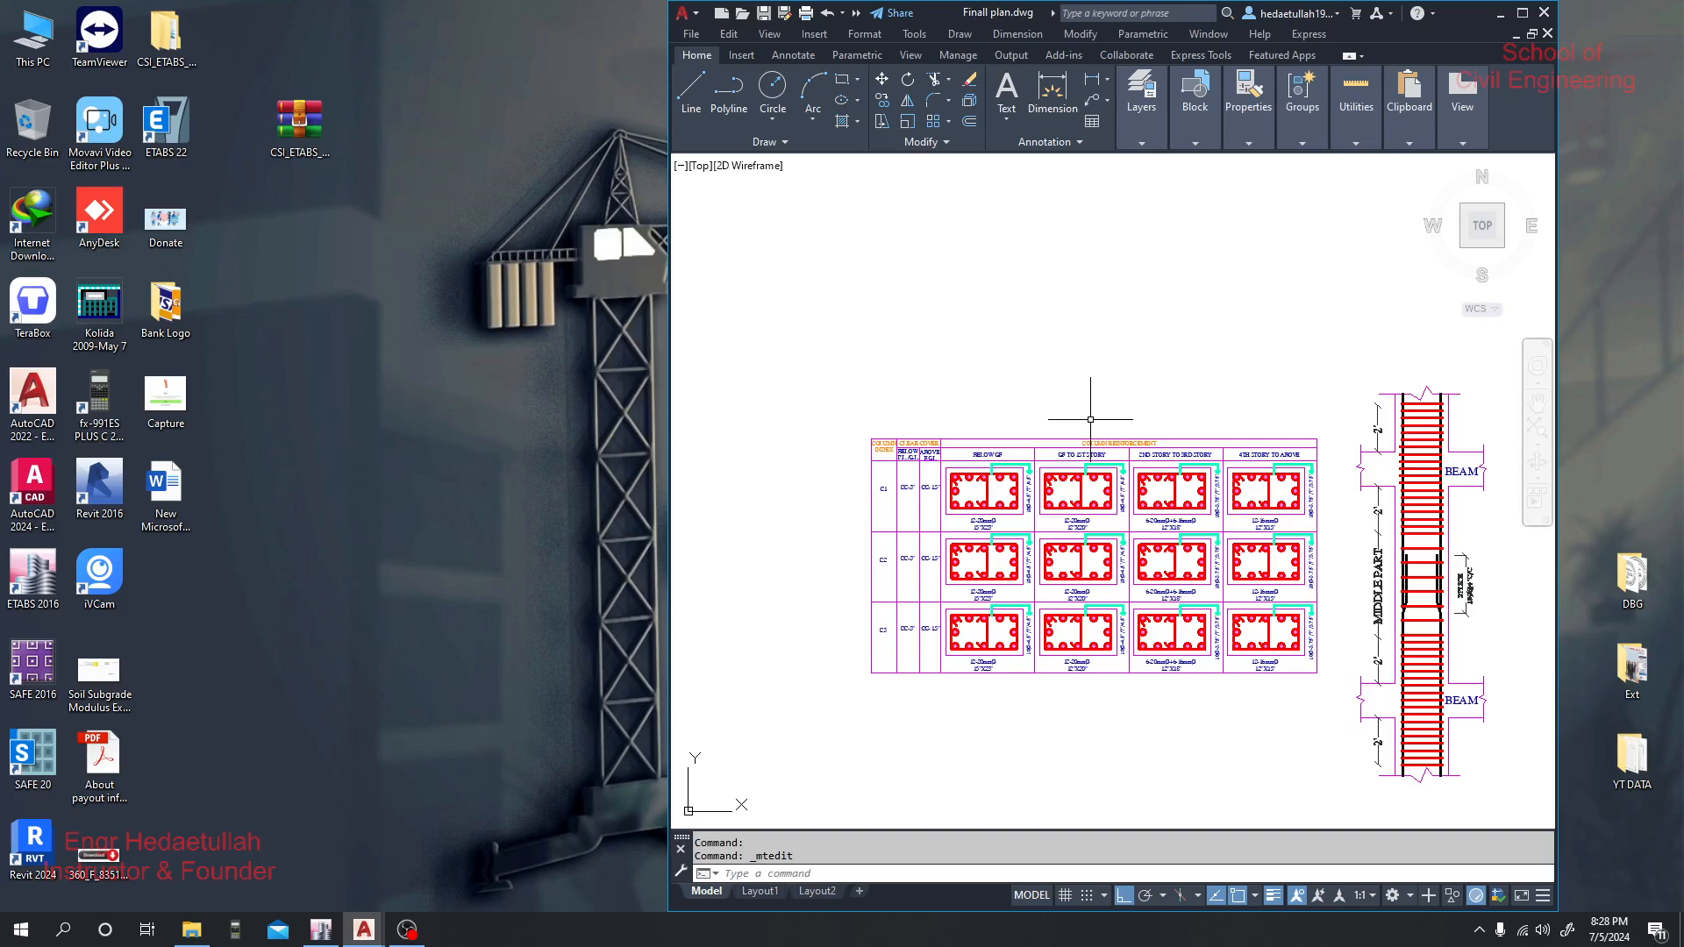
scroll(1073, 458, "up", 3)
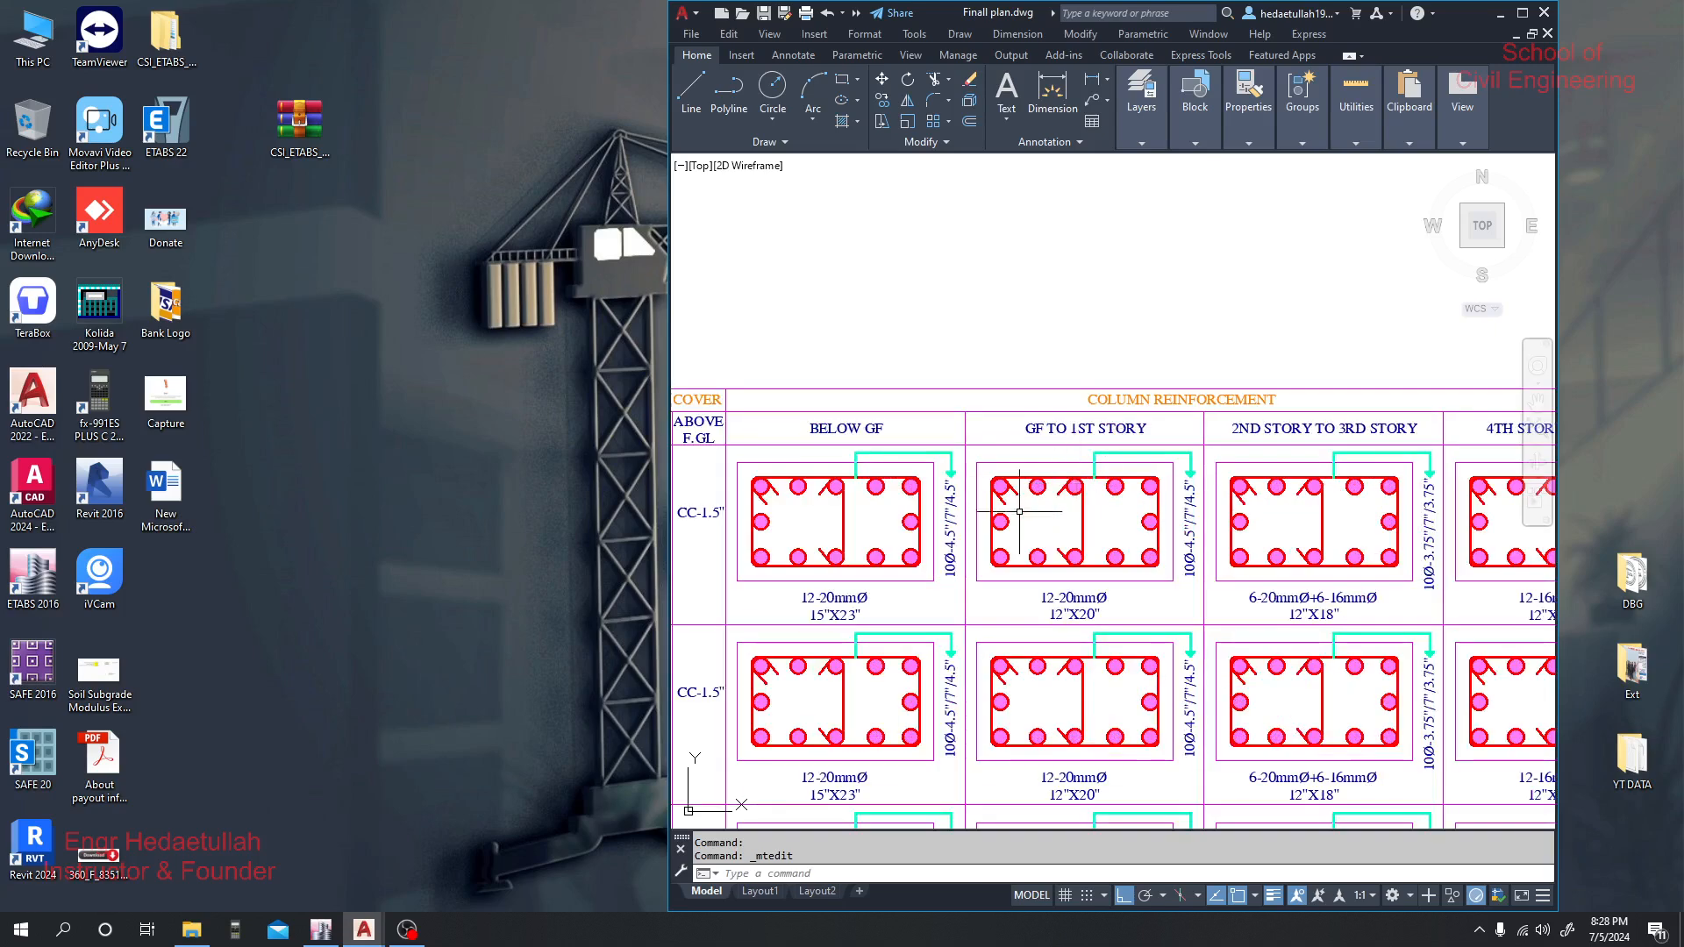
scroll(1052, 497, "down", 2)
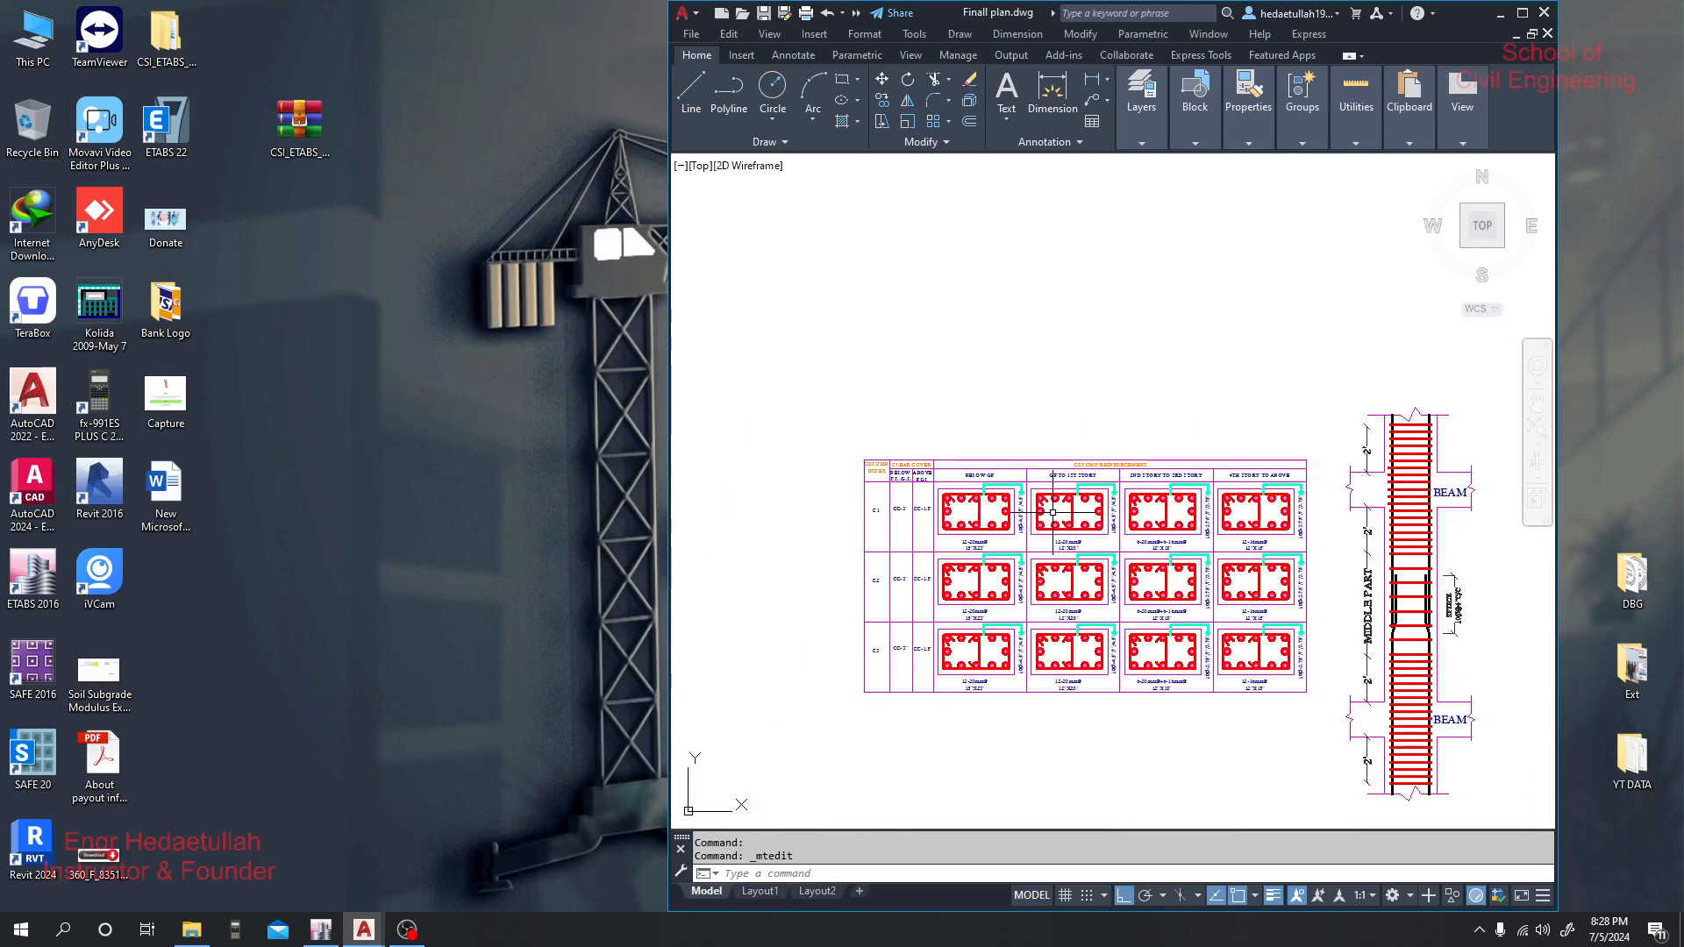
scroll(1053, 498, "up", 1)
left_click_drag(1053, 510, 1028, 345)
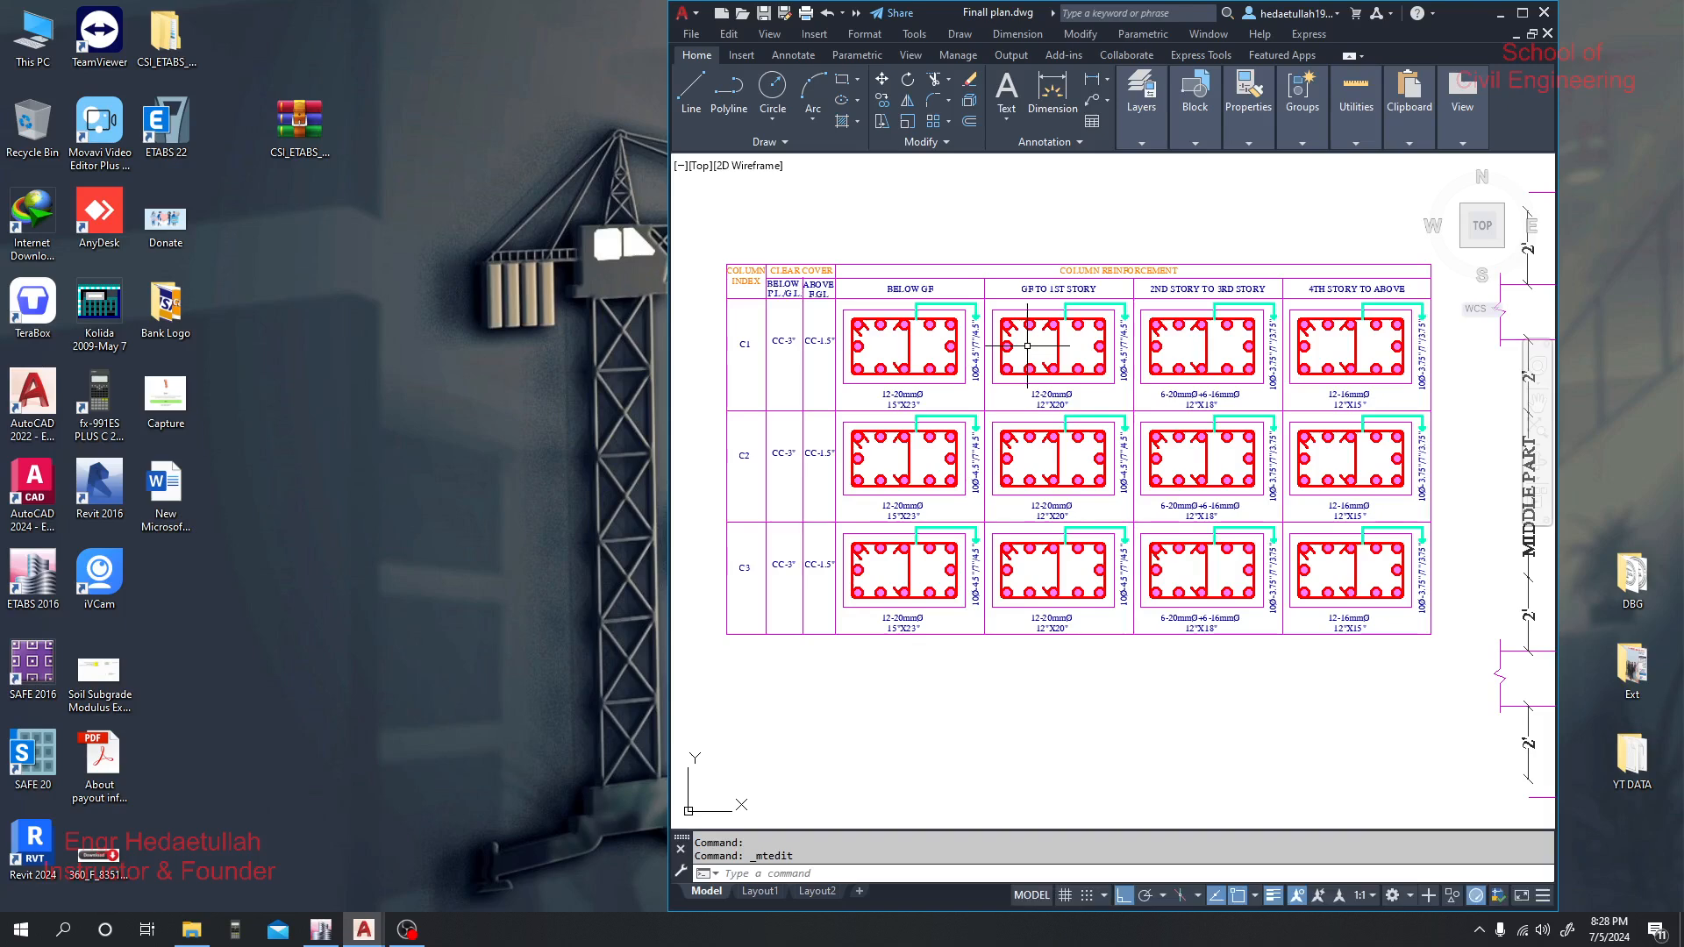
scroll(943, 338, "up", 2)
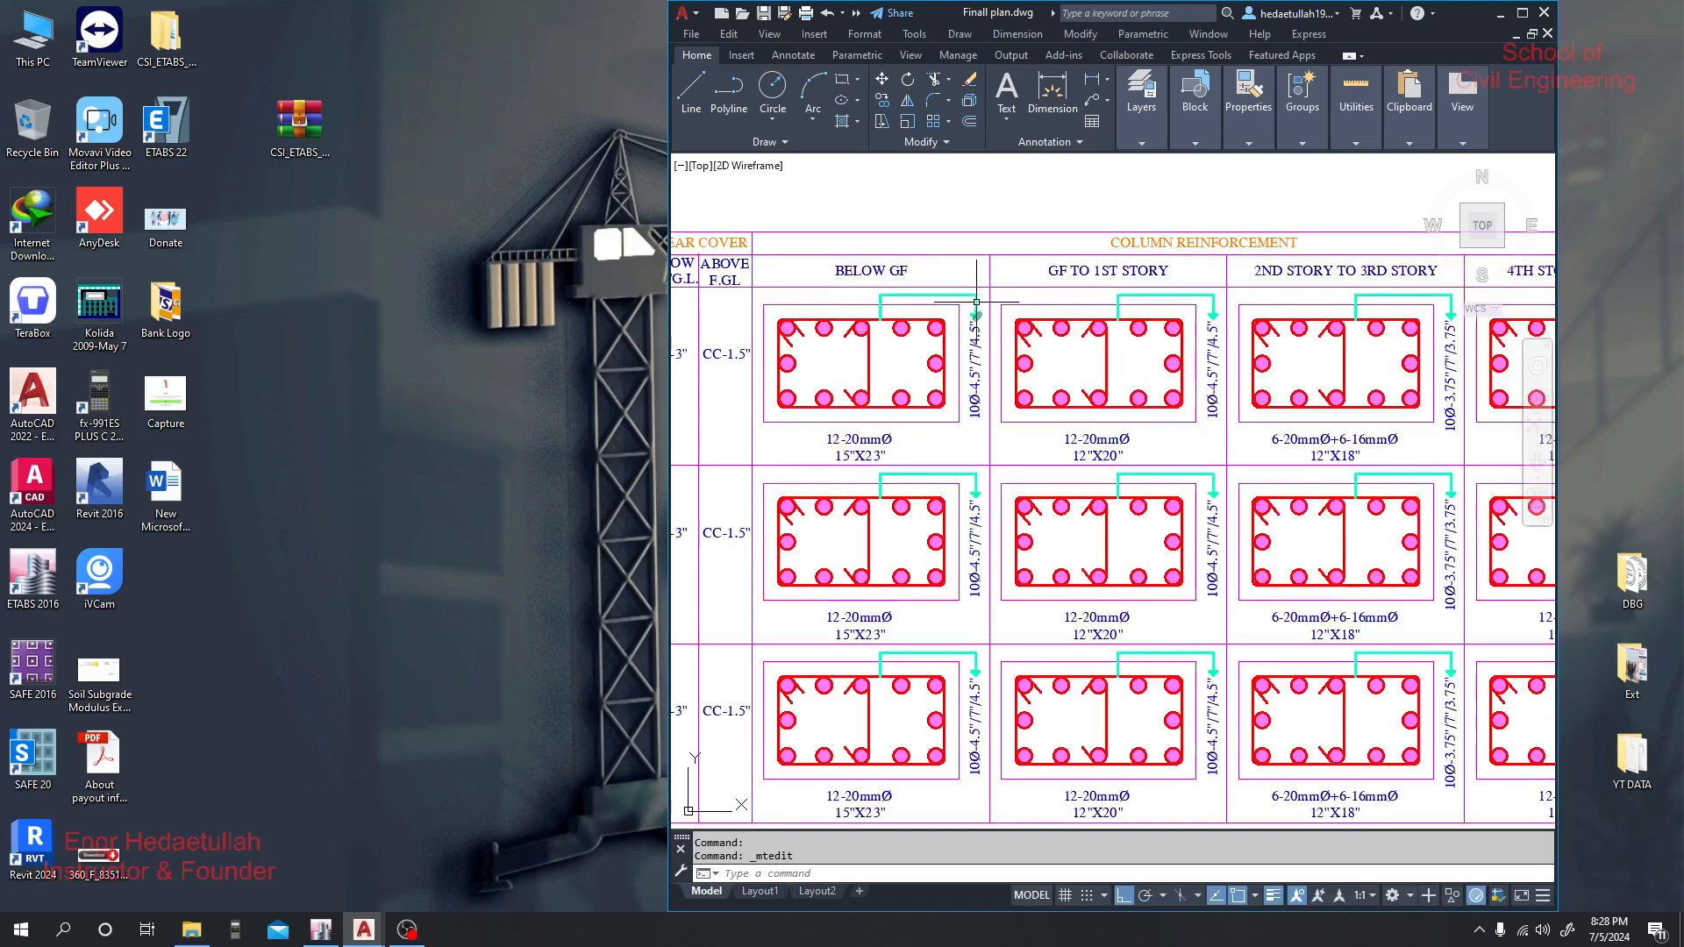
left_click_drag(1145, 451, 930, 435)
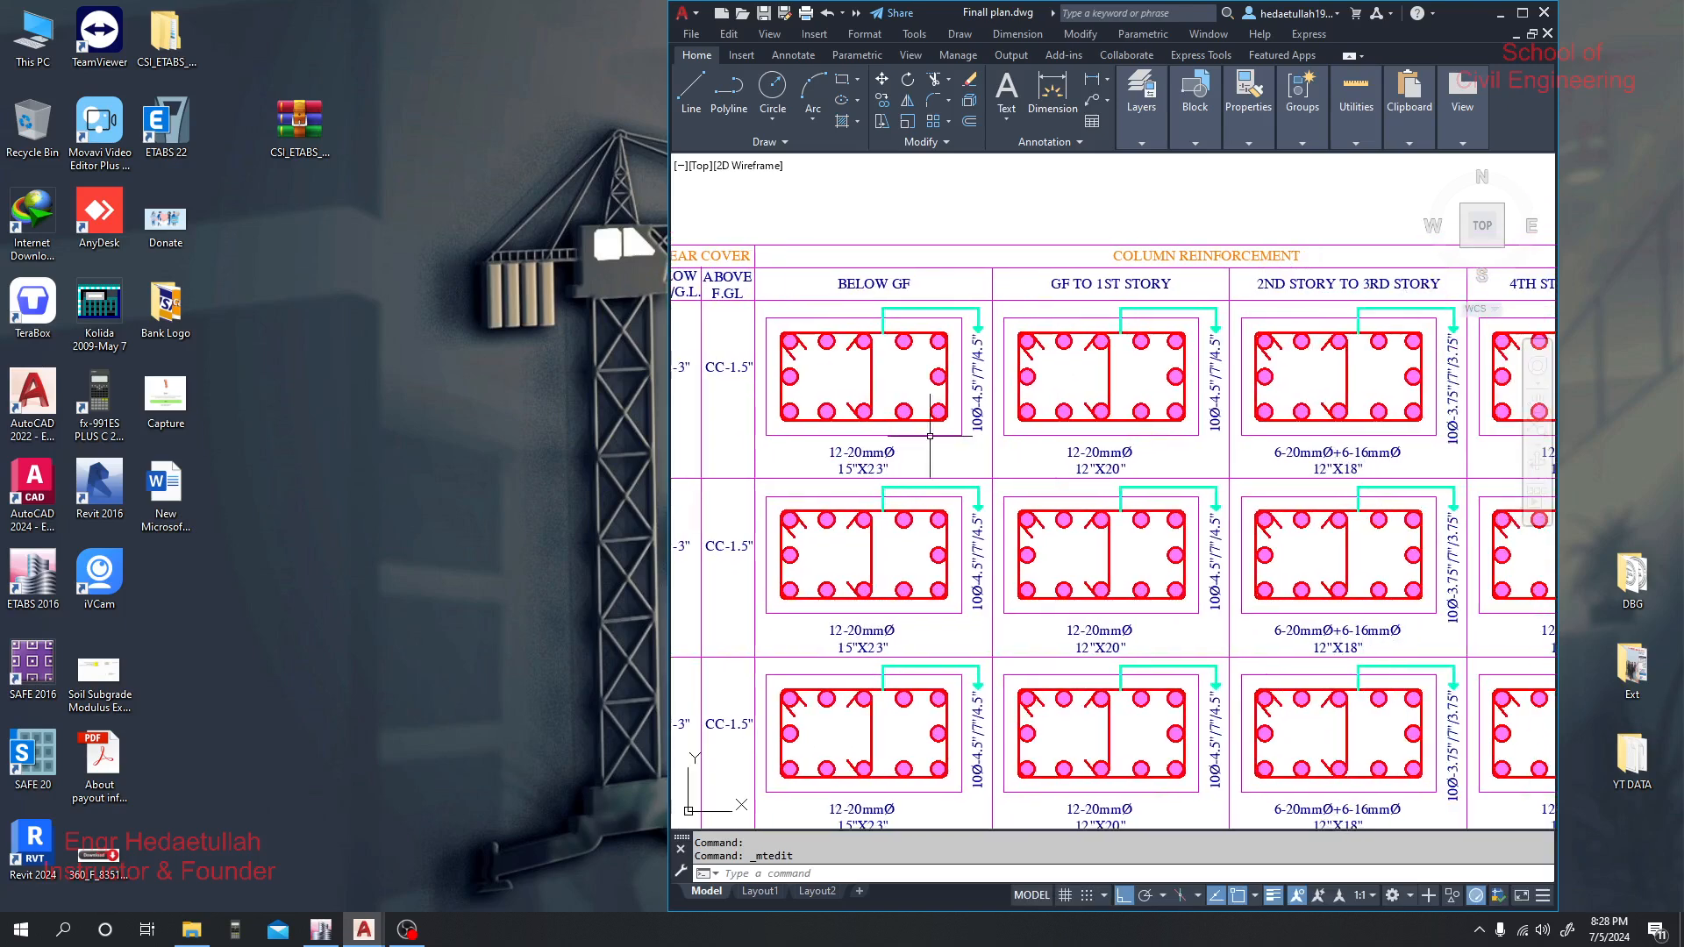
scroll(886, 342, "down", 2)
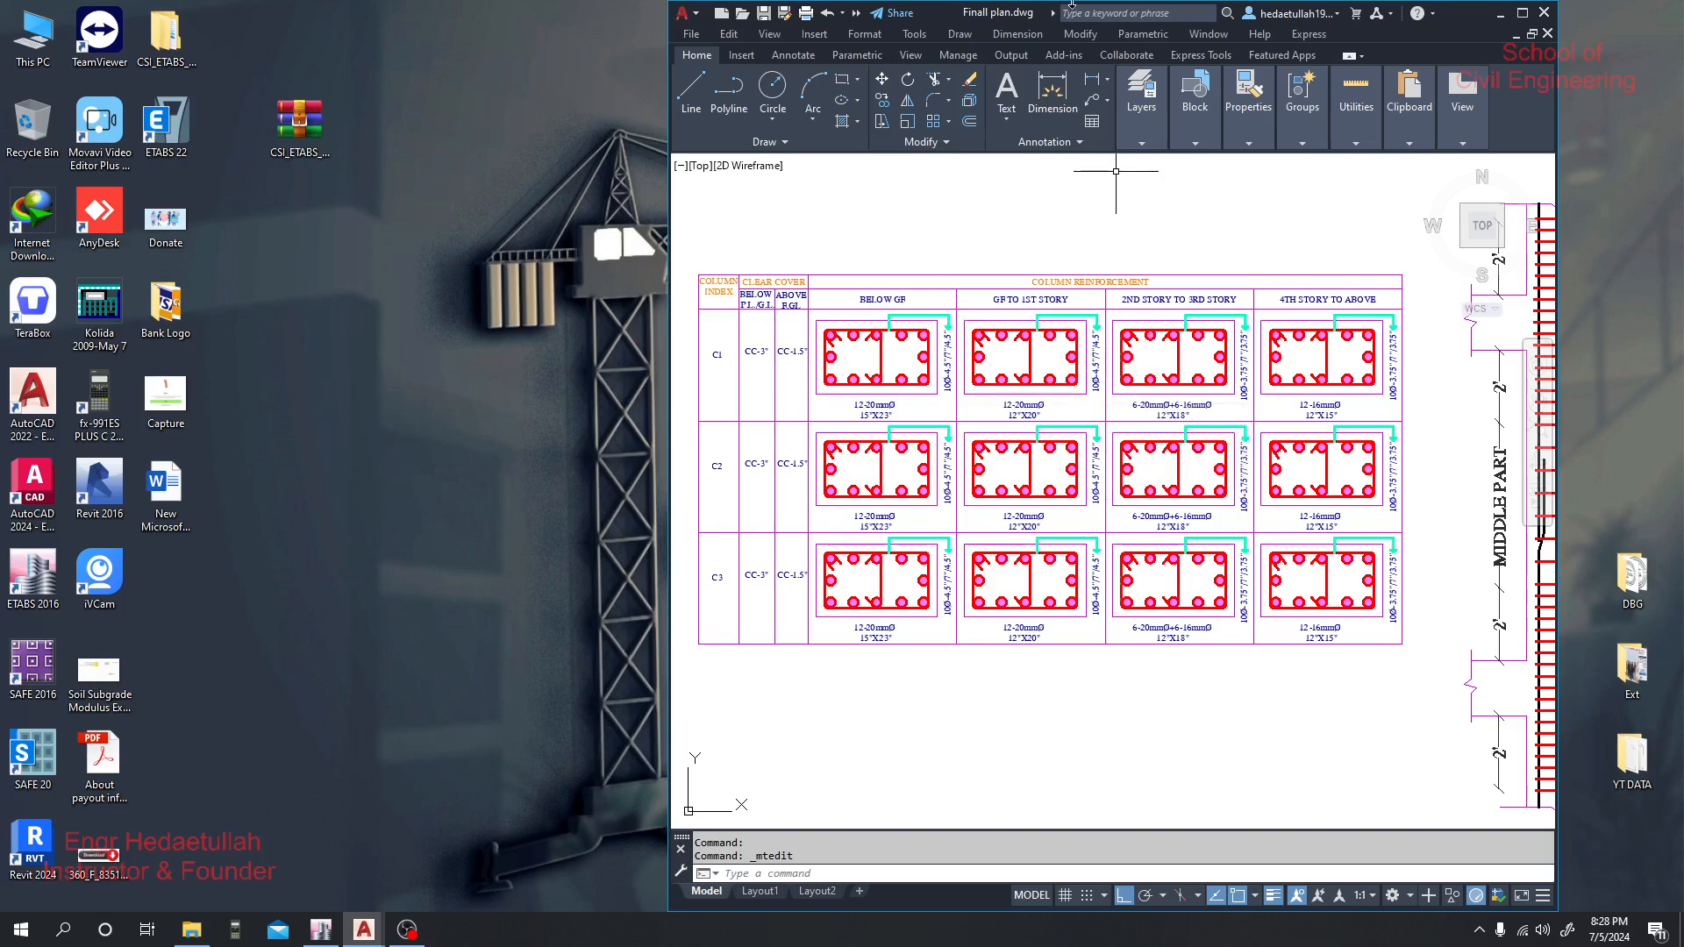
Maximize the Finall plan.dwg window and bring the whole reinforcement schedule into view
left_click_drag(999, 36, 739, 37)
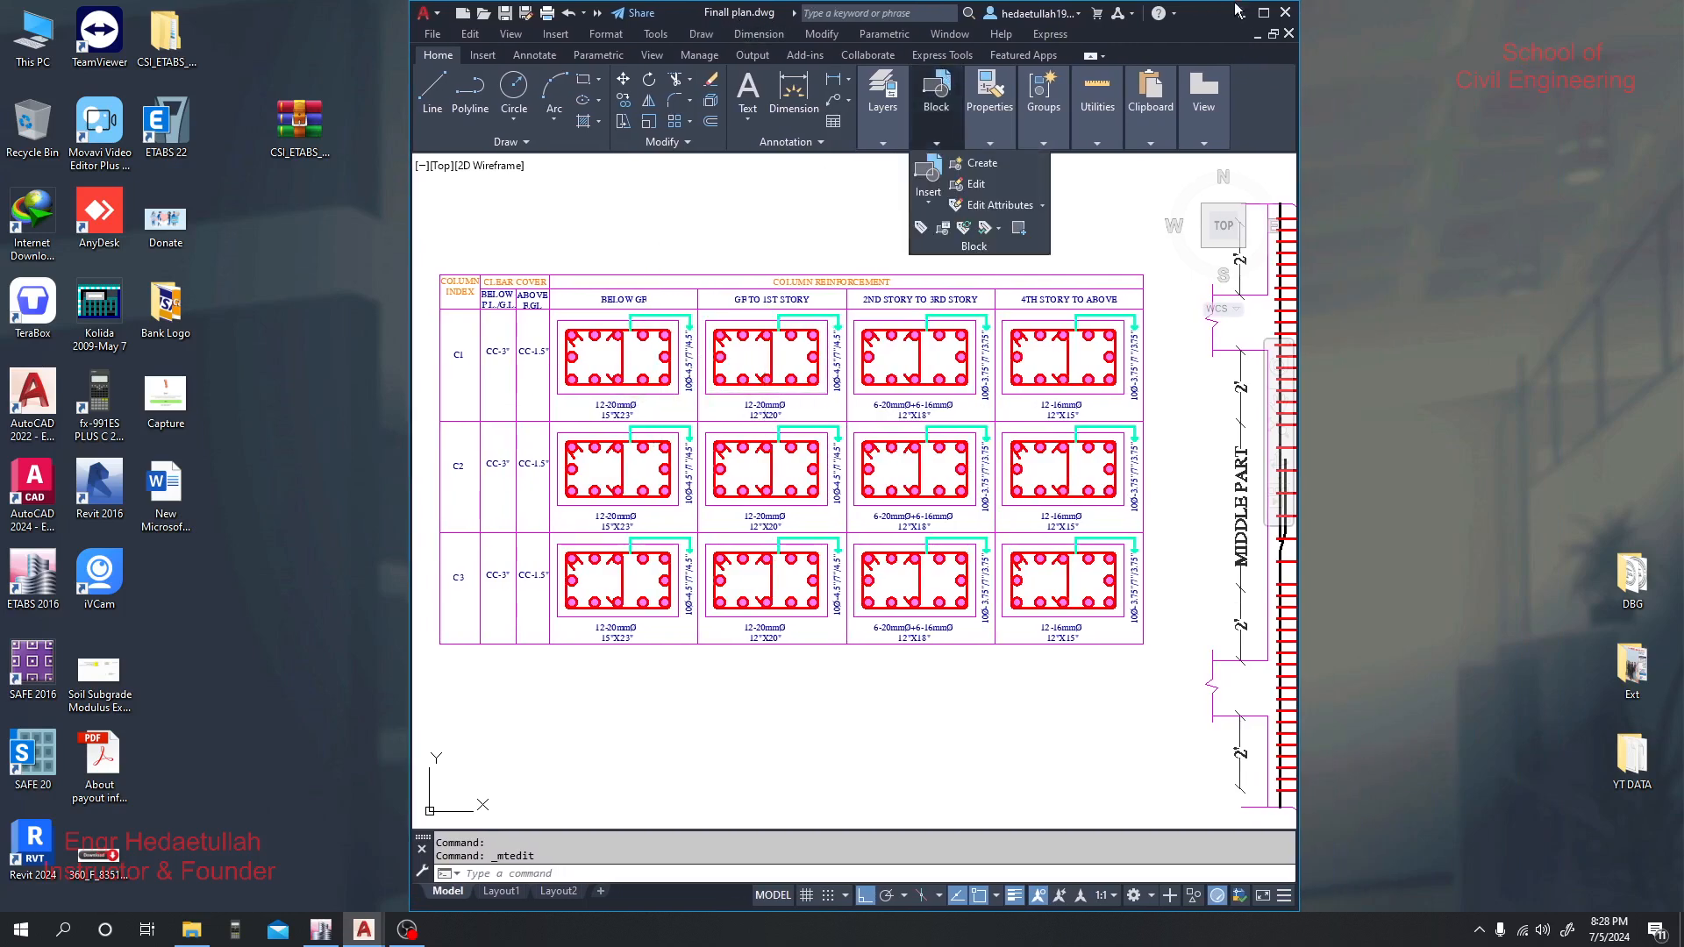
left_click(1263, 14)
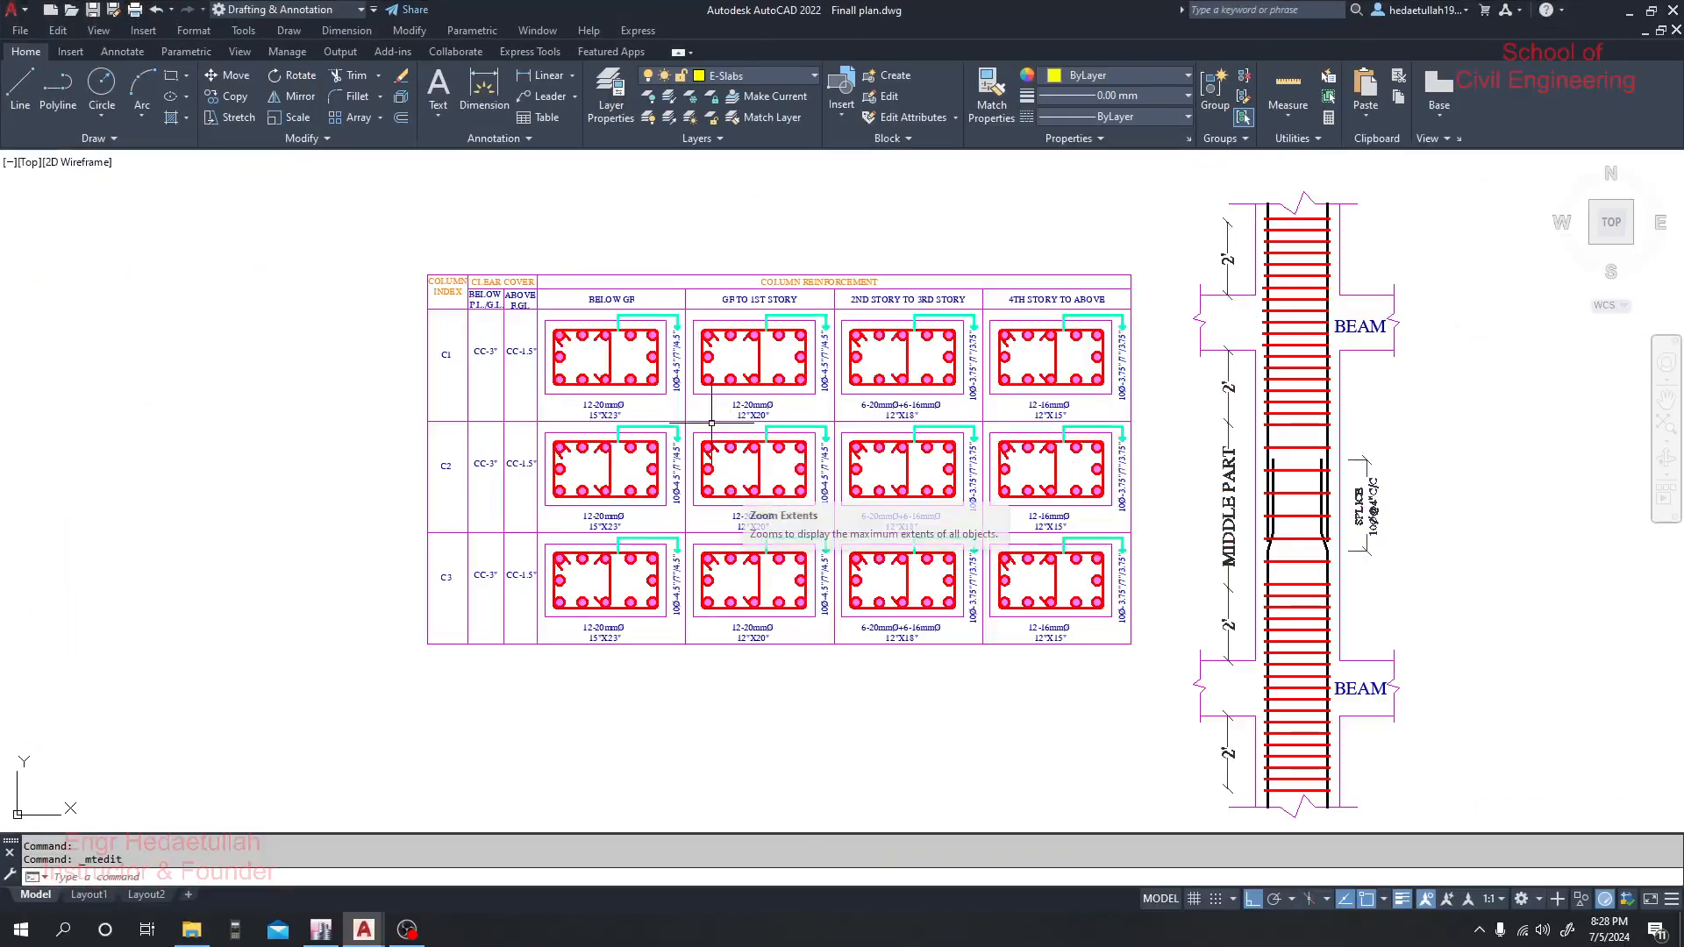
left_click_drag(686, 449, 666, 470)
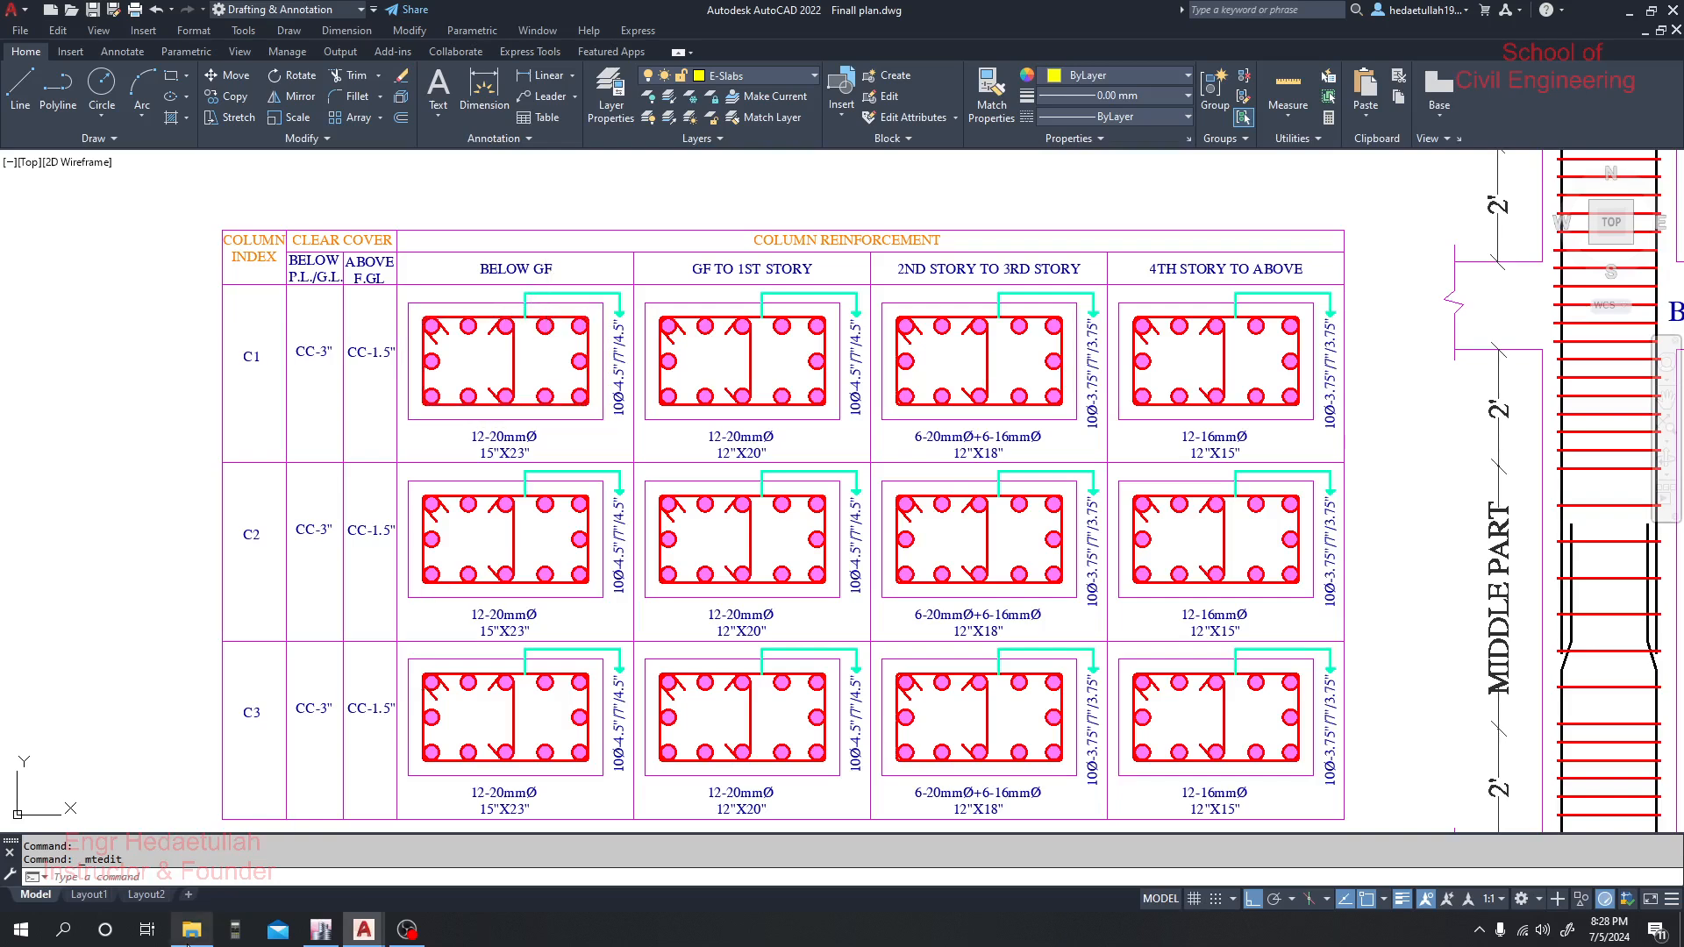
Open the FXL8. Design Parameters workbook, show its Min Rebar Cal. sheet and dismiss the Office licence notices
left_click(191, 930)
double_click(282, 280)
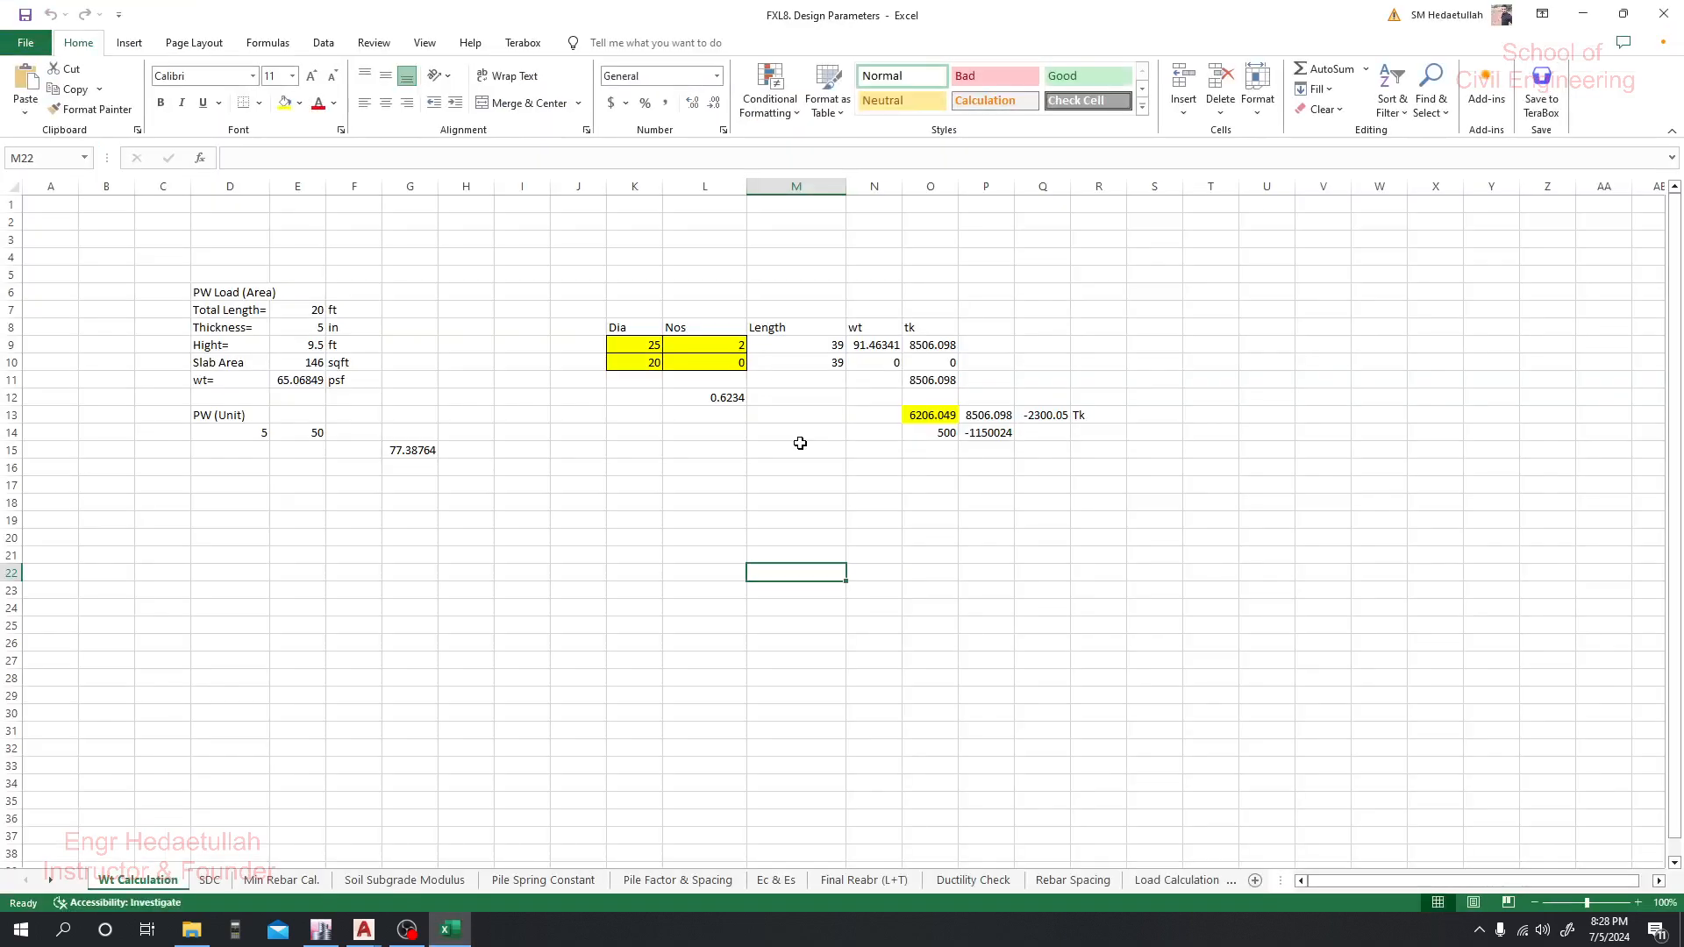
left_click(258, 880)
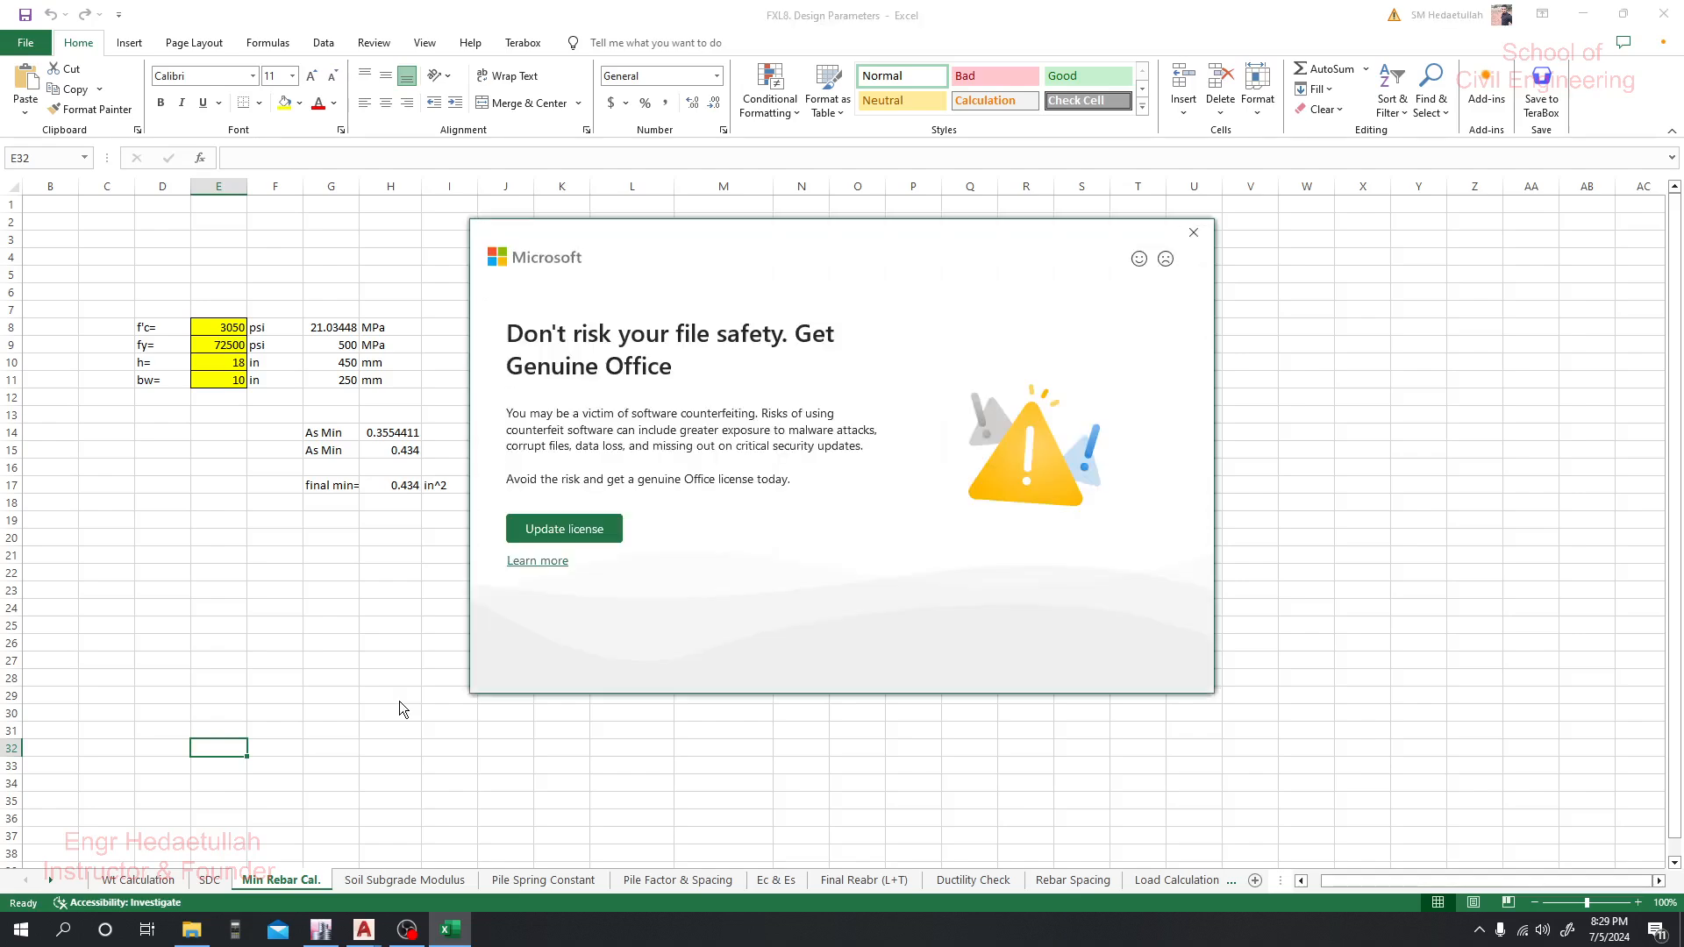
left_click(1191, 233)
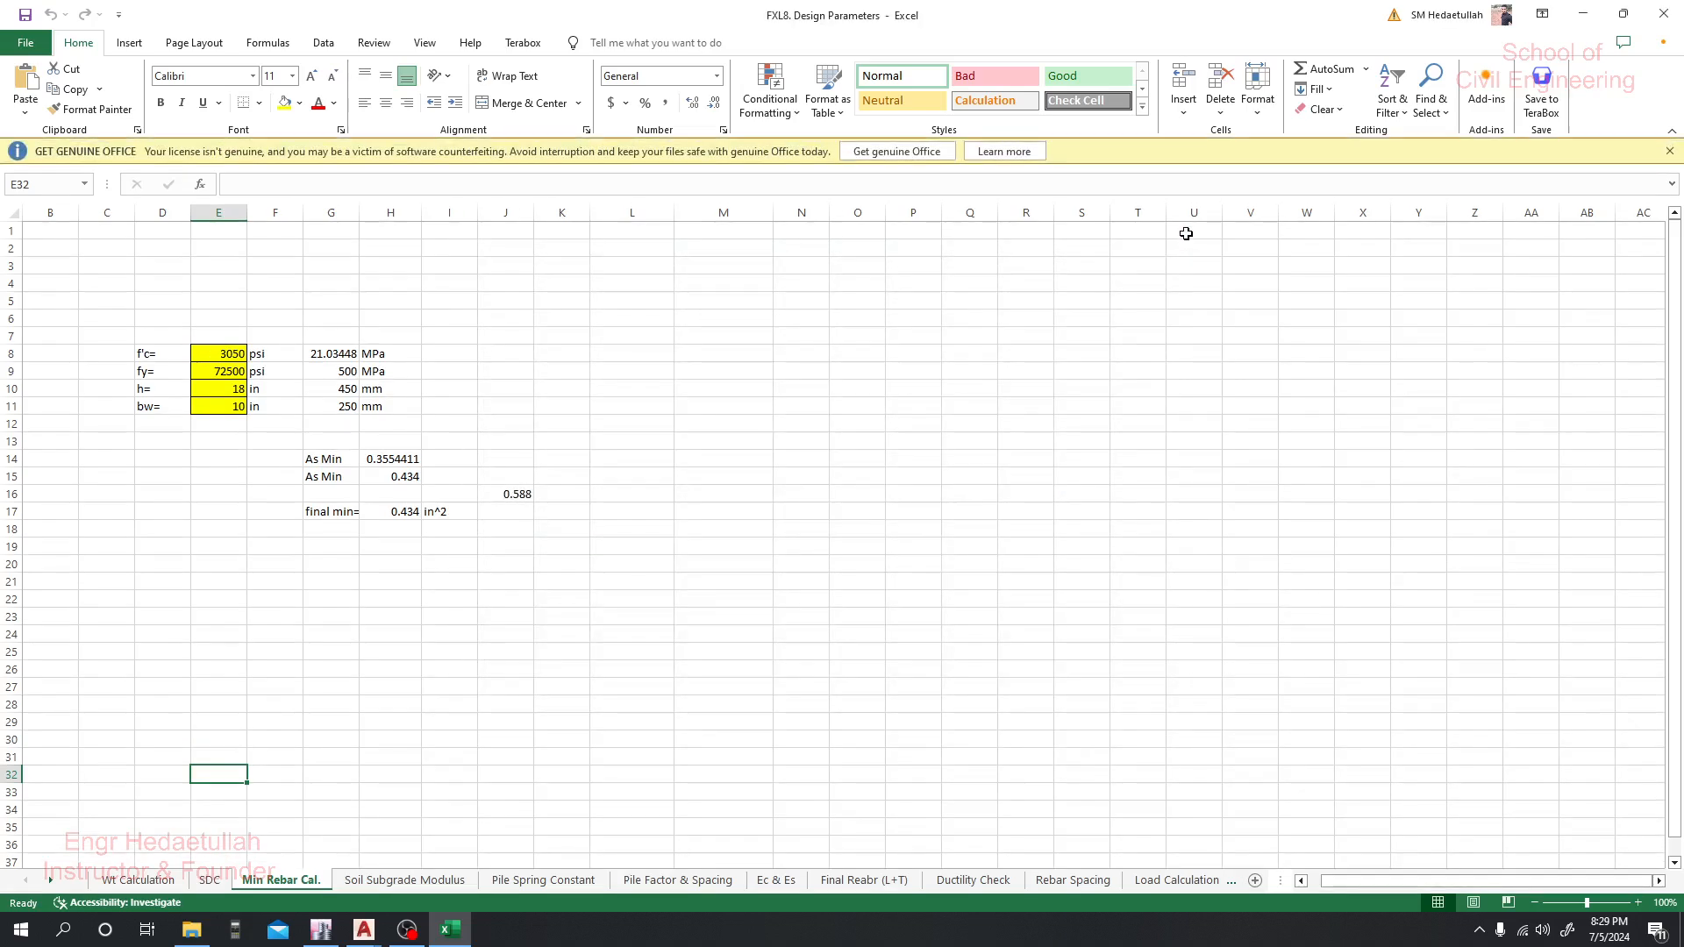
left_click(1669, 152)
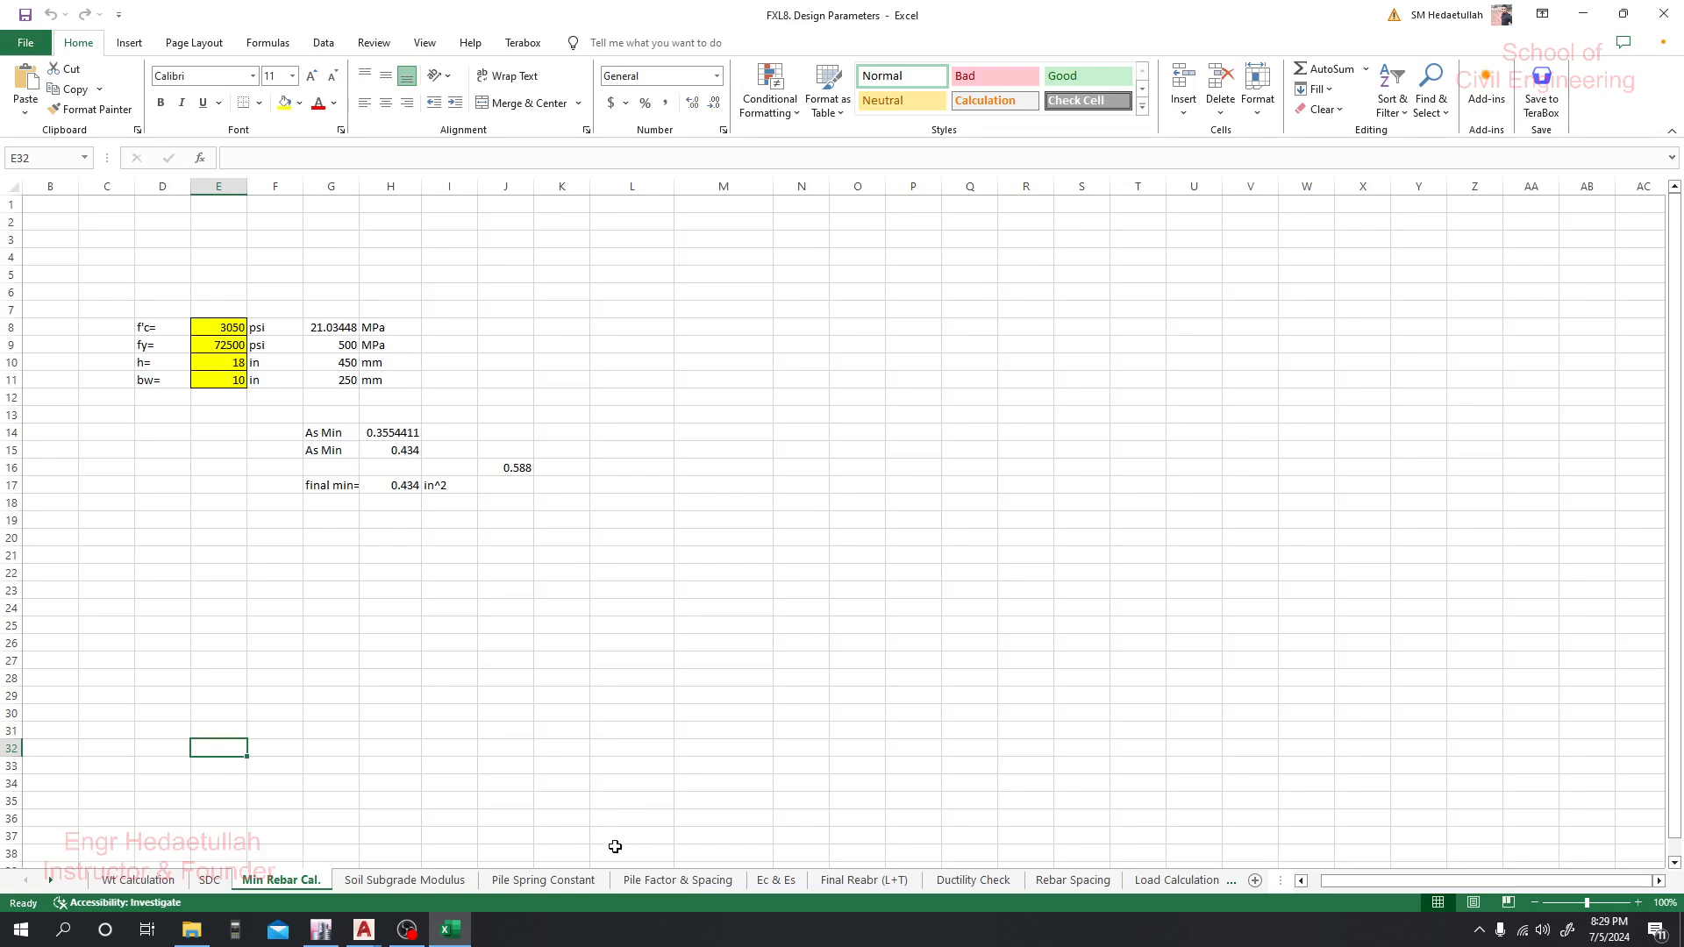
Look through the Rebar Spacing and Ductility Check sheets, then select the bar area total N21 on the Final Reabr (L+T) sheet
scroll(605, 847, "down", 1)
scroll(447, 775, "up", 1)
left_click(1056, 882)
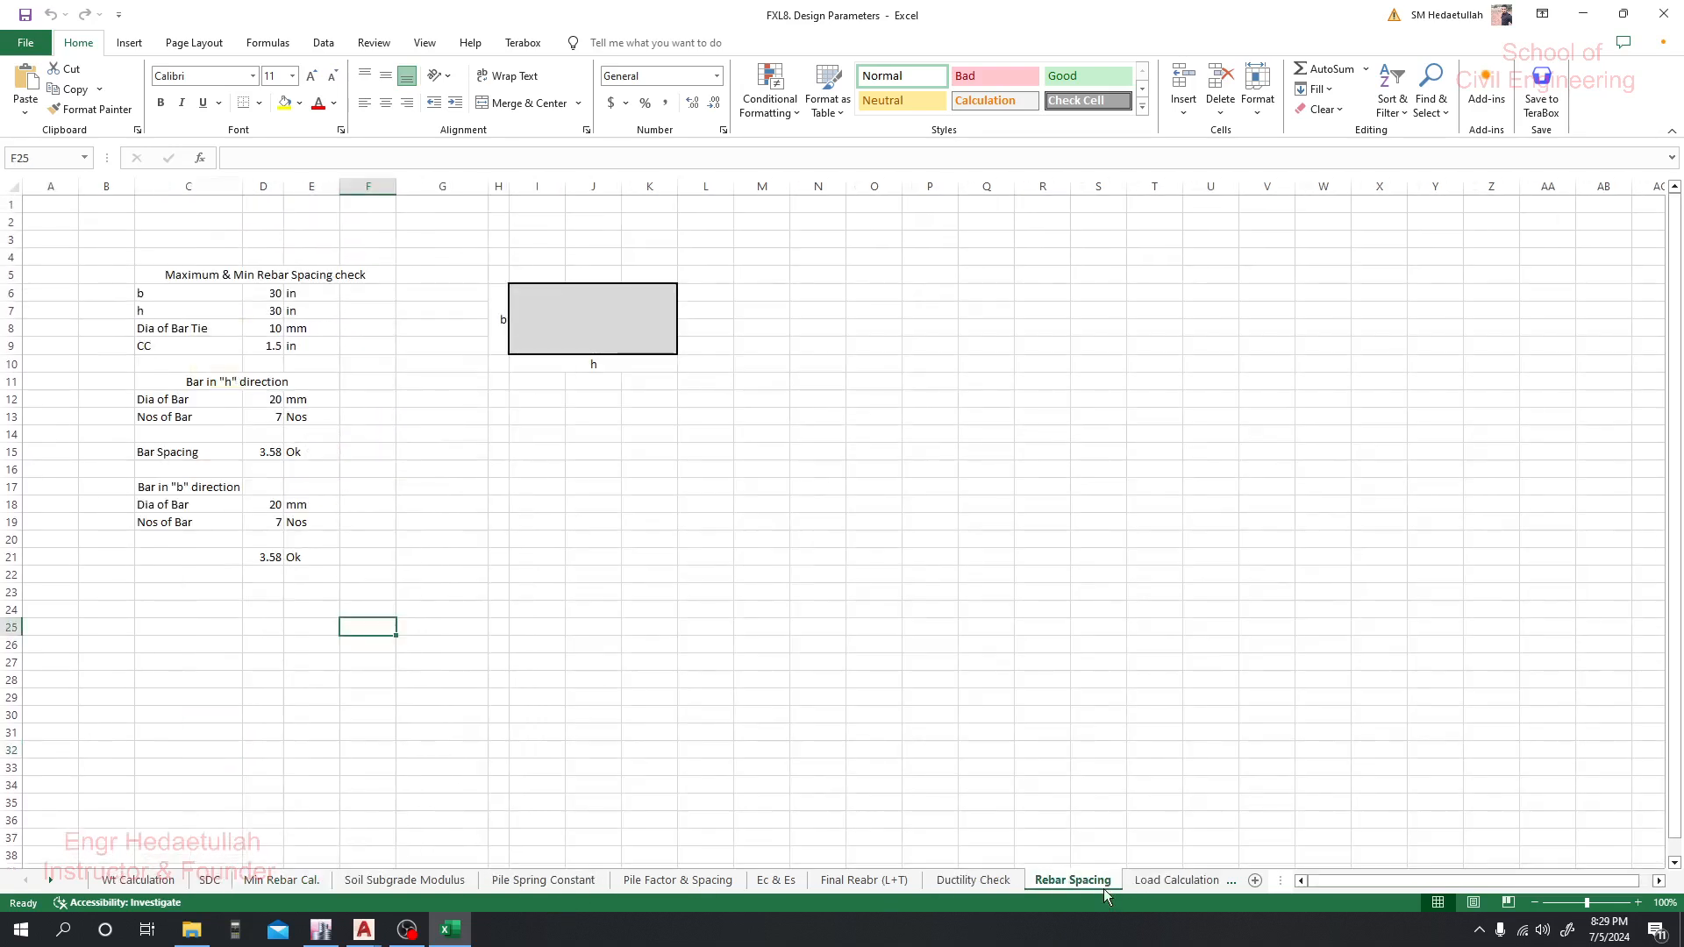
left_click(970, 886)
left_click(867, 882)
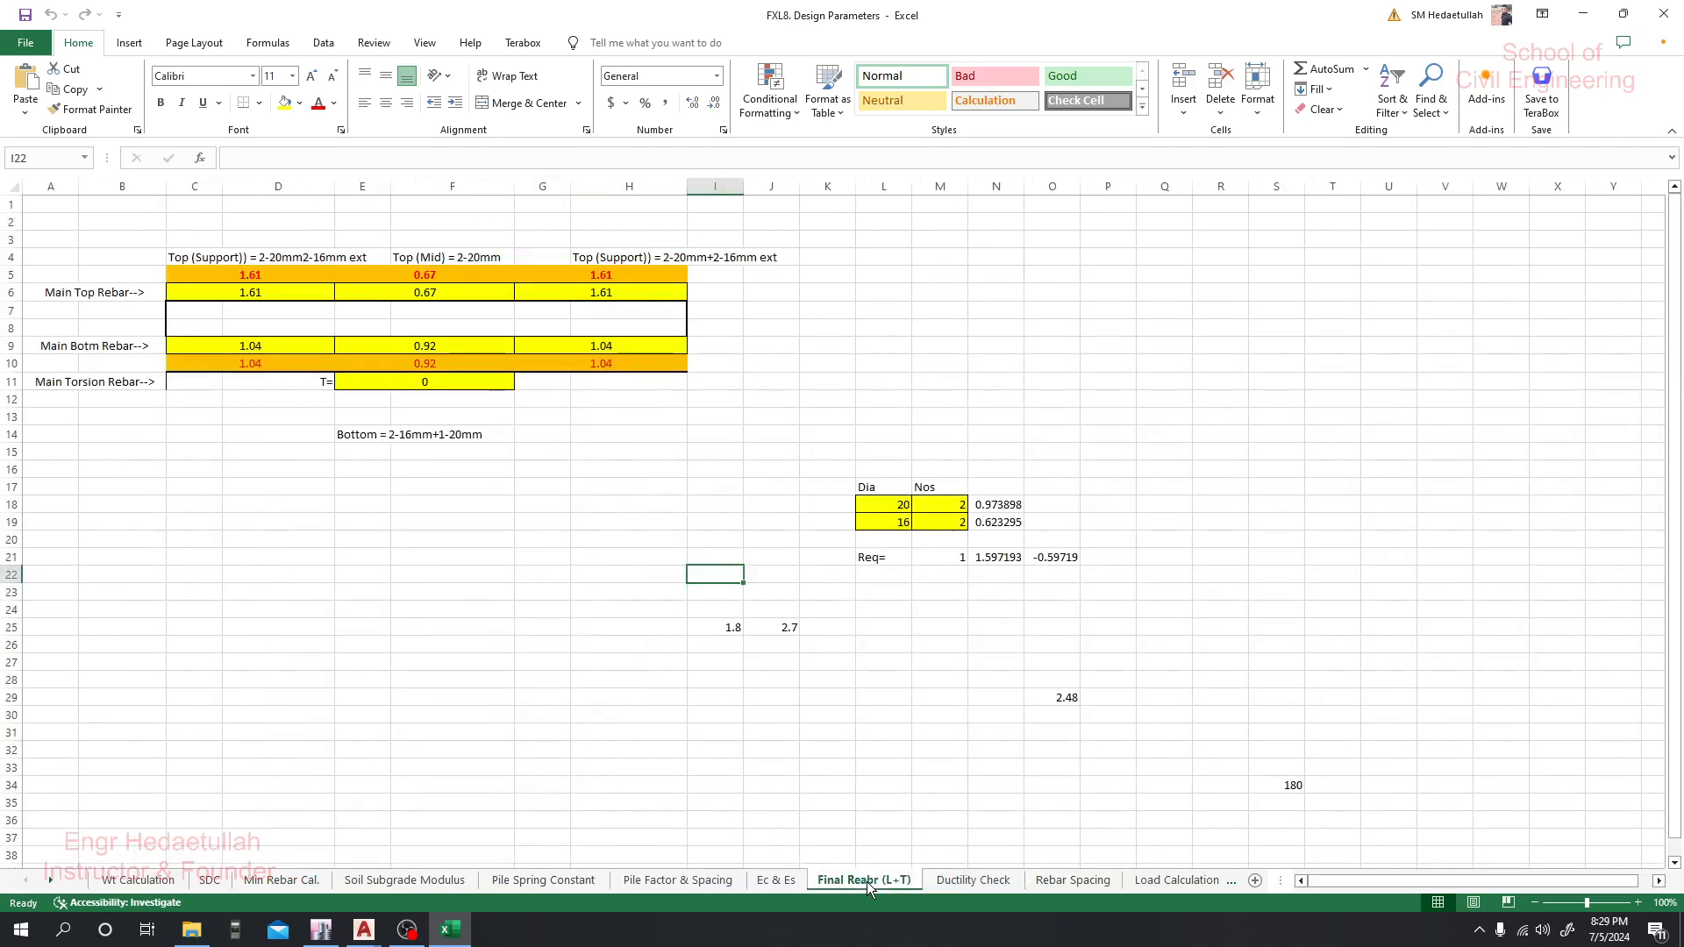
left_click_drag(693, 451, 1342, 647)
left_click(993, 383)
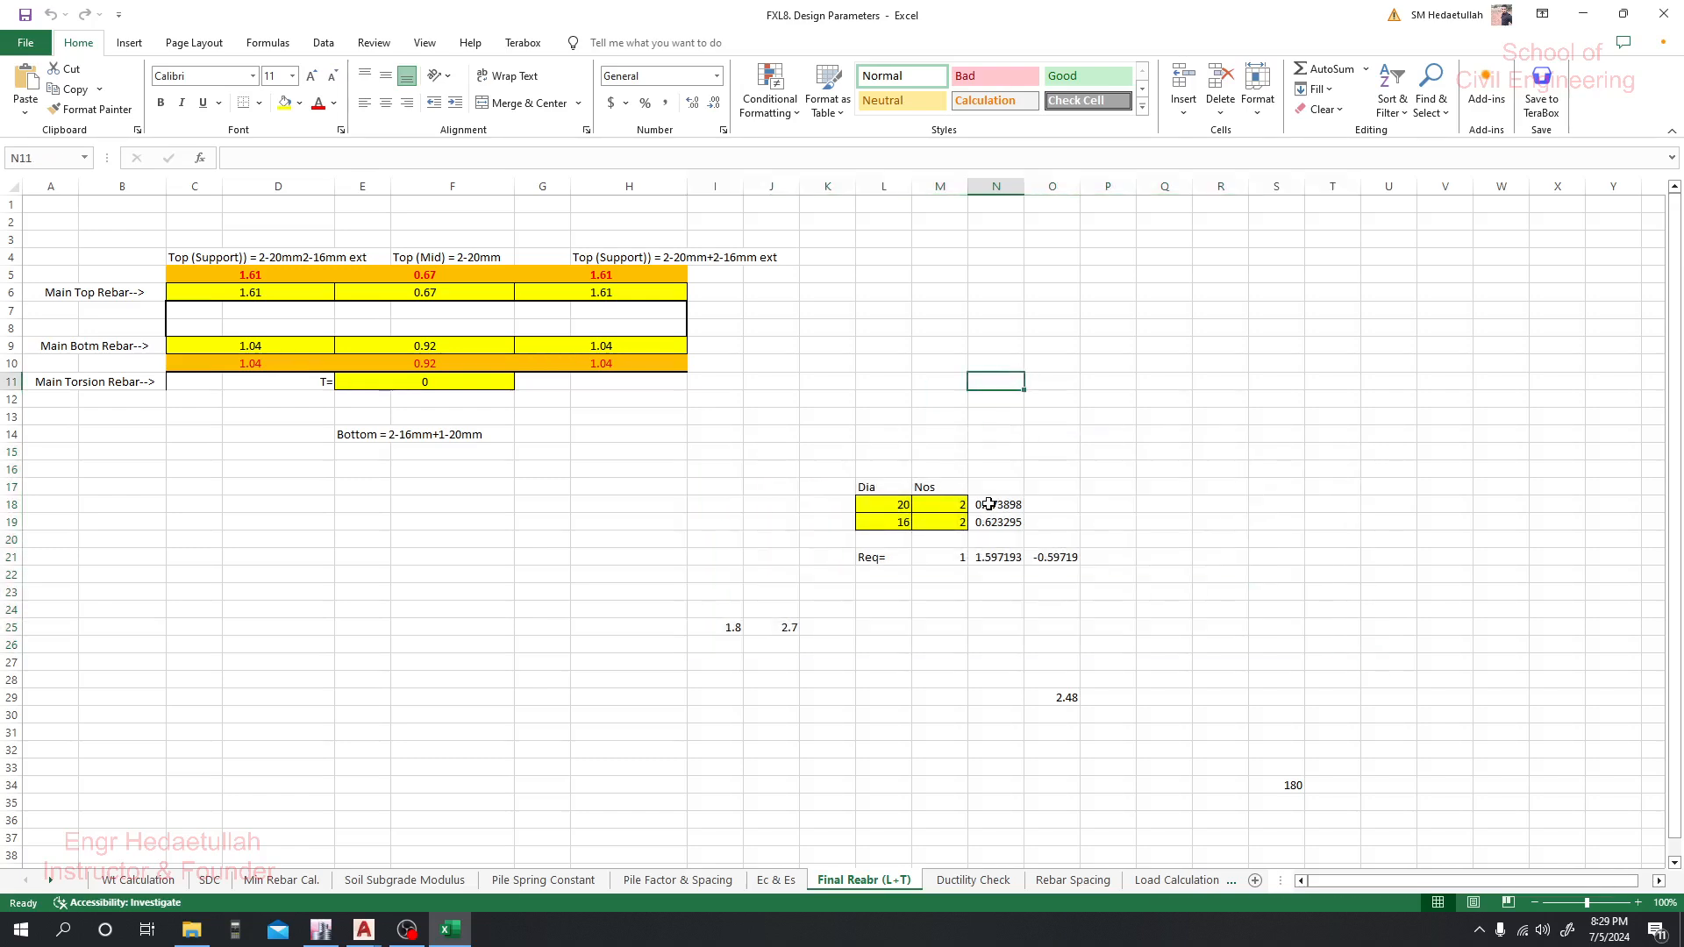
left_click(984, 559)
left_click(989, 612)
left_click(983, 557)
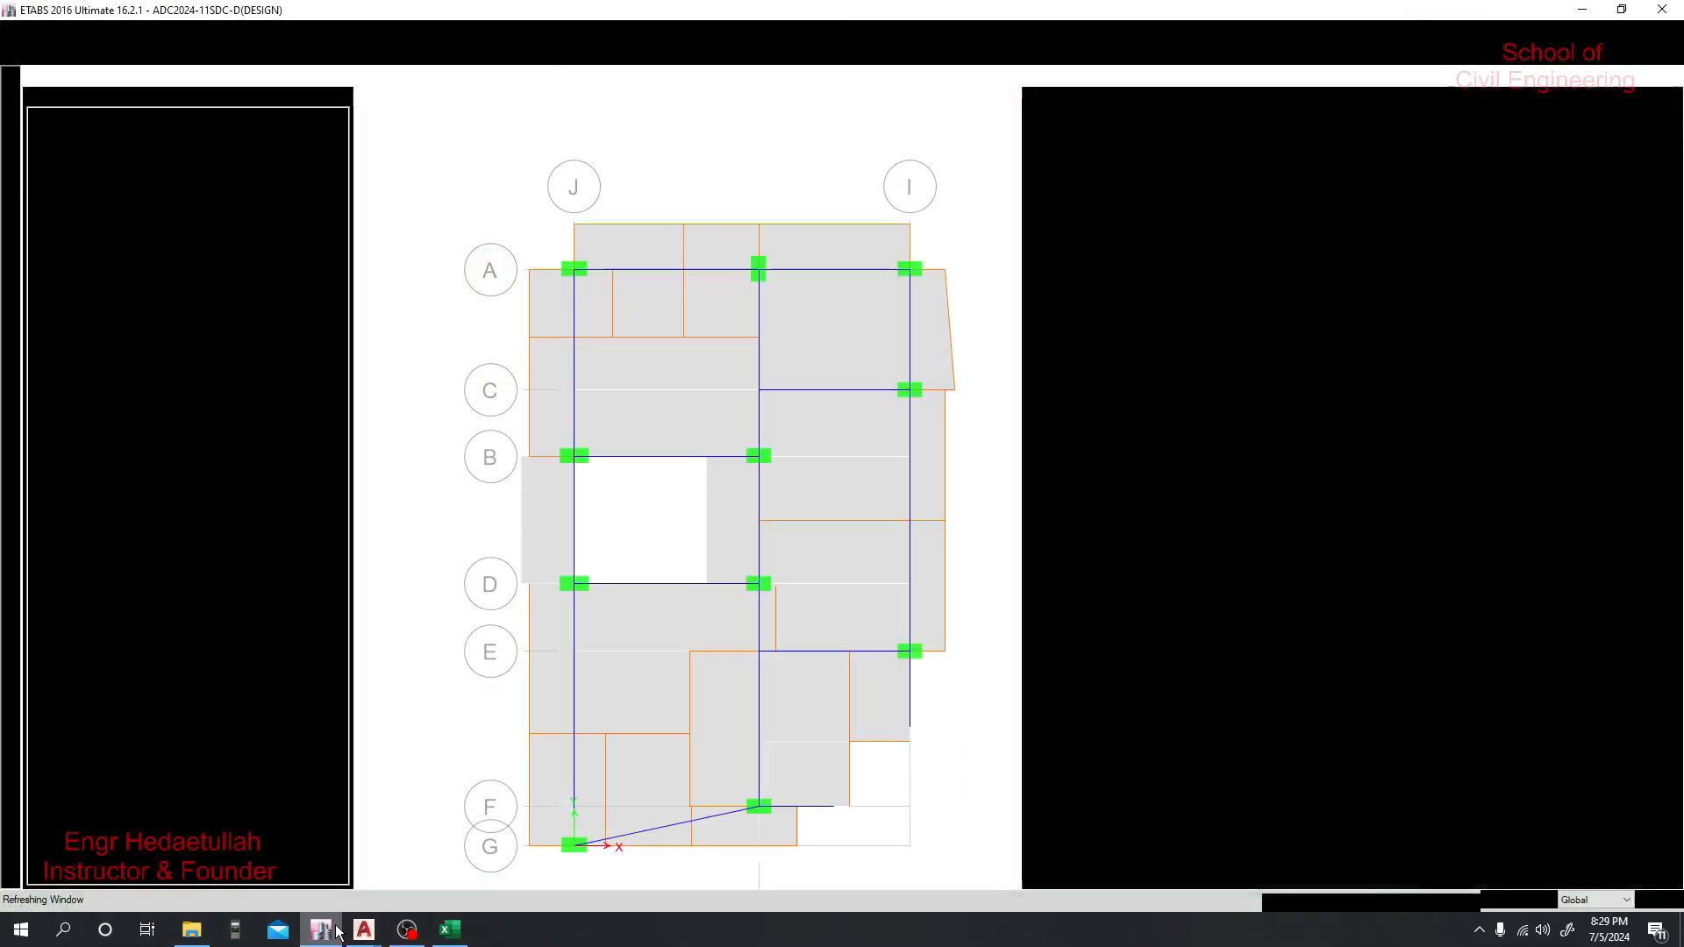
Check the required column reinforcement in the ETABS model and the cIADC2024-11SDC-D(DESIGN) drawing, then return to Finall plan.dwg
left_click(408, 930)
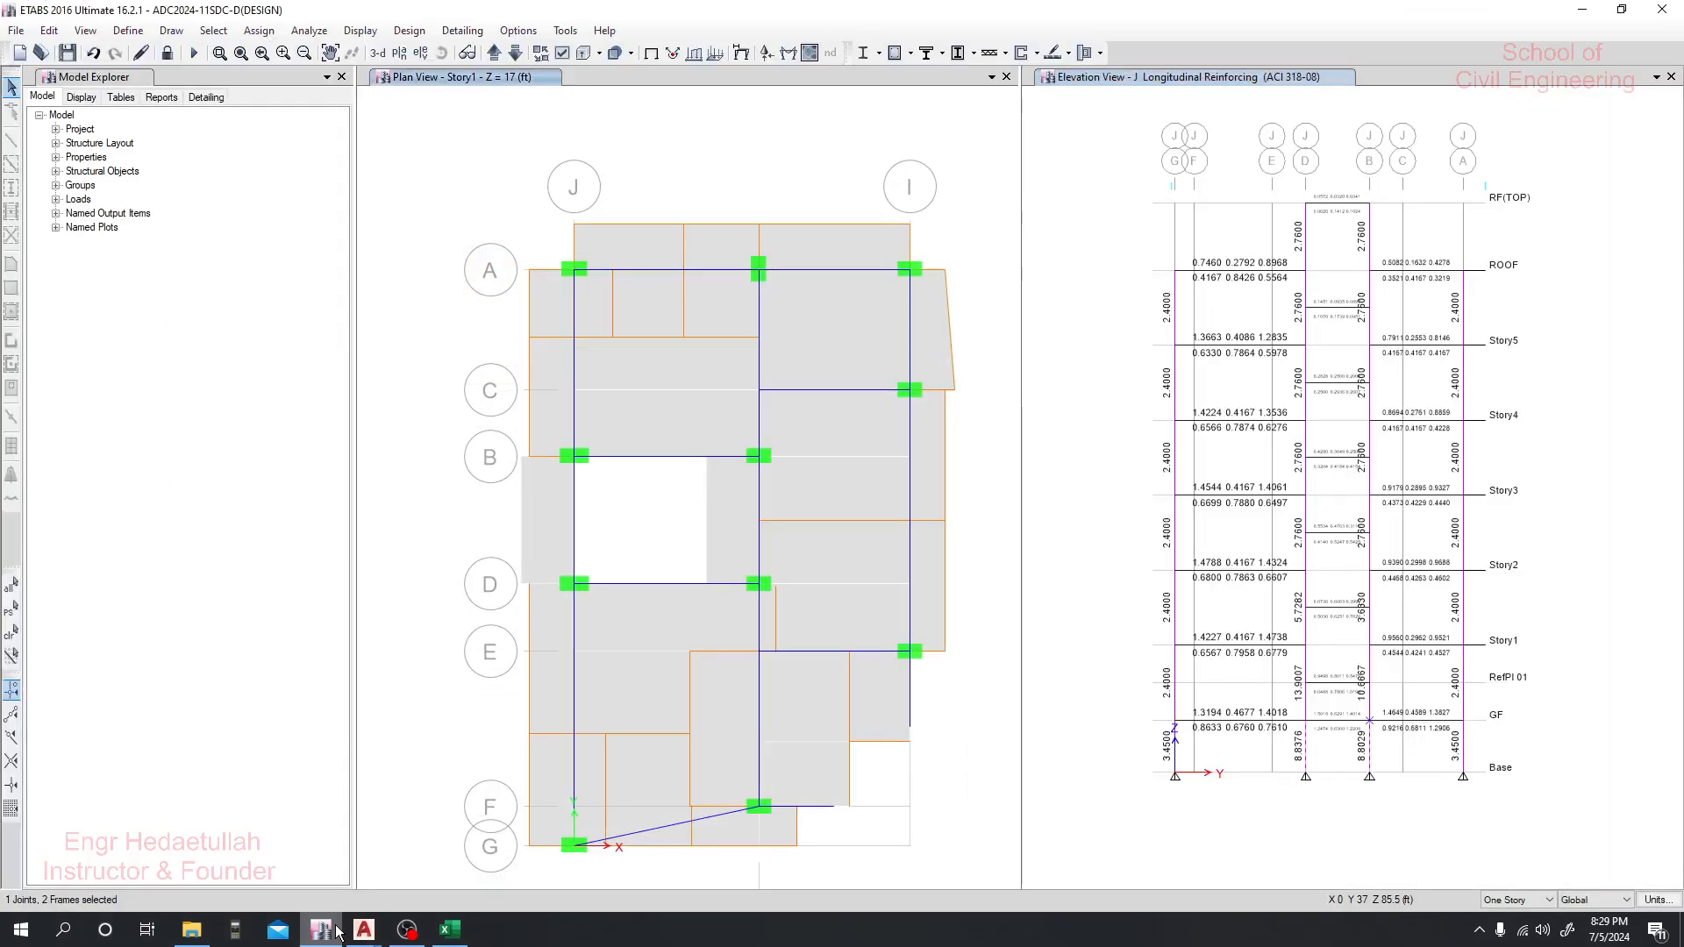
mouse_move(363, 930)
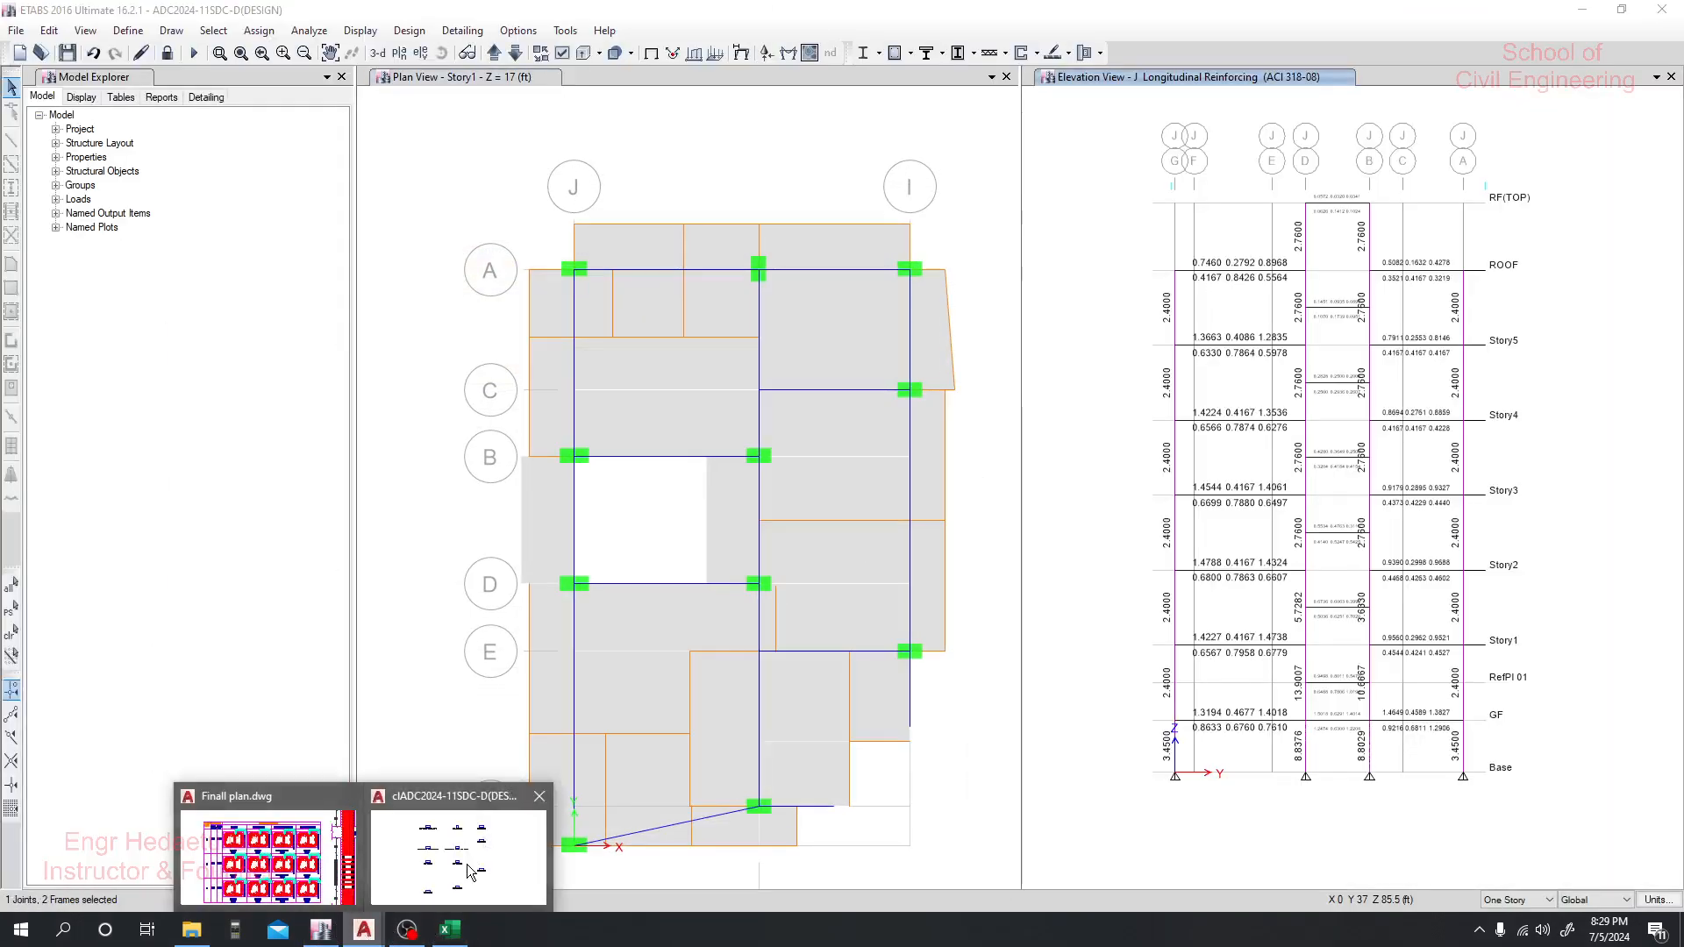
left_click(531, 773)
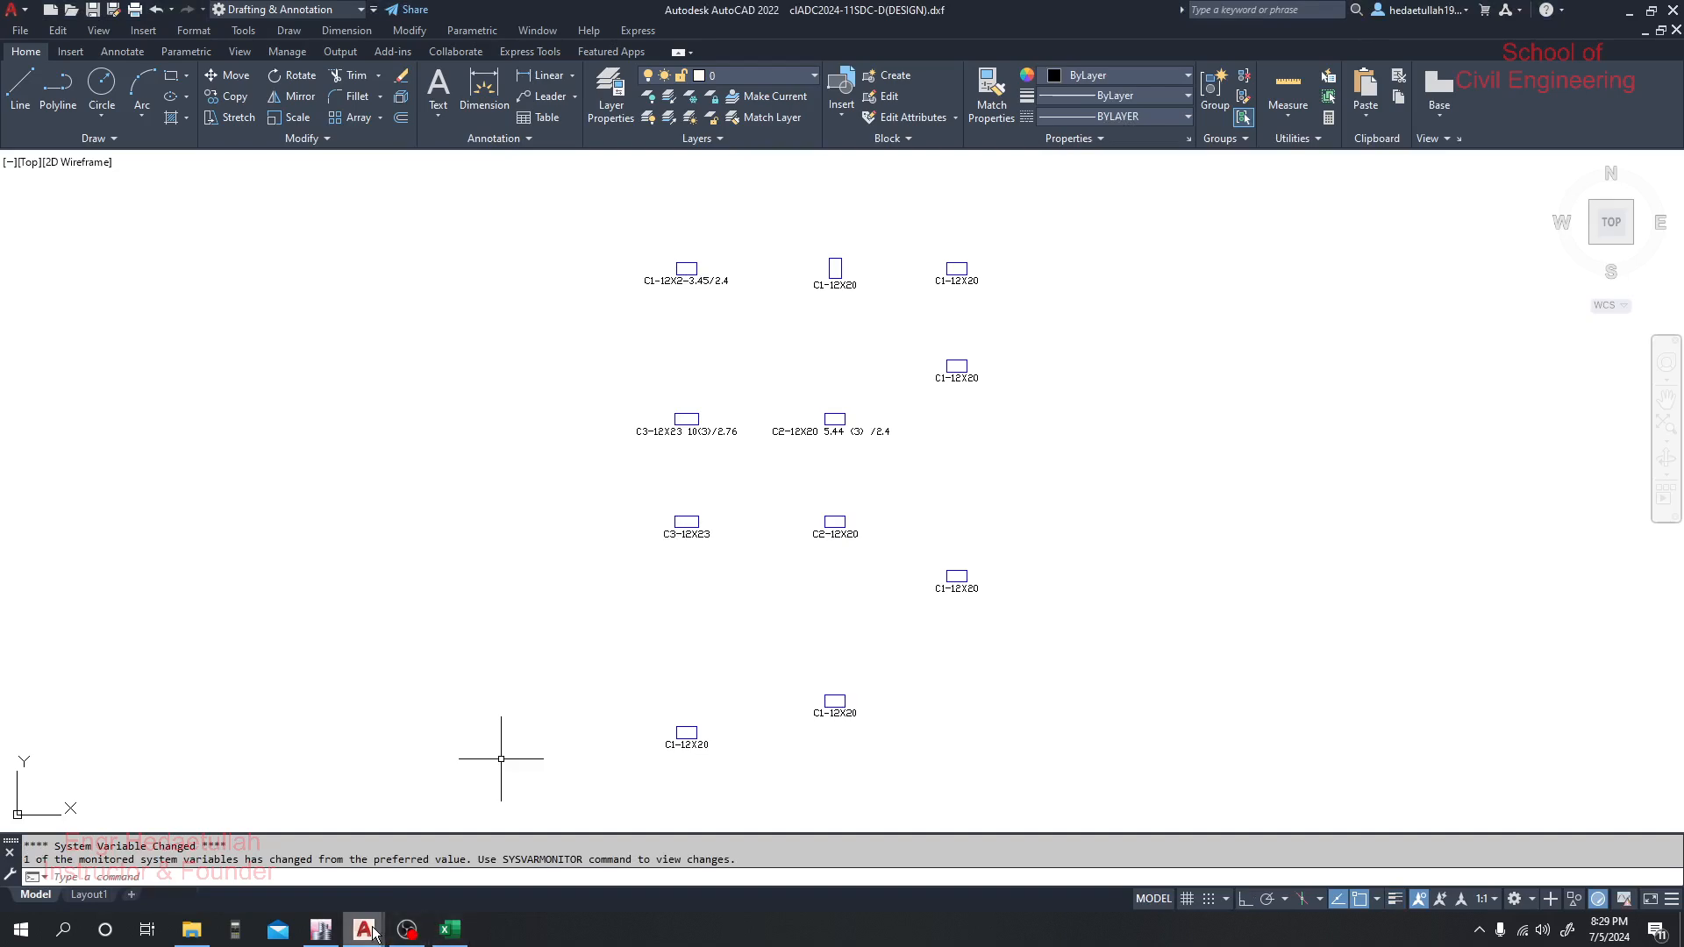
mouse_move(364, 928)
left_click(325, 871)
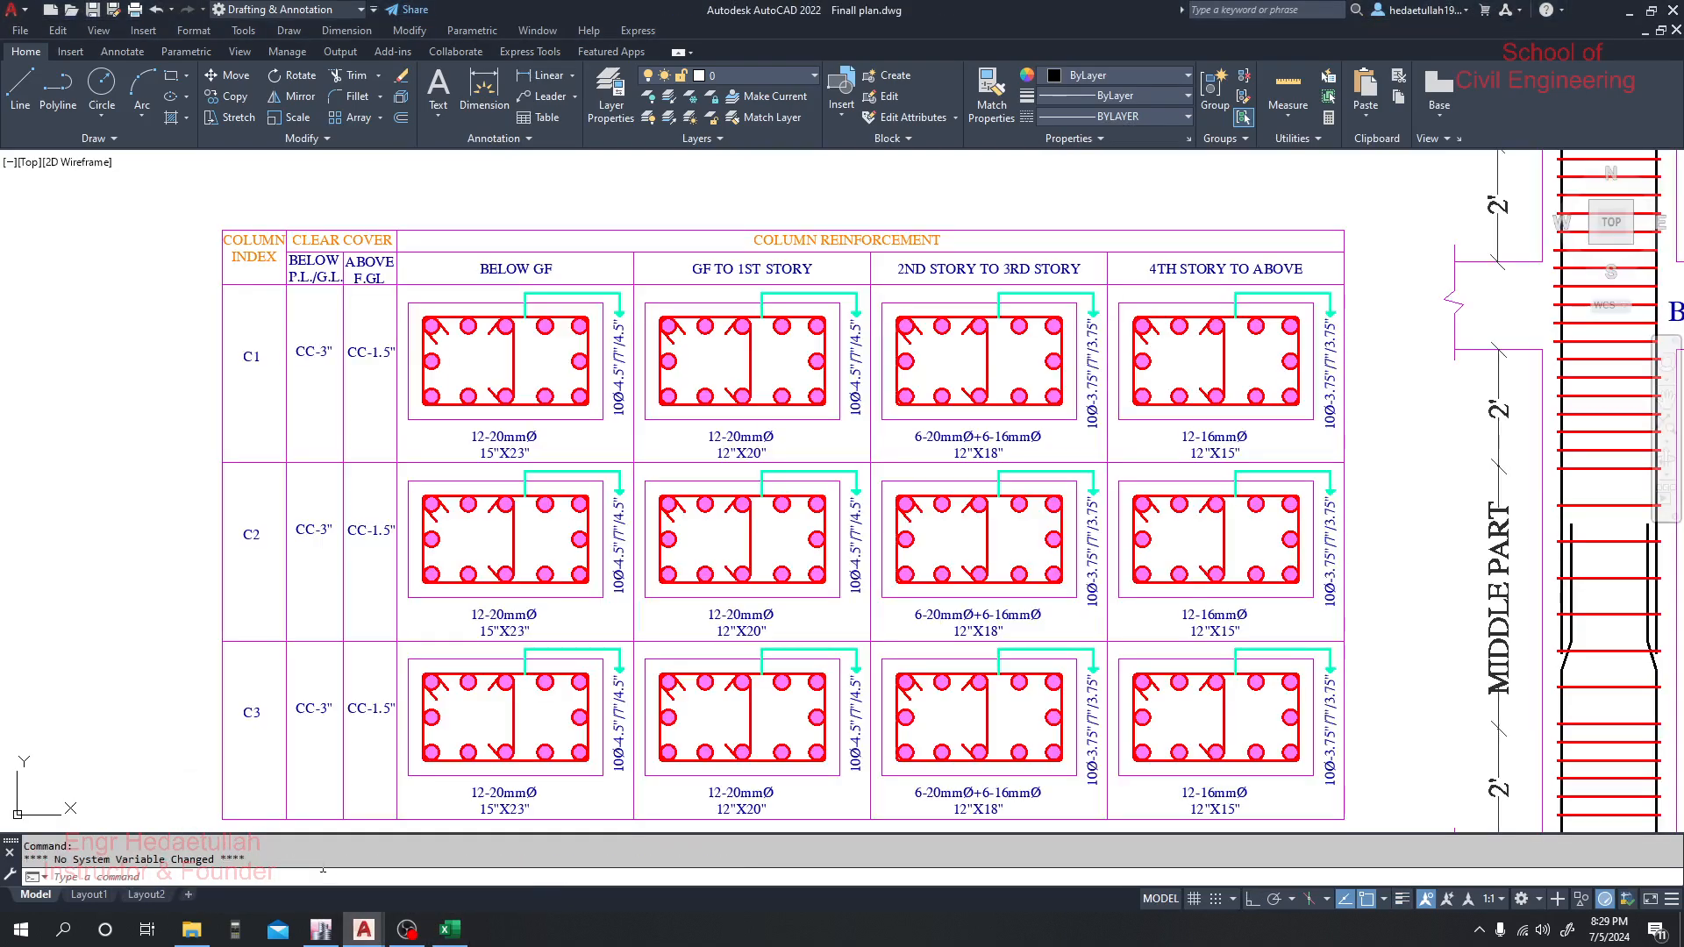
Switch to the Design Parameters workbook and enter 3.45 in cell N21 of the Final Reabr (L+T) sheet
left_click(450, 930)
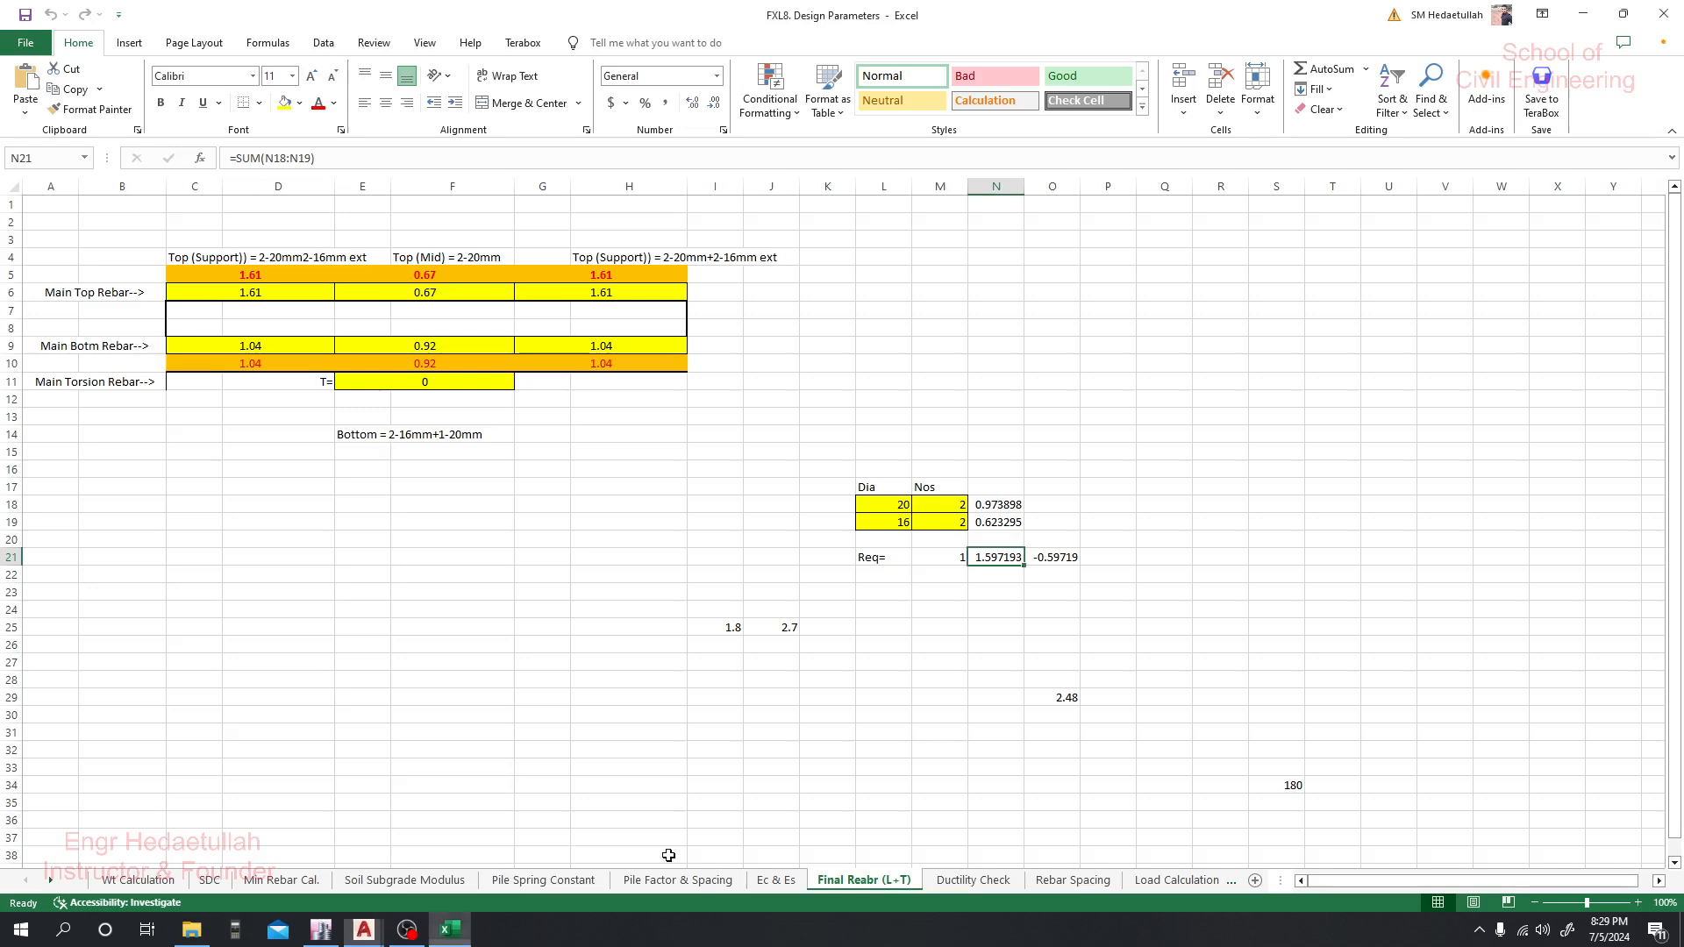
type("3.")
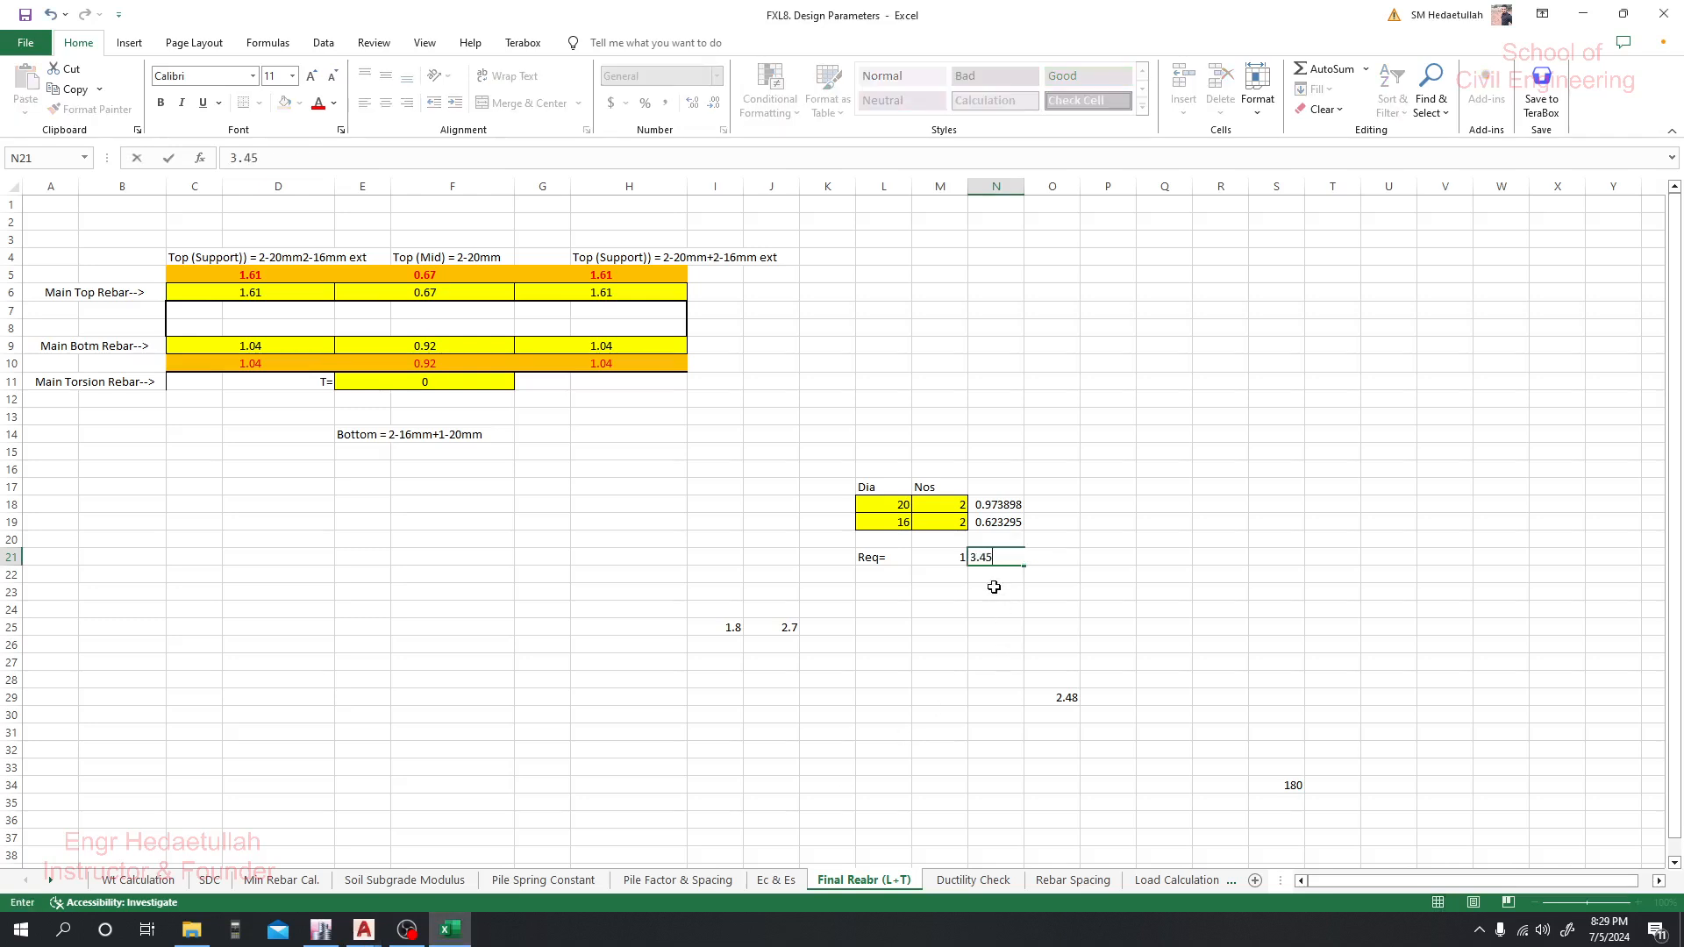
type("45")
key("Up")
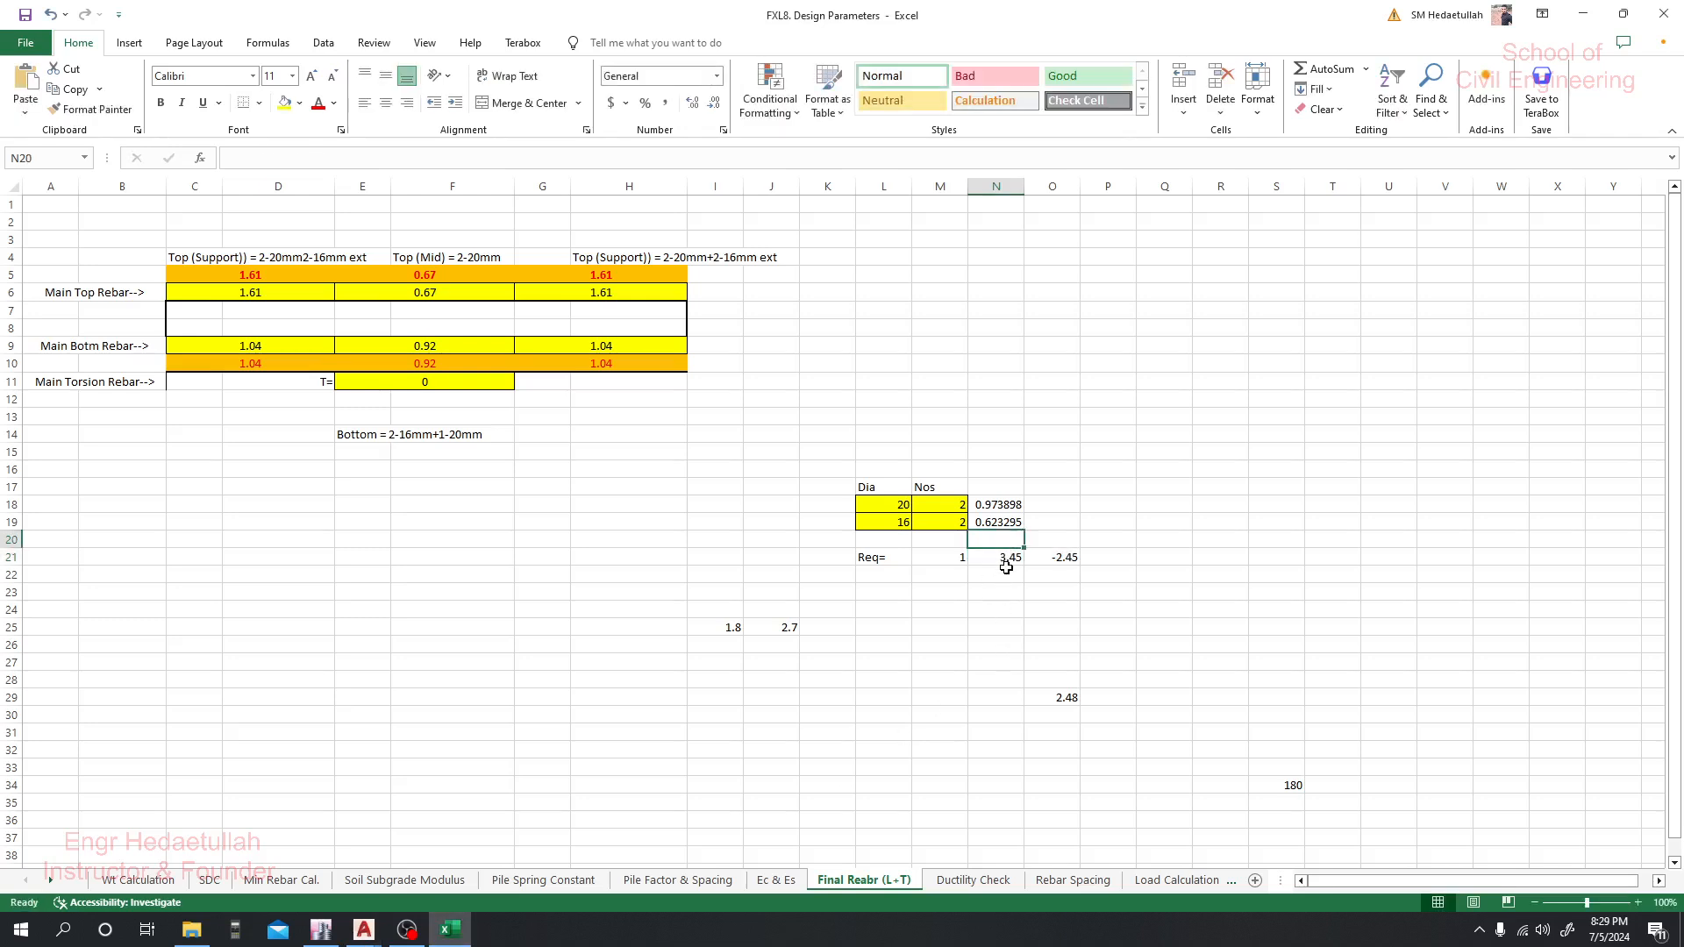
left_click(1004, 560)
left_click(1008, 597)
left_click(1001, 560)
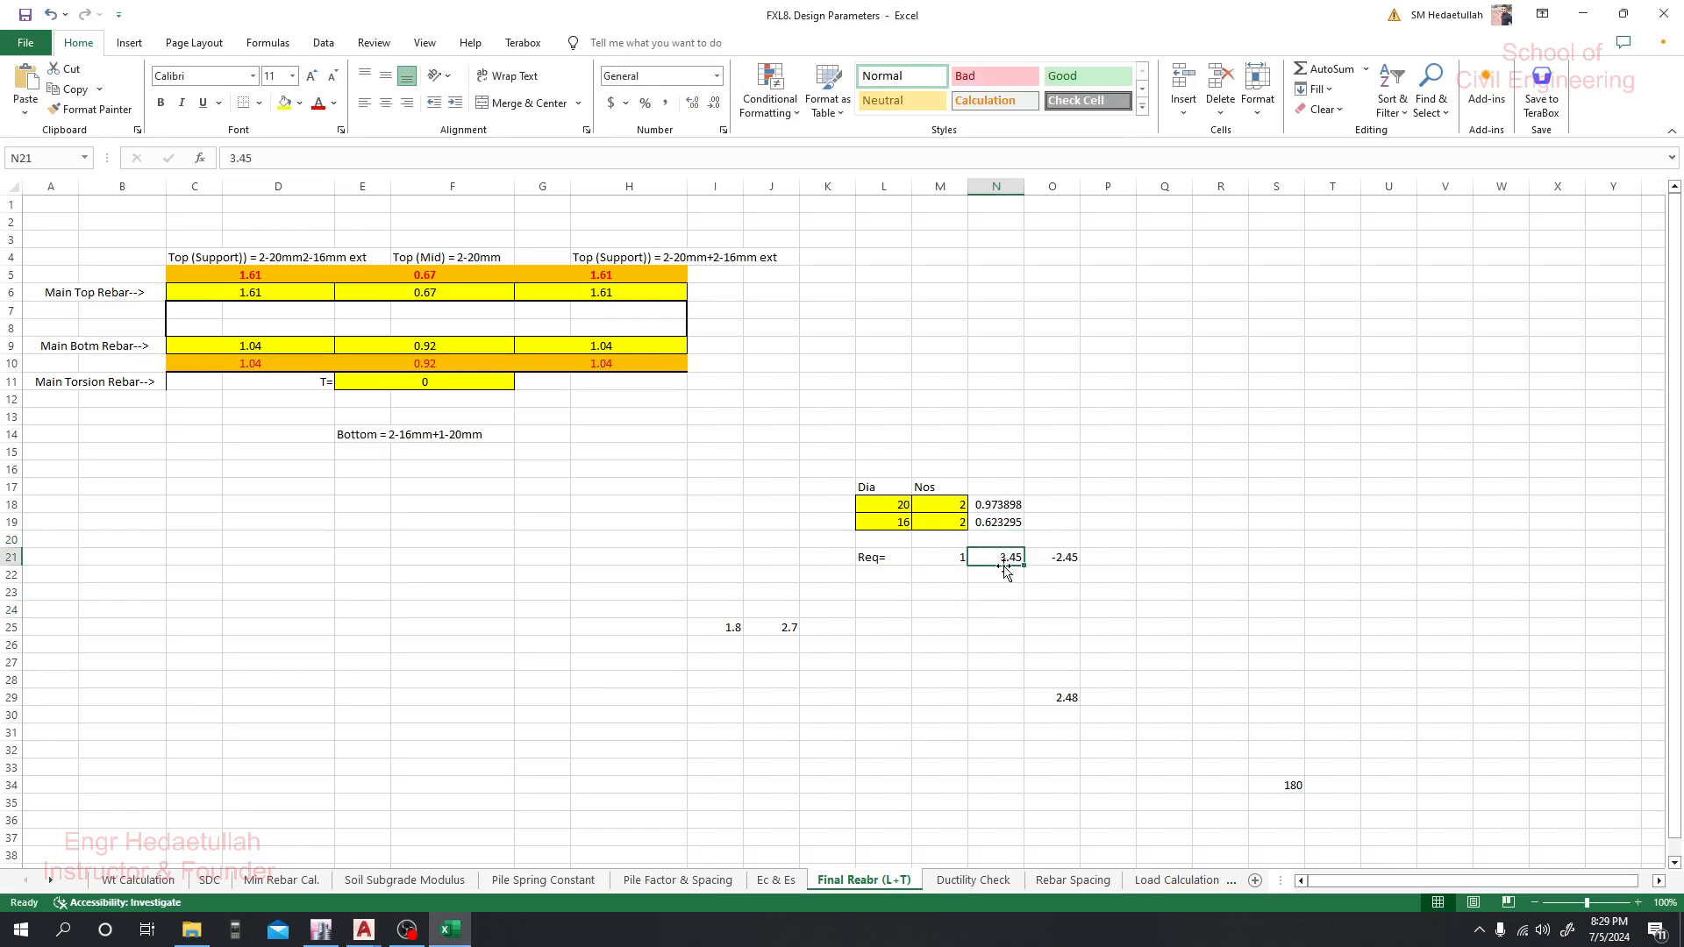
Open Calculator, move its window slightly aside and multiply the required steel area 3.45 by 1.3
left_click(21, 929)
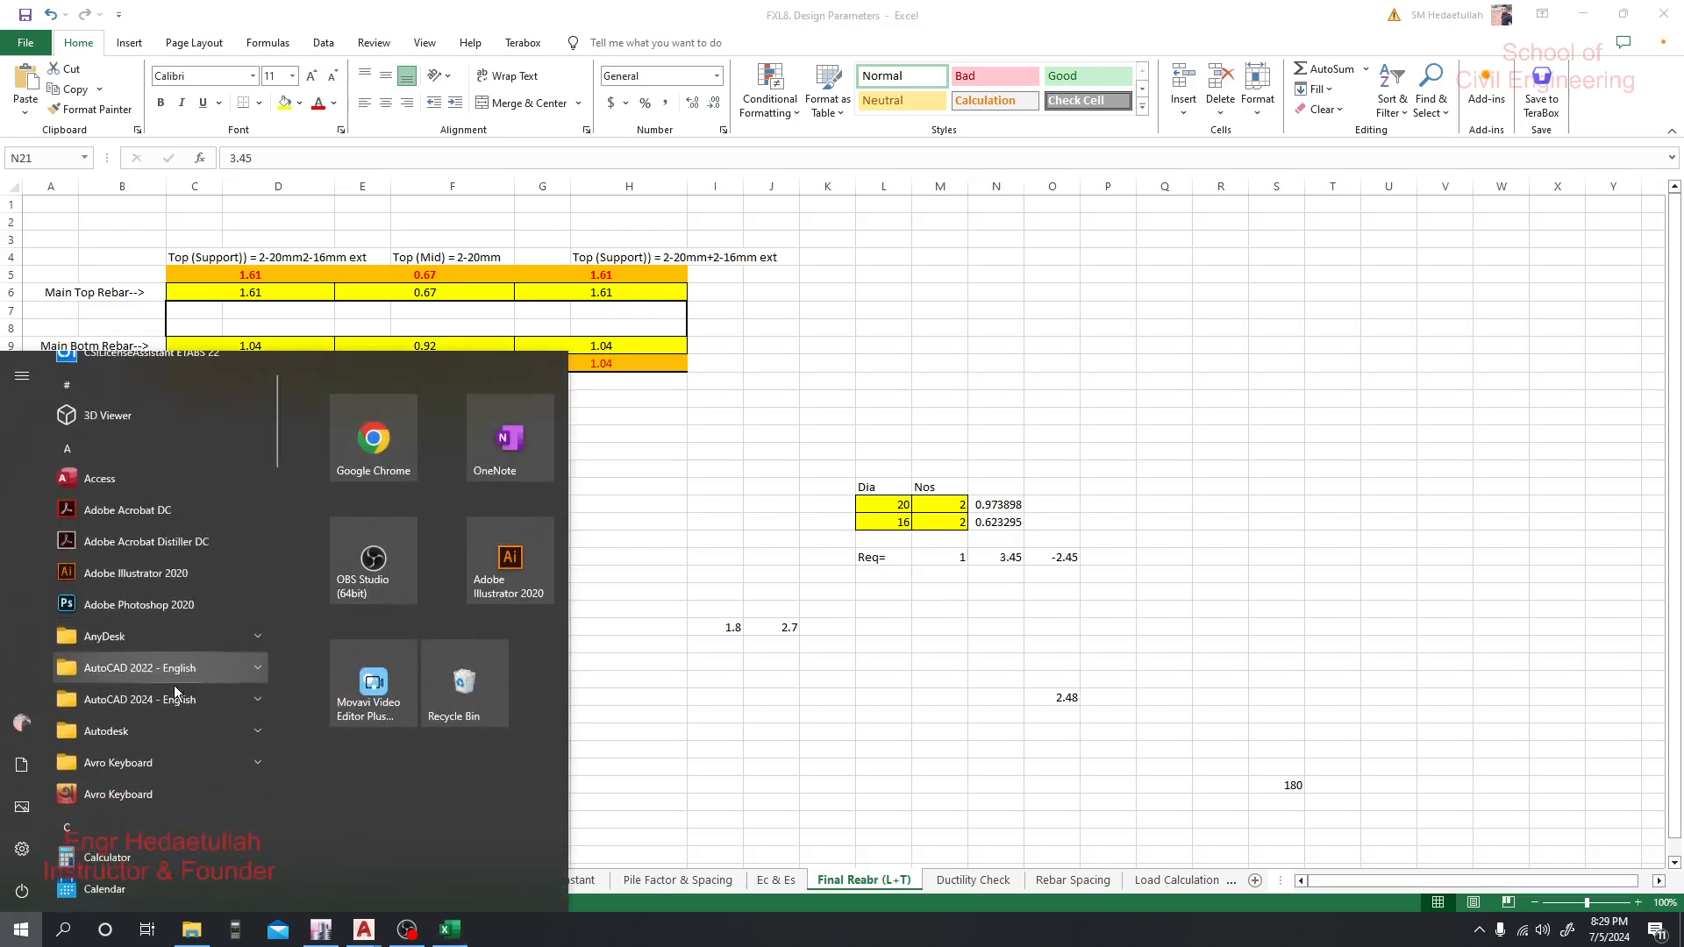
scroll(174, 686, "down", 3)
left_click(161, 686)
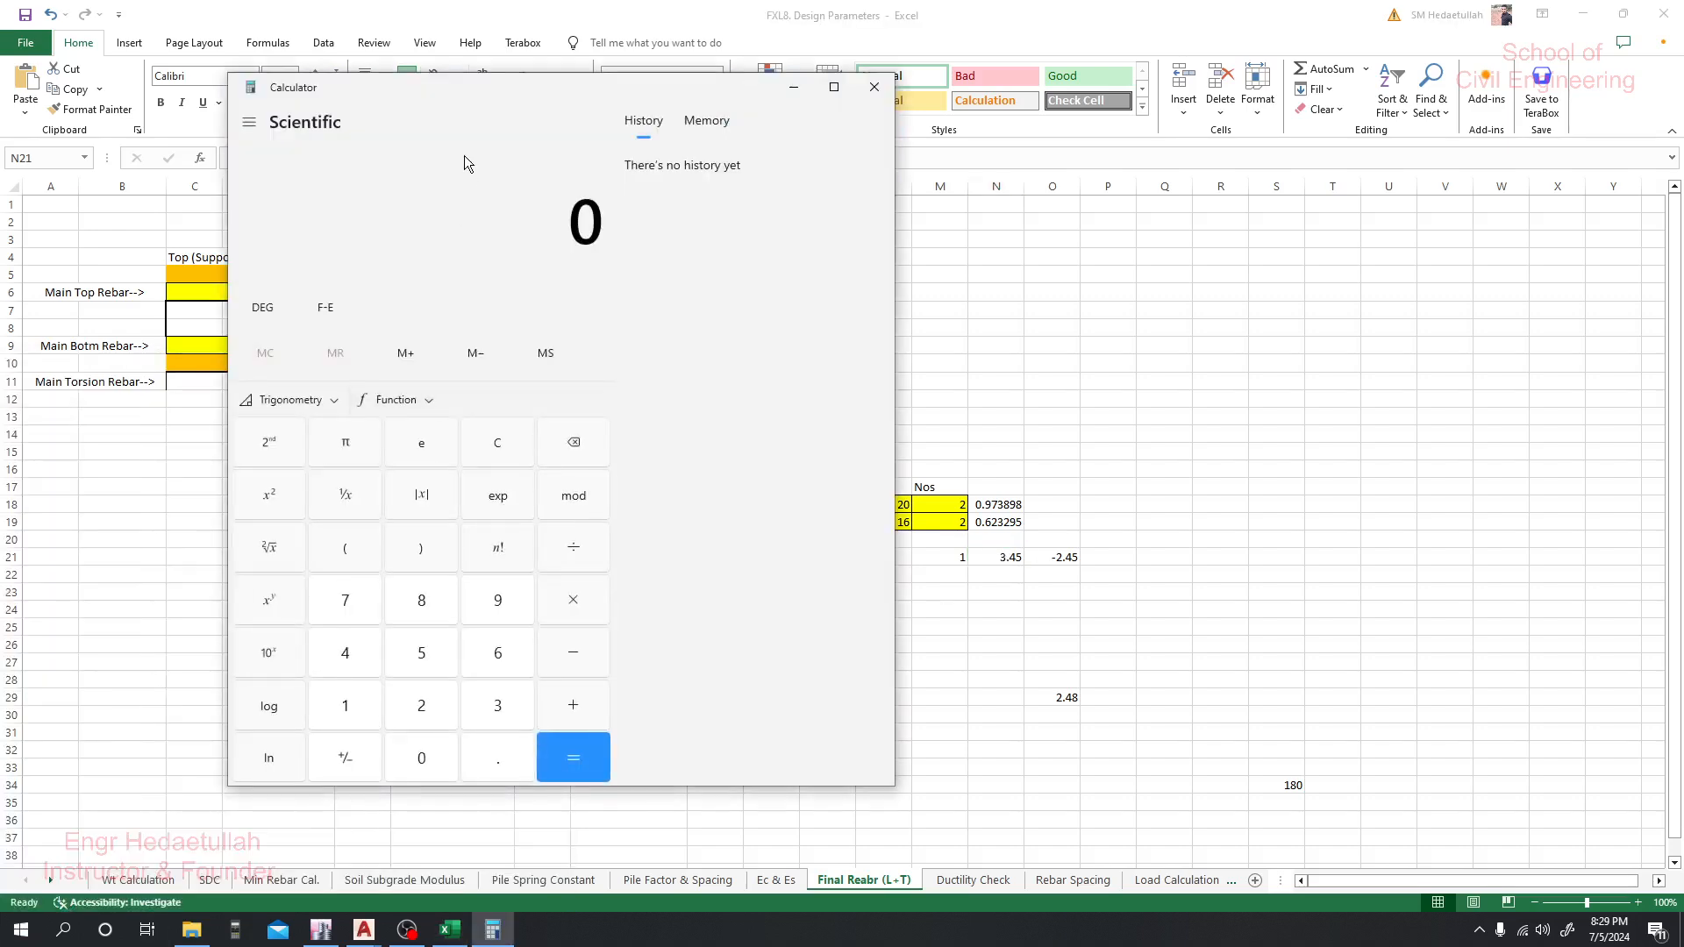
mouse_move(507, 89)
left_mouse_down()
mouse_move(372, 88)
mouse_move(480, 82)
left_mouse_up()
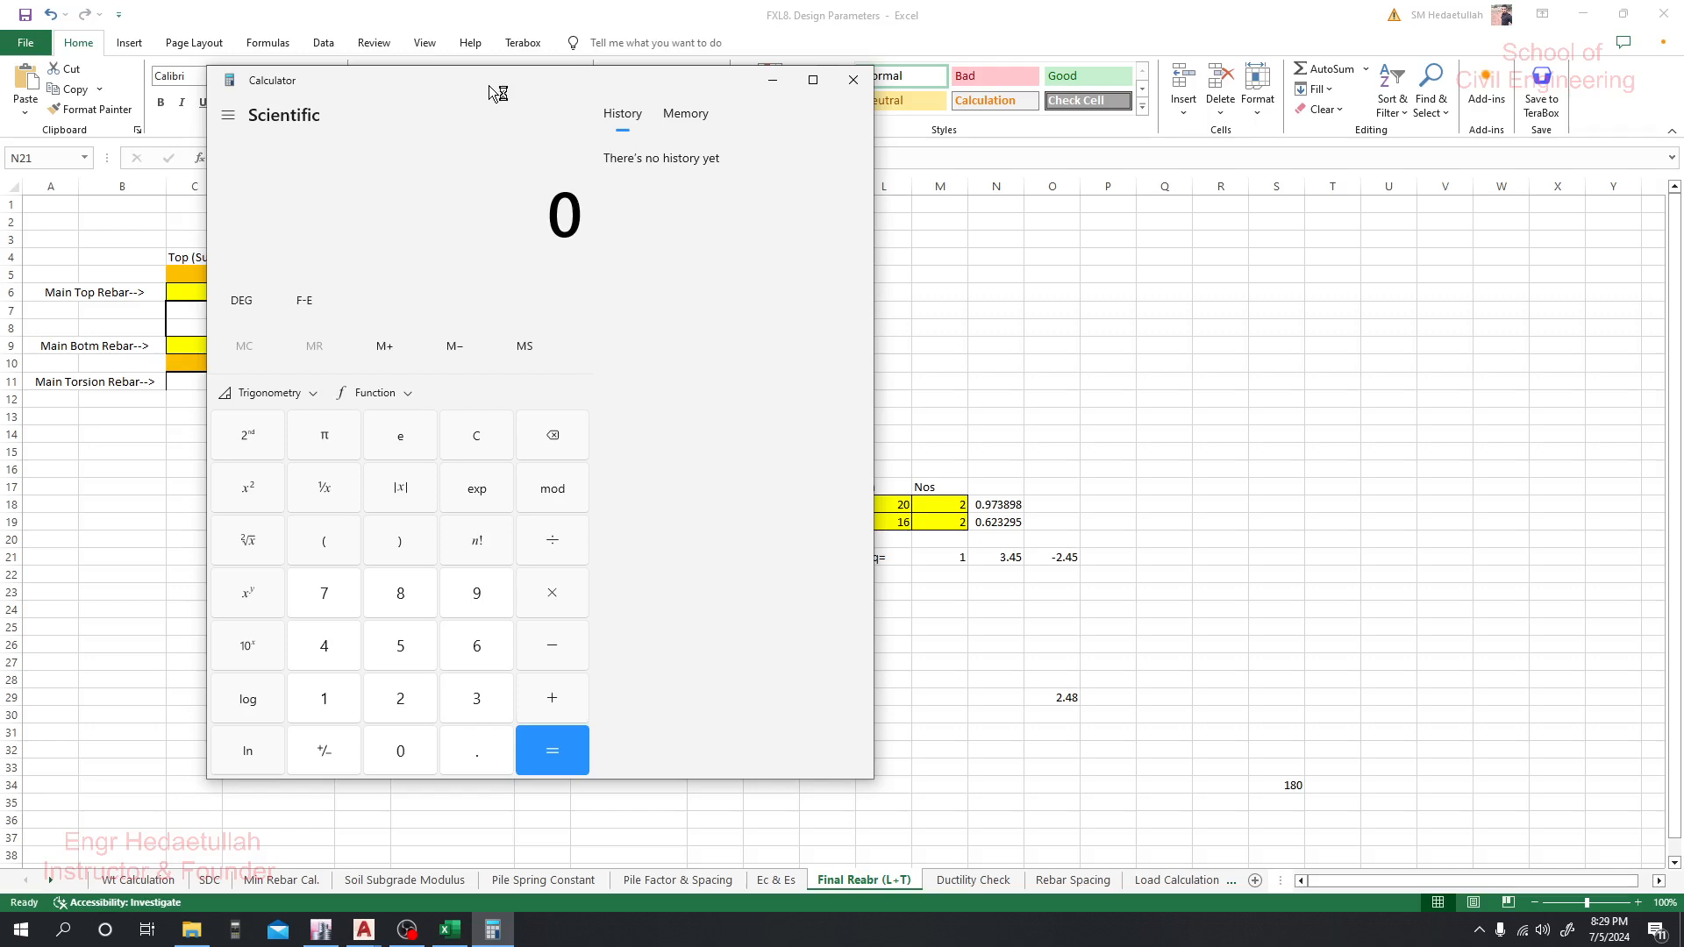
type("3.45*")
type("1.3")
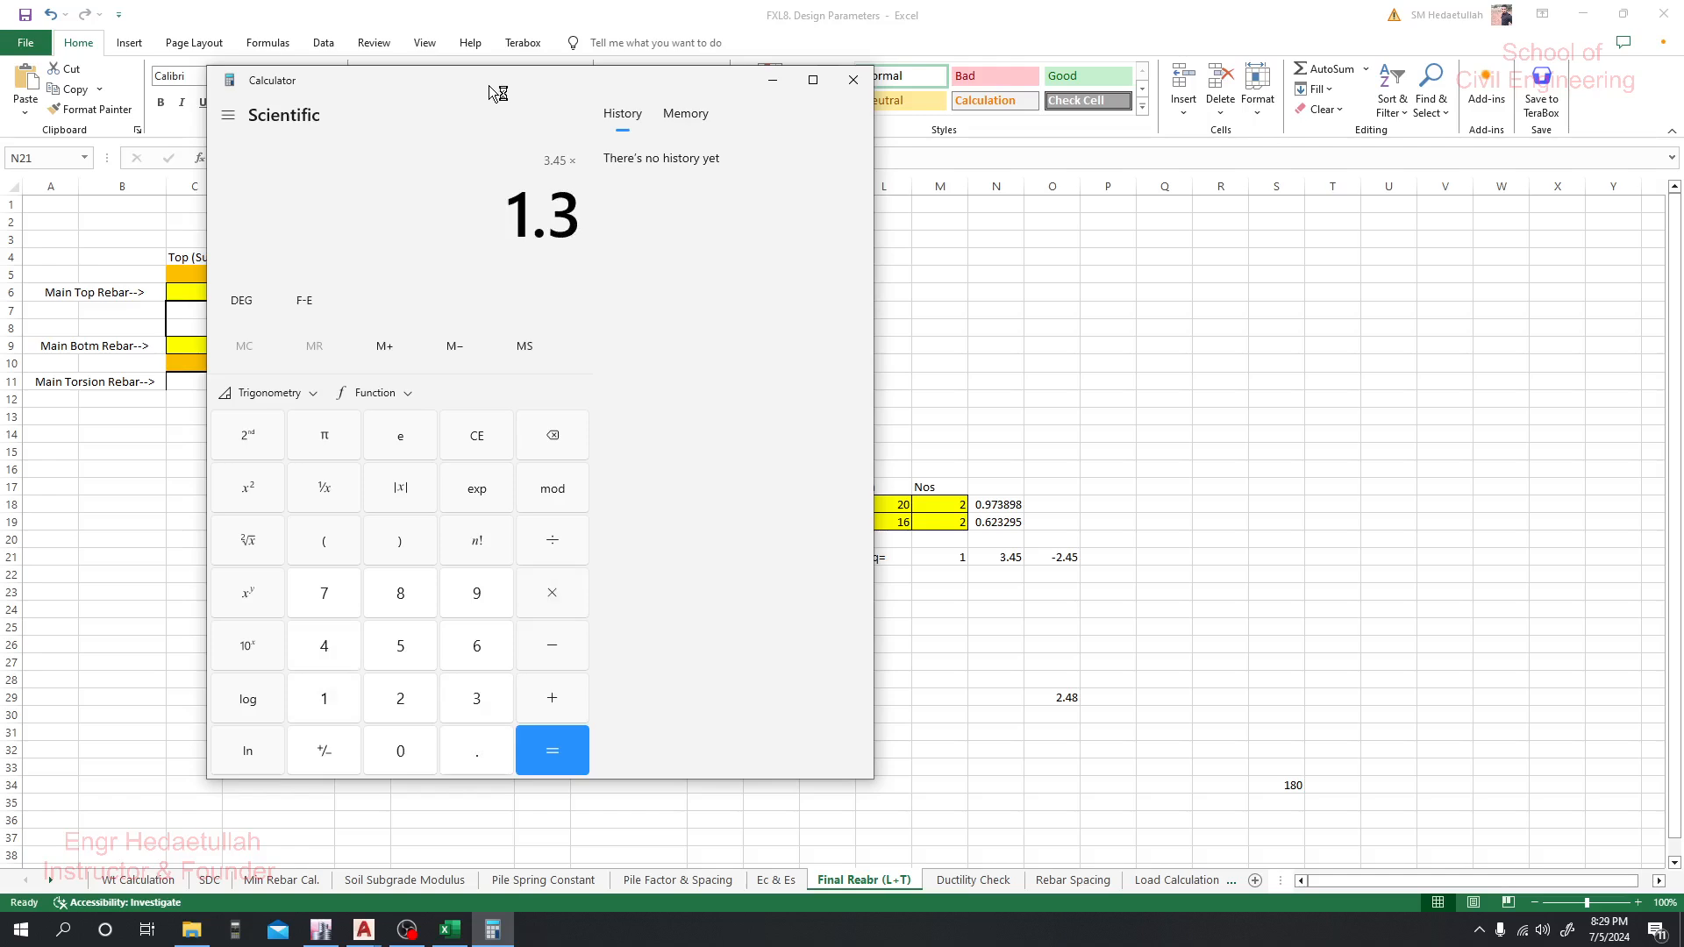
key("Return")
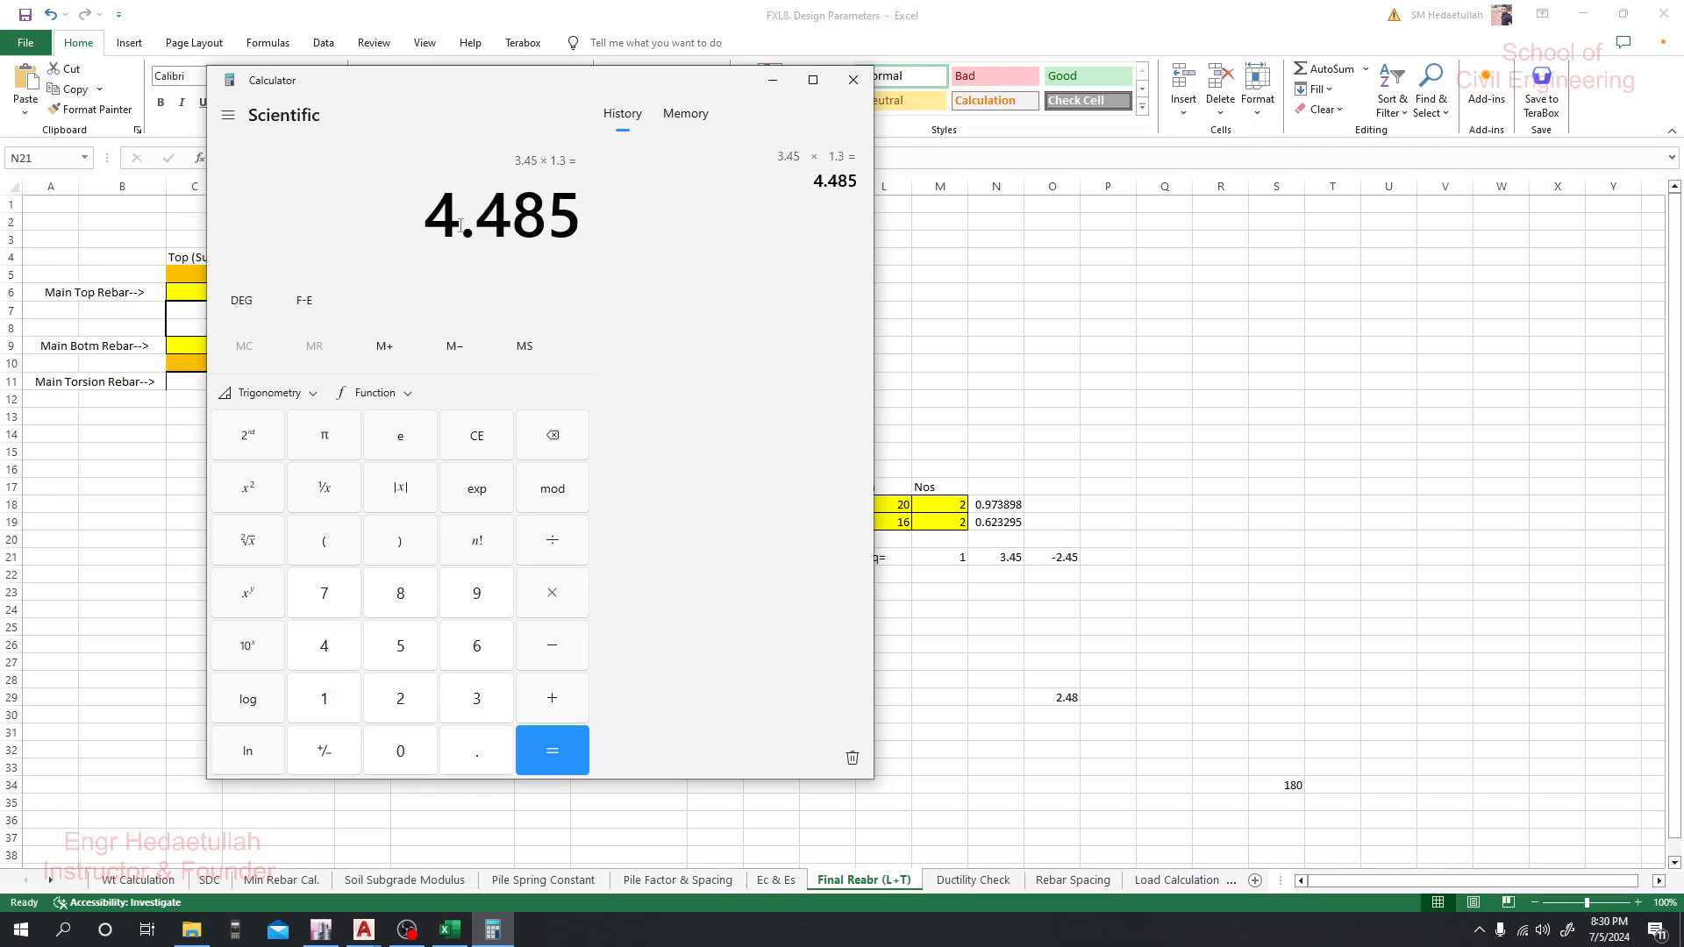
Multiply the required steel area 3.45 by 1.25 instead
left_click_drag(443, 209, 547, 211)
type("3.45")
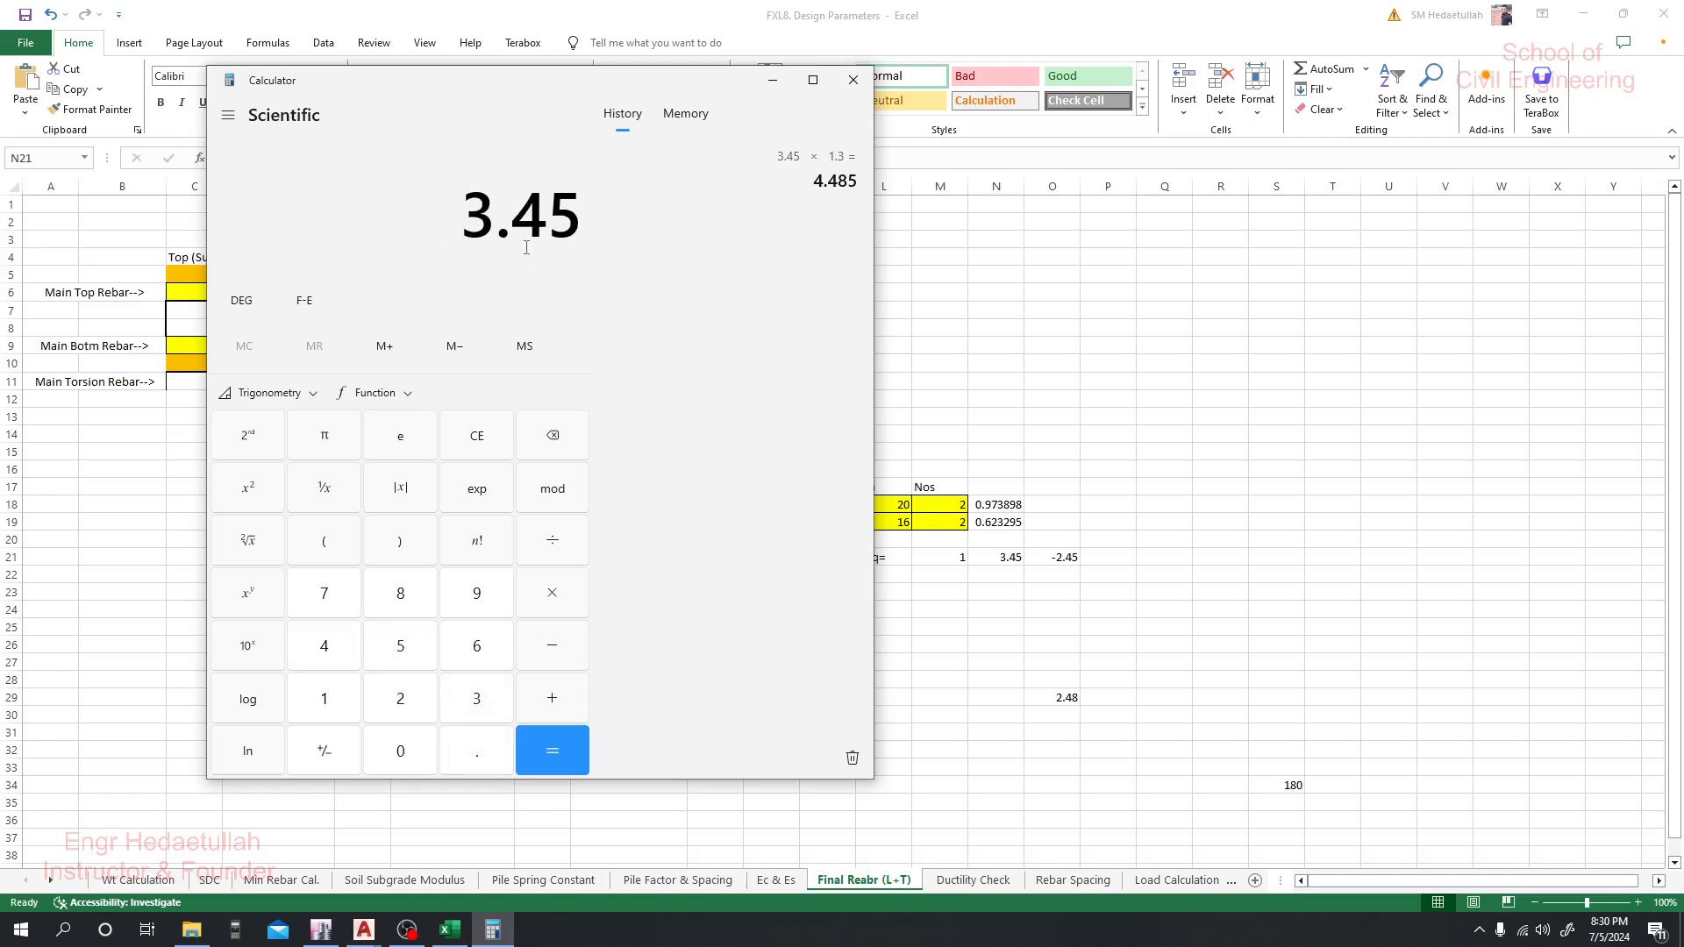
type("*1.25")
key("Return")
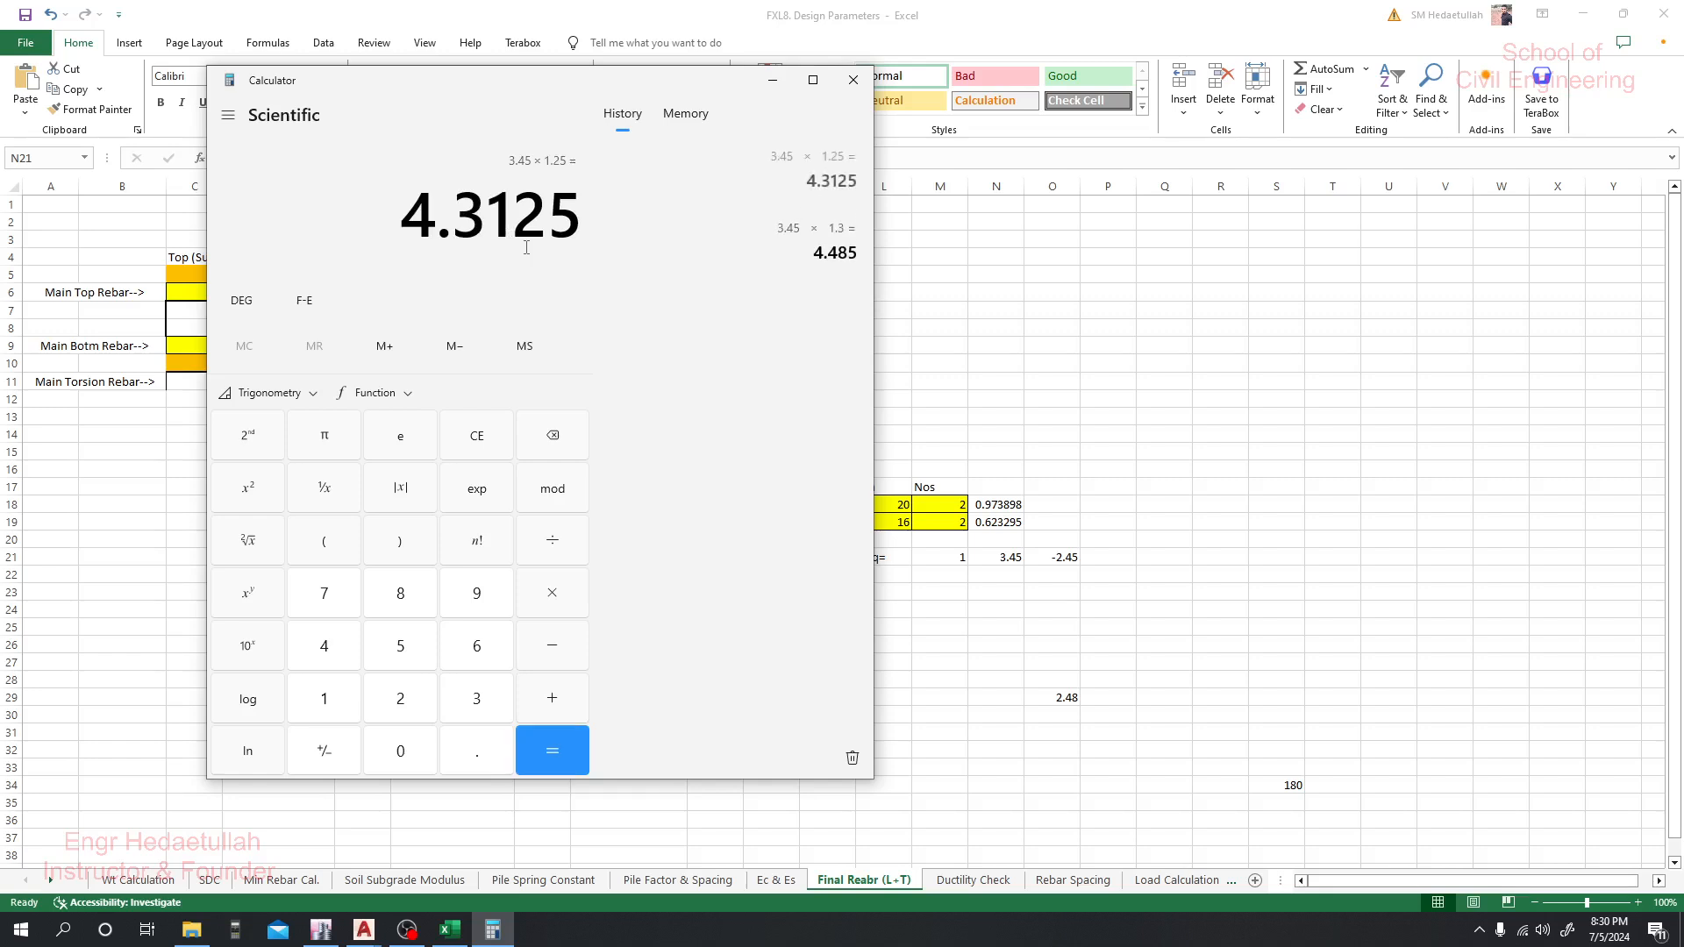
Copy the Calculator result 4.3125 into cell N21 of the Final Reabr (L+T) sheet as the required steel area
left_click_drag(402, 216, 578, 219)
key("ctrl+c")
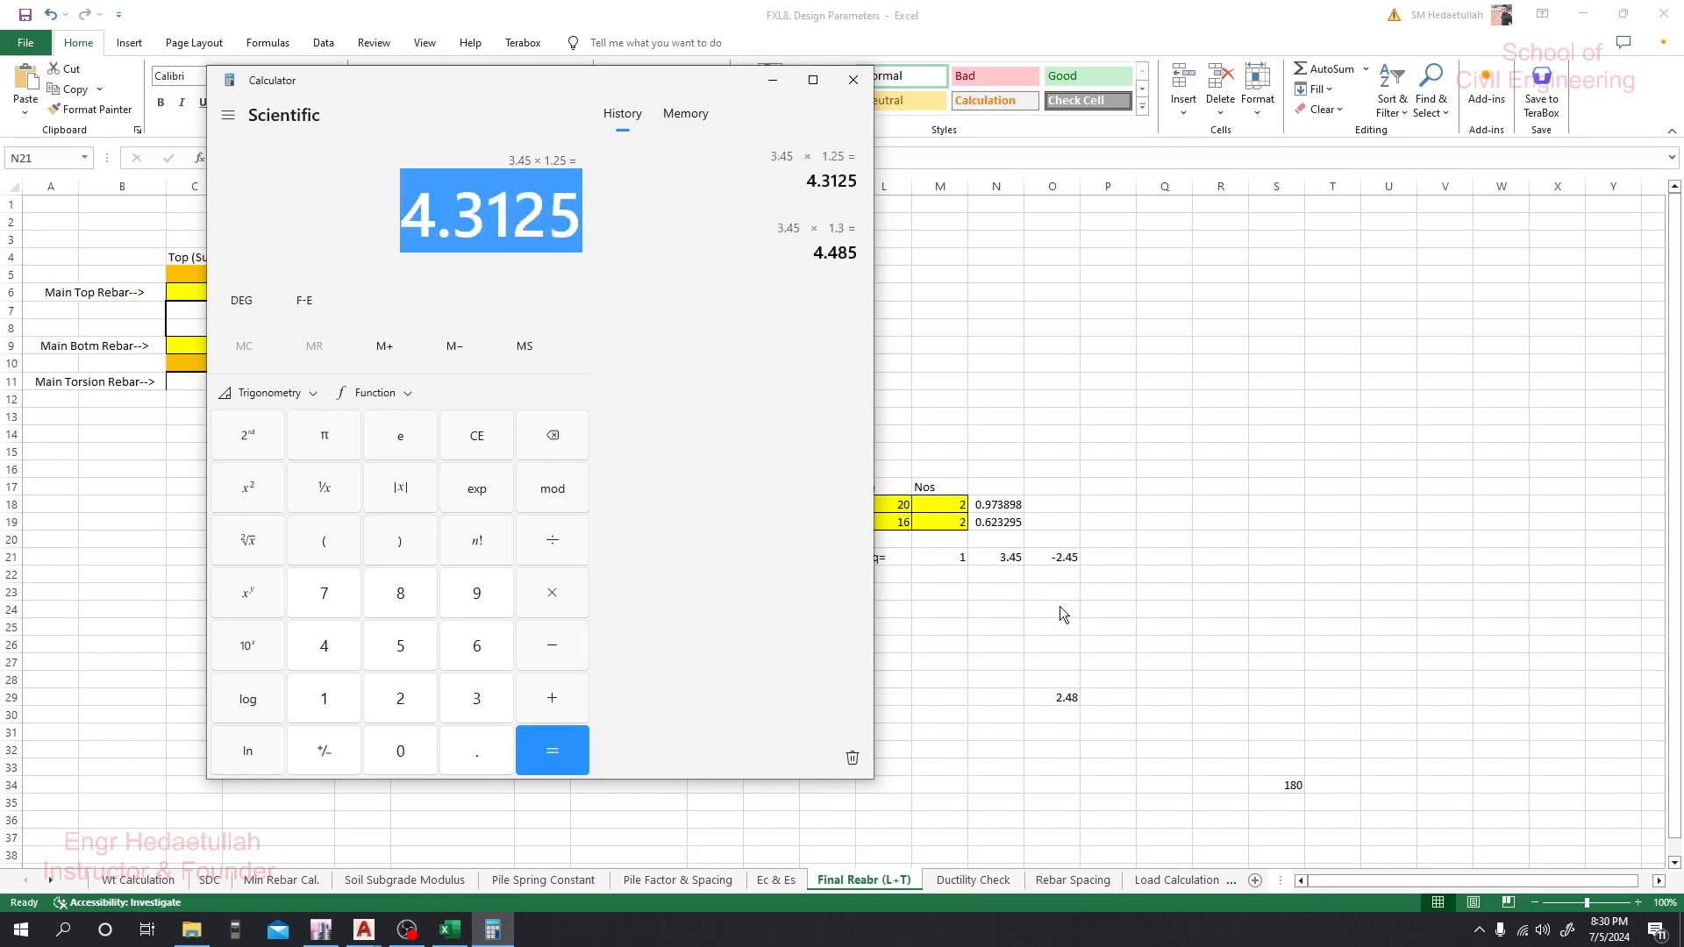
key("alt+Tab")
left_click(1013, 594)
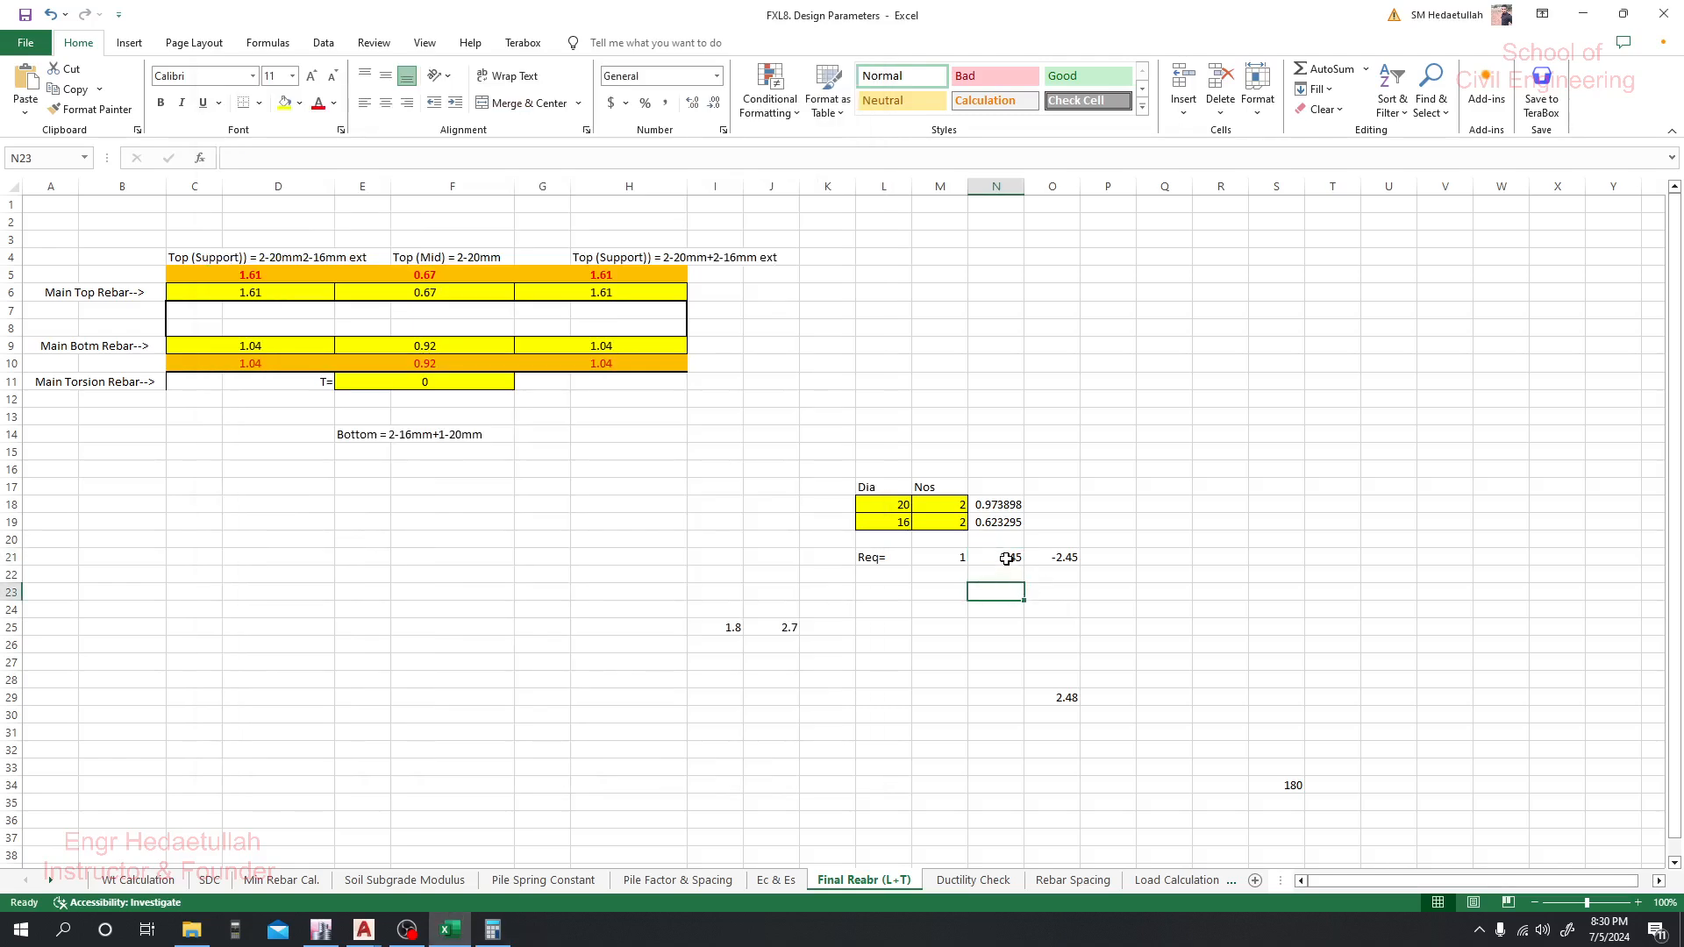
left_click(1007, 559)
left_click(943, 552)
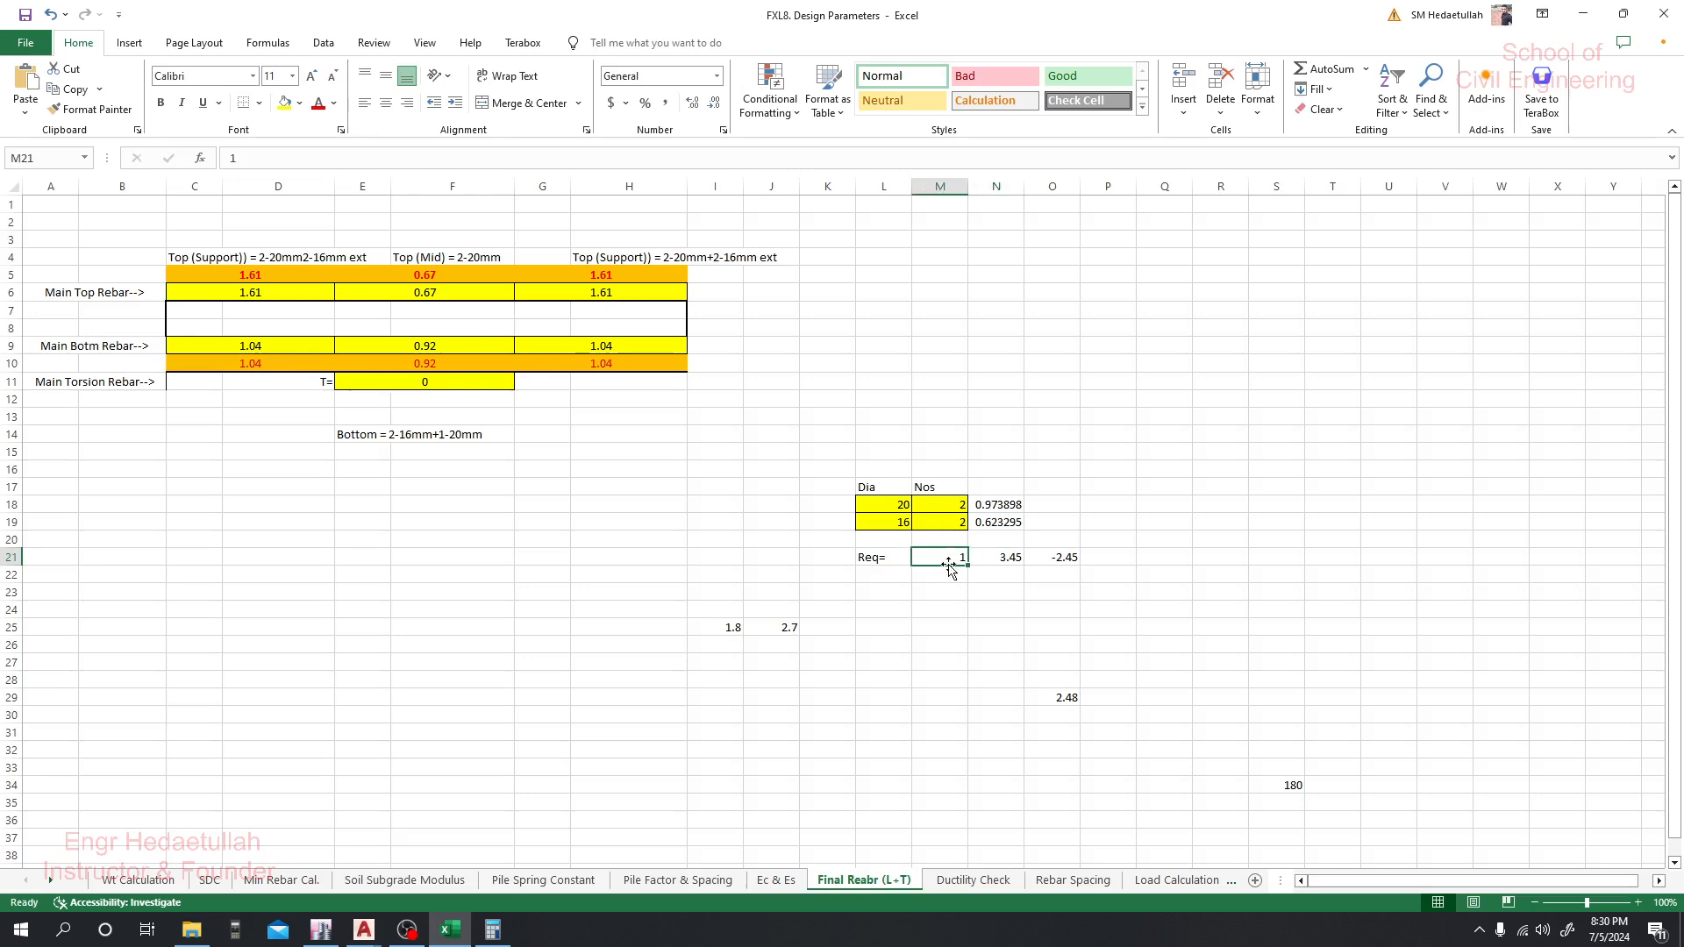
left_click(974, 558)
key("ctrl+v")
left_click(983, 605)
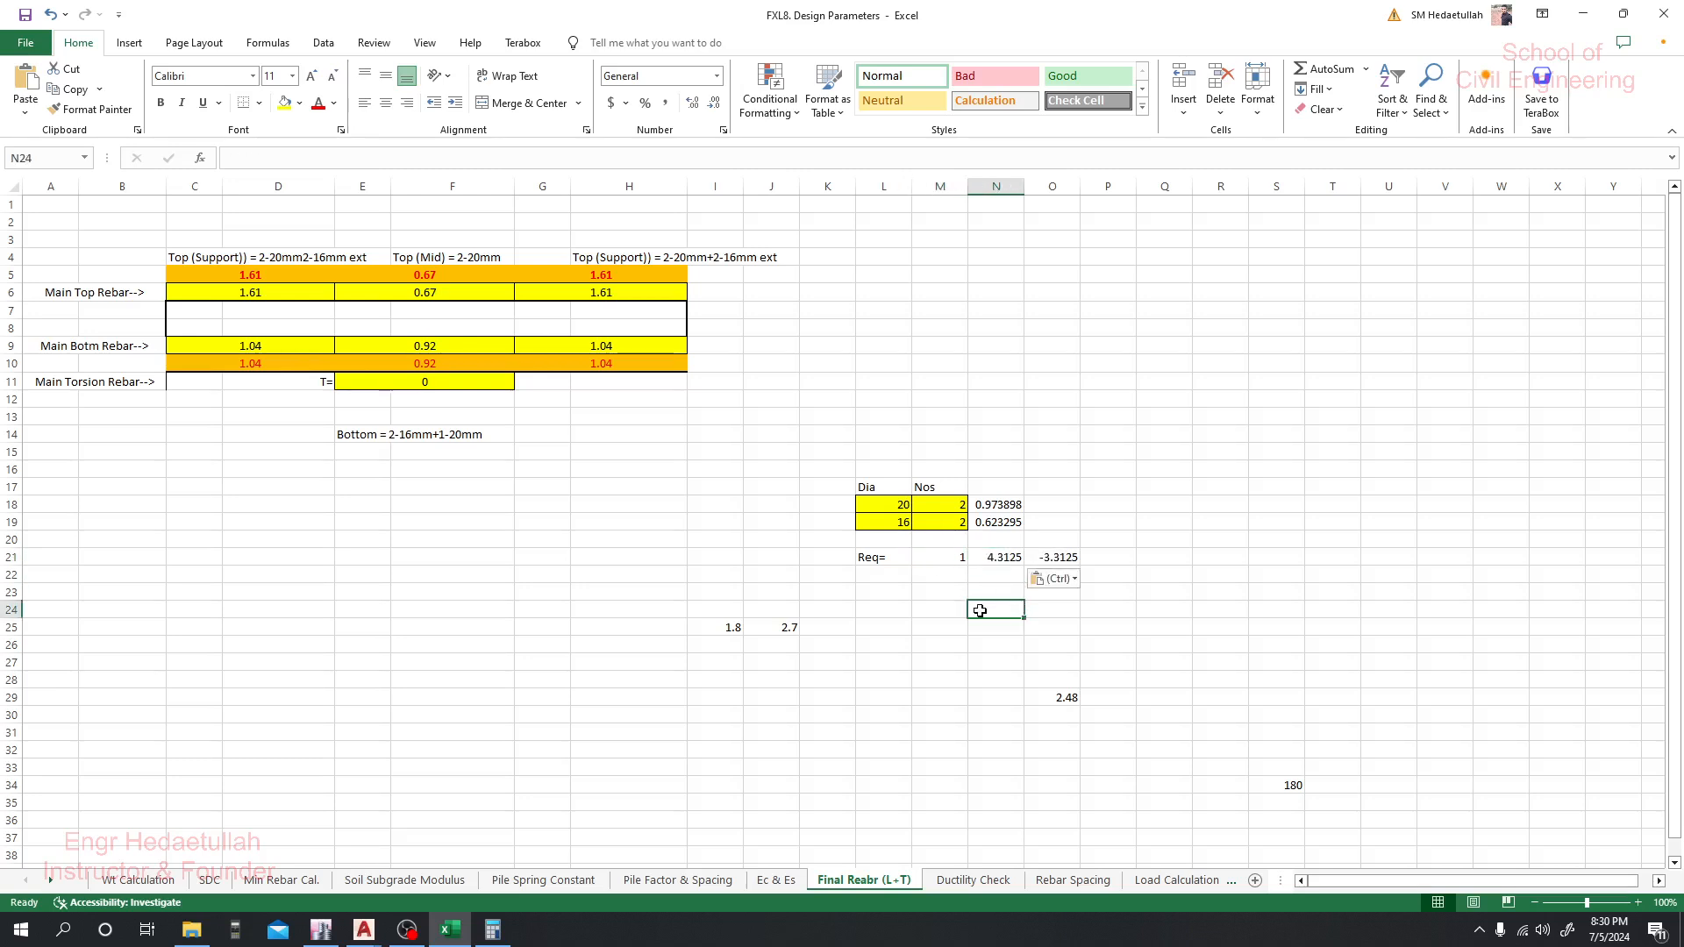
Set the number of 20 mm bars in cell M18 to 0
left_click(886, 506)
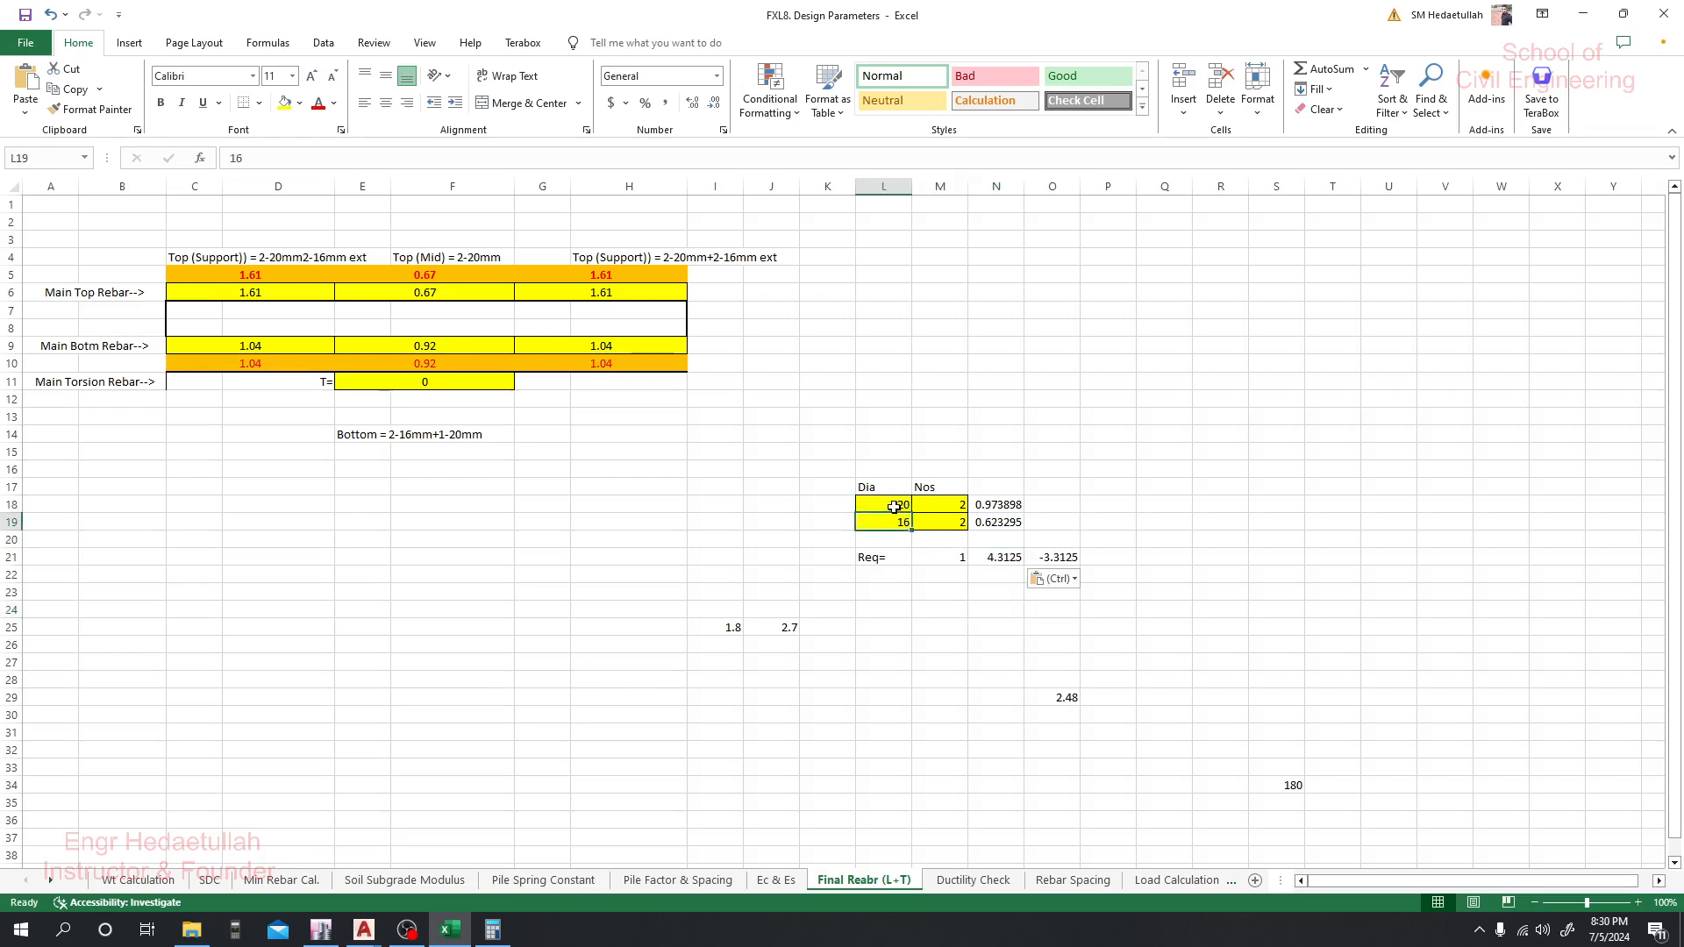
left_click(1006, 596)
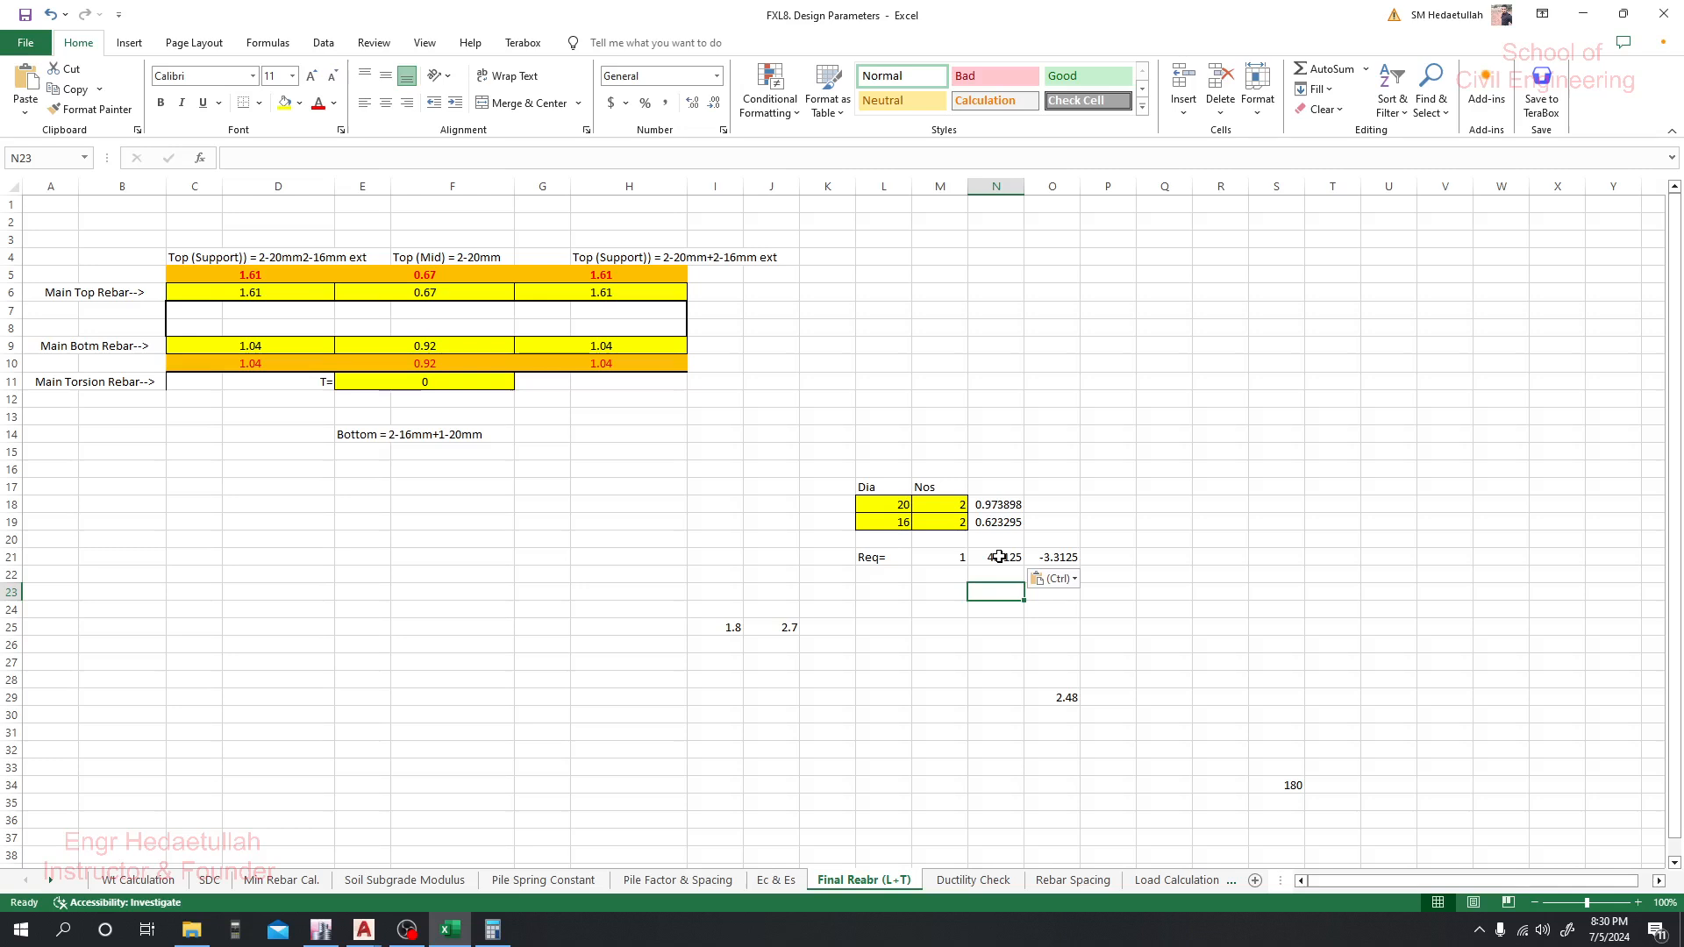
left_click(996, 556)
left_click(892, 505)
left_click(930, 504)
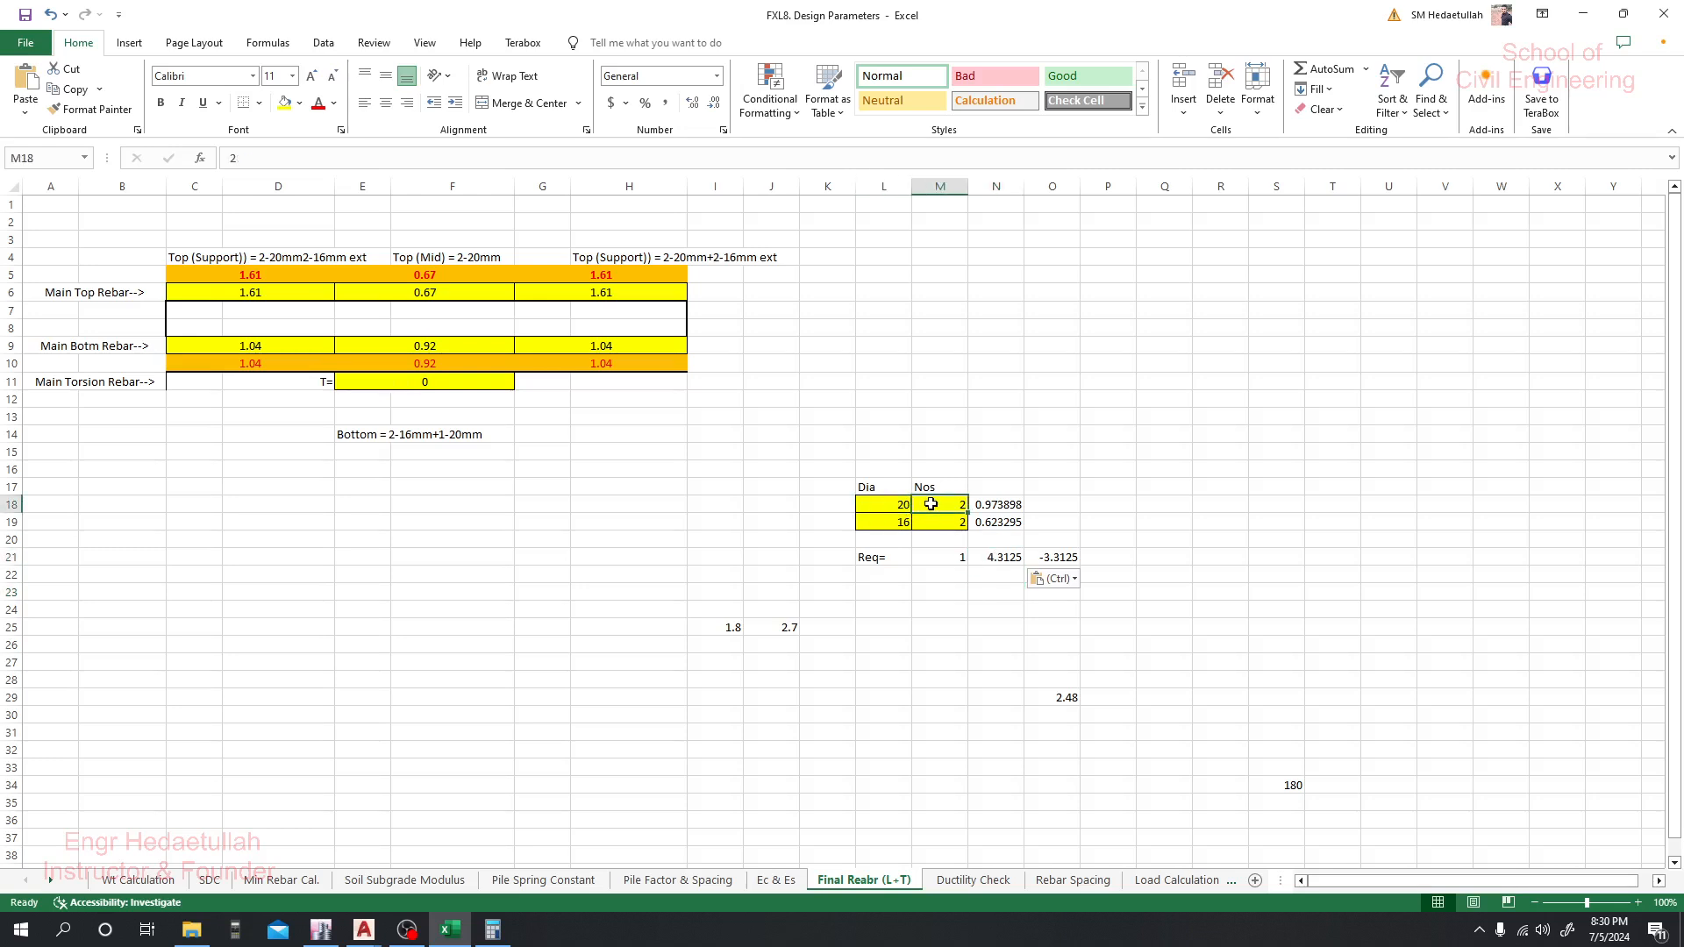
key("Right")
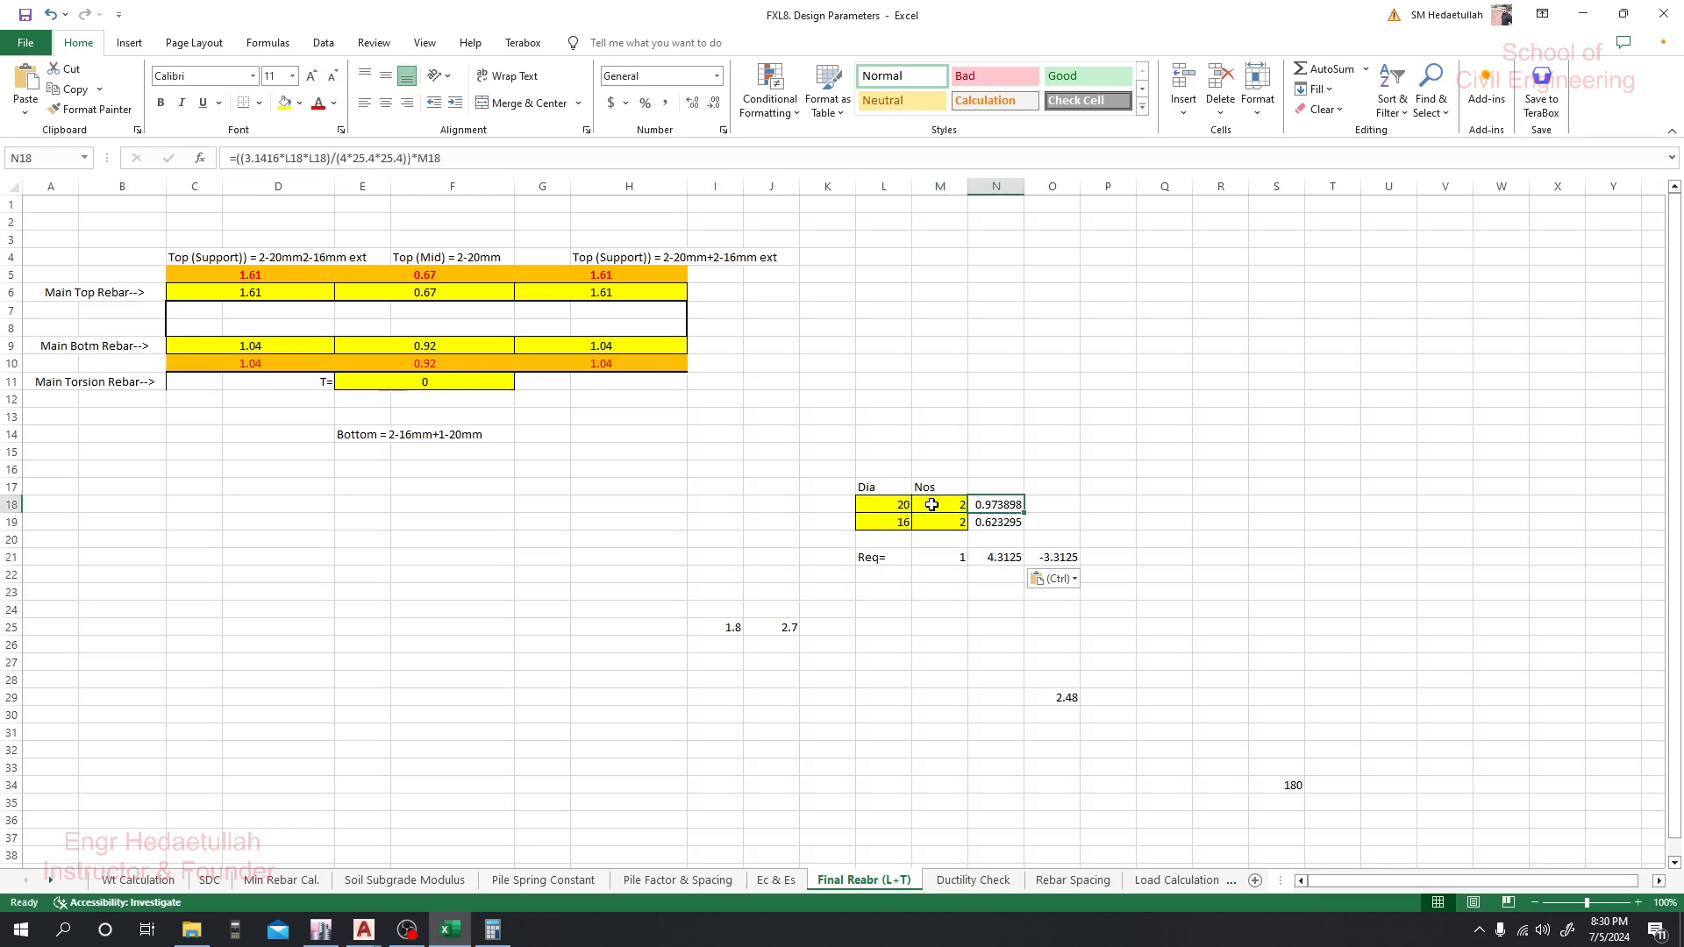
left_click(932, 505)
type("0")
key("Return")
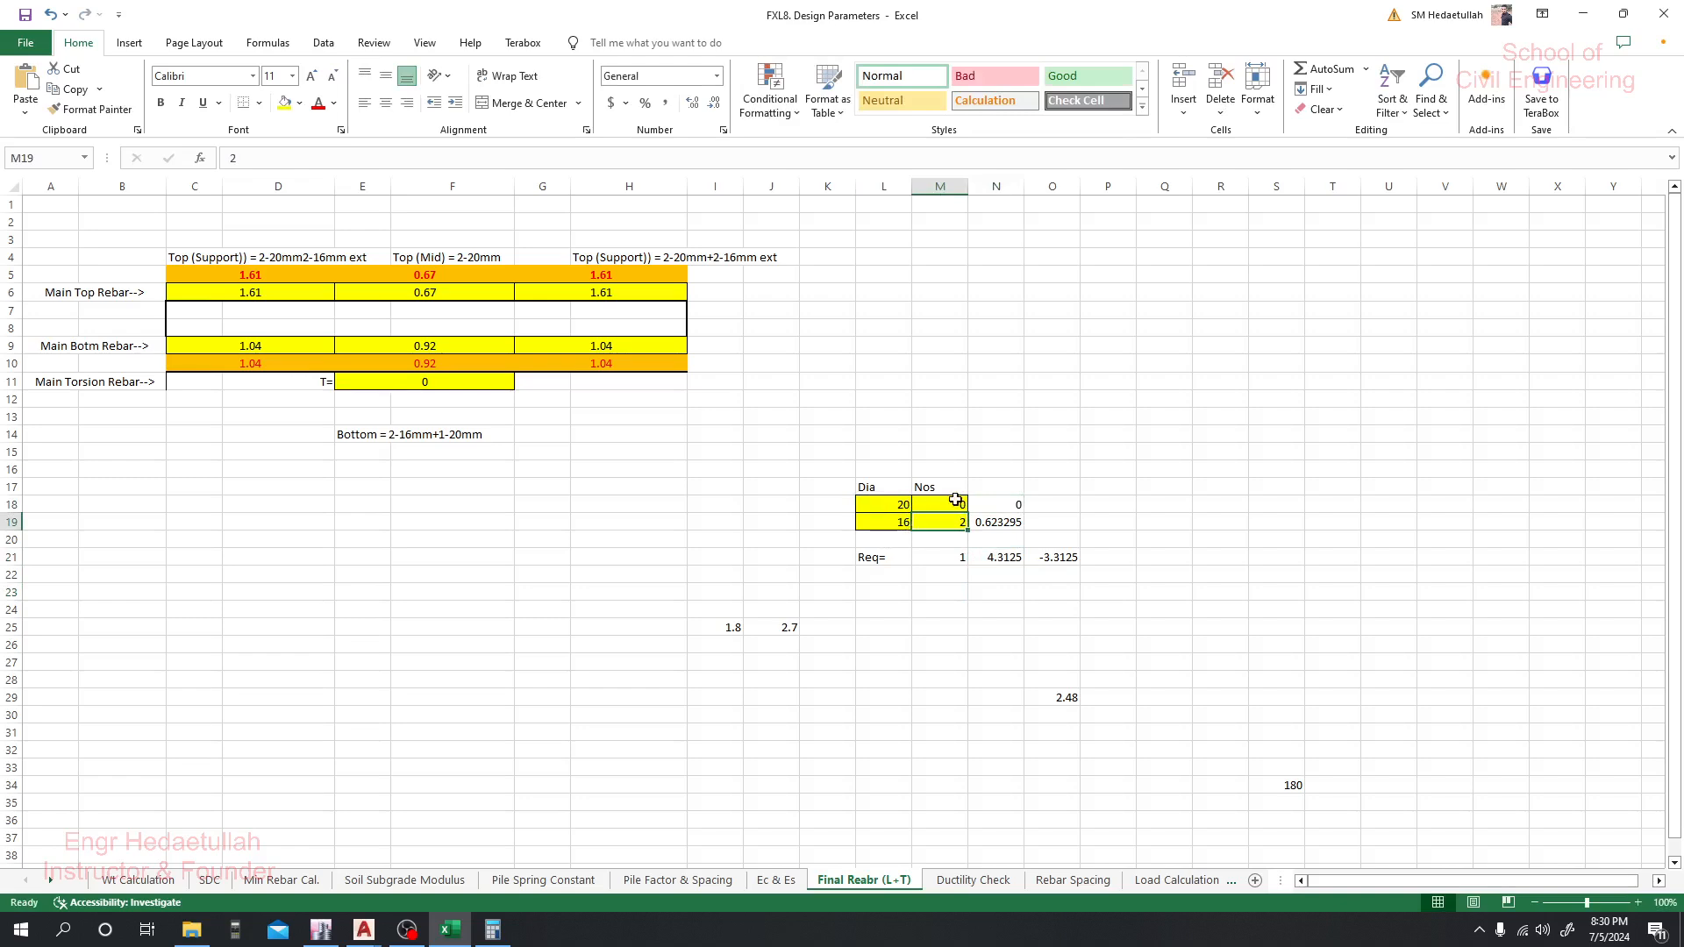
Set the number of 16 mm bars in cell M19 to 10
left_click(887, 526)
left_click(942, 522)
type("10")
key("Return")
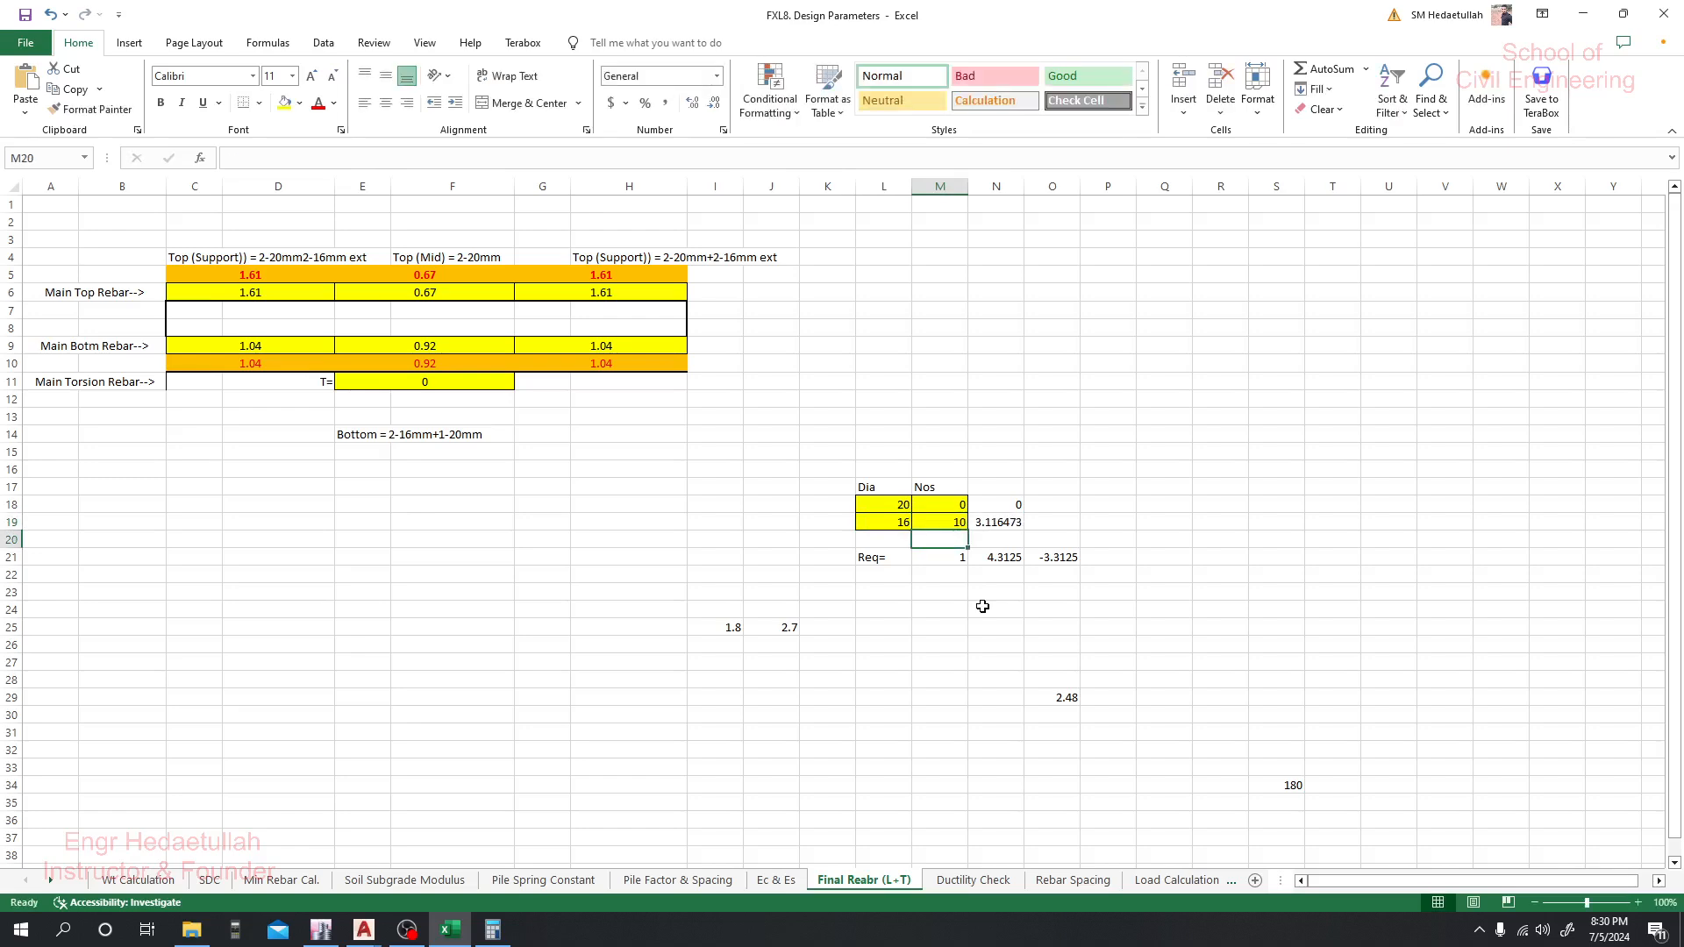
Compare the 16 mm bars' area with the required area in N21, and bring up the open AutoCAD drawings for switching
left_click(949, 524)
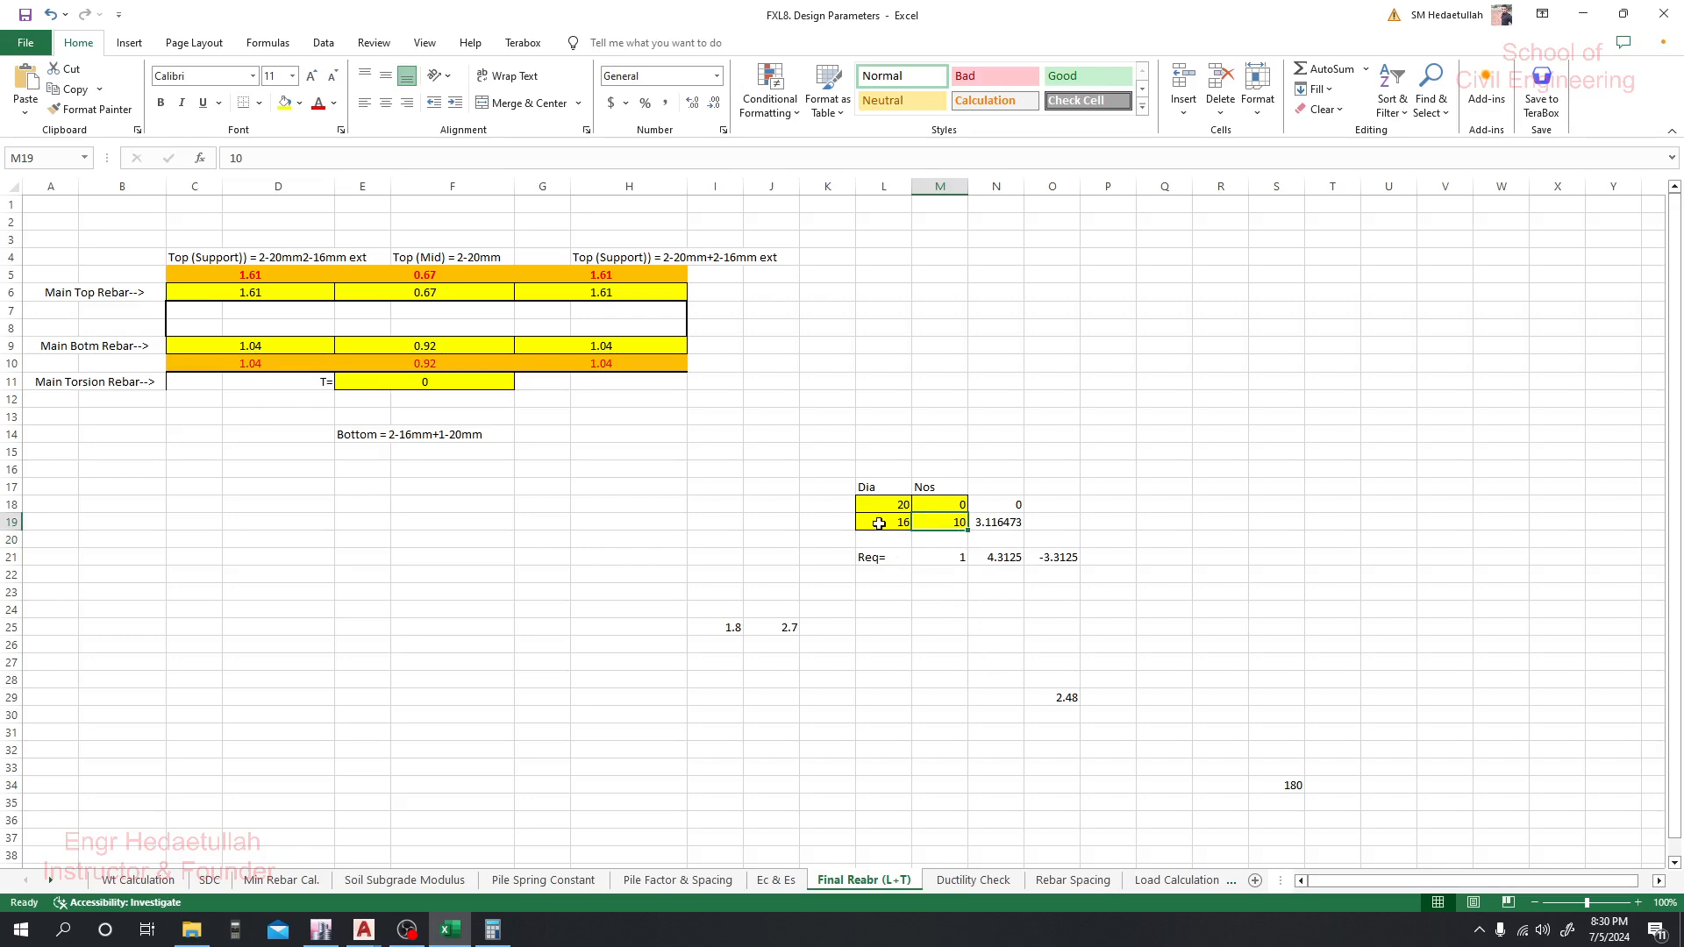
key("Down")
key("Down")
left_click(943, 524)
left_click(998, 572)
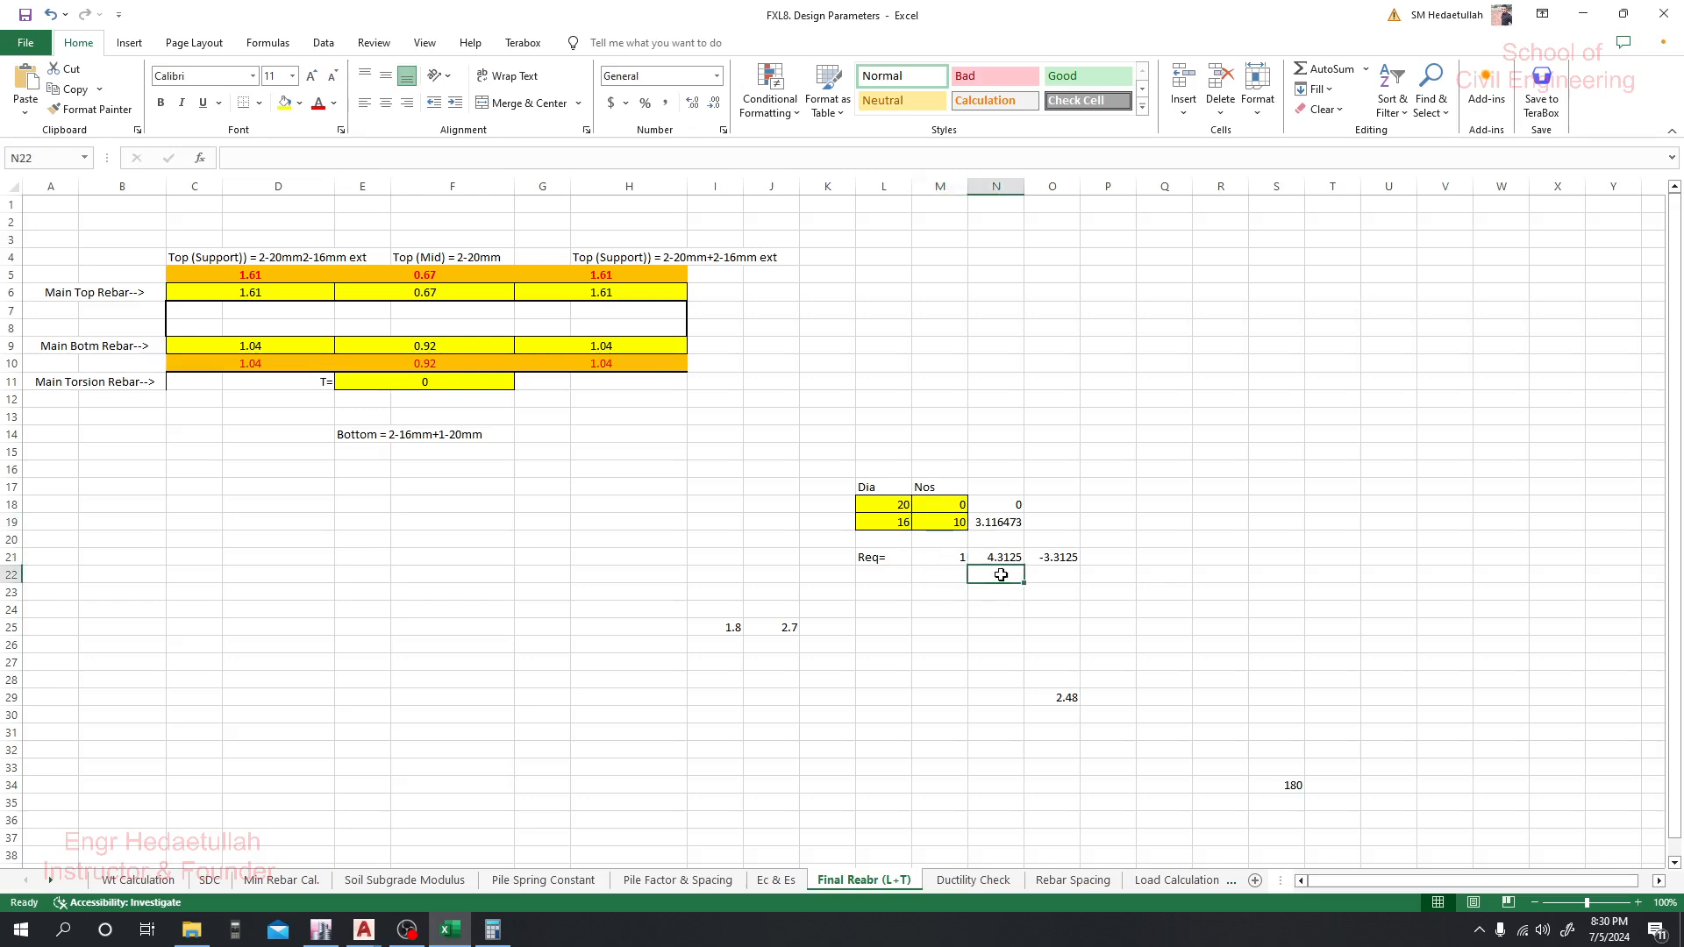
left_click(364, 929)
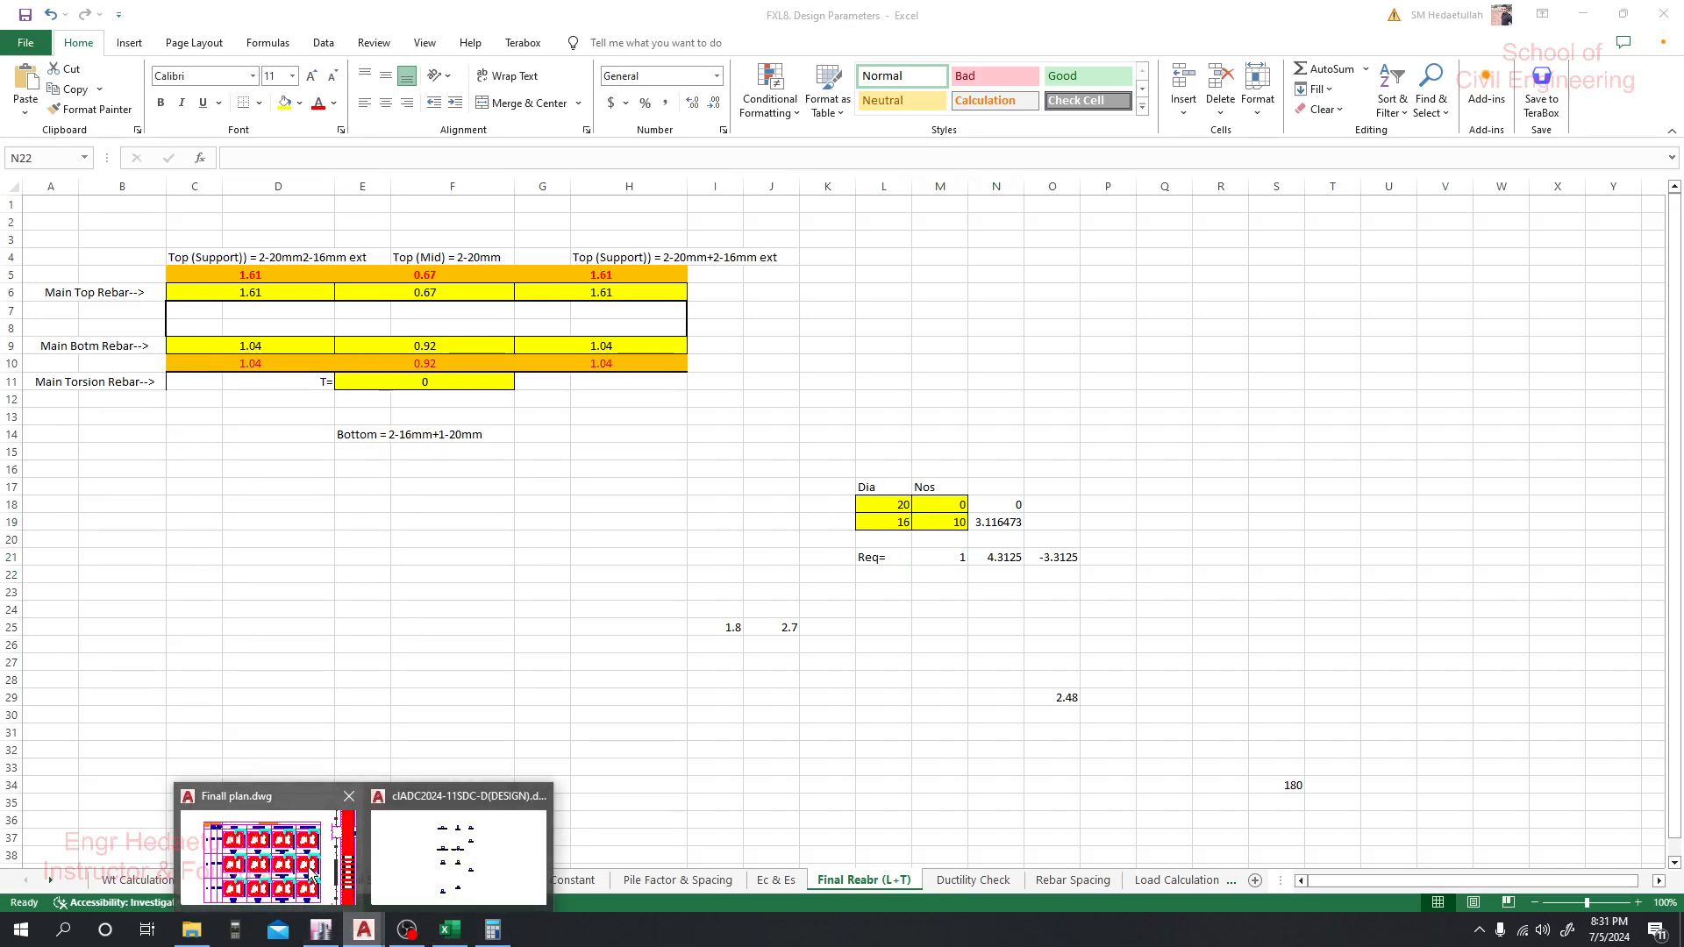
Check the ETABS model and open the cIADC2024-11SDC-D(DESIGN) drawing in AutoCAD to read the column rebar notes
left_click(321, 937)
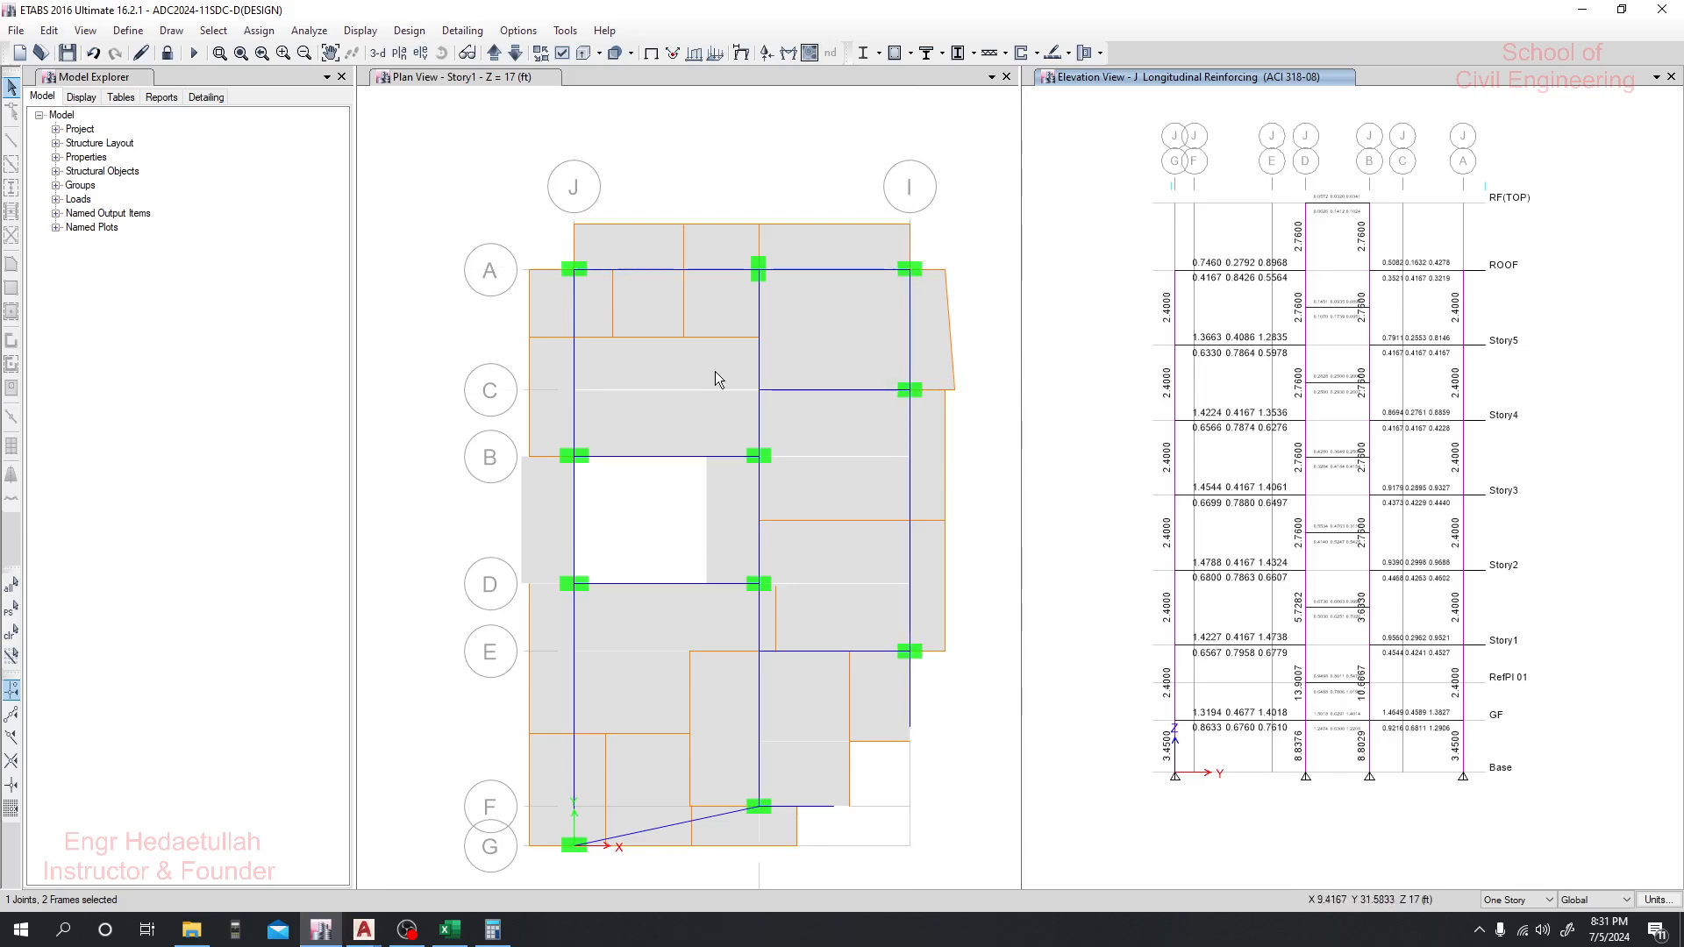
left_click(364, 929)
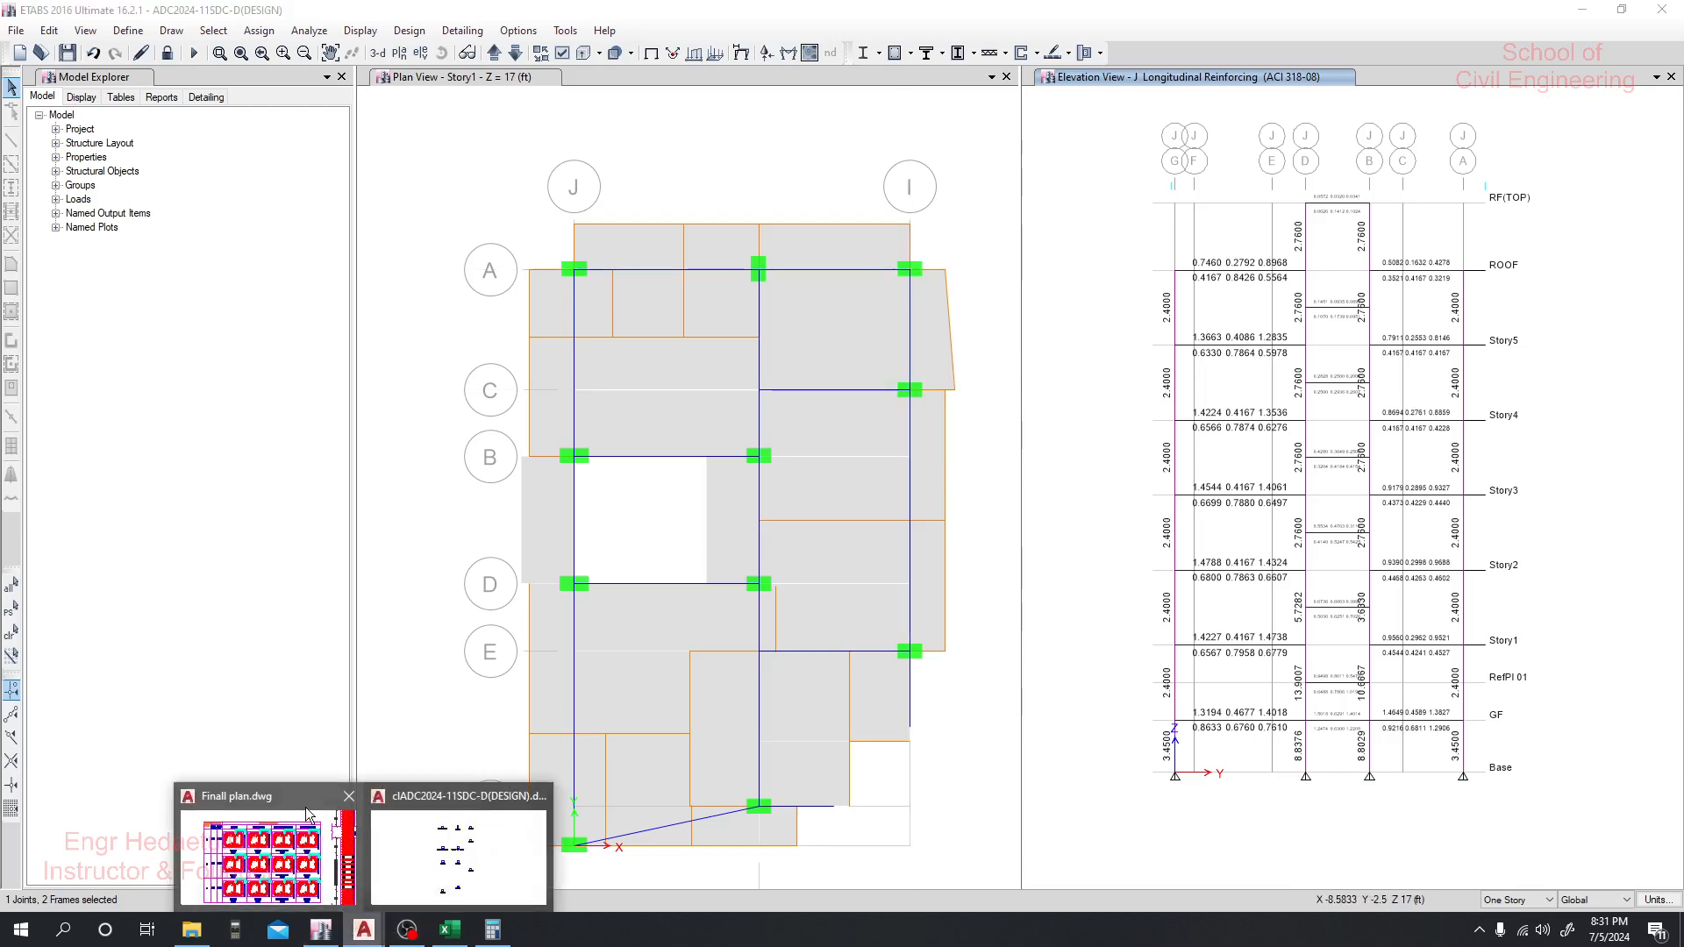
left_click(403, 851)
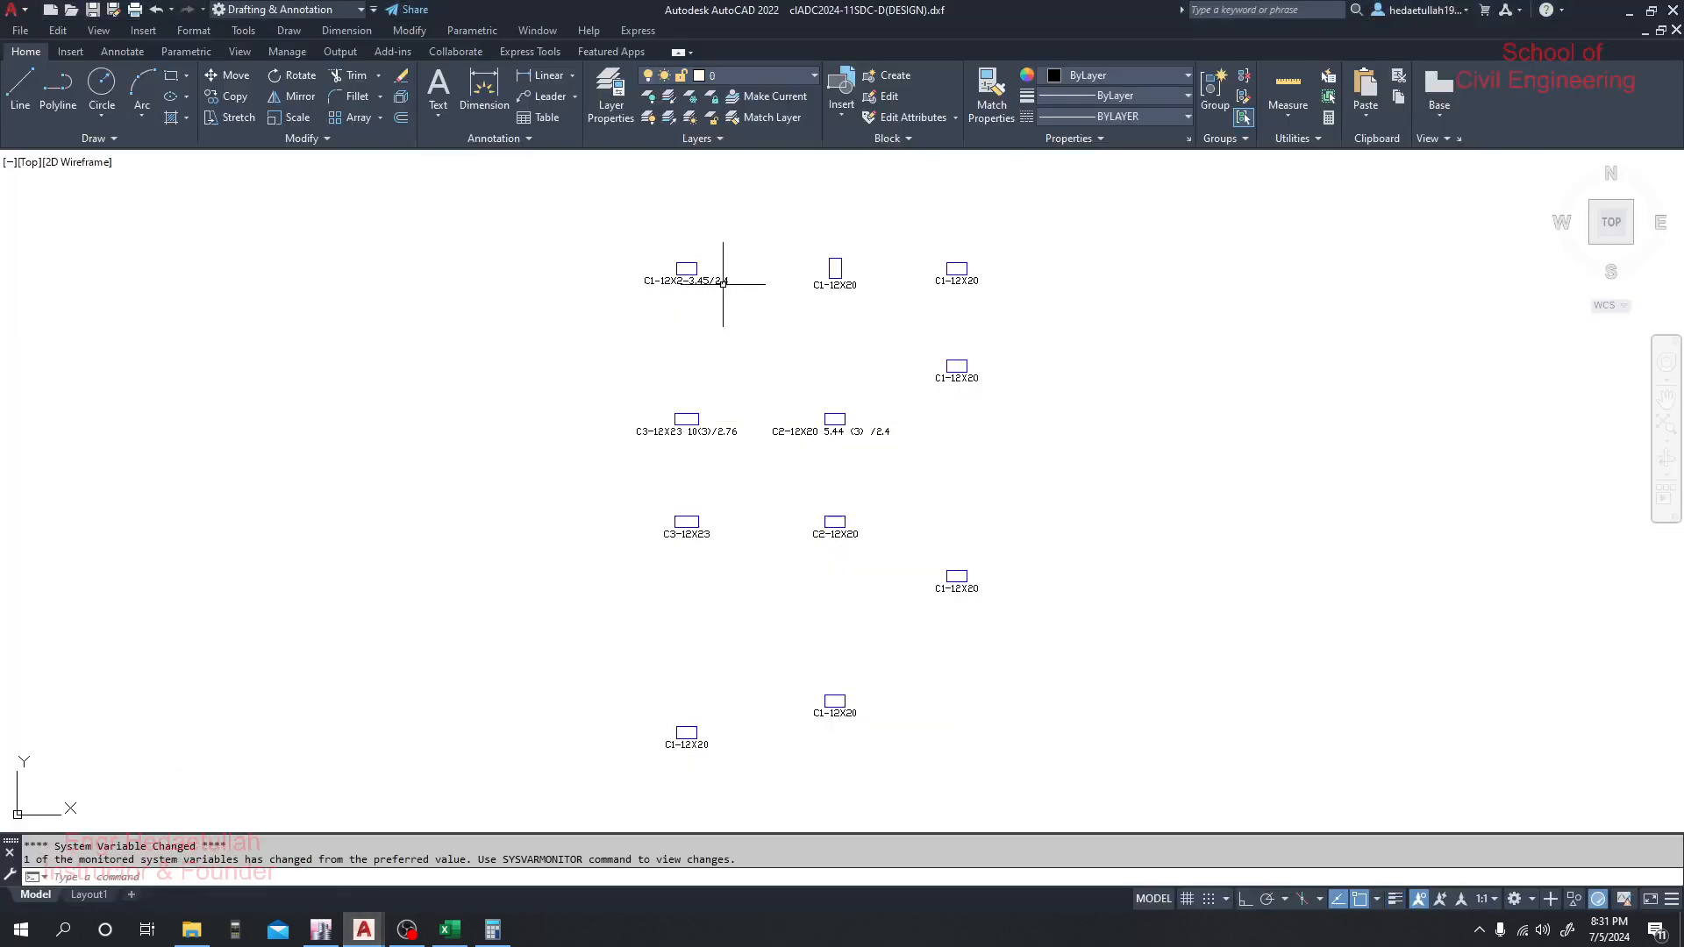
Calculate 2.4 × 1.25 in Calculator and close it
left_click(492, 930)
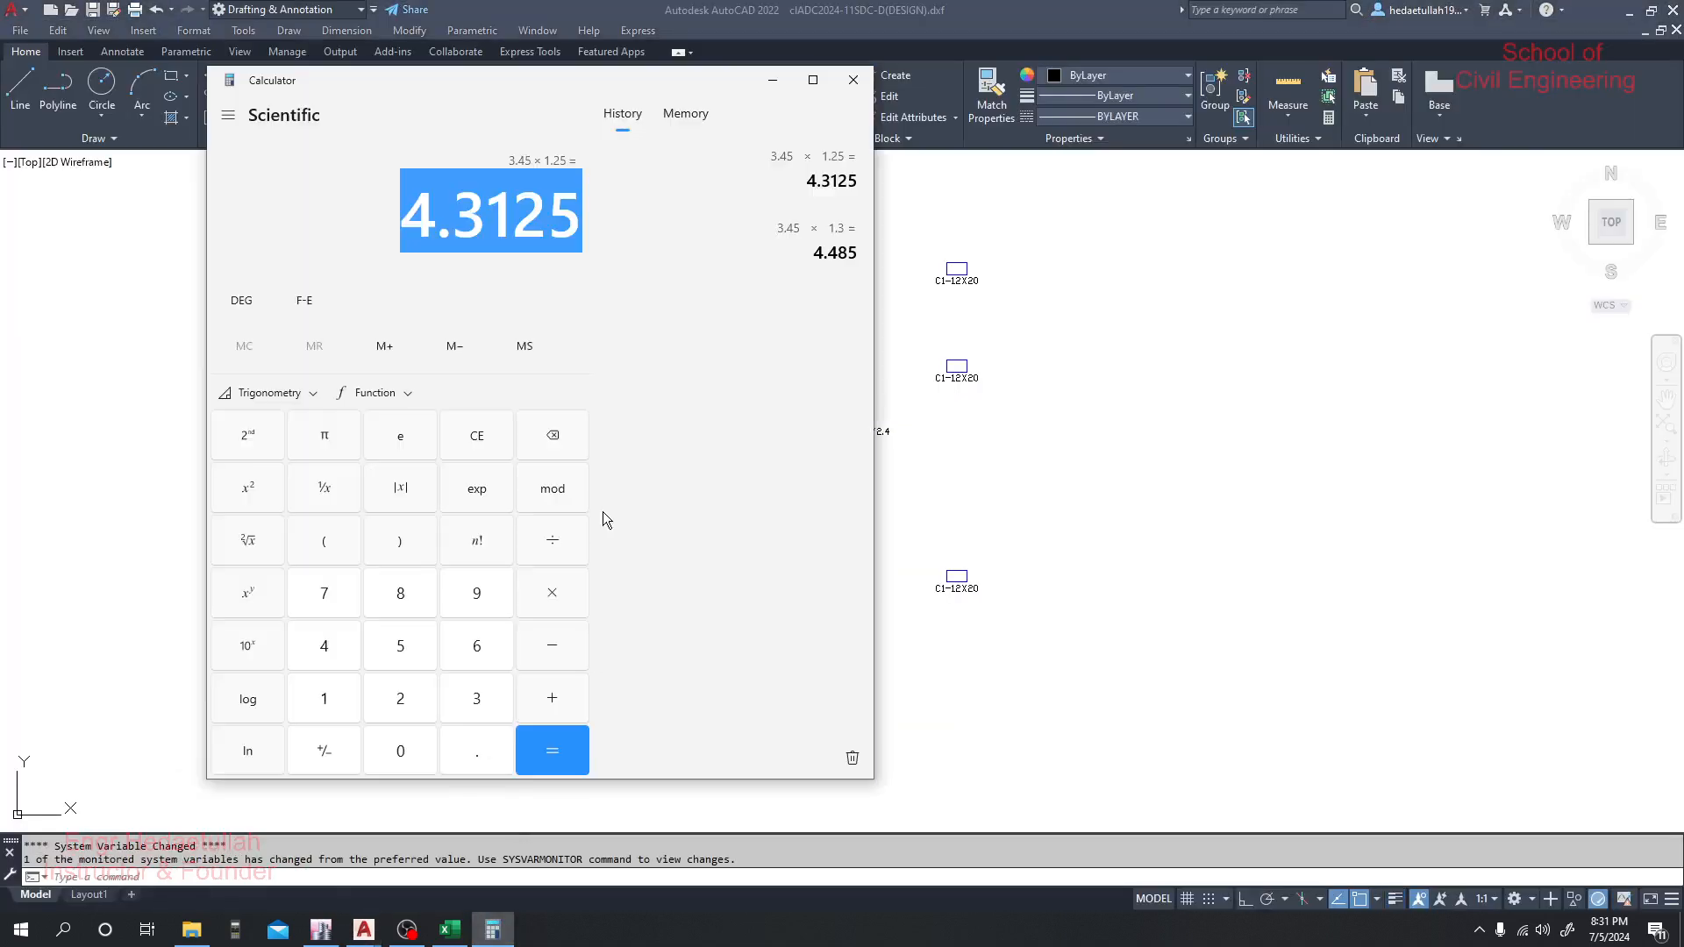
type("2.4")
type("*1.25")
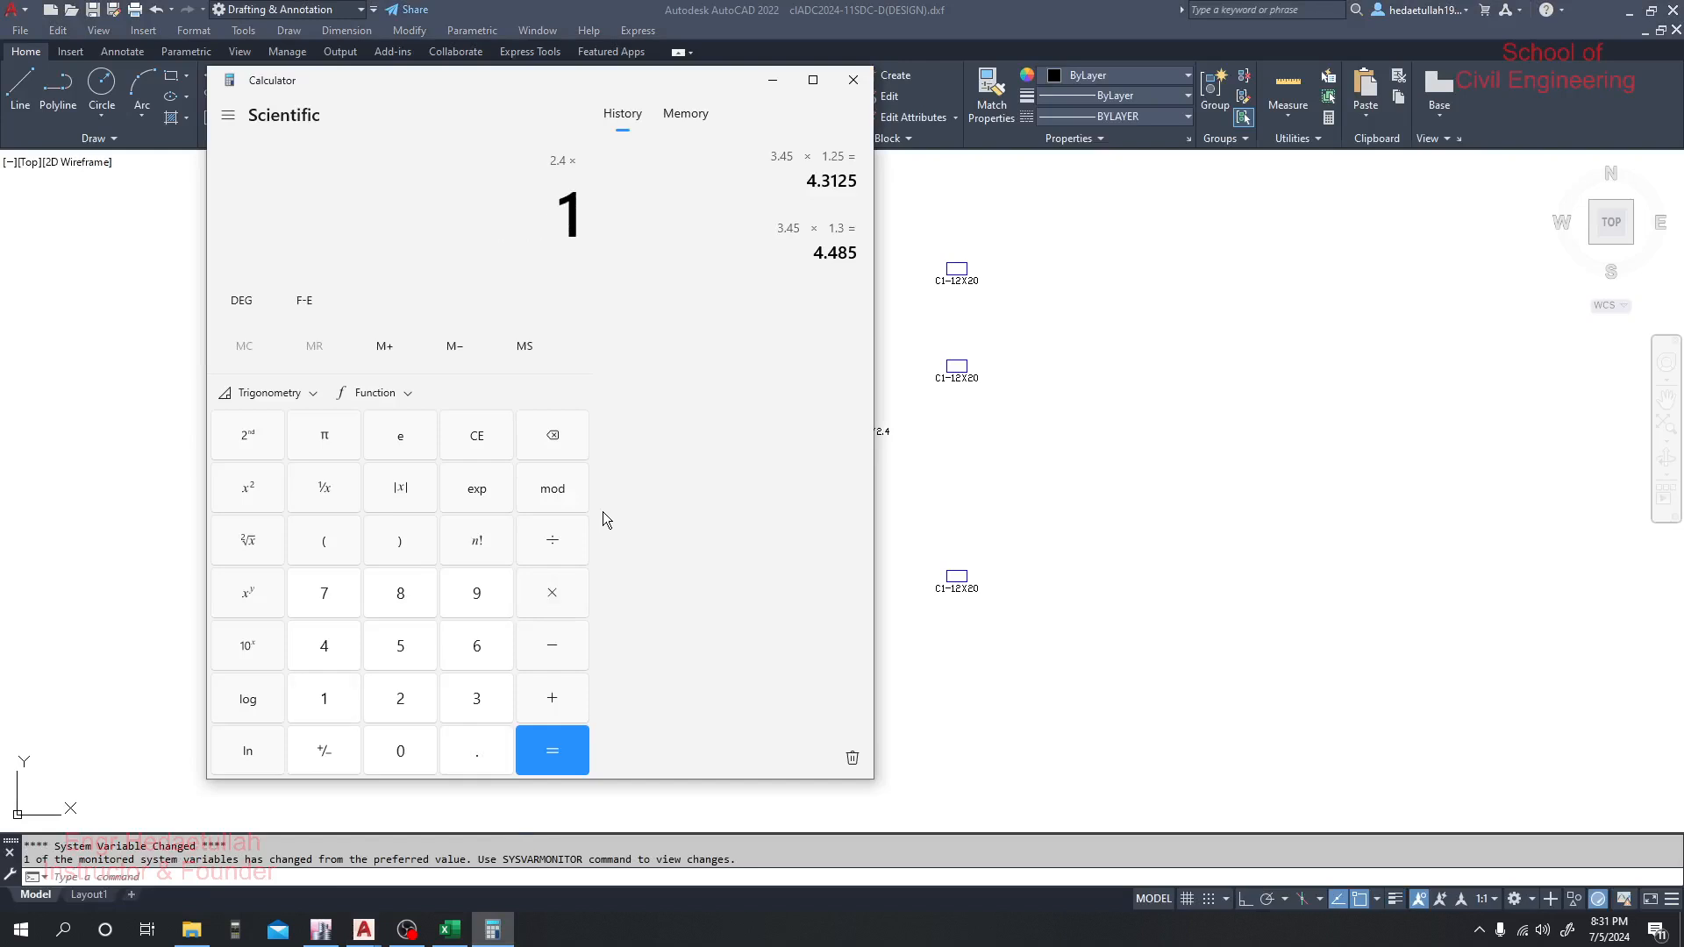
key("Return")
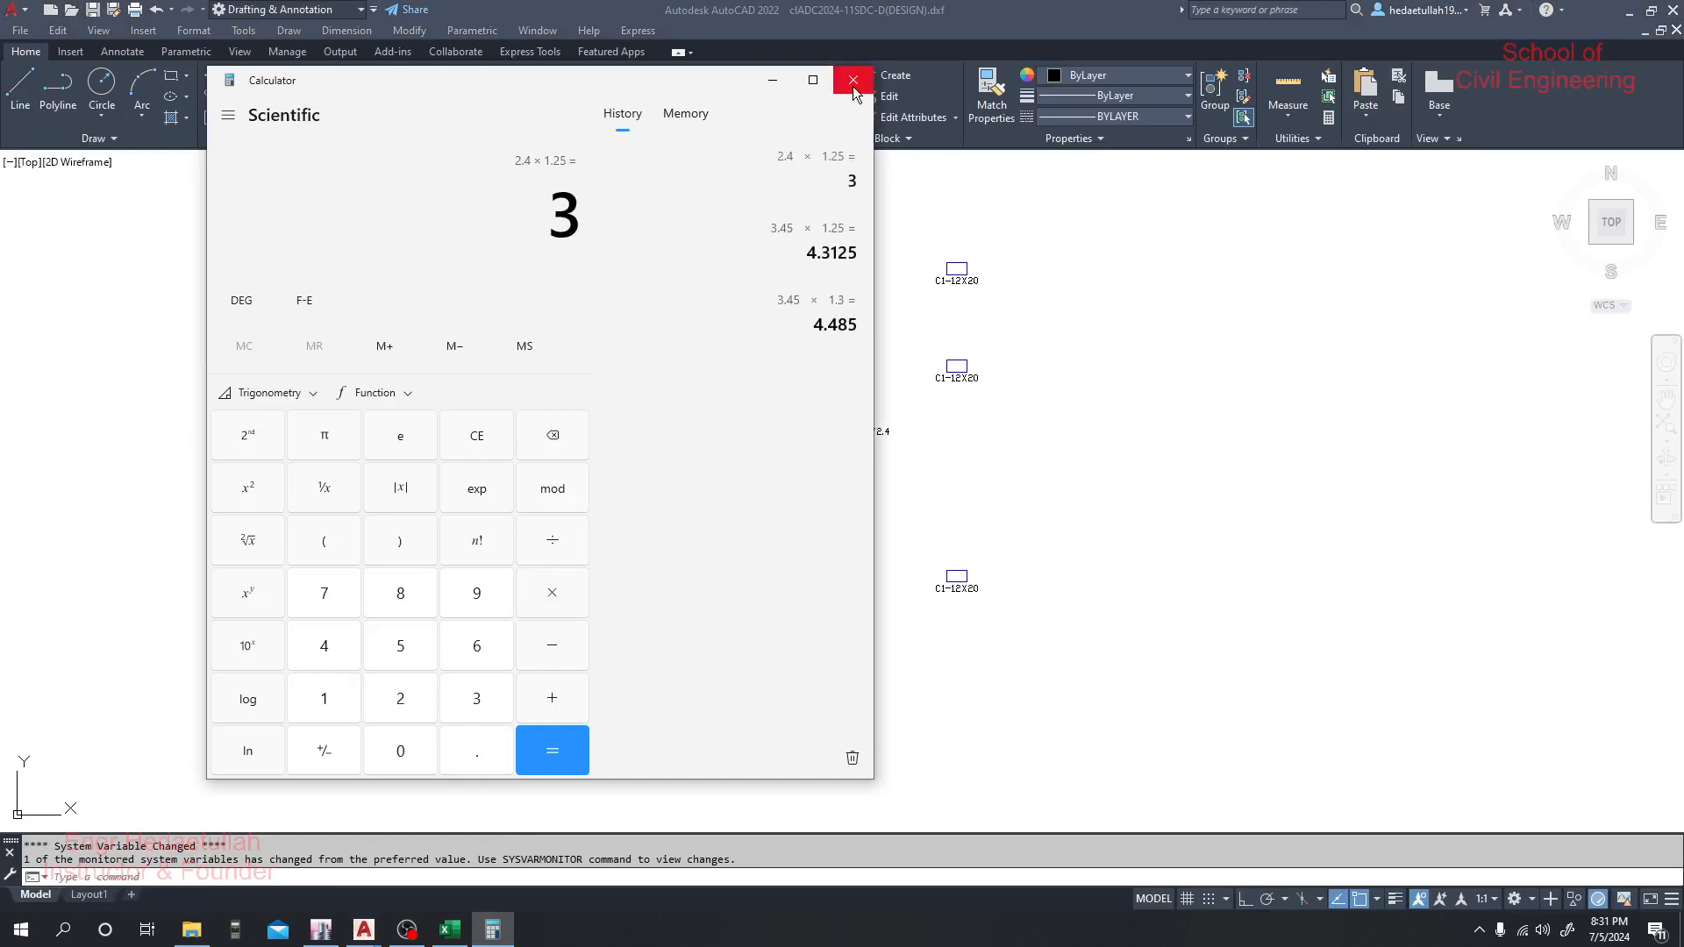
left_click(853, 80)
Switch to the Excel design parameters workbook and enter 3 in cell N22, below the required rebar value
left_click(450, 930)
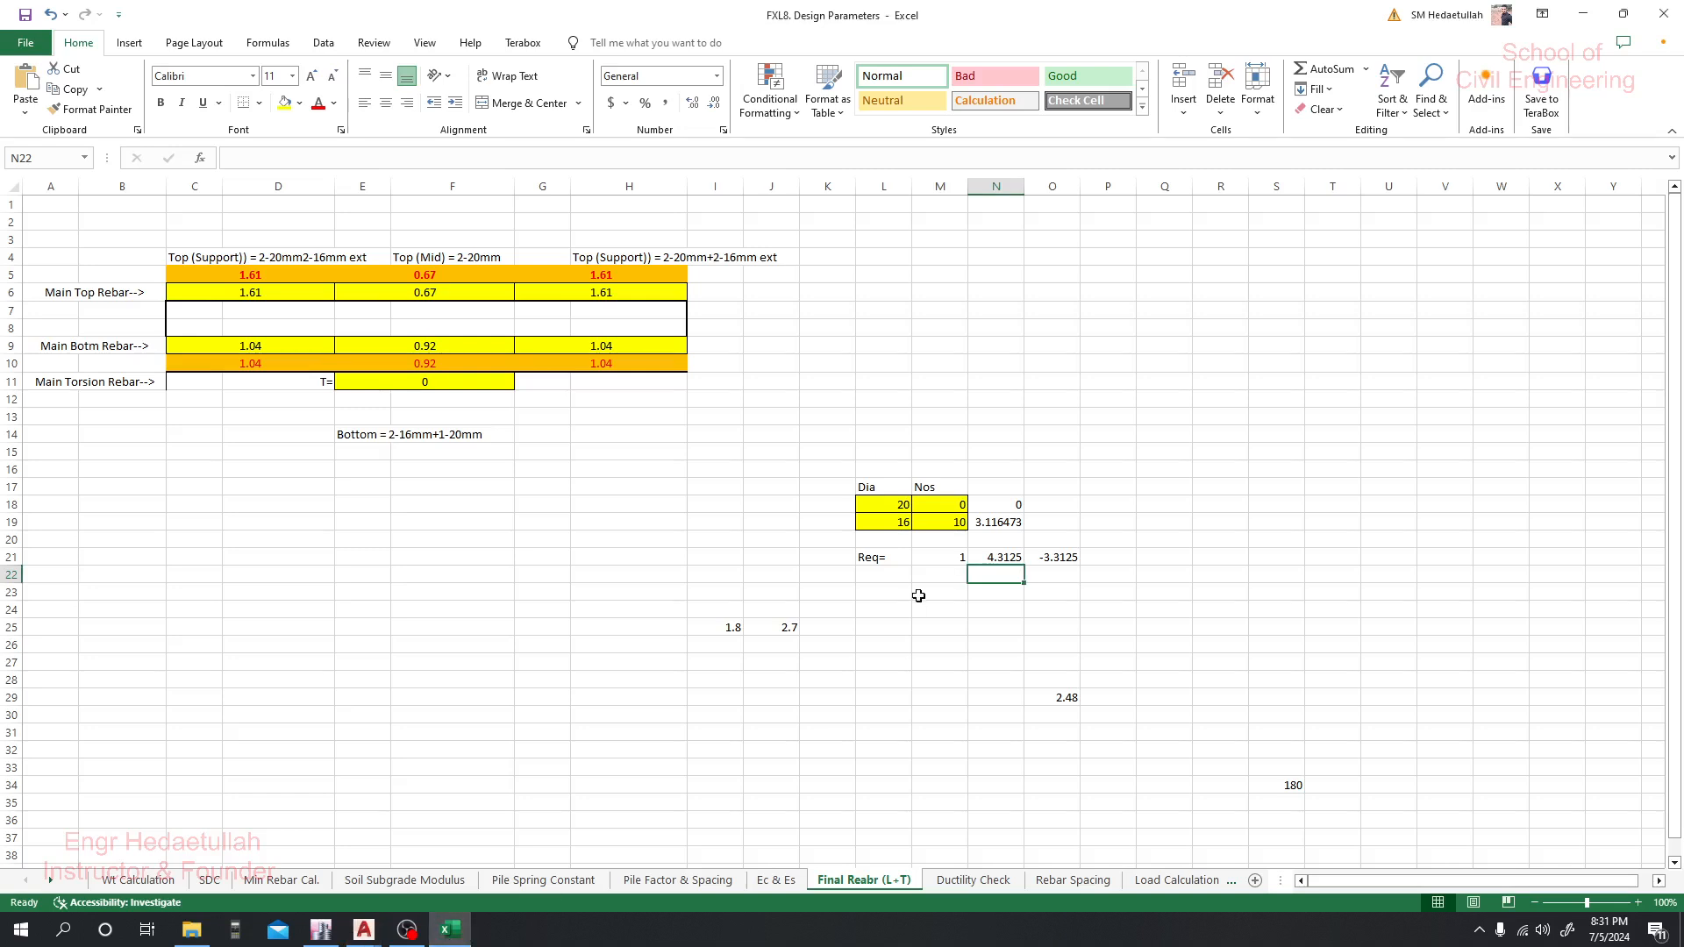
left_click(979, 608)
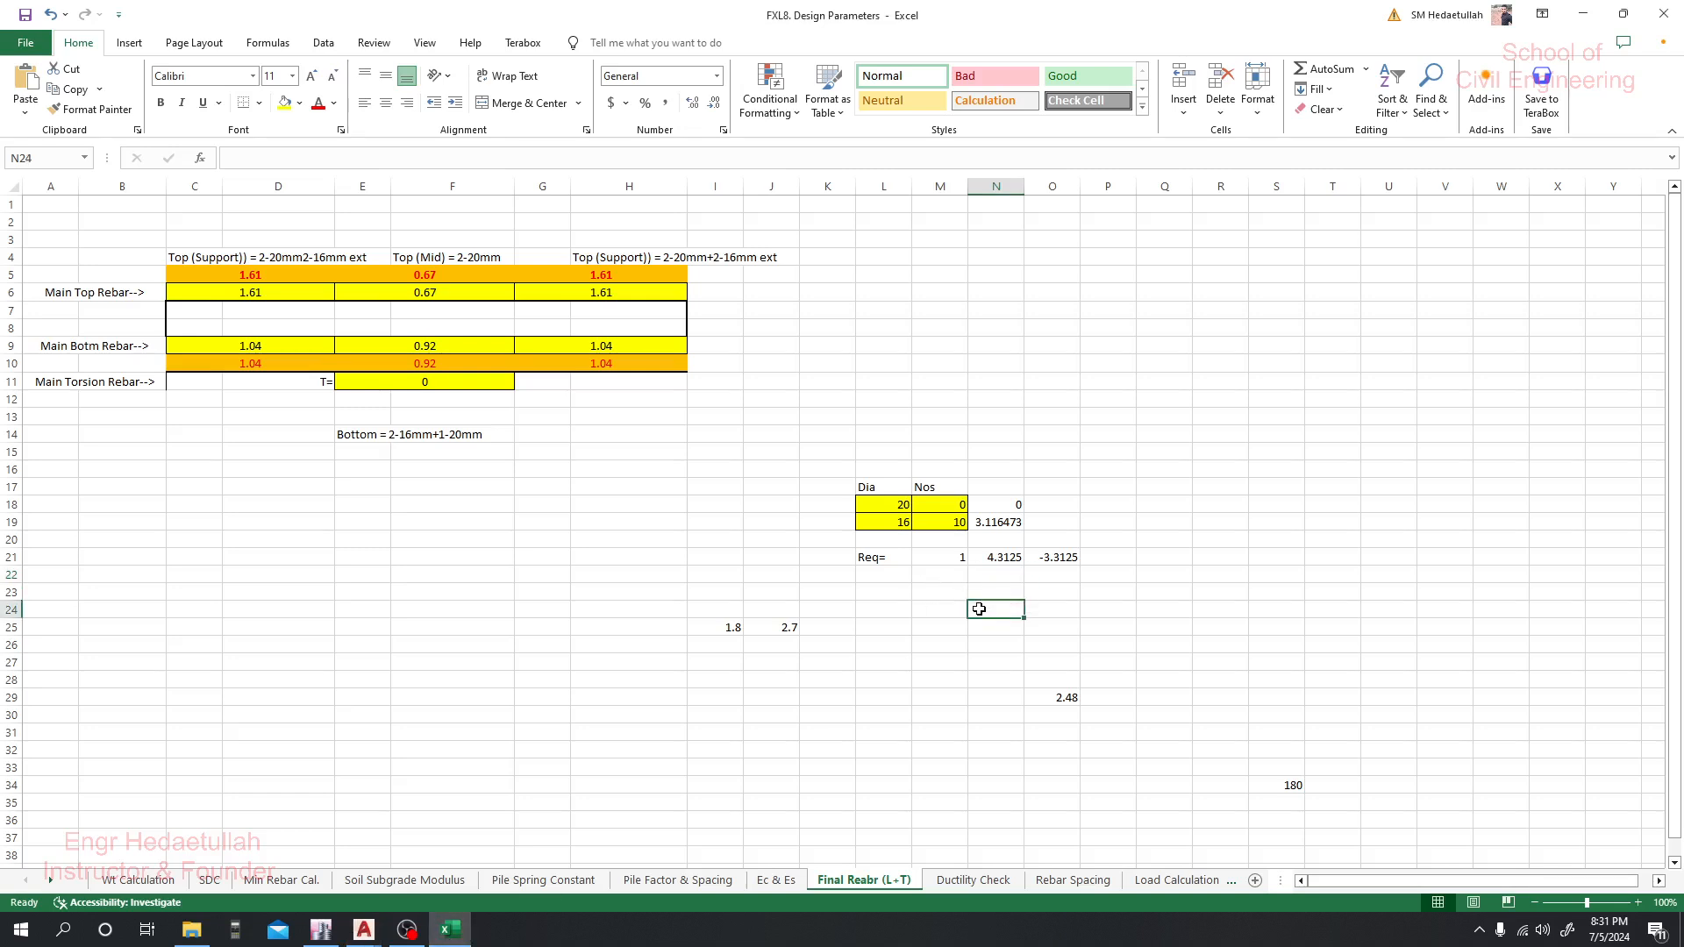
left_click(997, 575)
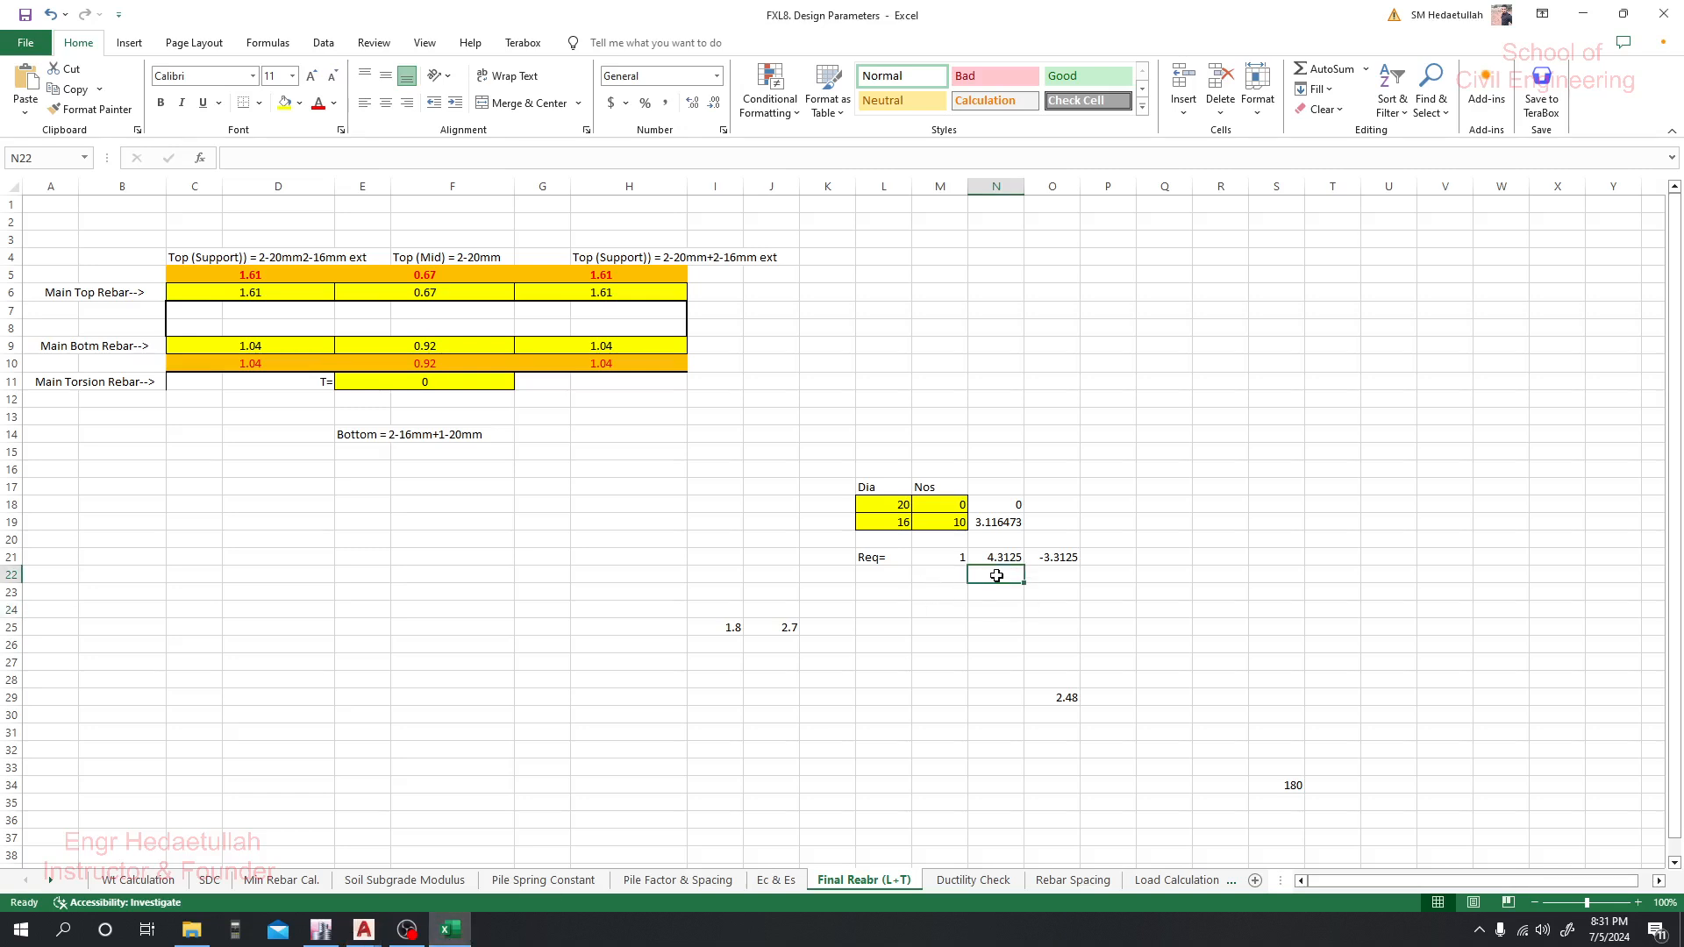
type("3")
key("Return")
Review the 16 mm bar row against the required rebar values in cells N21 and N22
left_click(988, 622)
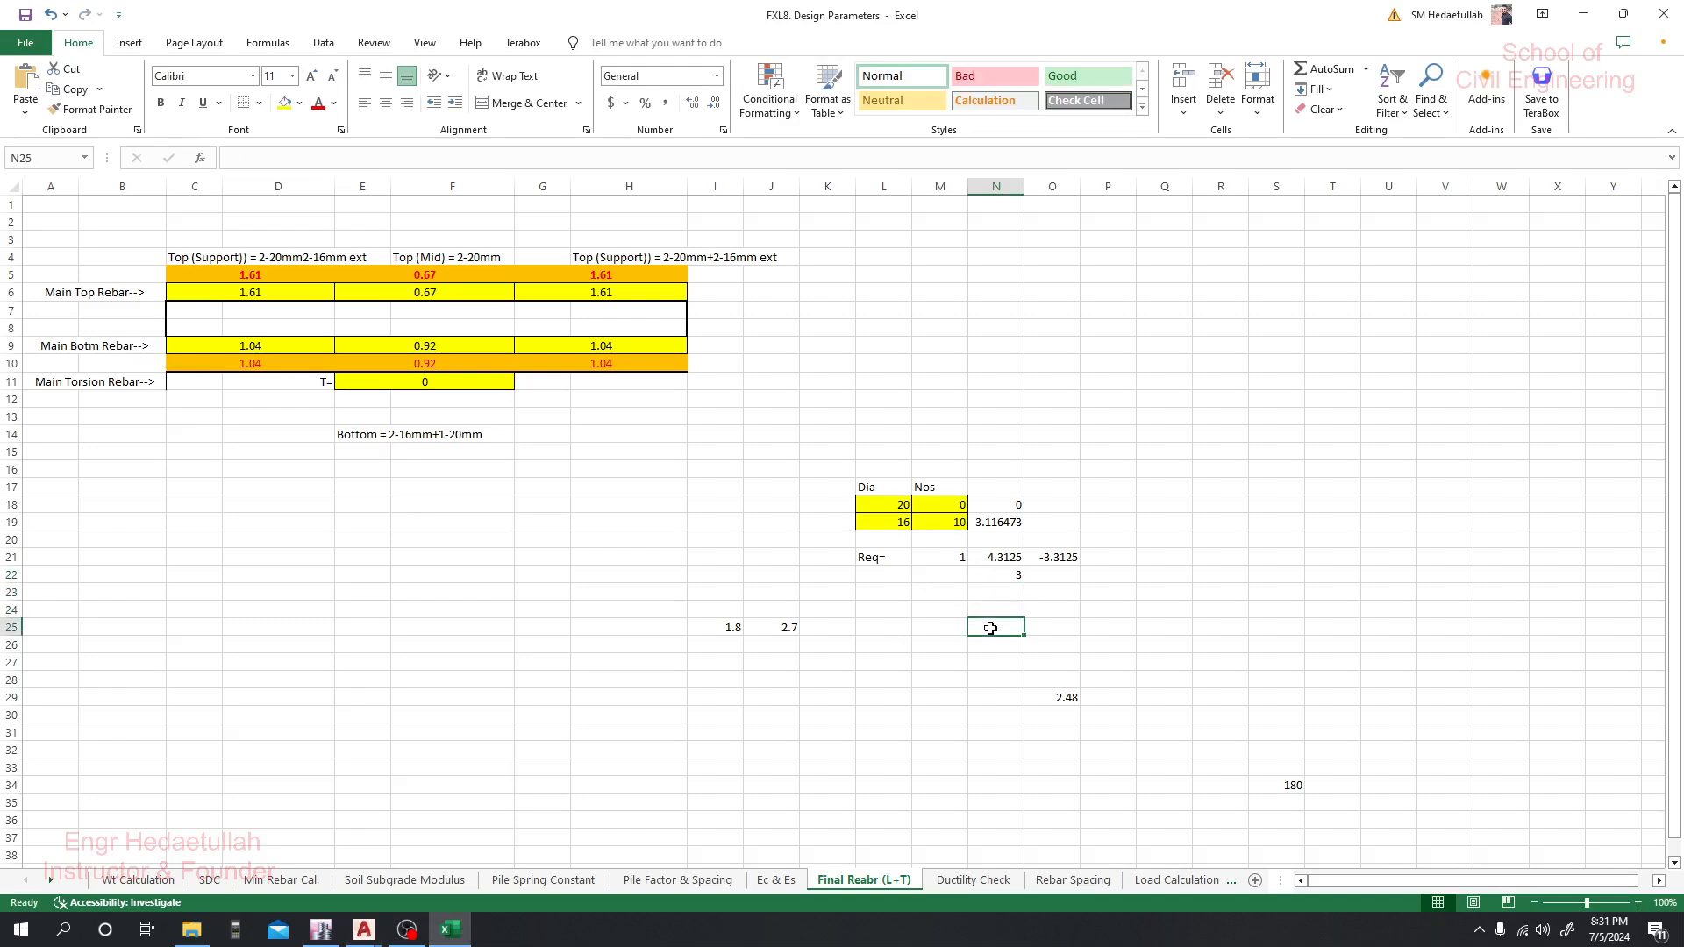
left_click(900, 520)
left_click(929, 520)
left_click(895, 525)
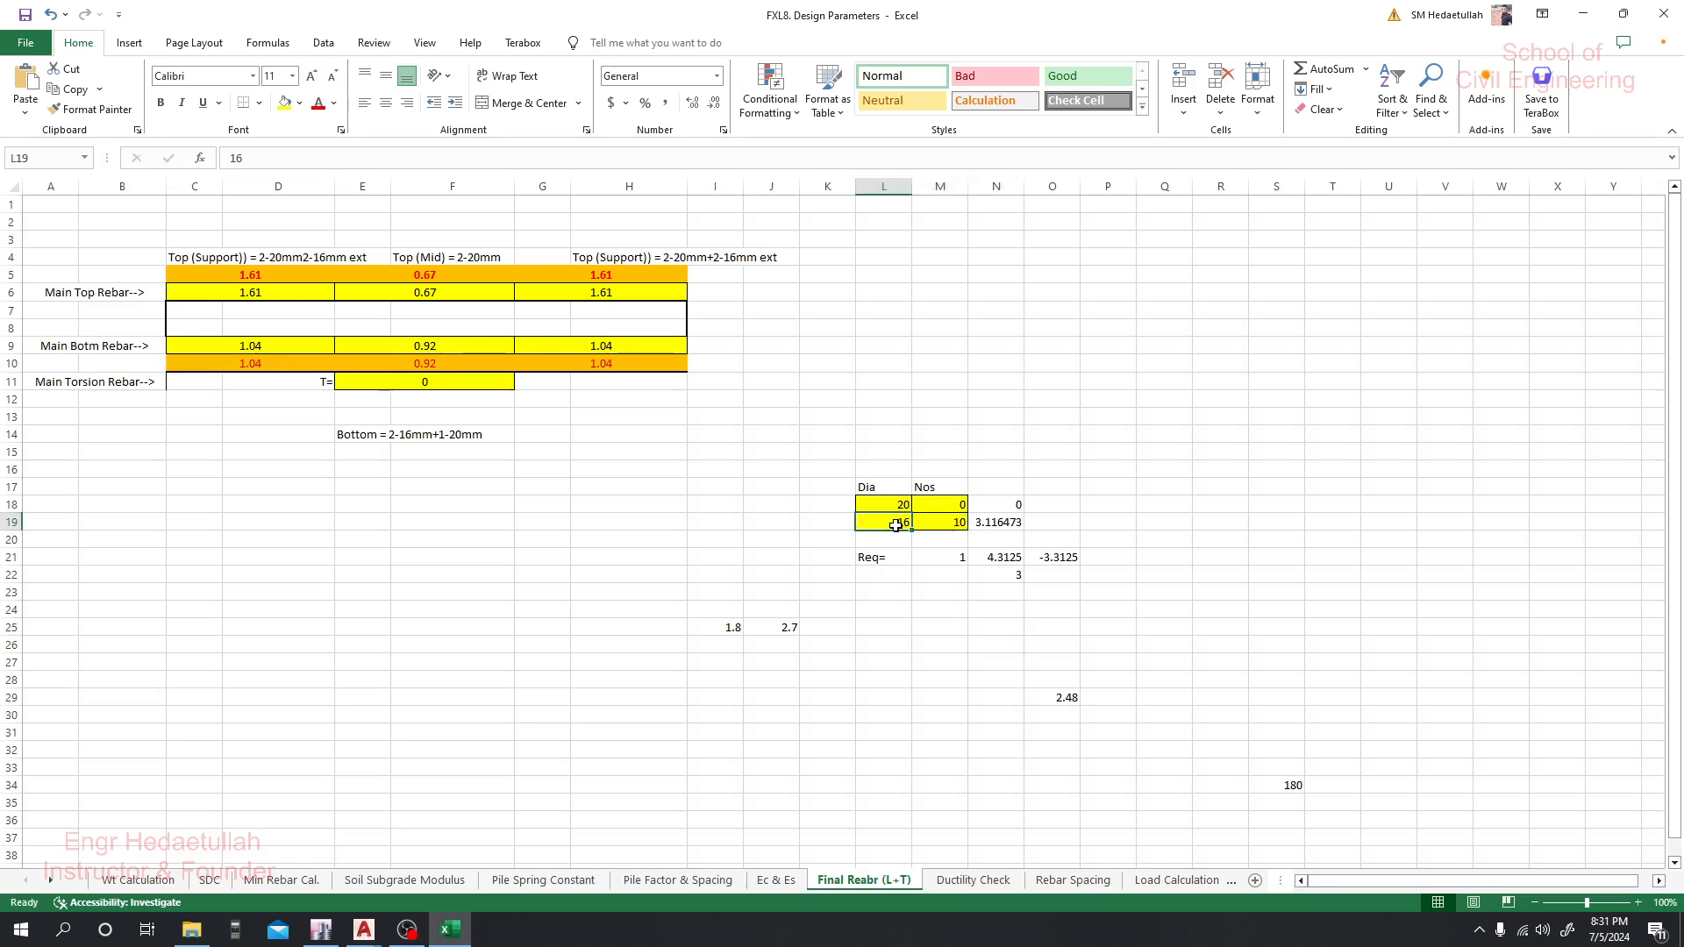
left_click(990, 573)
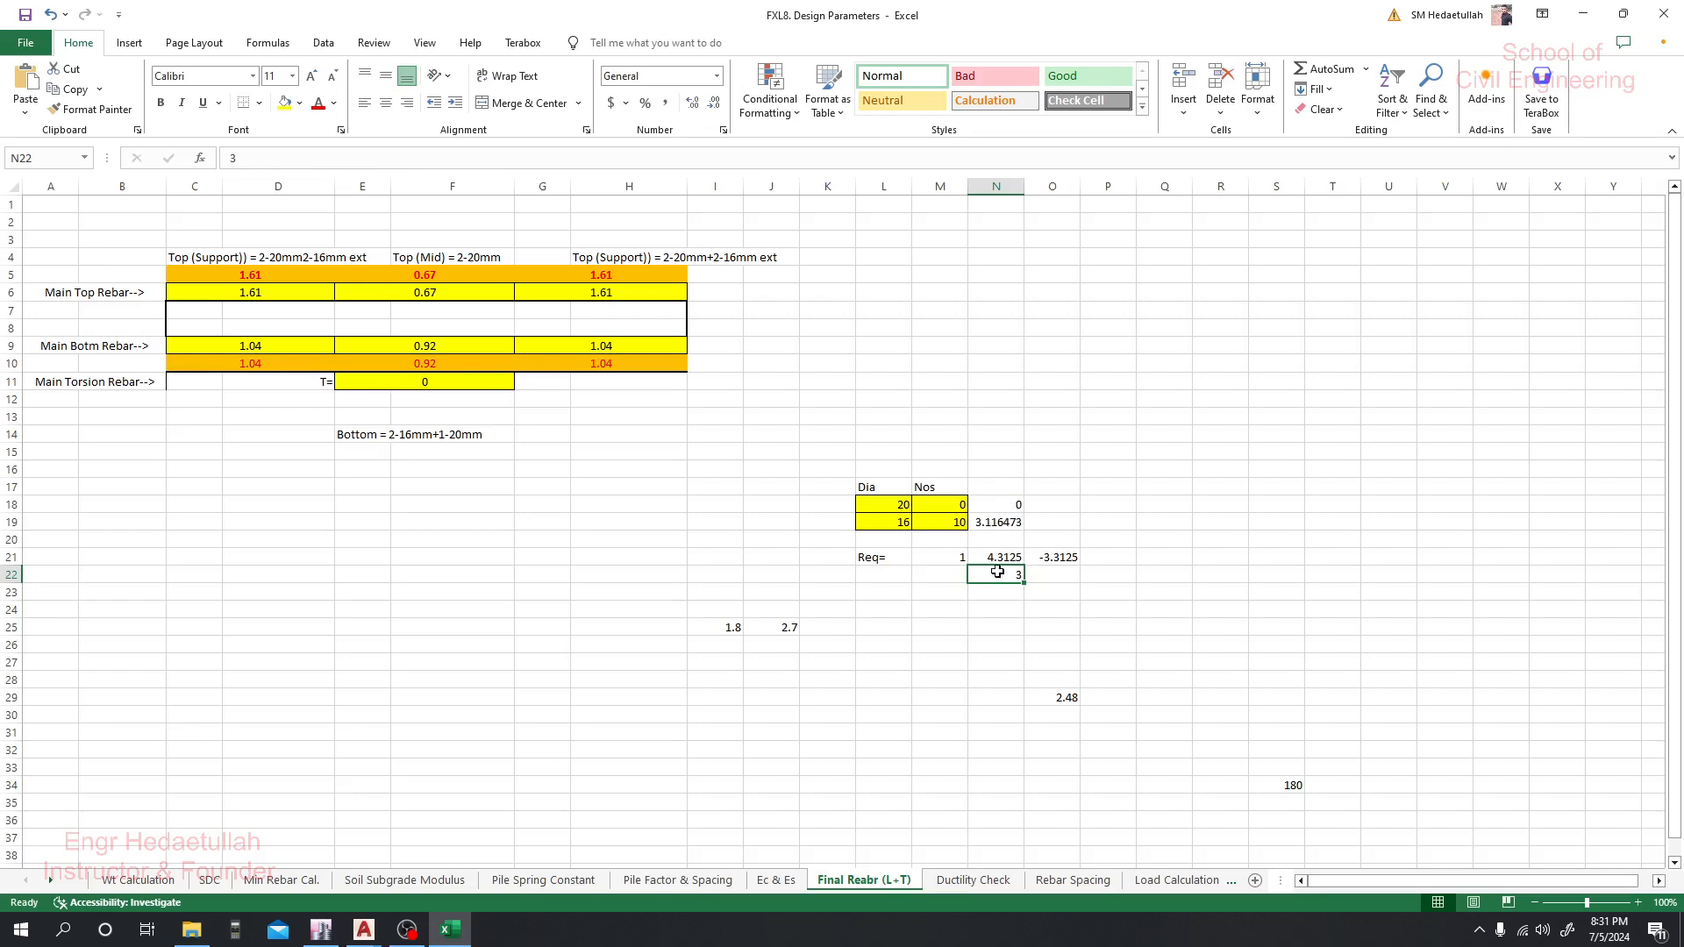
left_click(999, 558)
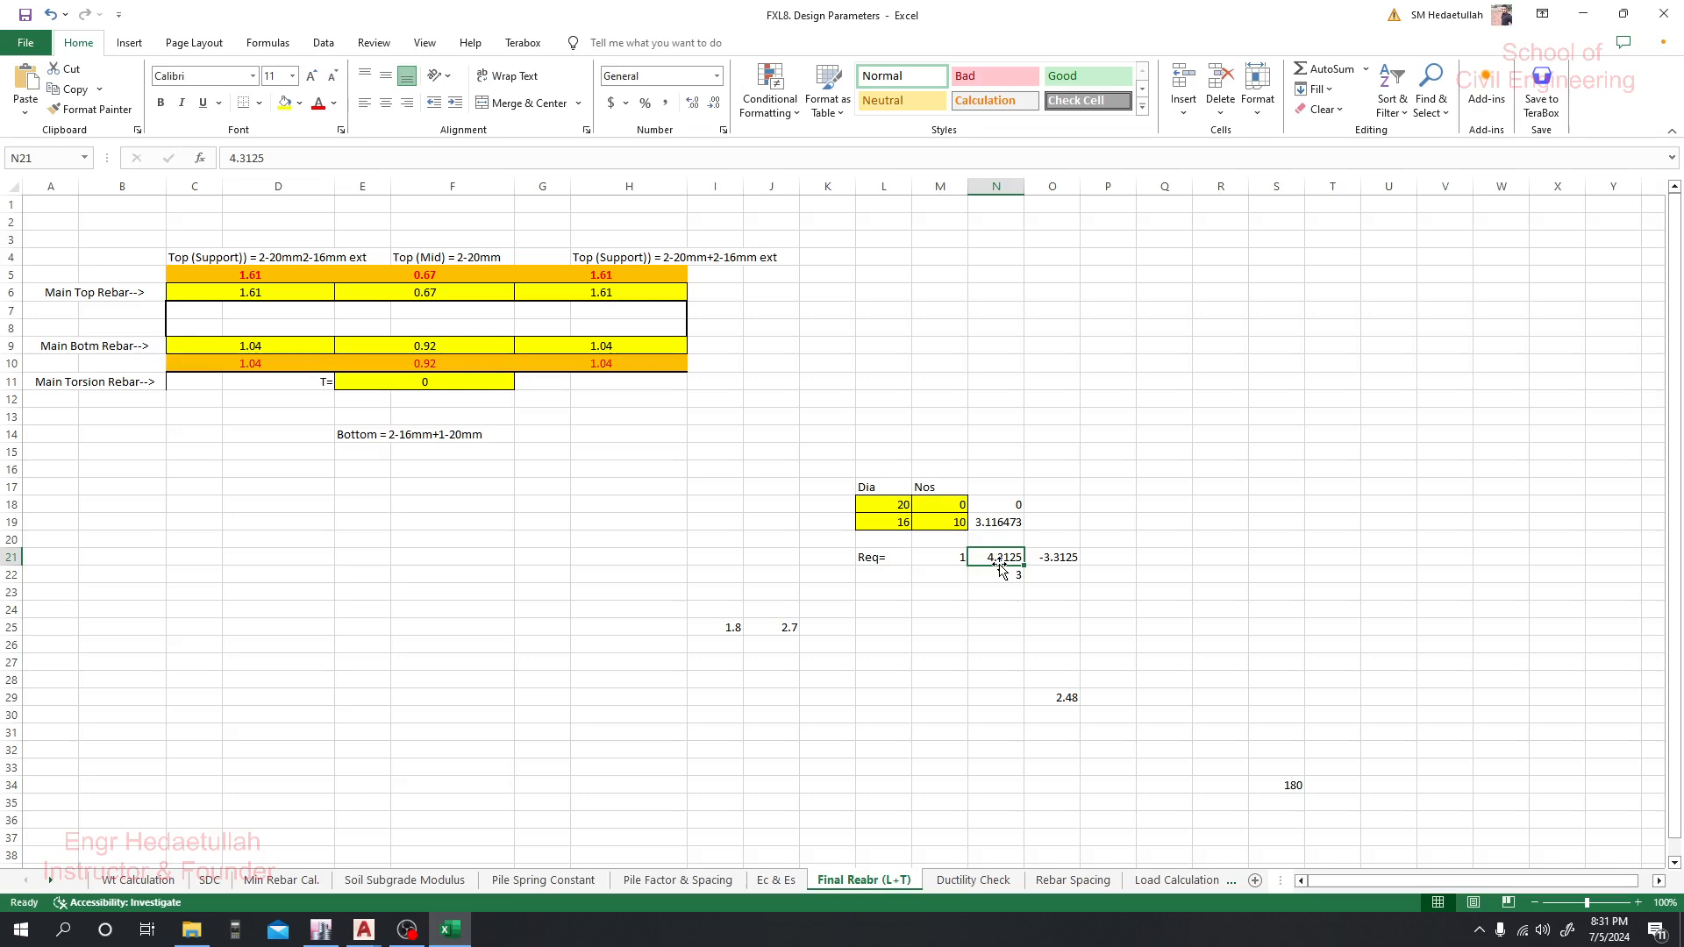
Switch to Finall plan.dwg in AutoCAD and change C1's GF to 1st story rebar label to 10-16mmØ
left_click(364, 930)
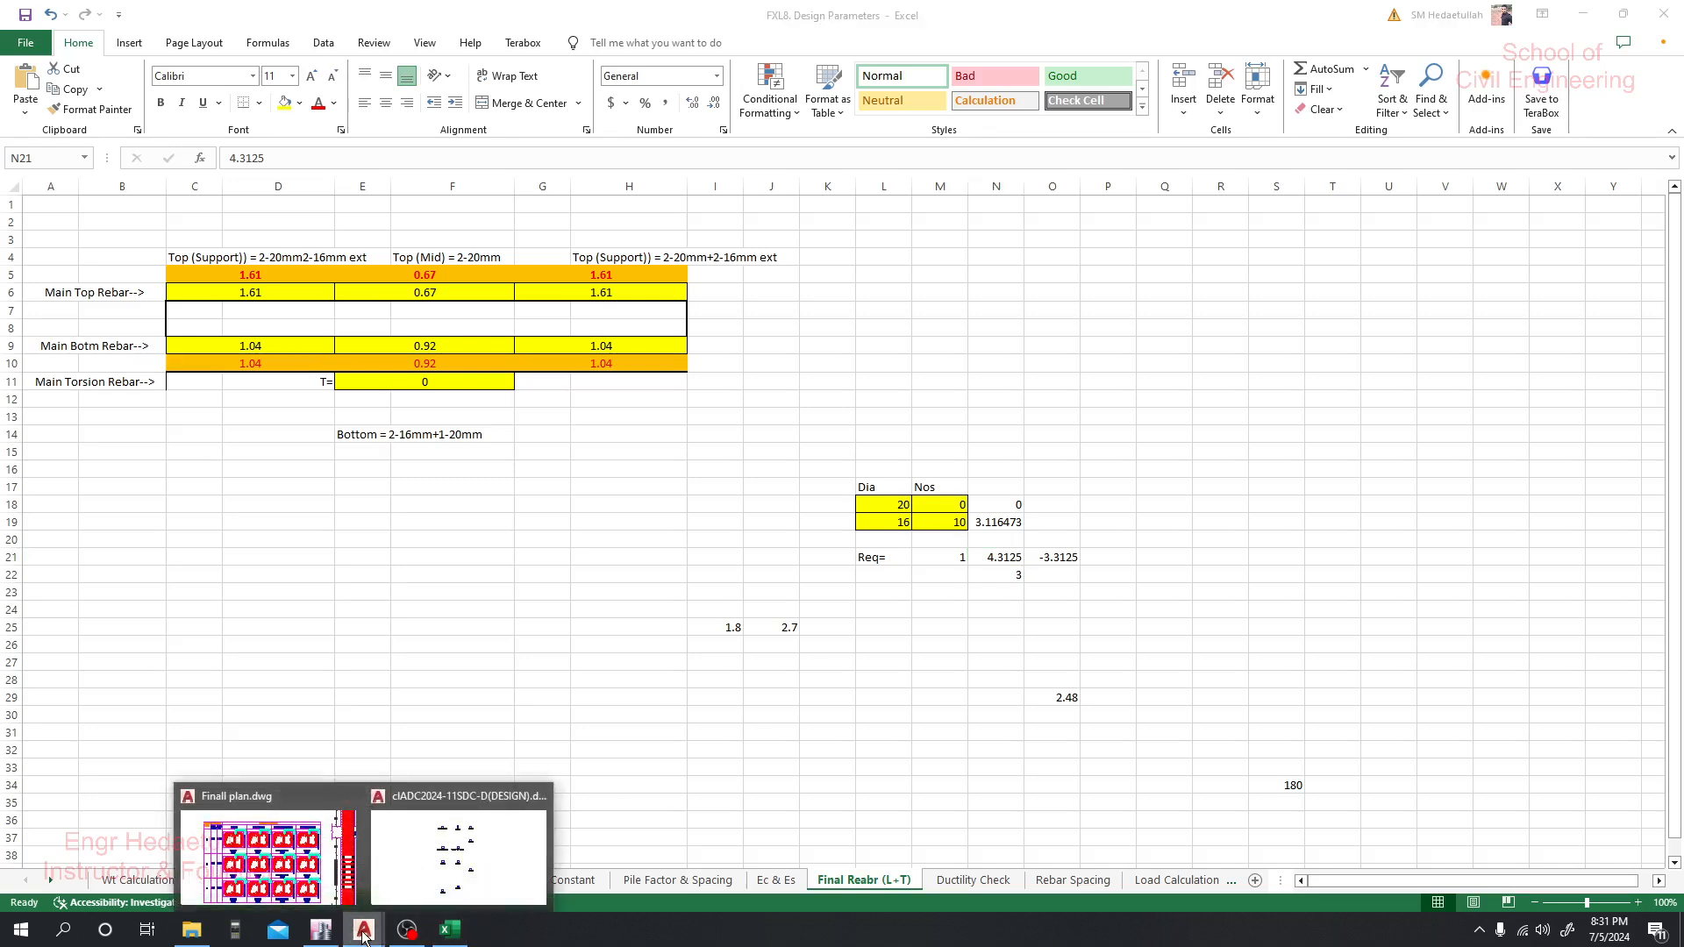
left_click(320, 857)
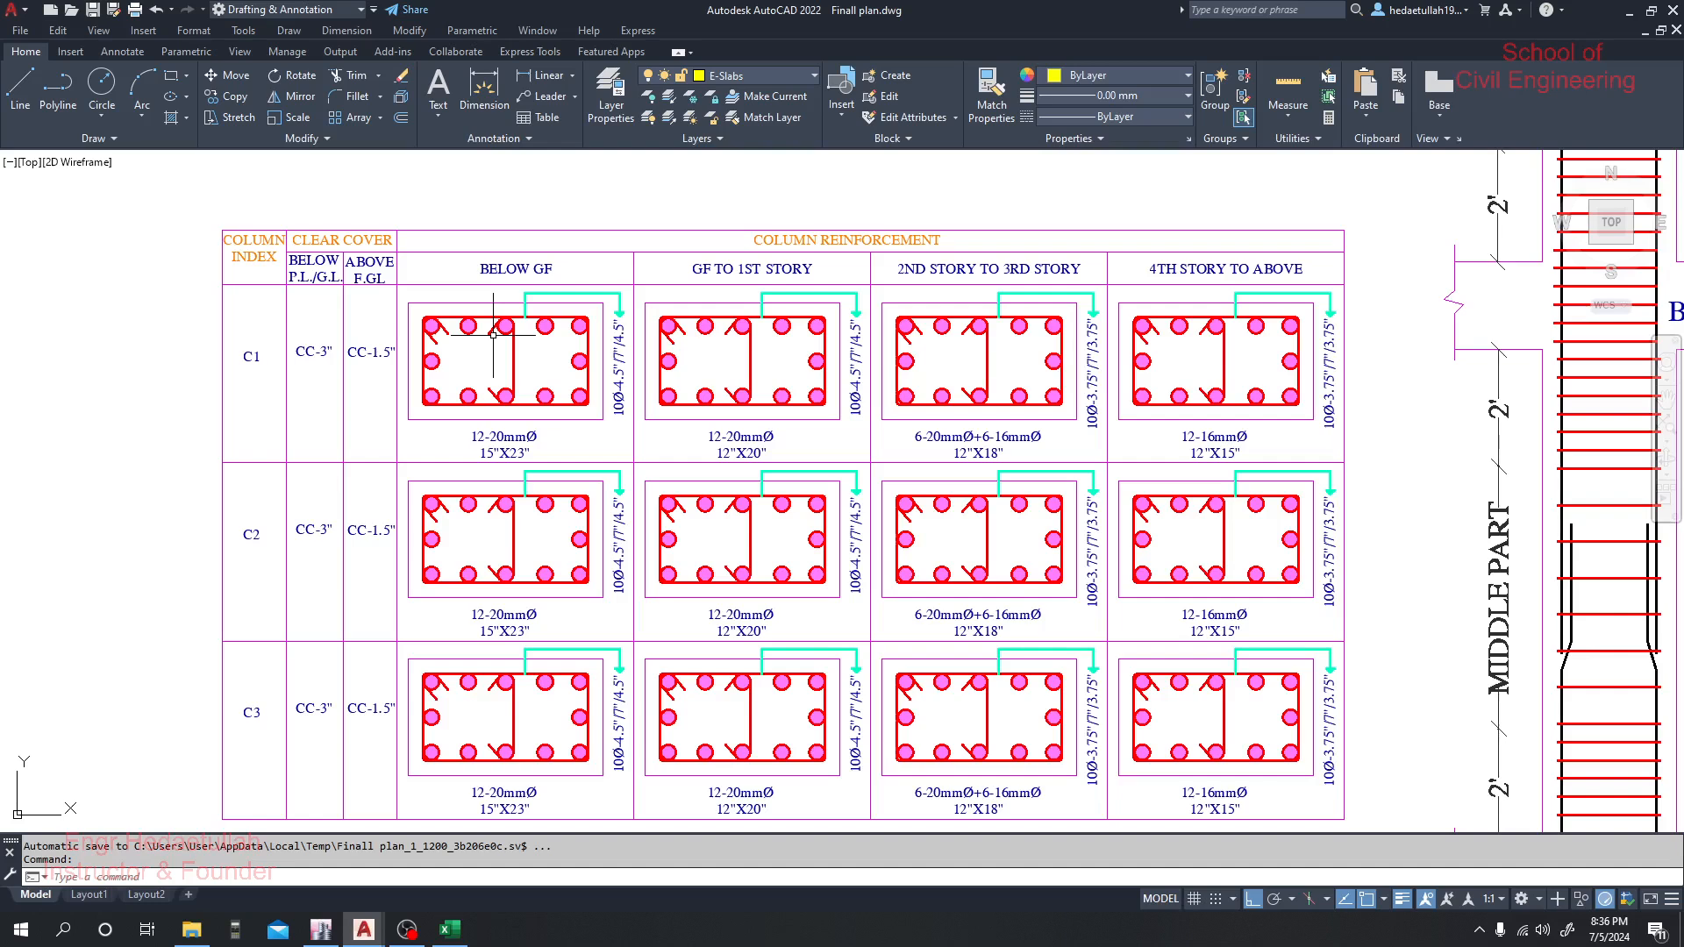
scroll(493, 334, "up", 2)
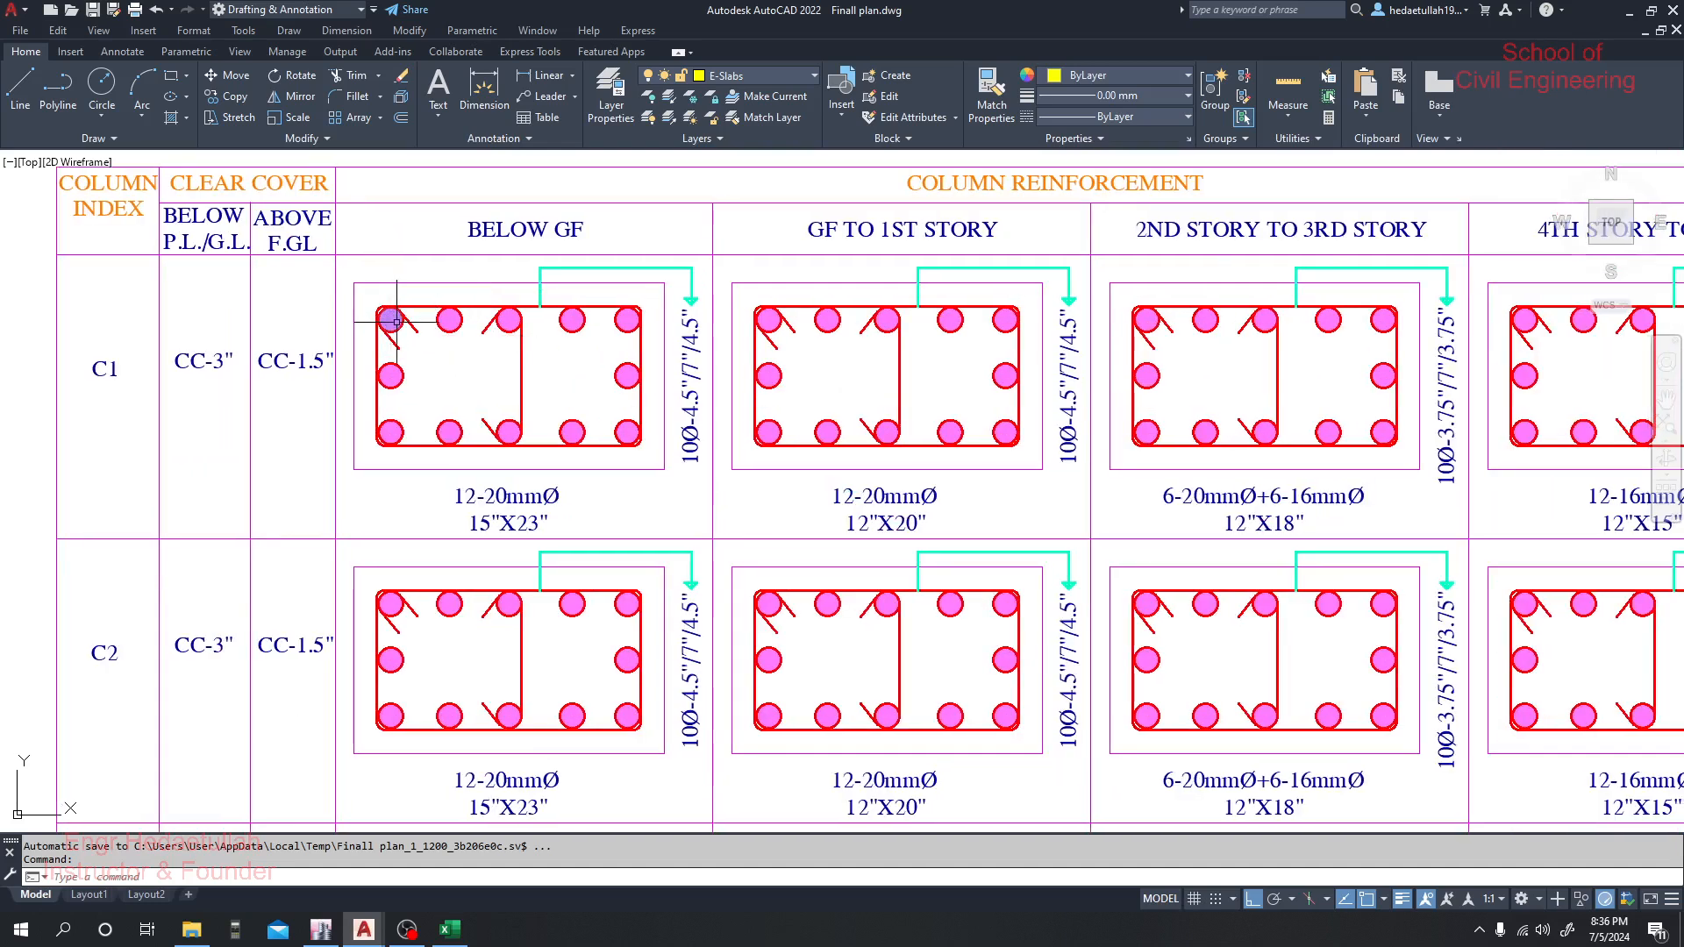
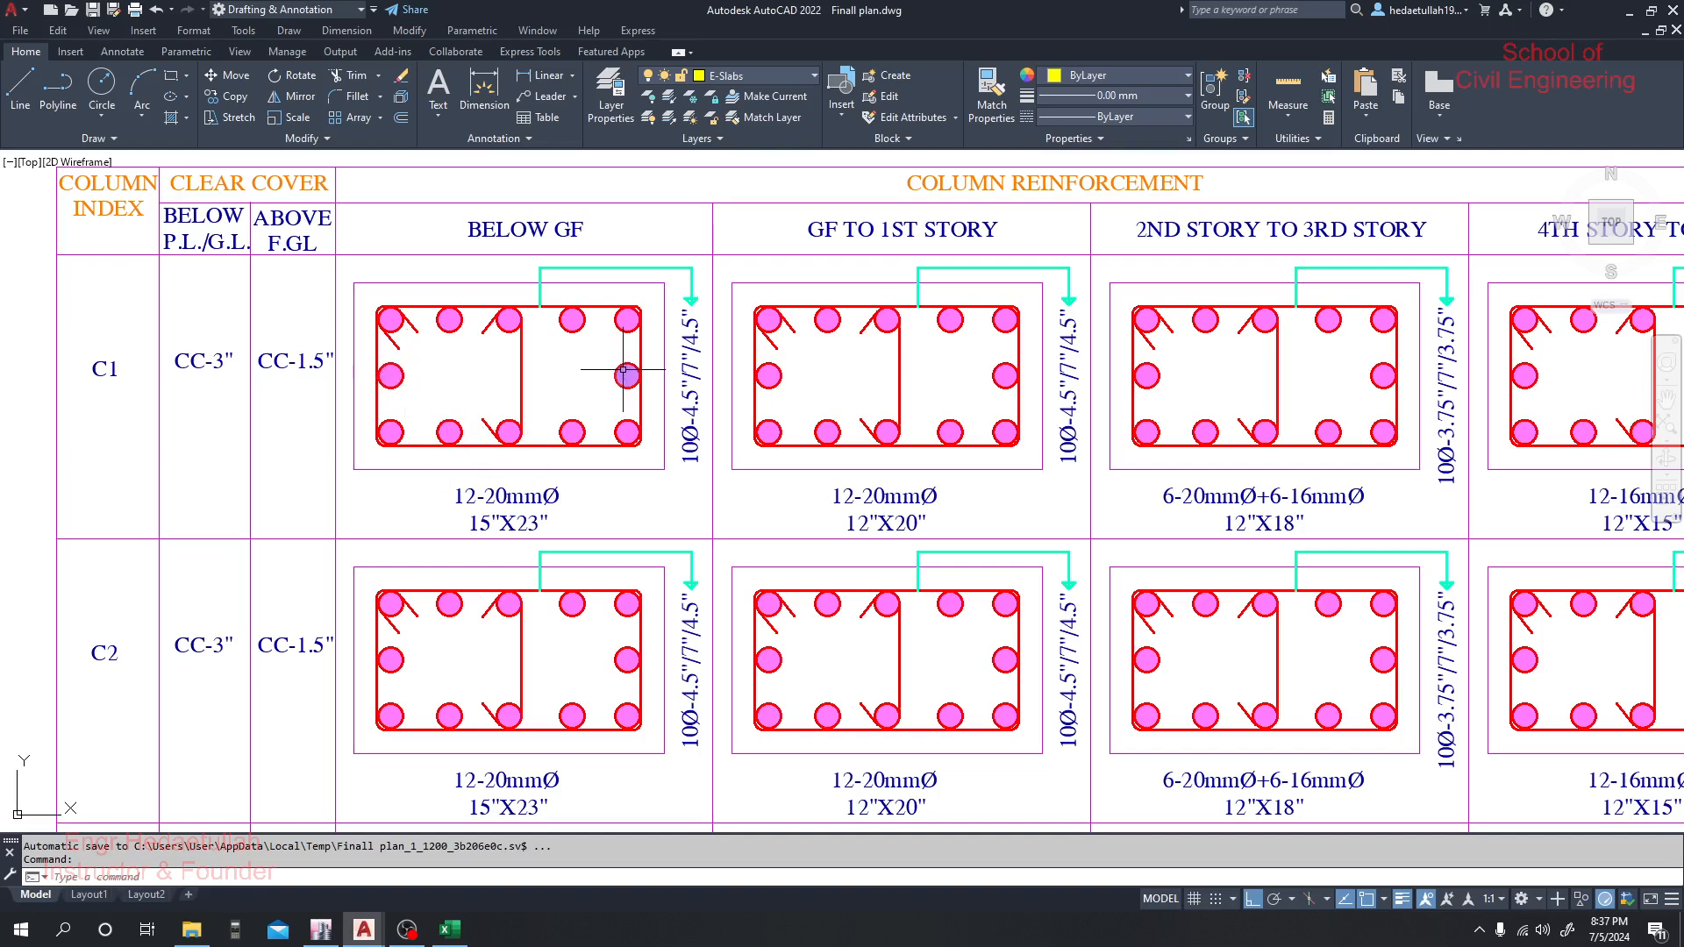
right_click(449, 320)
key("Escape")
mouse_move(628, 376)
left_click(877, 497)
double_click(886, 498)
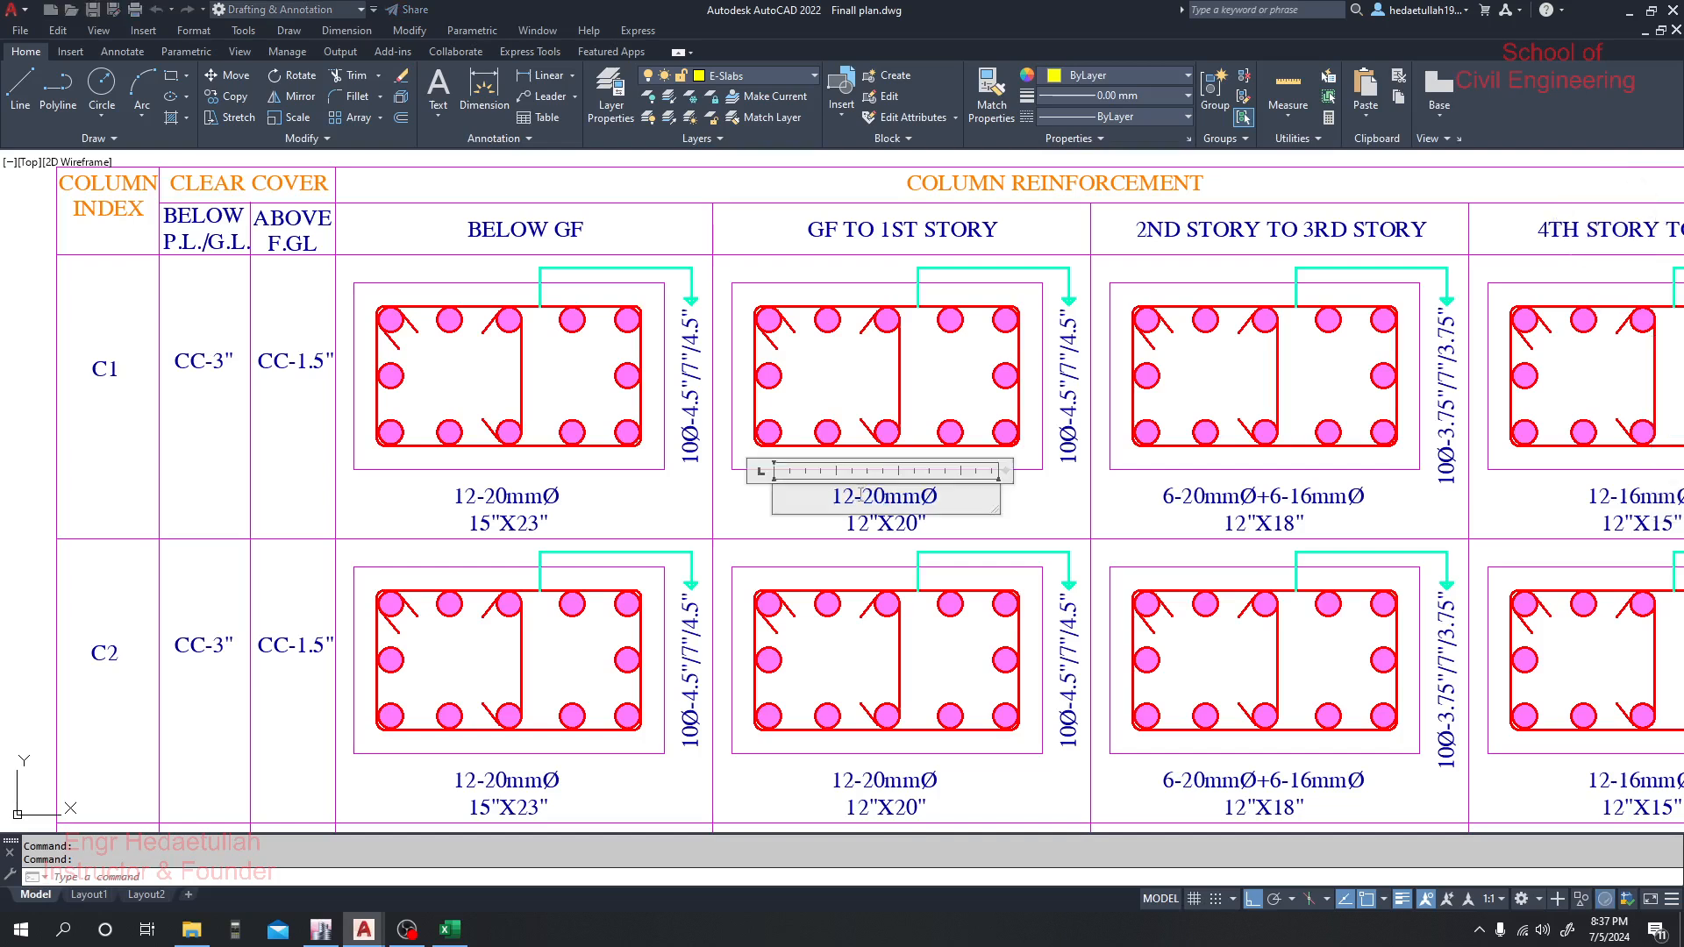
left_click_drag(839, 496, 866, 497)
type("0-16")
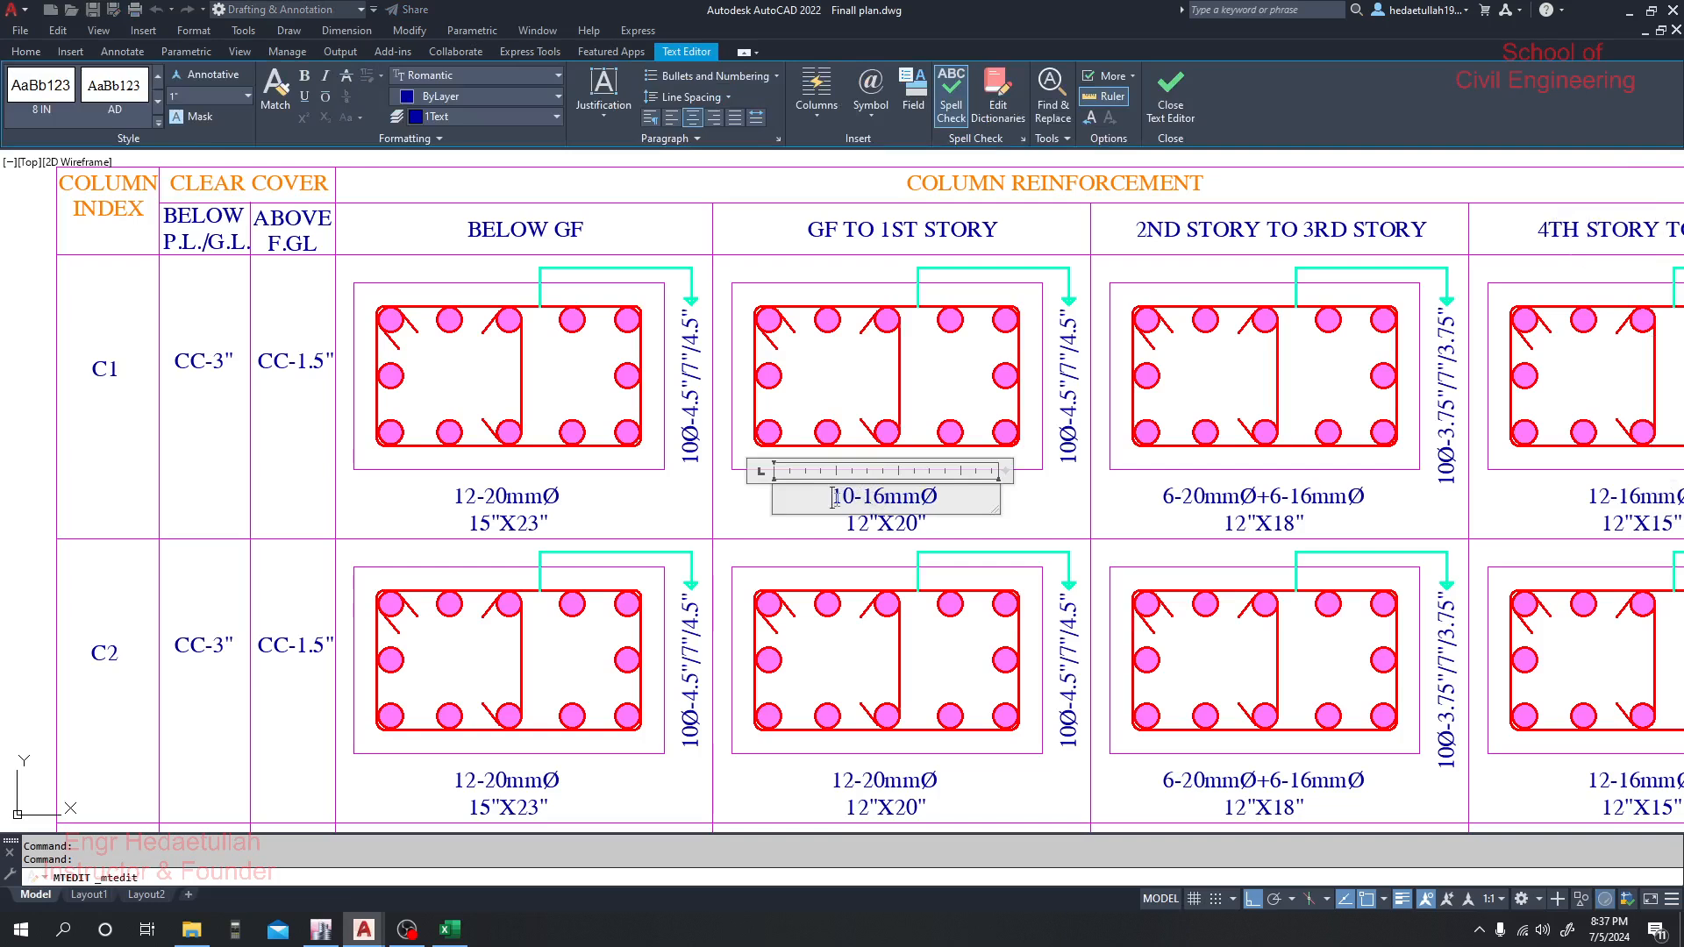
Copy the 10-16mmØ label text and paste it over C1's 2nd story to 3rd story rebar label
left_click_drag(835, 498, 944, 493)
key("ctrl+c")
left_click(1173, 498)
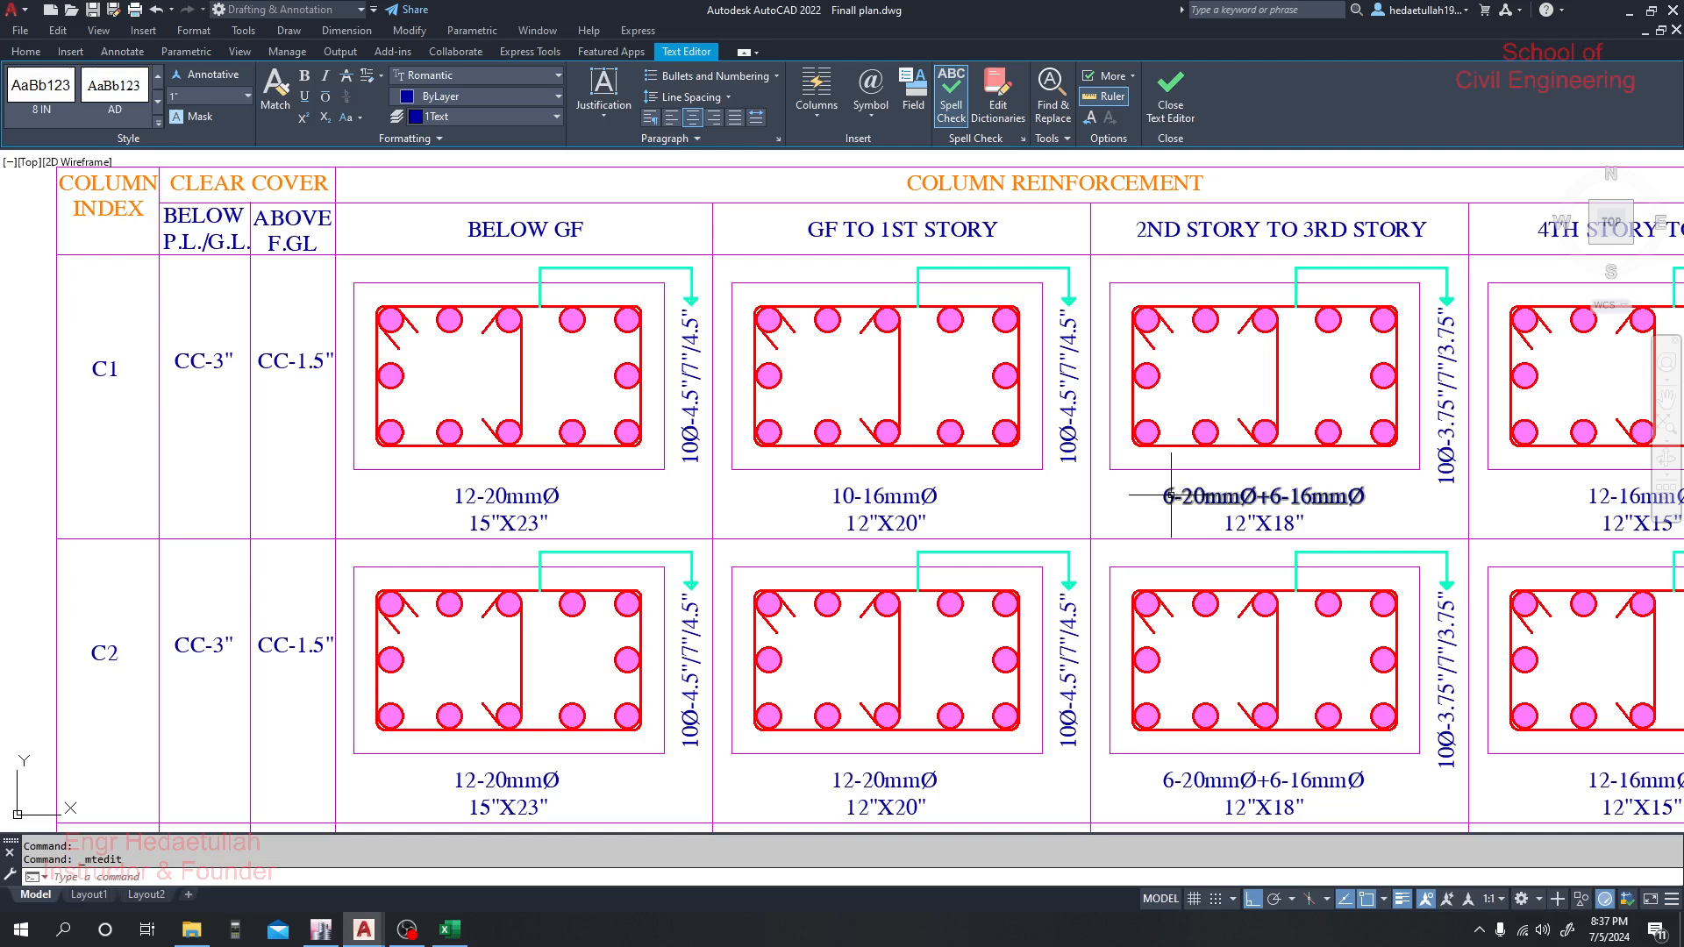
double_click(1171, 497)
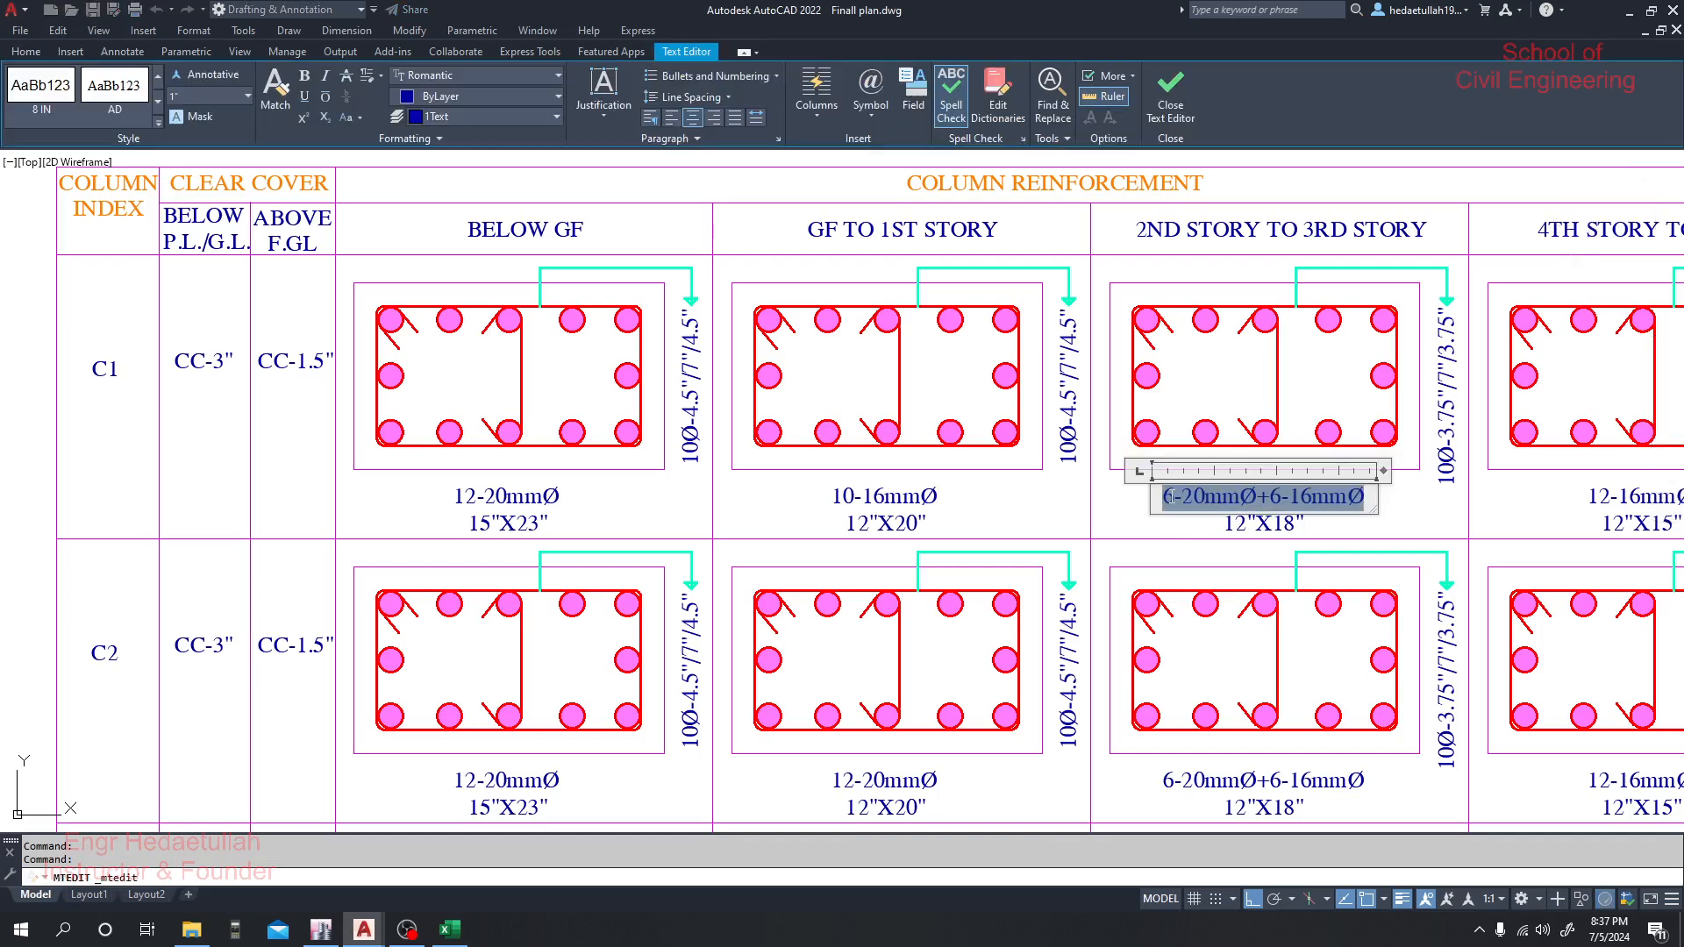
key("ctrl+v")
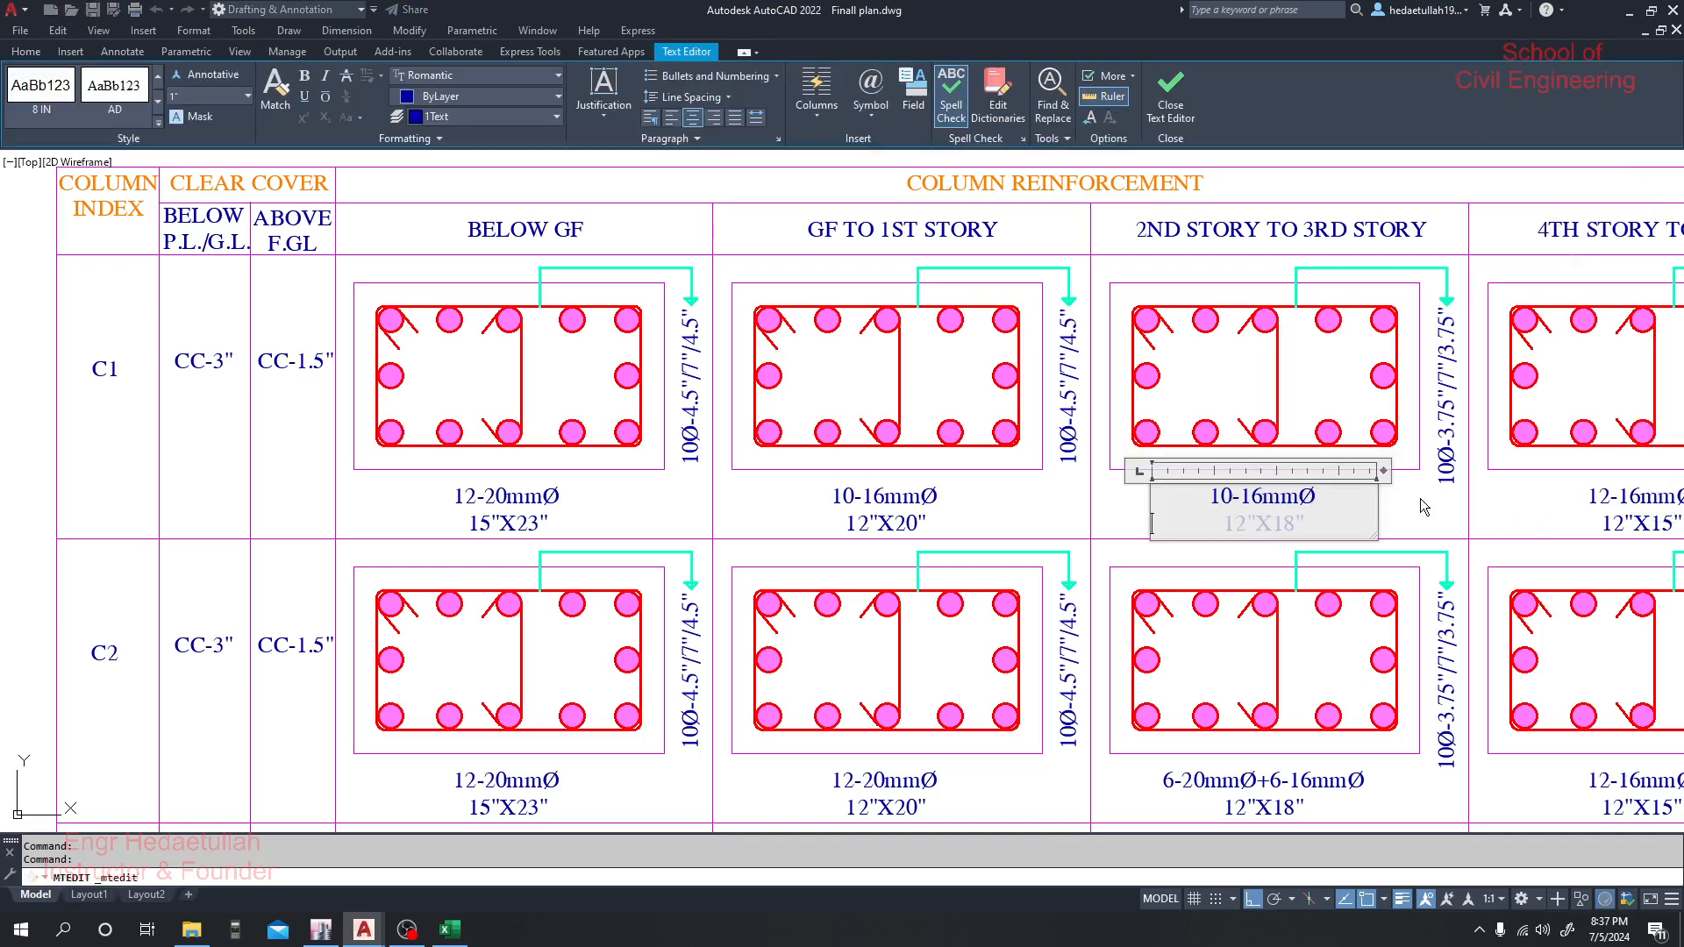
left_click(1474, 507)
Replace C1's 4th story to above rebar label with the copied 10-16mmØ text, removing the extra line break
mouse_move(1525, 496)
left_mouse_down()
mouse_move(1109, 465)
mouse_move(1283, 465)
left_mouse_up()
left_click(1227, 471)
double_click(1226, 471)
key("ctrl+v")
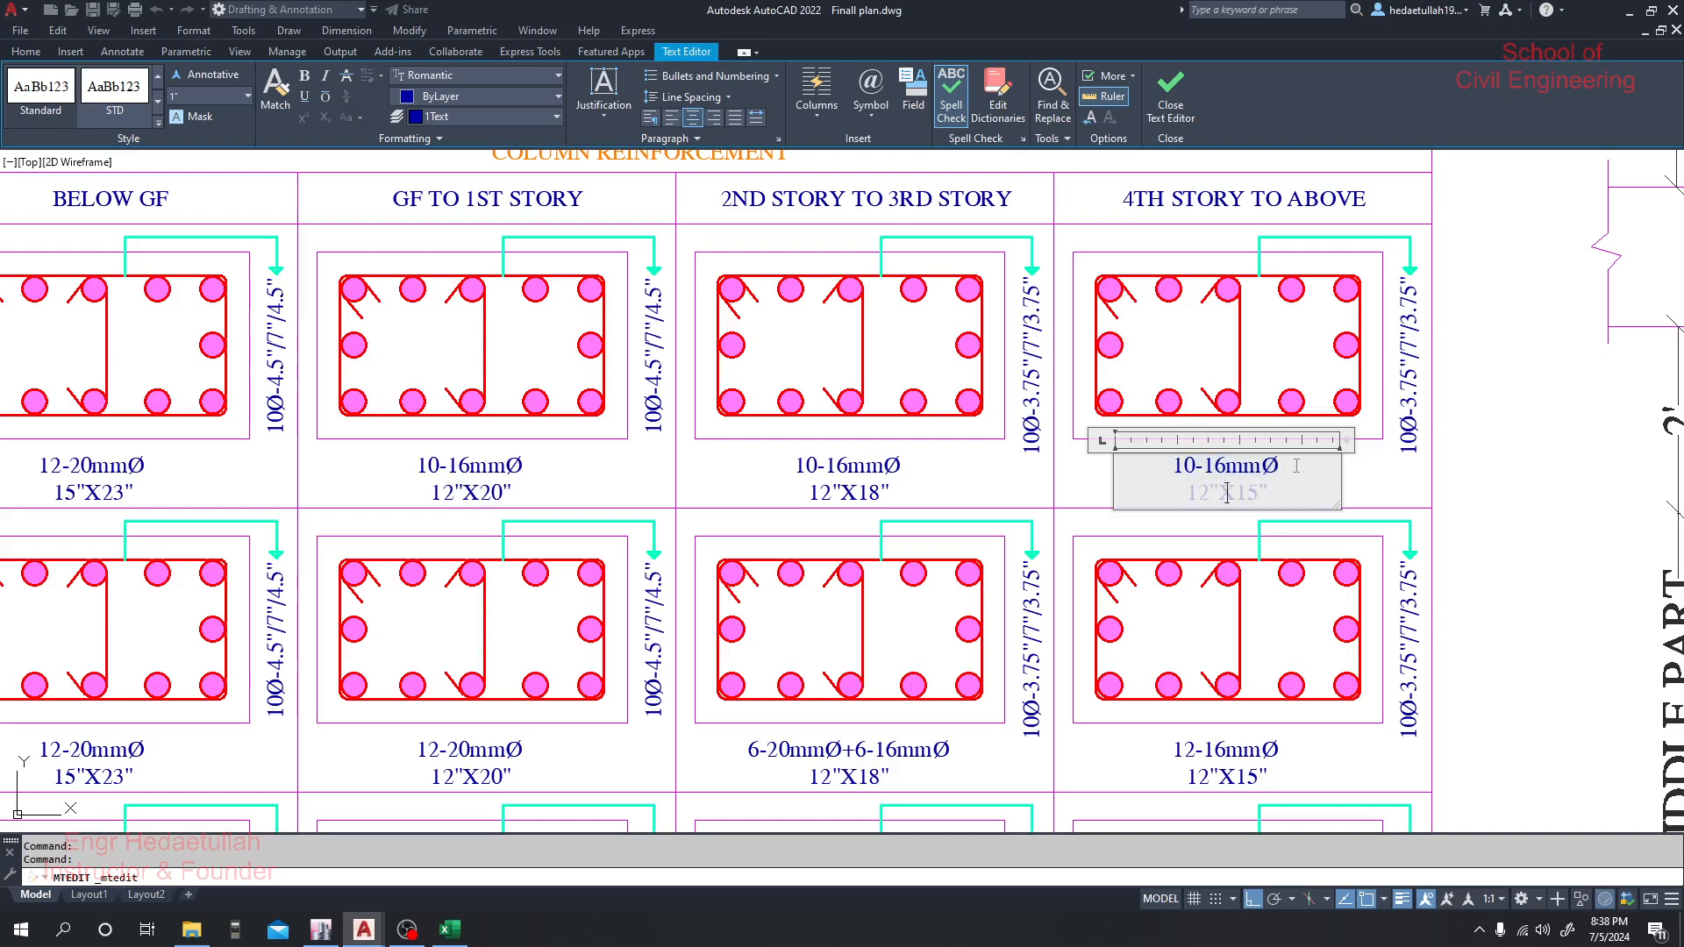
key("BackSpace")
left_click(1360, 504)
Check C1's below GF rebar label, then switch to Excel and set the number of 20 mm bars in M18 to 2
scroll(1368, 487, "down", 2)
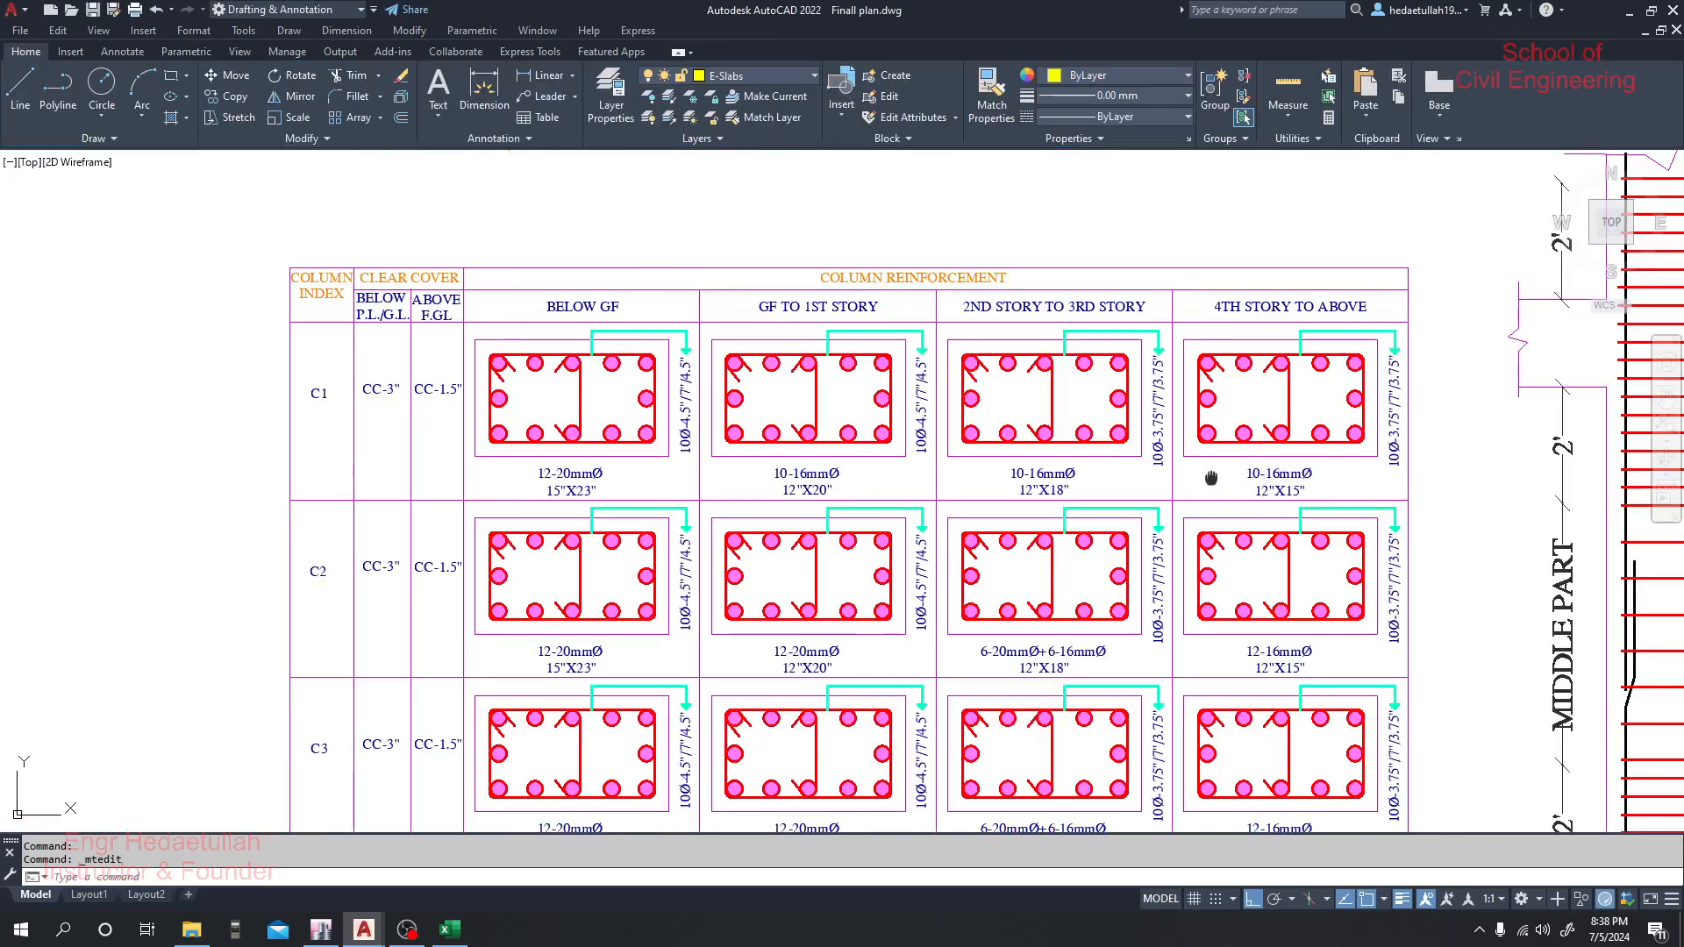
left_click_drag(1212, 478, 1302, 478)
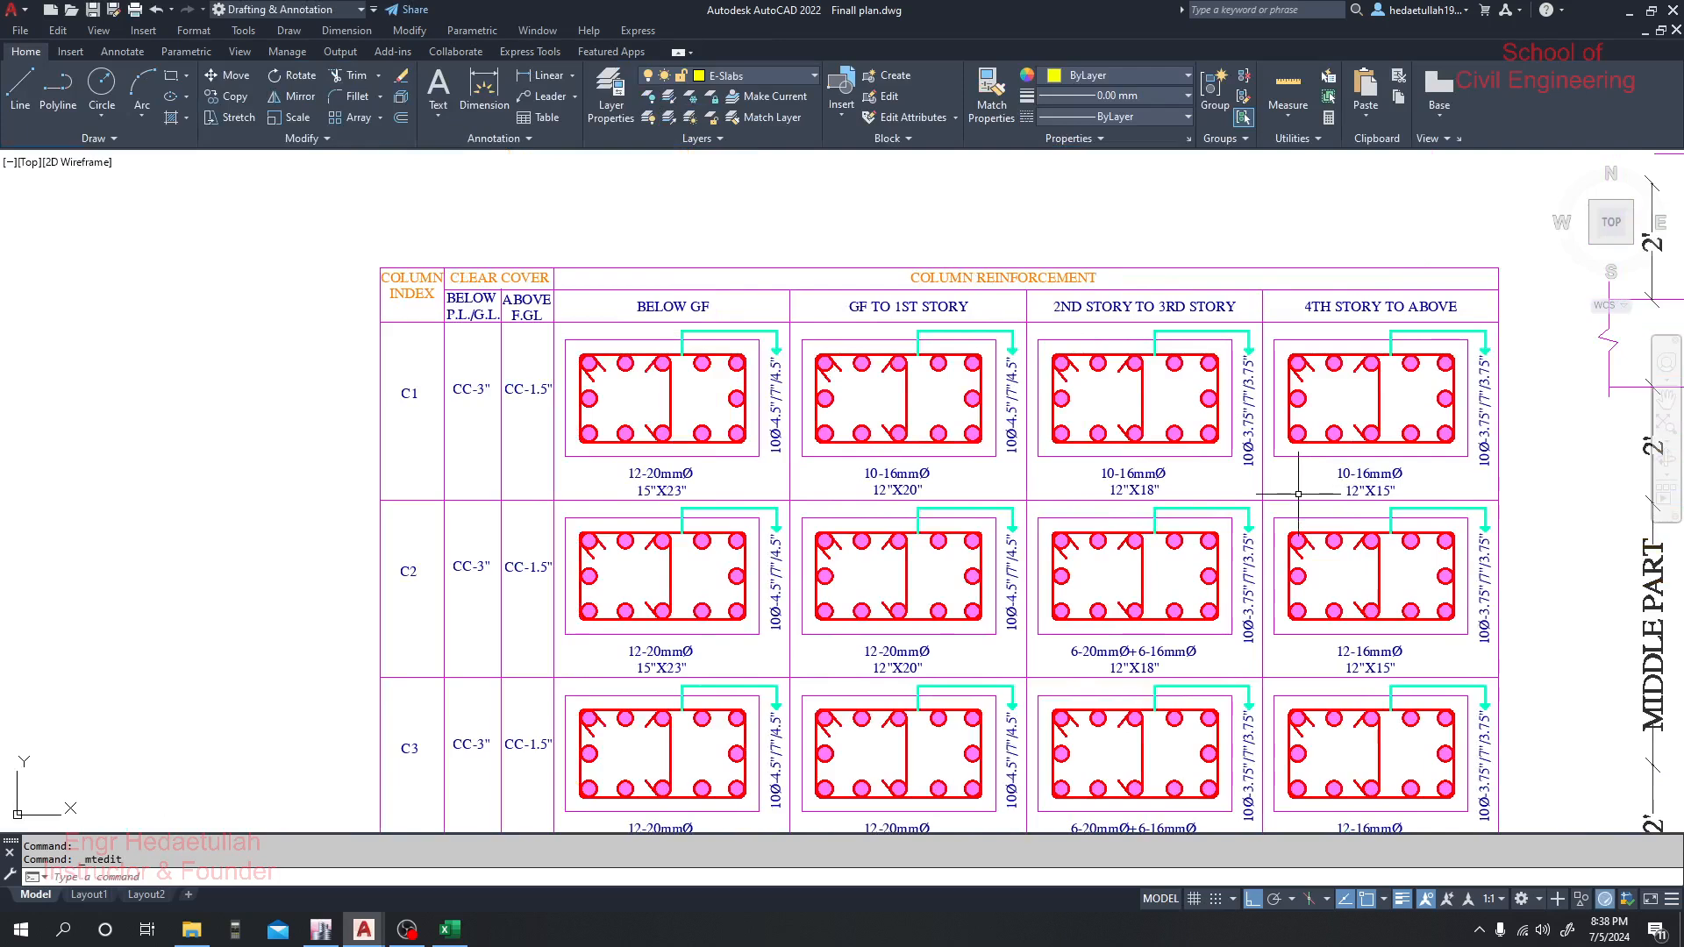
scroll(682, 485, "up", 2)
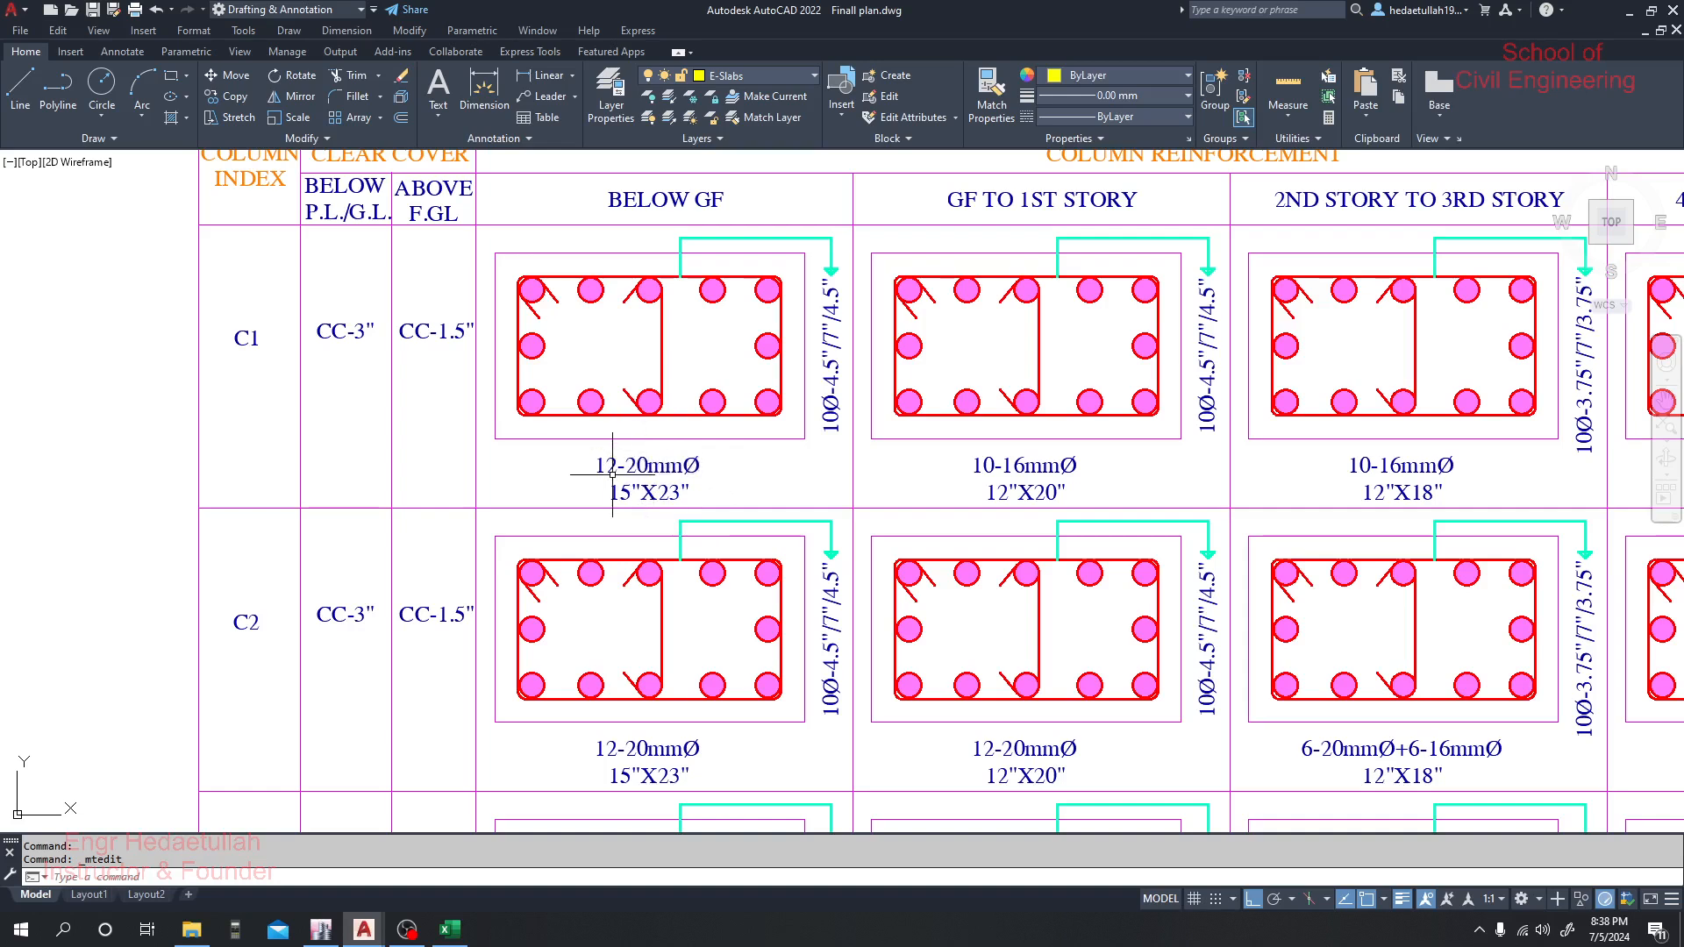
left_click(450, 930)
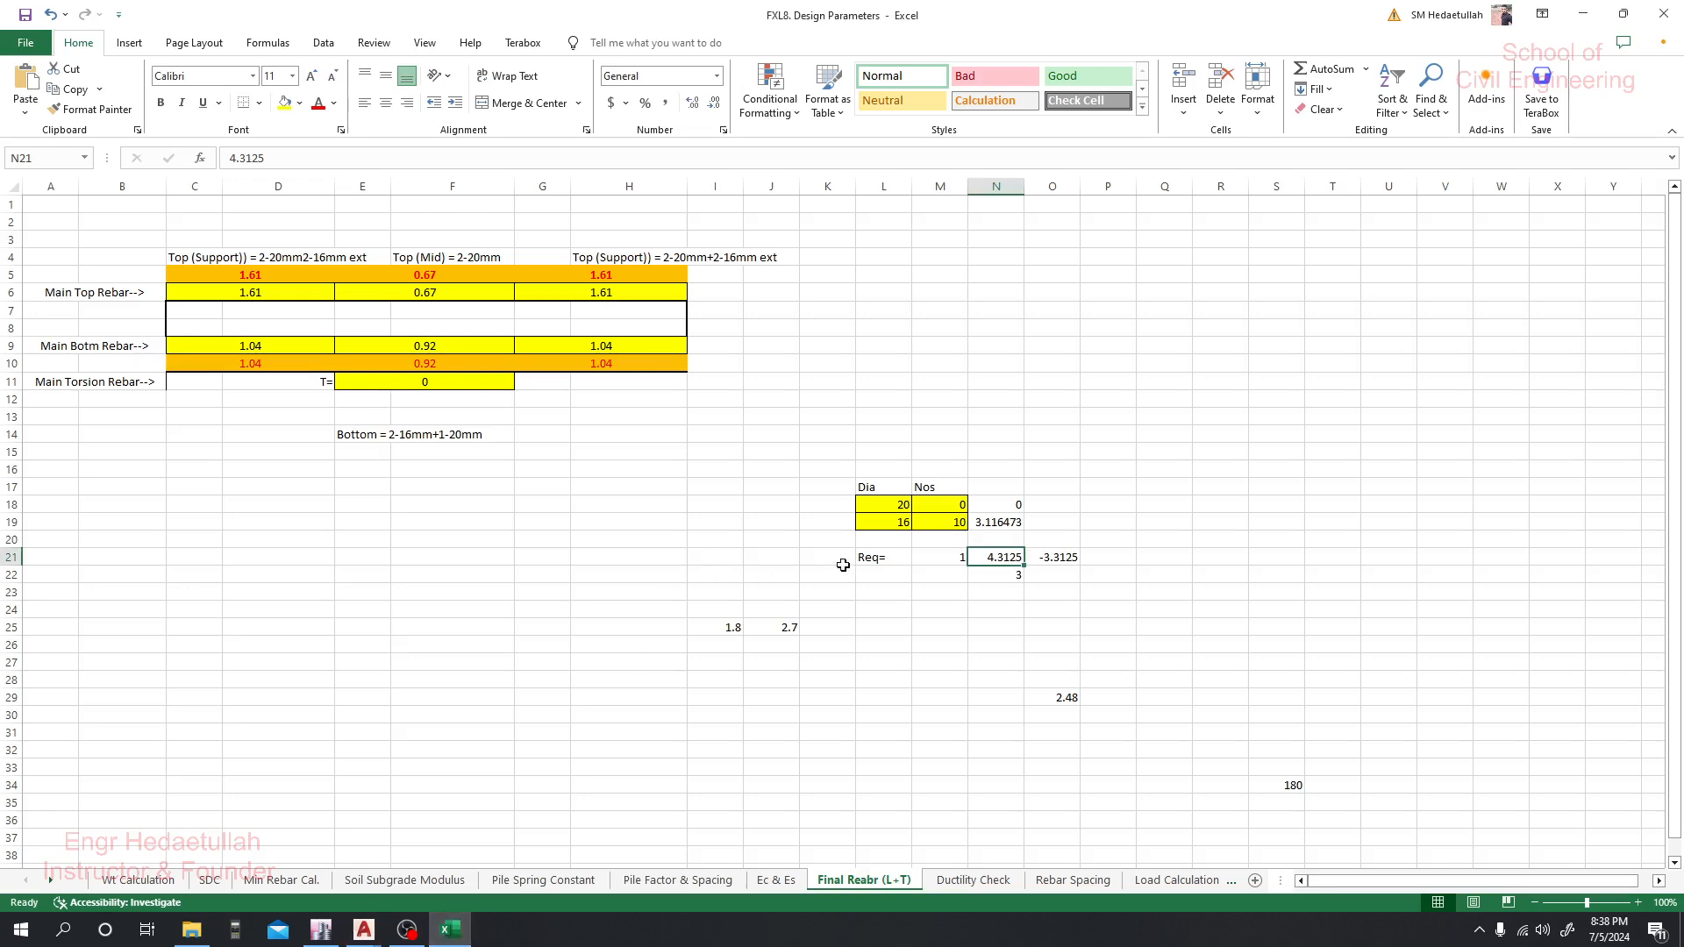
left_click(923, 508)
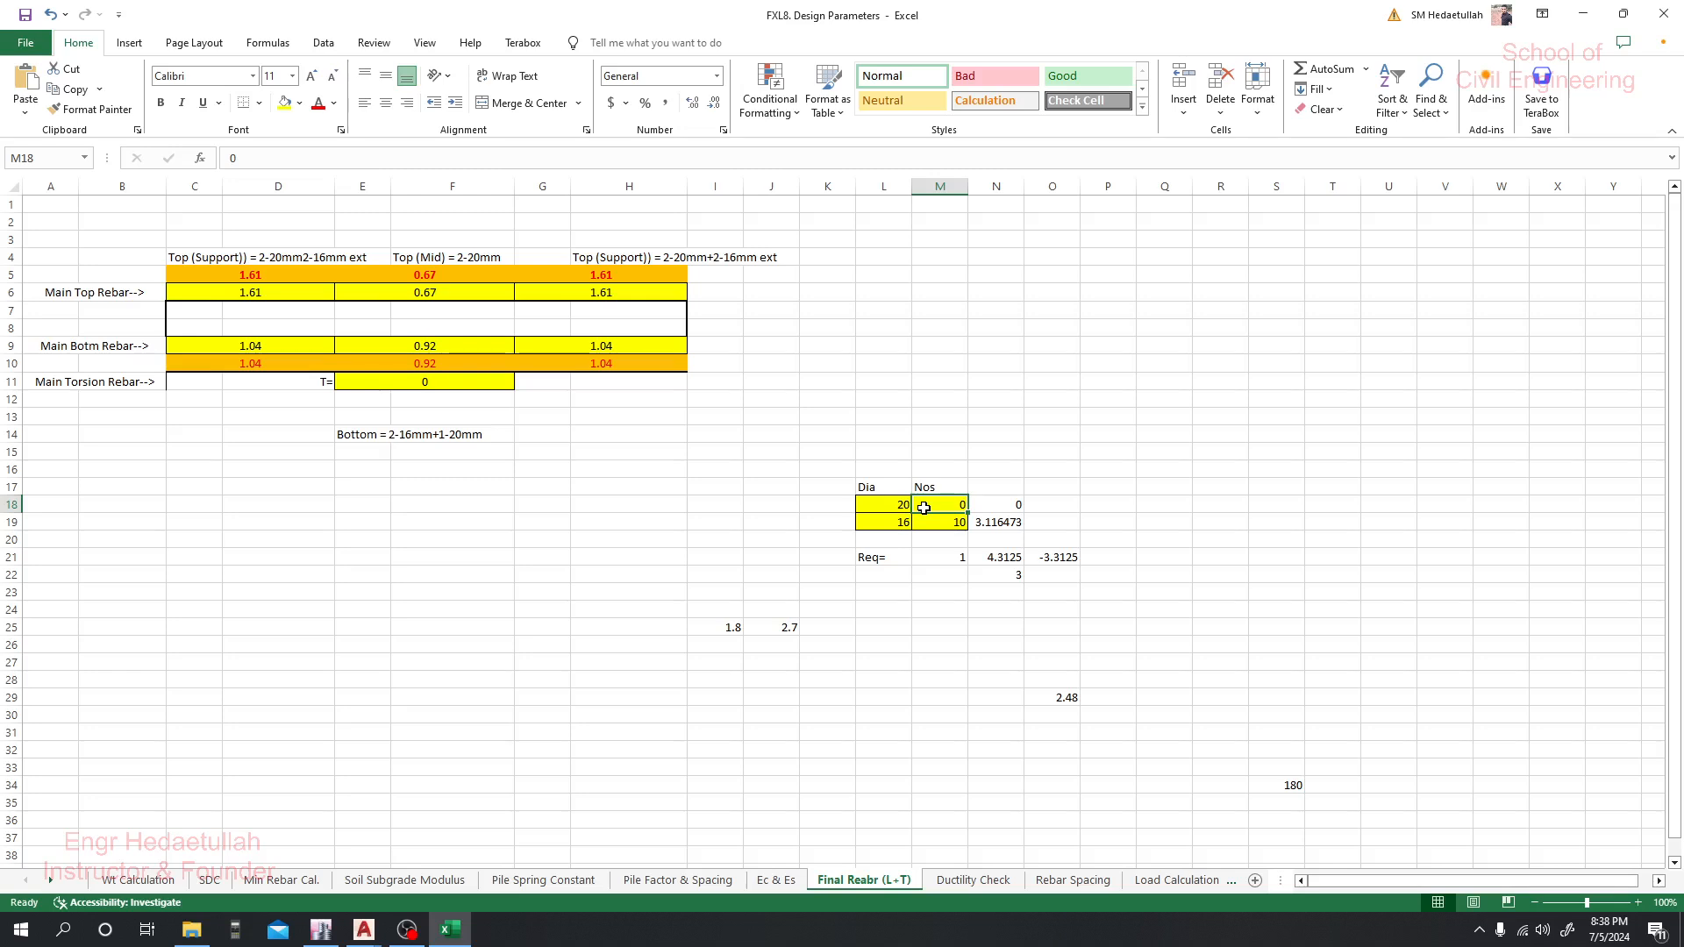
type("2")
key("Return")
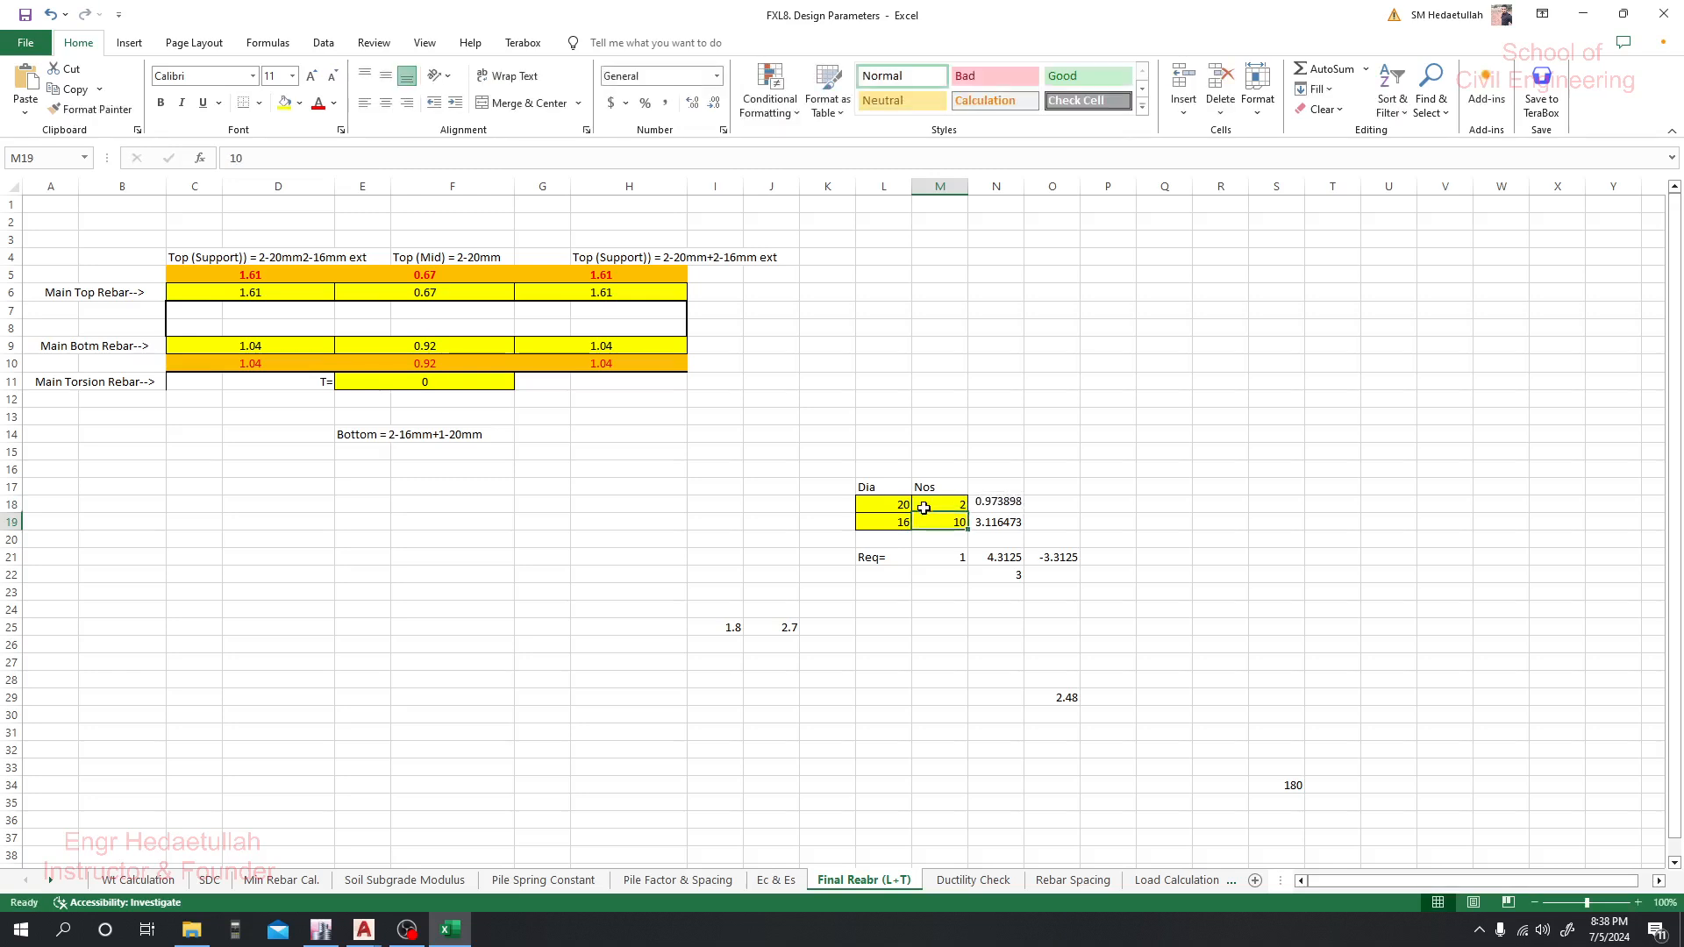
Copy the 4.3125 value from N21 into the Req= cell M21
left_click(1174, 597)
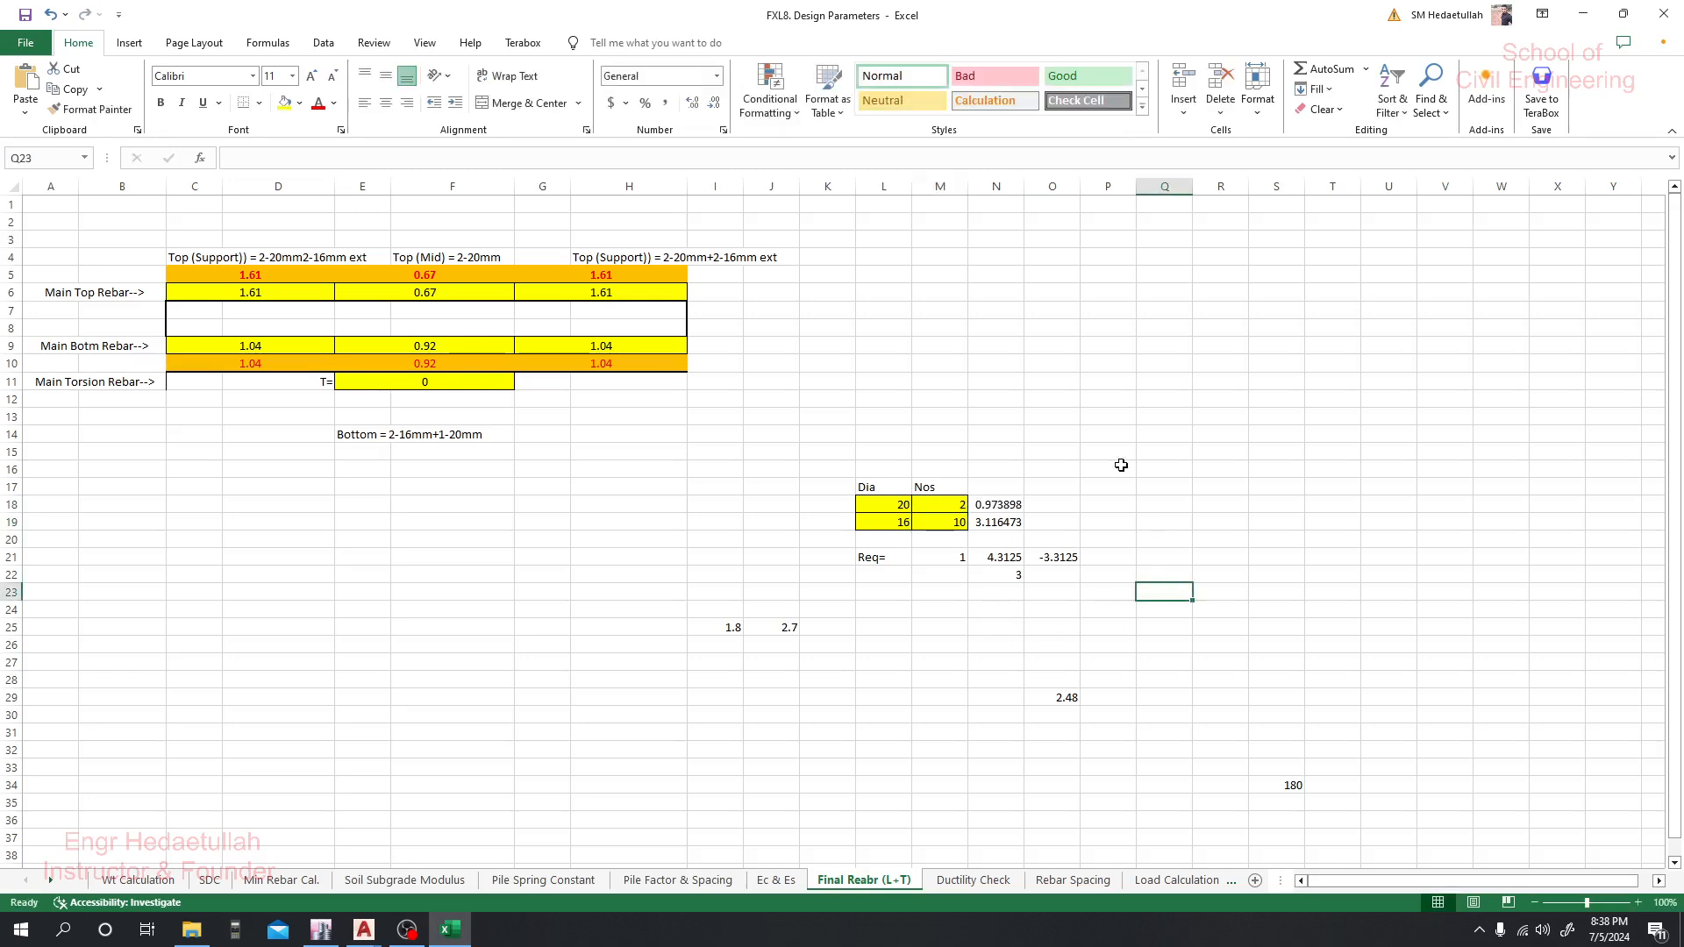
left_click(1120, 468)
left_click(1055, 562)
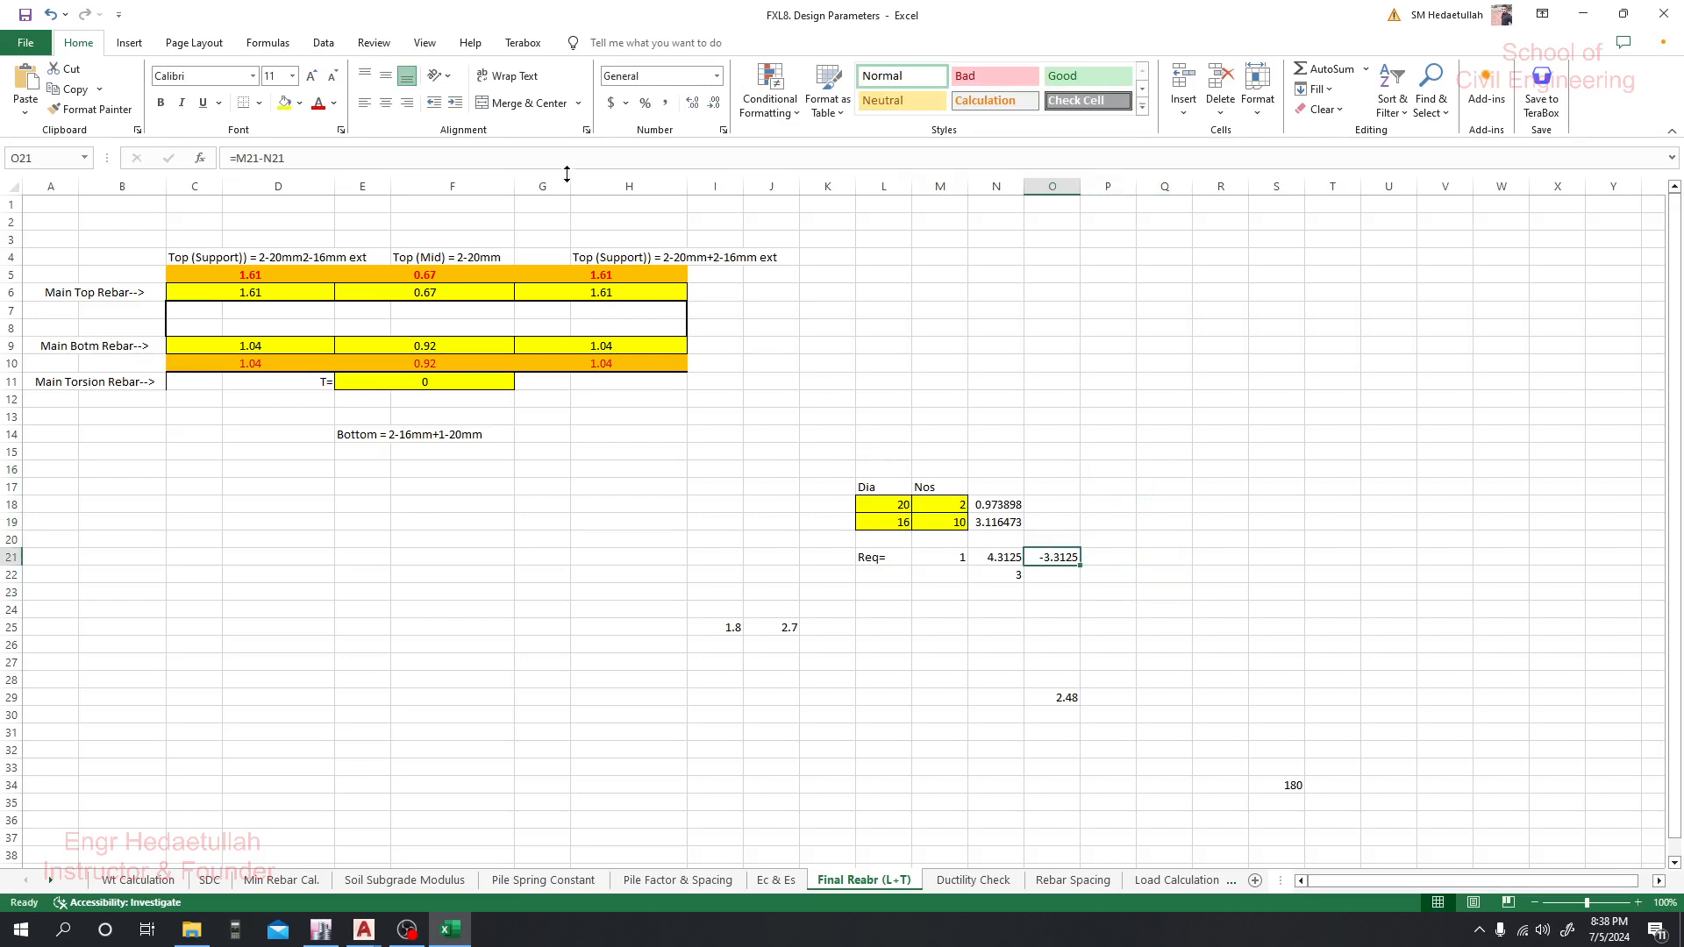
left_click(1326, 575)
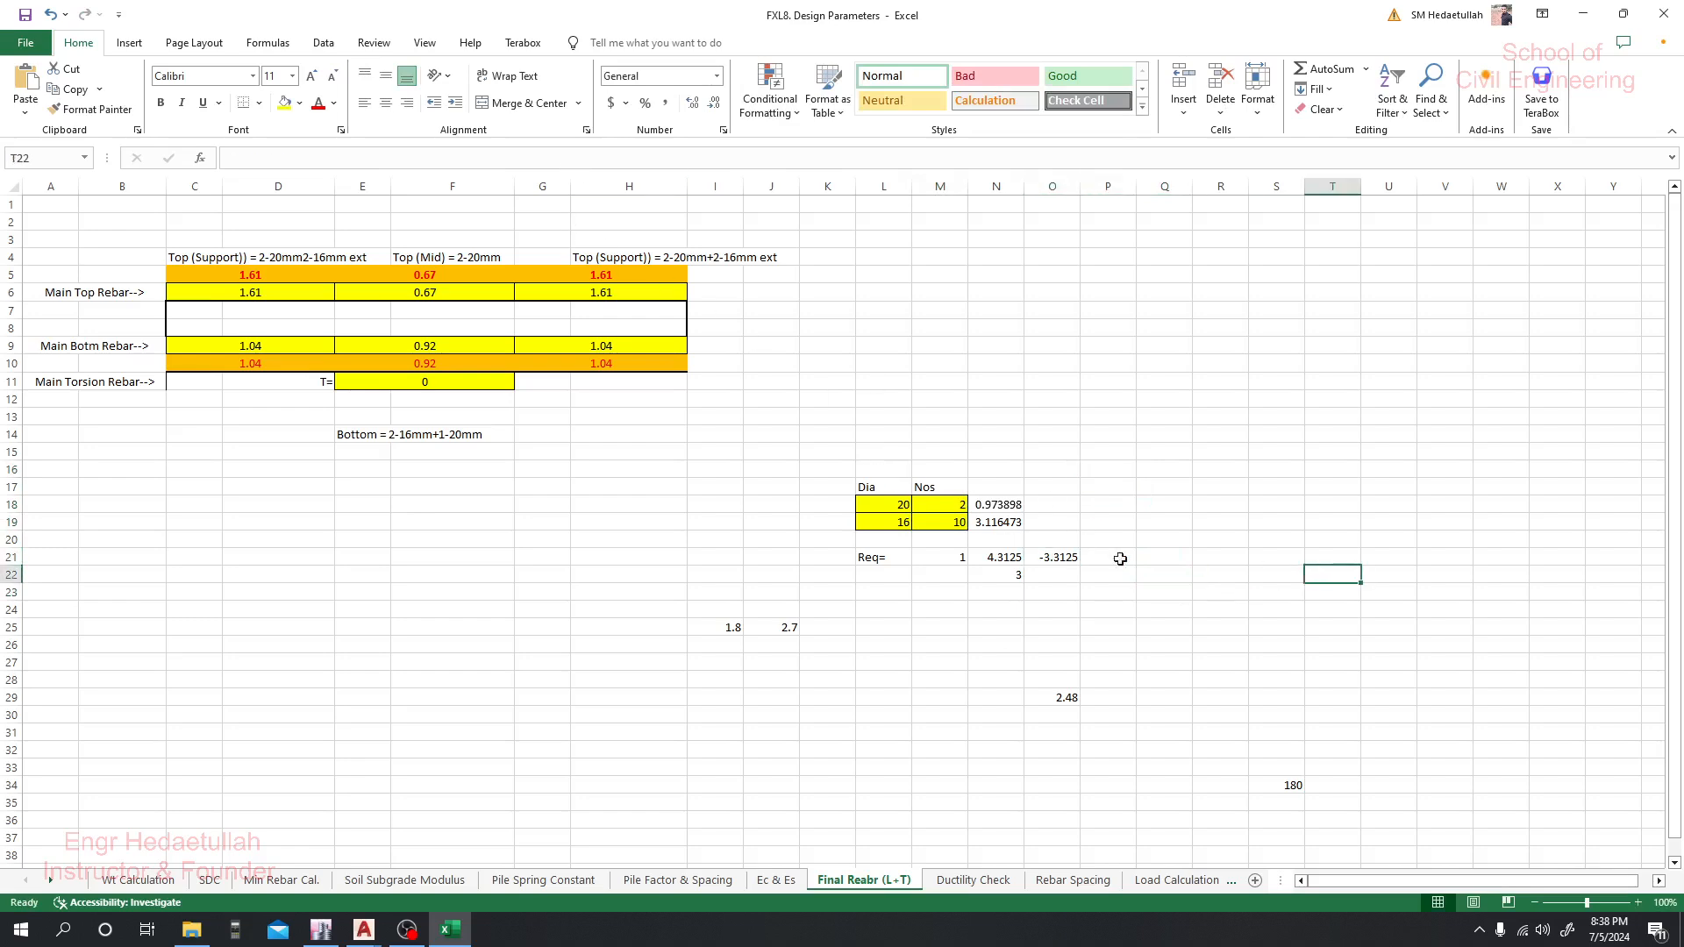
left_click(1004, 558)
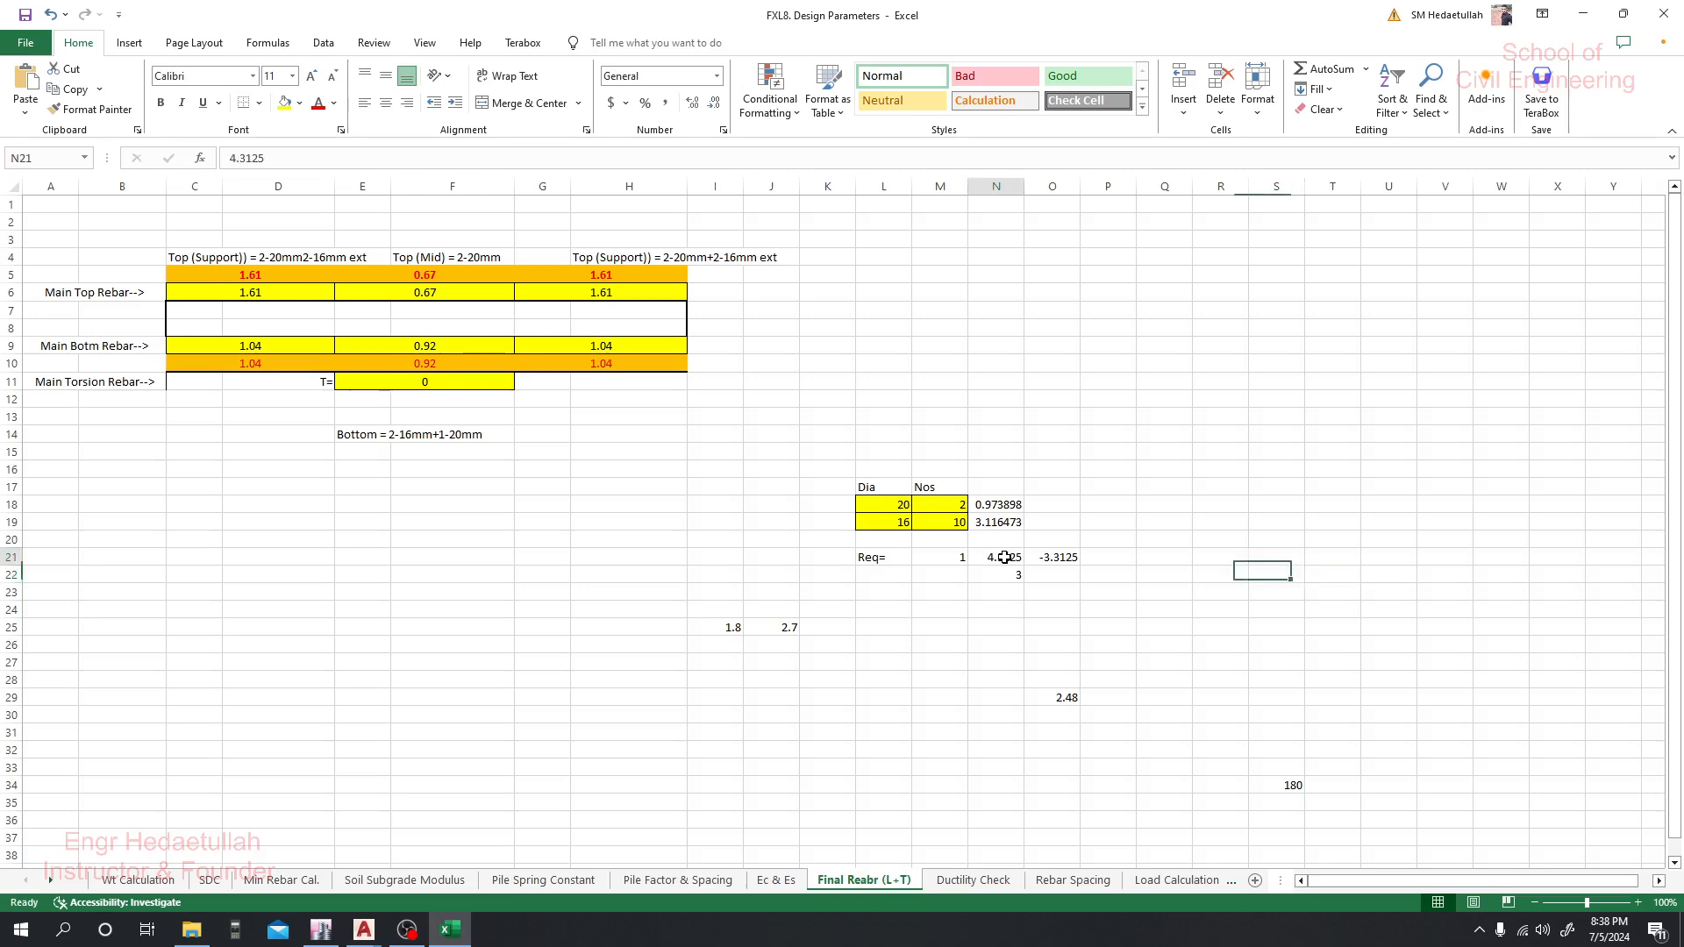
left_click(950, 558)
left_click(1000, 558)
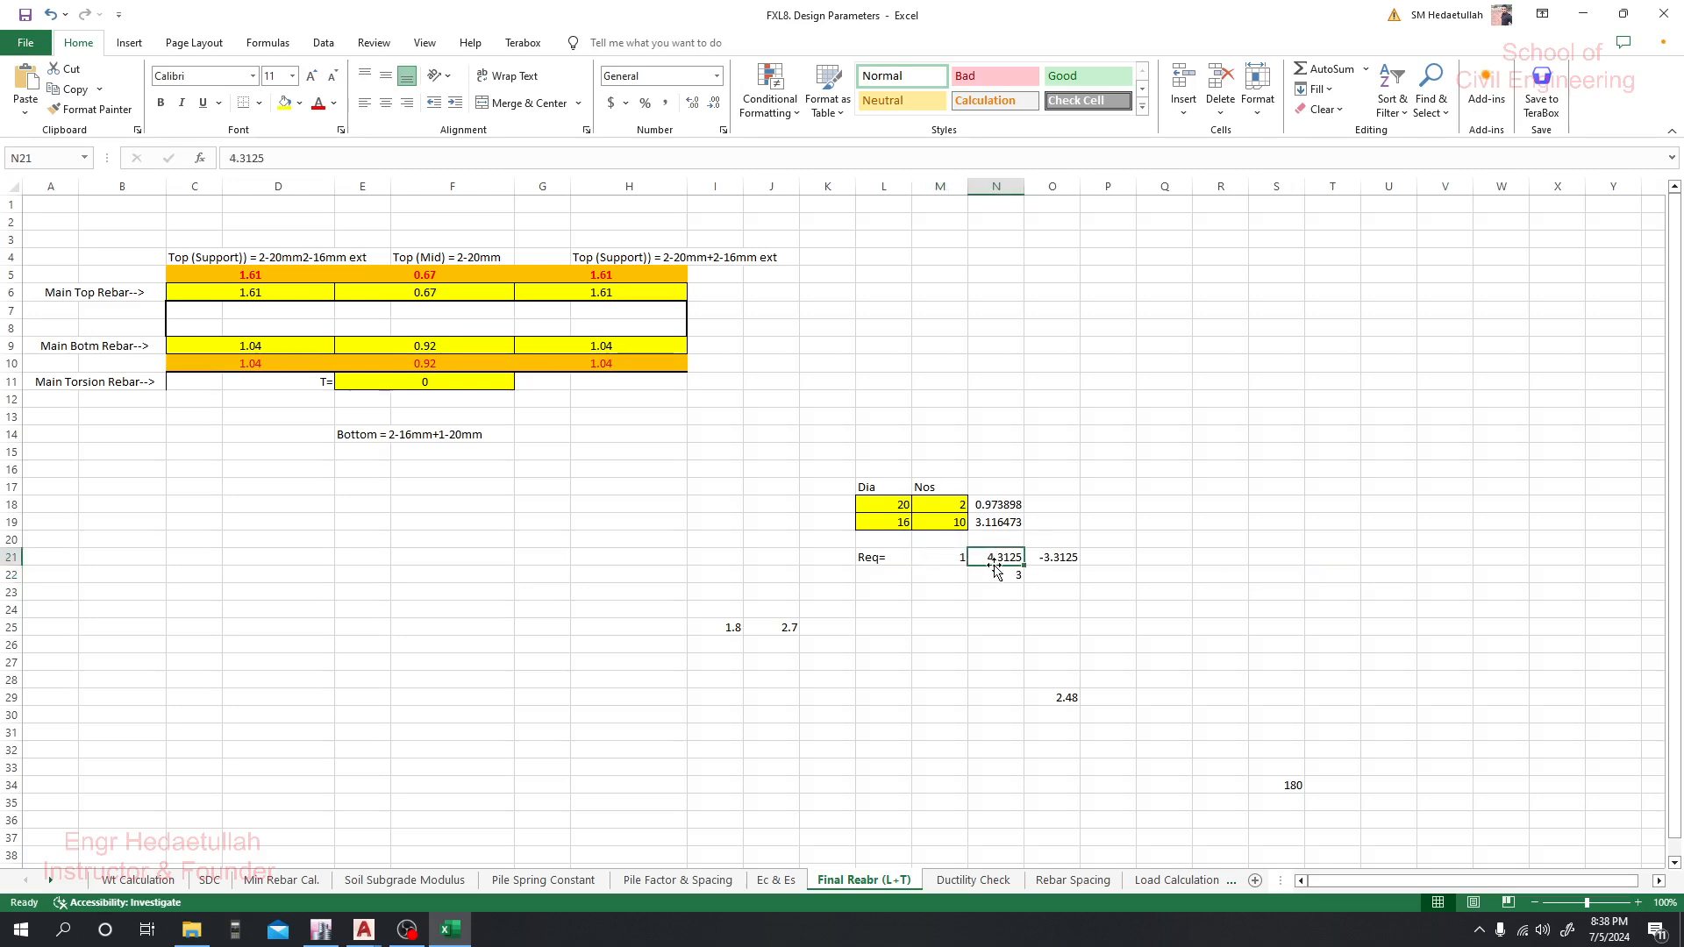
key("ctrl+c")
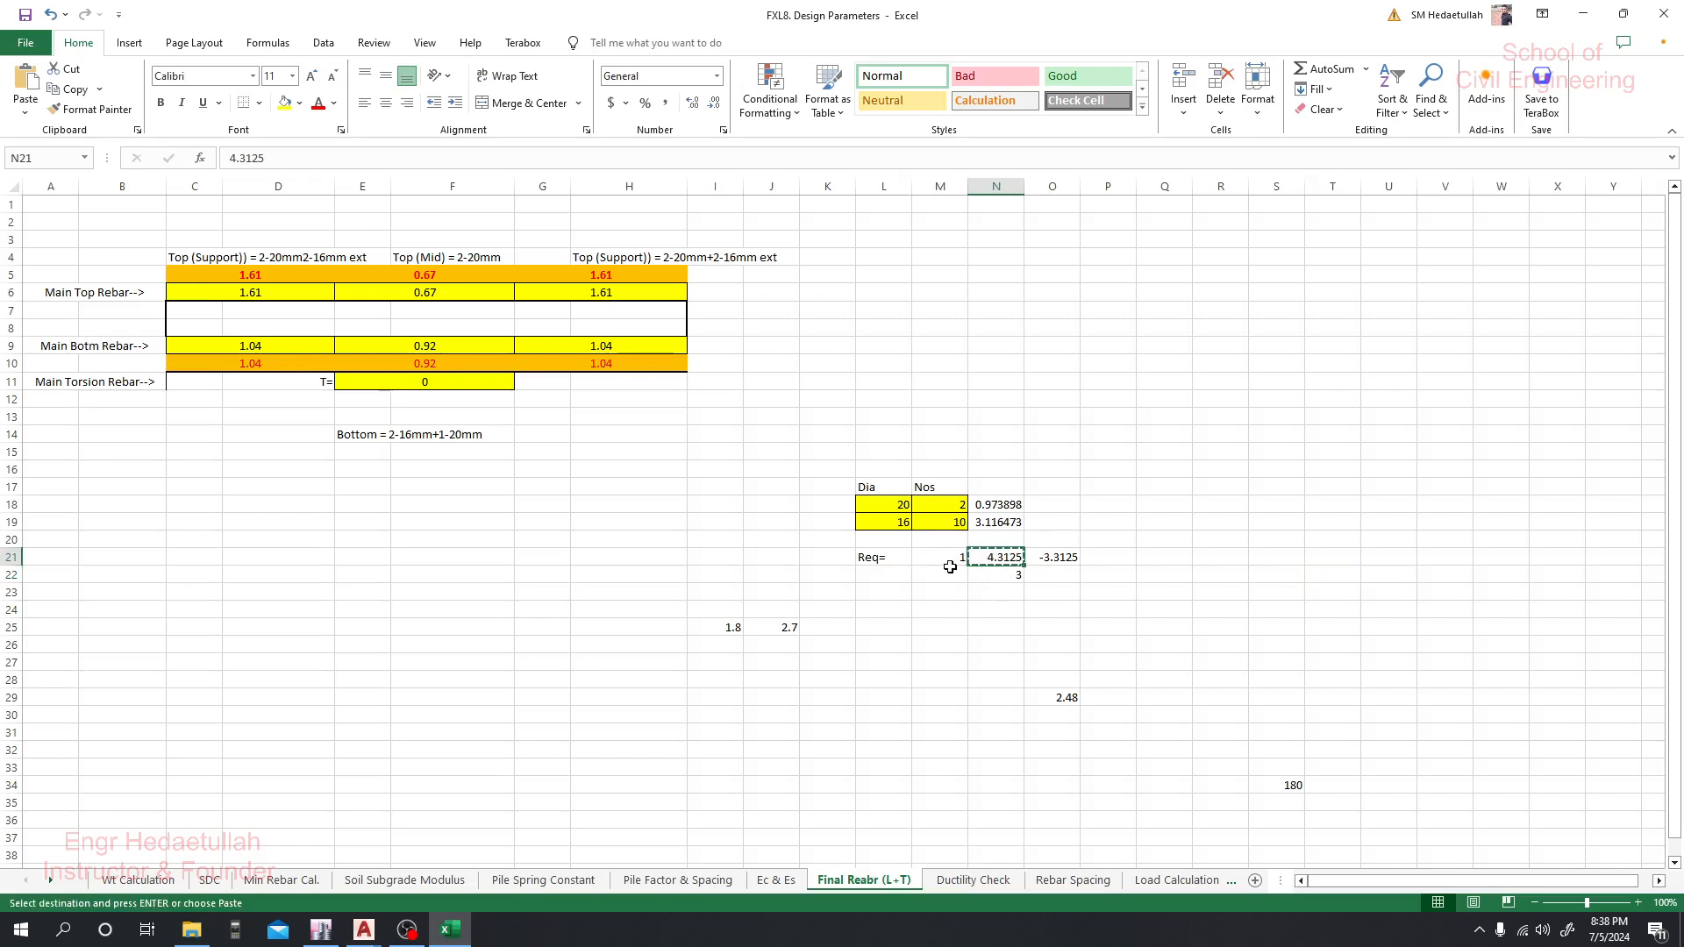
left_click(950, 558)
key("ctrl+v")
Start a sum entry in N21 for the two provided steel areas and undo the accidental overwrite of N18
left_click(998, 552)
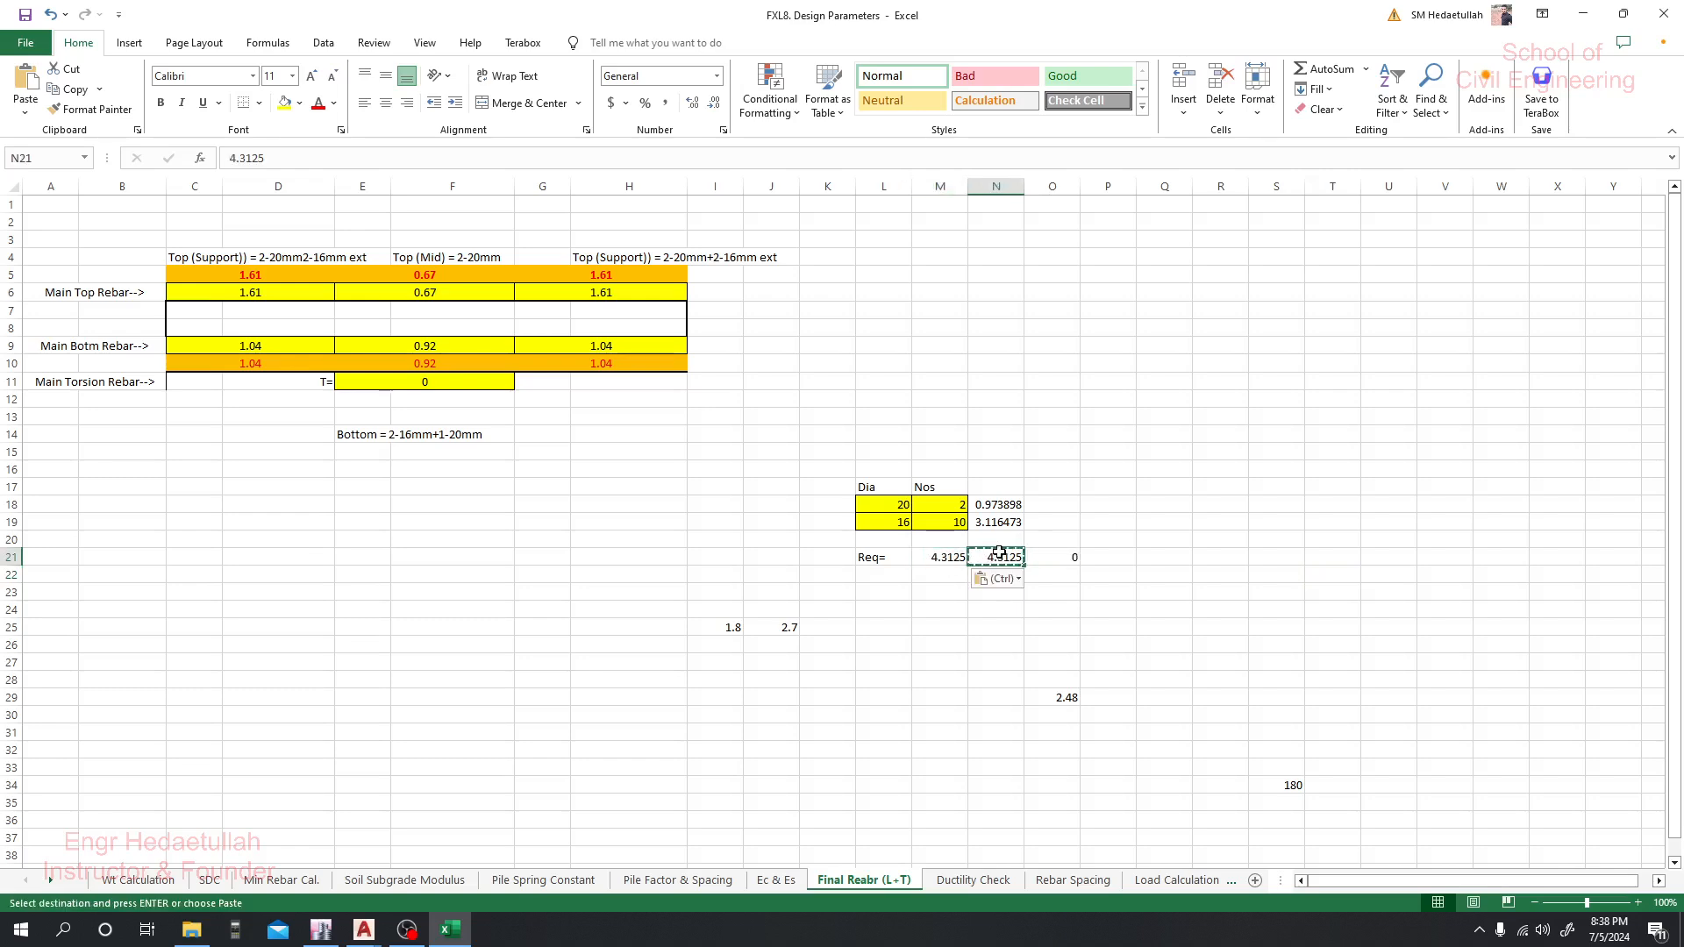
type("sum(")
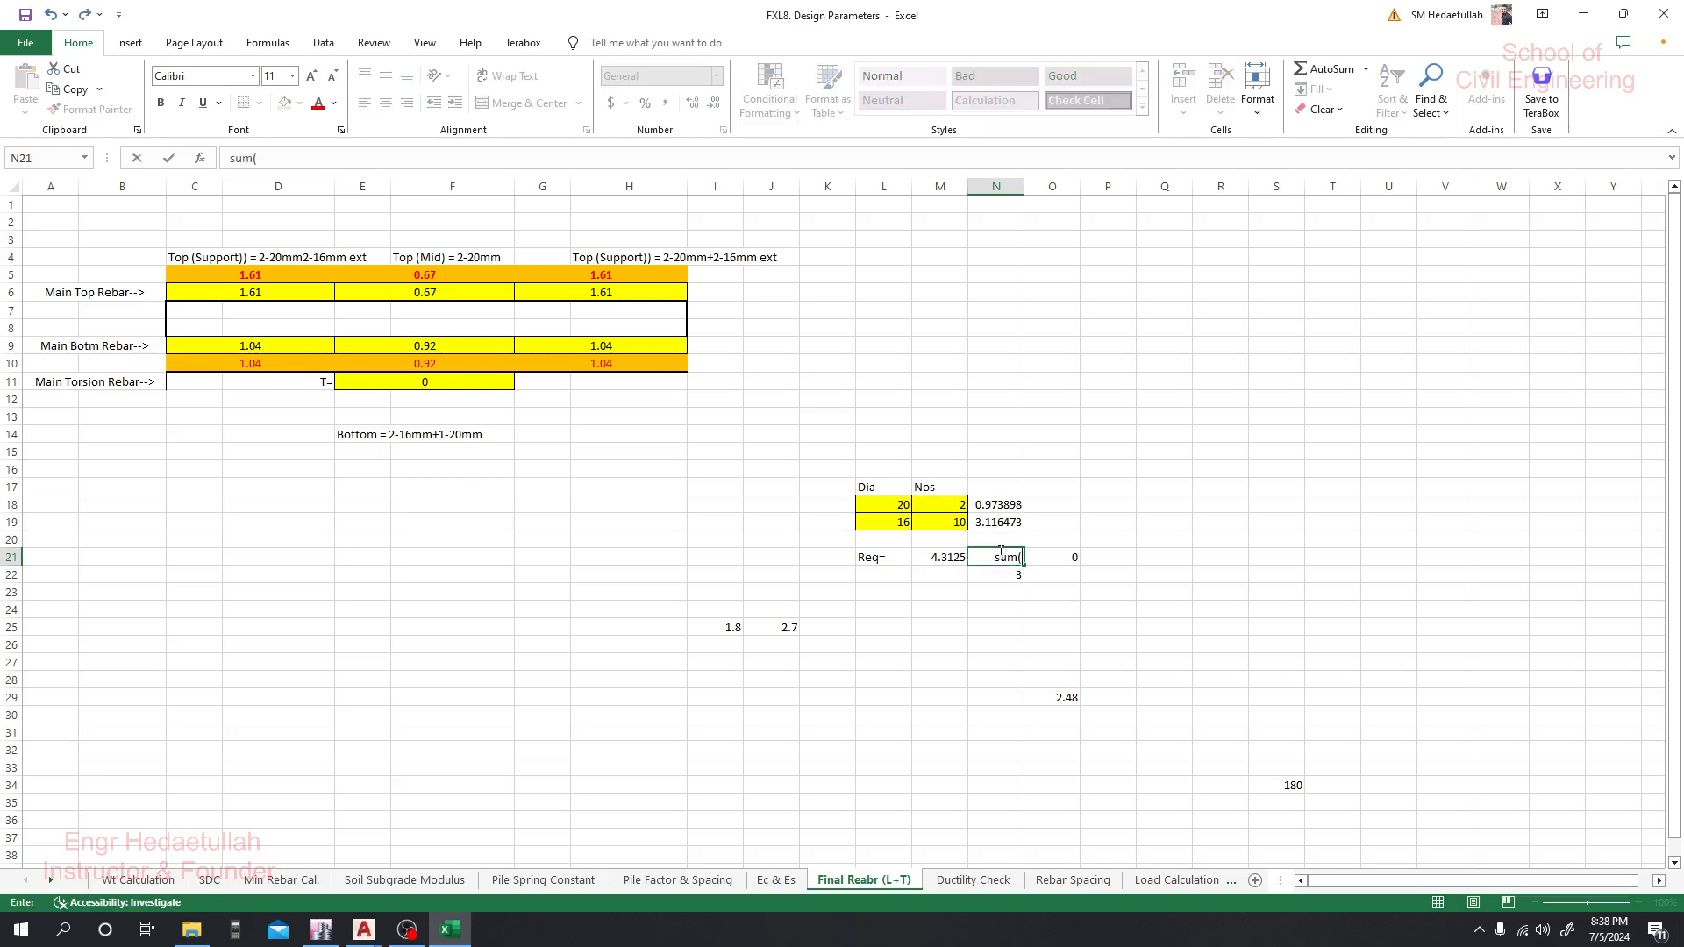
left_click_drag(1003, 502, 1006, 518)
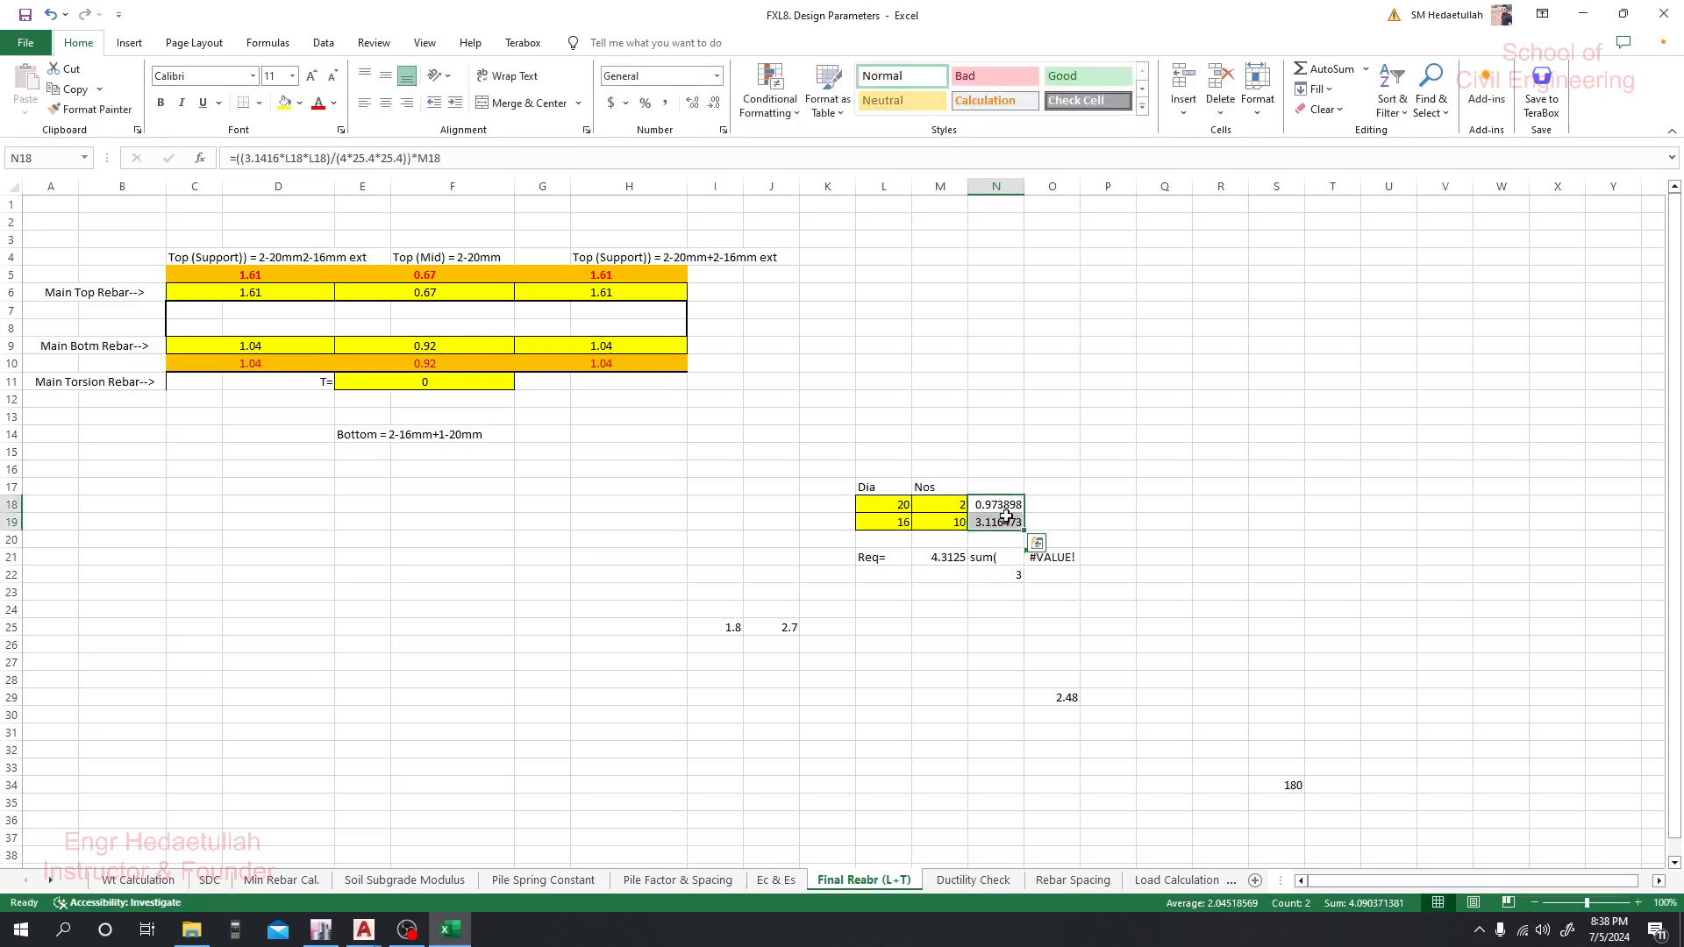
type(")")
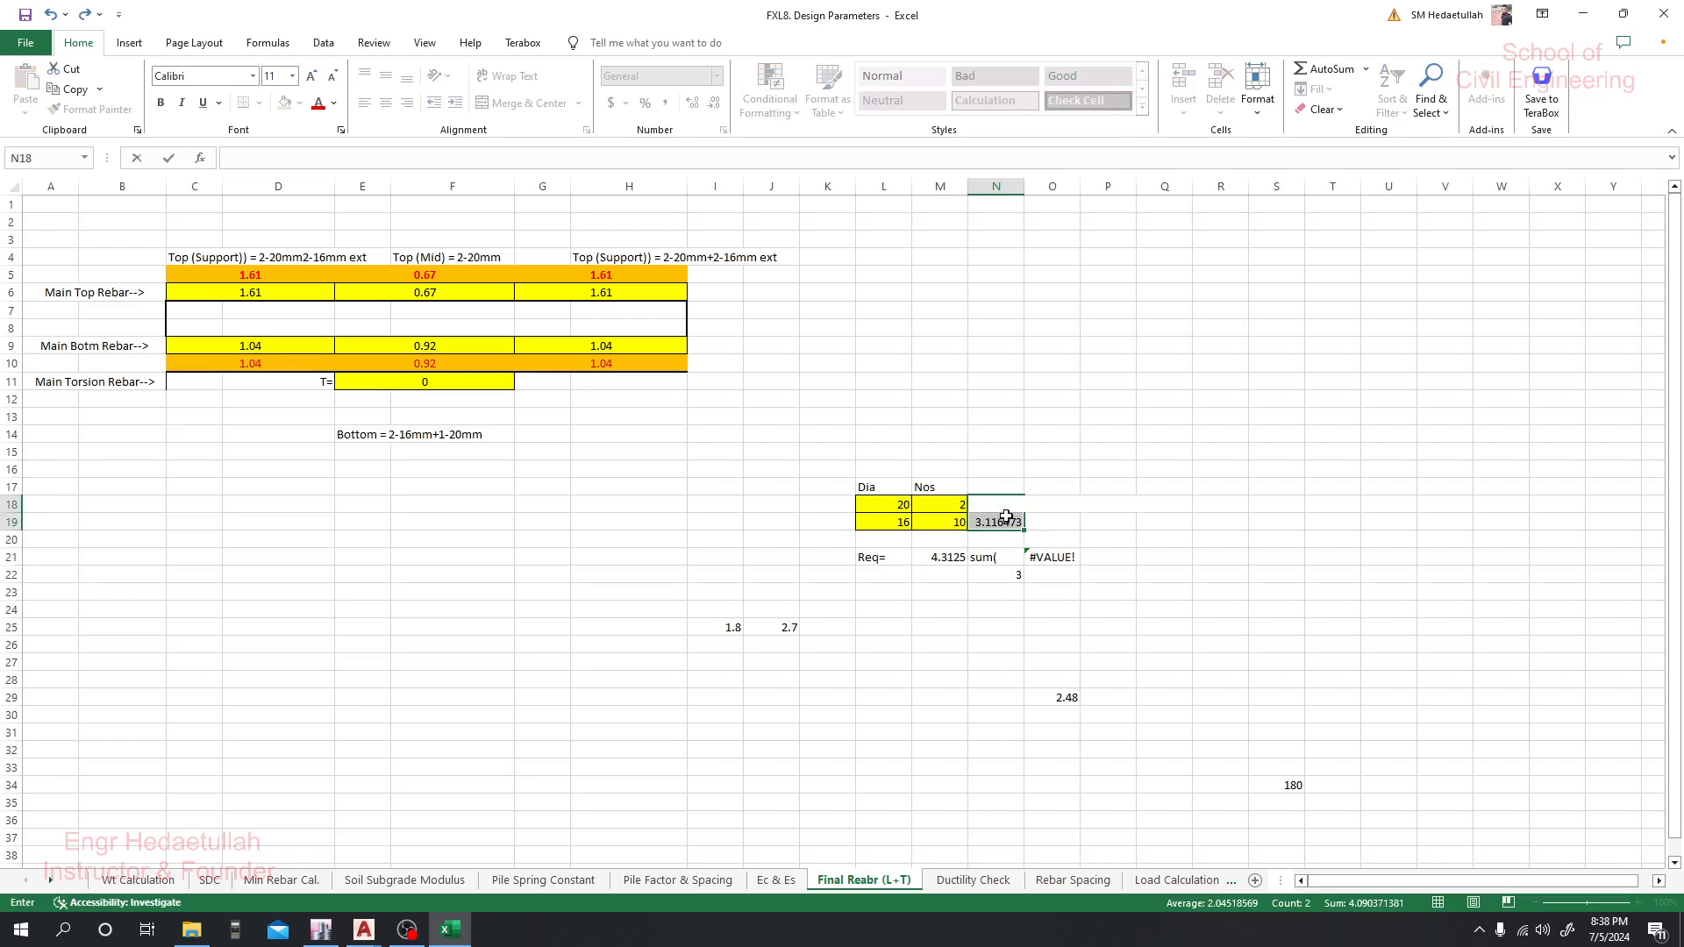
left_click(1009, 560)
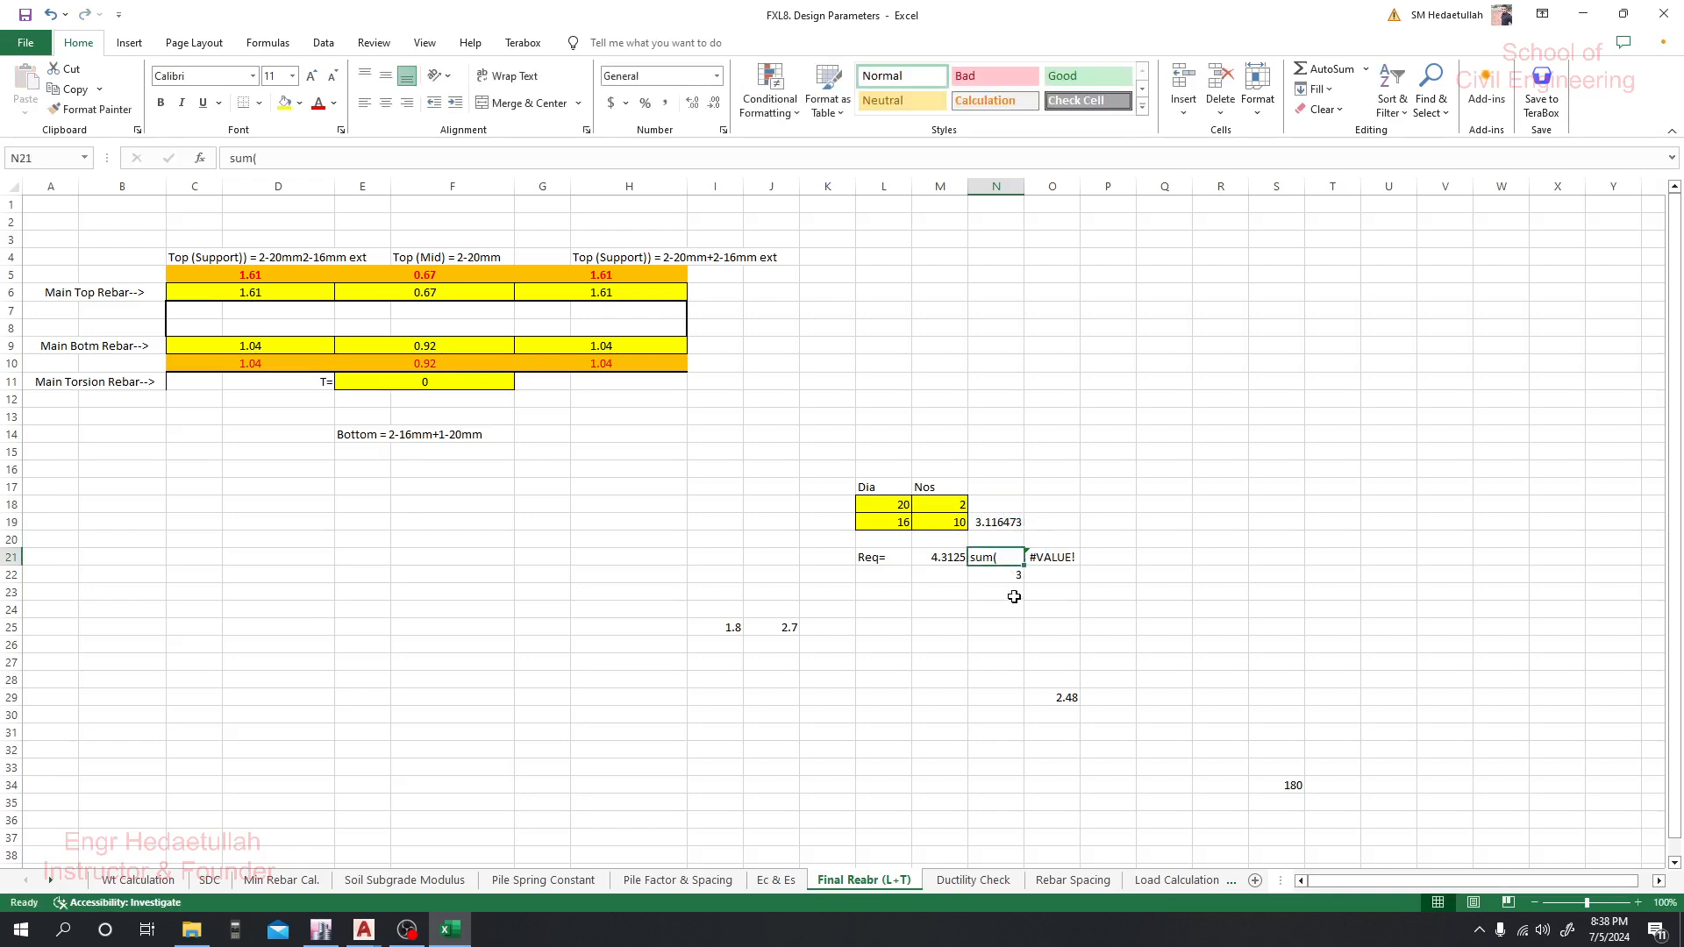
key("ctrl+z")
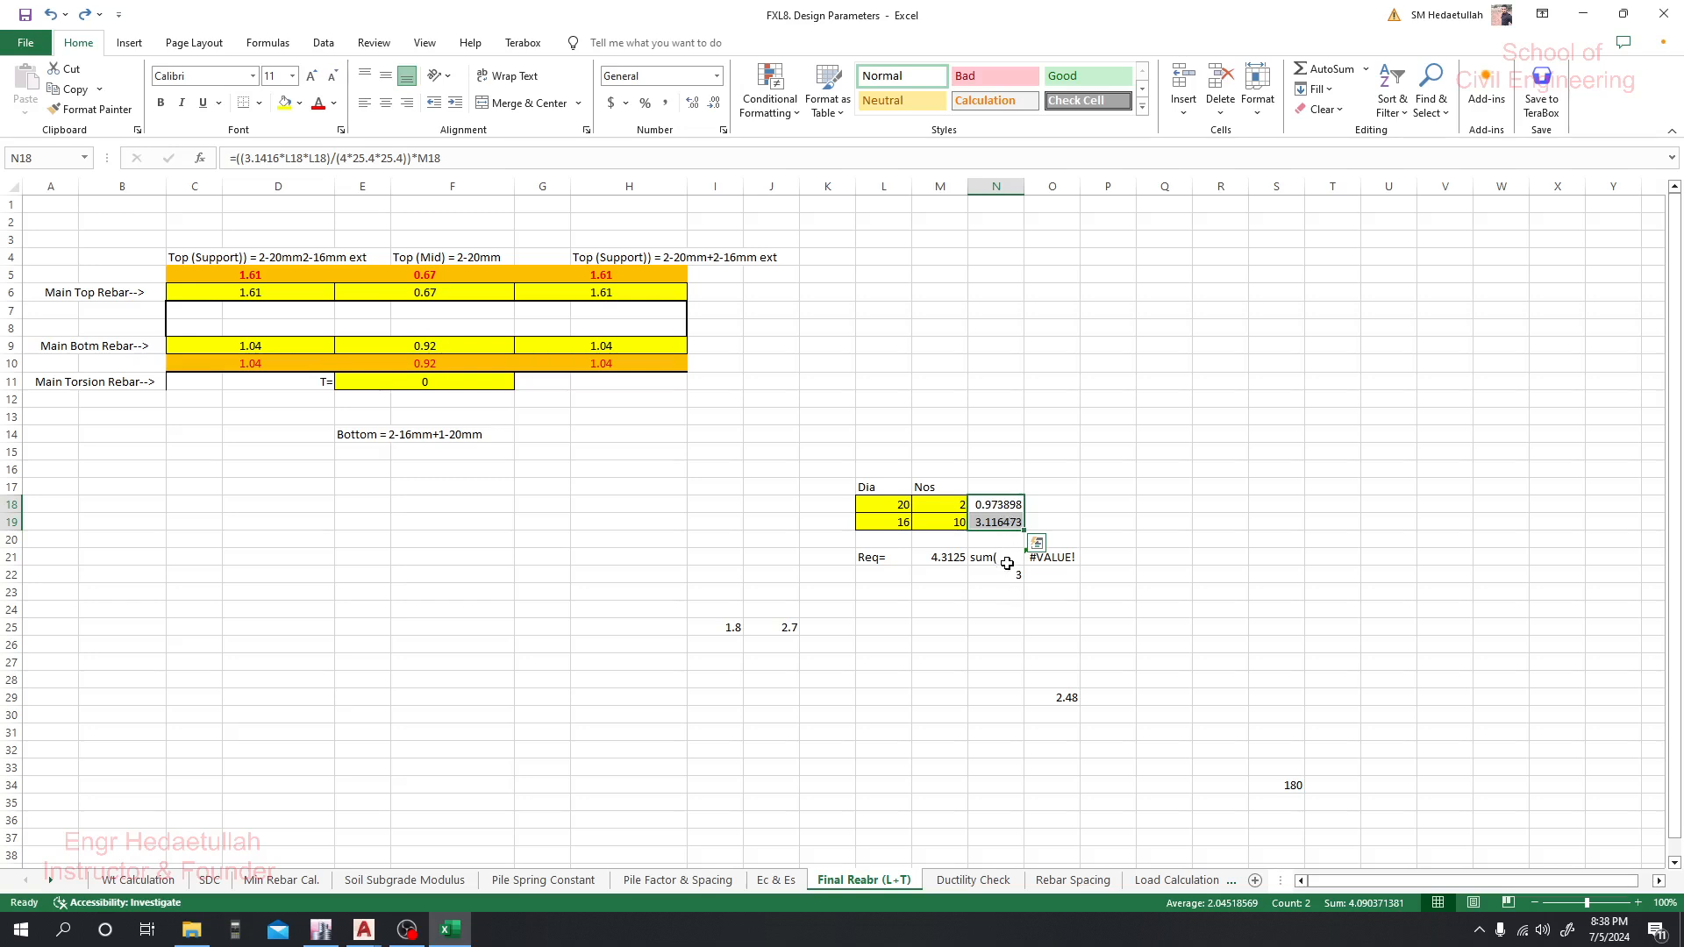
Complete the N21 entry as the formula =sum(N18:N19) to total the provided steel areas
left_click(1005, 681)
left_click(1003, 560)
double_click(975, 557)
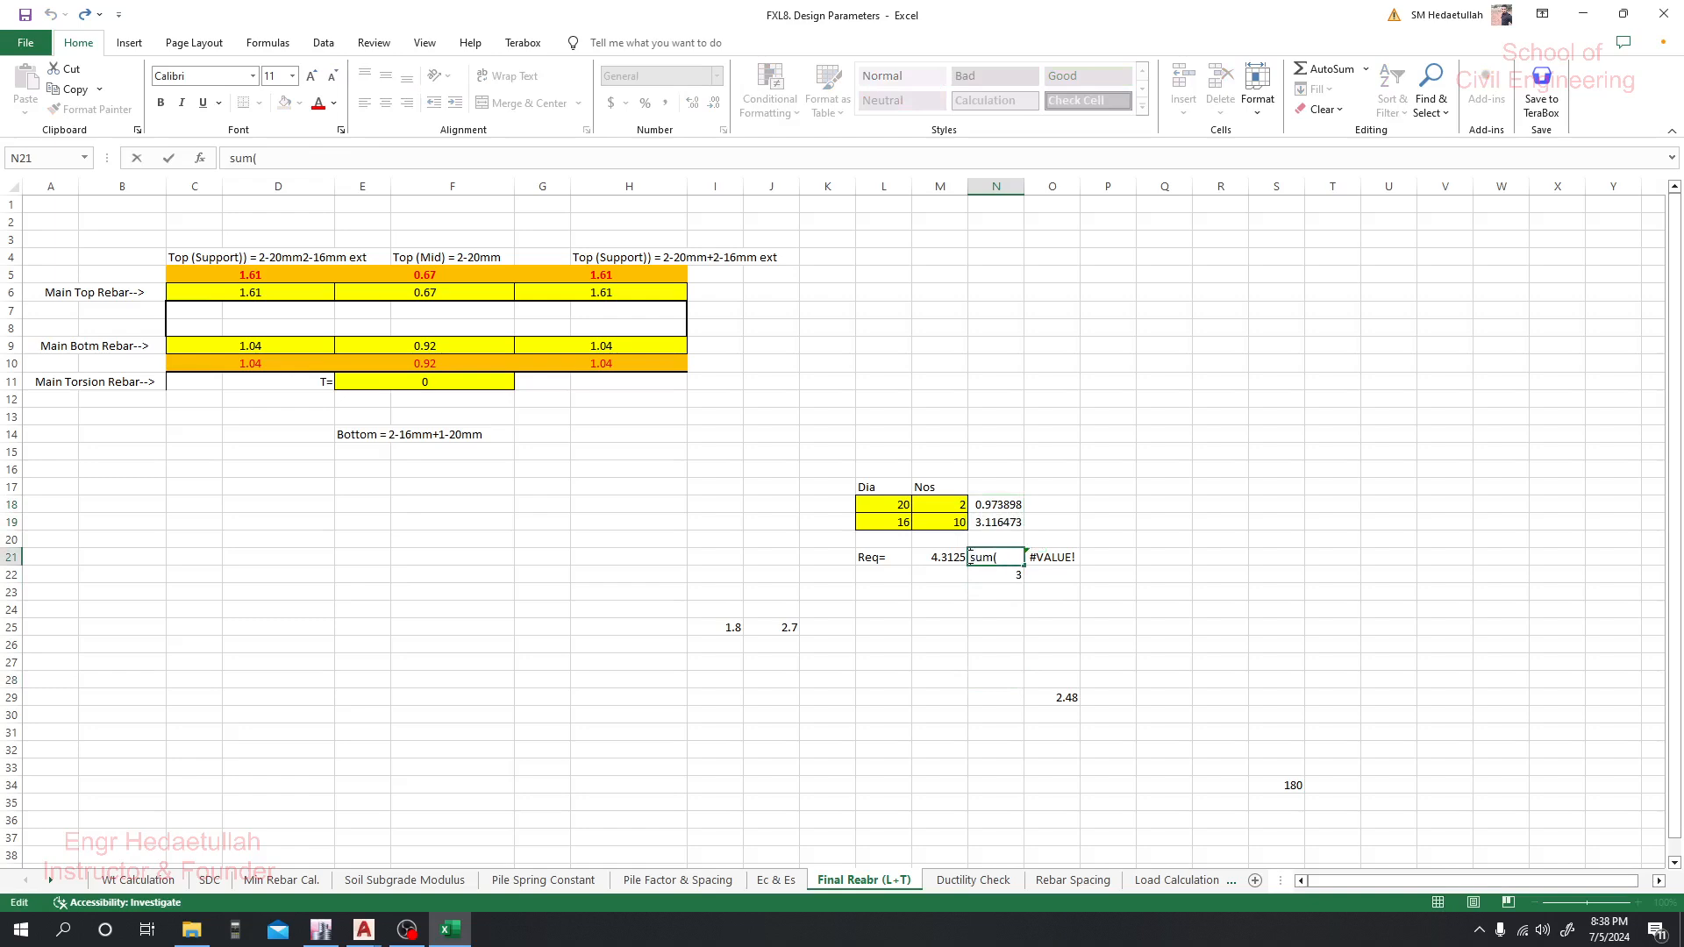
type("=")
left_click(1009, 558)
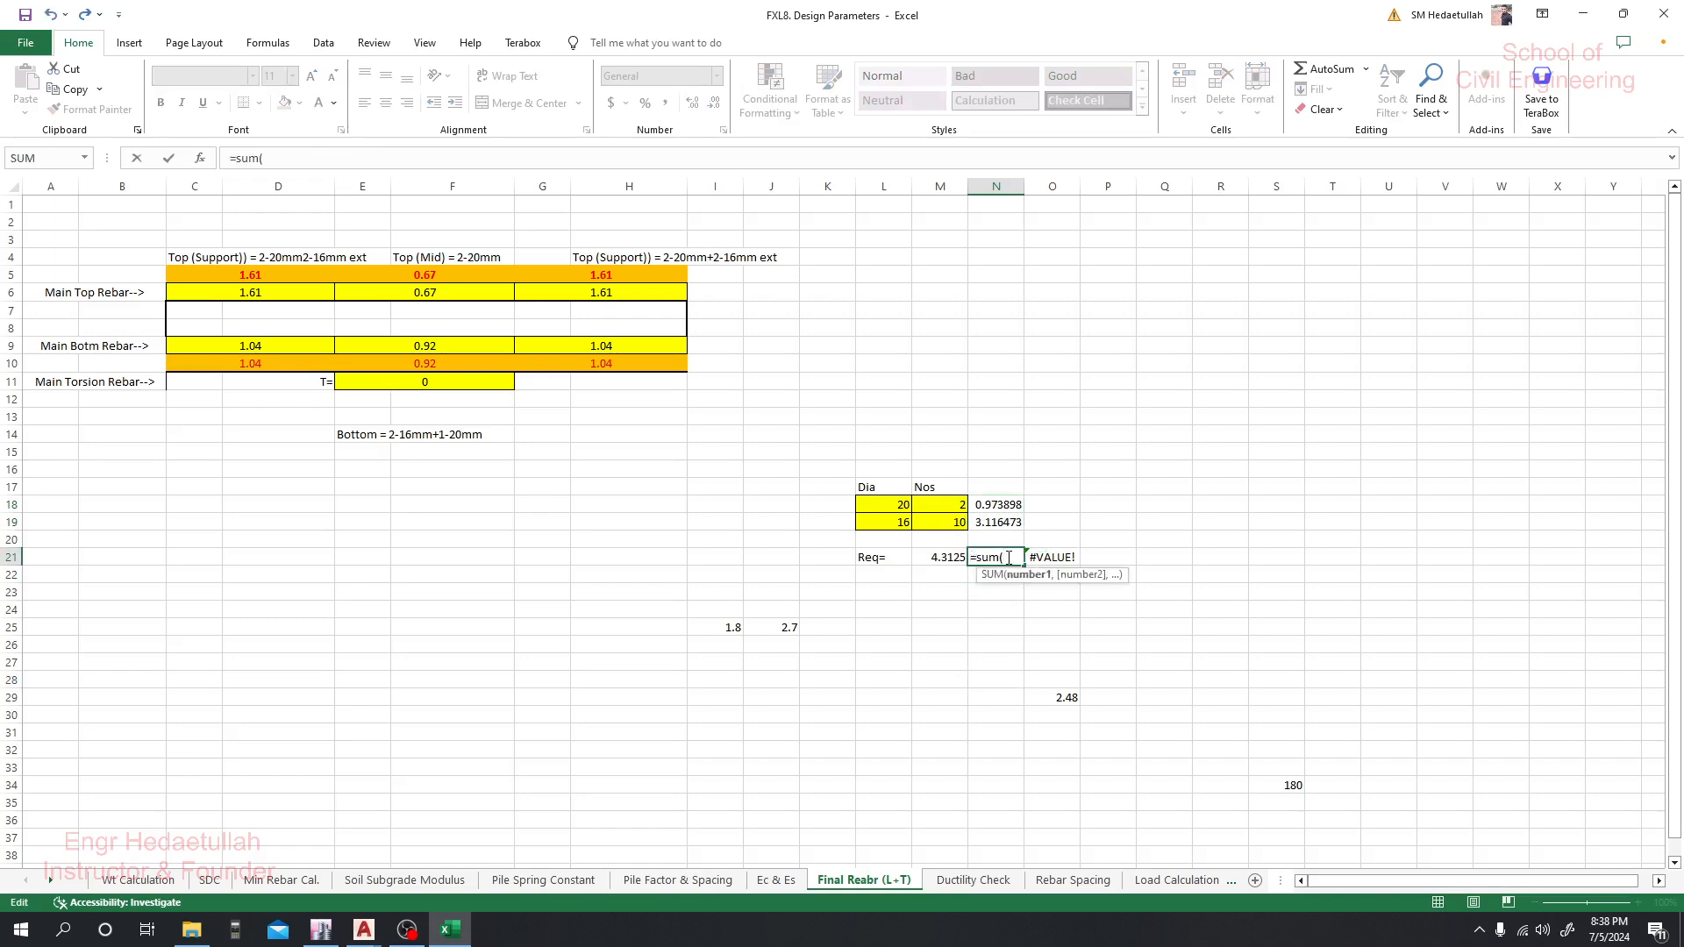
left_click_drag(1008, 507, 1008, 520)
type(")")
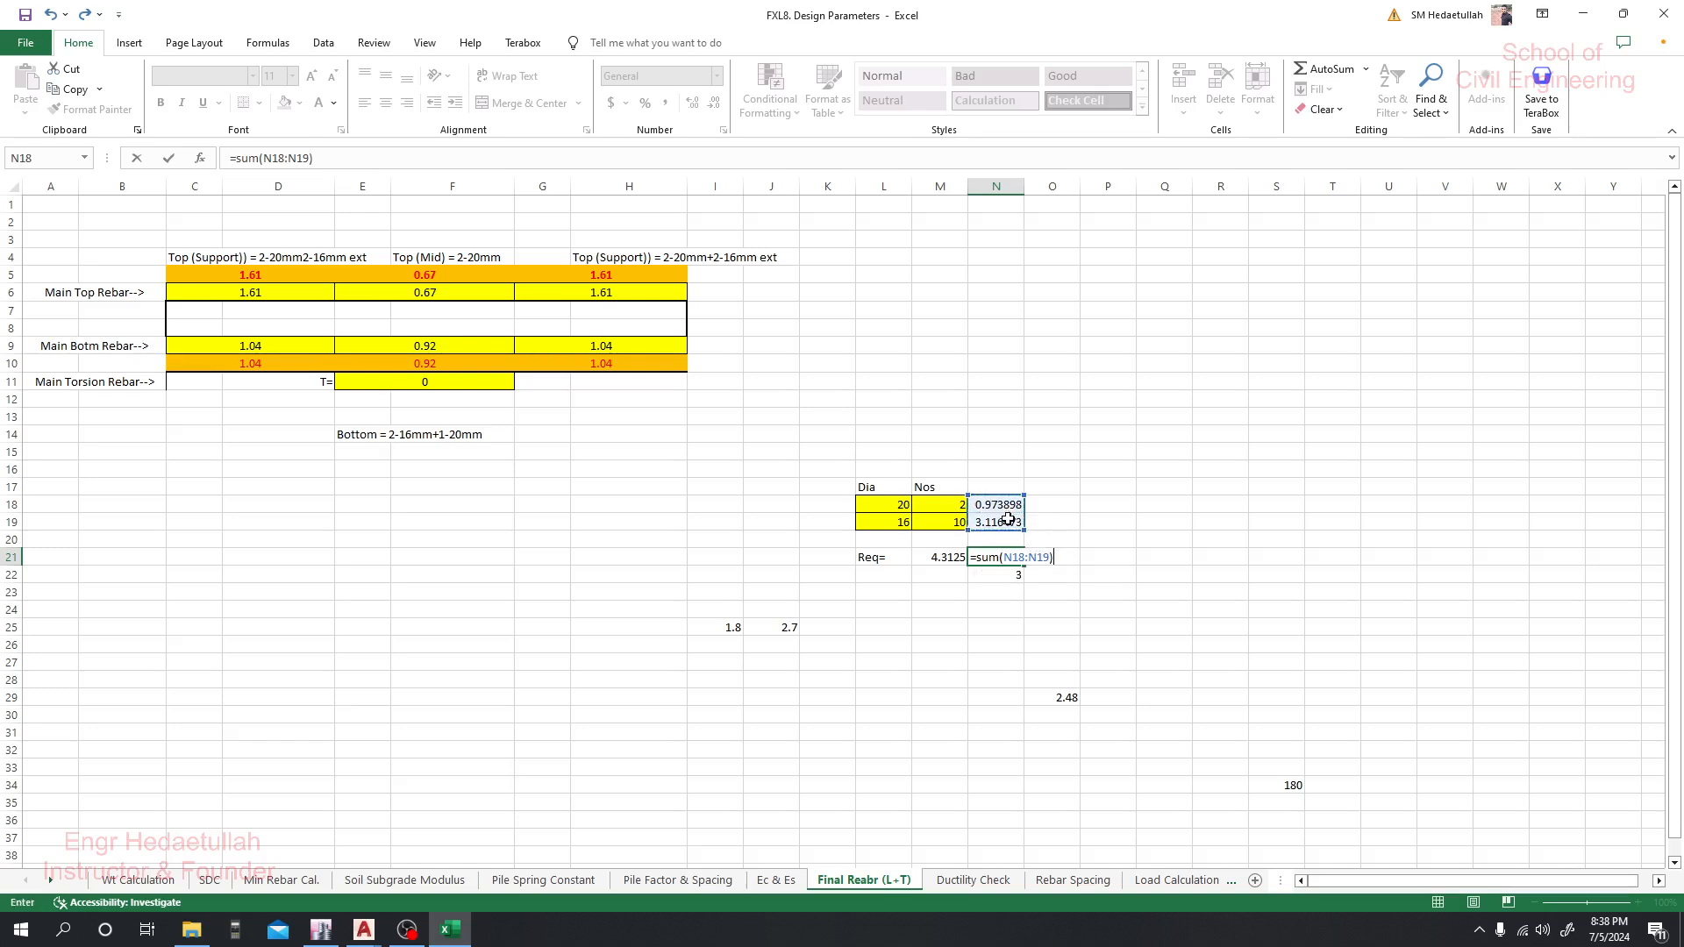
key("Return")
left_click(1092, 484)
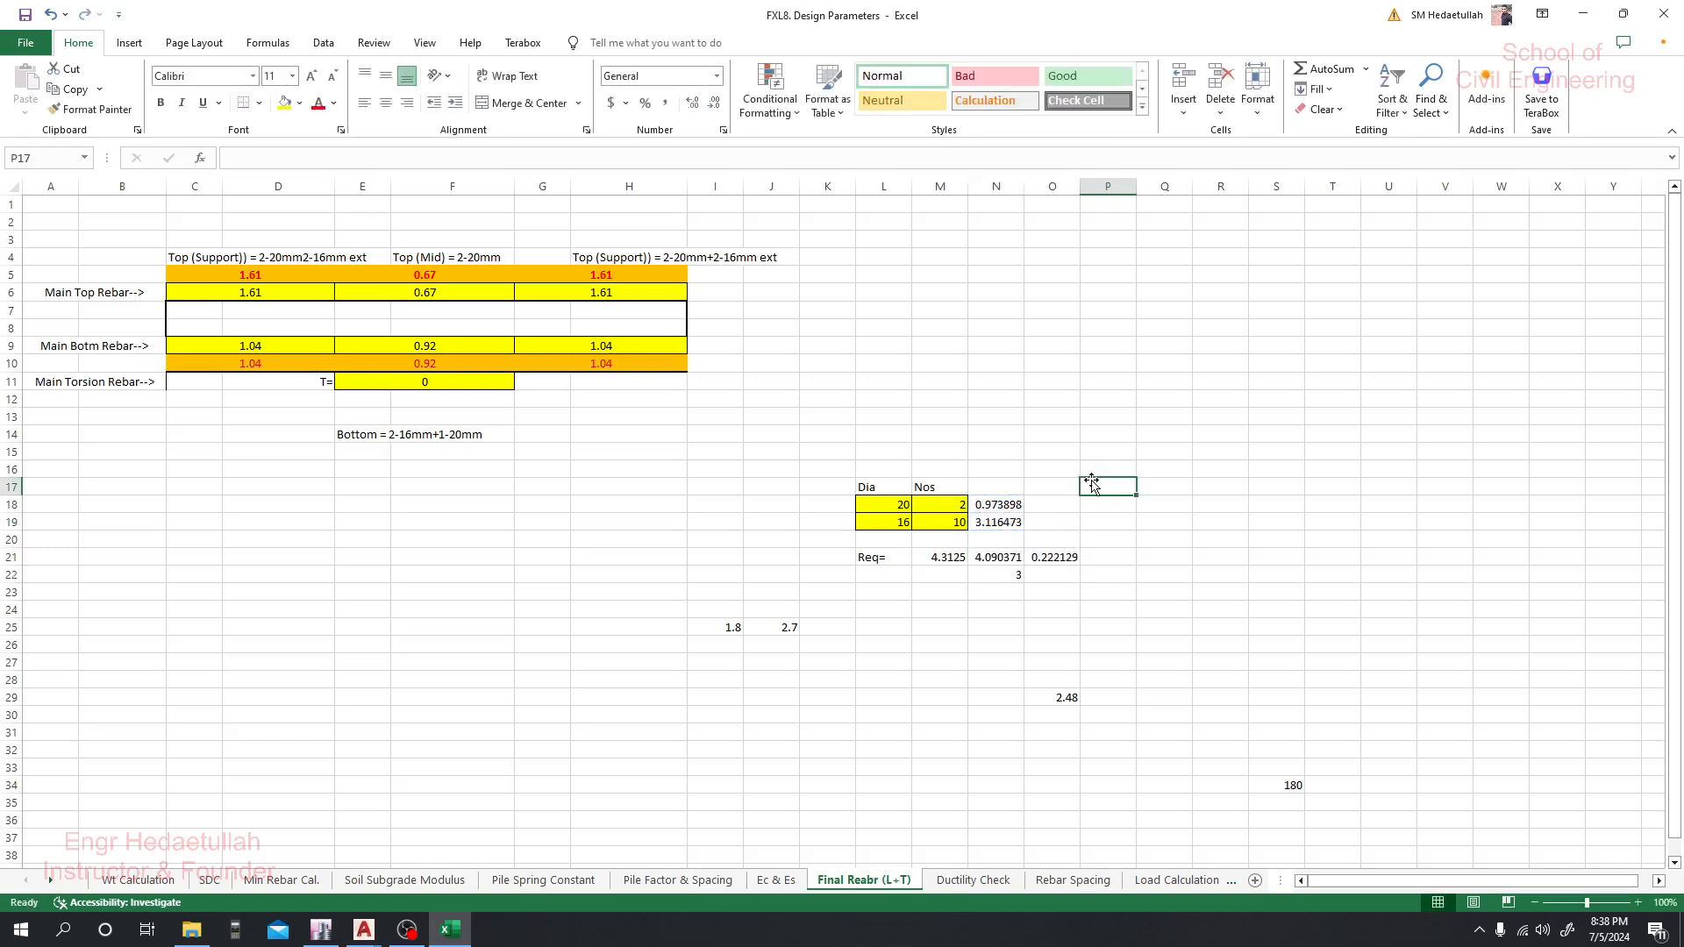
Compare the required steel area in M21 with the provided total in N21 and inspect the difference formula in O21
left_click(942, 589)
left_click(956, 557)
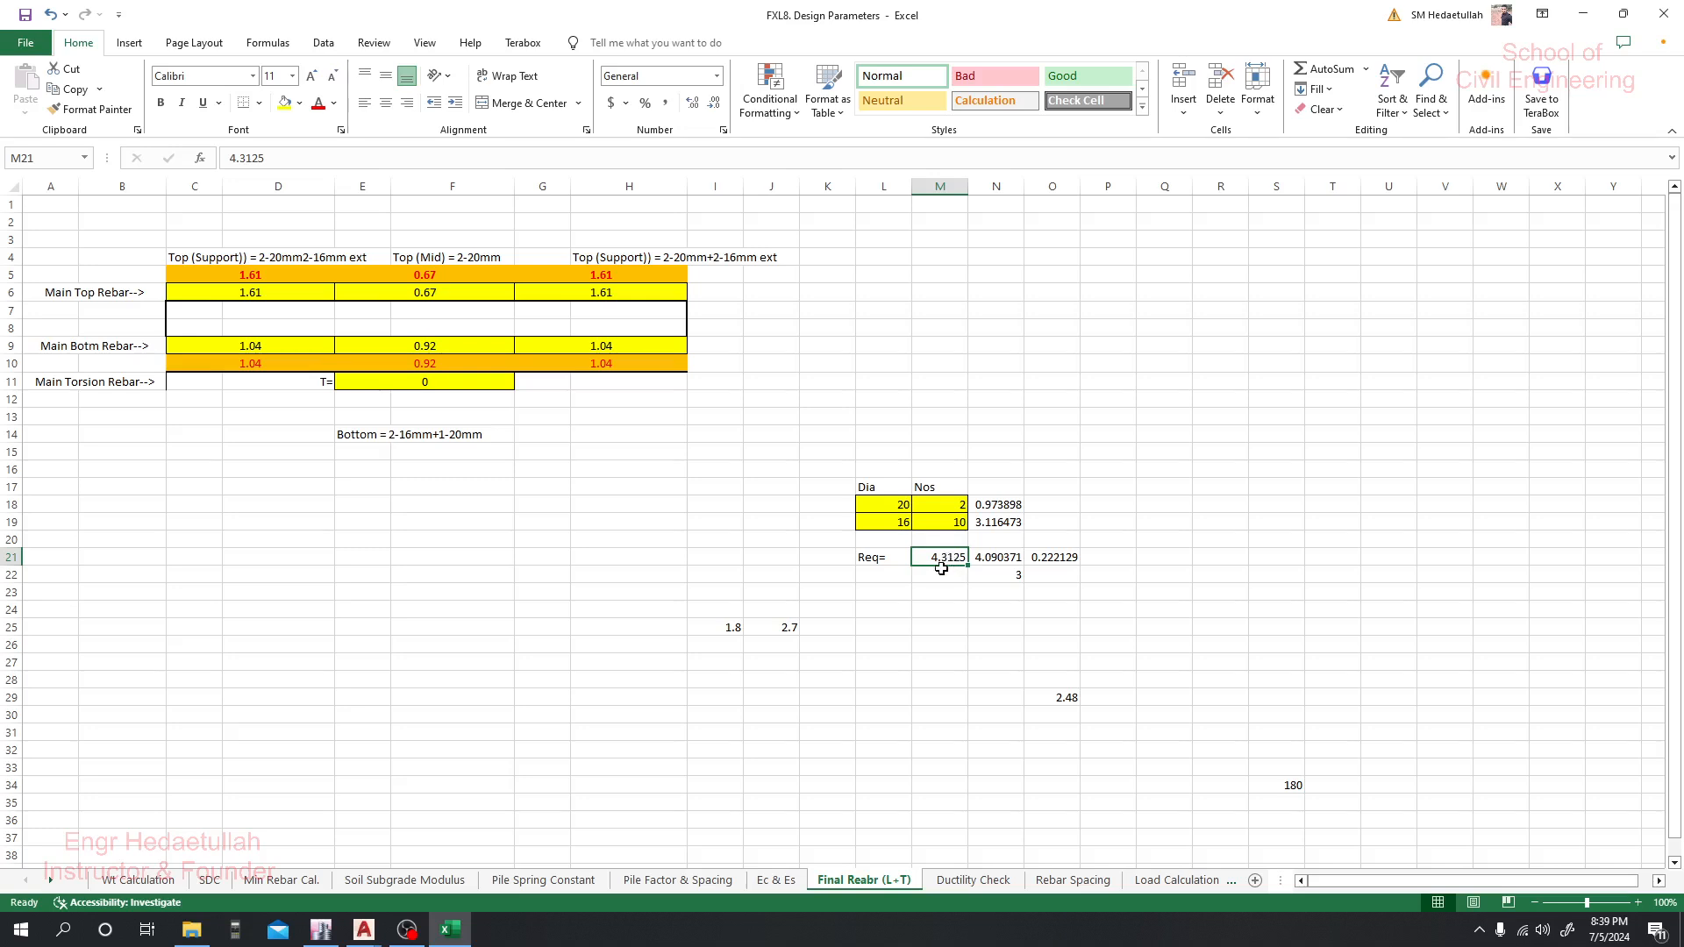
left_click(945, 592)
left_click(942, 560)
left_click(997, 561)
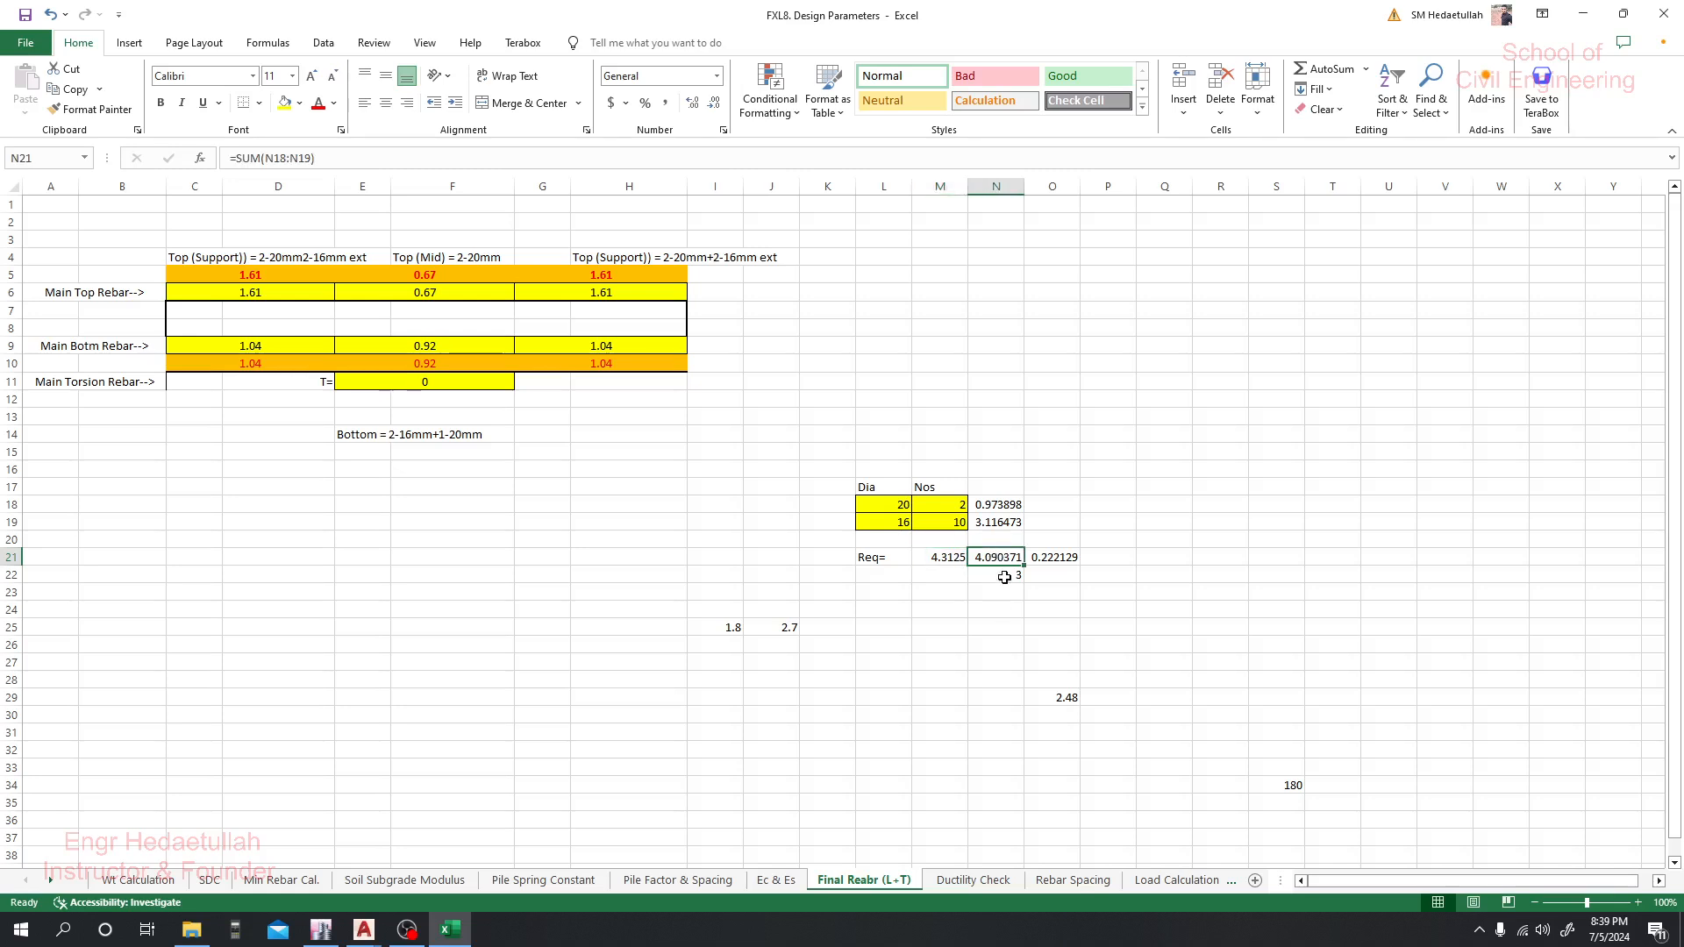
left_click(1040, 556)
key("F2")
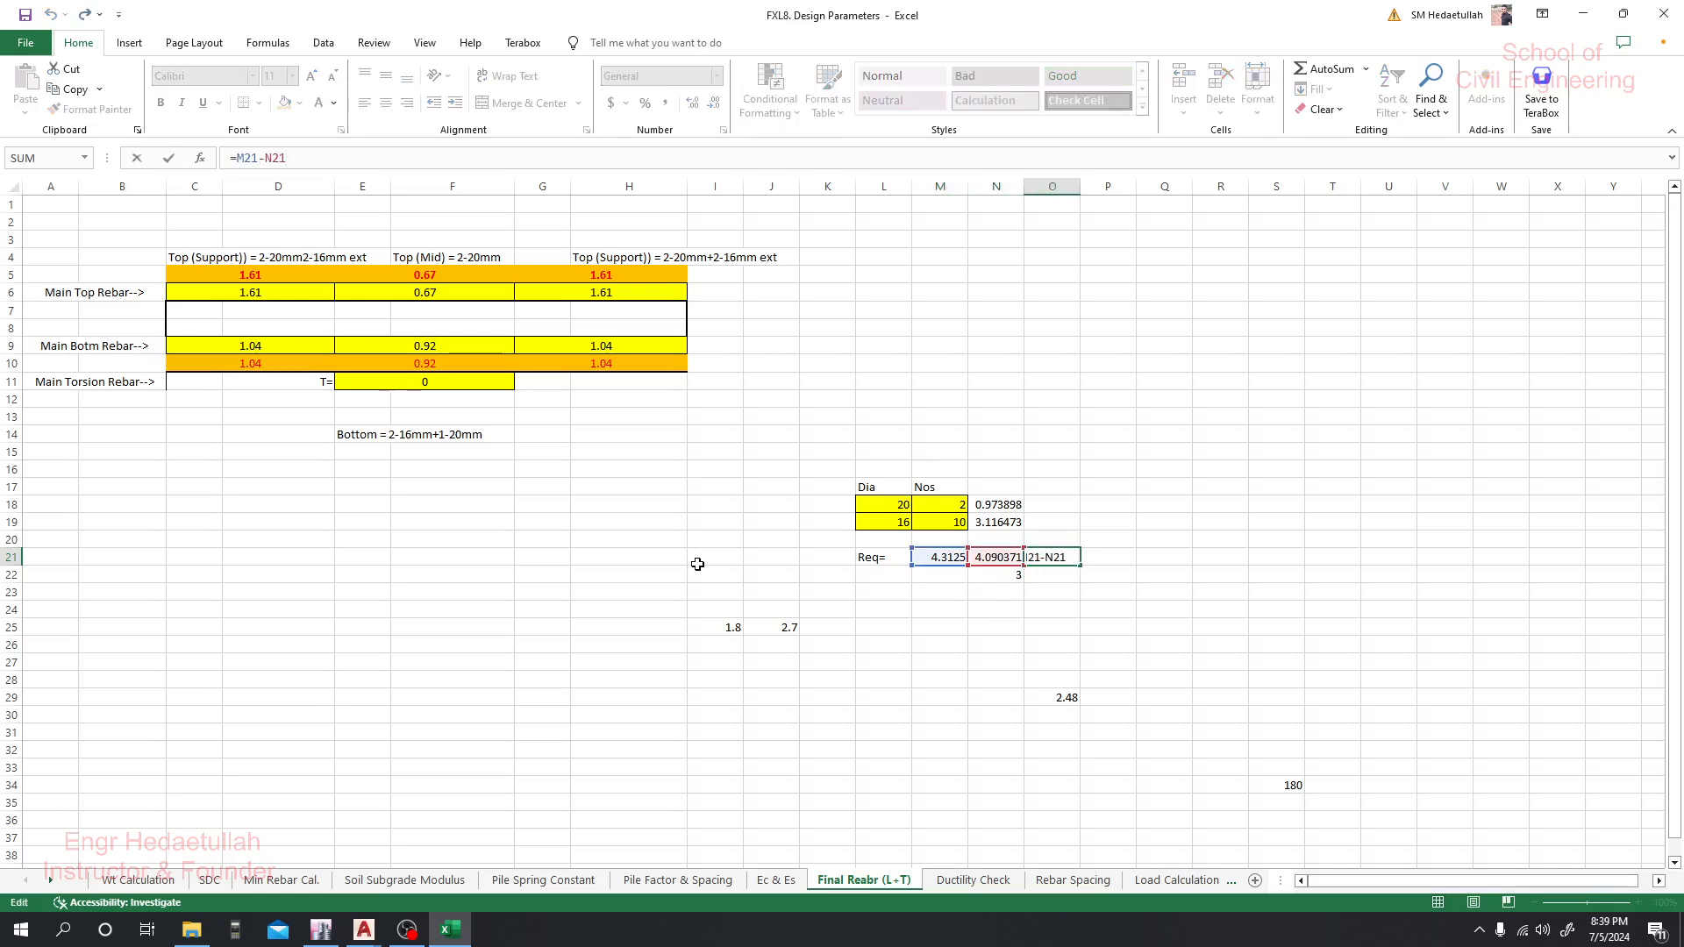
key("Escape")
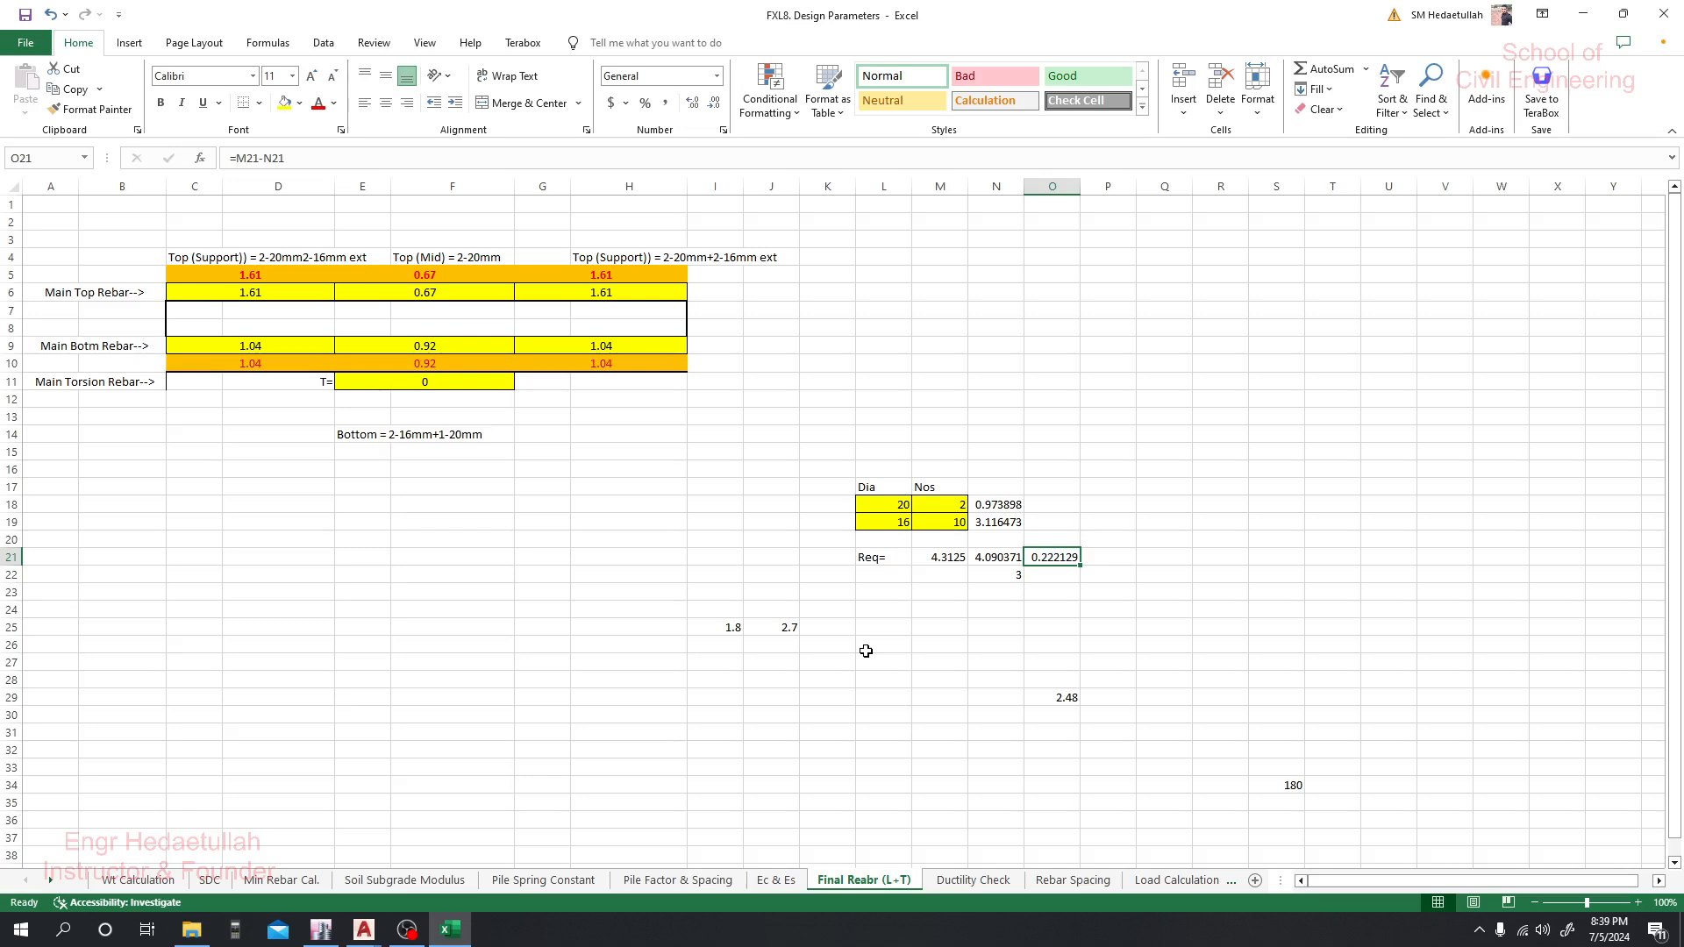
Set the number of 20 mm bars in M18 to 4
left_click(948, 498)
type("4")
key("Return")
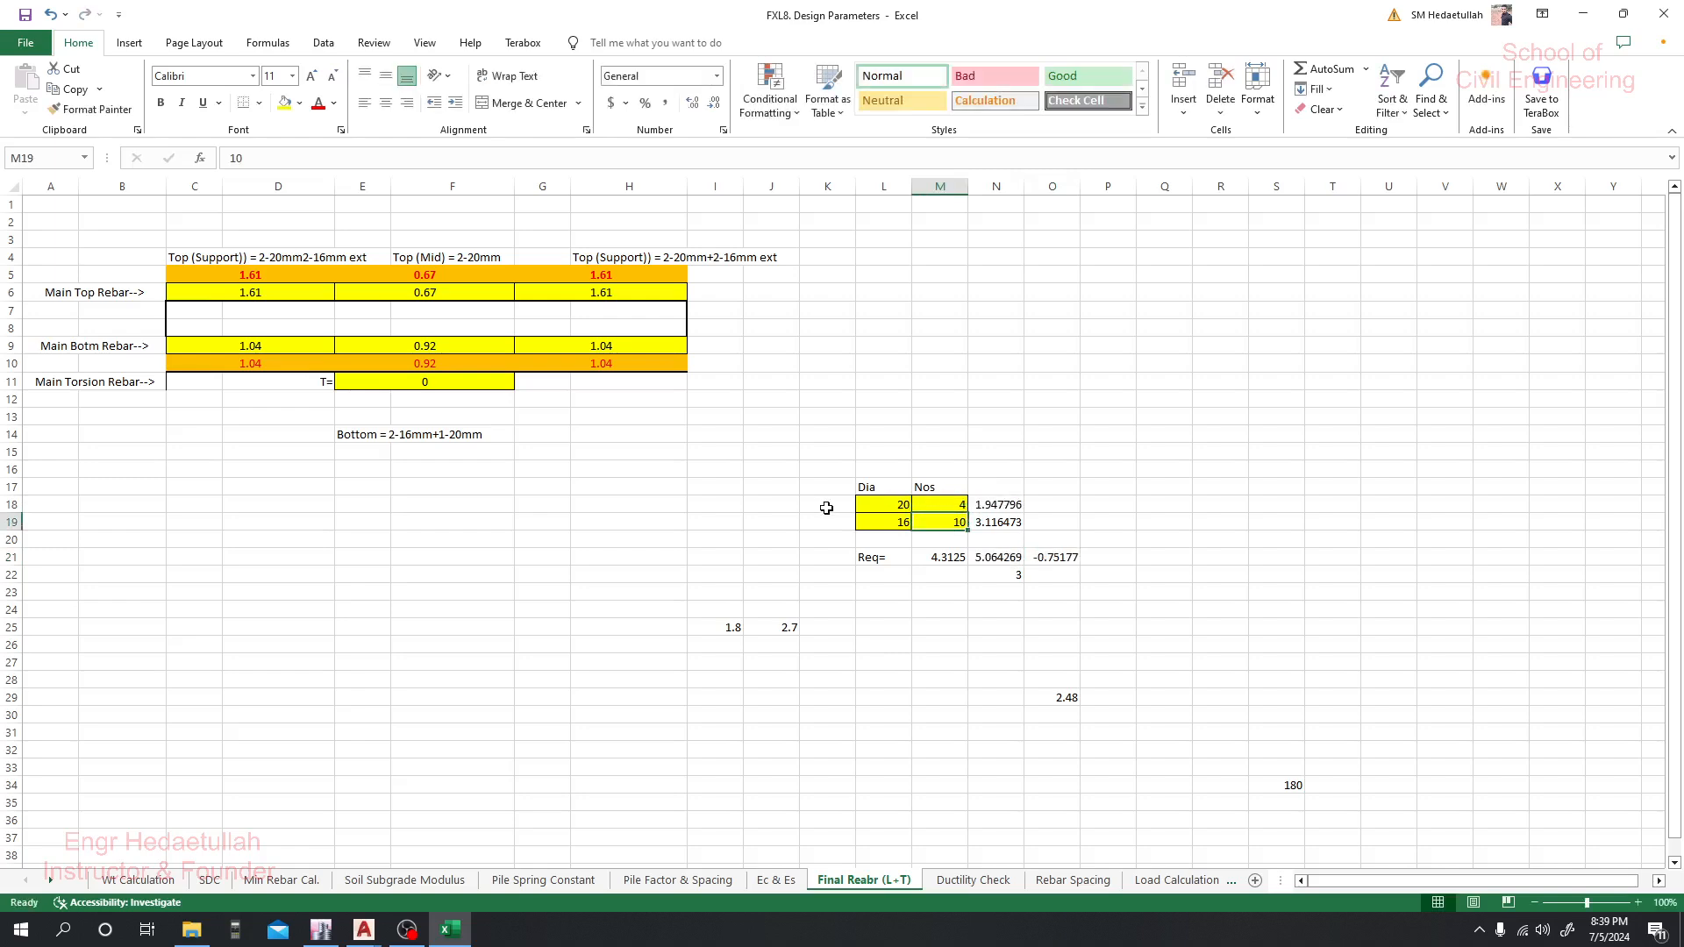
left_click(877, 505)
left_click(956, 503)
left_click(893, 503)
left_click(916, 445)
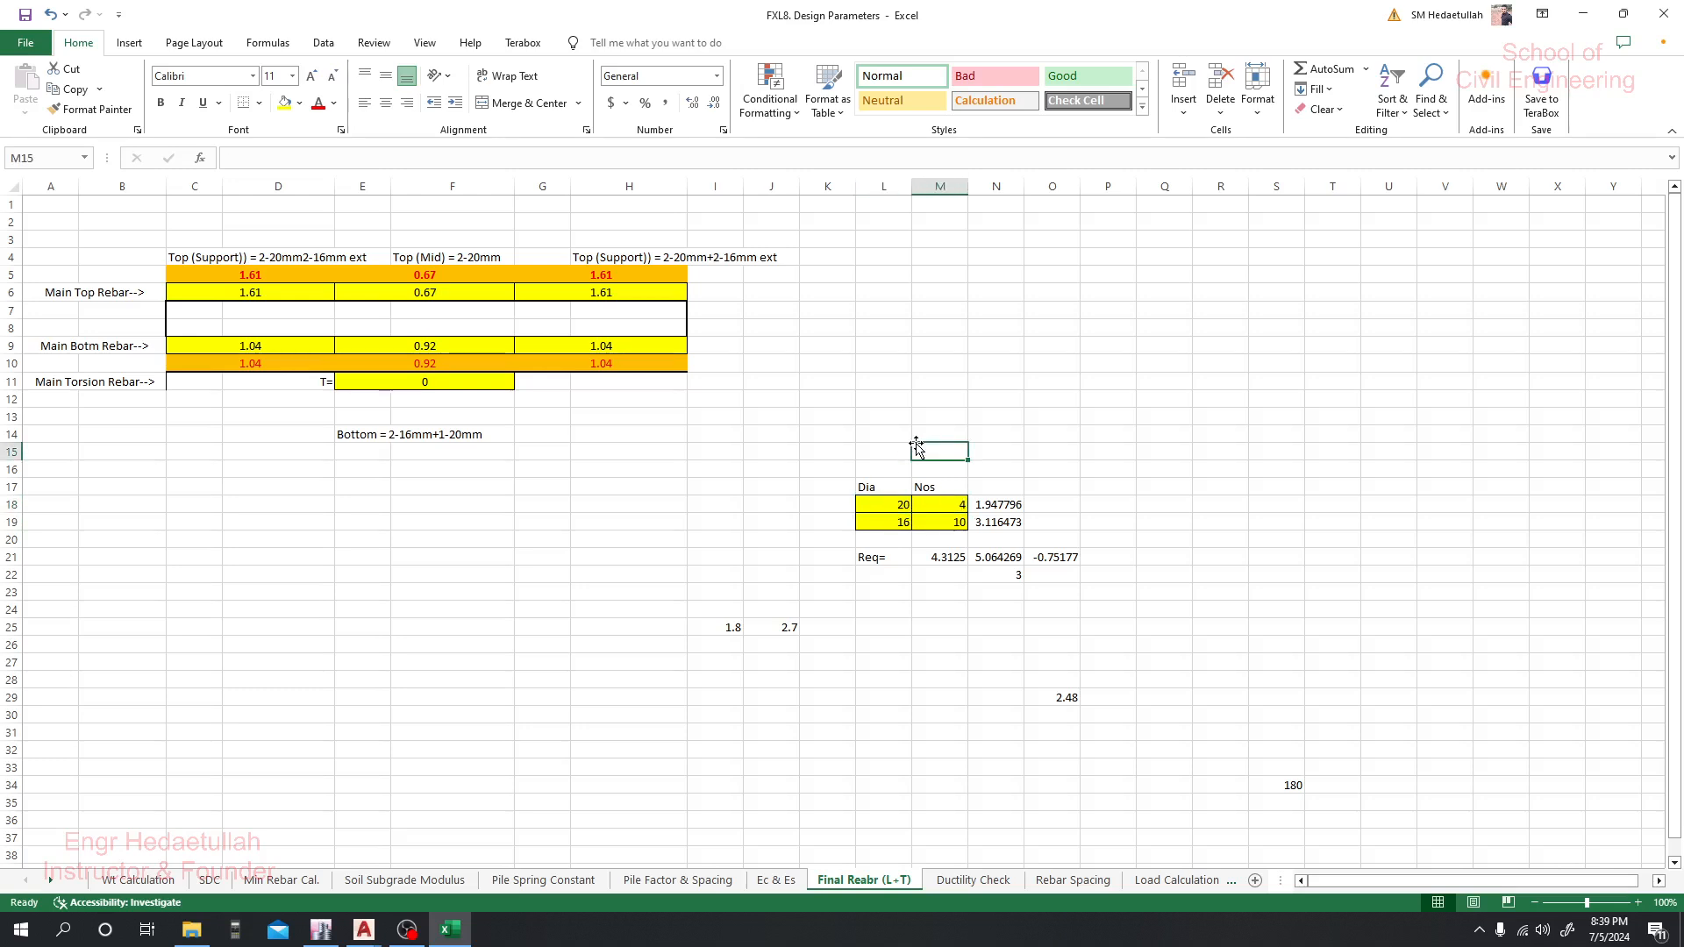
Try 6 as the number of 16 mm bars in M19
left_click(881, 524)
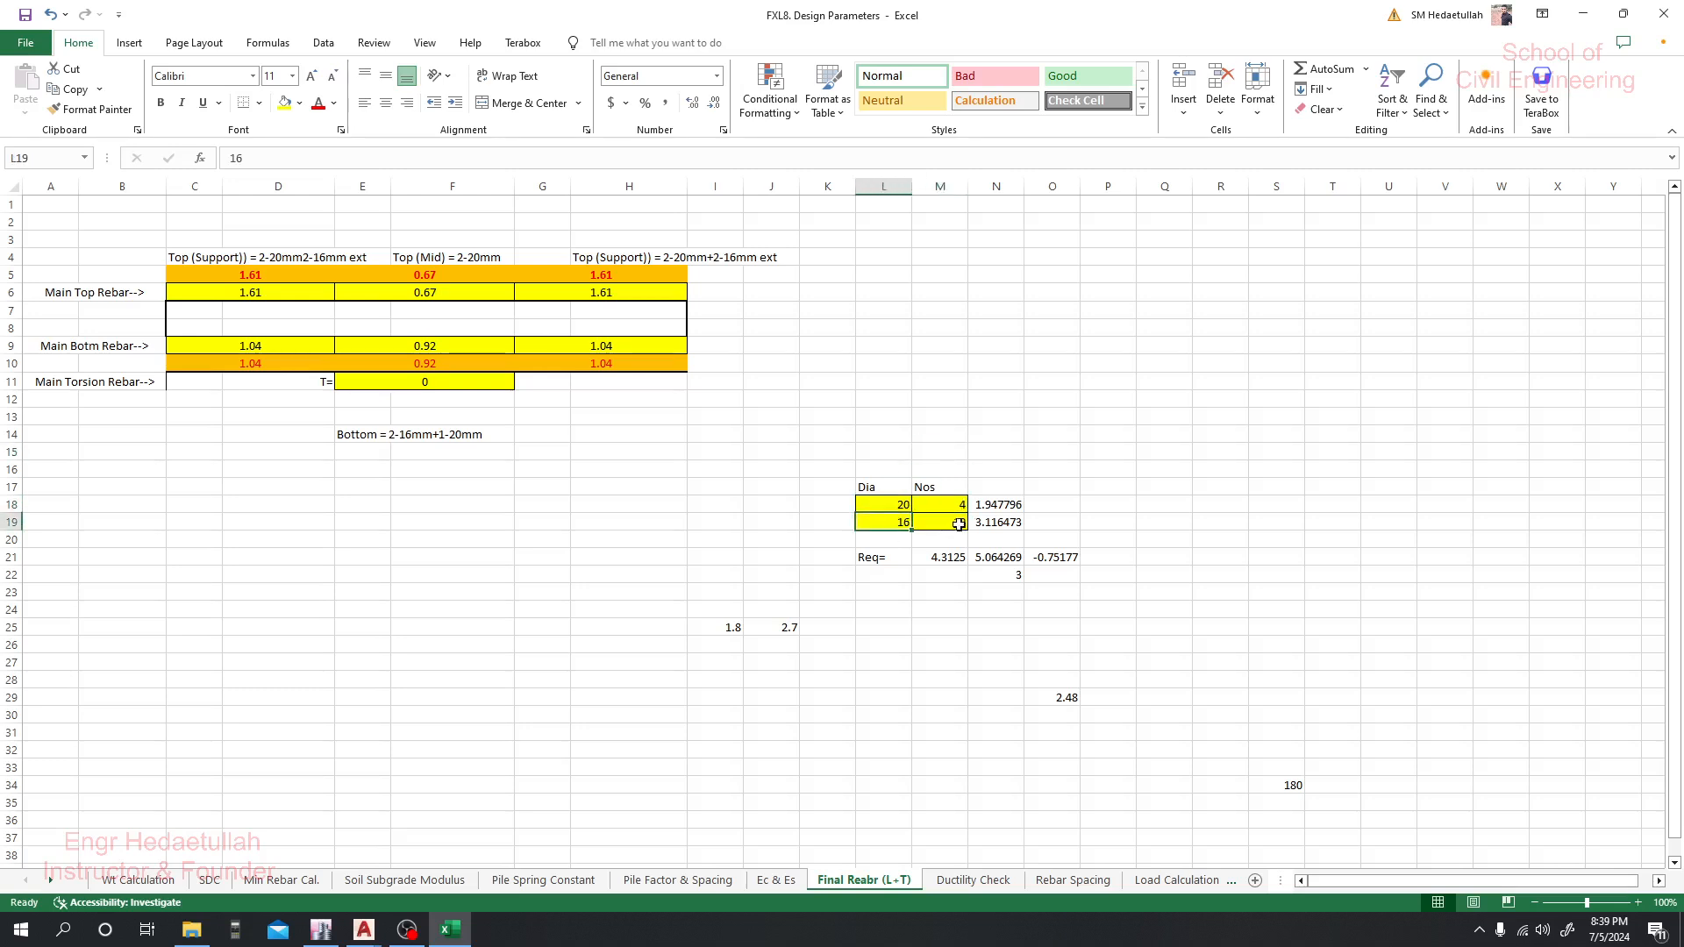
left_click(955, 522)
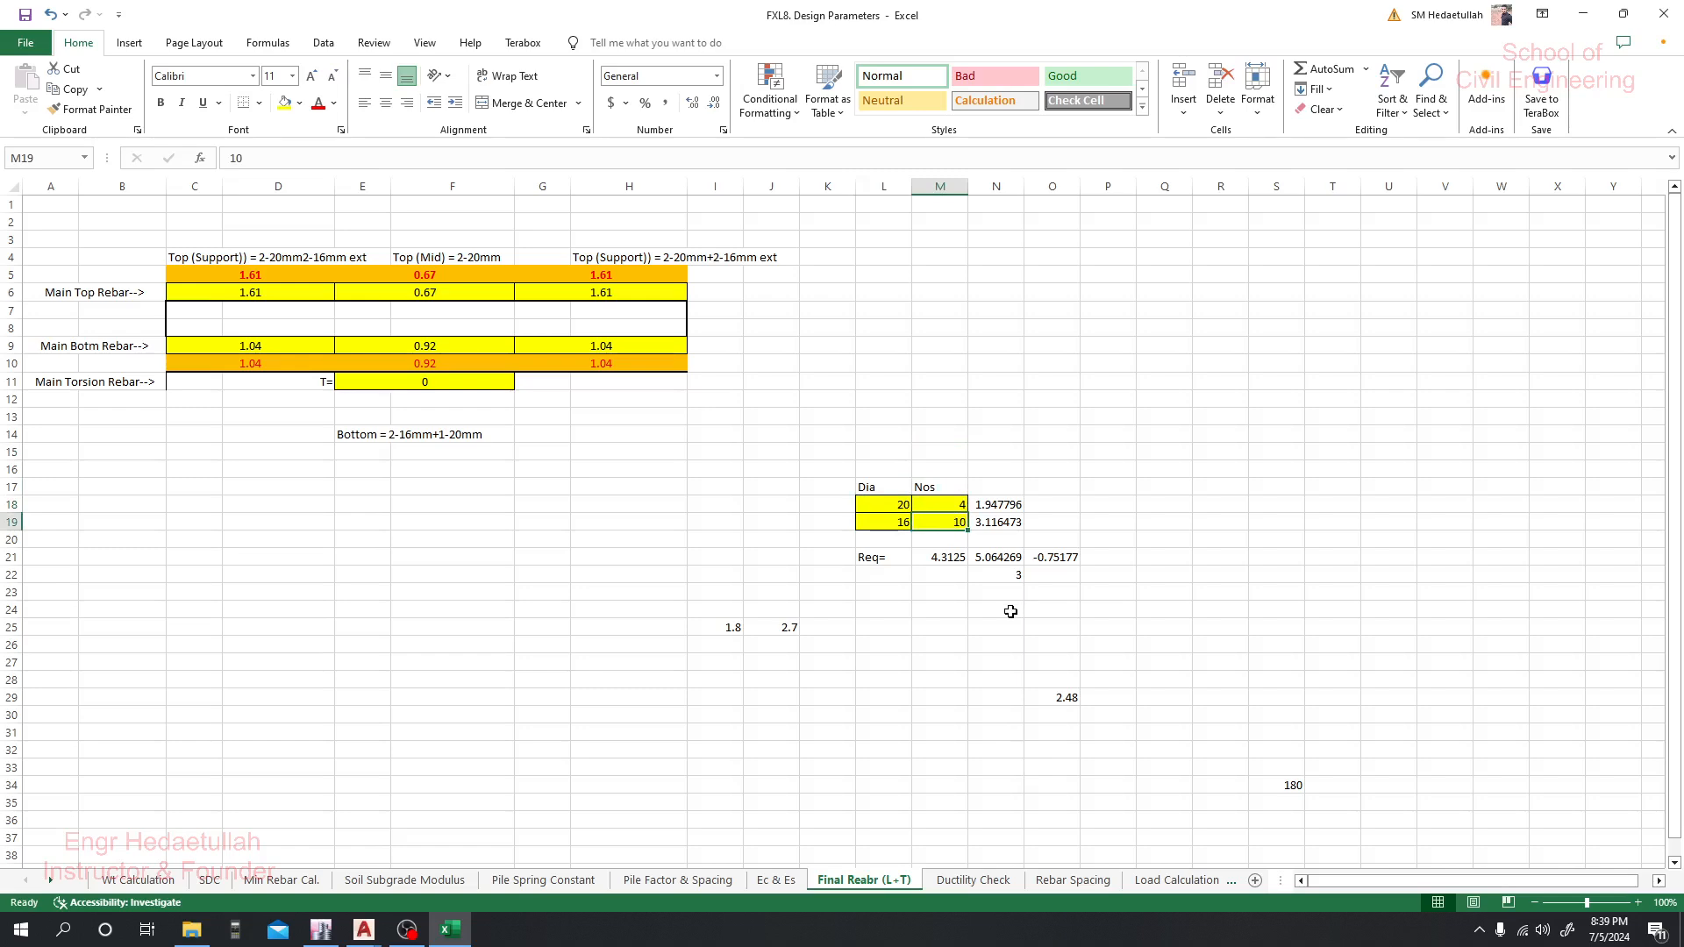
type("2-1")
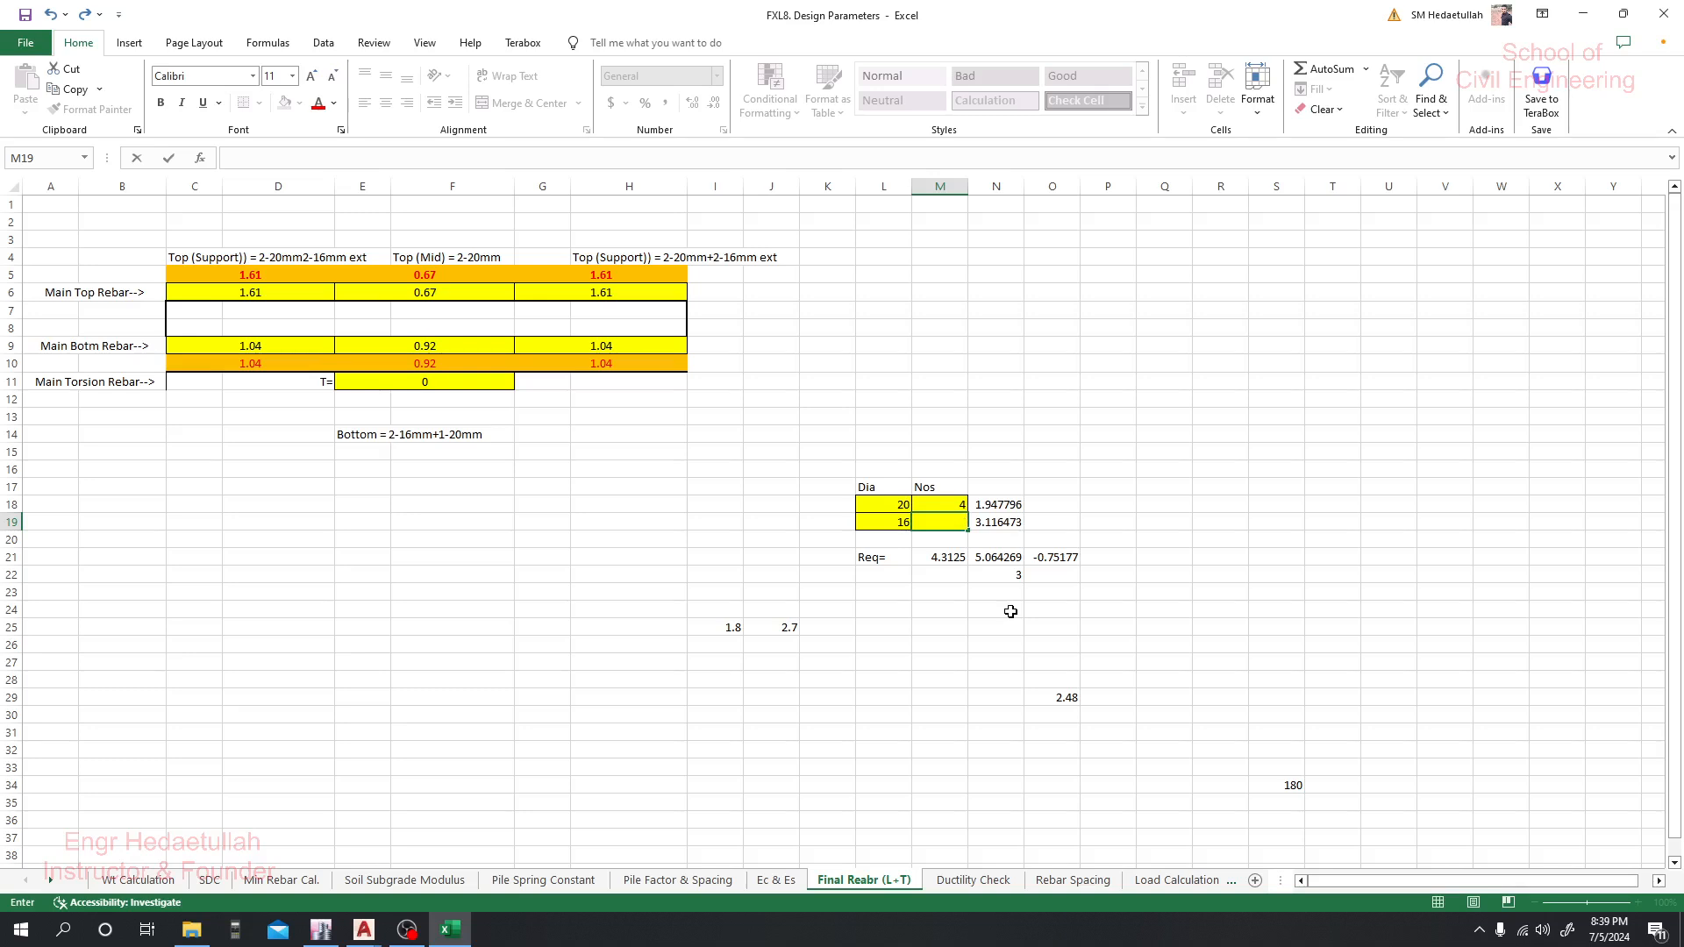
type("6")
key("Return")
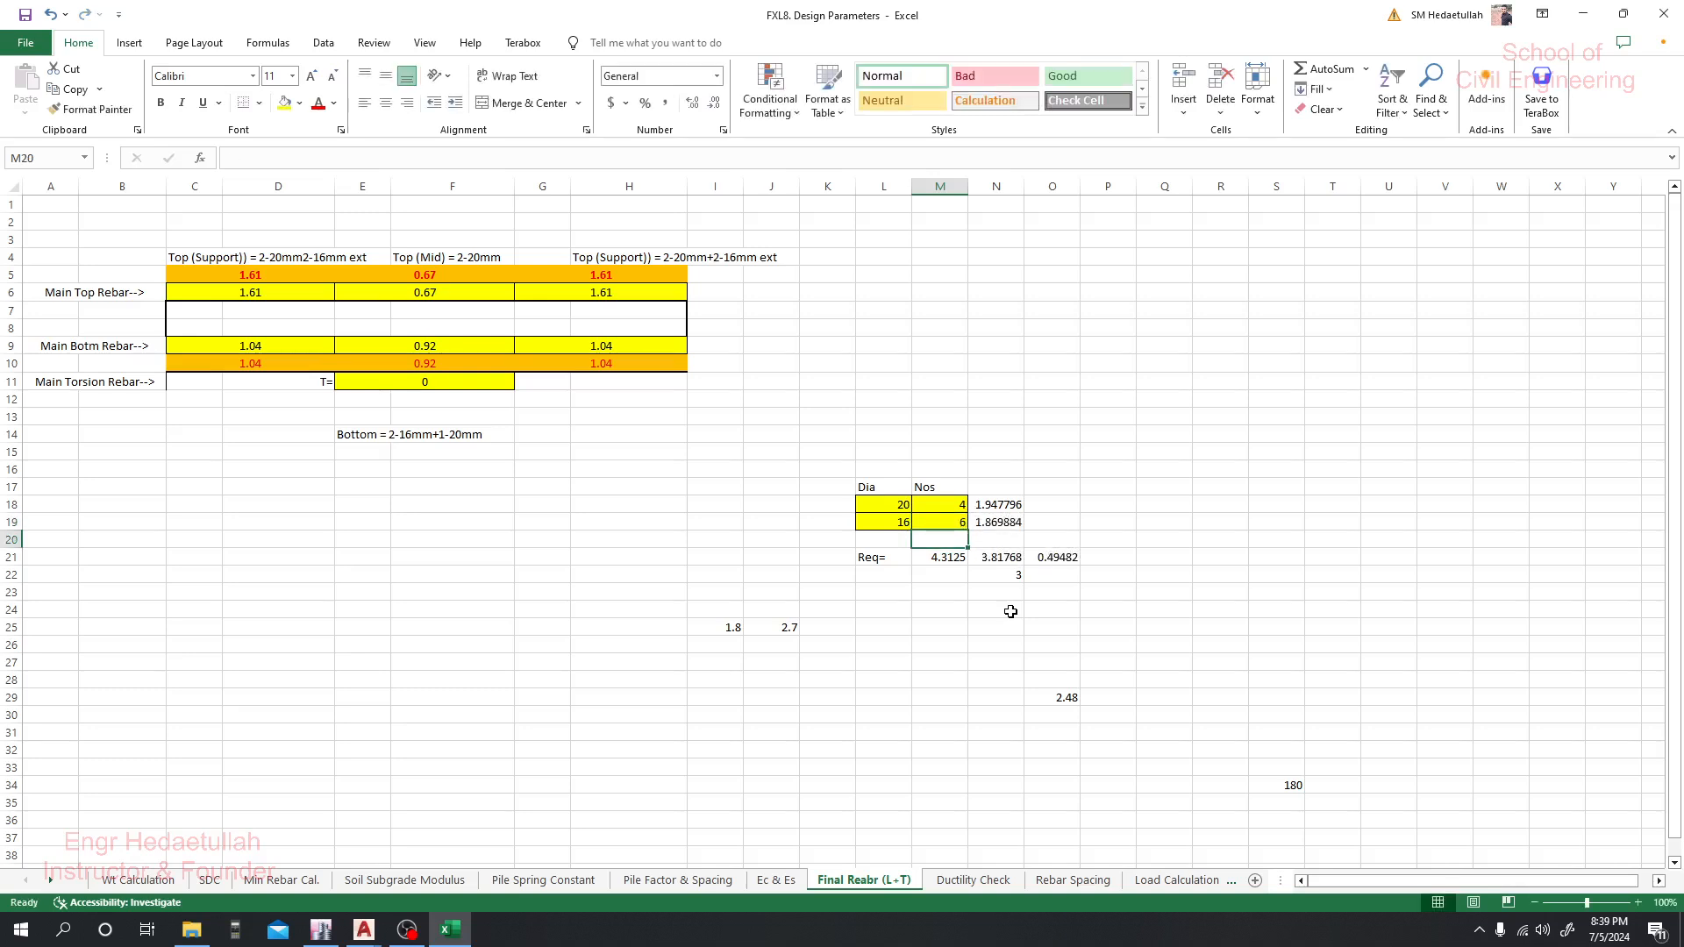
Try 4 as the number of 16 mm bars in M19
left_click(956, 521)
type("4")
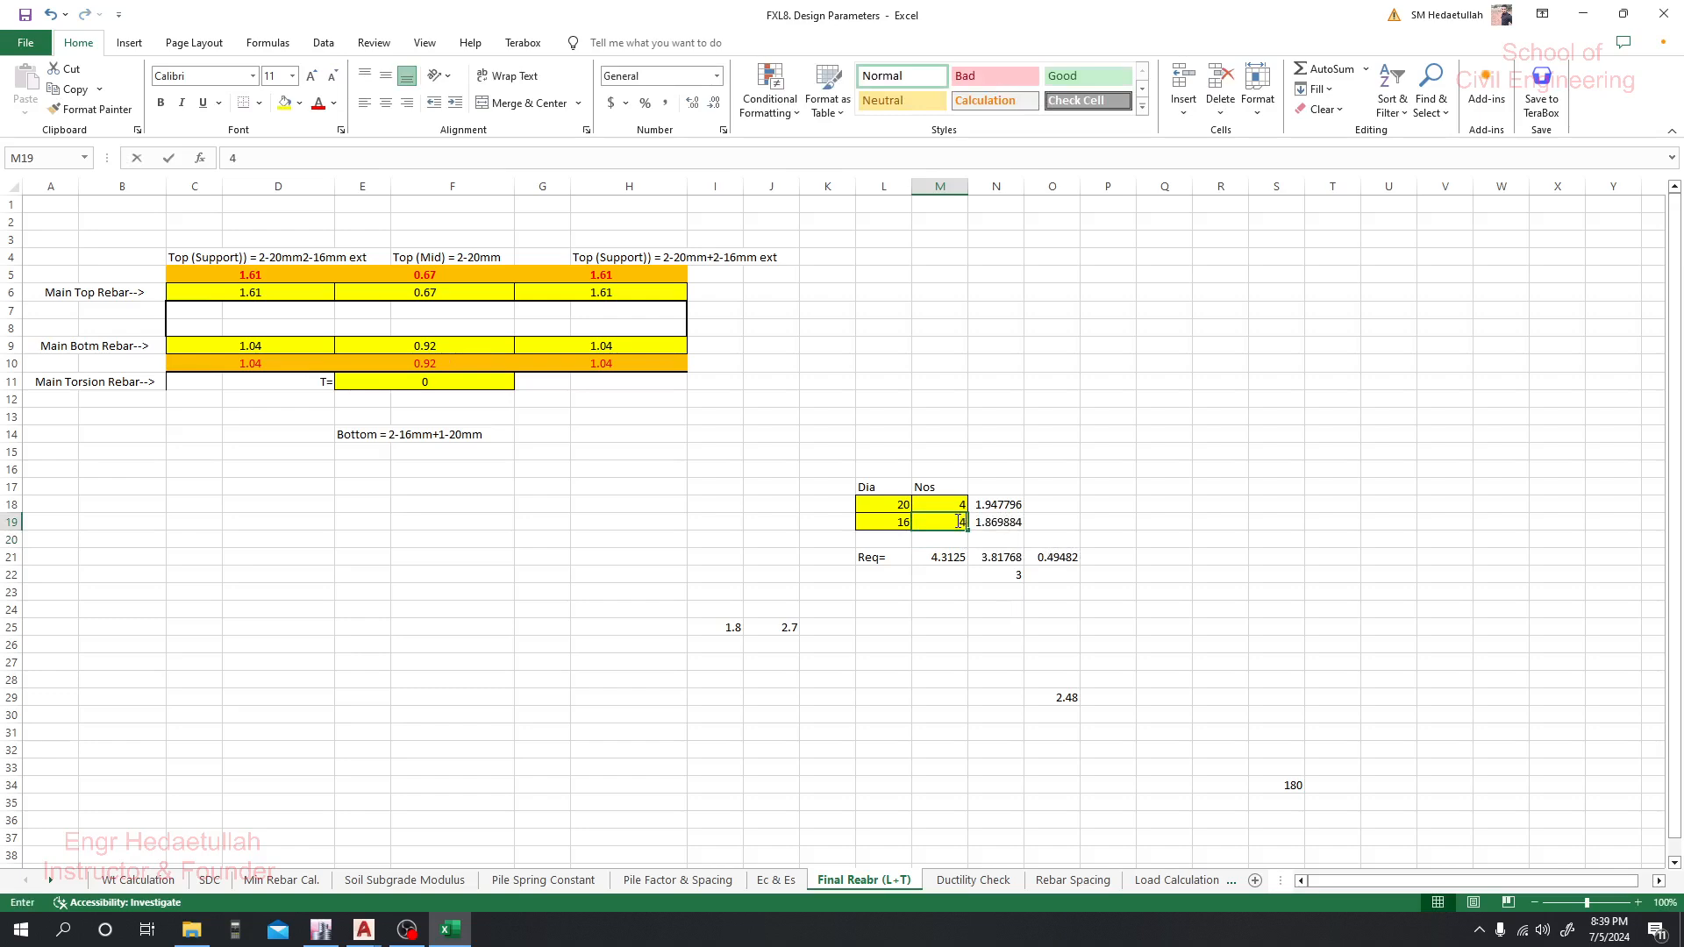
key("Return")
left_click(1016, 664)
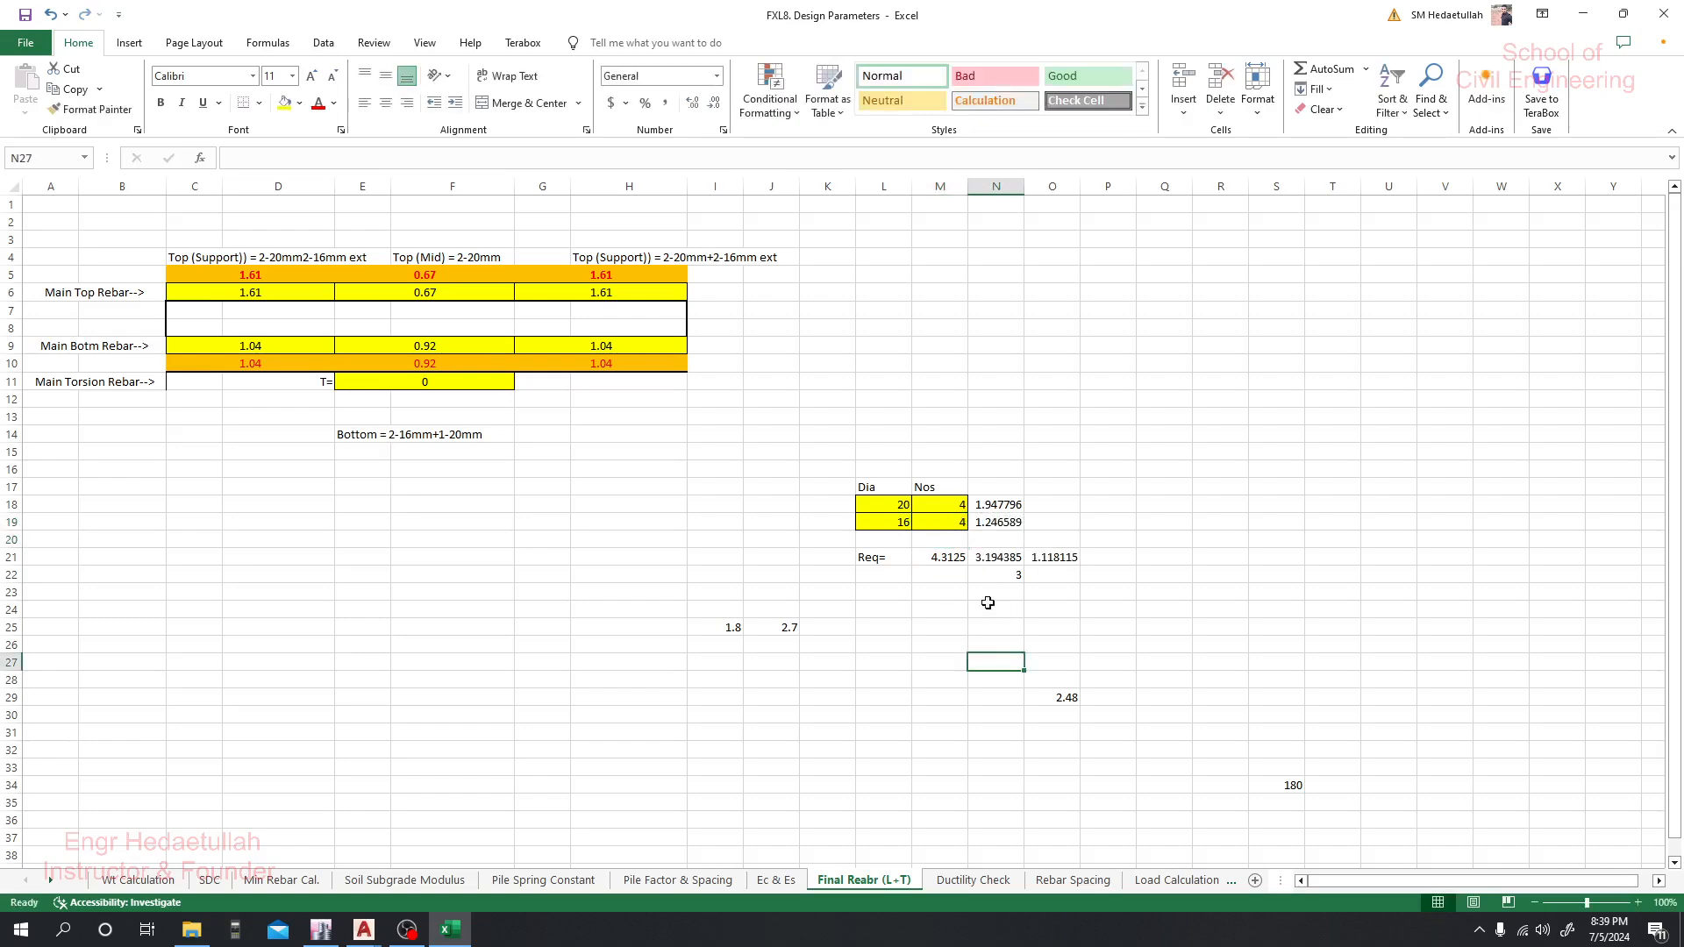
Review the 20 mm and 16 mm bar diameters and their counts in L18:M19
left_click(948, 508)
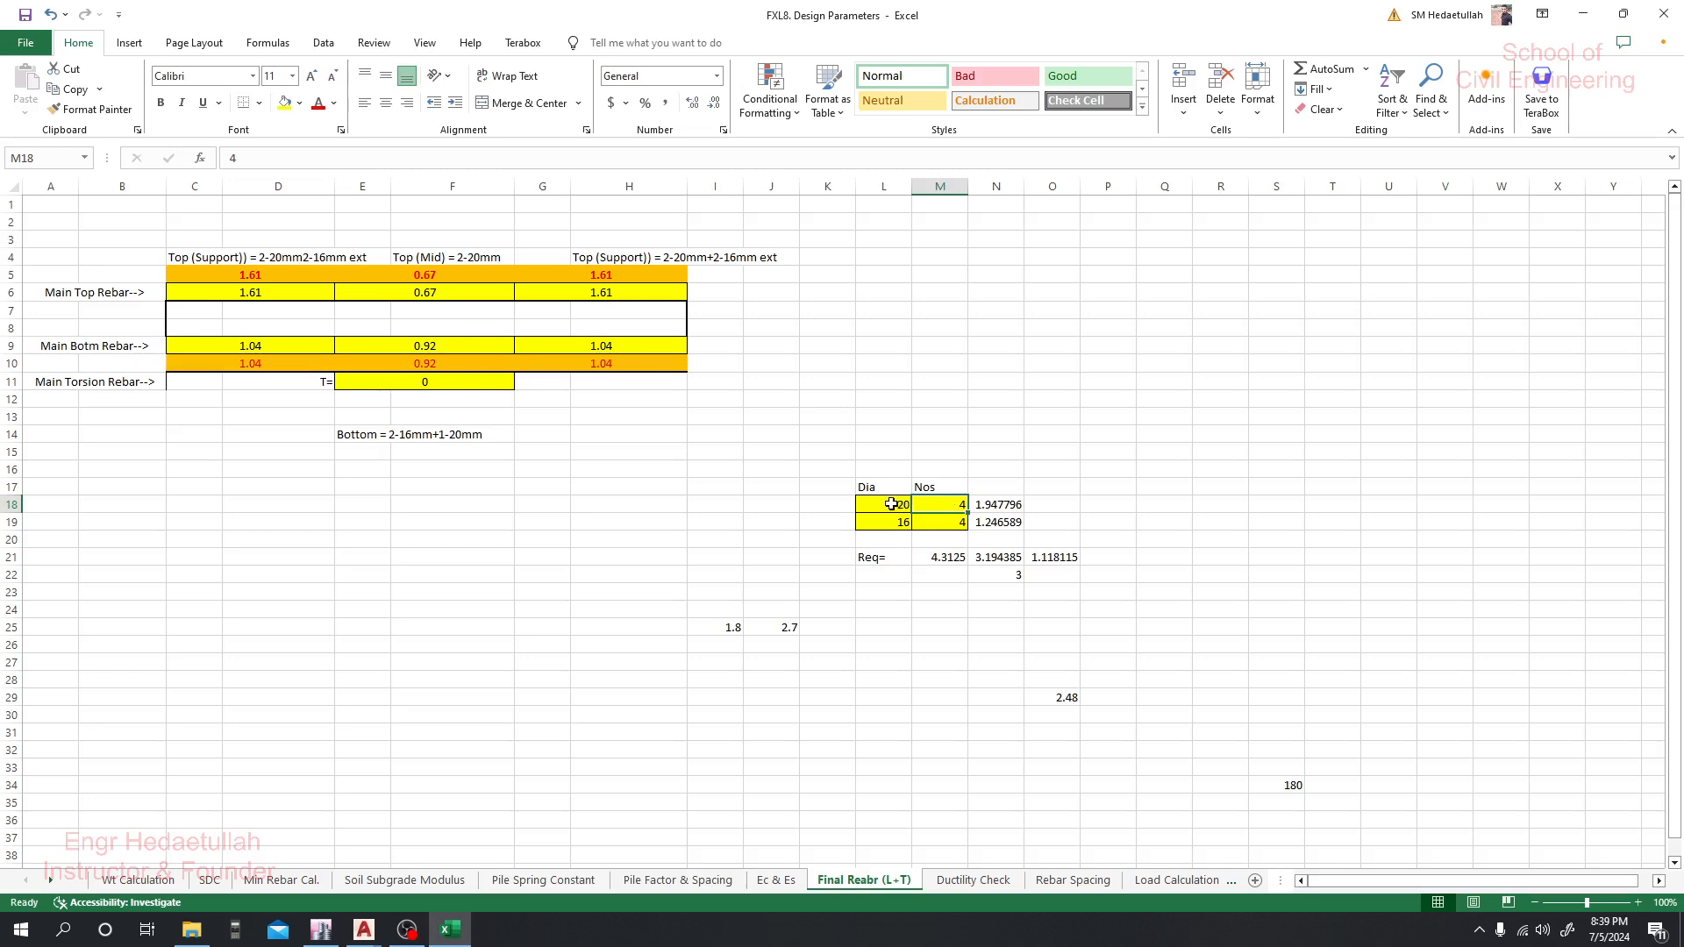
left_click(943, 524)
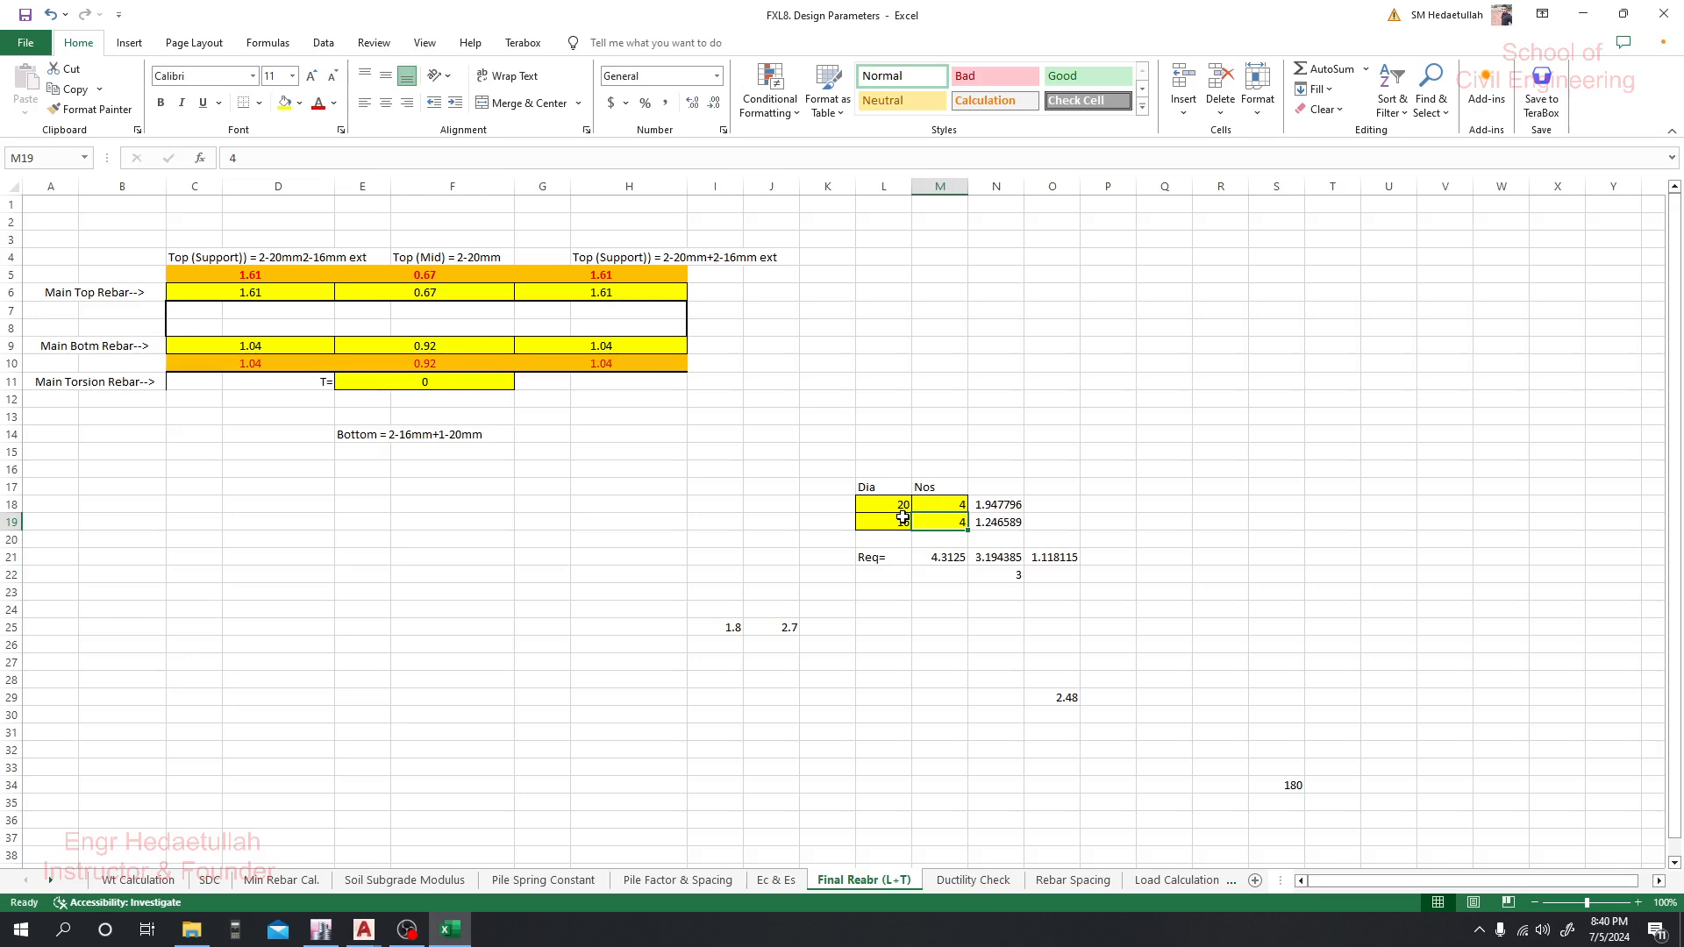
left_click_drag(902, 512, 943, 522)
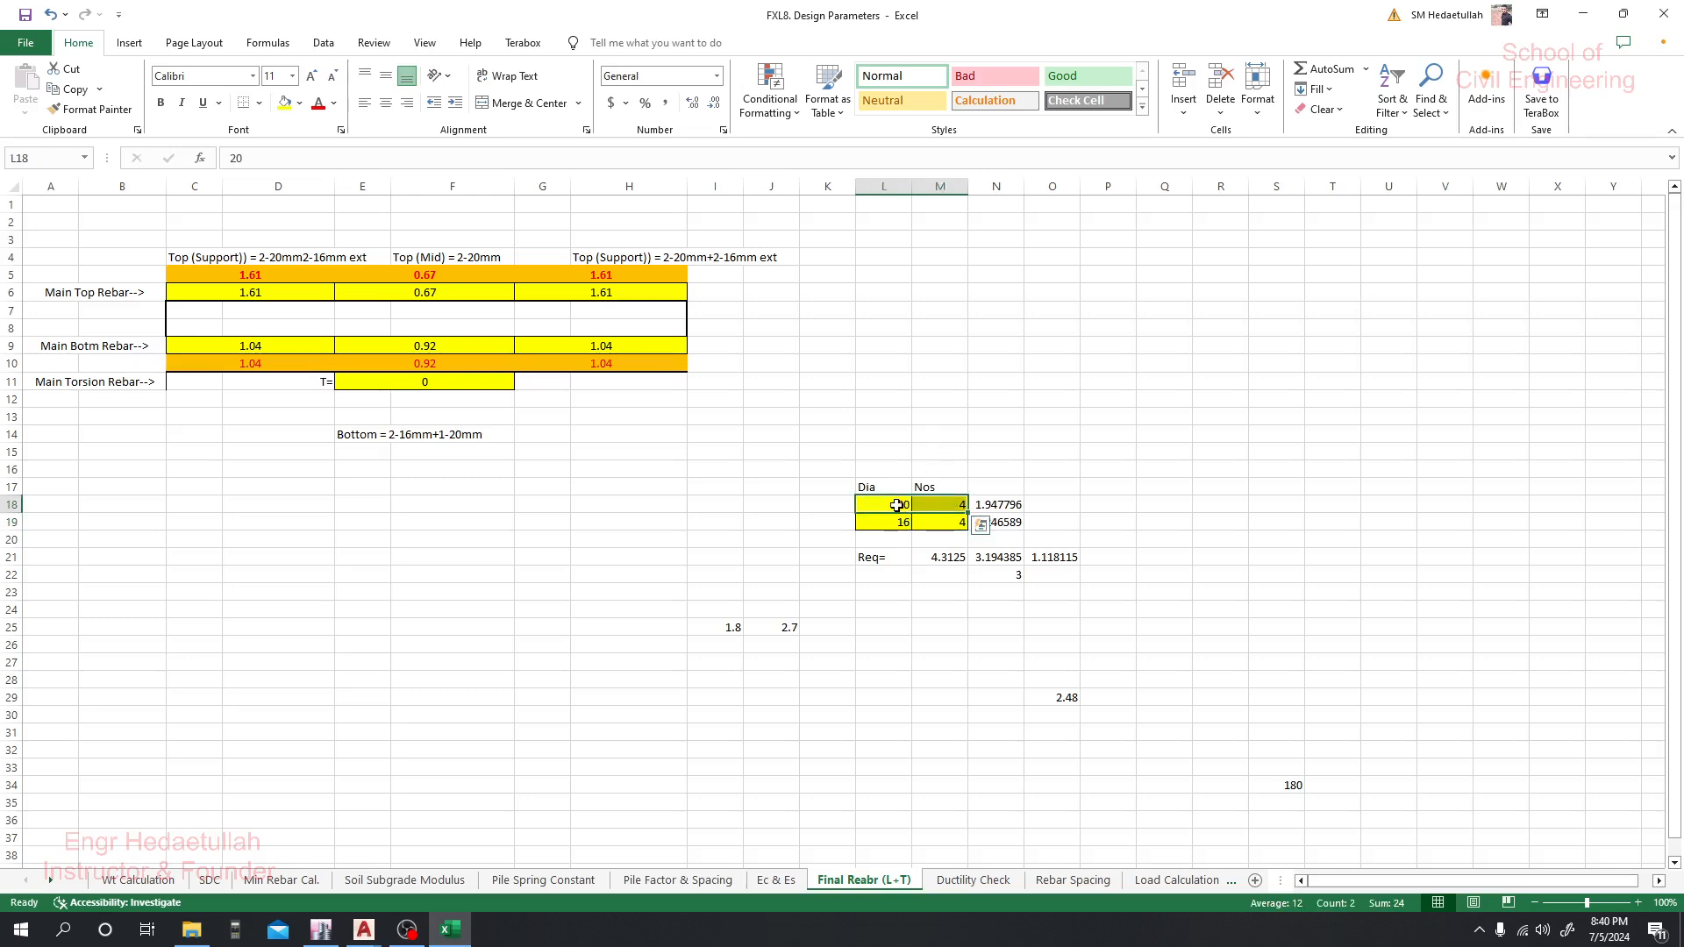
left_click(1000, 451)
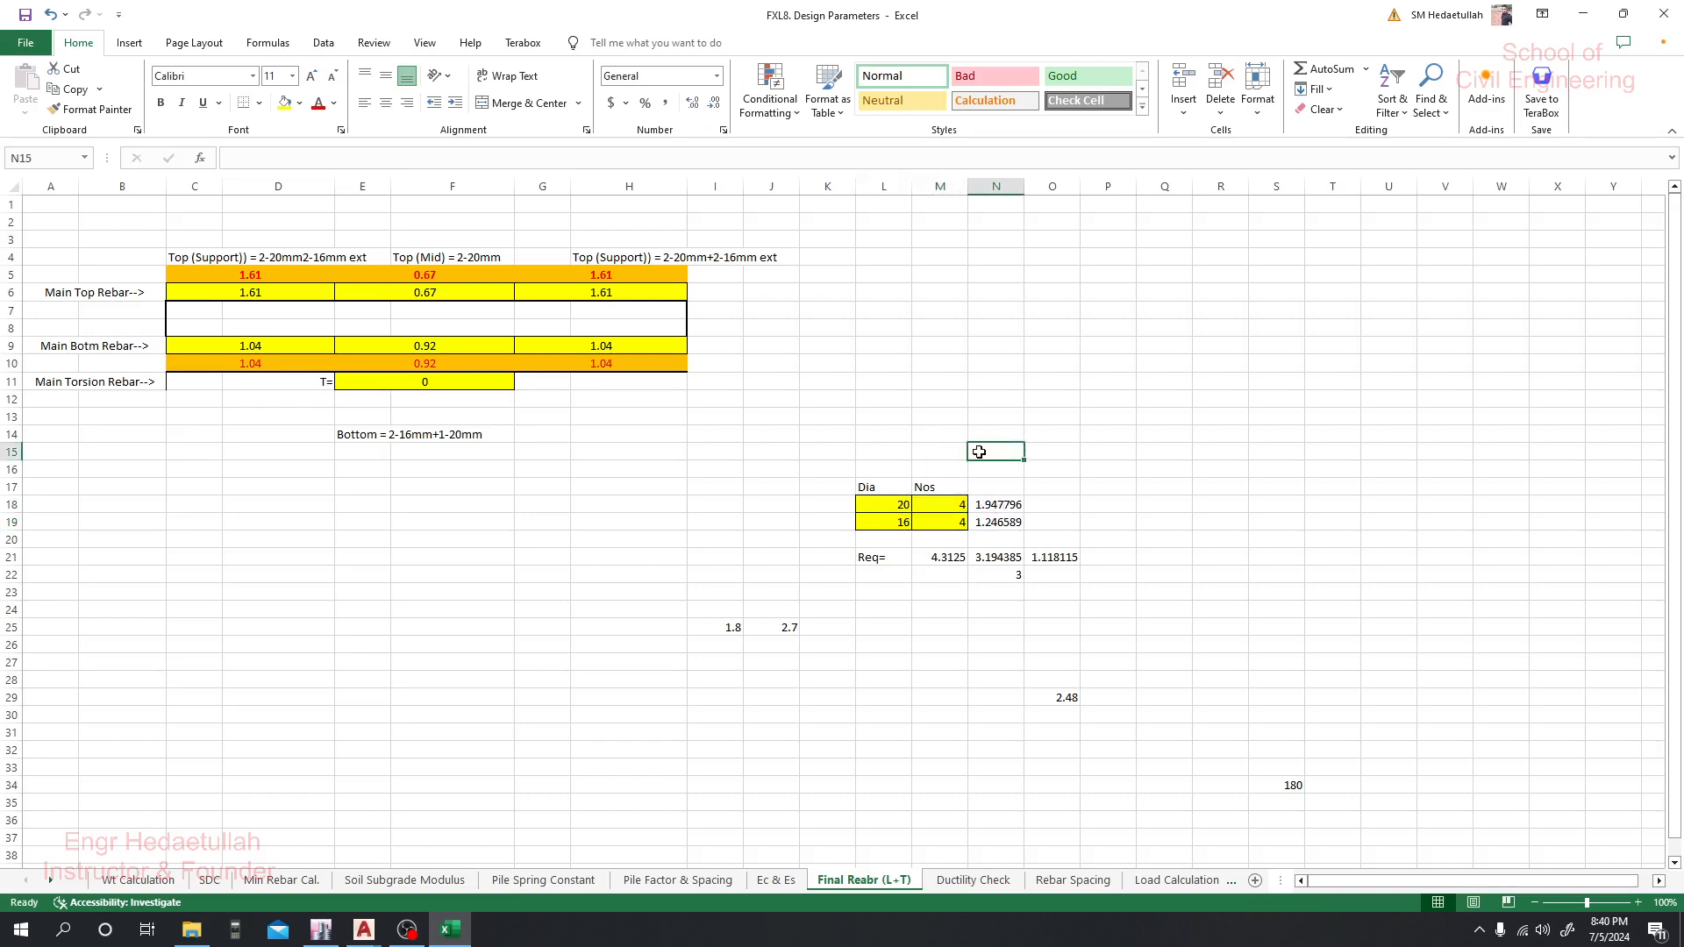
left_click(877, 417)
left_click(901, 505)
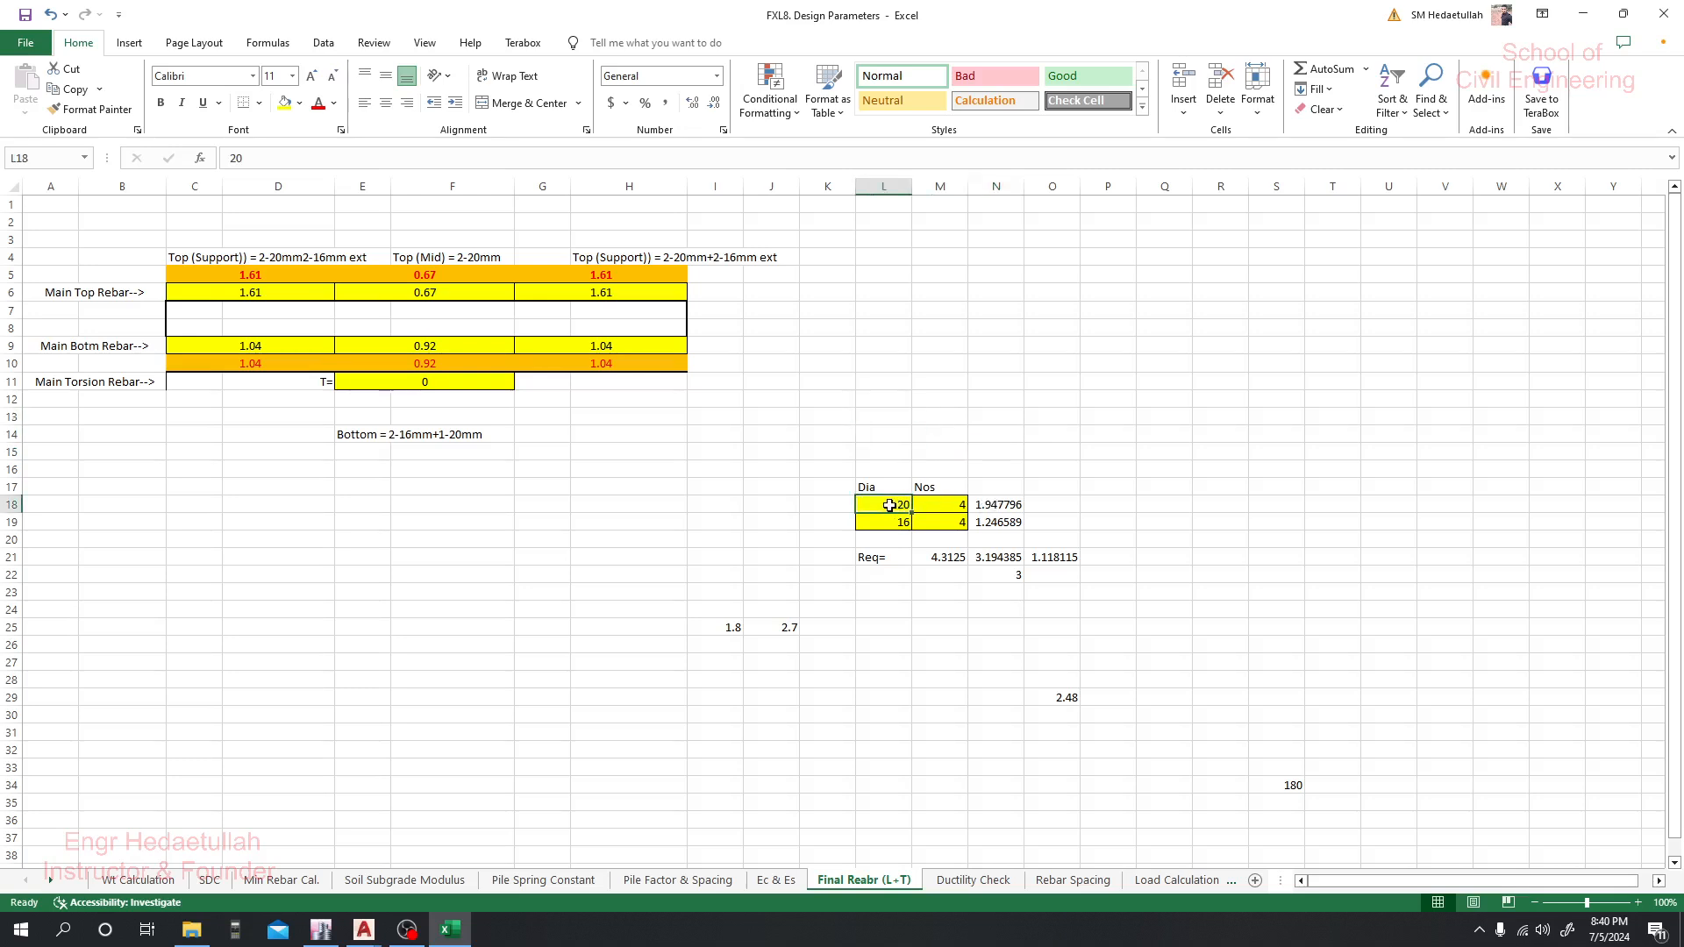
left_click(940, 625)
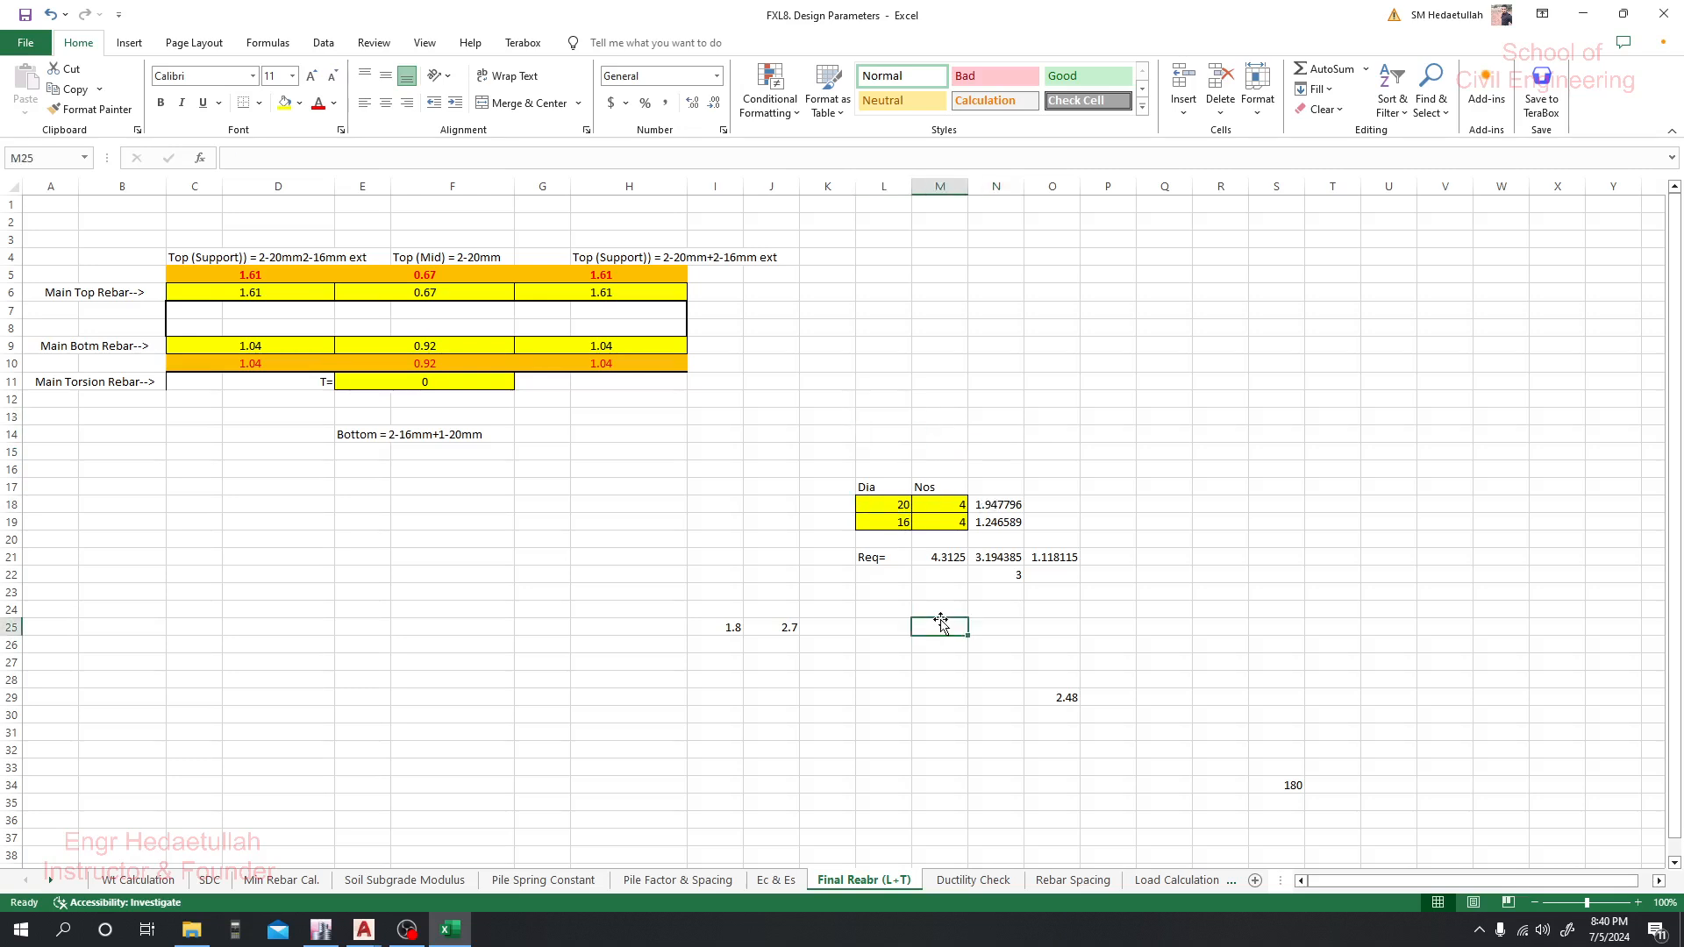
Try 8, 6 and 7 in turn as the number of 16 mm bars in M19
left_click(947, 526)
type("8")
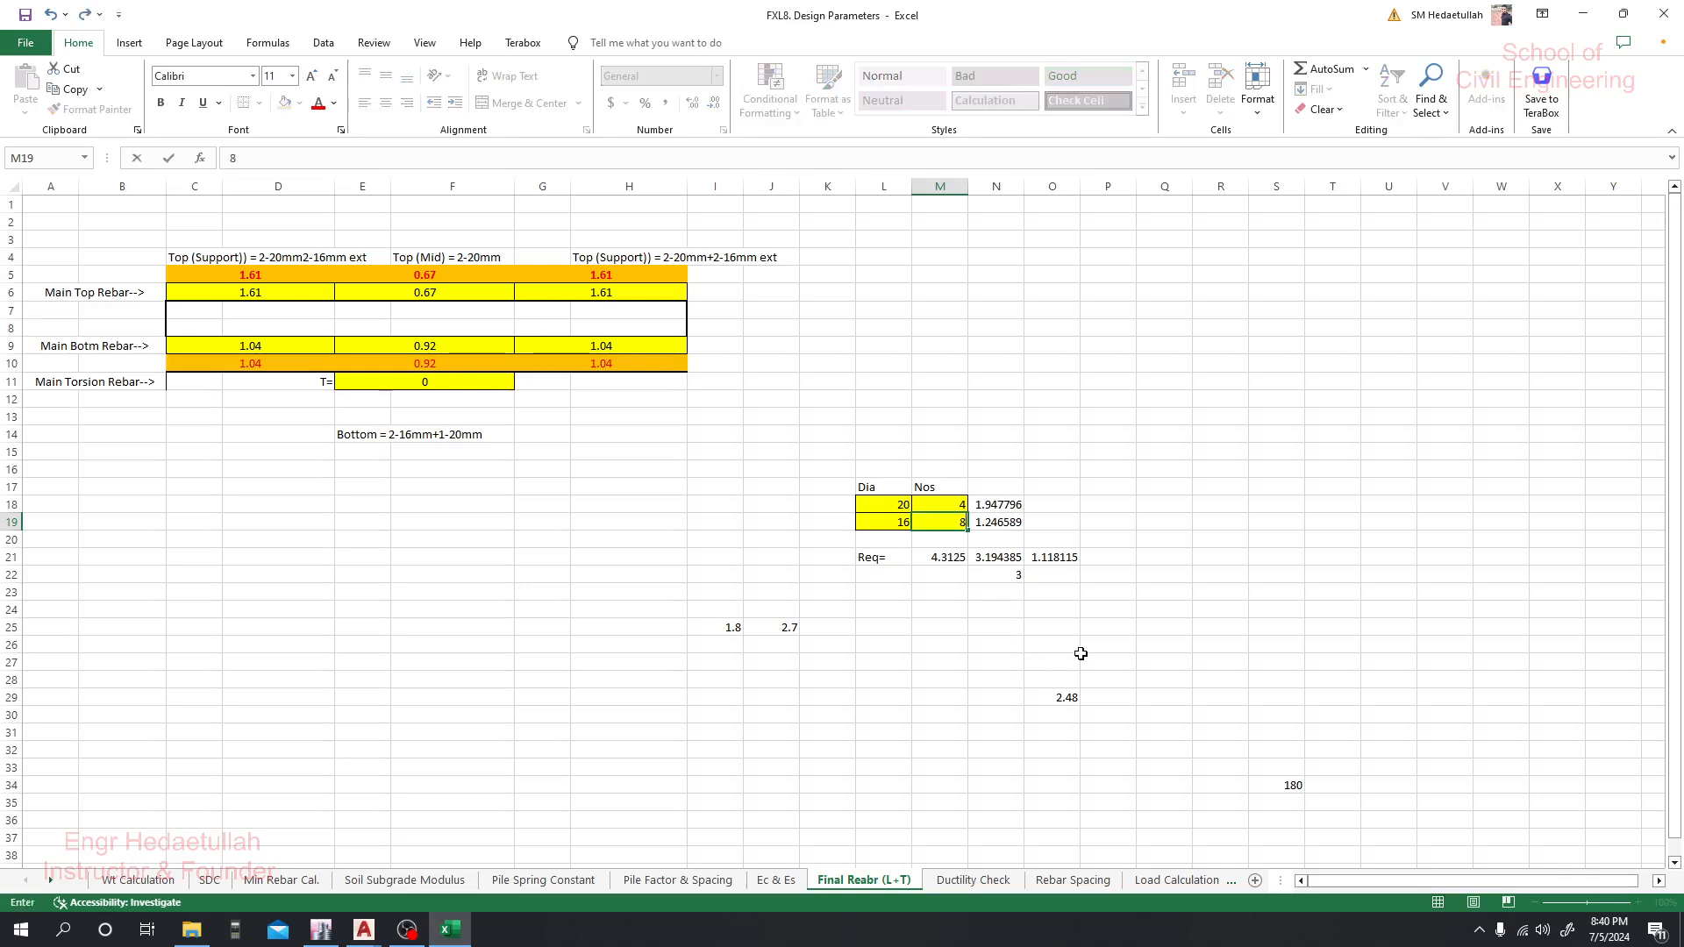
key("Return")
left_click(950, 521)
type("6")
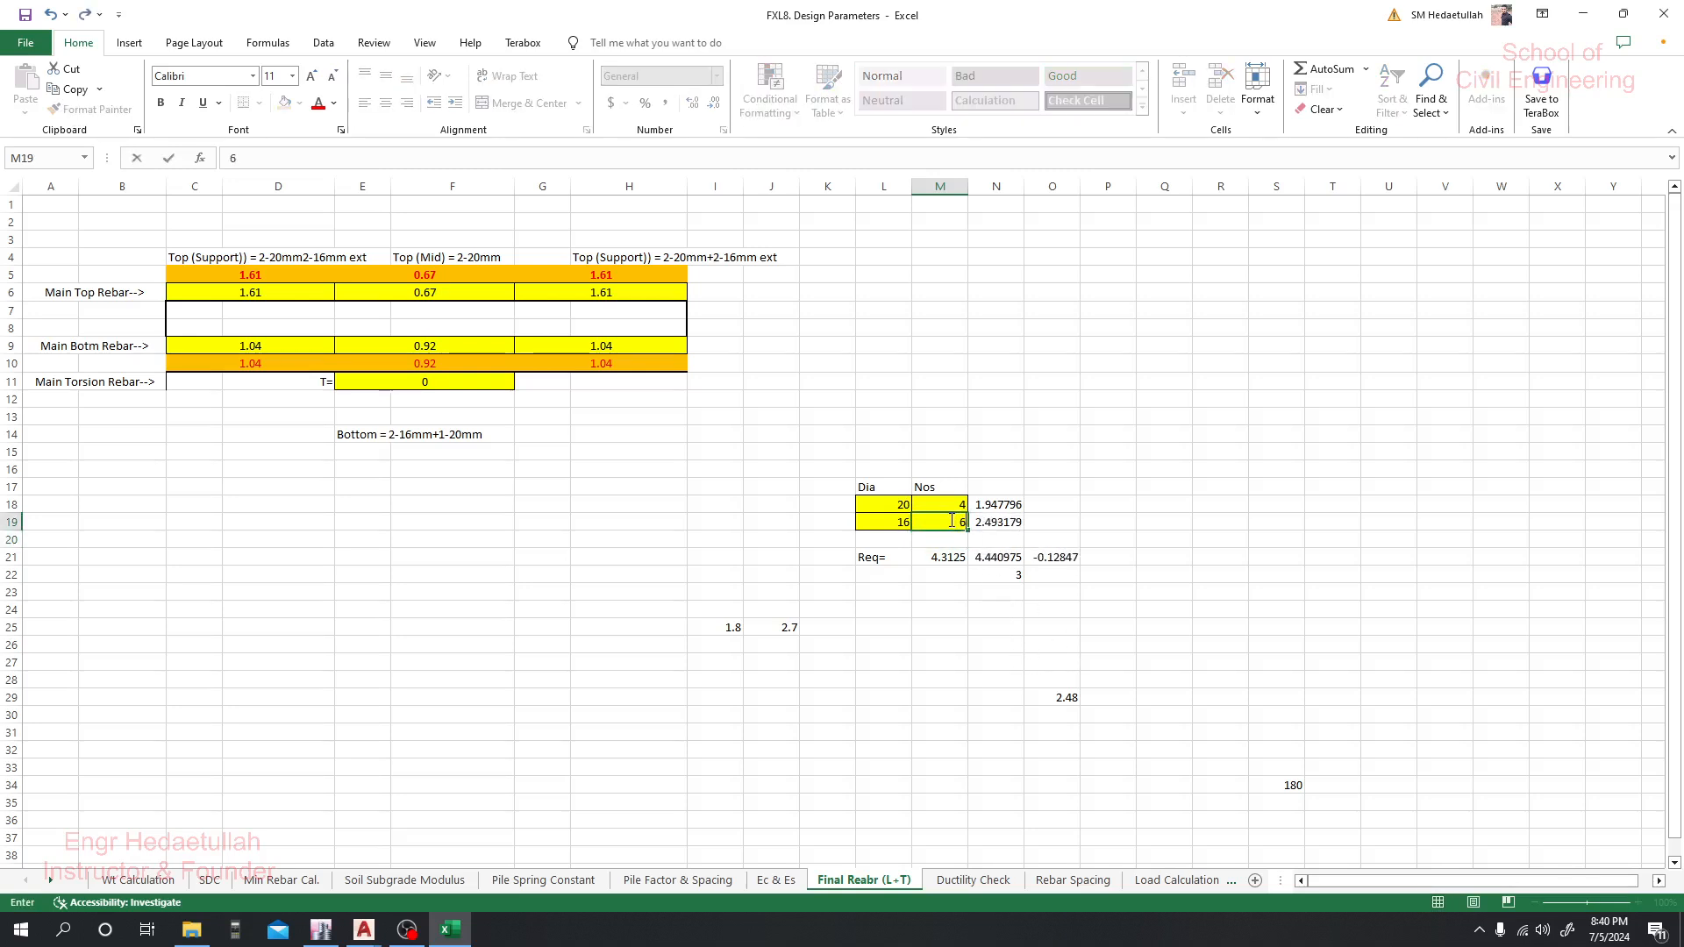
key("Return")
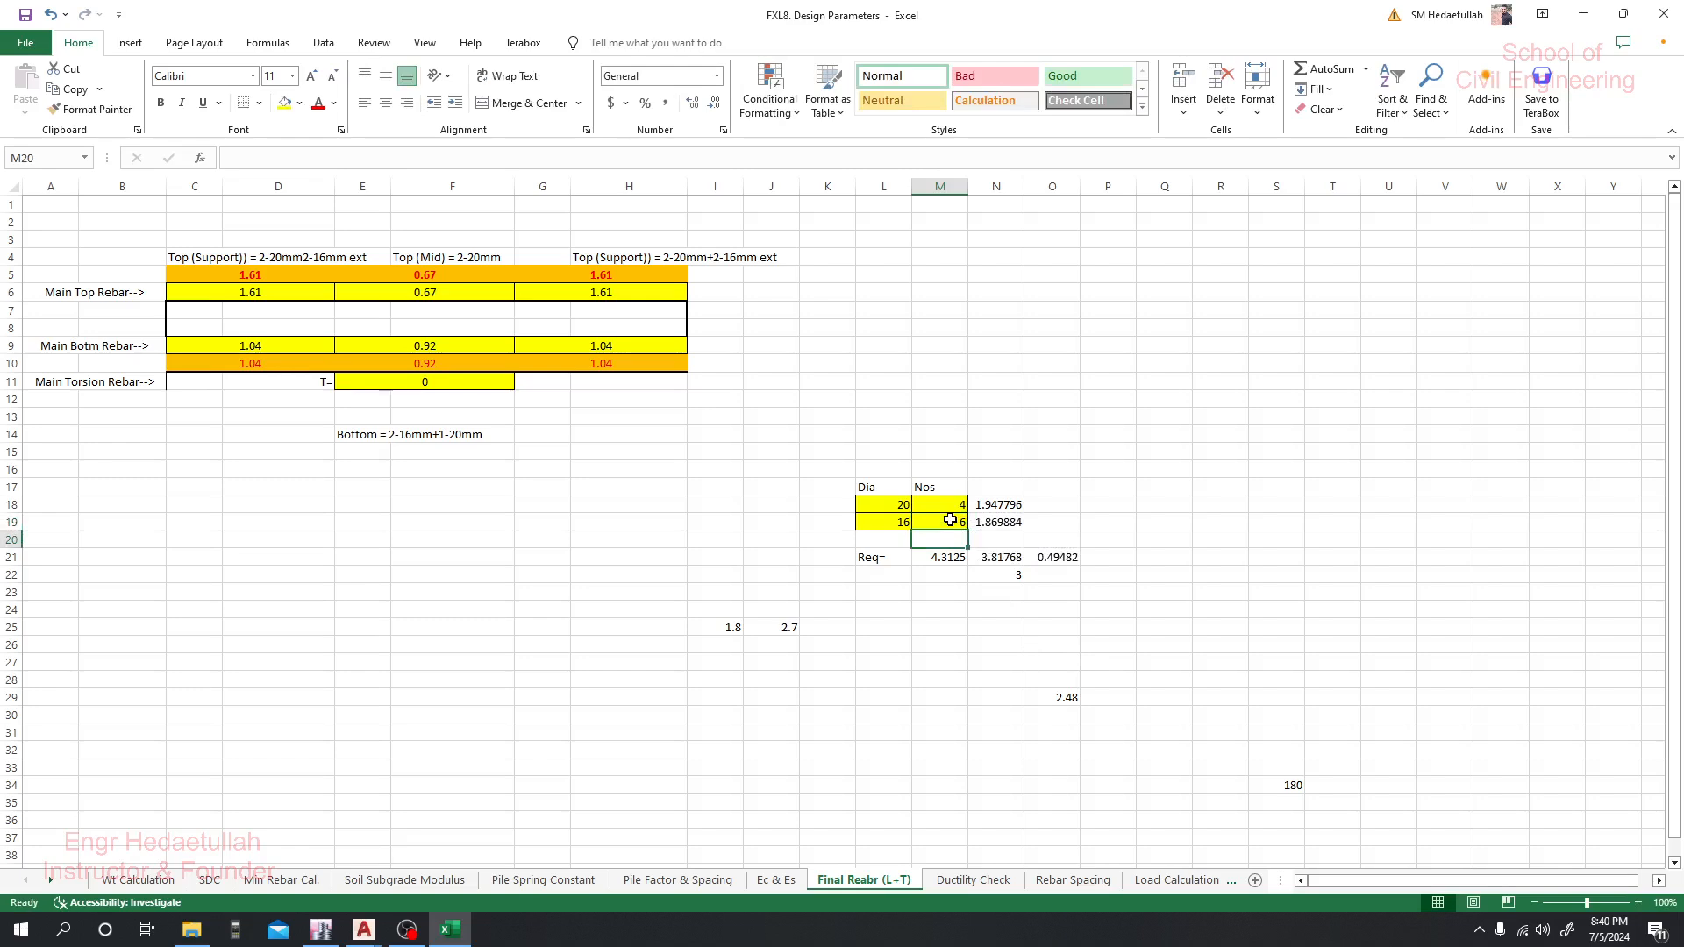
left_click(950, 520)
type("7")
key("Return")
Set the number of 16 mm bars in M19 to 6
left_click(938, 522)
type("6")
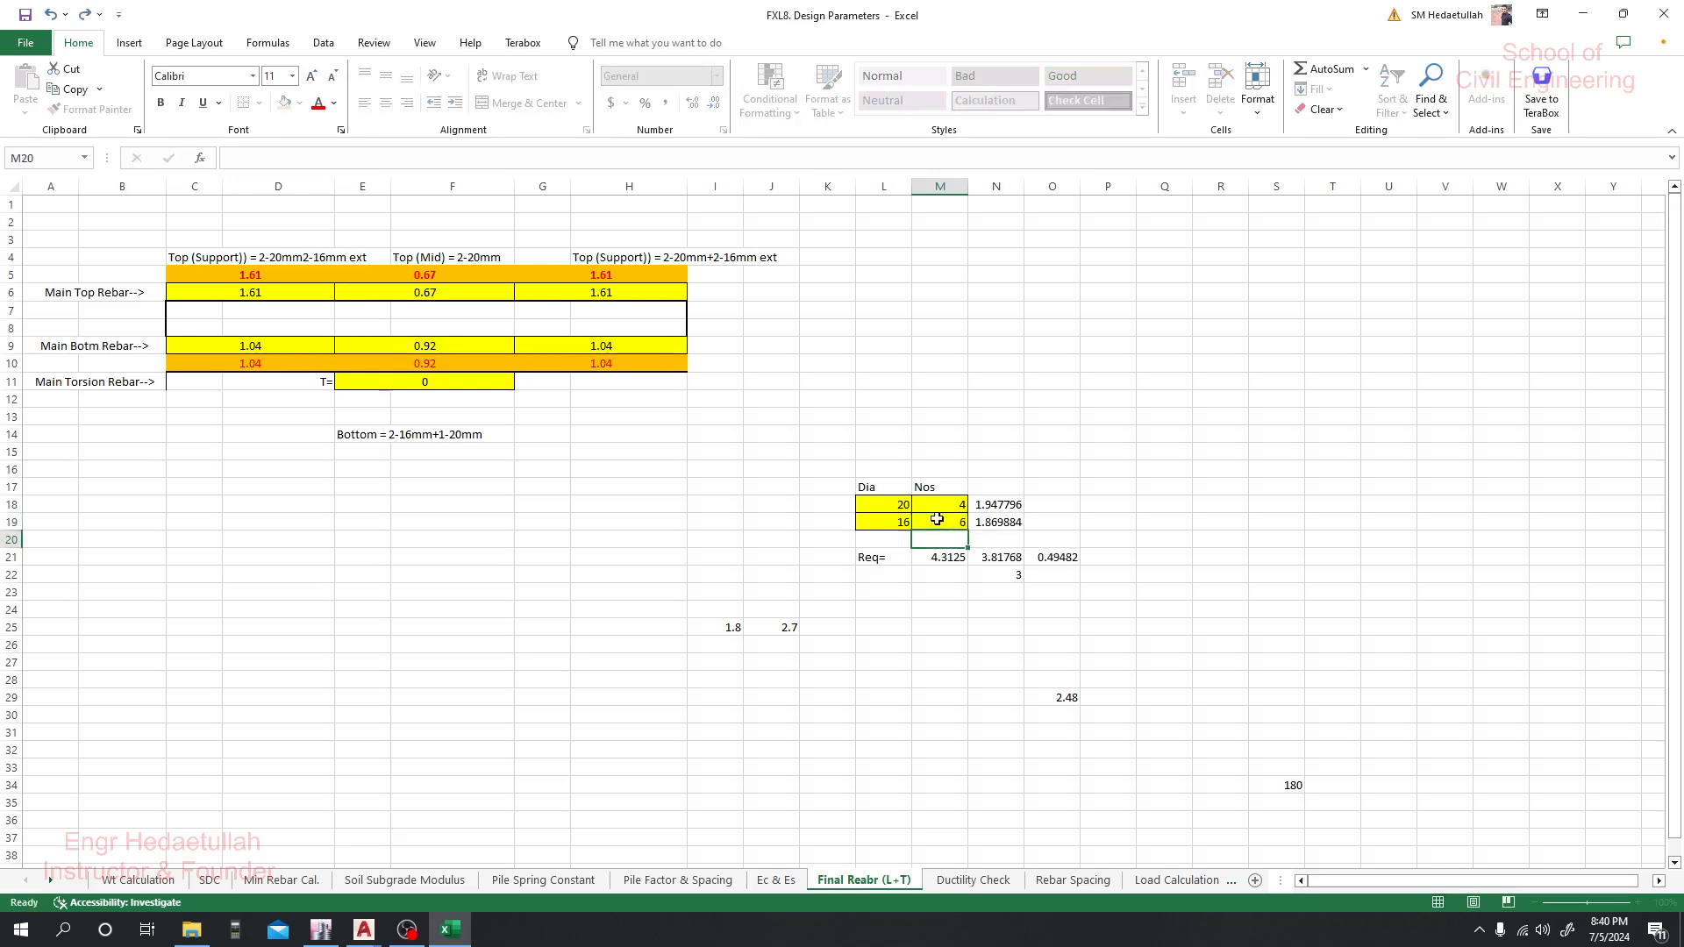
key("Return")
left_click(996, 645)
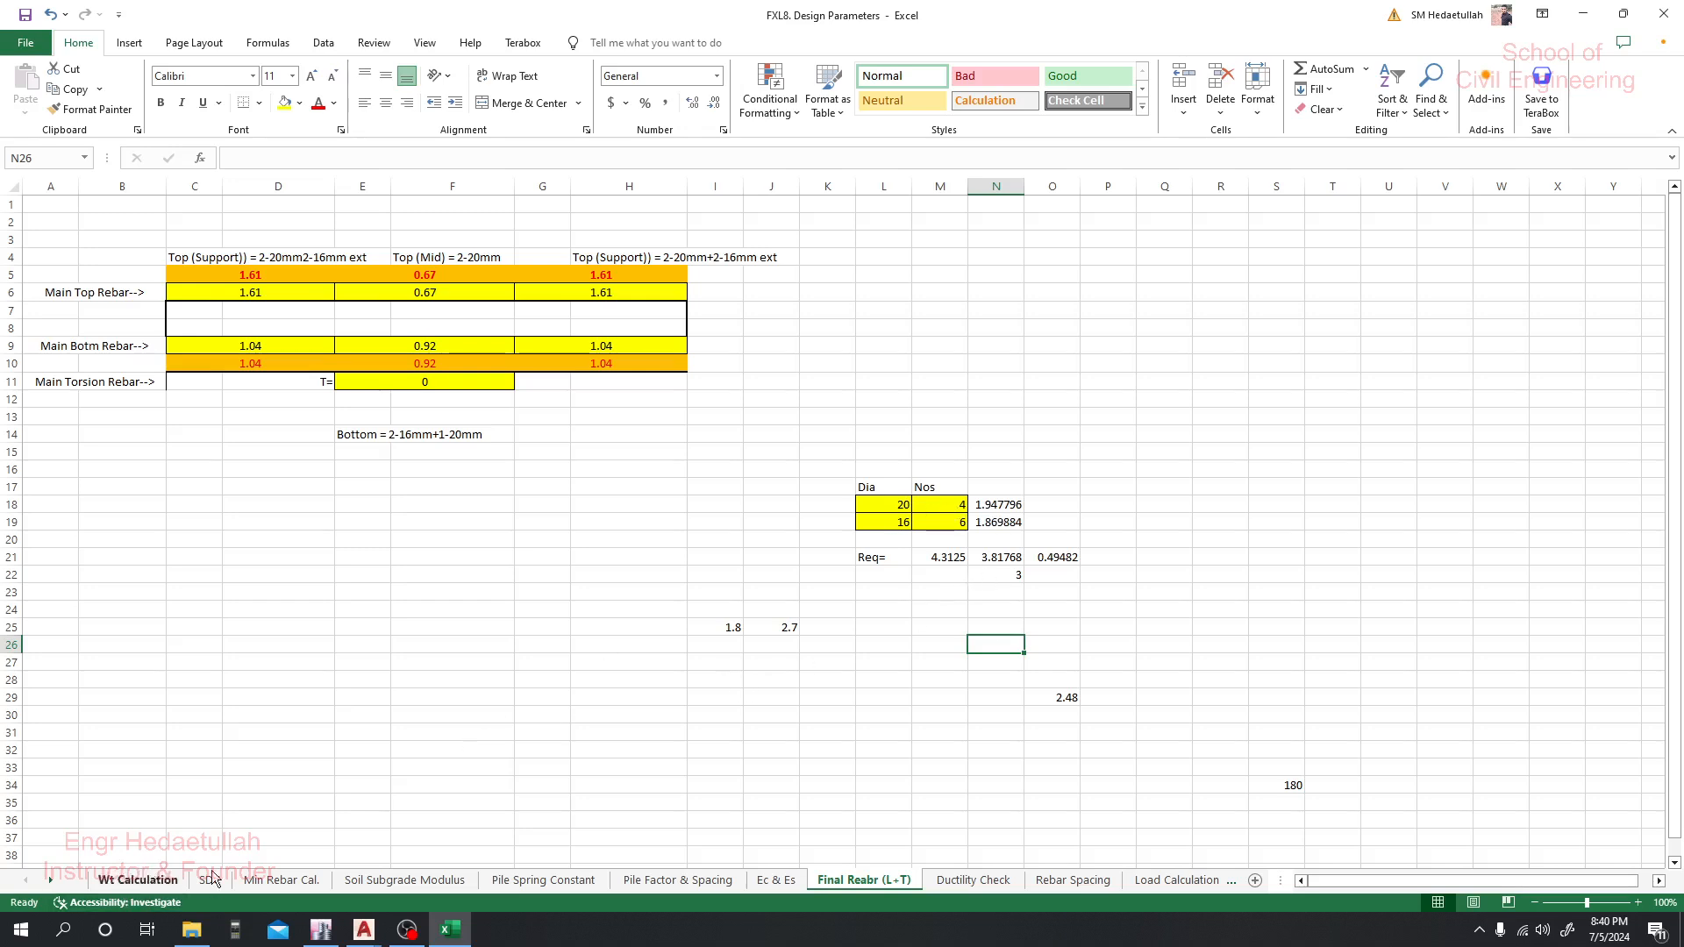
On the Wt Calculation sheet, set the first bar row to diameter 20 in K9 and 4 bars in L9
left_click(140, 881)
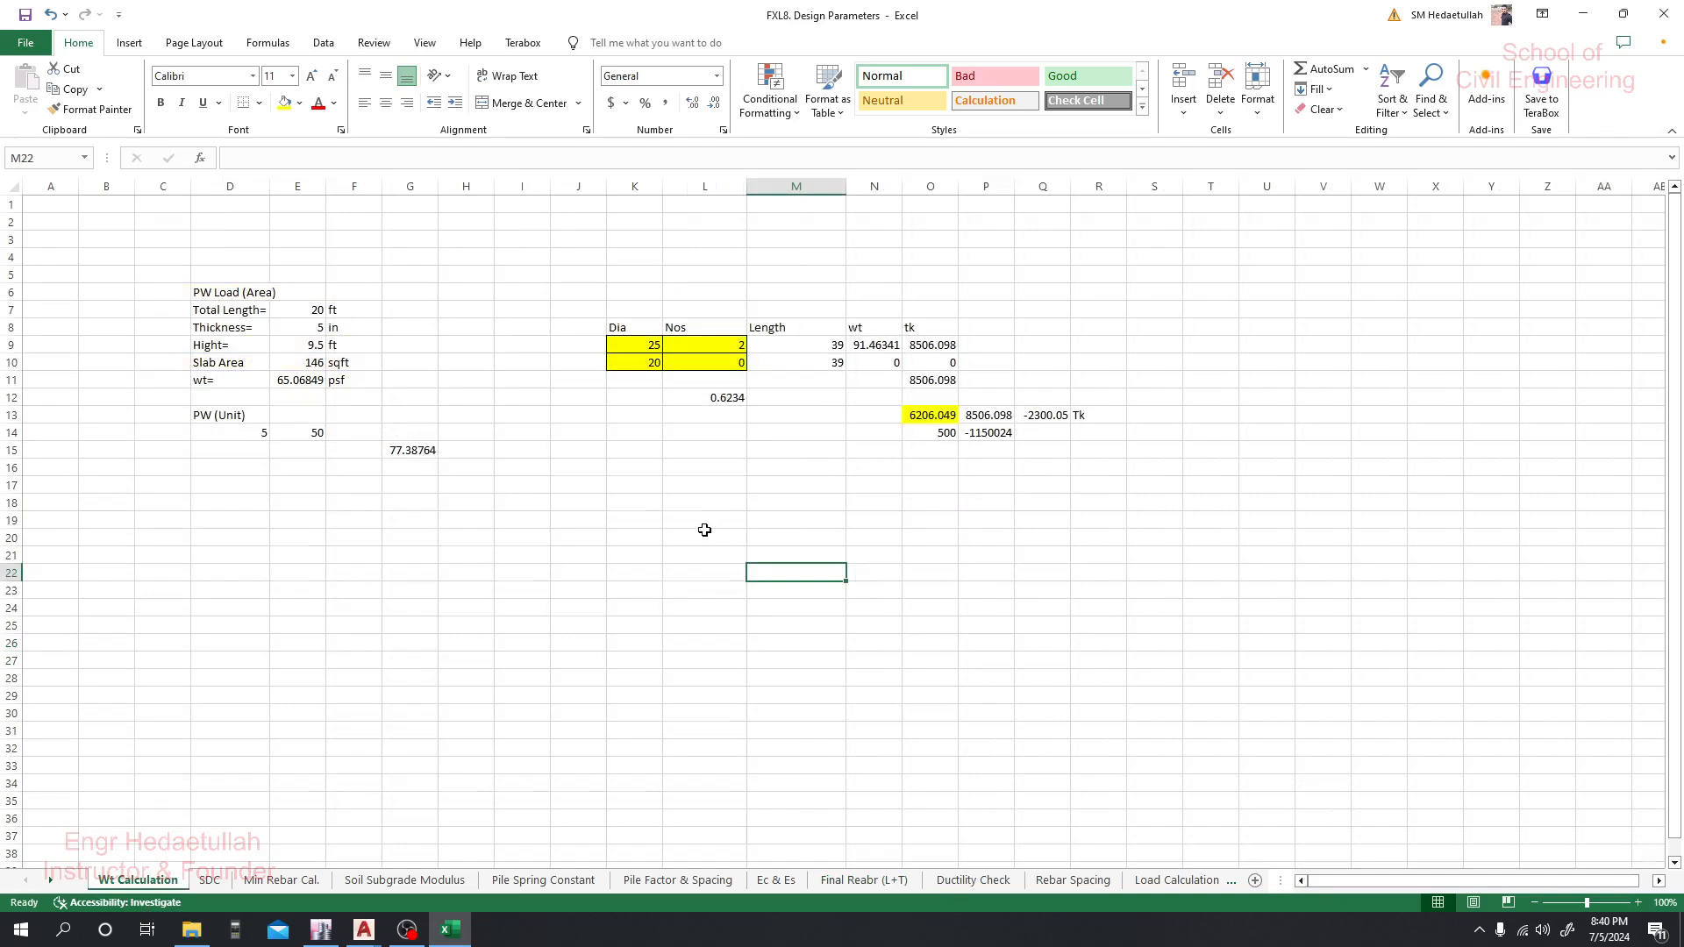
left_click(636, 348)
type("2")
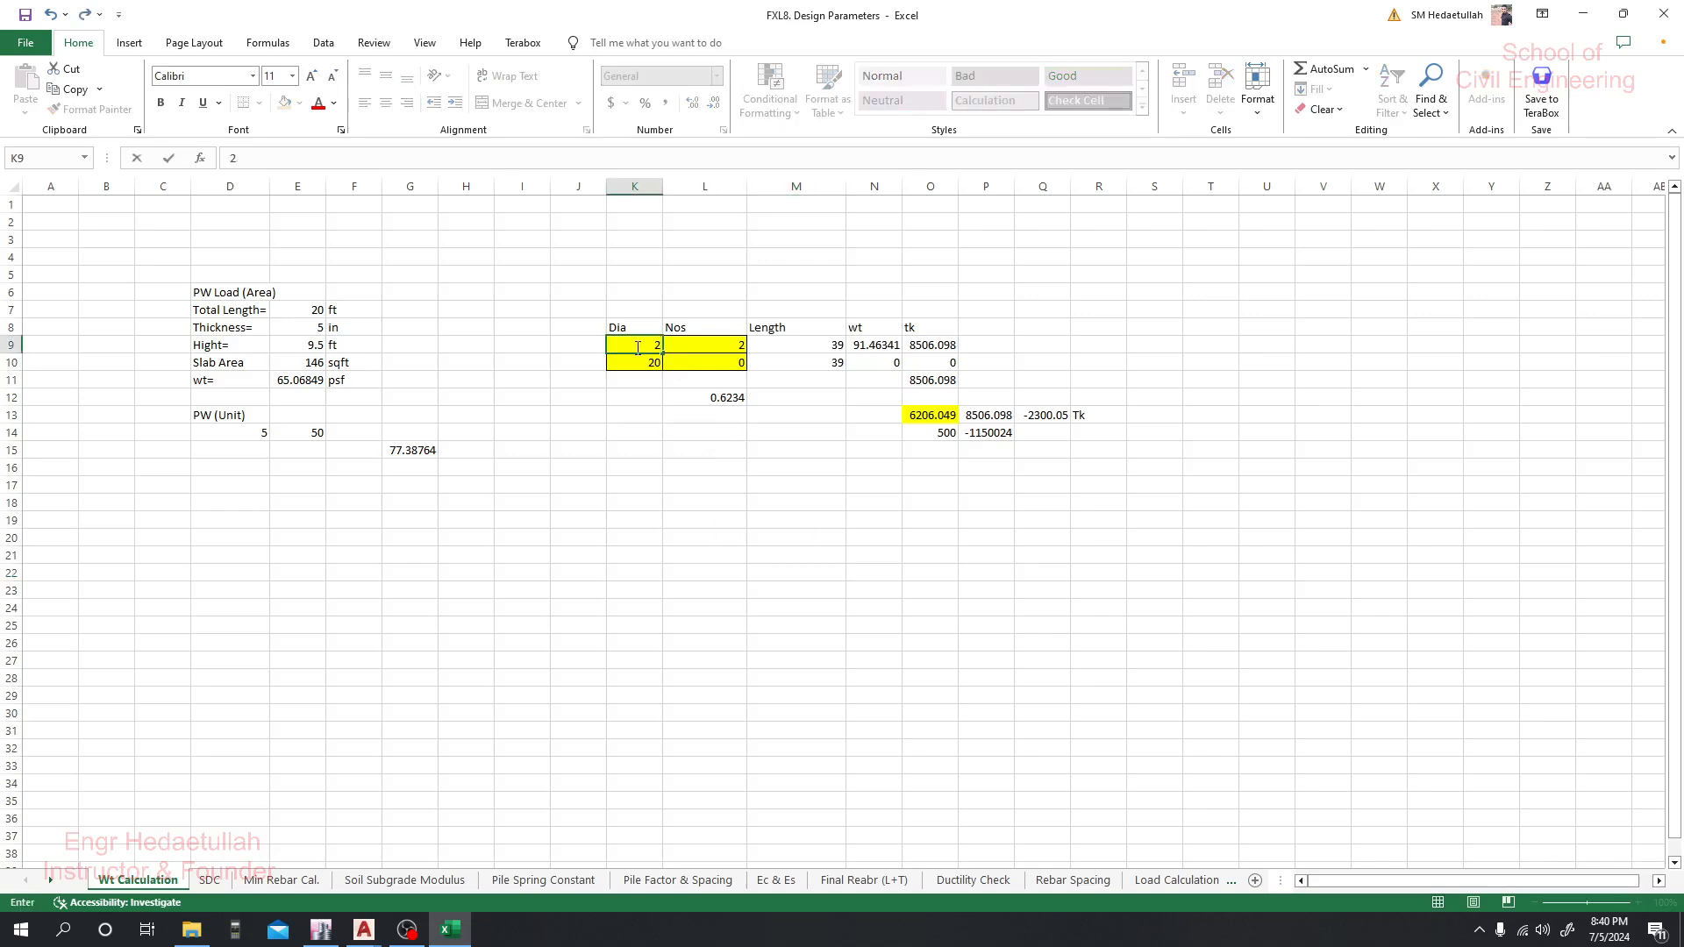
type("0")
key("Tab")
type("4")
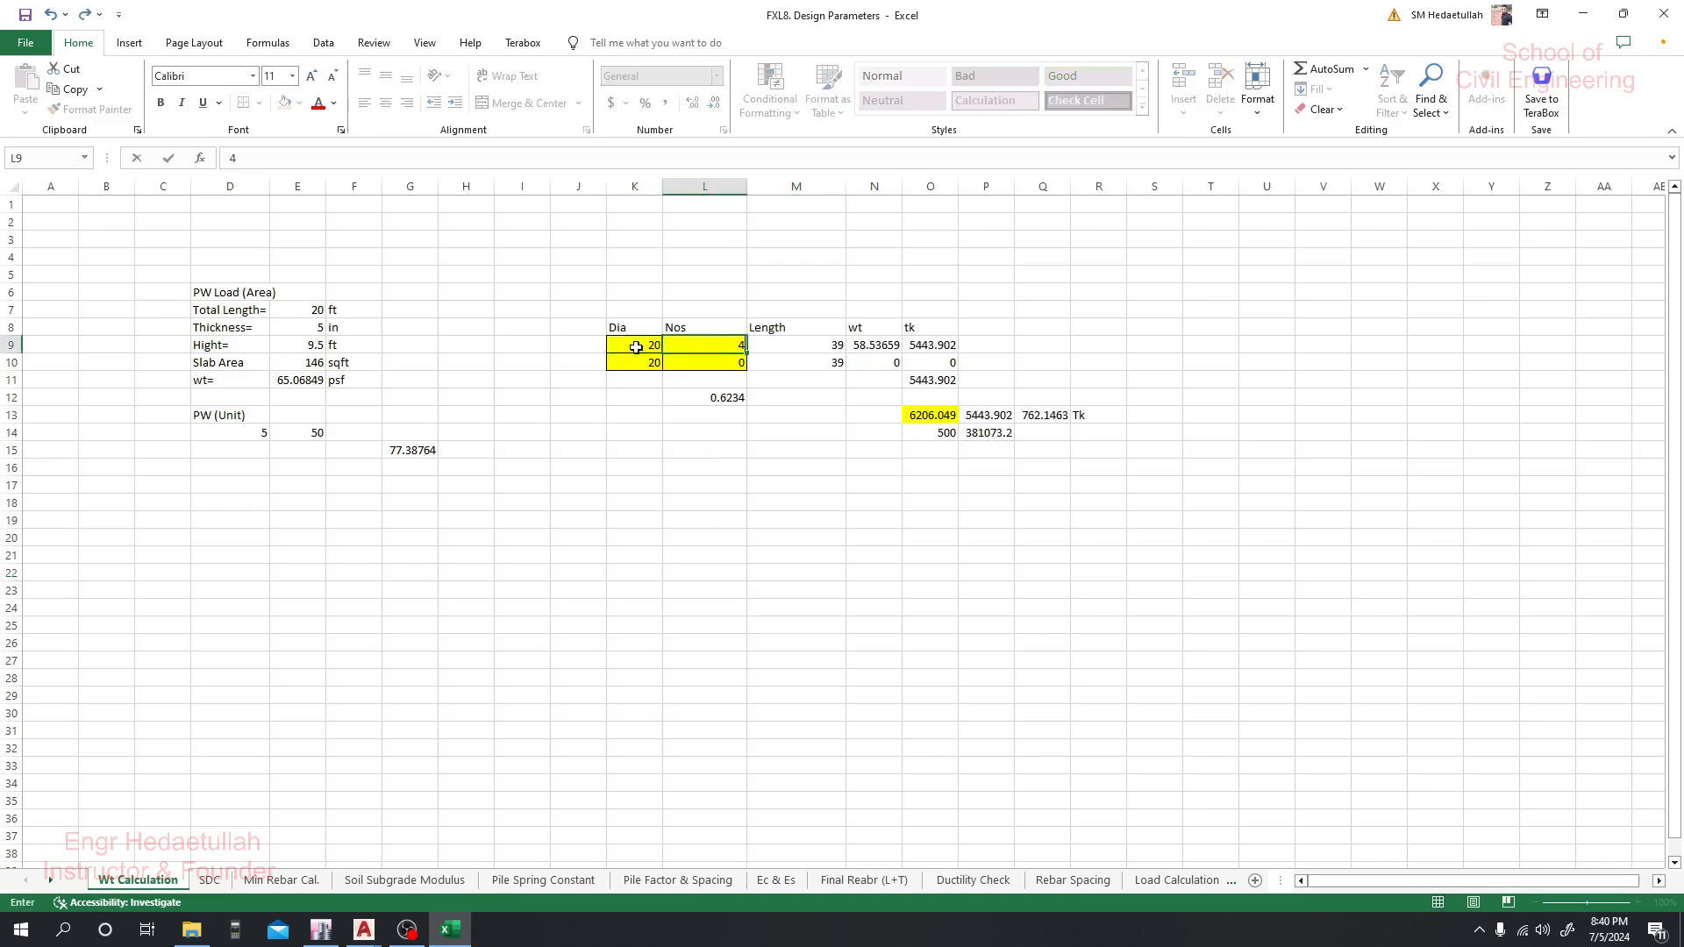
key("Return")
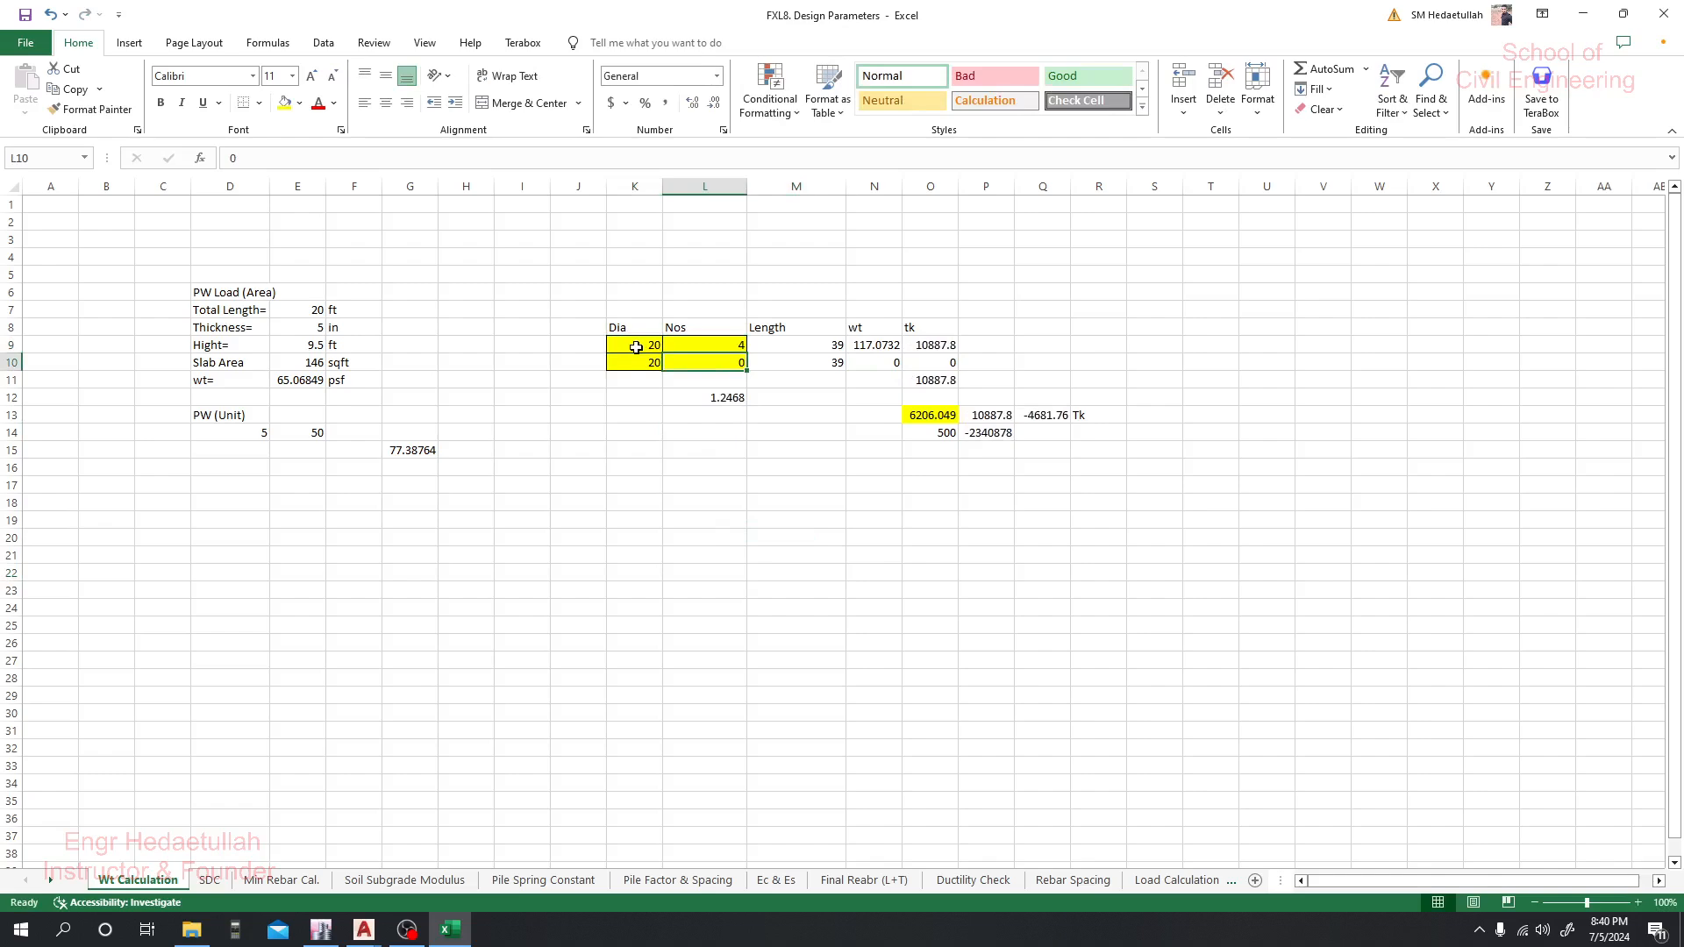
Set the second bar row to diameter 16 in K10 and 6 bars in L10
key("Left")
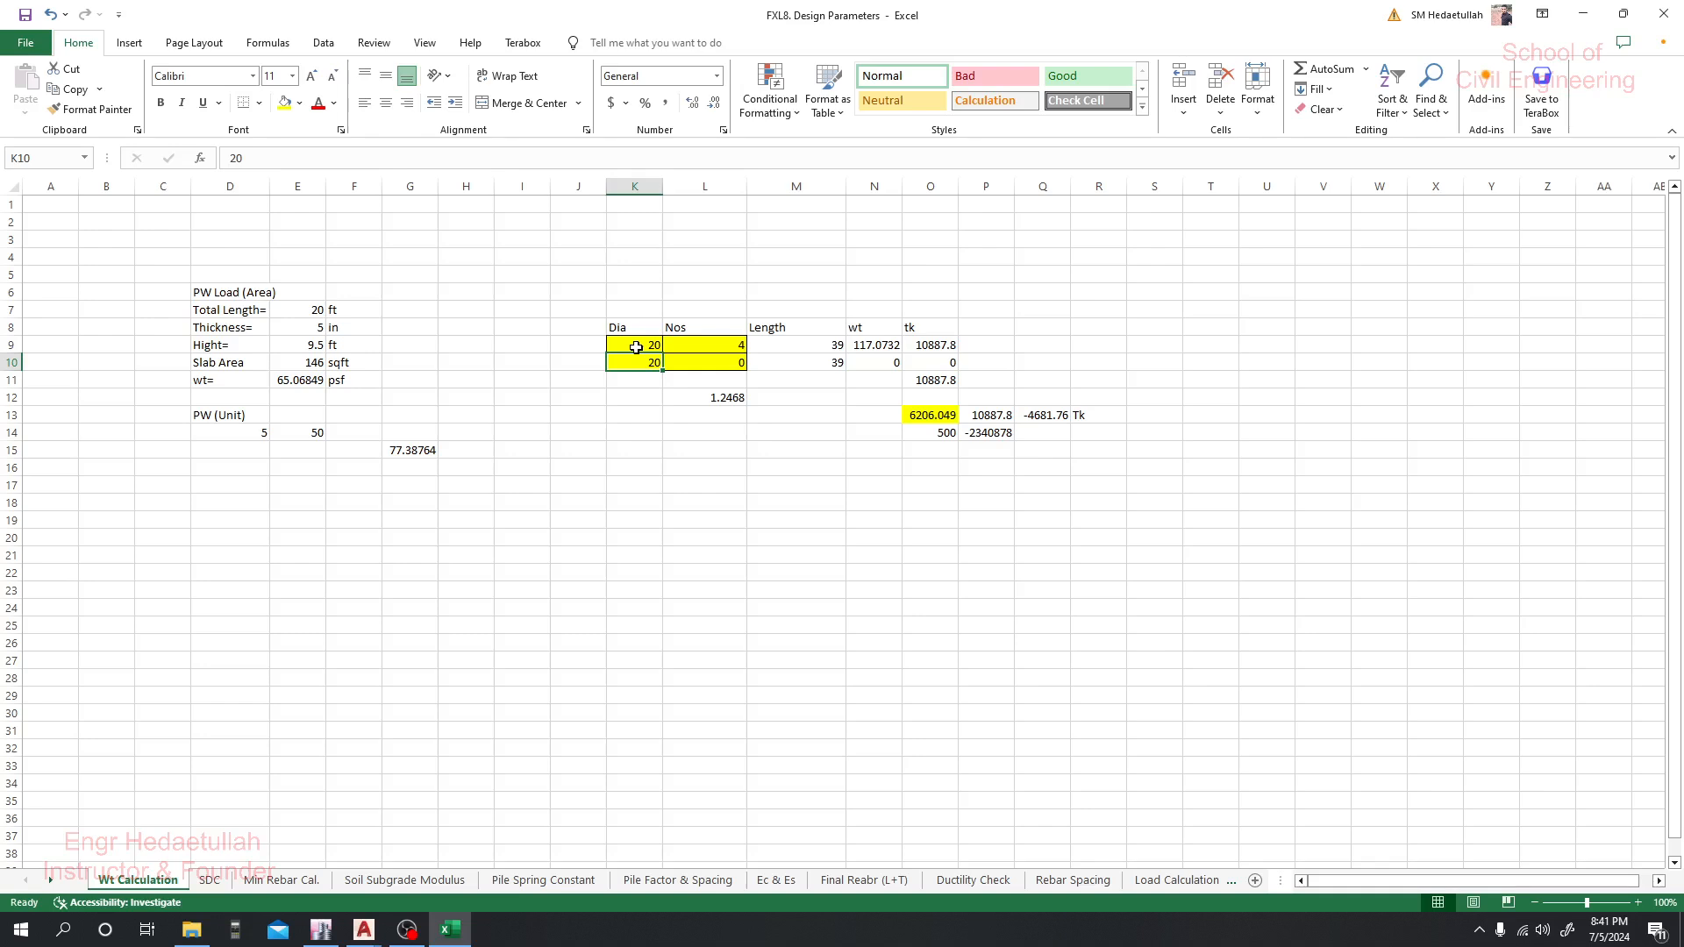
type("16")
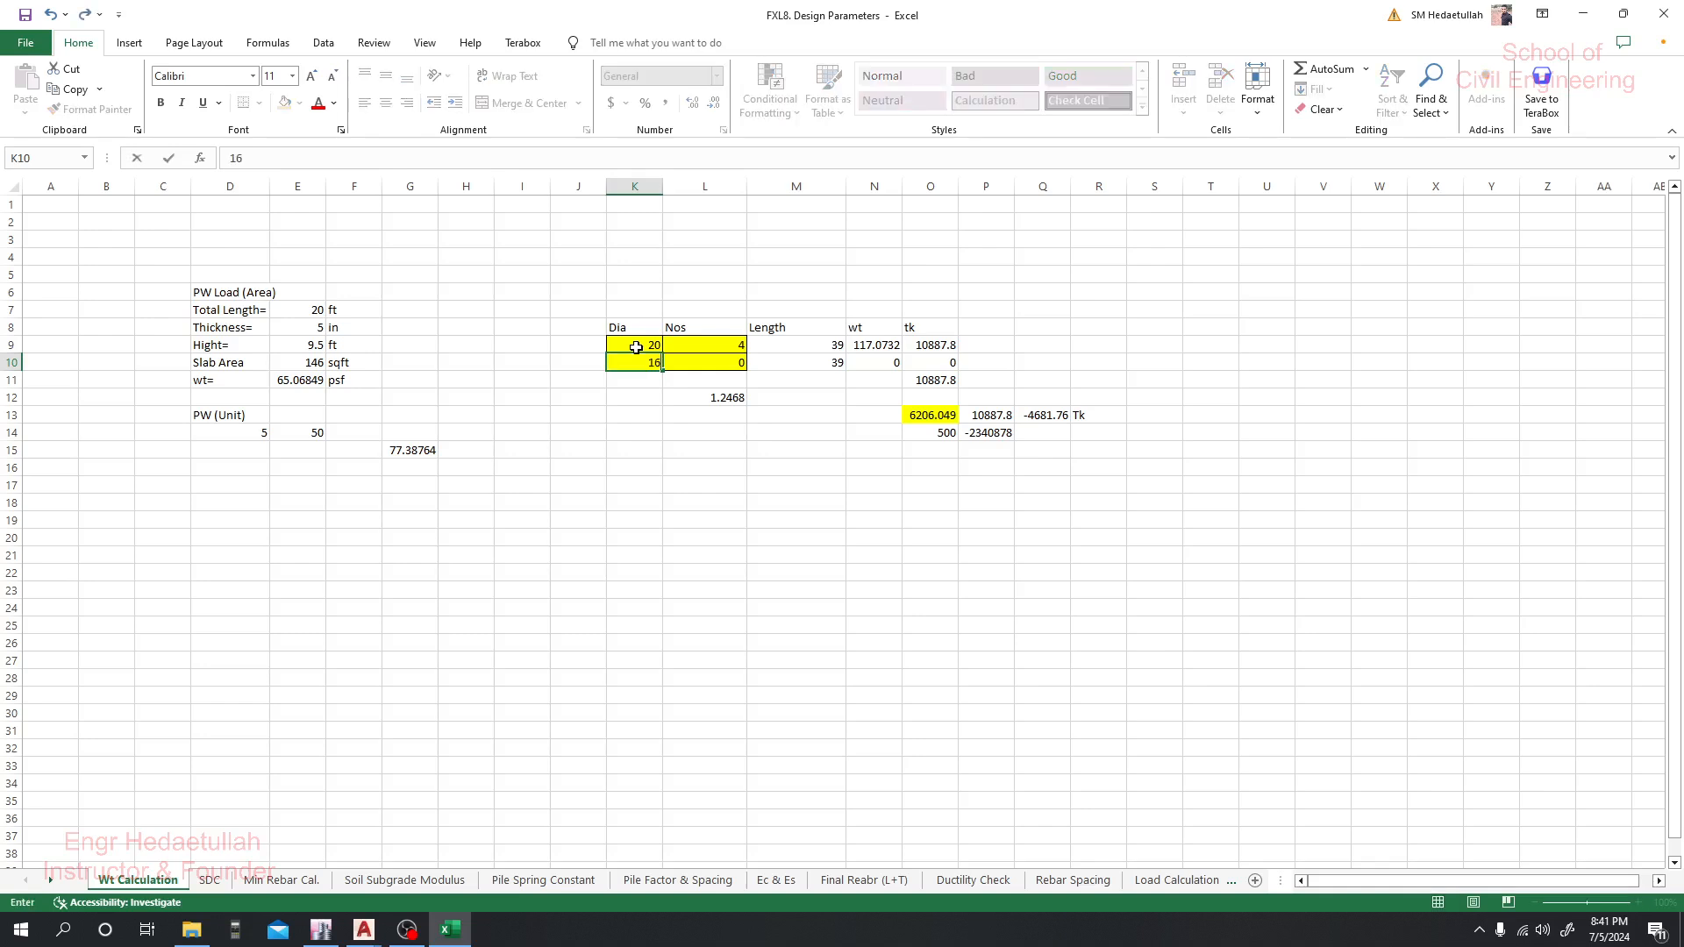
key("Tab")
type("6")
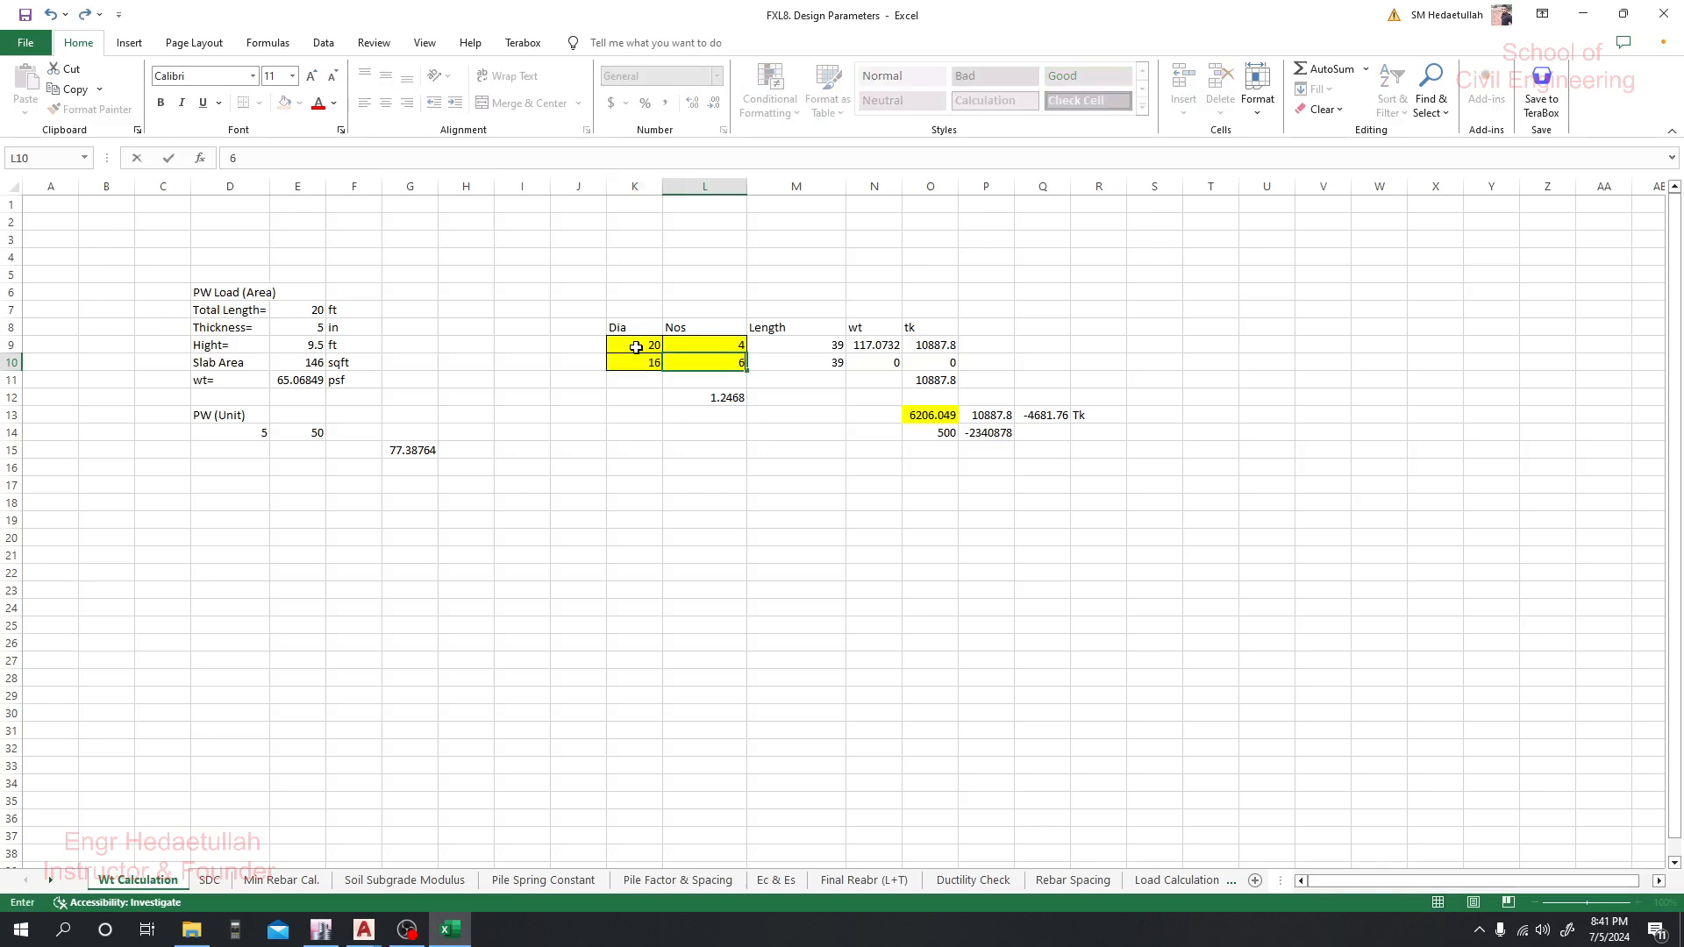
key("Return")
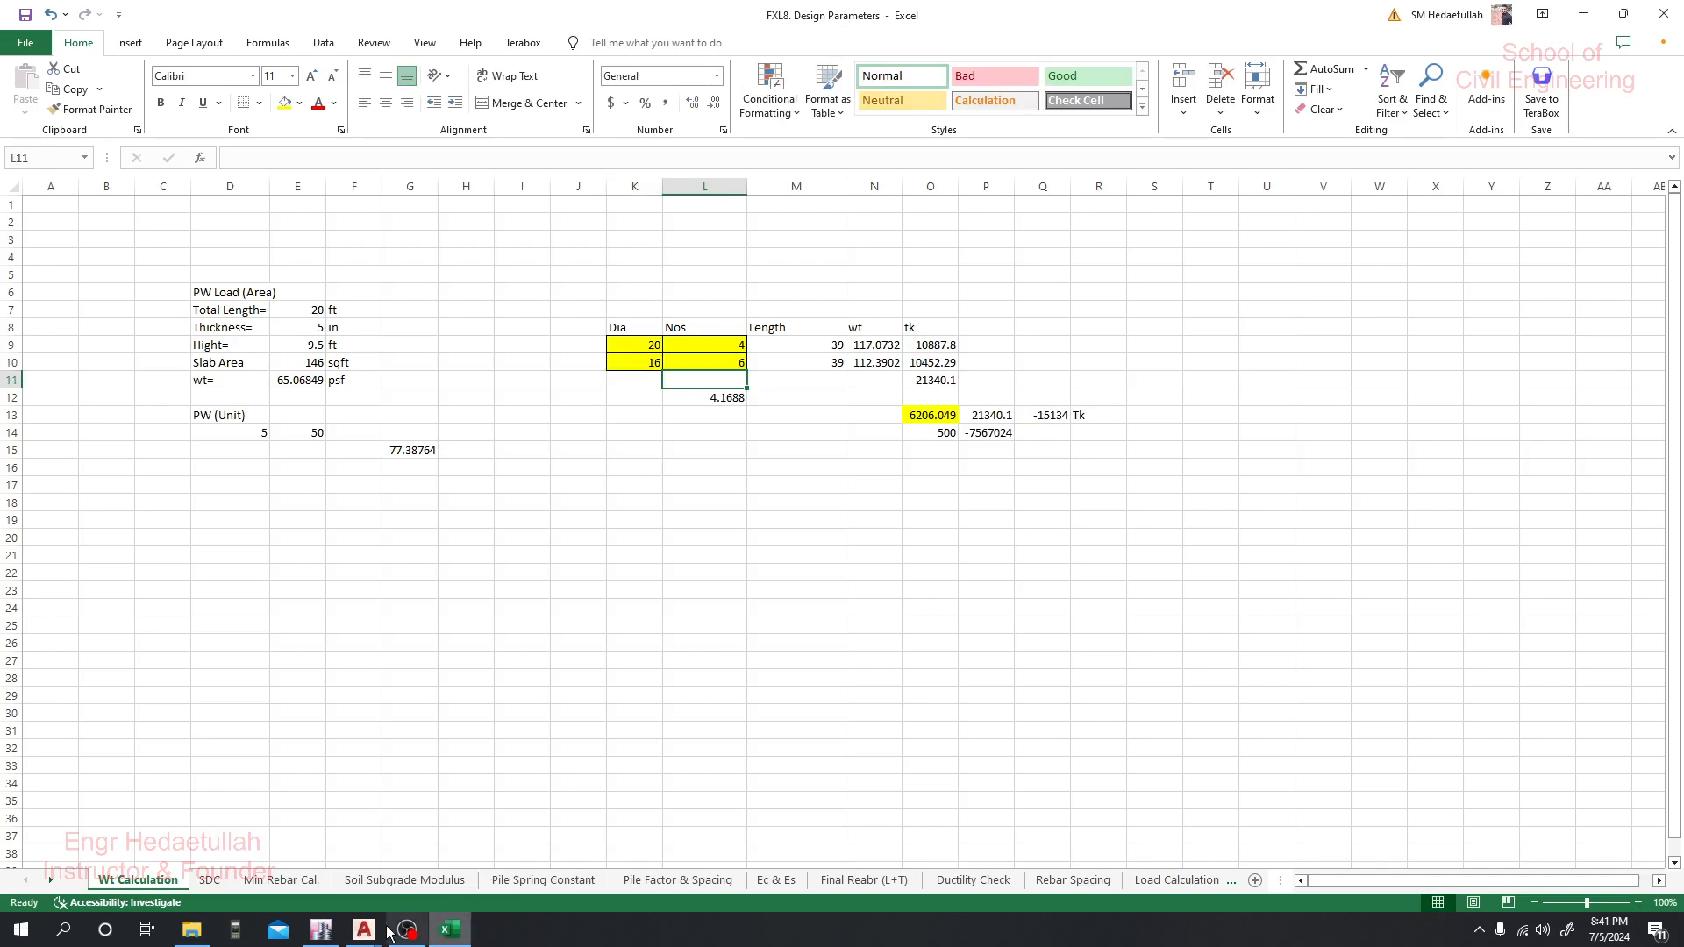
Check the bar combination on the Final Reabr (L+T) sheet and return to the Wt Calculation sheet
left_click(857, 881)
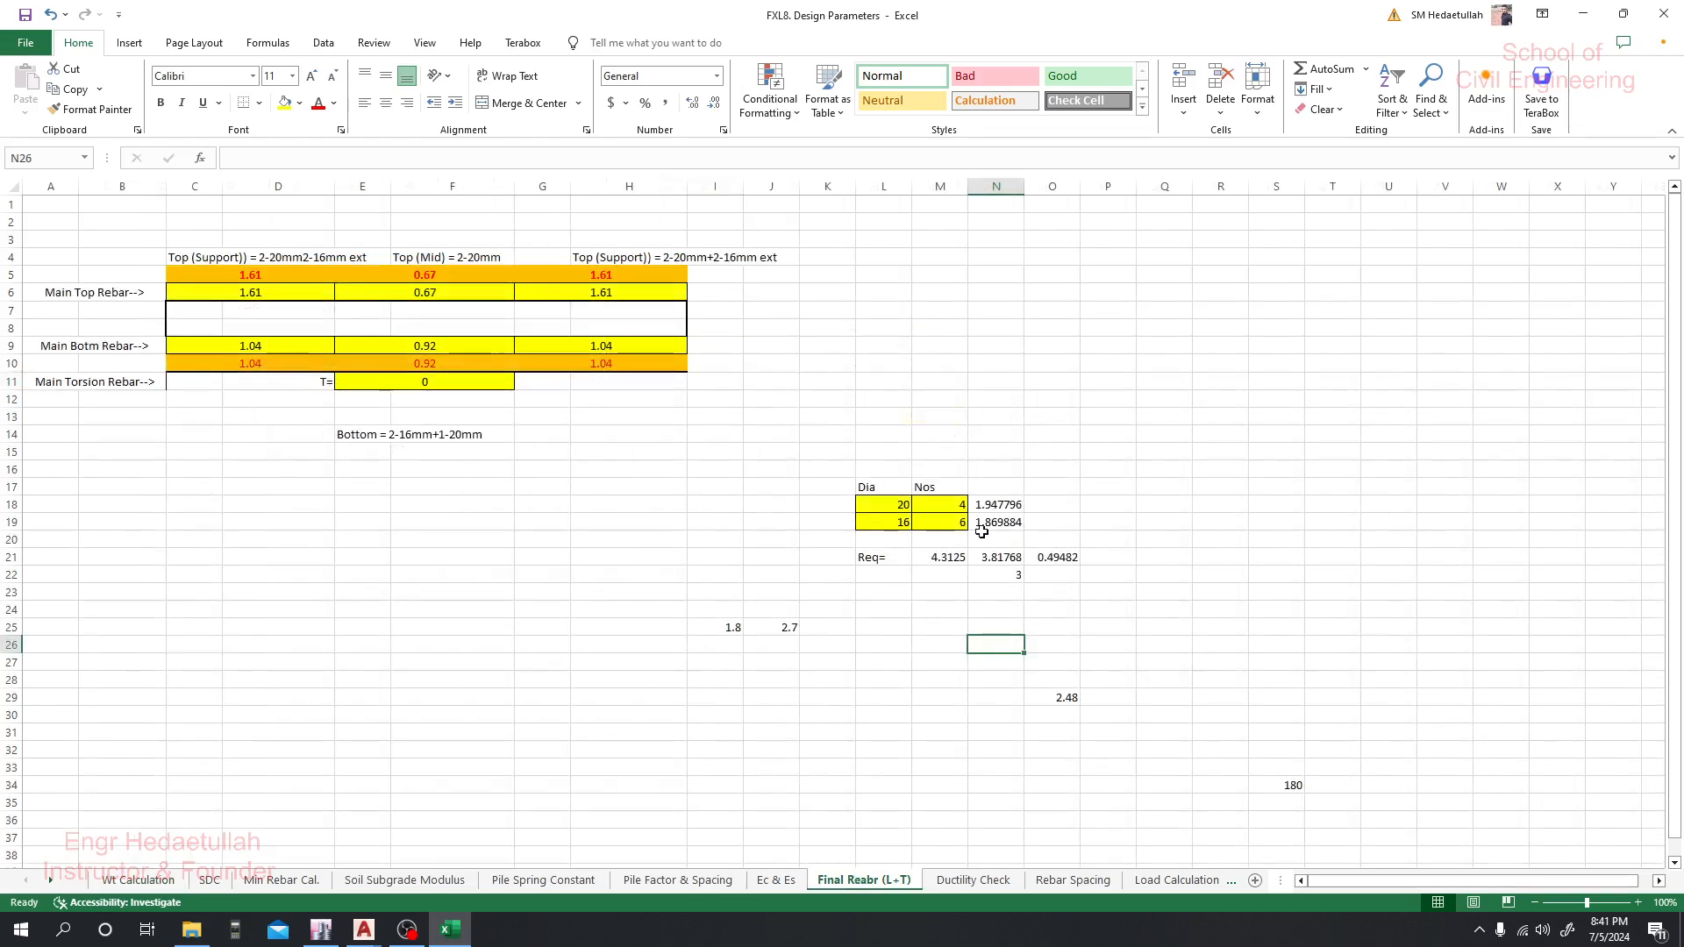
left_click(146, 889)
left_click(1000, 590)
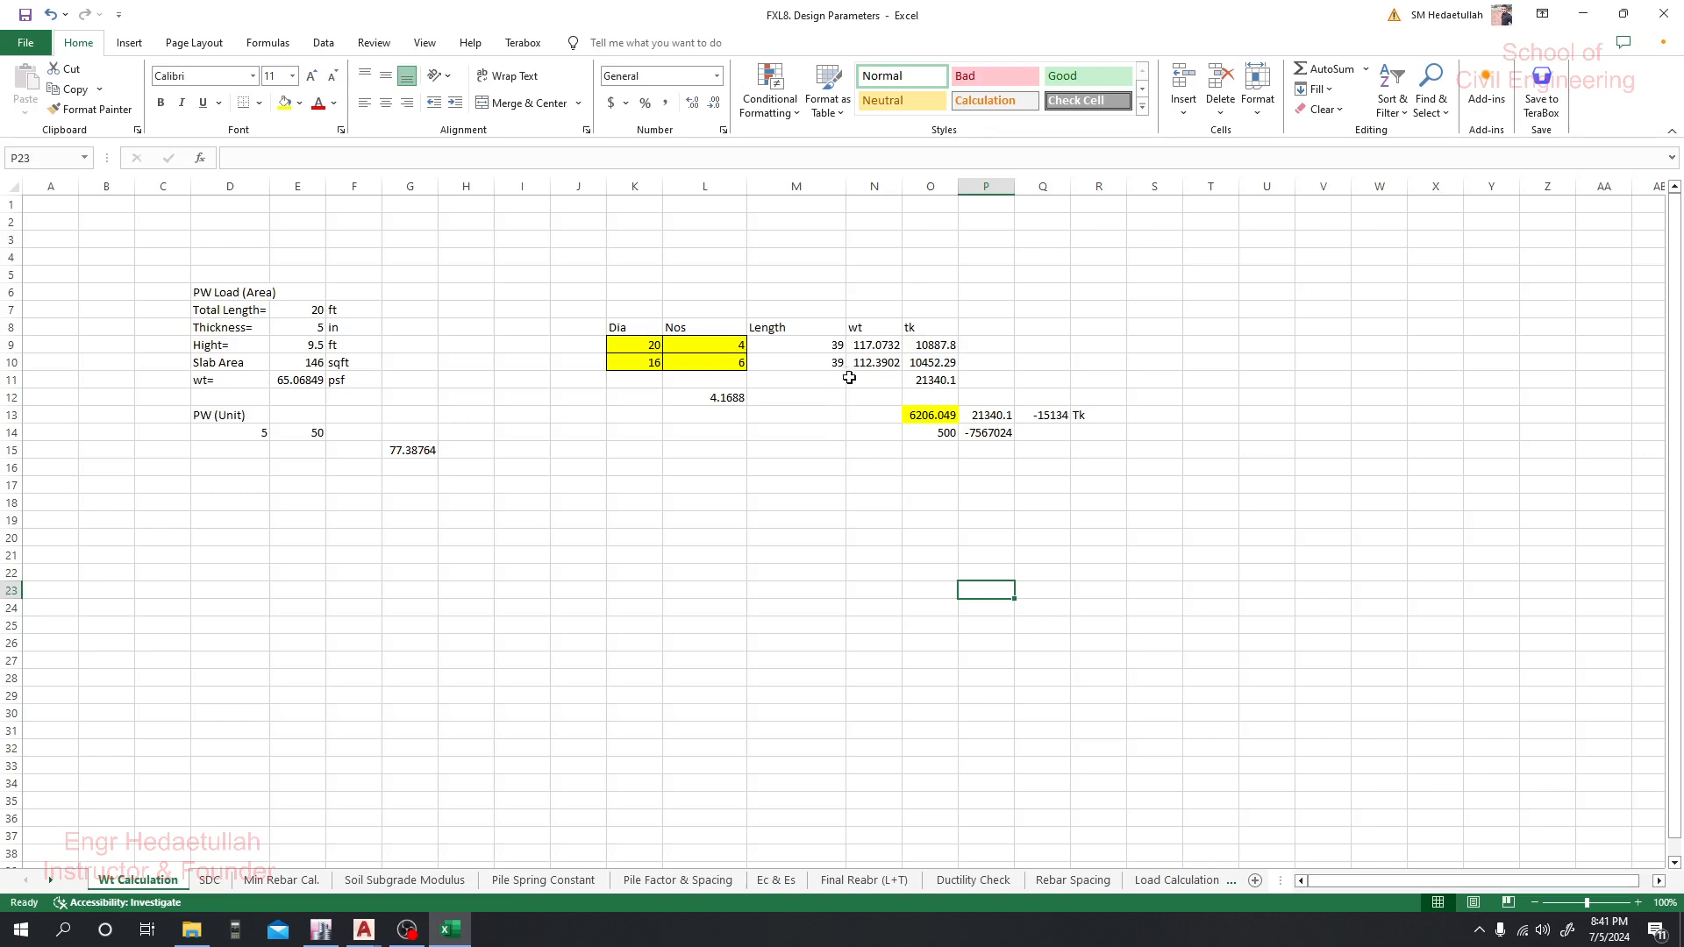
Try 7 as the number of 16 mm bars in L10 and undo the change
left_click(711, 367)
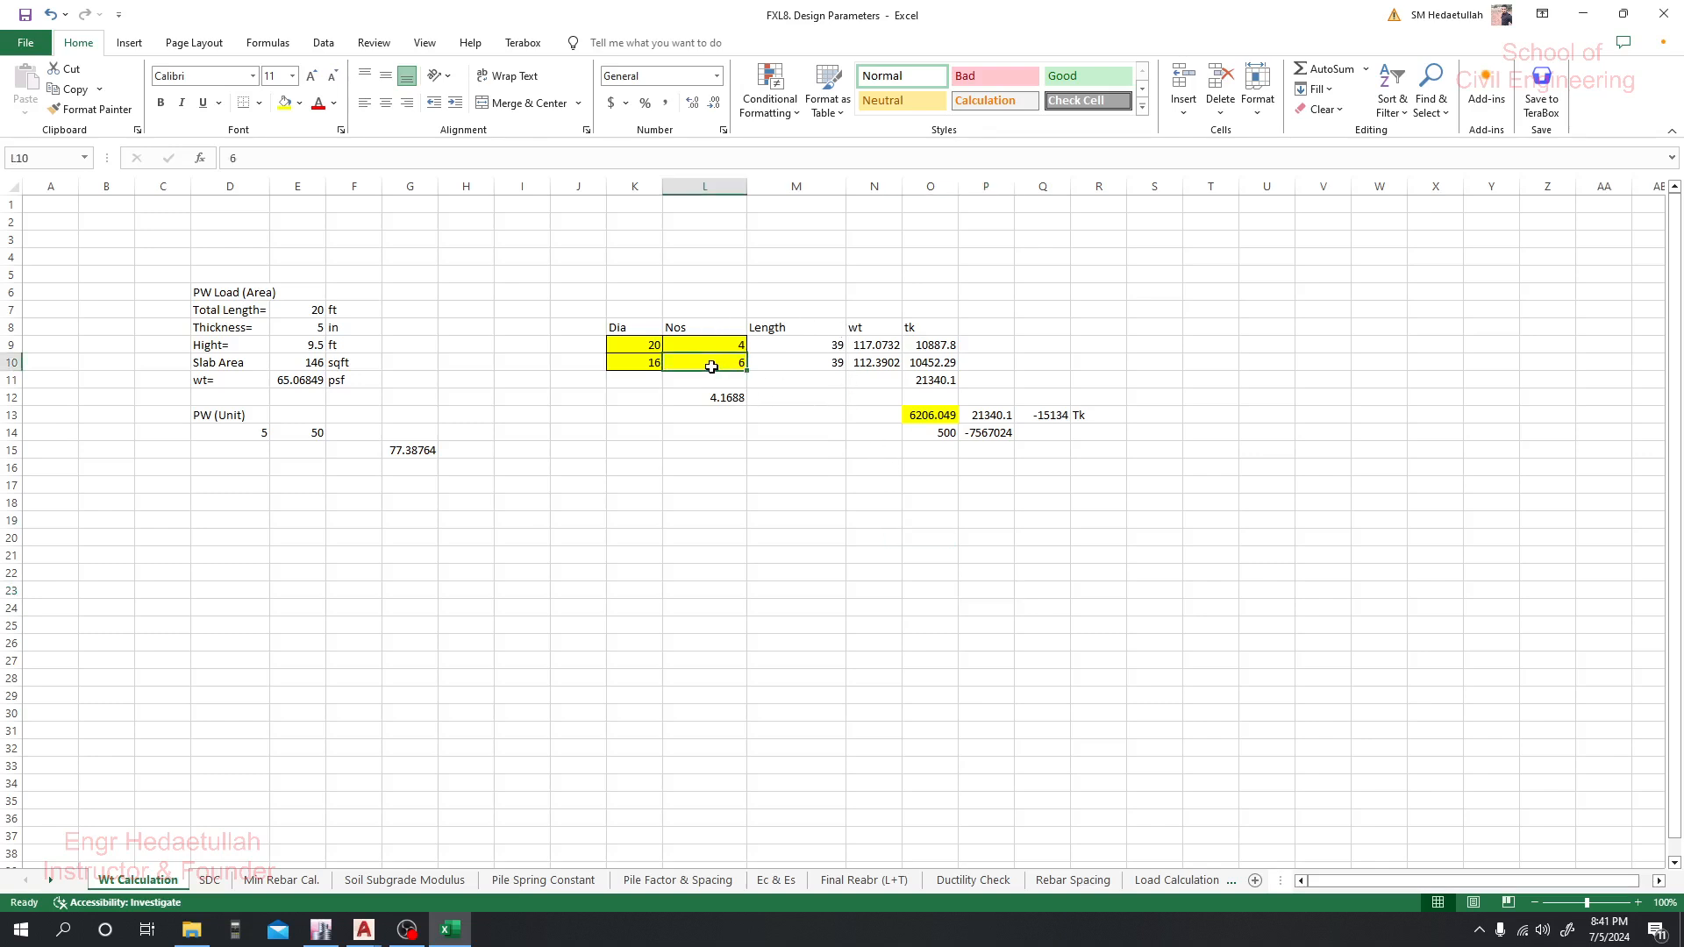
key("BackSpace")
type("7")
key("Return")
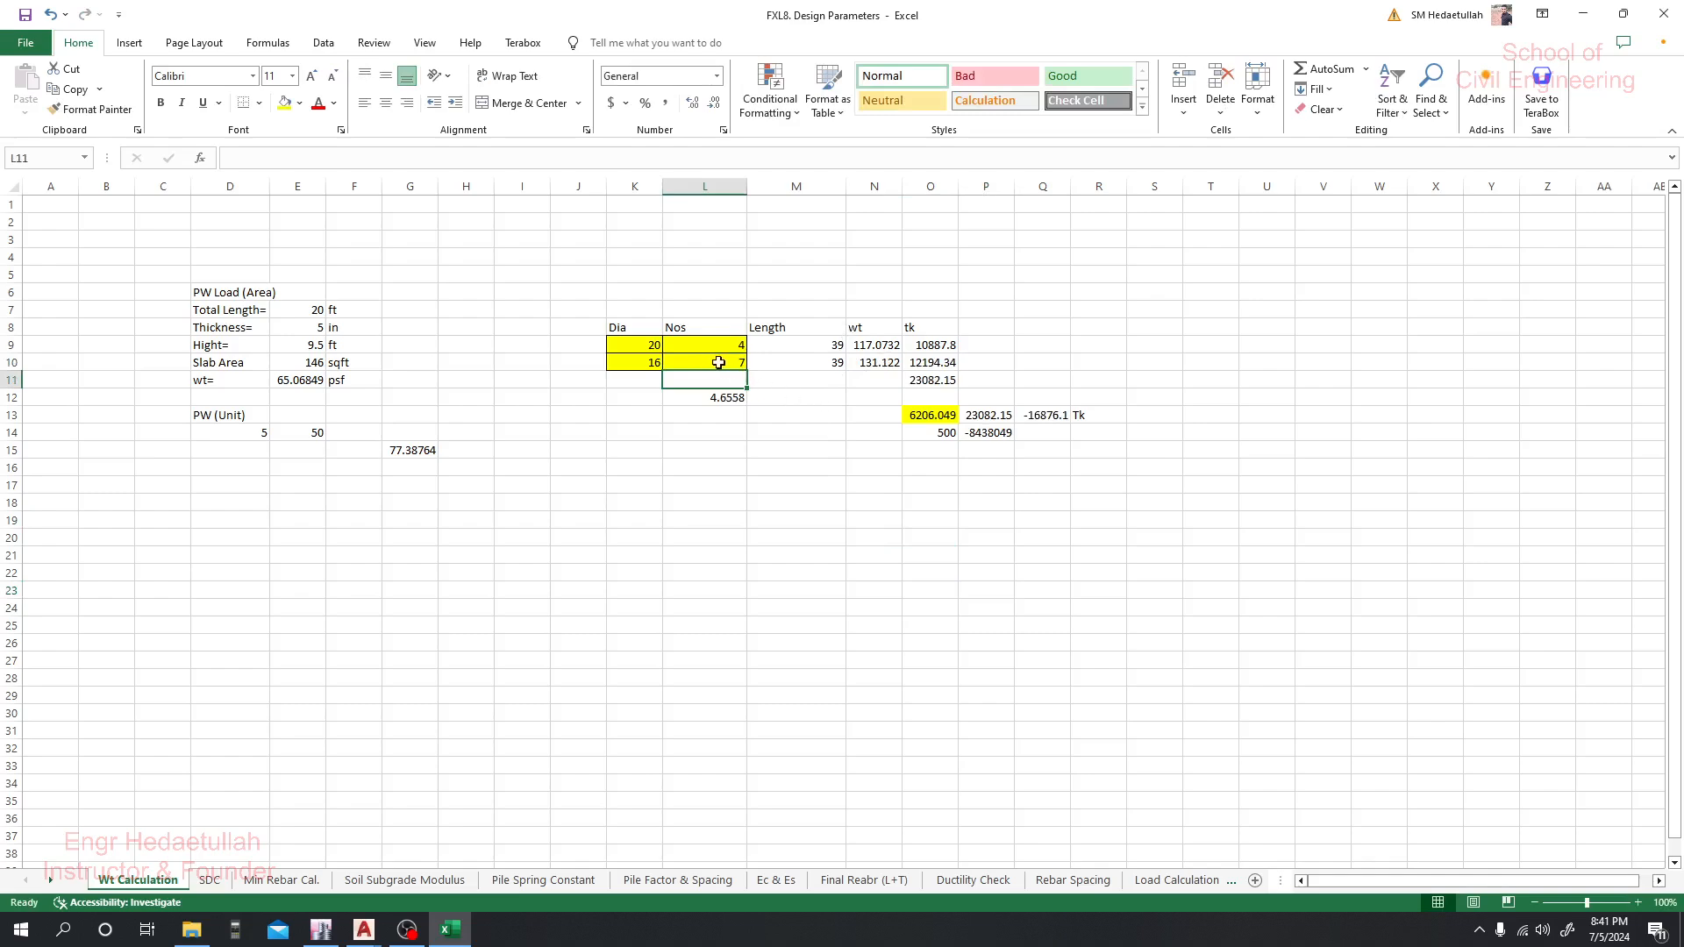
left_click(717, 363)
key("ctrl+z")
left_click(825, 470)
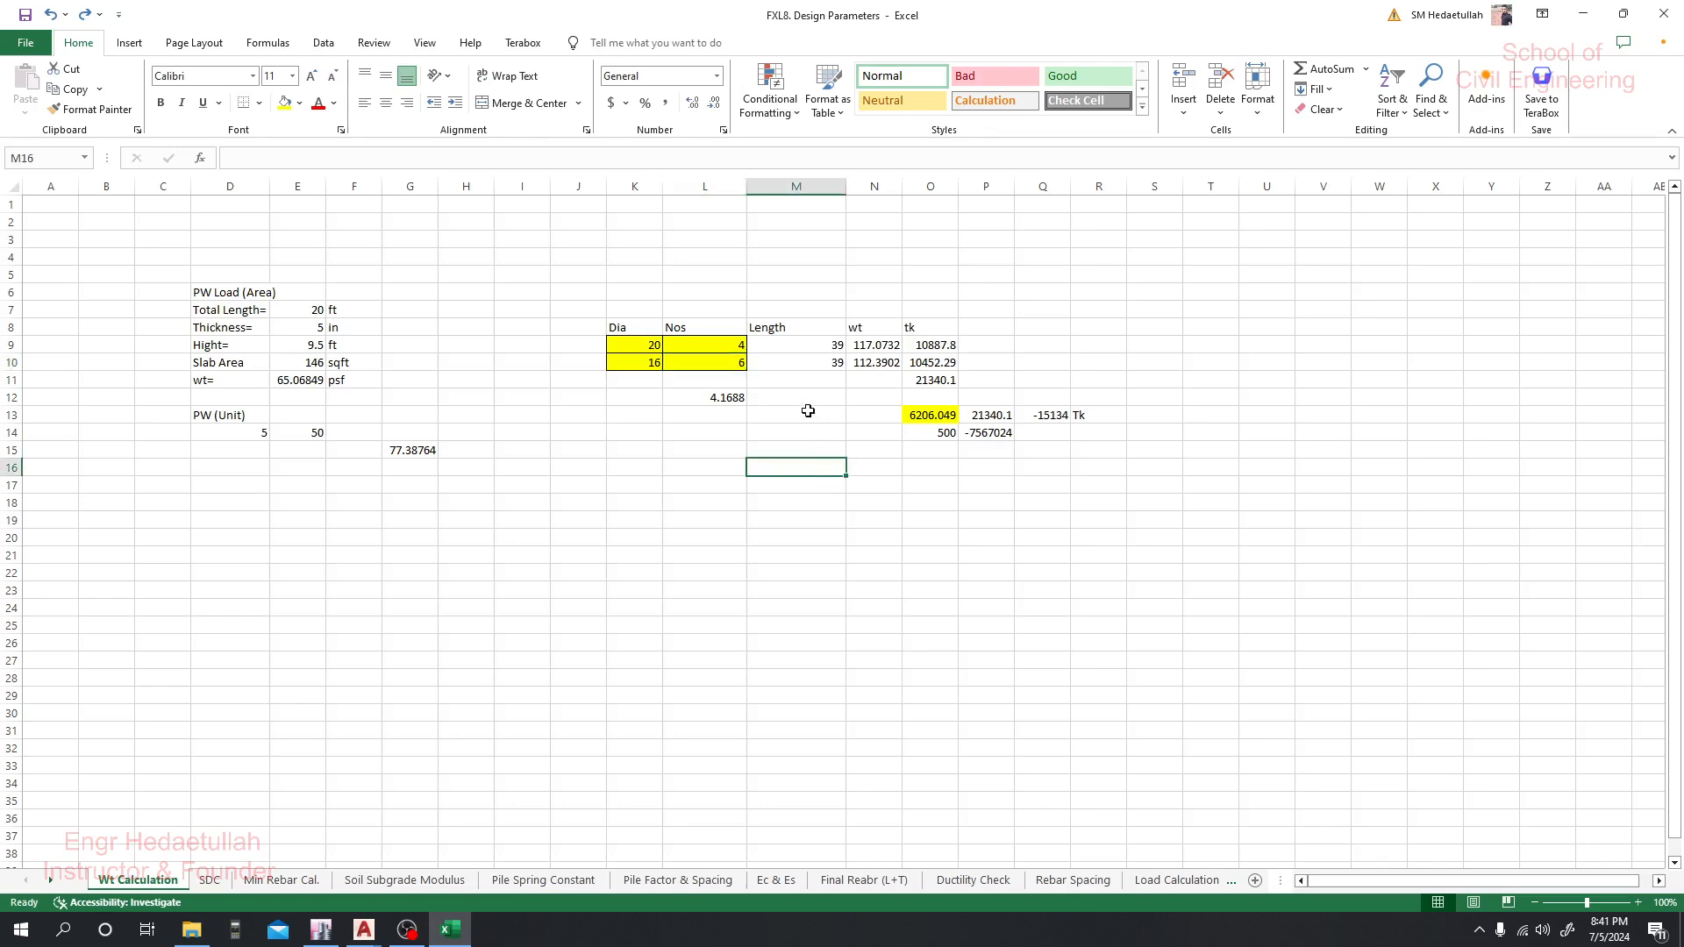
Review the bar diameters and counts entered in K9:L10
left_click(732, 363)
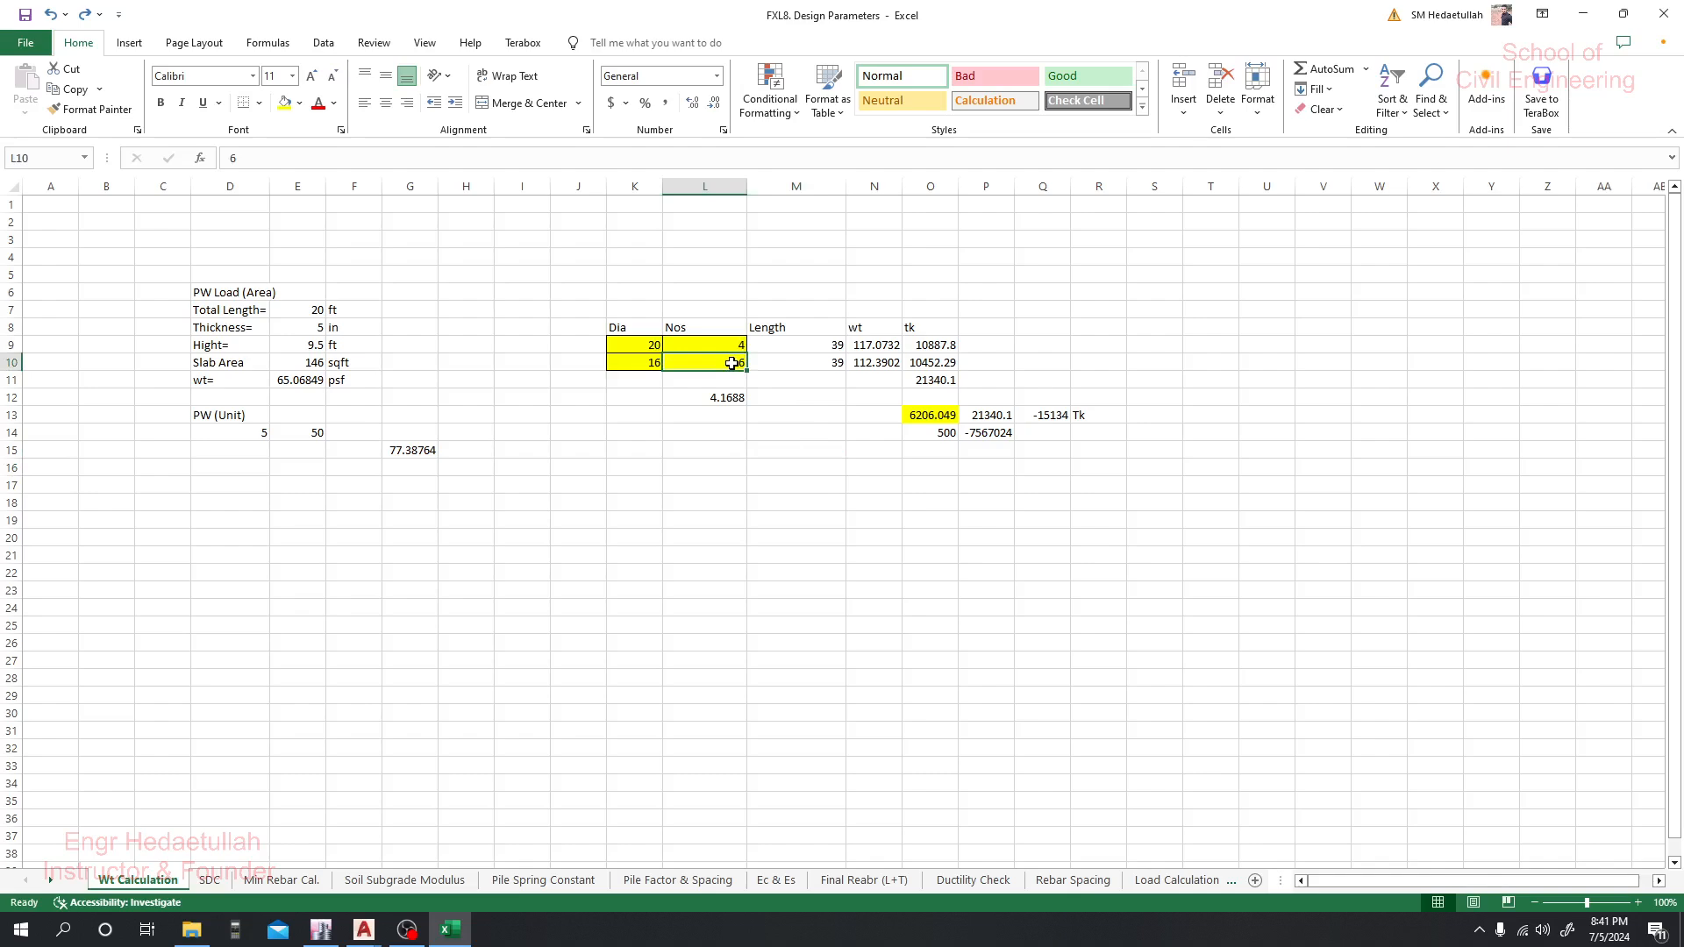
left_click(646, 363)
left_click(717, 363)
left_click(637, 346)
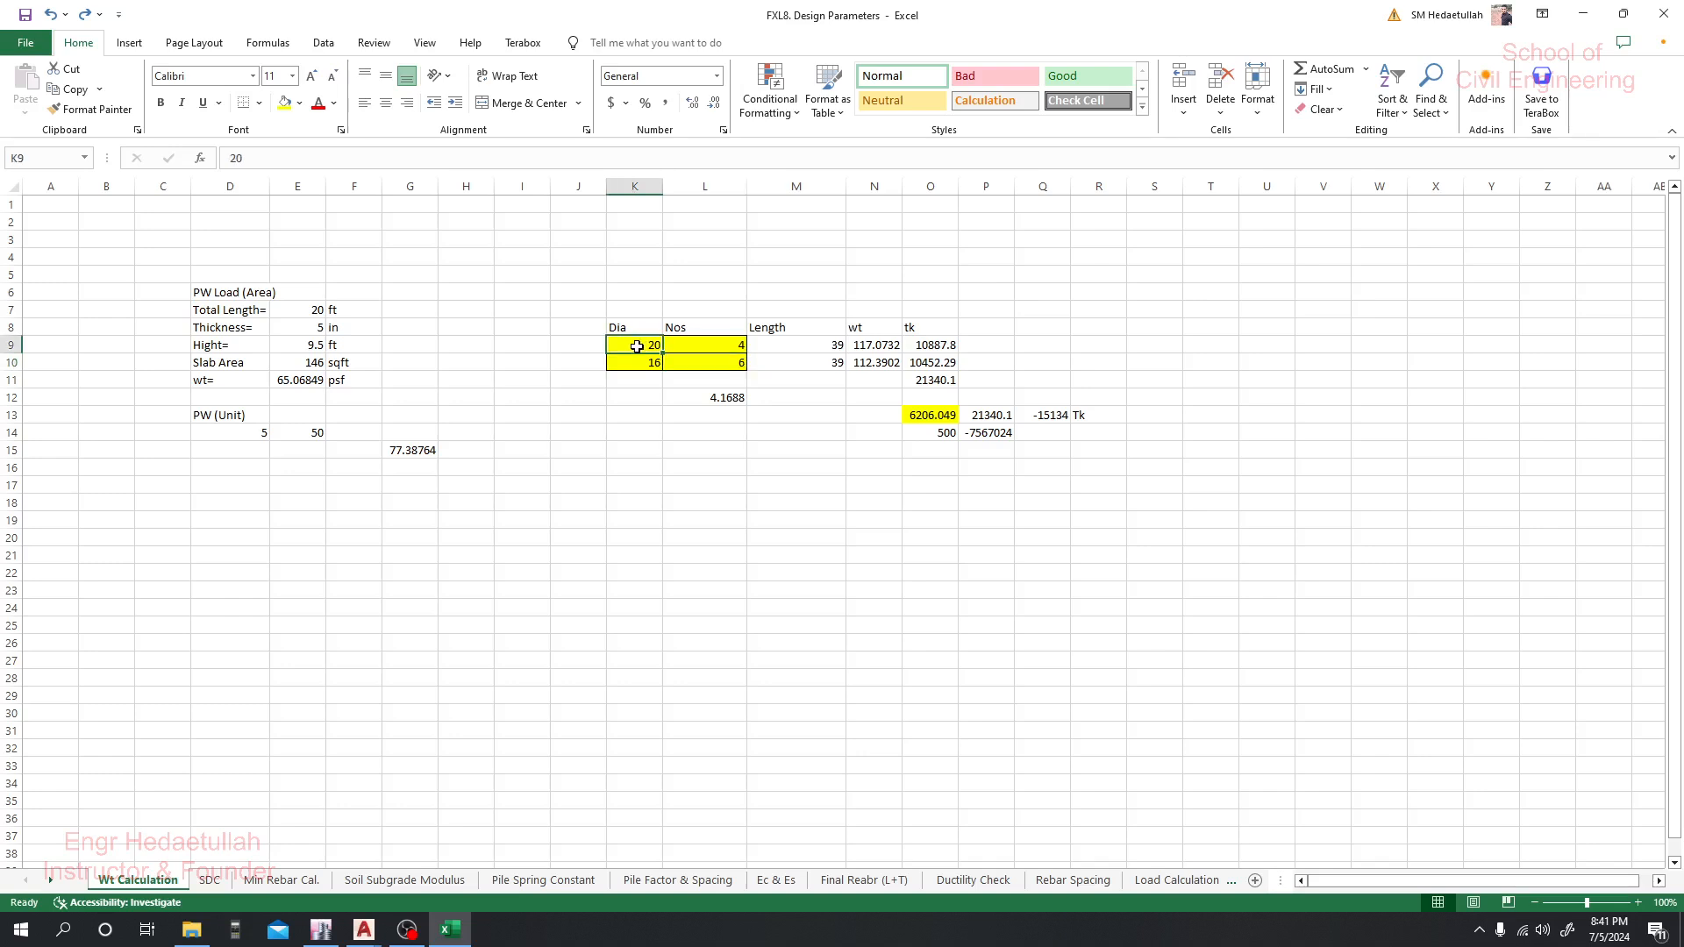
left_click(698, 347)
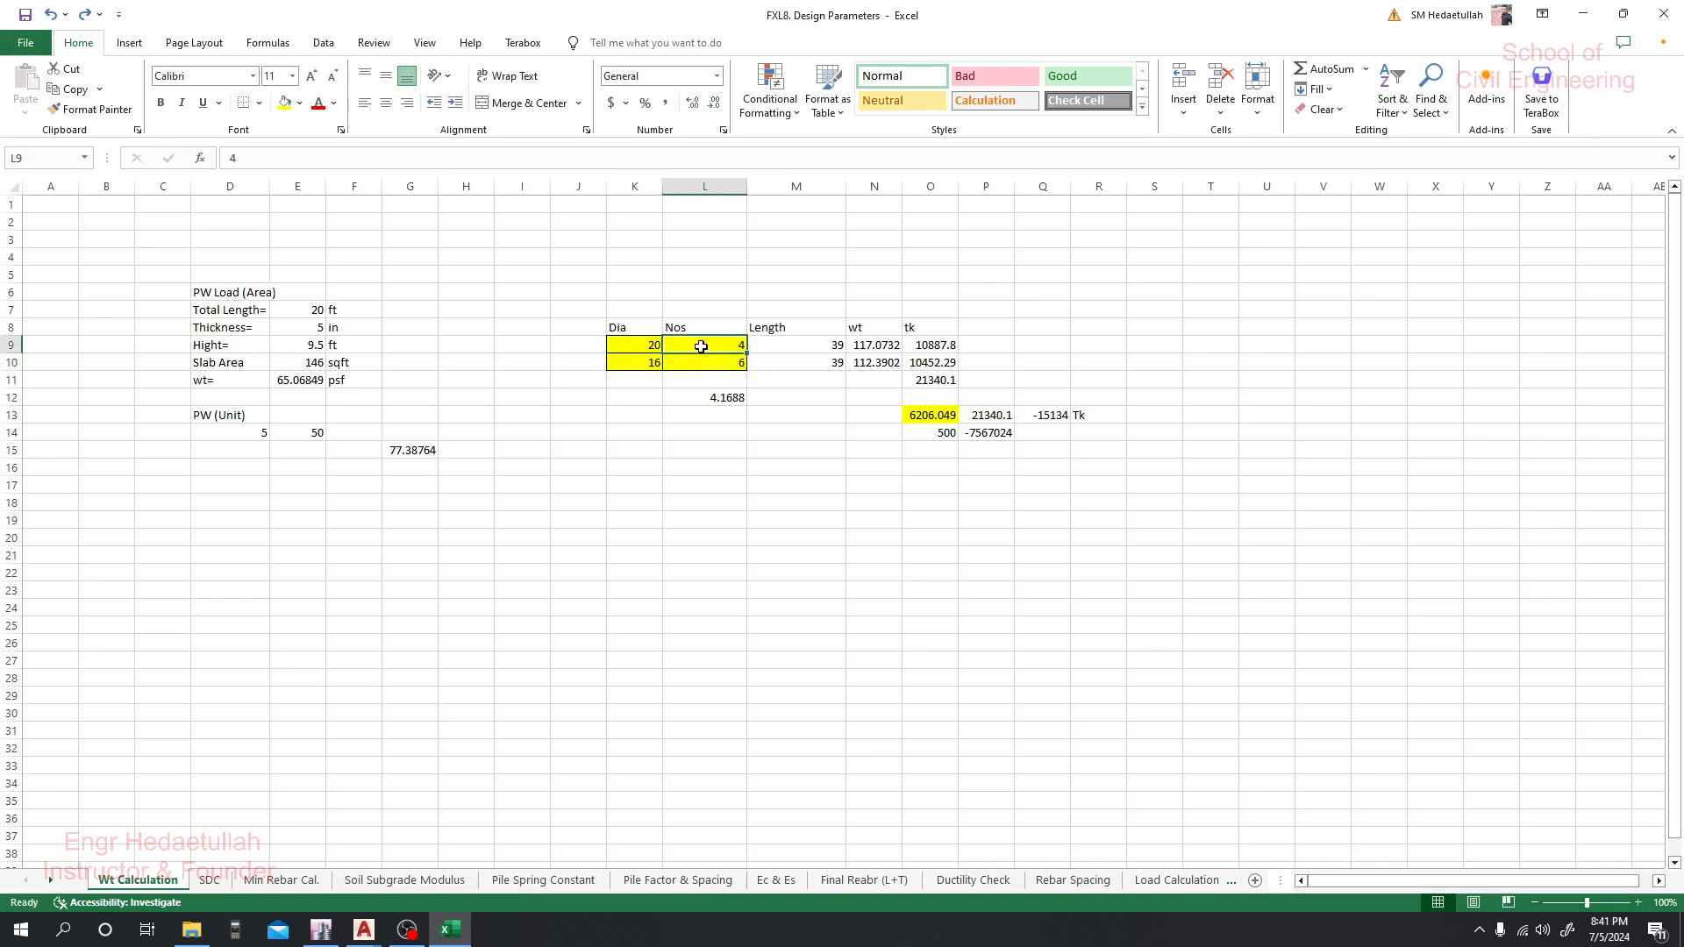
left_click(819, 402)
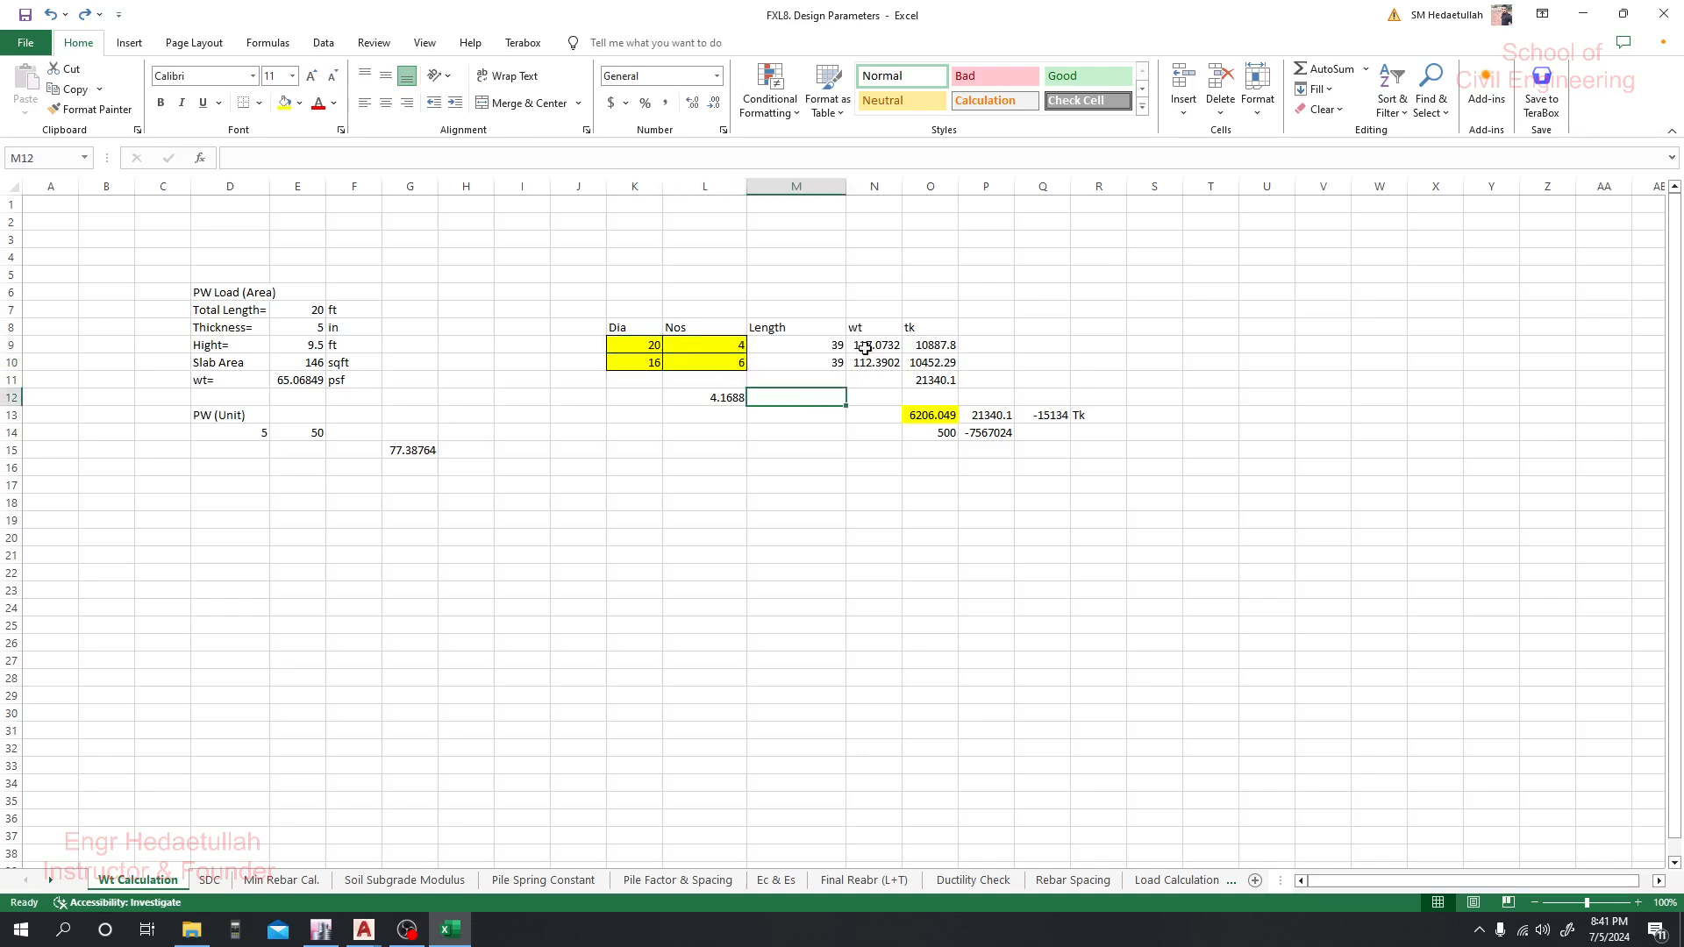
Inspect the weight formulas for the 20 mm and 16 mm bars in N9 and N10
left_click(886, 346)
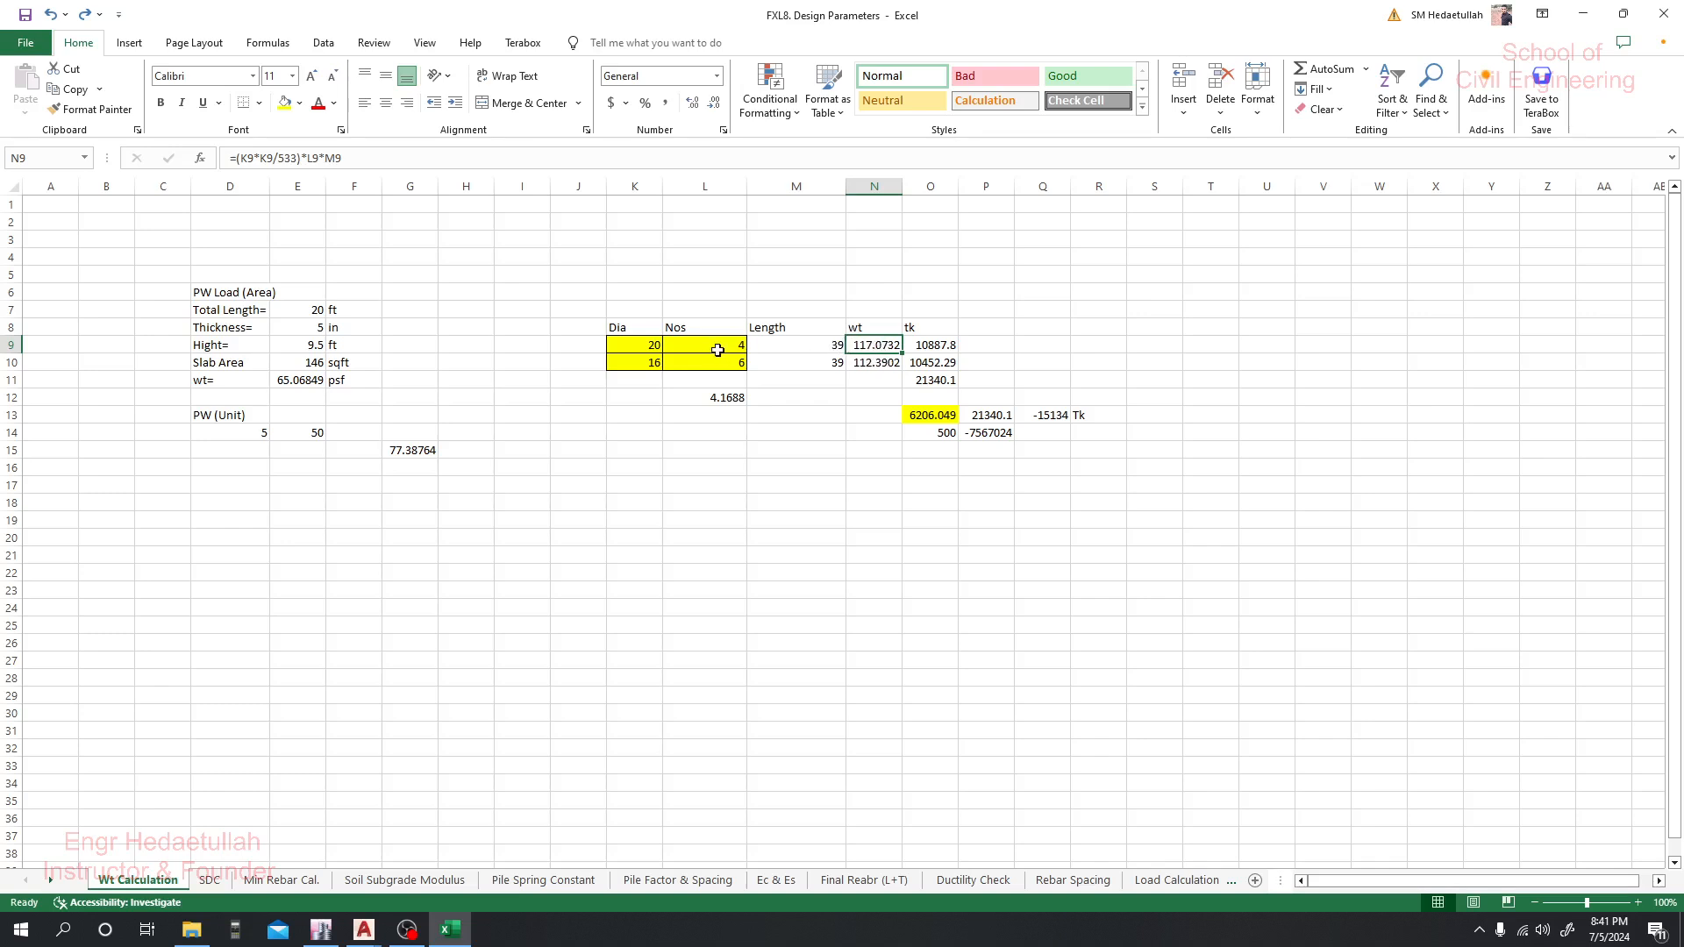
left_click(878, 362)
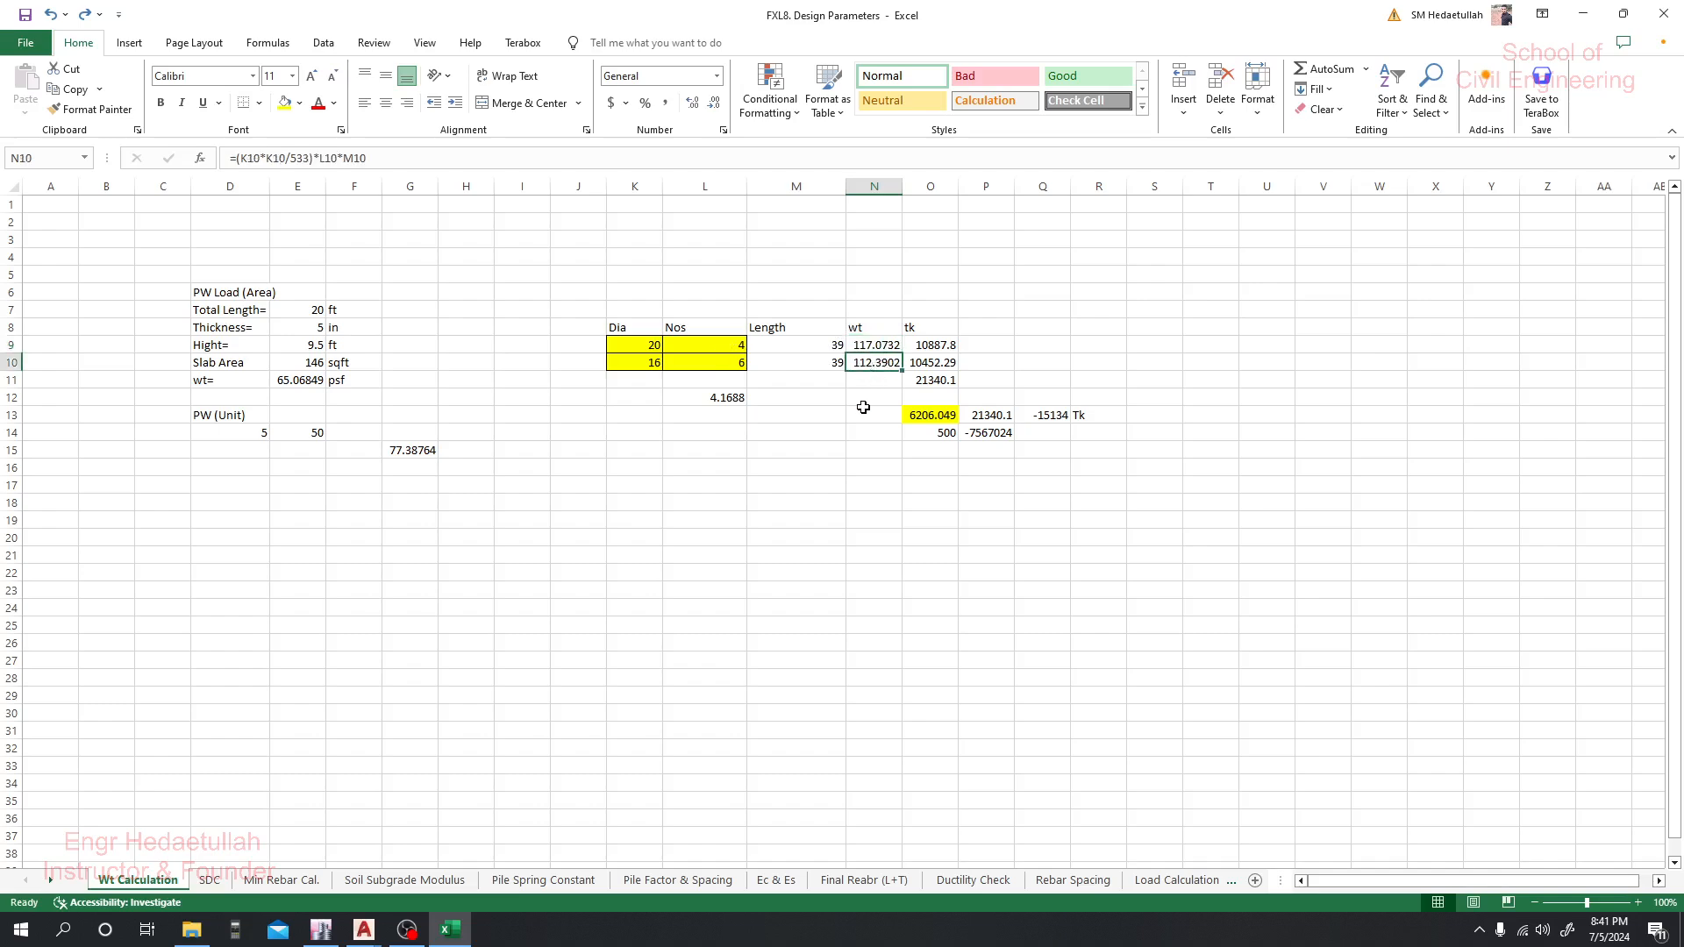
left_click(864, 413)
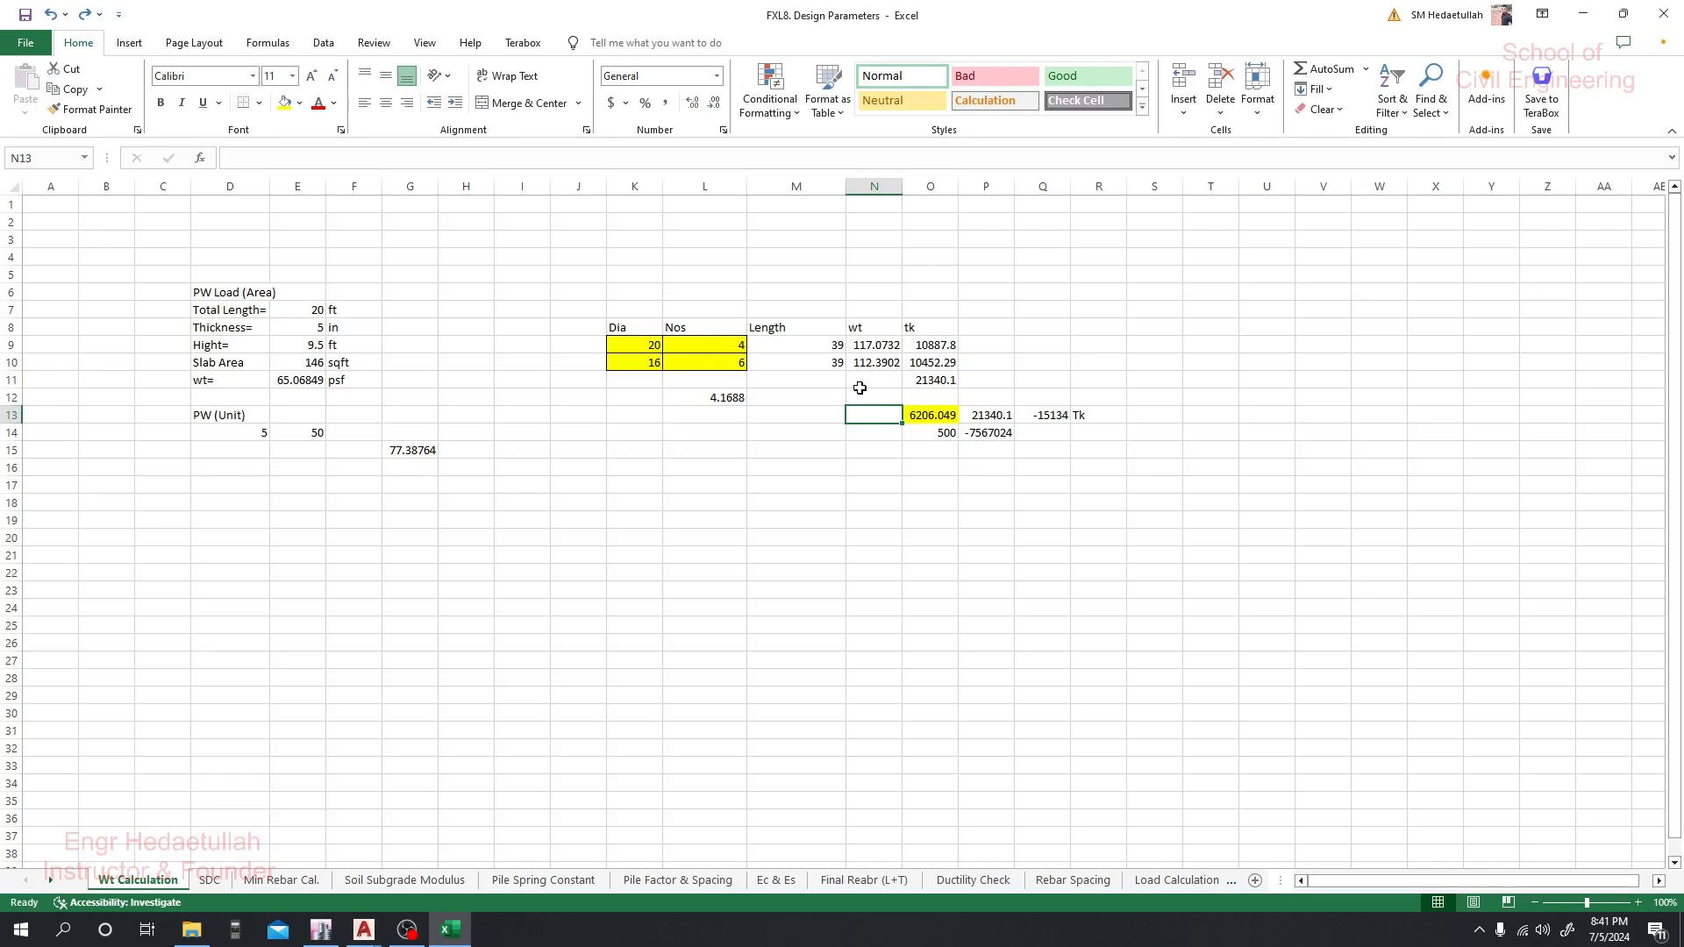
left_click(884, 365)
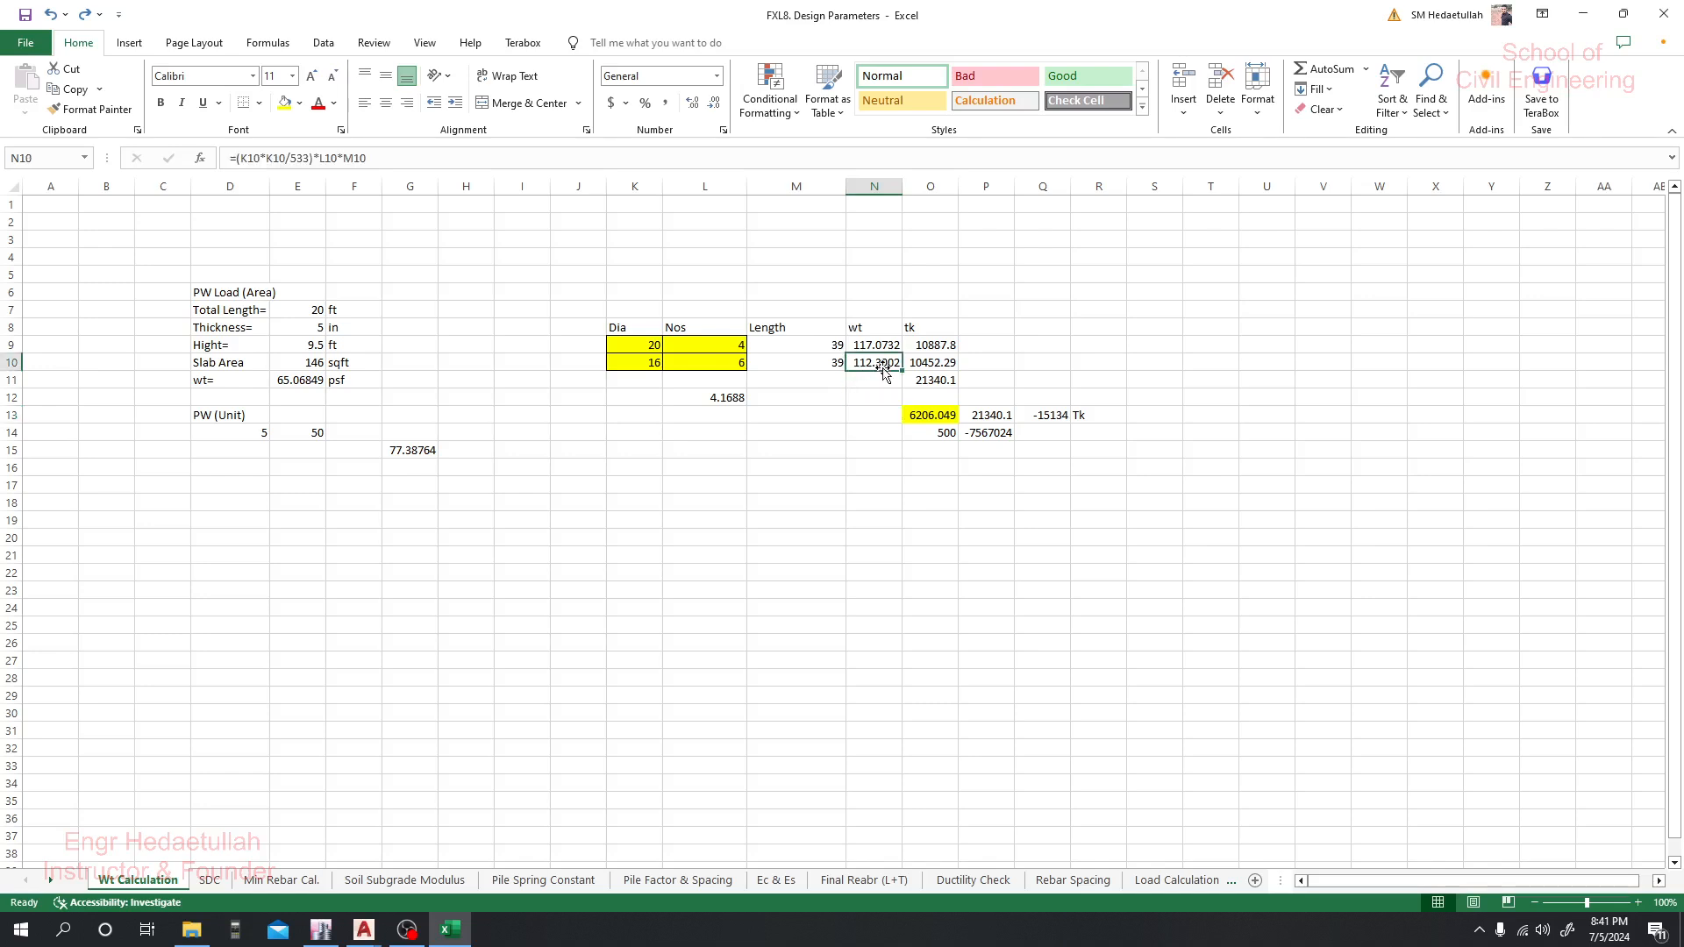
left_click(884, 509)
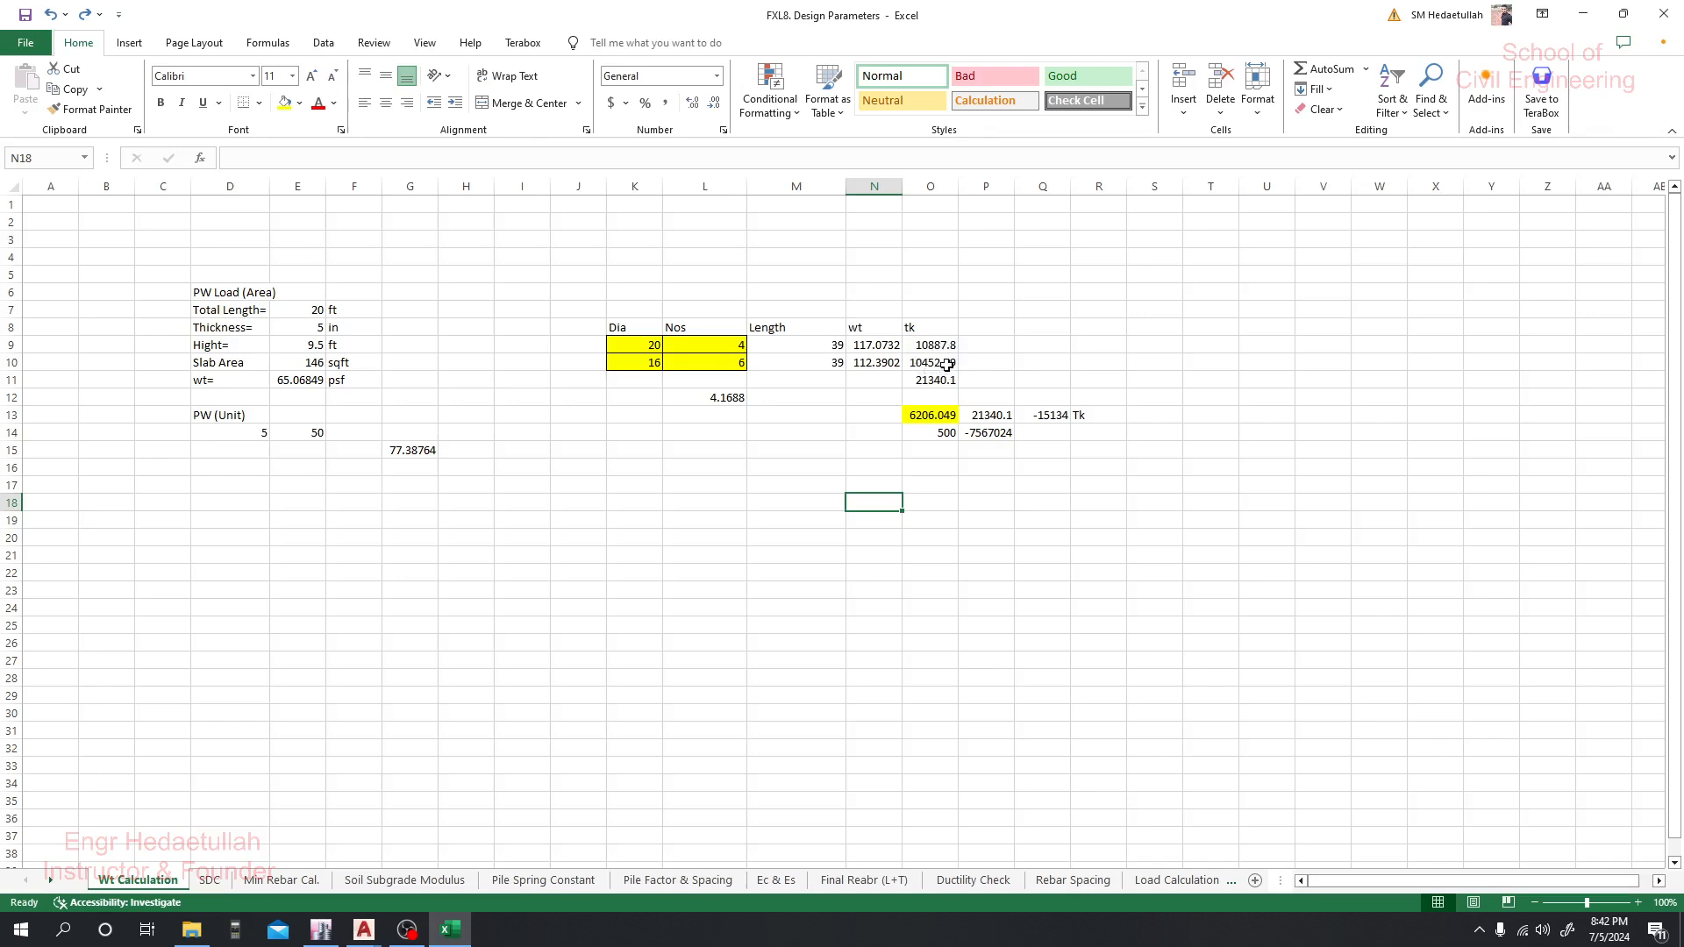
Examine the highlighted reference cost in O13 beside the total bar cost
left_click(938, 420)
left_click(985, 537)
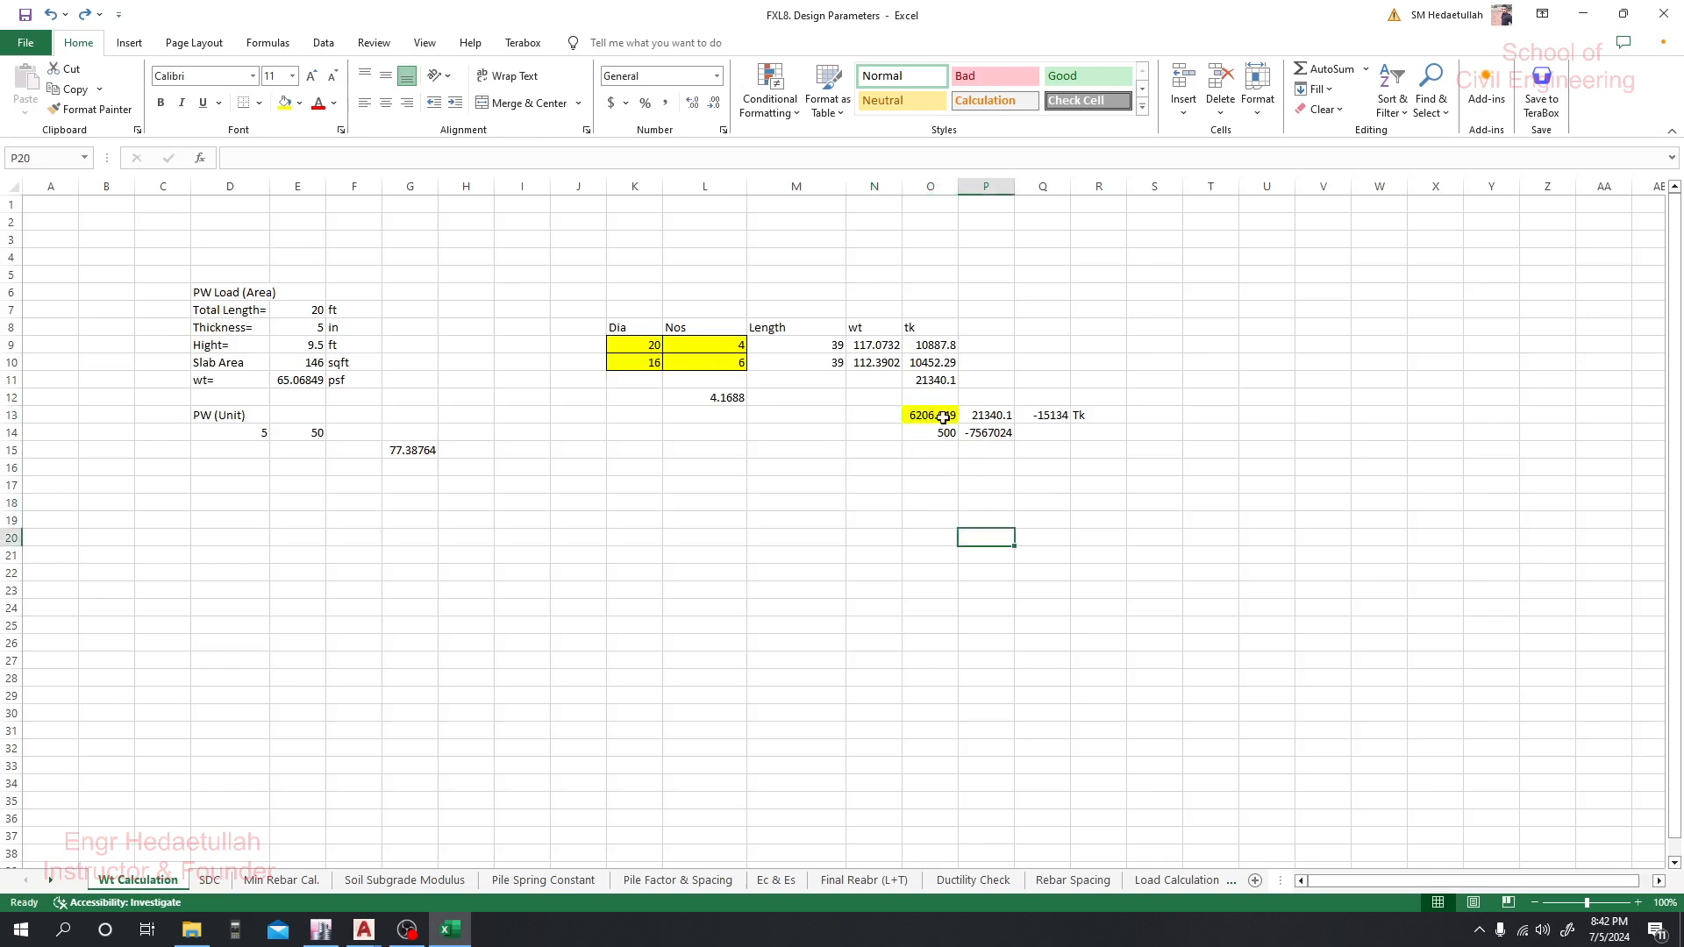
left_click(939, 416)
left_click(946, 483)
left_click(928, 417)
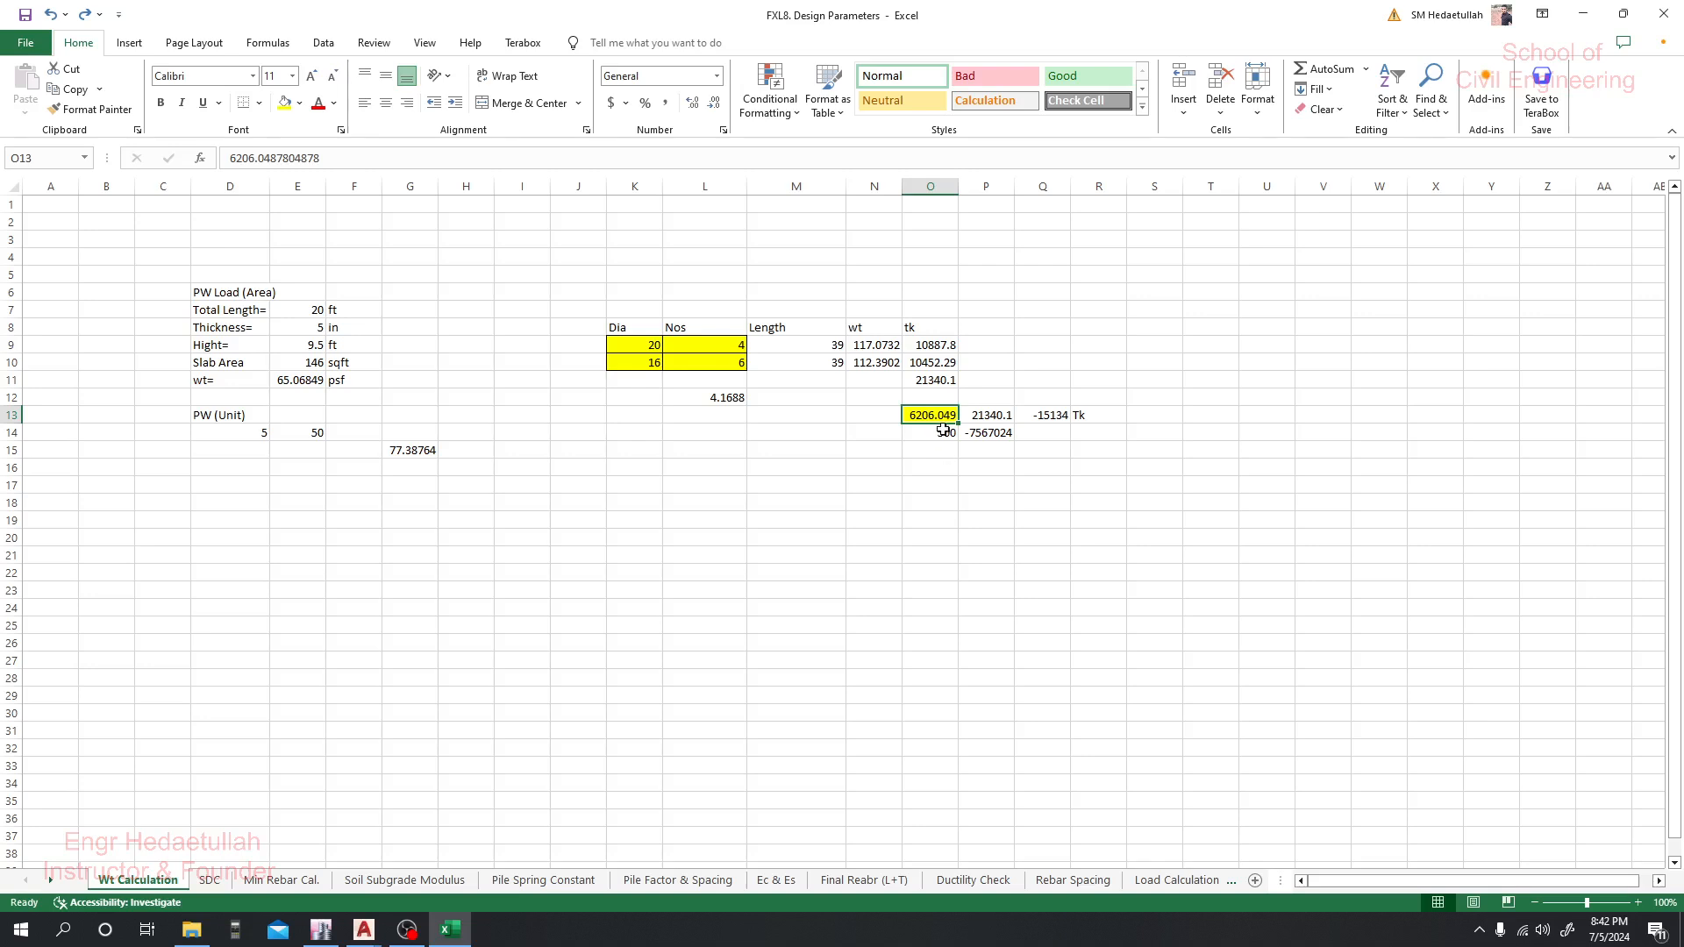
Inspect the cost formulas for the 20 mm and 16 mm bars in O9 and O10 alongside their bar counts
left_click(944, 505)
left_click(940, 420)
left_click(962, 540)
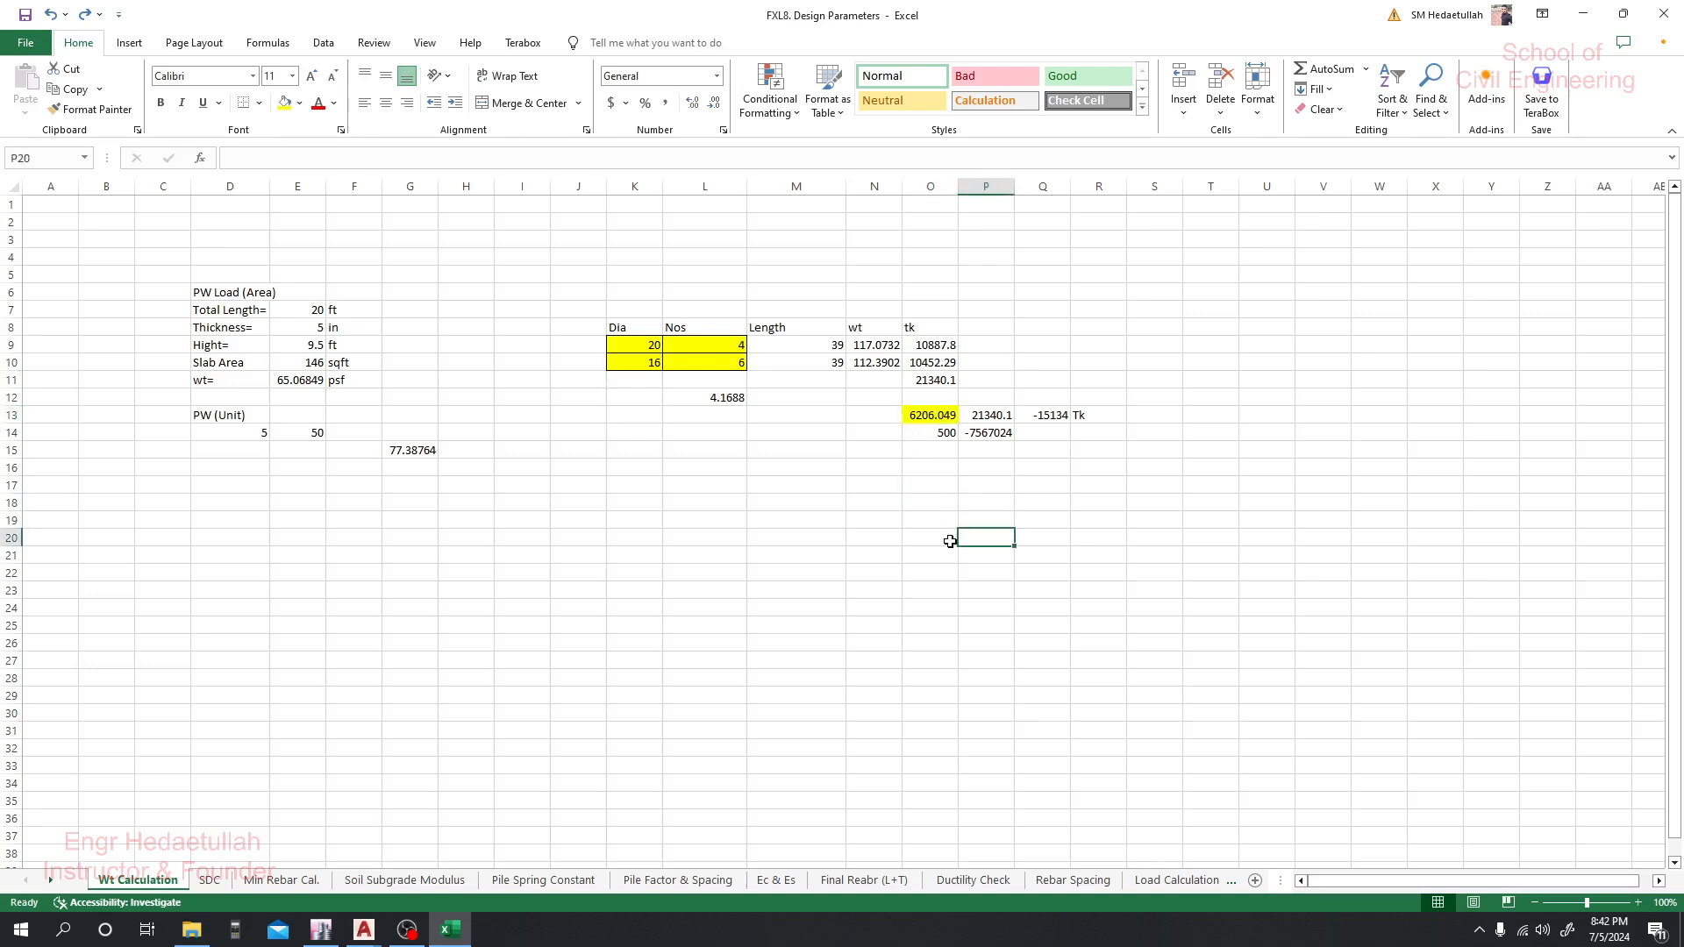
left_click(936, 347)
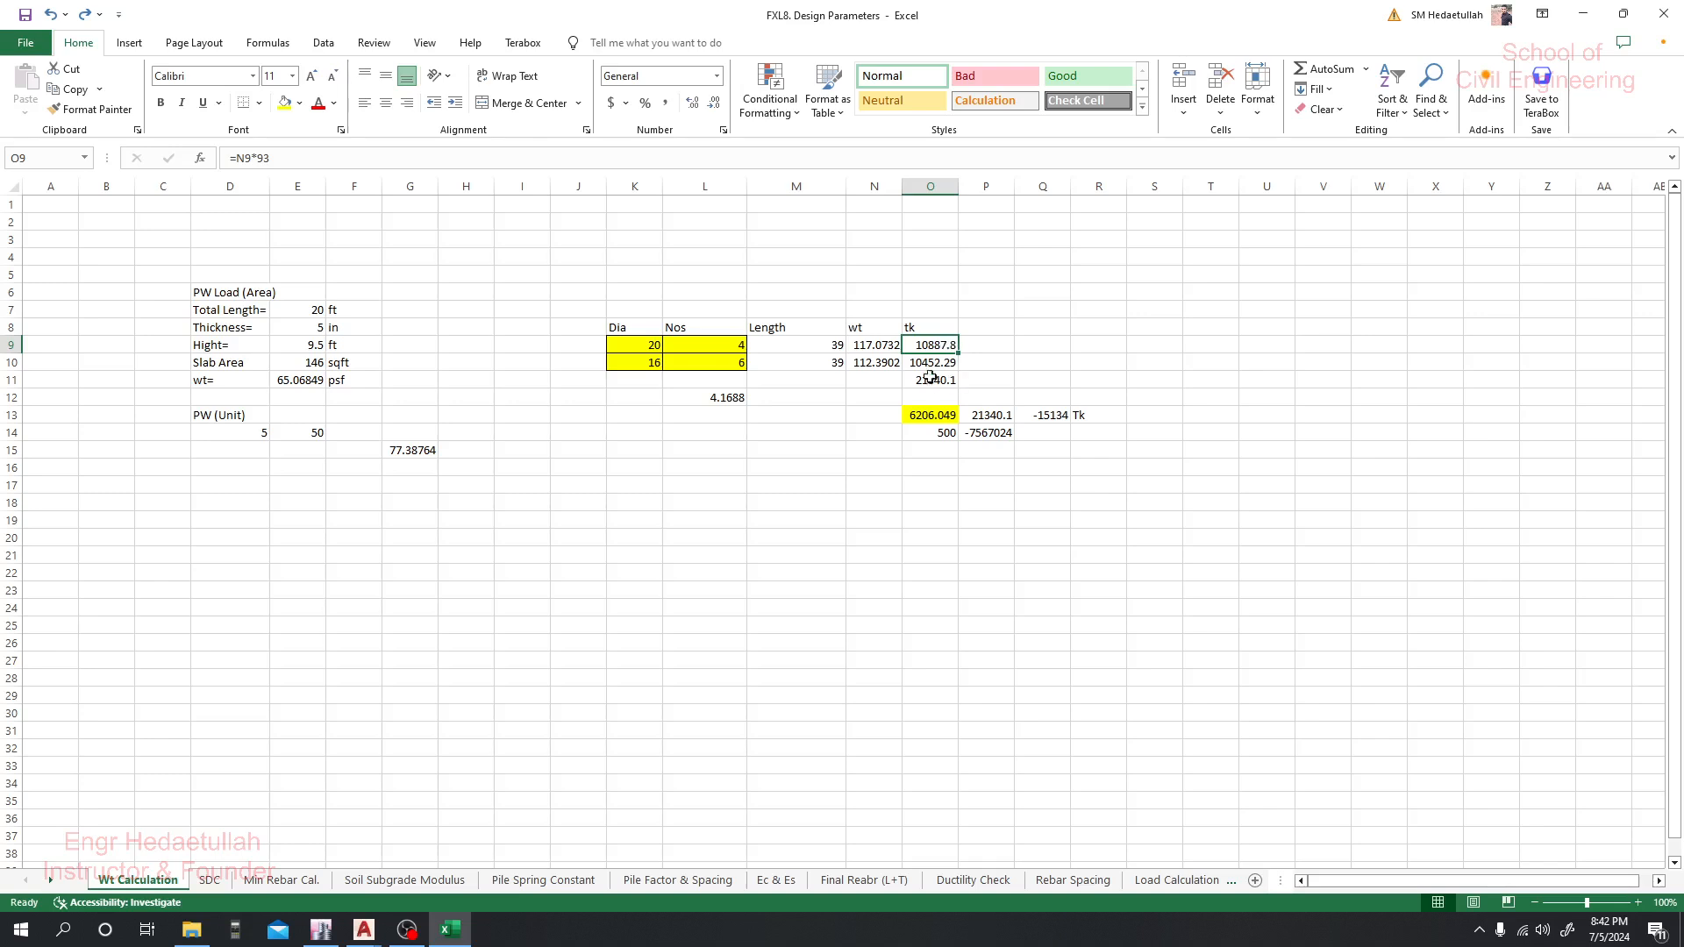
left_click(929, 368)
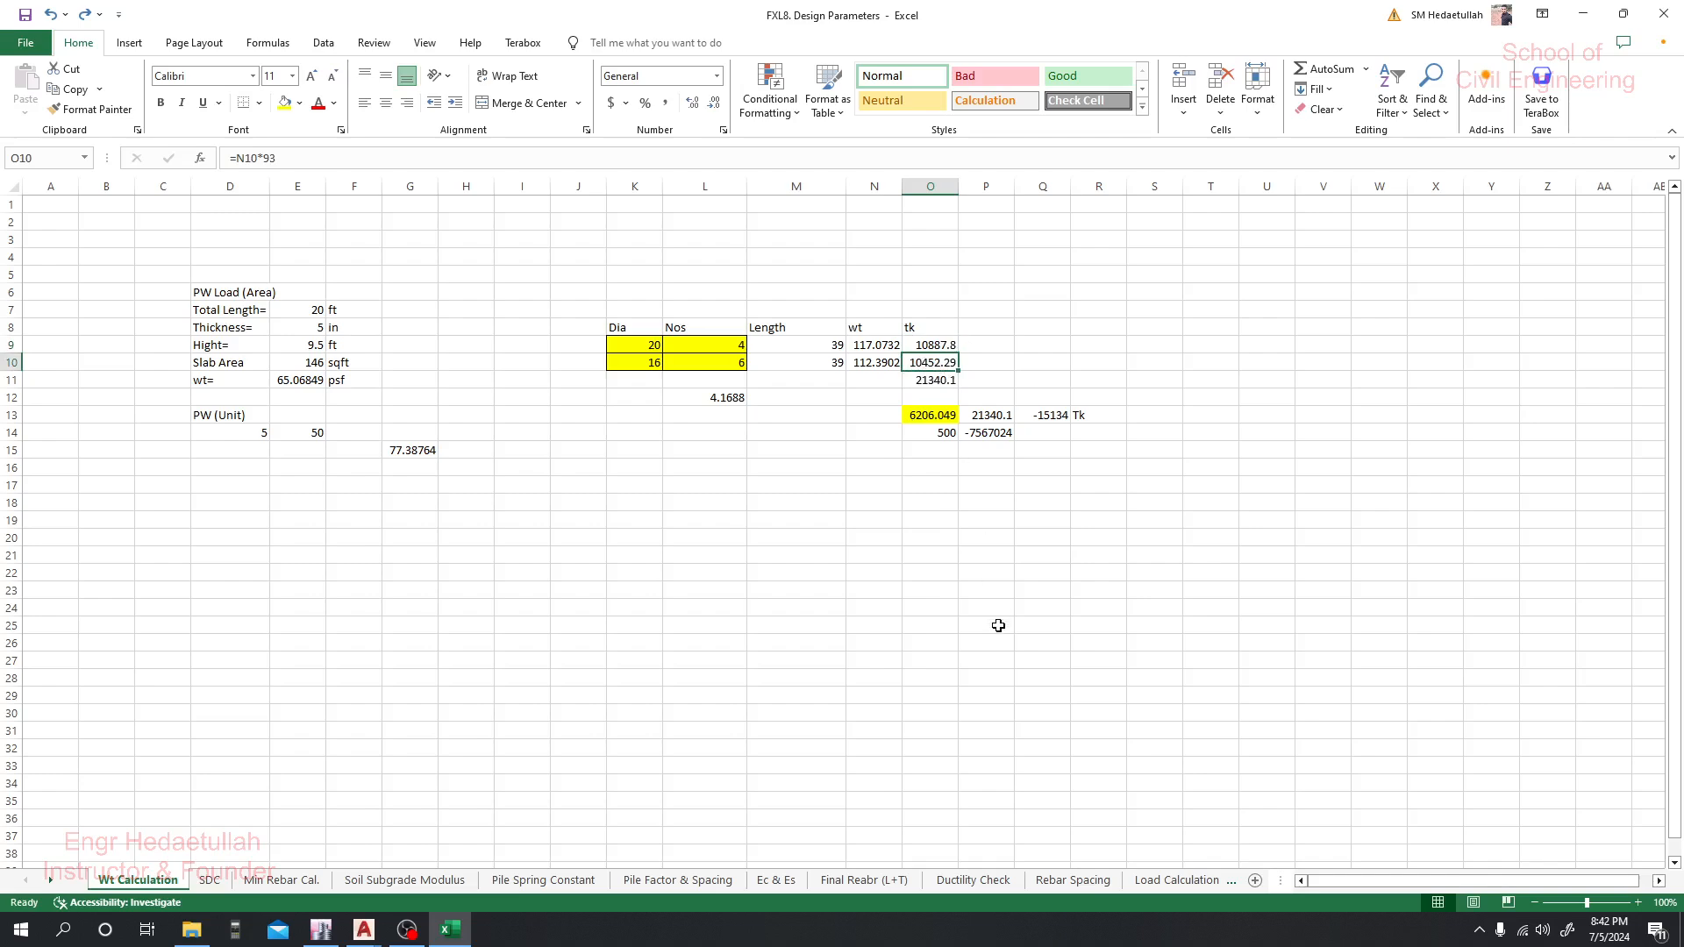
left_click(713, 363)
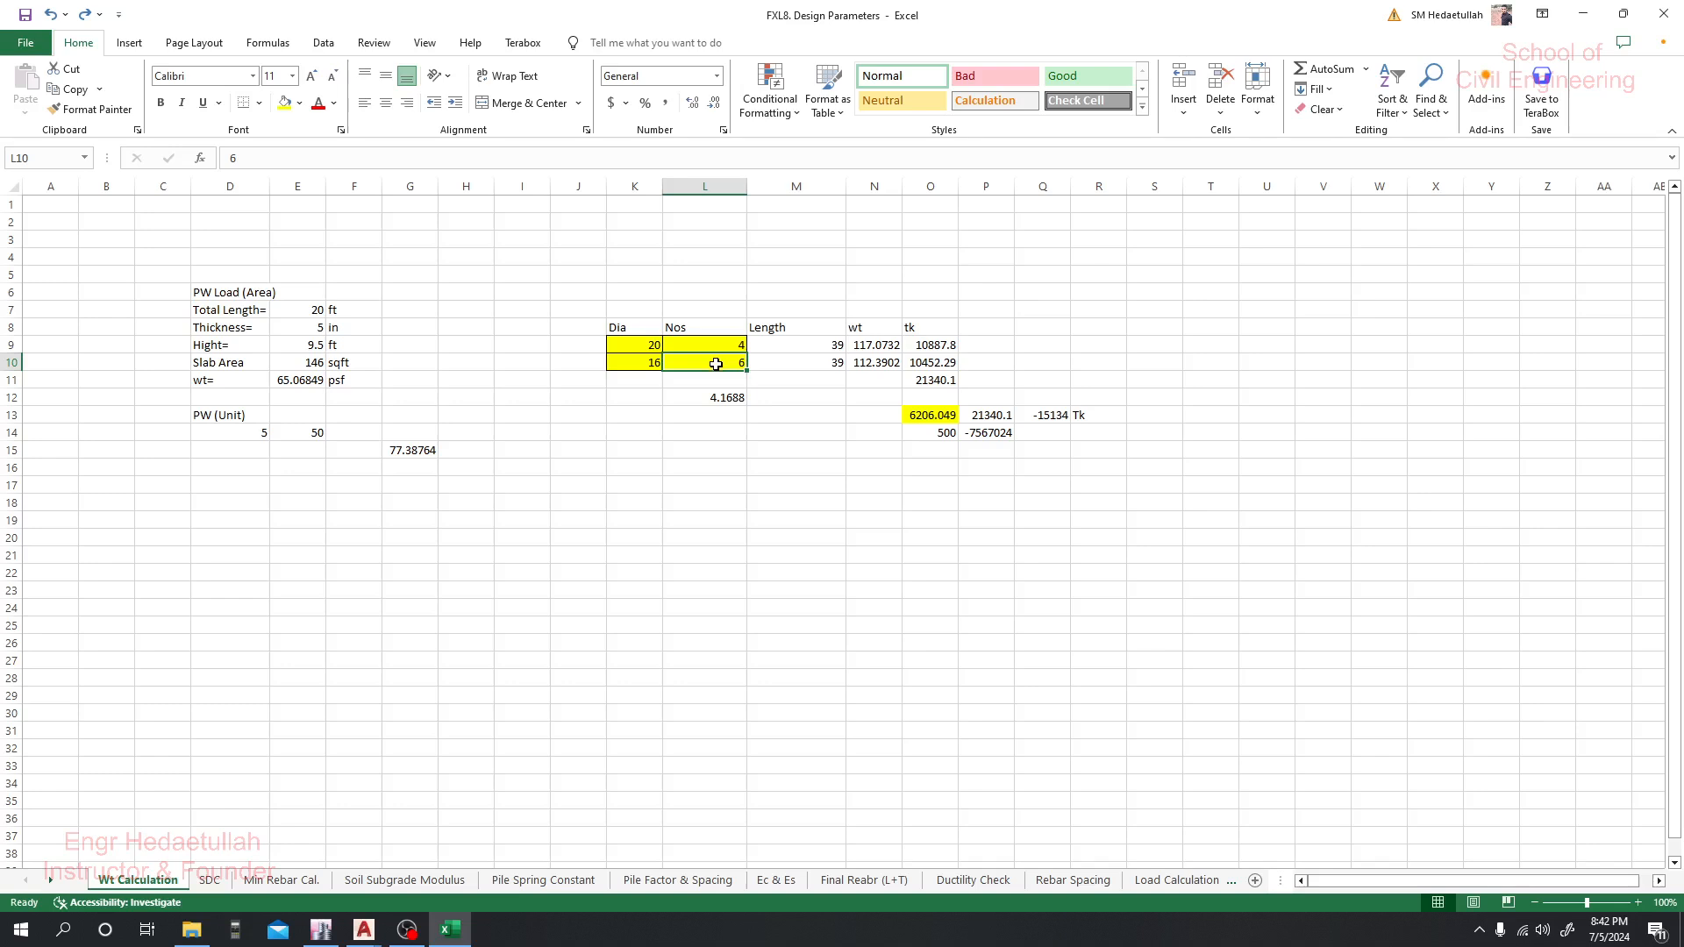
left_click(647, 344)
left_click(699, 359)
left_click(920, 363)
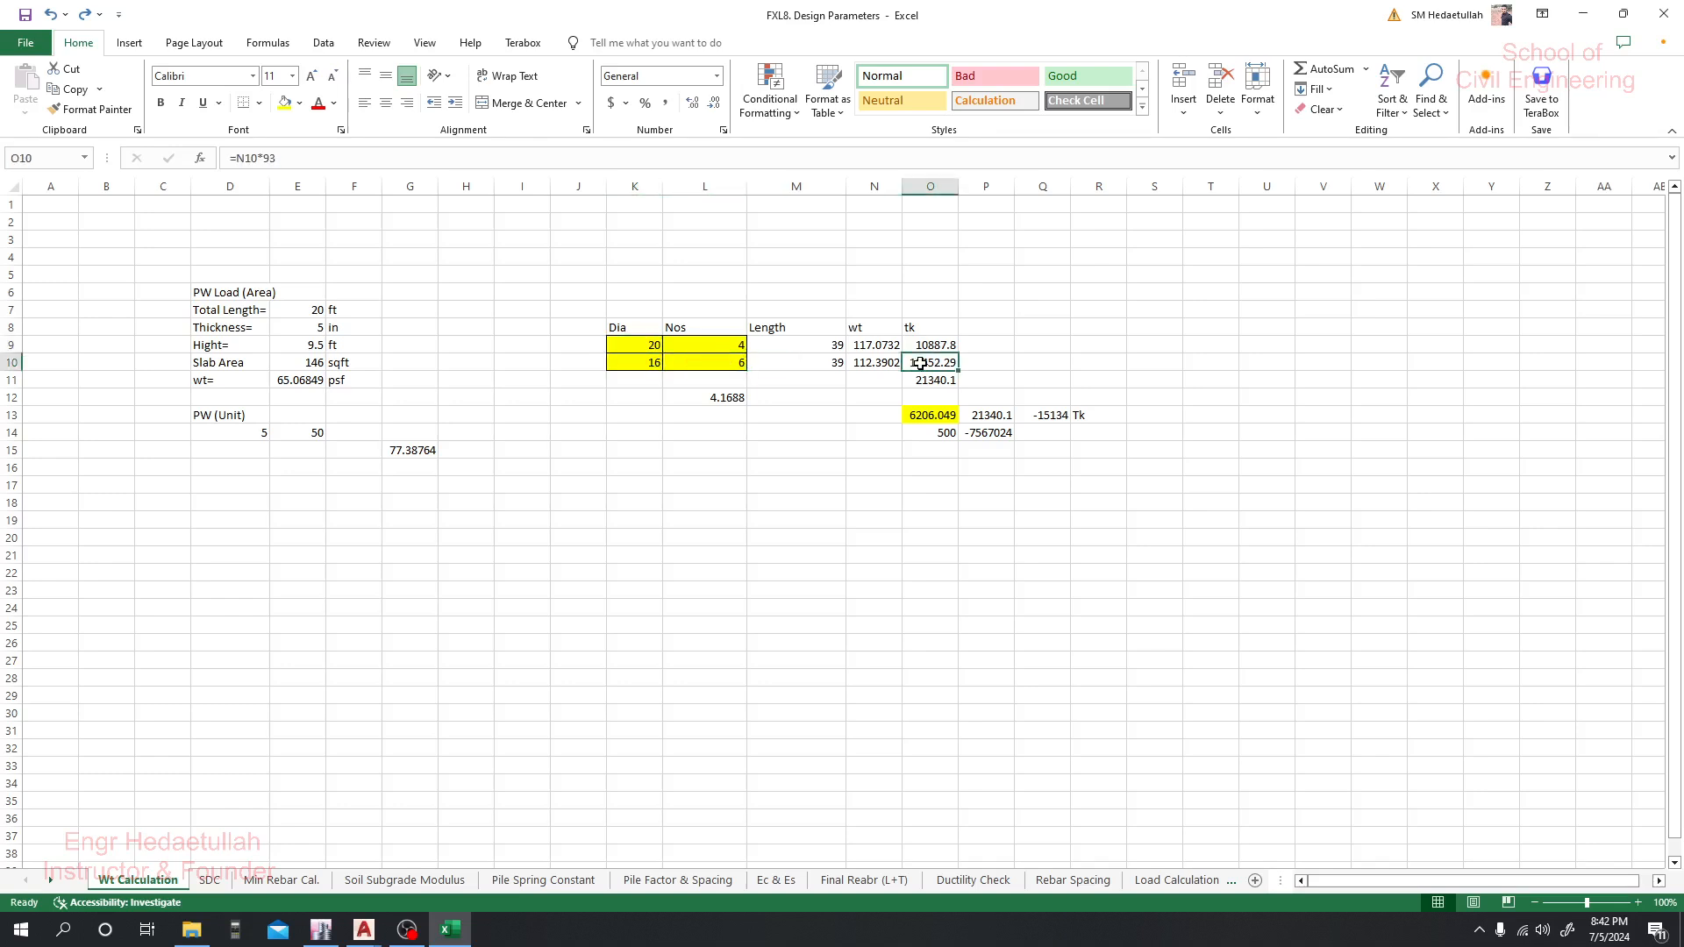
Try 1000 as the number of bars for both sizes in L9 and L10, and undo the change
left_click(717, 346)
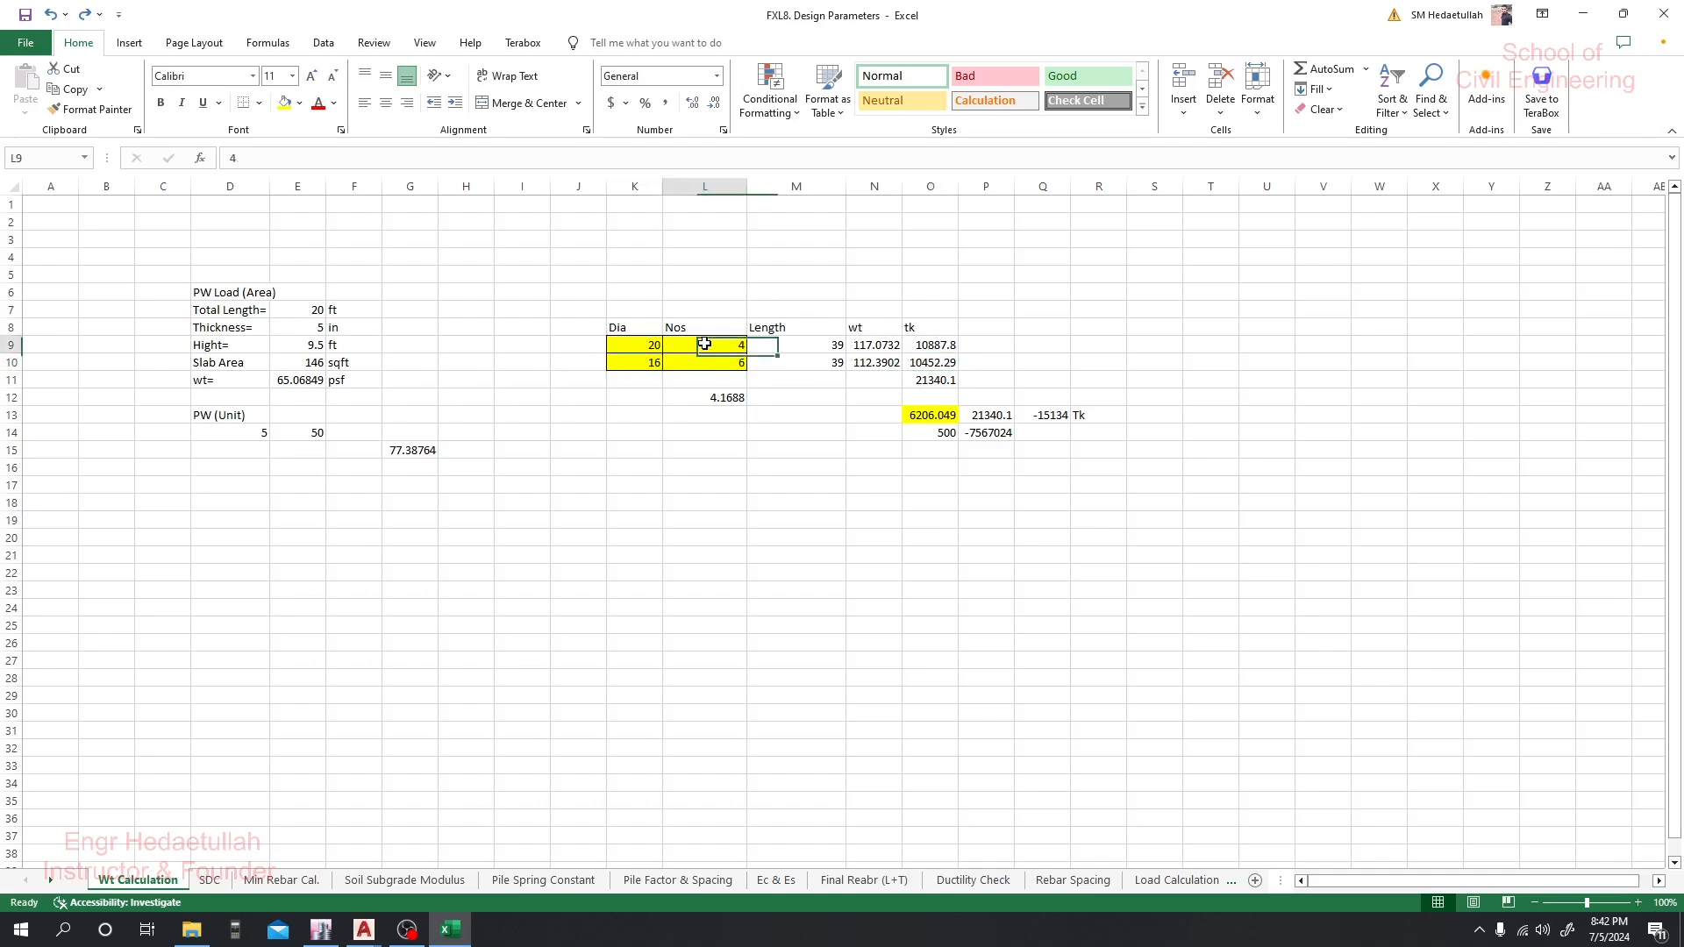
type("1000")
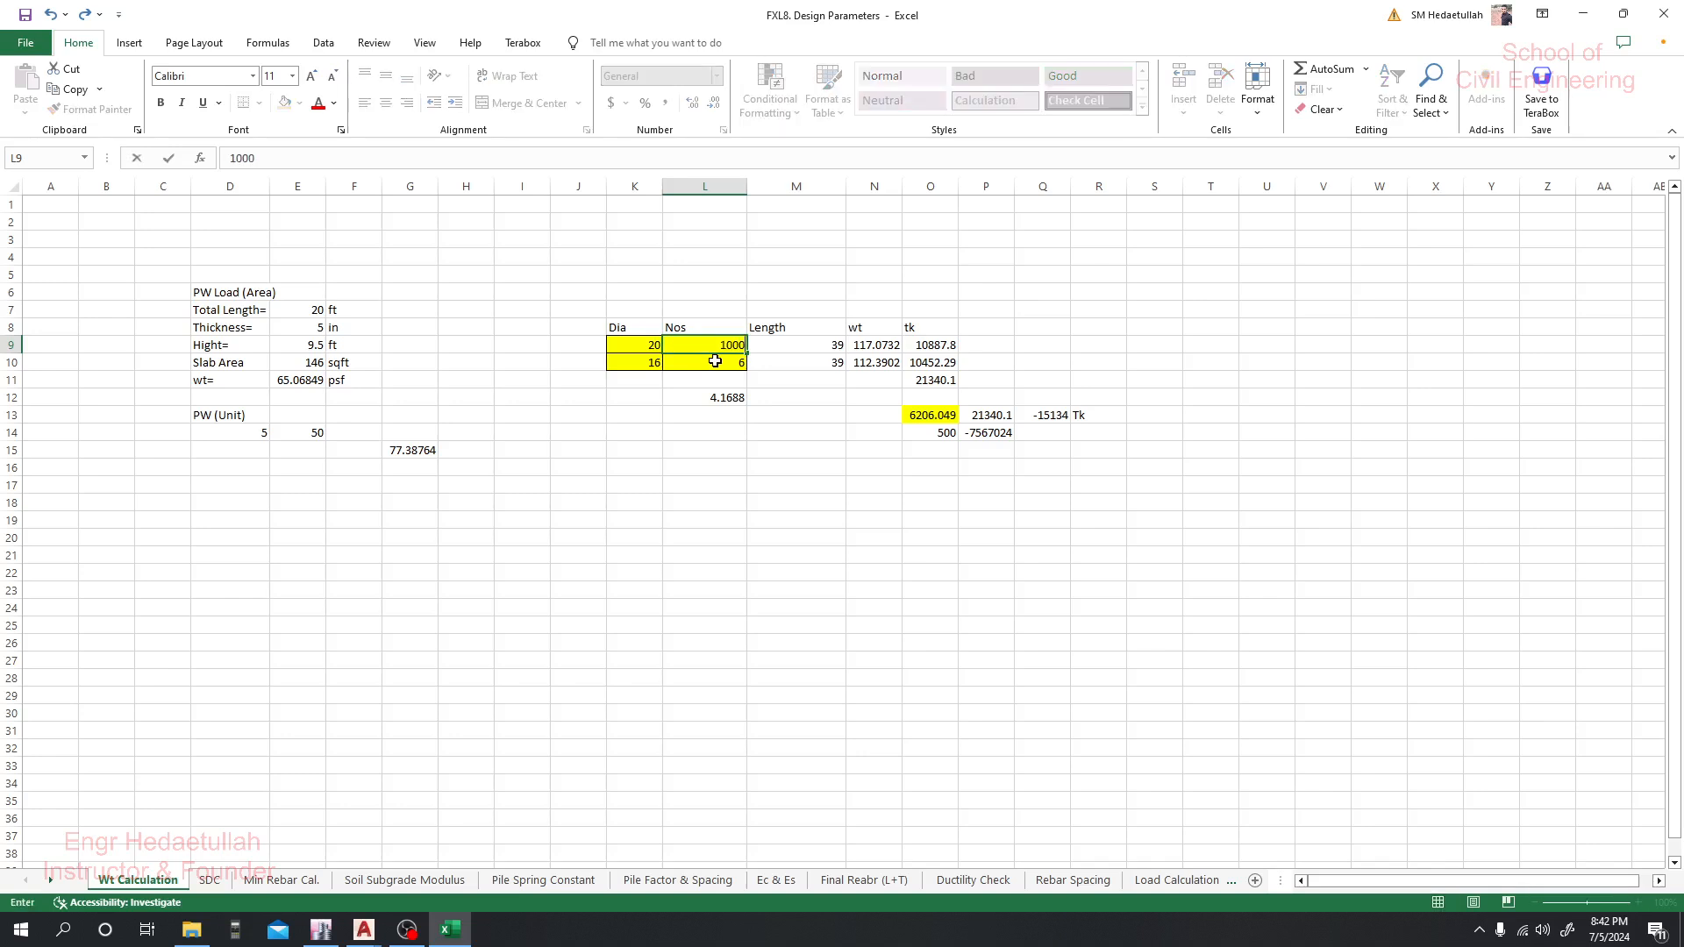
key("Return")
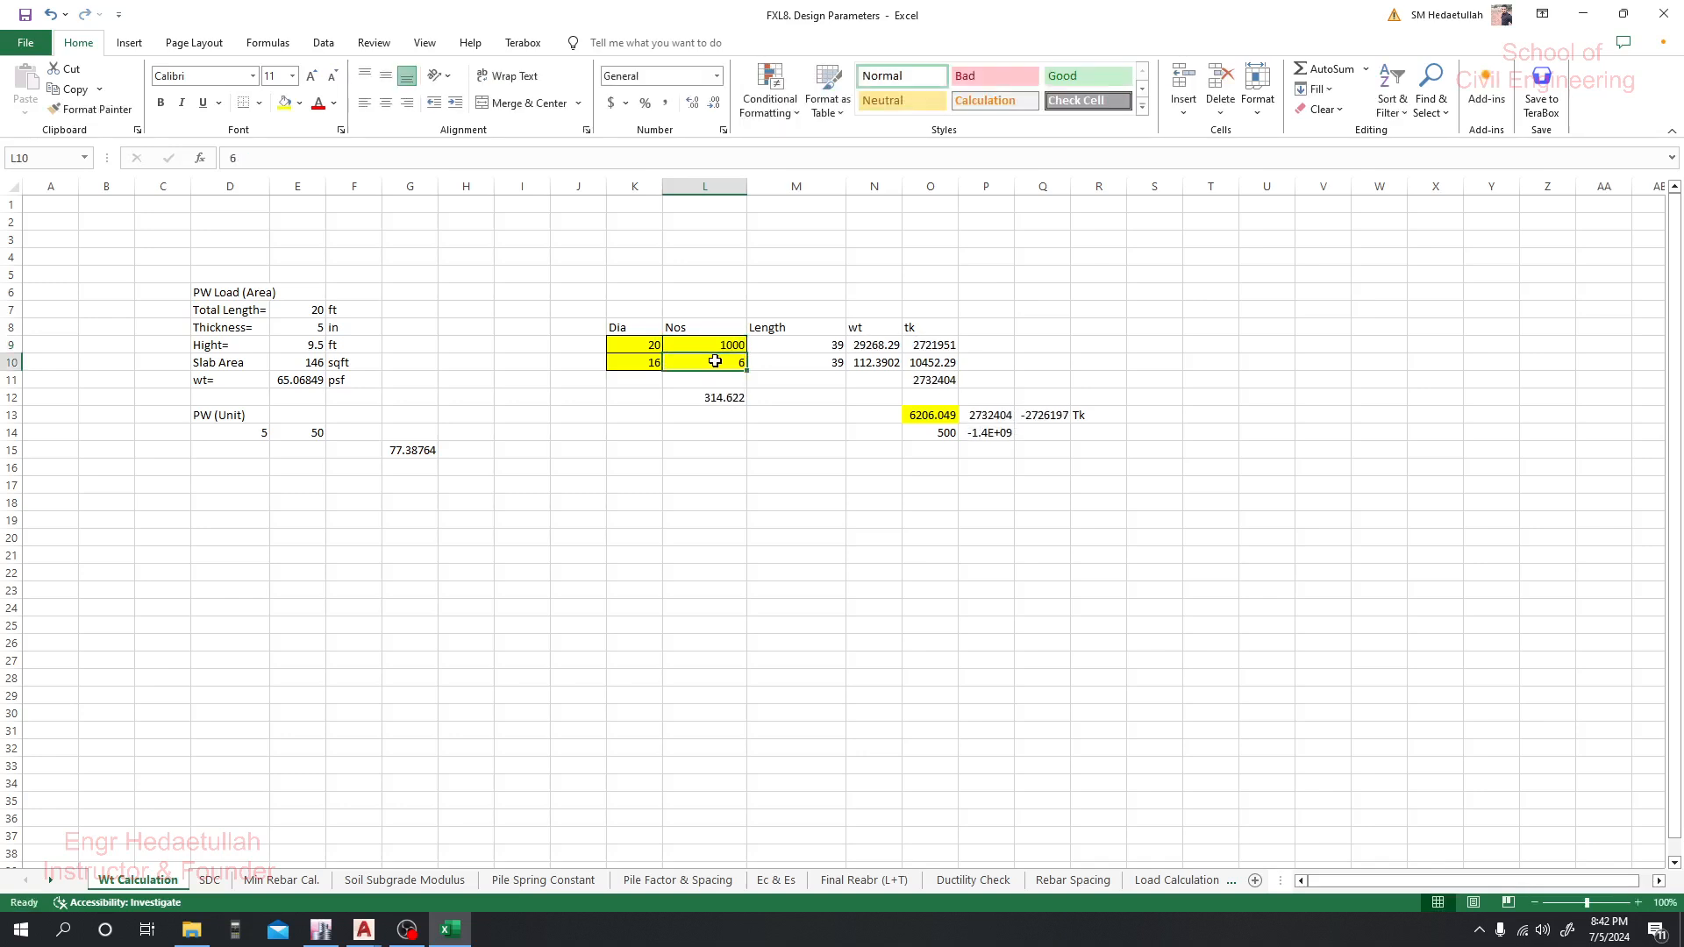
type("1000")
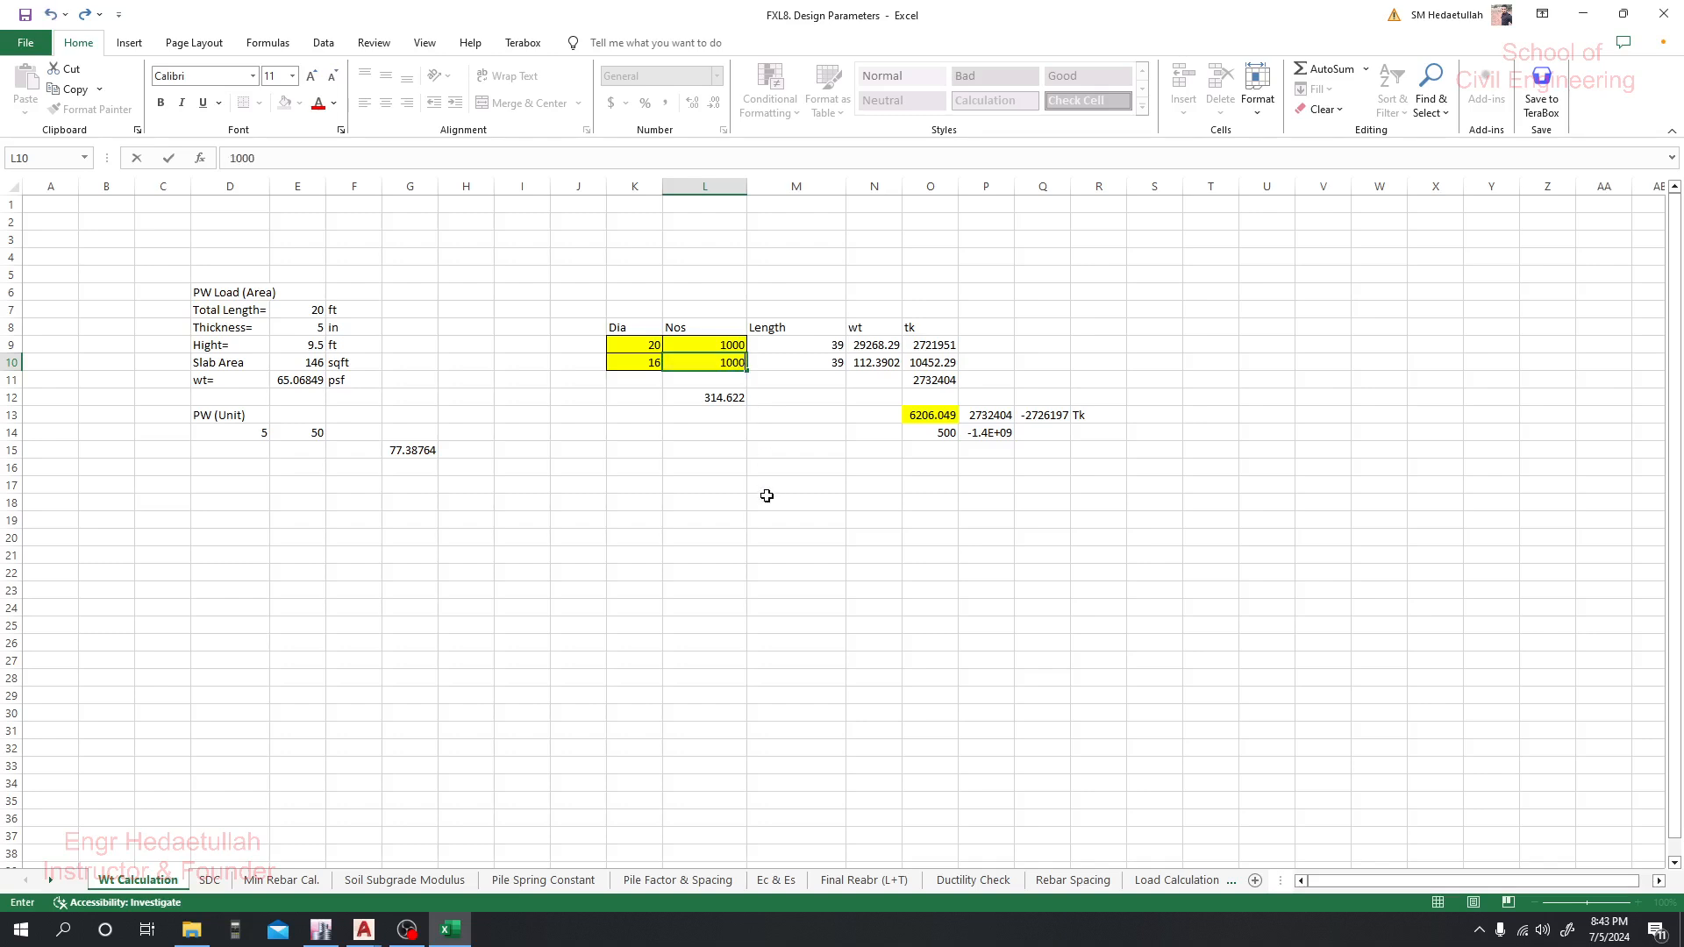
key("Escape")
key("ctrl+z")
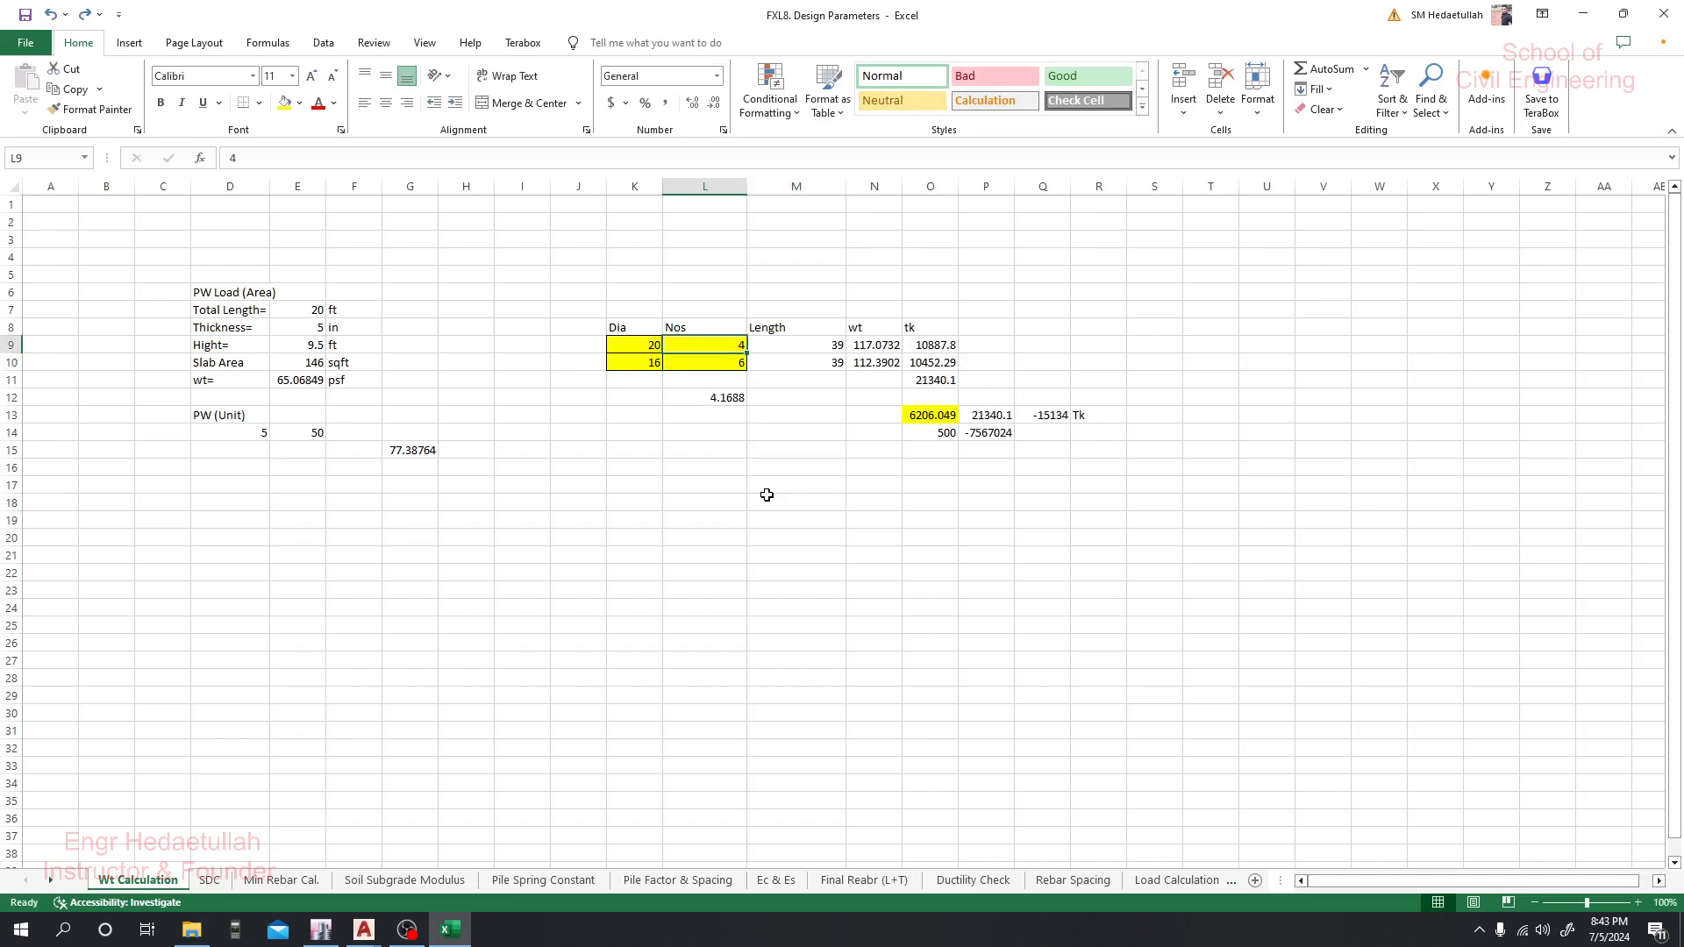
Set the number of 20 mm bars in L9 to 400 and of 16 mm bars in L10 to 600
double_click(744, 345)
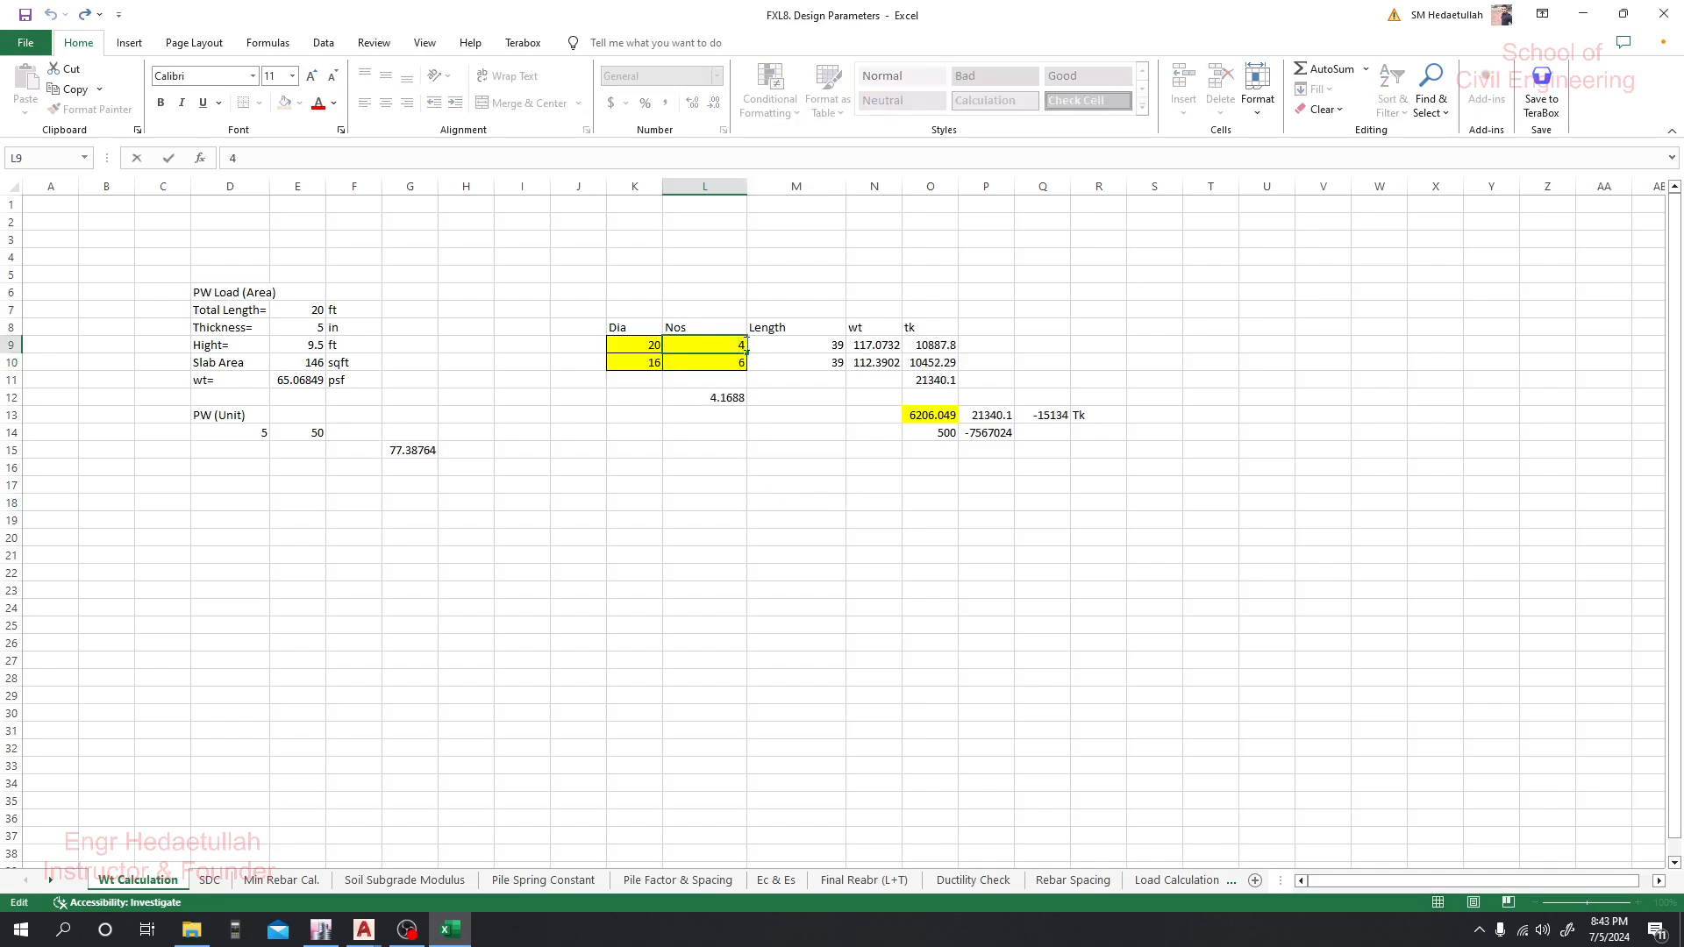
type("00")
left_click(820, 552)
left_click(730, 361)
double_click(742, 361)
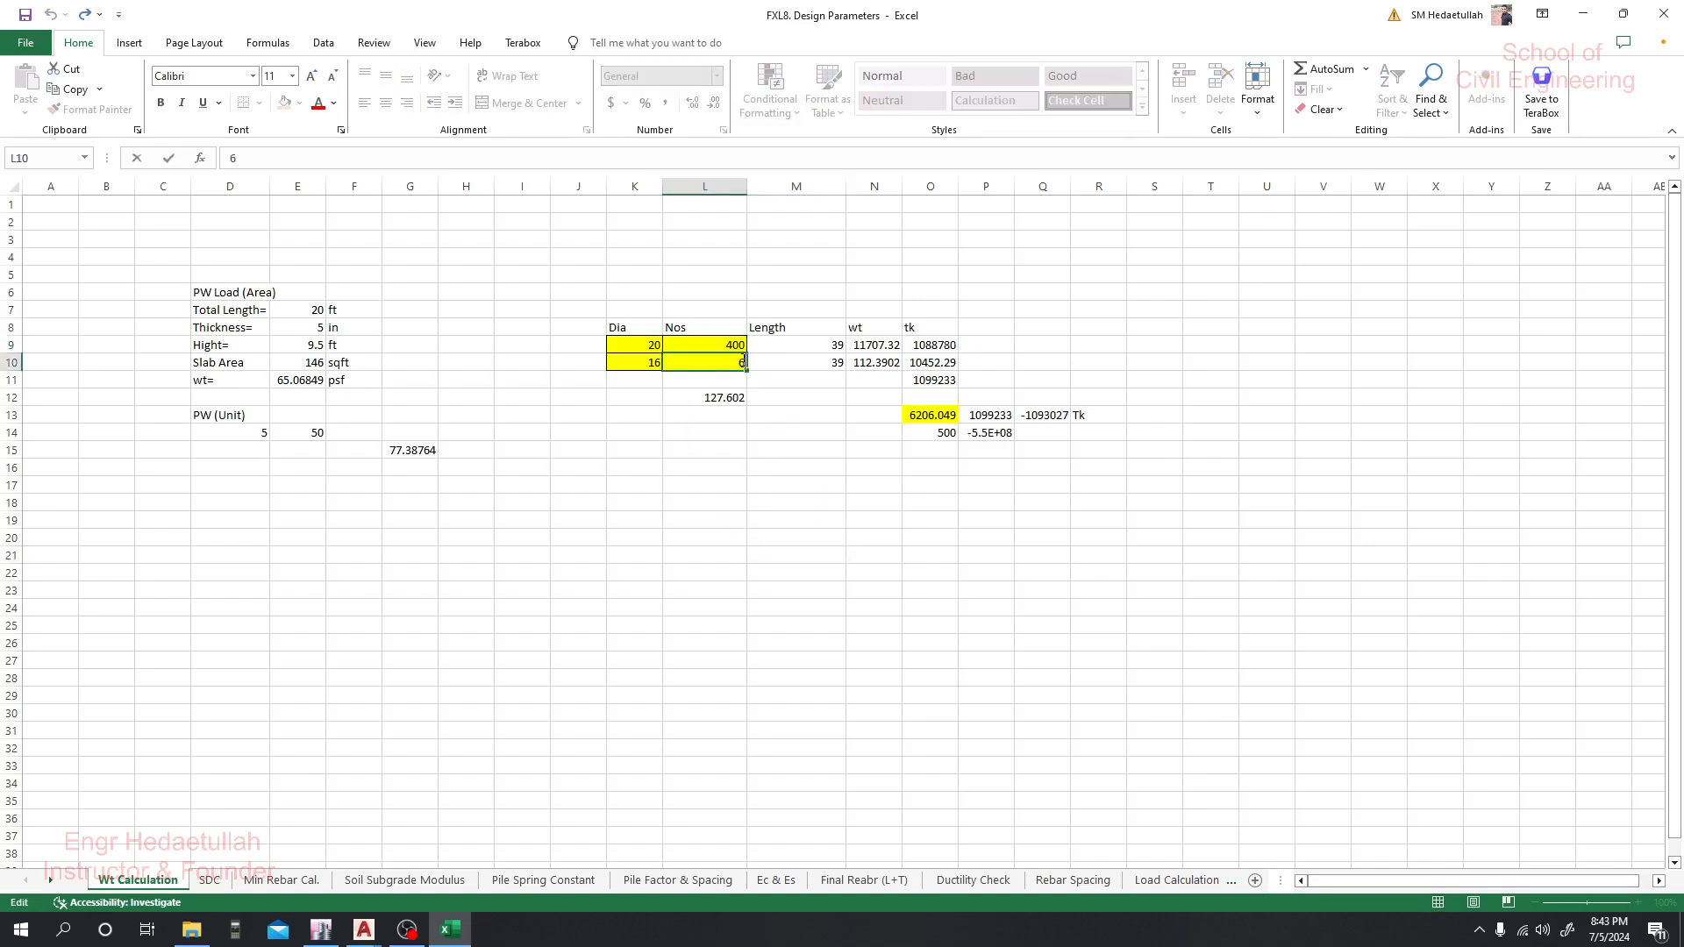
type("00")
key("Return")
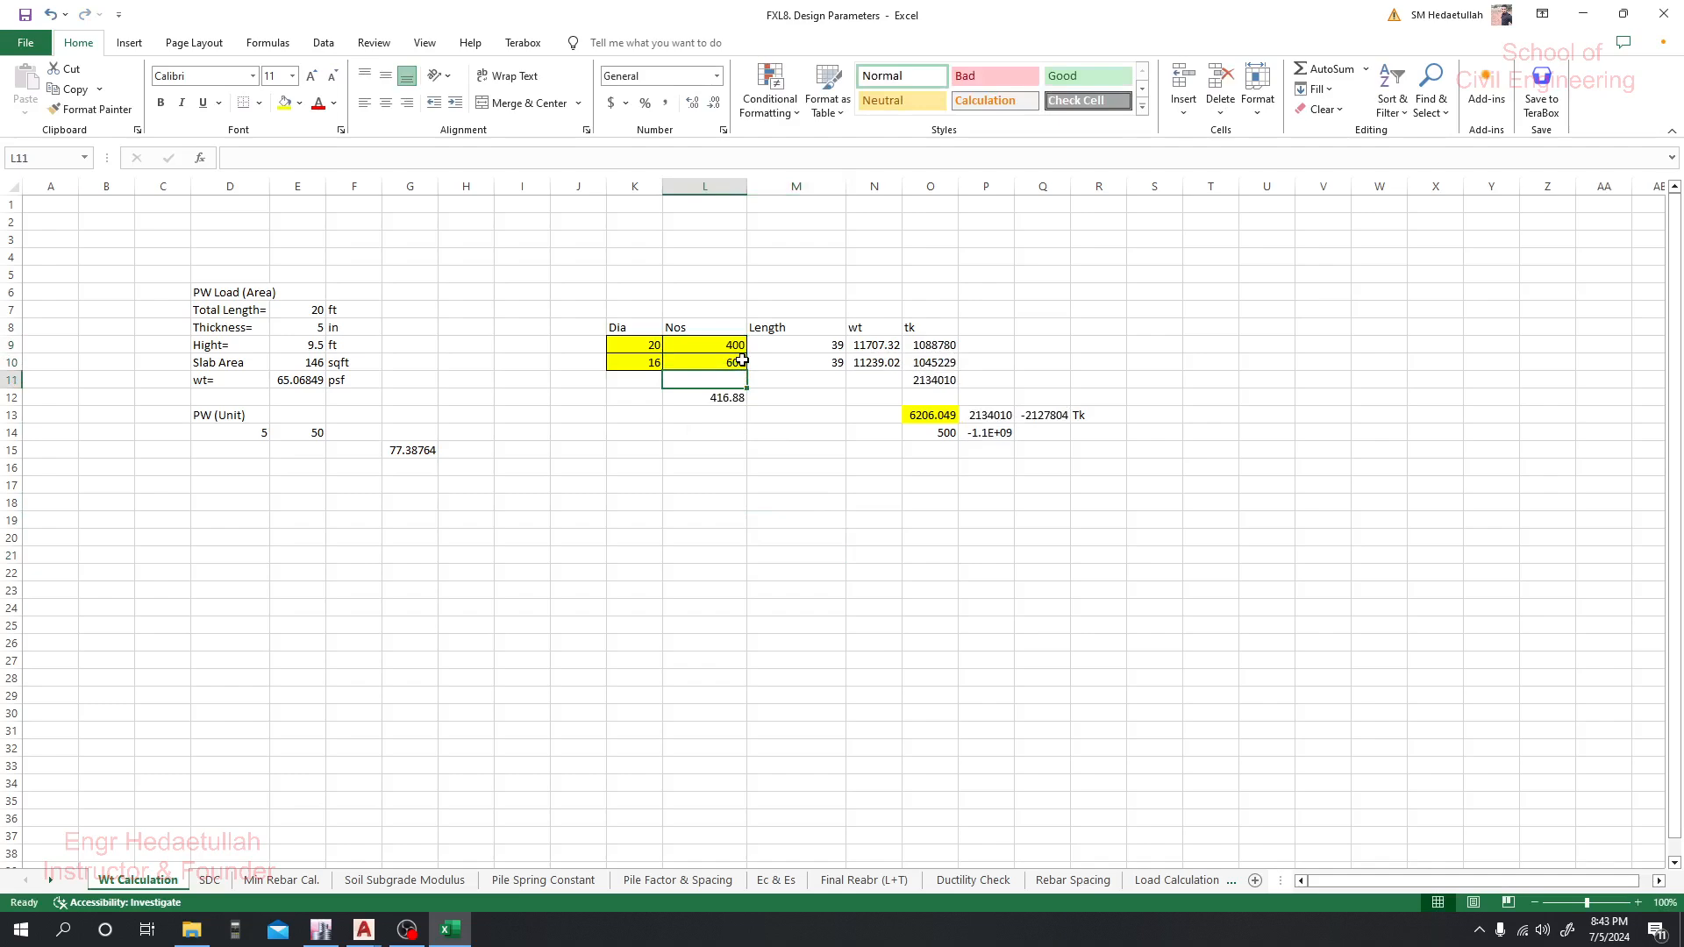
left_click(944, 510)
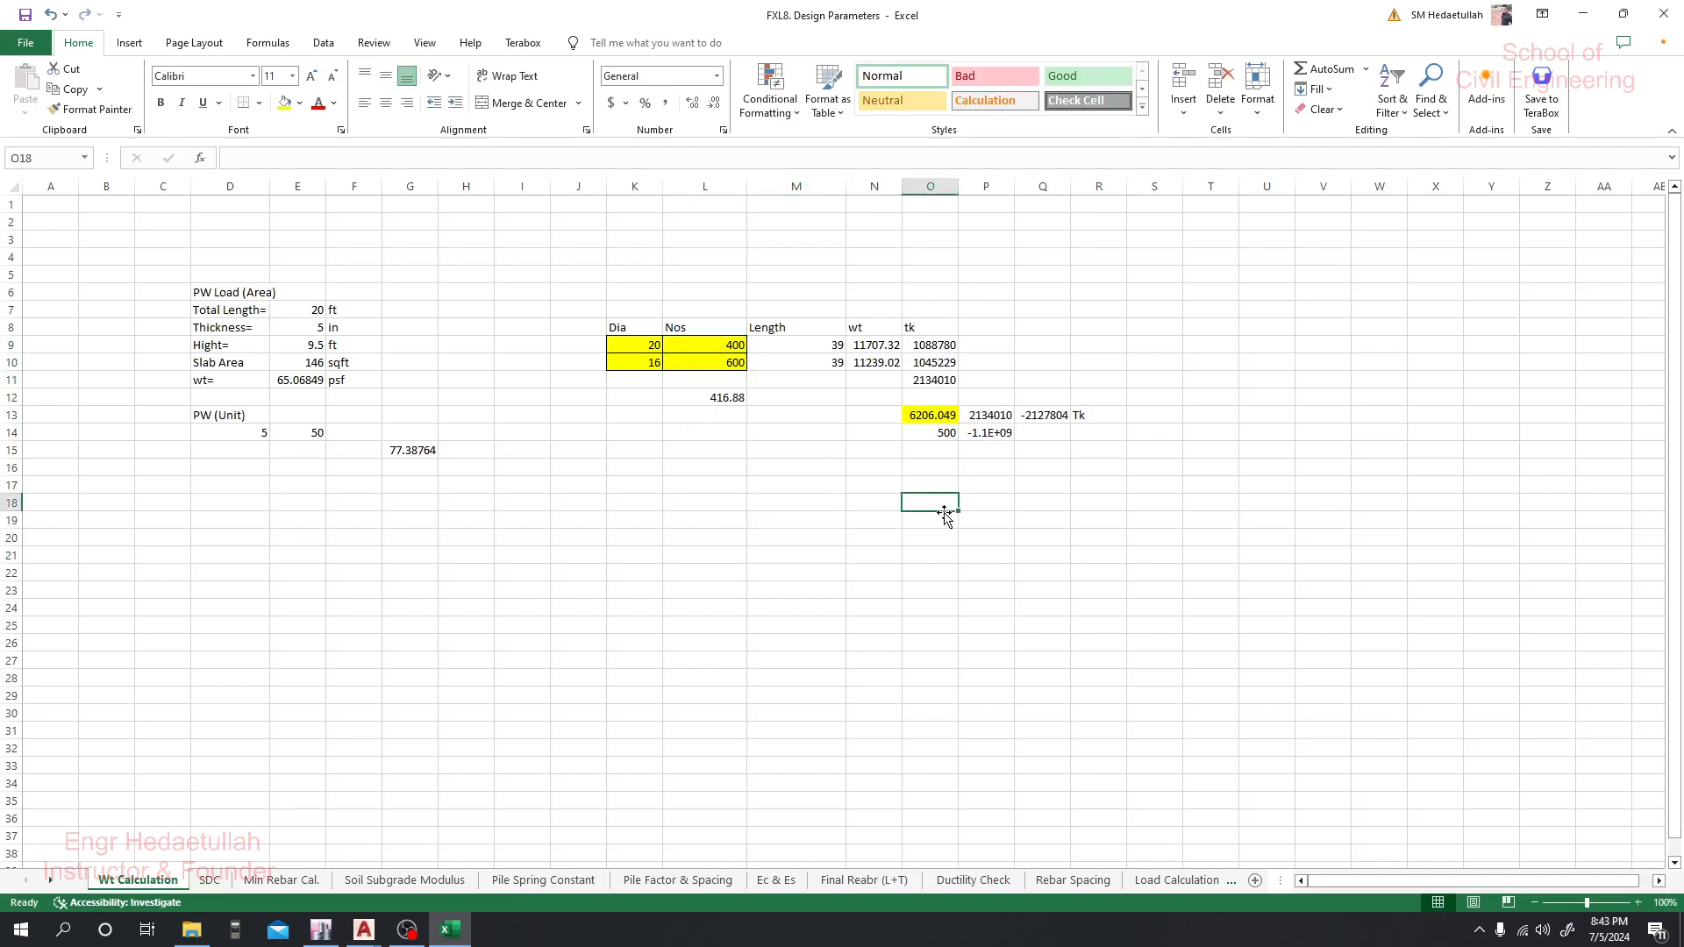
Calculate the cost difference between the 20 mm and 16 mm bars in O17 with the formula =O9-O10
left_click(942, 344)
left_click(943, 364)
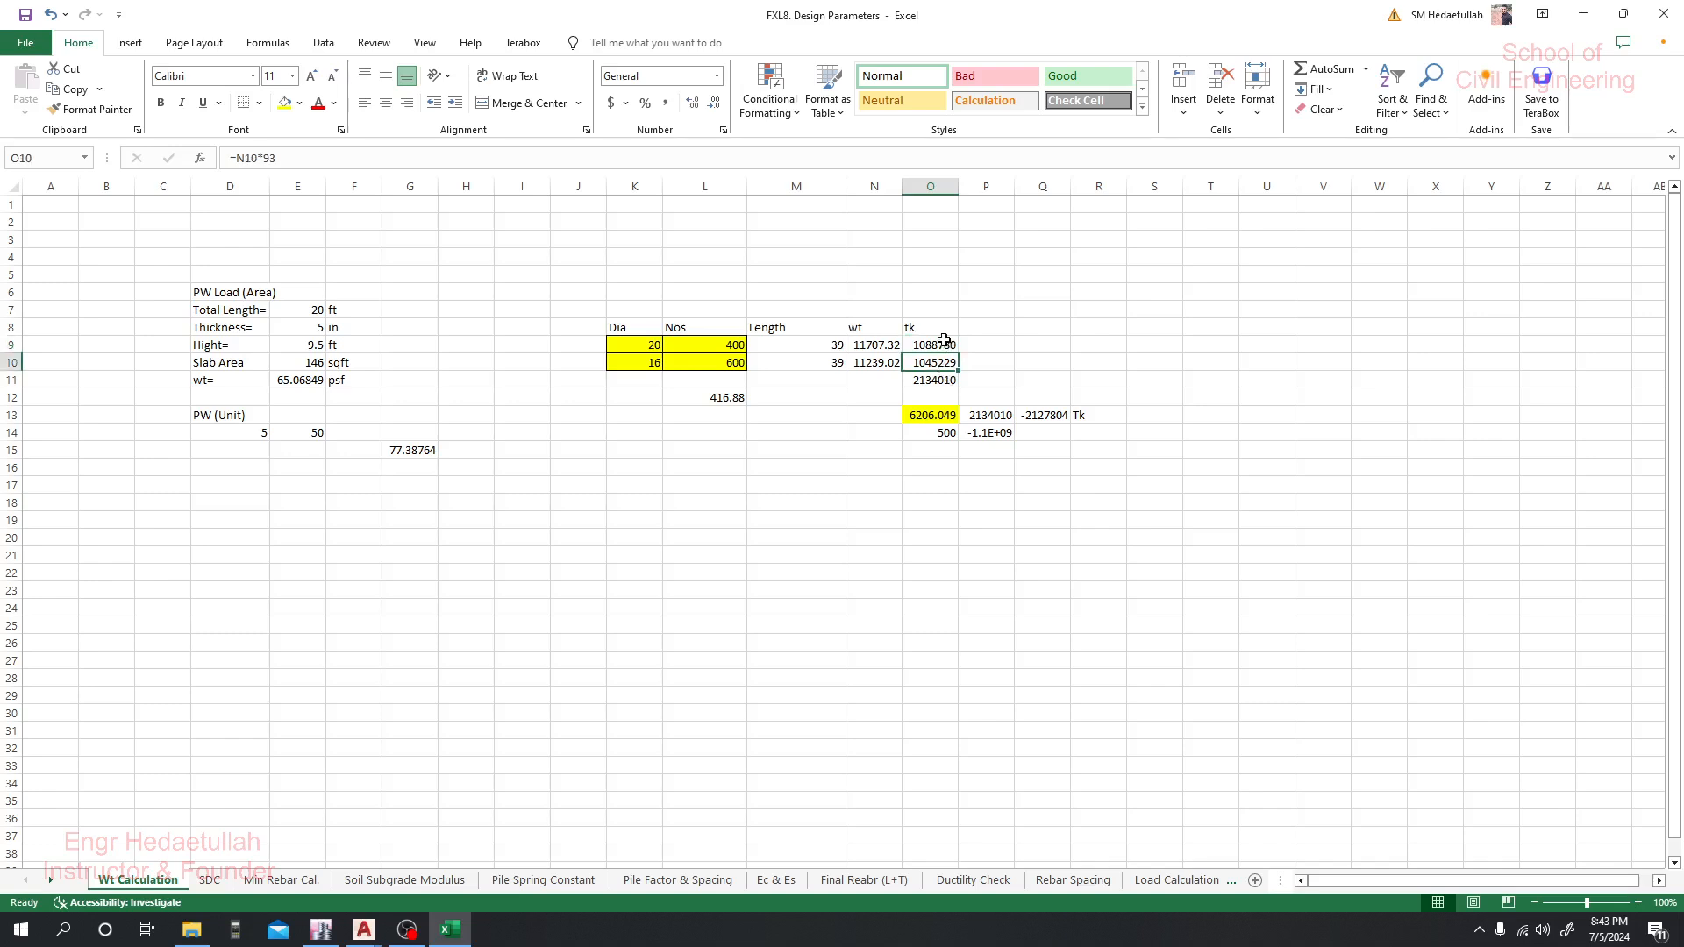
left_click(943, 345)
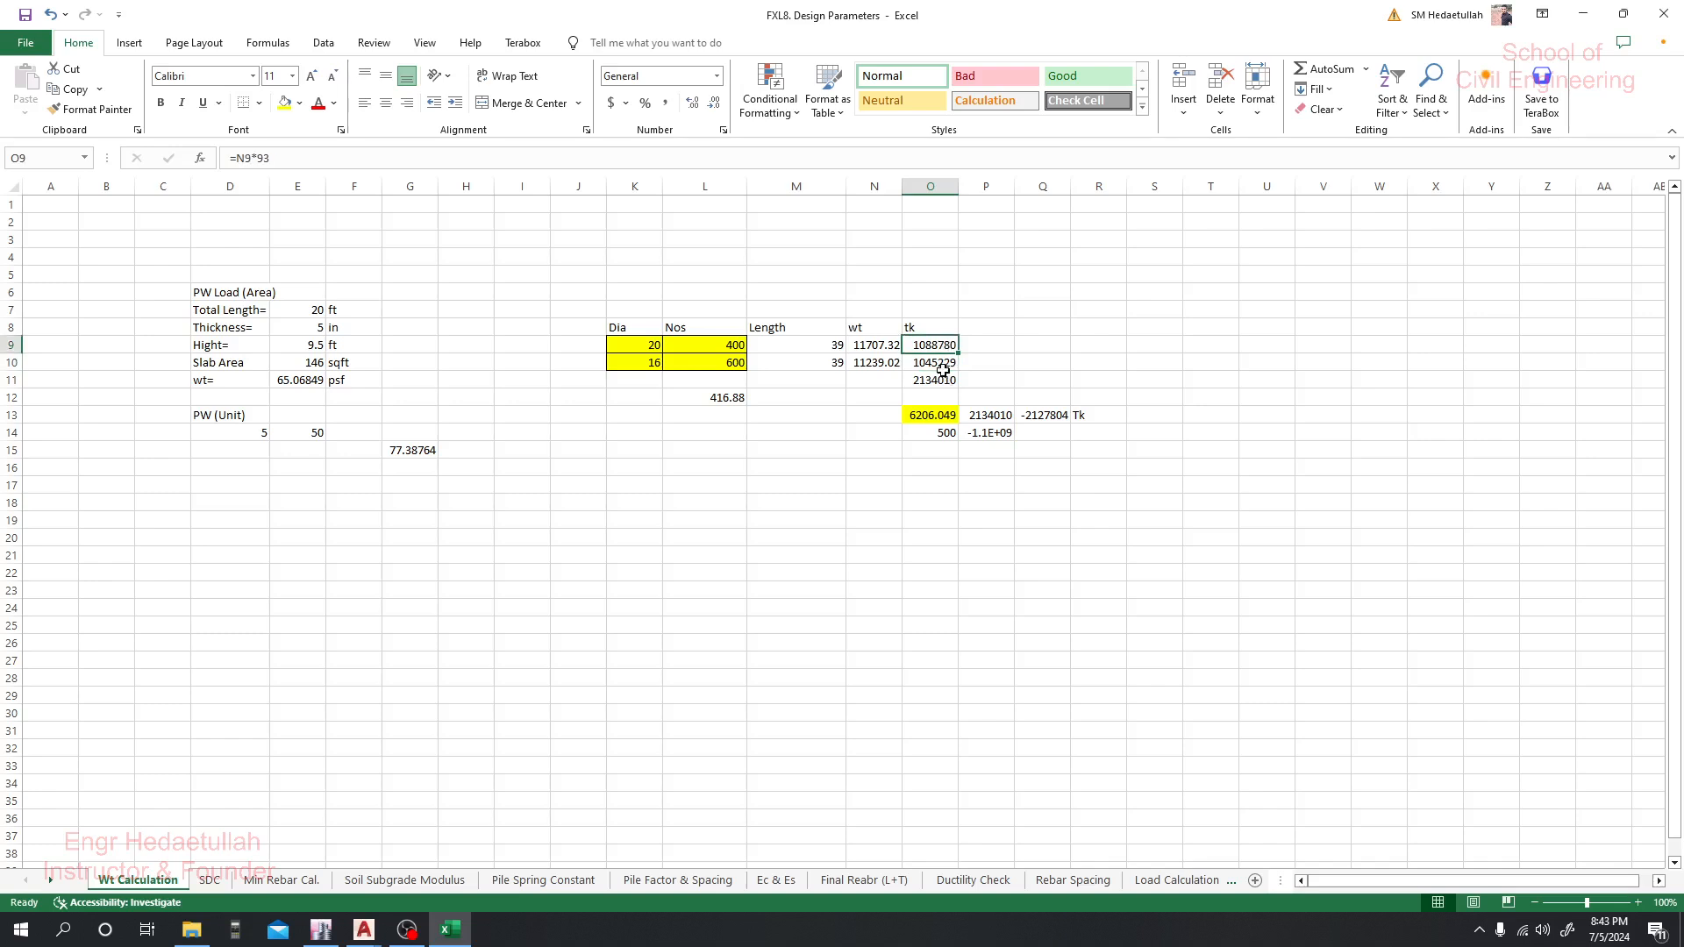
left_click(943, 479)
type("=s")
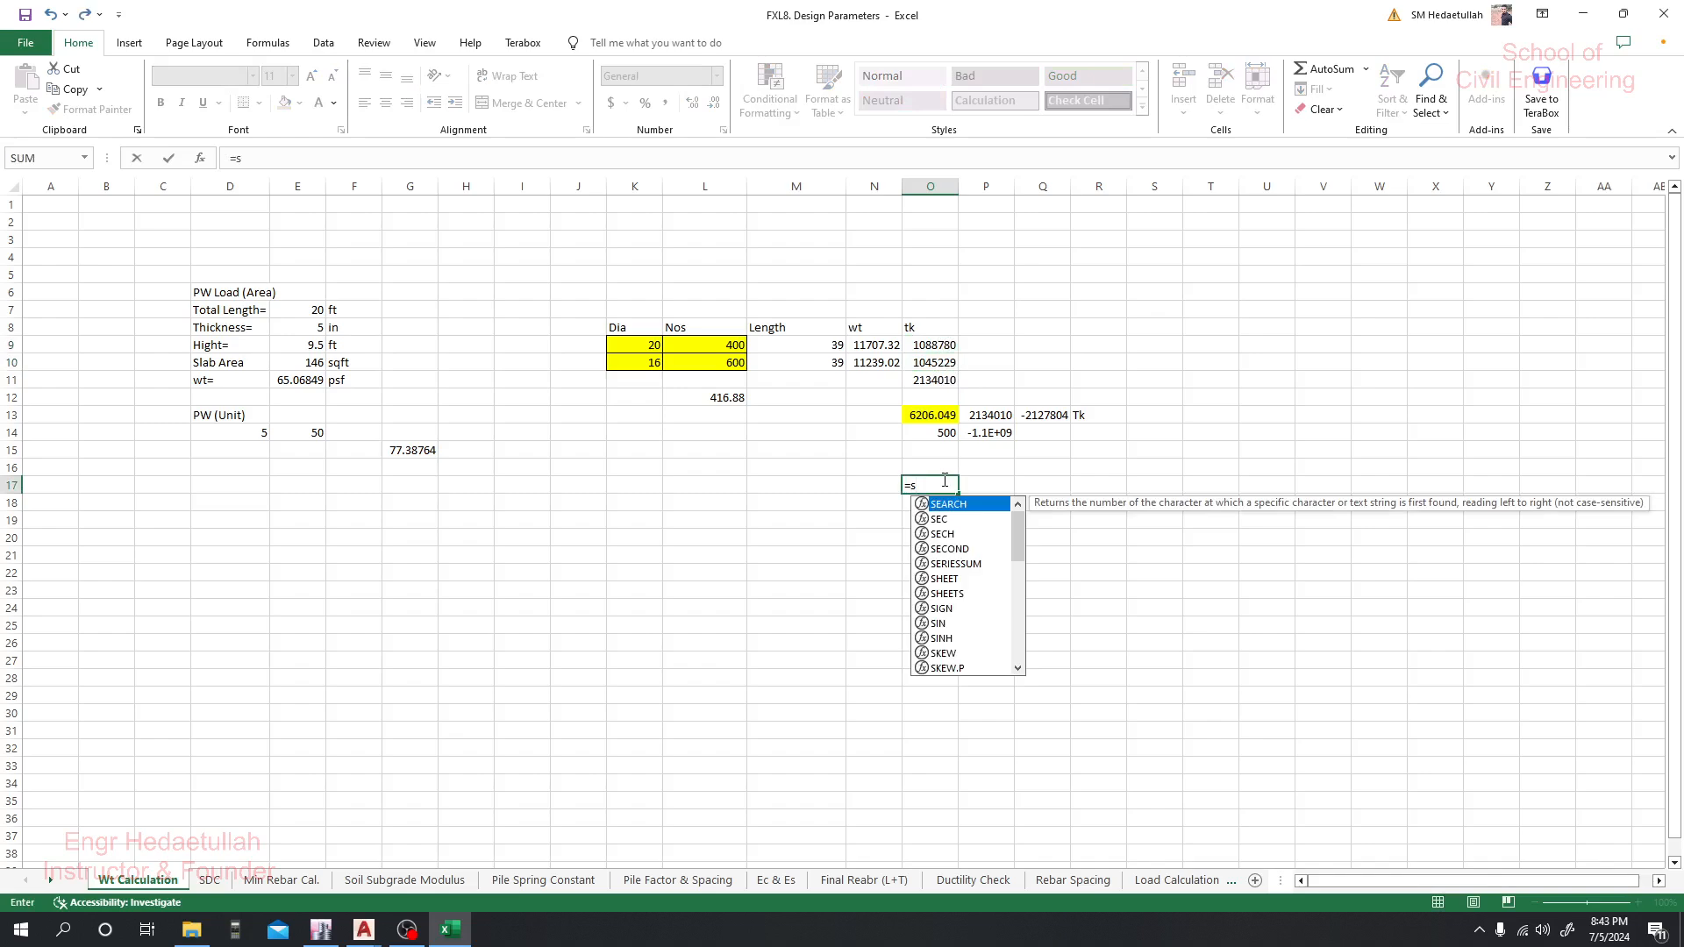
key("BackSpace")
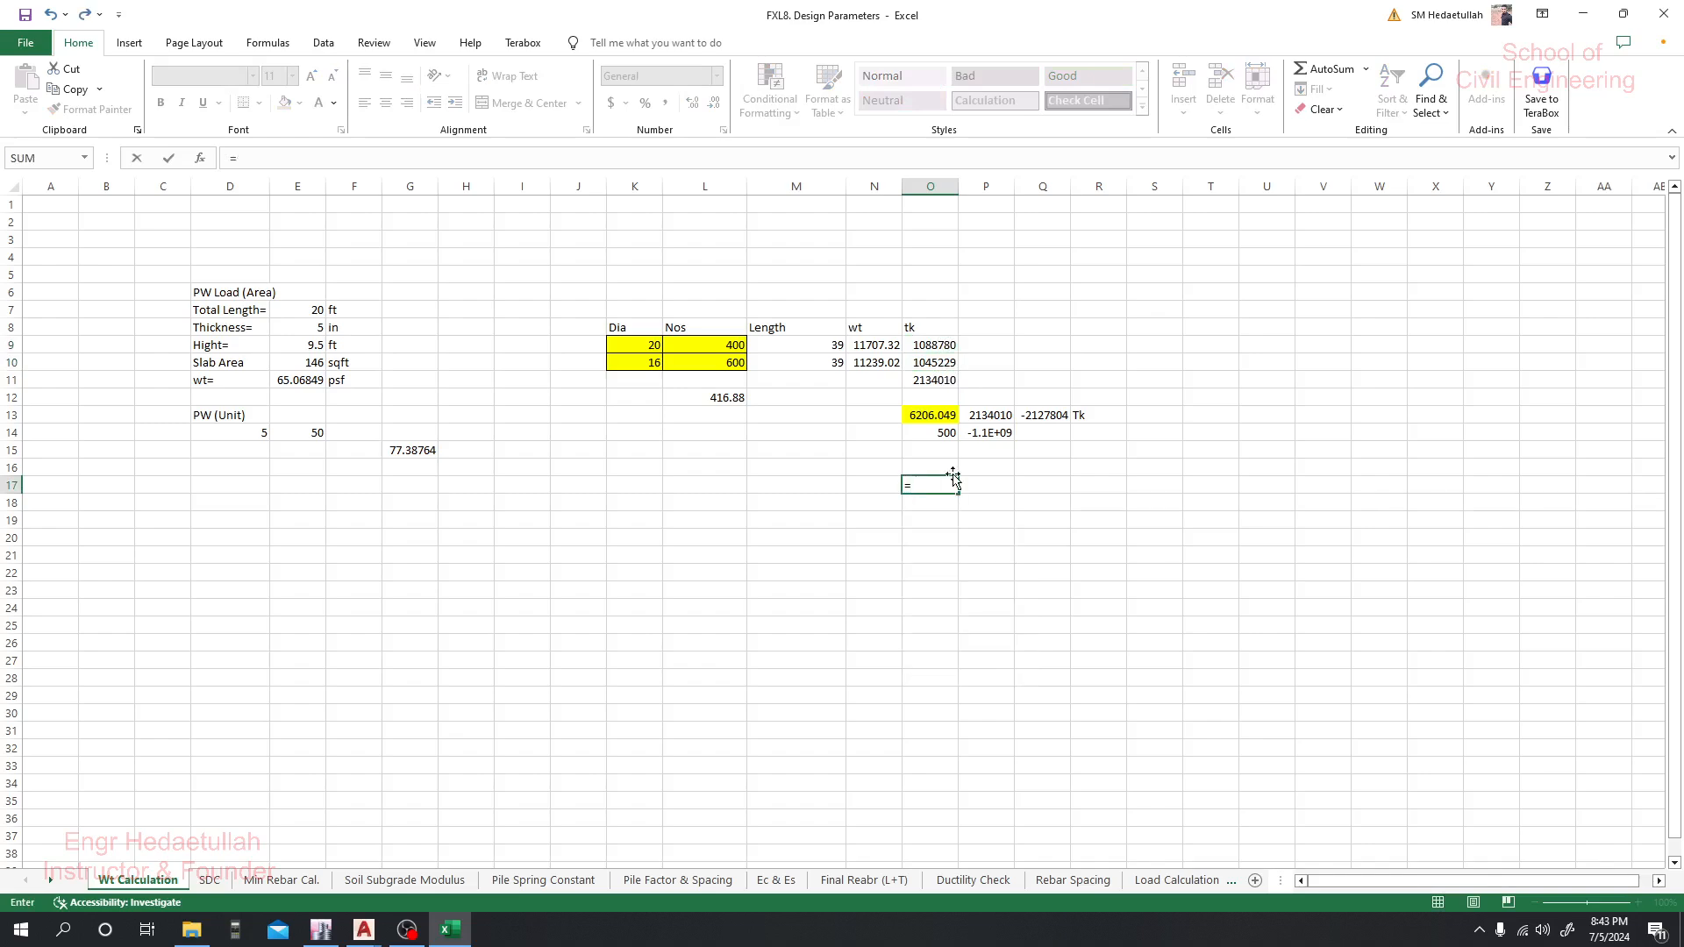
left_click(930, 348)
type("-")
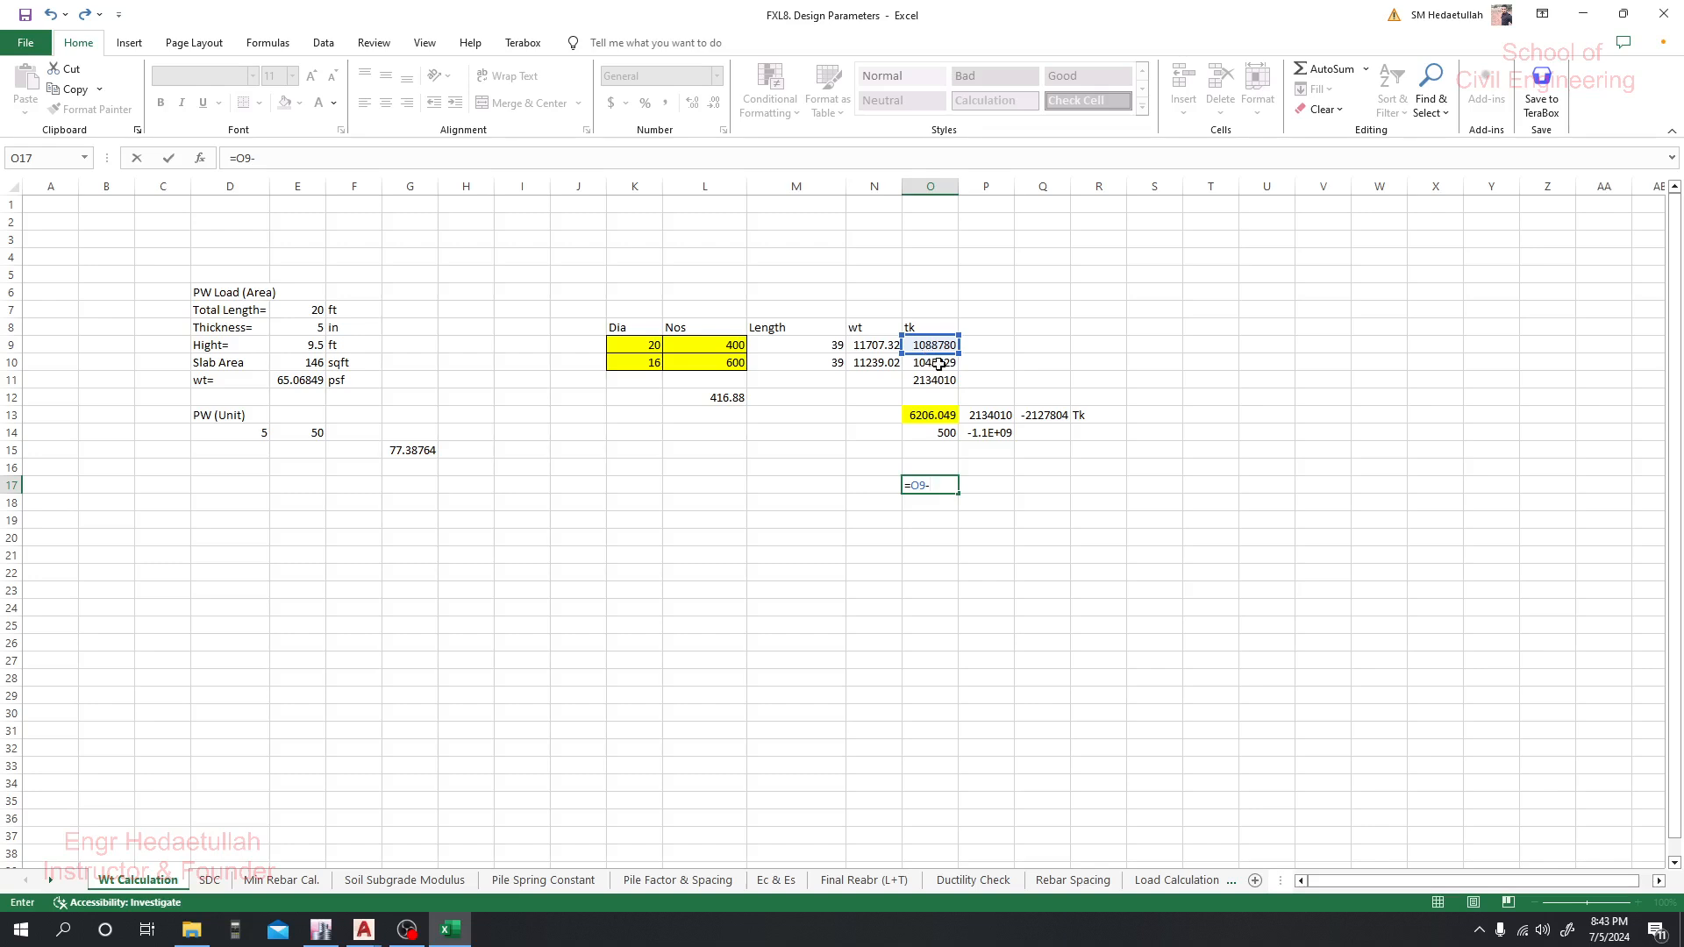
left_click(938, 364)
key("Return")
left_click(935, 606)
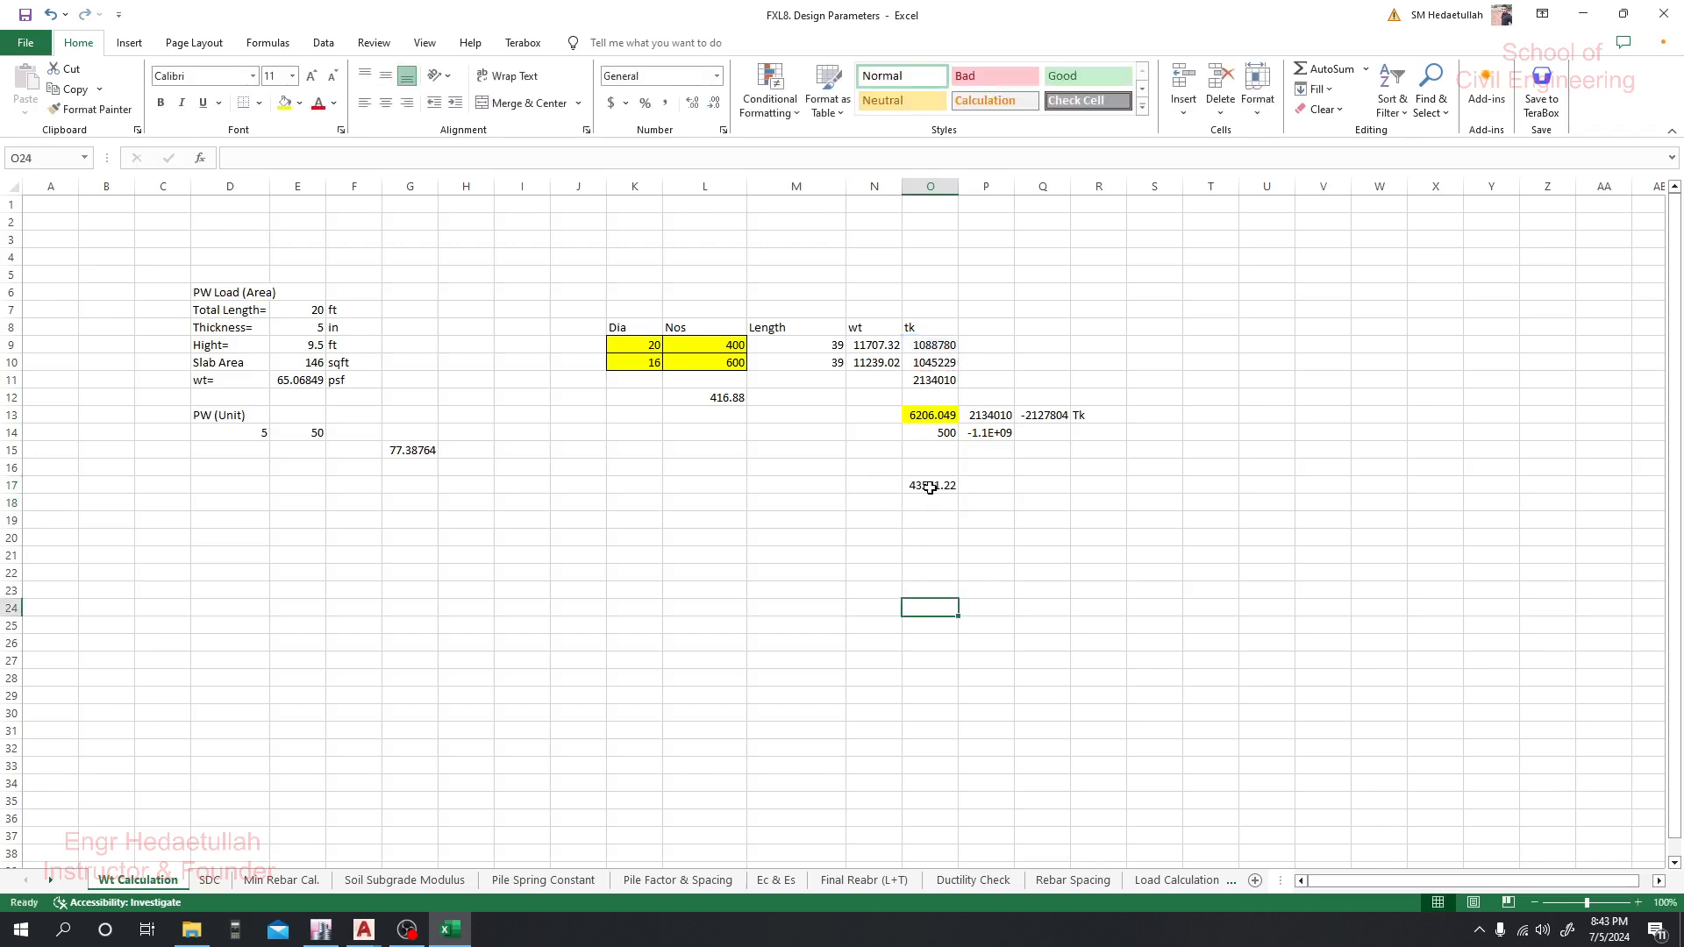
Review the cost difference between the two bar sizes in O17
left_click(930, 487)
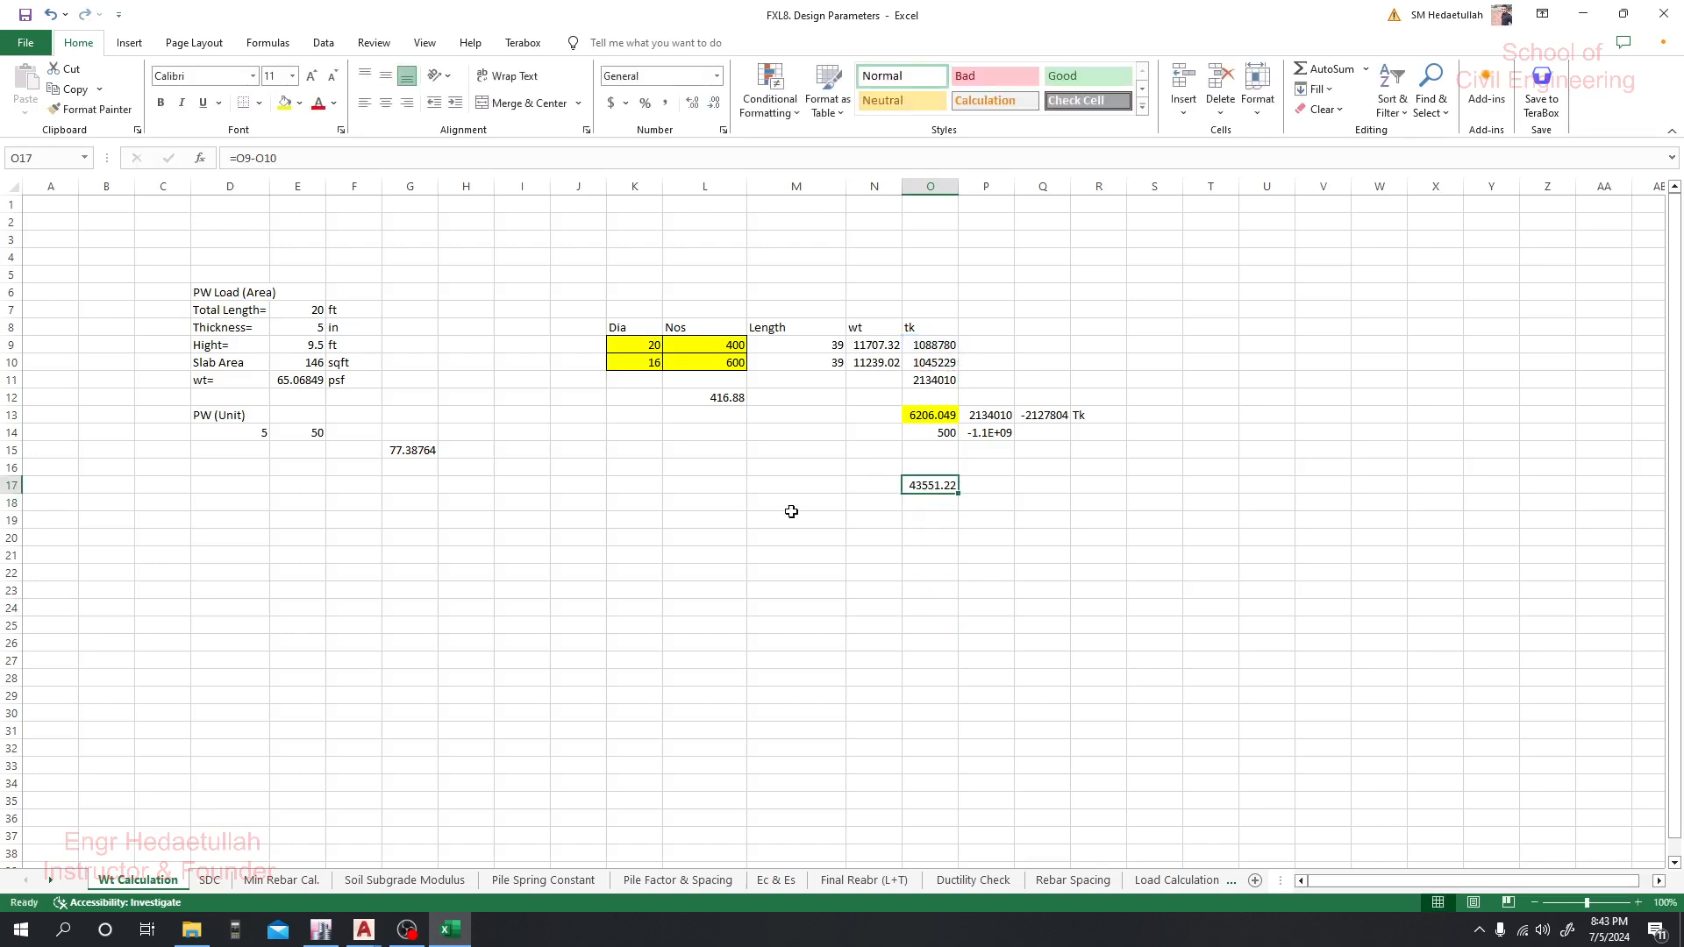
left_click(946, 520)
left_click(929, 482)
left_click(954, 518)
left_click(935, 486)
left_click(513, 709)
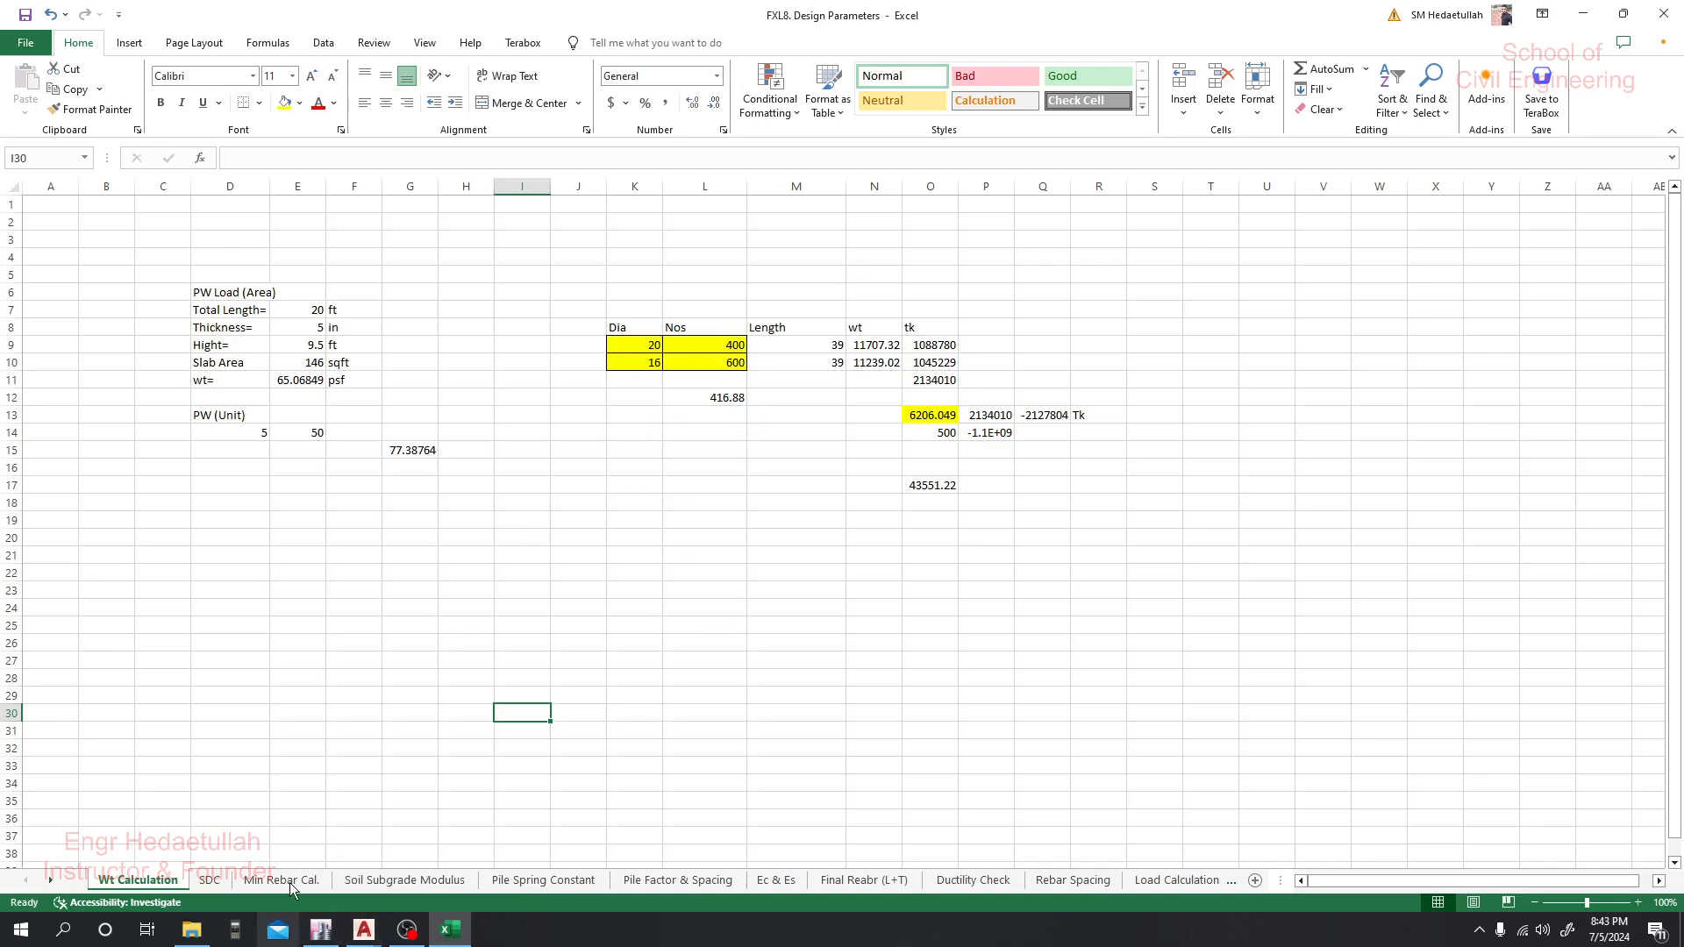
Check the column schedule in AutoCAD's Finall plan.dwg and return to Excel's Final Reabr (L+T) sheet
left_click(331, 938)
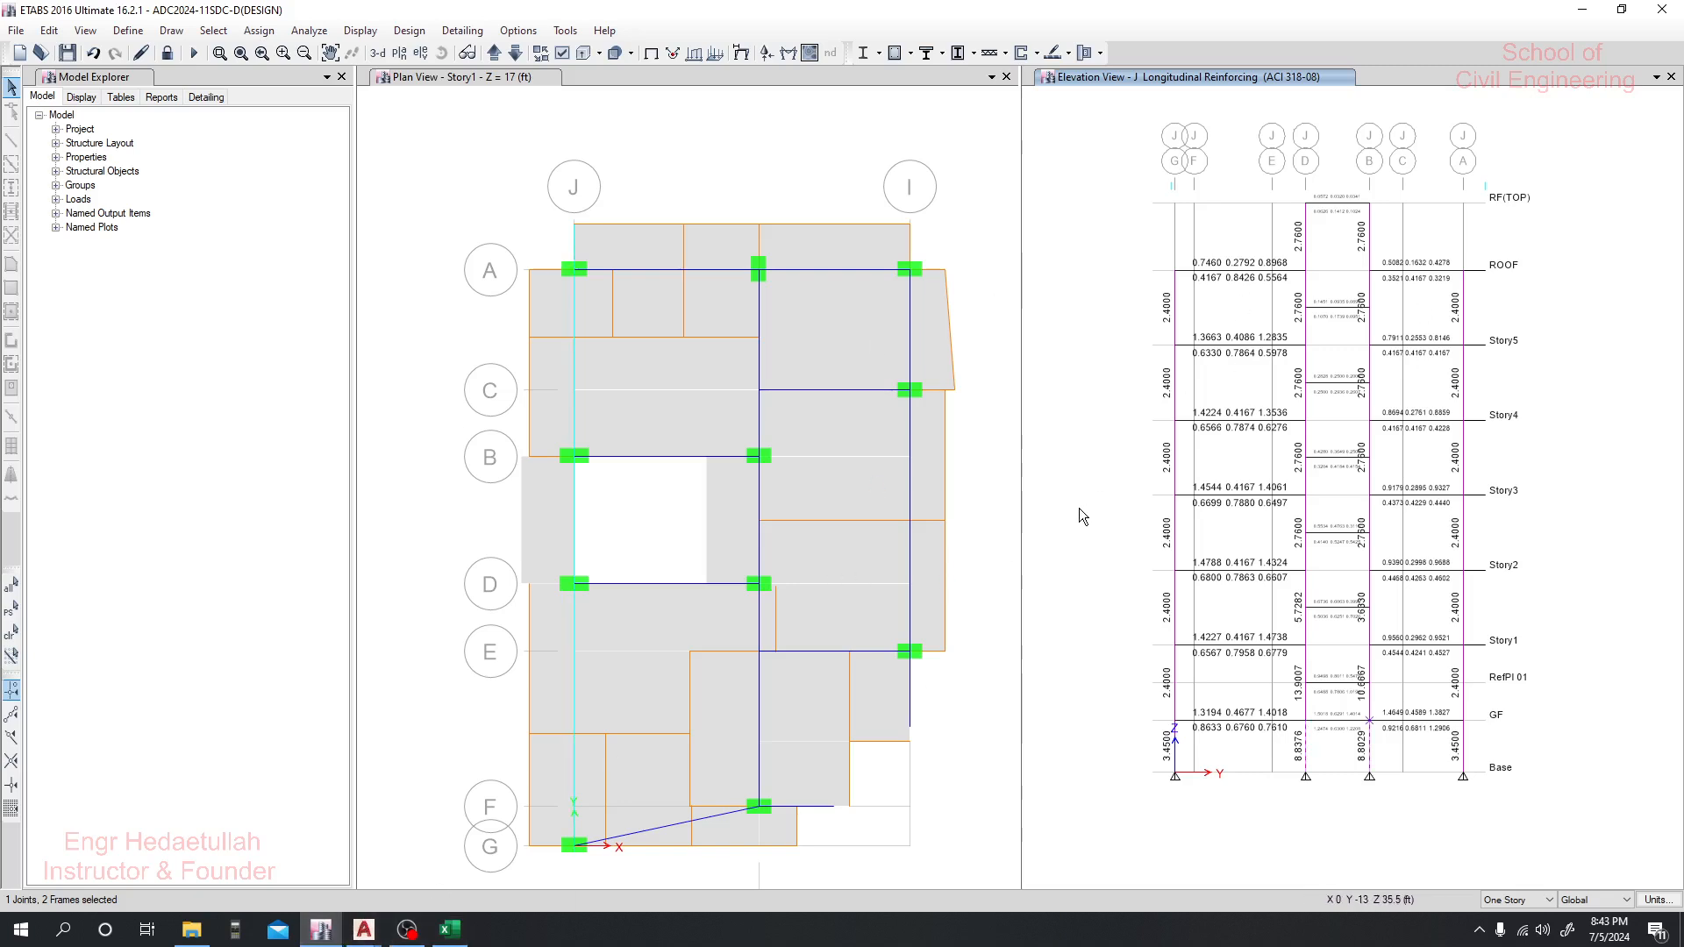
left_click(364, 929)
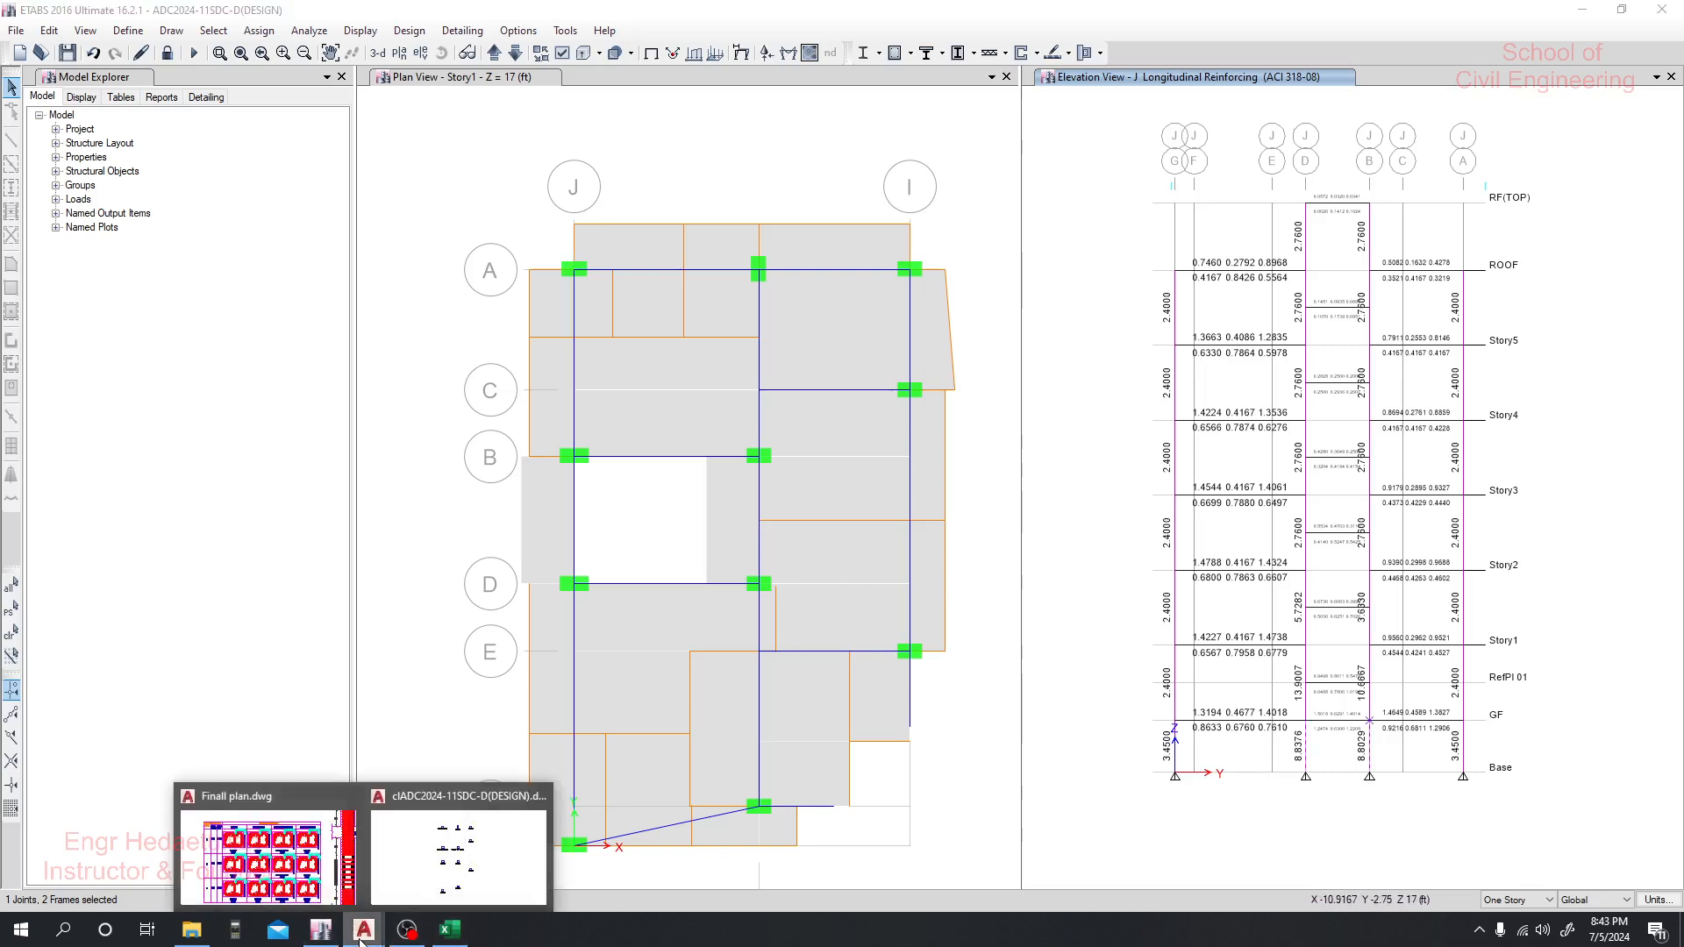
left_click(436, 875)
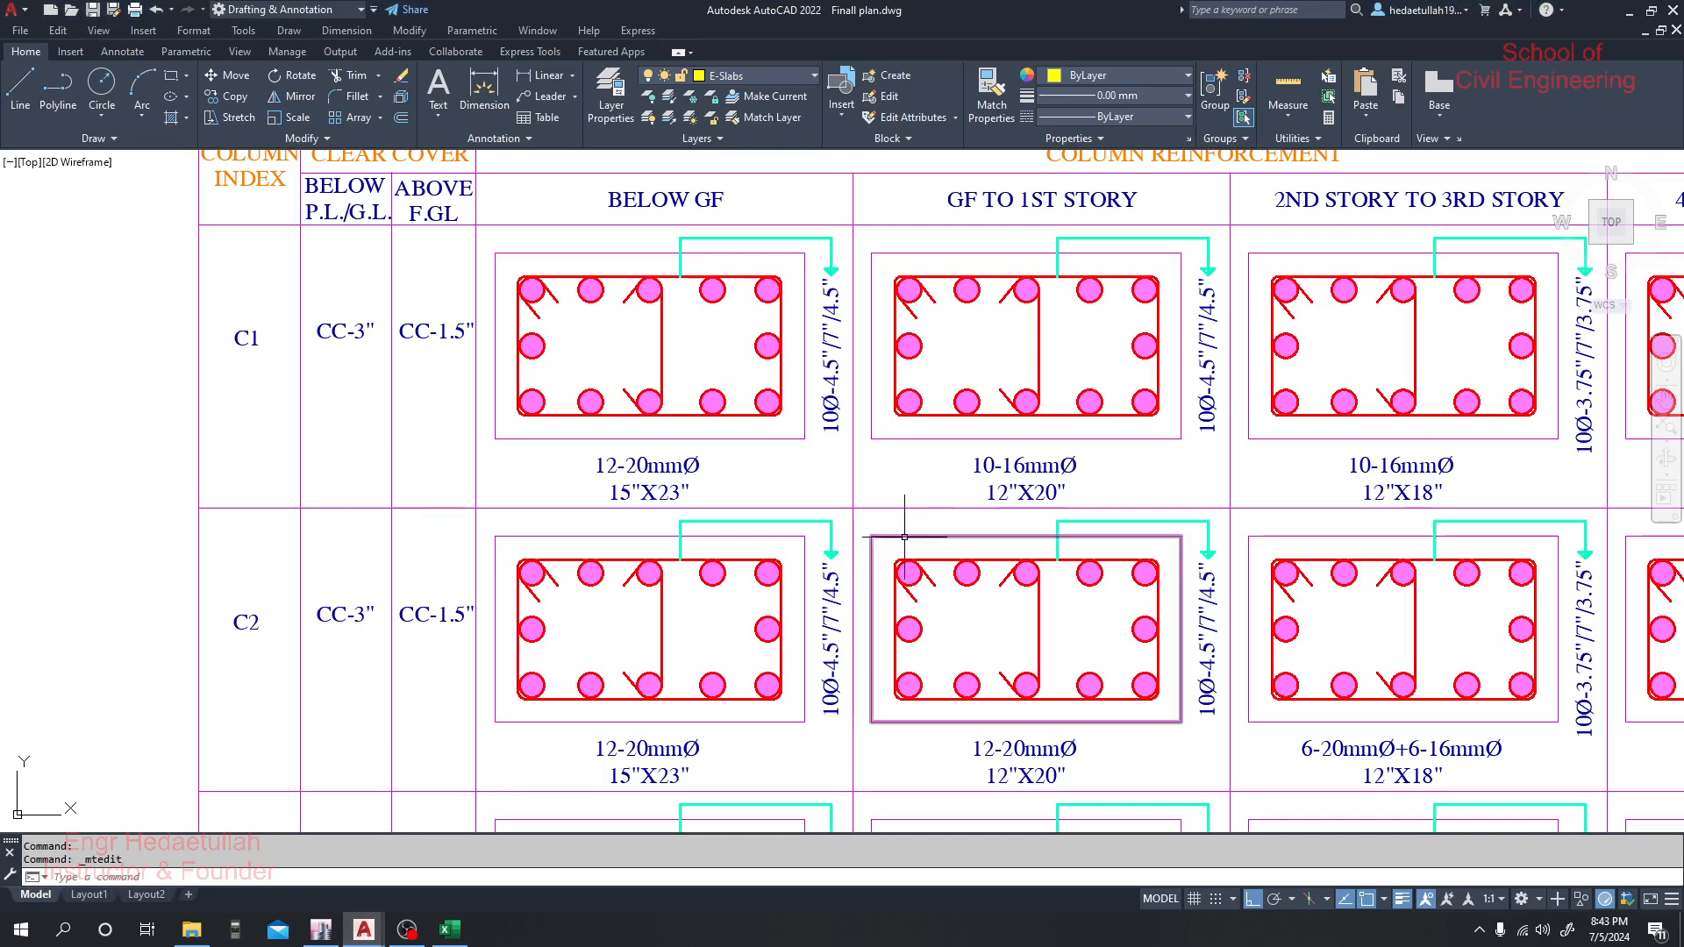
left_click(449, 928)
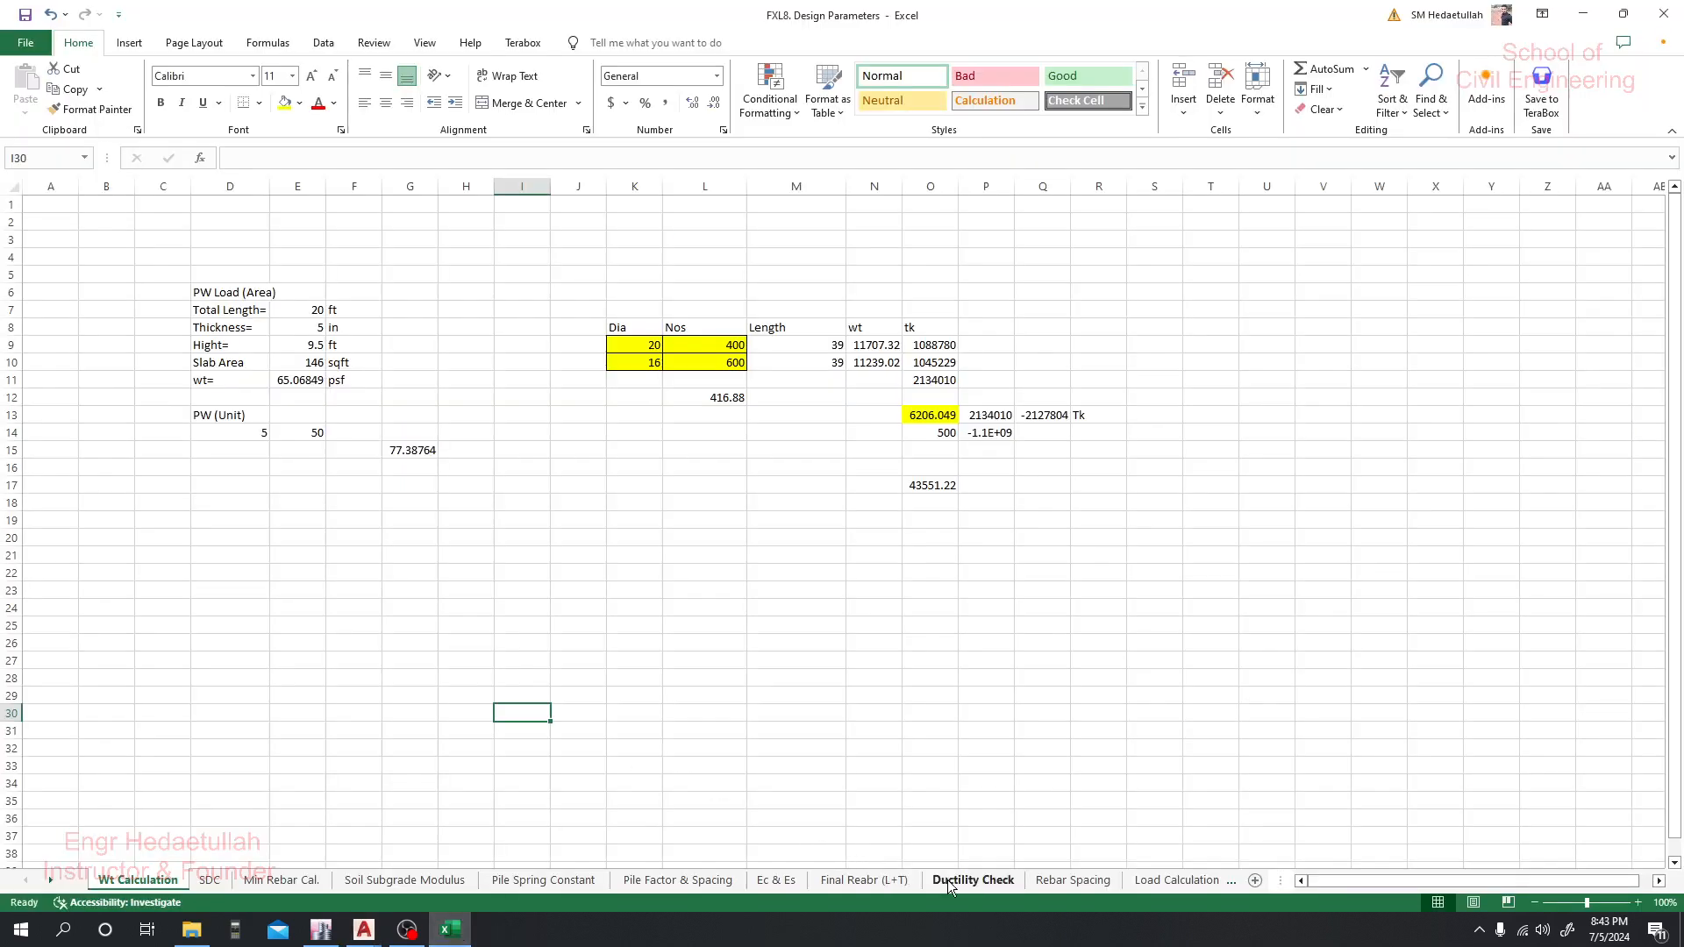
left_click(869, 880)
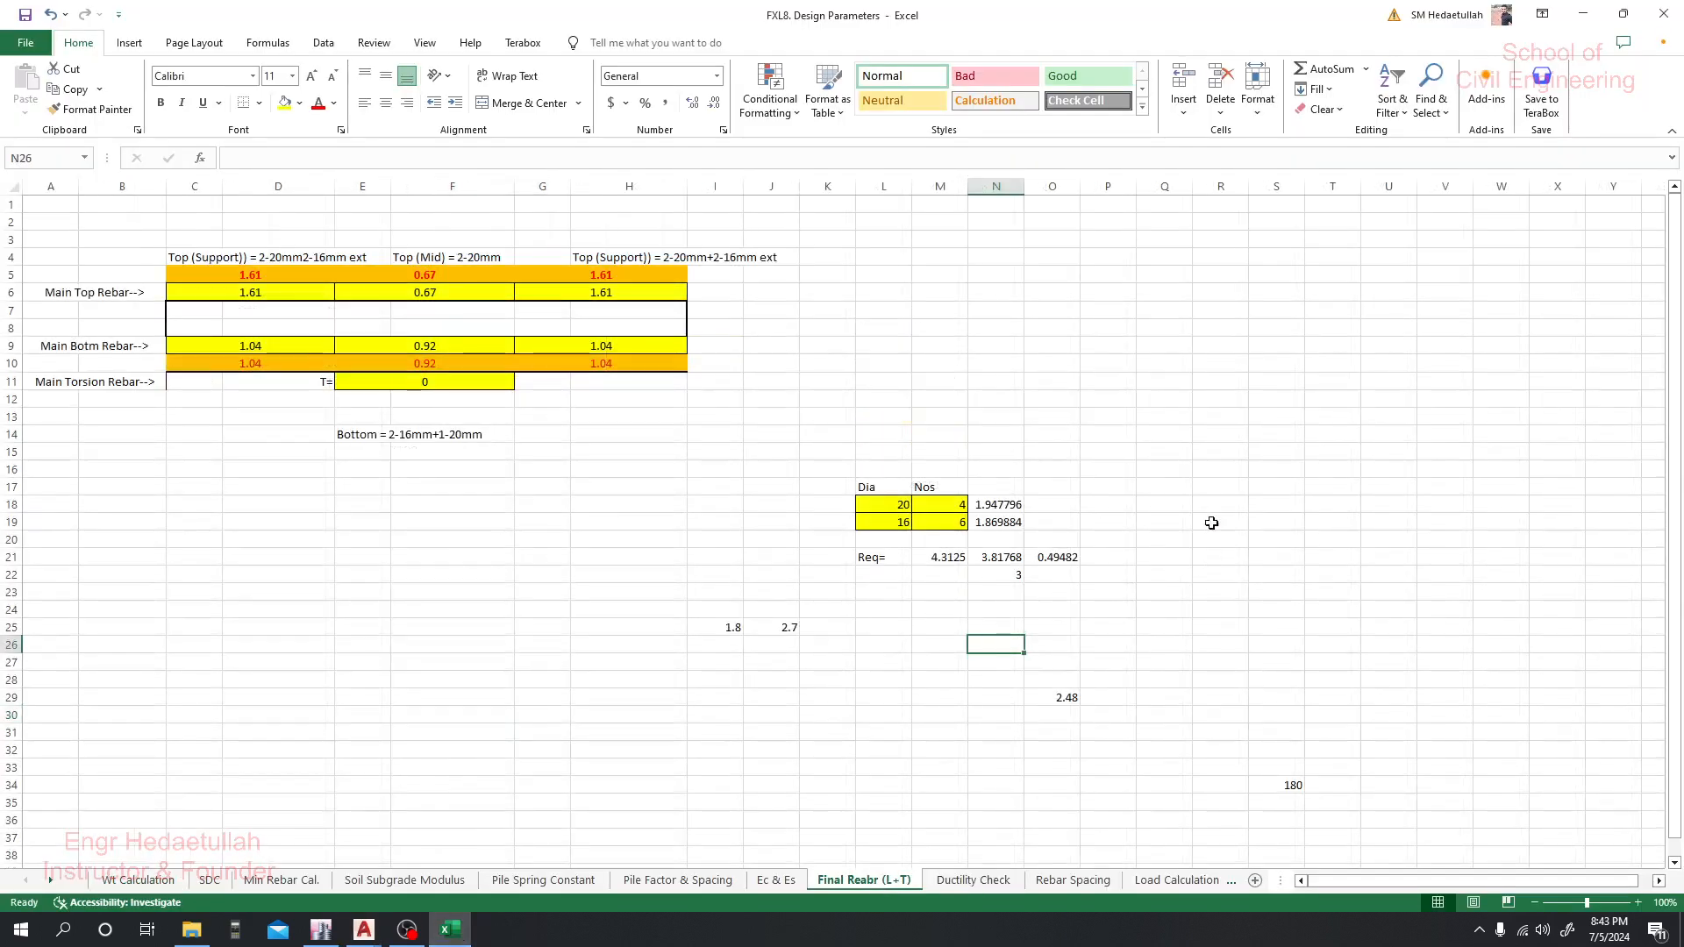
left_click(1075, 400)
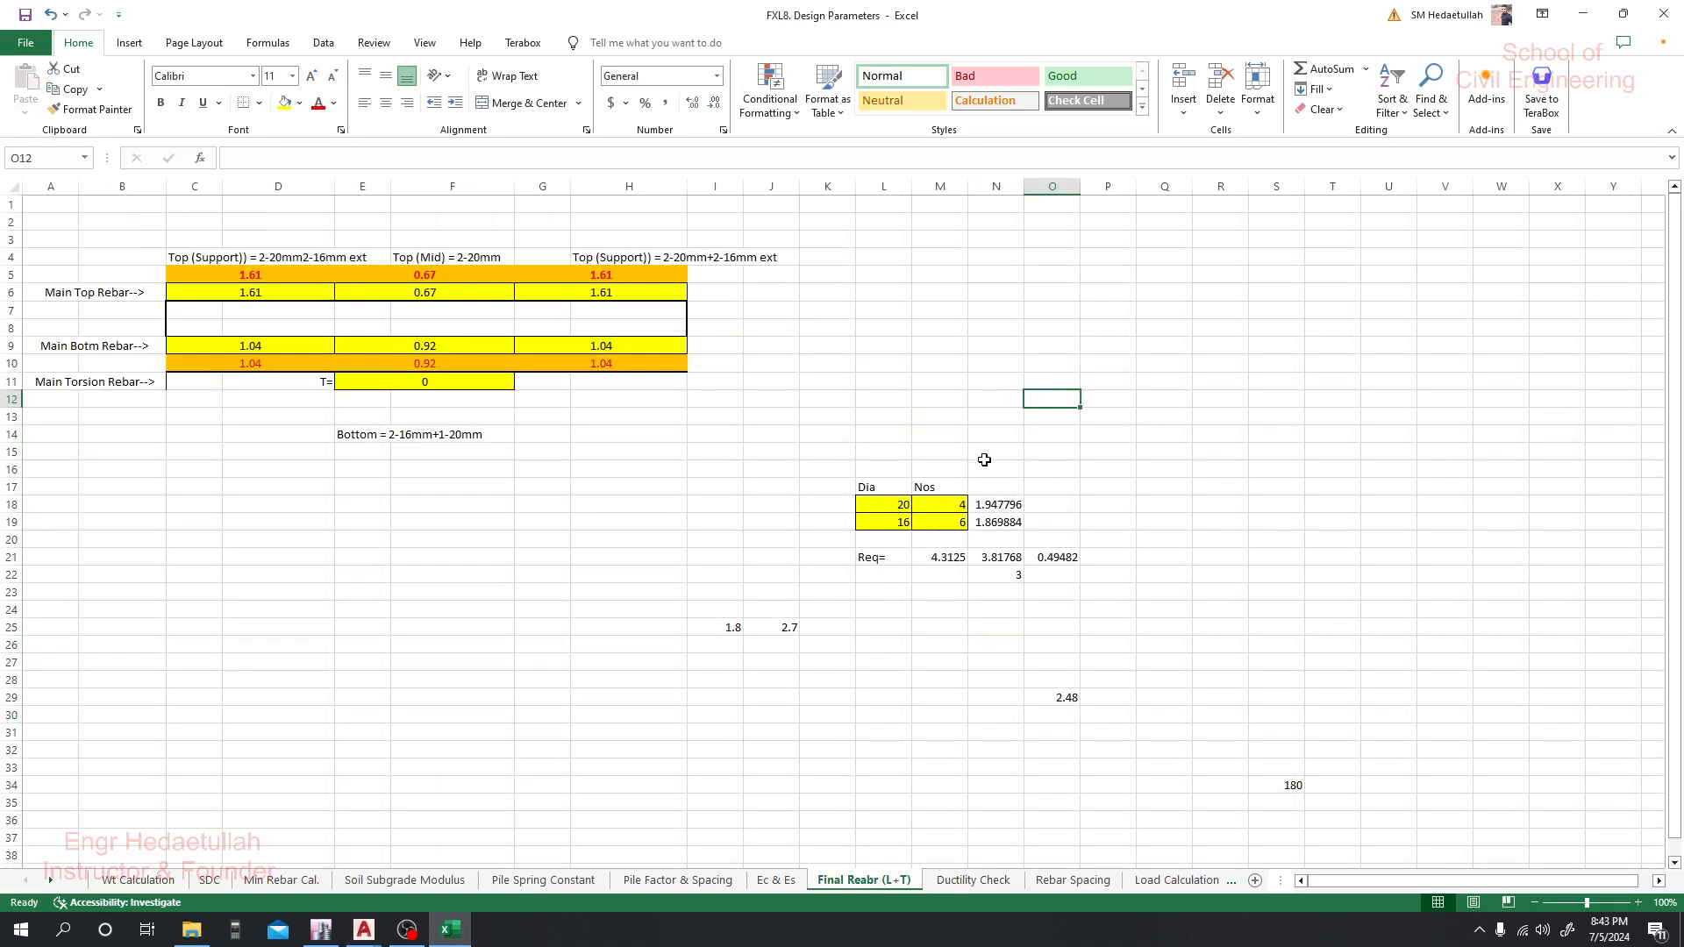
Try 4 as the number of 16 mm bars in M19 and set it back to 6
left_click(937, 522)
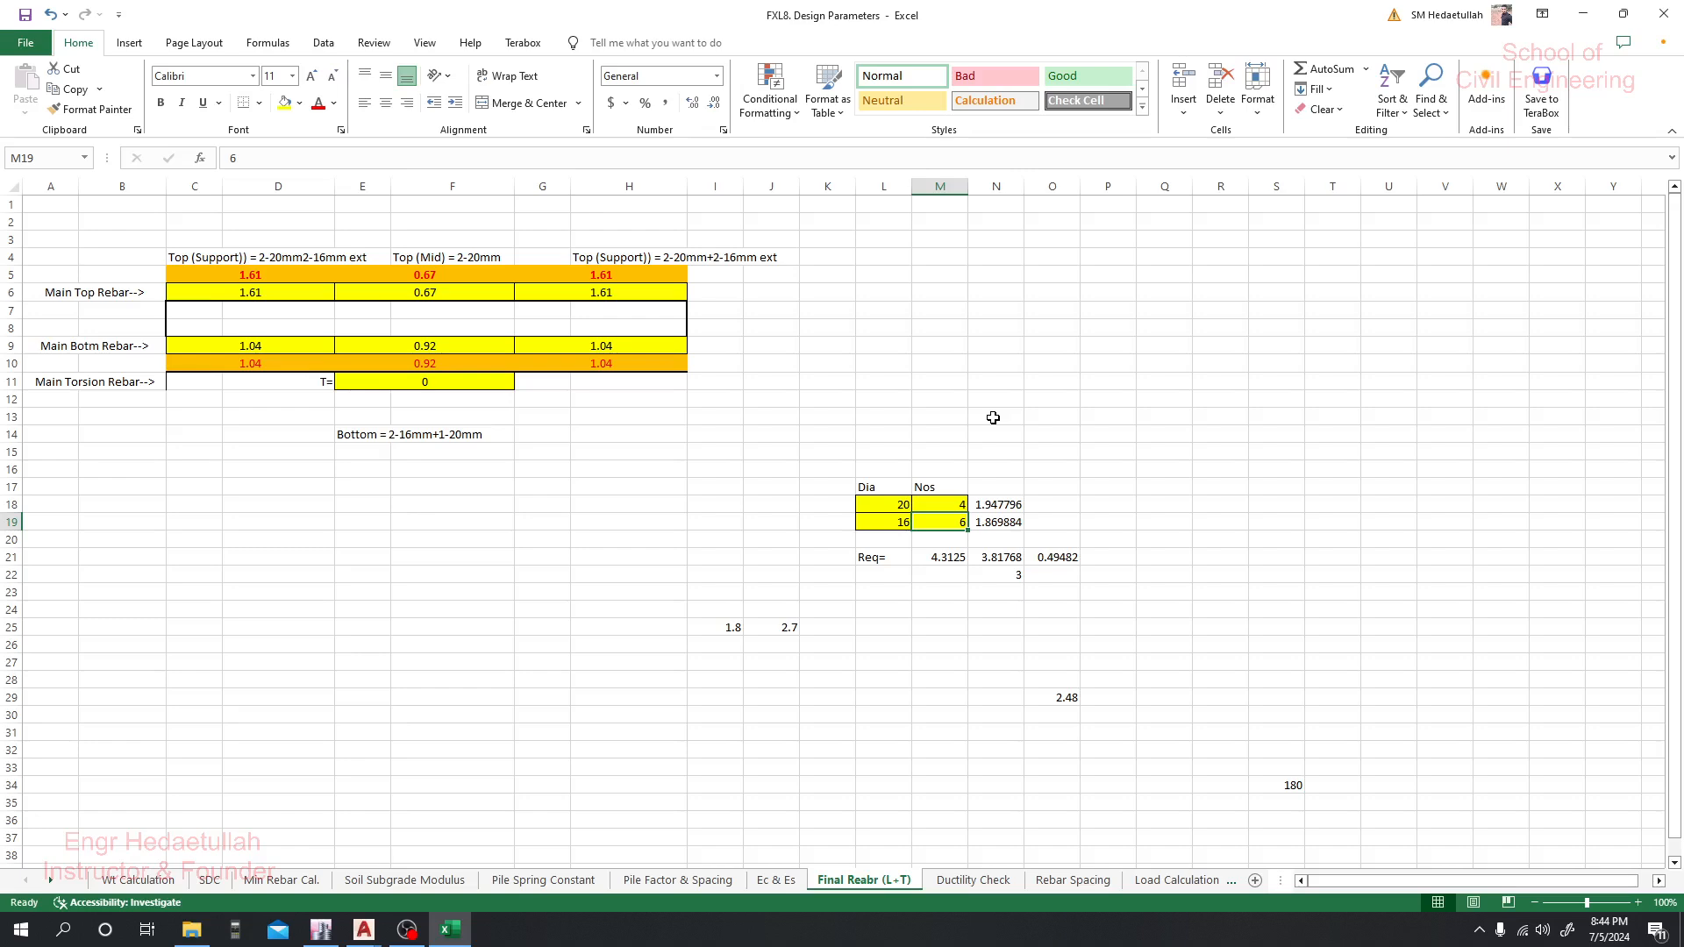
left_click(881, 505)
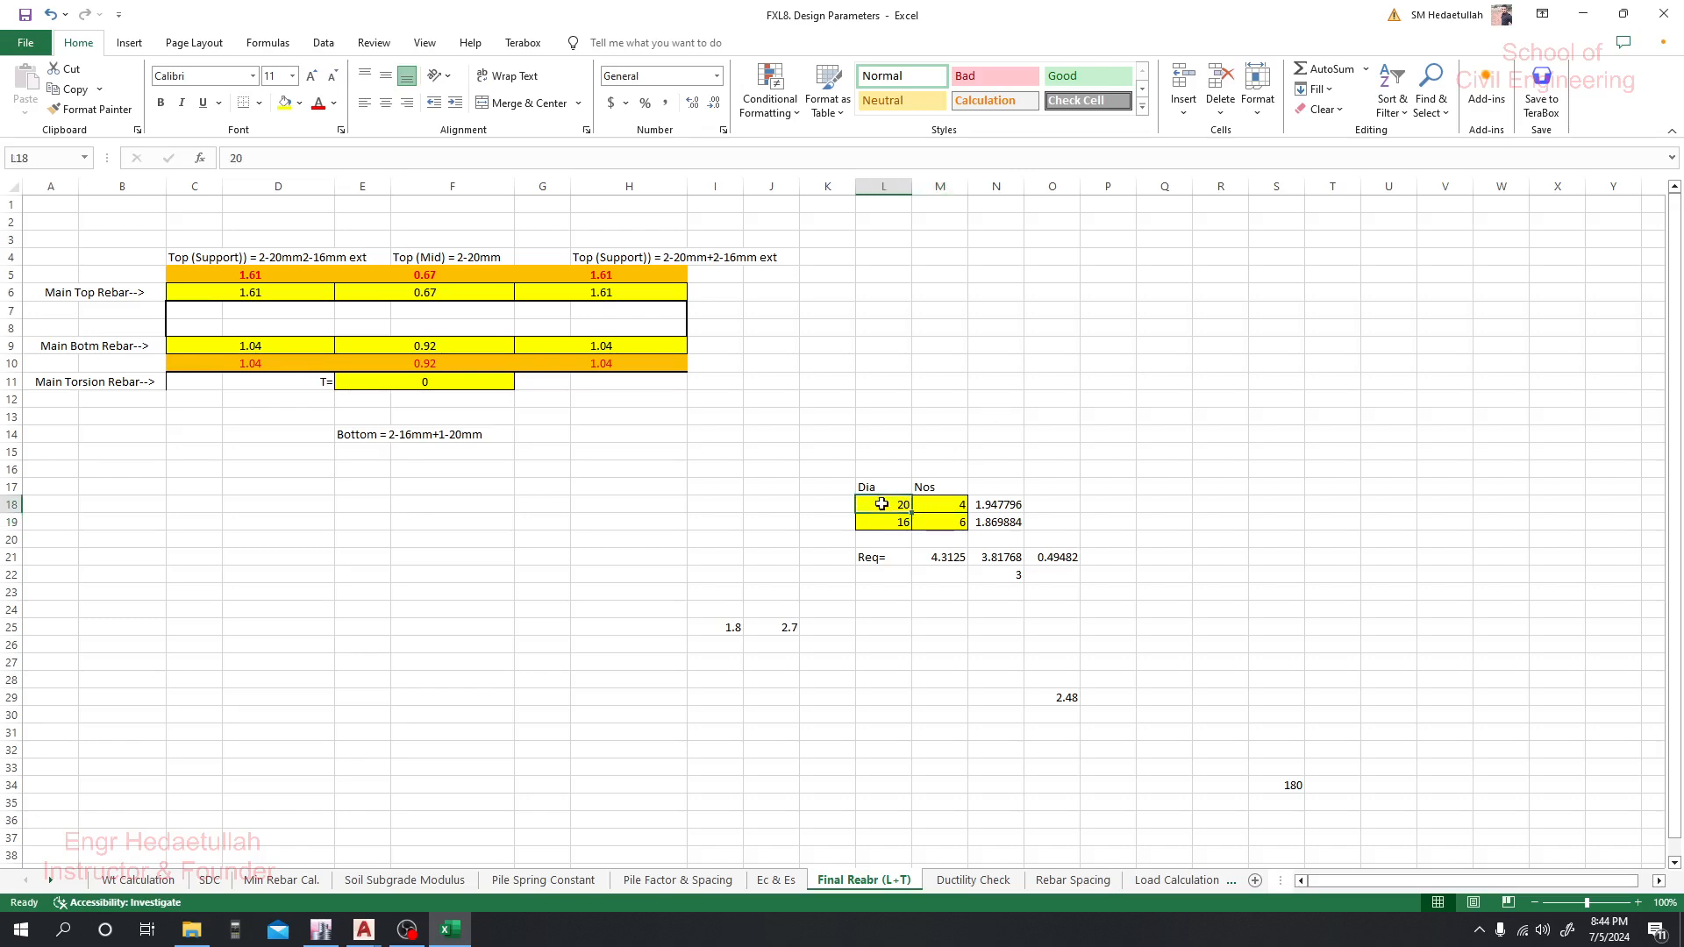
left_click(950, 523)
type("4")
key("Return")
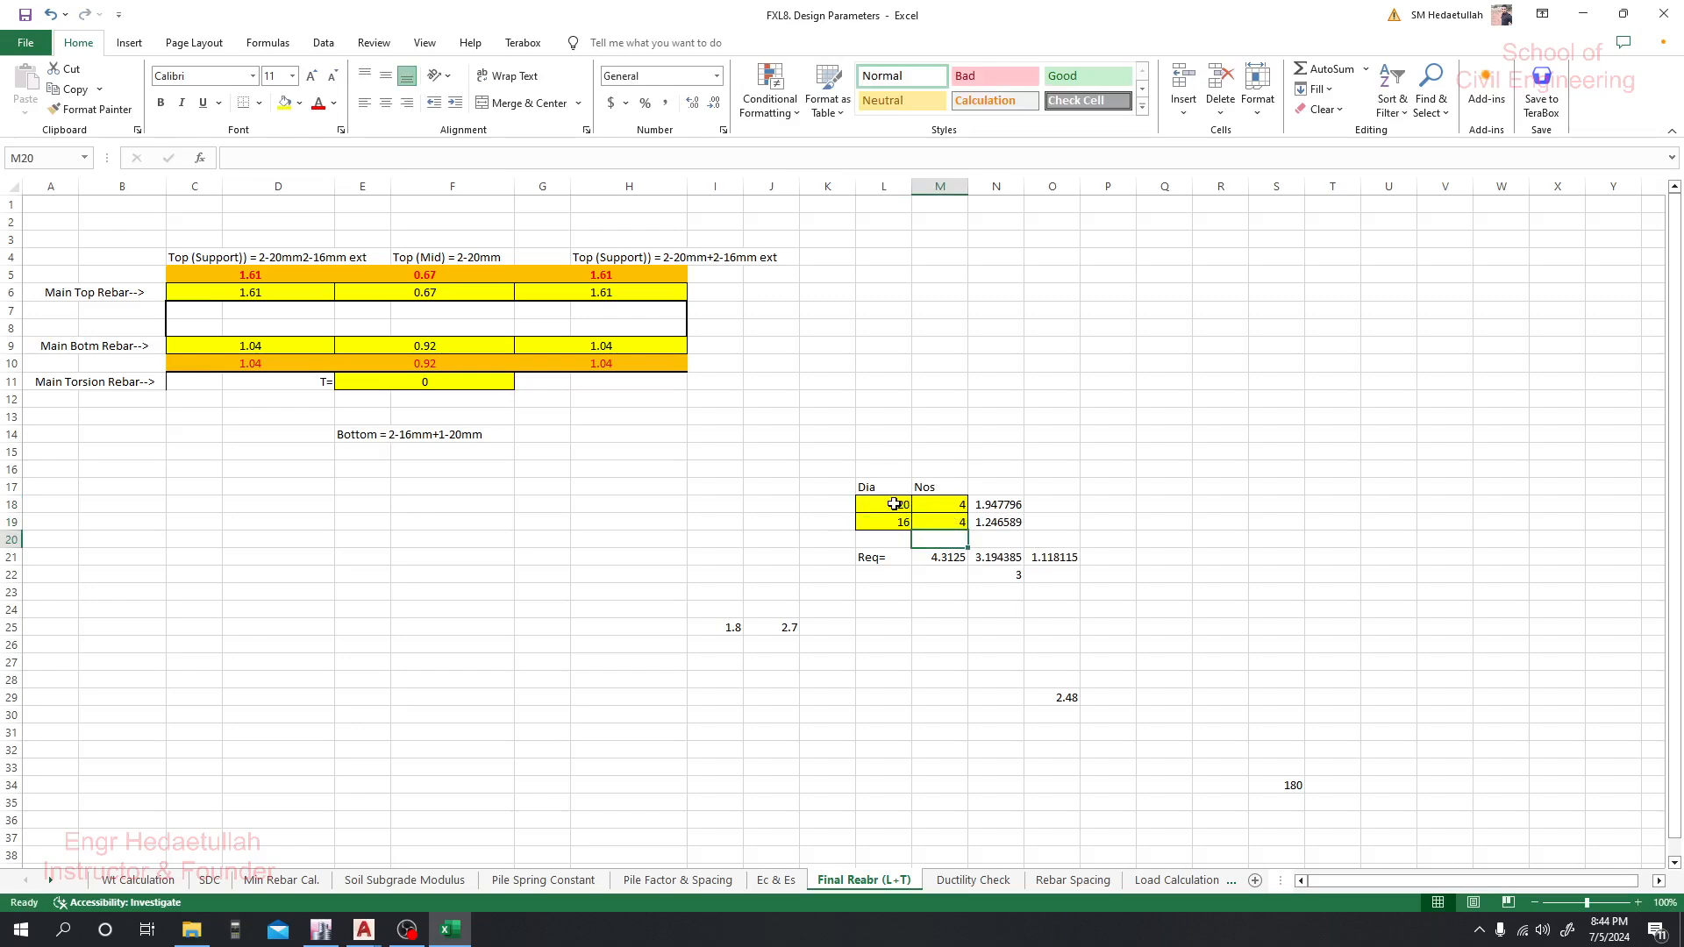
left_click(957, 518)
type("6")
key("Return")
Set the number of 16 mm bars in M19 to 8 and compare the provided steel area with the requirement
left_click(956, 518)
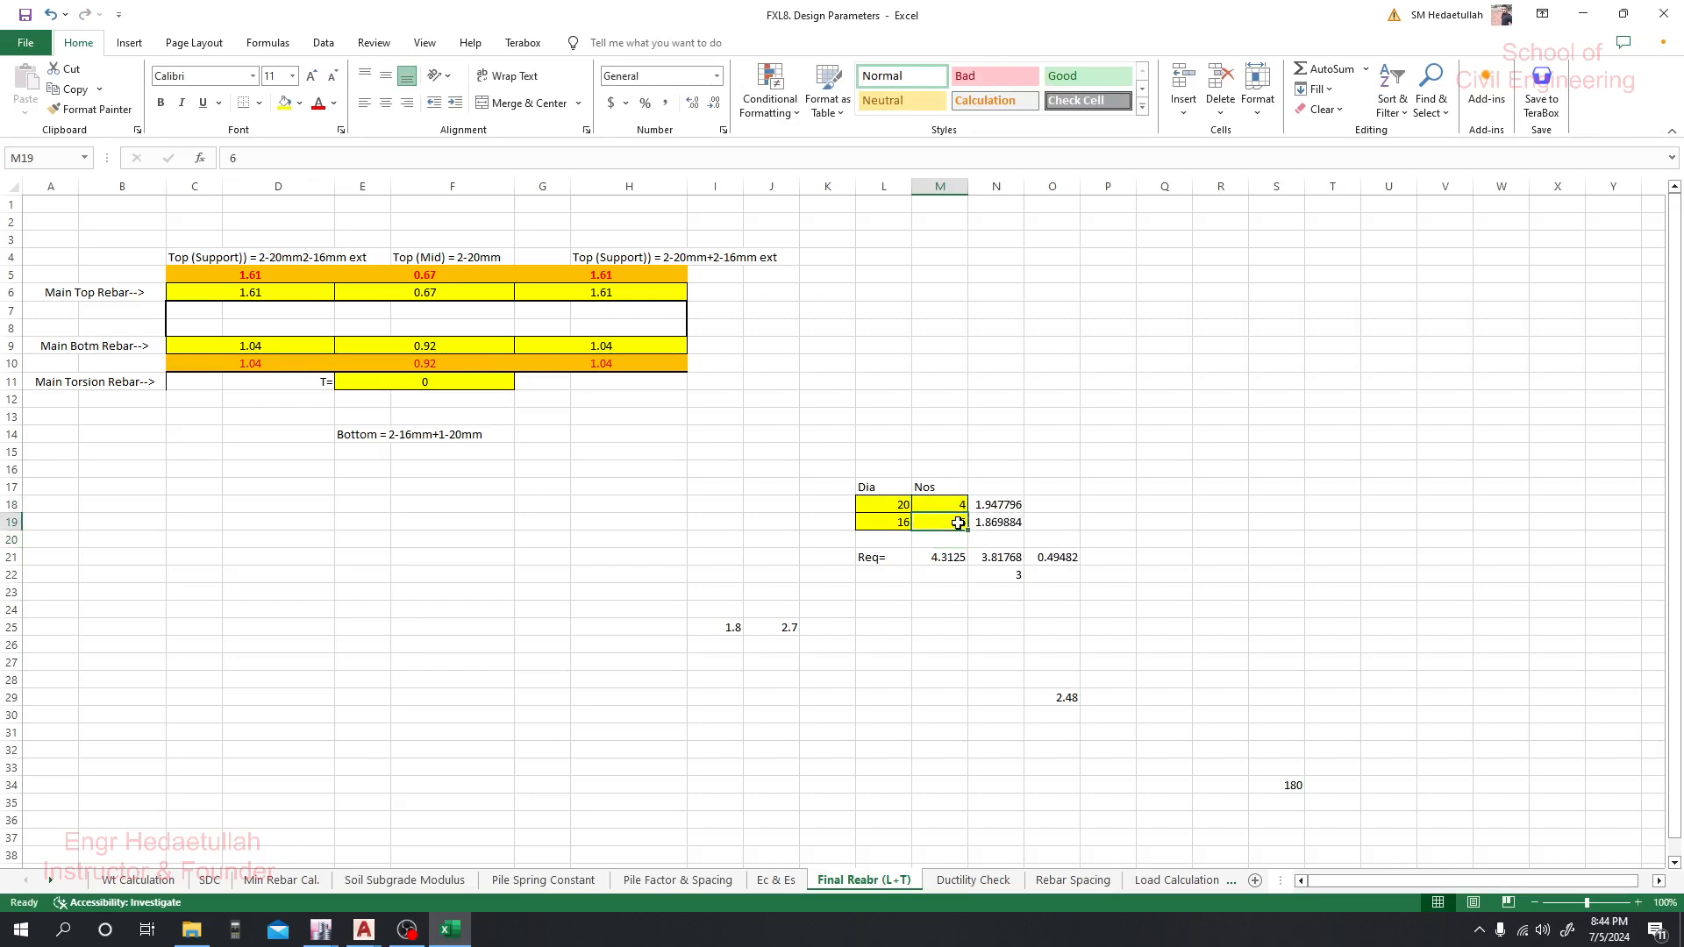
type("8")
key("Return")
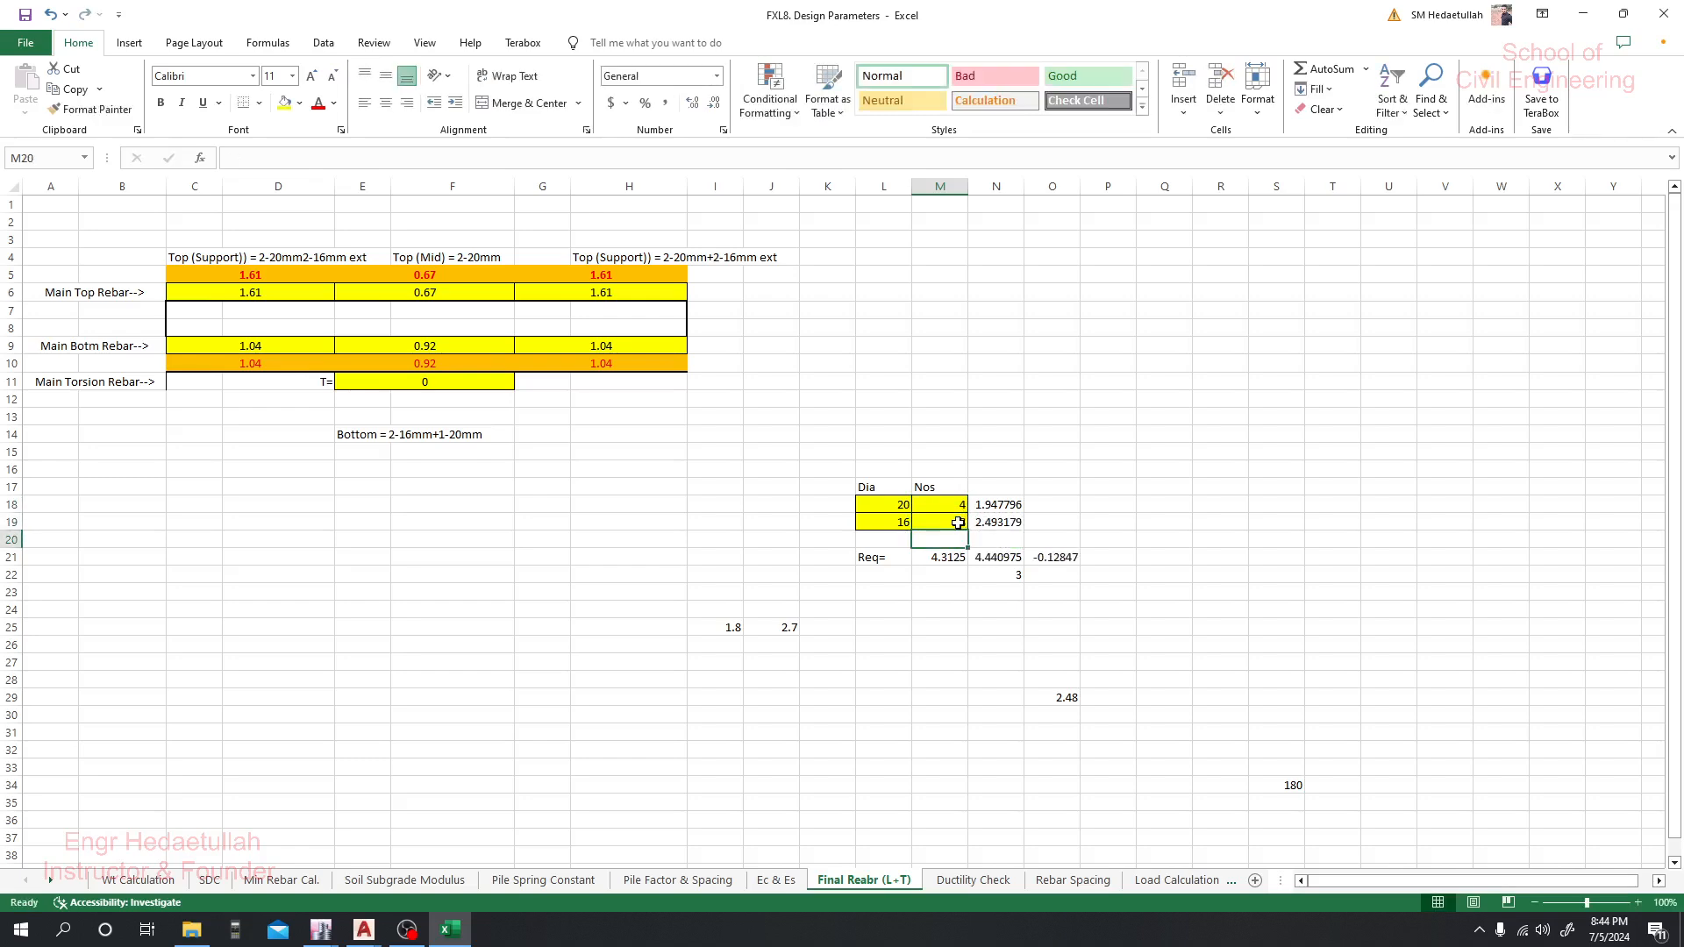
left_click(1061, 401)
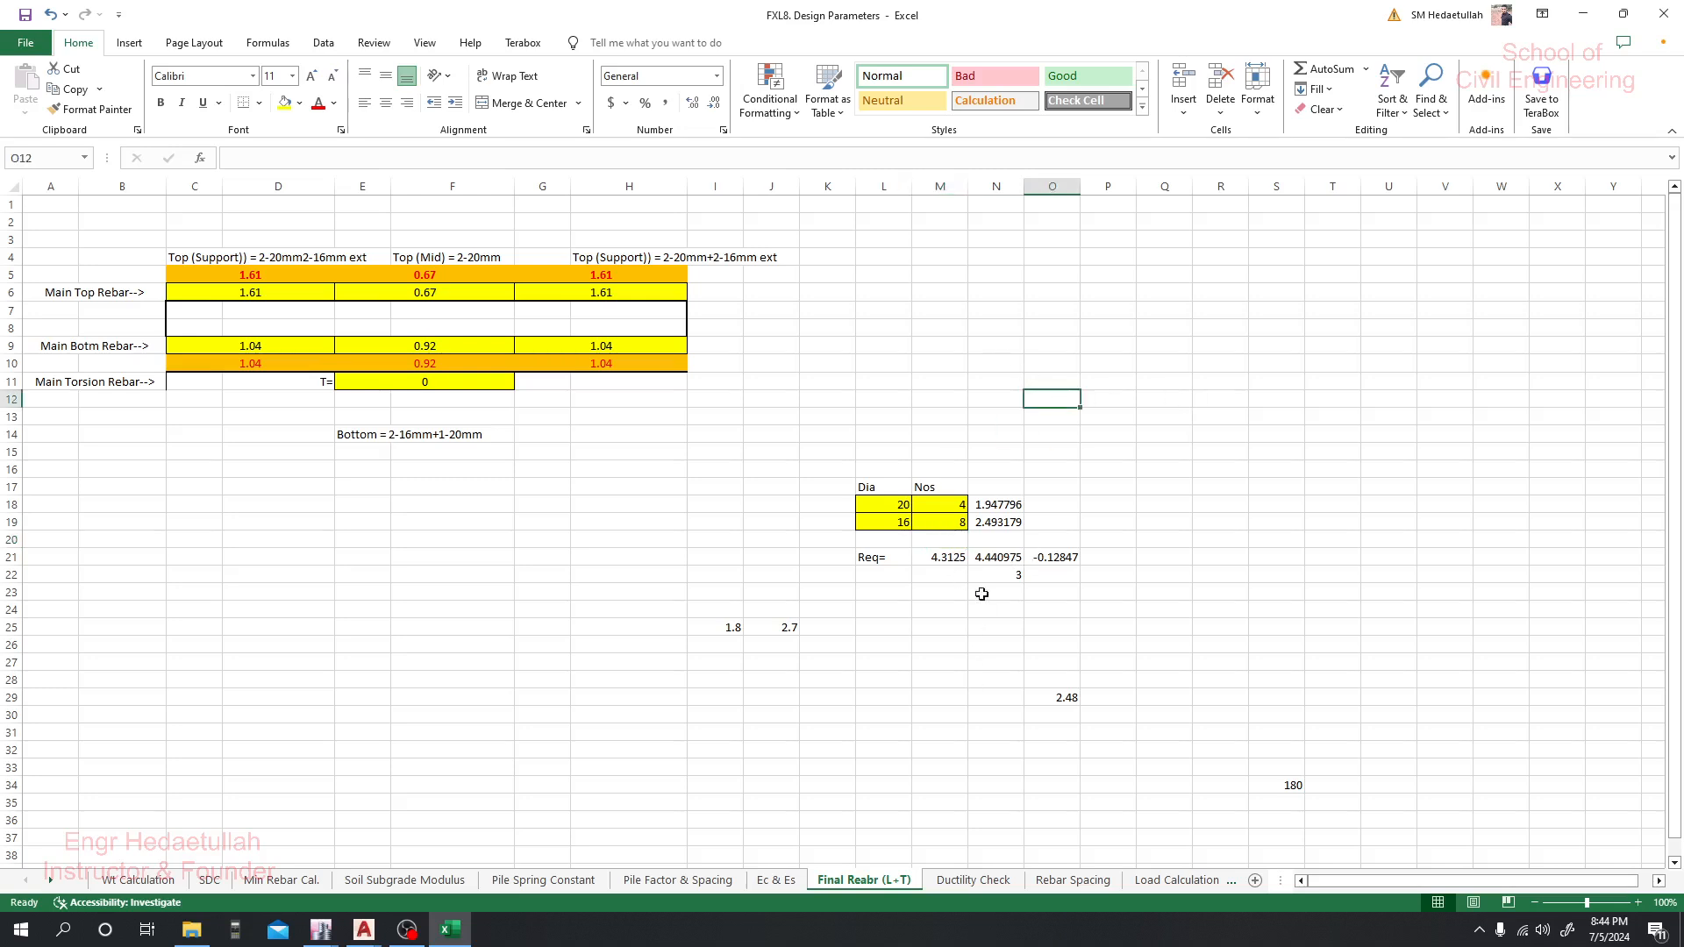
left_click(1002, 614)
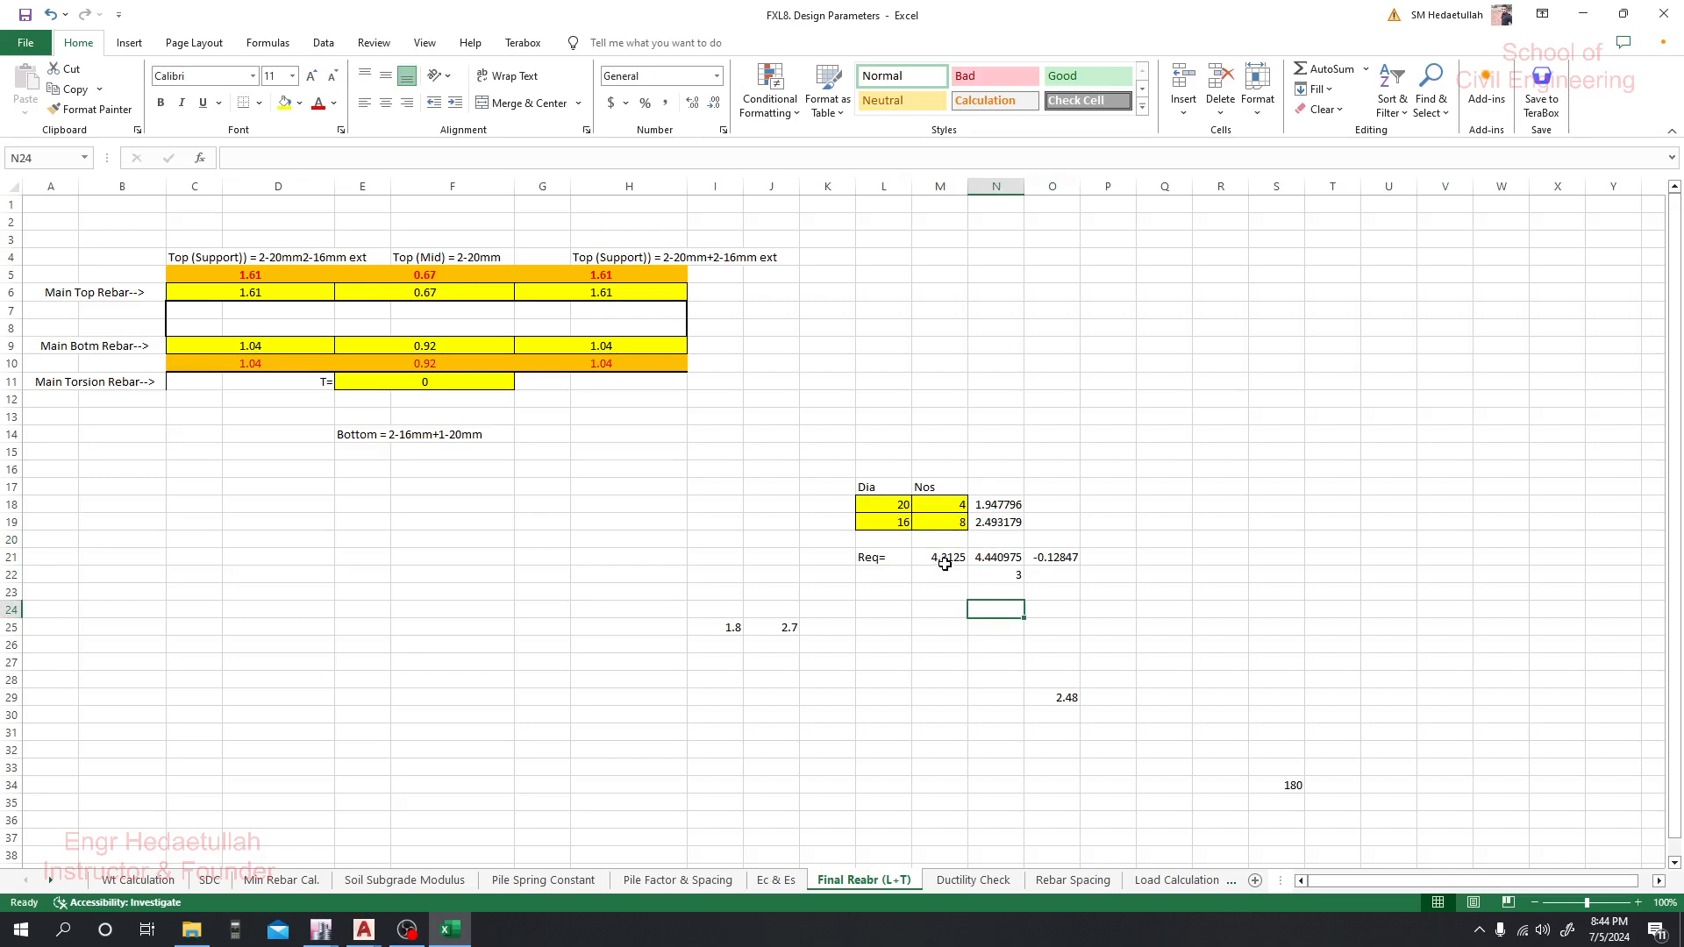
Review the 20 mm and 16 mm bar counts in M18:M19 against the provided steel area in N21
left_click(1000, 562)
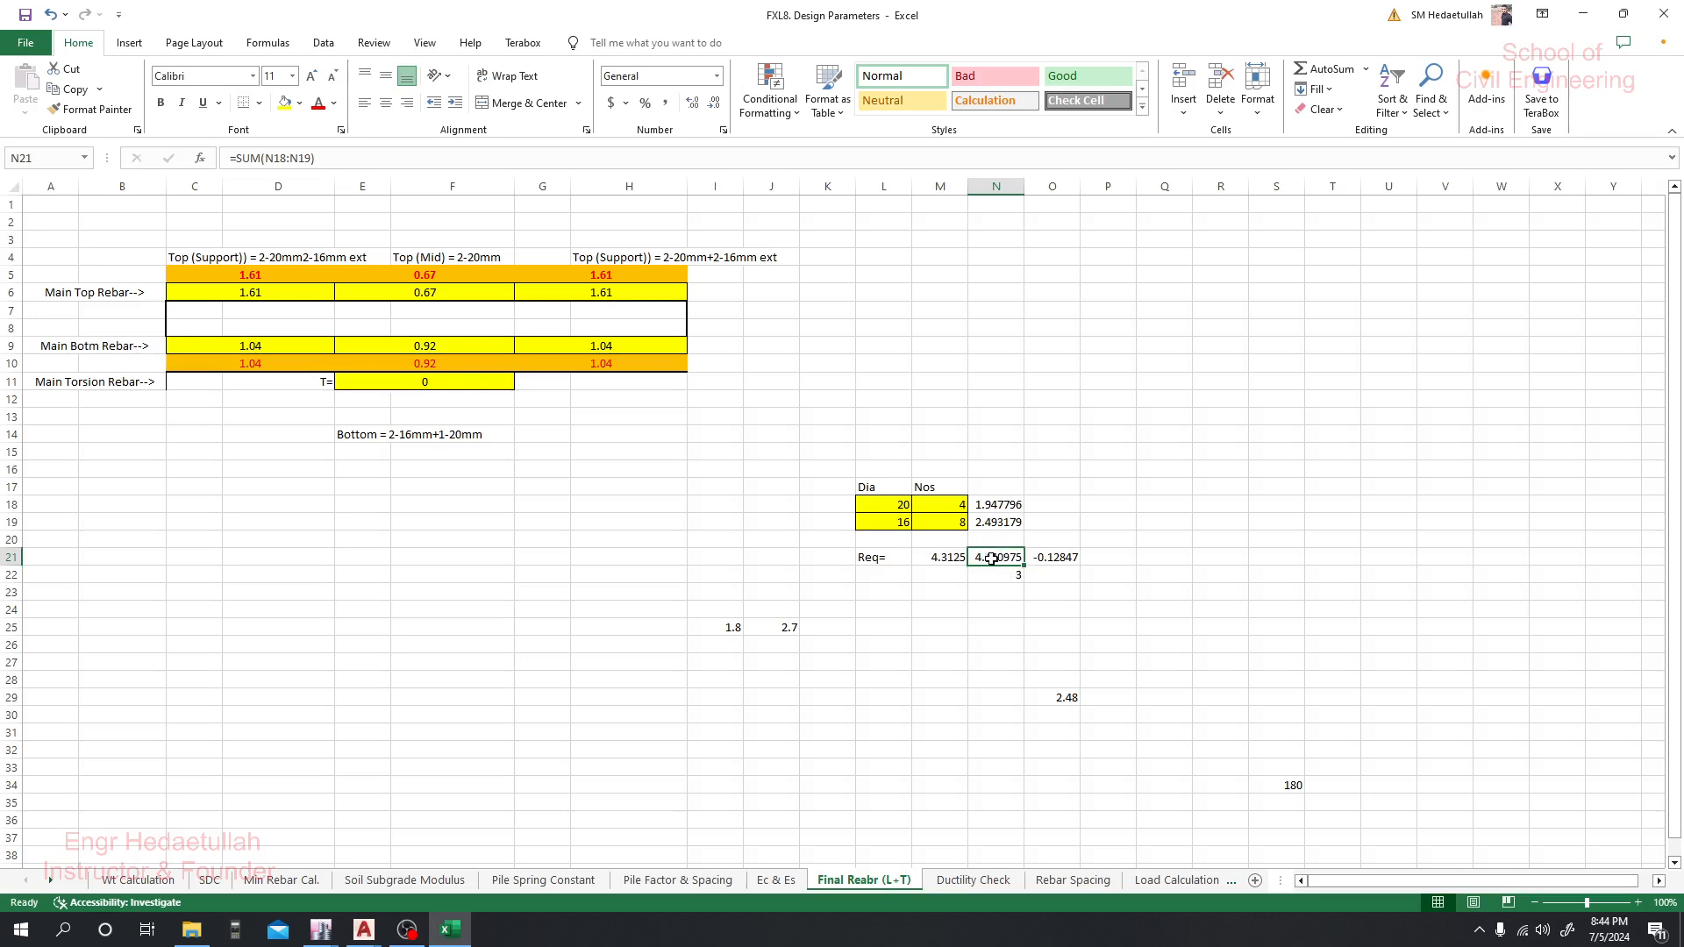
left_click(993, 626)
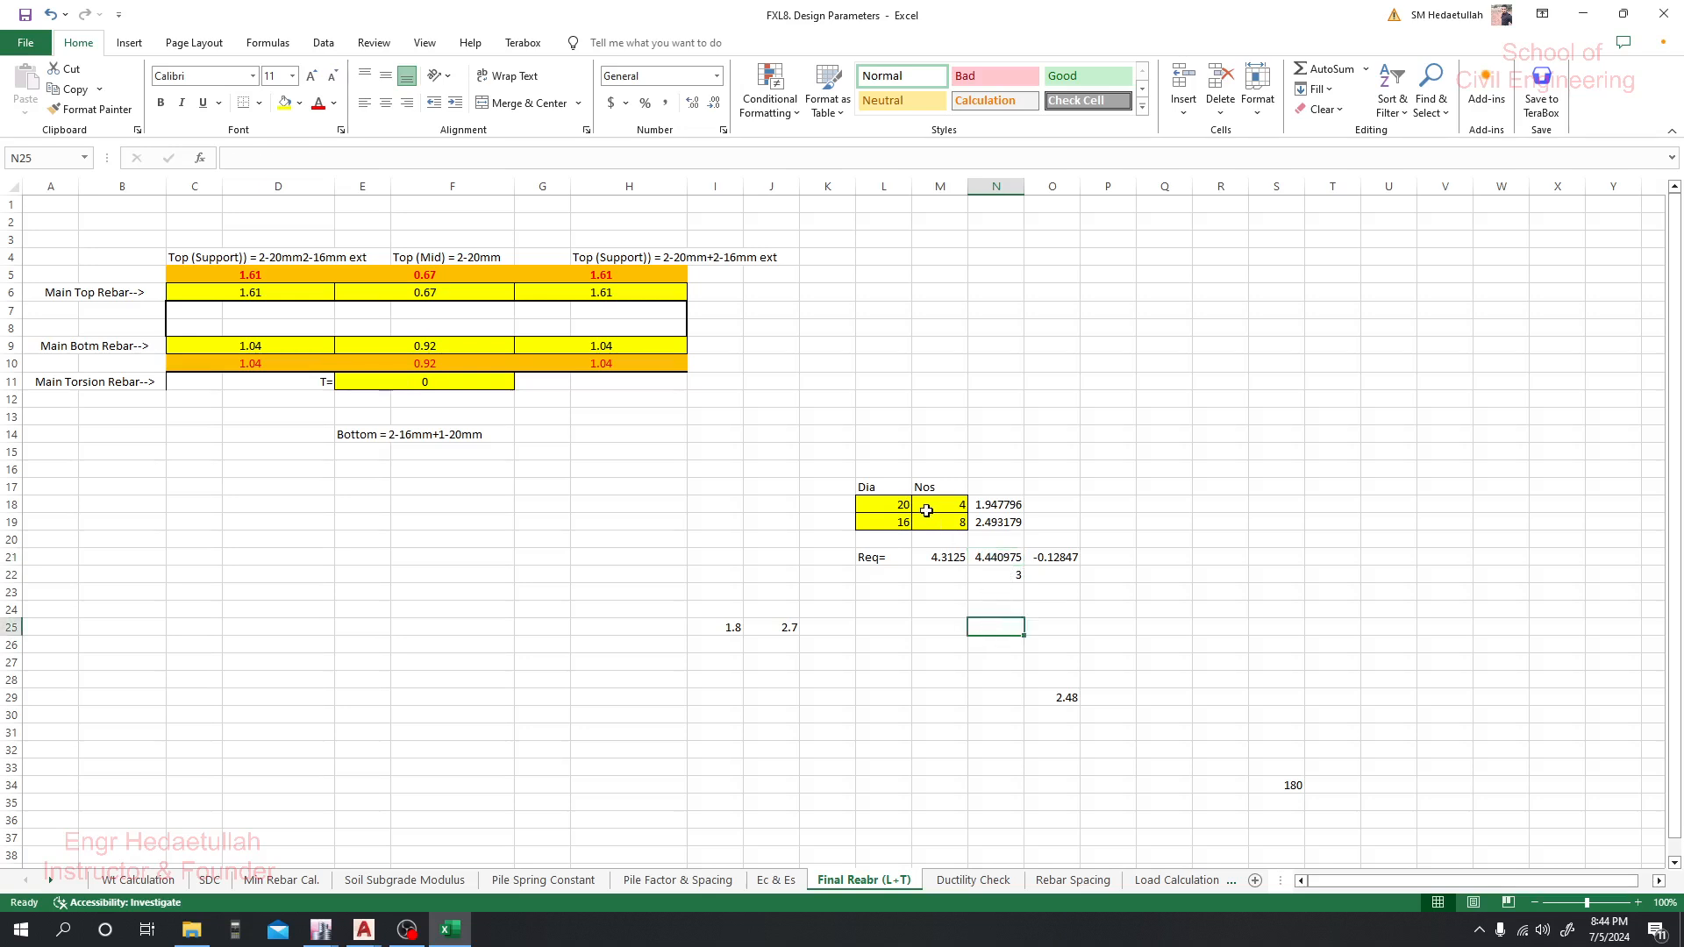
left_click(888, 507)
left_click(943, 504)
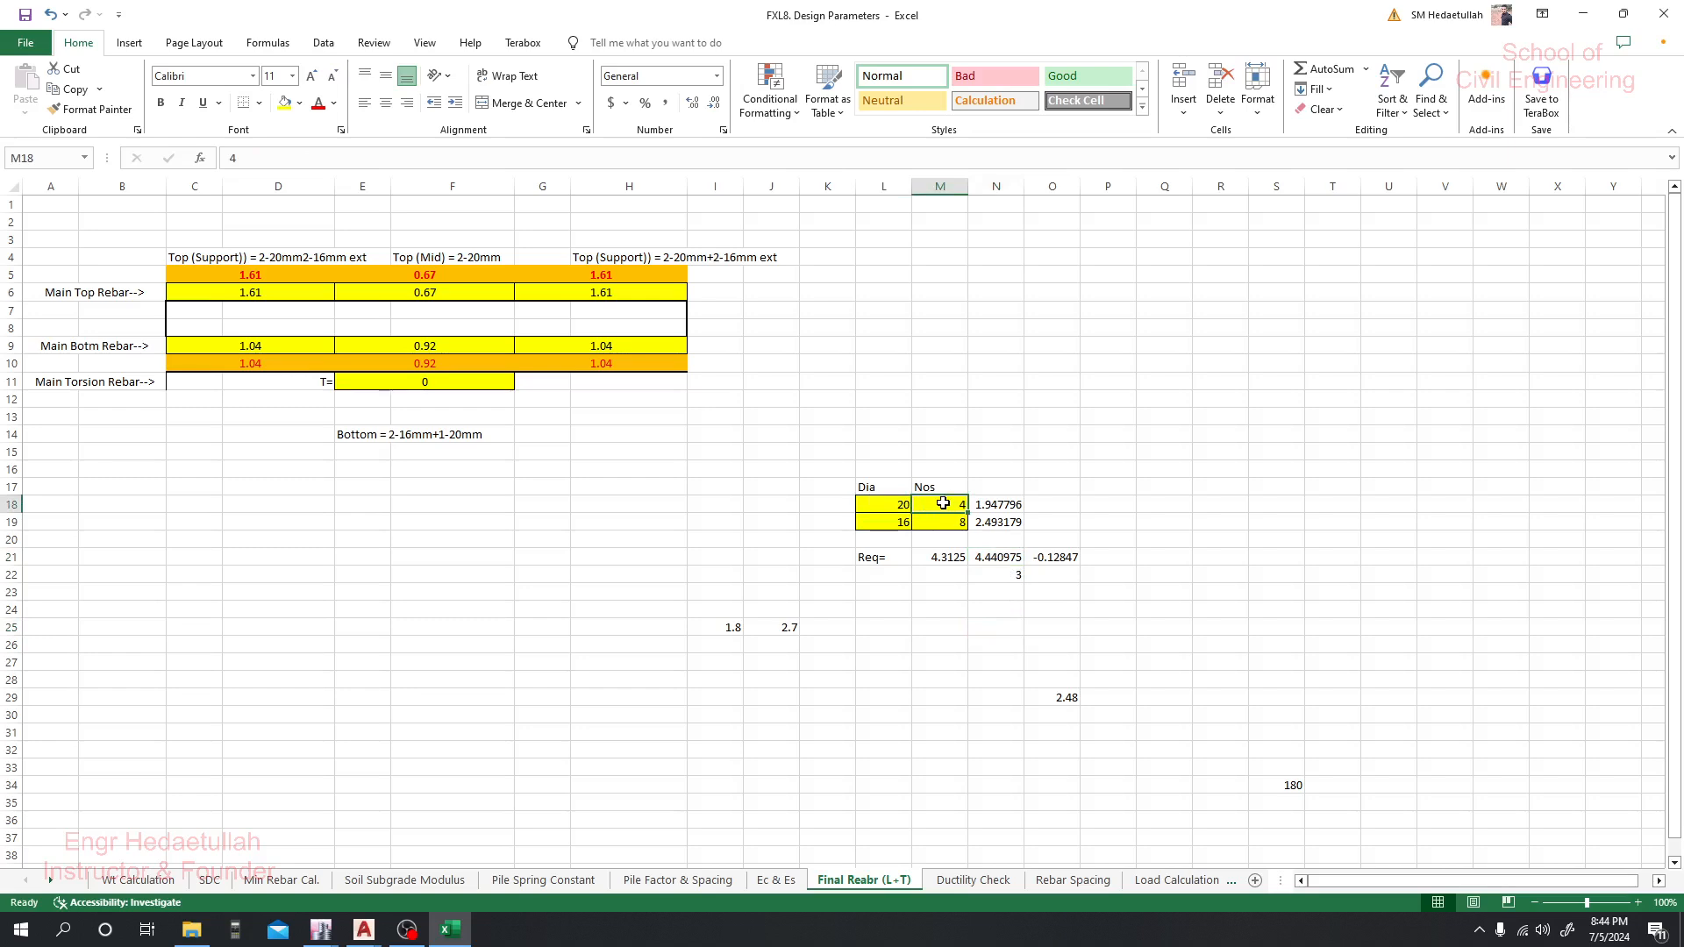
left_click(895, 526)
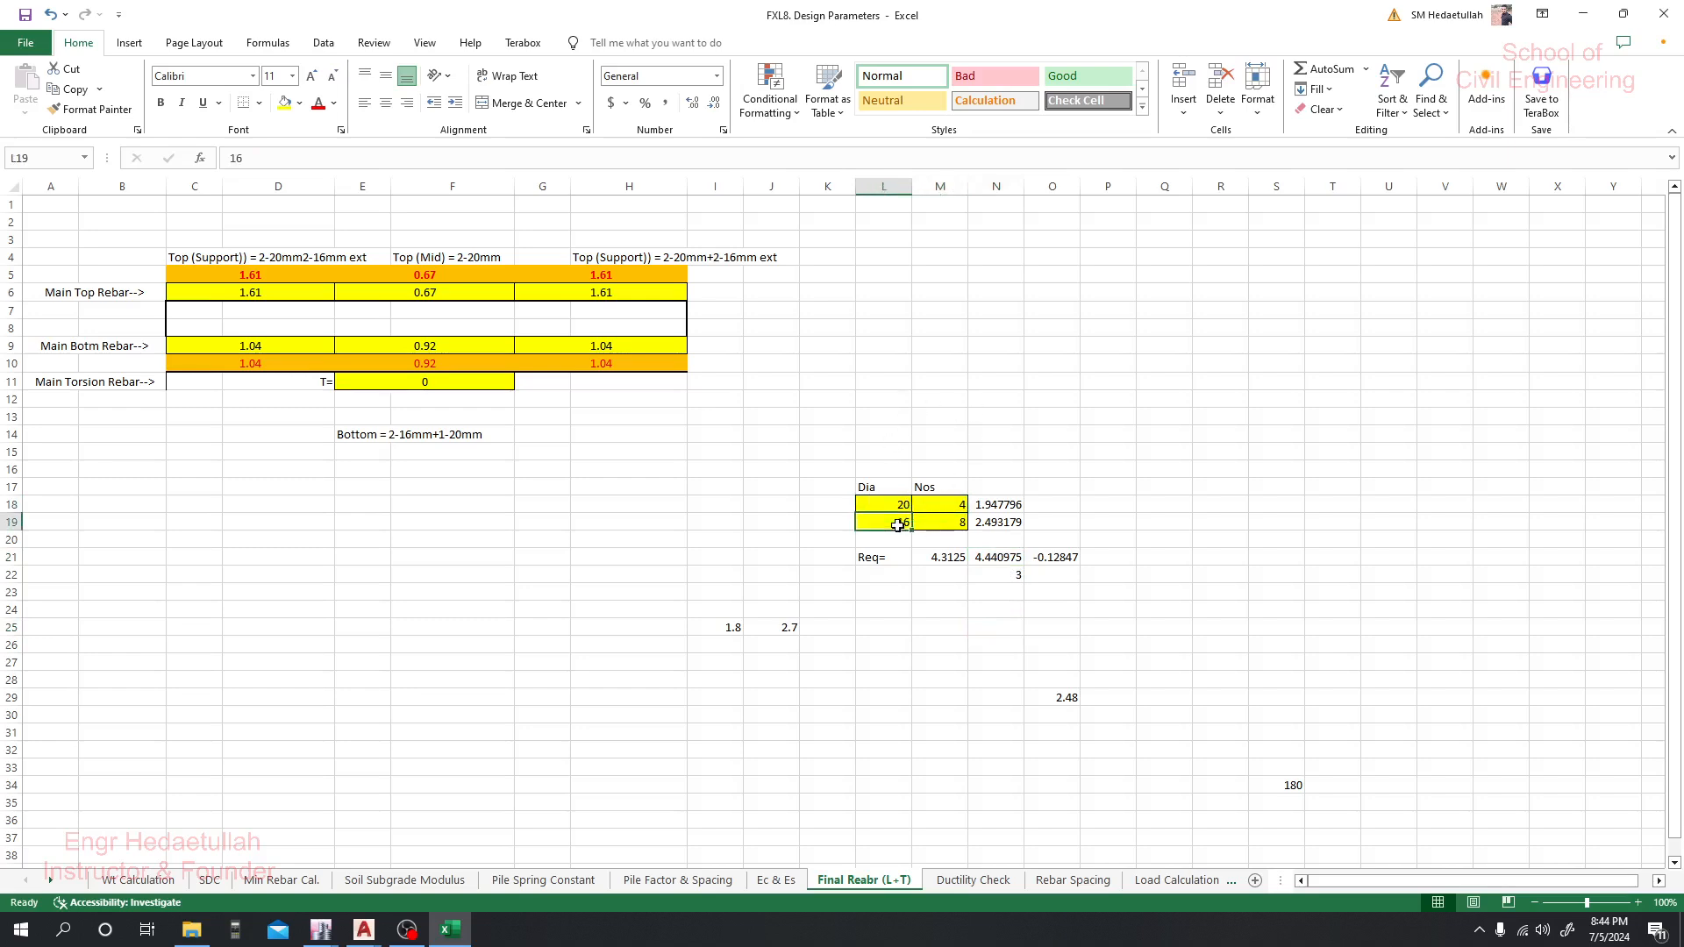
left_click(951, 527)
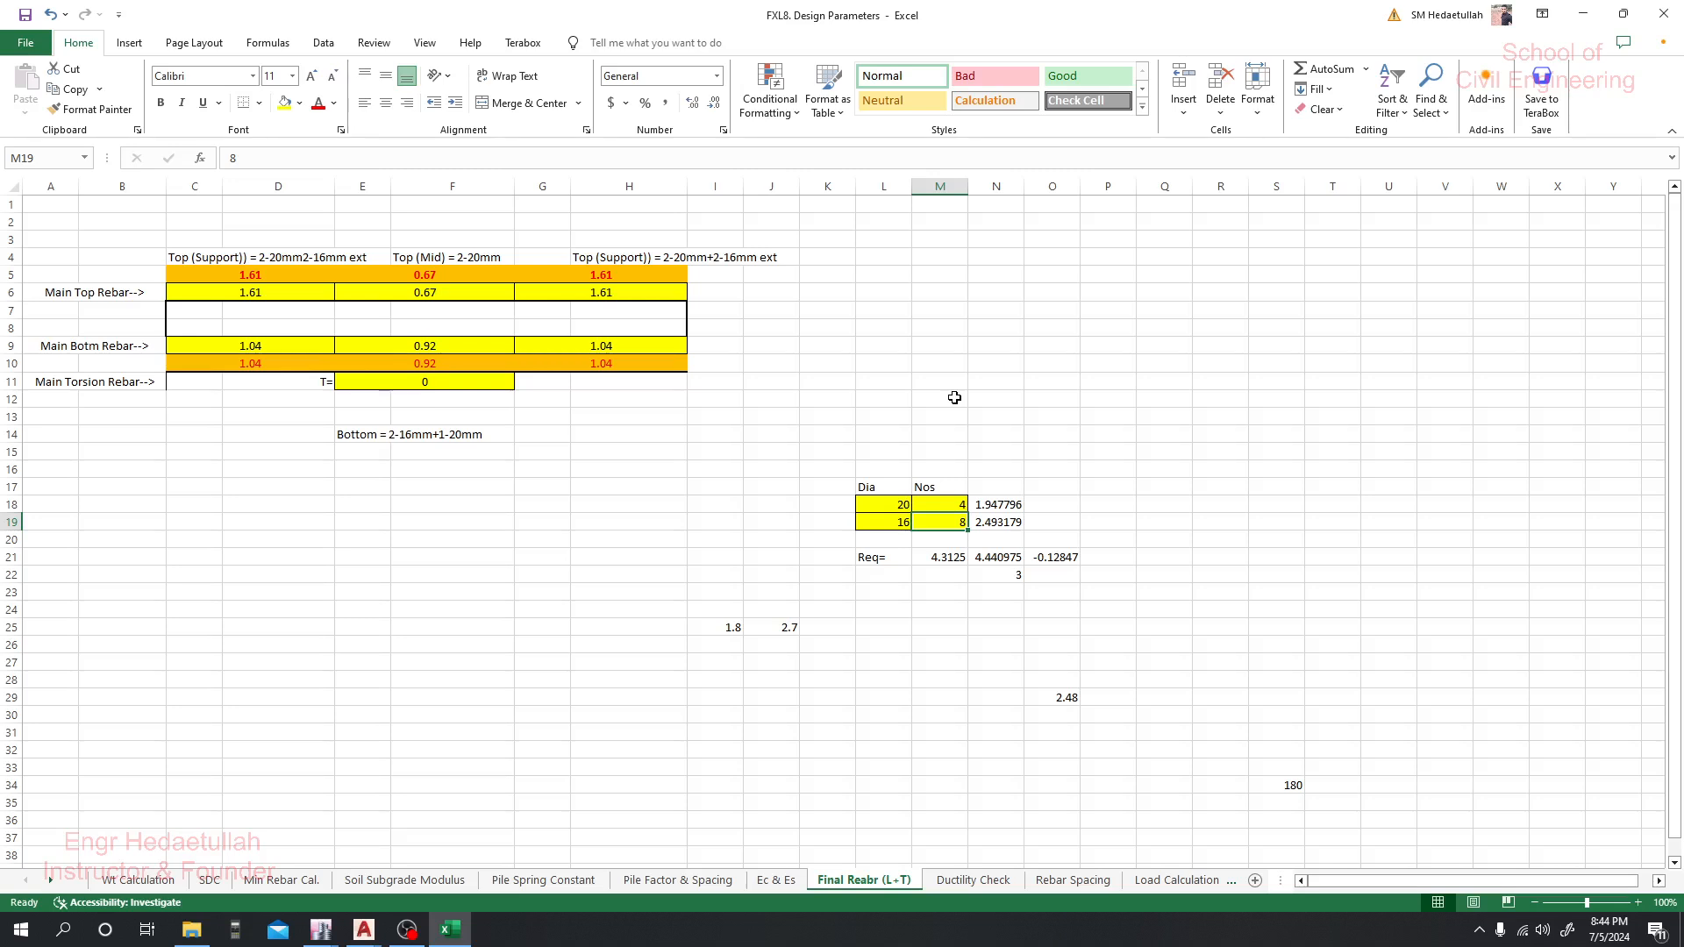
left_click_drag(953, 505, 954, 521)
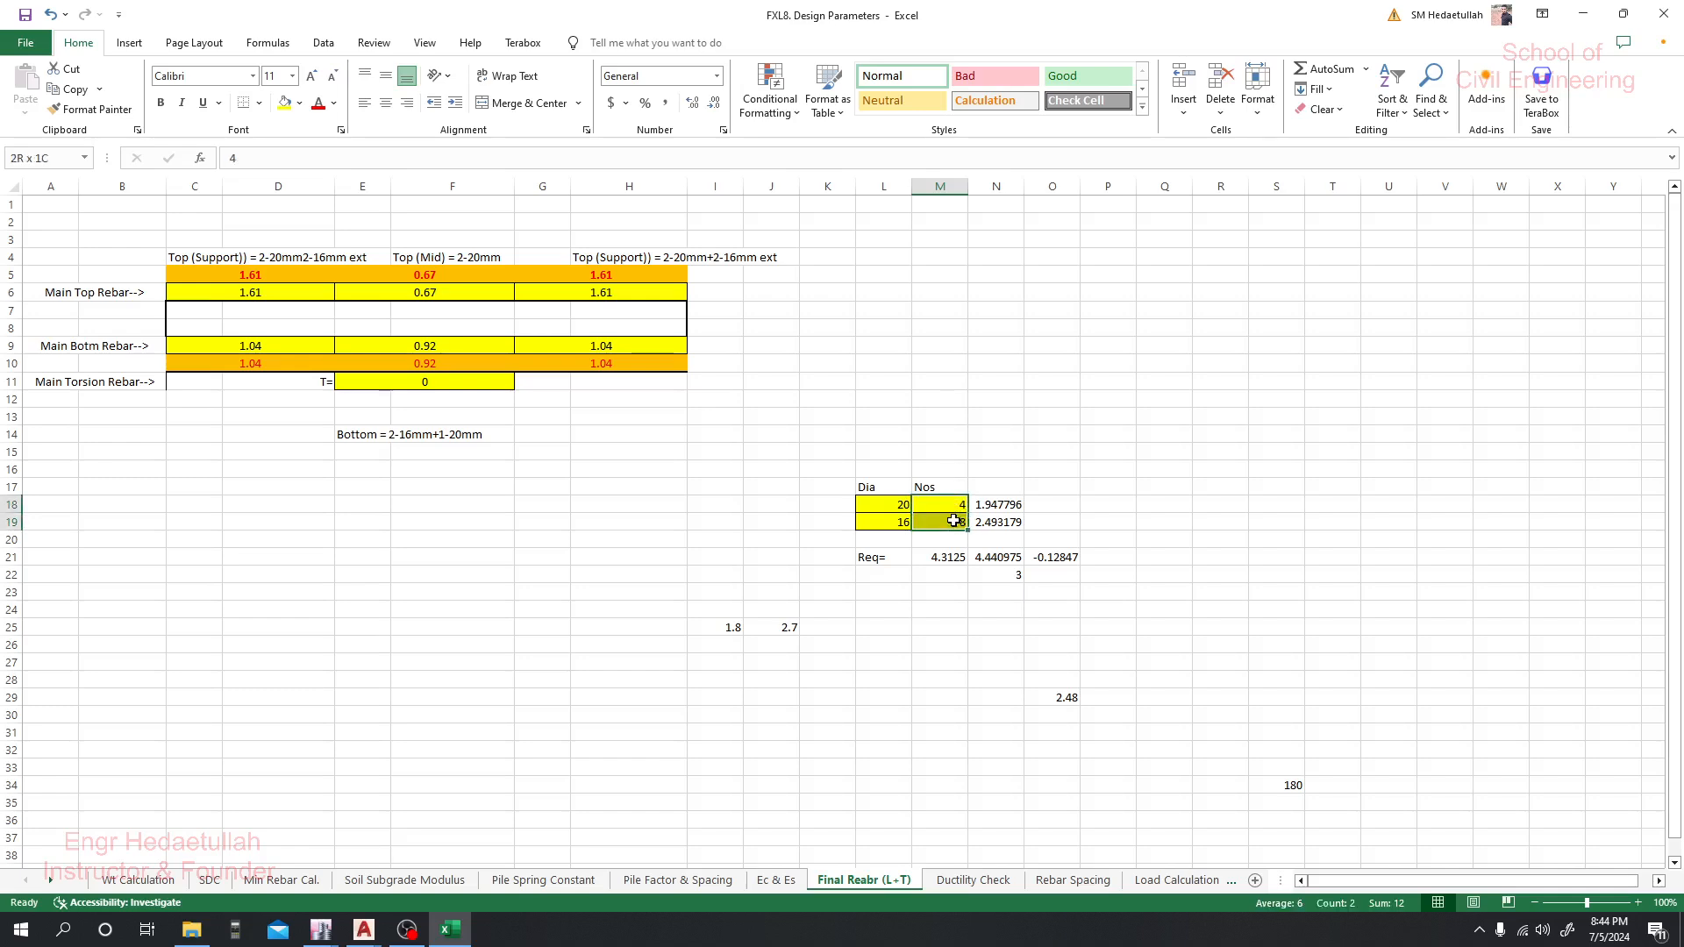
left_click(949, 519)
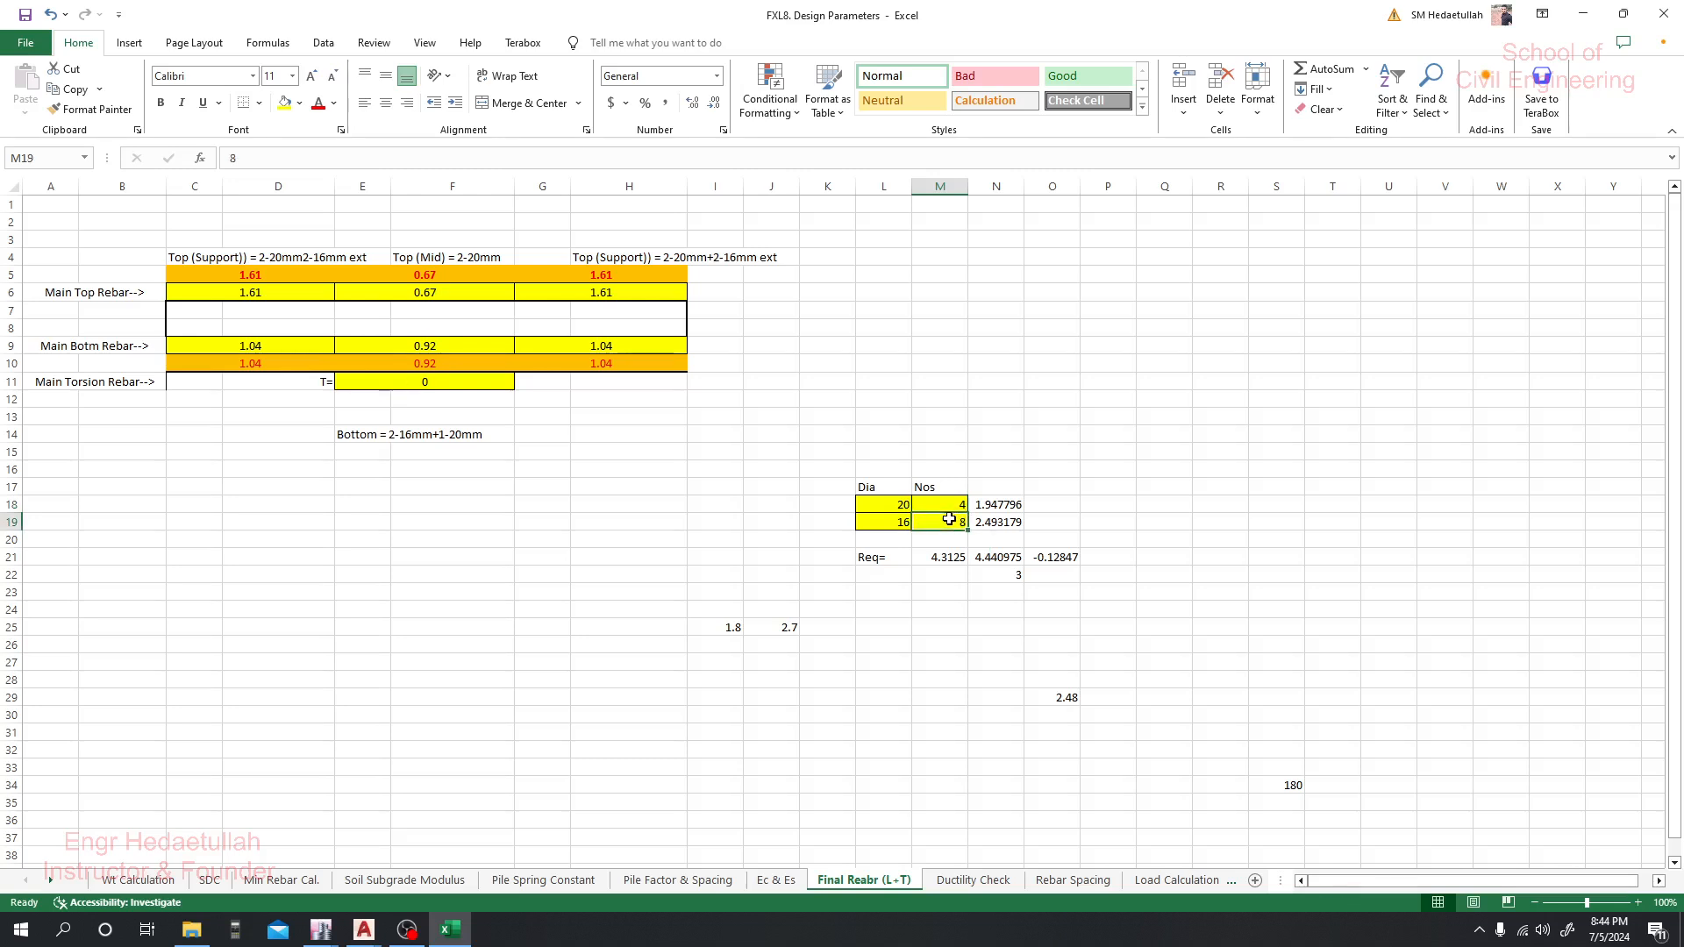
left_click(945, 501)
left_click(946, 518)
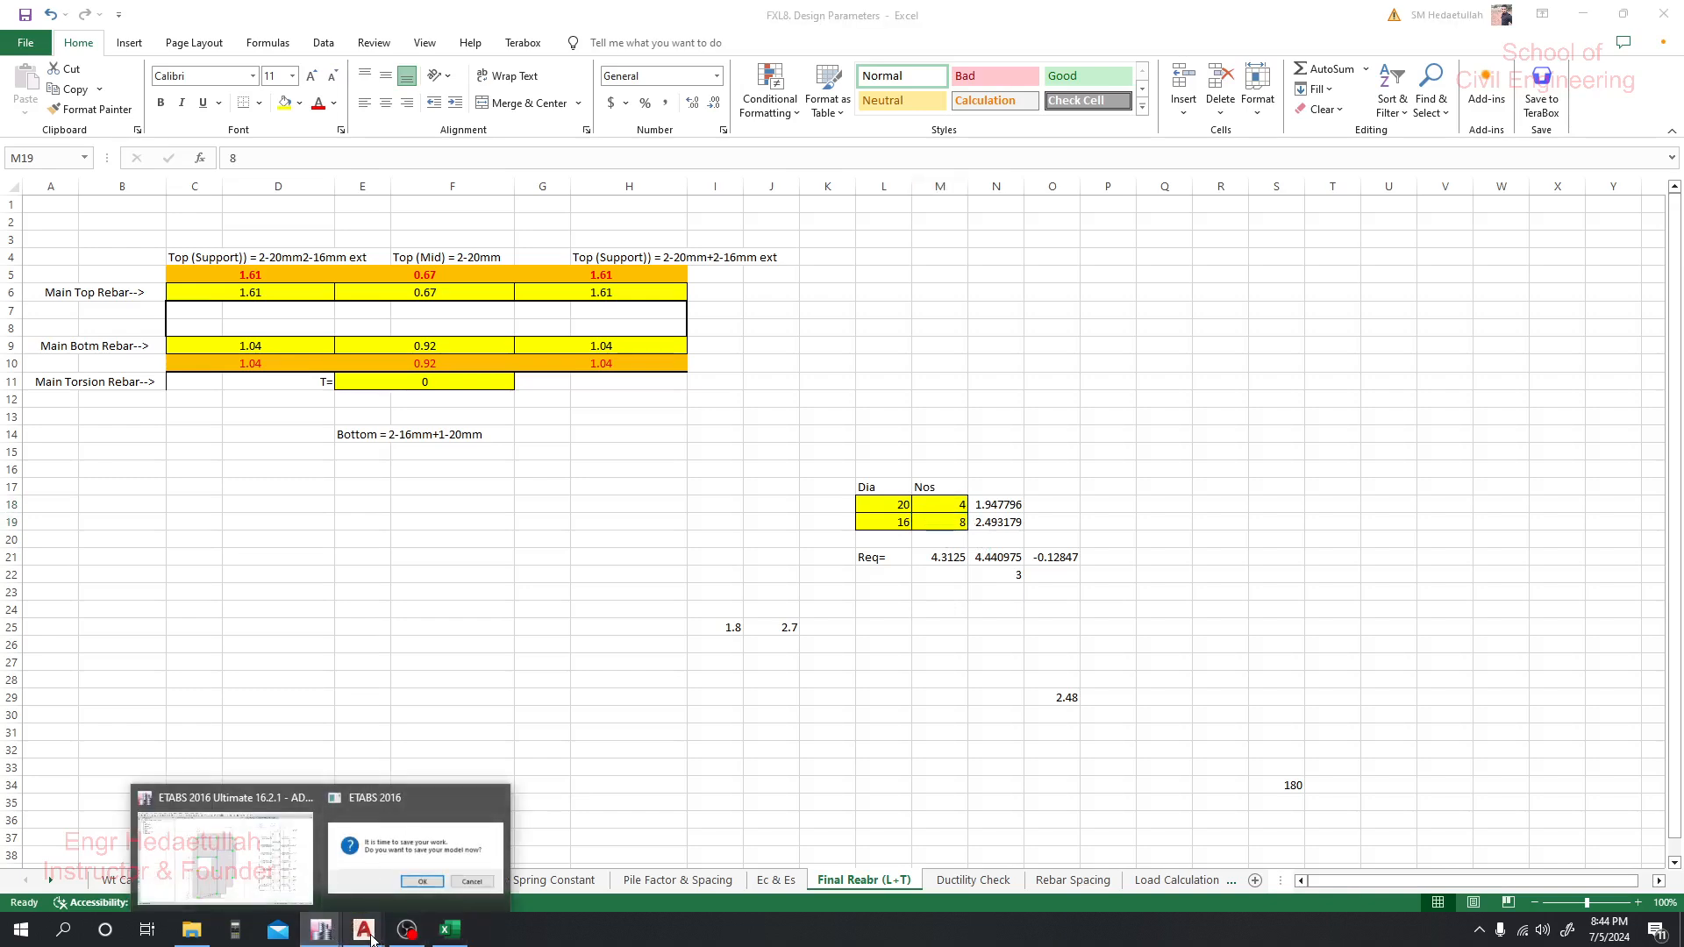
Check AutoCAD's Finall plan.dwg, return to Excel, and set the 16 mm bar count in M19 to 10 and the 20 mm count in M18 to 2
left_click(263, 846)
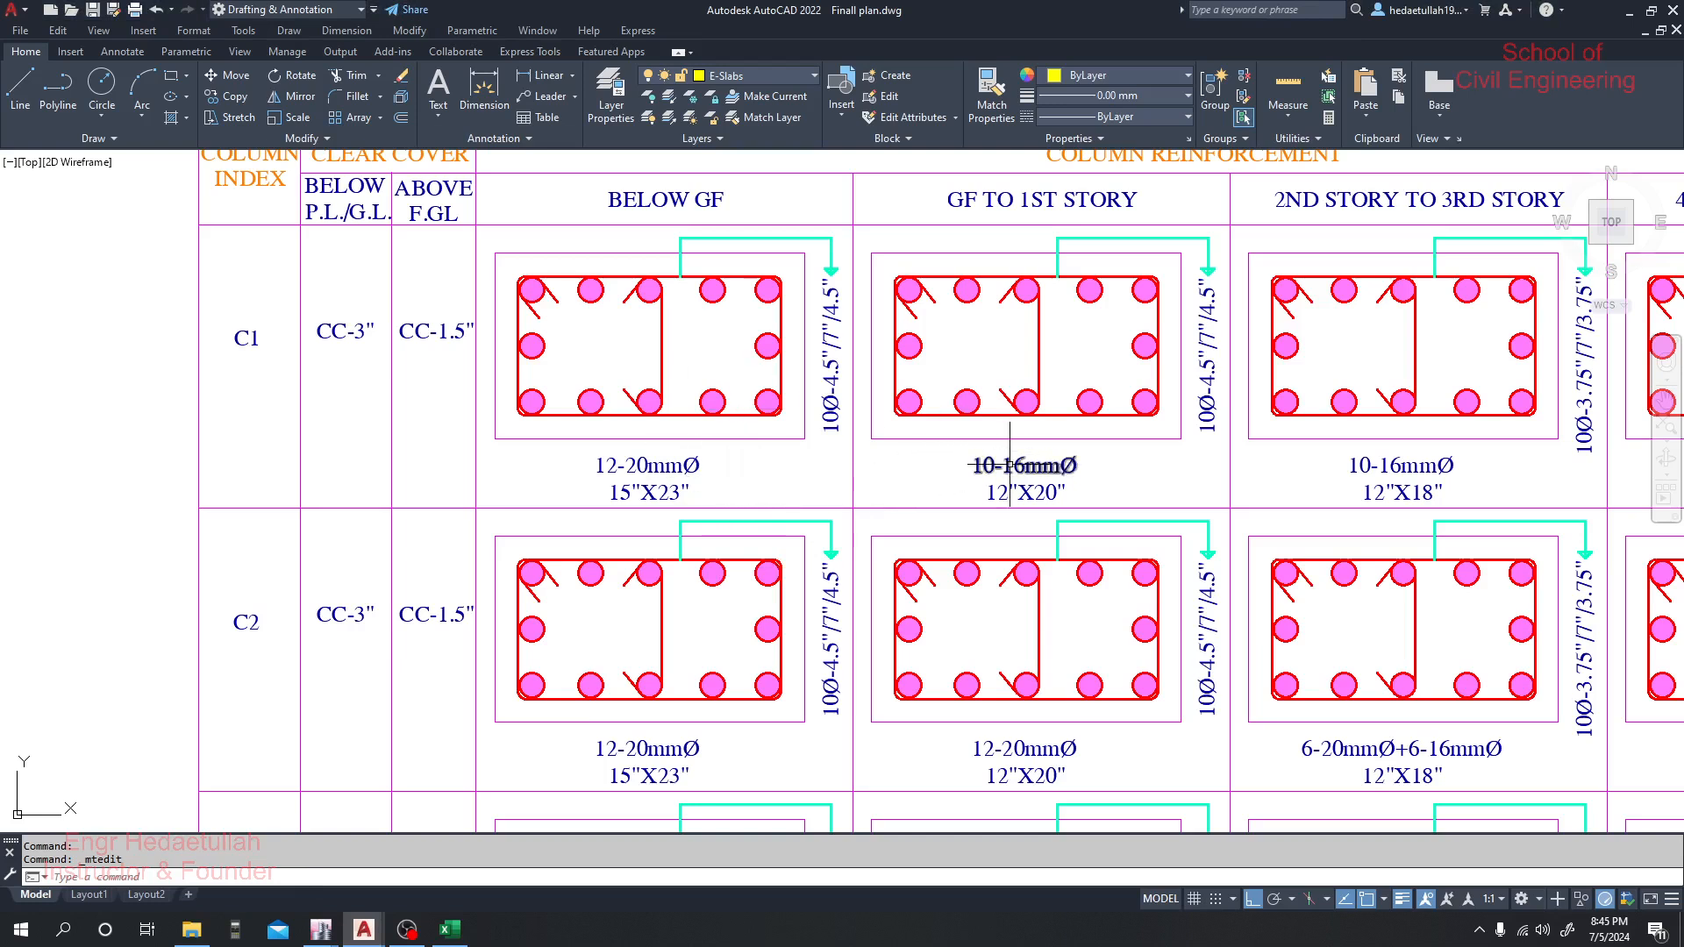
left_click(453, 932)
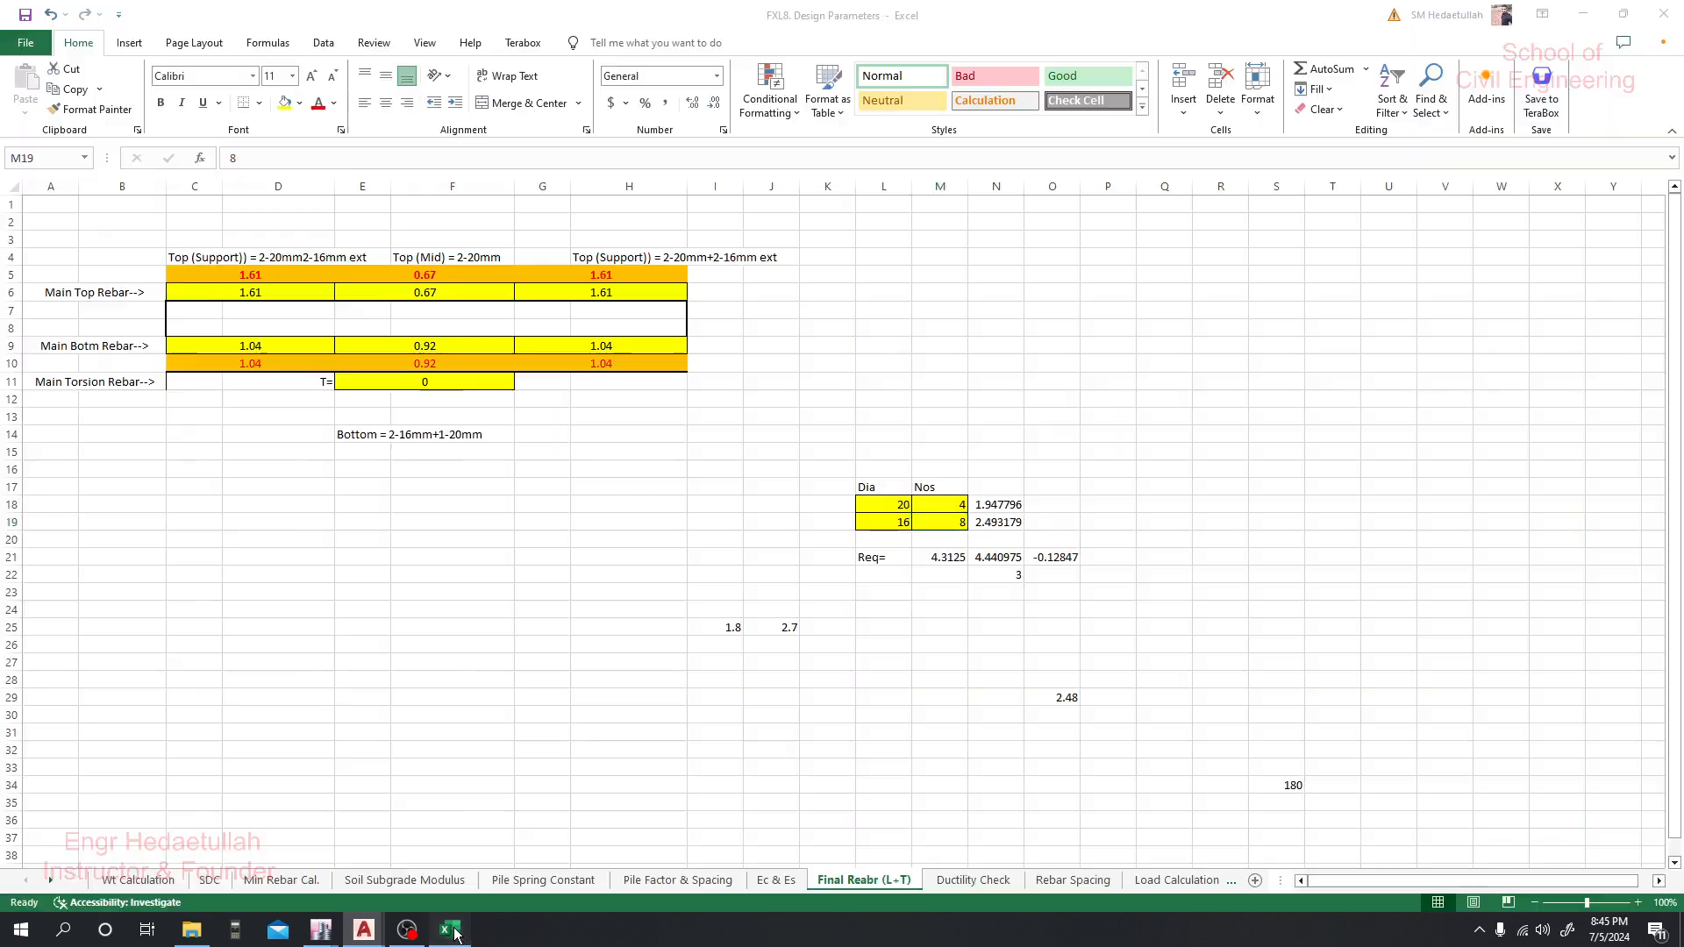
left_click(943, 506)
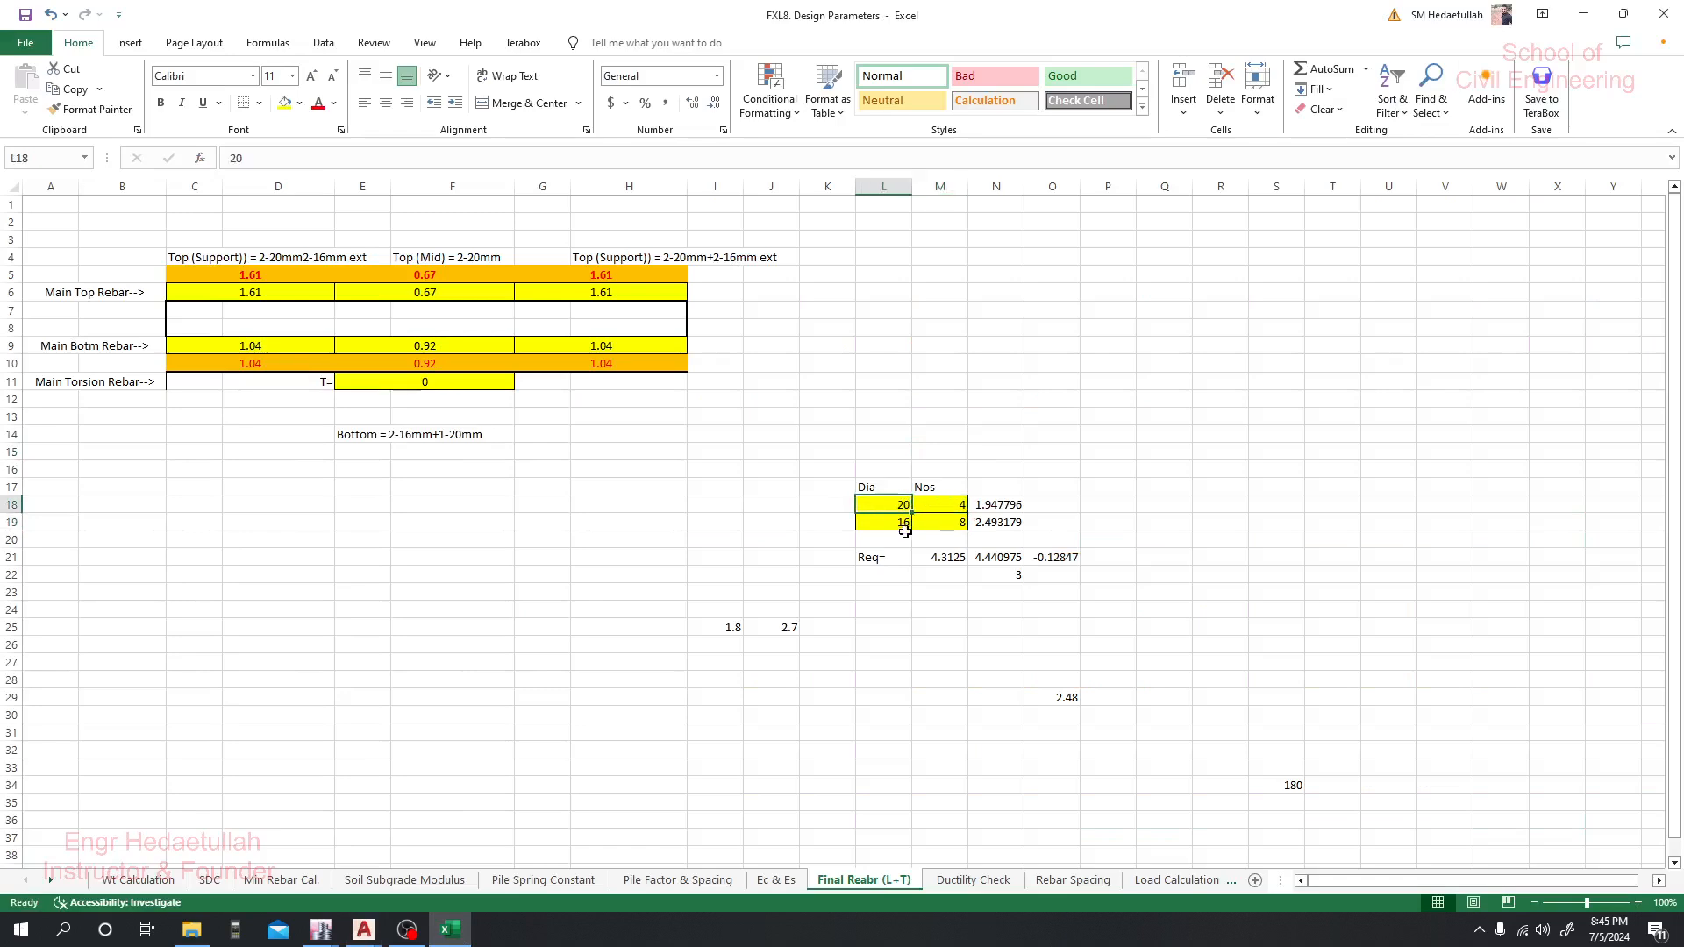
left_click(942, 521)
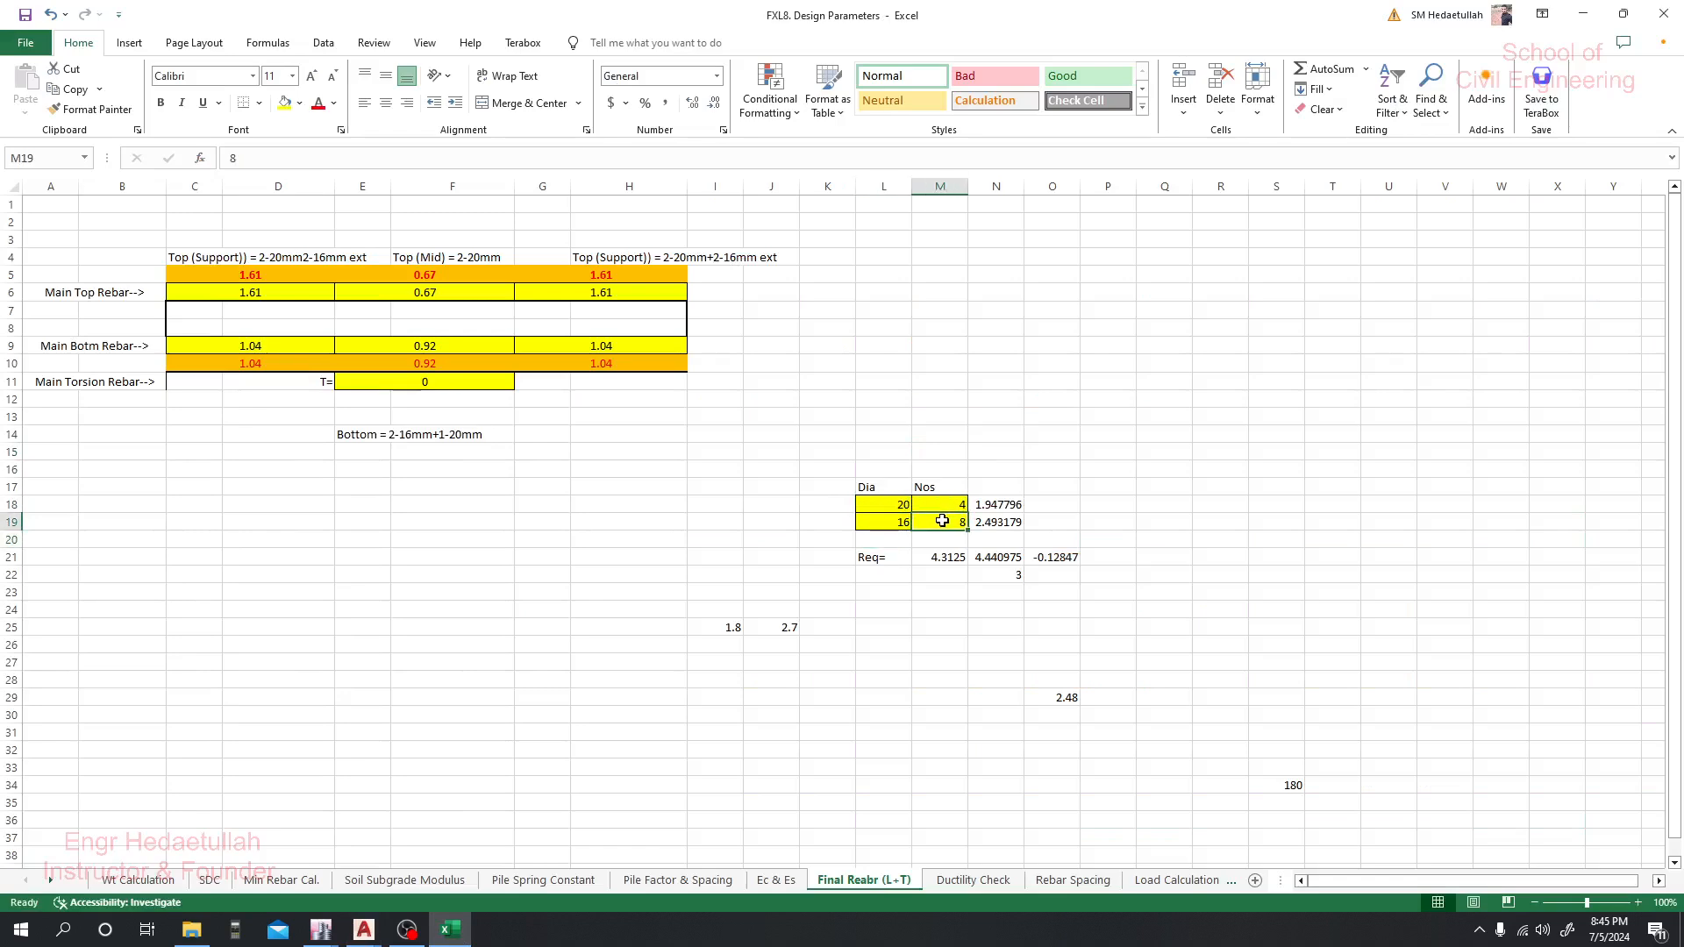
type("10")
key("Return")
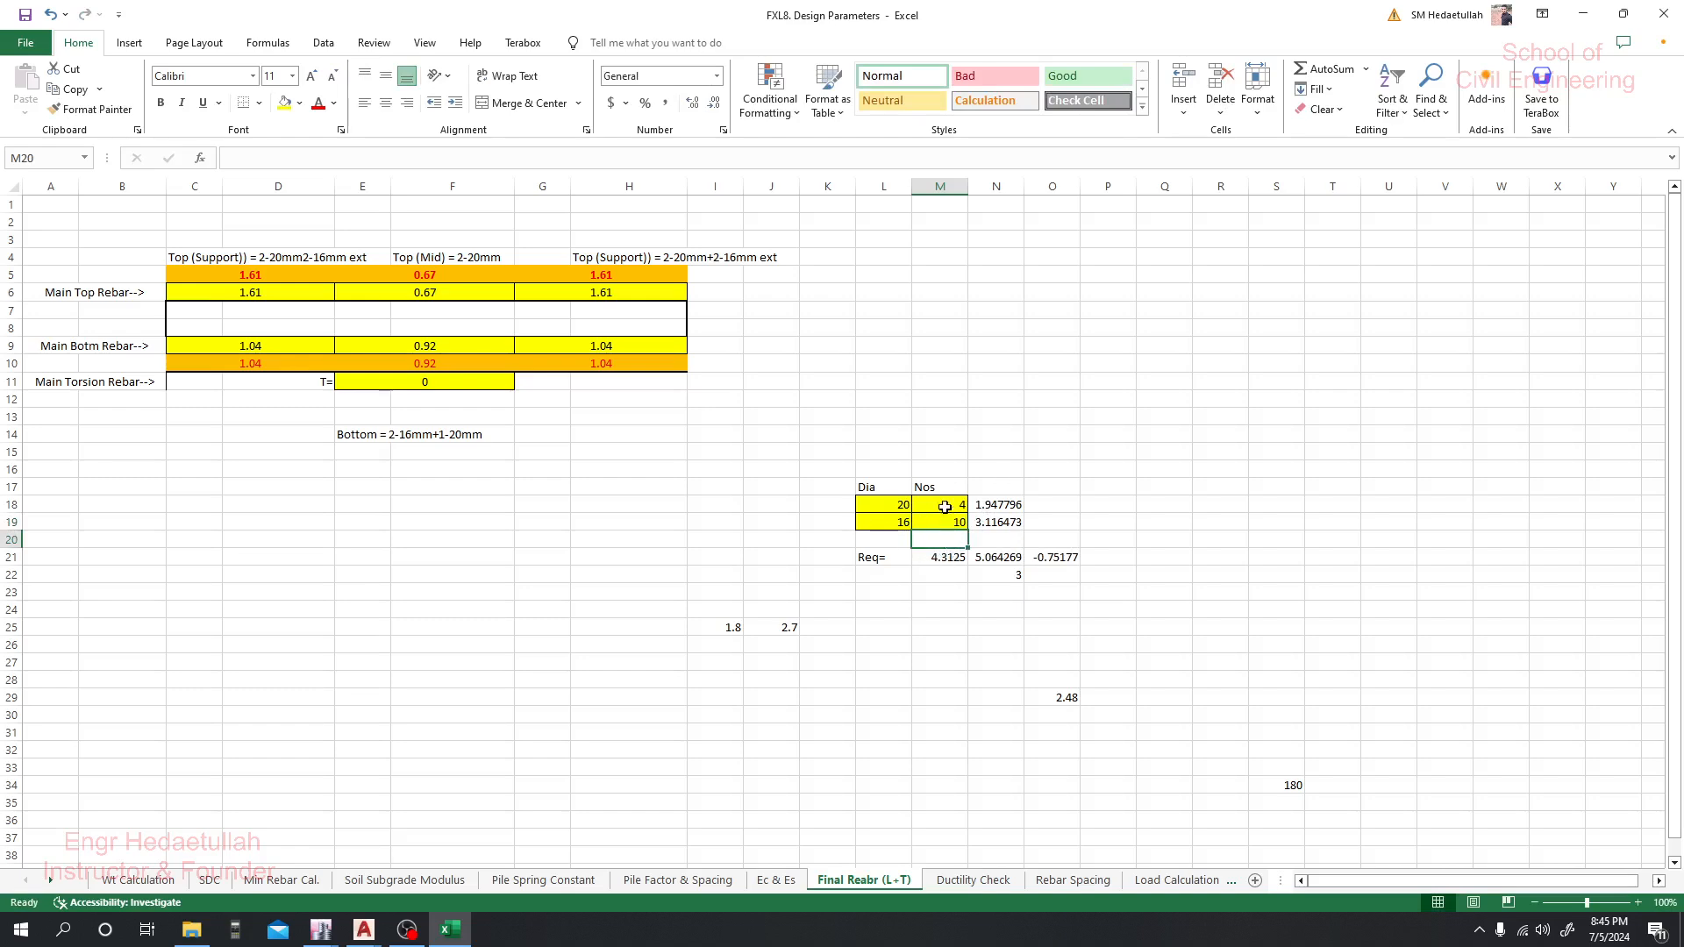
left_click(945, 505)
type("2")
key("Return")
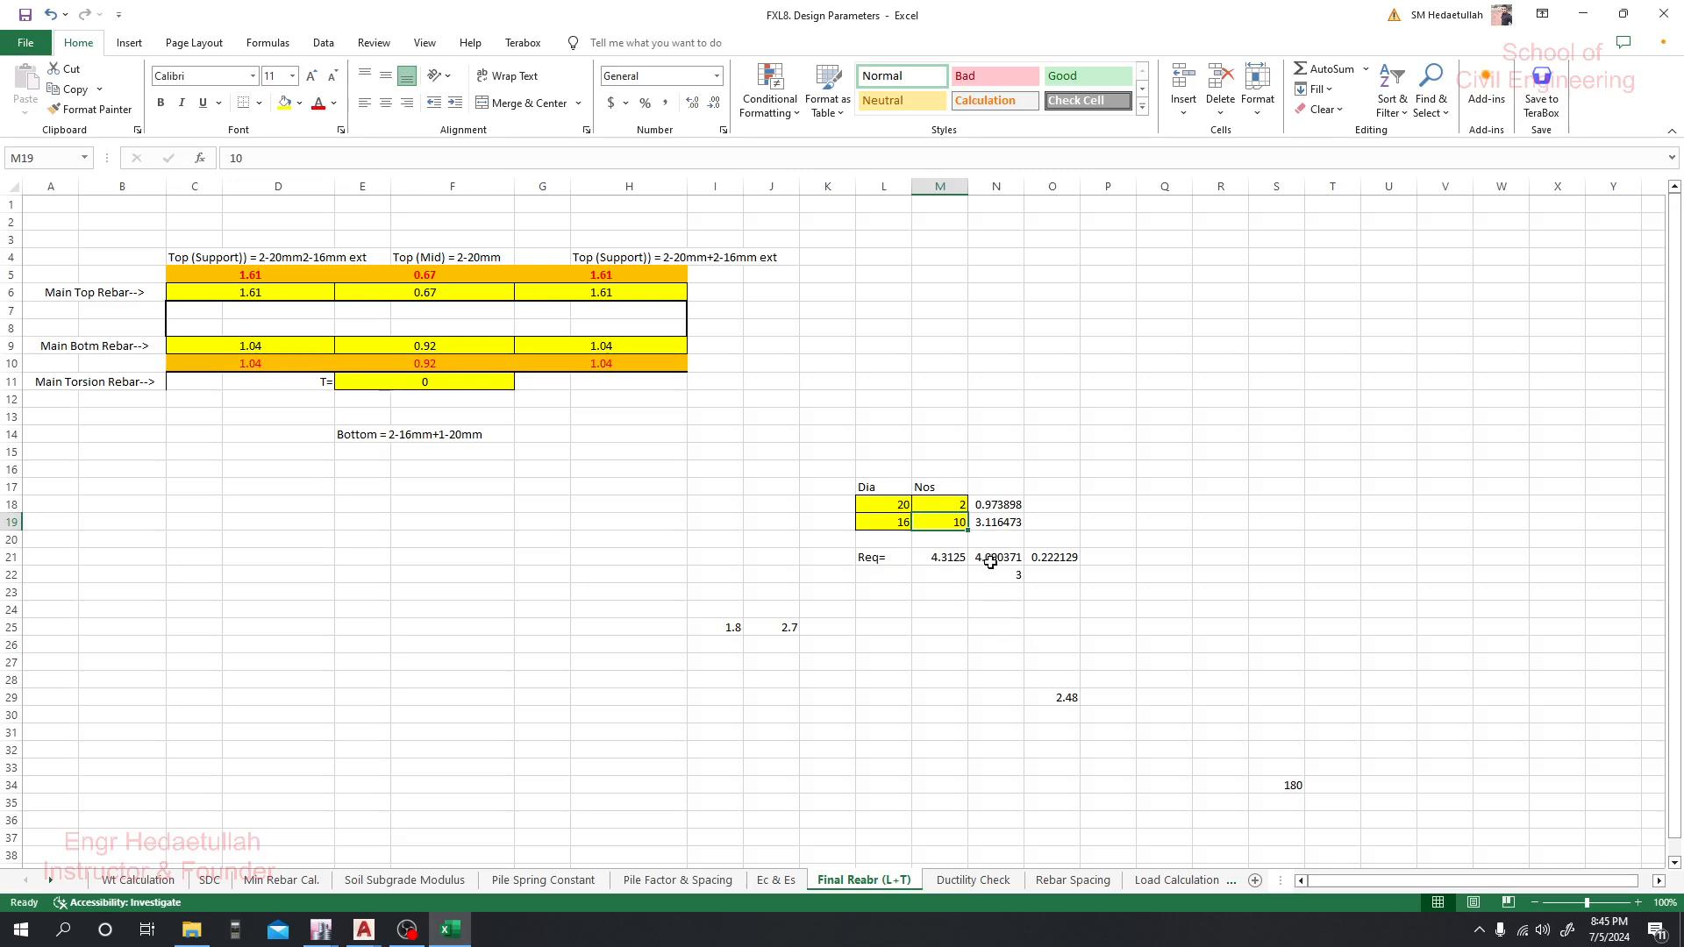
Check the column labels in AutoCAD's cIADC2024-11SDC-D(DESIGN).dxf layout and return to the Excel sheet
mouse_move(363, 935)
left_click(458, 850)
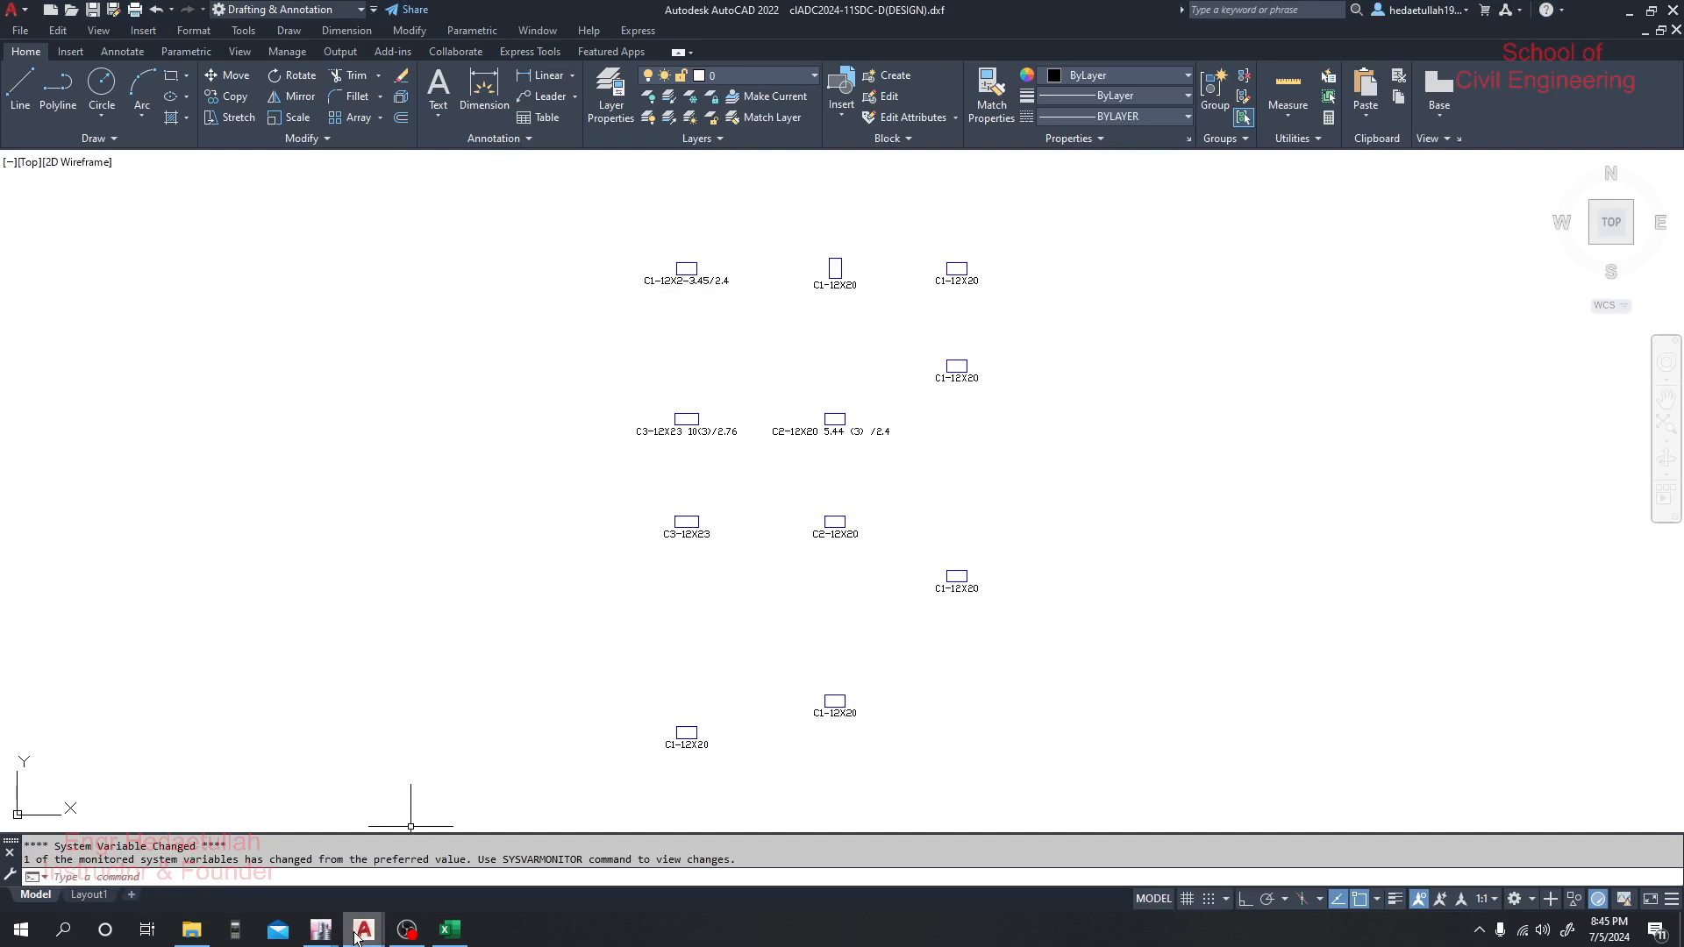
mouse_move(363, 929)
left_click(450, 930)
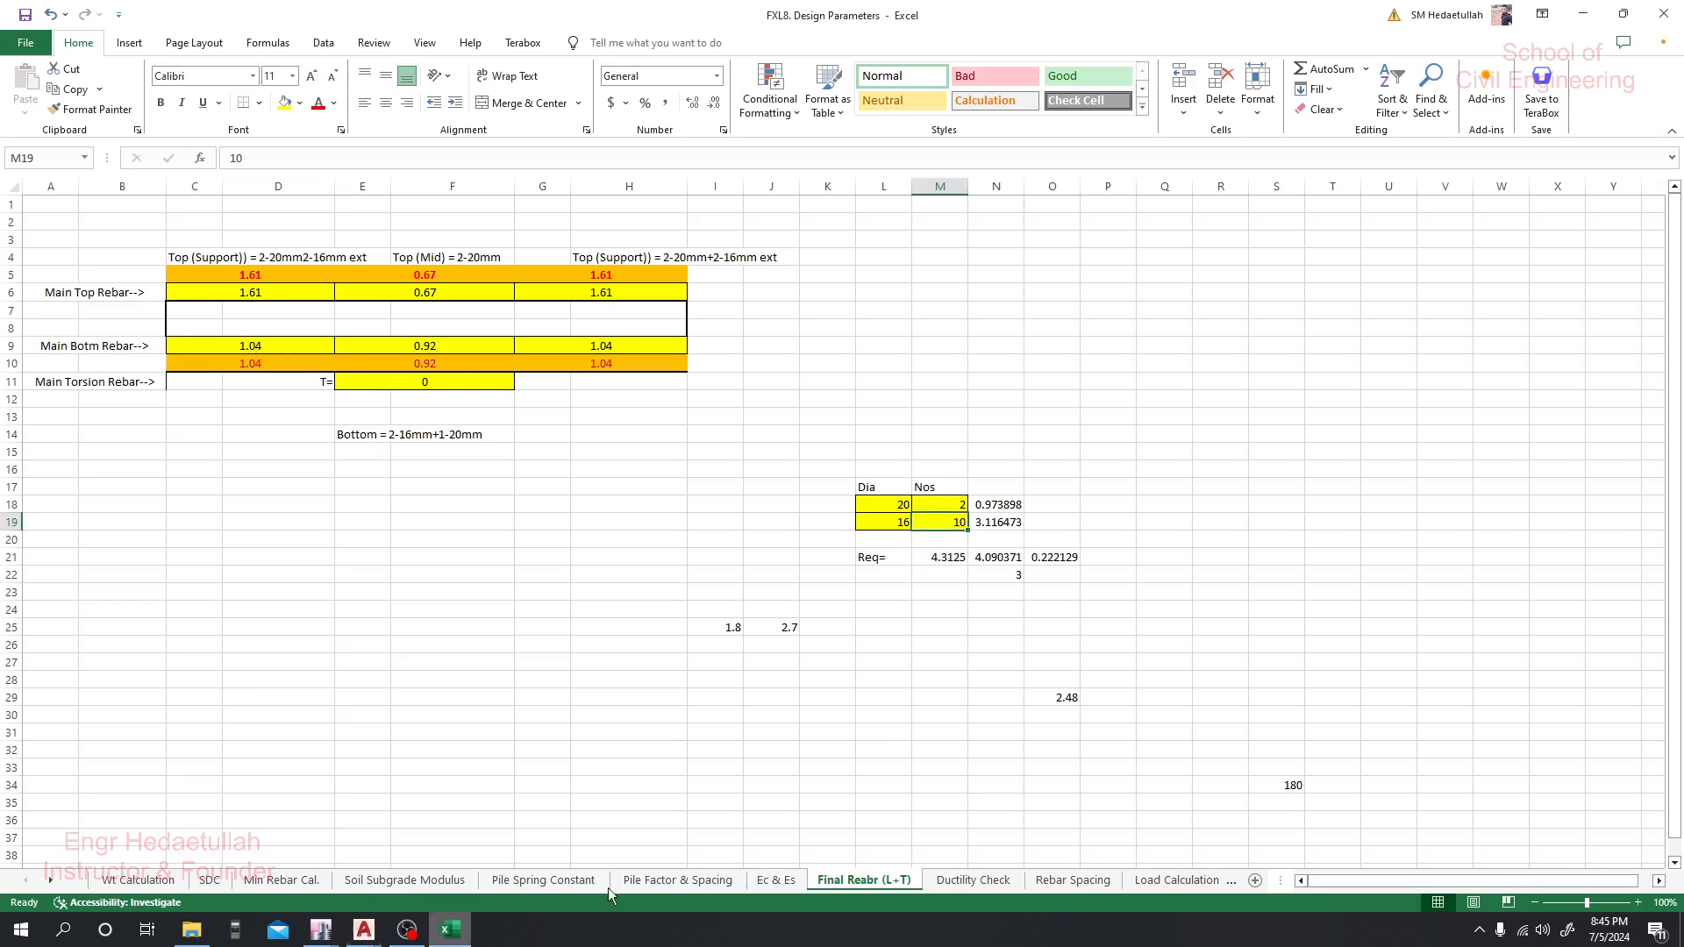
Enter 3.45 in cell N23, below the provided steel area
left_click(1003, 626)
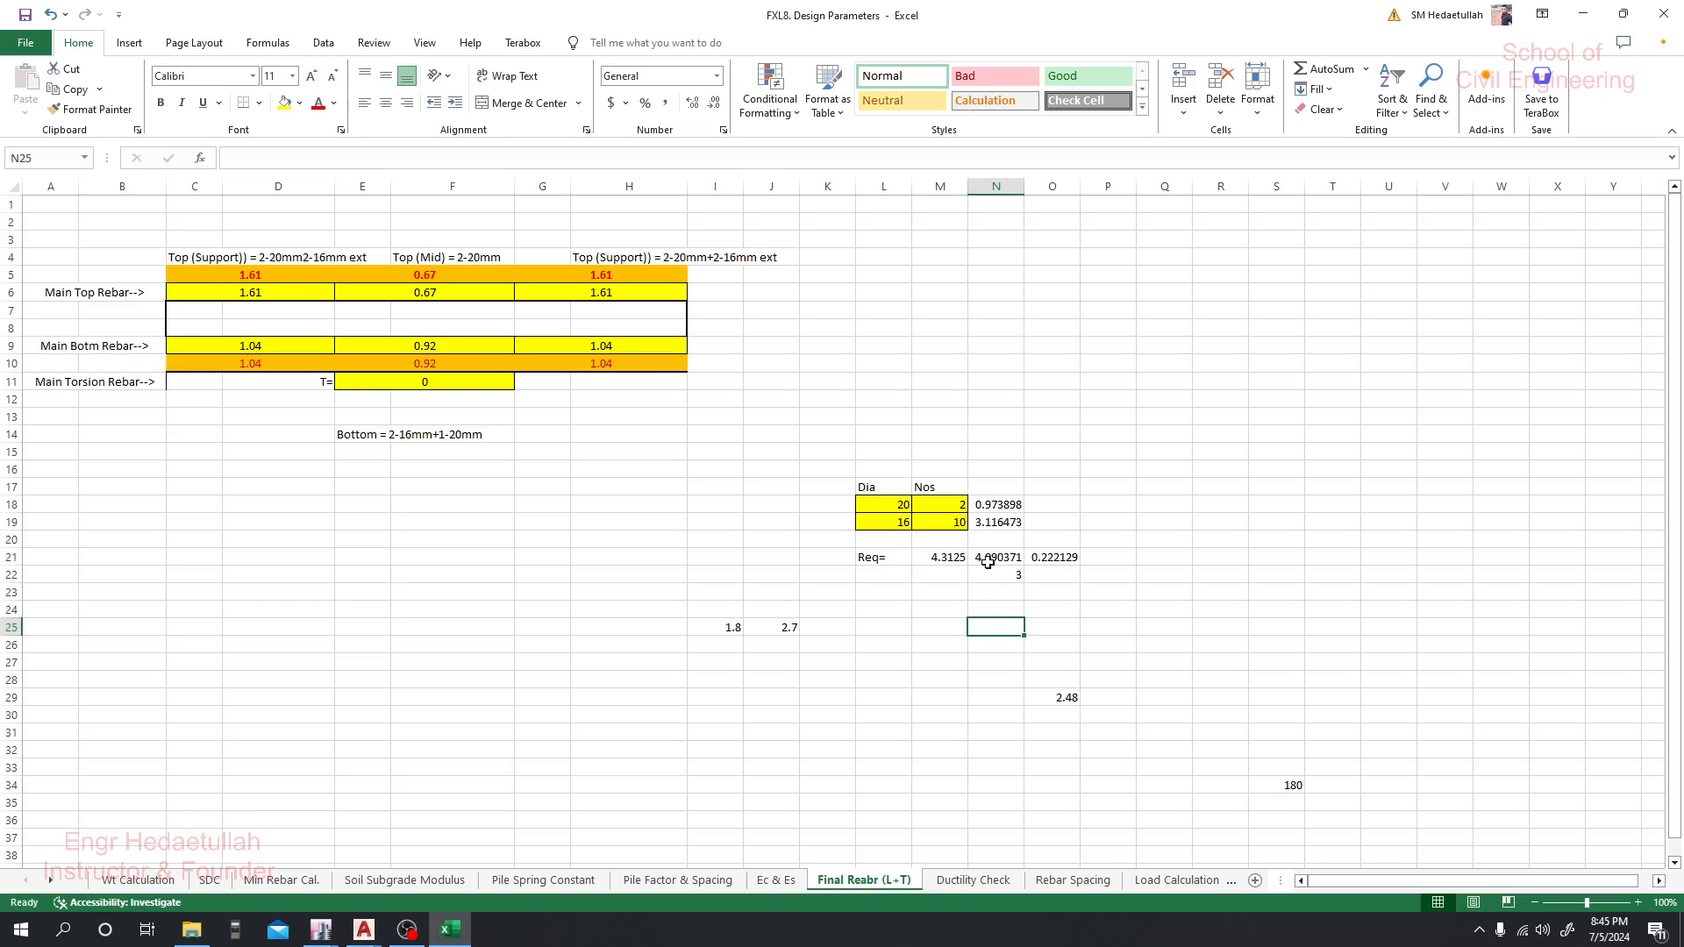
left_click(995, 593)
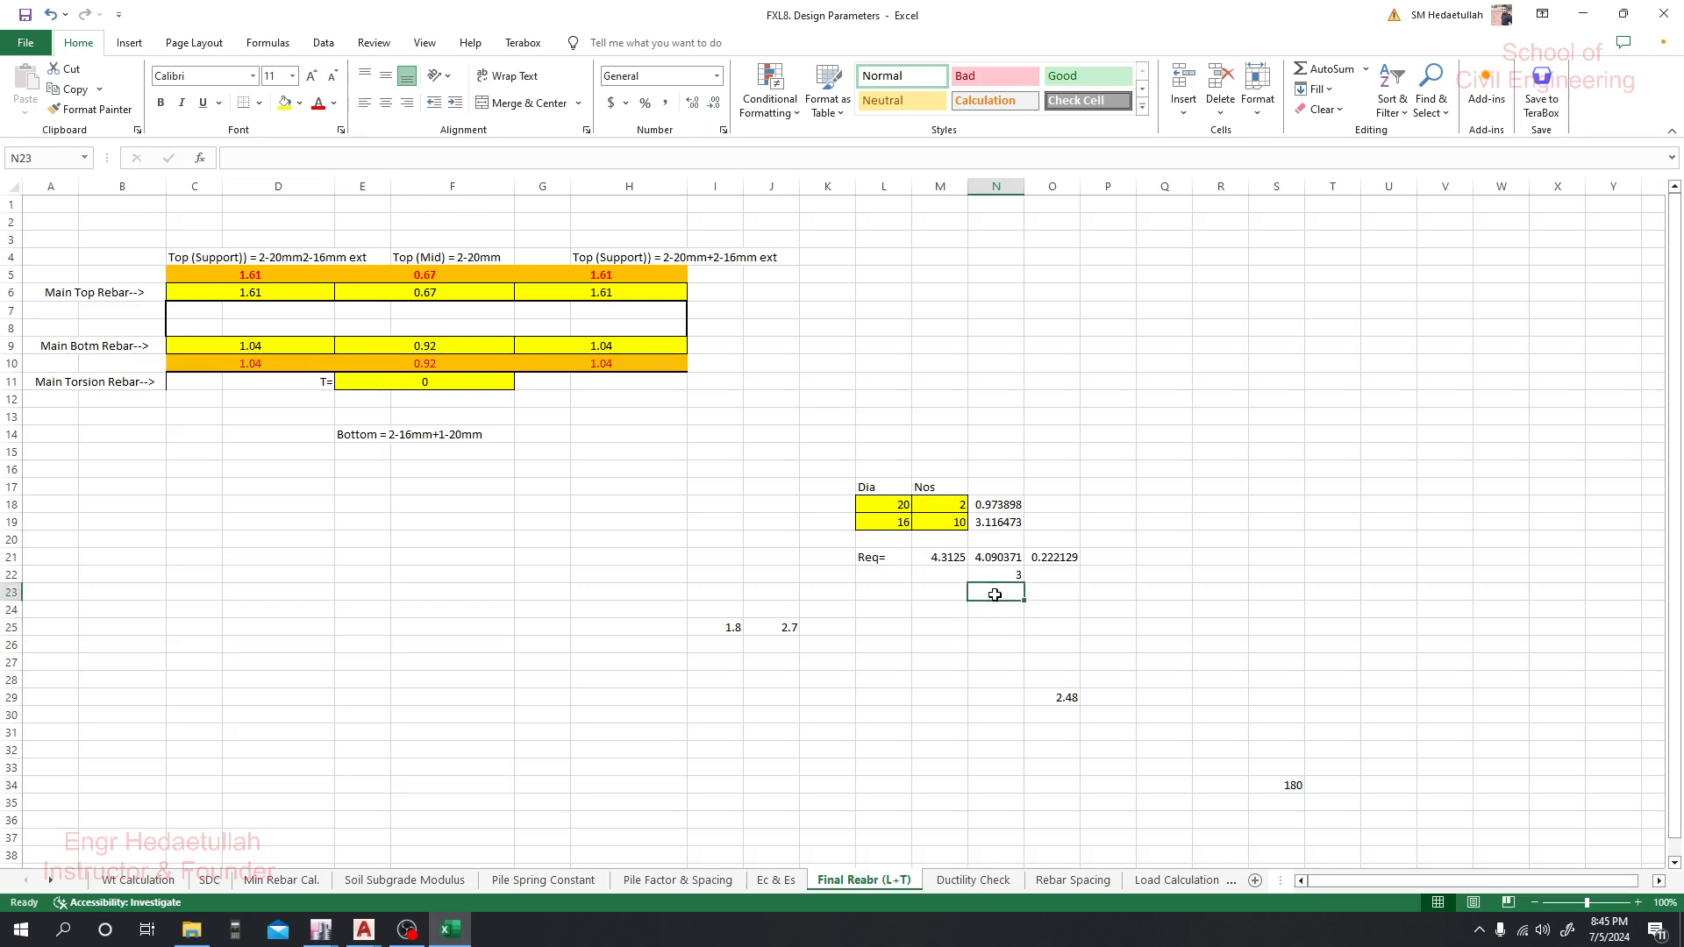
type("3.45")
key("Return")
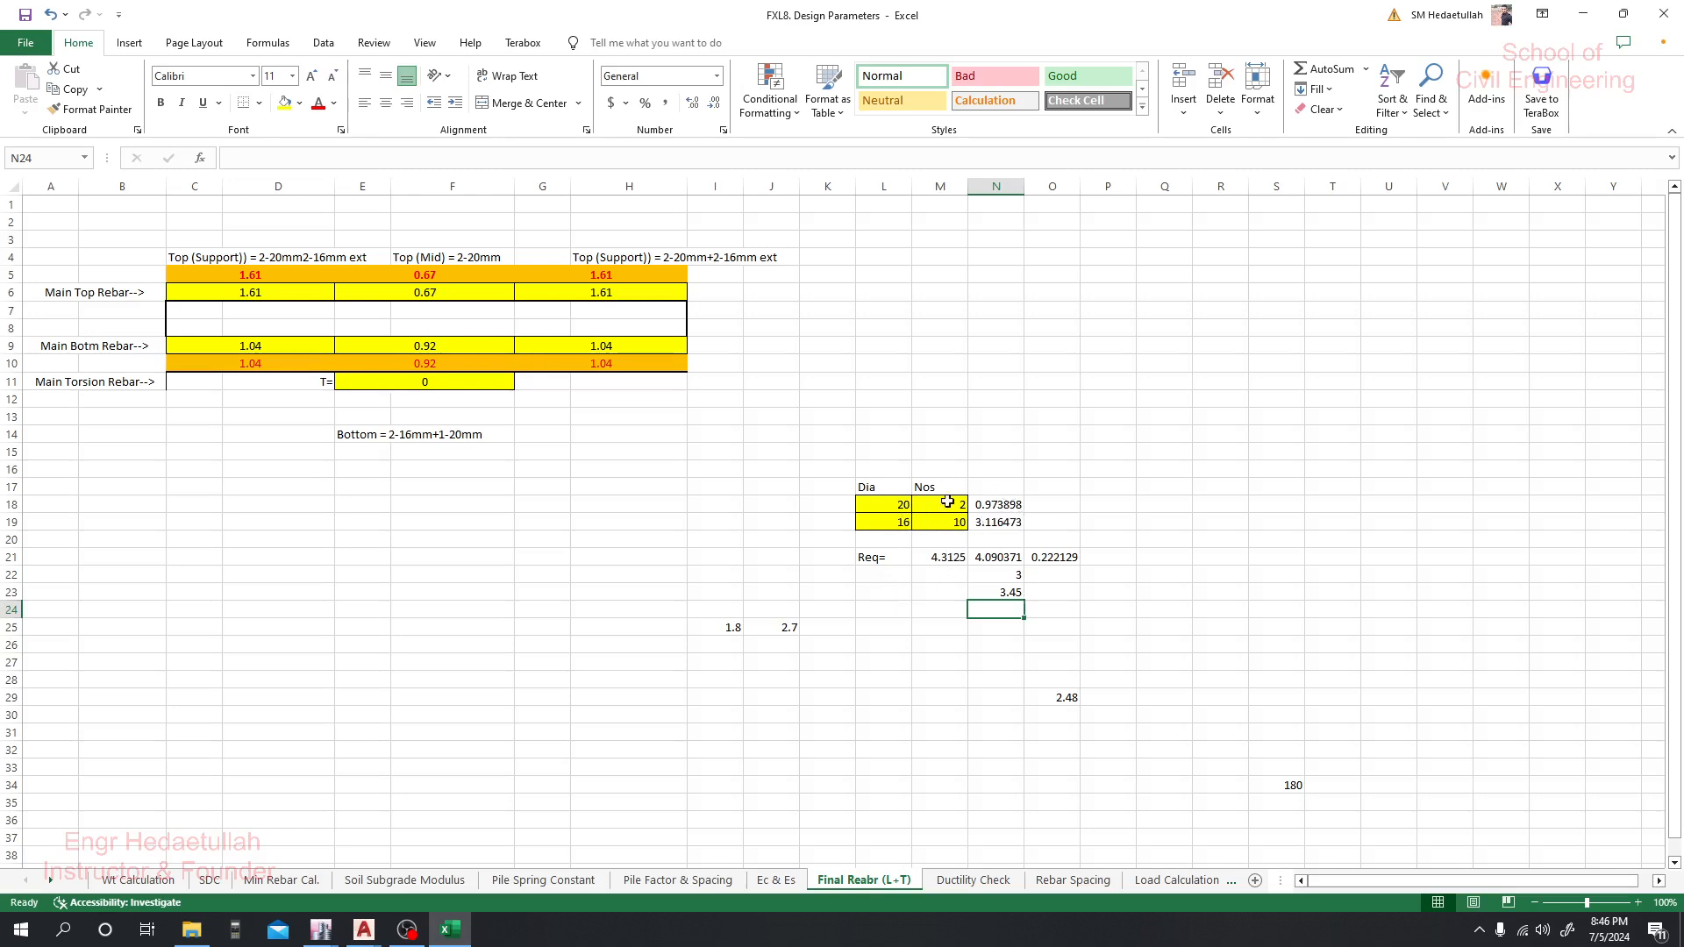
Switch to AutoCAD's Finall plan.dwg and change column C1's Below GF bar label to 10-16mmØ
left_click(364, 930)
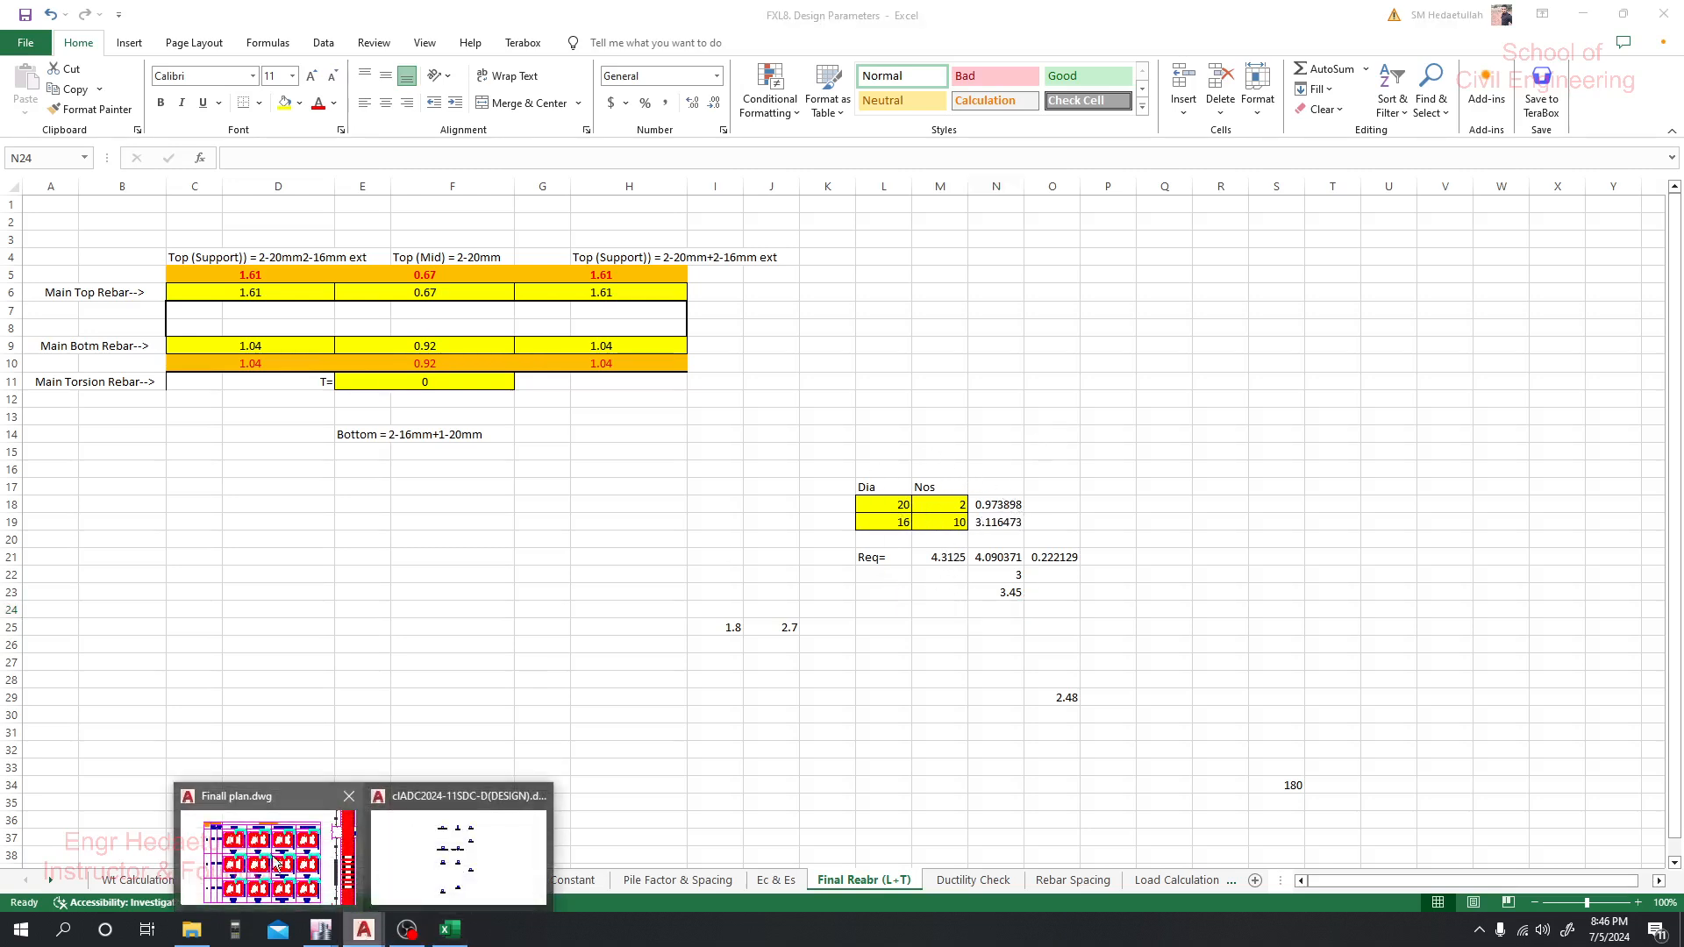
left_click(275, 864)
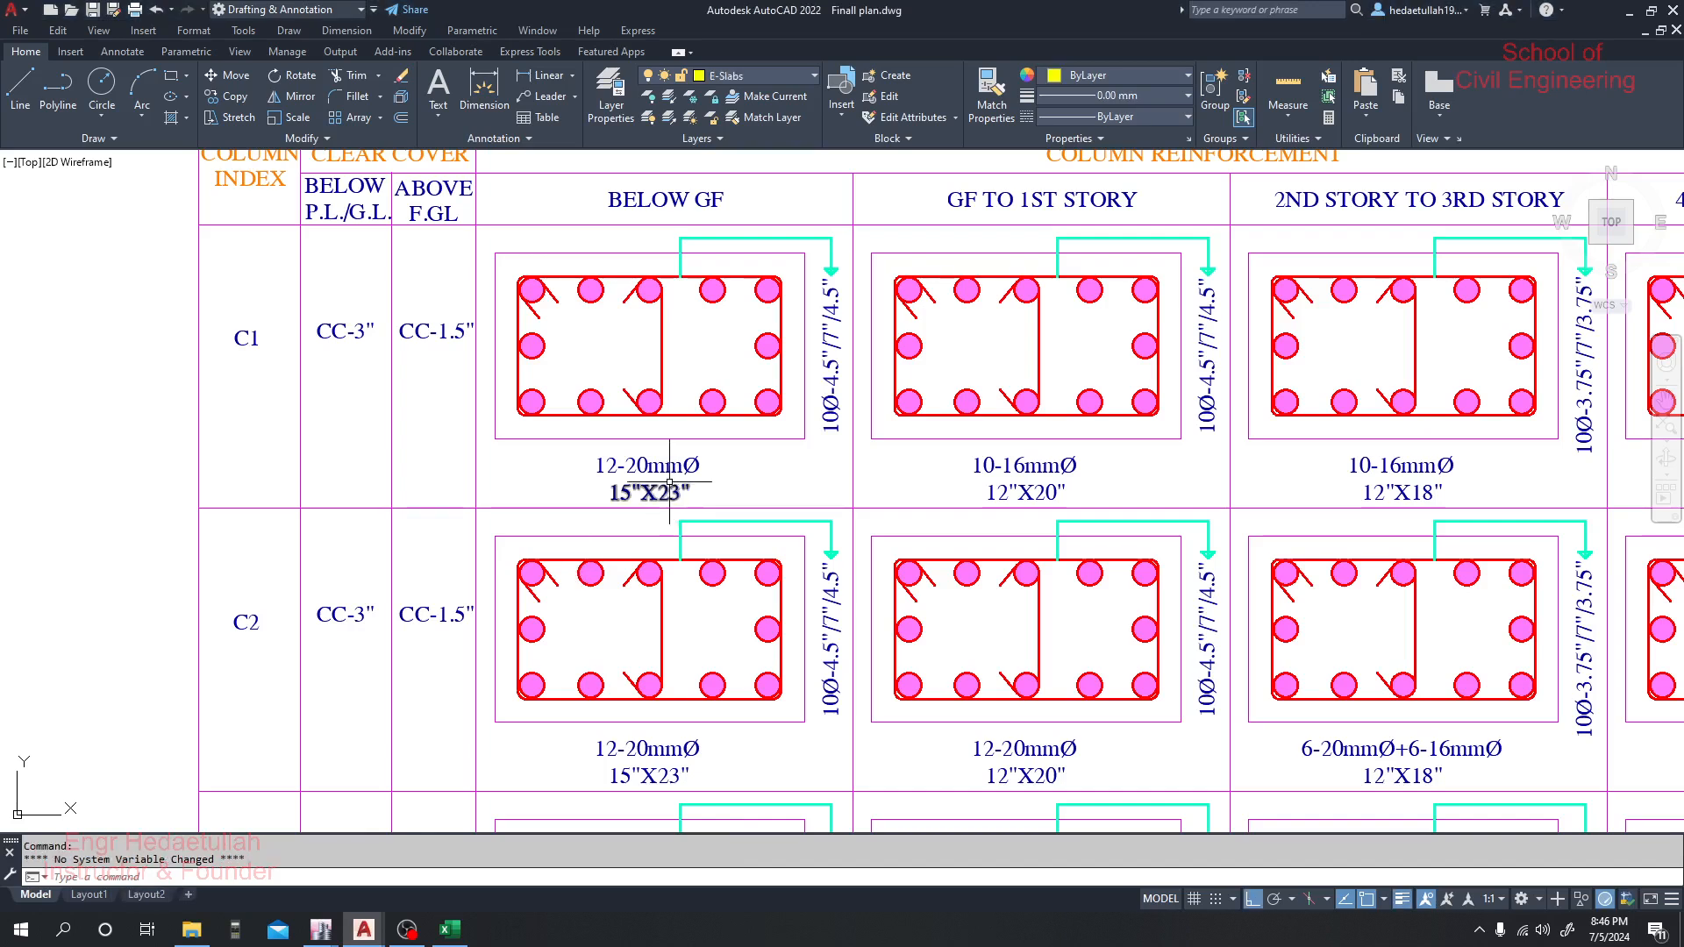
left_click(650, 466)
double_click(613, 464)
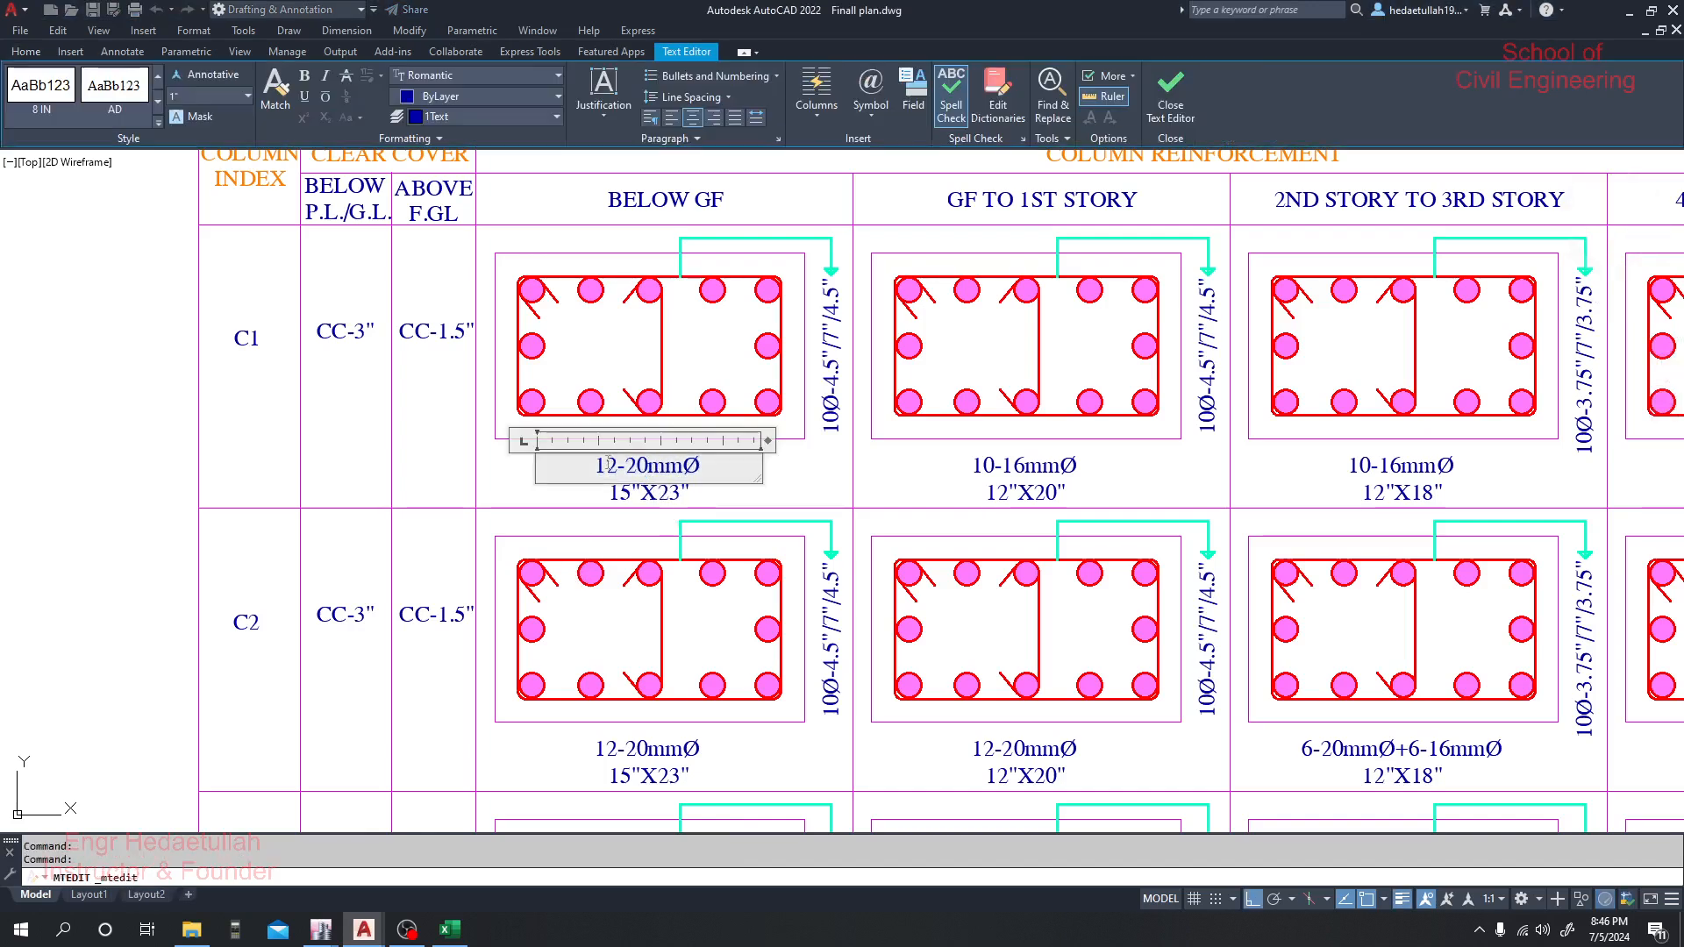
left_click_drag(618, 474, 600, 473)
type("10")
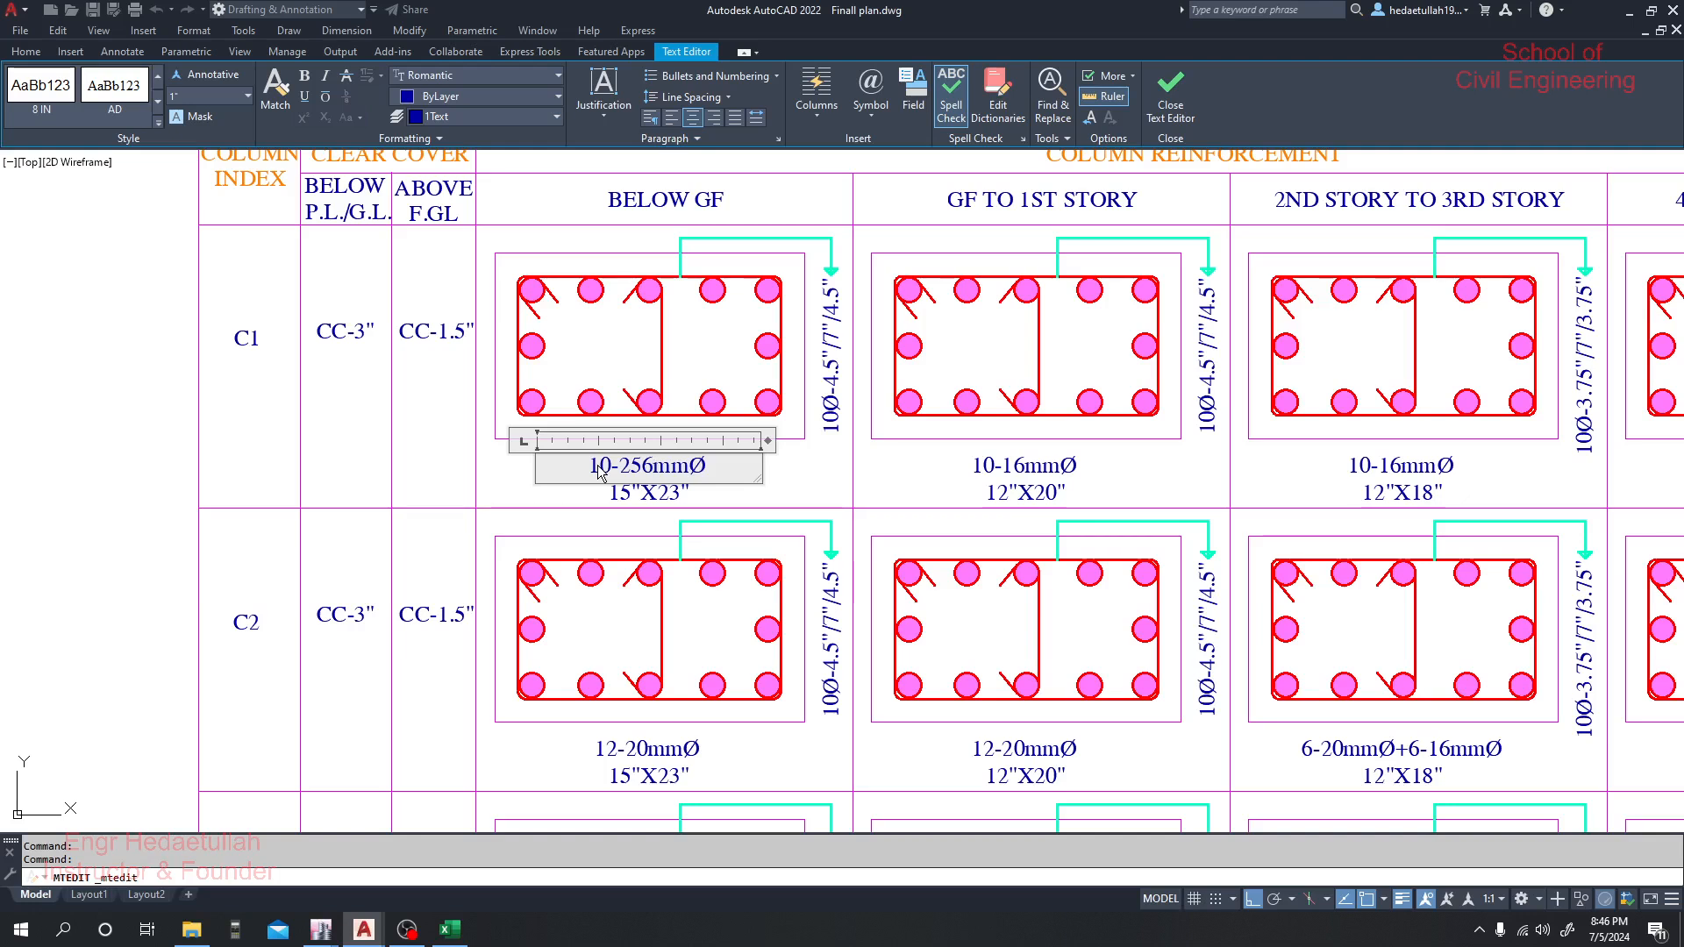
key("BackSpace")
key("BackSpace")
type("16")
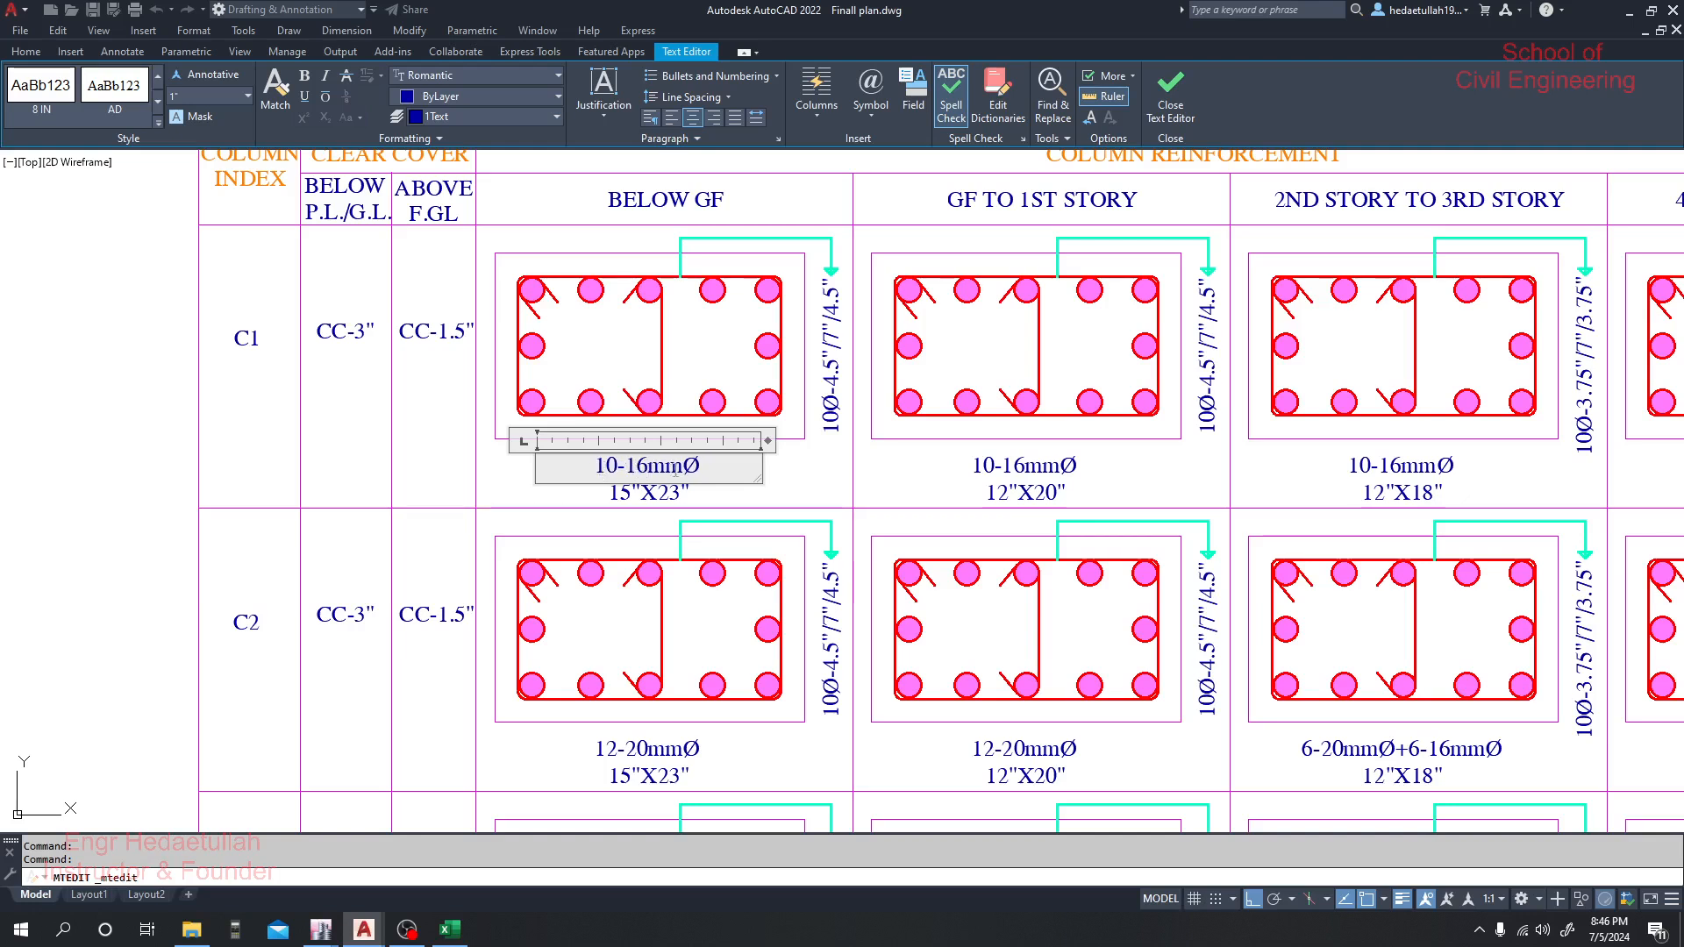
Append +2-20mmØ to column C1's Below GF bar label and finish the text edit
left_click(706, 465)
type("+2")
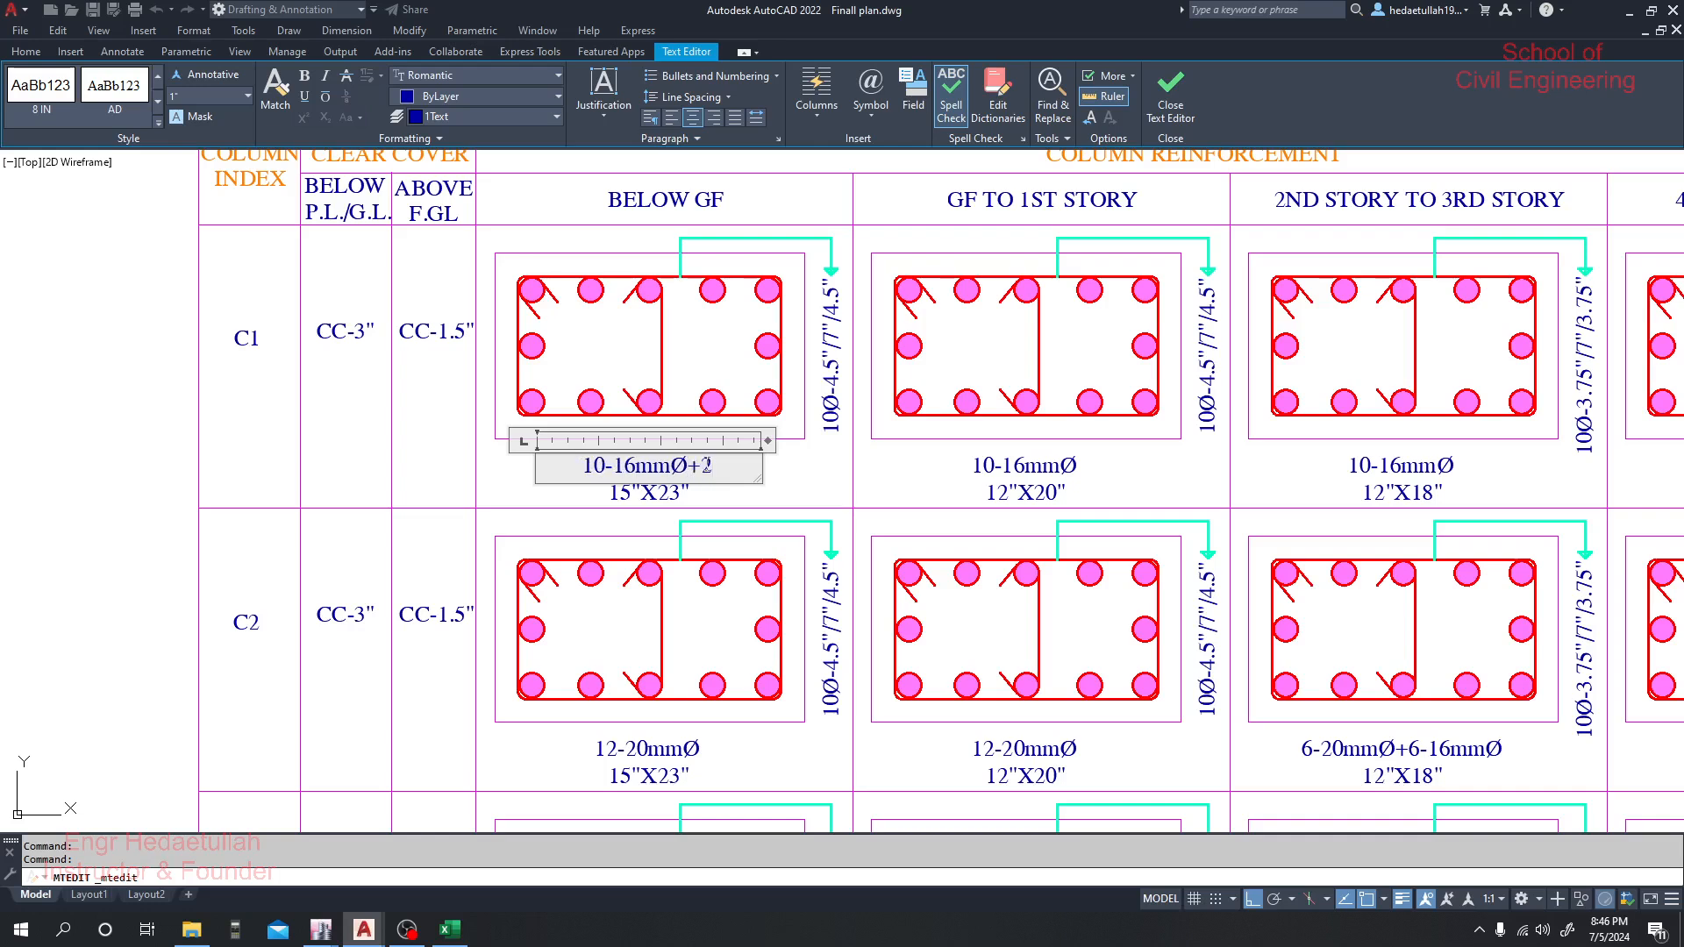
type("-20")
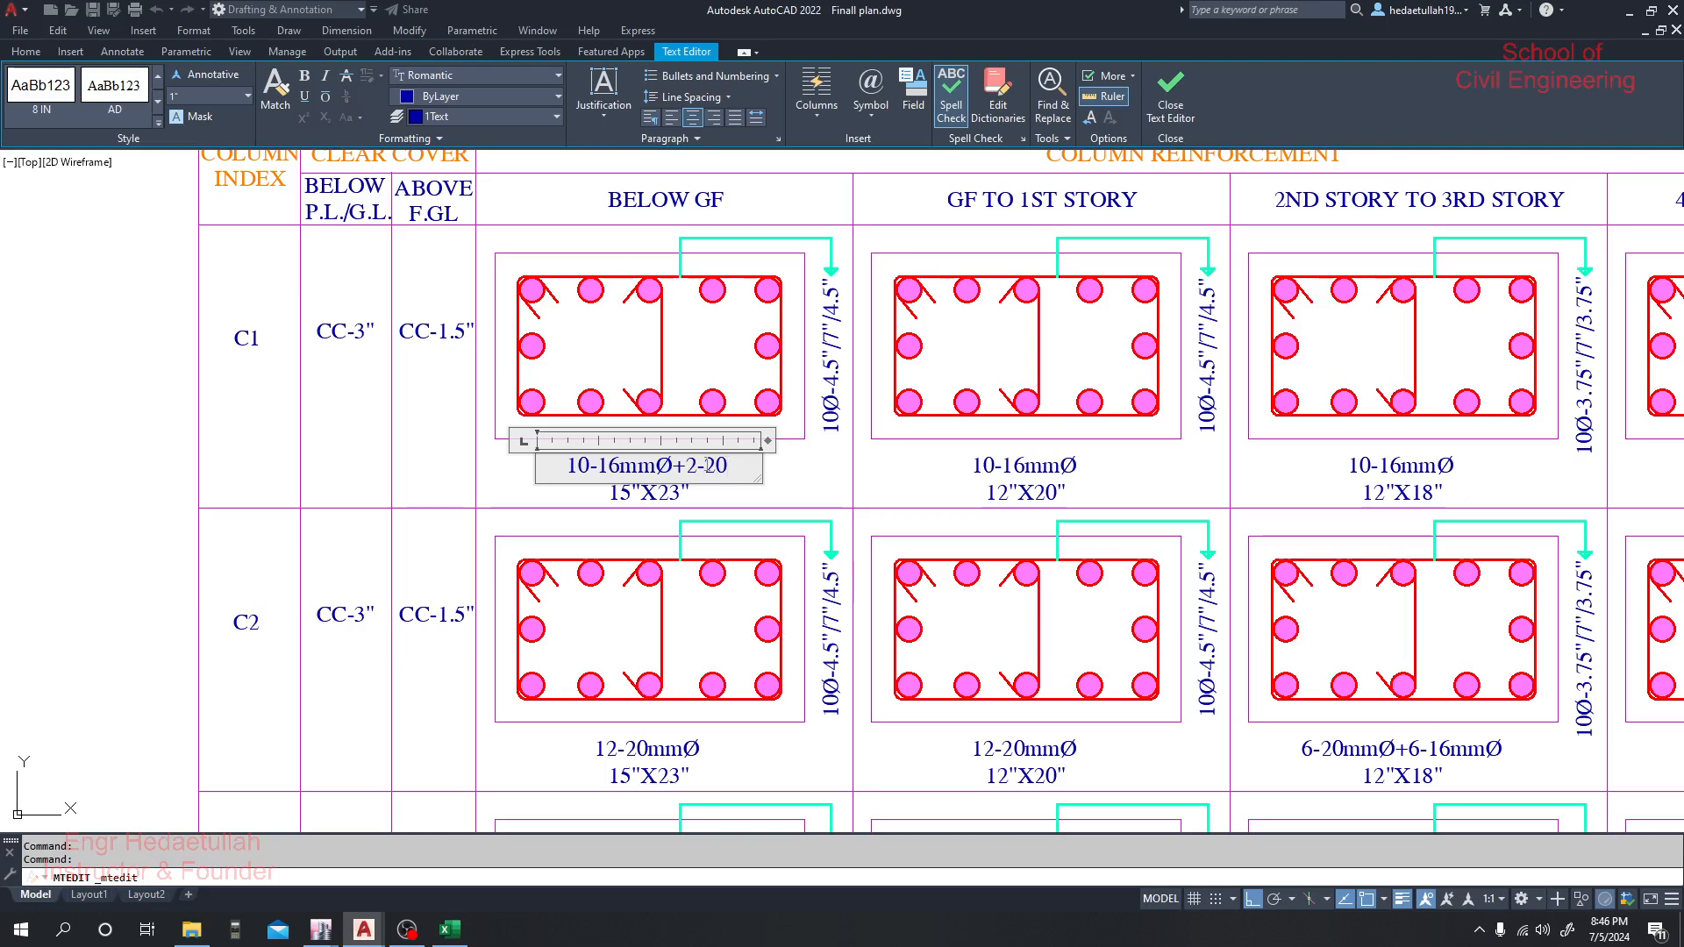
type("mm")
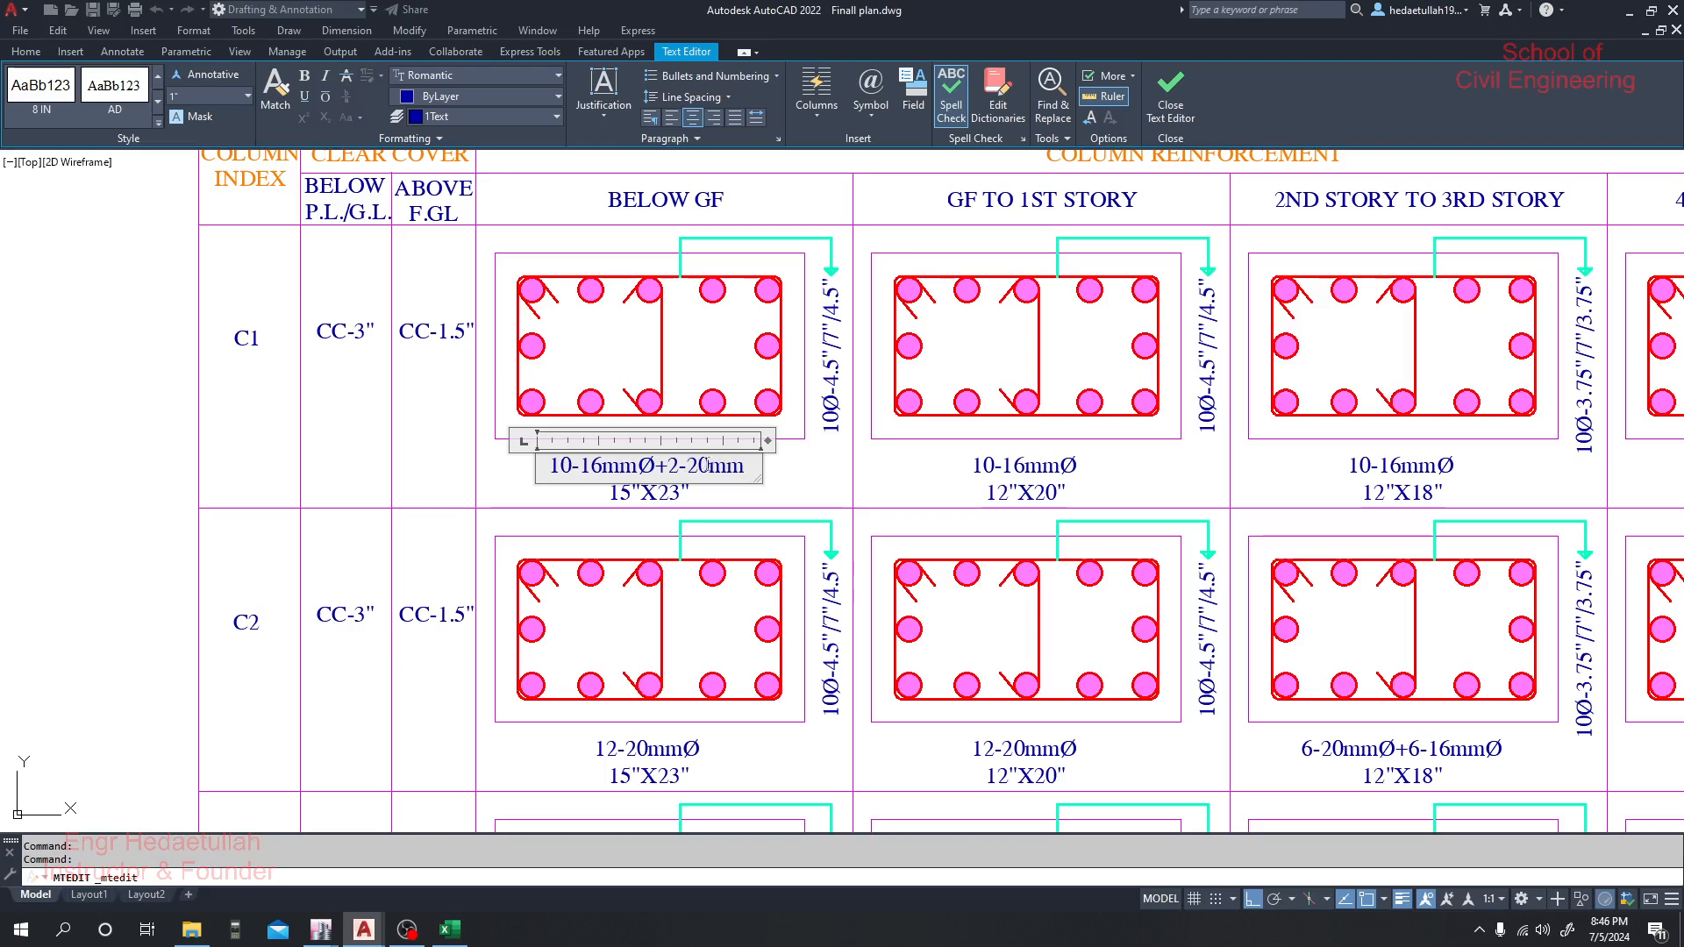
type("%%c")
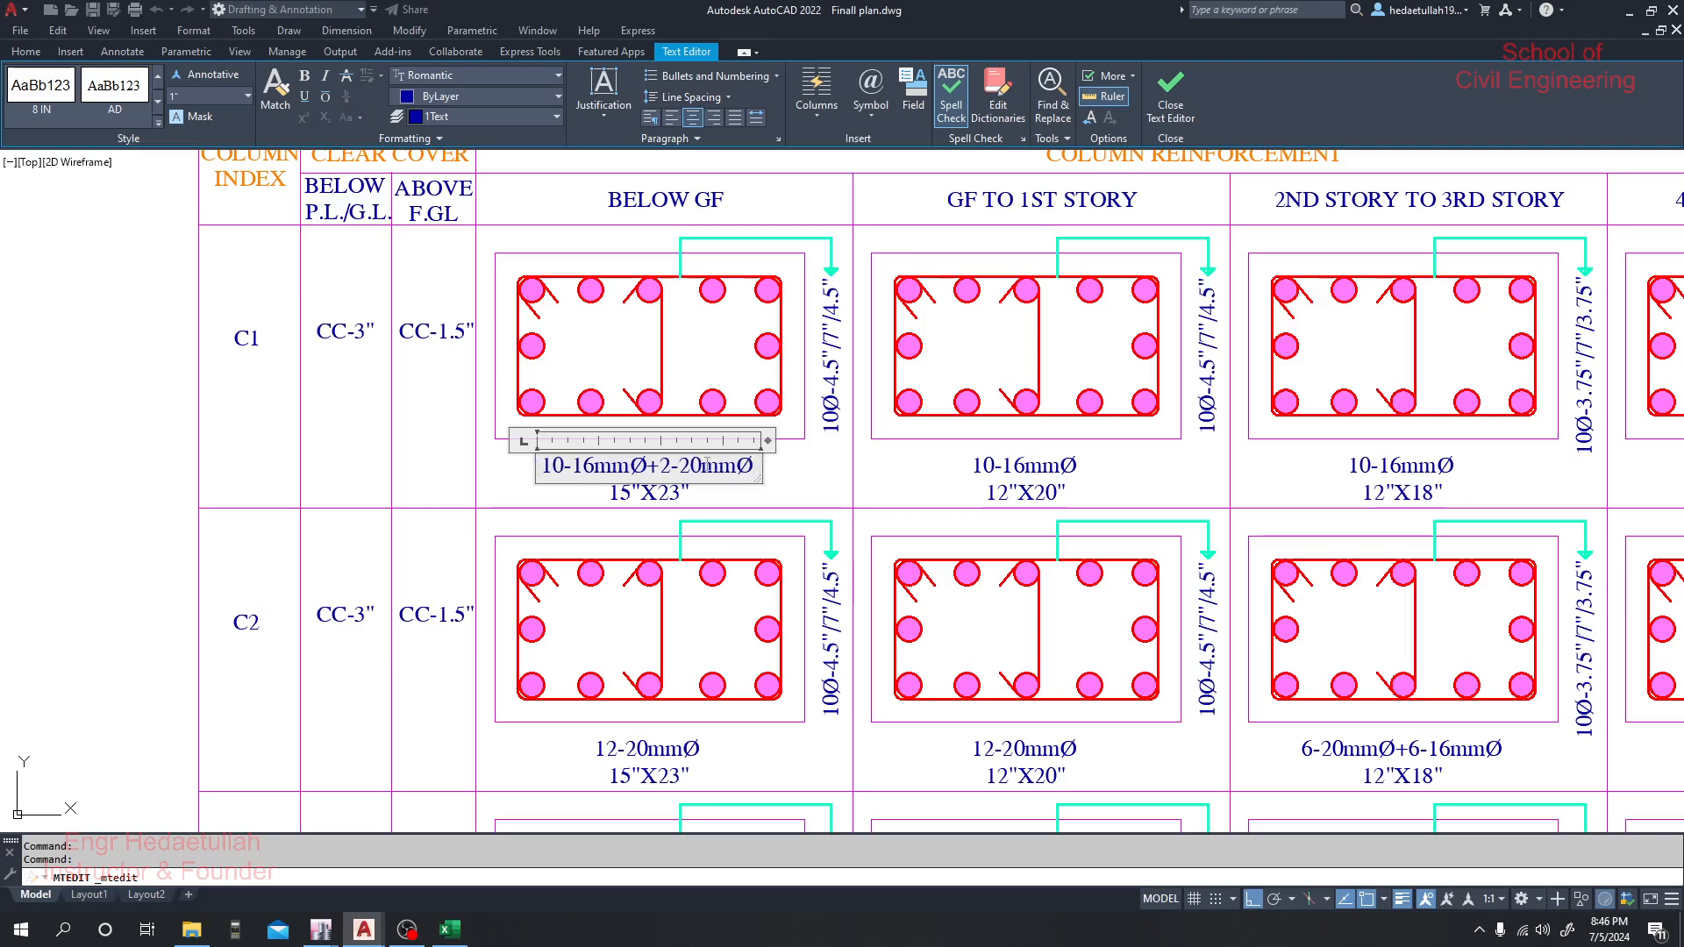
left_click(803, 473)
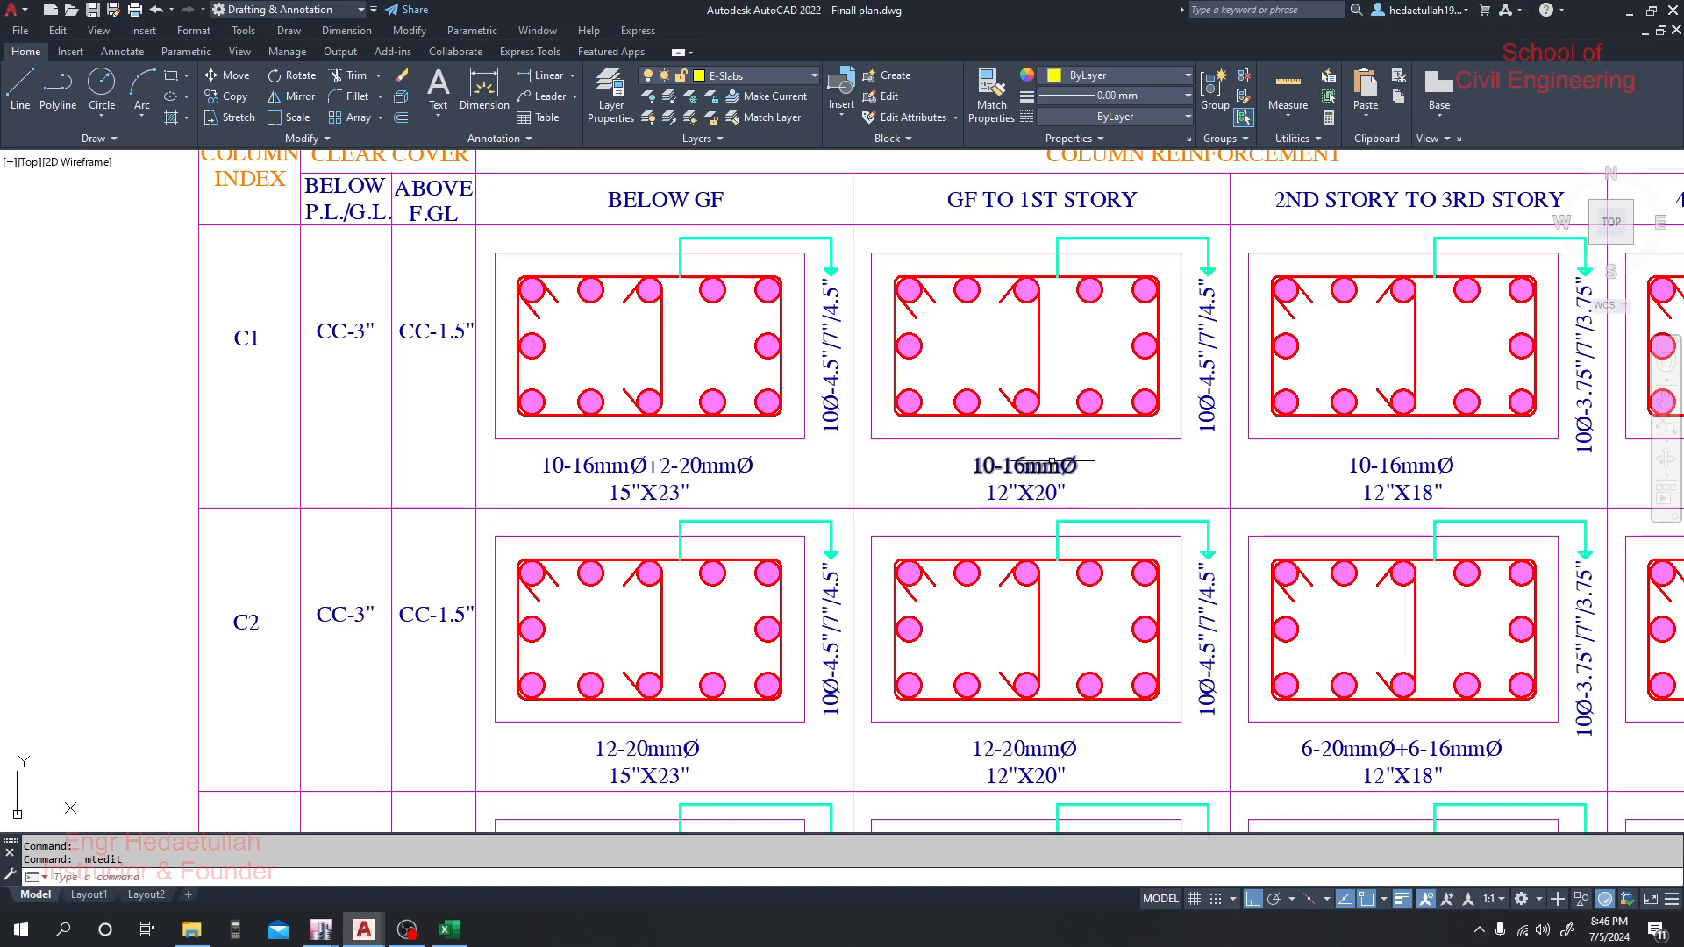
Delete the two middle bars and the crosstie from column C1's GF to 1st Story section
left_click_drag(1144, 476, 1061, 478)
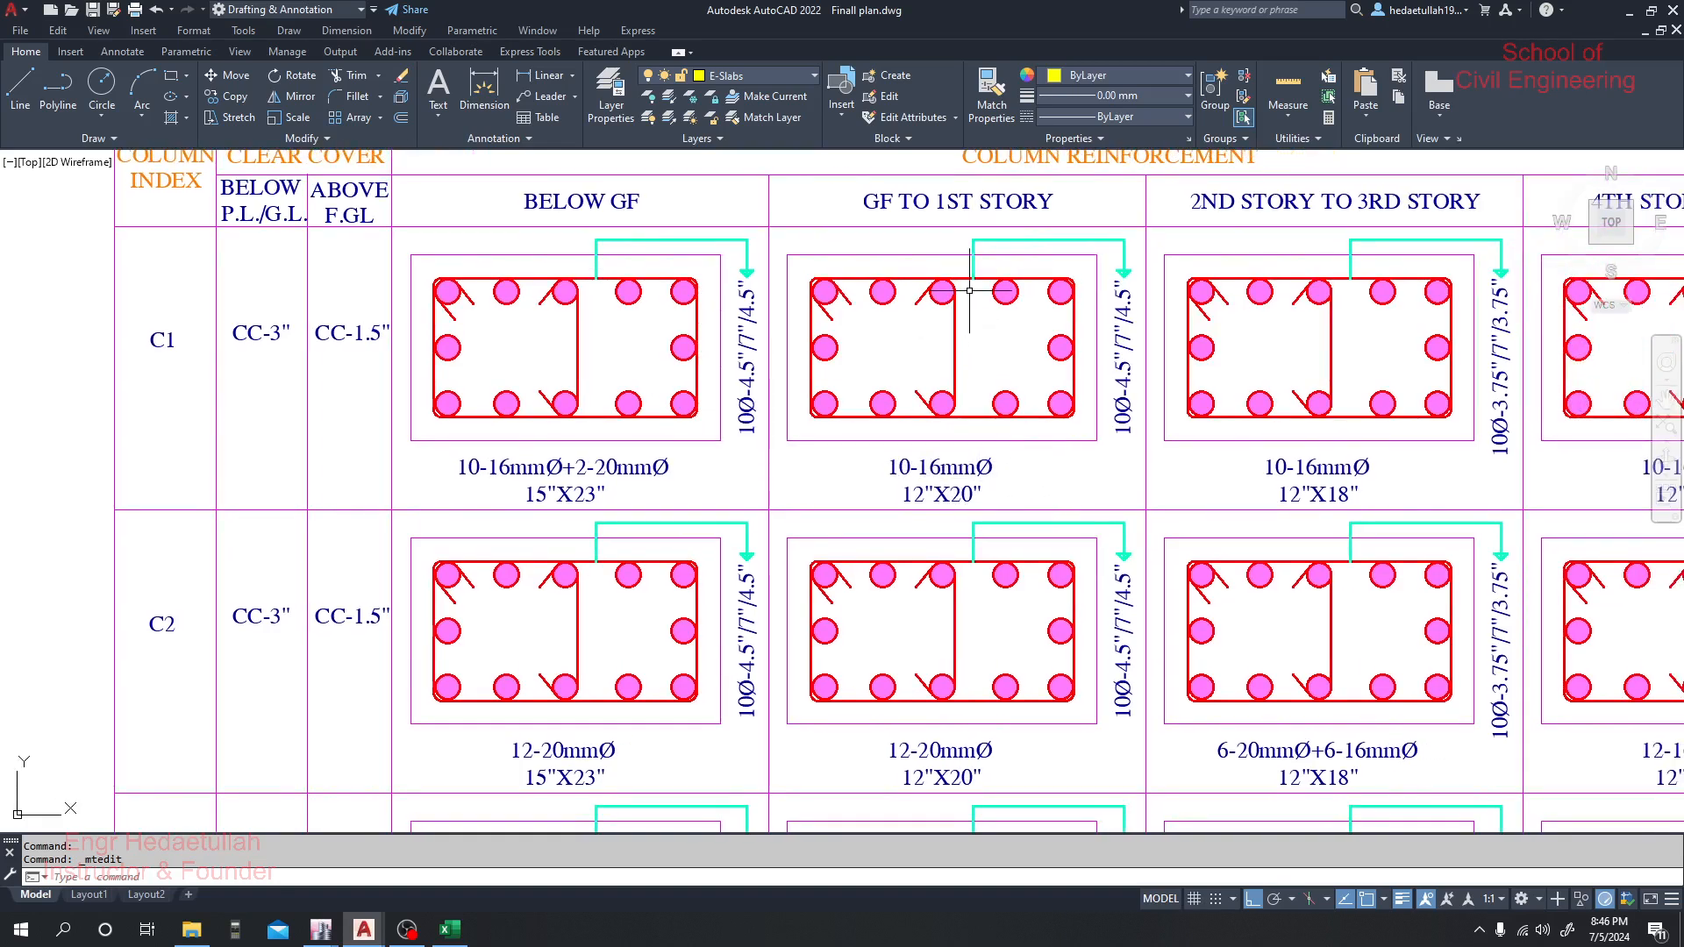
mouse_move(976, 298)
left_mouse_down()
mouse_move(970, 384)
mouse_move(912, 412)
mouse_move(899, 324)
mouse_move(921, 287)
left_mouse_up()
key("Delete")
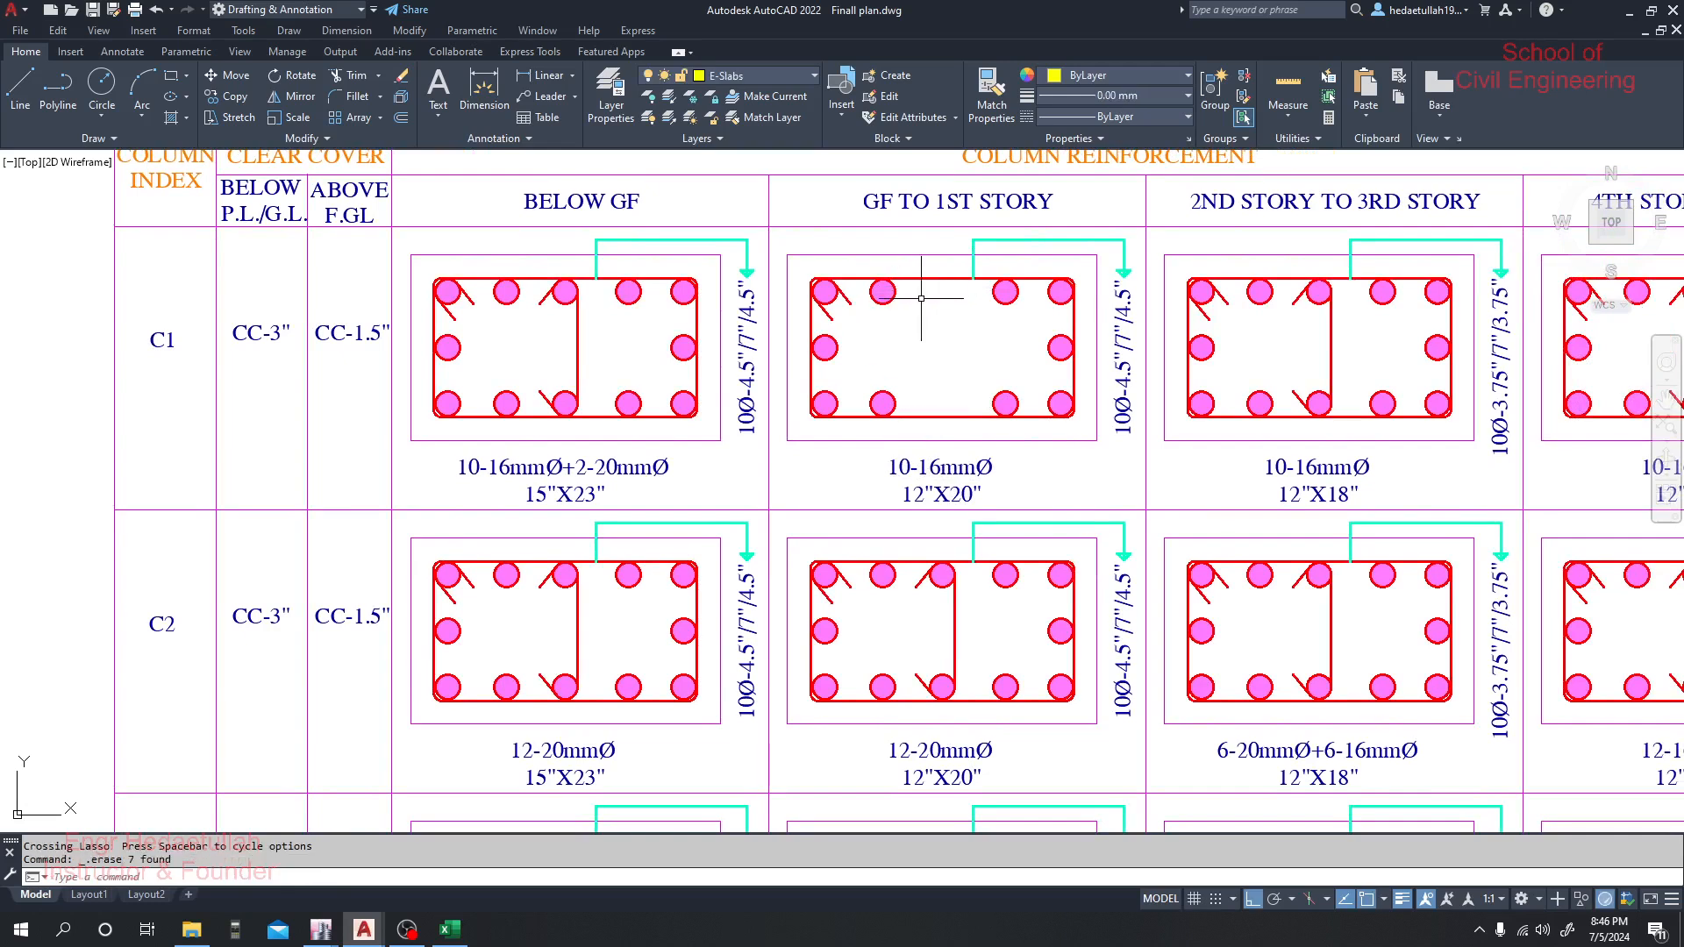
Delete the two middle bars and the crosstie from column C1's 2nd Story to 3rd Story section
mouse_move(1343, 306)
left_mouse_down()
mouse_move(1151, 333)
mouse_move(1176, 365)
mouse_move(1146, 399)
mouse_move(1109, 375)
left_mouse_up()
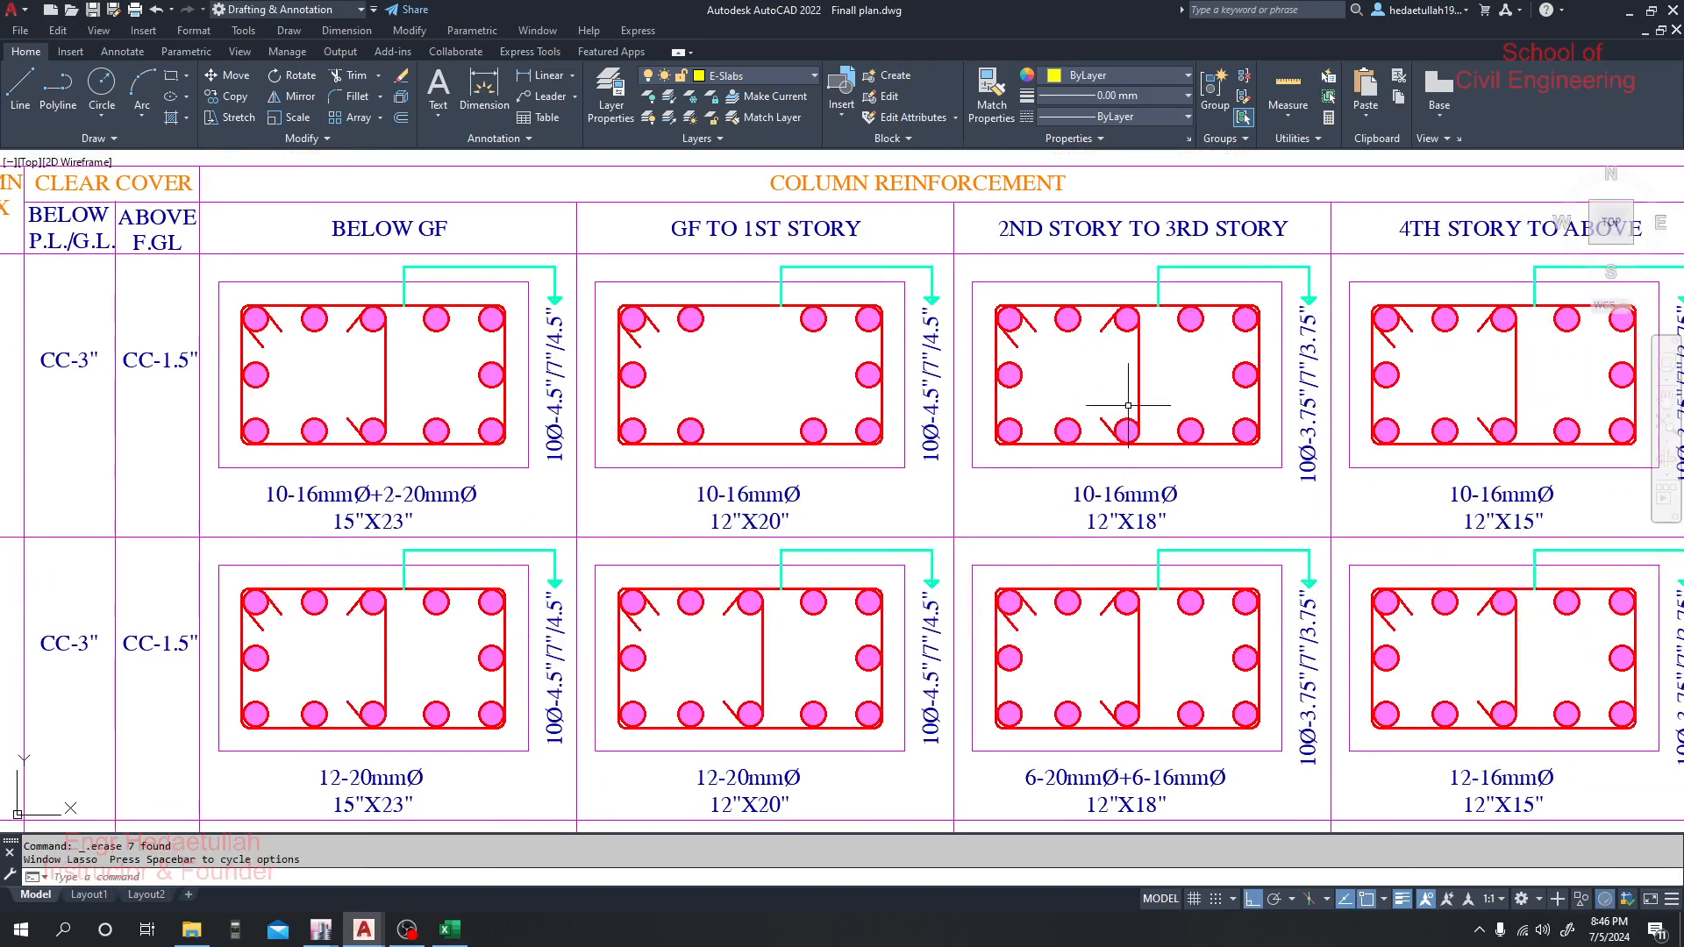
mouse_move(1156, 323)
left_mouse_down()
mouse_move(1151, 426)
mouse_move(1149, 360)
mouse_move(1165, 373)
mouse_move(1152, 419)
mouse_move(1110, 439)
mouse_move(1091, 339)
mouse_move(1154, 325)
mouse_move(1173, 351)
mouse_move(1140, 413)
mouse_move(1107, 426)
mouse_move(1086, 377)
mouse_move(1095, 320)
mouse_move(873, 365)
left_mouse_up()
key("Escape")
key("Delete")
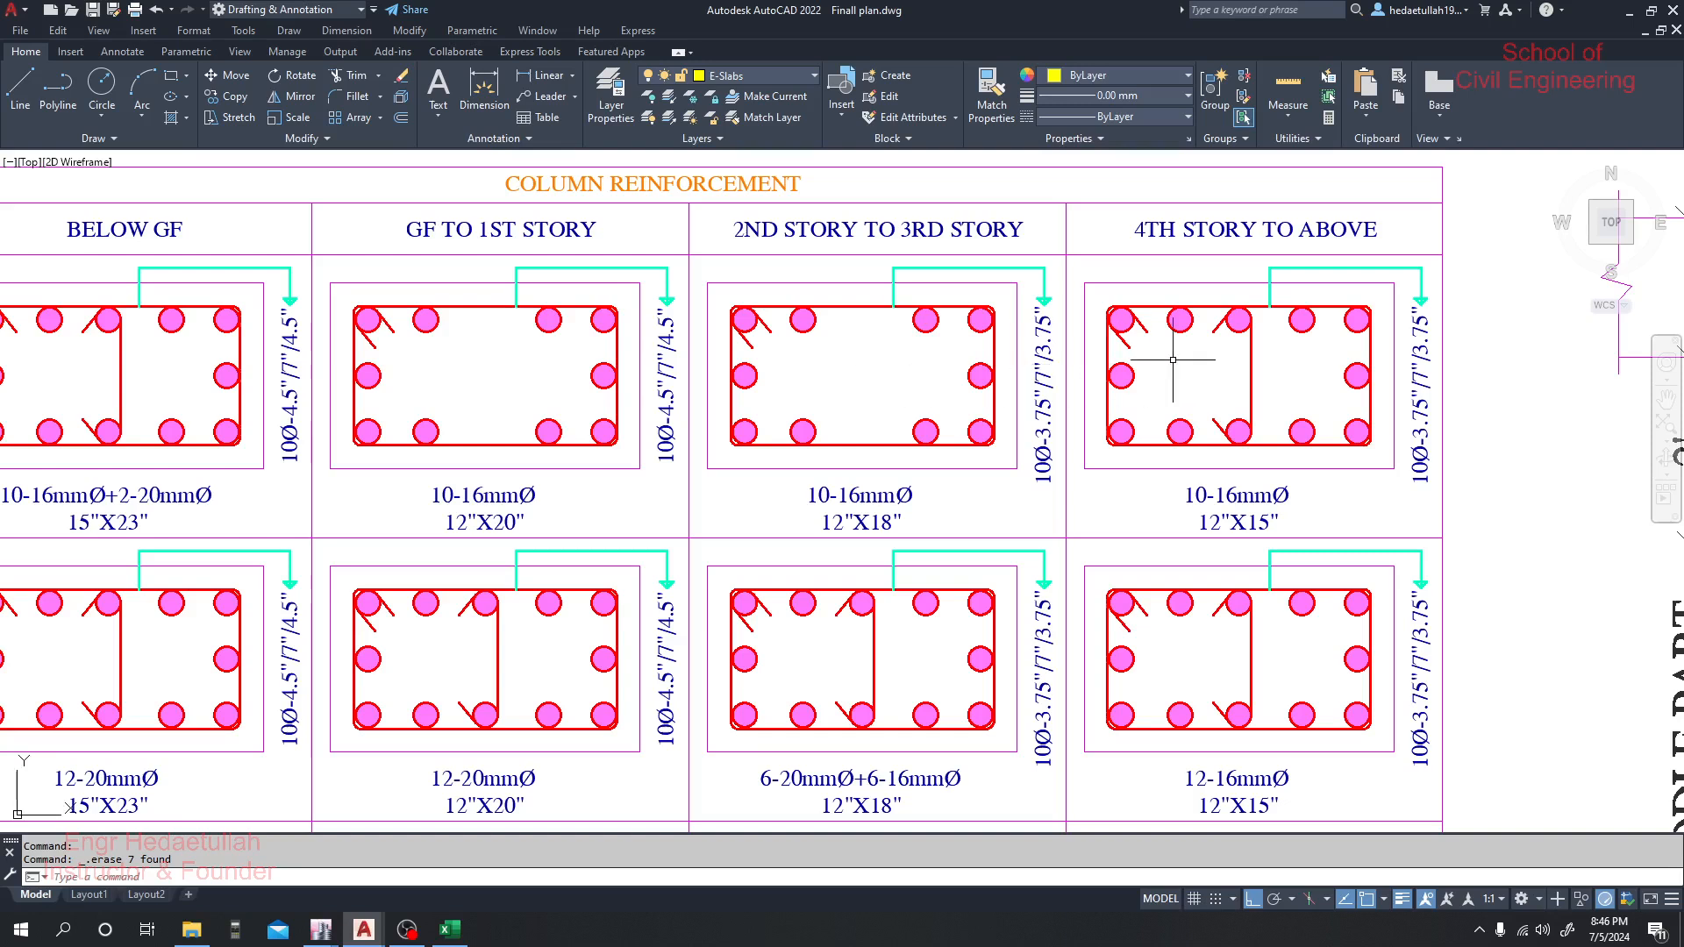
Delete the two middle bars and the crosstie from column C1's 4th Story to Above section
mouse_move(1265, 318)
left_mouse_down()
mouse_move(1282, 387)
mouse_move(1243, 430)
mouse_move(1211, 391)
mouse_move(1215, 321)
left_mouse_up()
left_click(1262, 326)
key("Delete")
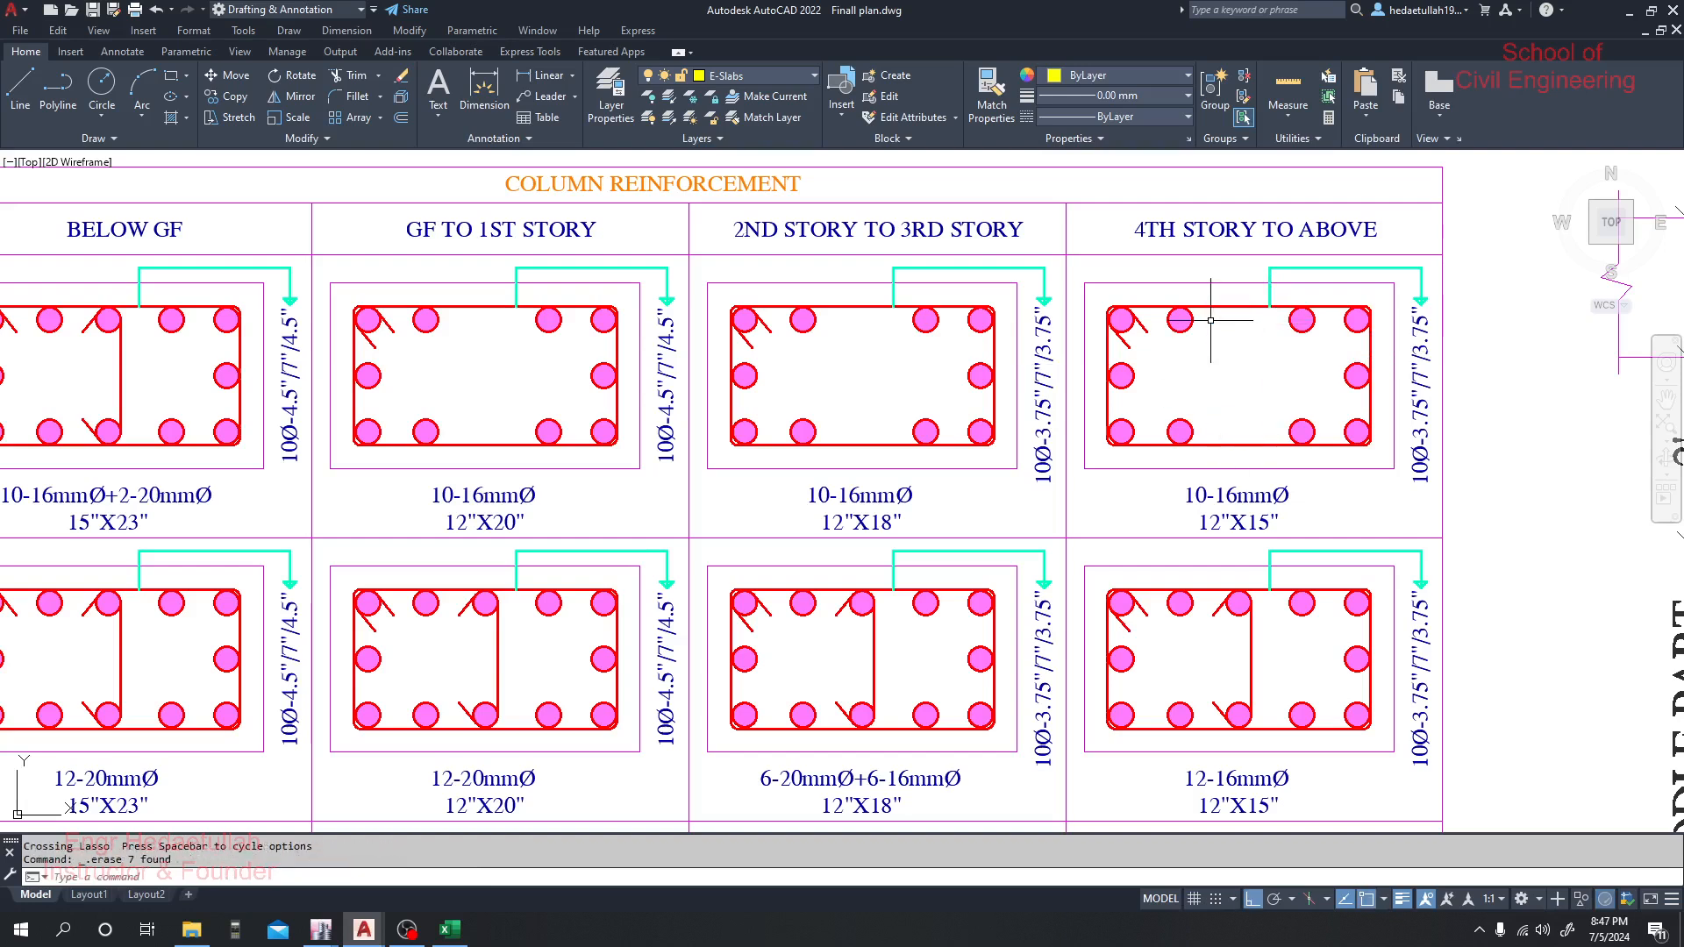
scroll(1215, 322, "down", 2)
scroll(620, 358, "up", 3)
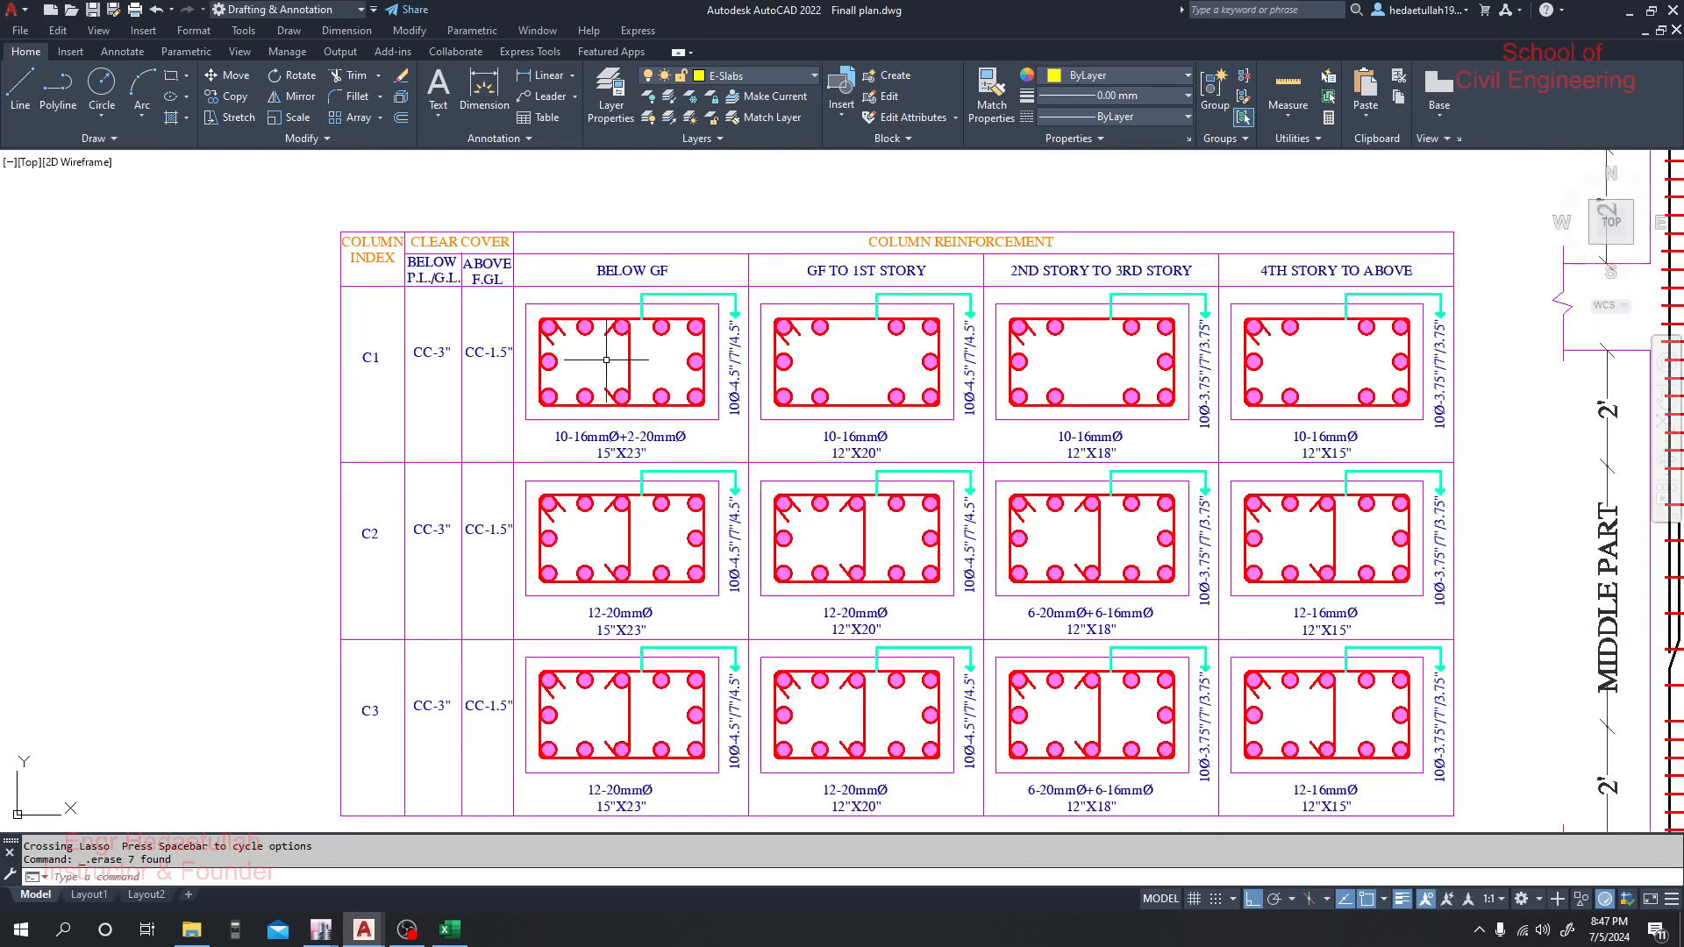
Nudge the two inner bars nearest the hooked corner toward the middle of column C1's GF to 1st Story section
scroll(620, 358, "down", 2)
scroll(721, 356, "up", 3)
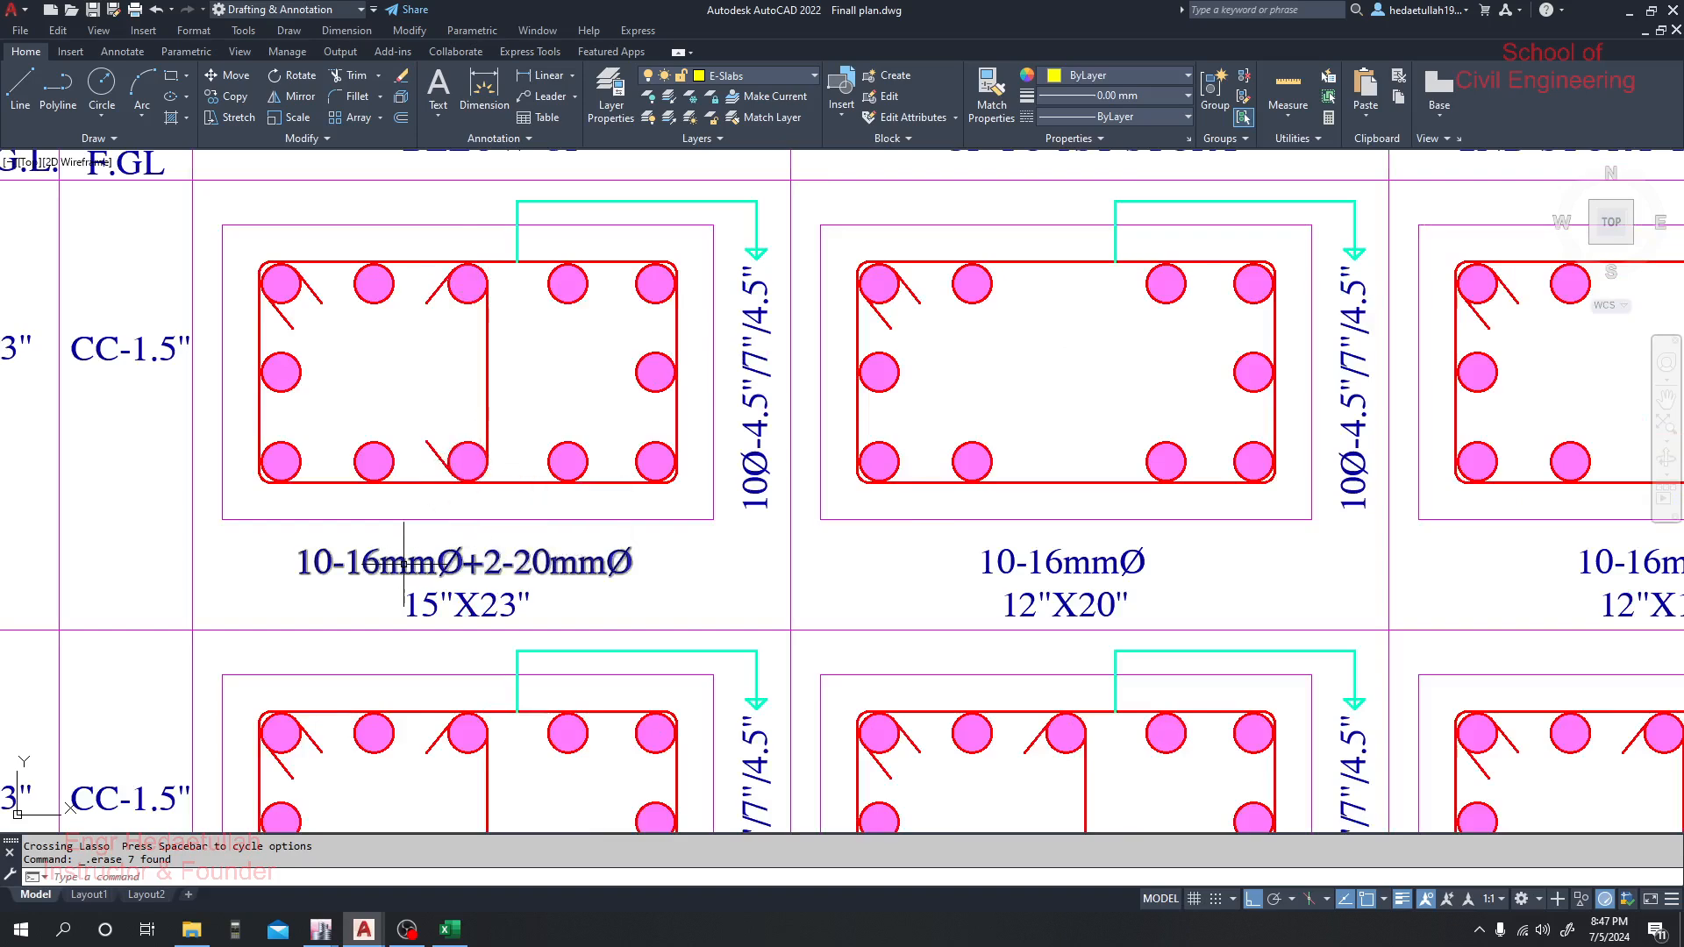
scroll(490, 564, "down", 2)
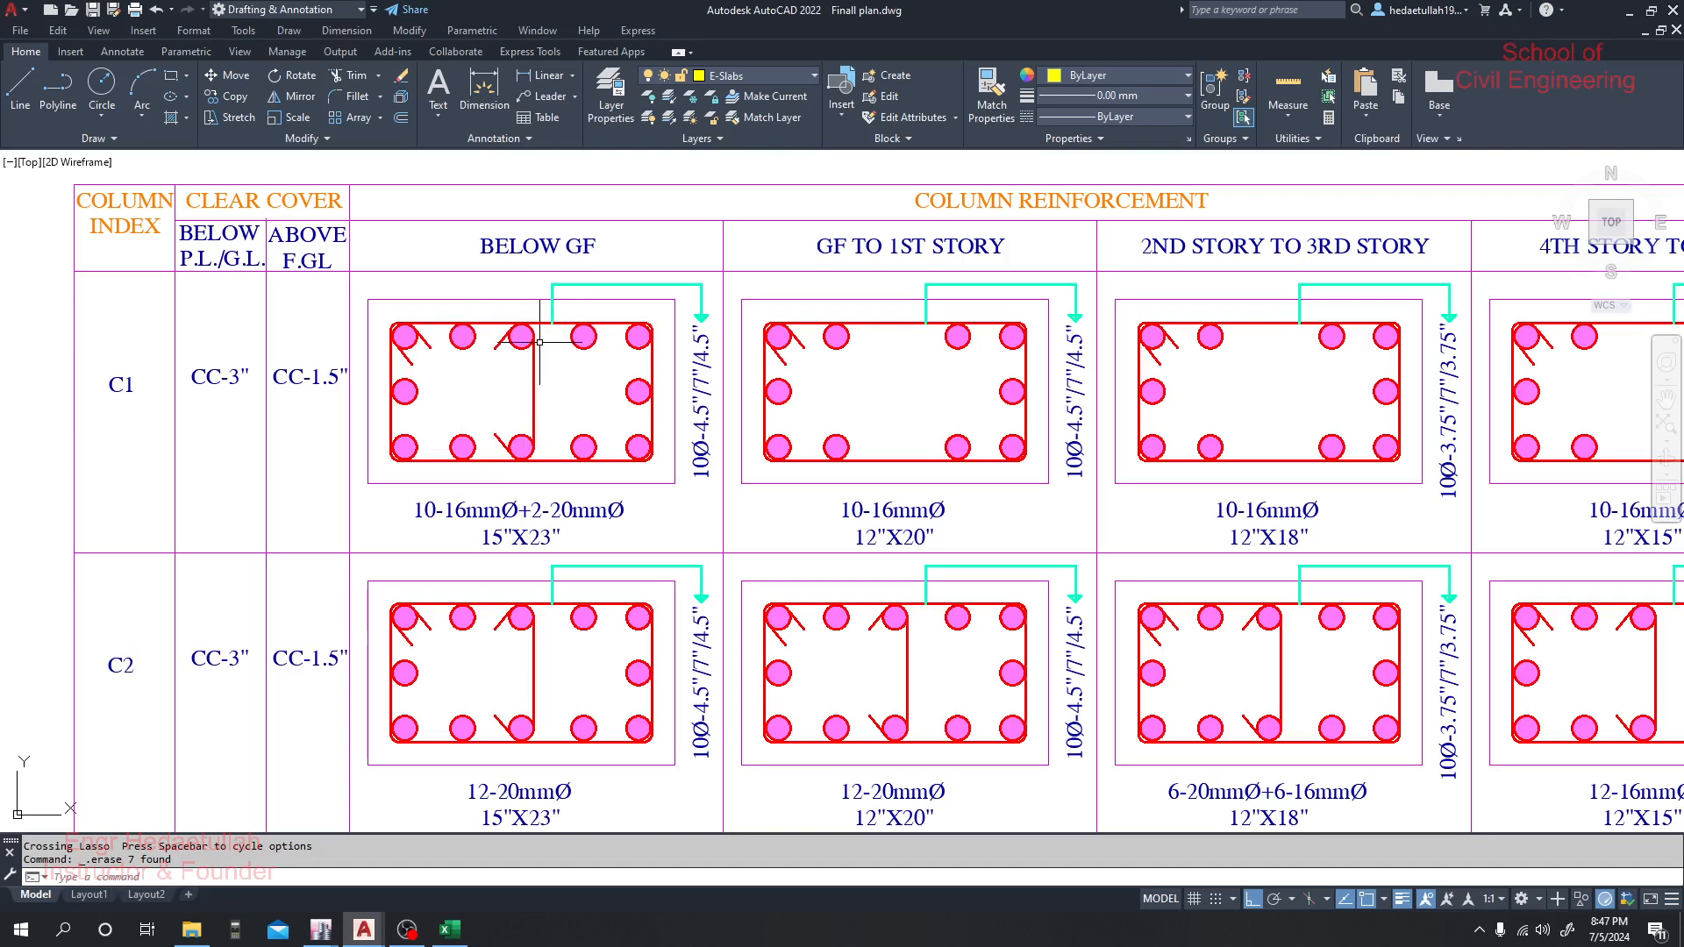
scroll(550, 349, "down", 2)
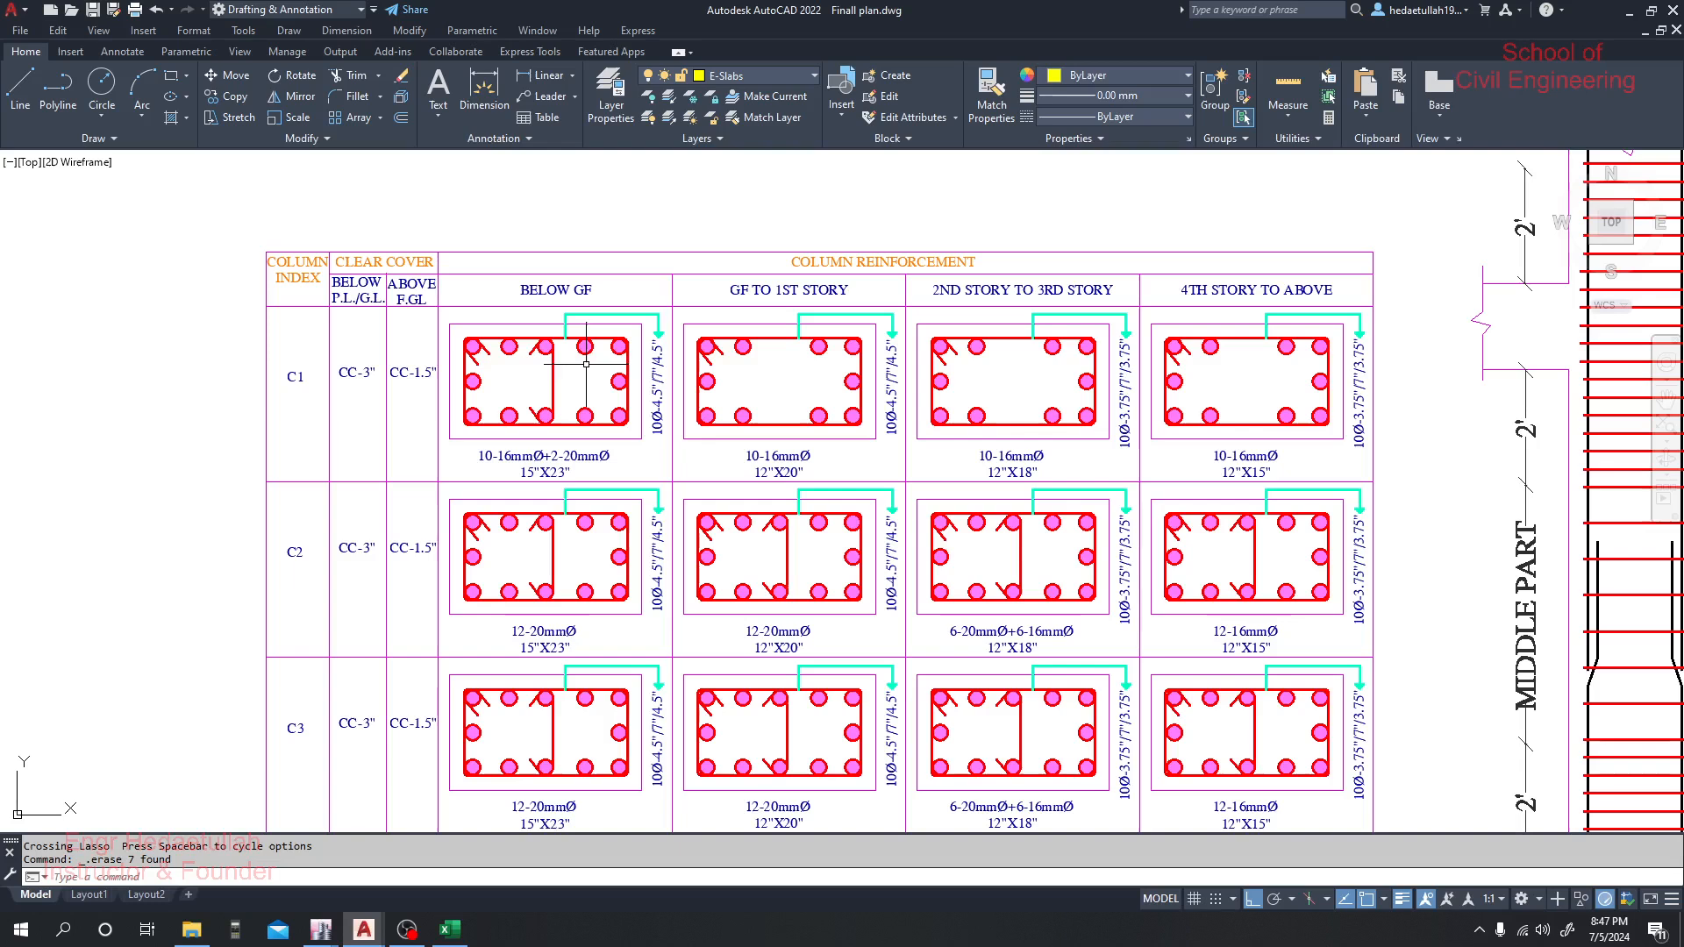
scroll(767, 343, "up", 2)
scroll(767, 343, "up", 2)
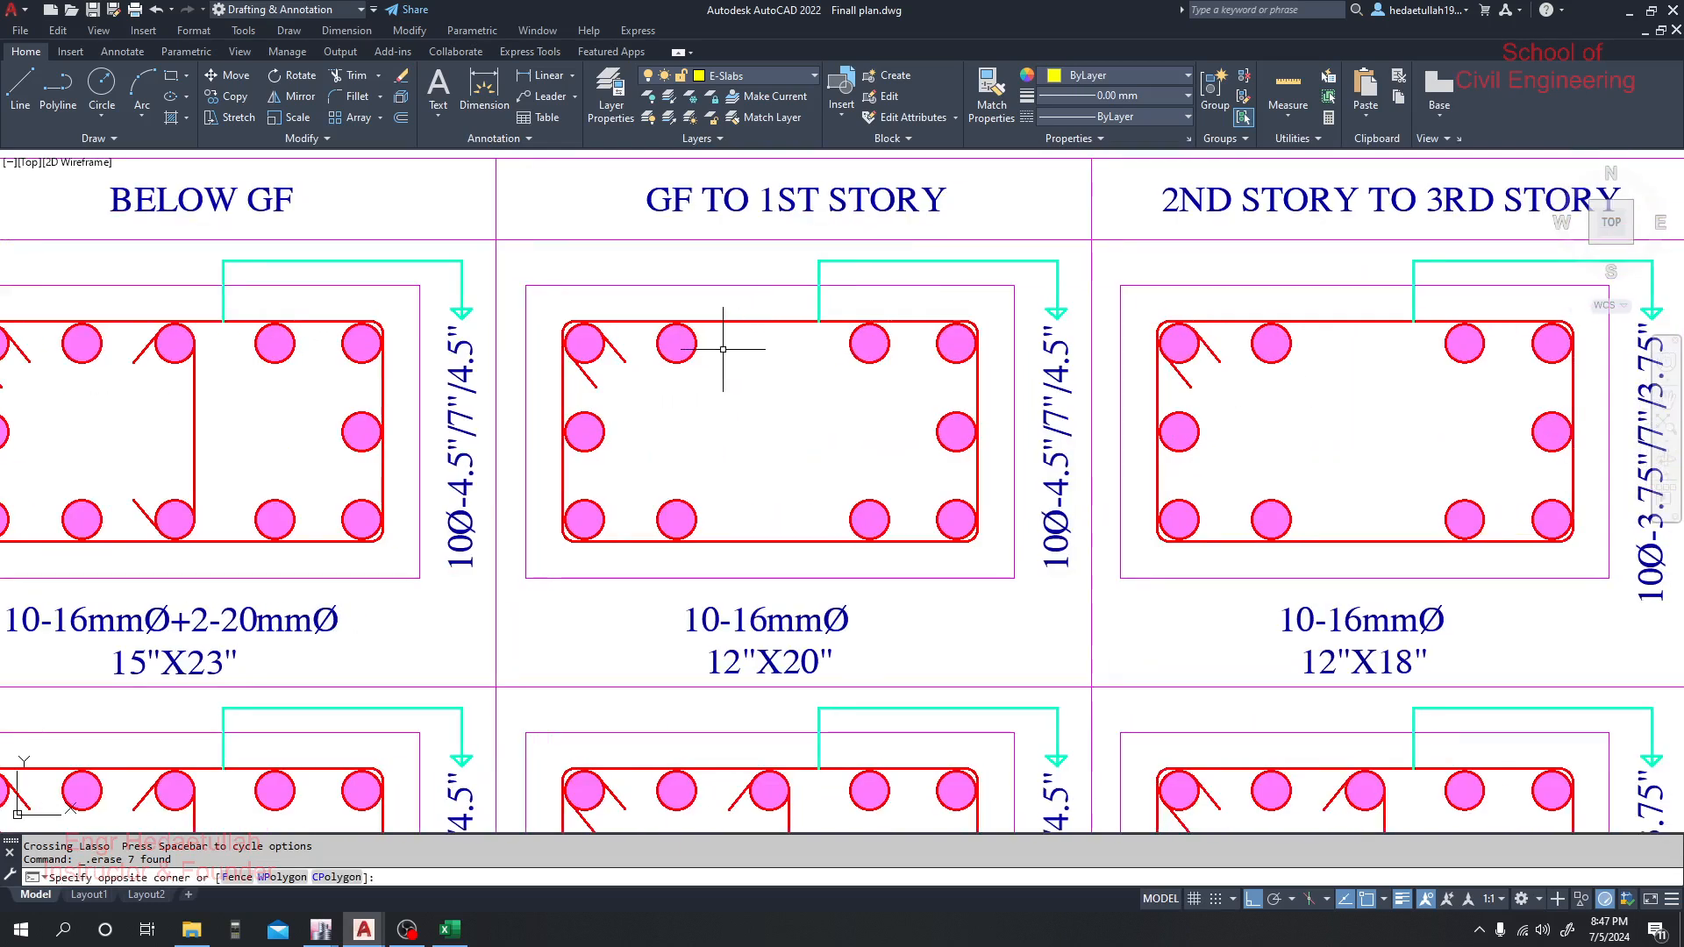
left_click(664, 343)
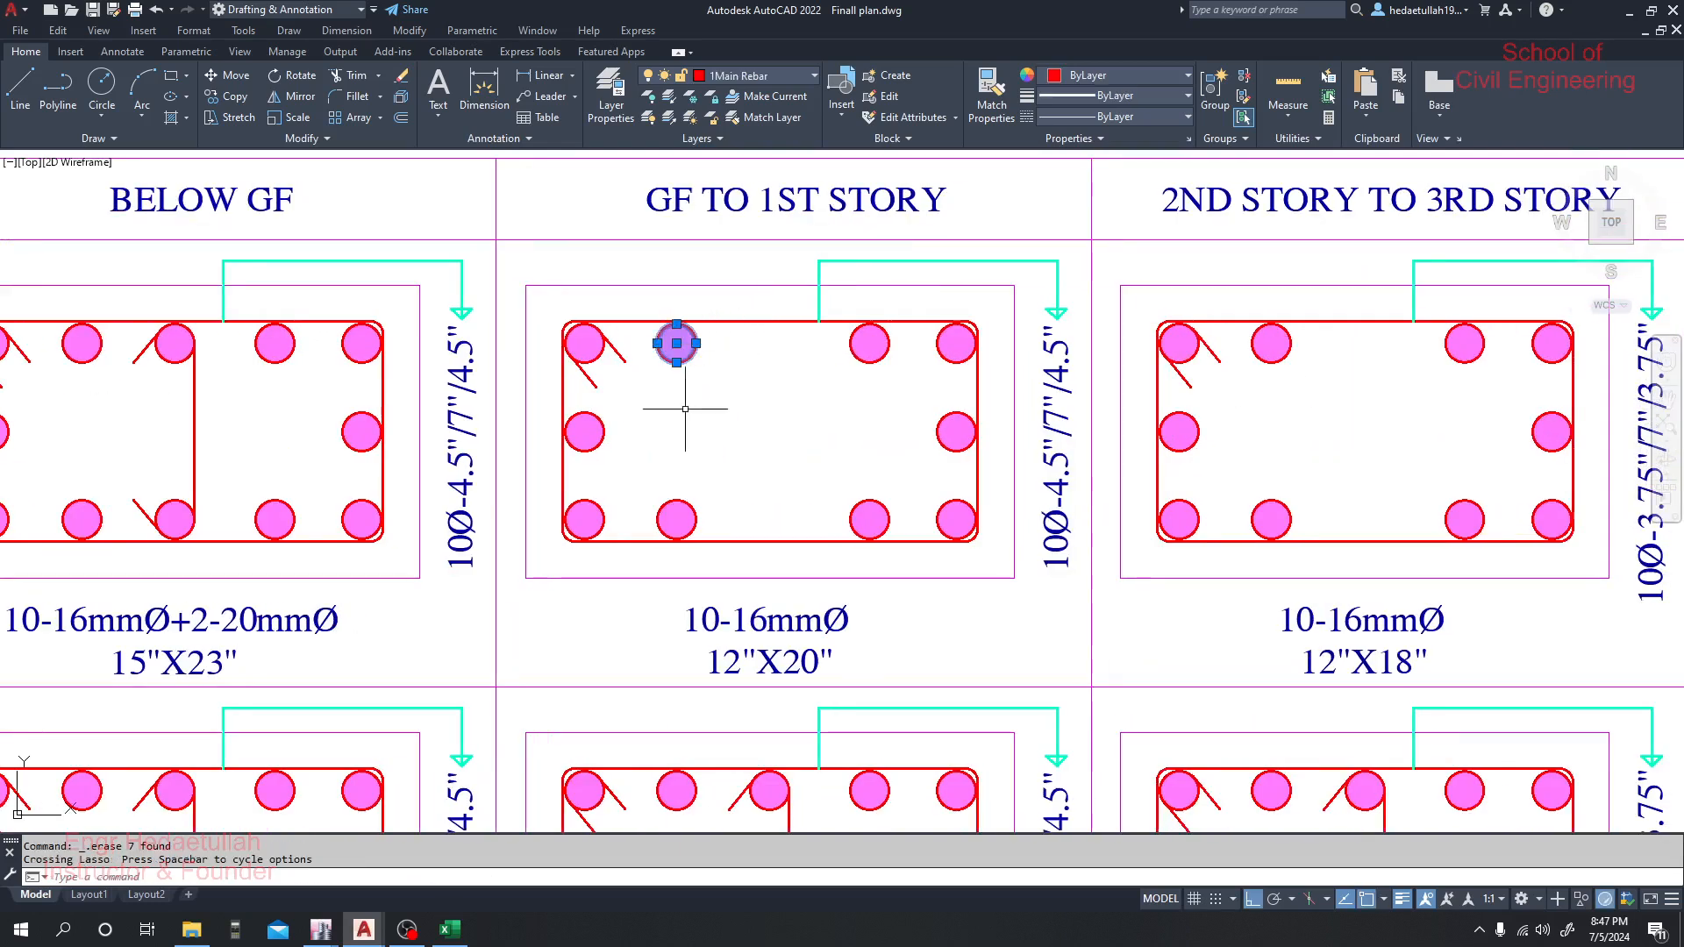
left_click_drag(712, 505, 677, 525)
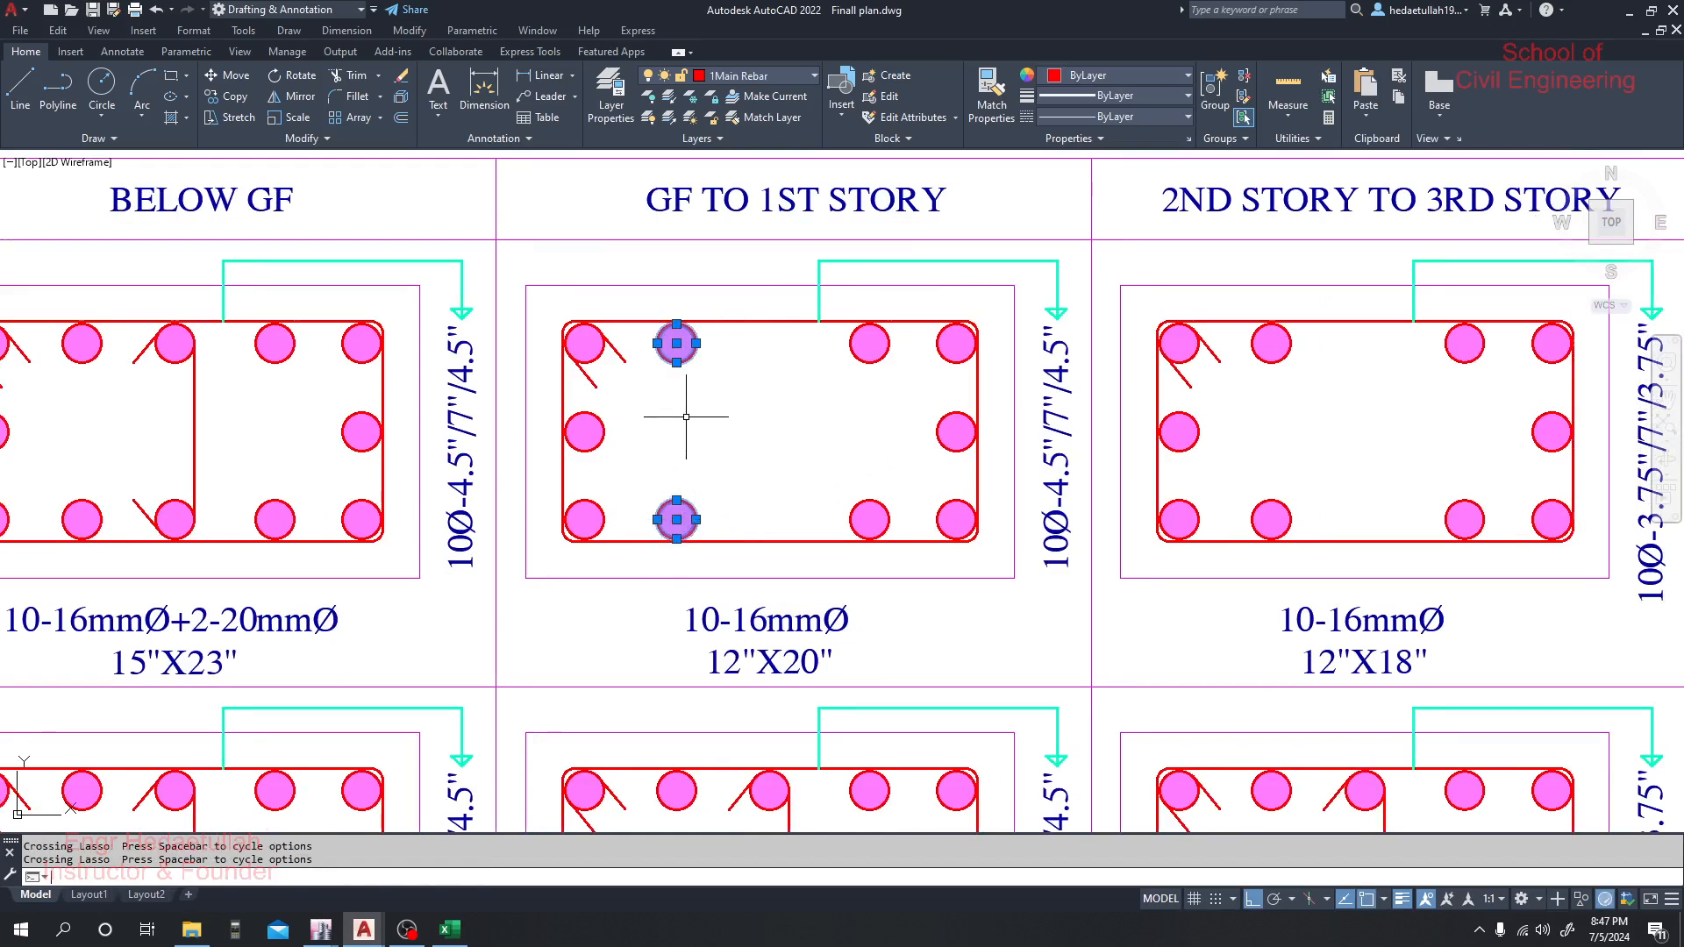
key("ctrl+Right")
key("ctrl+Right")
key("ctrl+Right")
key("ctrl+Right")
key("ctrl+Right")
key("ctrl+Right")
key("ctrl+Right")
key("ctrl+Right")
key("ctrl+Right")
key("ctrl+Right")
key("ctrl+Right")
key("ctrl+Right")
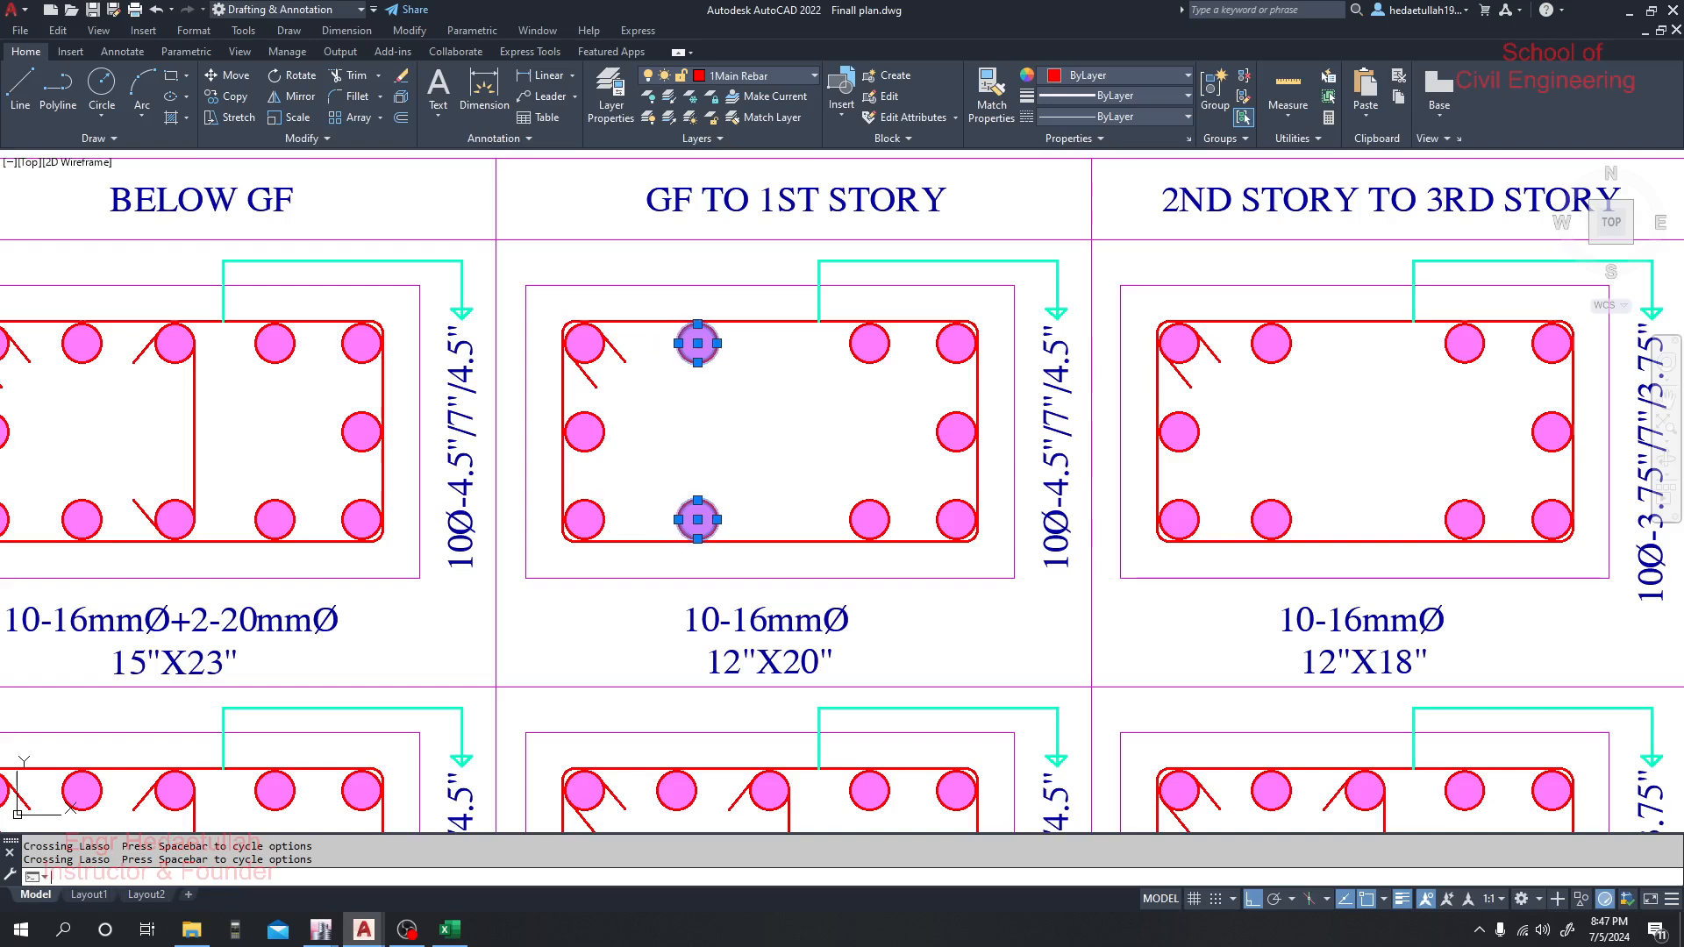
key("ctrl+Right")
key("ctrl+Right")
key("ctrl+Right")
key("ctrl+Right")
key("Escape")
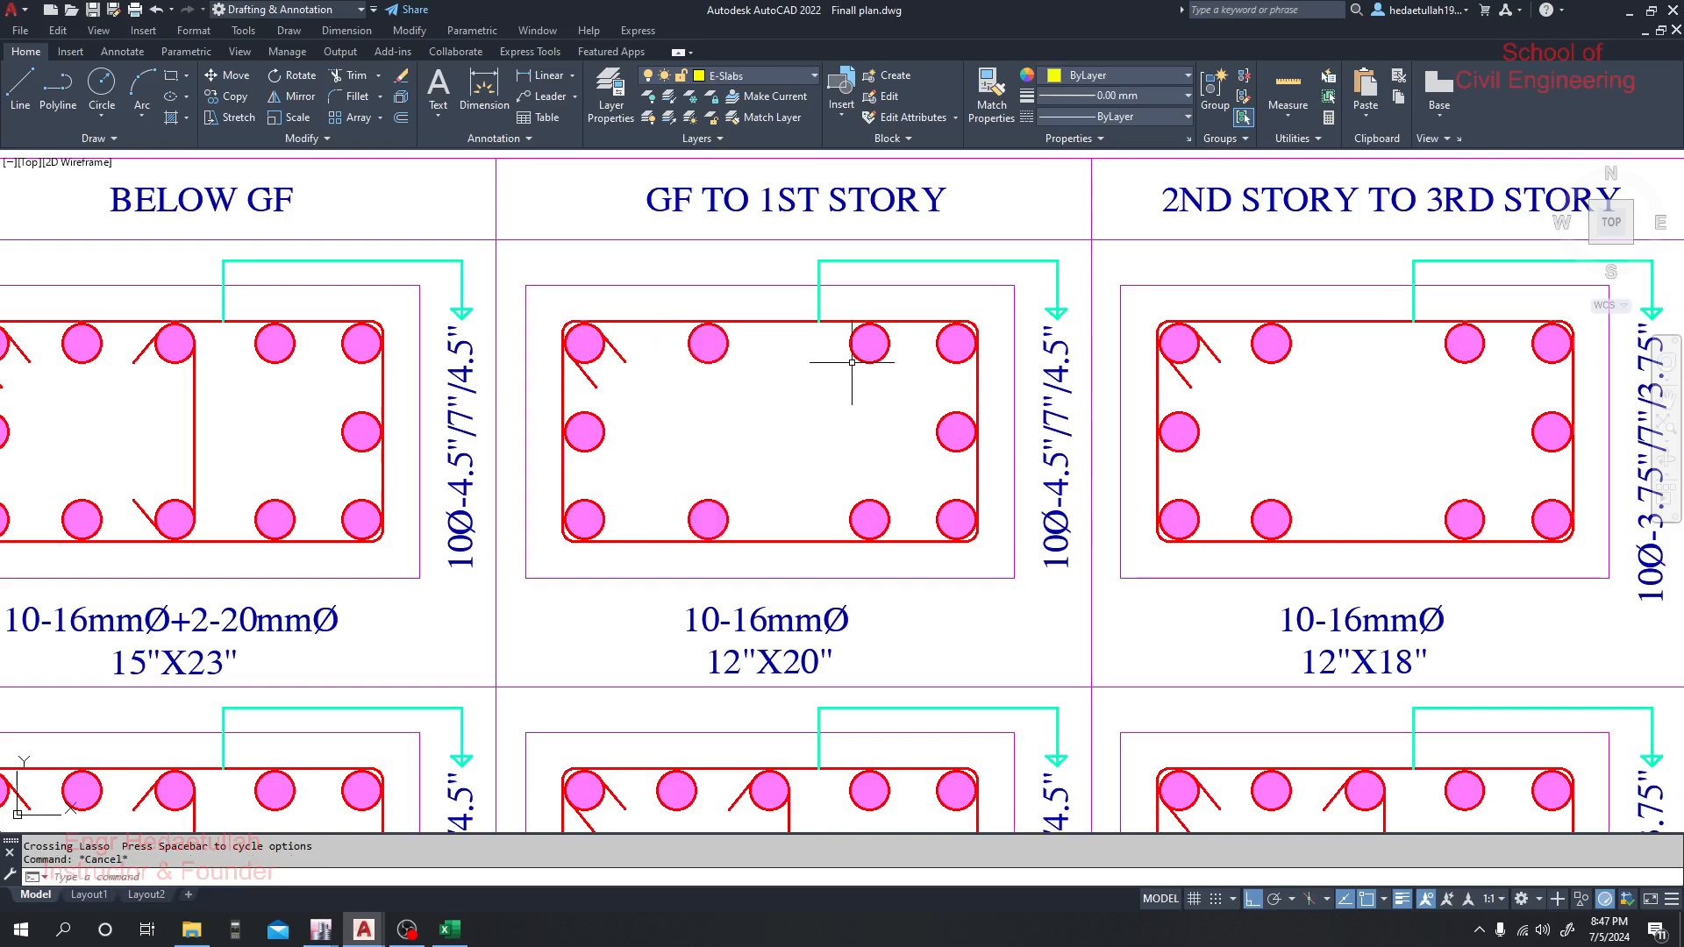
Nudge the other inner bar pair in column C1's GF to 1st Story section toward the middle to even out the spacing
mouse_move(906, 337)
left_mouse_down()
mouse_move(904, 469)
mouse_move(856, 530)
mouse_move(820, 350)
left_mouse_up()
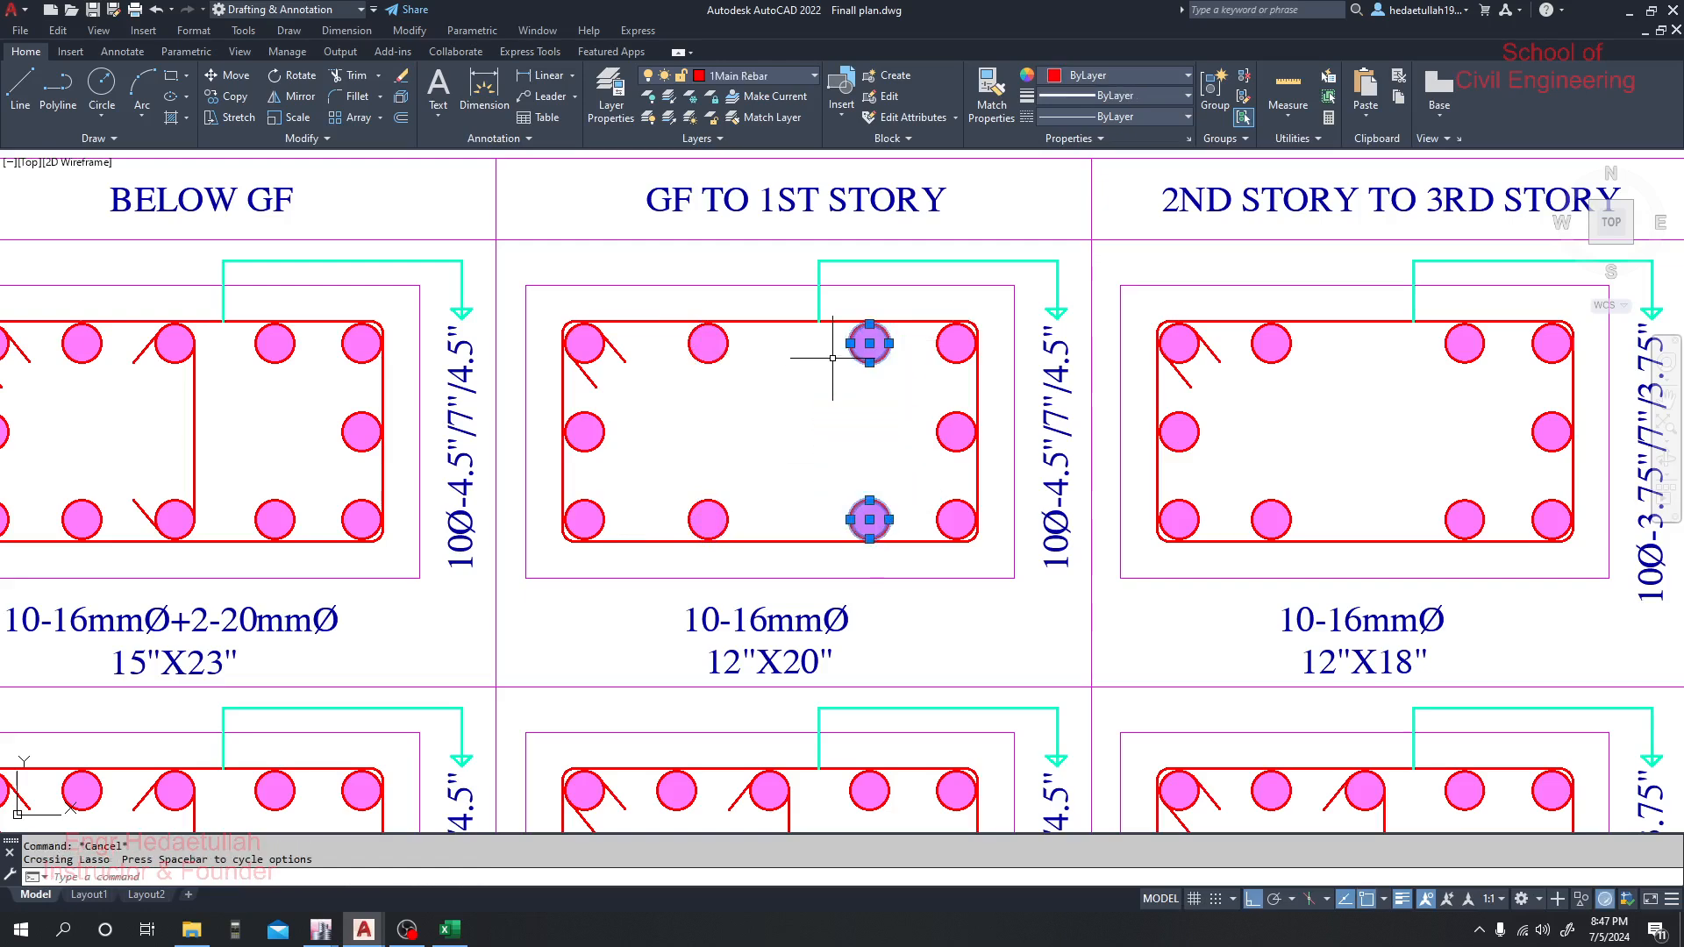
key("ctrl+Left")
key("ctrl+Left")
key("ctrl+Left")
key("ctrl+Left")
key("ctrl+Left")
key("ctrl+Left")
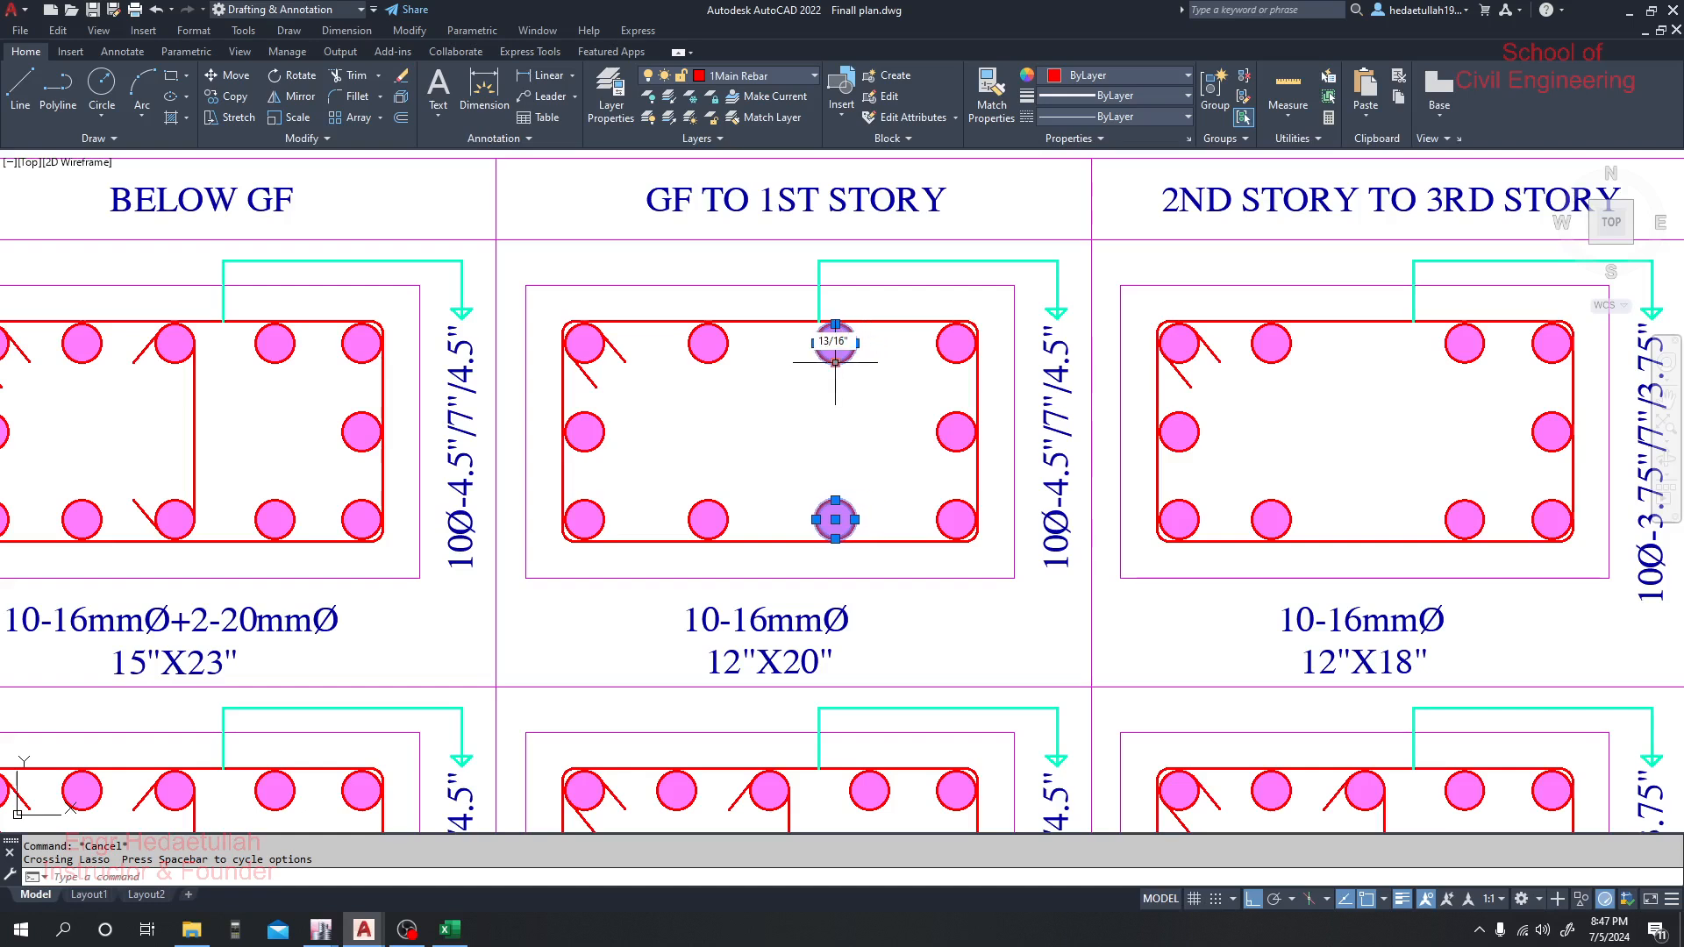
key("Escape")
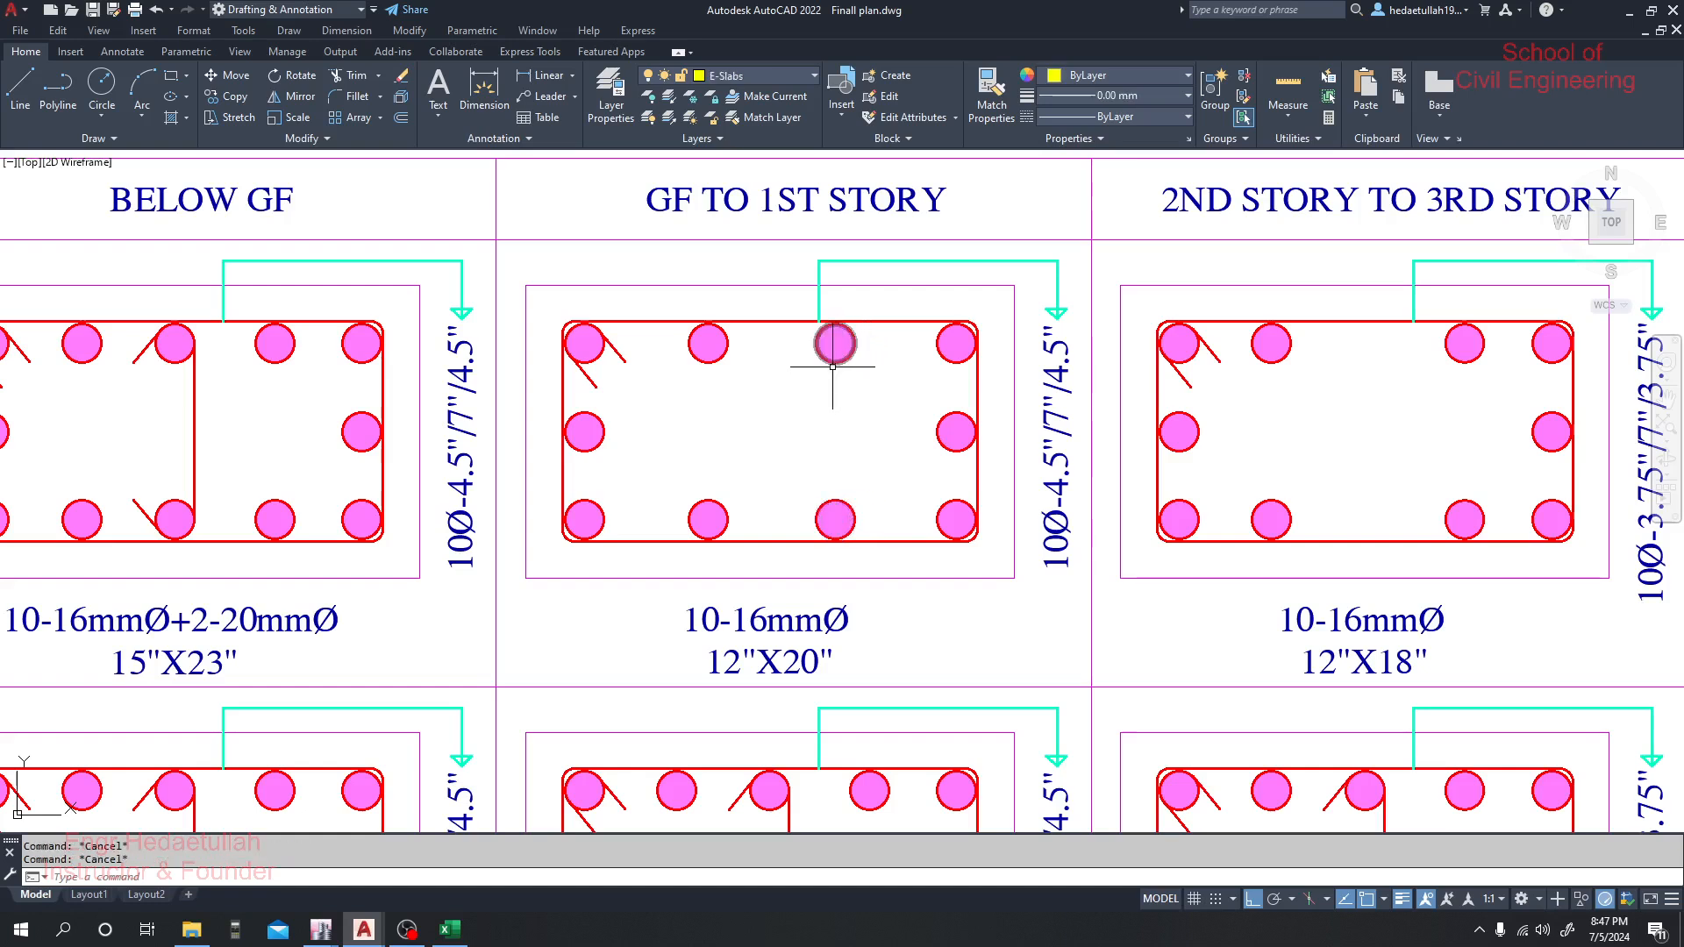
Check the bar combination in the Excel Final Reabr (L+T) sheet and return to the AutoCAD column schedule
scroll(833, 358, "down", 2)
mouse_move(645, 548)
left_mouse_down()
mouse_move(798, 519)
mouse_move(744, 526)
left_mouse_up()
scroll(755, 537, "down", 3)
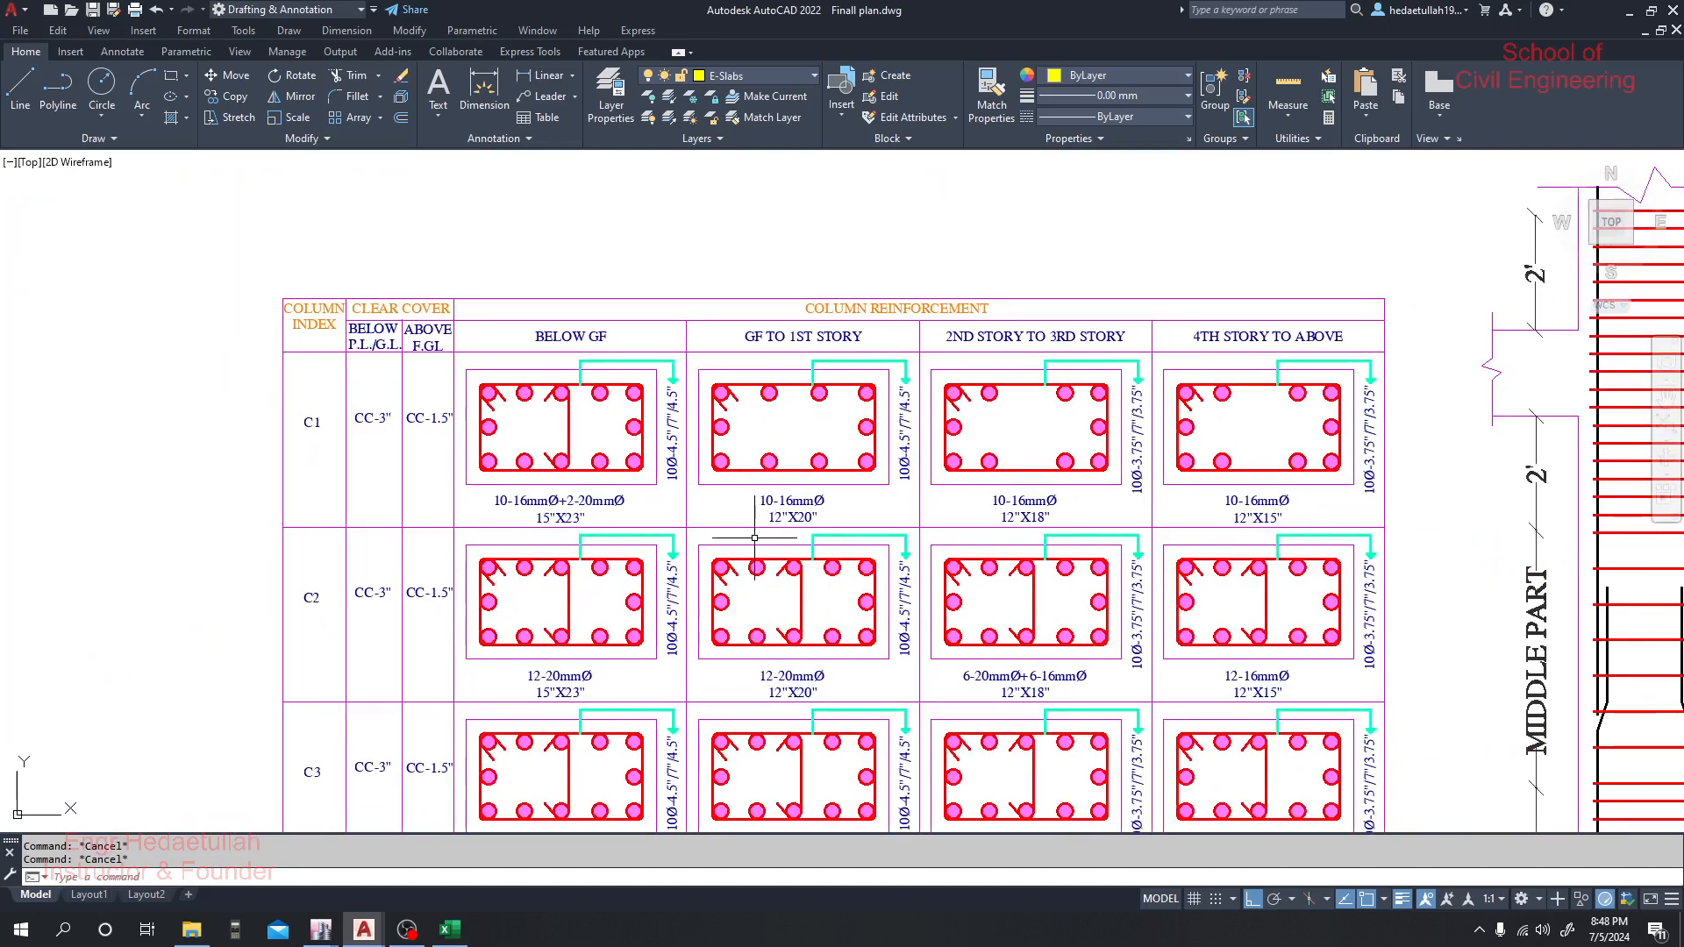
left_click(450, 930)
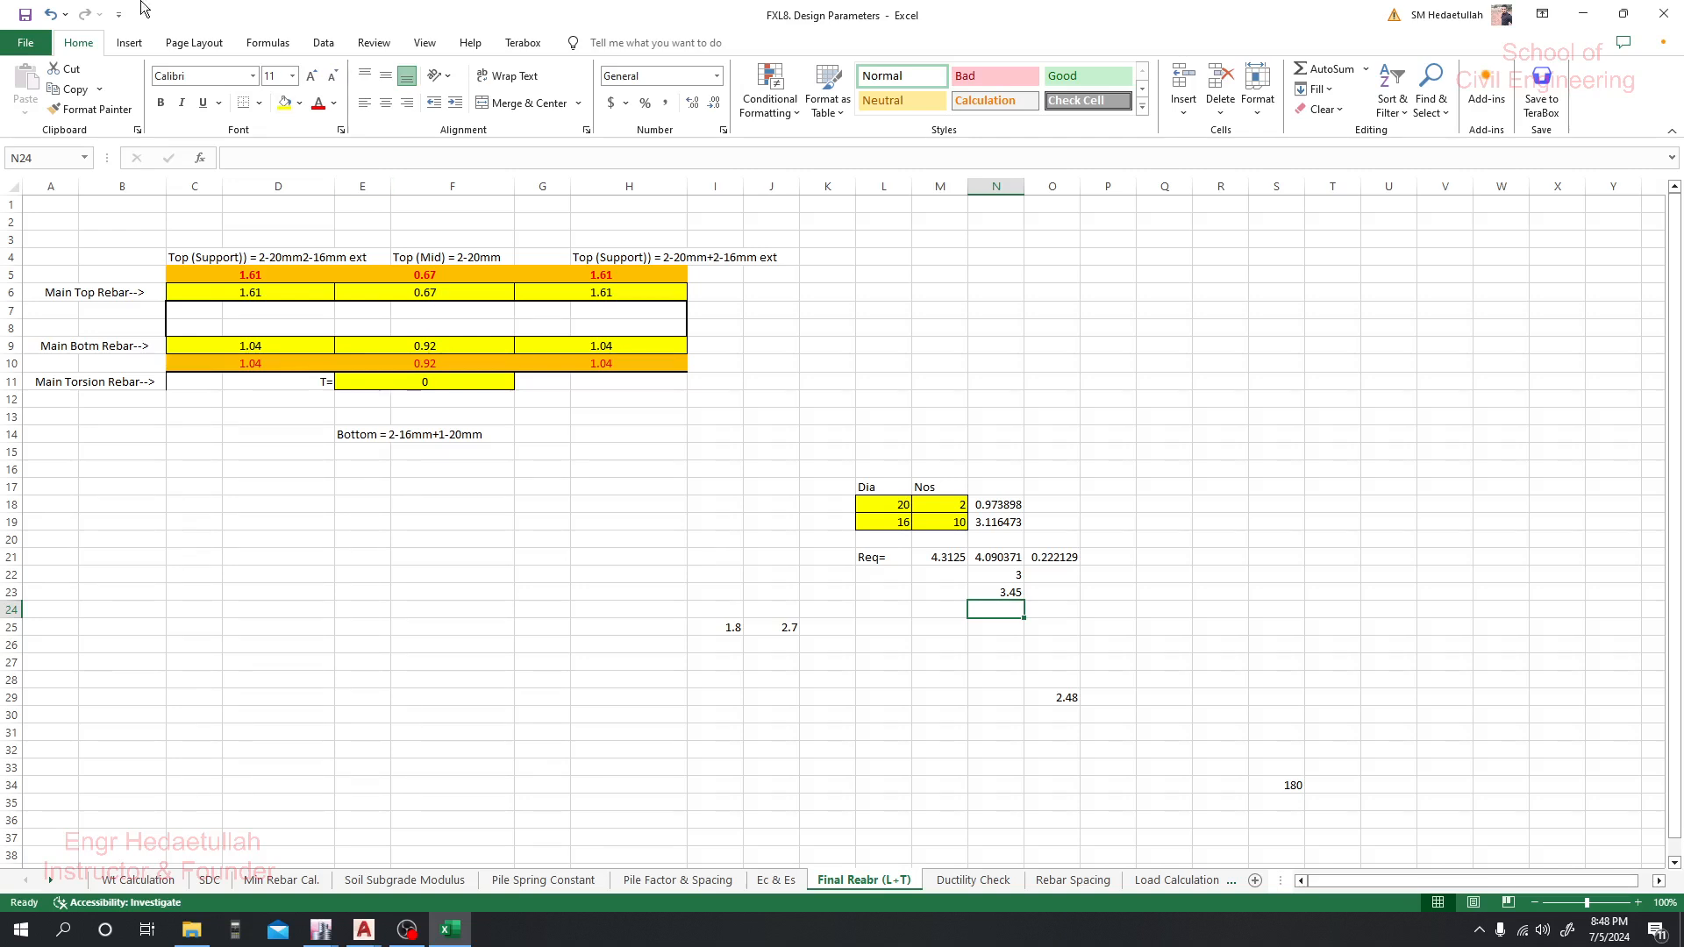
left_click(1585, 15)
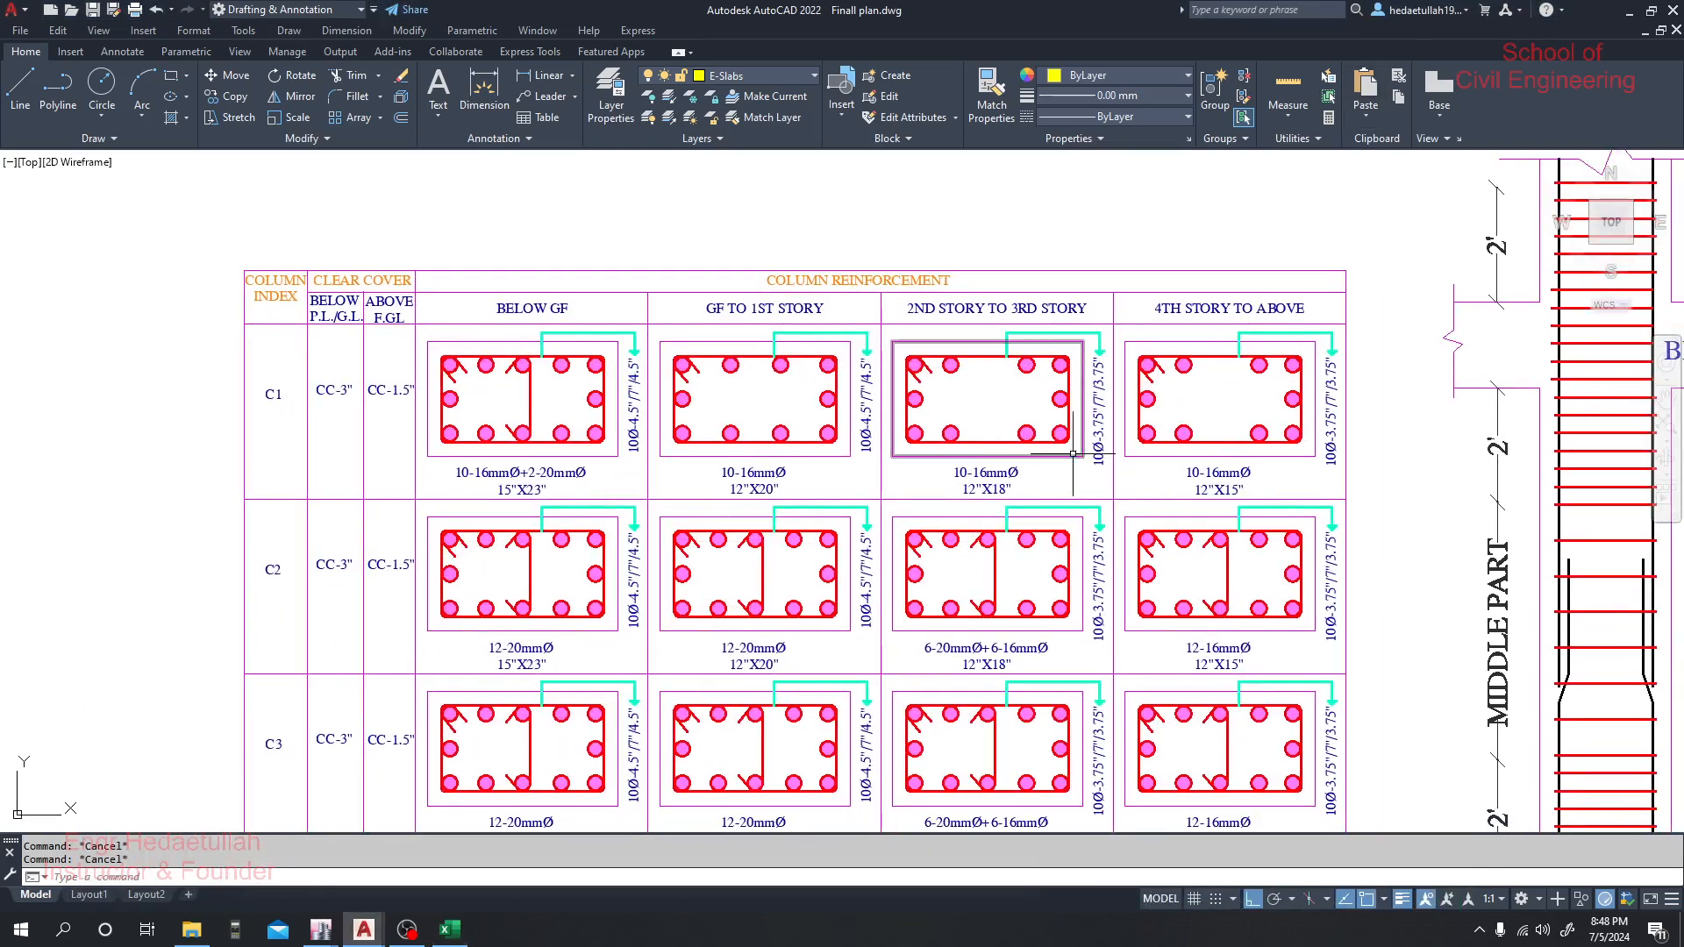
scroll(634, 360, "up", 4)
scroll(642, 348, "down", 2)
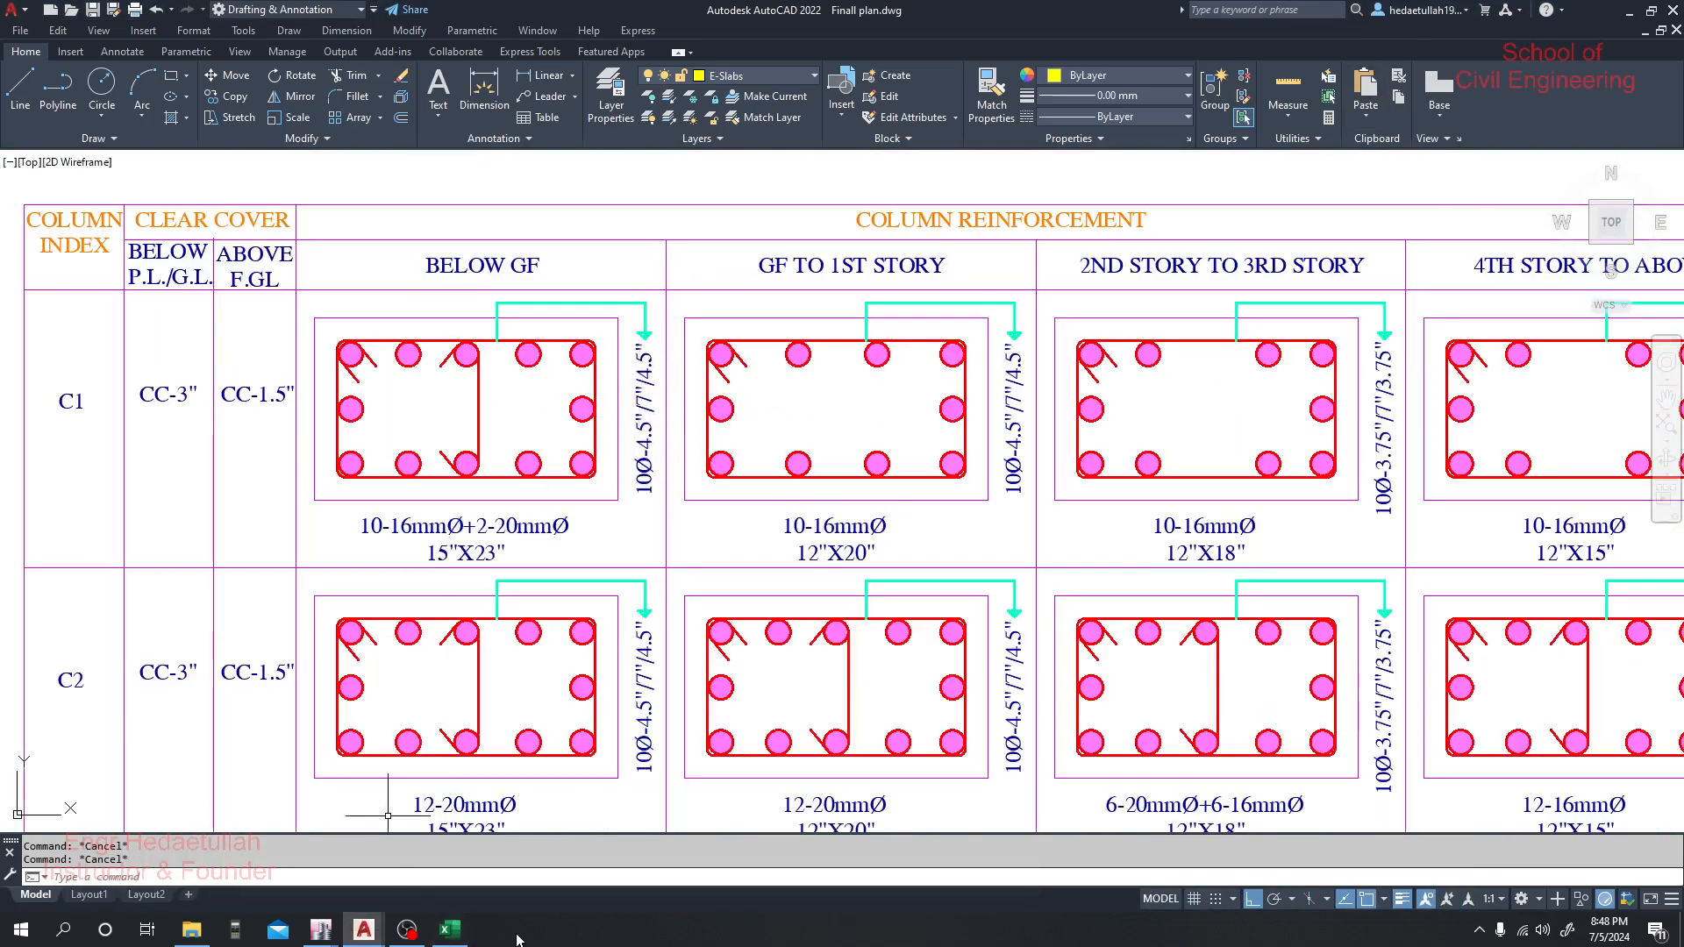
Open the E2 Shear Reinforcement Calculation For Column workbook from the E. Detailing and rebar Calculation folder
left_click(191, 929)
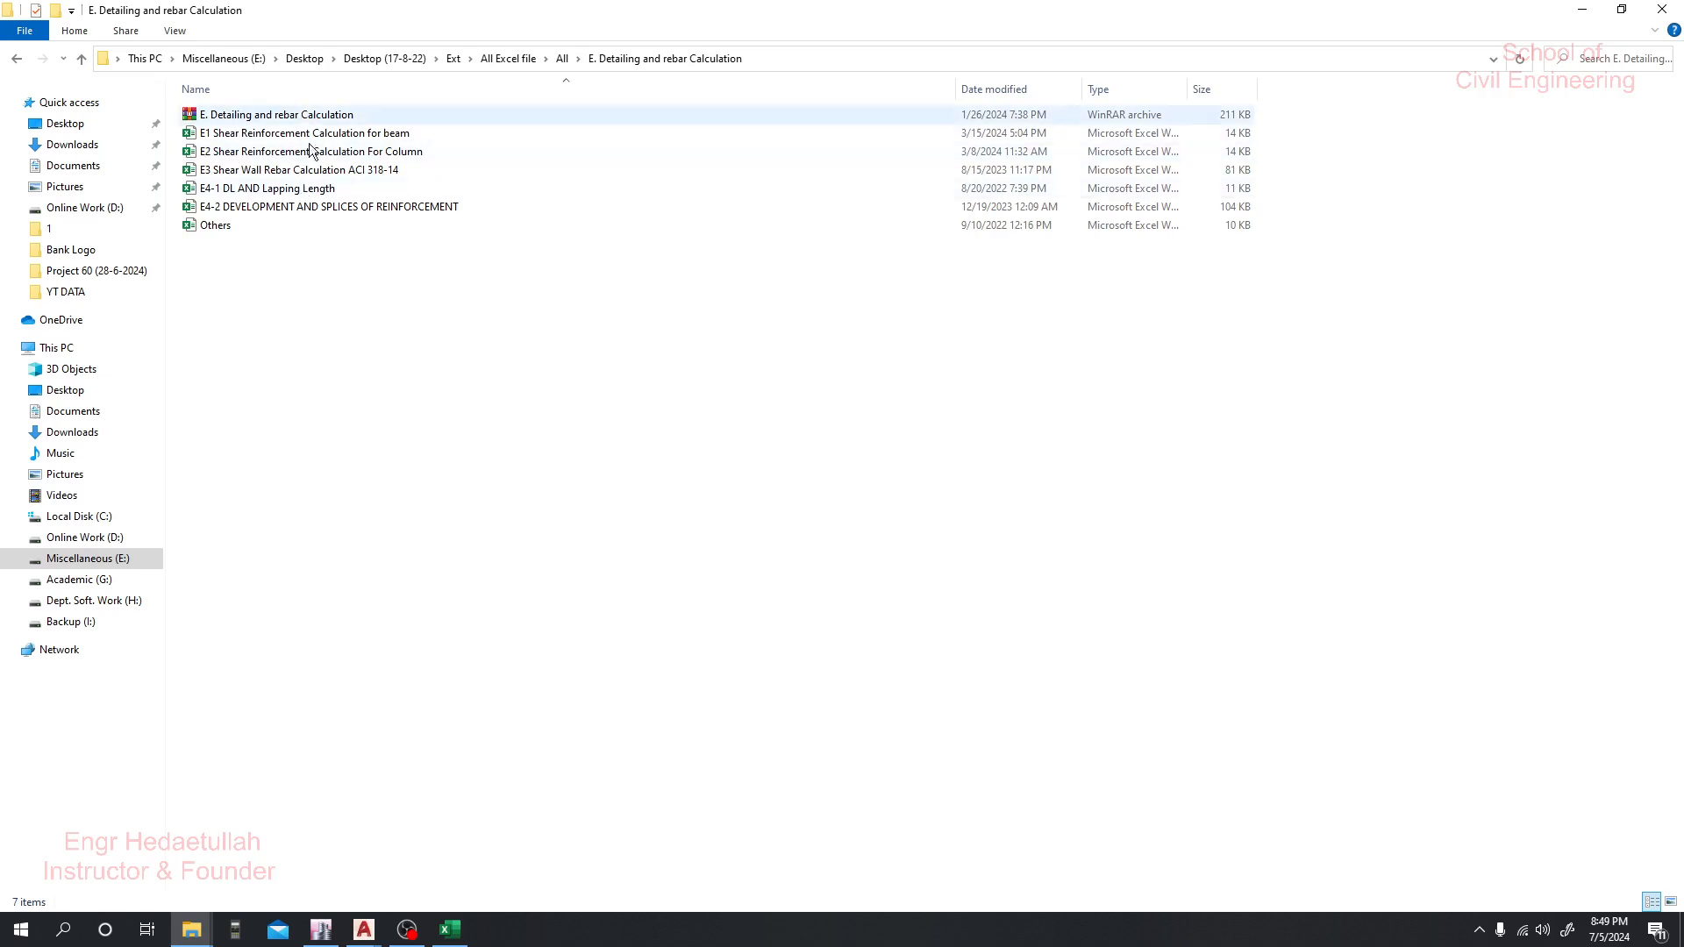
right_click(313, 325)
left_click(293, 308)
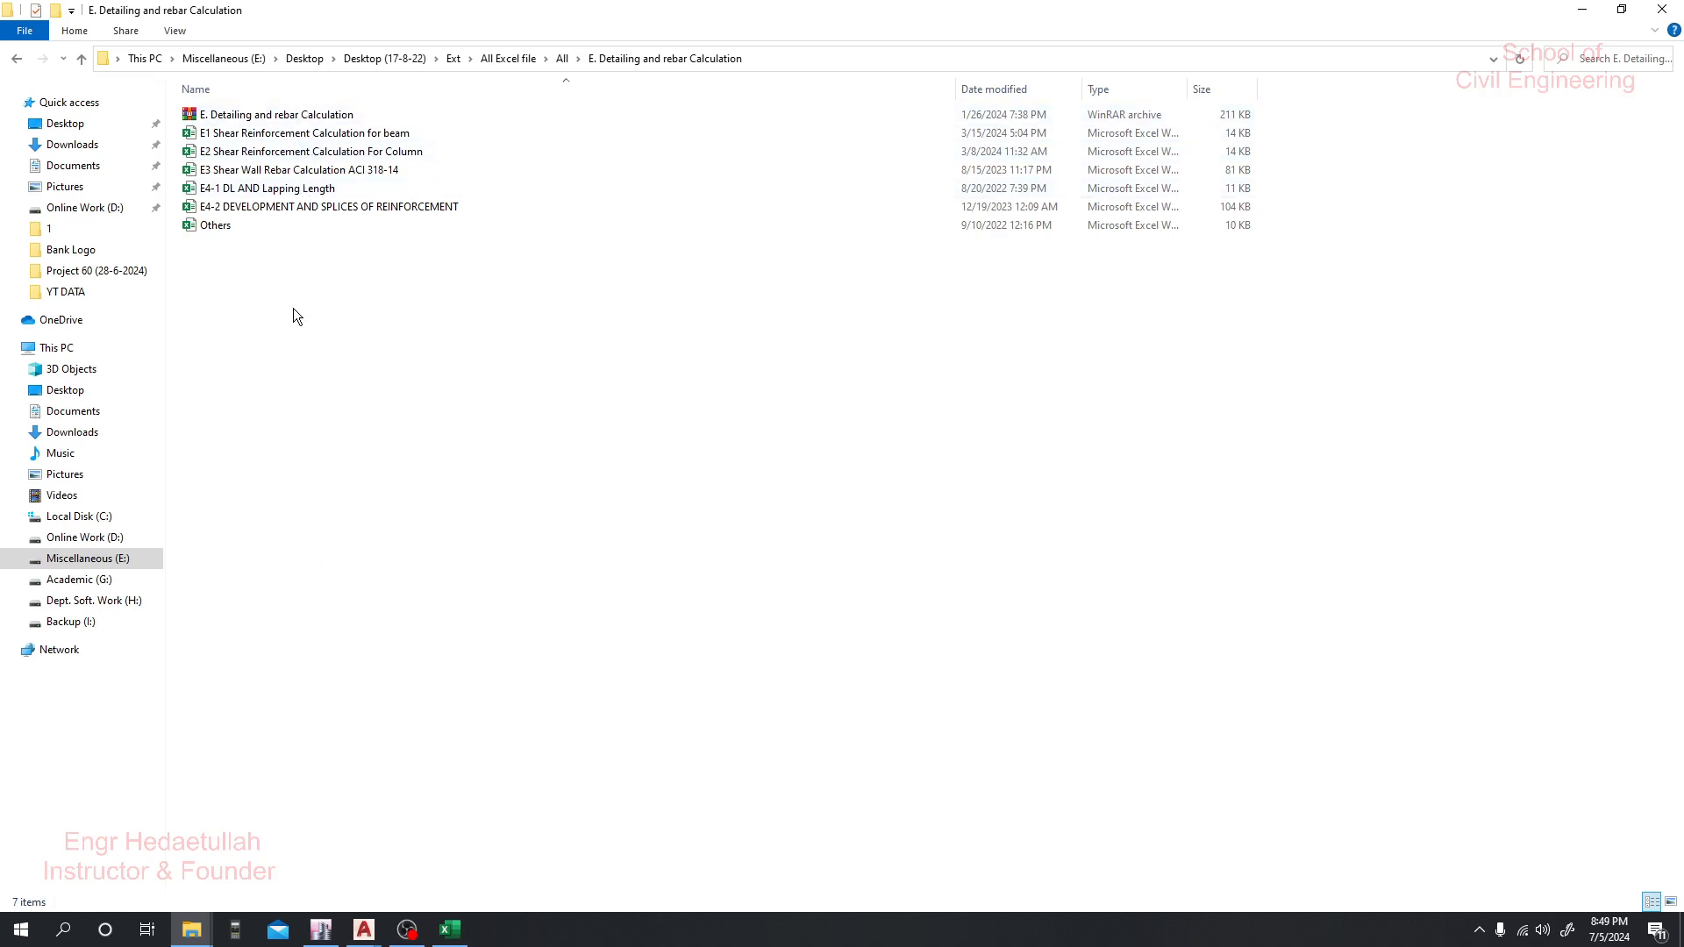
left_click(298, 154)
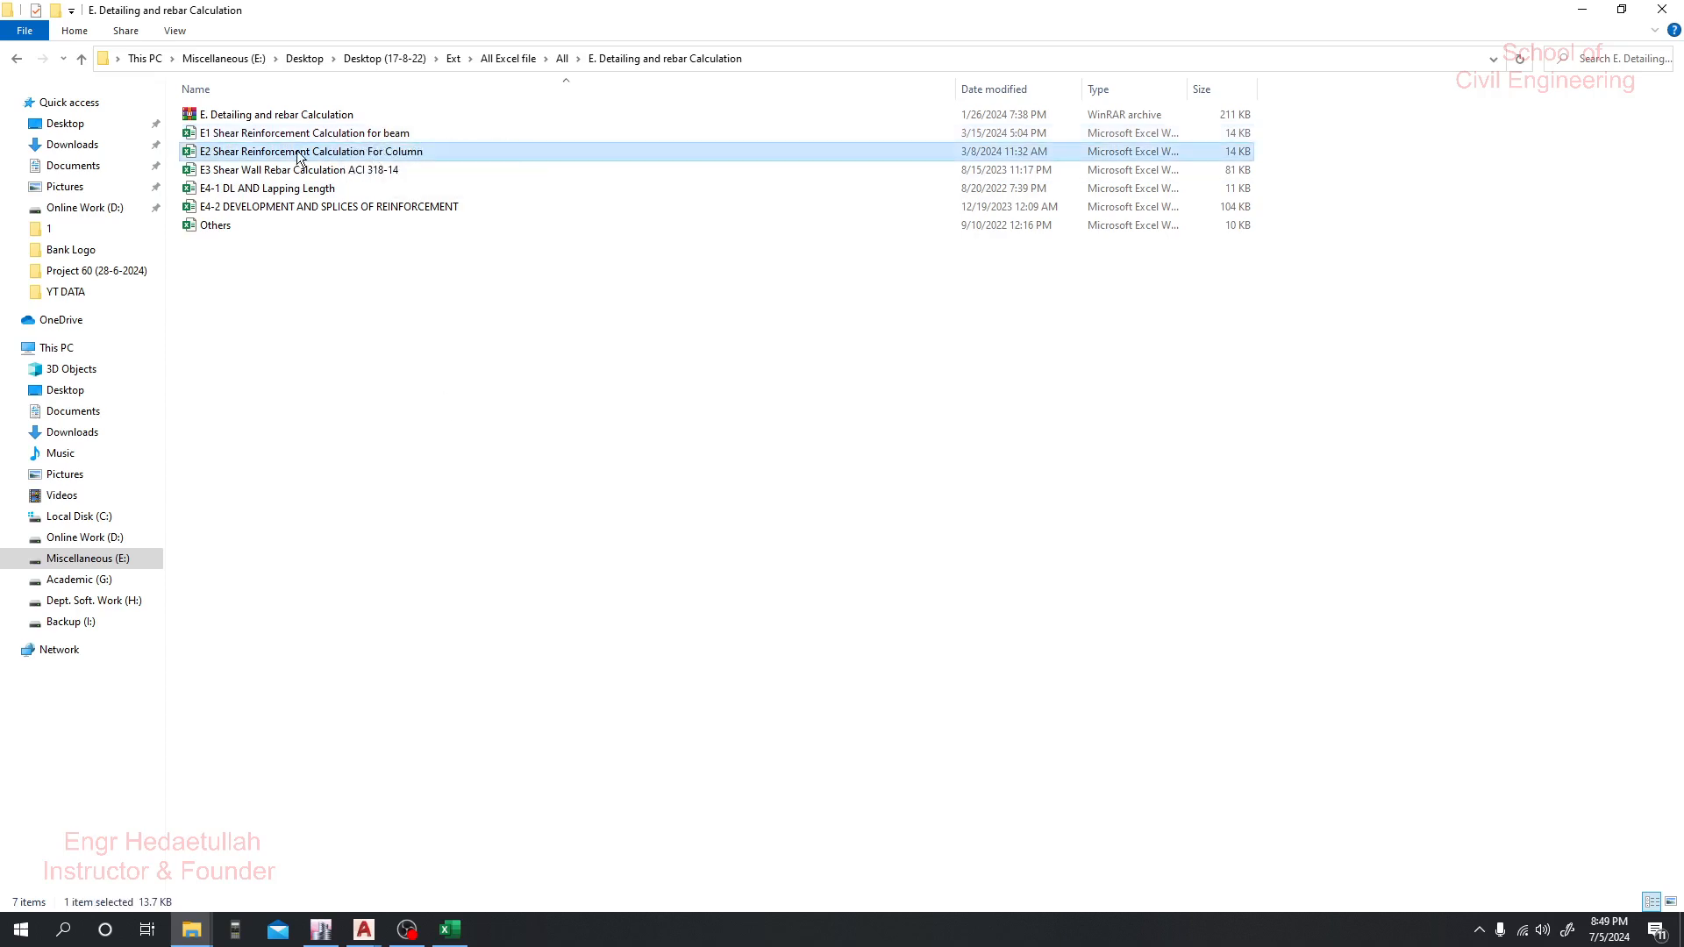
double_click(396, 151)
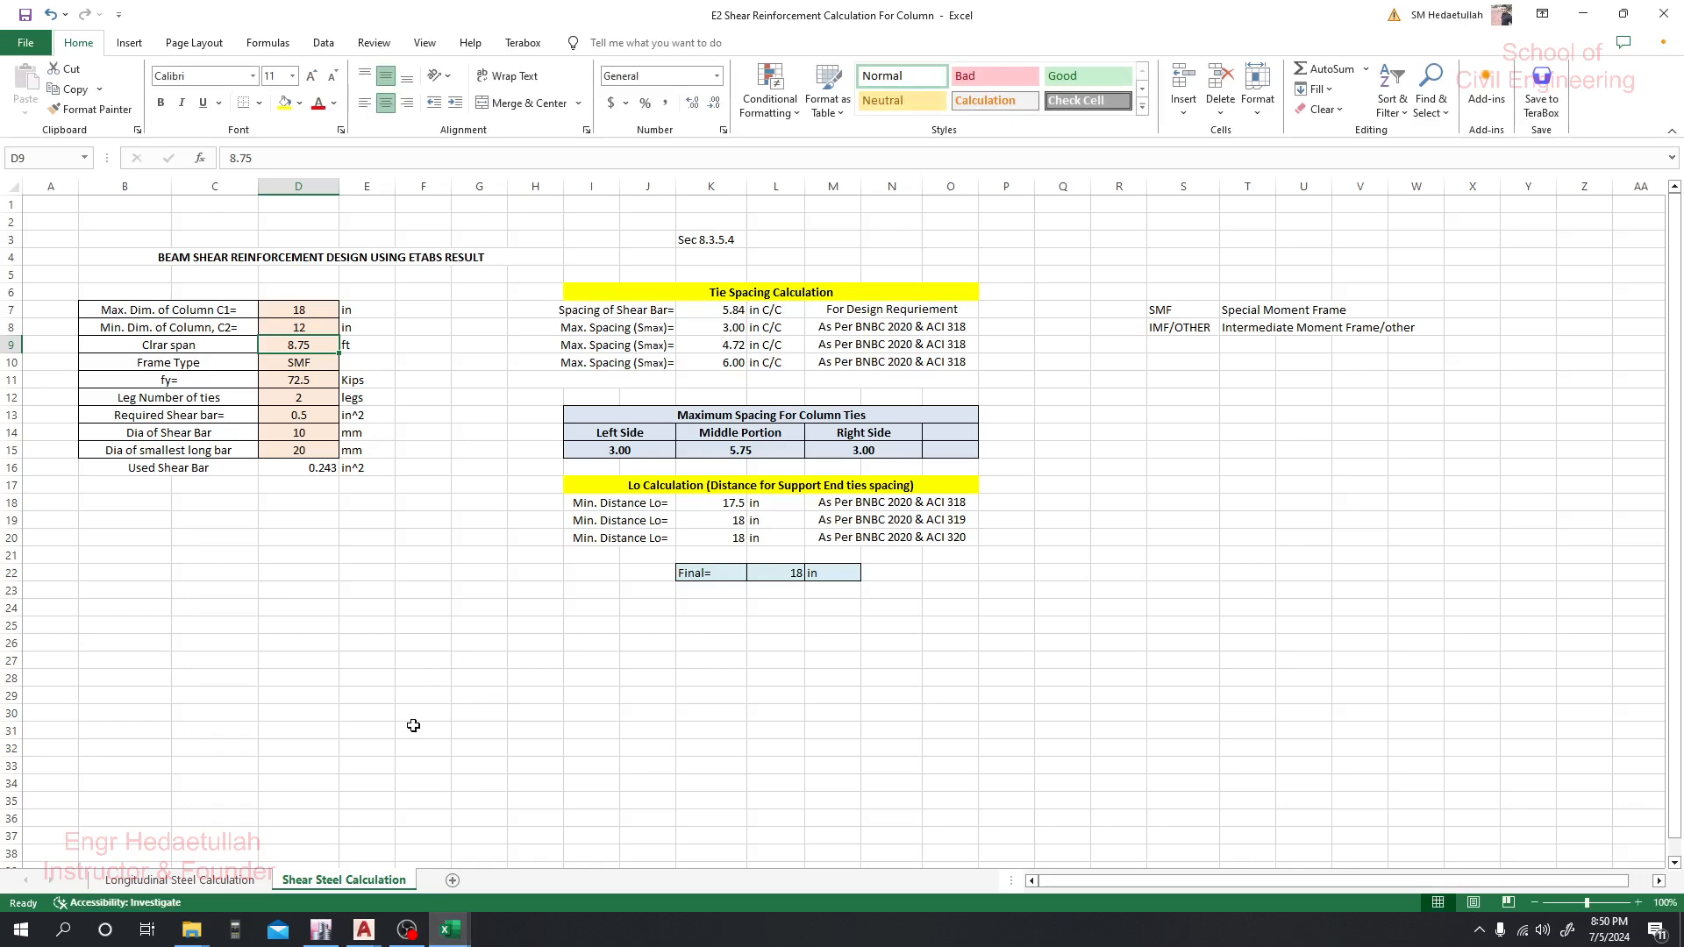
Review the Longitudinal Steel Calculation sheet and return to the Shear Steel Calculation sheet
left_click(223, 881)
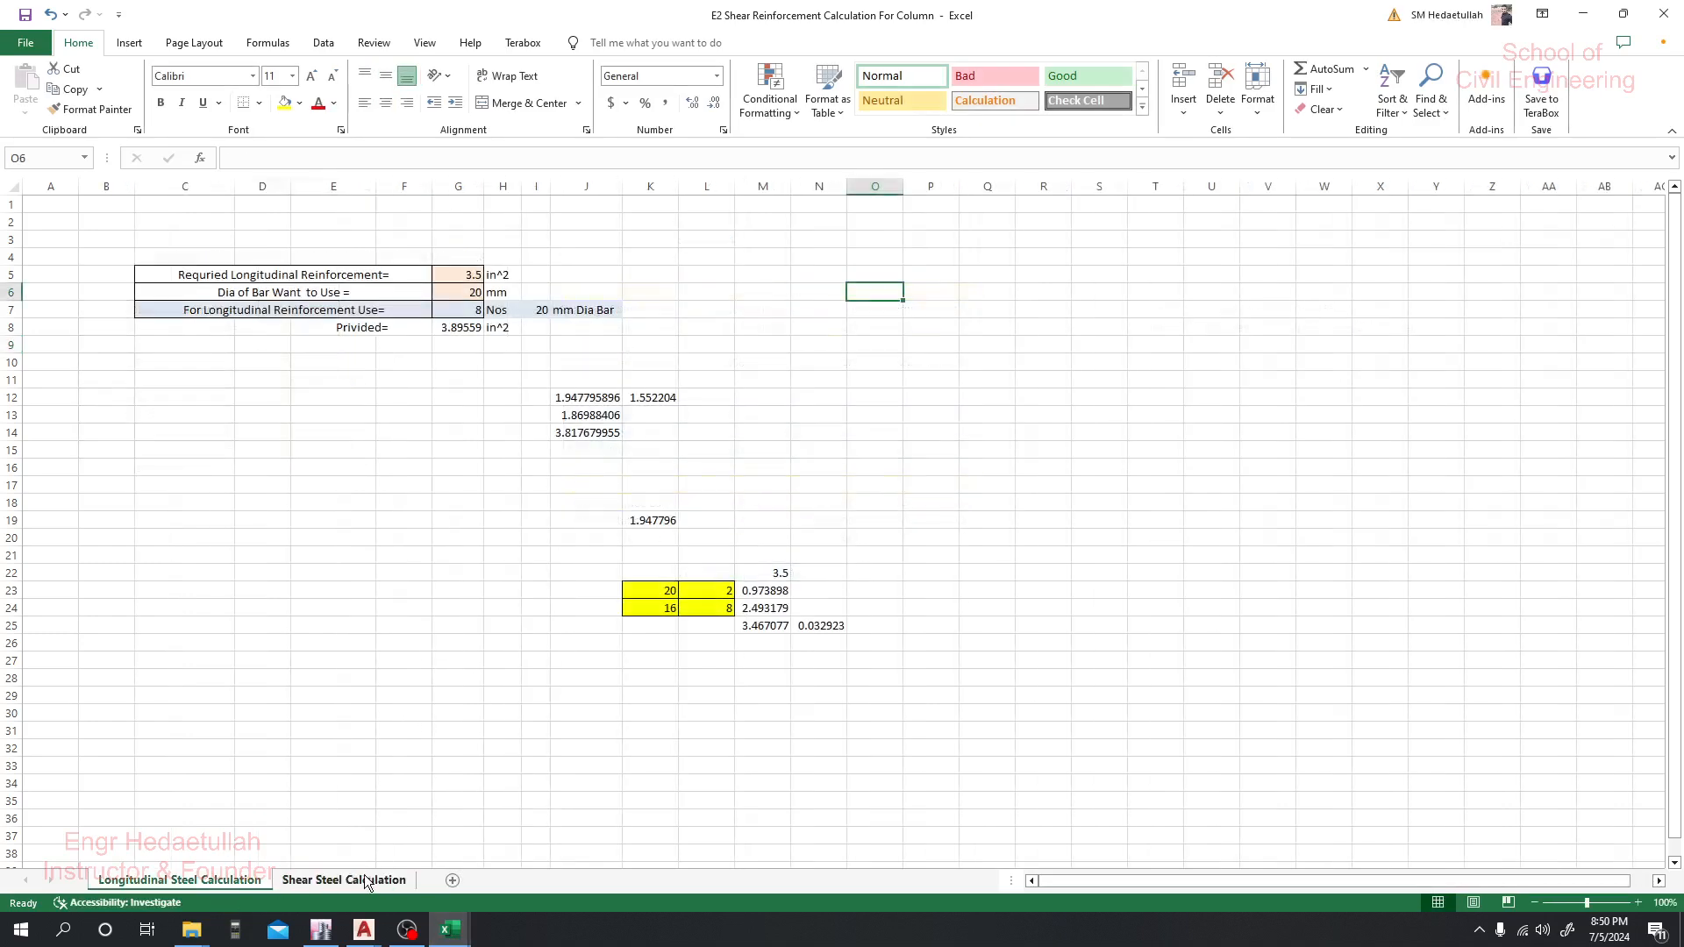
left_click(363, 881)
left_click(299, 503)
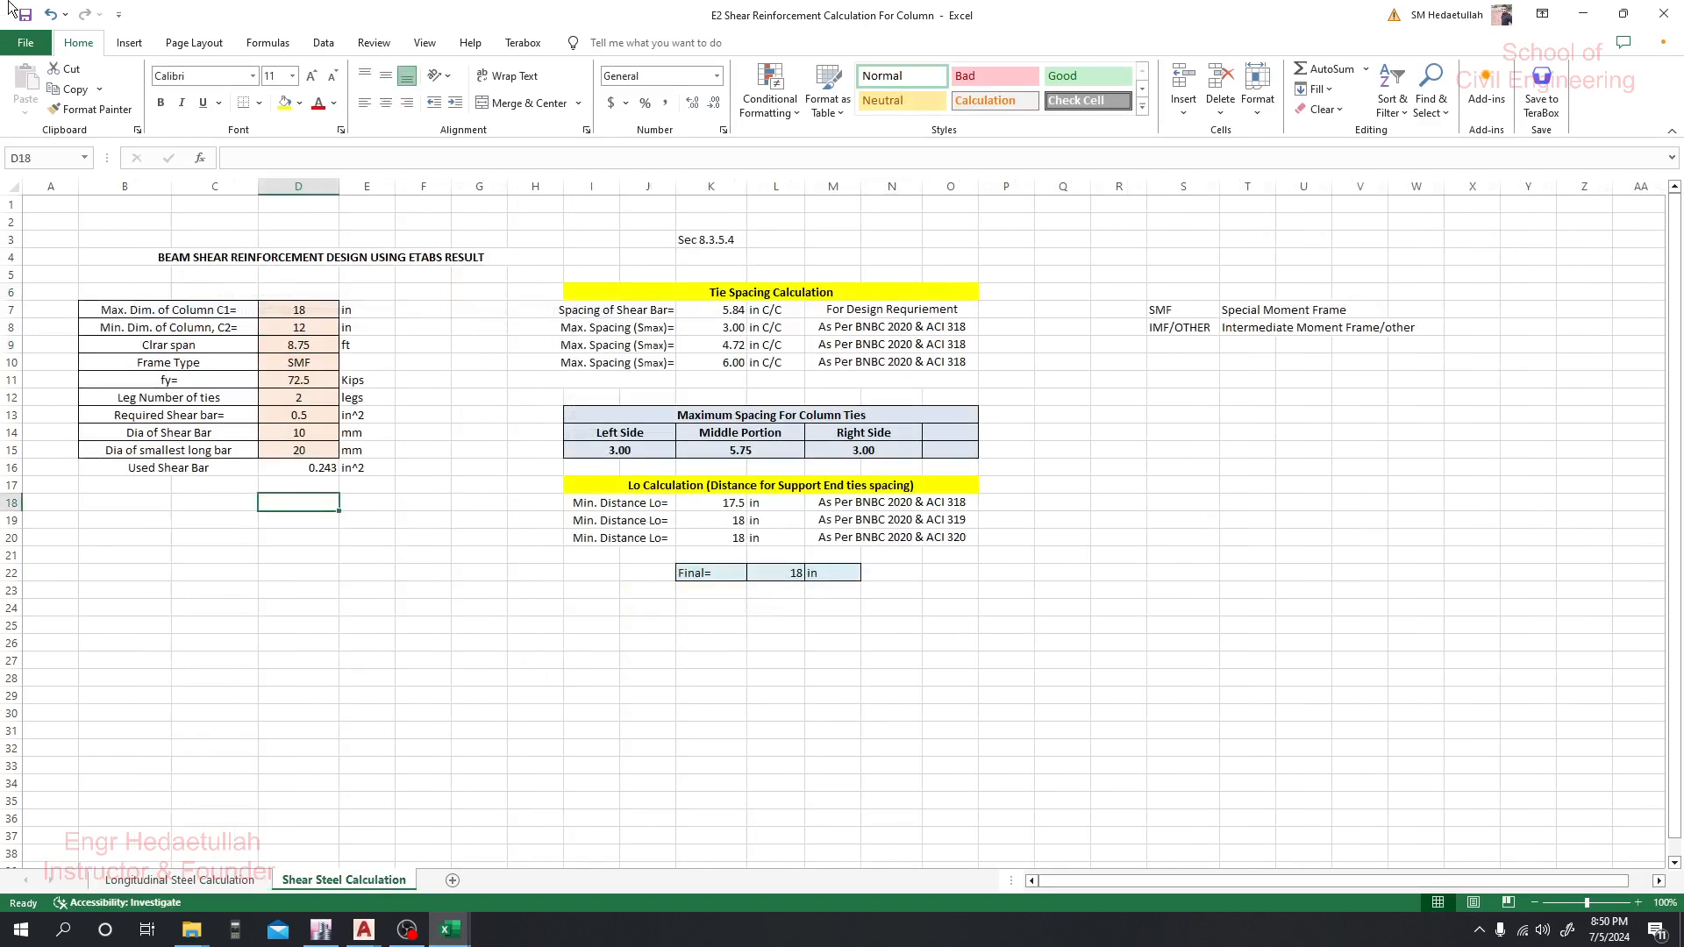
left_click(177, 880)
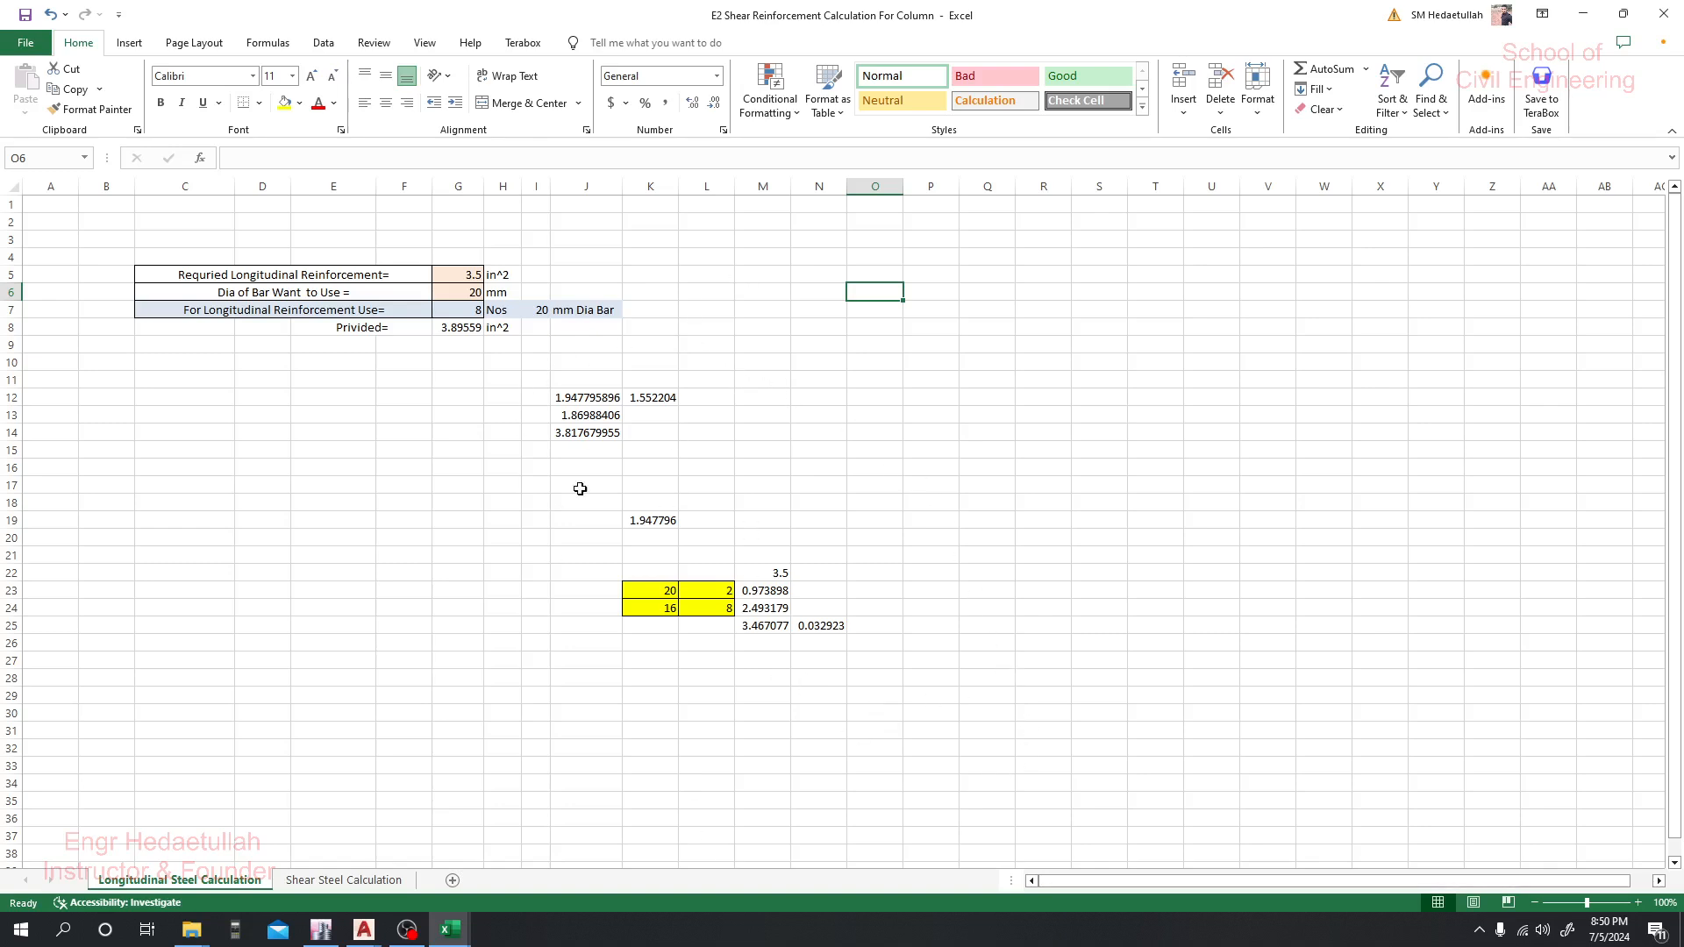
left_click(291, 883)
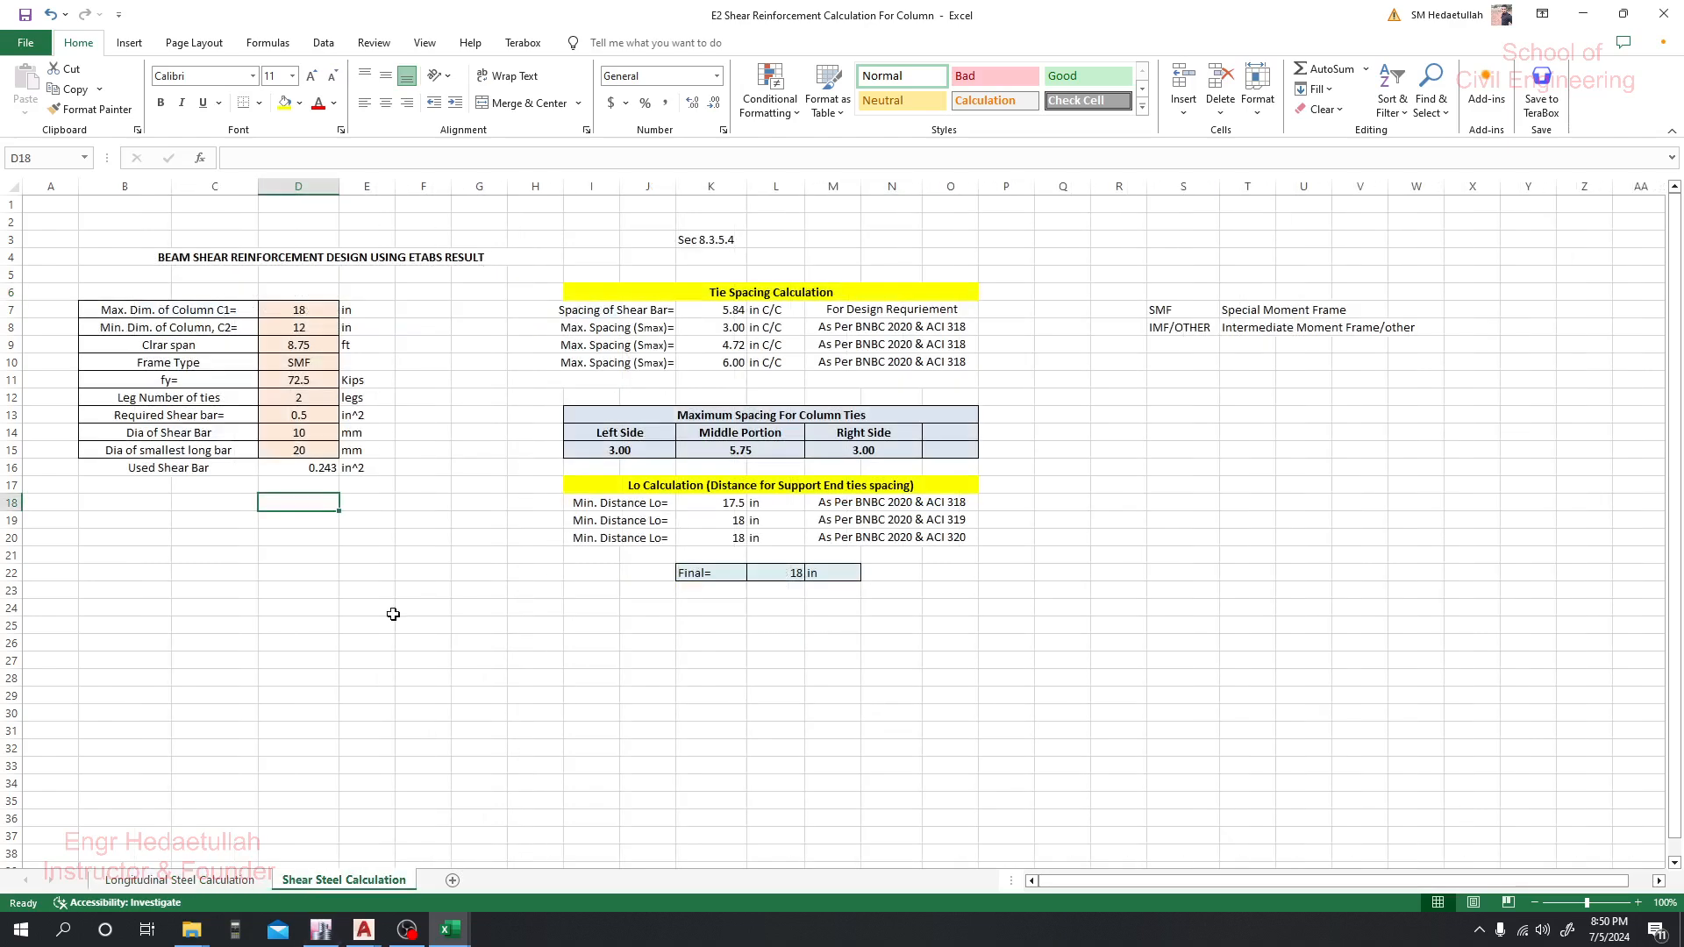
Set the maximum column dimension C1 to 20 in on the Shear Steel Calculation sheet
left_click(314, 308)
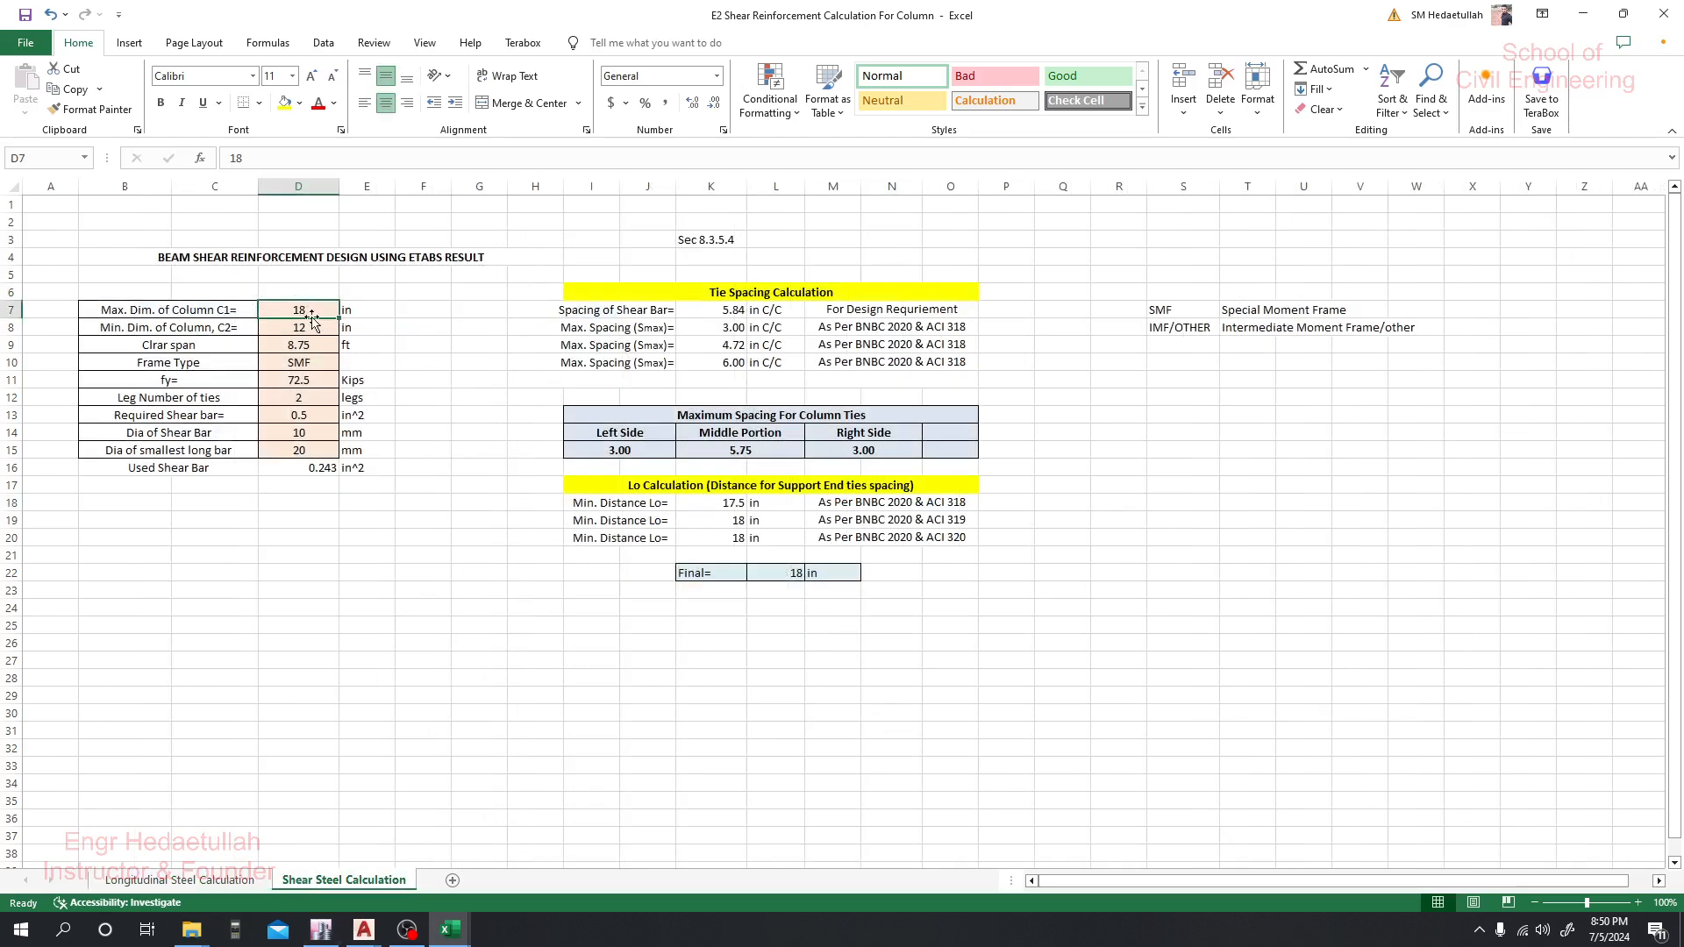
type("20")
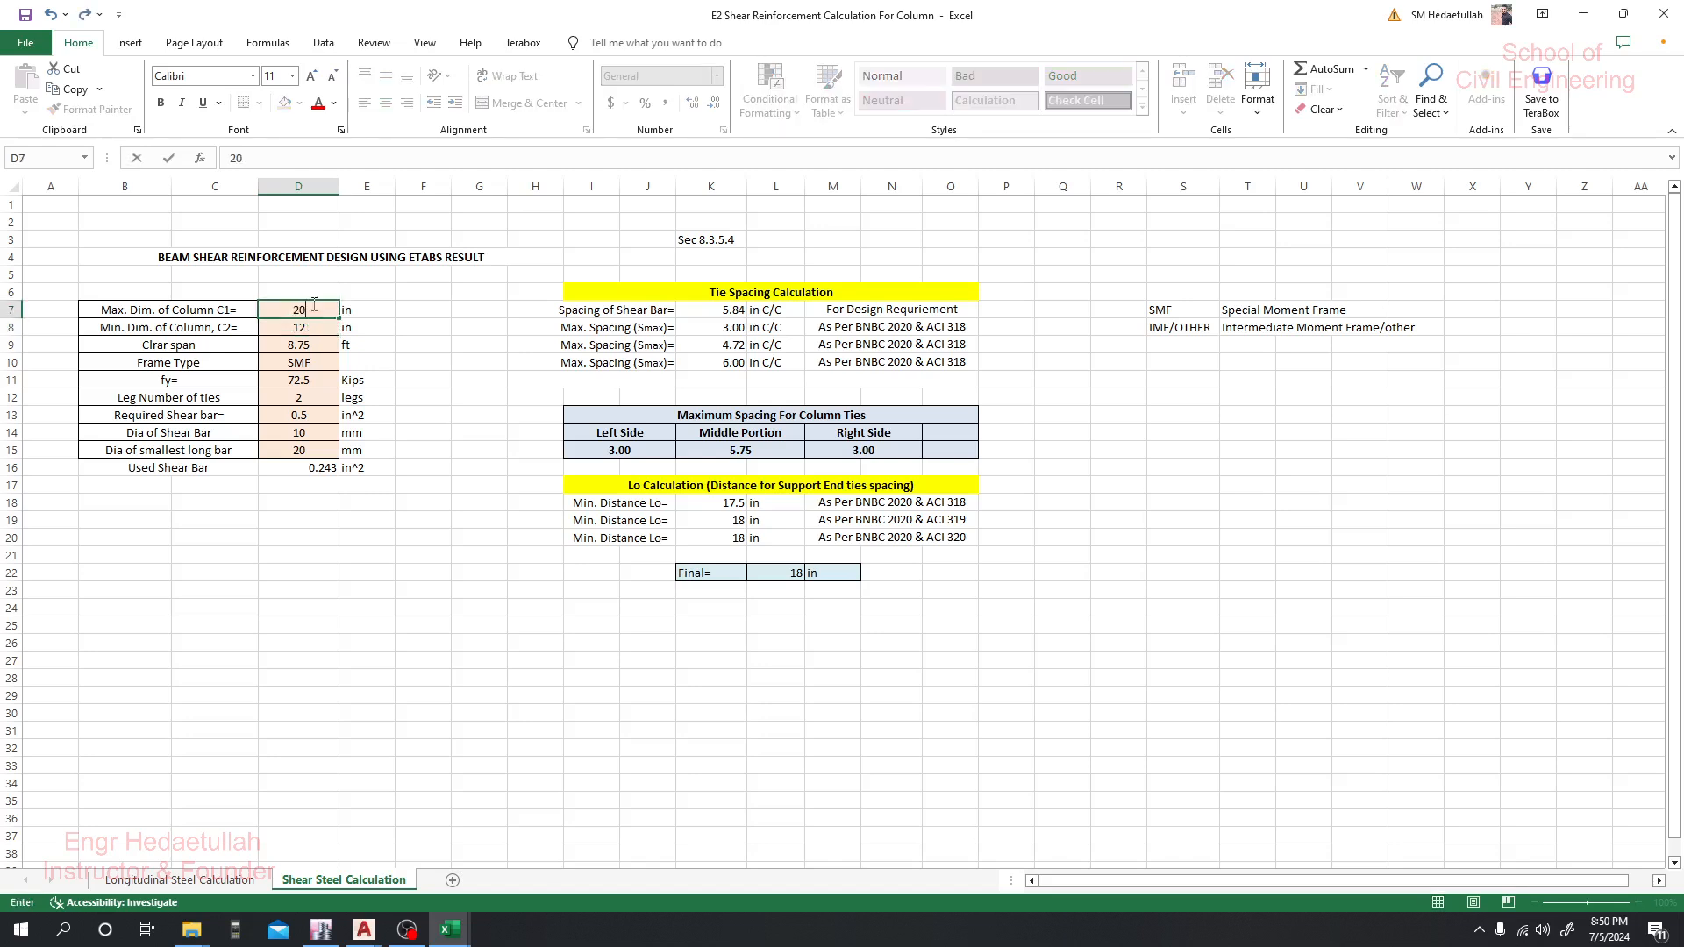
key("Return")
key("Return")
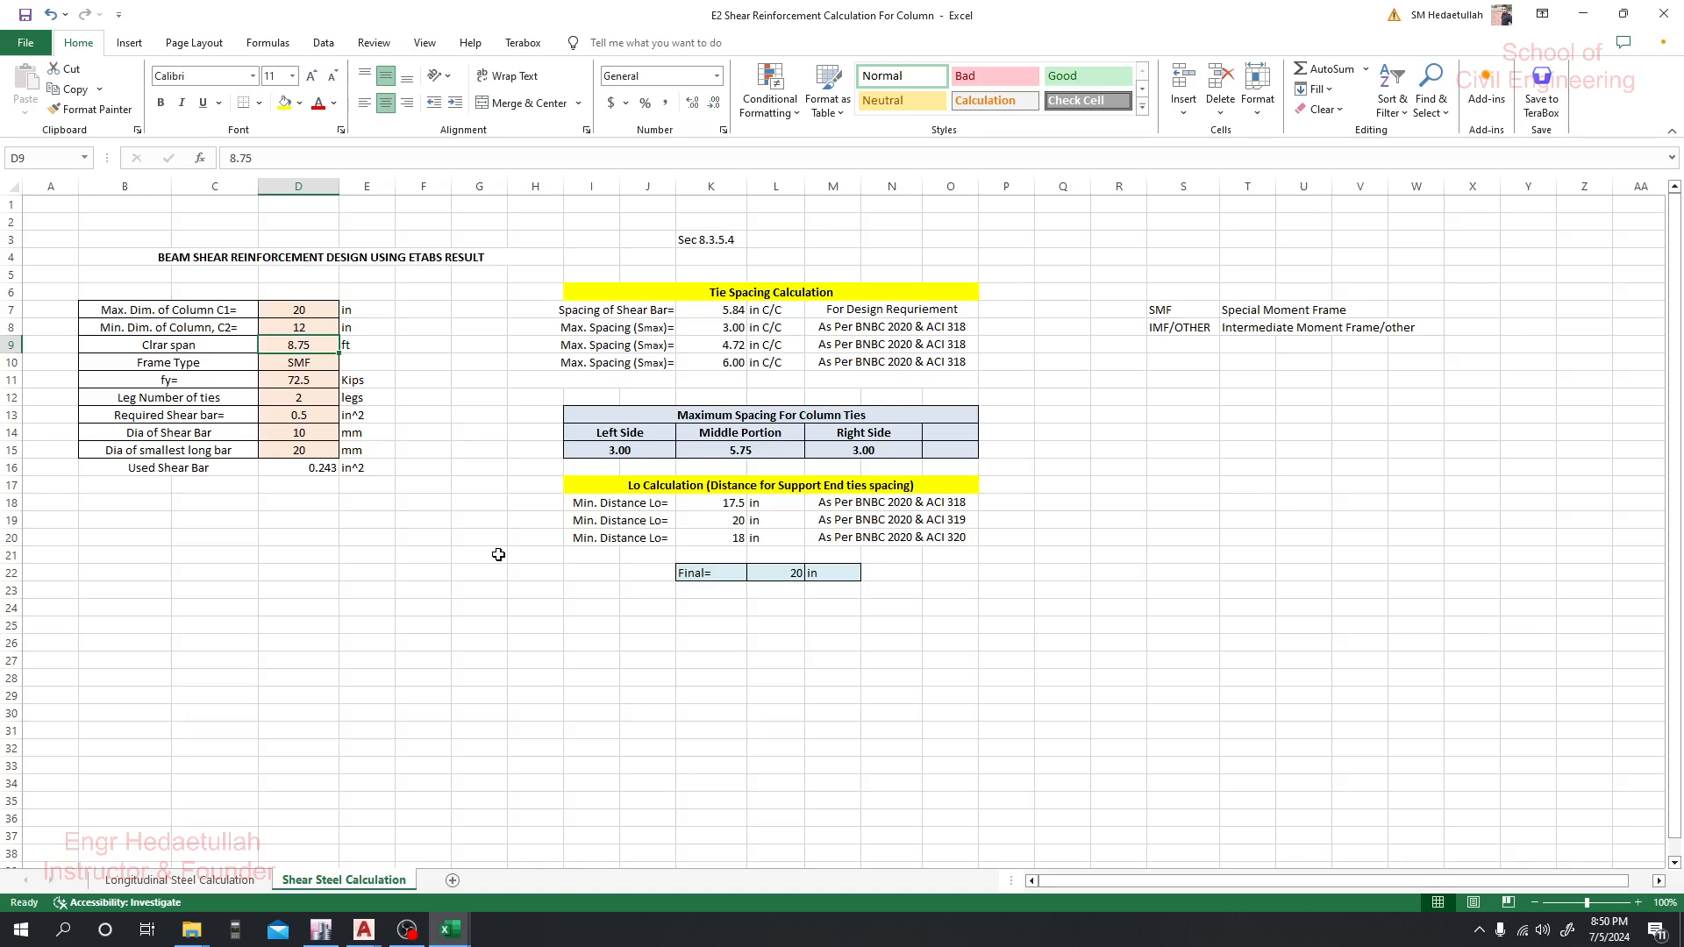
Check the clear span input and the frame type choices, keeping SMF as the frame type
left_click(460, 472)
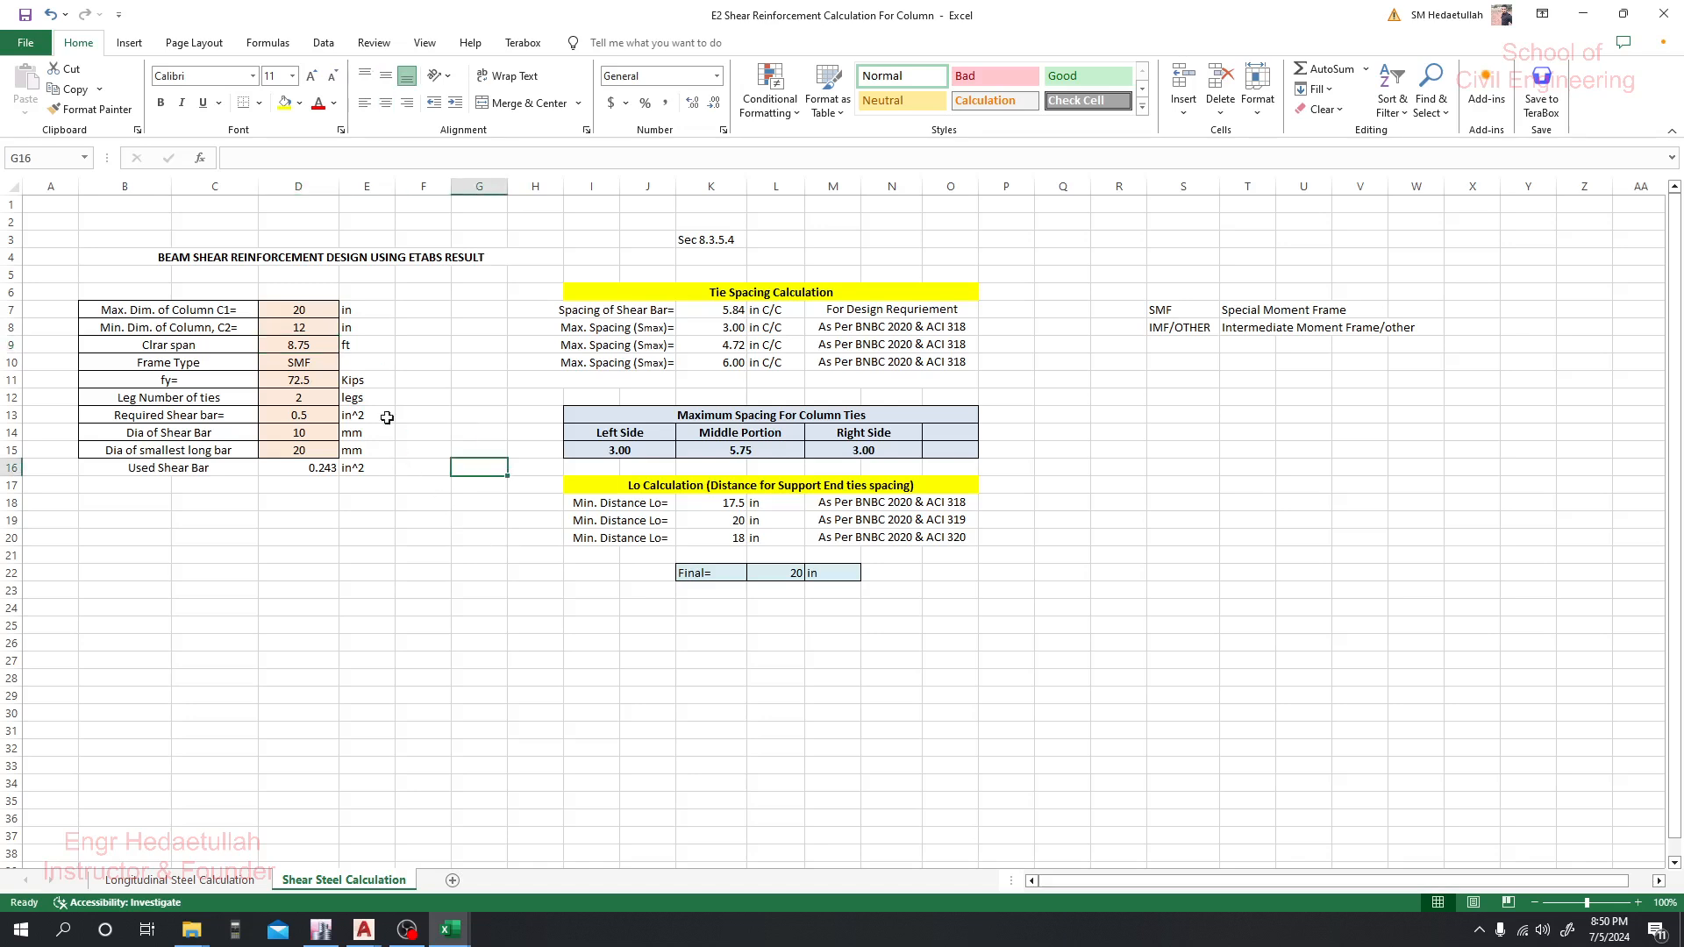
left_click(317, 350)
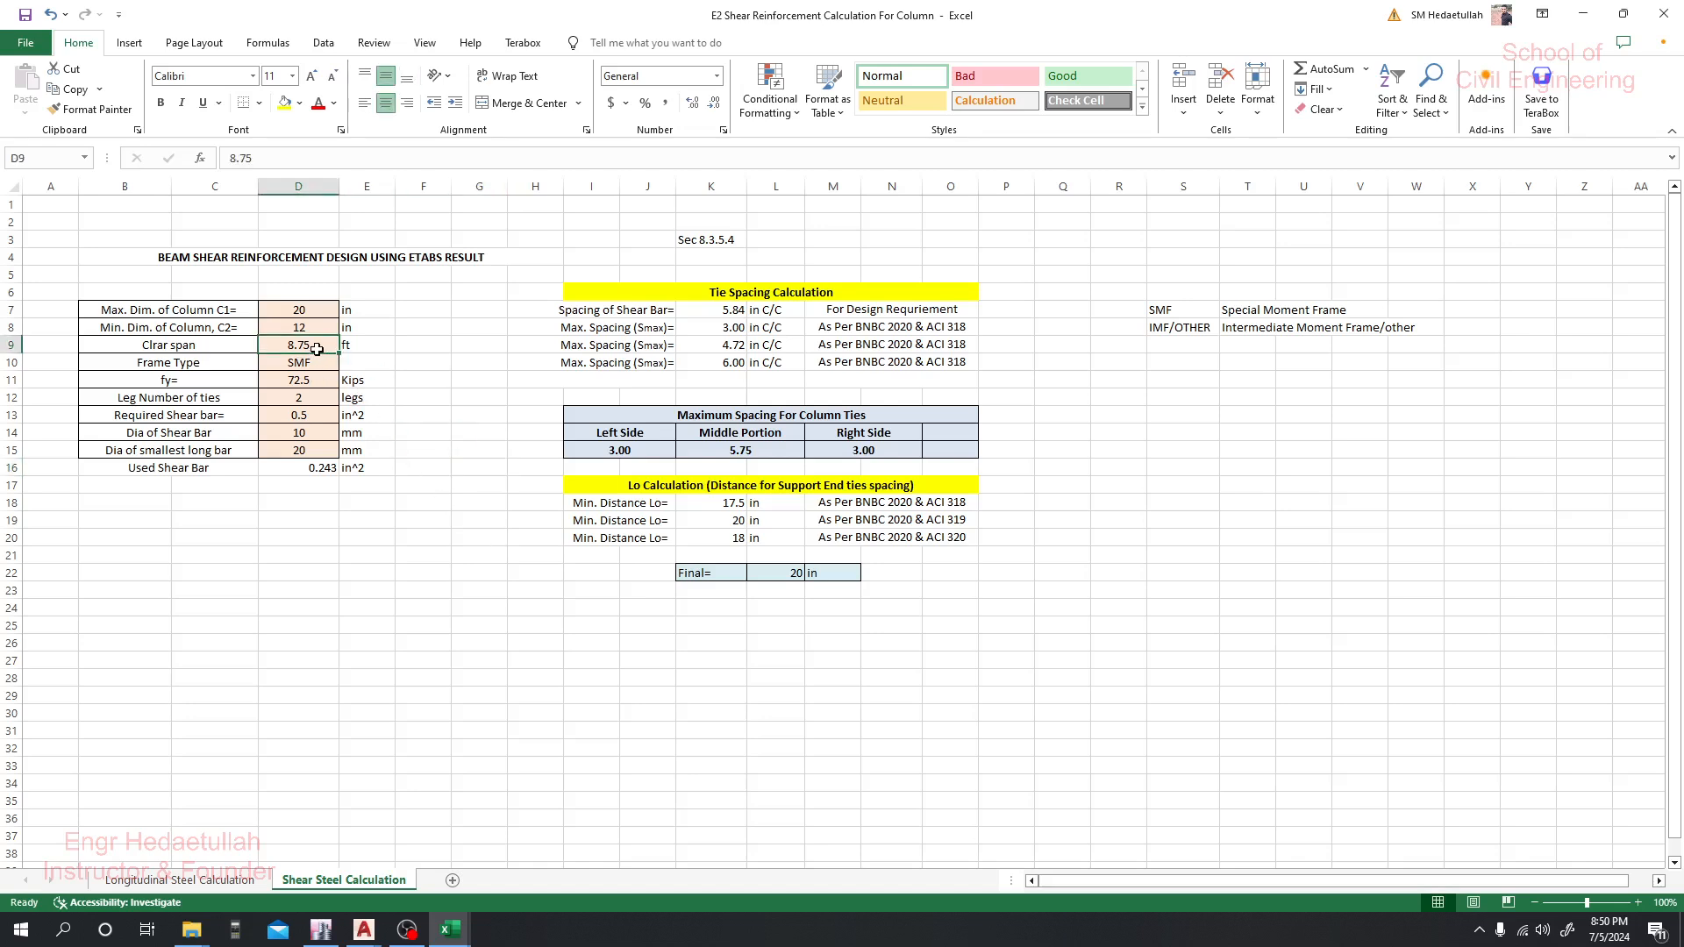
left_click(316, 361)
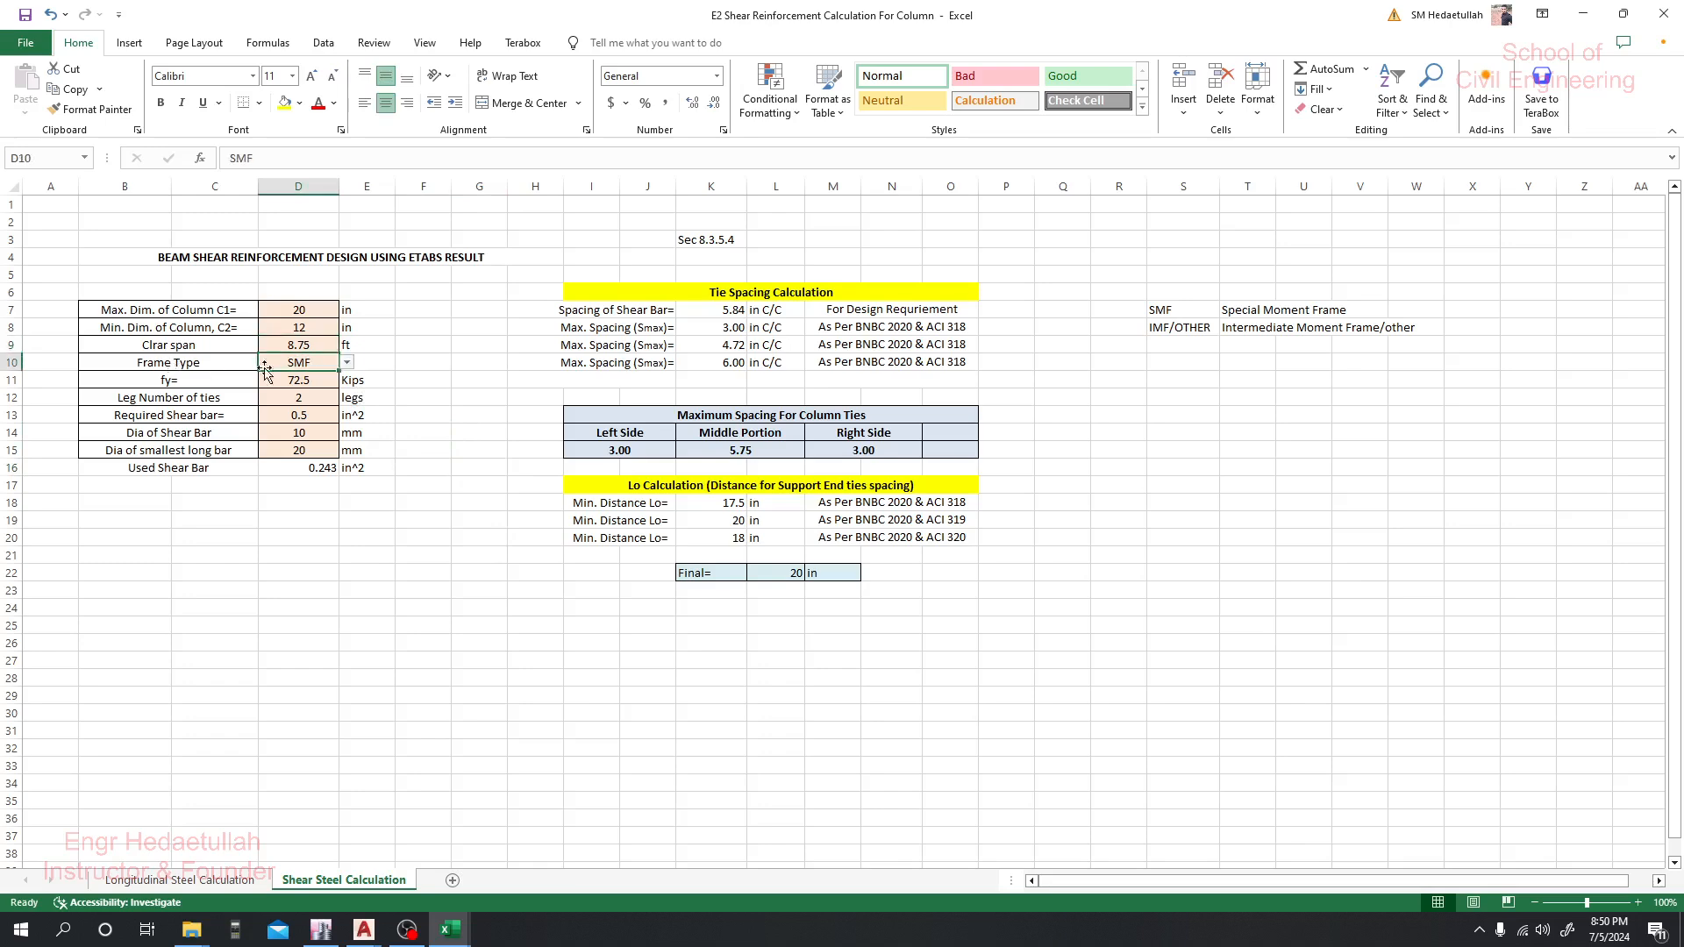
left_click(356, 363)
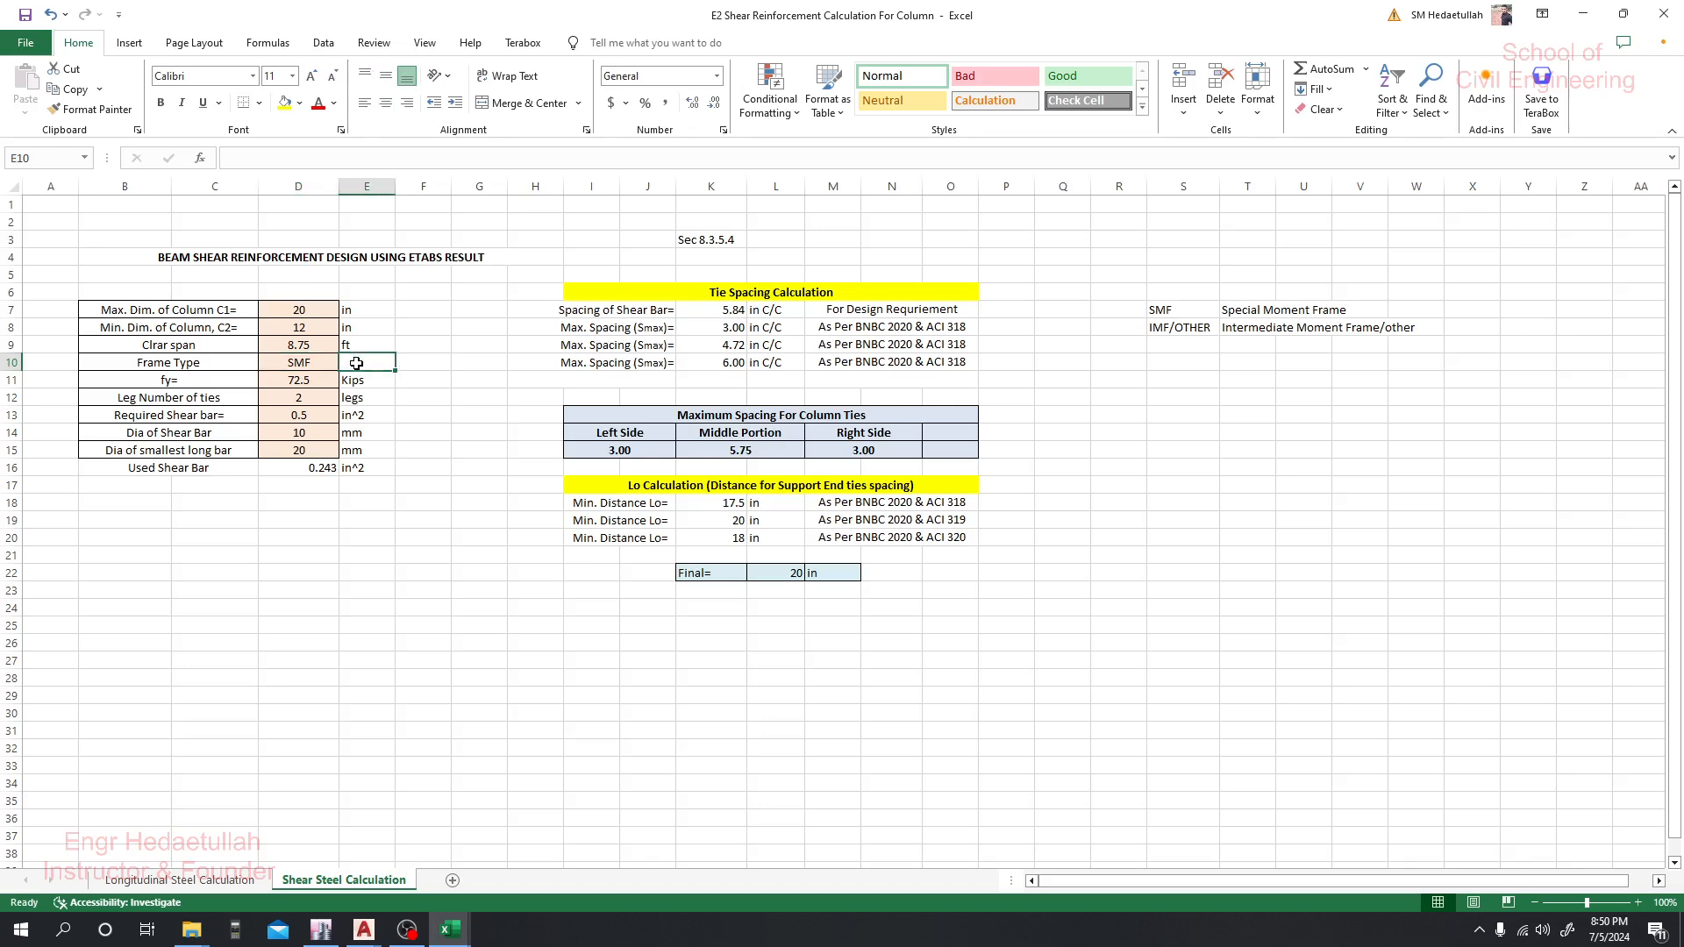
left_click(315, 363)
left_click(346, 363)
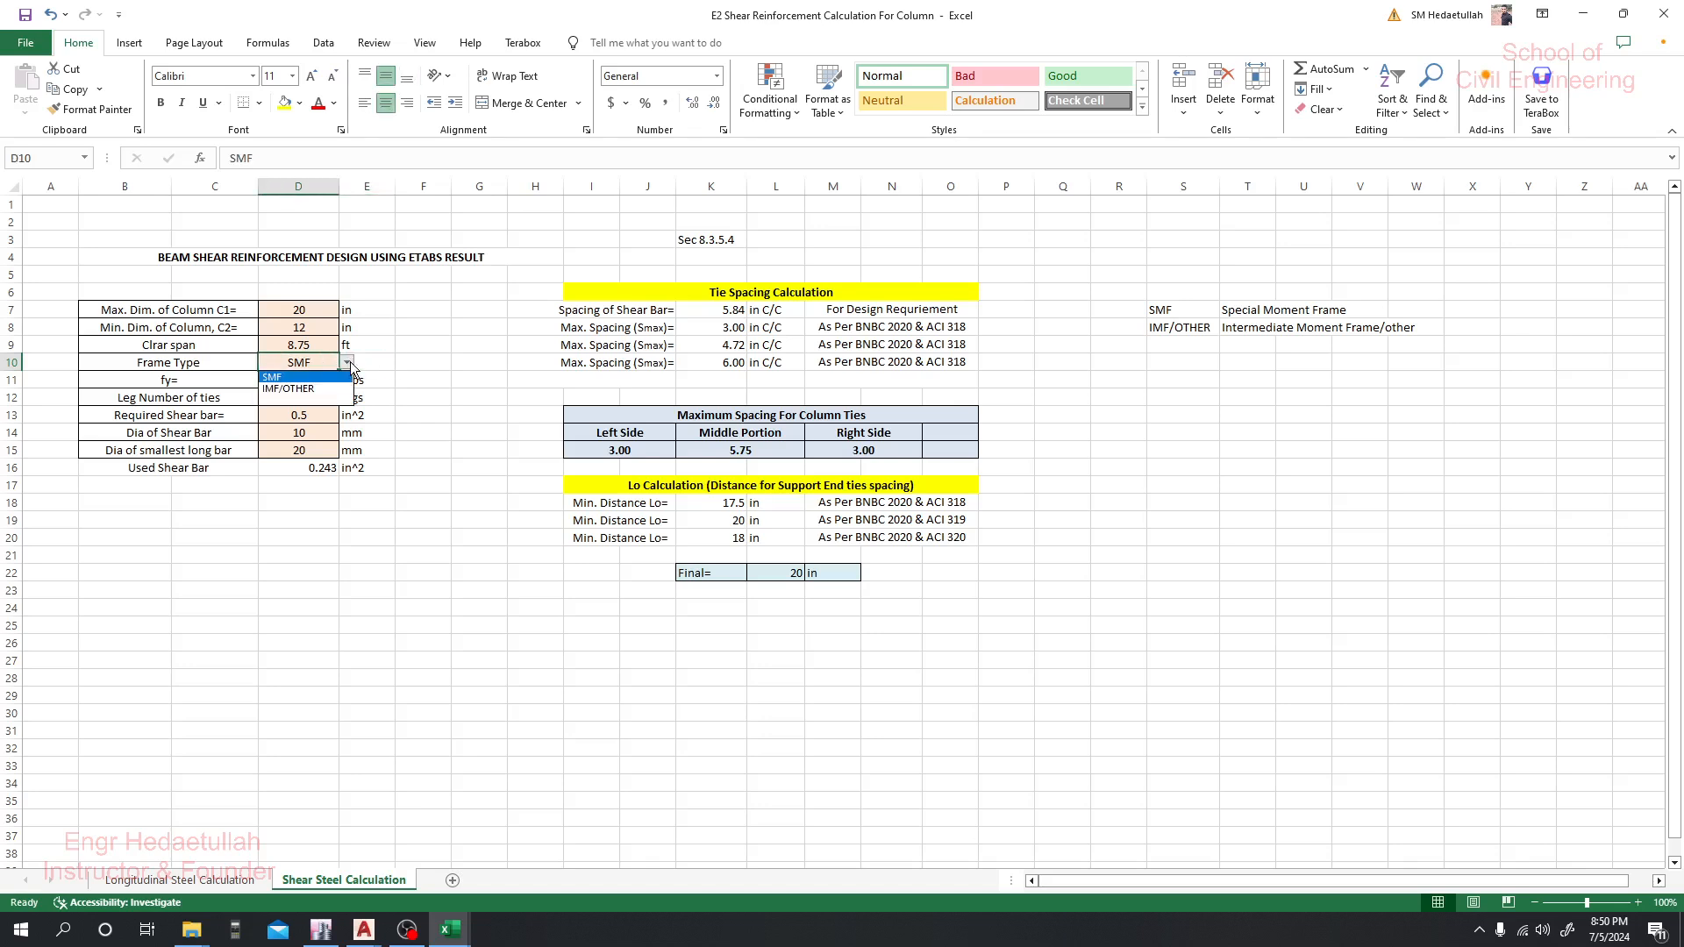
left_click(301, 378)
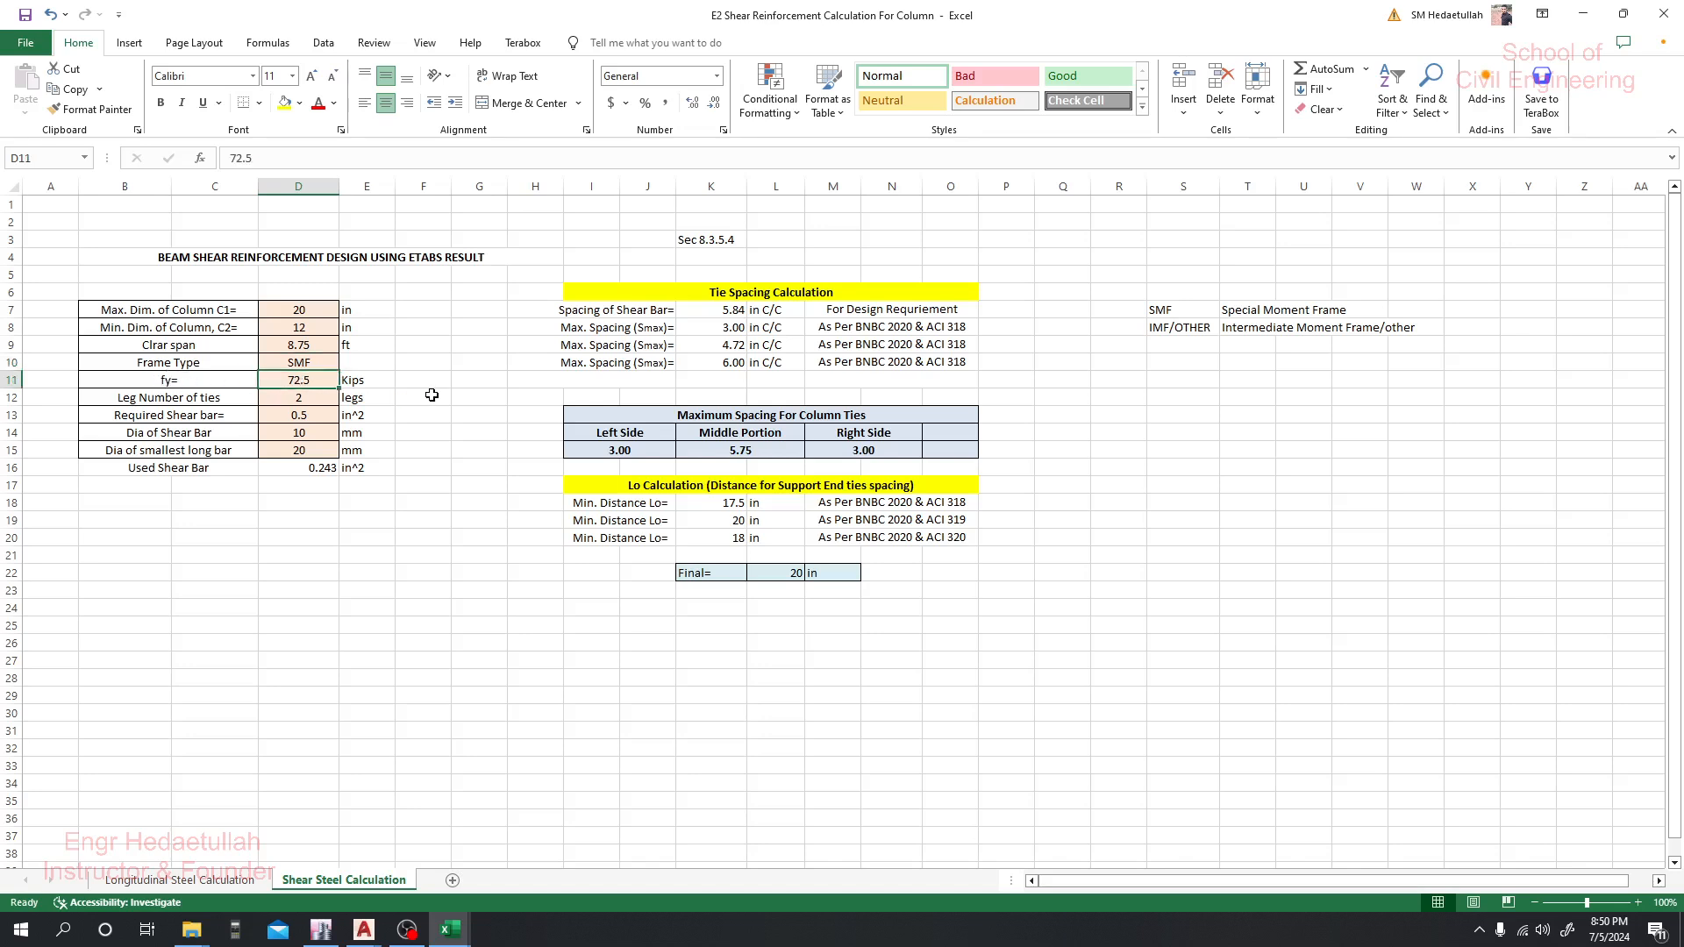
Check the fy and tie leg number inputs, and switch to the AutoCAD column schedule
left_click(347, 540)
left_click(305, 383)
left_click(300, 569)
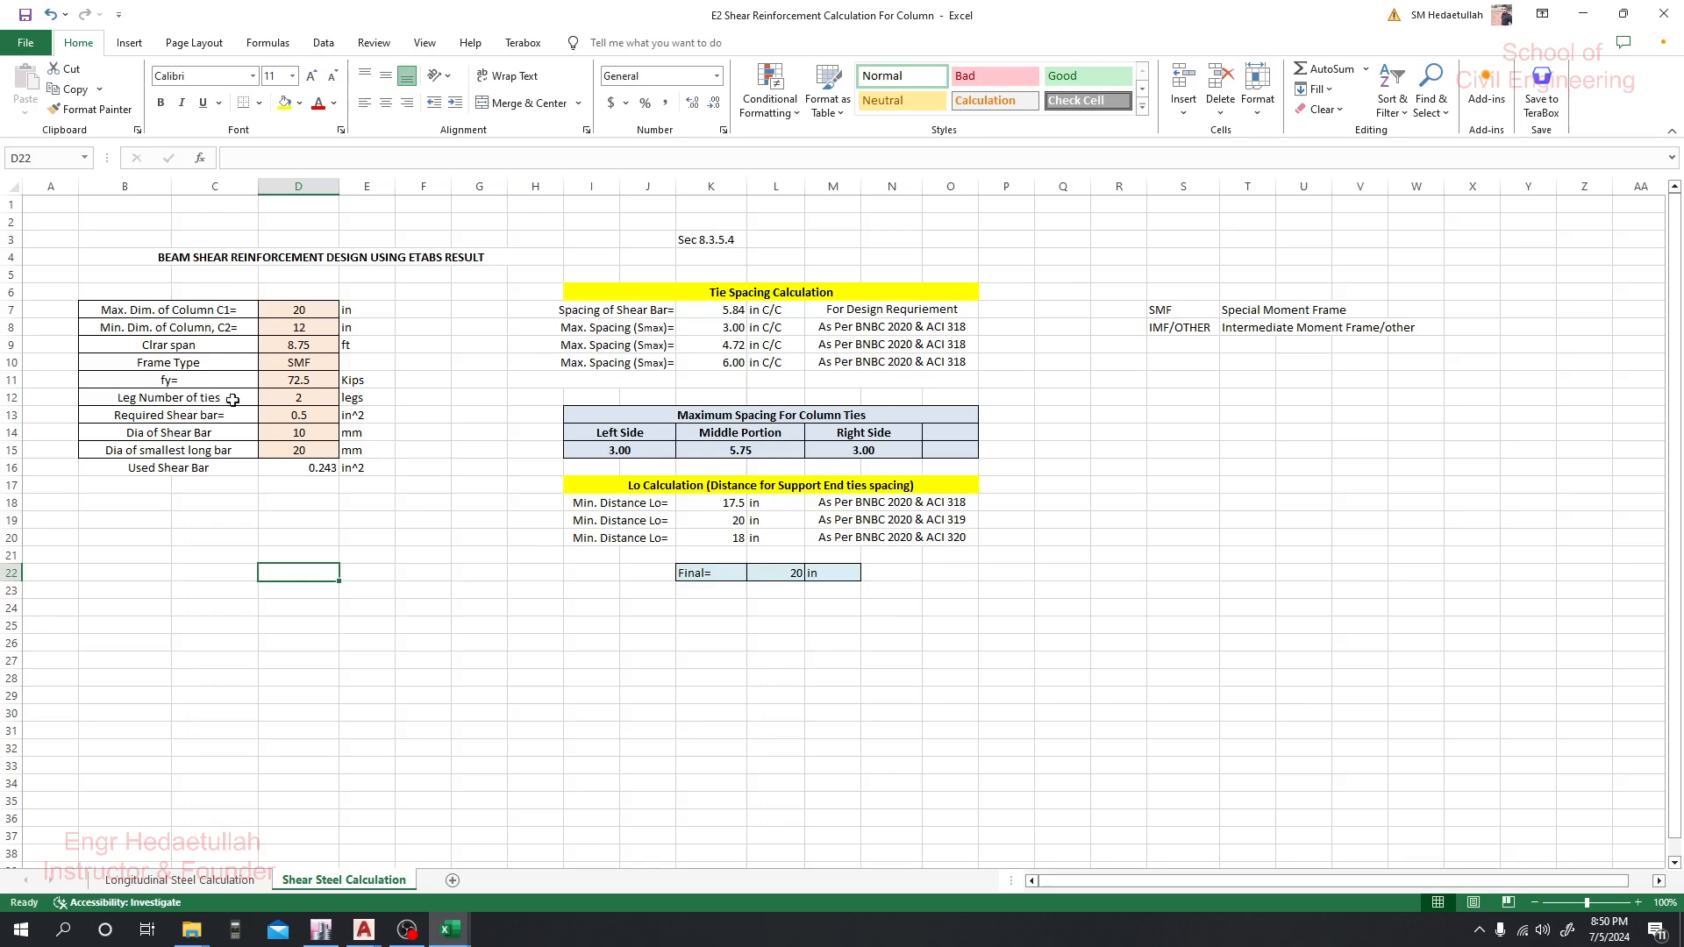
left_click(298, 397)
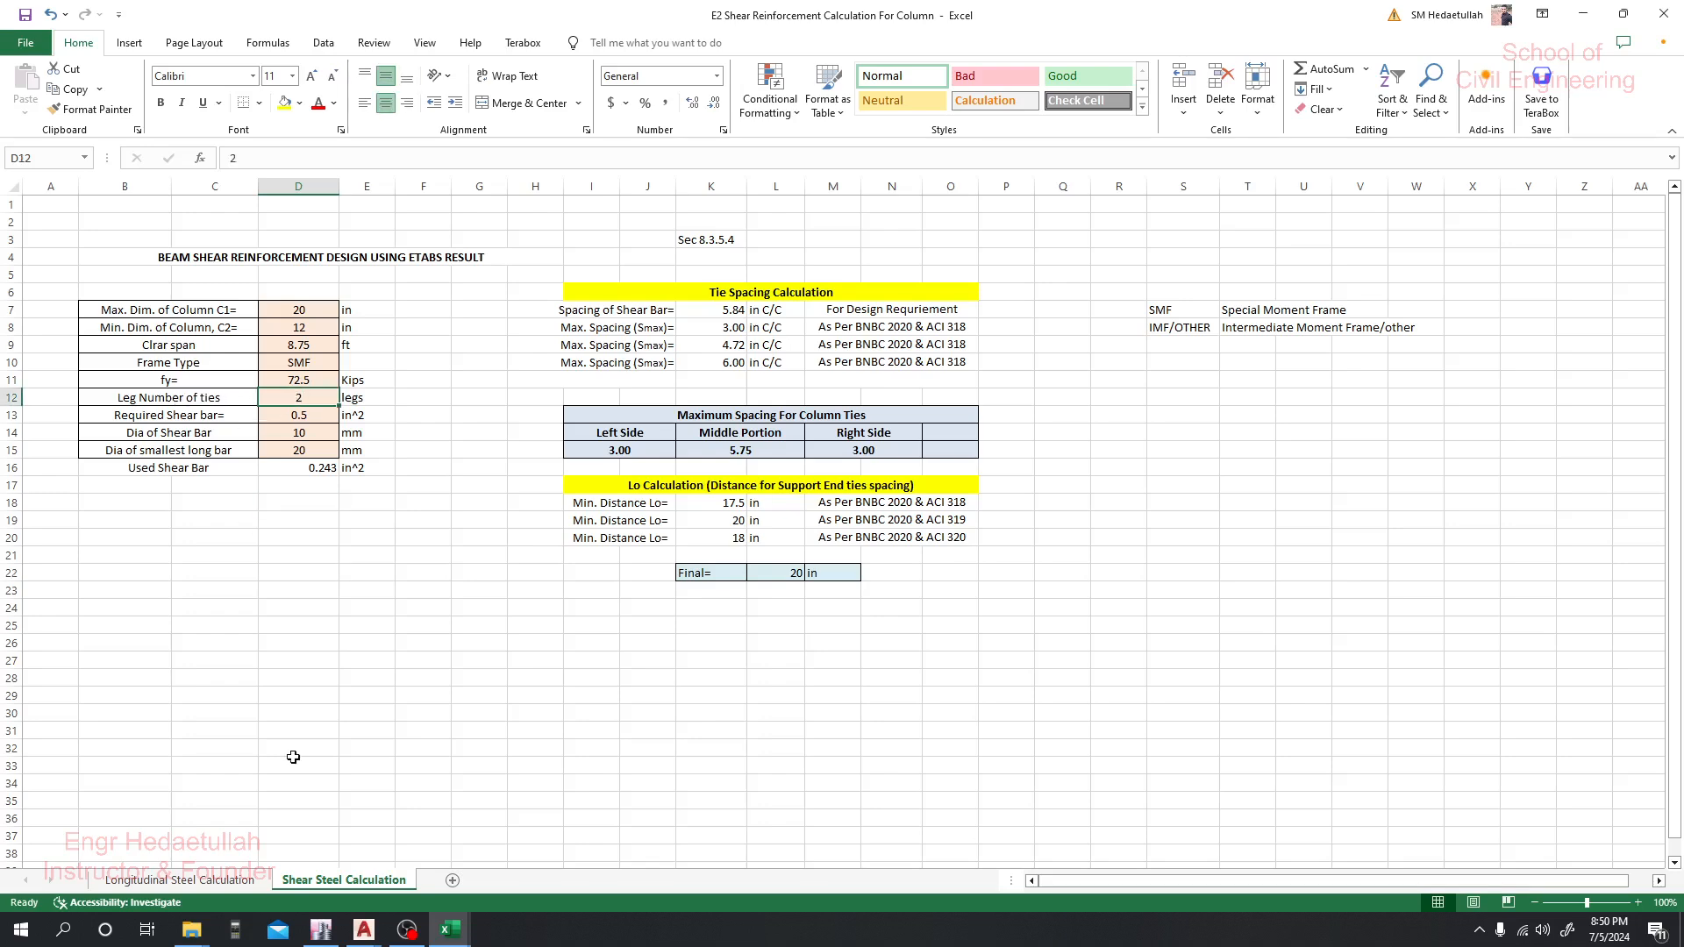
mouse_move(365, 930)
left_click(362, 814)
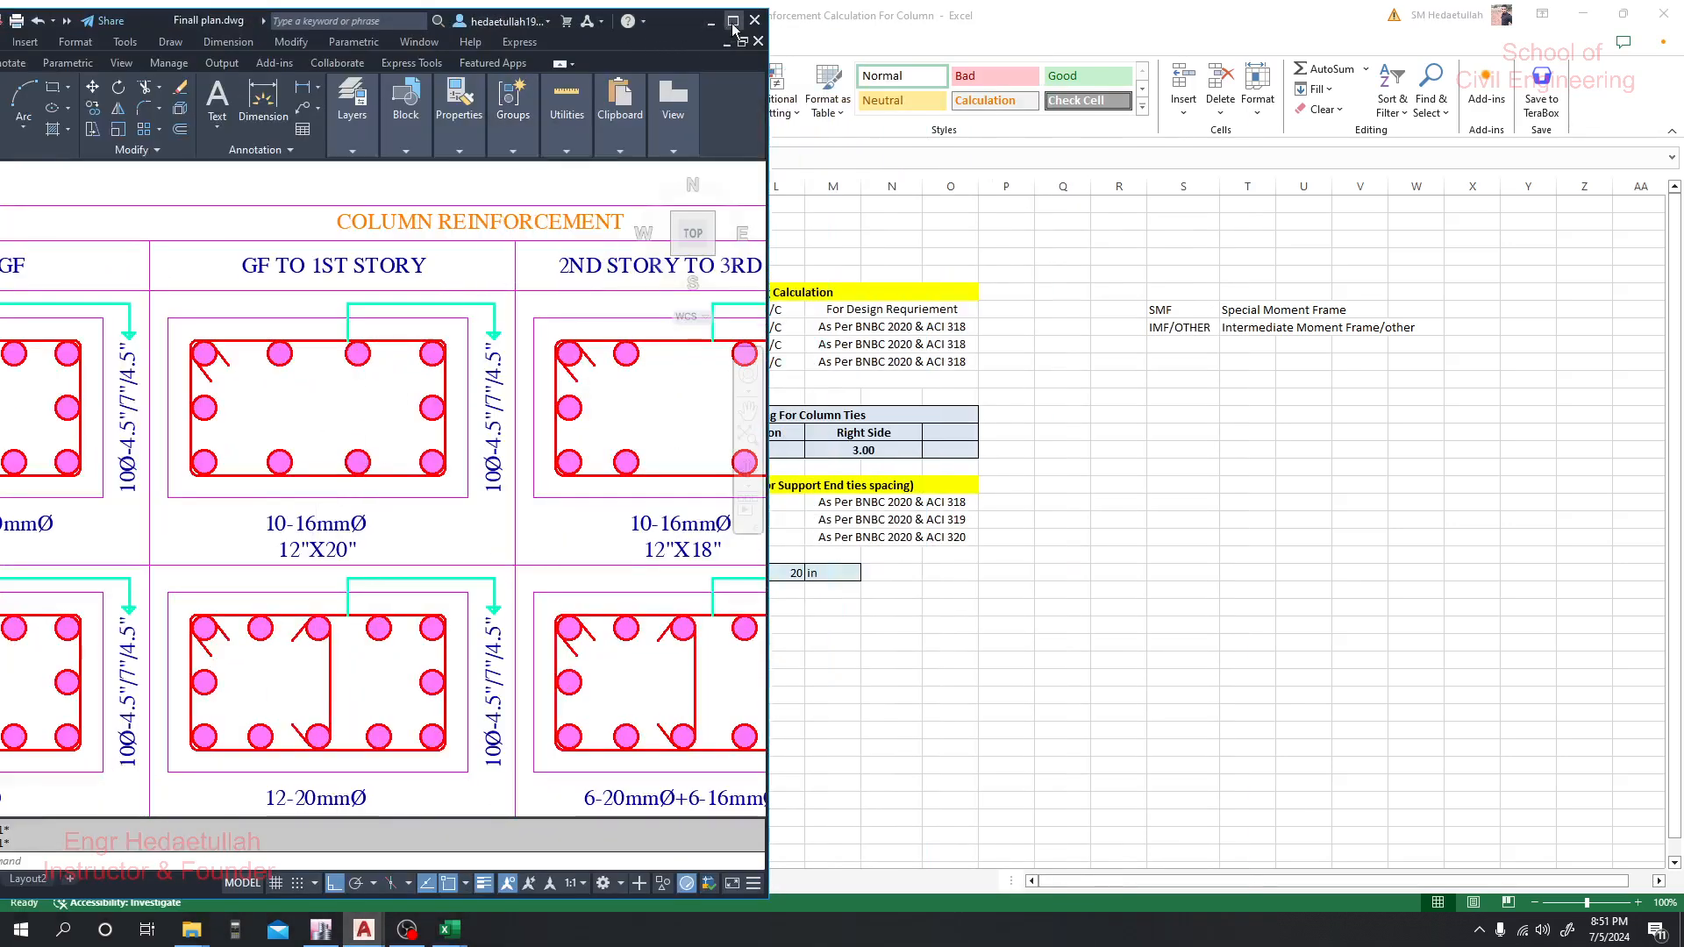
Maximize the AutoCAD window and examine the C1 sections and tie spacing labels in the column reinforcement schedule
left_click(733, 20)
scroll(635, 305, "up", 1)
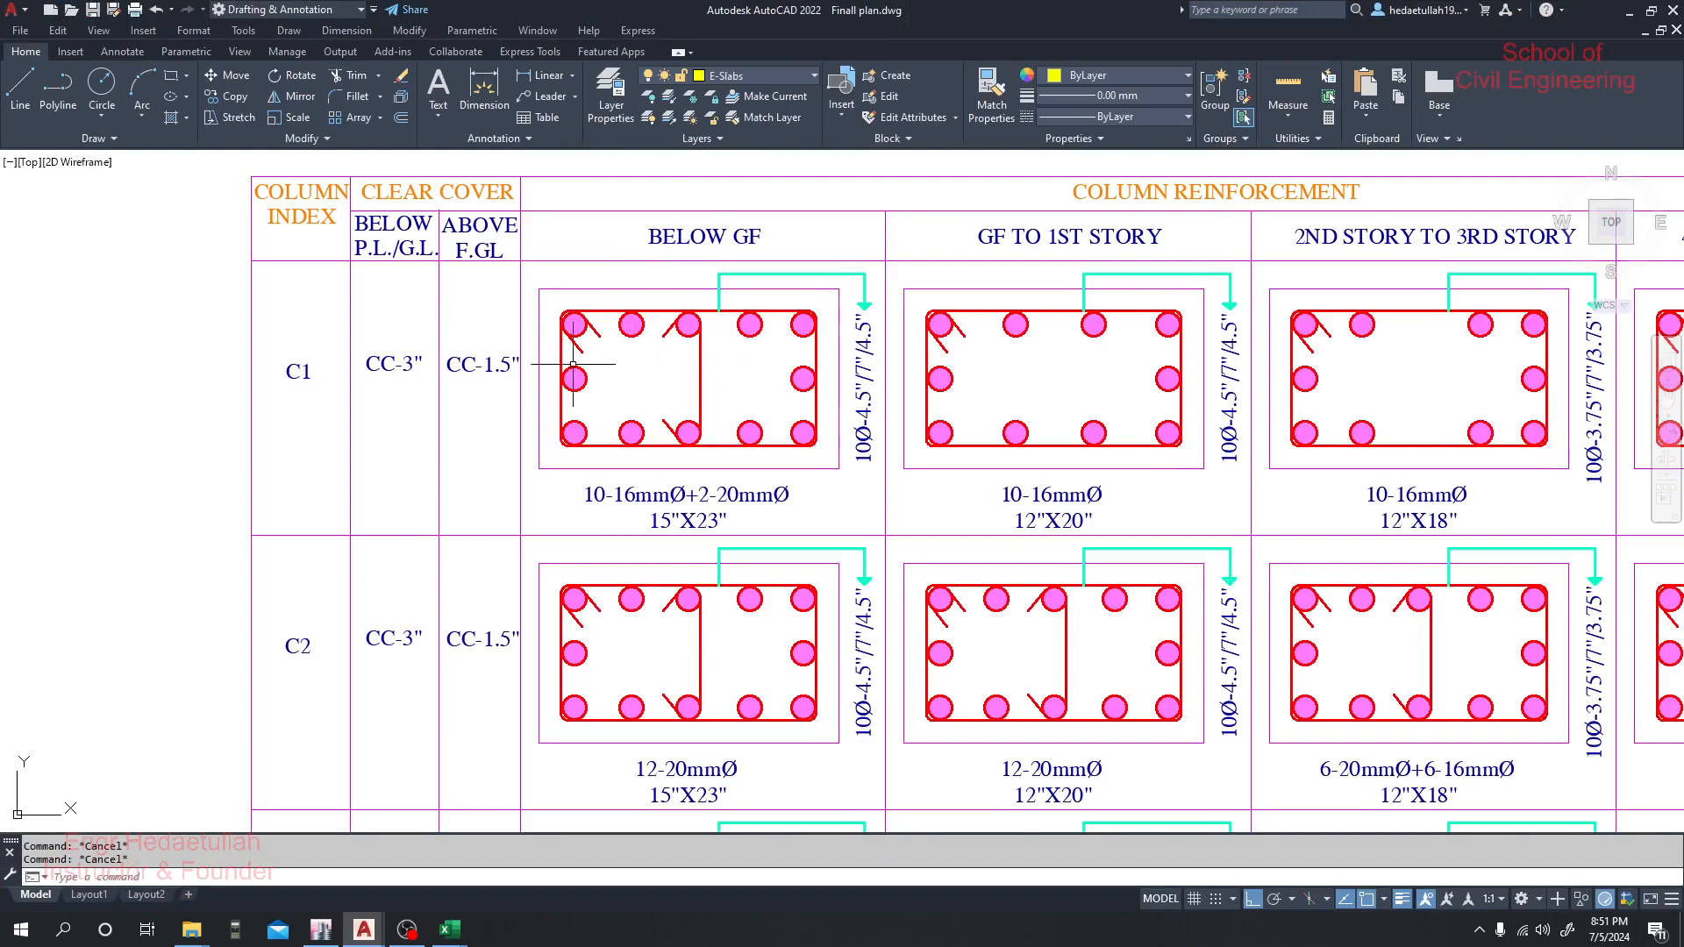
left_click_drag(764, 379, 556, 372)
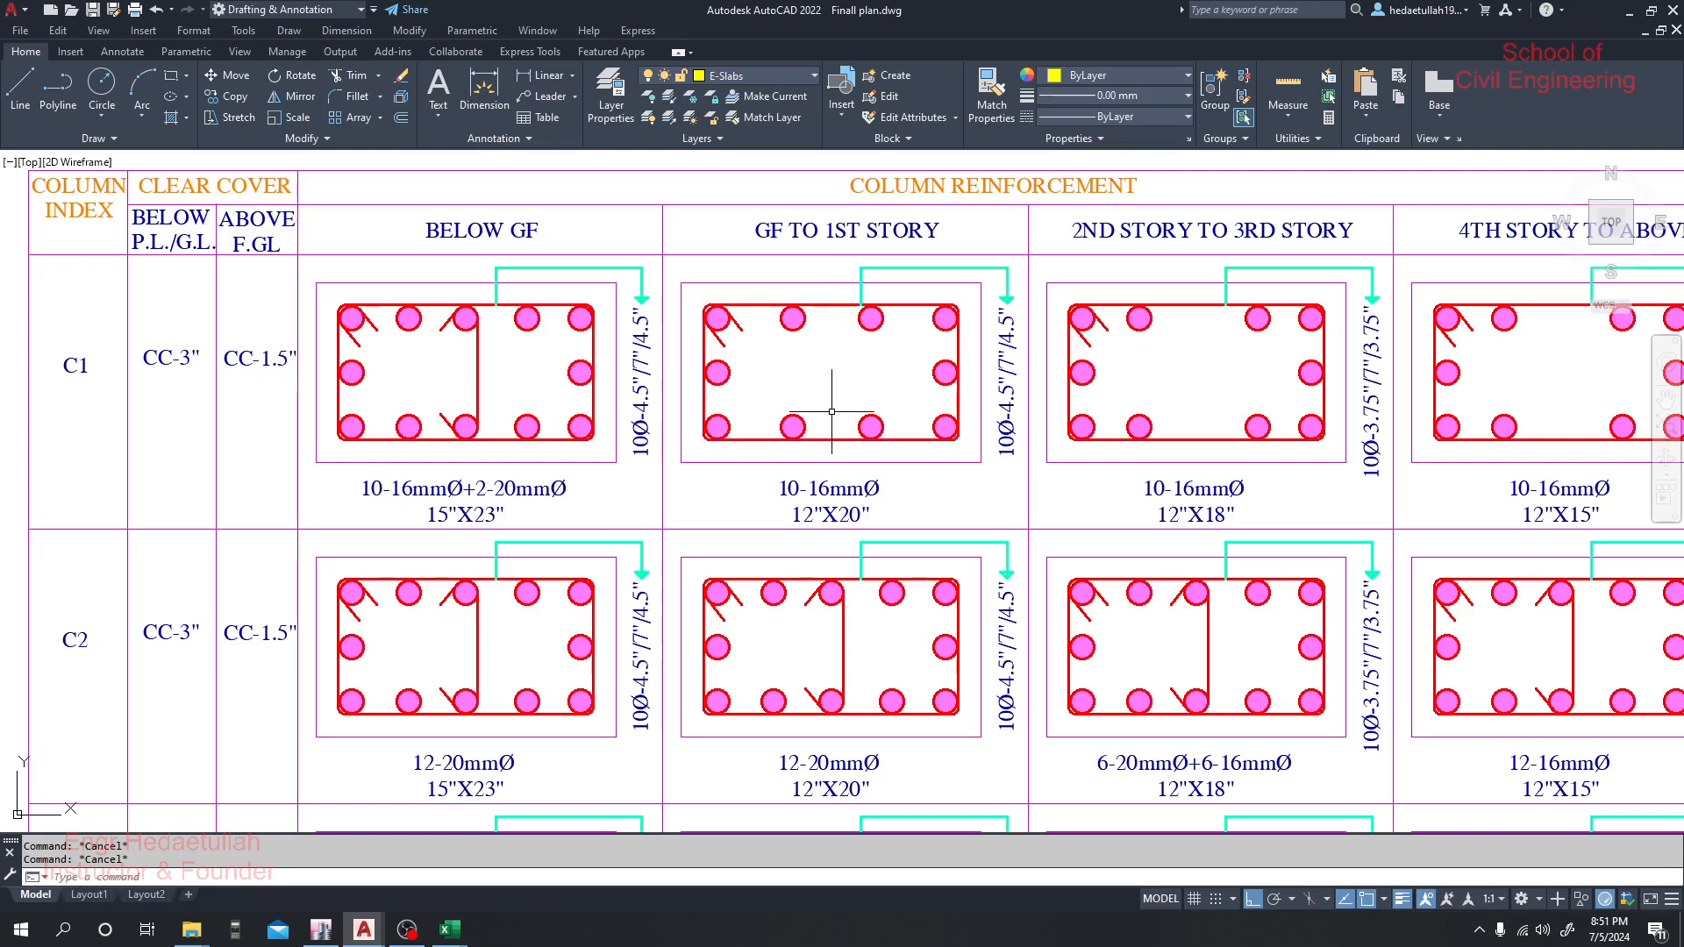
scroll(824, 393, "down", 2)
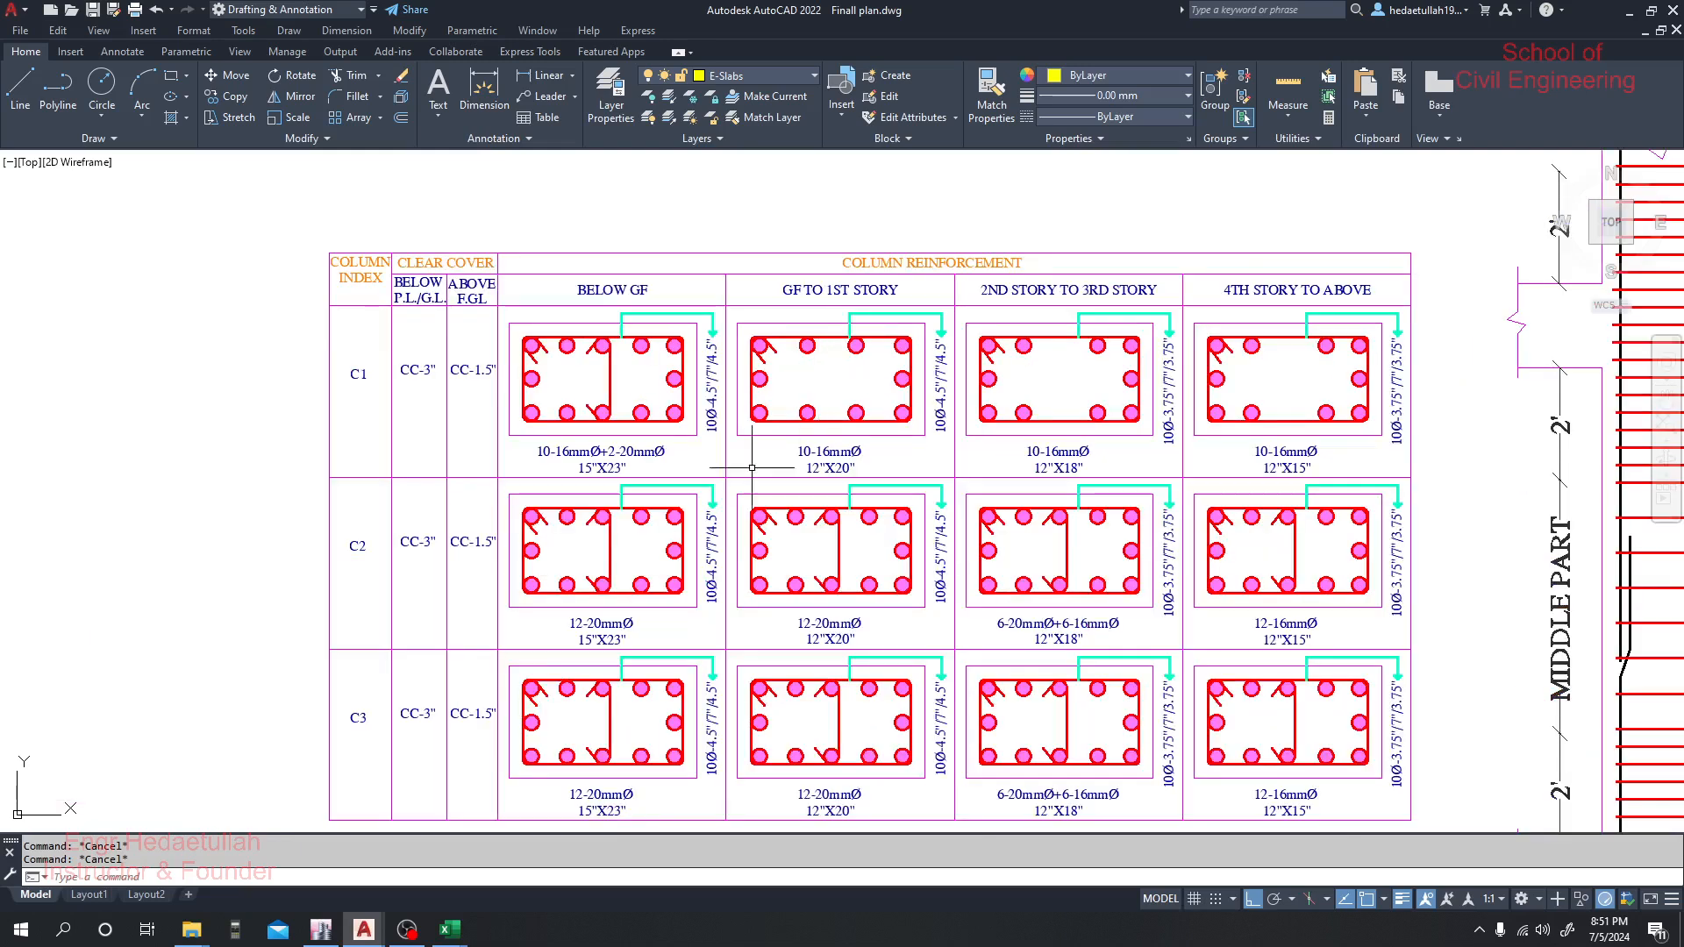
Switch to the Excel shear reinforcement workbook and select the required shear bar input on the Shear Steel Calculation sheet
left_click(364, 930)
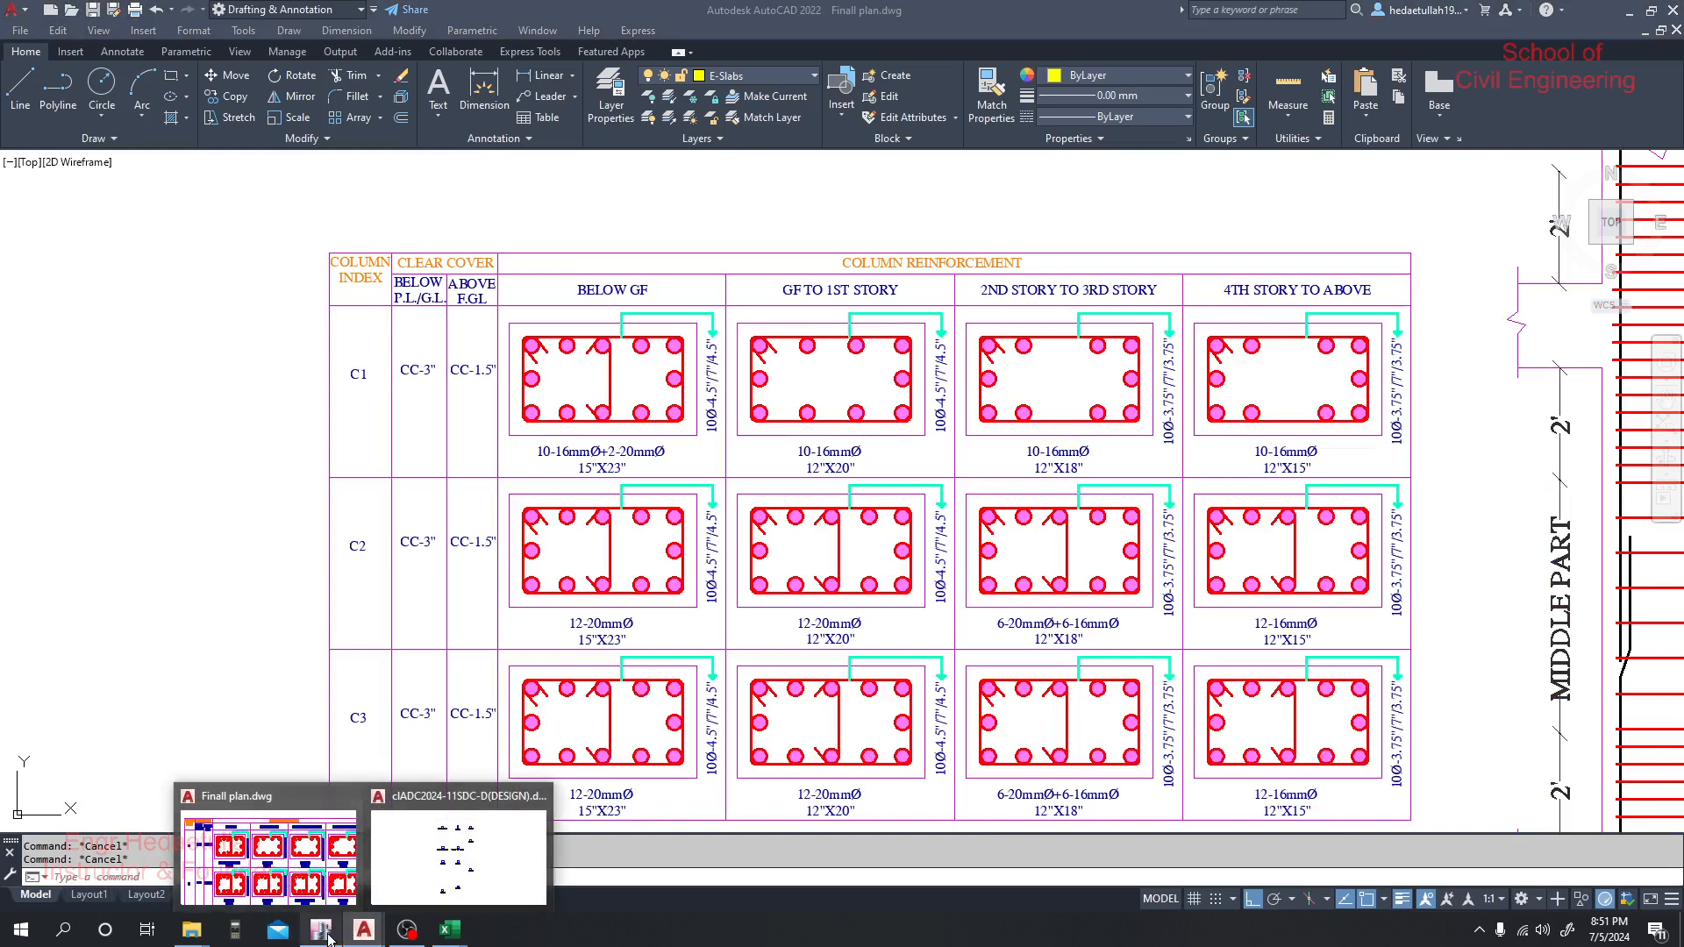
mouse_move(447, 931)
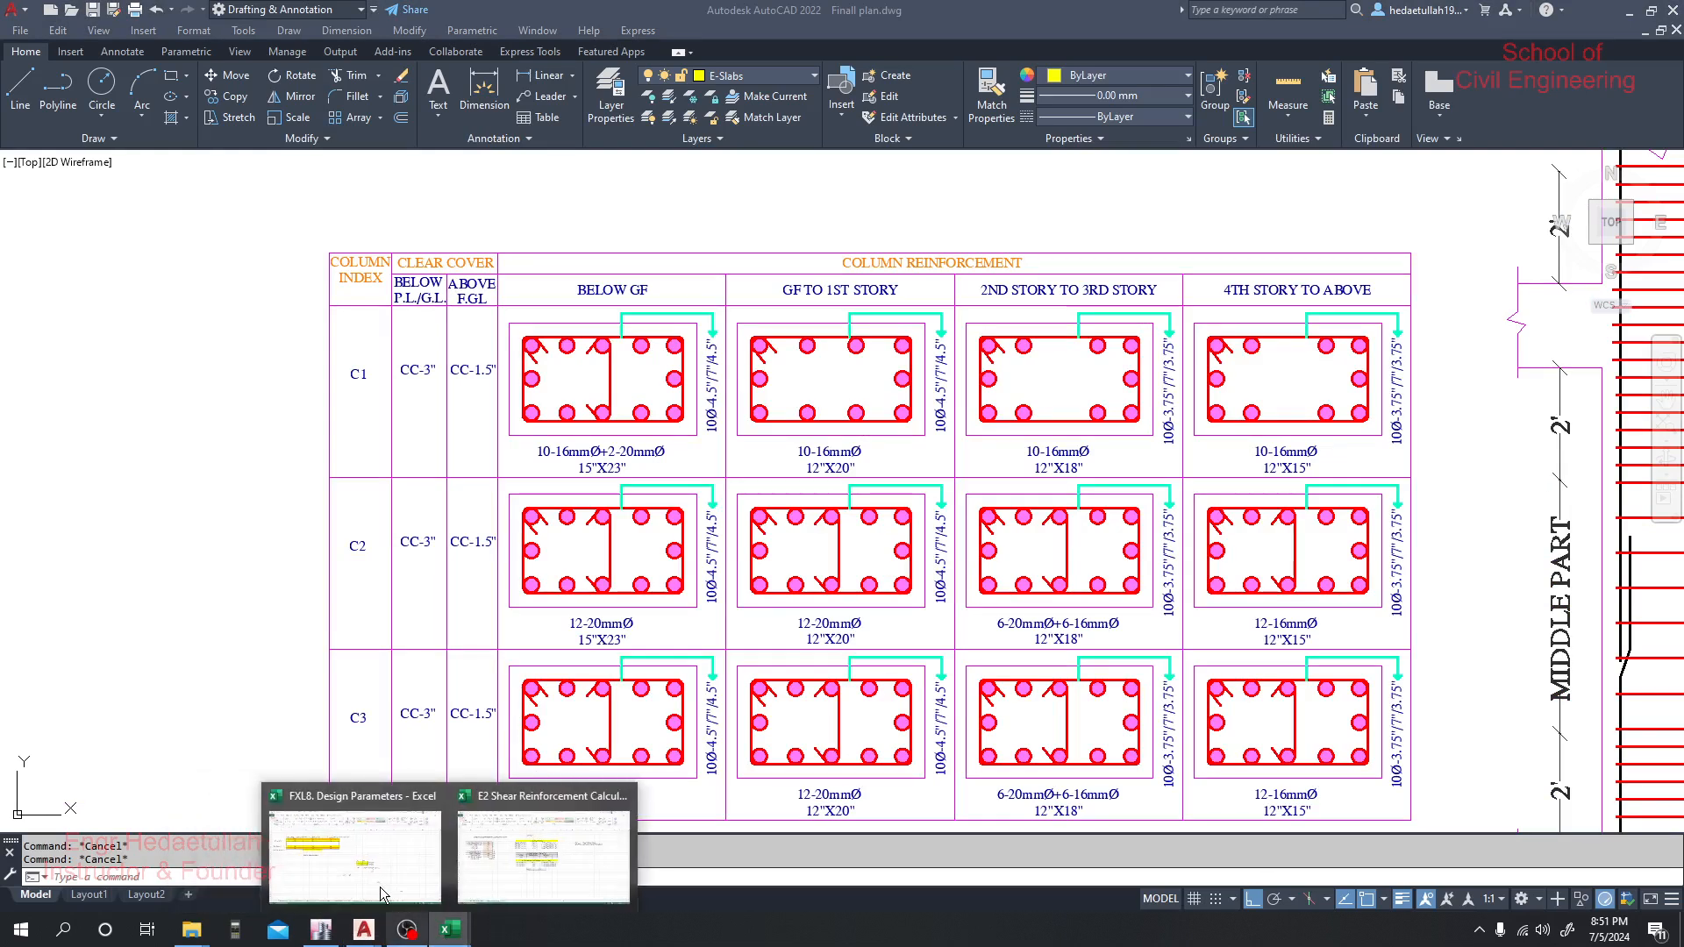
left_click(404, 846)
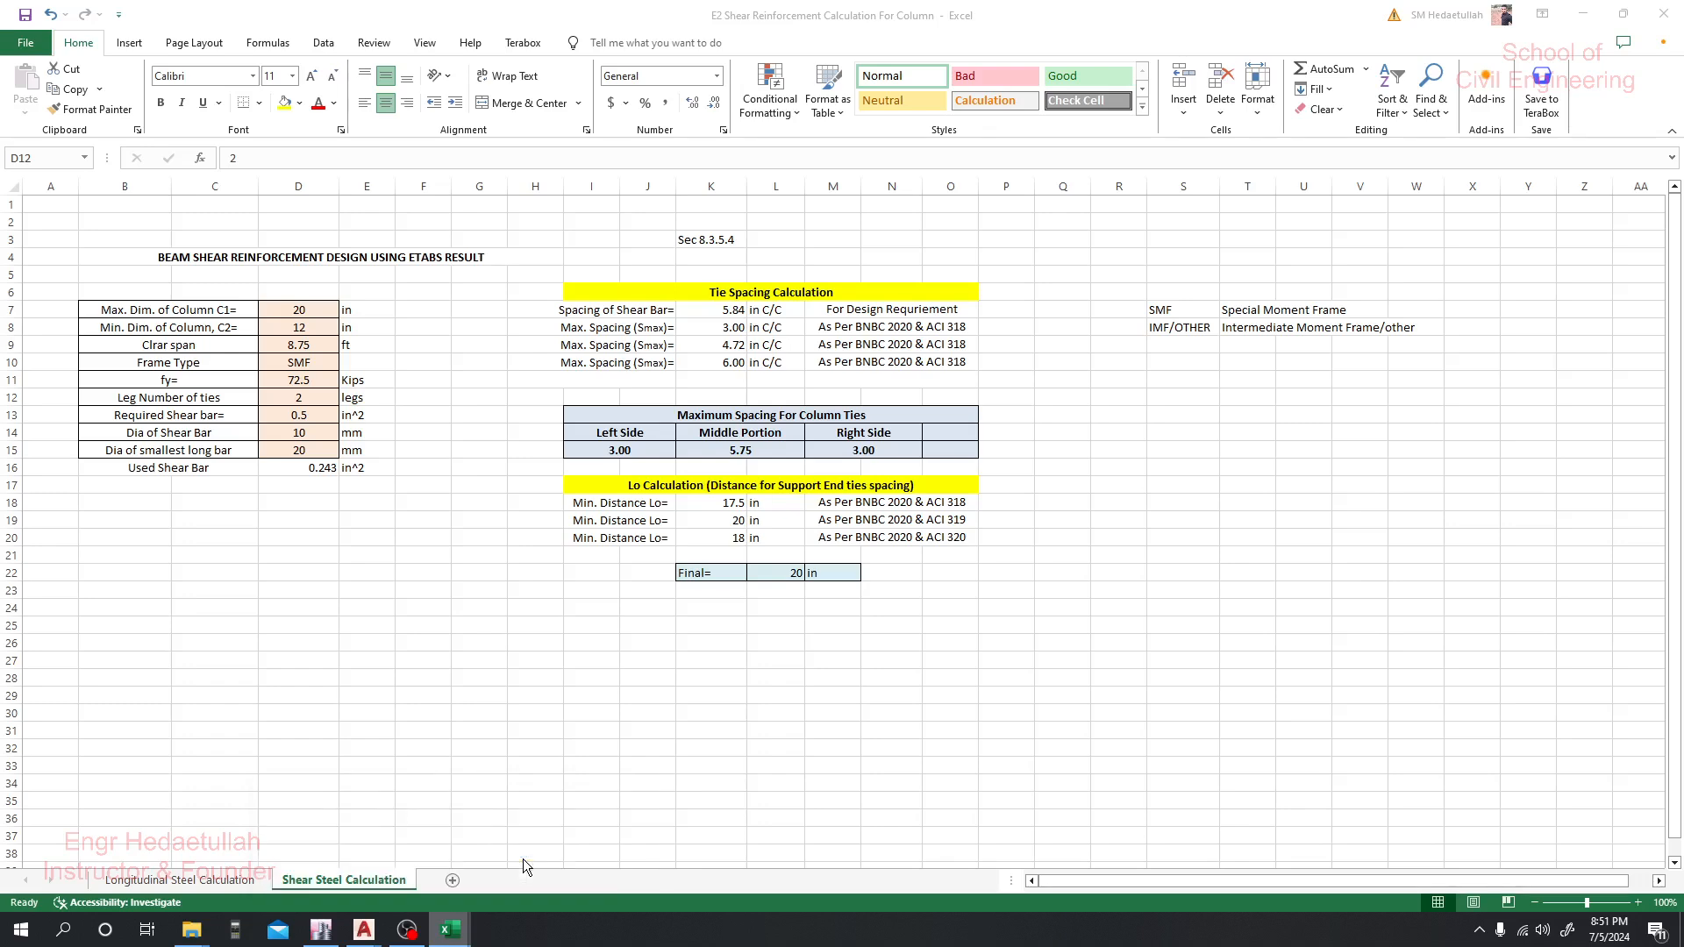
left_click(294, 419)
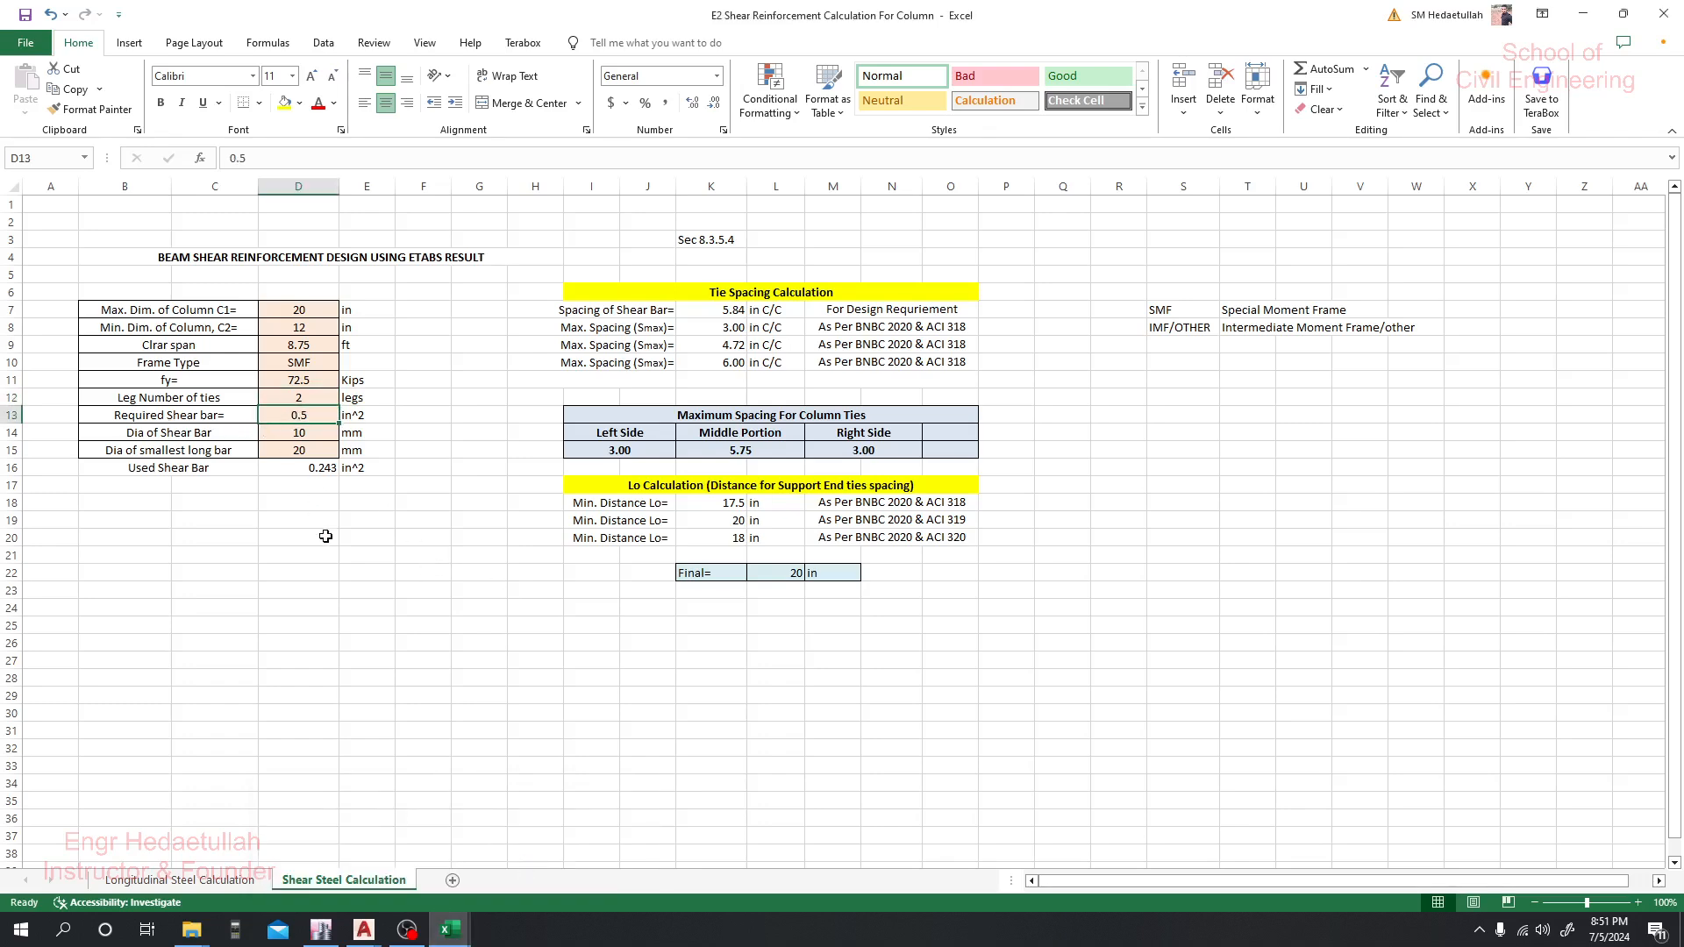
Switch to ETABS and display Shear Reinforcing as the concrete frame design output in the elevation view
left_click(327, 932)
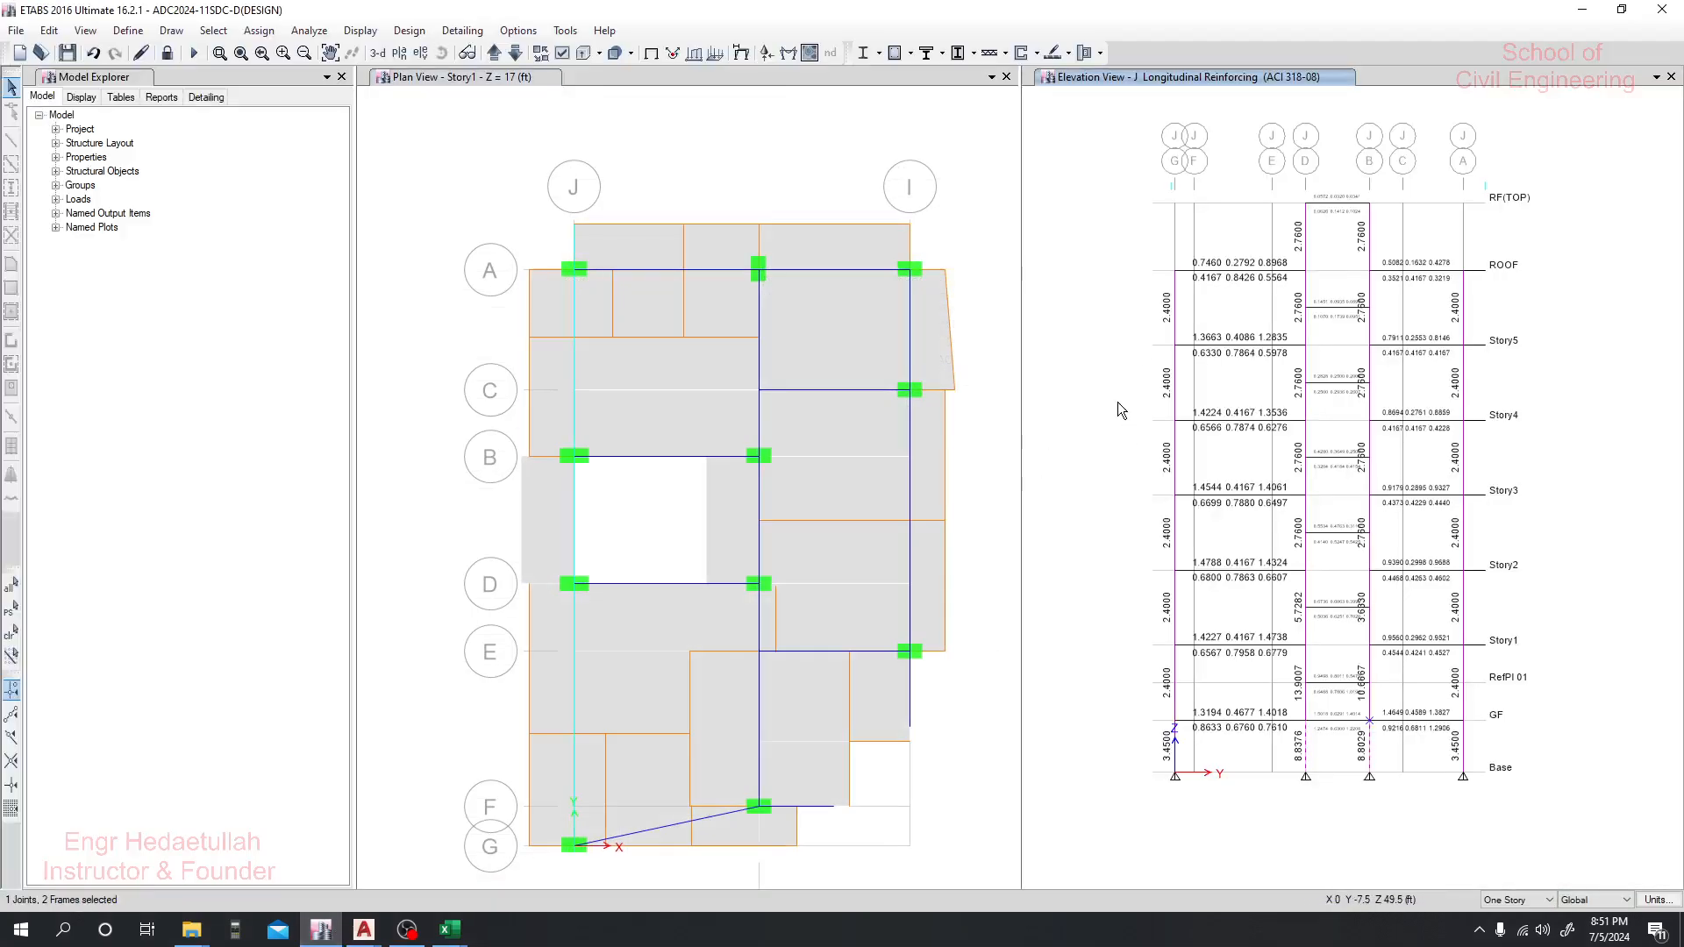
left_click(910, 53)
left_click(951, 284)
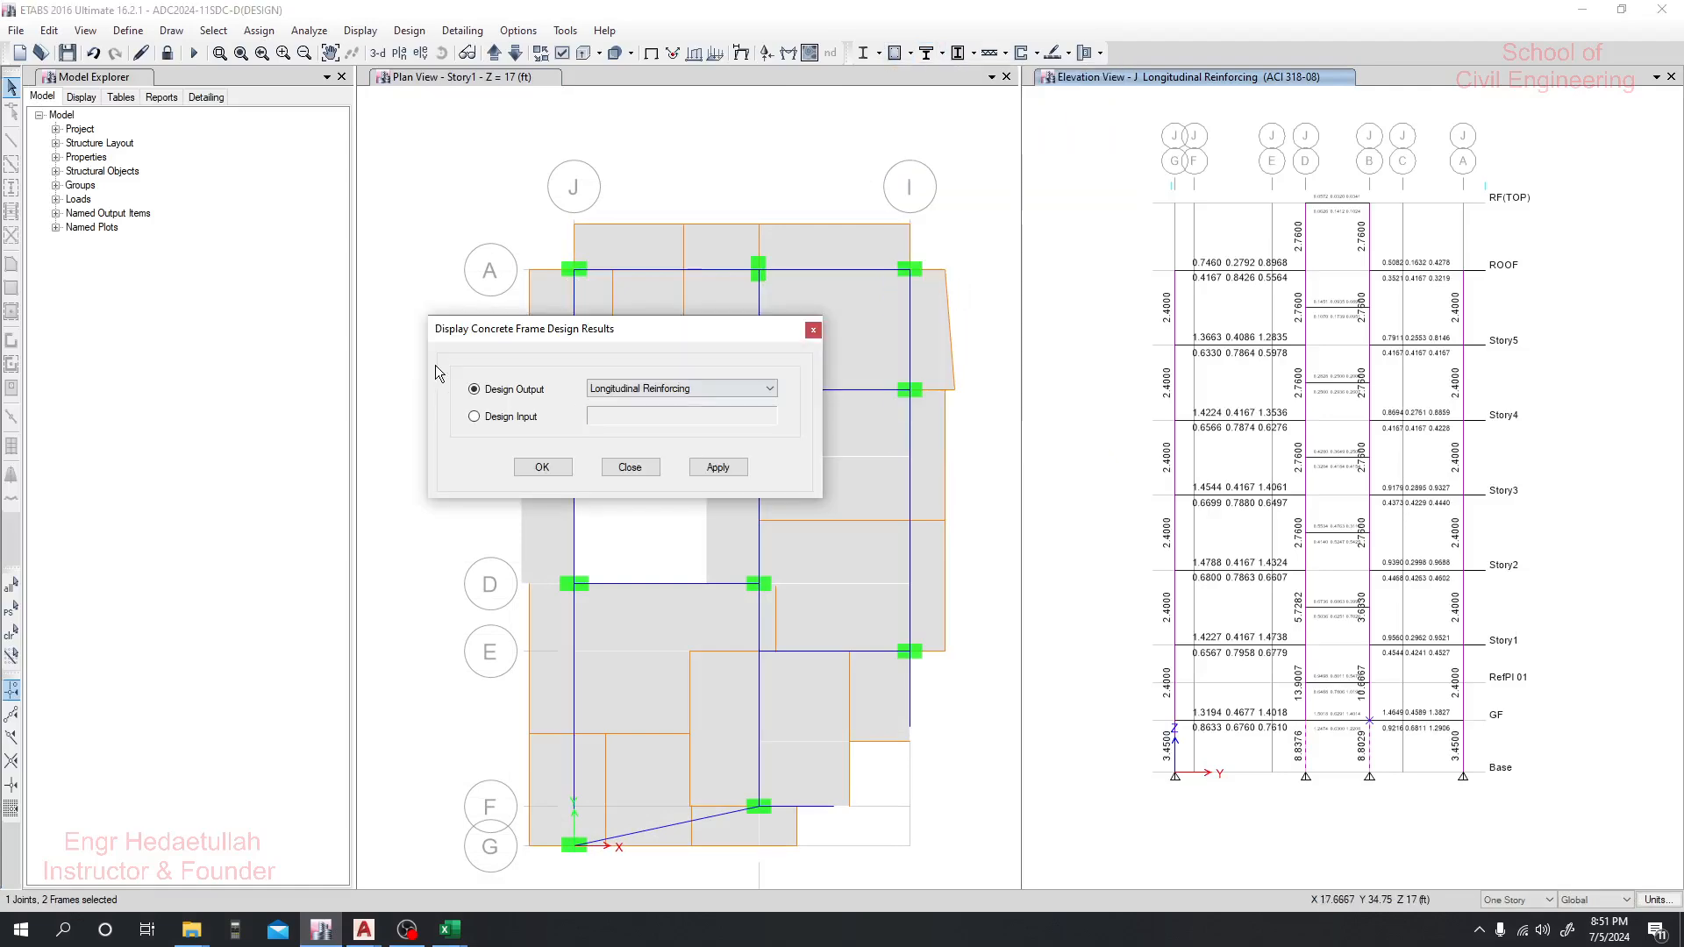
left_click(656, 392)
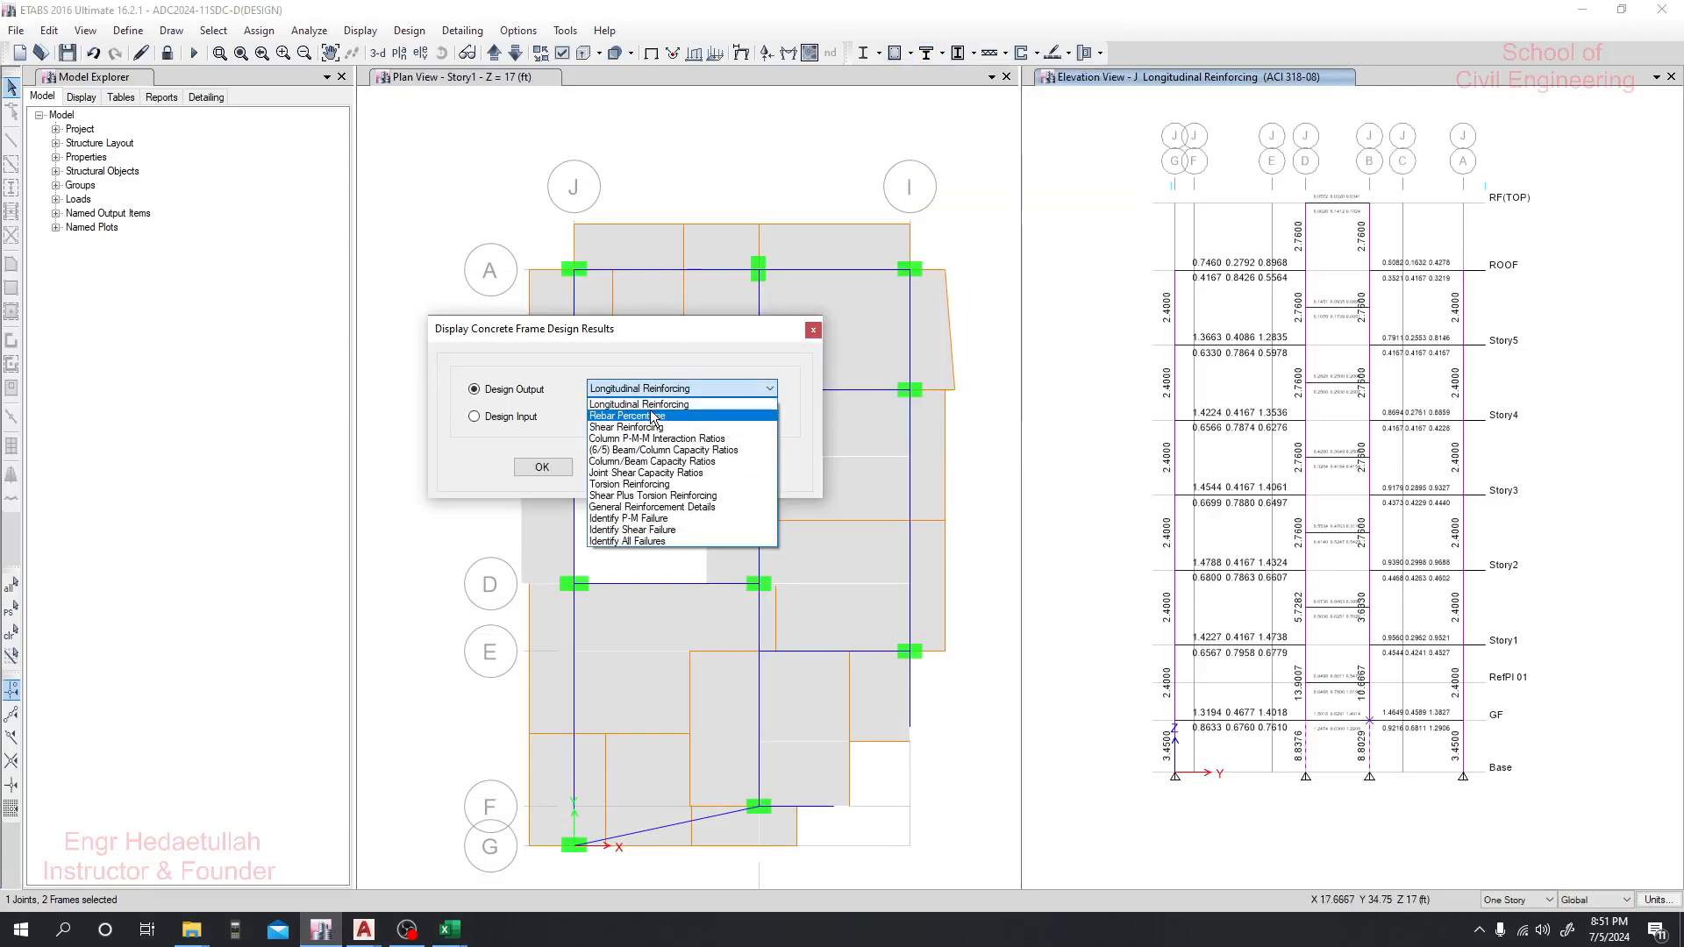
left_click(654, 416)
left_click(658, 397)
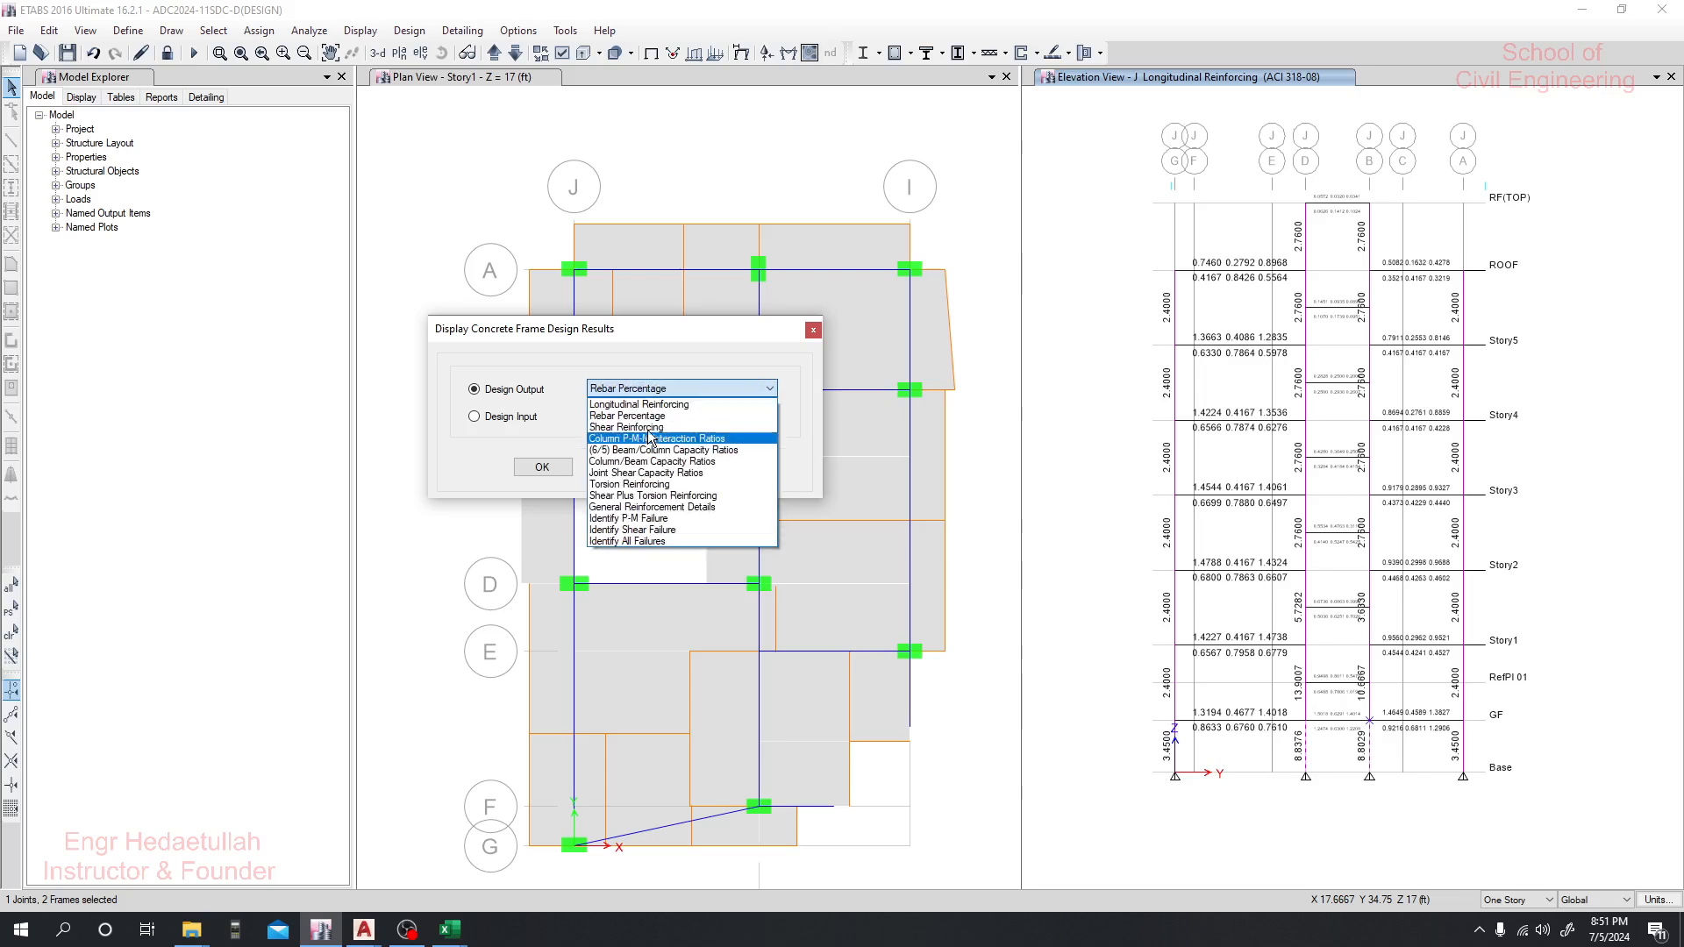
left_click(654, 427)
left_click(713, 468)
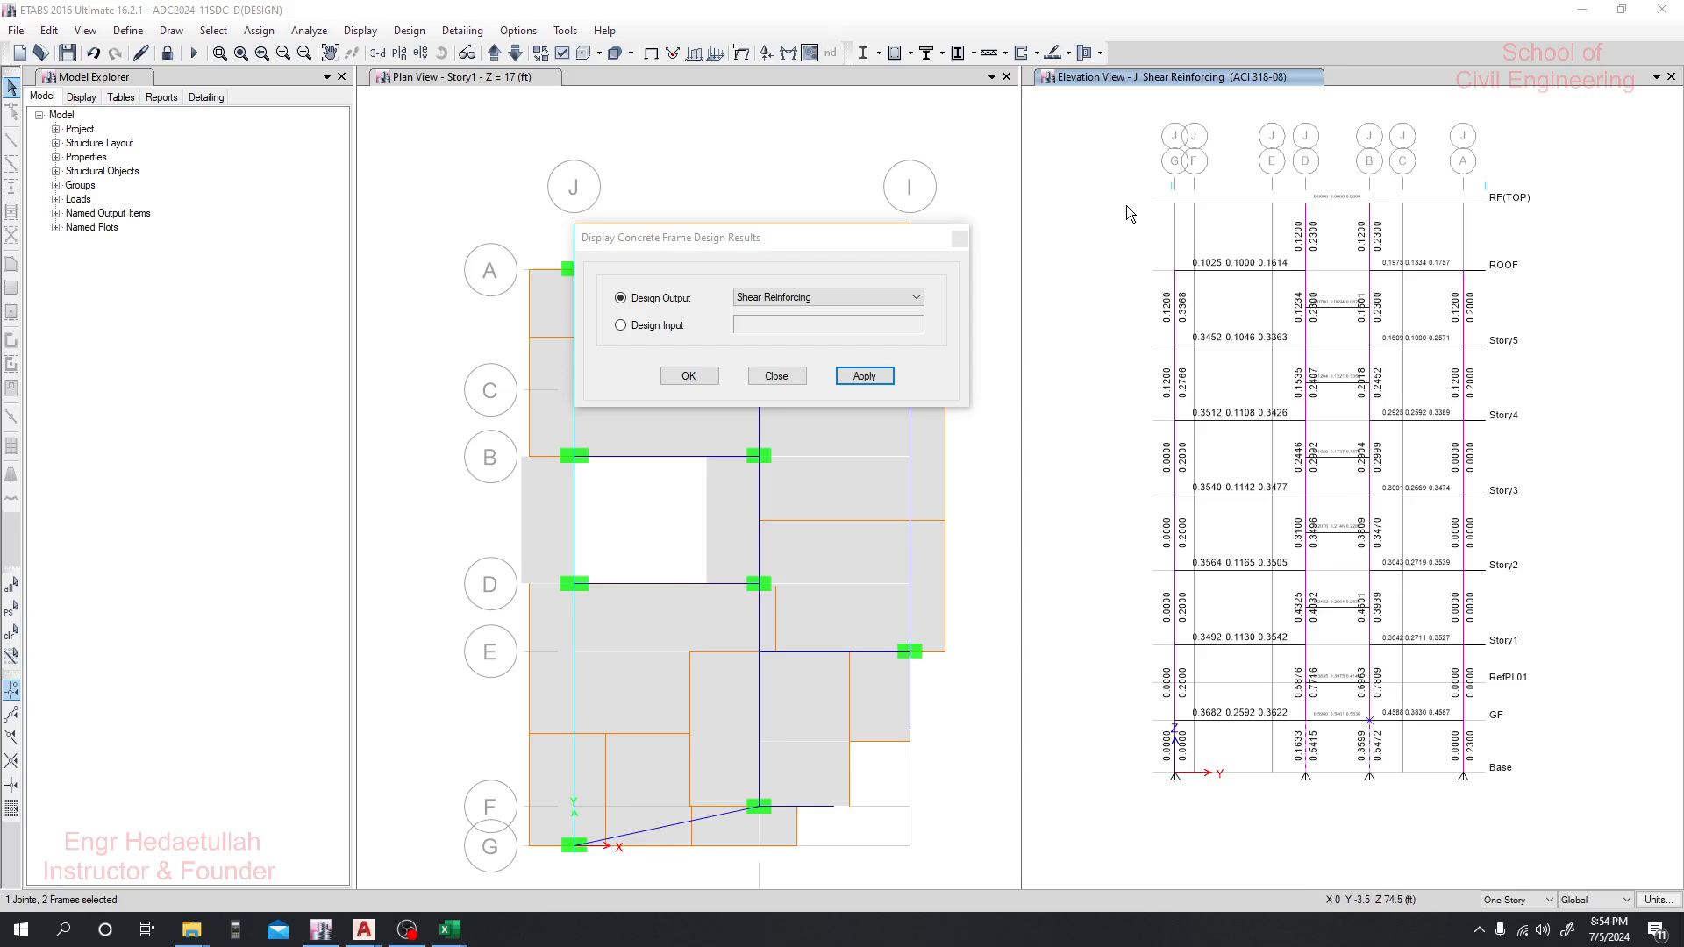
Set the elevation view to gridline J to examine the column shear reinforcing values
left_click(1067, 196)
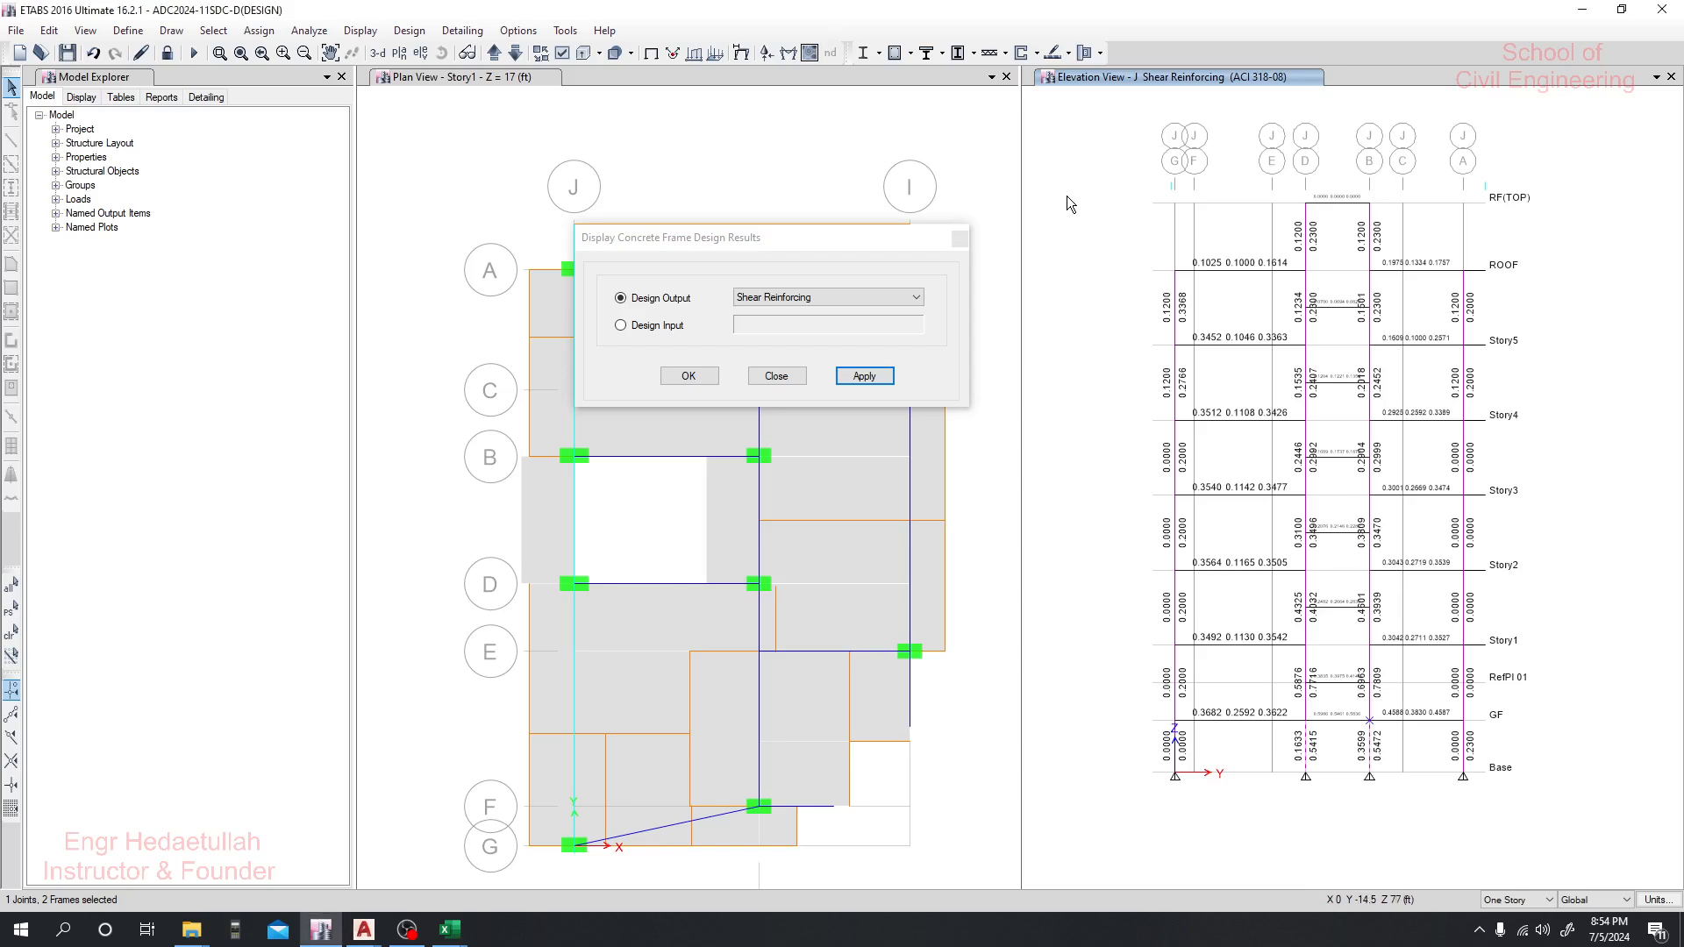
left_click(493, 55)
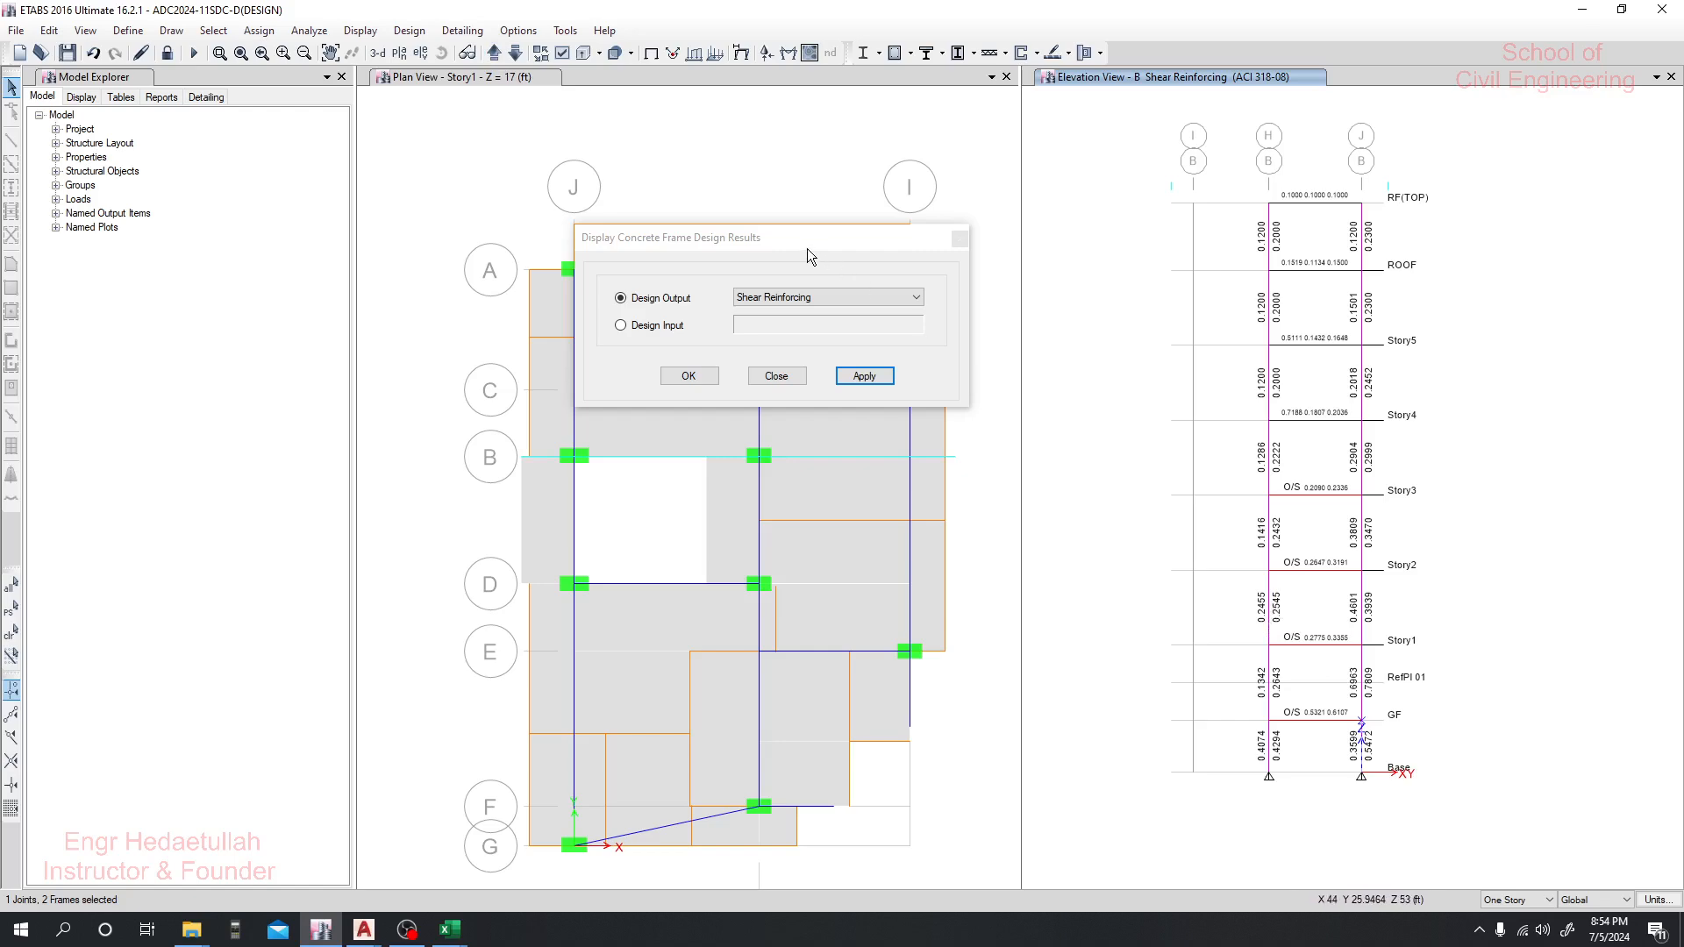
left_click_drag(807, 249, 264, 260)
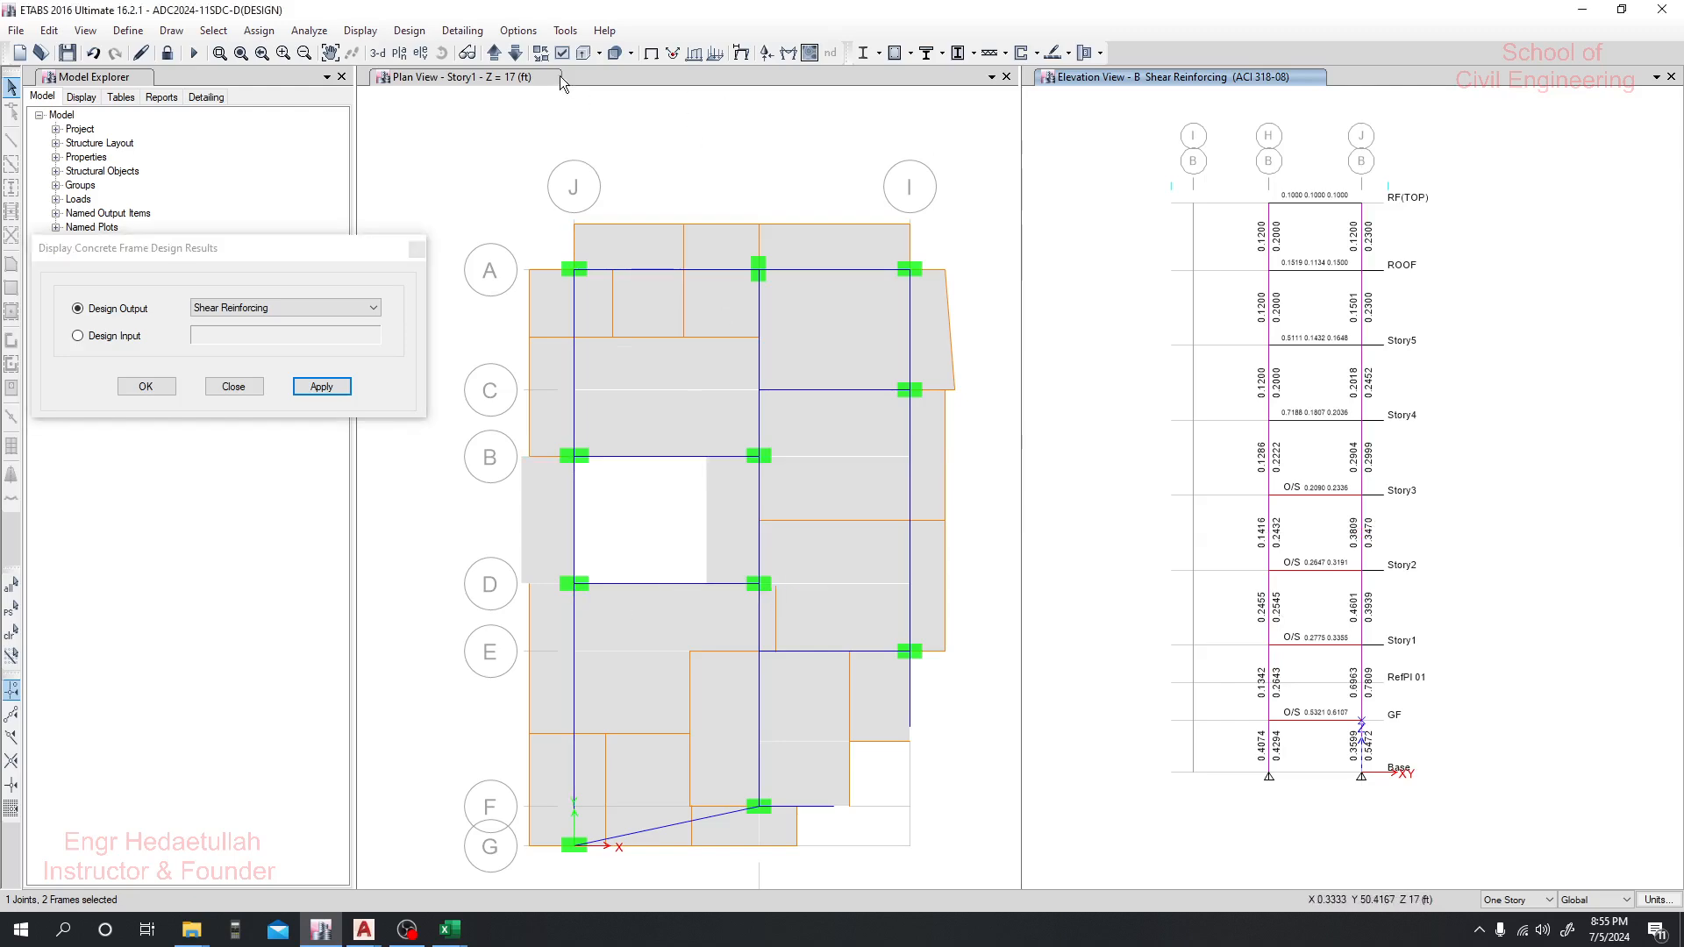
left_click(420, 52)
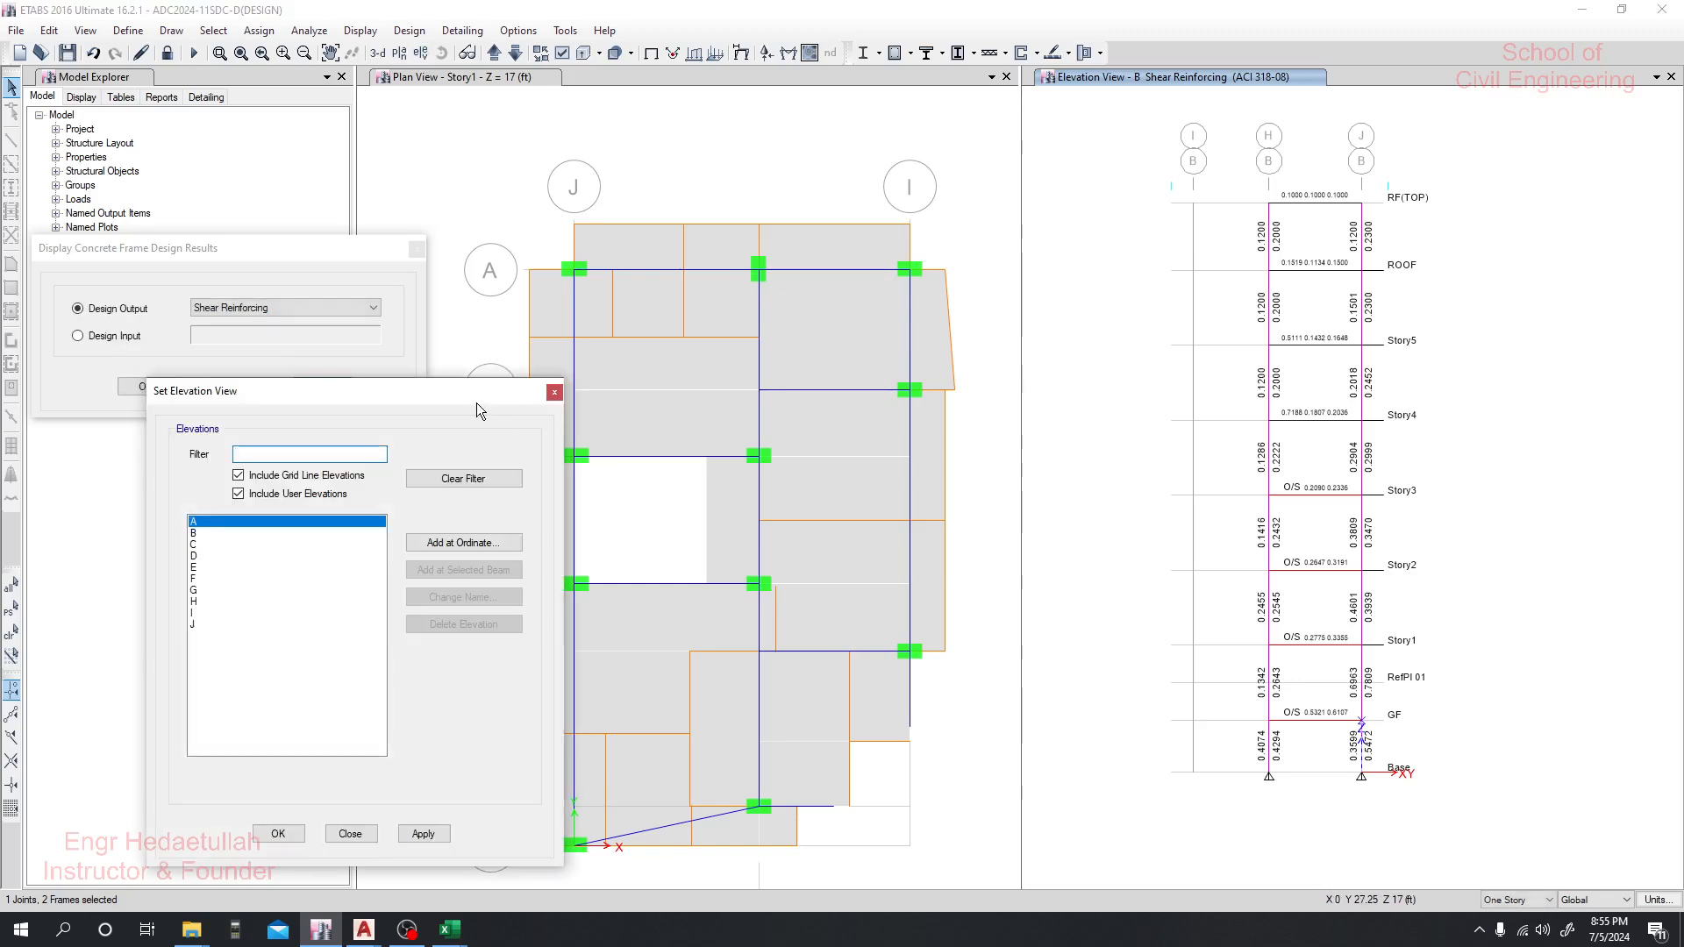
left_click_drag(475, 397, 1302, 233)
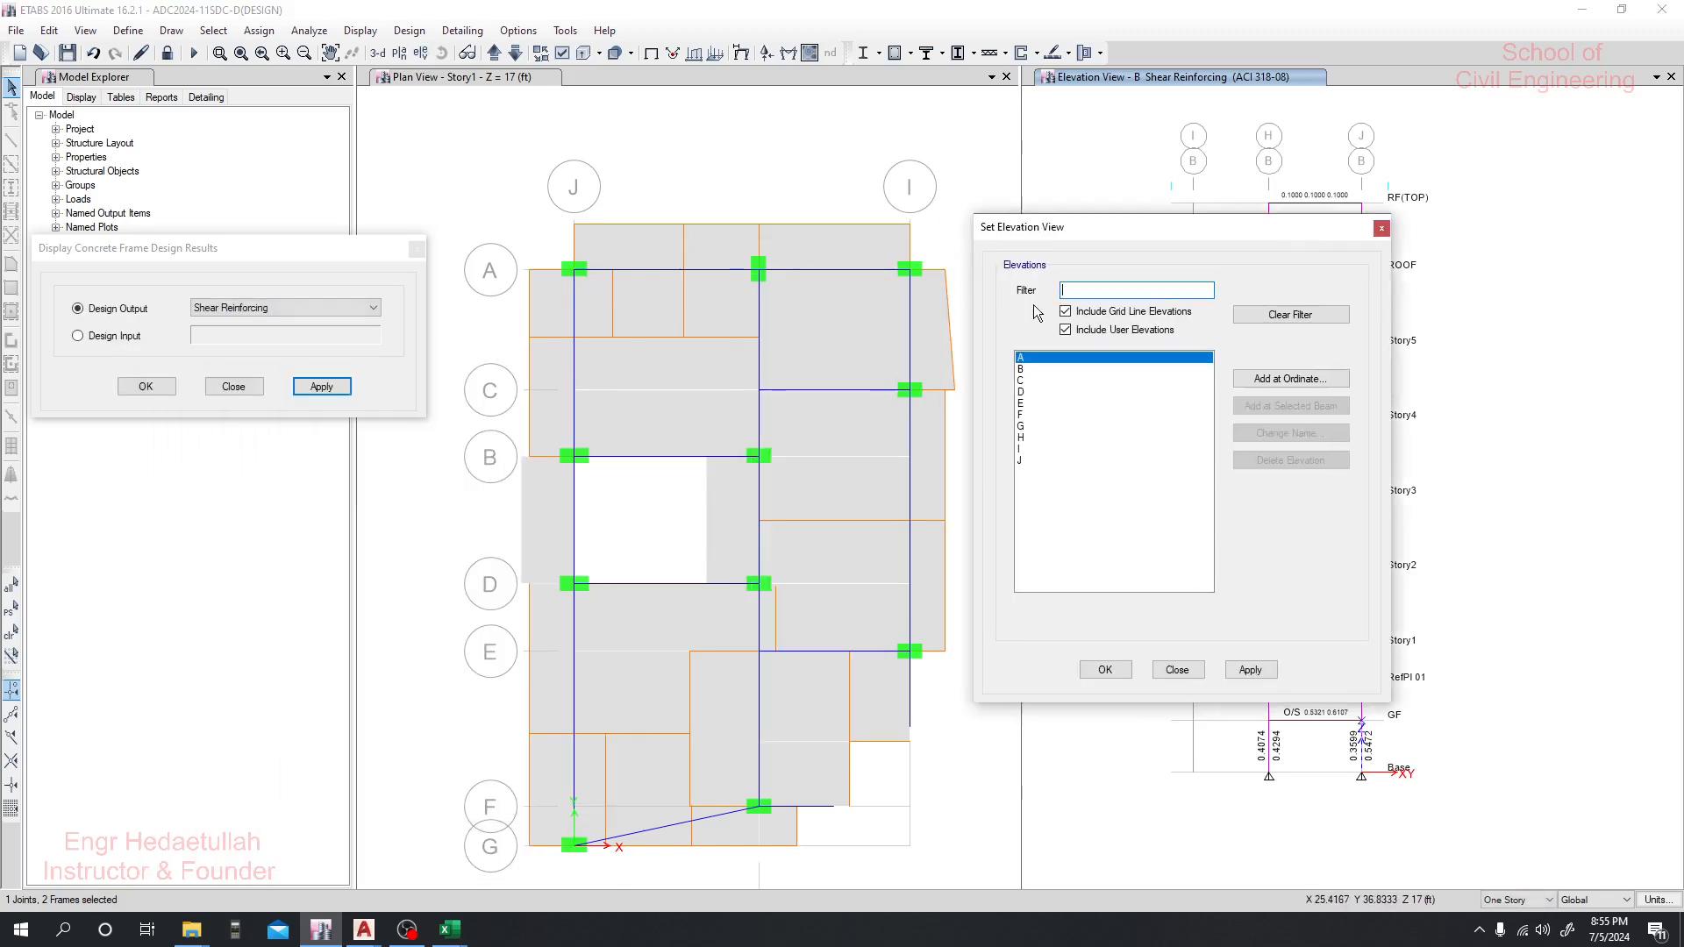
left_click(1035, 458)
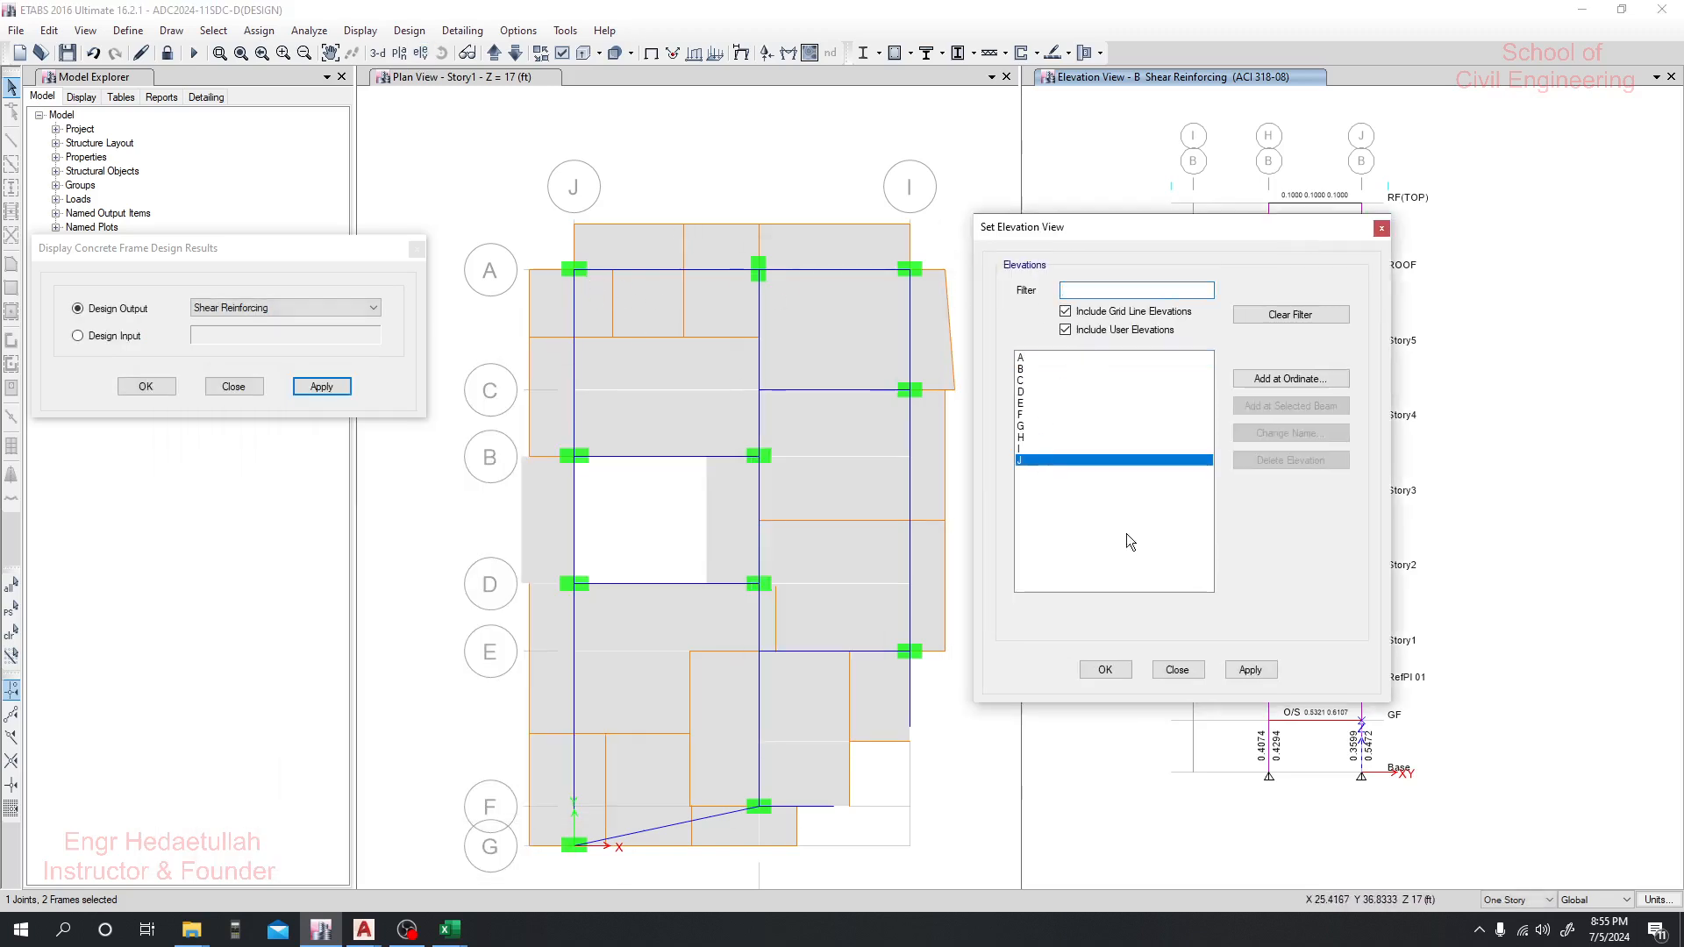
left_click(1250, 669)
left_click_drag(1195, 245, 862, 187)
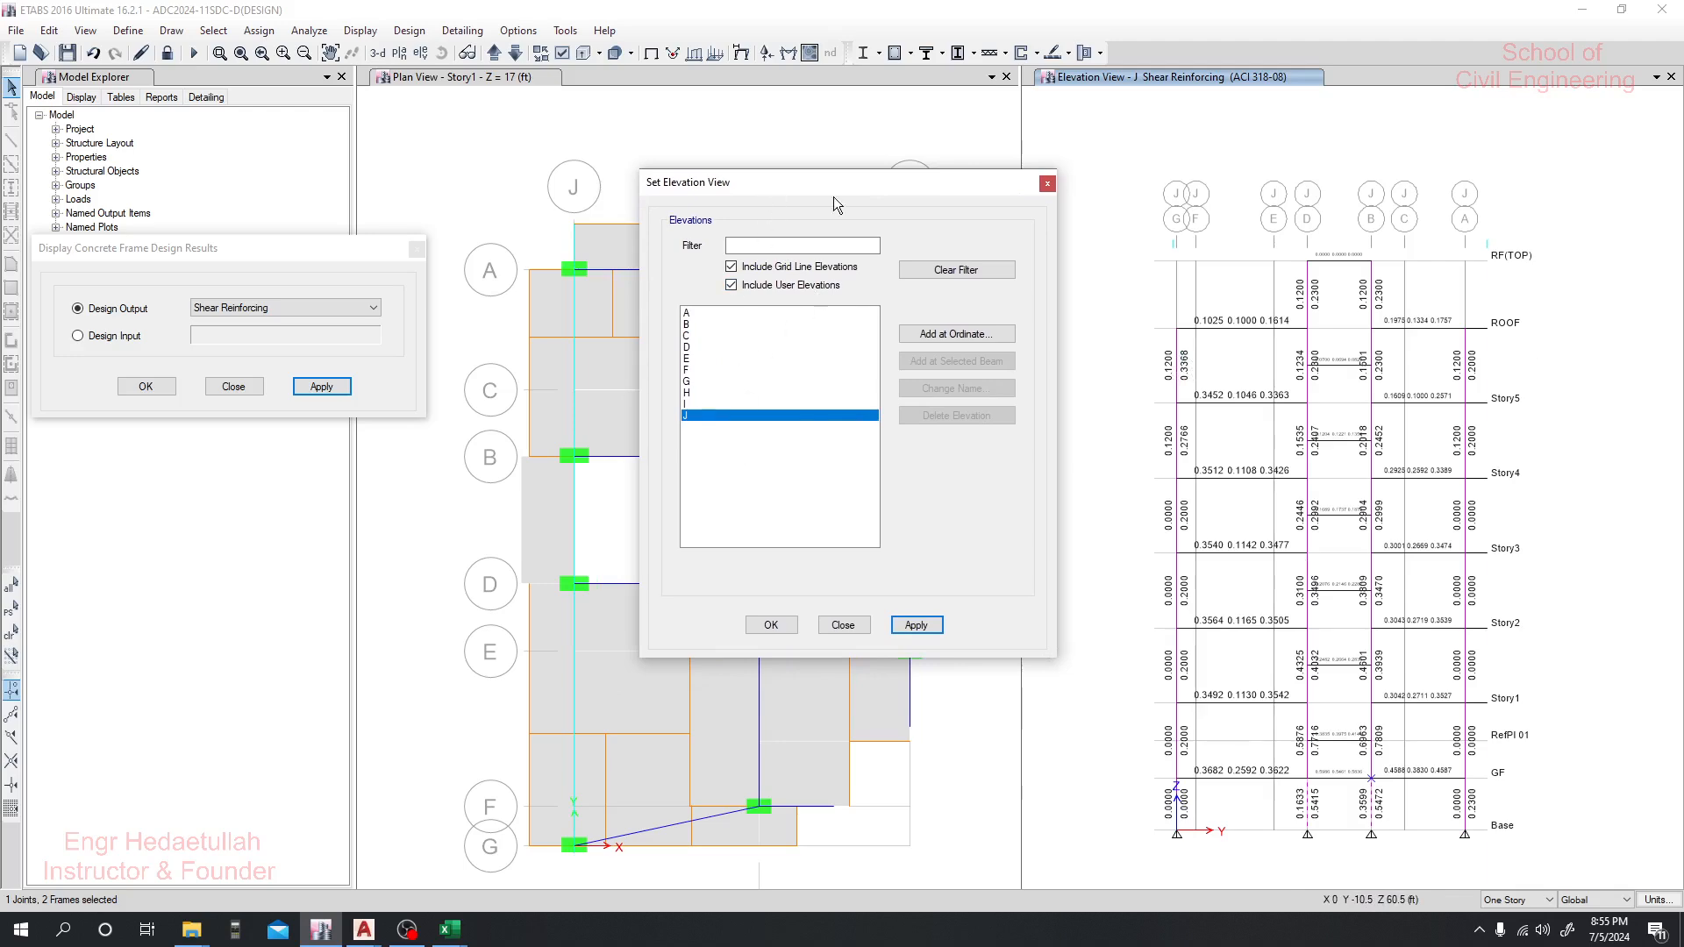
Examine the column shear reinforcing values on elevations H and I, and close the elevation settings
left_click(710, 394)
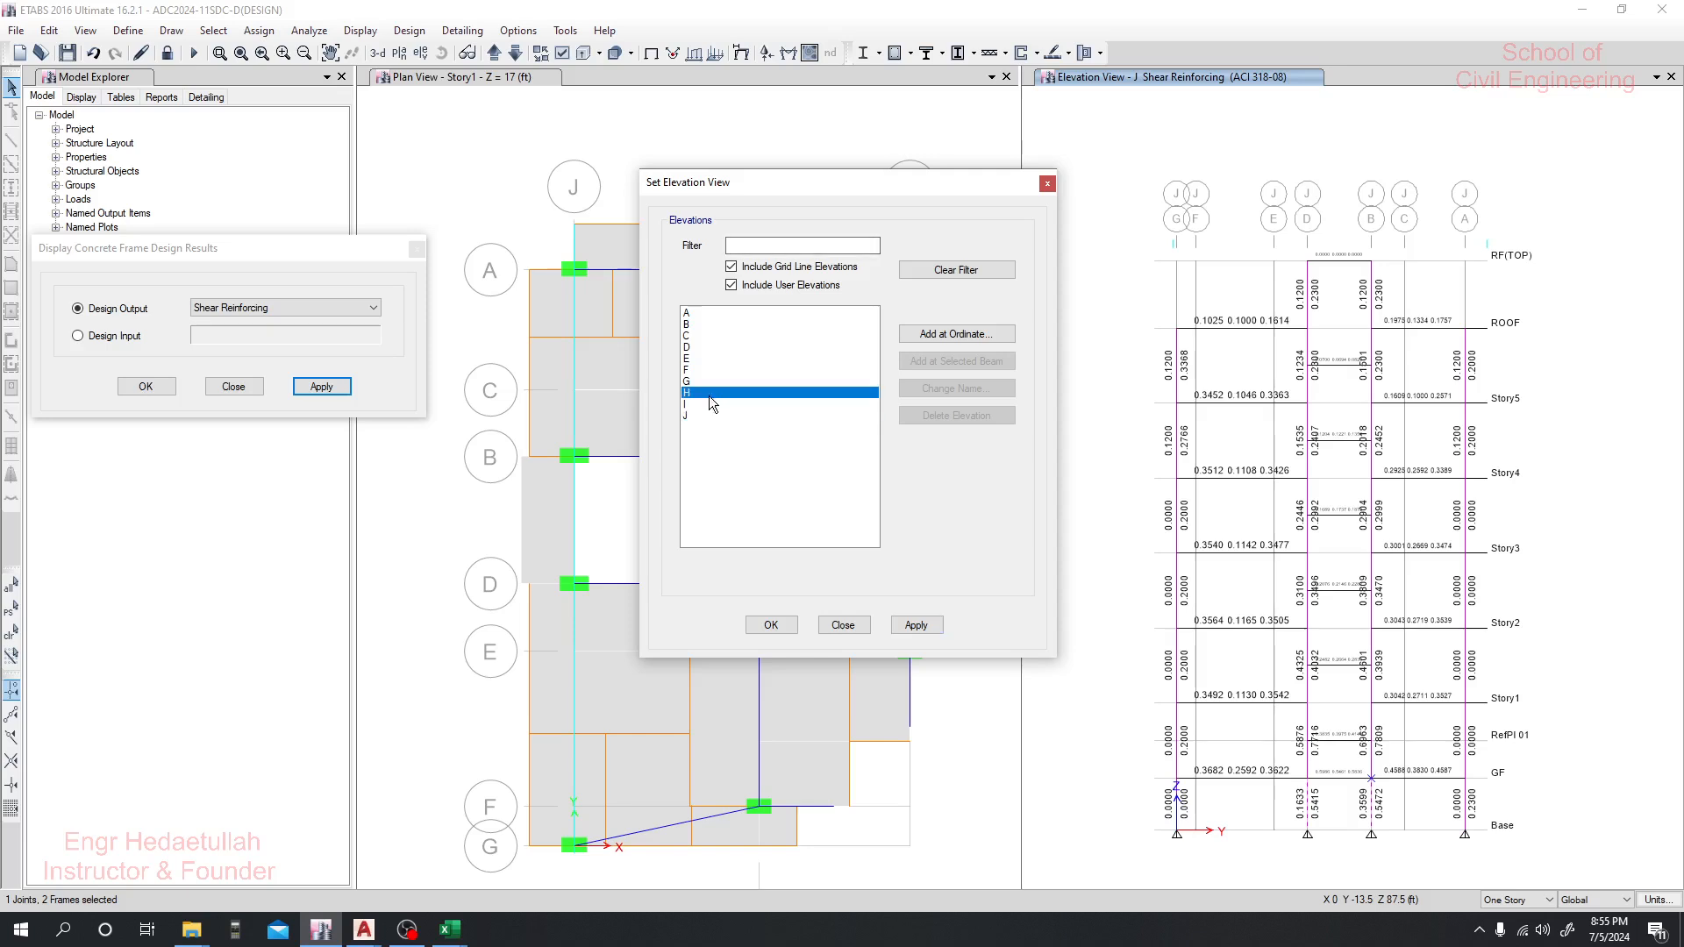
left_click(914, 623)
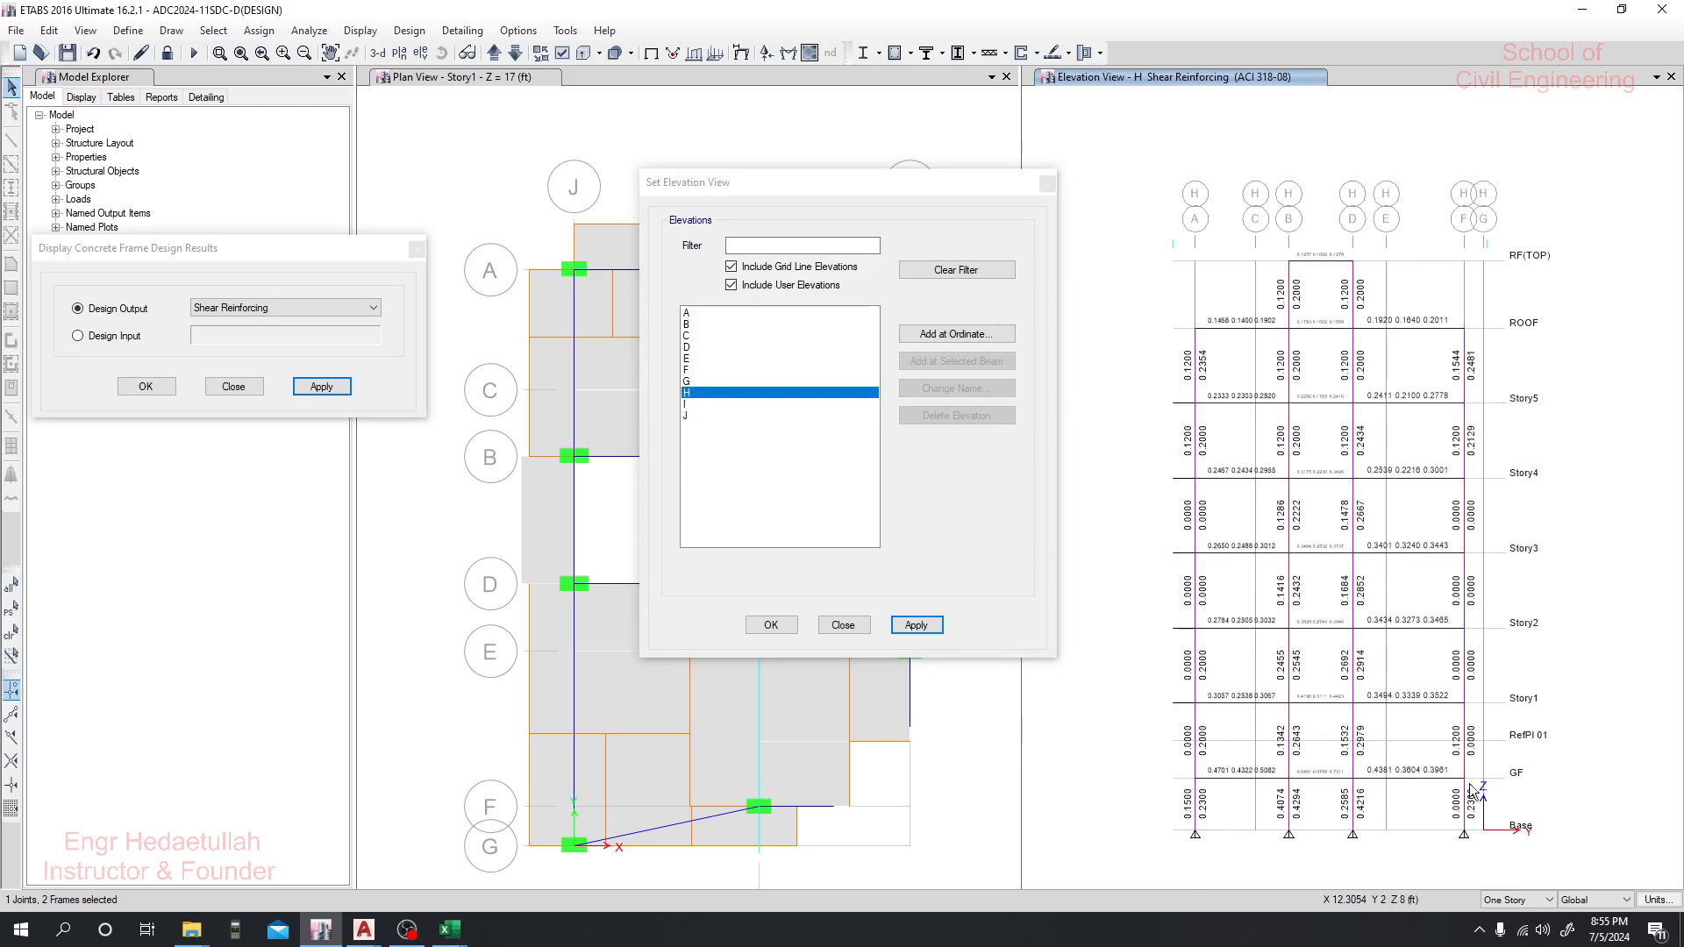
left_click(700, 404)
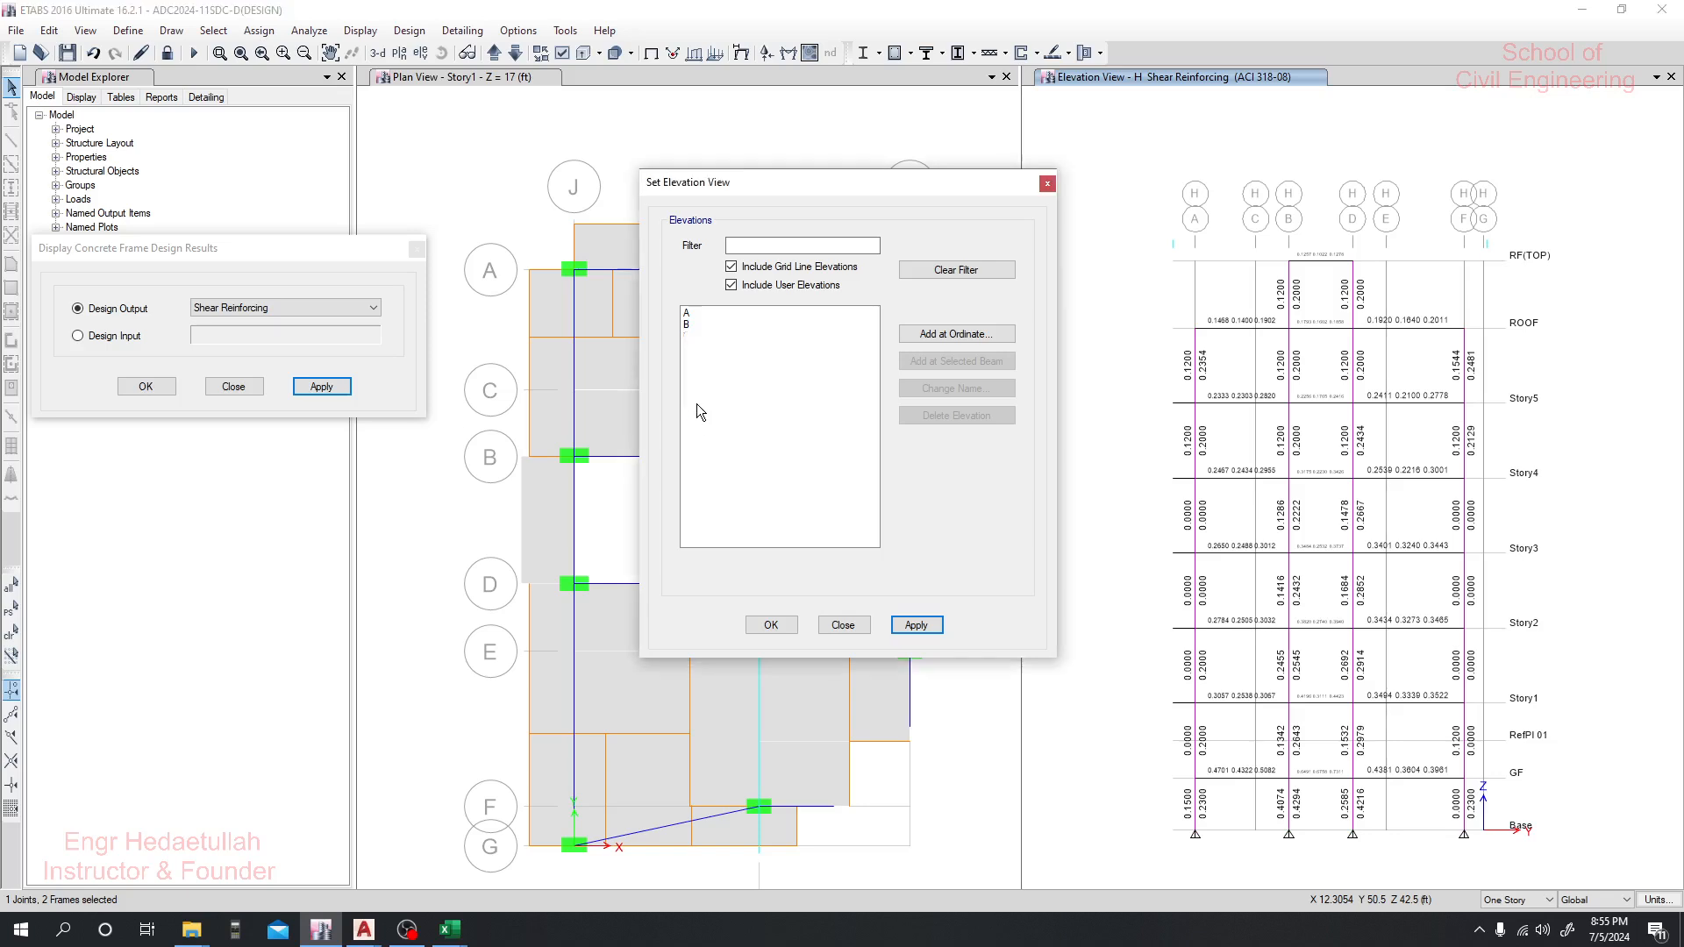
left_click(912, 611)
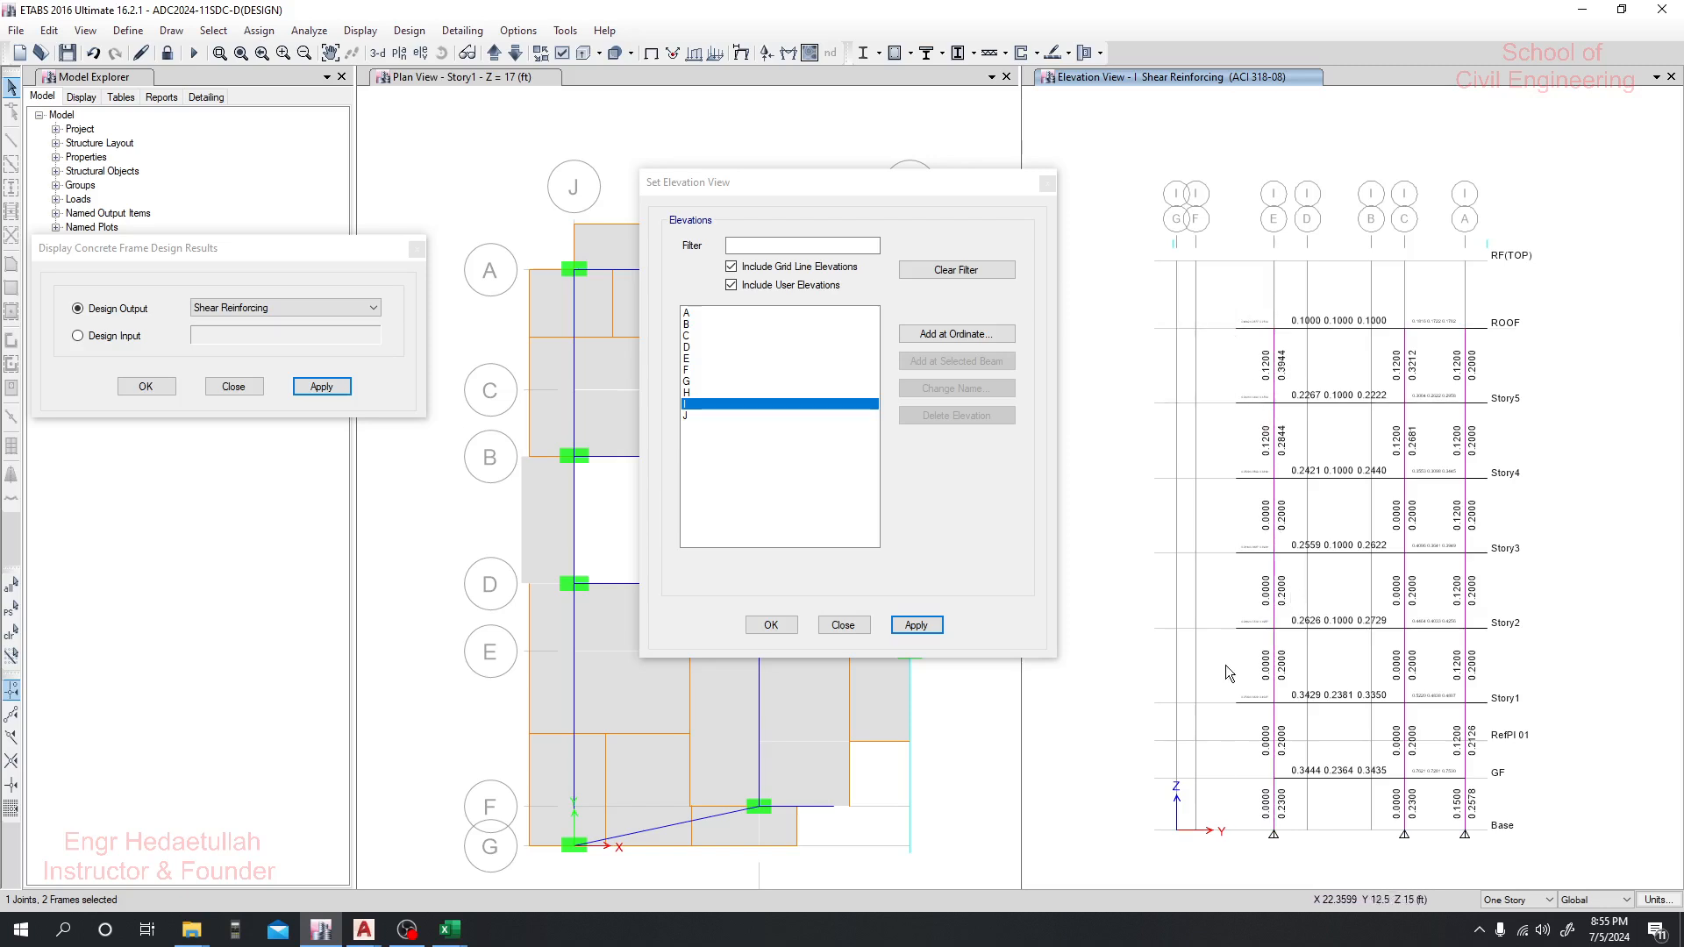
left_click(1046, 191)
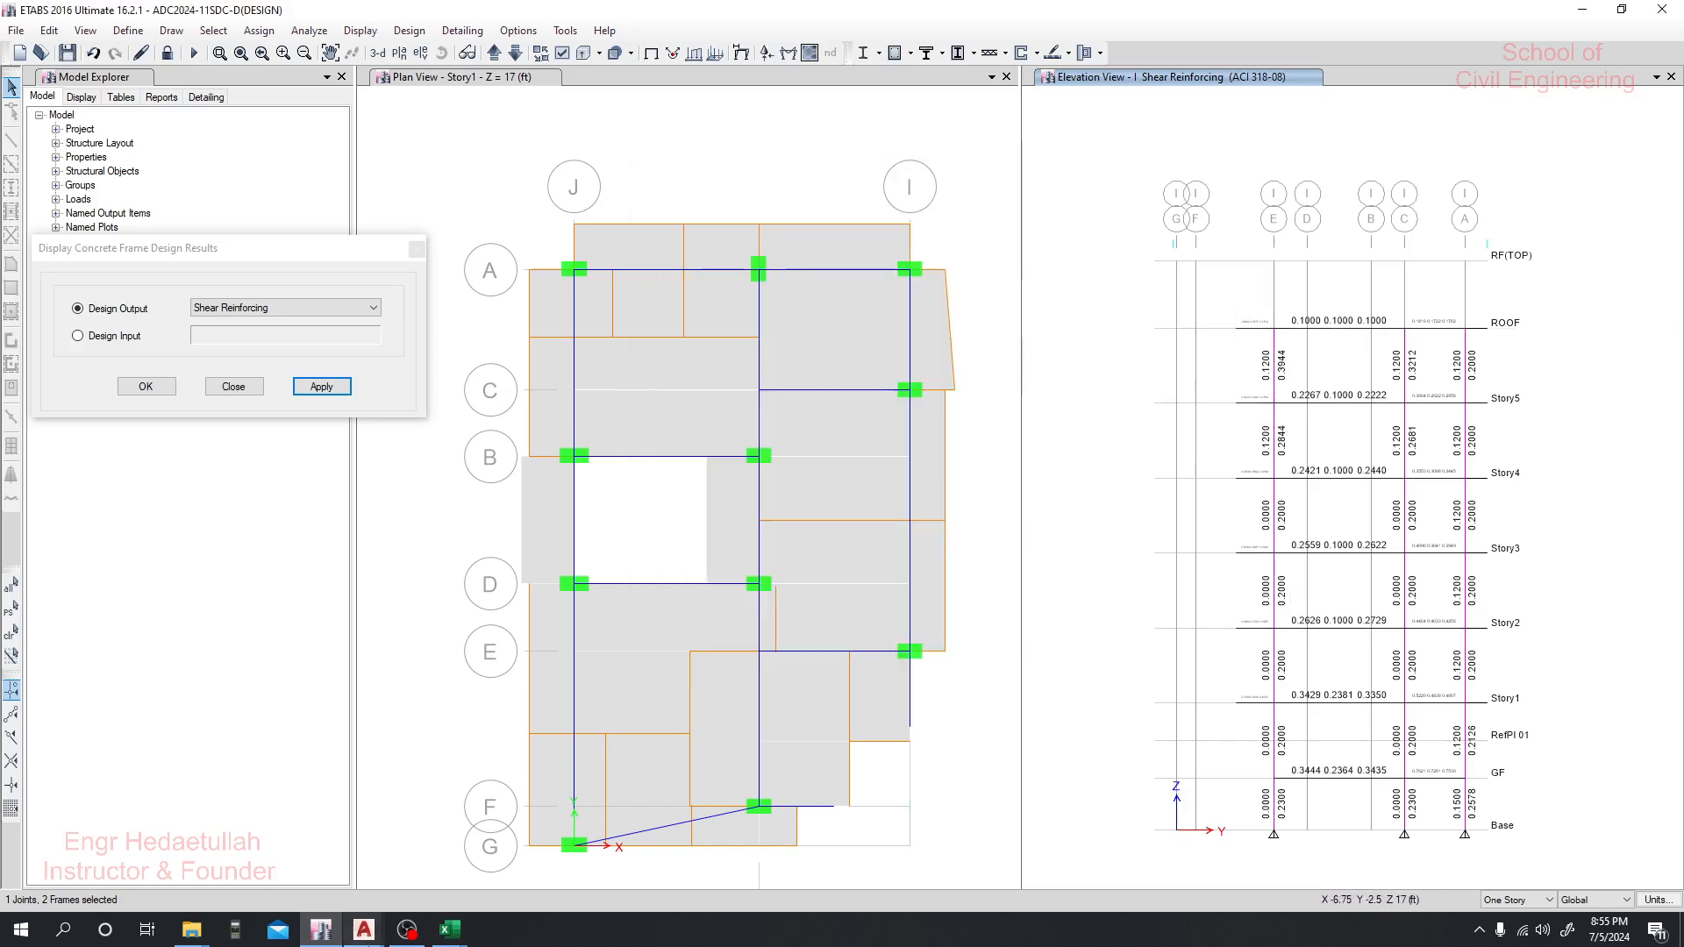
Switch to the Excel shear reinforcement workbook and set the required shear bar to 0.39 in^2
mouse_move(450, 929)
left_click(567, 863)
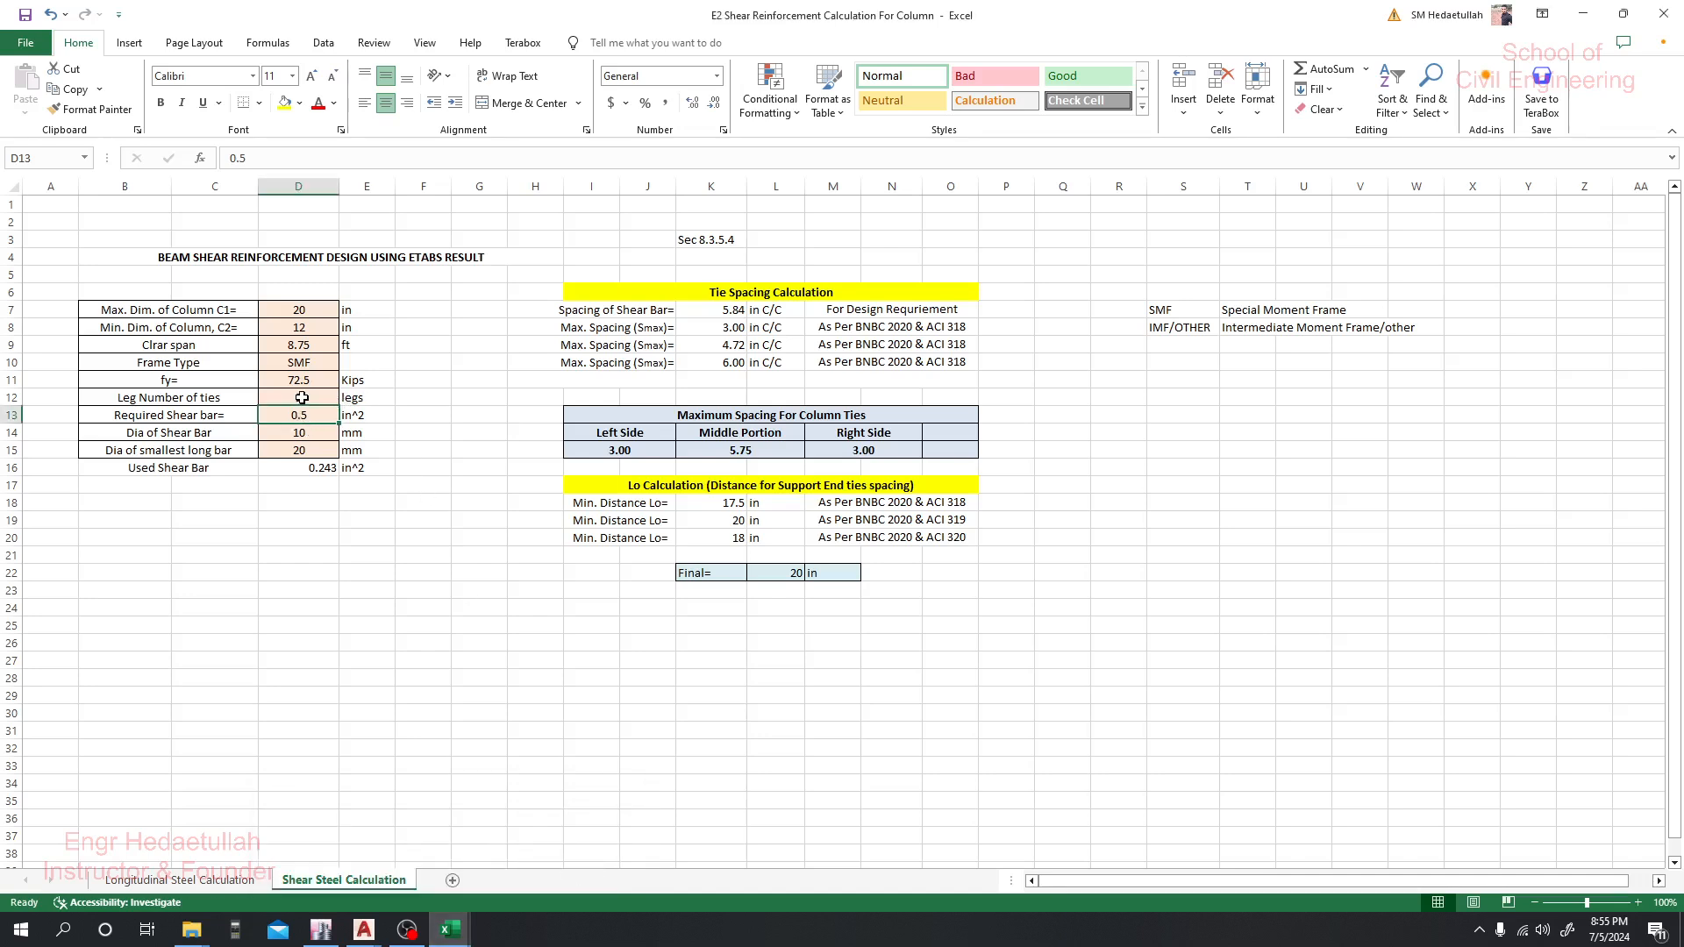
type("0.39")
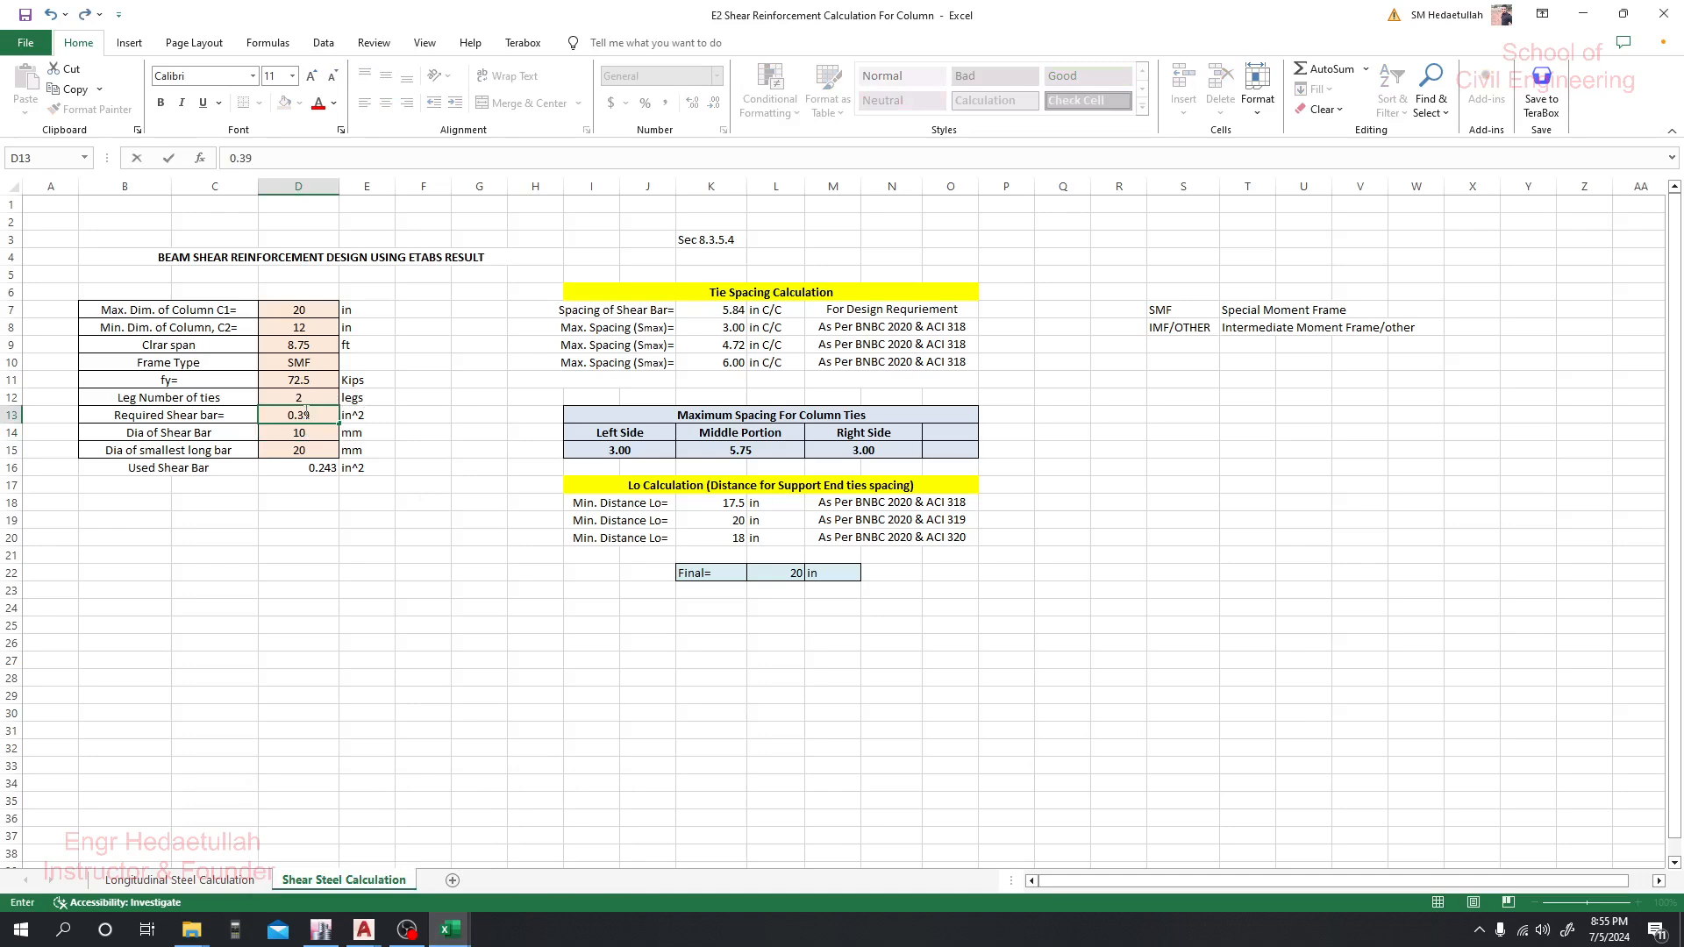
key("Return")
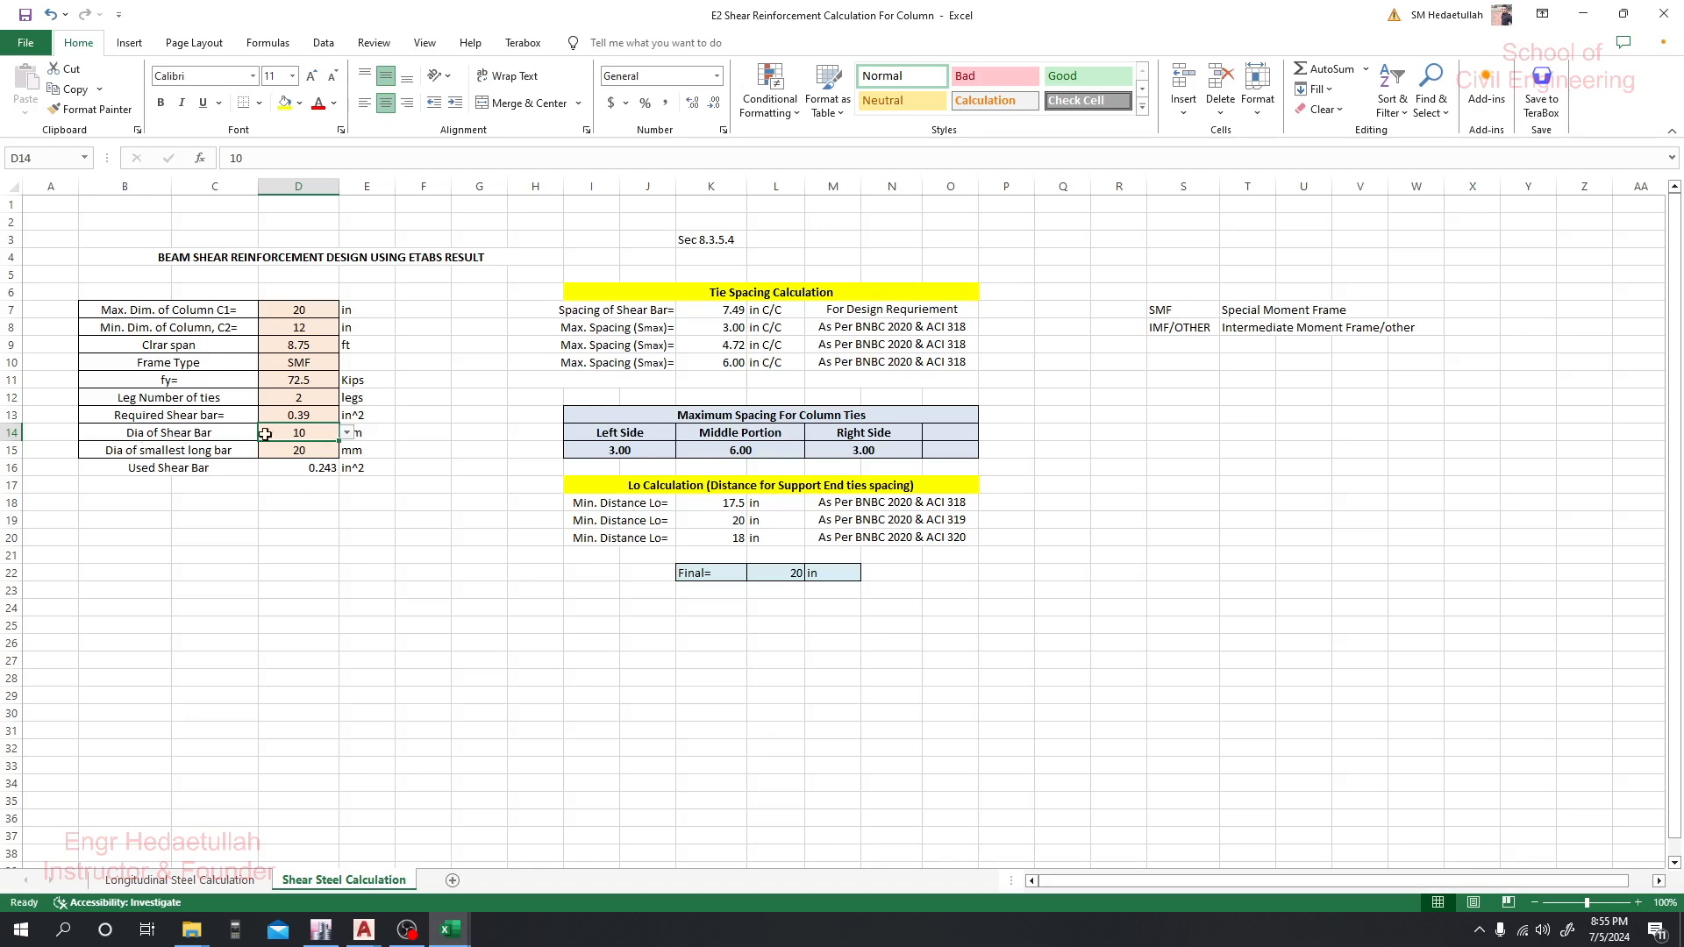
Set the diameter of the smallest longitudinal bar to 16 mm
left_click(143, 456)
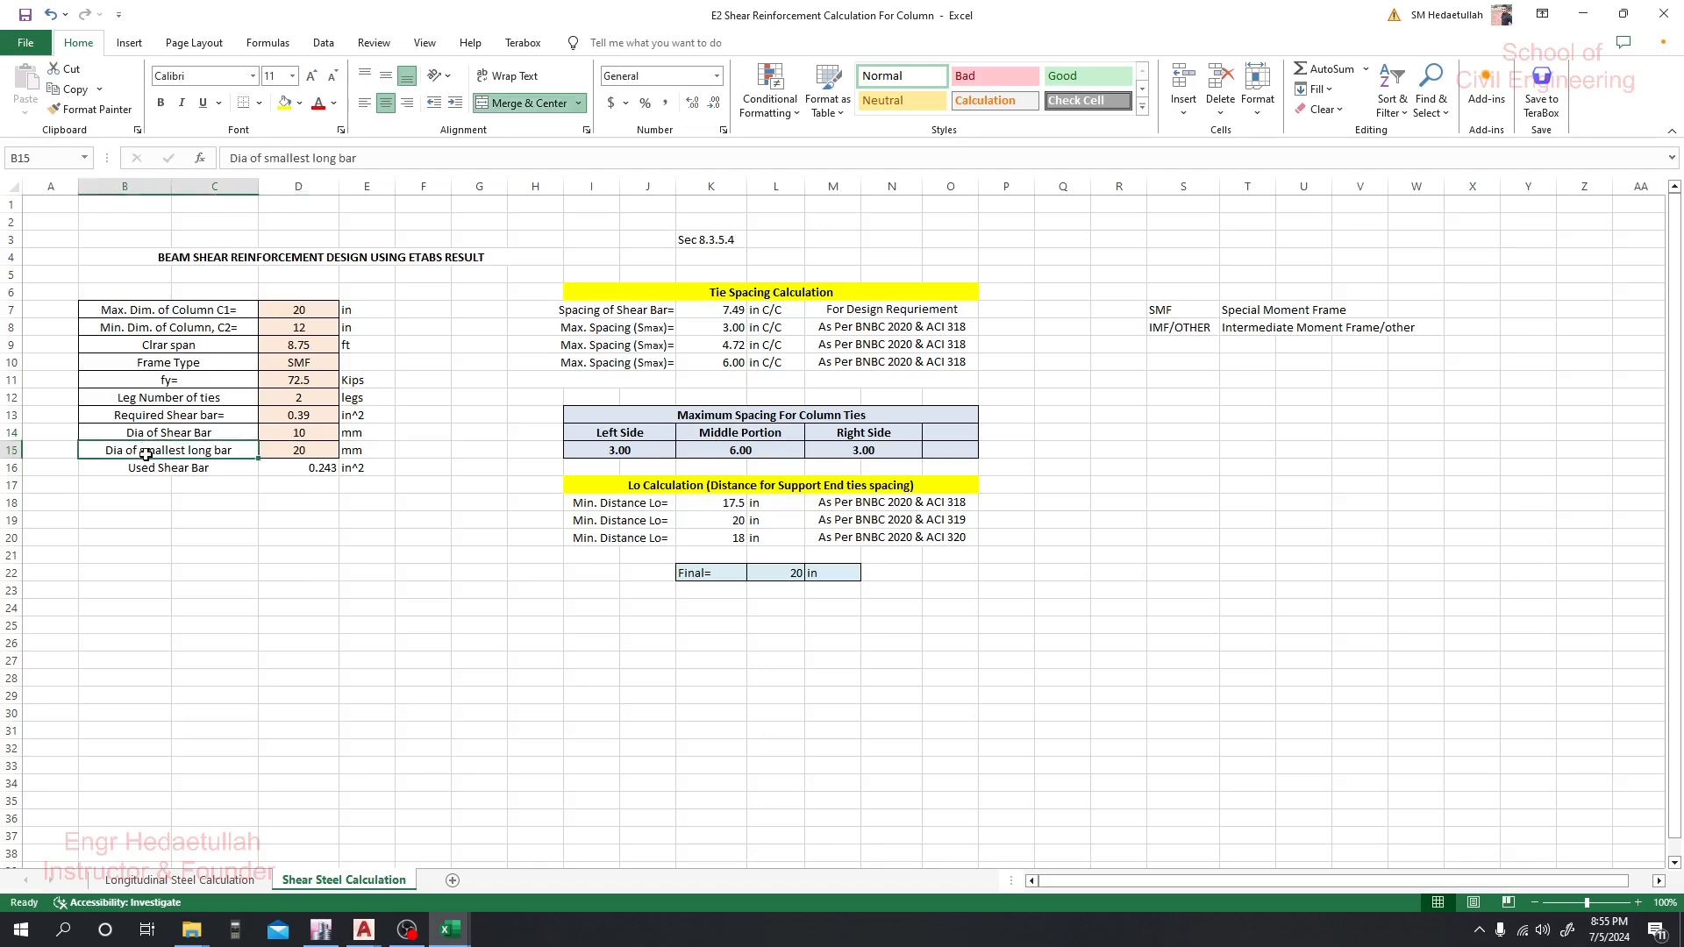
left_click(315, 450)
type("16")
key("Return")
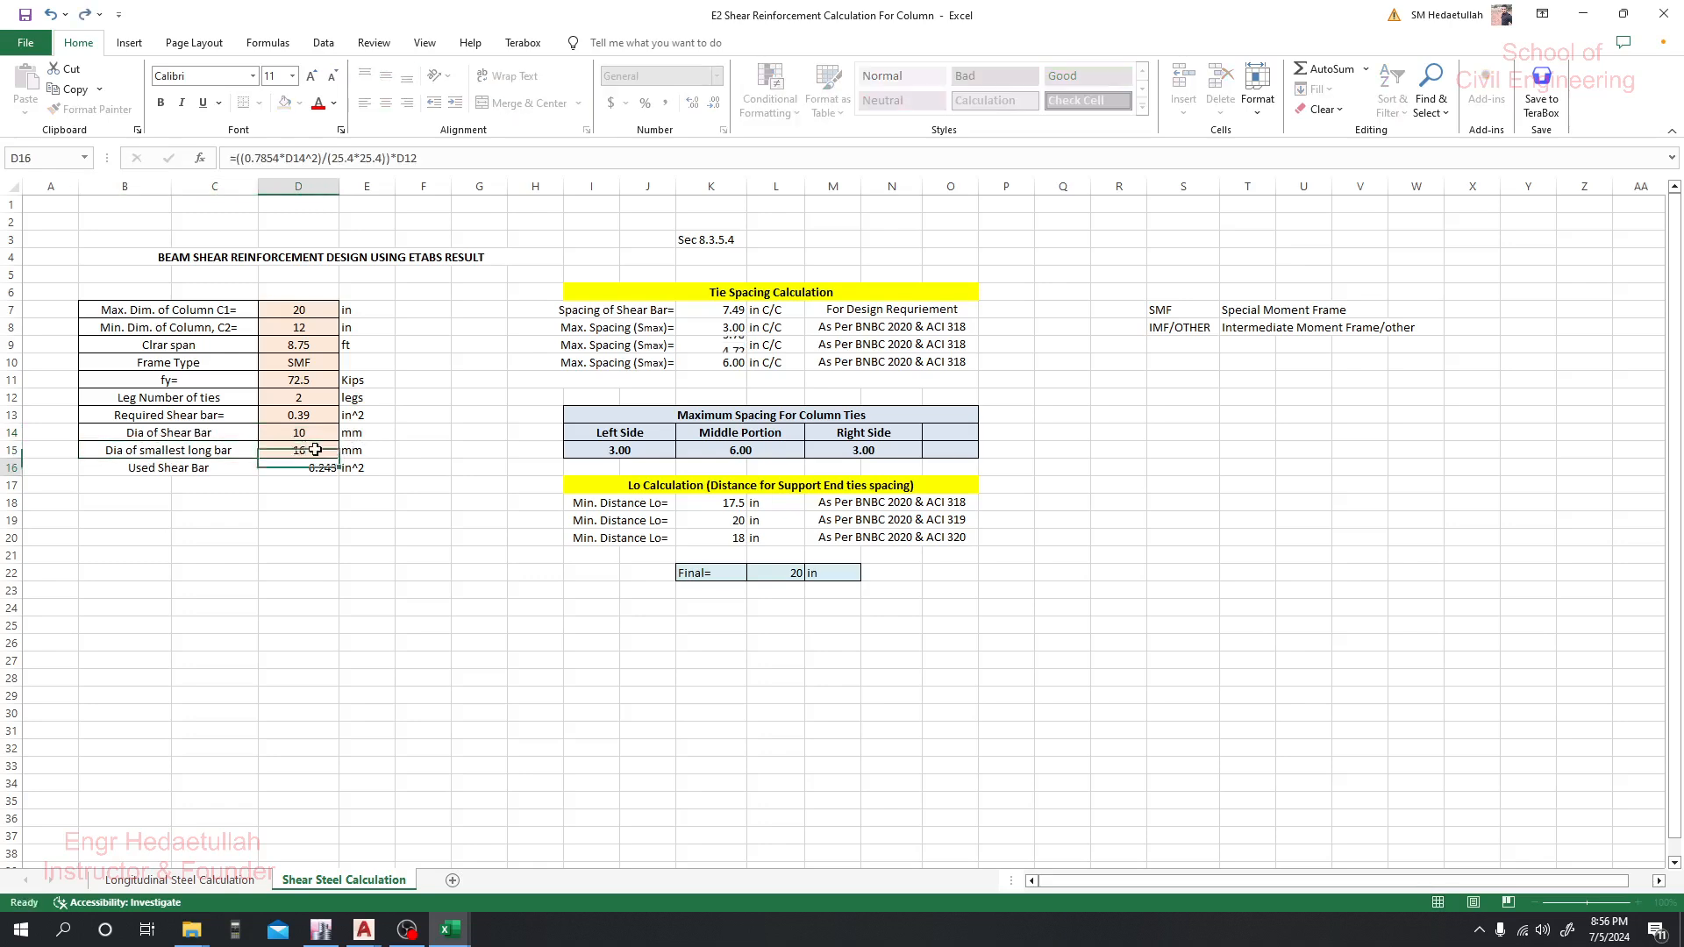
left_click(448, 591)
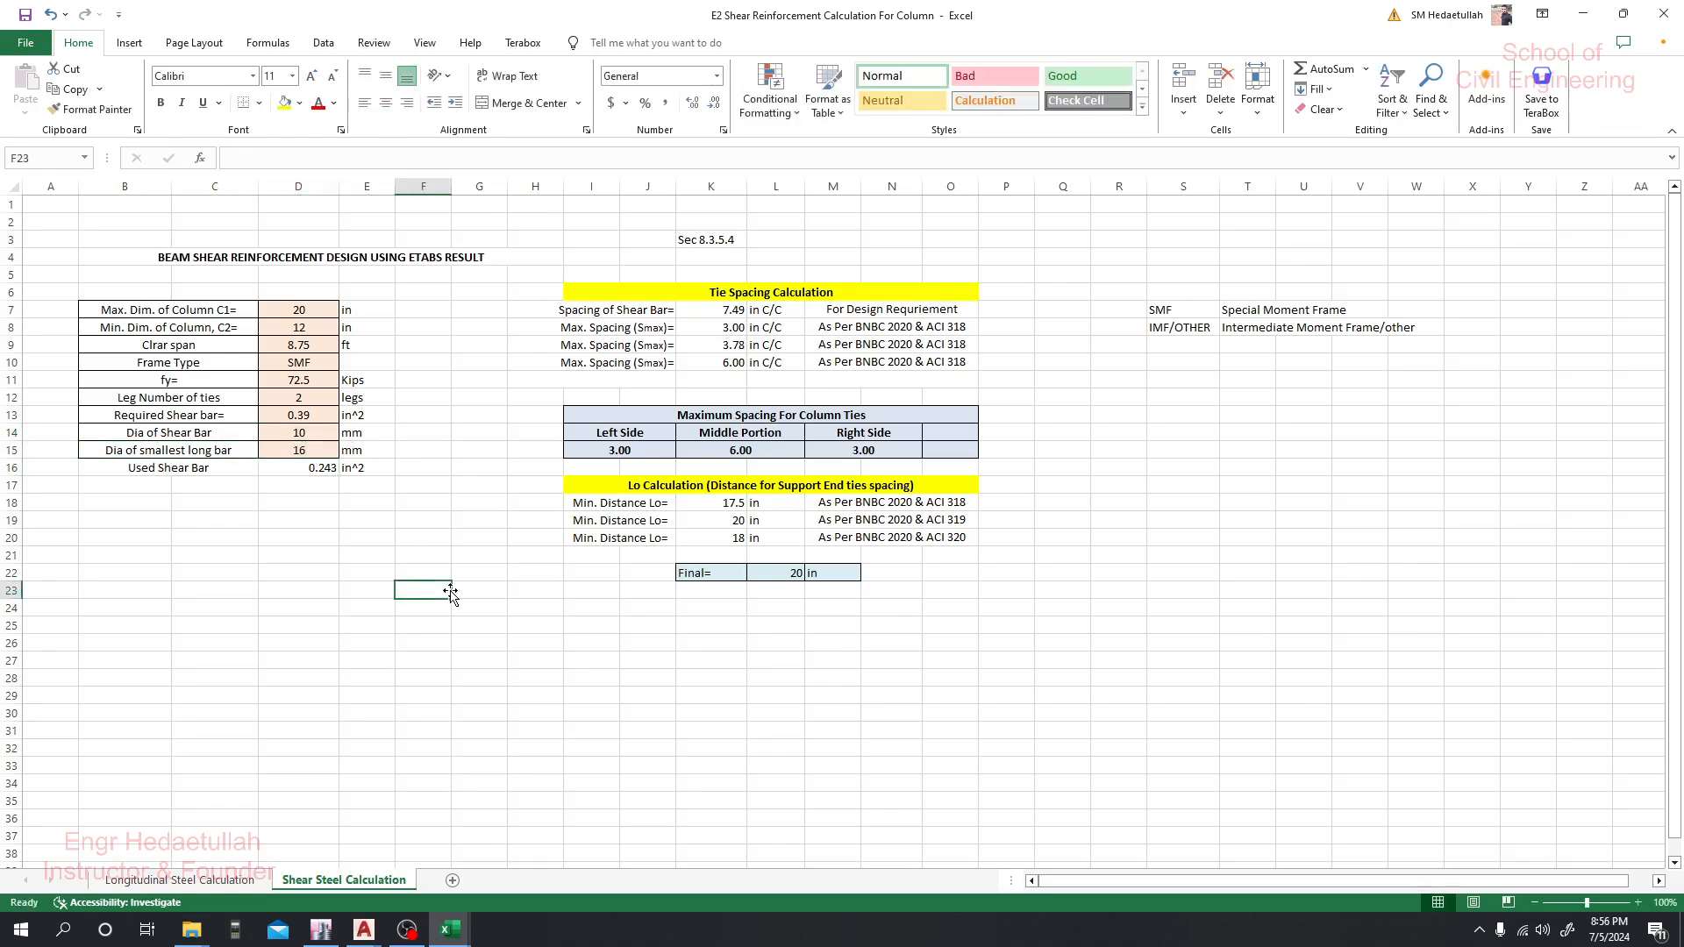
left_click(505, 558)
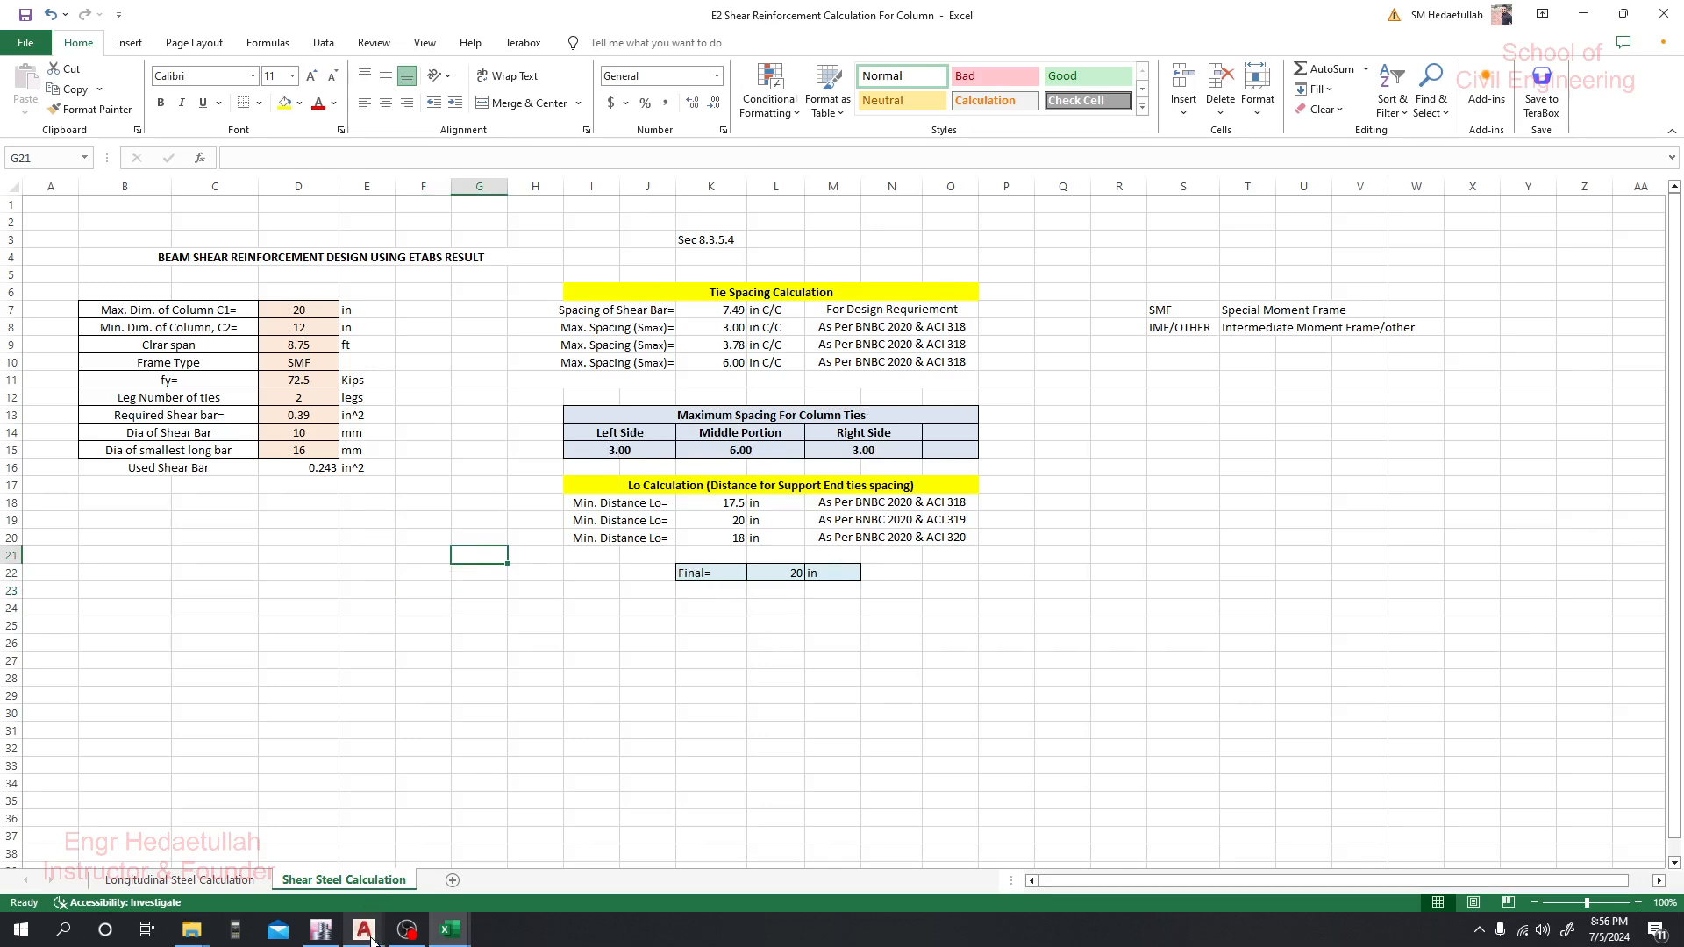
Switch to the AutoCAD final plan and examine the column elevation detail with its 2' end zones, middle part and splice ties
mouse_move(364, 929)
left_click(393, 820)
scroll(942, 579, "down", 2)
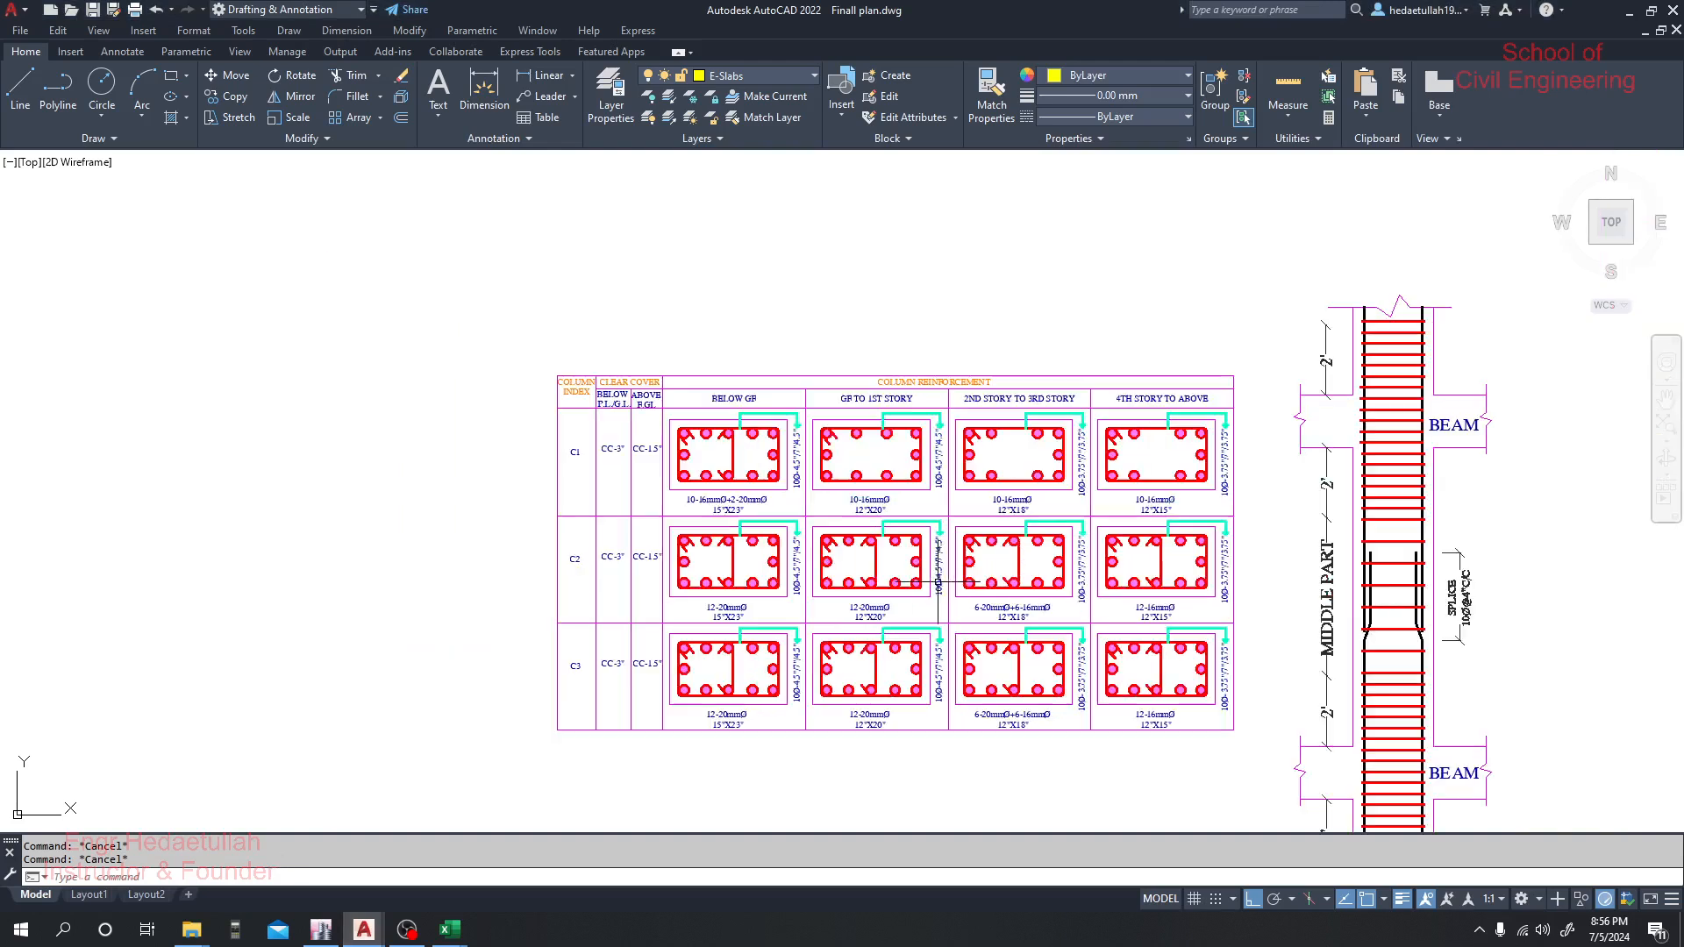
mouse_move(989, 597)
left_mouse_down()
mouse_move(843, 593)
mouse_move(579, 410)
left_mouse_up()
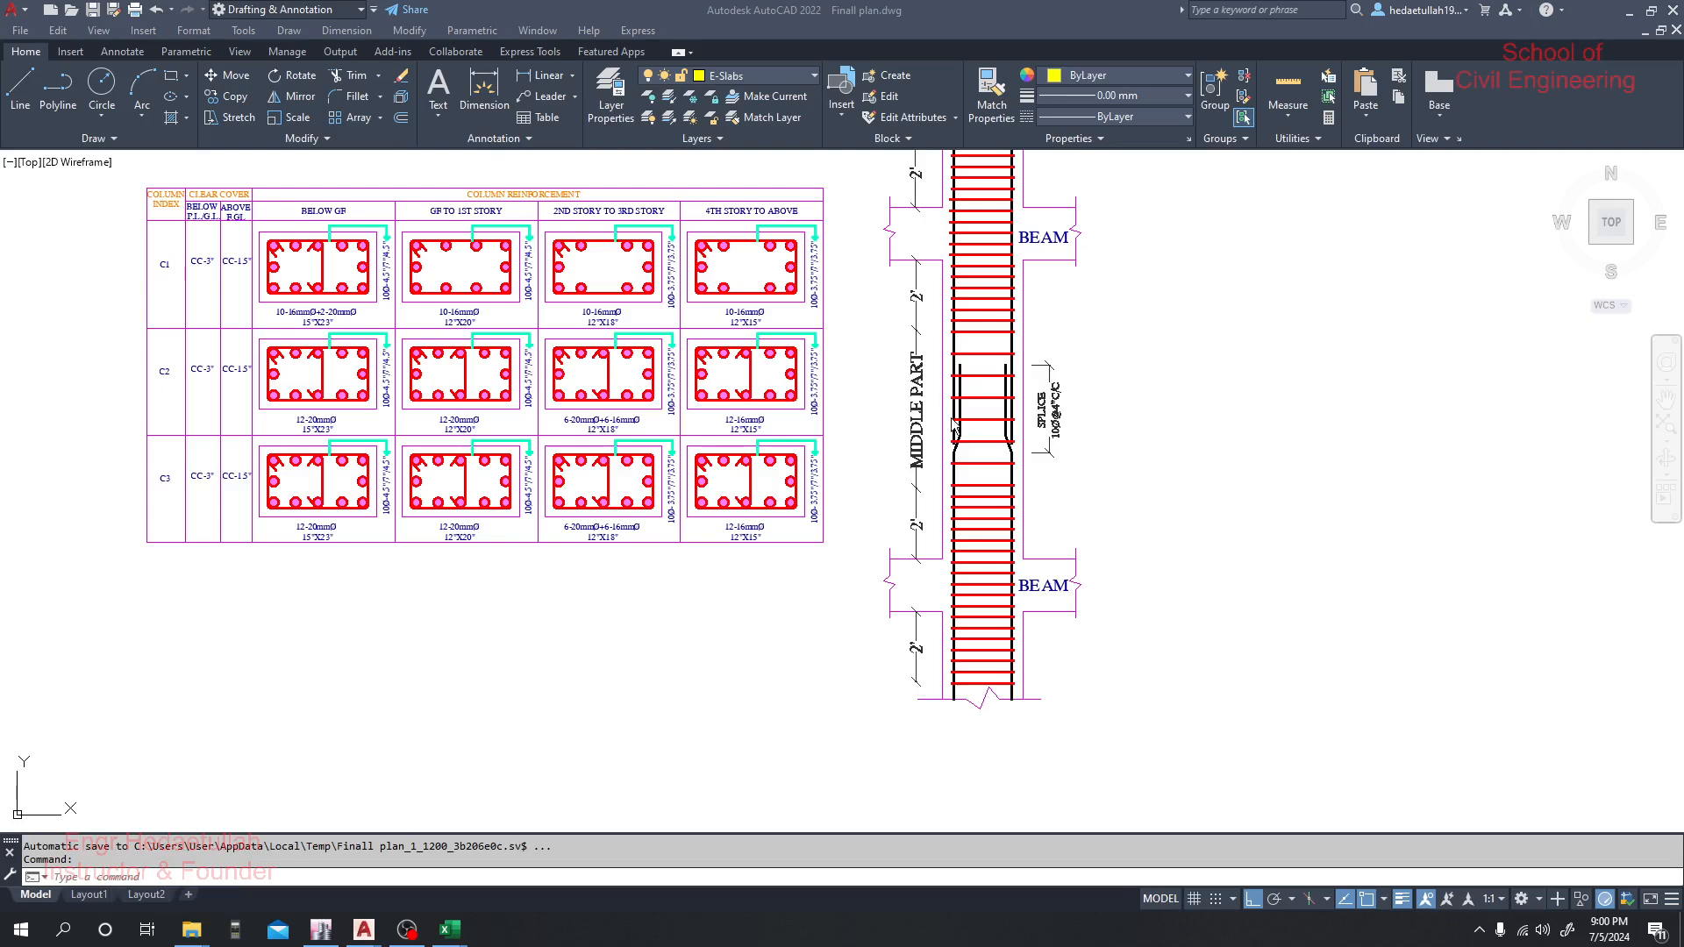
scroll(913, 560, "up", 2)
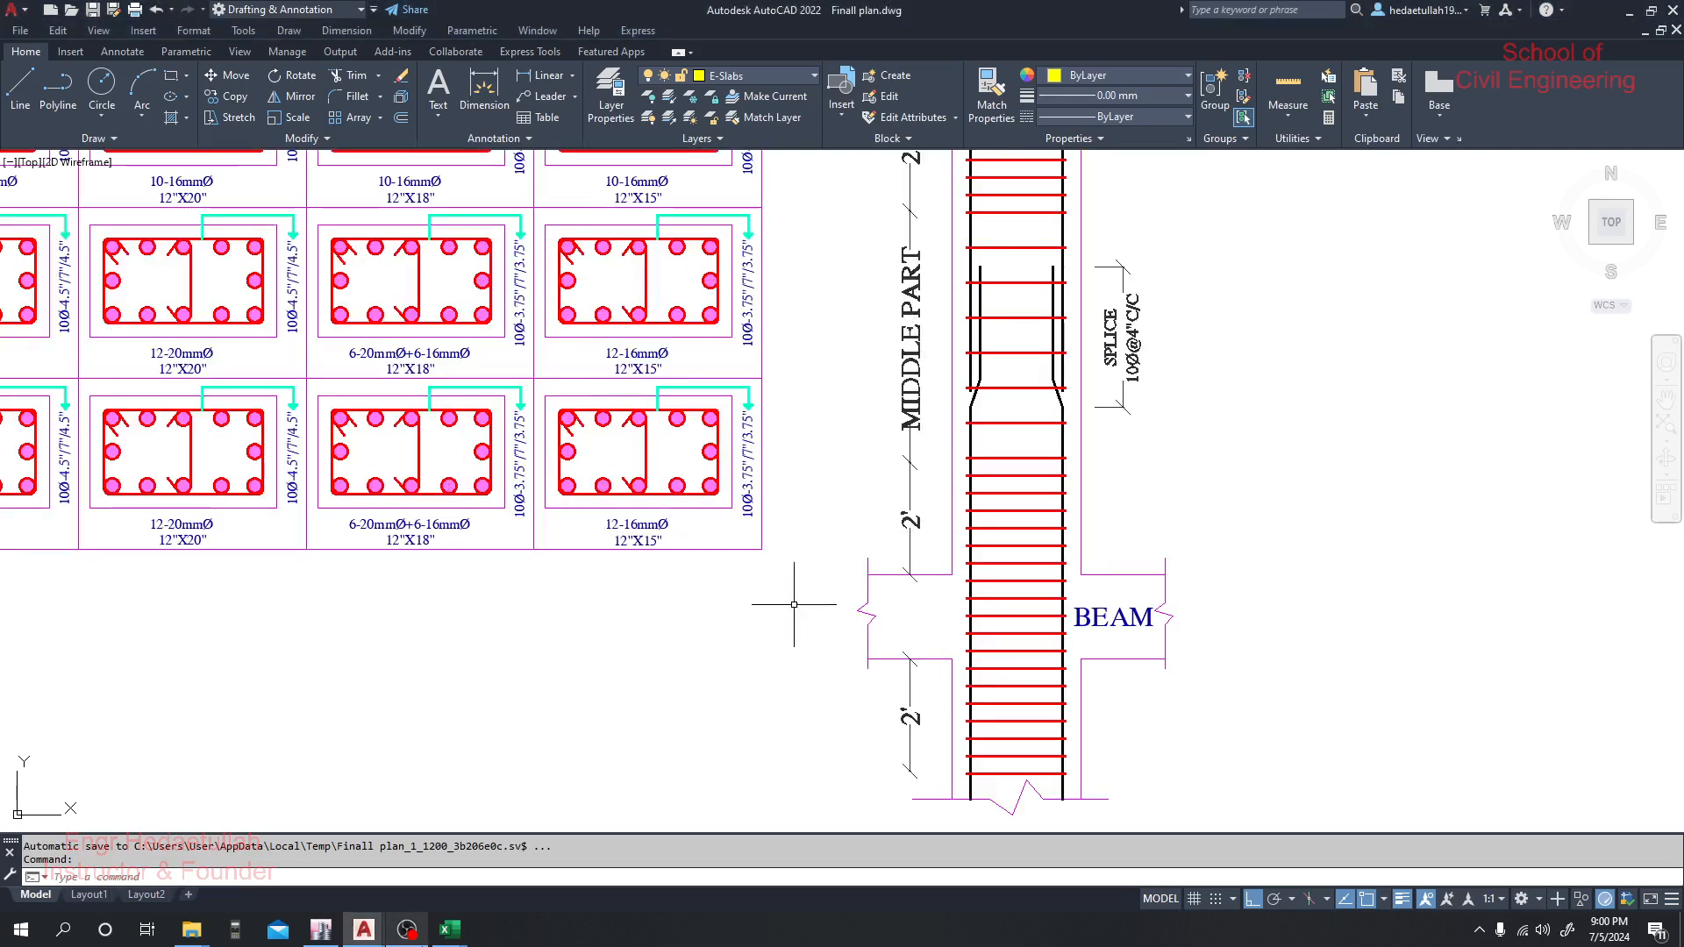
mouse_move(471, 915)
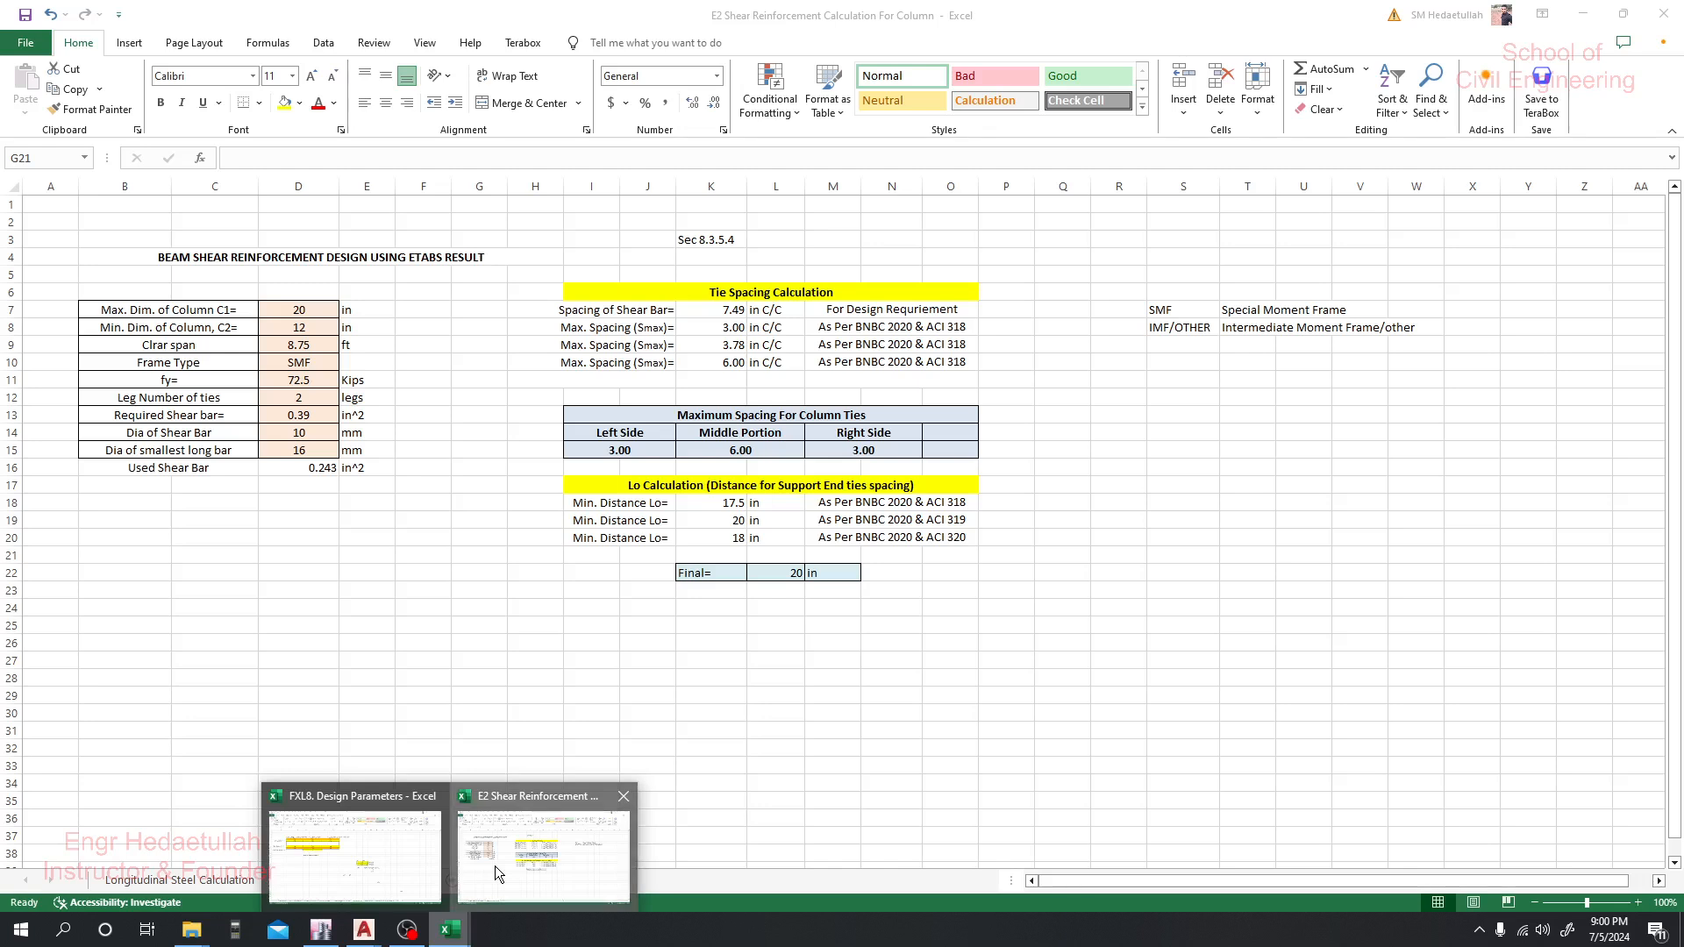
Review the tie spacings and final Lo distance in the Excel shear workbook, and examine the column elevation detail in the AutoCAD final plan
left_click(492, 849)
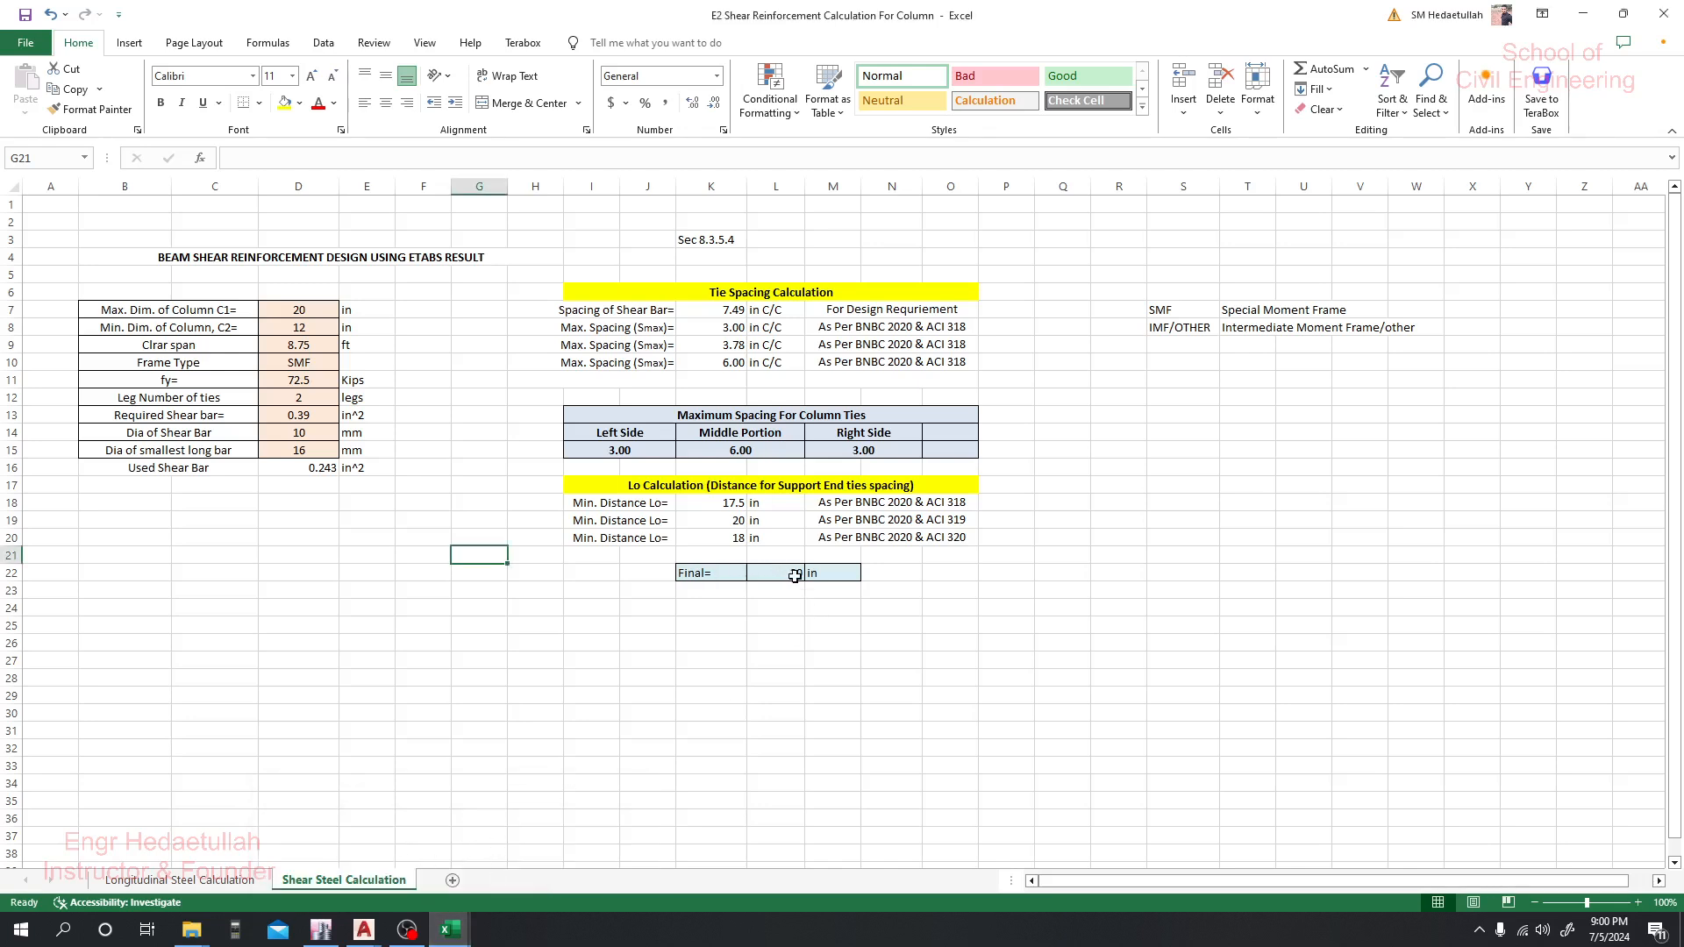
mouse_move(364, 928)
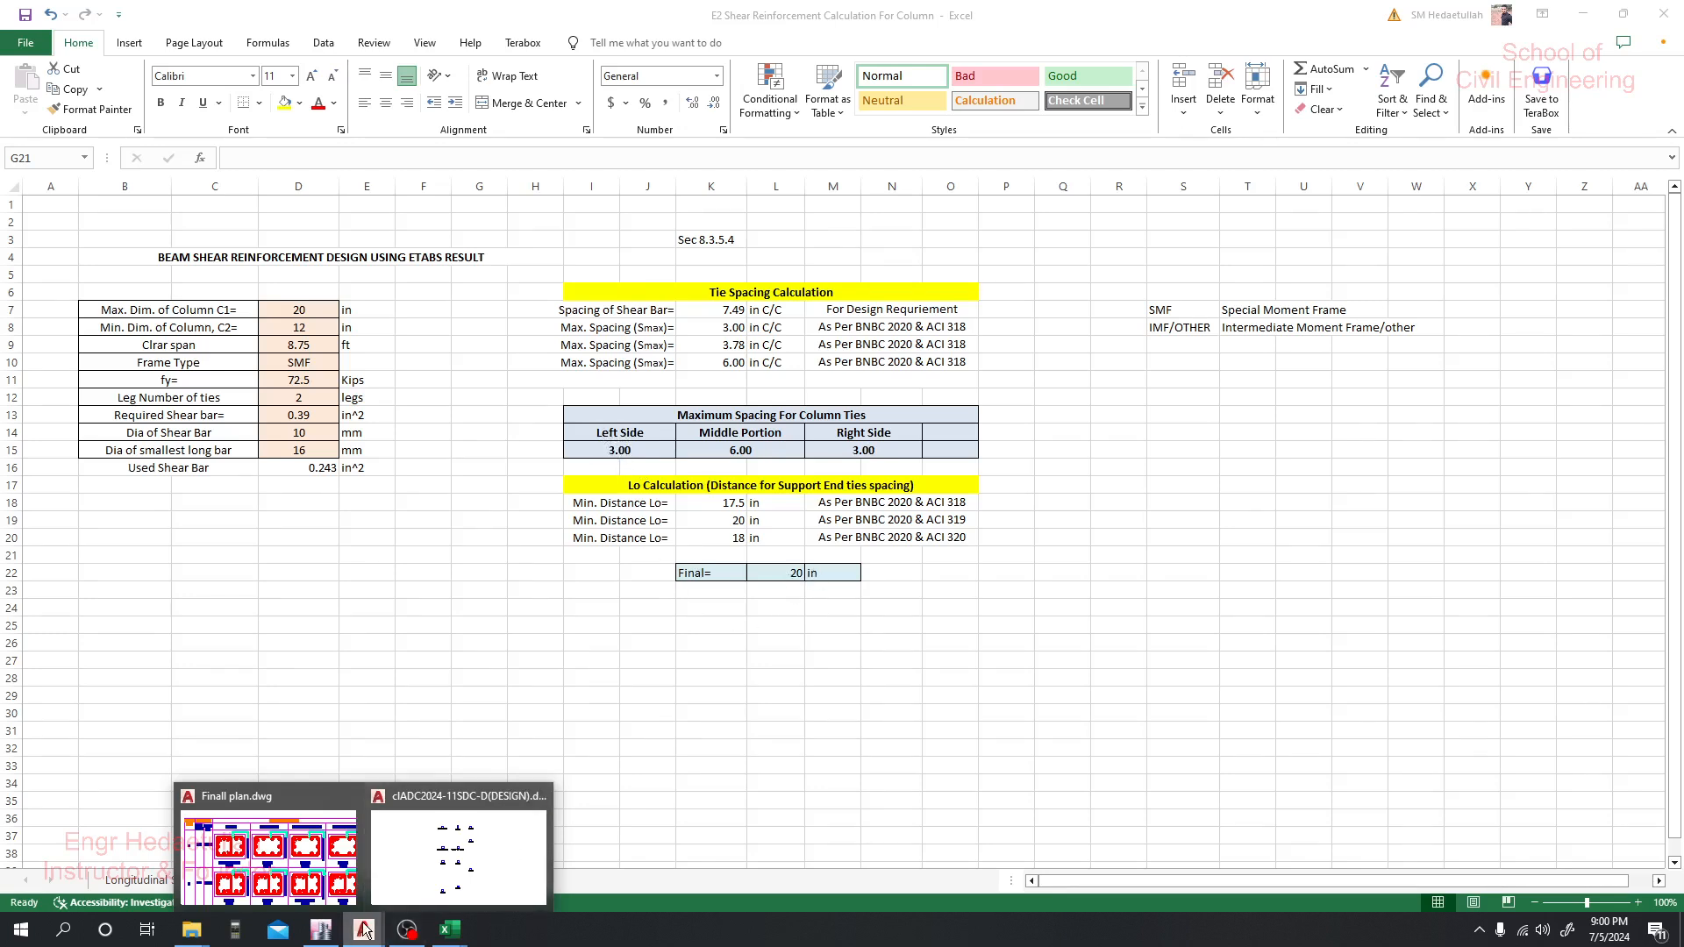
left_click(302, 867)
scroll(886, 558, "down", 1)
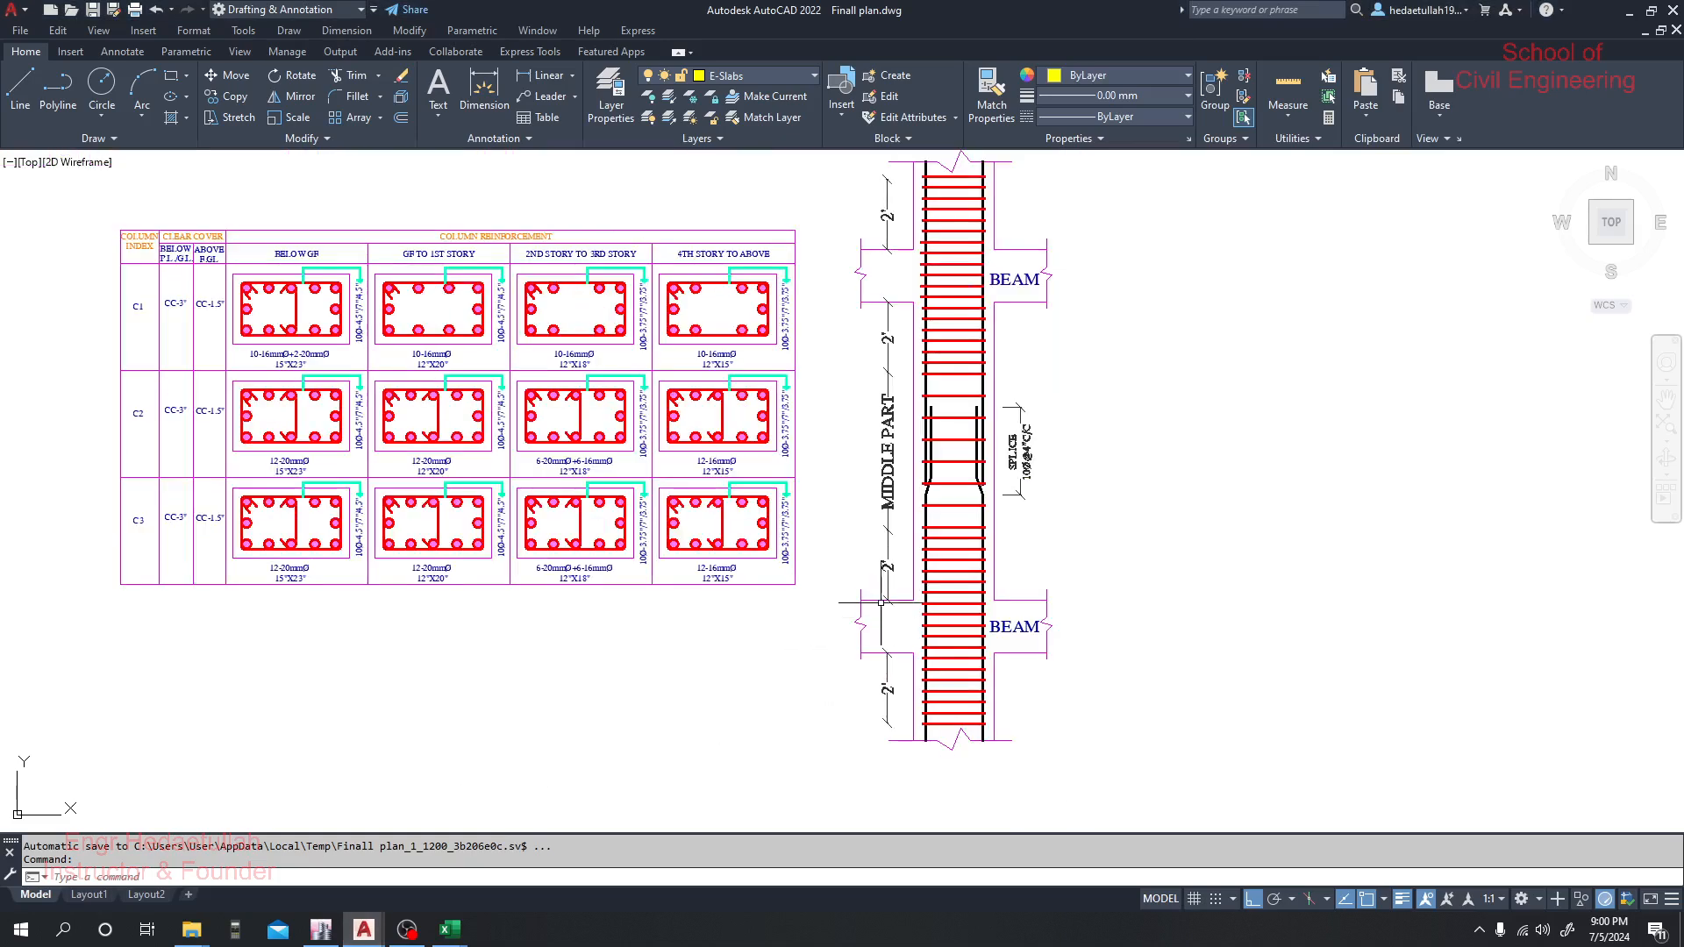
scroll(886, 558, "up", 1)
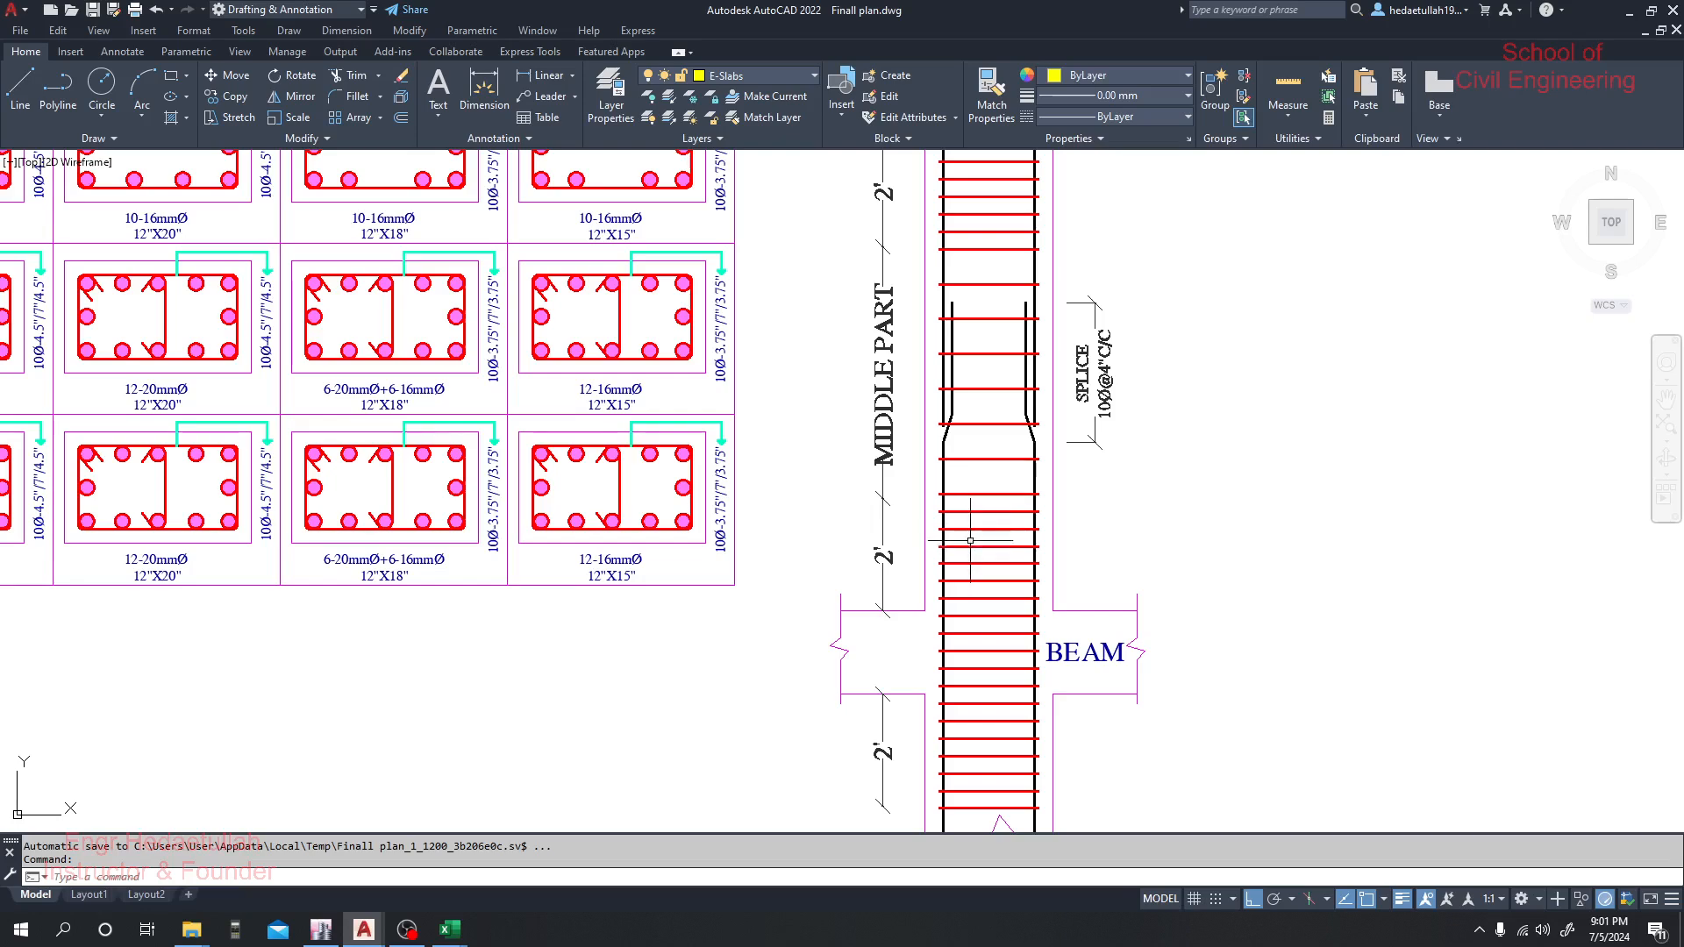
left_click_drag(984, 510, 983, 717)
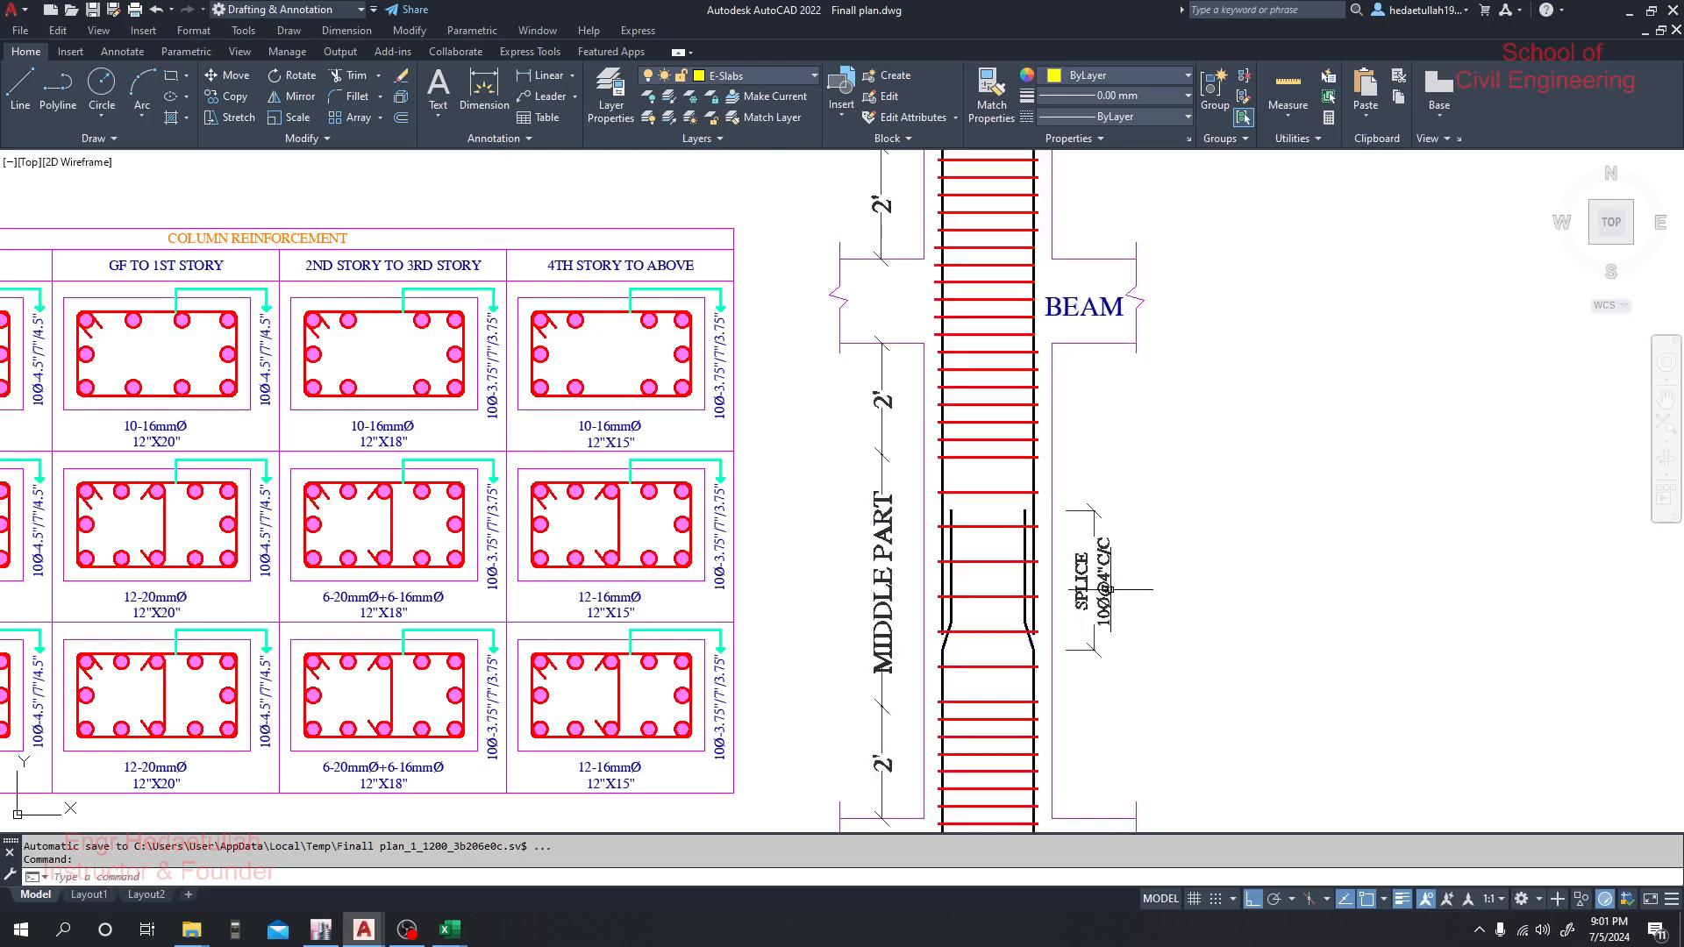
scroll(1105, 576, "down", 2)
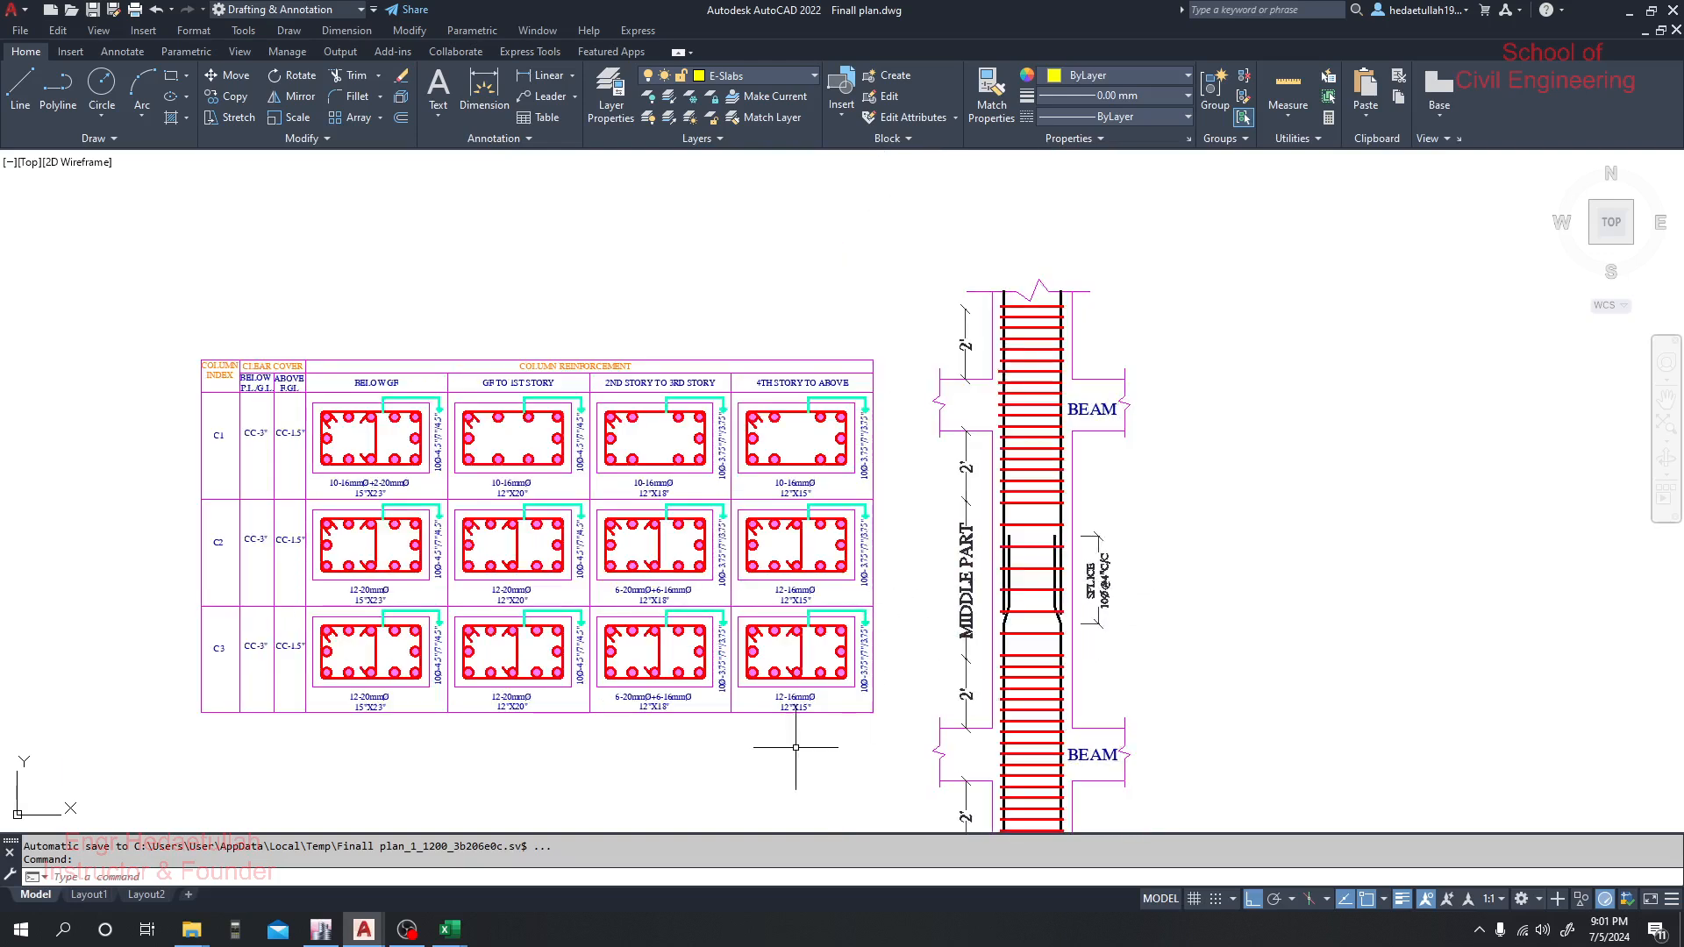
Change column C1's Below GF tie label in the reinforcement schedule to 10Ø-3.5"/6"/3.5"
scroll(438, 439, "up", 6)
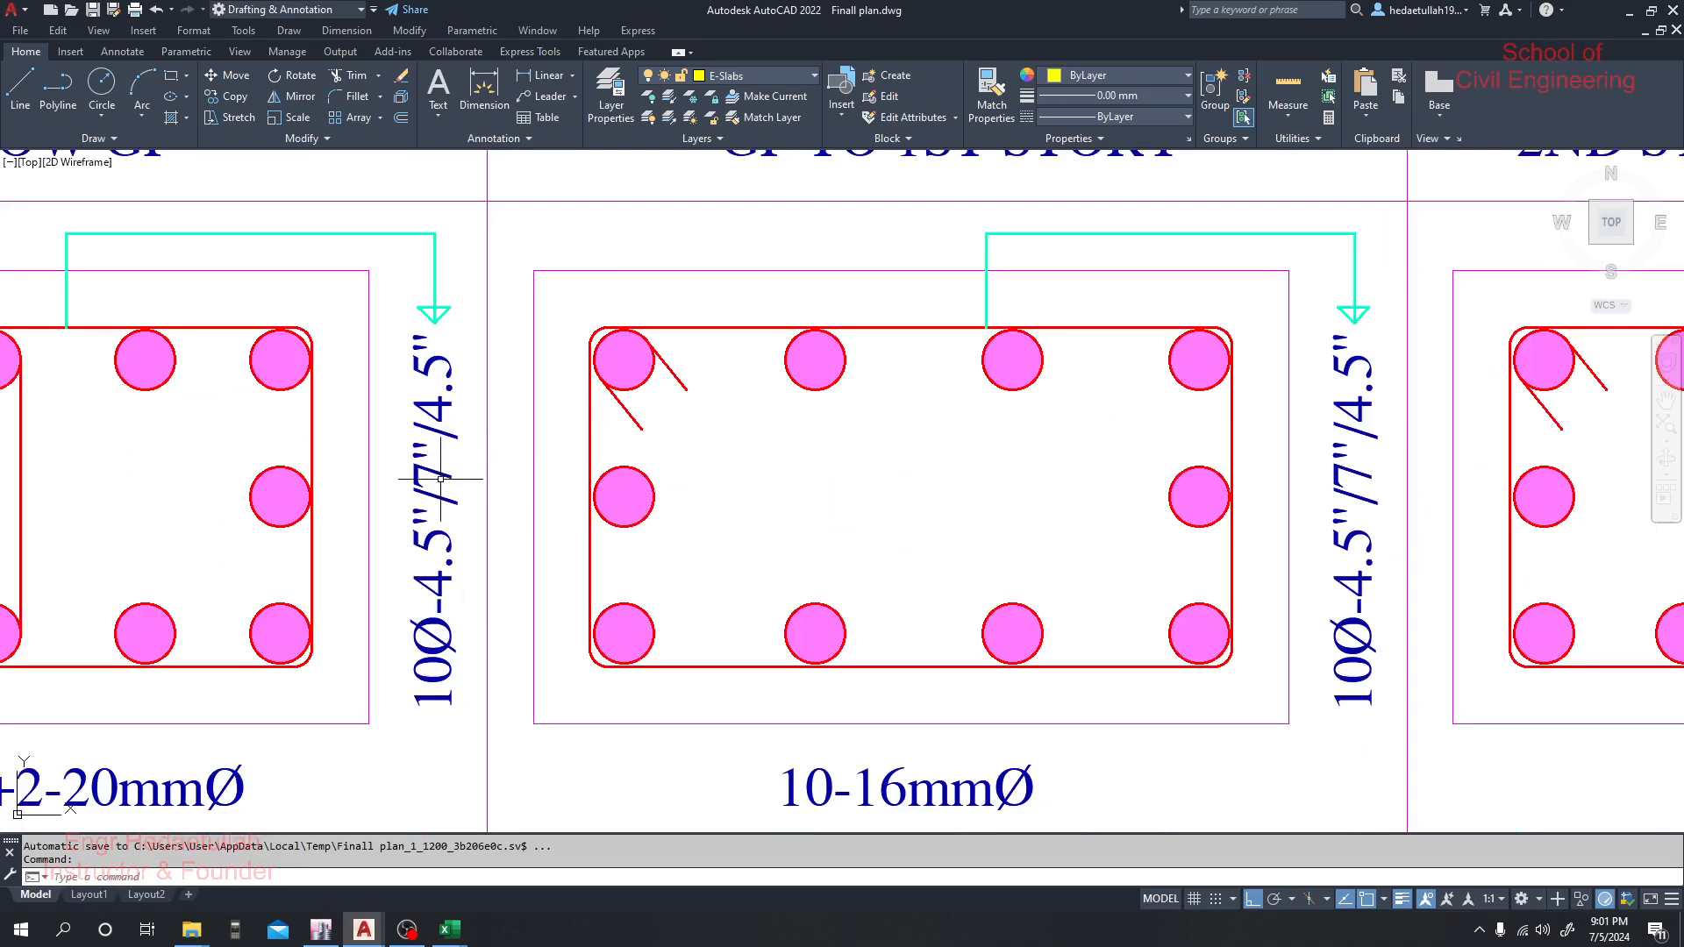
left_click(445, 453)
double_click(446, 453)
left_click(660, 697)
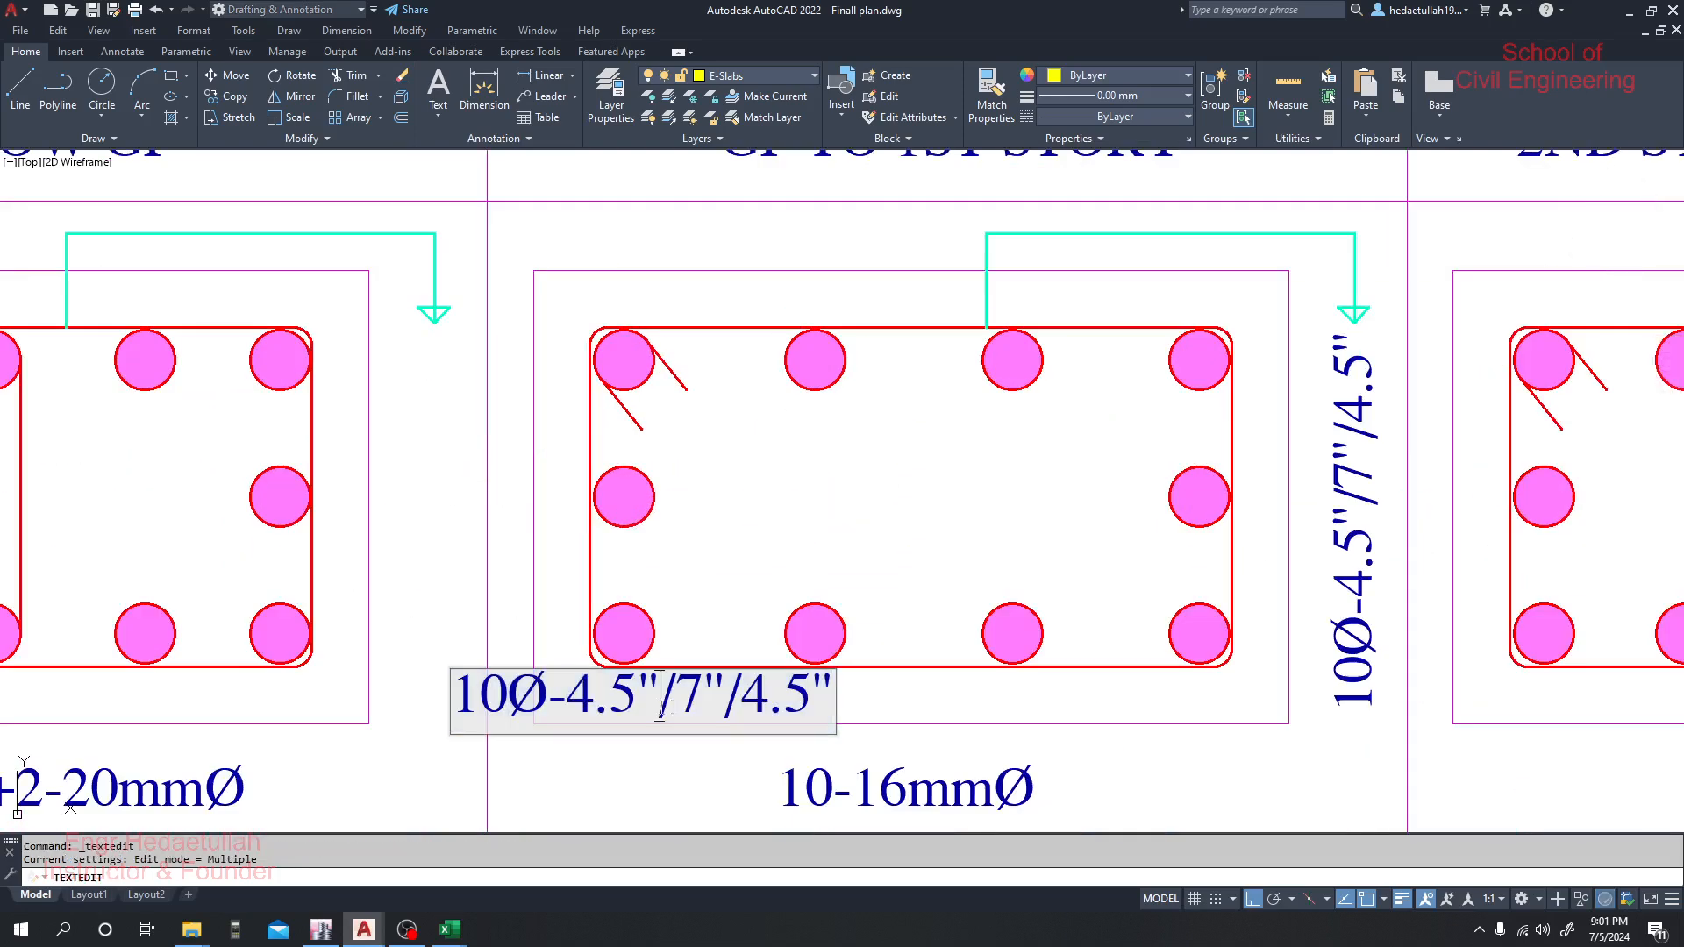
double_click(691, 698)
type("6")
double_click(581, 696)
type("3")
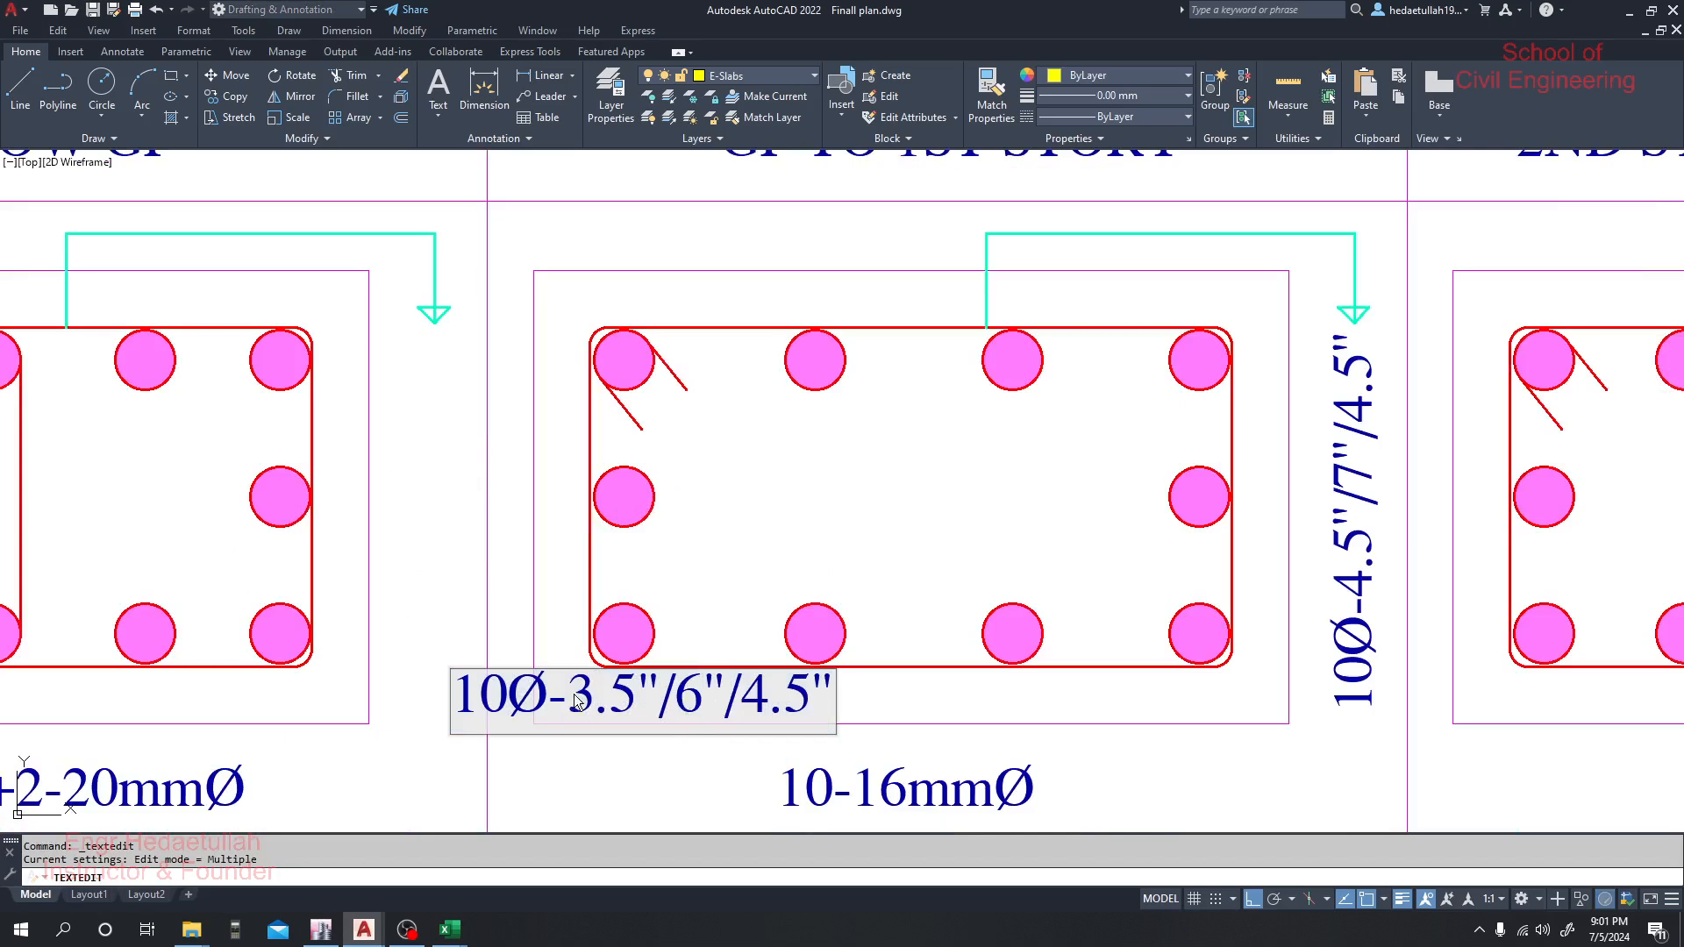
double_click(750, 702)
type("3")
Copy the spacing 3.5"/6"/3.5" from the Below GF tie label and open C1's GF to 1st Story tie label for editing
left_click_drag(565, 698, 835, 702)
key("ctrl+c")
left_click(497, 528)
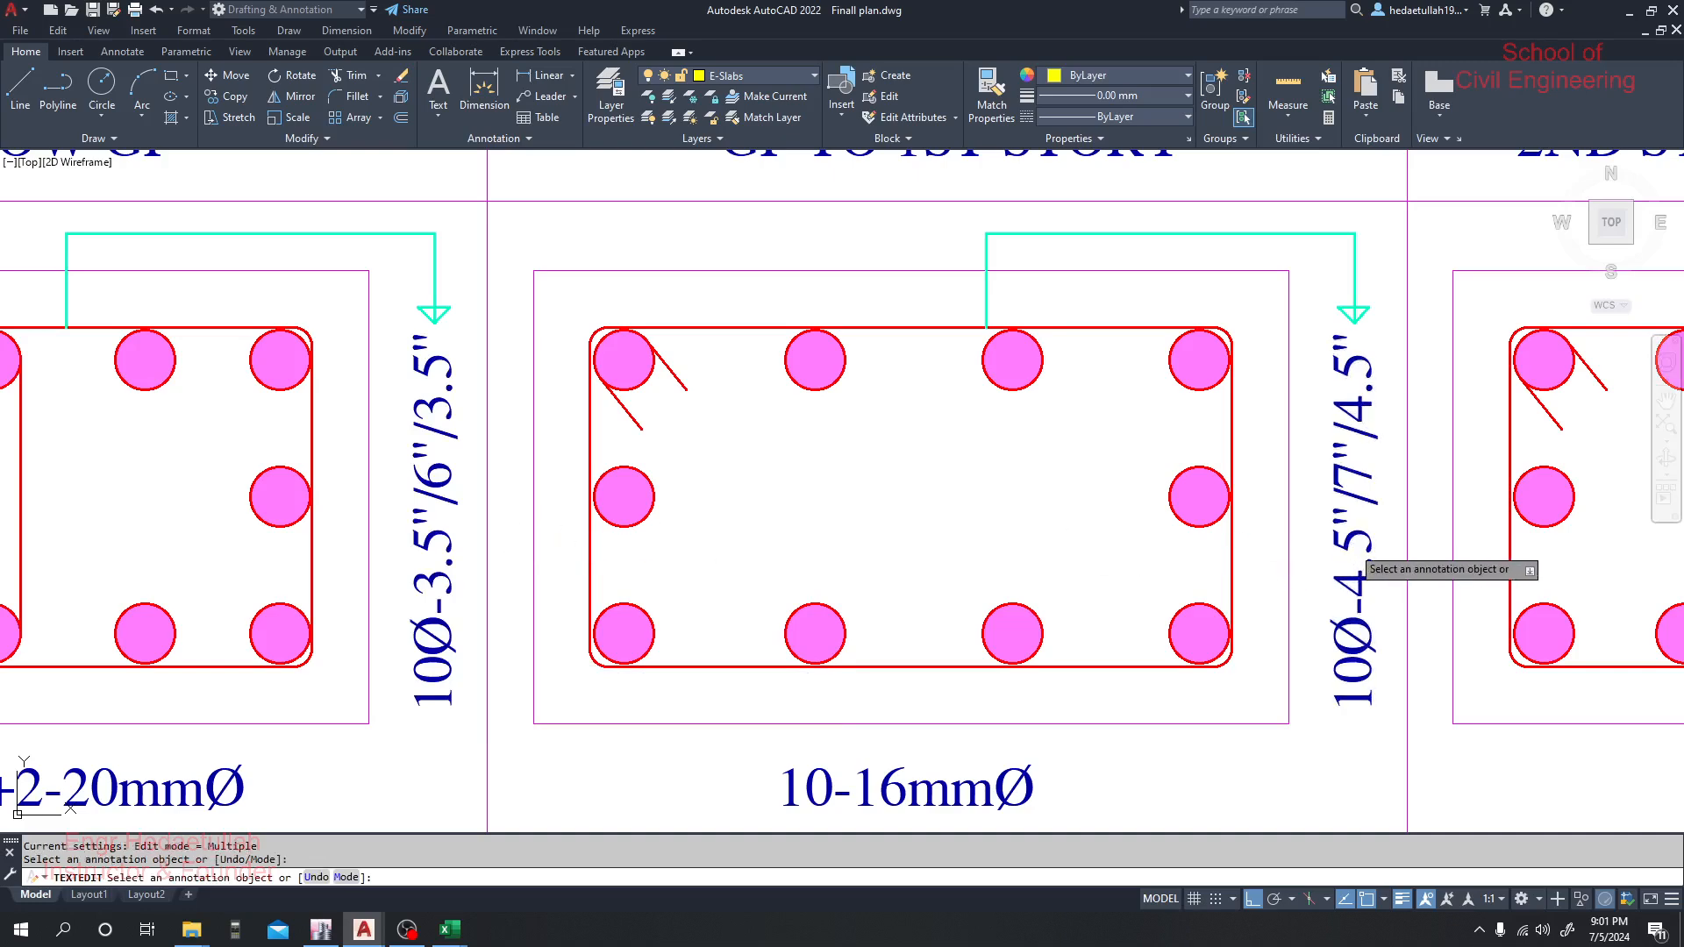
left_click(1352, 548)
left_click(1339, 549)
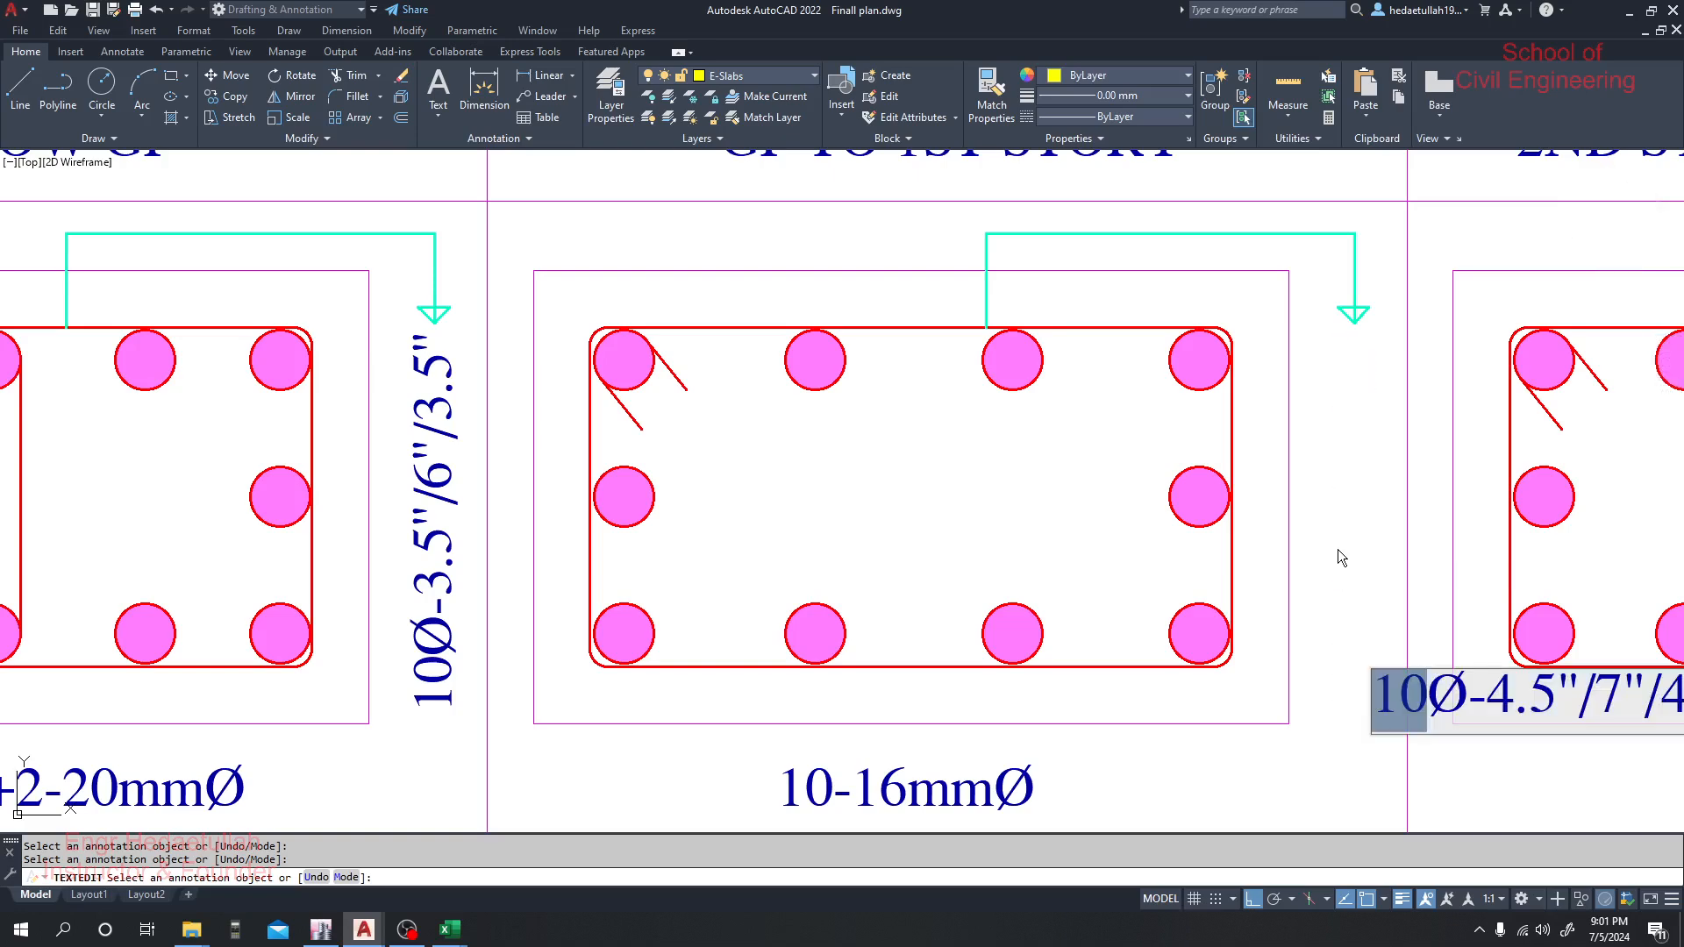
scroll(1305, 651, "down", 2)
left_click_drag(1025, 601, 649, 548)
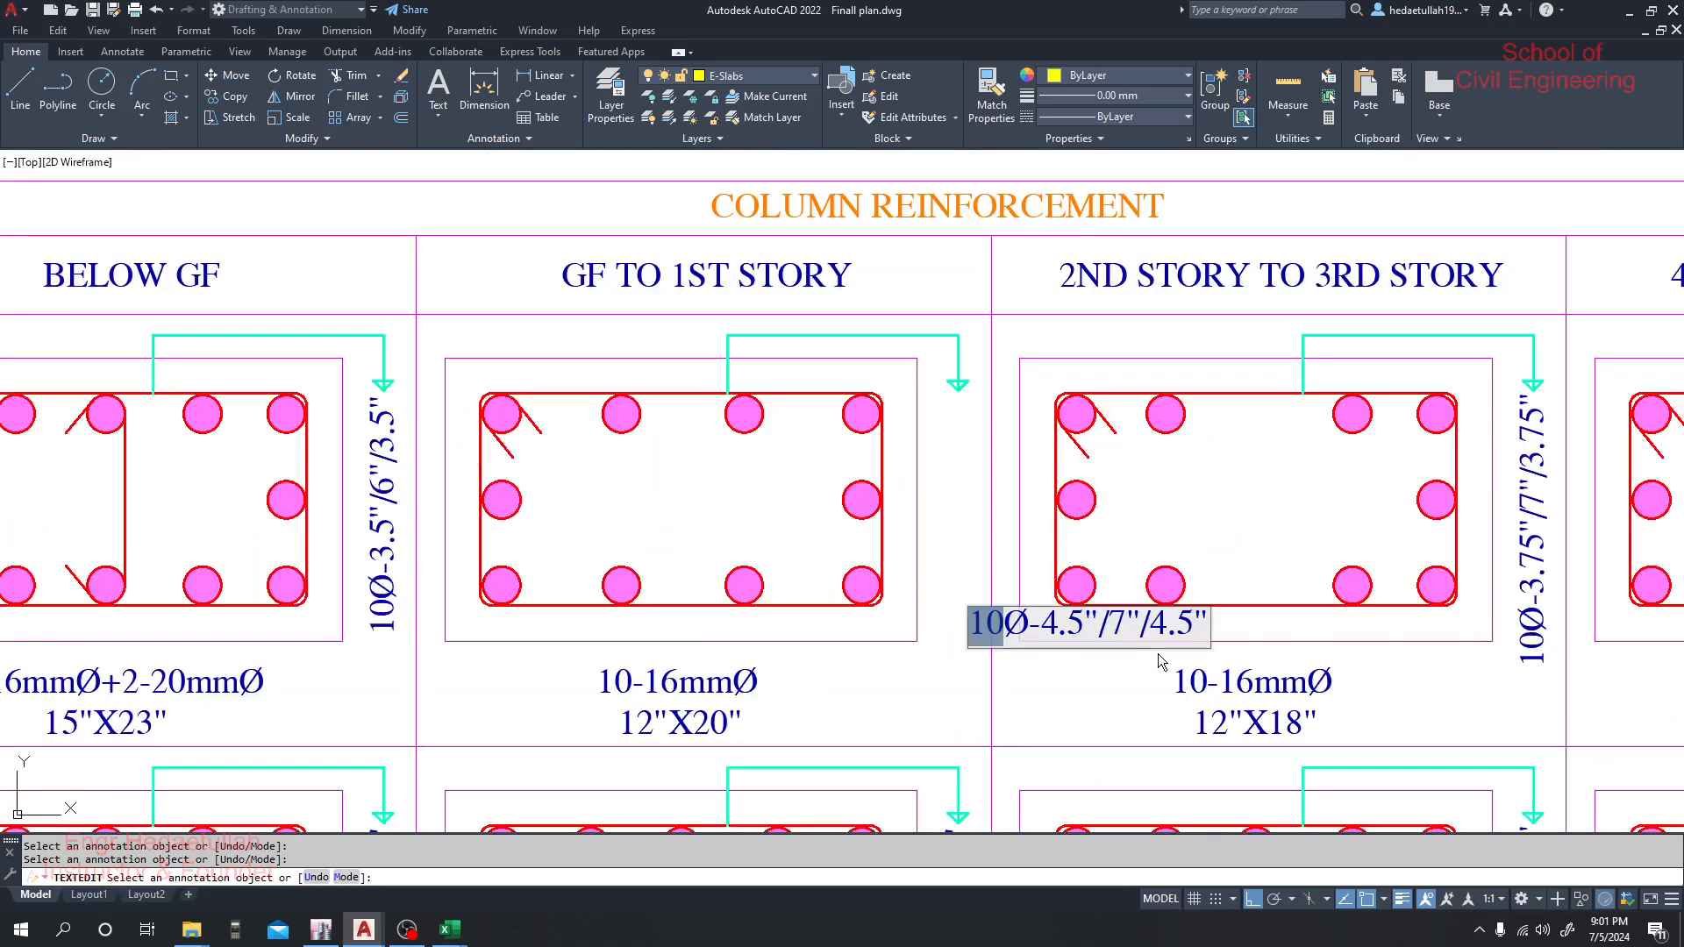
left_click(1130, 622)
key("ctrl+a")
key("ctrl+v")
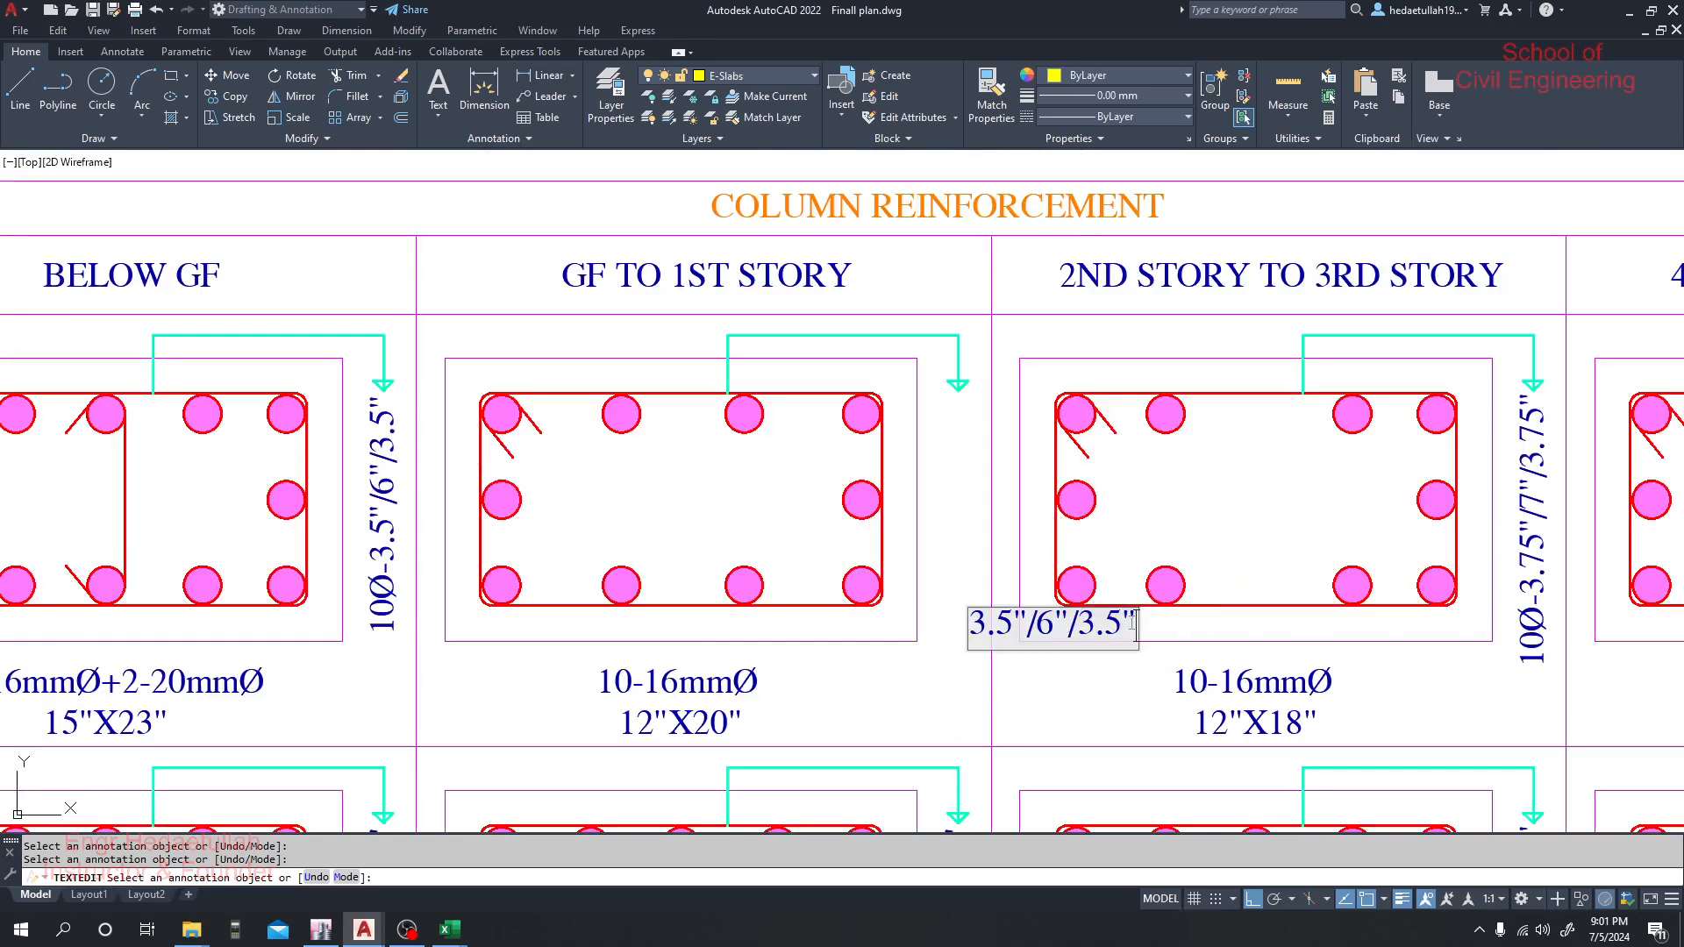
key("ctrl+z")
Replace only the spacing part of C1's GF to 1st Story tie label with the copied 3.5"/6"/3.5", keeping the 10Ø prefix
left_click_drag(1042, 625, 1208, 625)
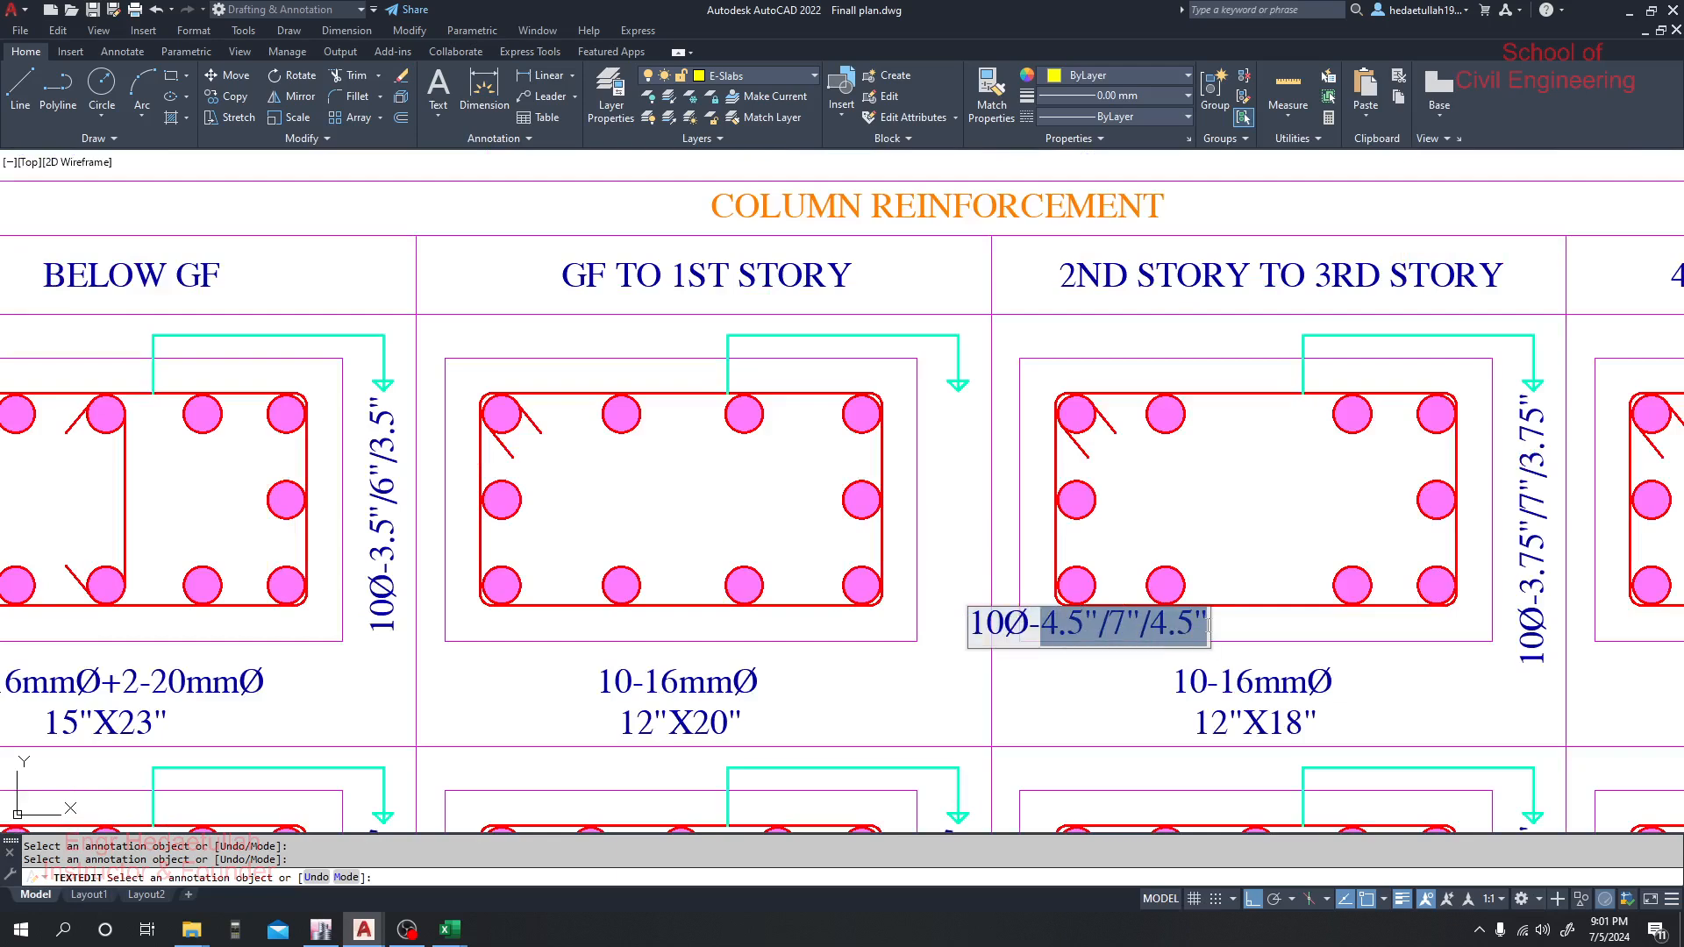
key("ctrl+v")
key("ctrl+a")
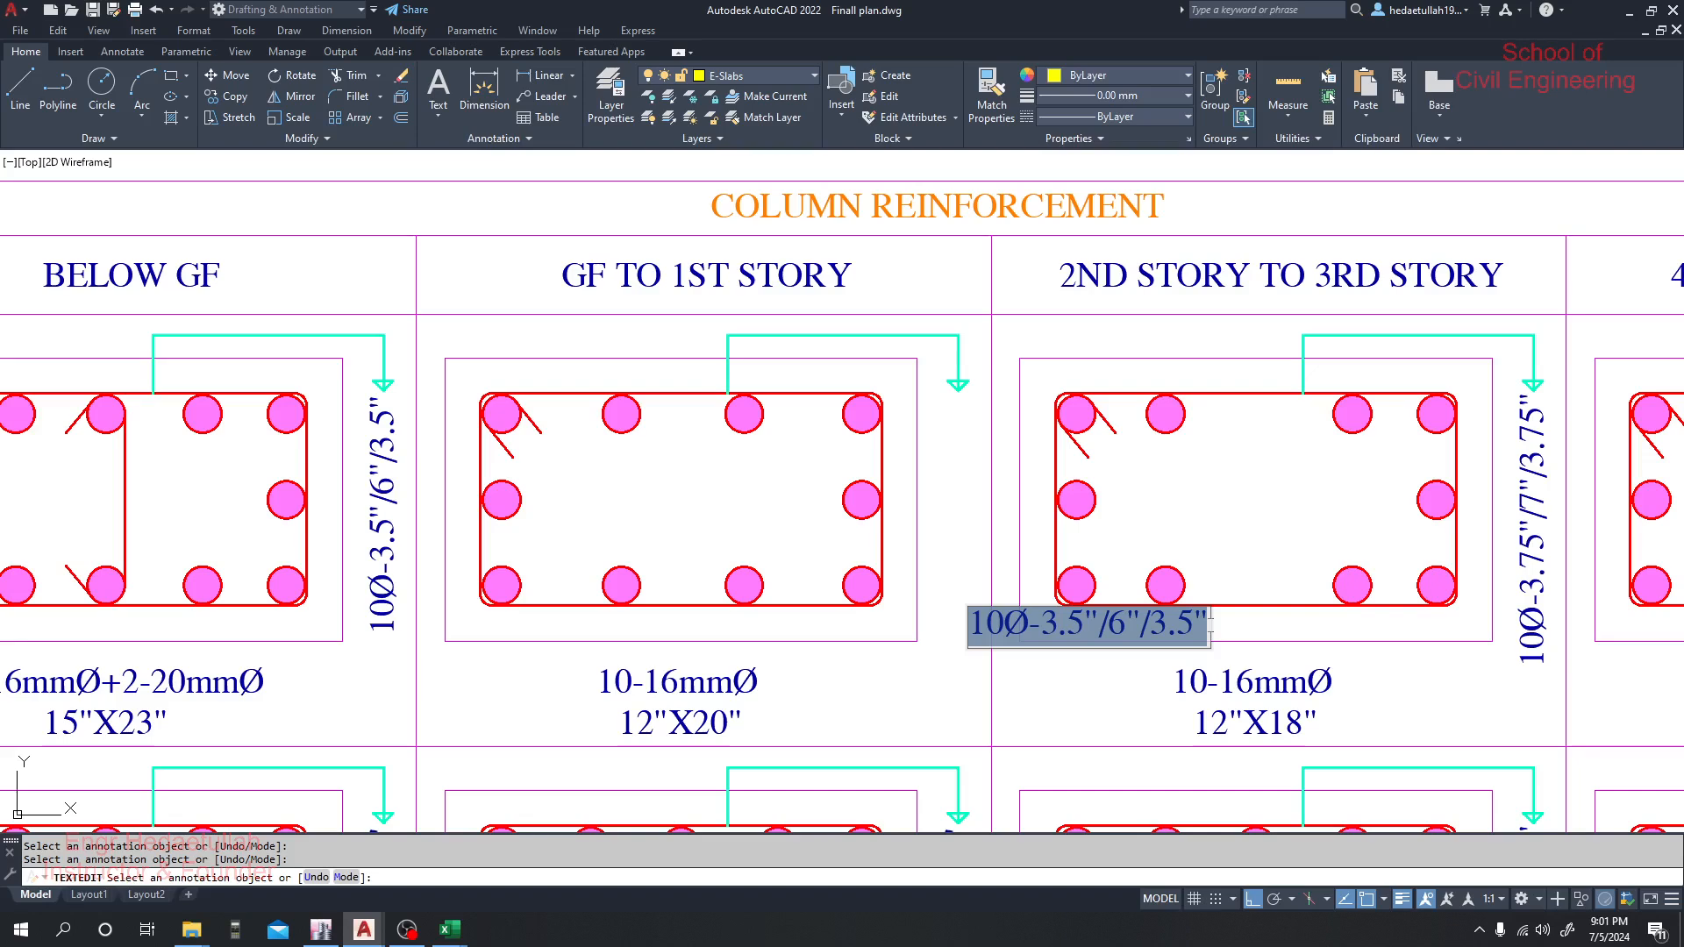
left_click(1546, 614)
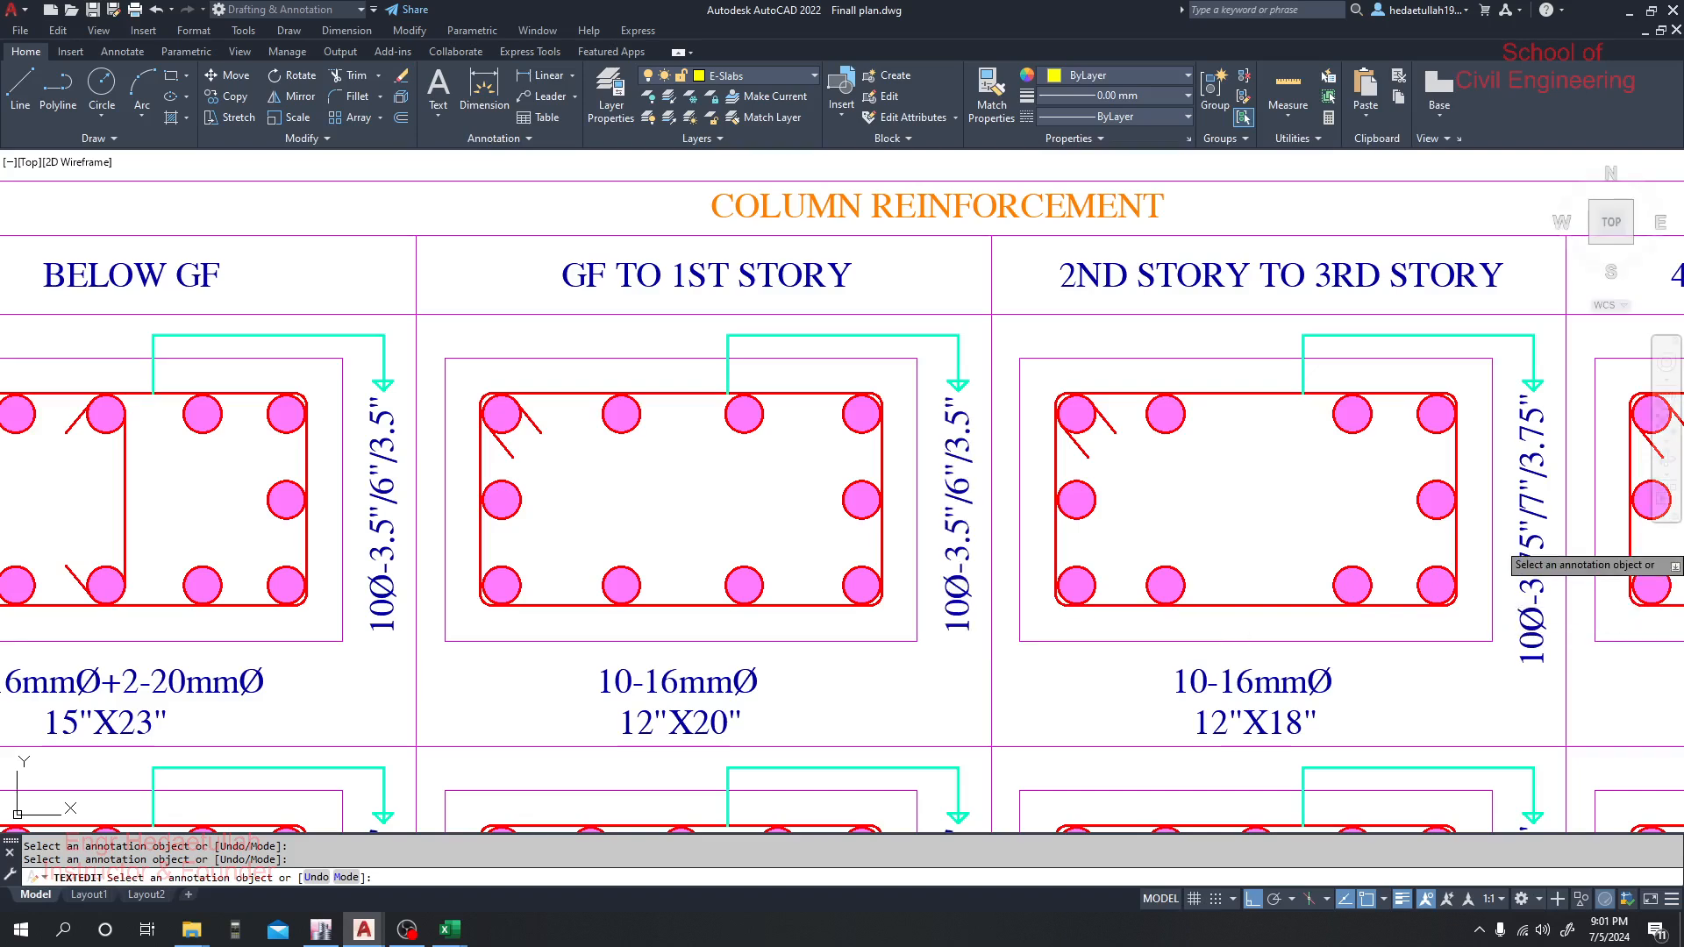
Set C1's tie labels for 2nd Story to 3rd Story and 4th Story to Above to 10Ø-3.5"/6"/3.5", and end text editing
left_click(1526, 610)
type("10Ø-3.5\"/6\"/3.5\"")
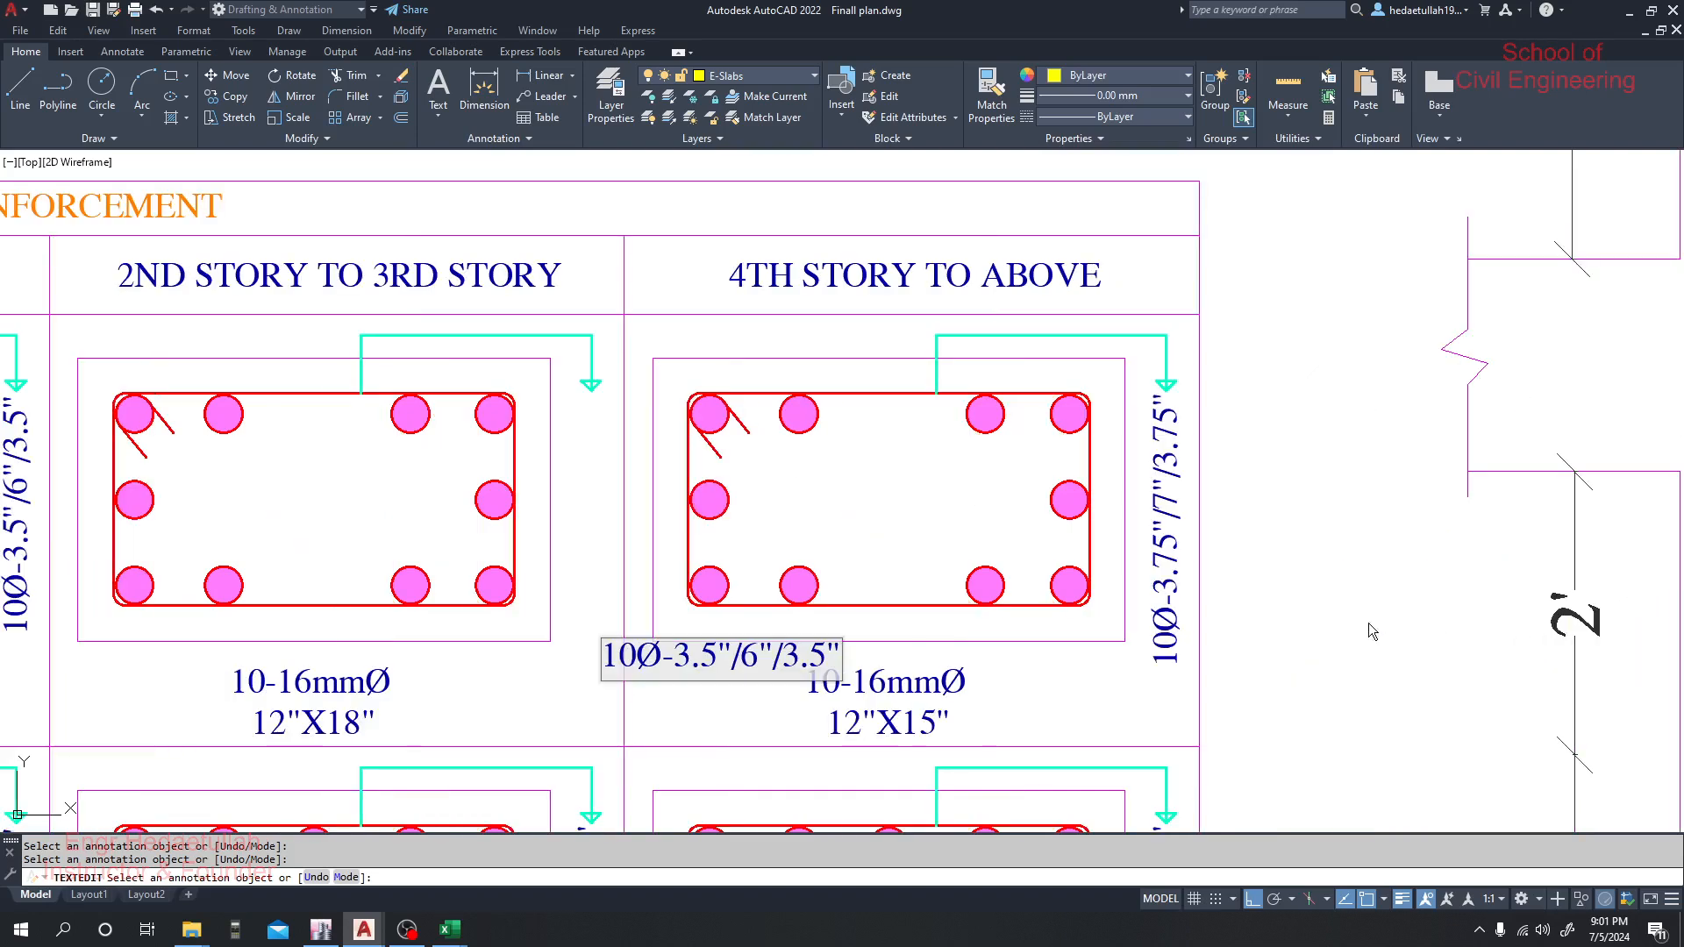
left_click(1083, 695)
left_click_drag(1083, 696, 809, 694)
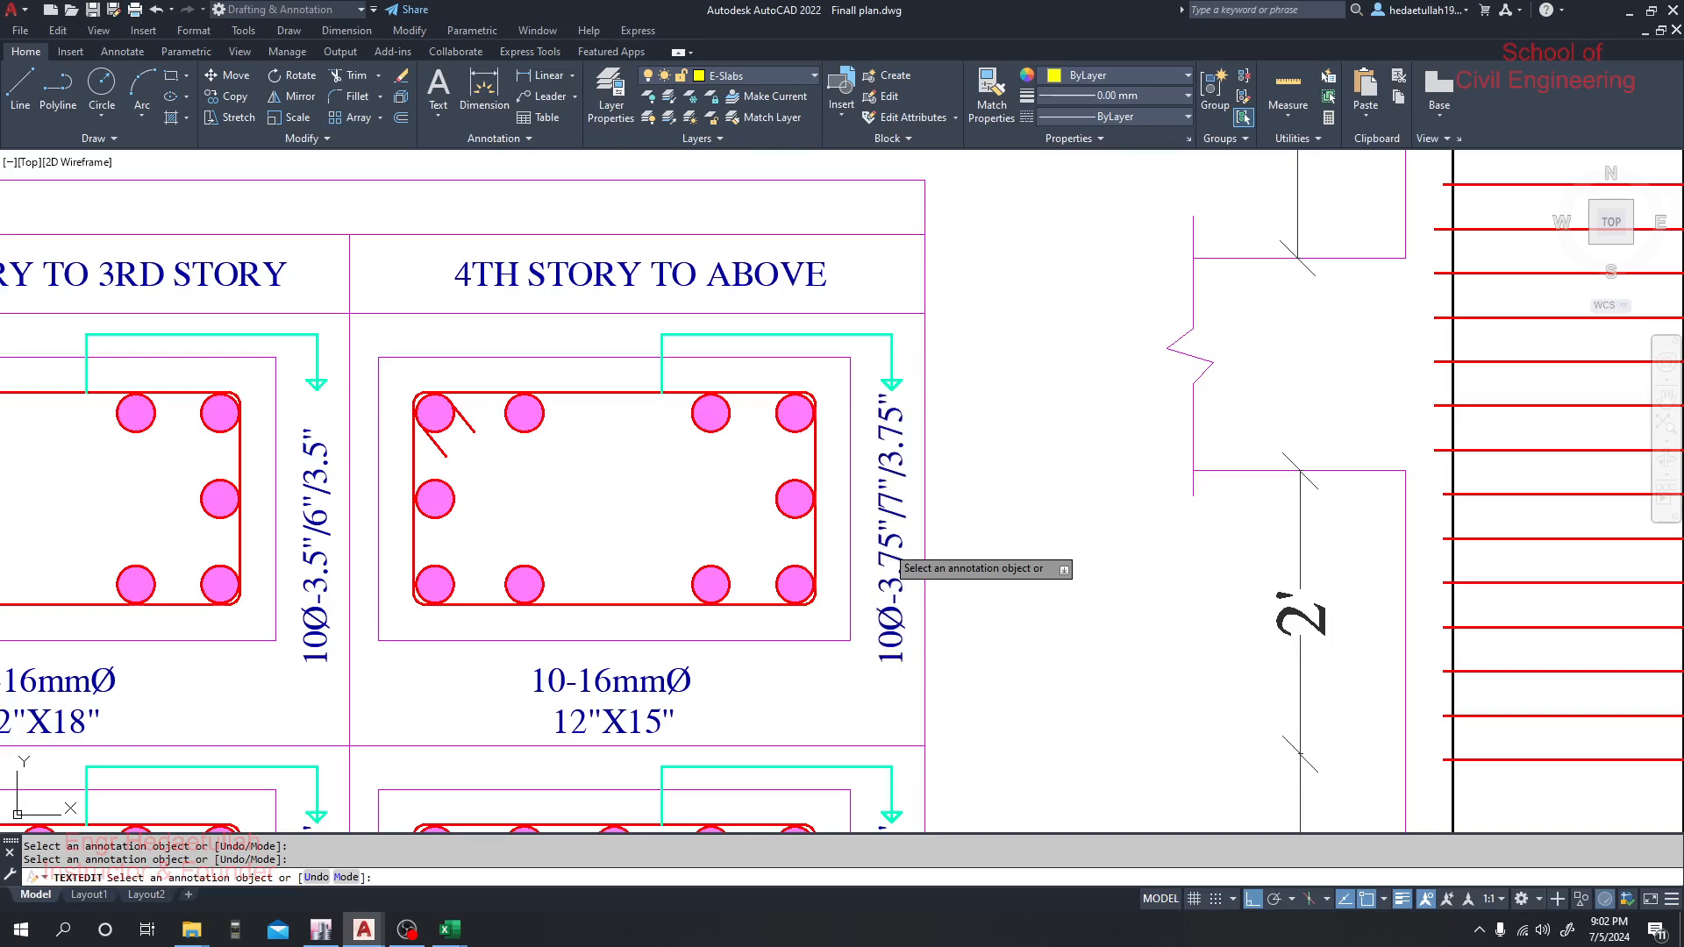
left_click(886, 547)
type("10Ø-3.5\"/6\"/3.5\"")
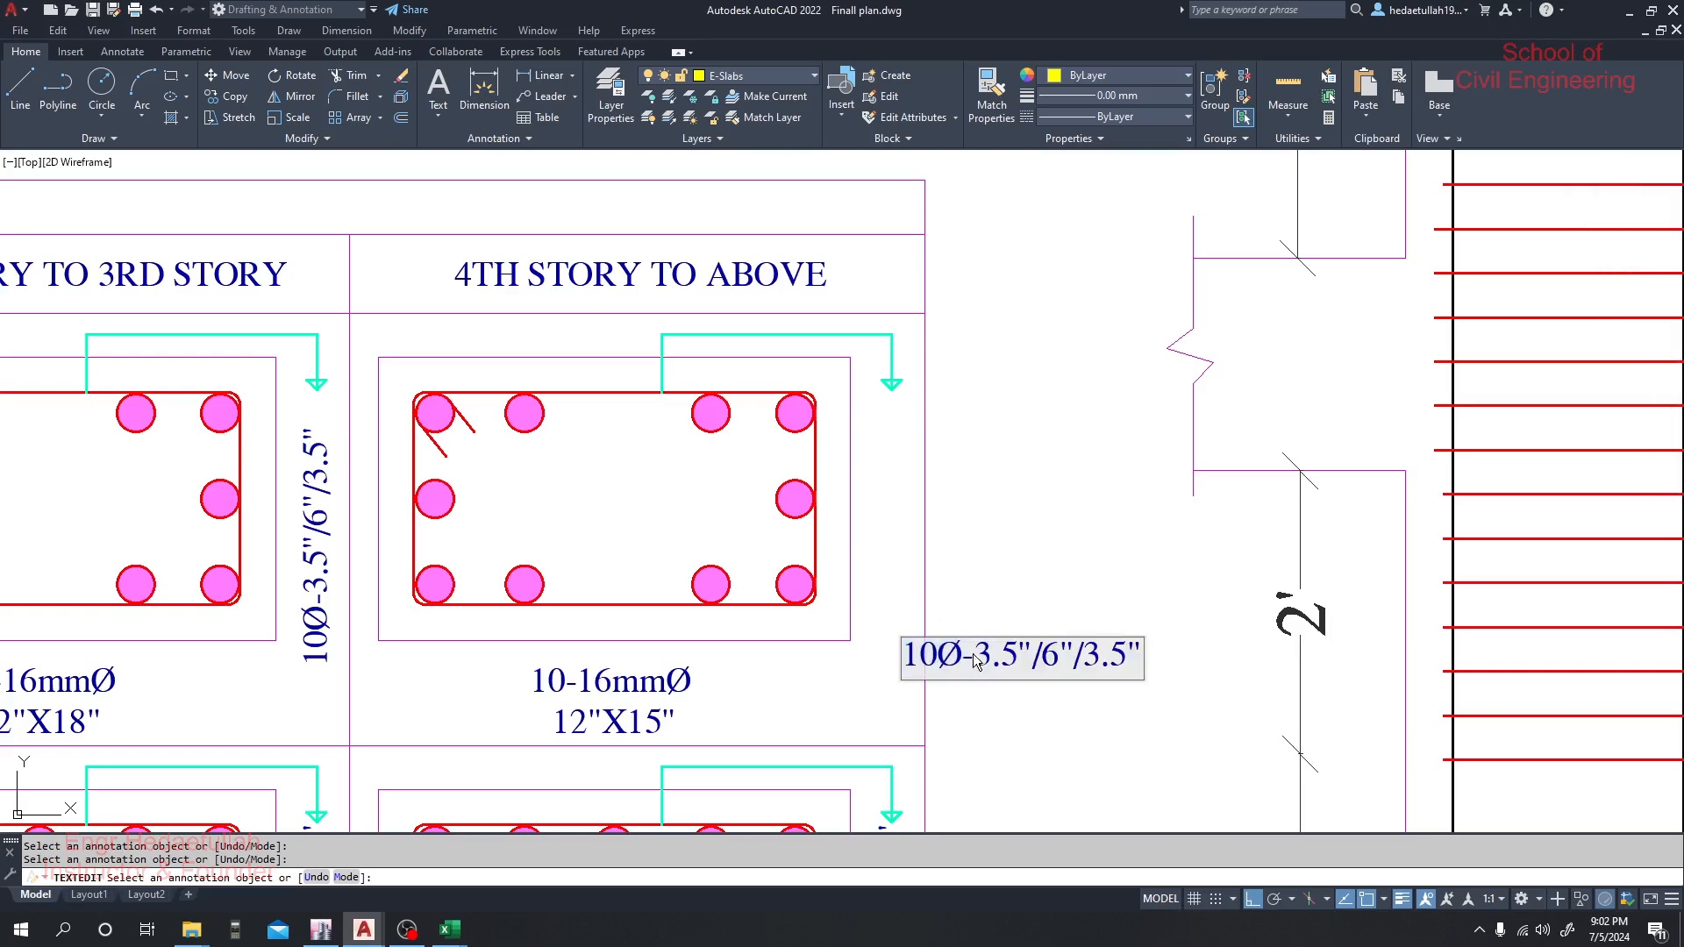
left_click(1002, 563)
scroll(1002, 564, "down", 5)
key("Escape")
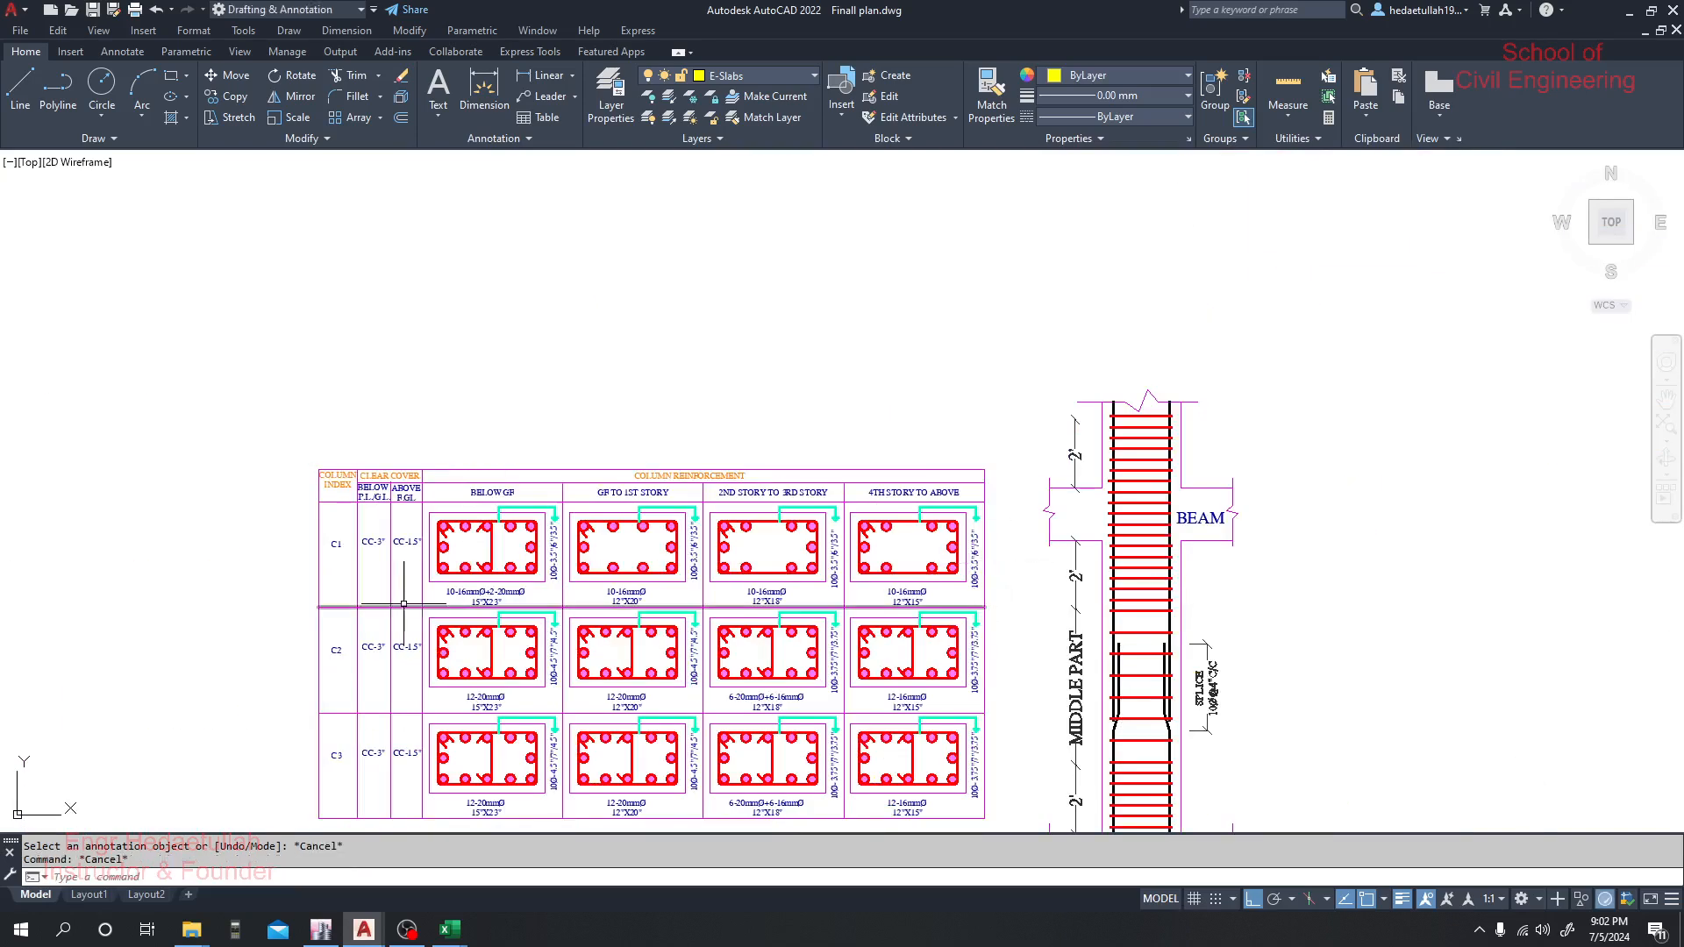
Examine the C1, C2 and C3 tie labels in the column reinforcement schedule and the neighbouring column elevation
left_click_drag(667, 579, 867, 382)
scroll(693, 529, "up", 3)
left_click_drag(692, 527, 537, 604)
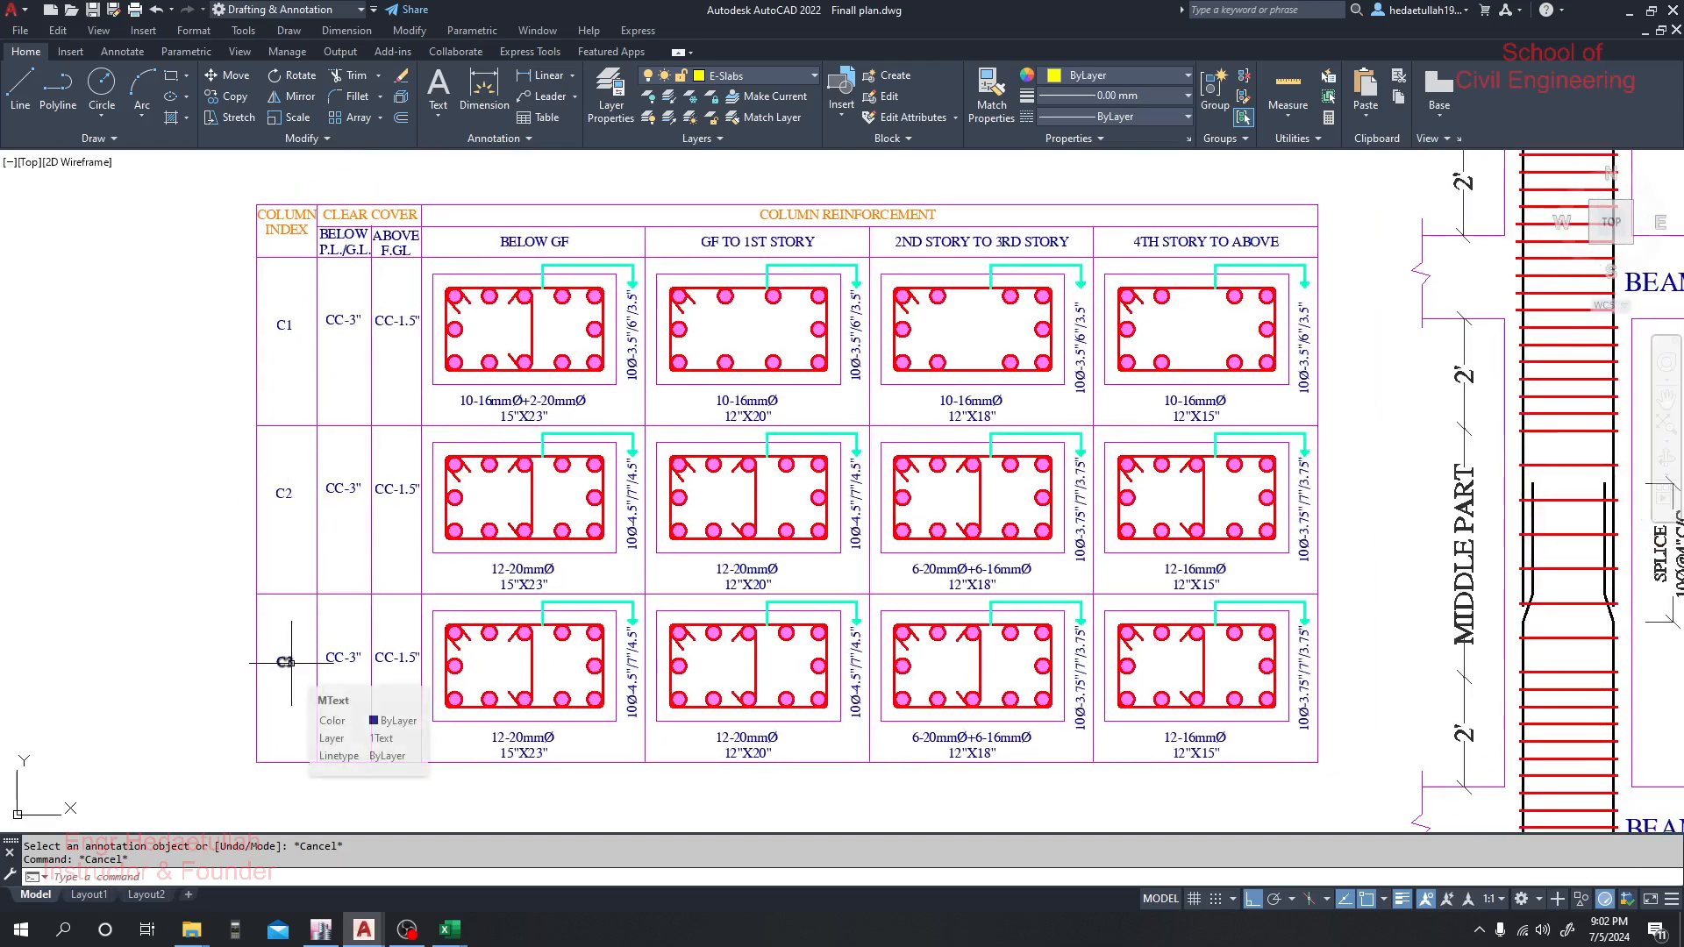
scroll(359, 558, "down", 2)
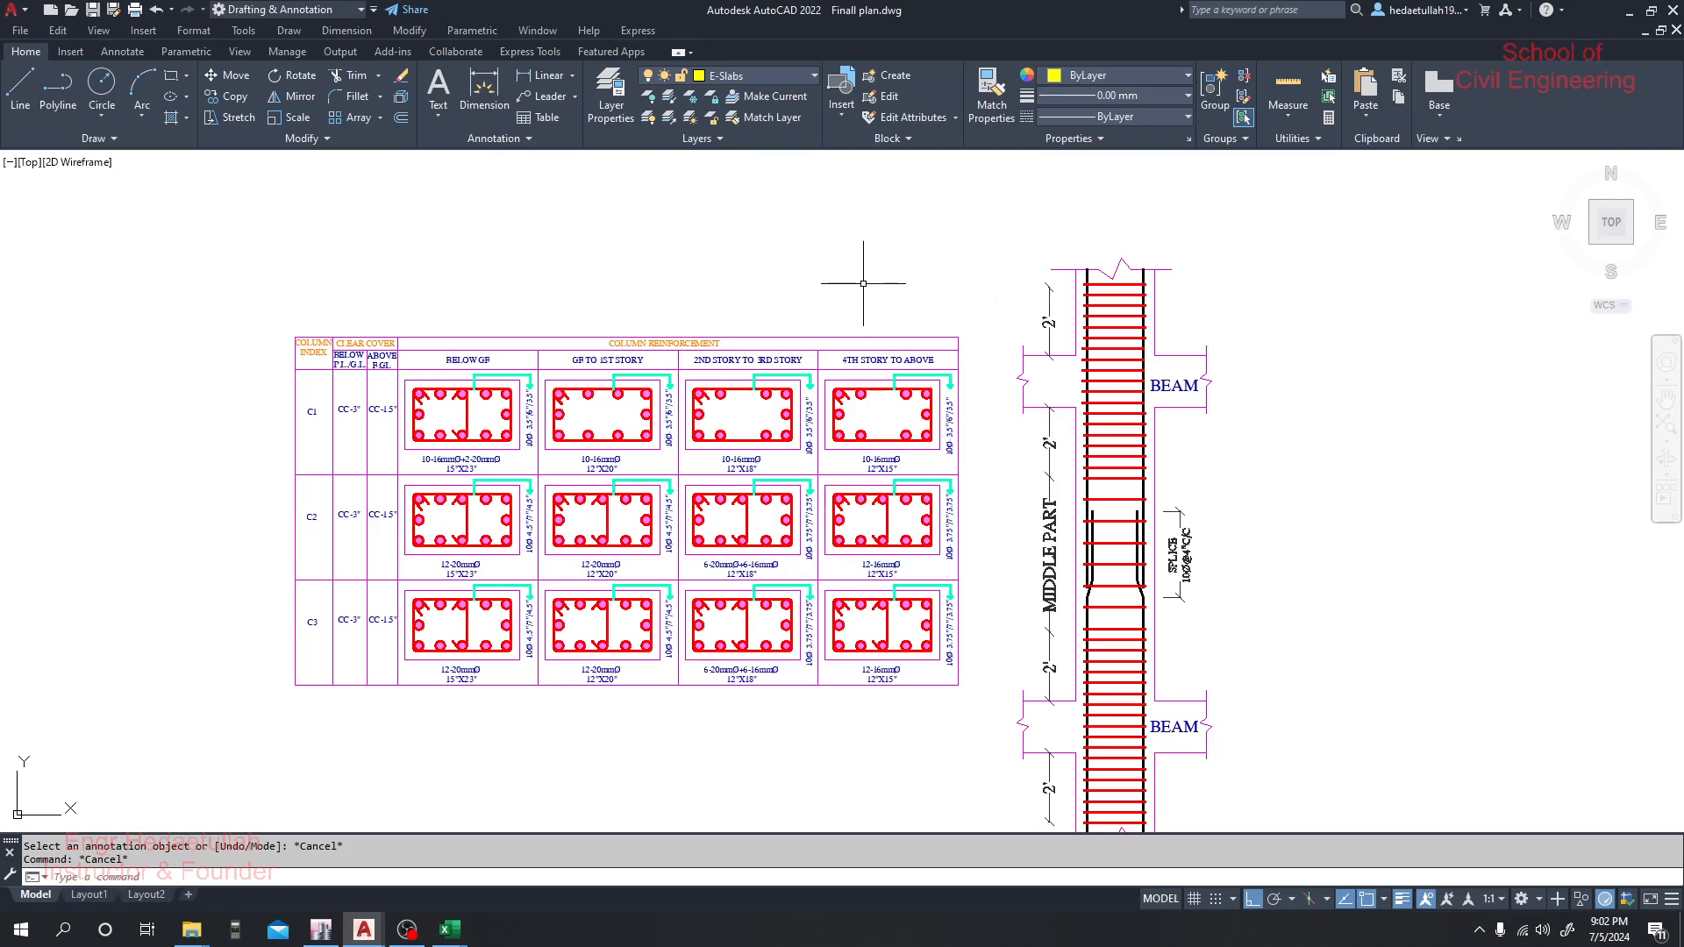
scroll(864, 283, "down", 6)
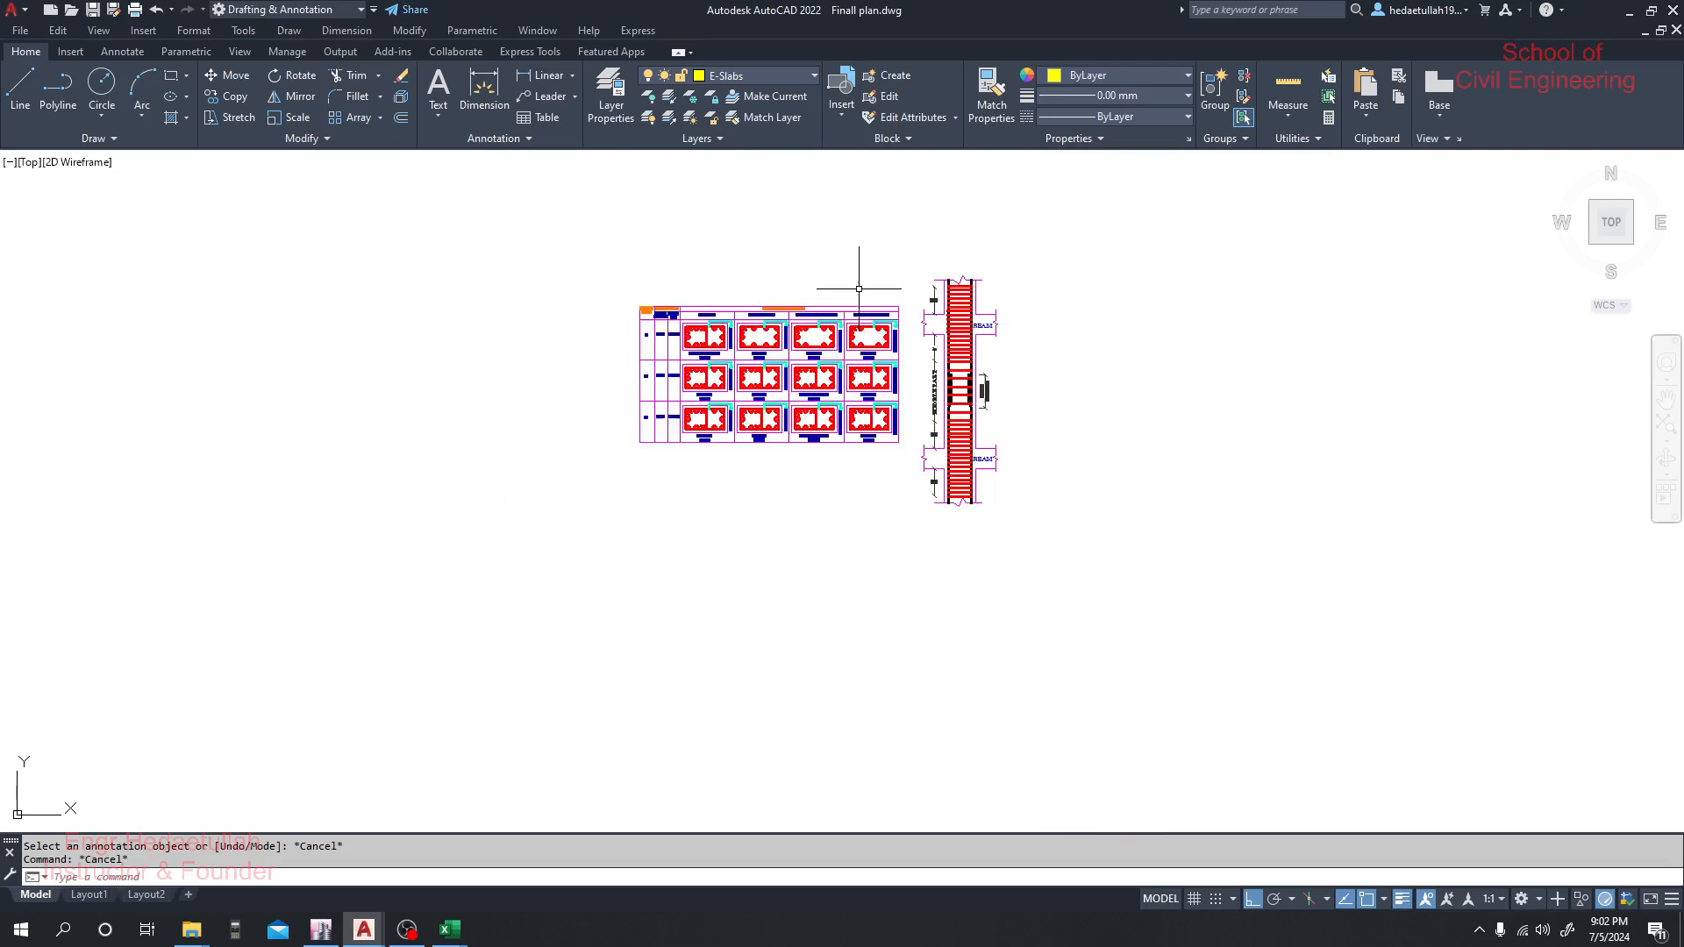
scroll(798, 314, "up", 2)
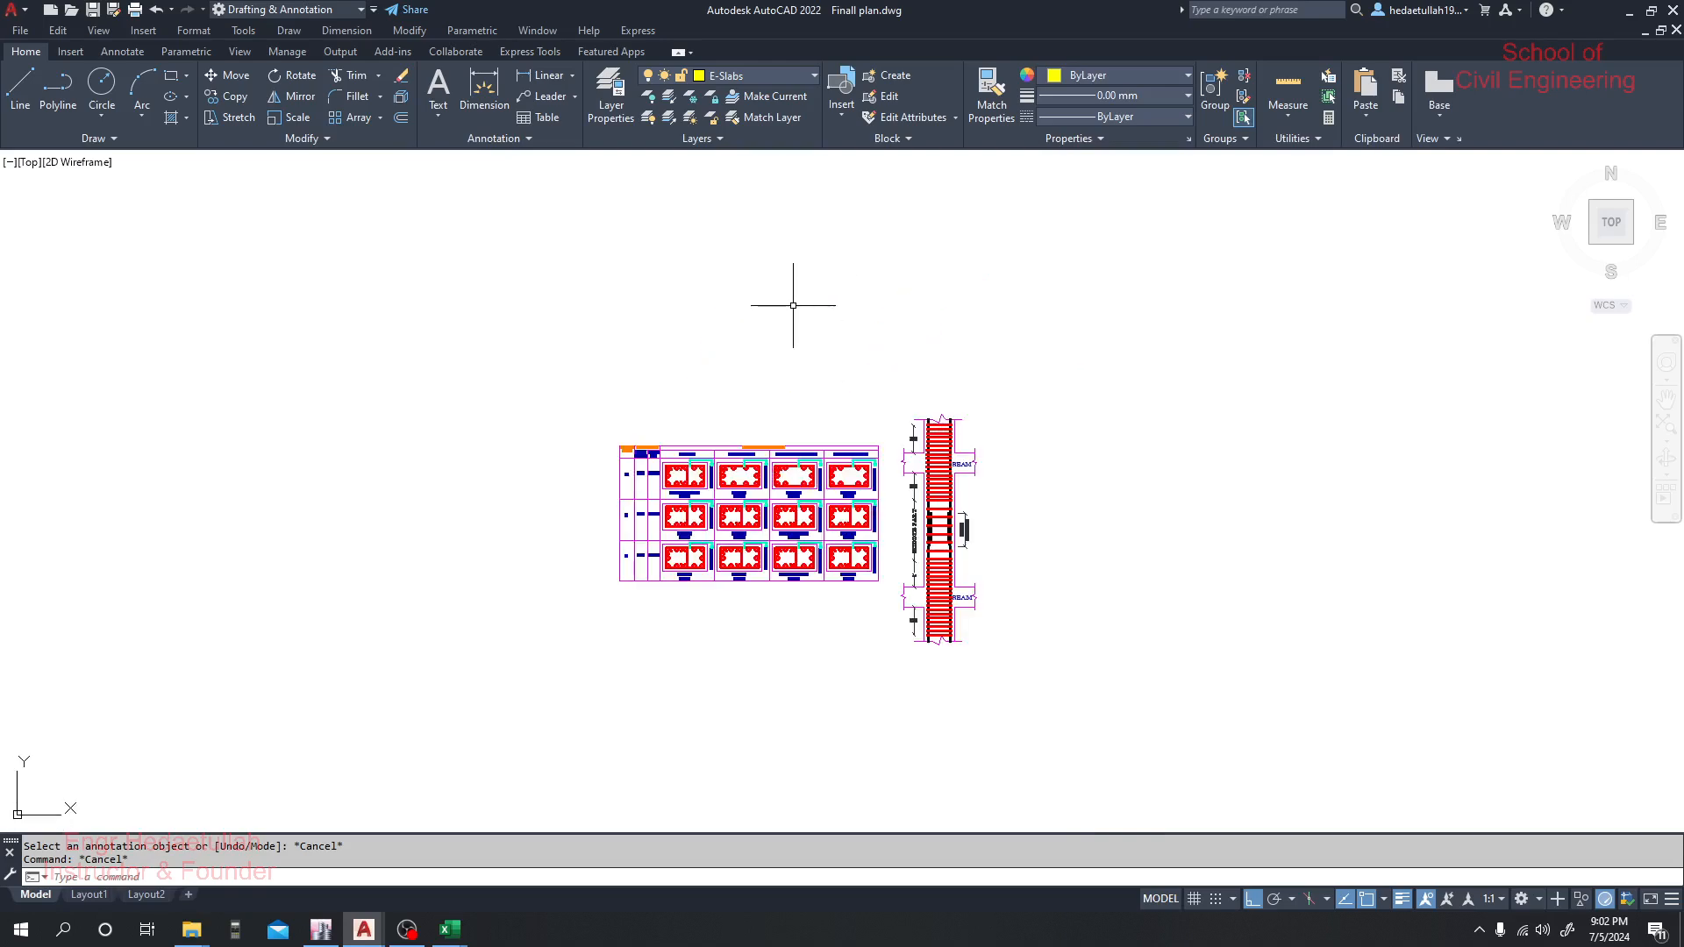
key("Escape")
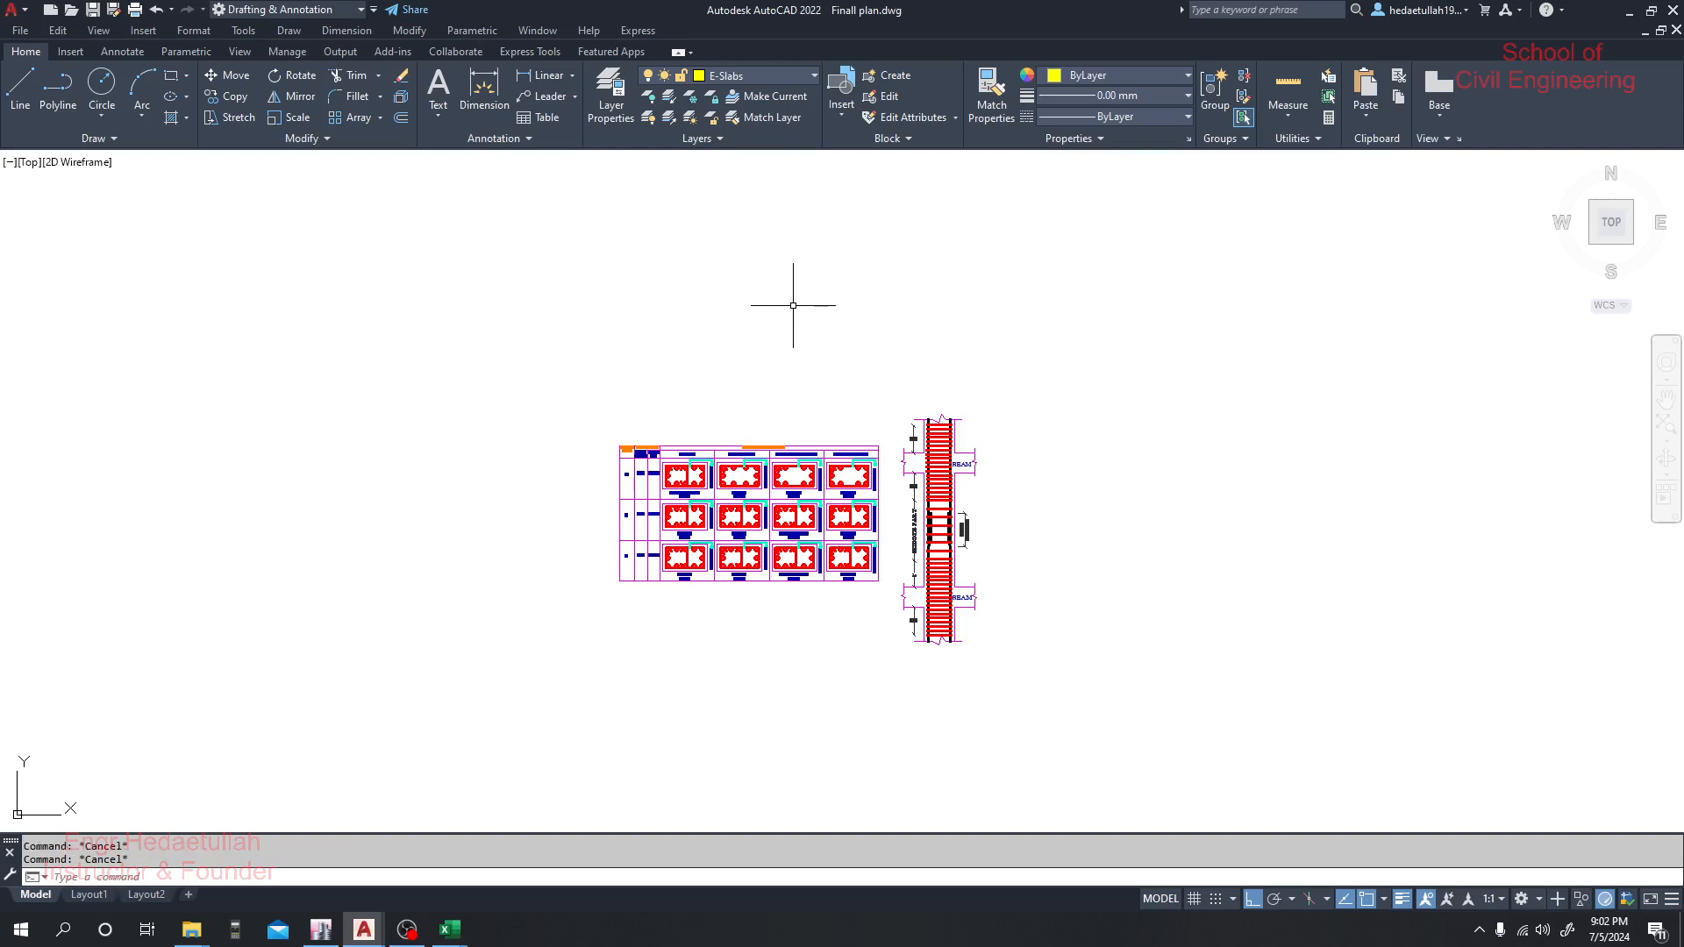